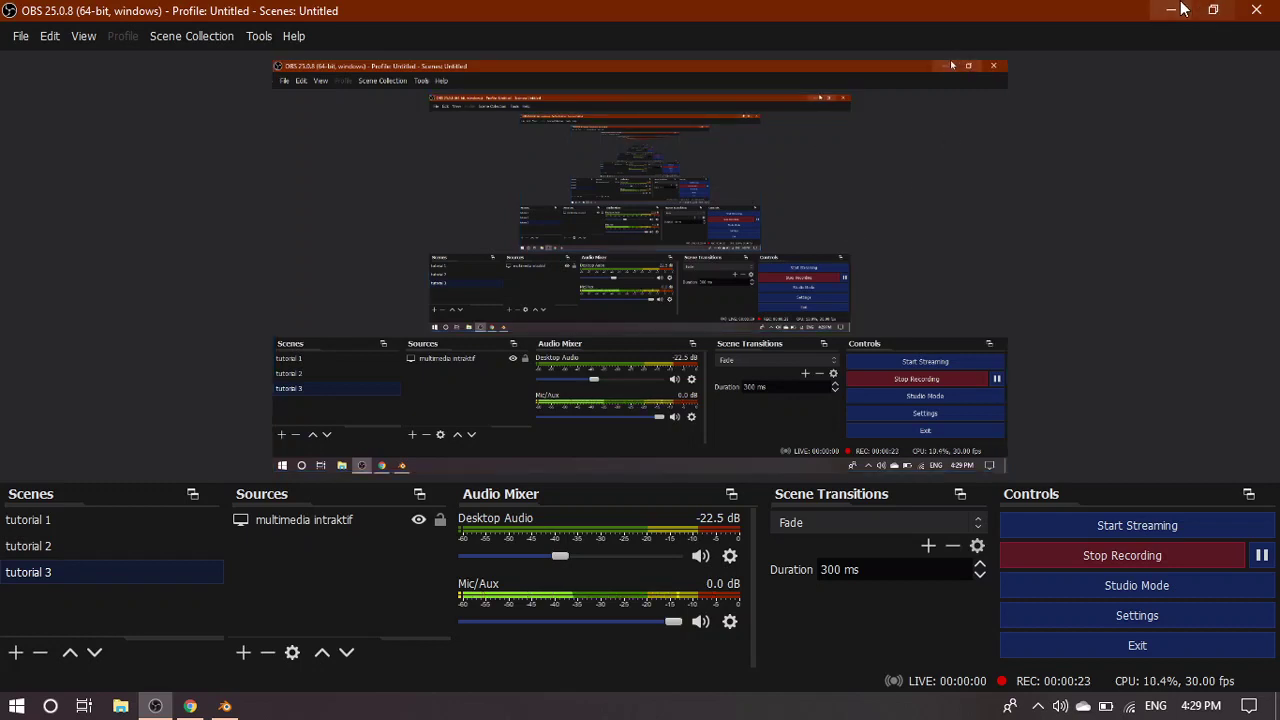
# Minimize OBS to reach Blender, dismiss the splash screen and view the default cube from several angles
pyautogui.click(1177, 9)
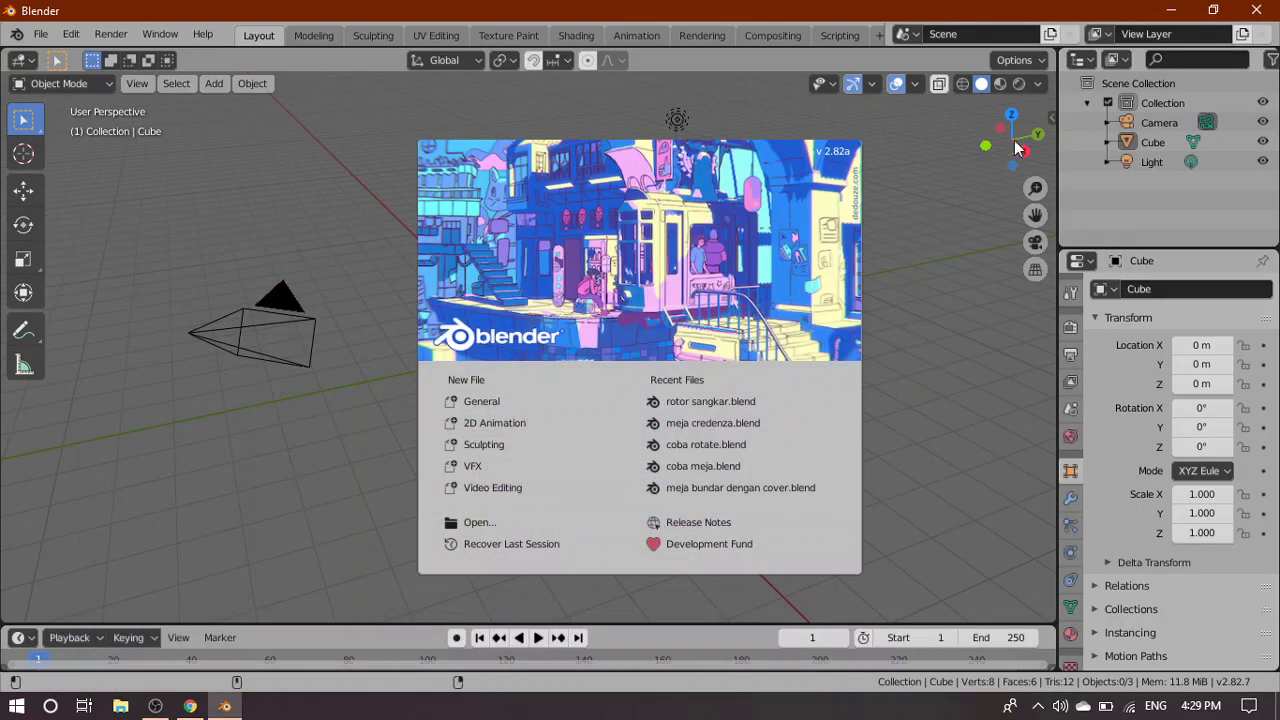
pyautogui.click(946, 263)
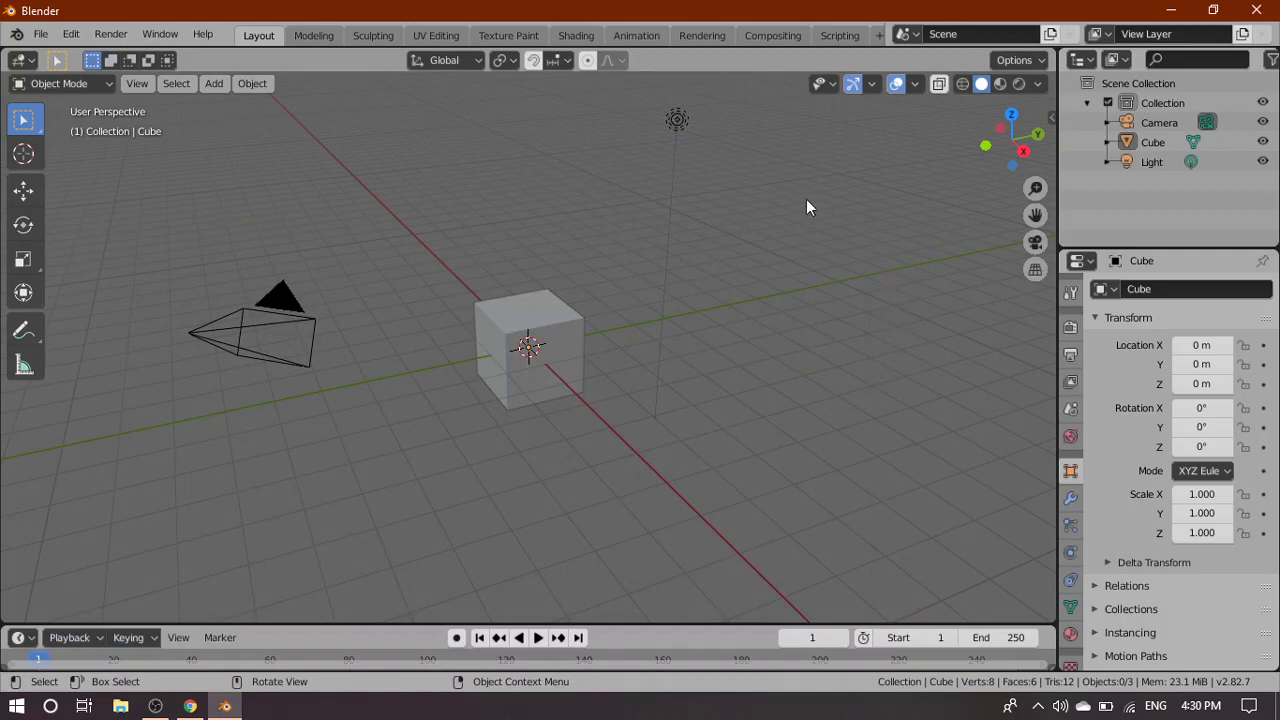
pyautogui.moveTo(851, 327); pyautogui.dragTo(517, 445, button='middle')
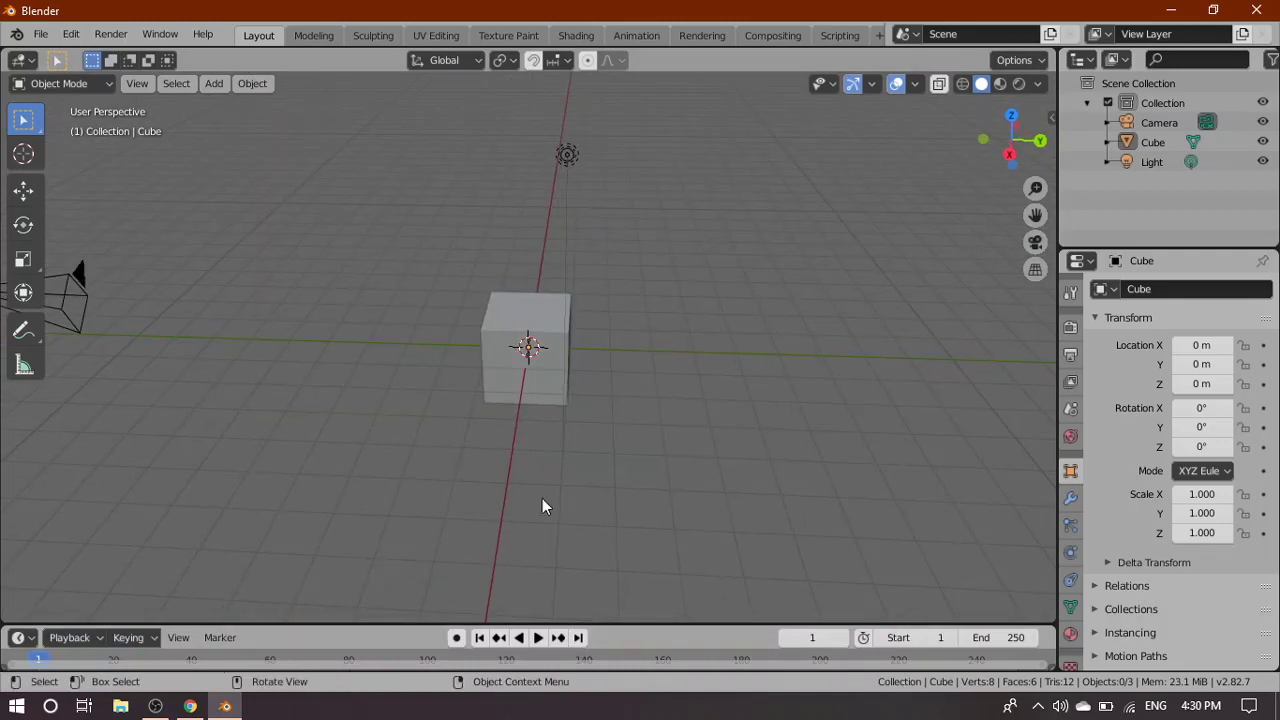
pyautogui.moveTo(712, 358); pyautogui.dragTo(551, 391, button='middle')
pyautogui.moveTo(397, 390); pyautogui.dragTo(471, 437, button='middle')
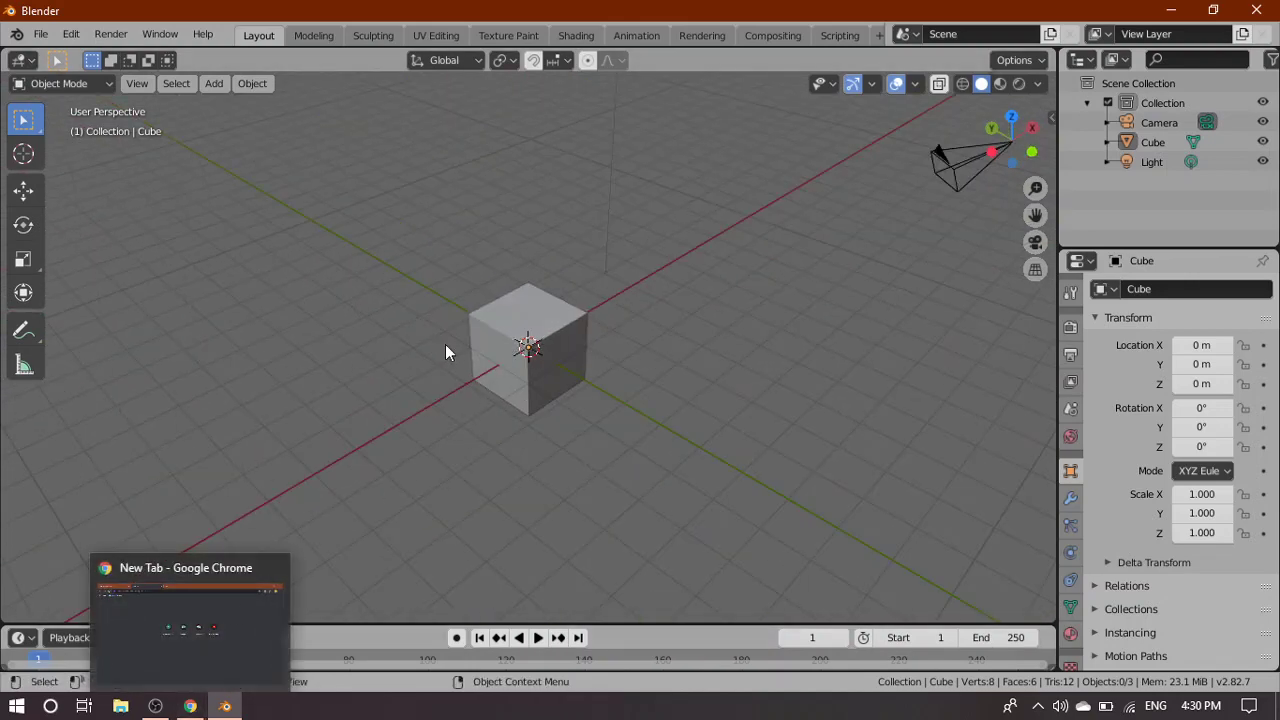
# Open File Explorer and go to the folder "contoh gambar proyek model 3d motor induksi listrik" inside D:\tugas kuliah\praktik multimedia pendidikan\instal blender\contoh gambar
pyautogui.click(121, 707)
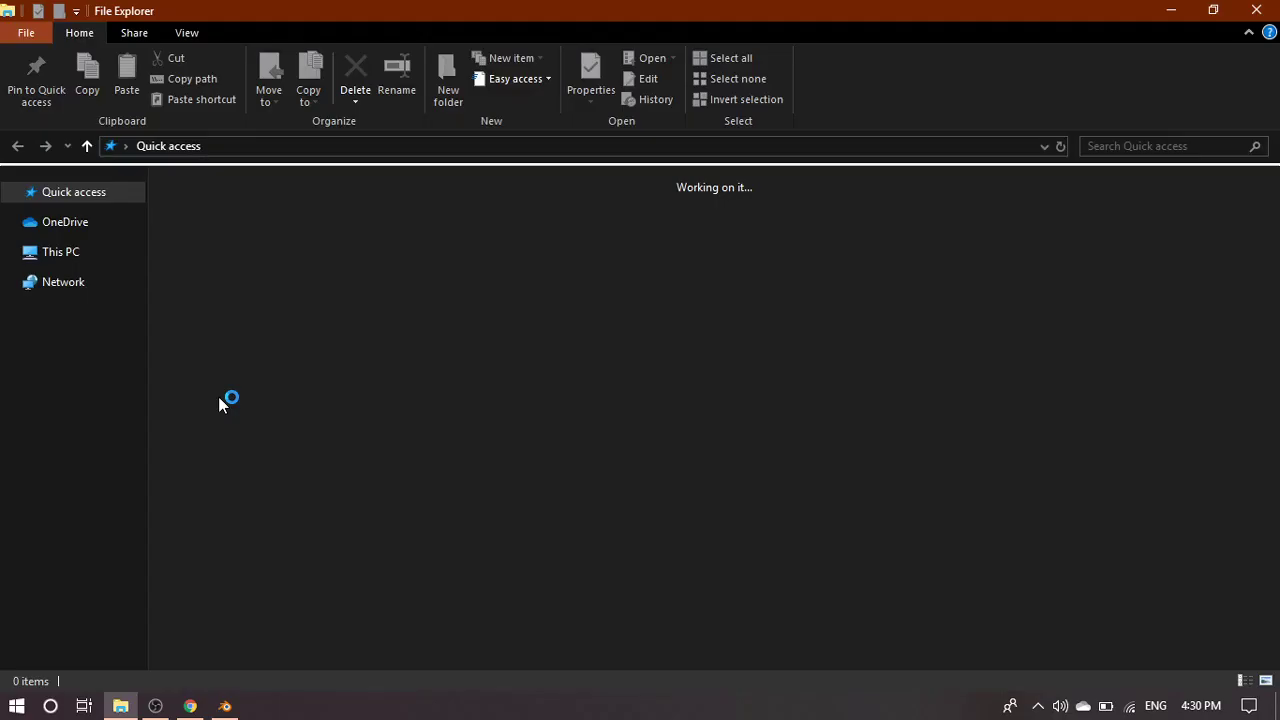
pyautogui.click(95, 636)
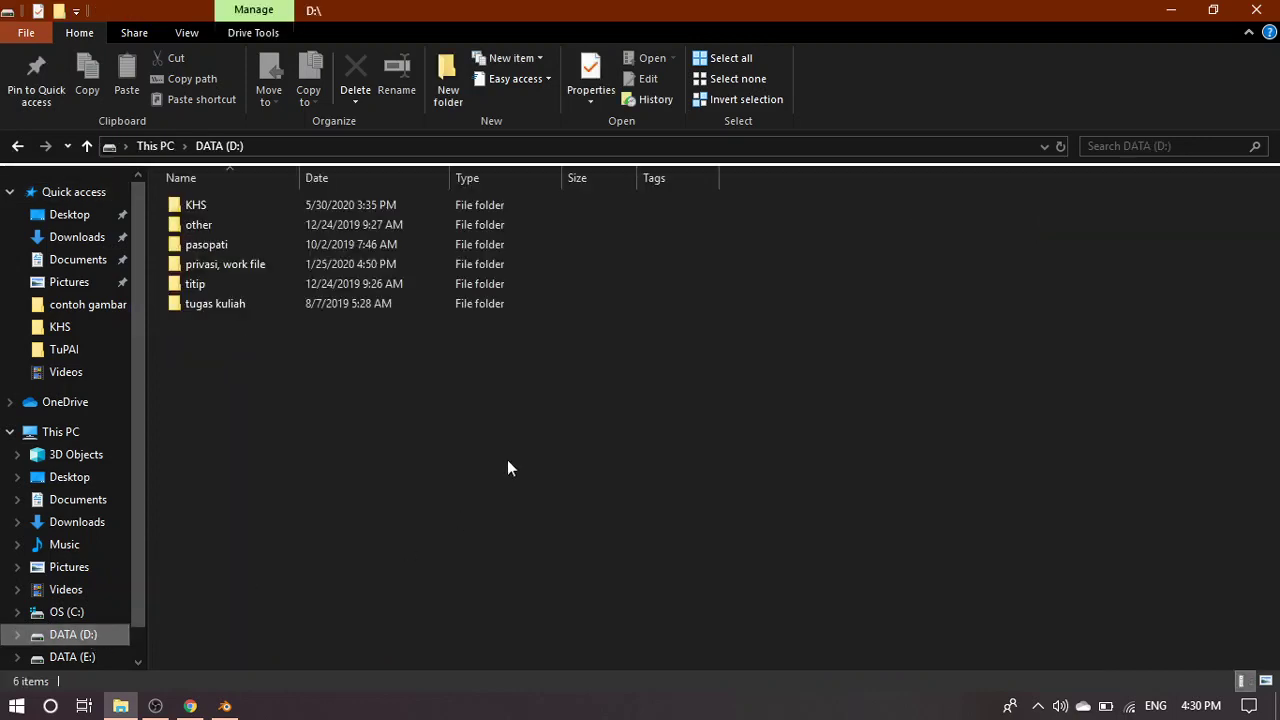
pyautogui.doubleClick(207, 302)
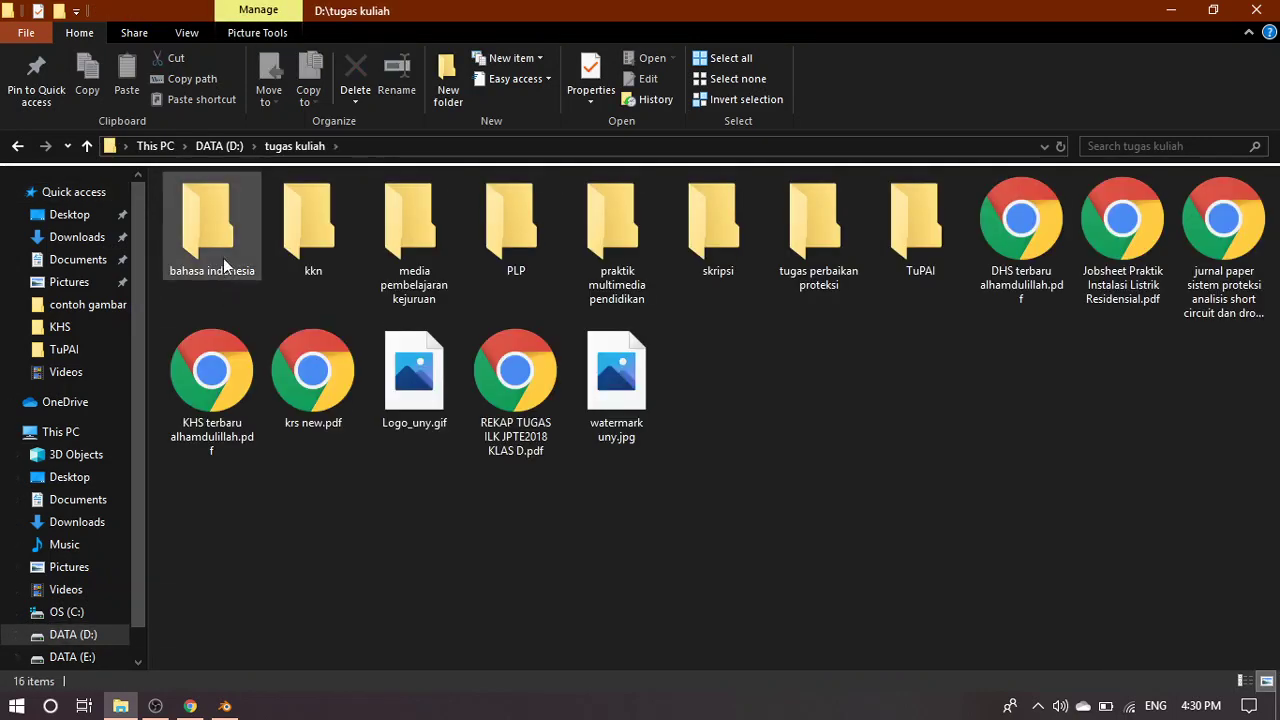
pyautogui.doubleClick(644, 228)
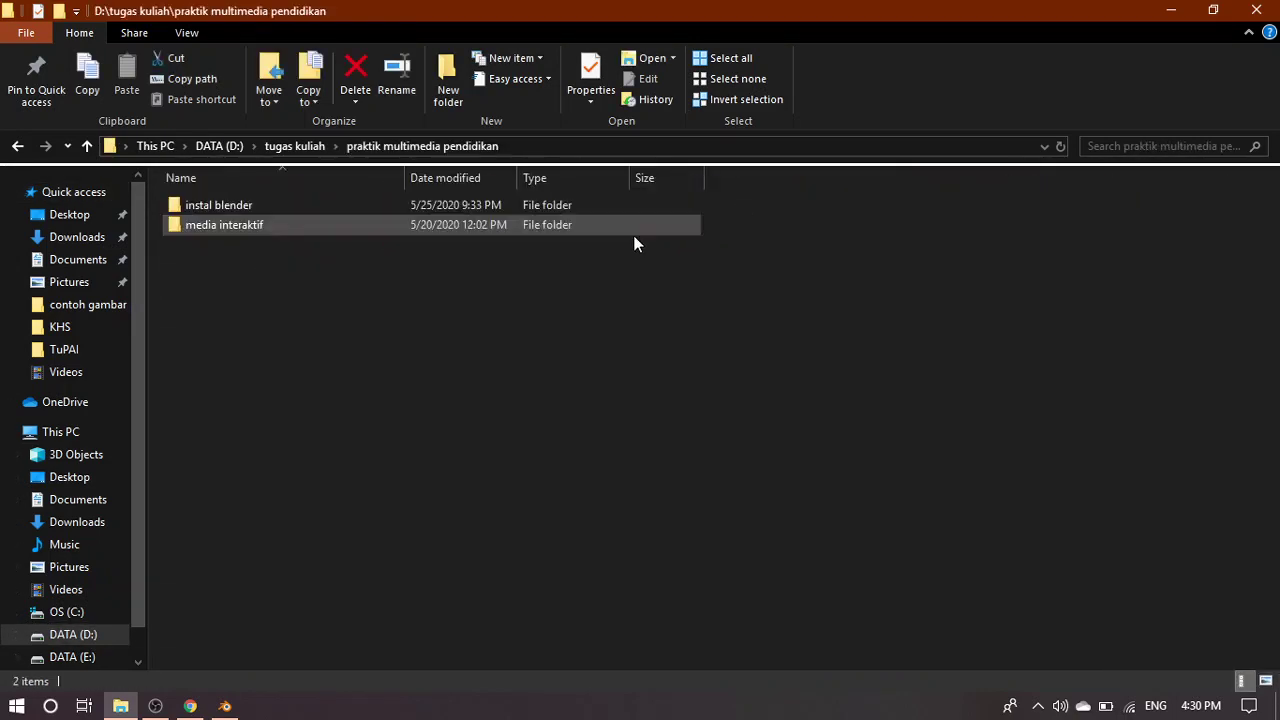
pyautogui.click(237, 201)
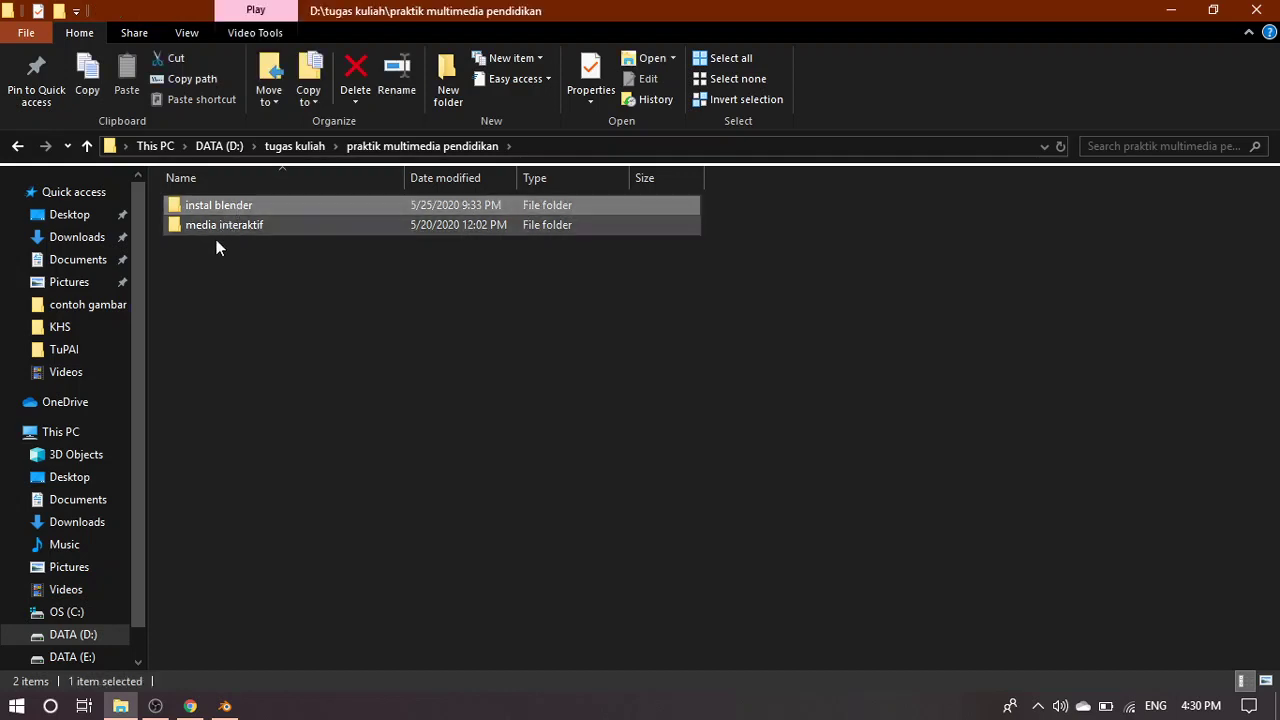
pyautogui.click(216, 239)
pyautogui.doubleClick(213, 204)
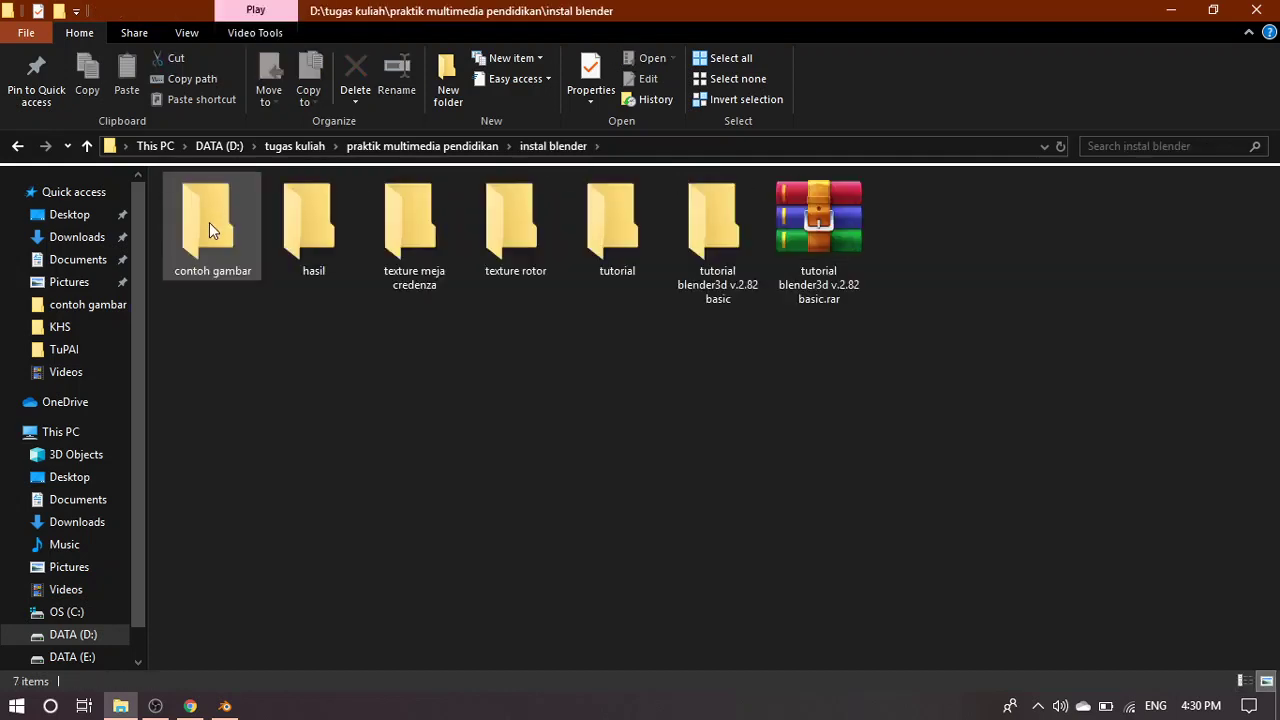
pyautogui.doubleClick(209, 222)
pyautogui.doubleClick(209, 222)
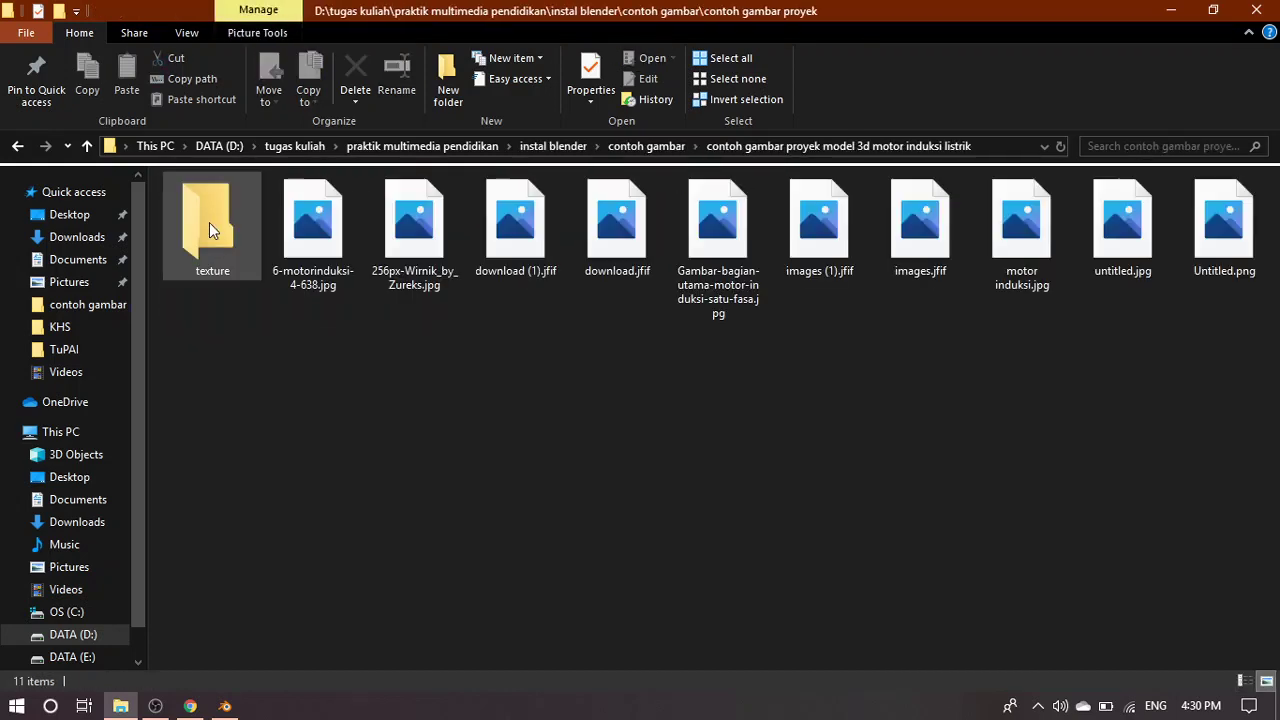
# Open the reference picture 6-motorinduksi-4-638.jpg in a maximized Photos window
pyautogui.doubleClick(313, 230)
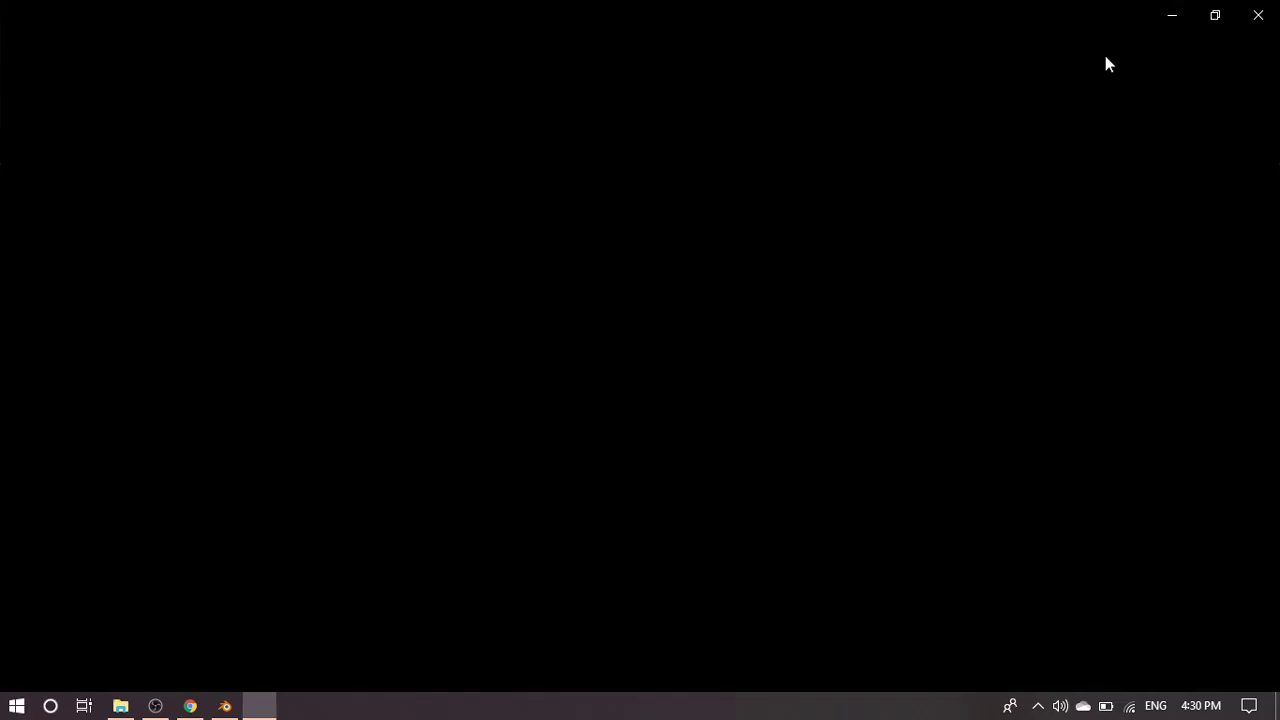
pyautogui.click(1215, 15)
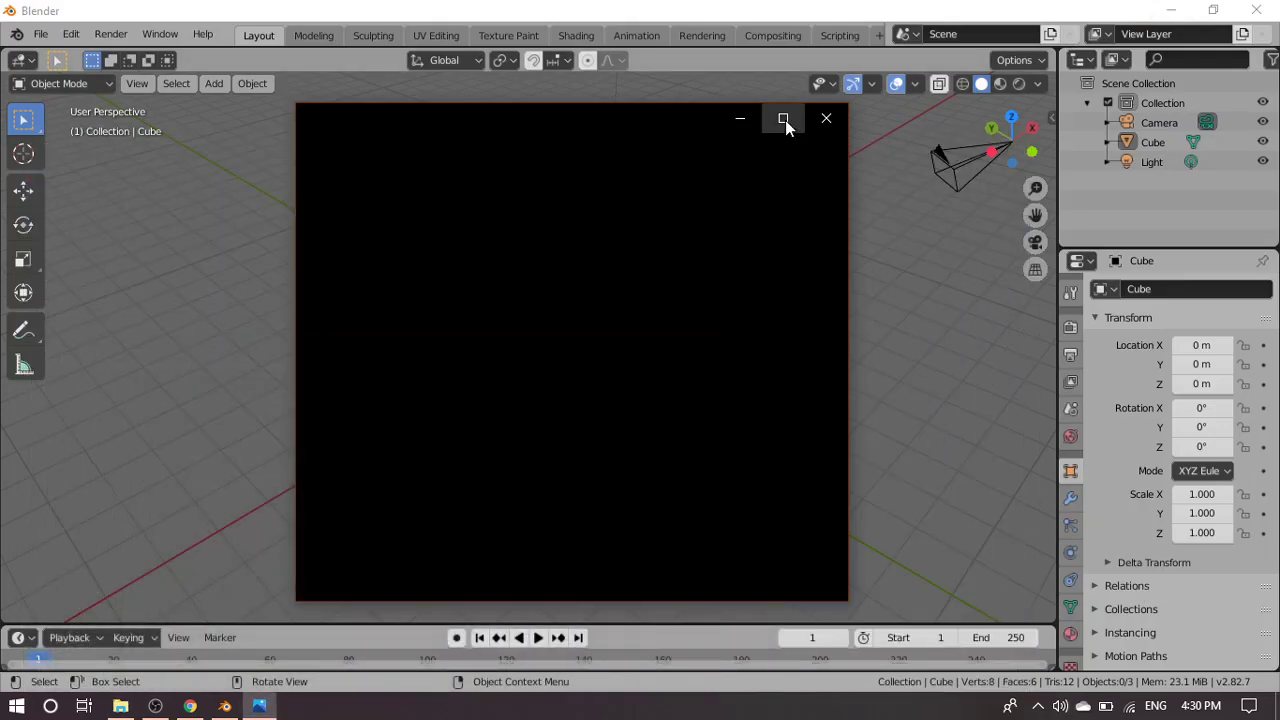
pyautogui.click(784, 120)
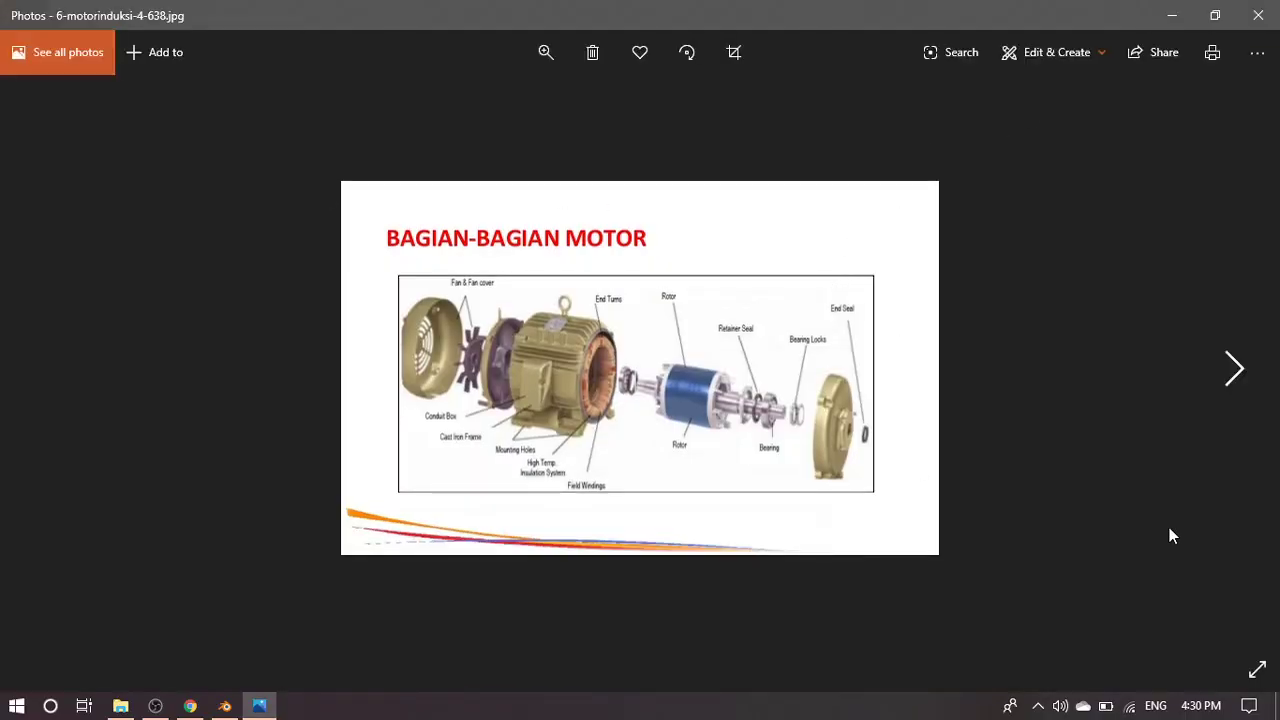
# Examine the motor and rotor reference pictures up to images (1).jfif, returning to Gambar-bagian-utama-motor-induksi-satu-fasa.jpg
pyautogui.click(1234, 368)
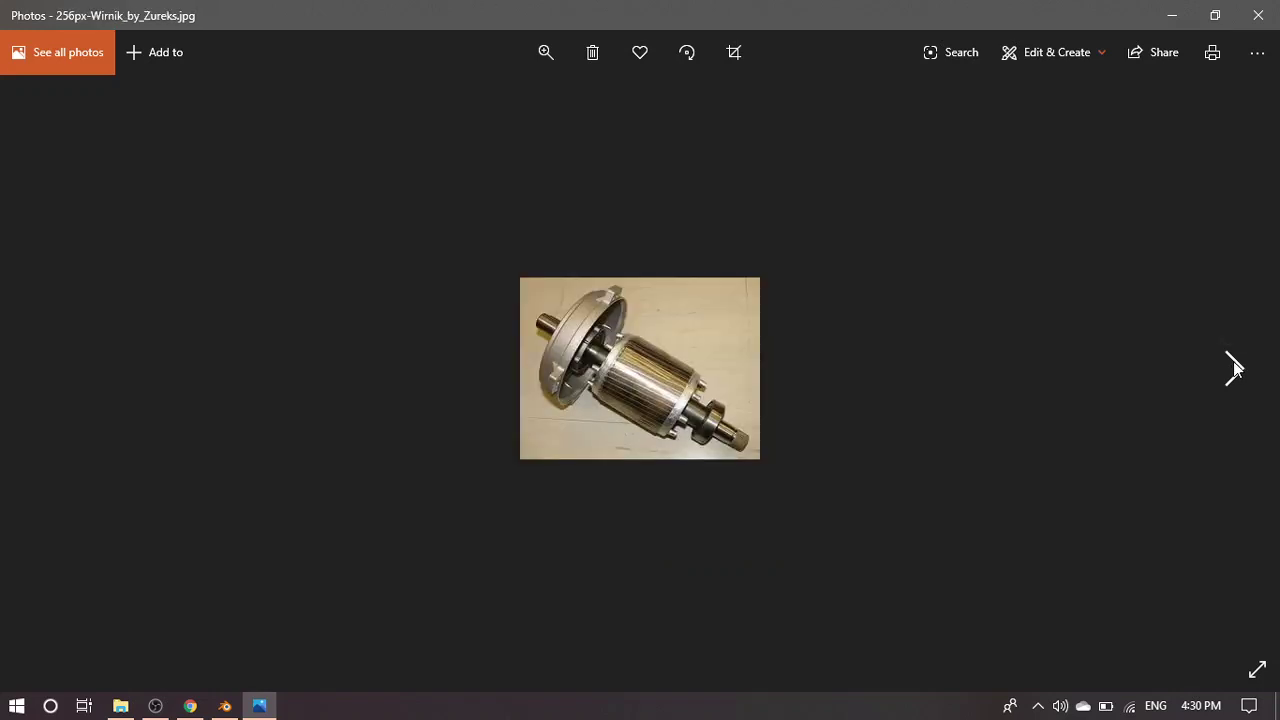
pyautogui.click(1234, 368)
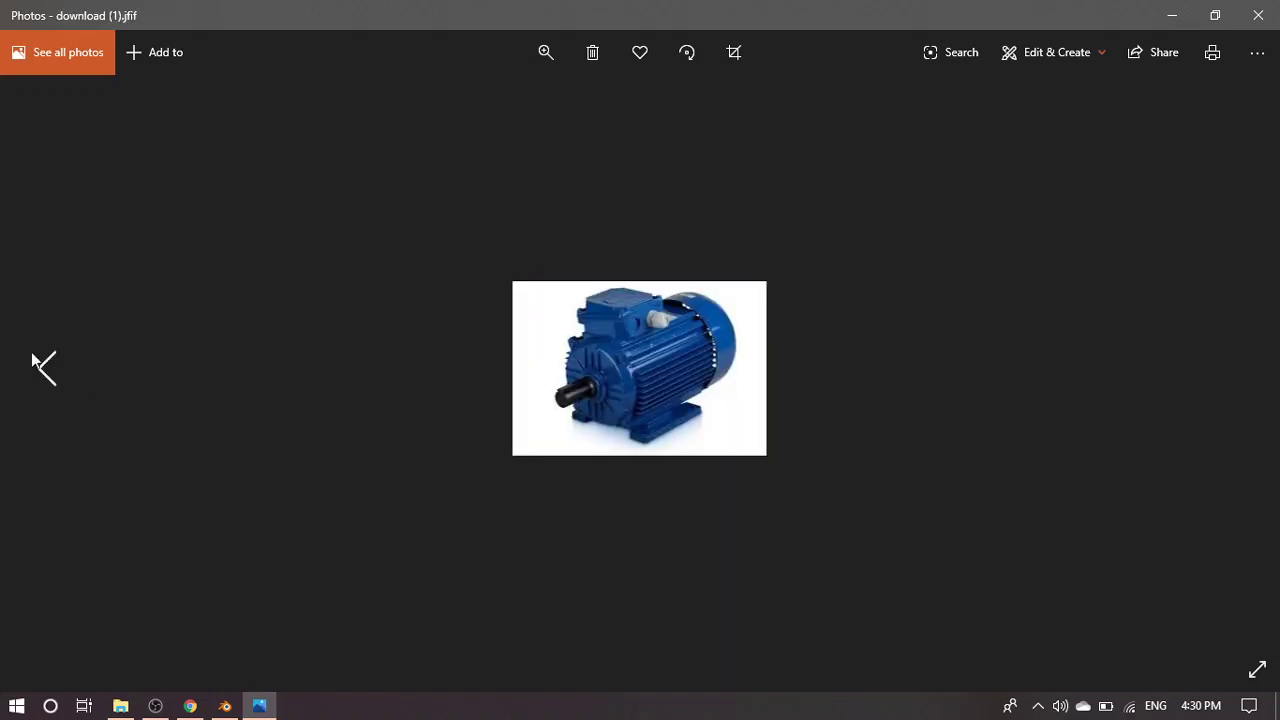
pyautogui.click(42, 366)
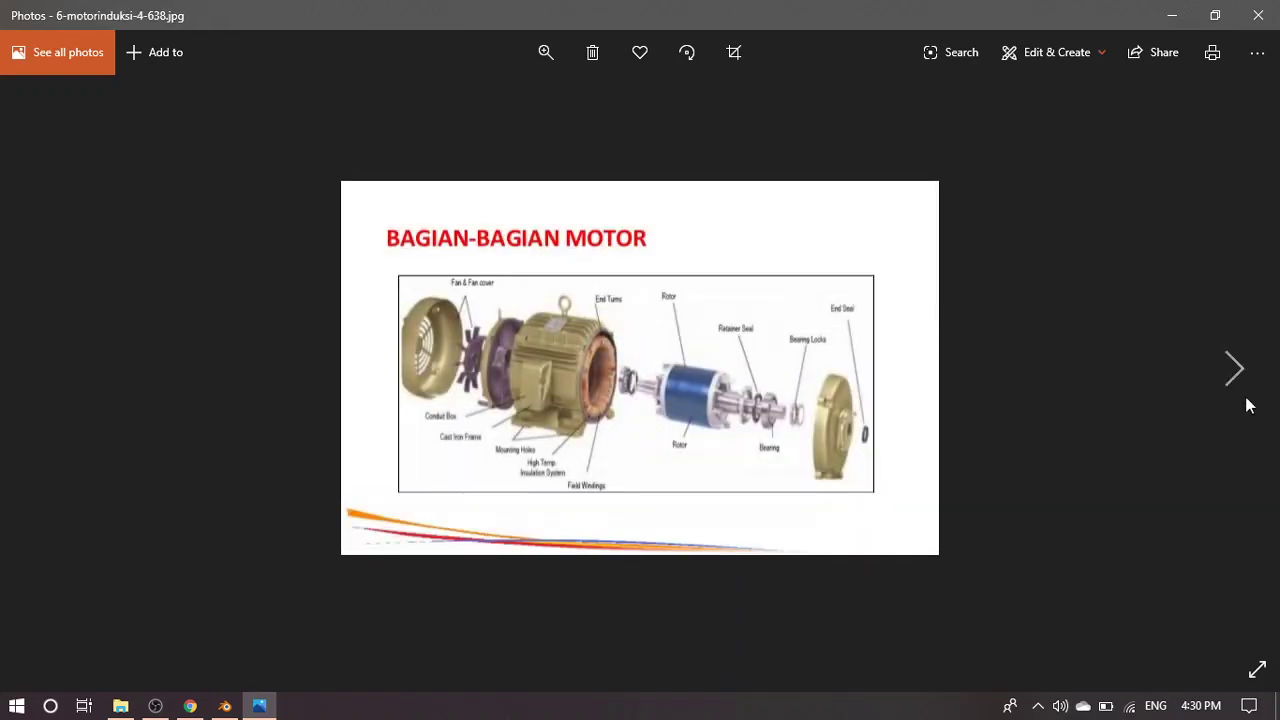
pyautogui.click(1234, 368)
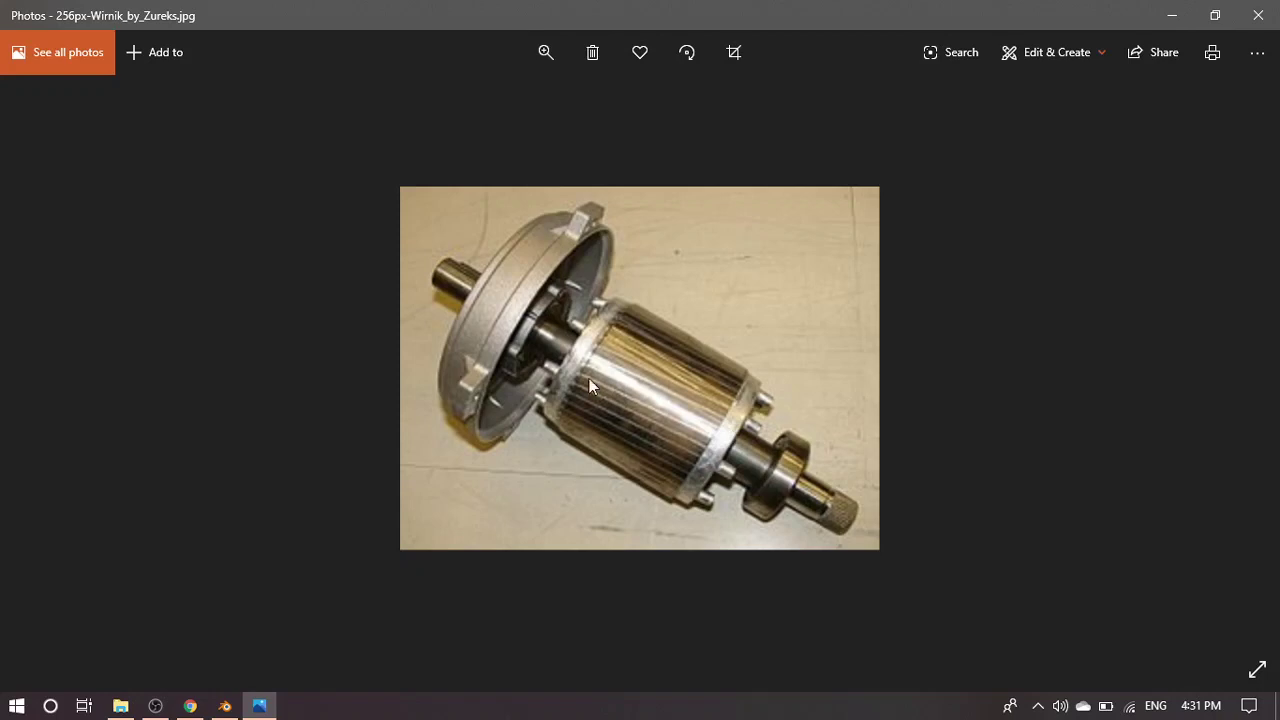
pyautogui.scroll(-3, 698, 379)
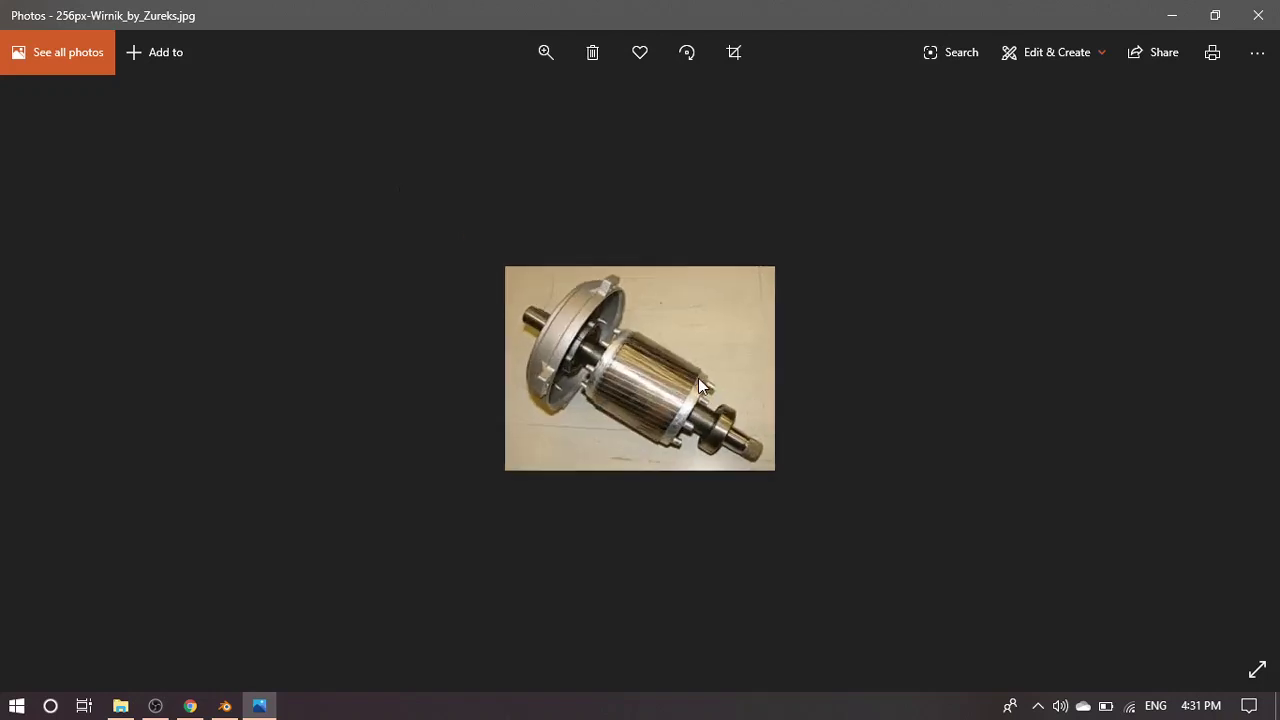
pyautogui.click(1234, 368)
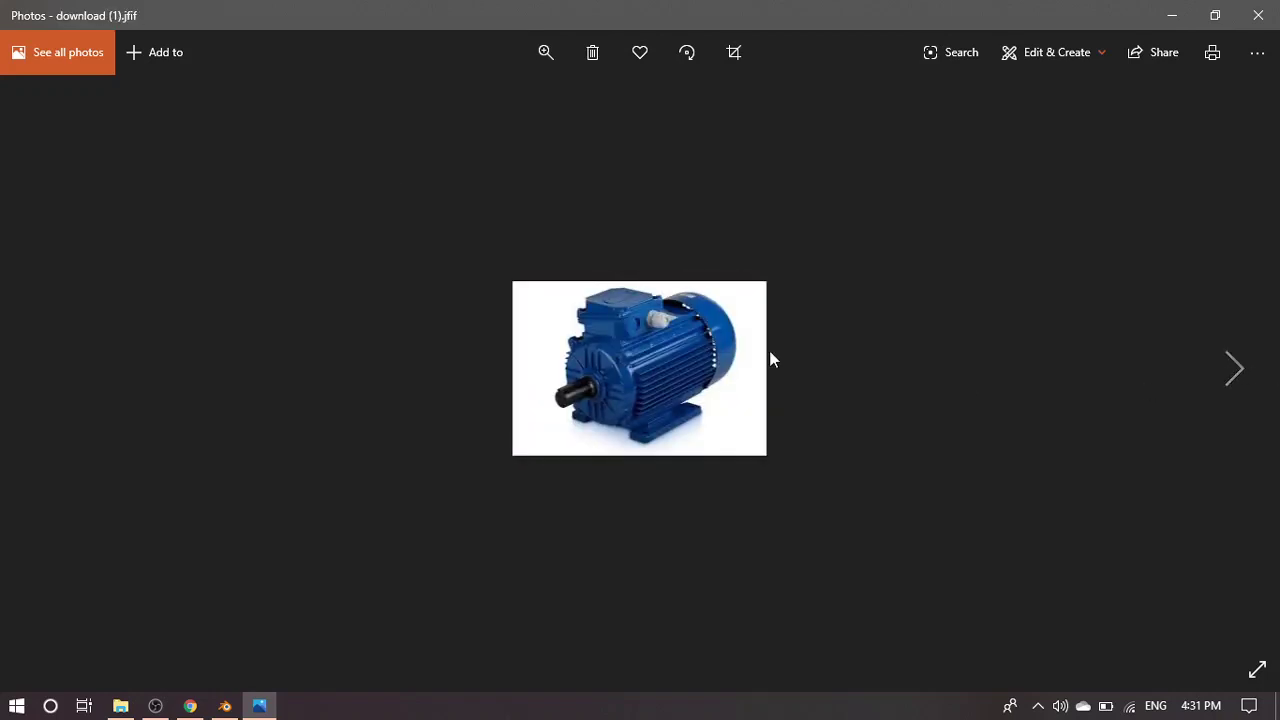
pyautogui.click(1232, 372)
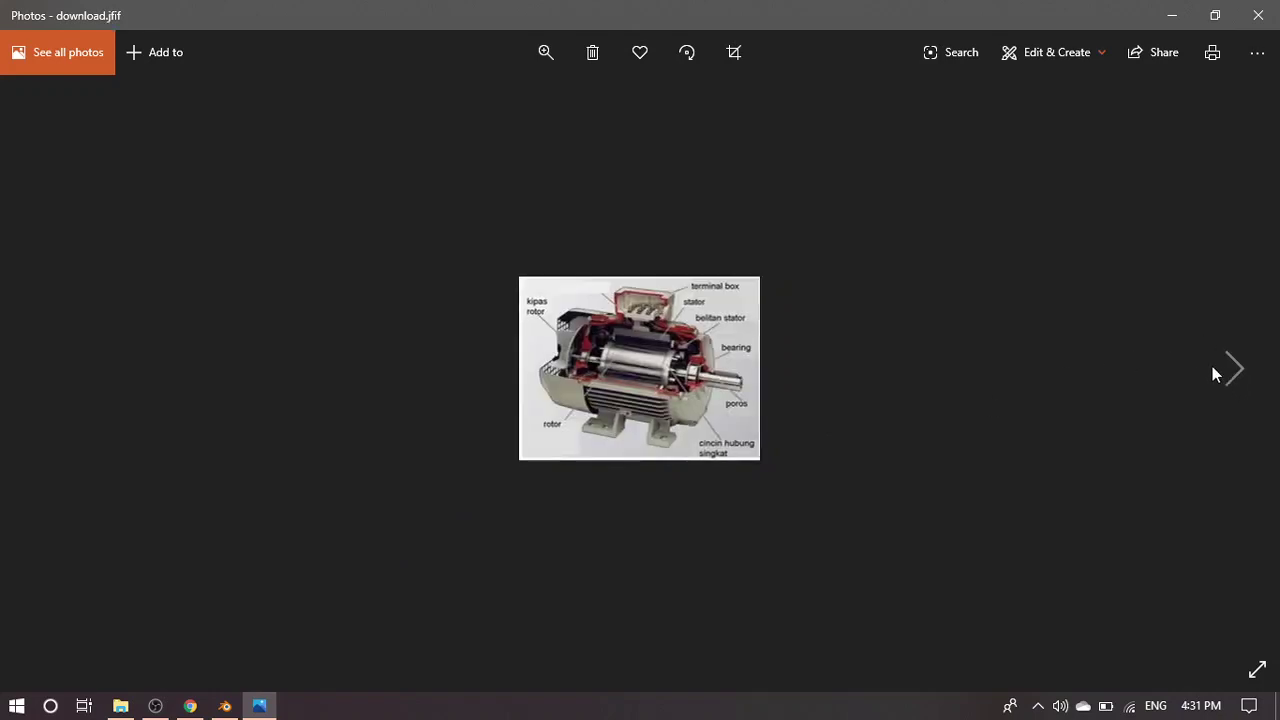
pyautogui.click(1232, 370)
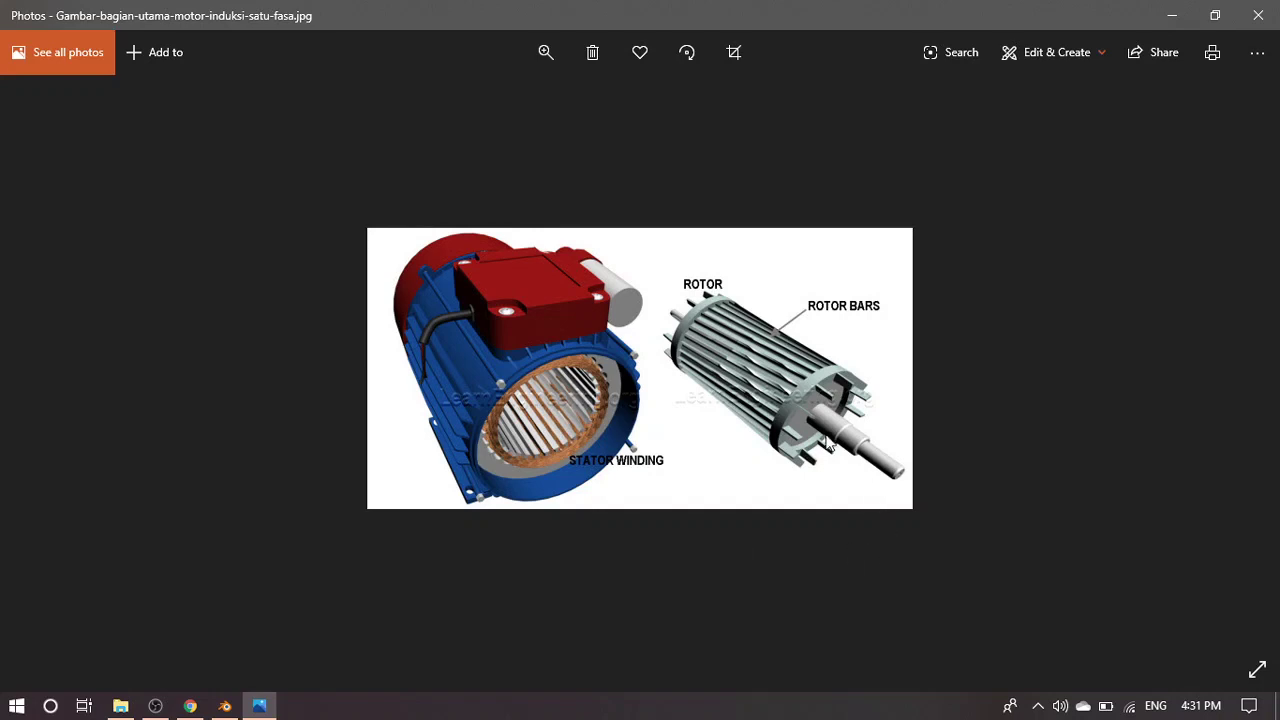
pyautogui.click(1240, 368)
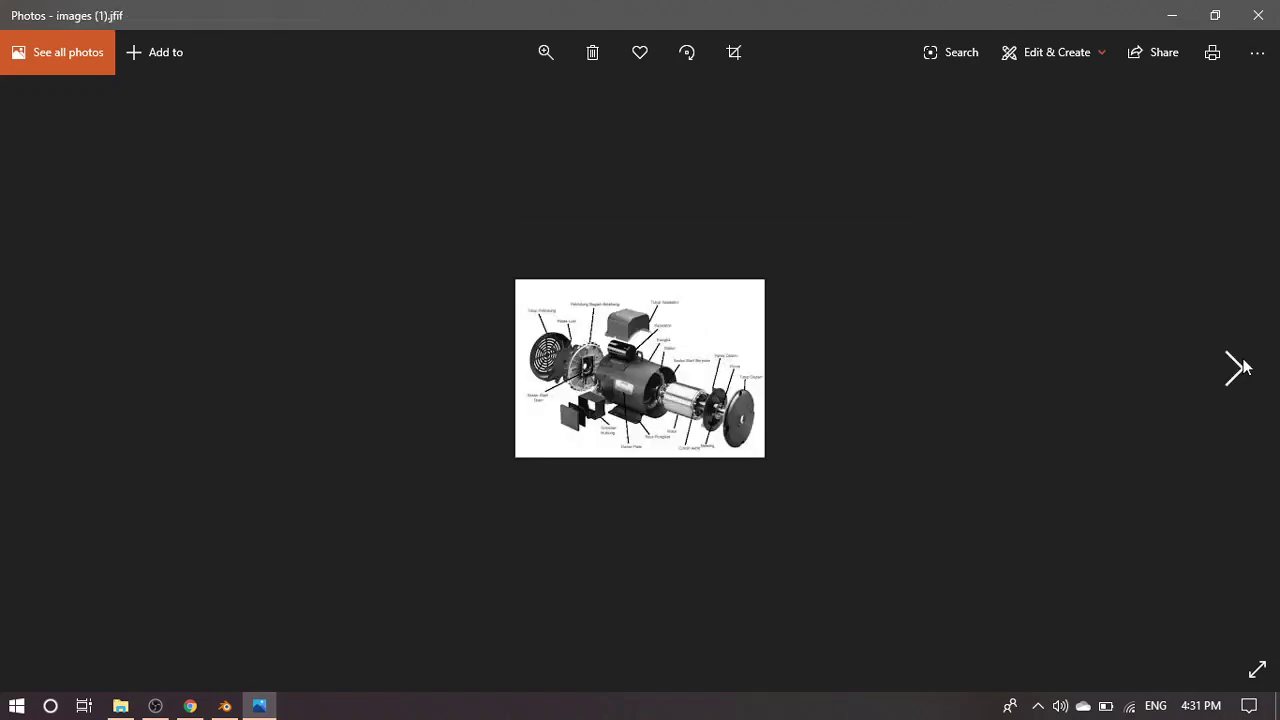
pyautogui.click(50, 364)
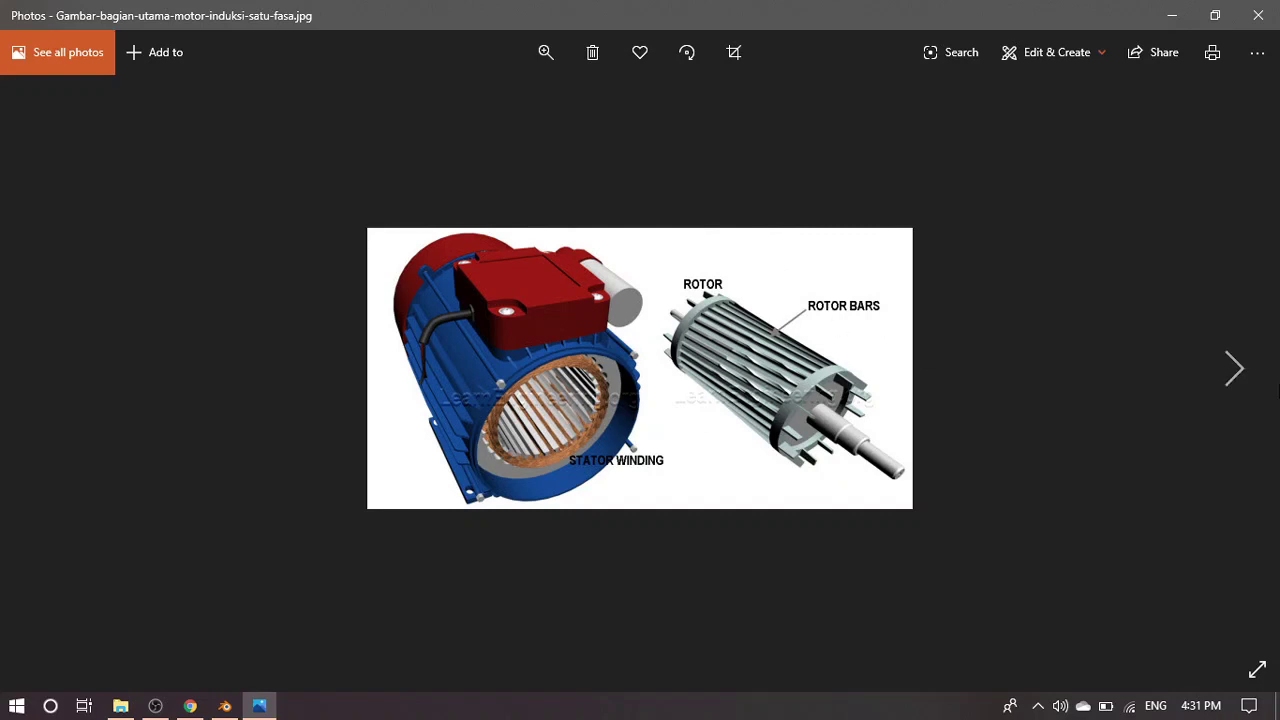
# Examine the remaining pictures through motor induksi.jpg and Untitled.png, and go back to untitled.jpg with the labelled fan, stator and rotor
pyautogui.click(1233, 370)
pyautogui.click(1233, 370)
pyautogui.click(1233, 370)
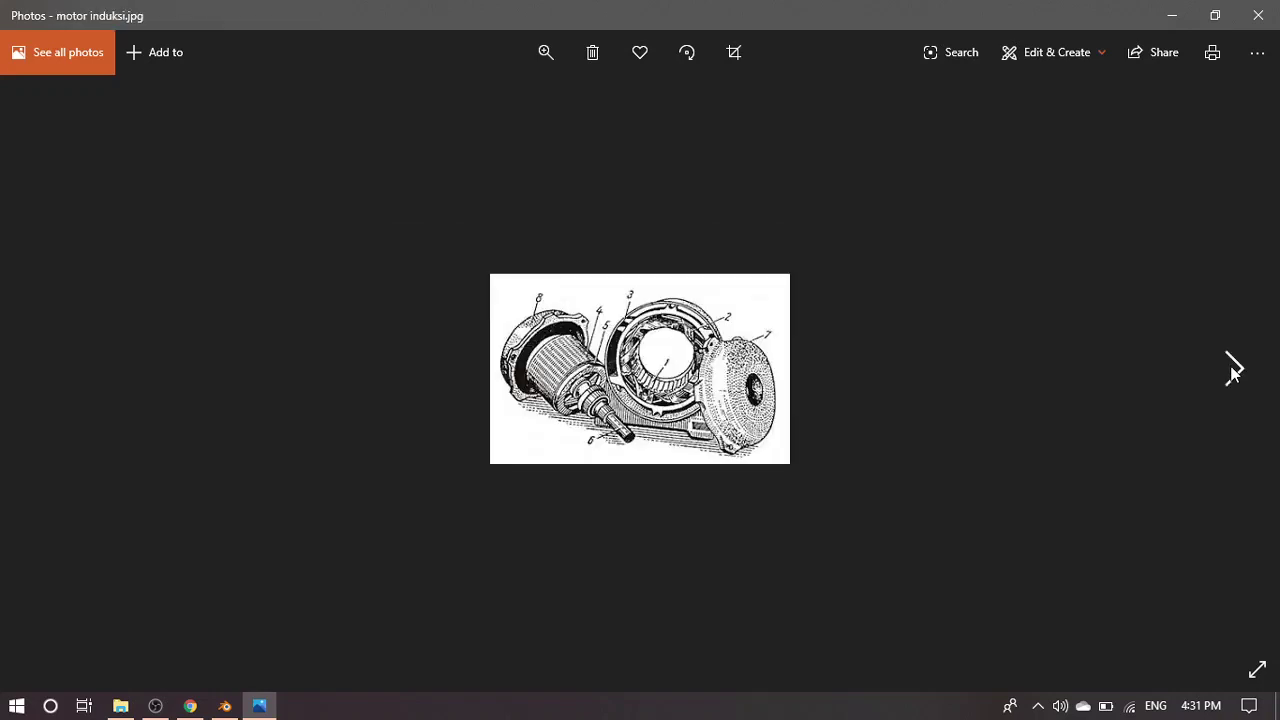
pyautogui.click(1233, 370)
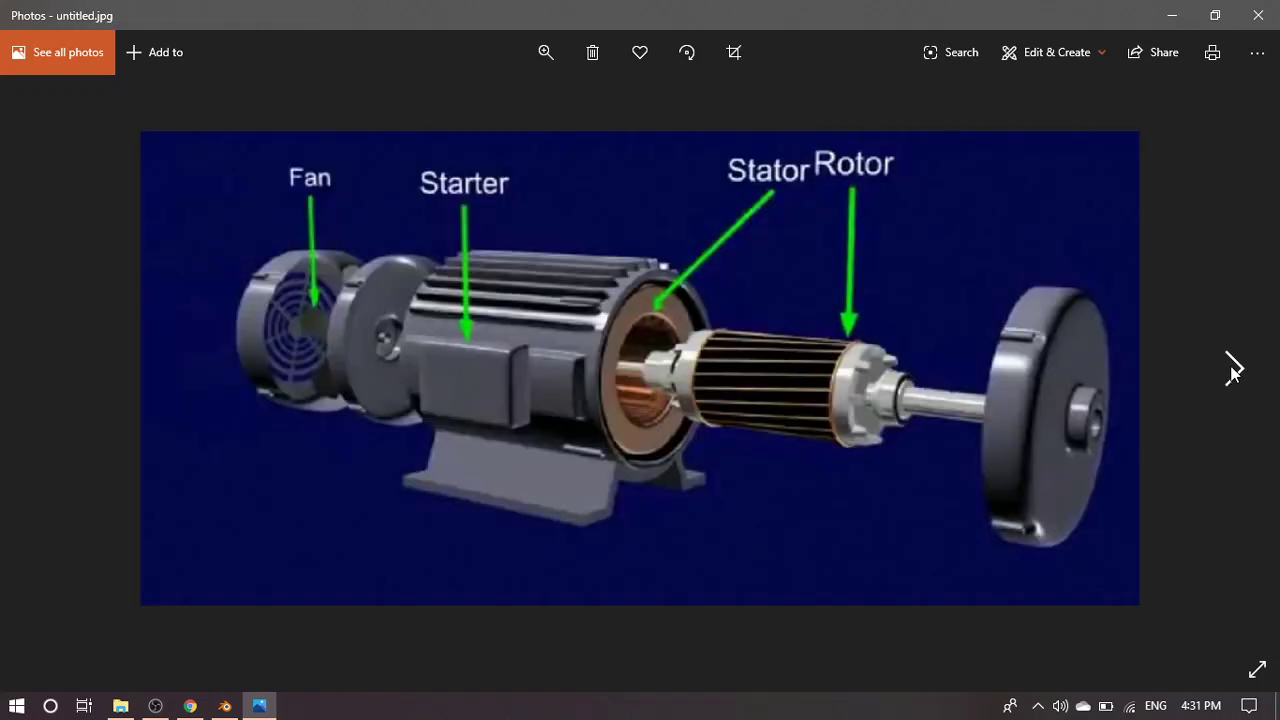
pyautogui.click(1233, 370)
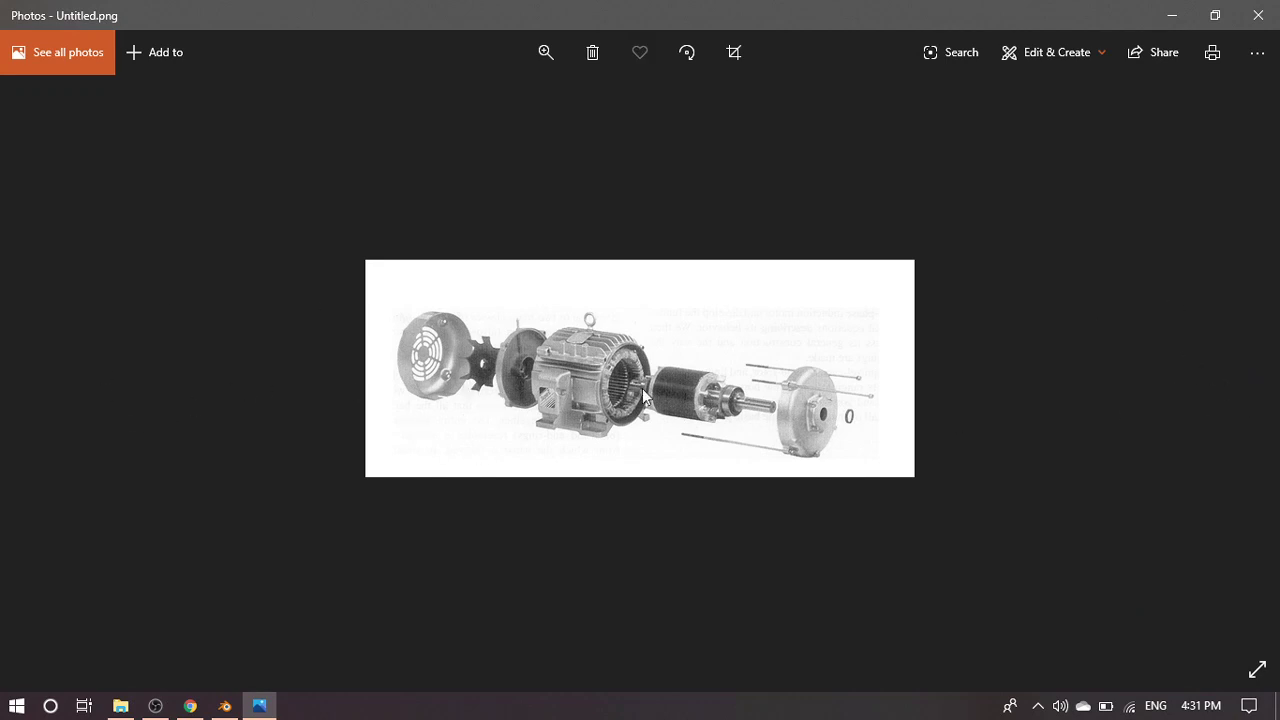
pyautogui.doubleClick(677, 390)
pyautogui.doubleClick(682, 418)
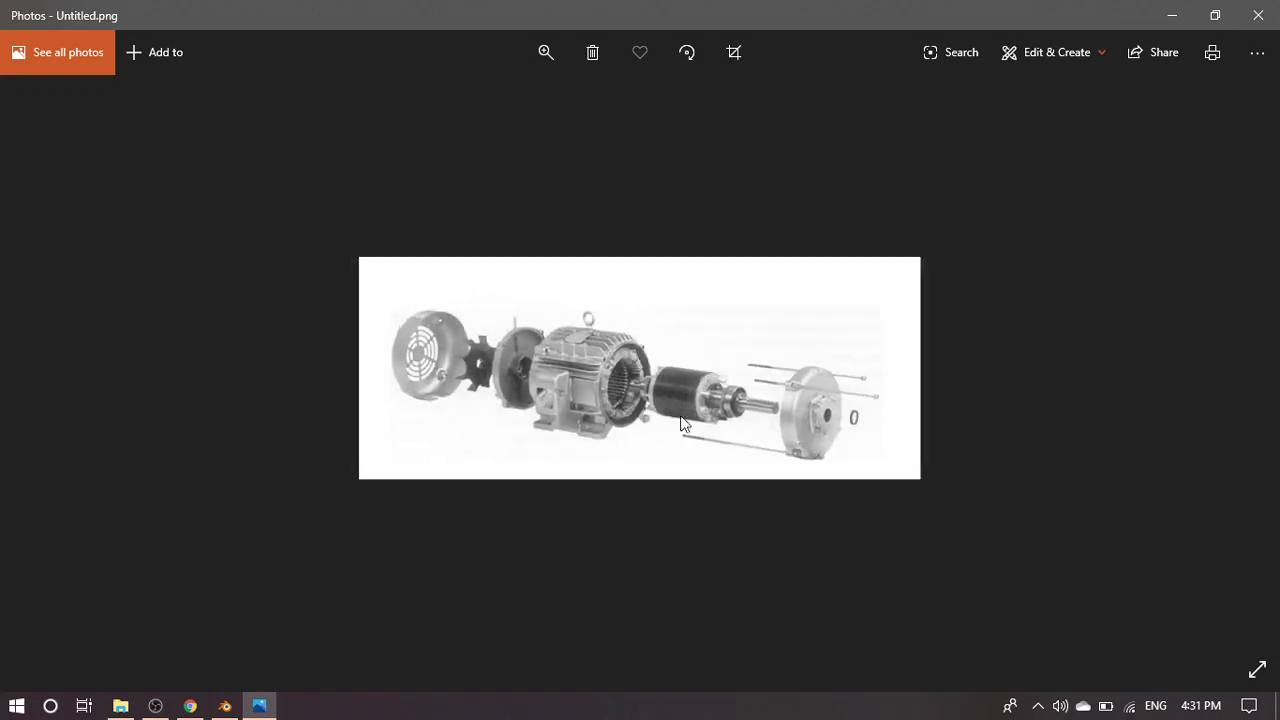
pyautogui.click(45, 368)
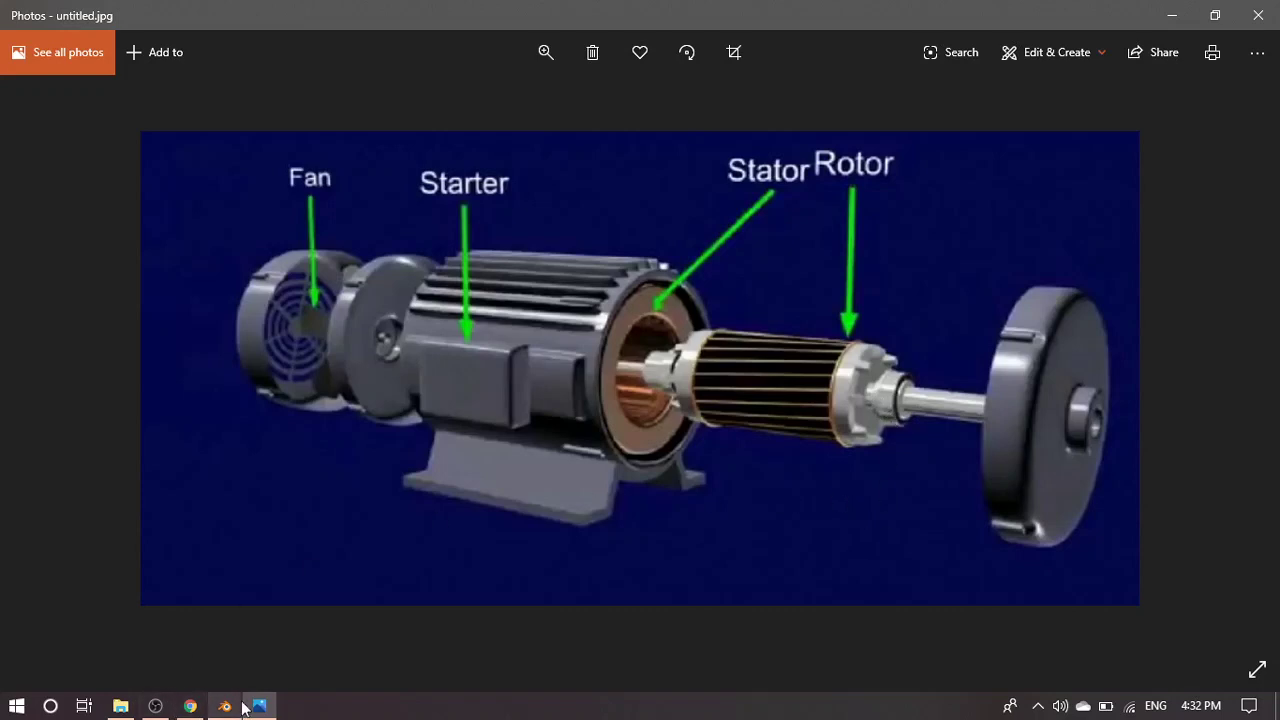
# Switch back to Blender and view the default cube from another side
pyautogui.moveTo(258, 706)
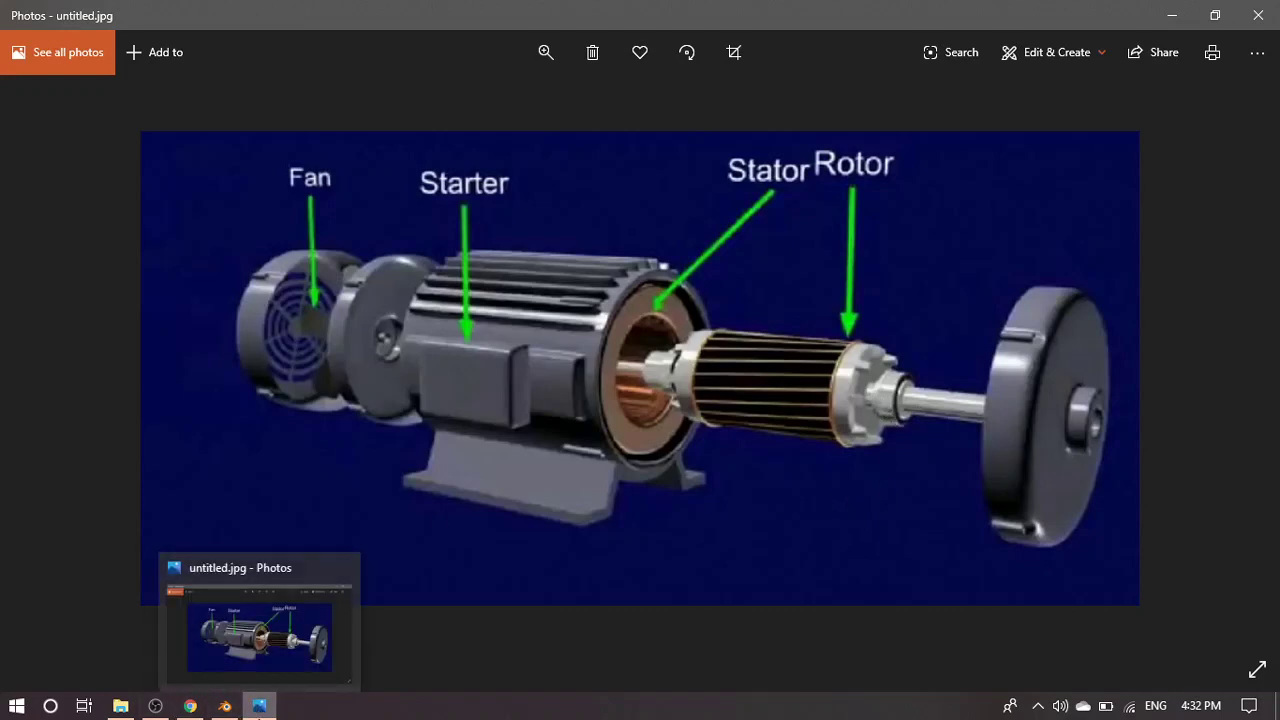
pyautogui.click(224, 706)
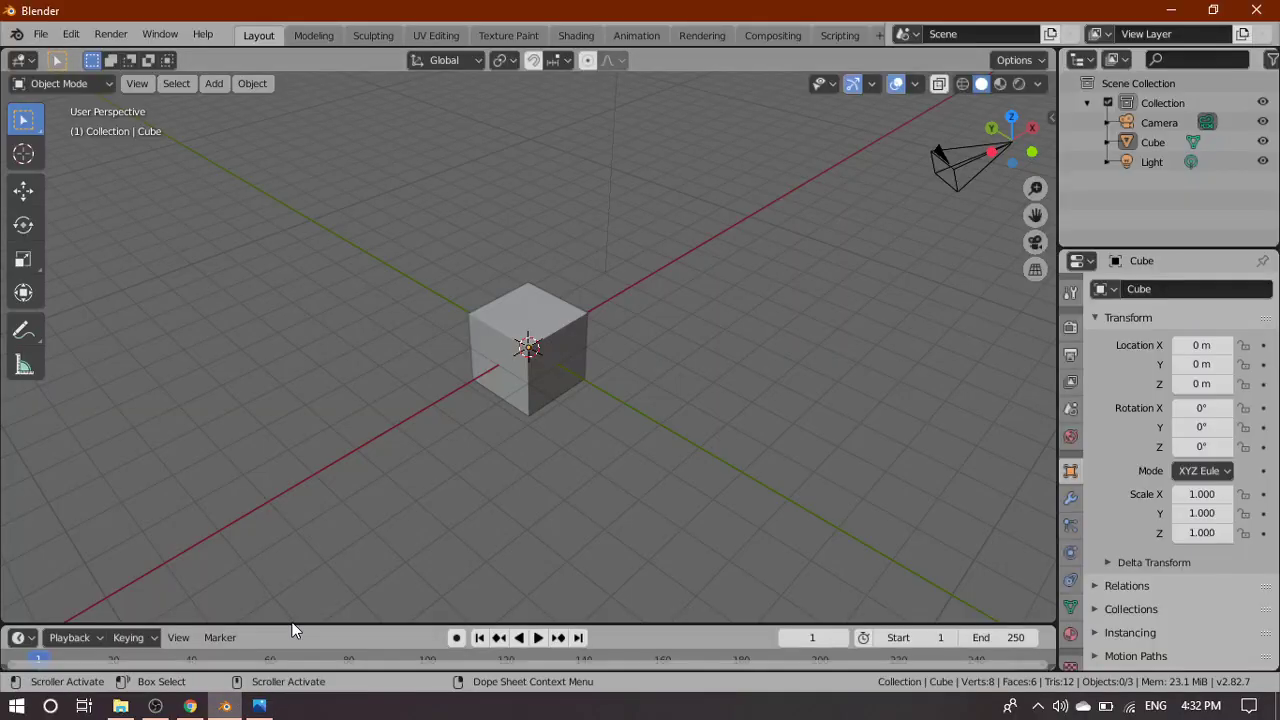
pyautogui.moveTo(509, 507); pyautogui.dragTo(565, 475, button='middle')
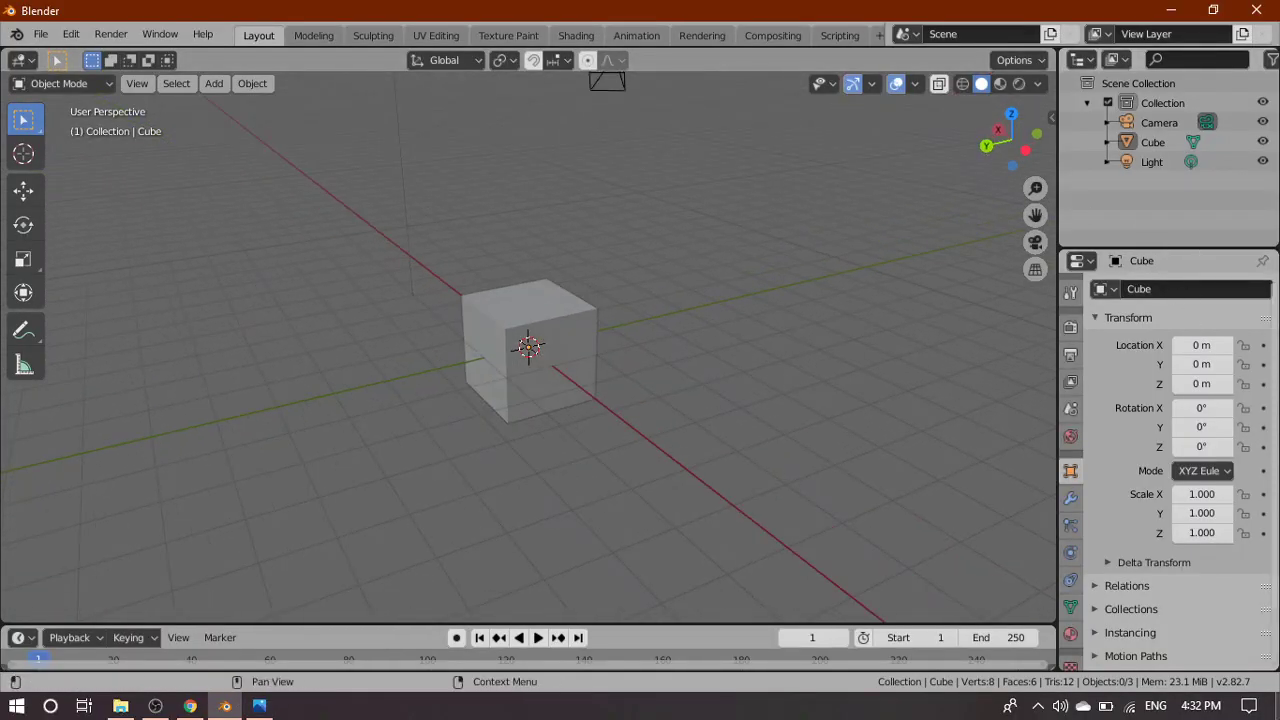
# Show the desktop and launch Carnac with its settings window
pyautogui.click(1278, 708)
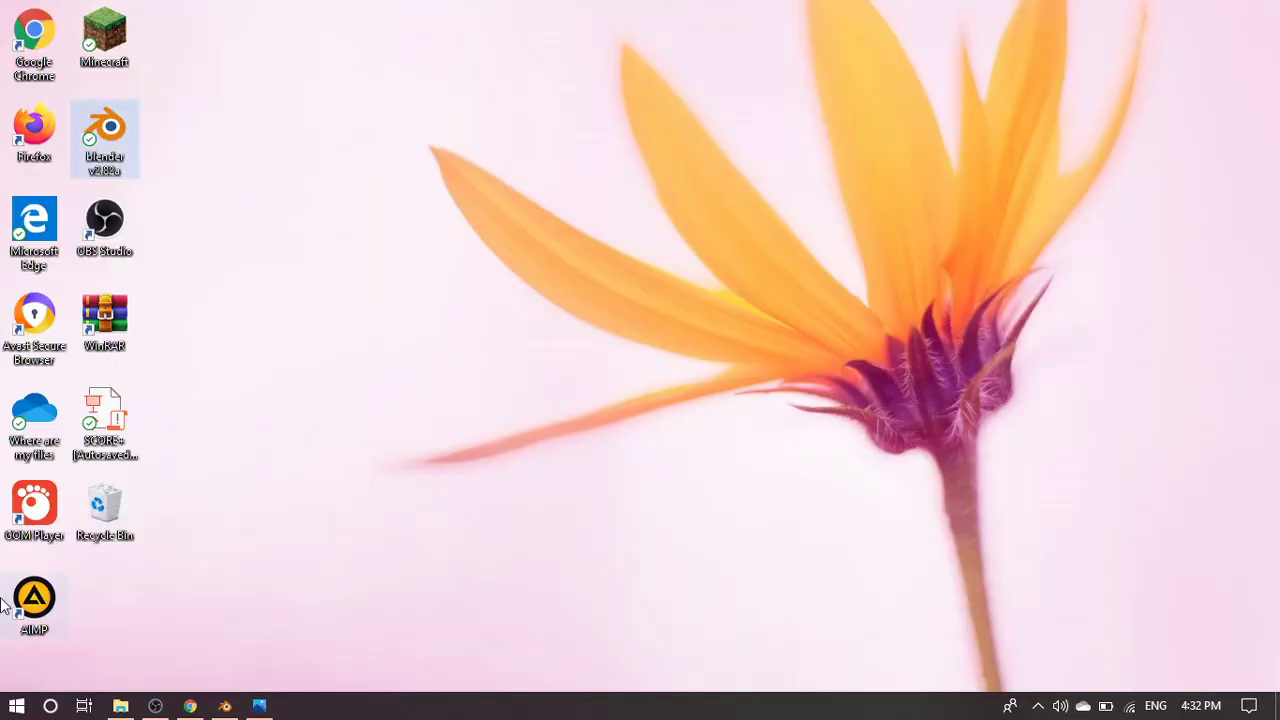
pyautogui.click(15, 706)
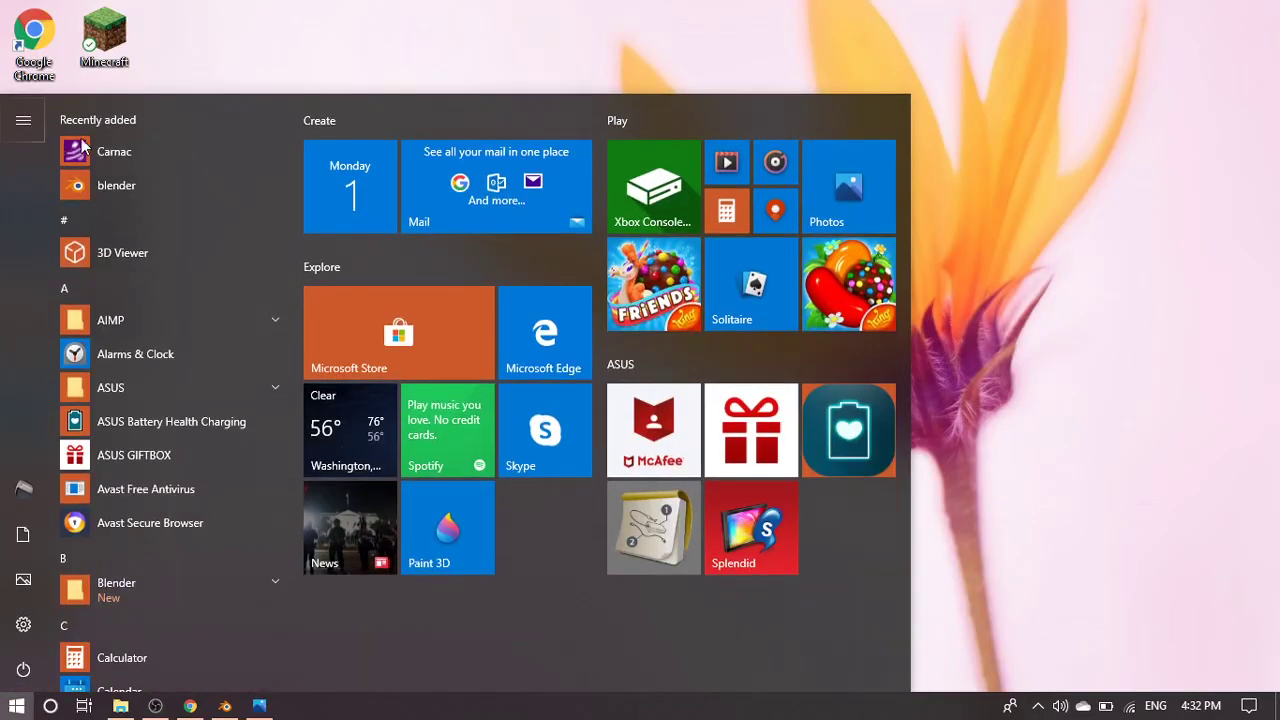
pyautogui.click(153, 152)
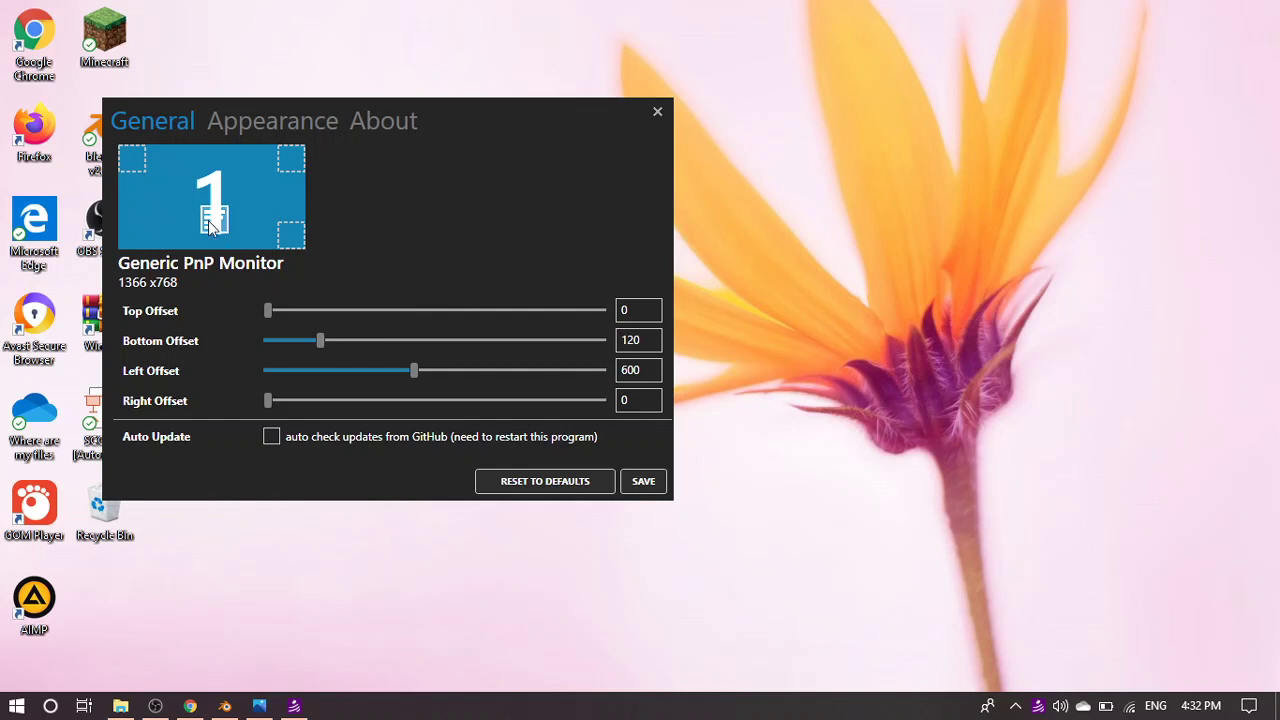
# Set Carnac's left offset to 440, save the settings, and test the keystroke display with dgbdx in Blender
pyautogui.moveTo(412, 377); pyautogui.dragTo(376, 376)
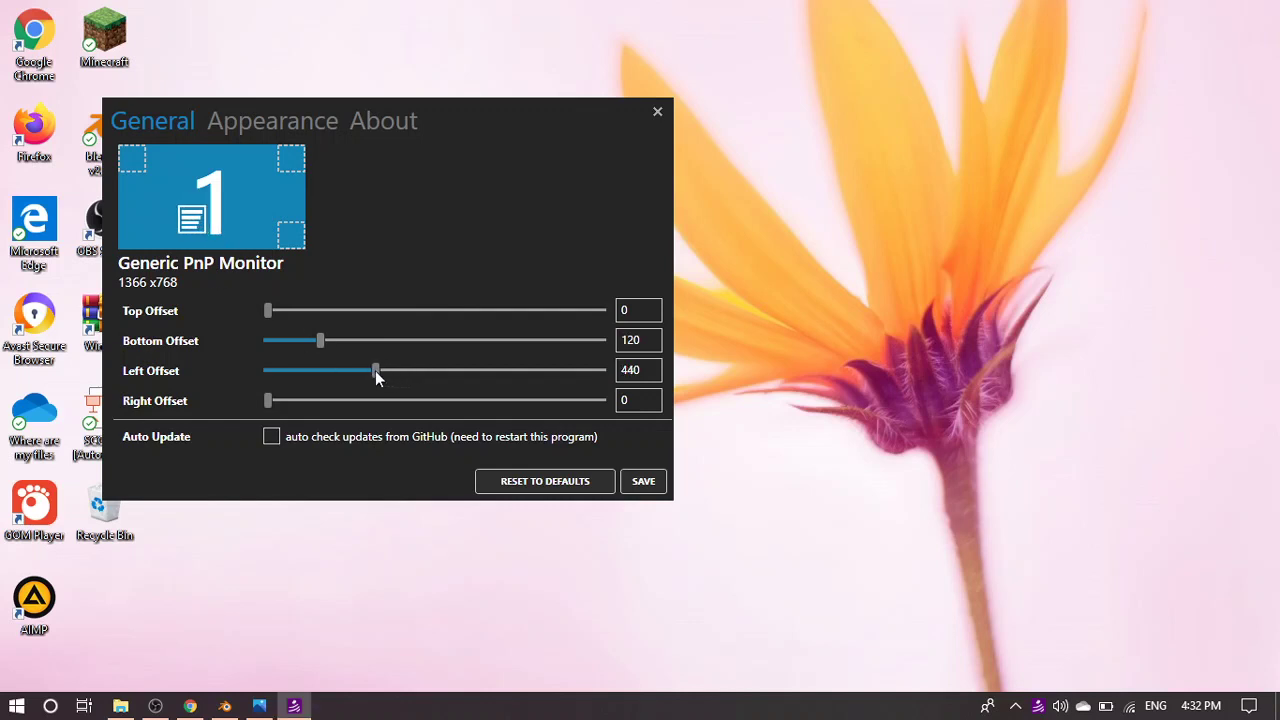
pyautogui.click(643, 482)
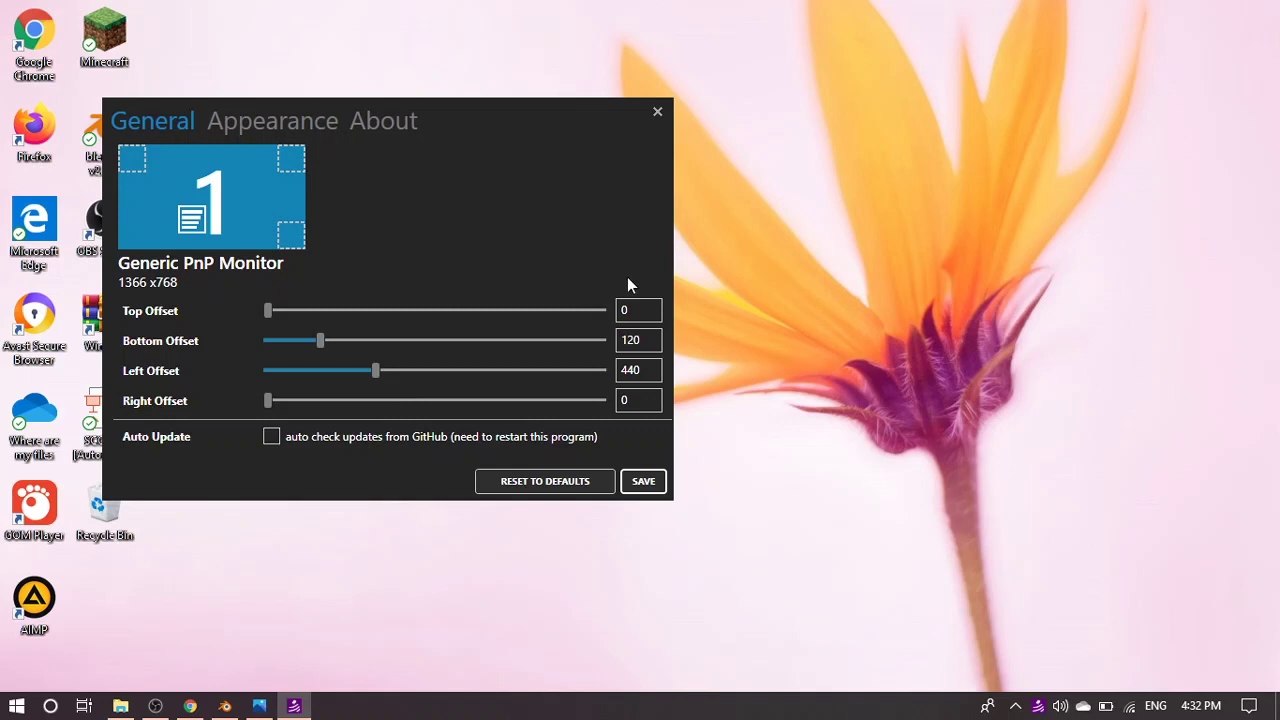
pyautogui.click(657, 112)
pyautogui.write('dgbdx')
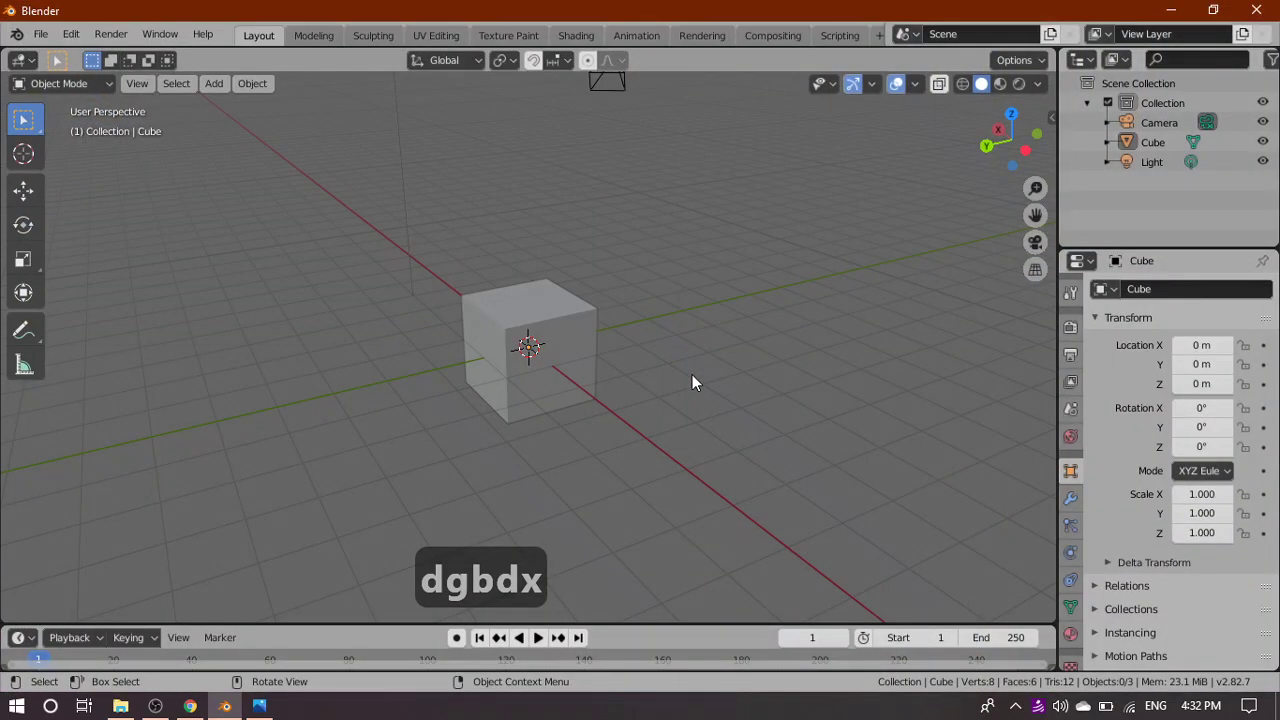
# Delete the default cube from the scene
pyautogui.moveTo(692, 376); pyautogui.dragTo(732, 402, button='middle')
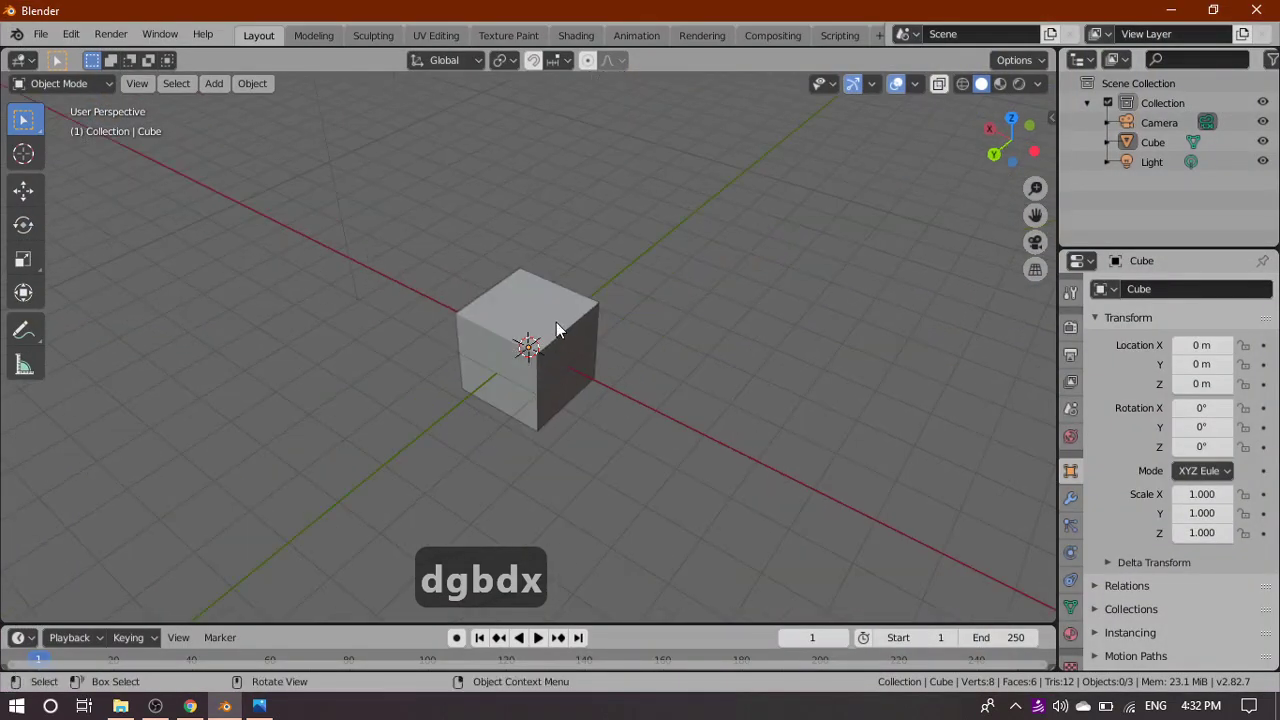
pyautogui.moveTo(812, 375); pyautogui.dragTo(701, 343, button='middle')
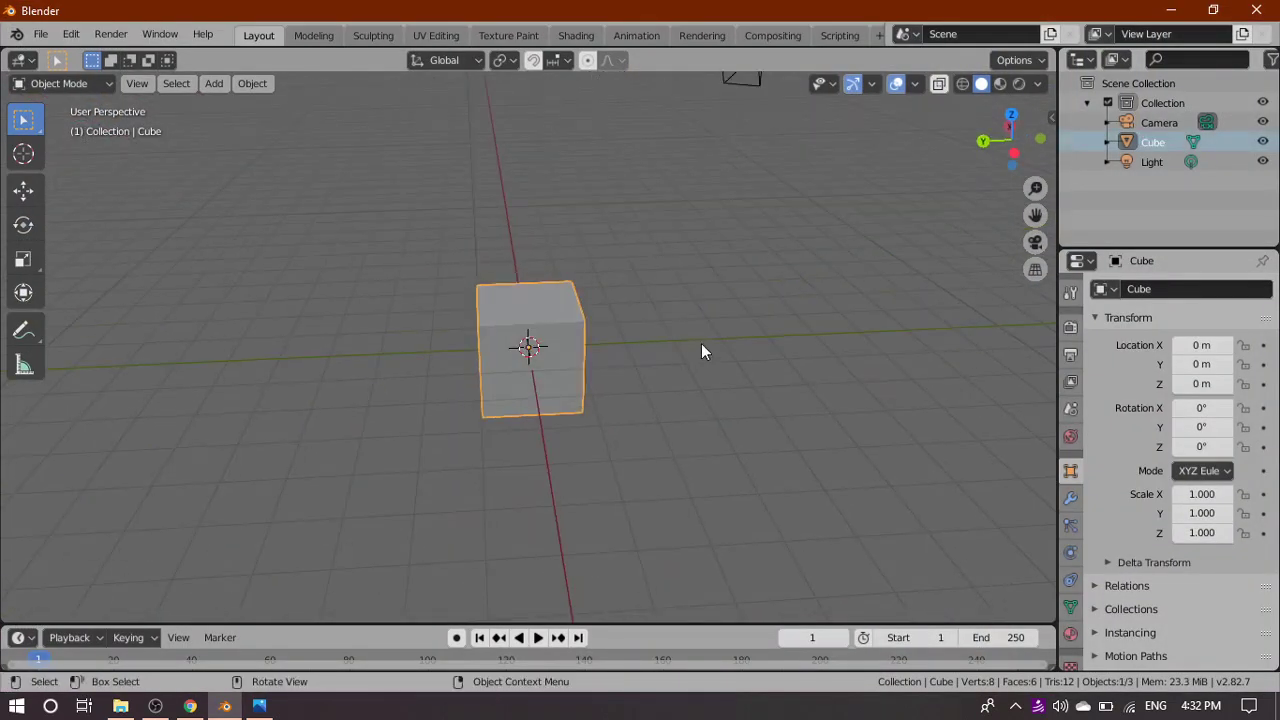
pyautogui.press('Delete')
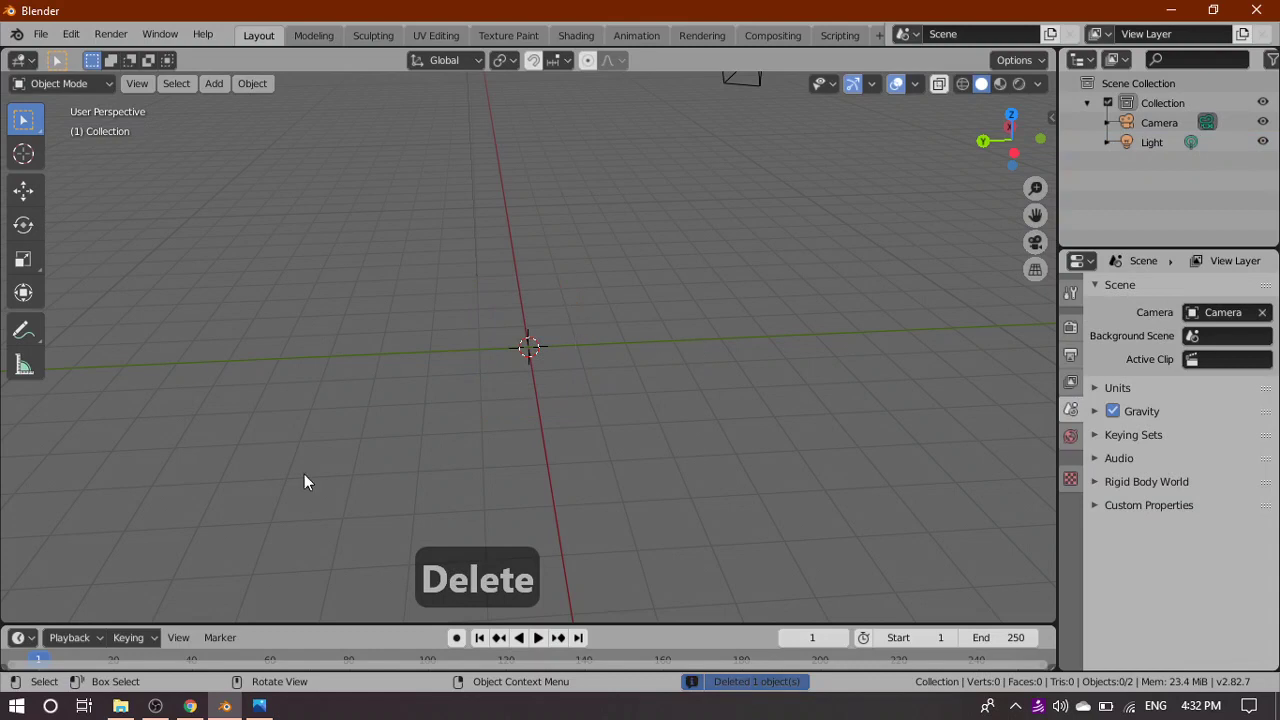
# Add a mesh circle at the origin and show it in the top view
pyautogui.moveTo(304, 475); pyautogui.dragTo(476, 430, button='middle')
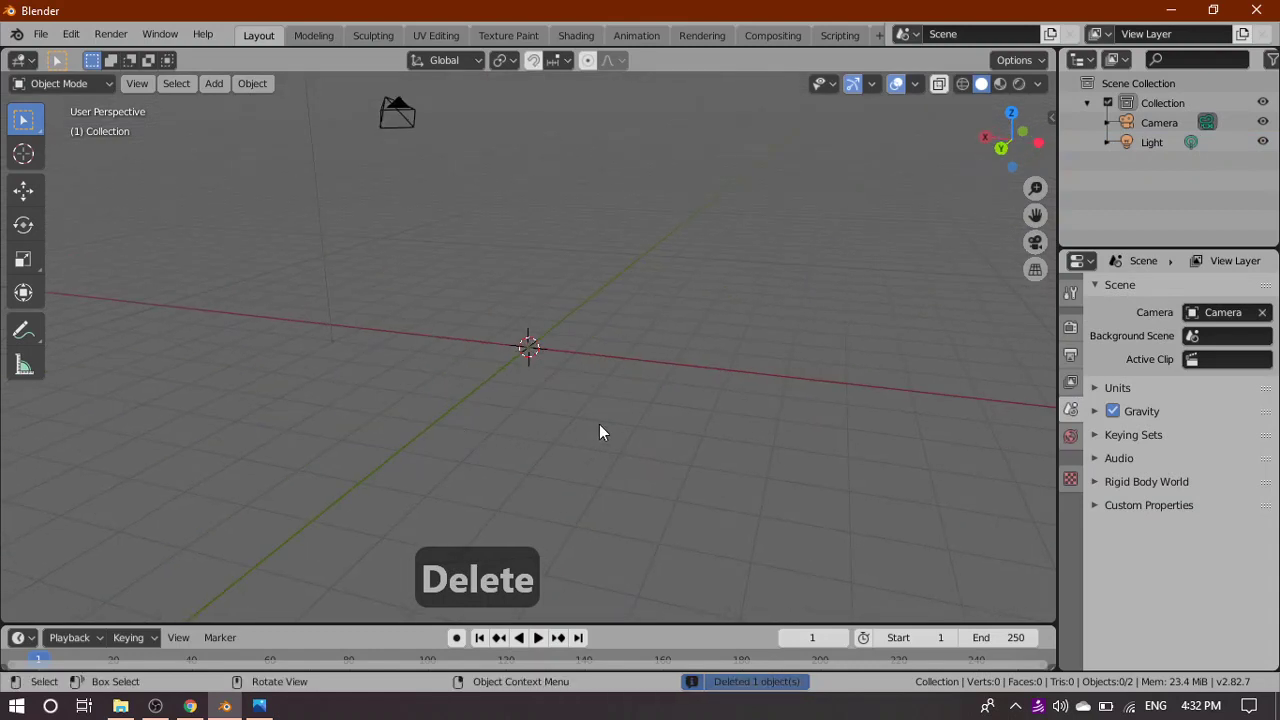
pyautogui.hotkey('shift', 'a')
pyautogui.moveTo(610, 313)
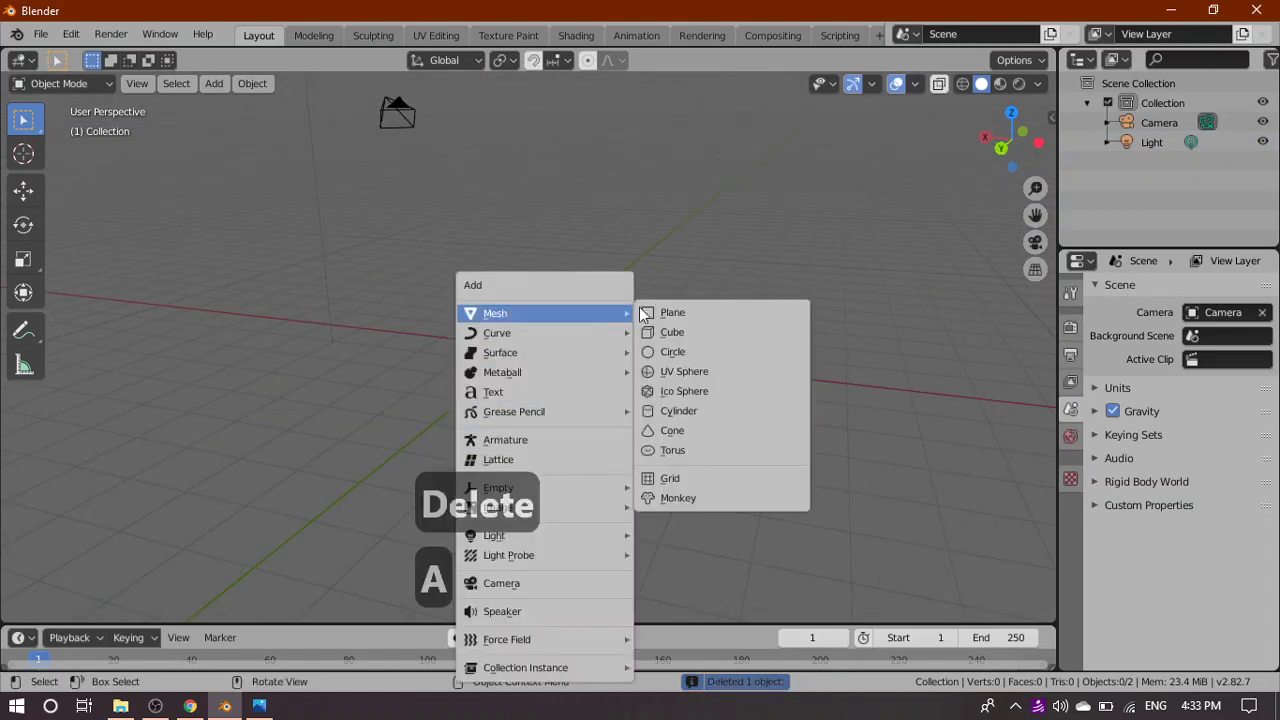
pyautogui.click(676, 352)
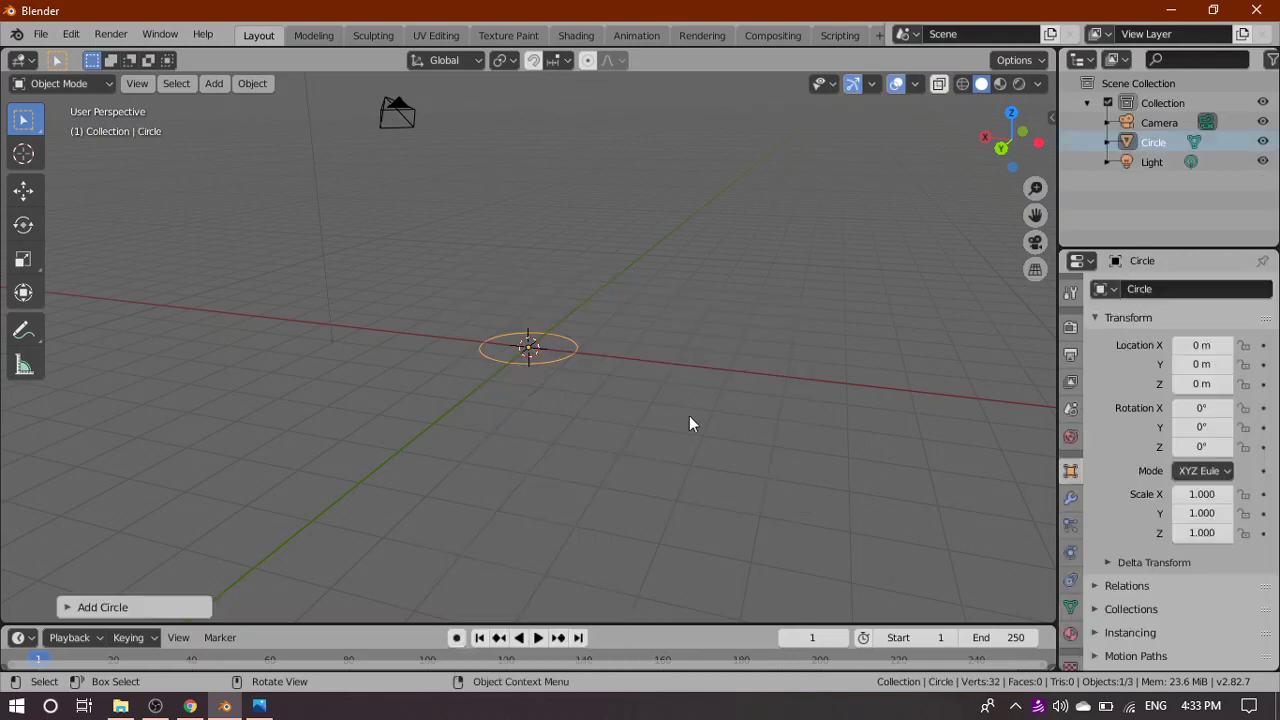
pyautogui.moveTo(695, 404); pyautogui.dragTo(680, 498, button='middle')
pyautogui.scroll(2, 685, 438)
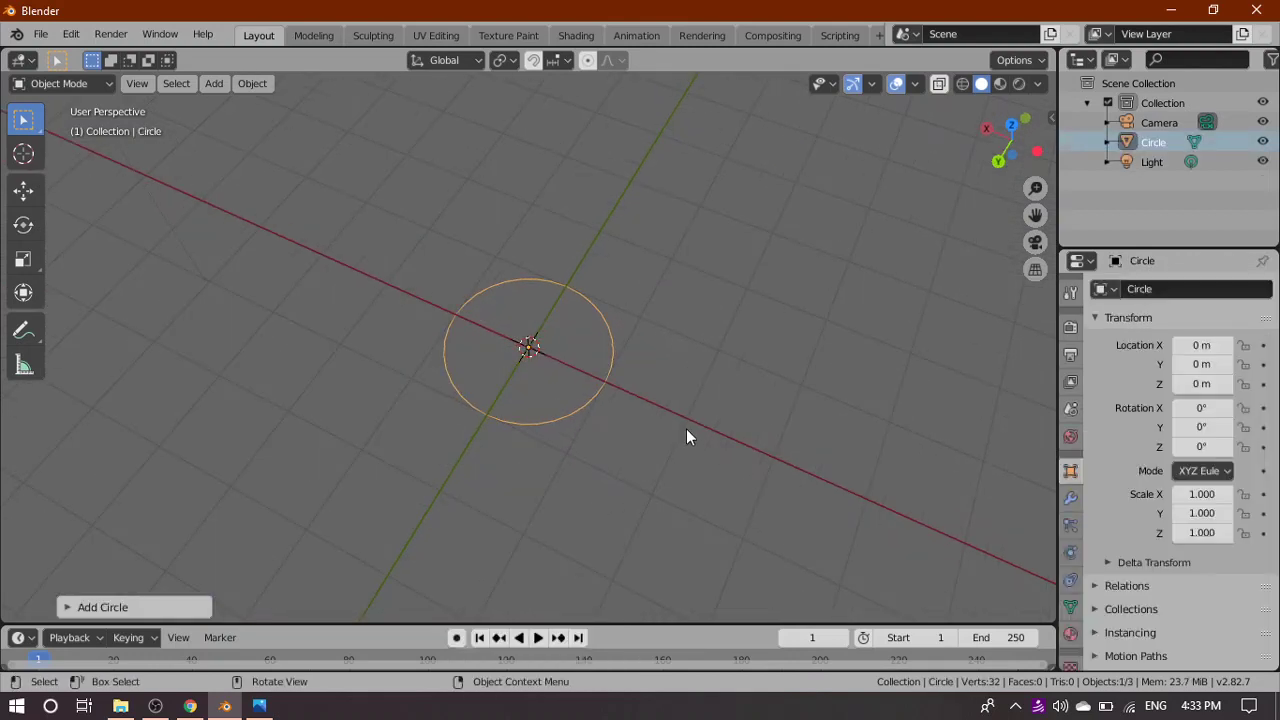
pyautogui.press('`')
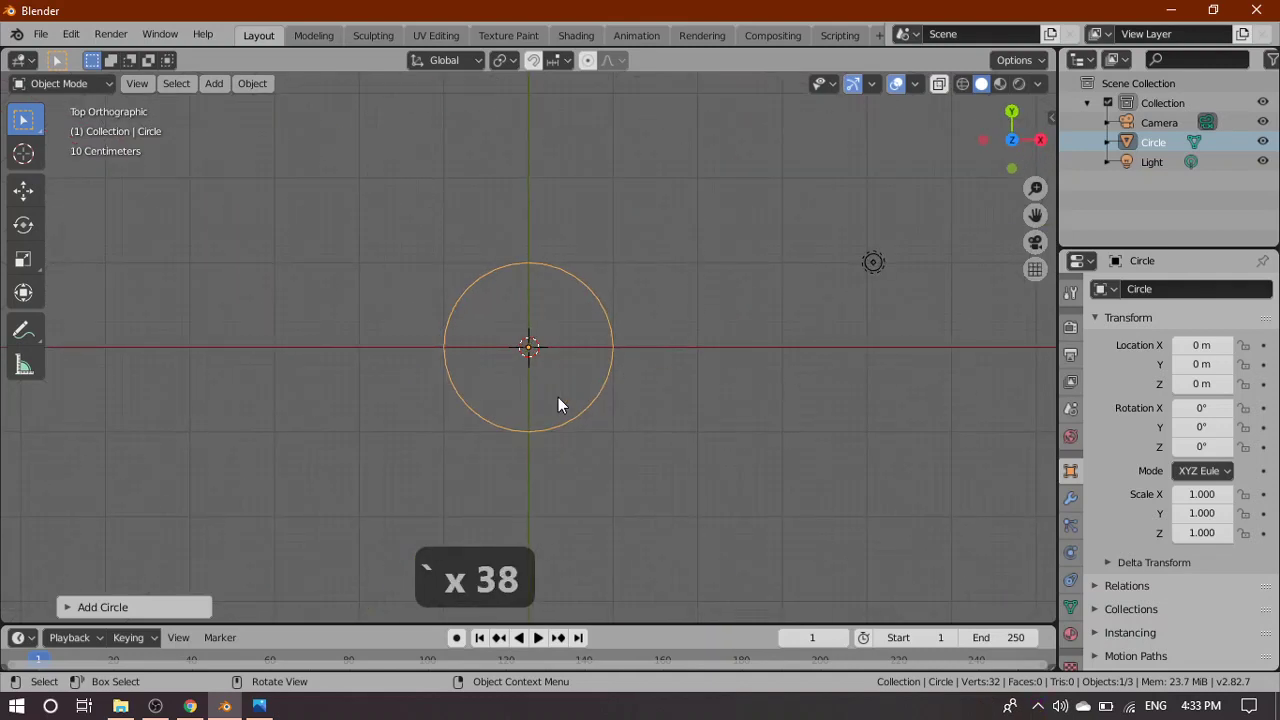
pyautogui.scroll(3, 577, 387)
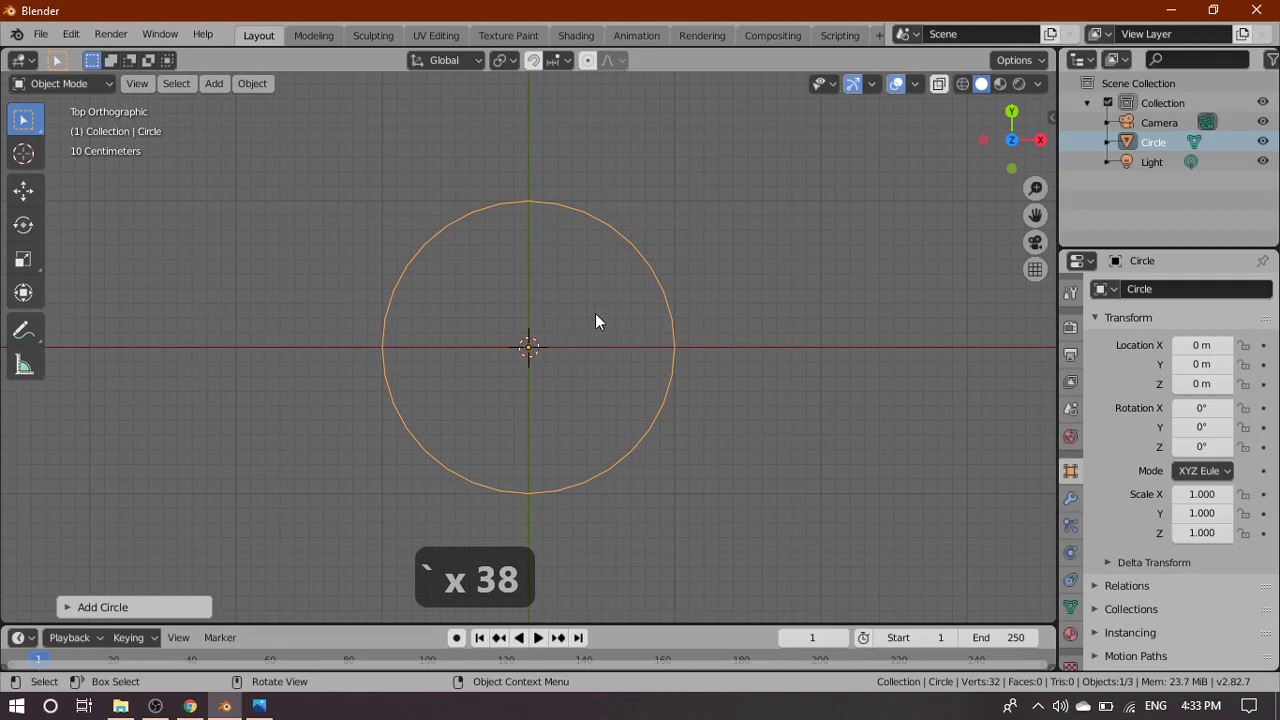
# Extrude all of the circle's vertices with Extrude to Cursor at the origin and scale the new loop to about 0.708
pyautogui.press('Tab')
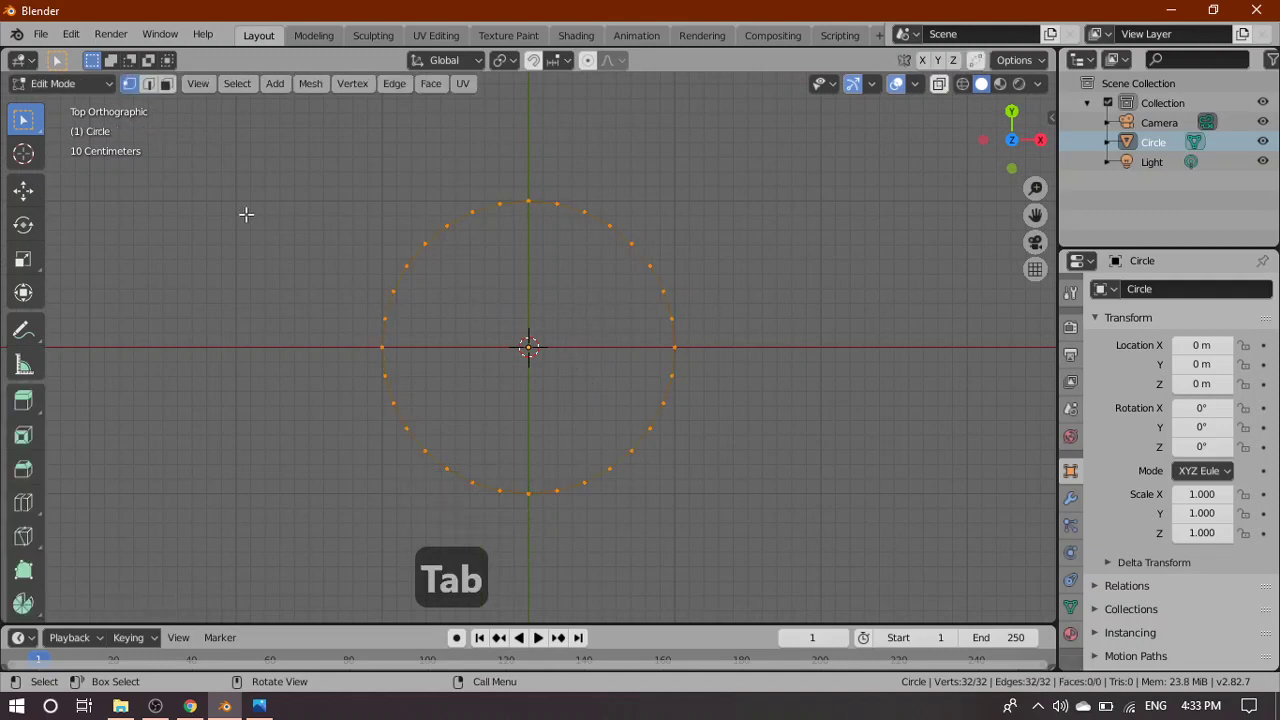
pyautogui.scroll(1, 669, 392)
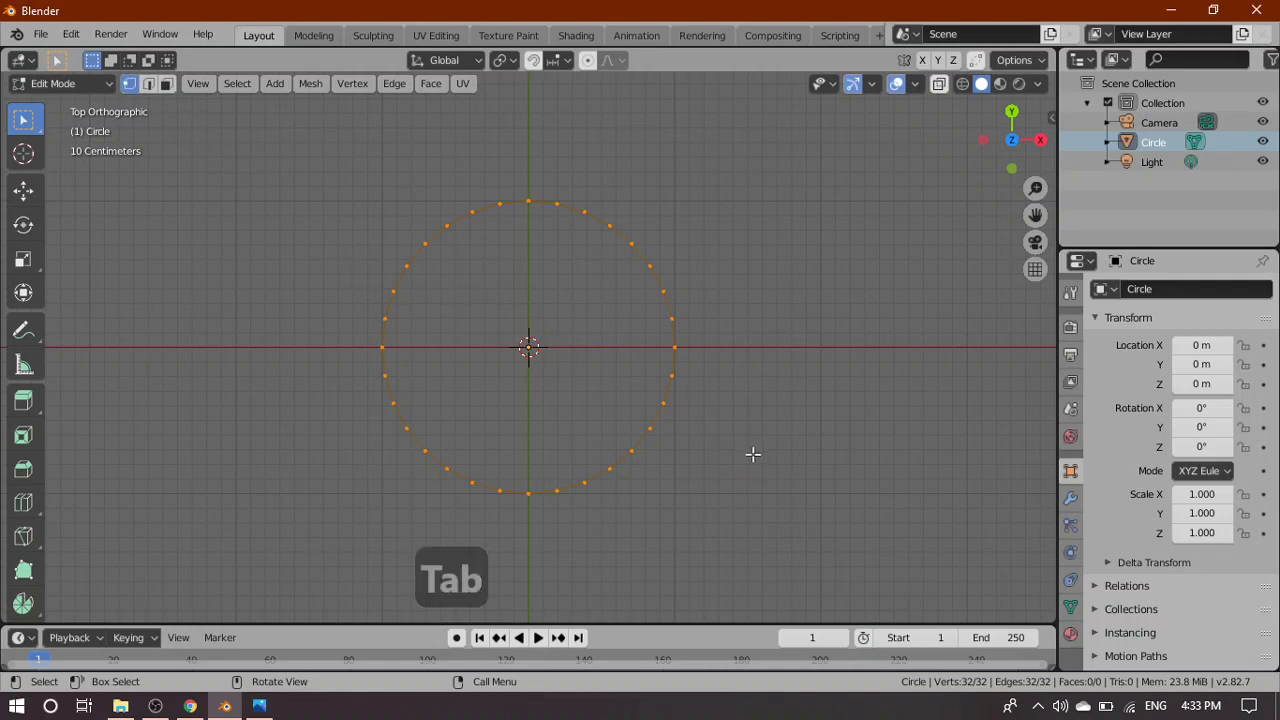
pyautogui.press('a')
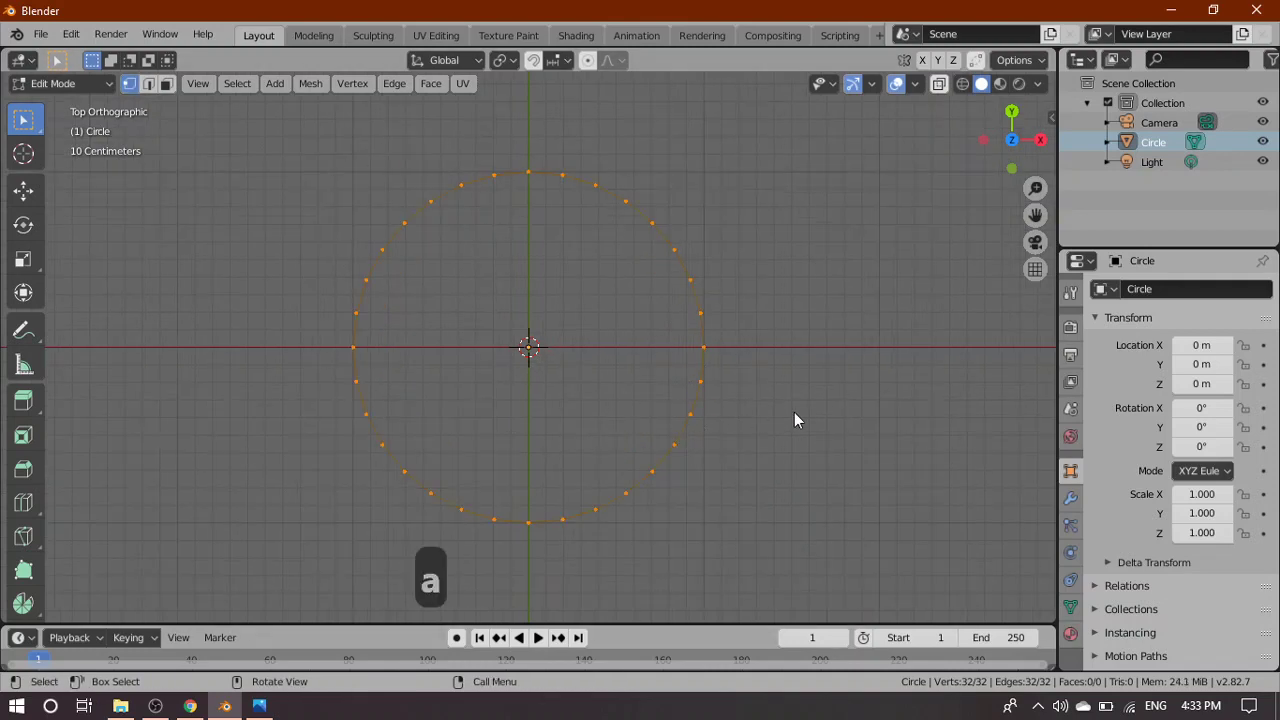
pyautogui.scroll(1, 769, 403)
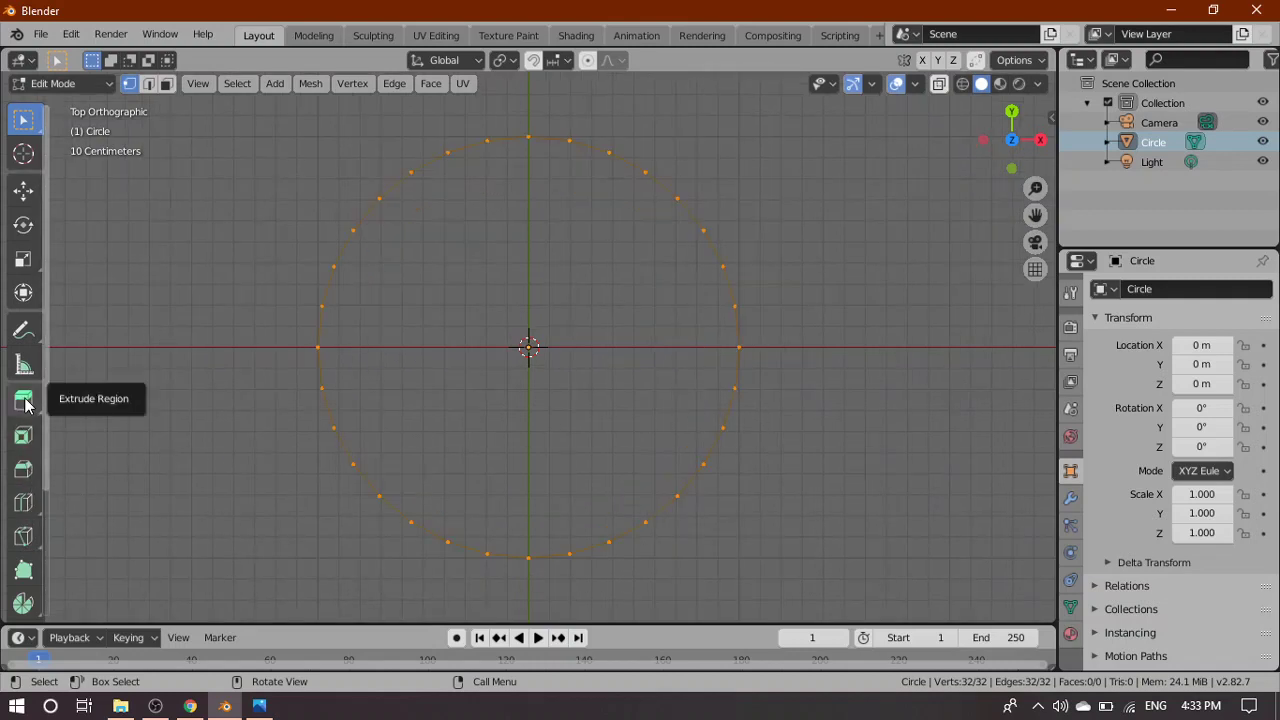
pyautogui.moveTo(24, 402); pyautogui.dragTo(143, 525)
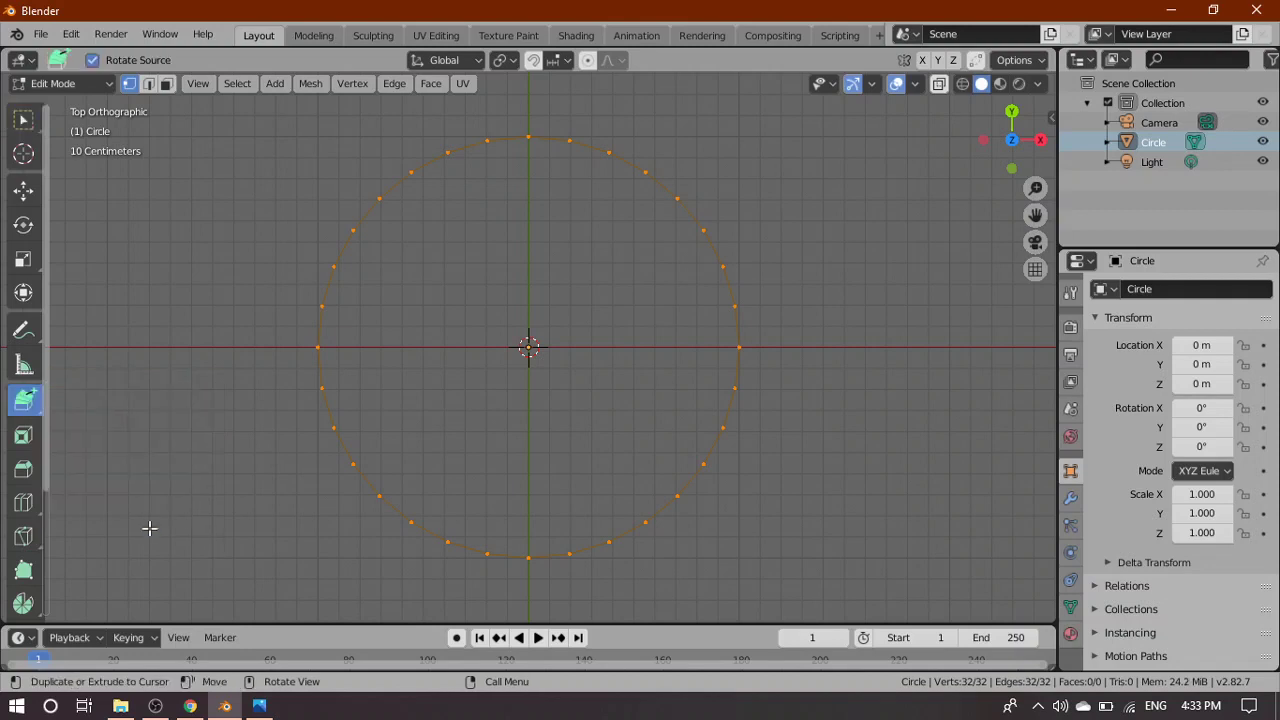
pyautogui.scroll(3, 529, 360)
pyautogui.scroll(3, 529, 360)
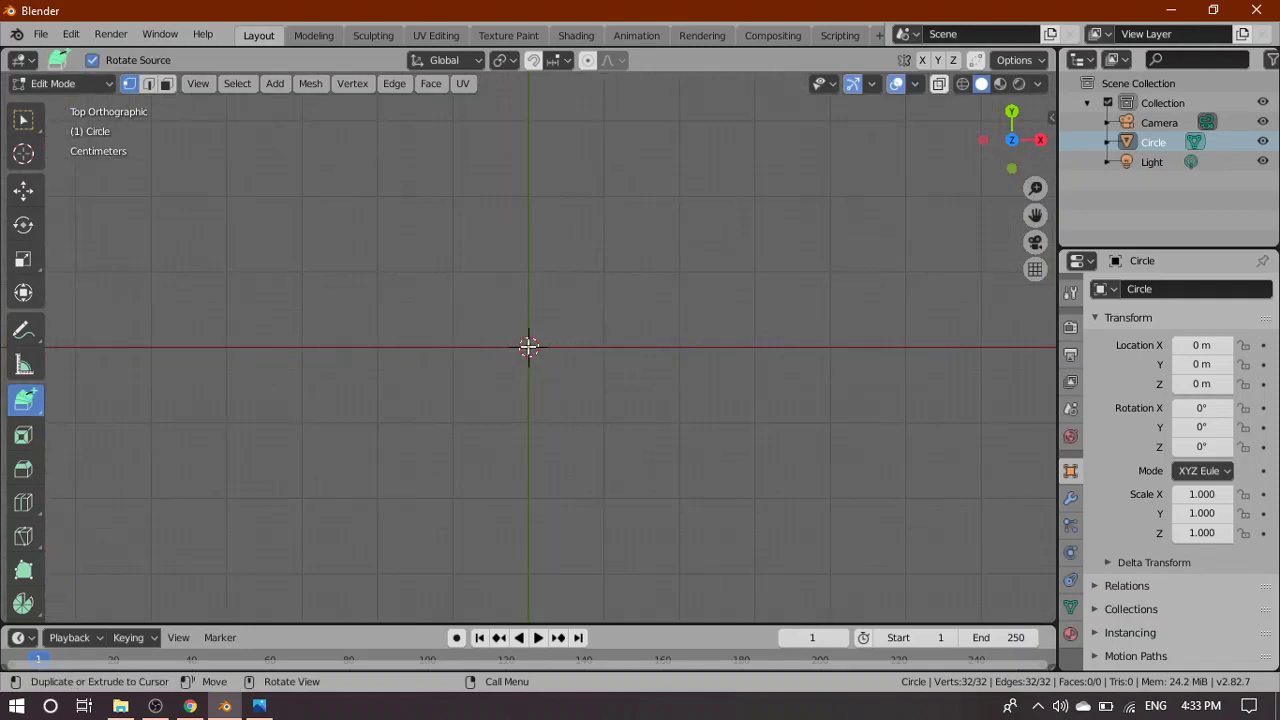
pyautogui.click(529, 346)
pyautogui.scroll(-5, 529, 346)
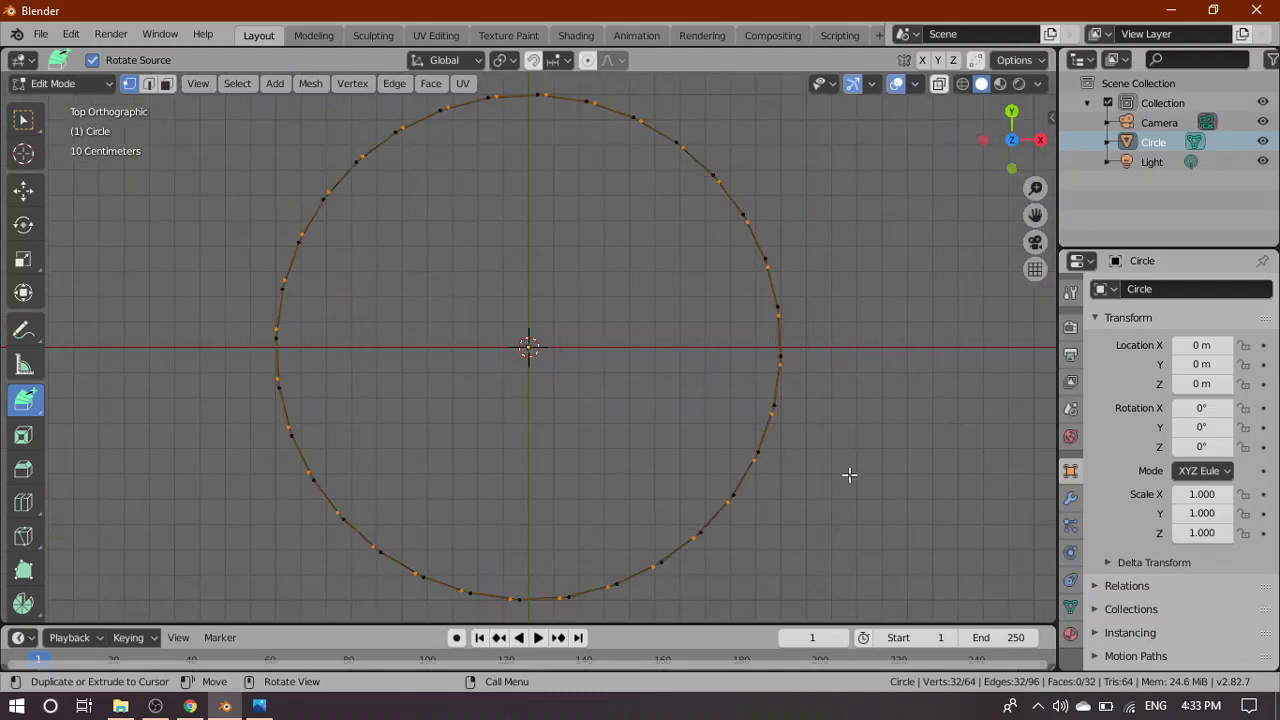
pyautogui.press('s')
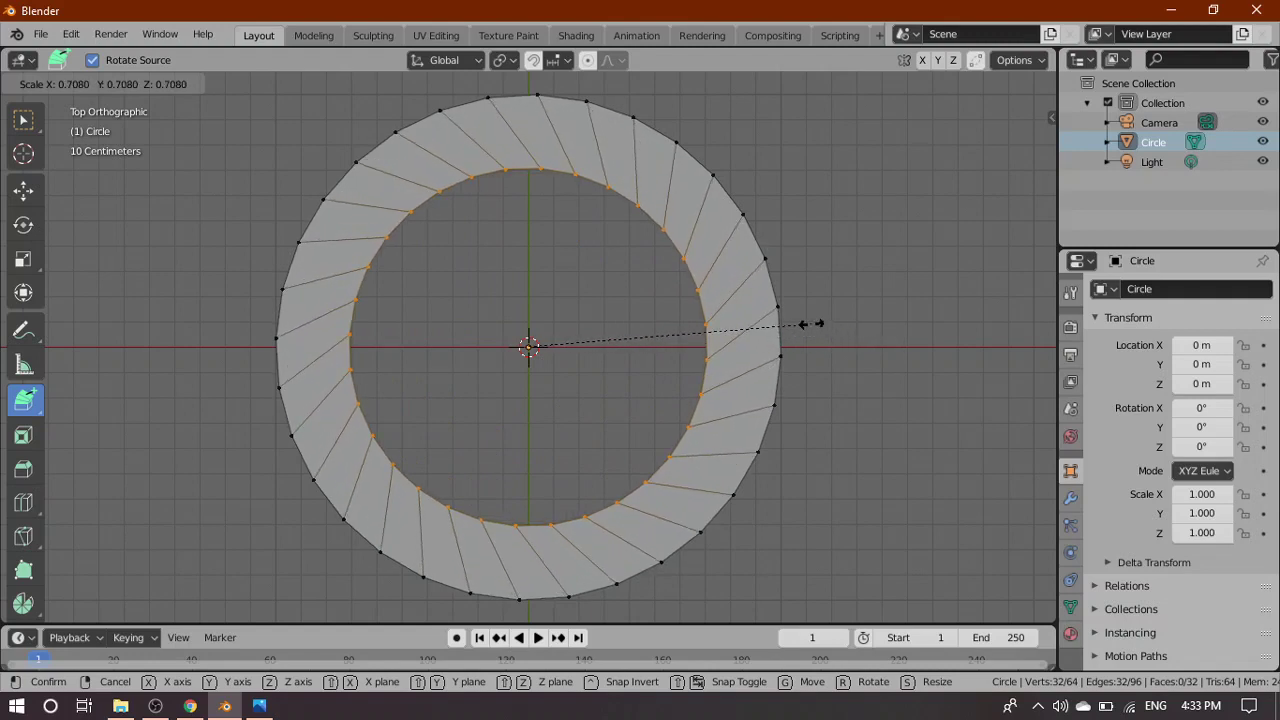
pyautogui.click(811, 324)
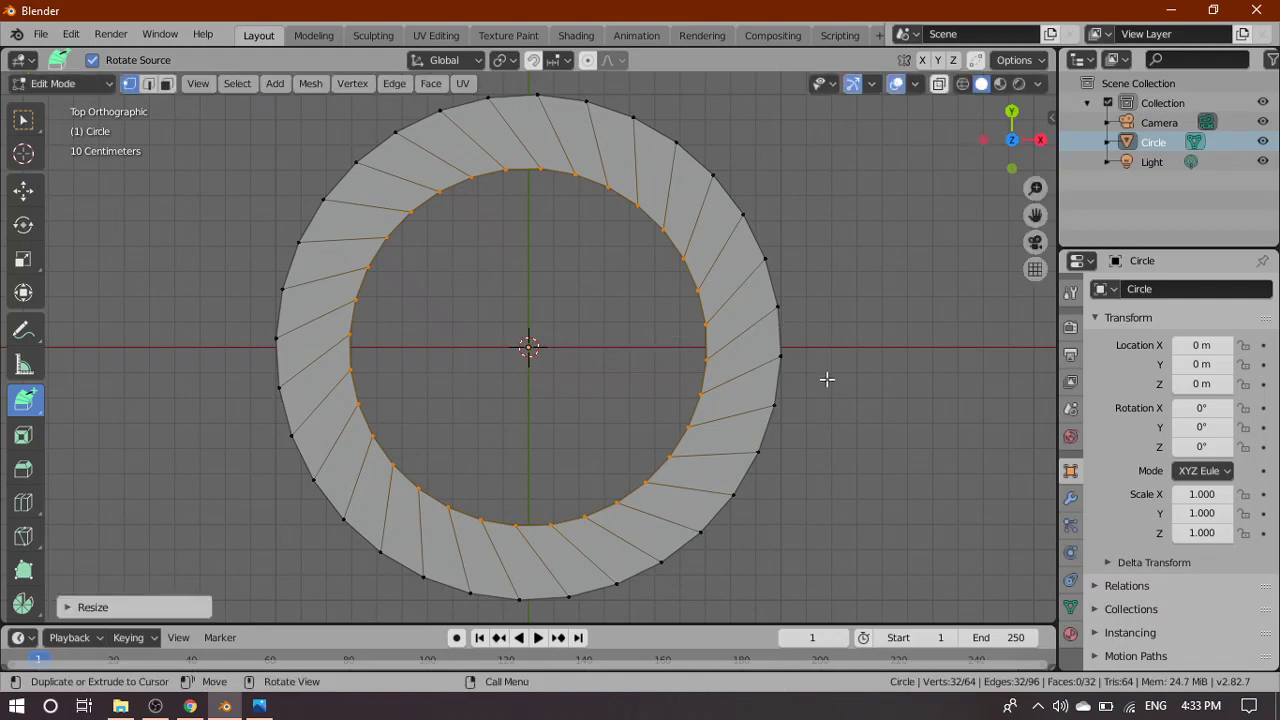
# Rotate the inner vertex loop about 13° around Z so that the ring's edges run radially
pyautogui.press('r')
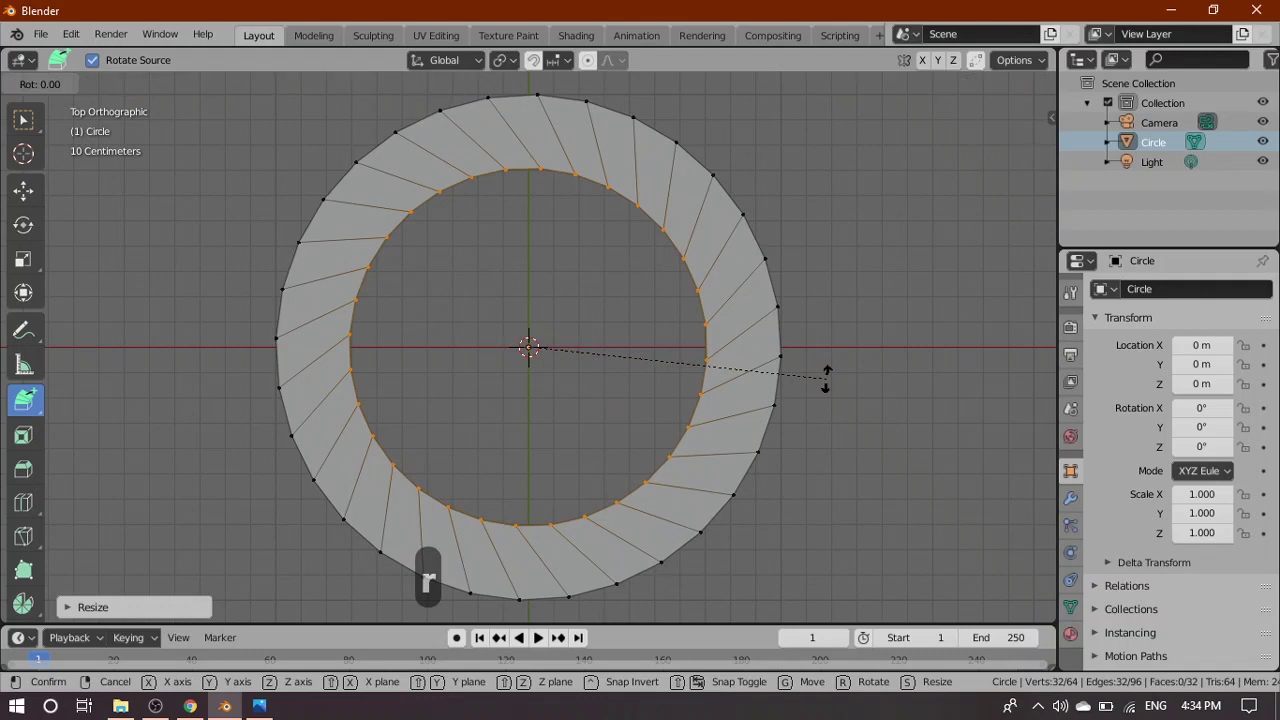
pyautogui.press('z')
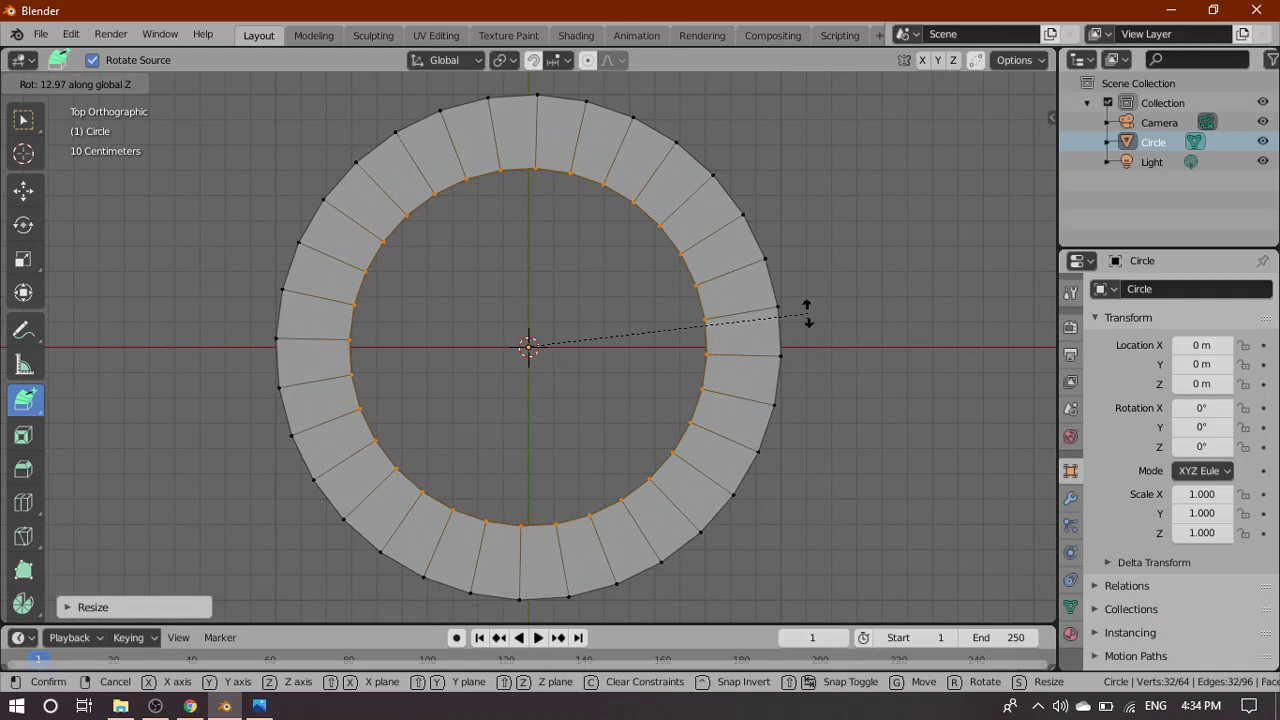
pyautogui.click(807, 312)
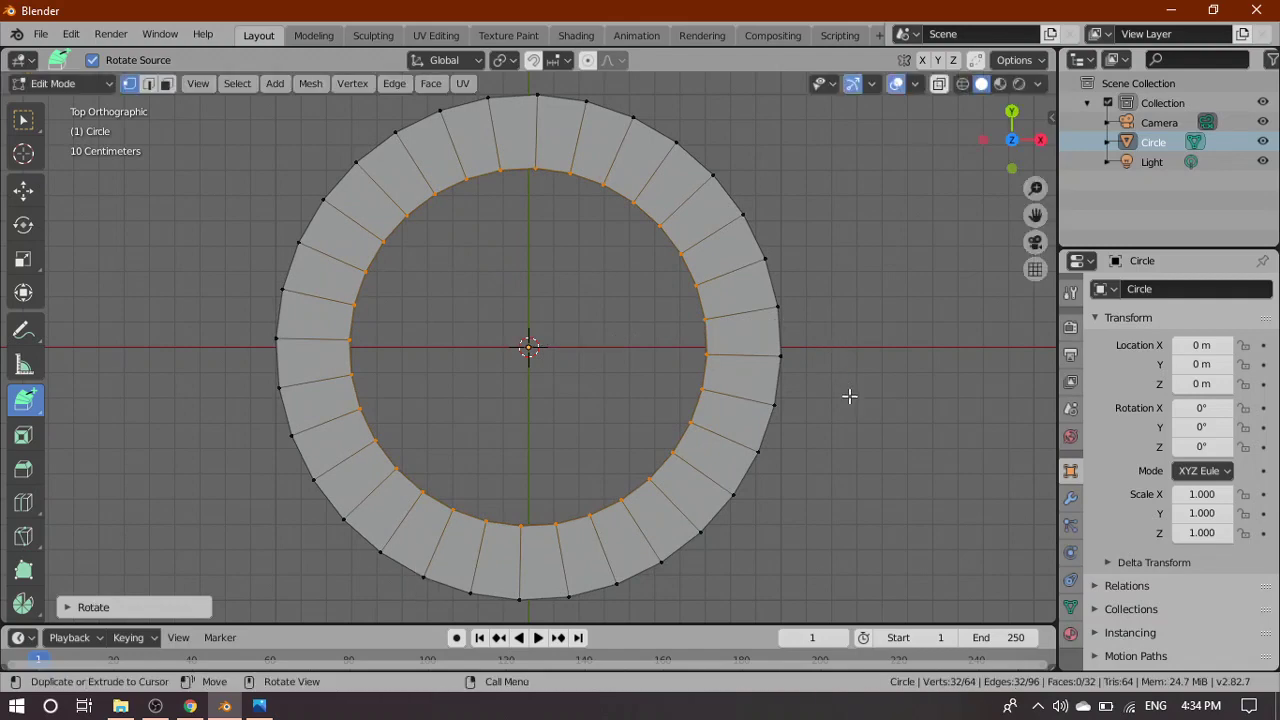
# Select all faces of the flat ring and extrude them about 0.2 m along Z in the front view
pyautogui.scroll(-4, 840, 415)
pyautogui.scroll(3, 780, 486)
pyautogui.moveTo(840, 494); pyautogui.dragTo(804, 340, button='middle')
pyautogui.press('3')
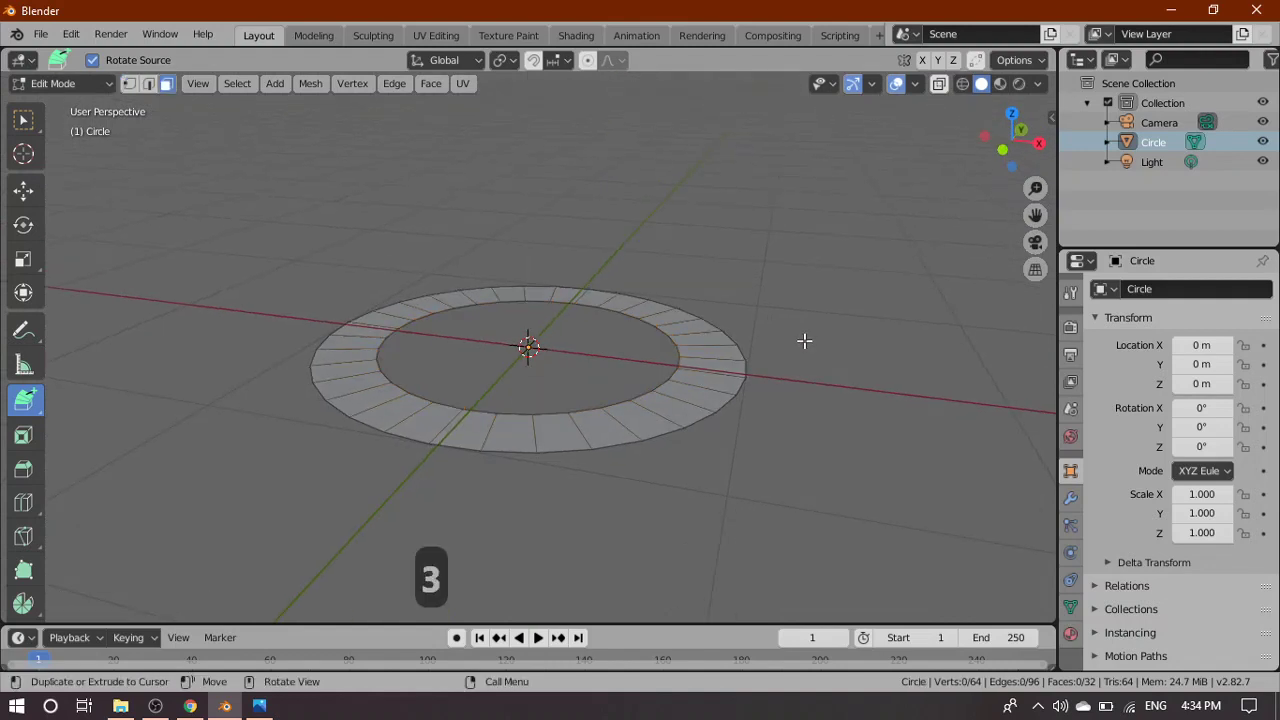
pyautogui.press('a')
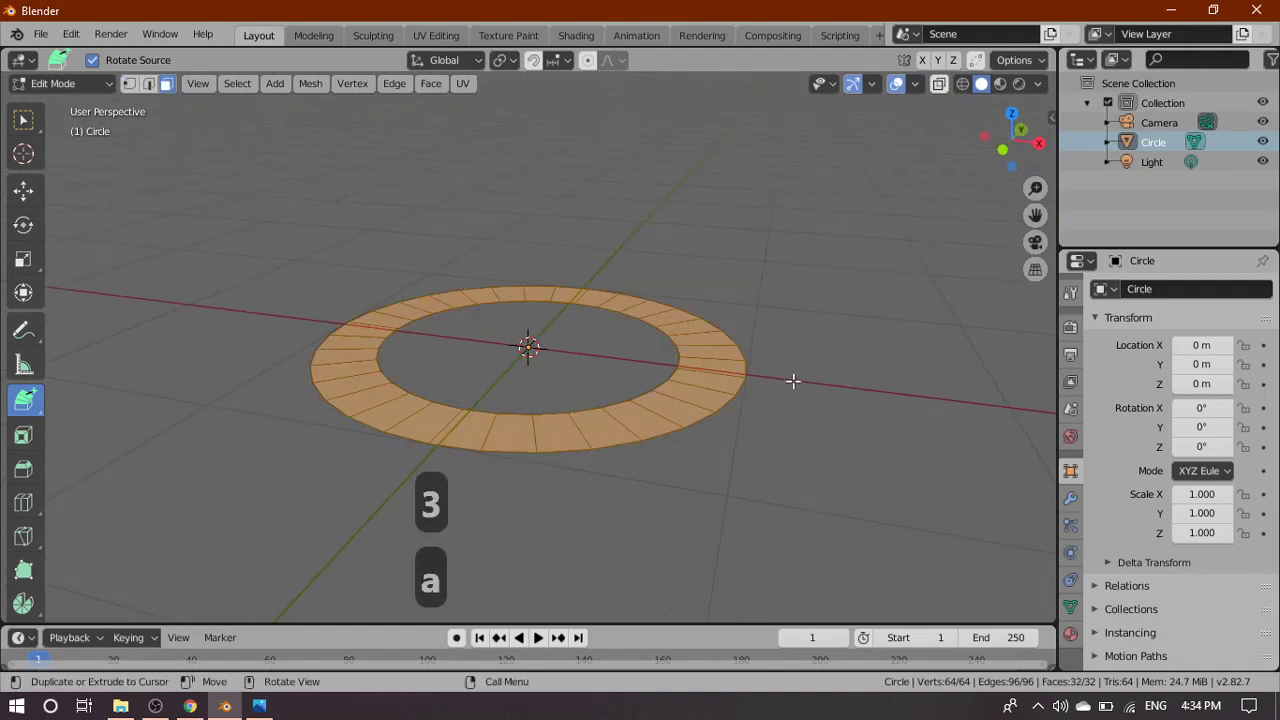
pyautogui.press('`')
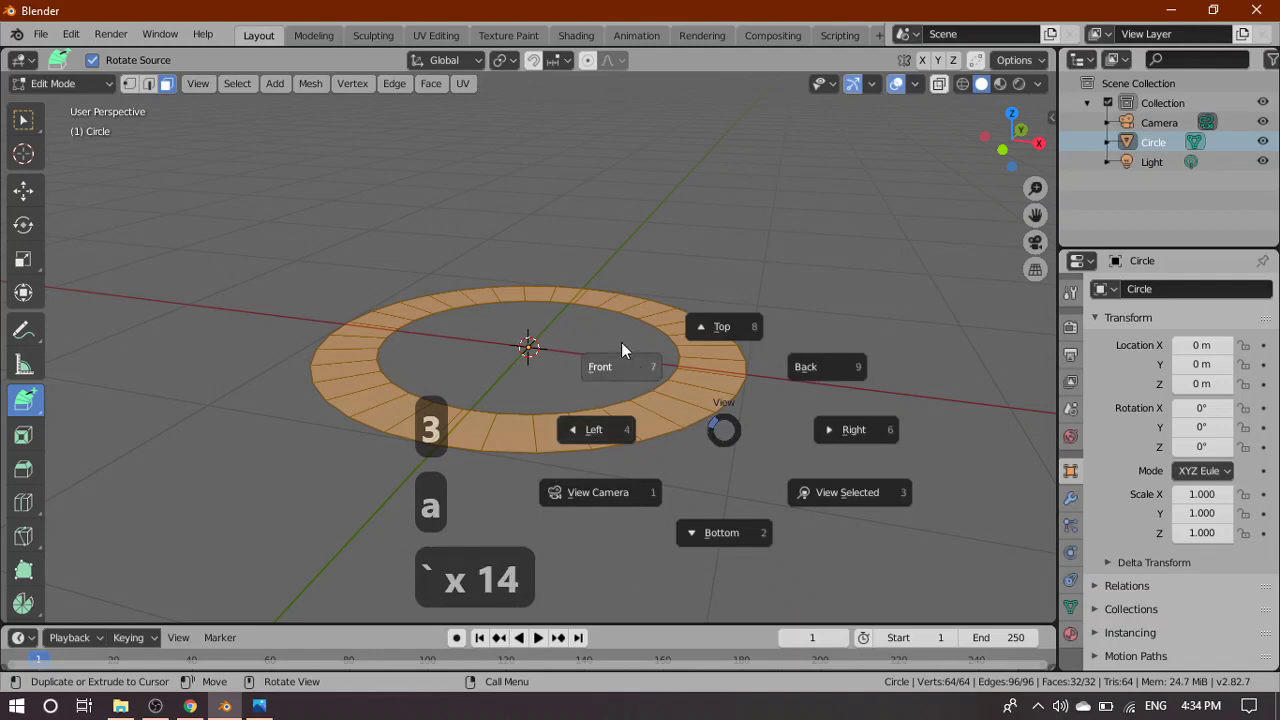
pyautogui.click(621, 343)
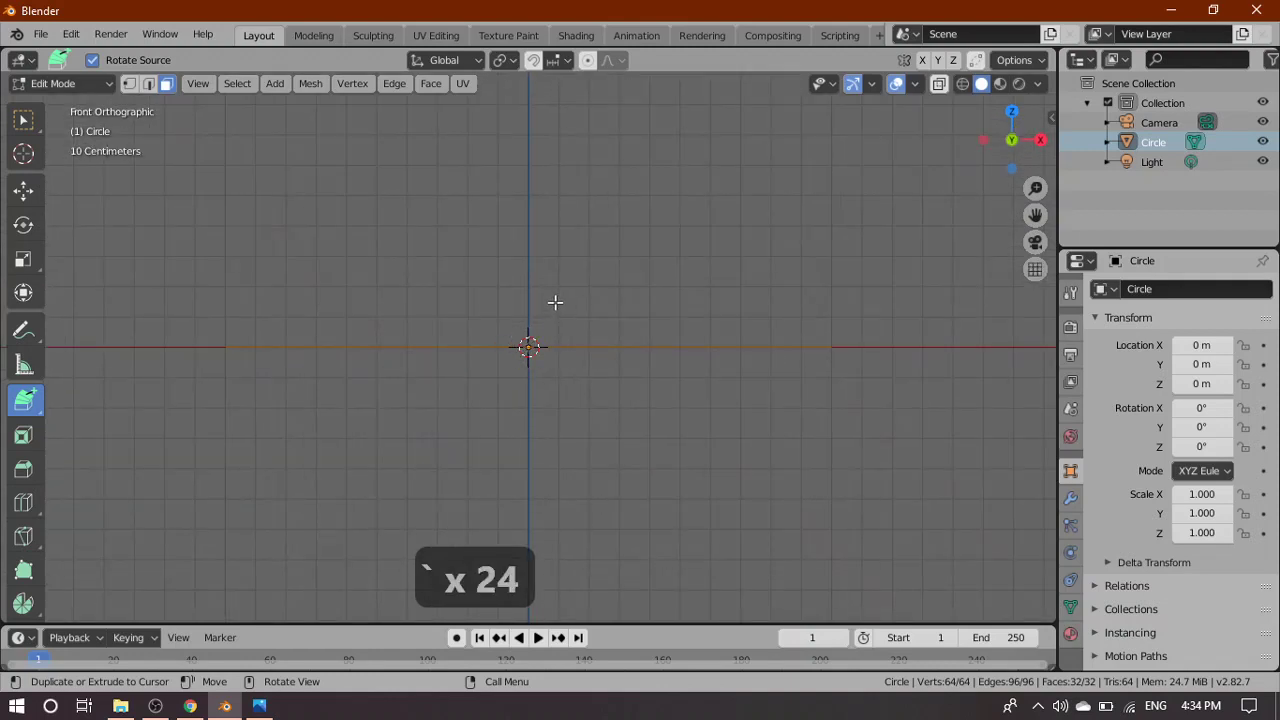
pyautogui.press('e')
pyautogui.press('z')
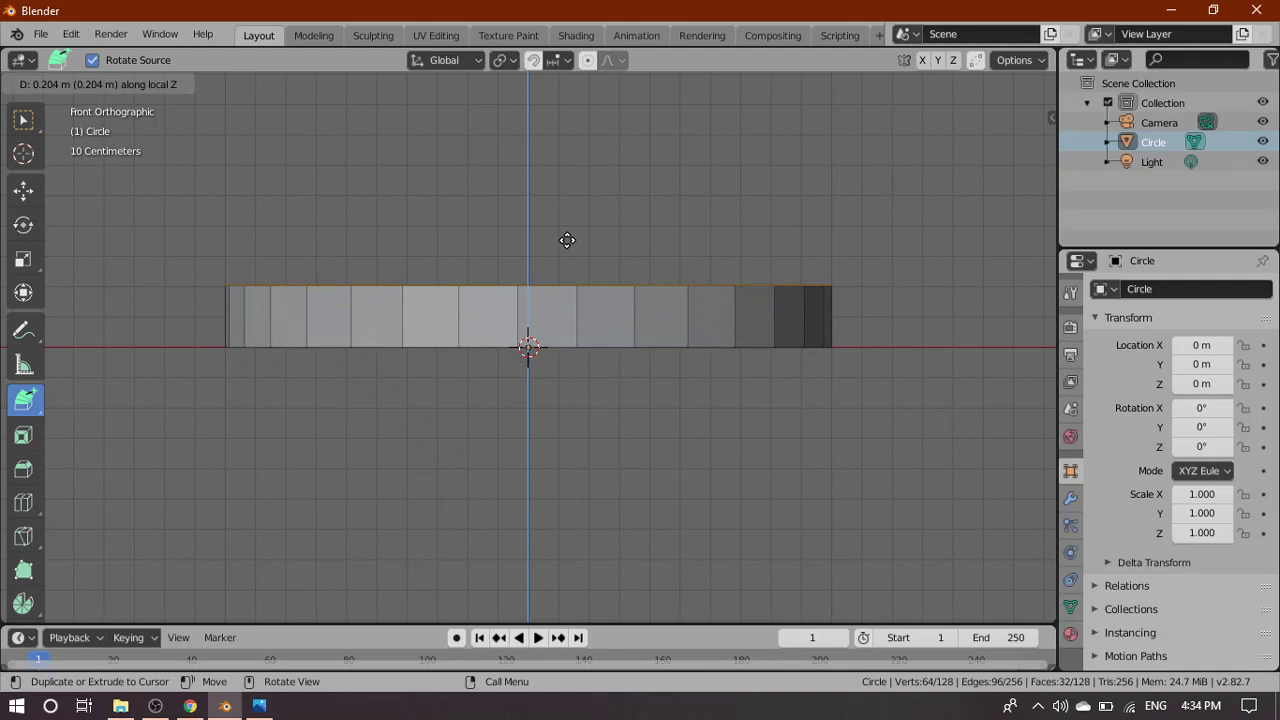
pyautogui.click(567, 240)
# Examine the extruded ring from several sides and compare it with the stator and rotor in the reference picture untitled.jpg
pyautogui.moveTo(700, 474); pyautogui.dragTo(843, 446, button='middle')
pyautogui.scroll(-2, 726, 476)
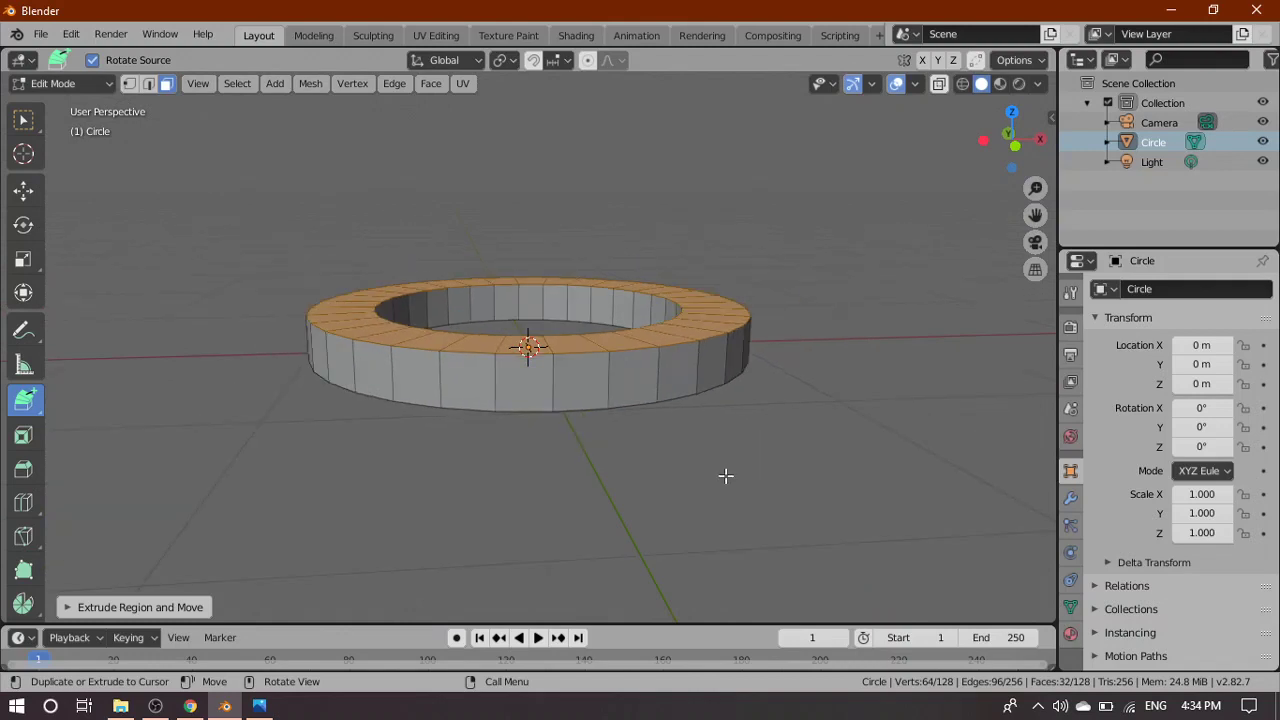
pyautogui.scroll(-1, 726, 476)
pyautogui.moveTo(711, 466); pyautogui.dragTo(677, 454, button='middle')
pyautogui.scroll(-3, 677, 454)
pyautogui.moveTo(520, 426); pyautogui.dragTo(588, 476, button='middle')
pyautogui.scroll(4, 611, 447)
pyautogui.moveTo(649, 442); pyautogui.dragTo(636, 458, button='middle')
pyautogui.scroll(2, 600, 468)
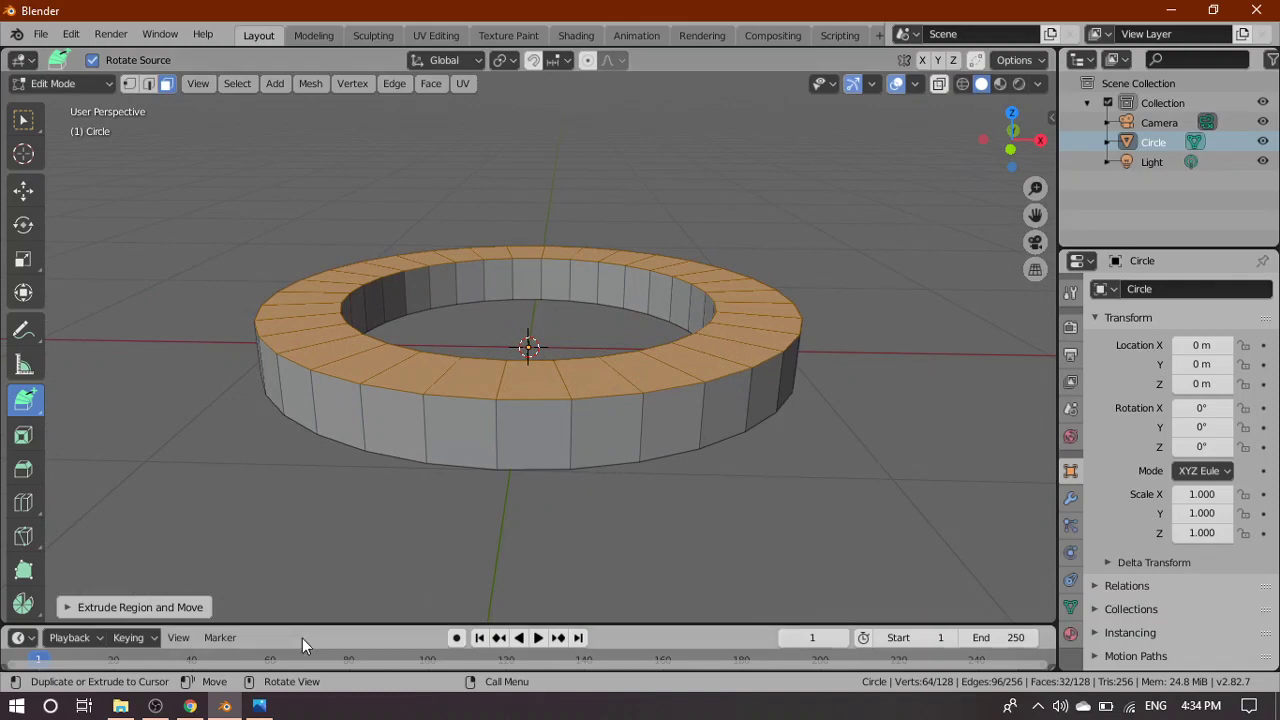
pyautogui.click(257, 712)
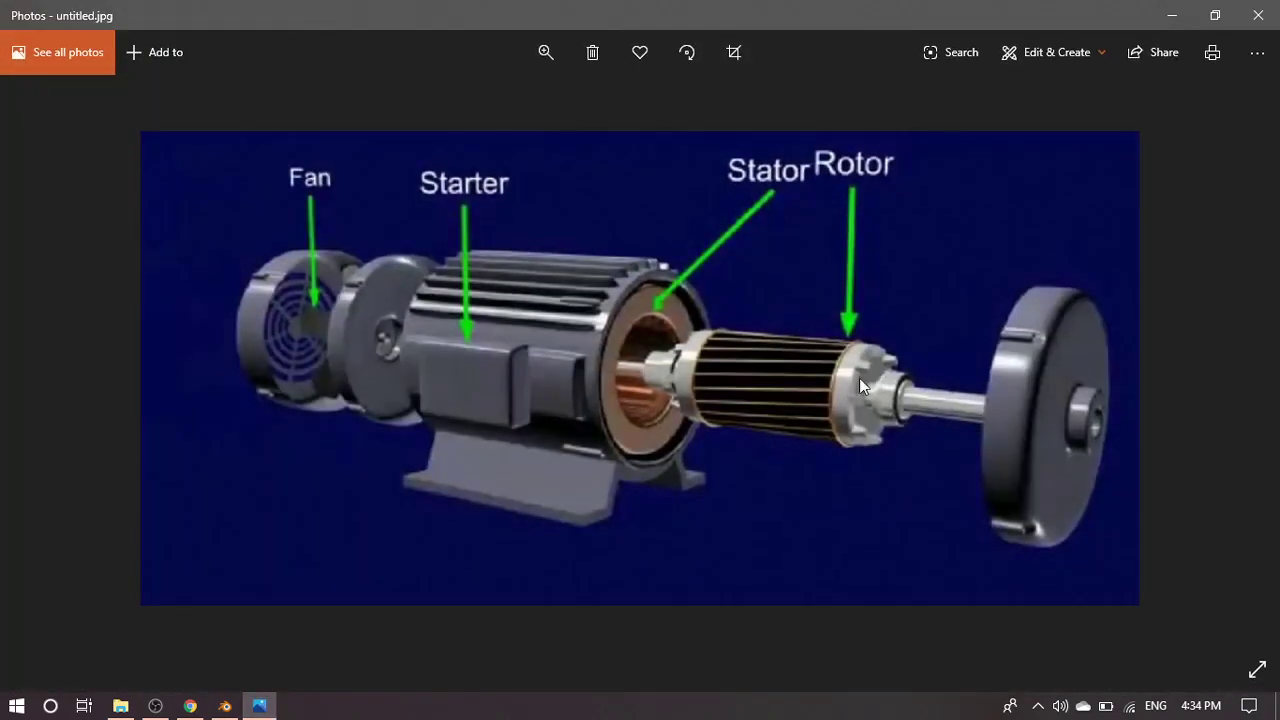
pyautogui.click(1173, 16)
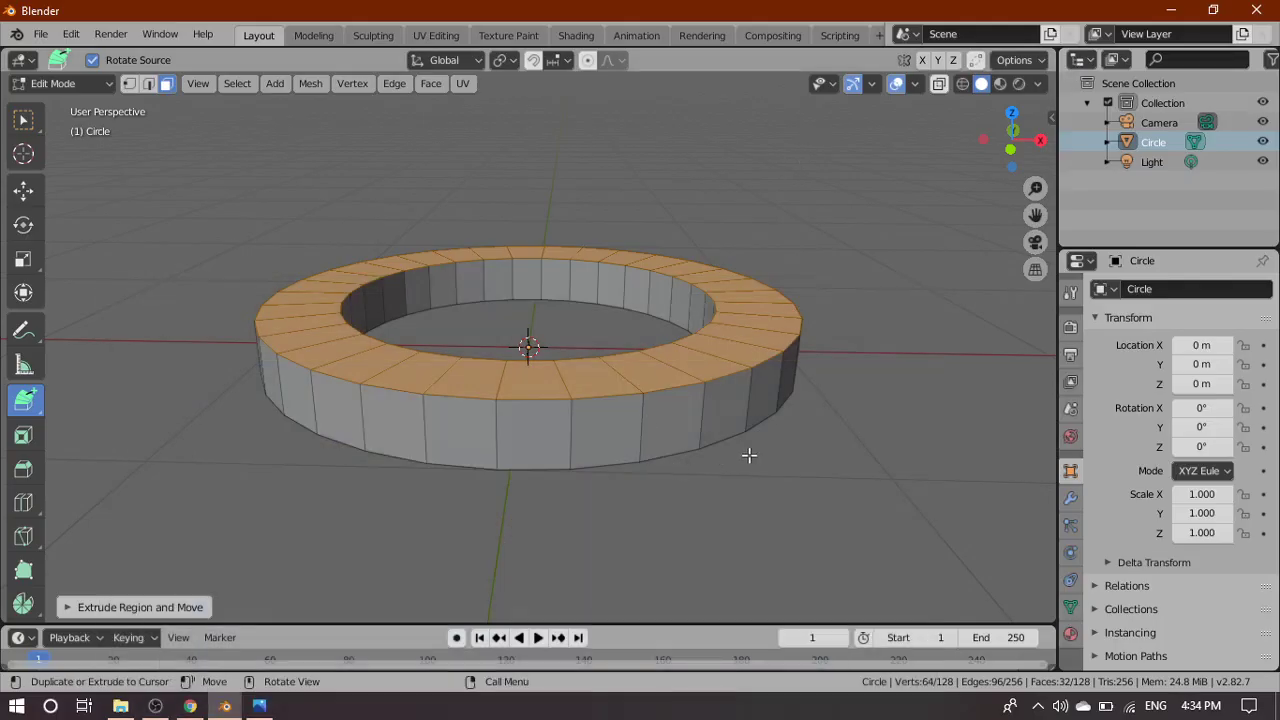
pyautogui.press('`')
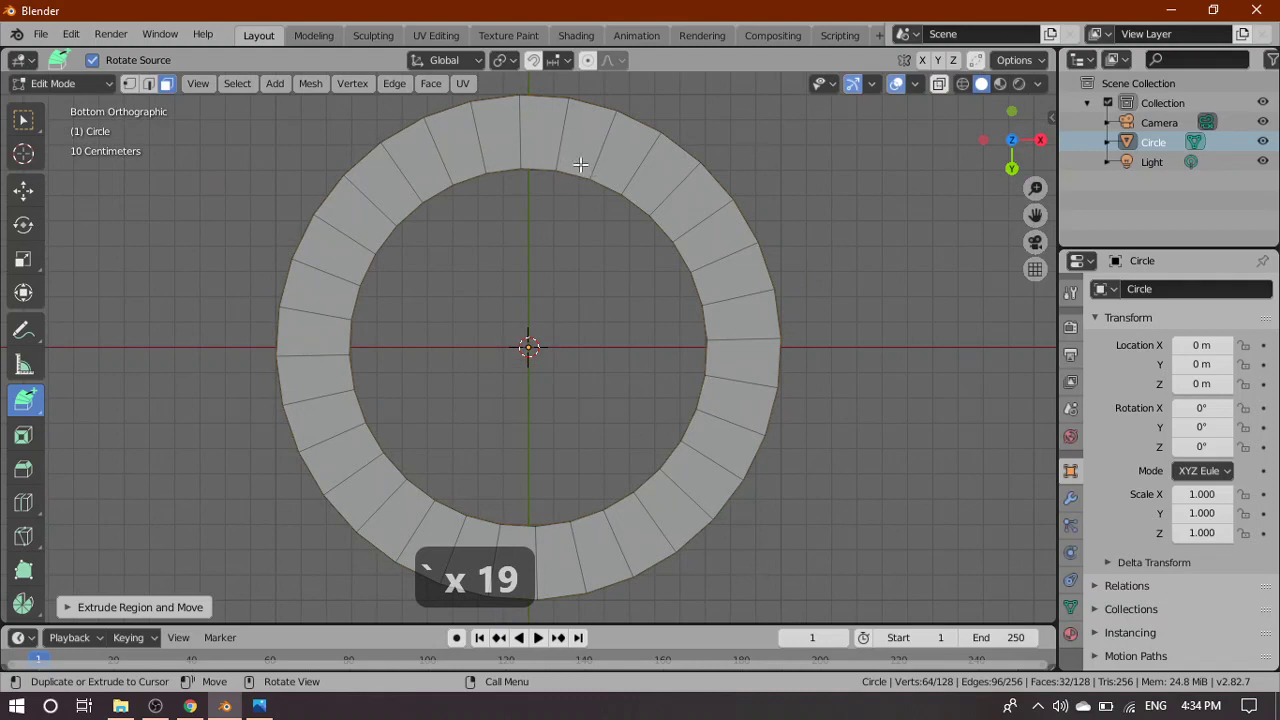
pyautogui.click(523, 145)
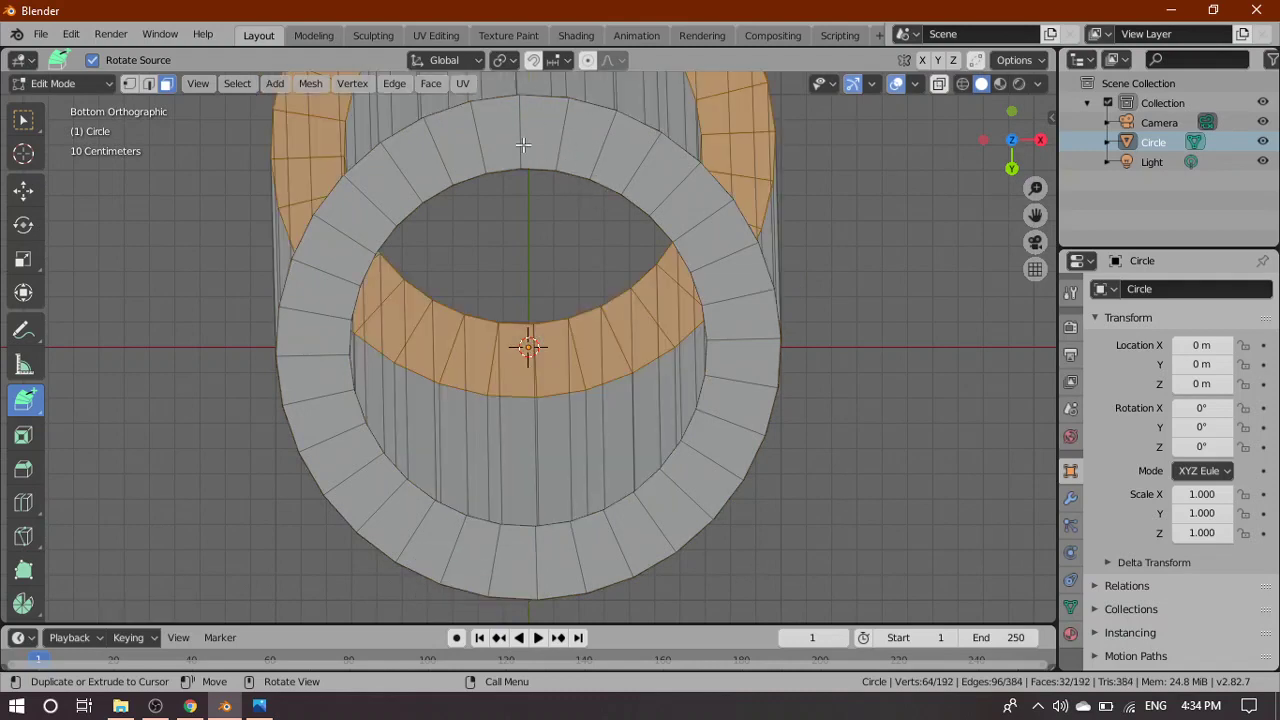
pyautogui.hotkey('ctrl', 'z')
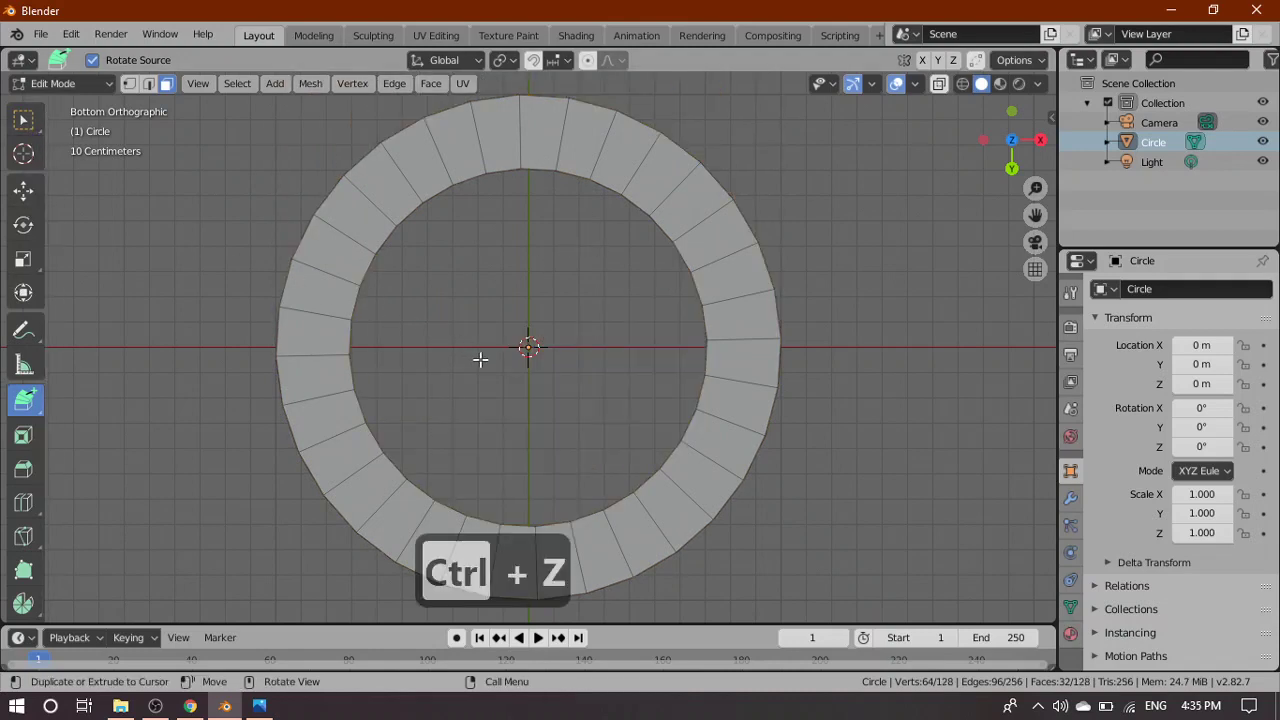
pyautogui.press('q')
pyautogui.press('q')
pyautogui.press('q')
pyautogui.press('q')
pyautogui.press('q')
pyautogui.press('q')
pyautogui.press('q')
pyautogui.press('q')
pyautogui.press('q')
pyautogui.press('q')
pyautogui.press('q')
pyautogui.press('q')
pyautogui.press('q')
pyautogui.press('q')
pyautogui.press('q')
pyautogui.press('q')
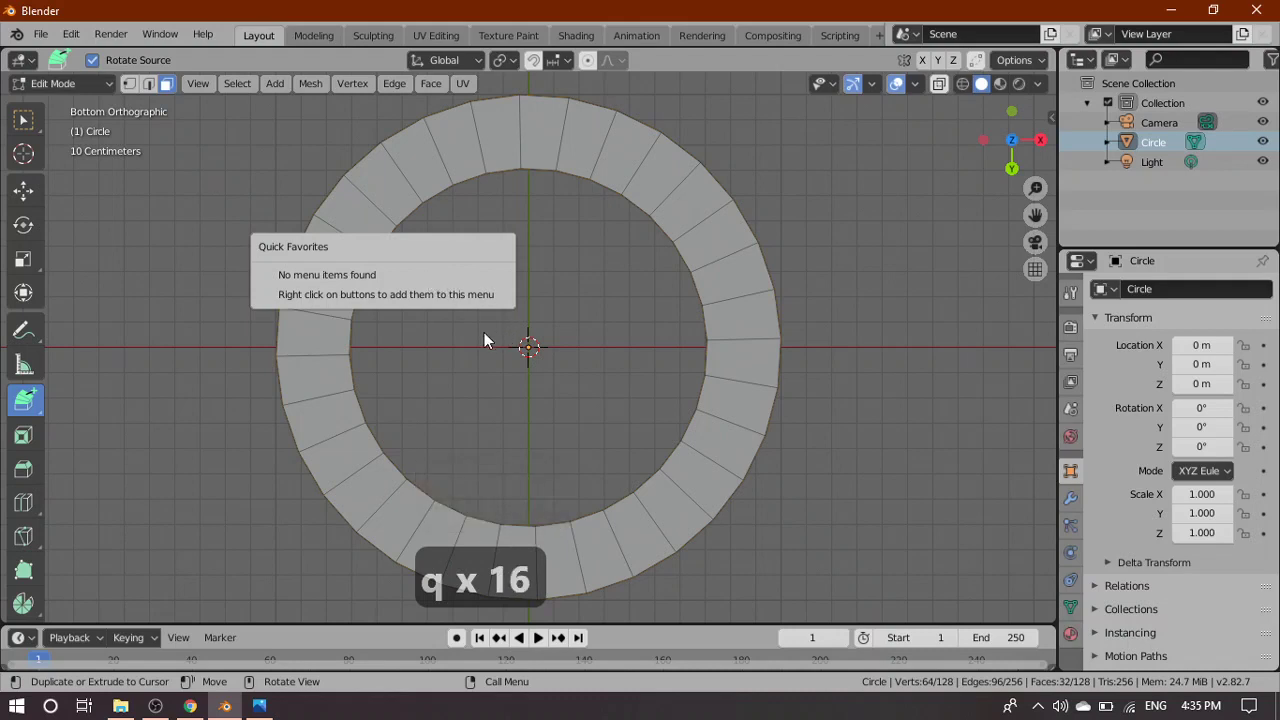
pyautogui.press('z')
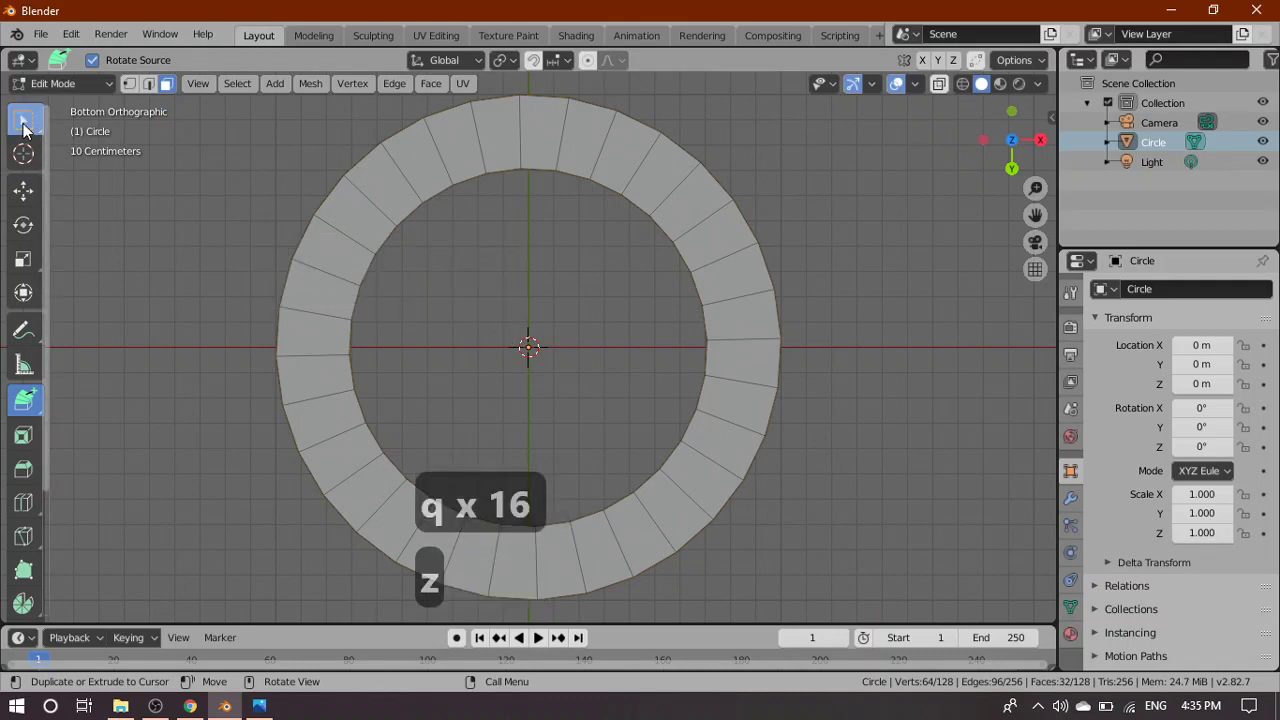
# Switch to the Select Box tool and show the ring in the bottom orthographic view
pyautogui.click(24, 119)
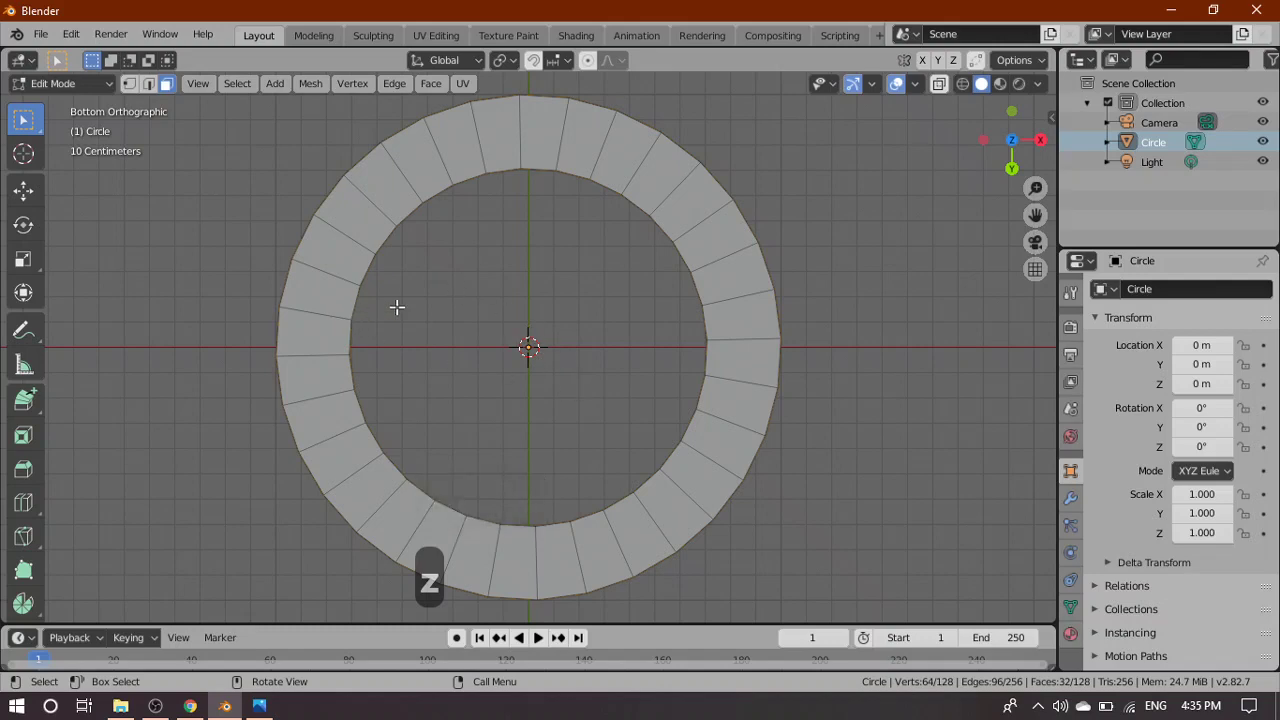
pyautogui.moveTo(587, 250); pyautogui.dragTo(597, 346, button='middle')
pyautogui.press('`')
pyautogui.click(560, 423)
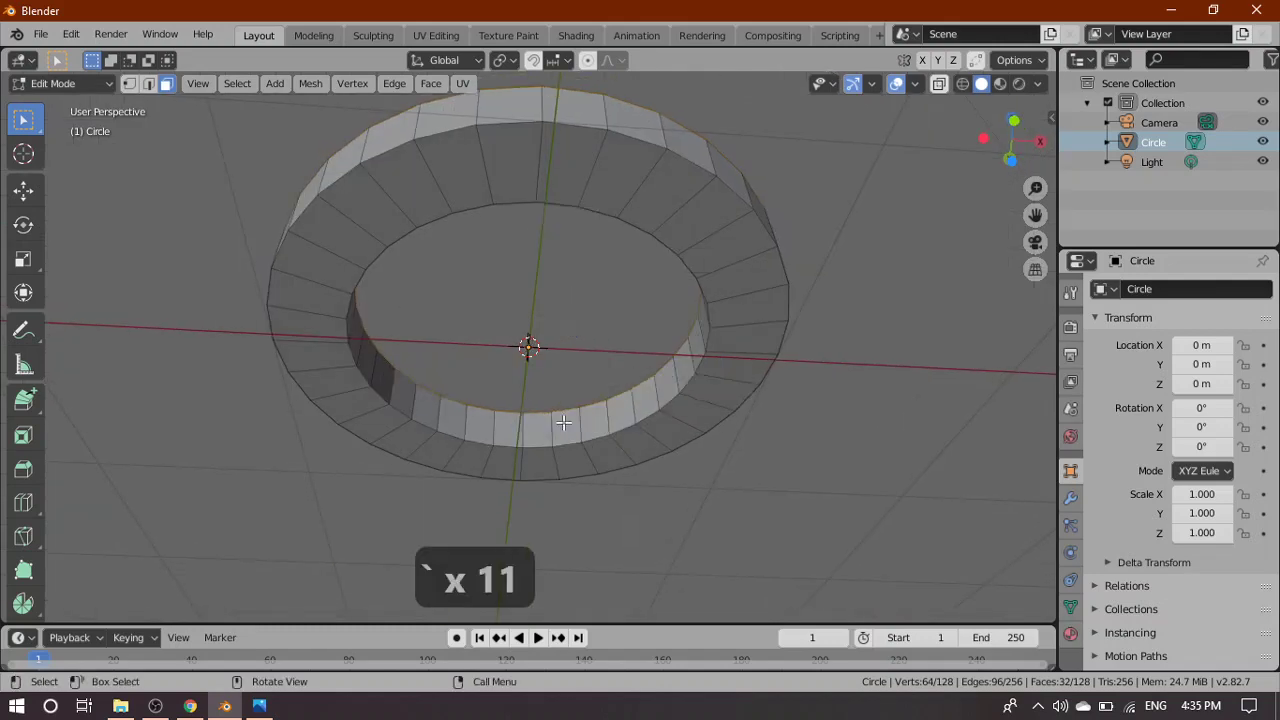
# Try selecting four evenly spaced faces a quarter turn apart on the ring's bottom, then clear the selection
pyautogui.click(543, 131)
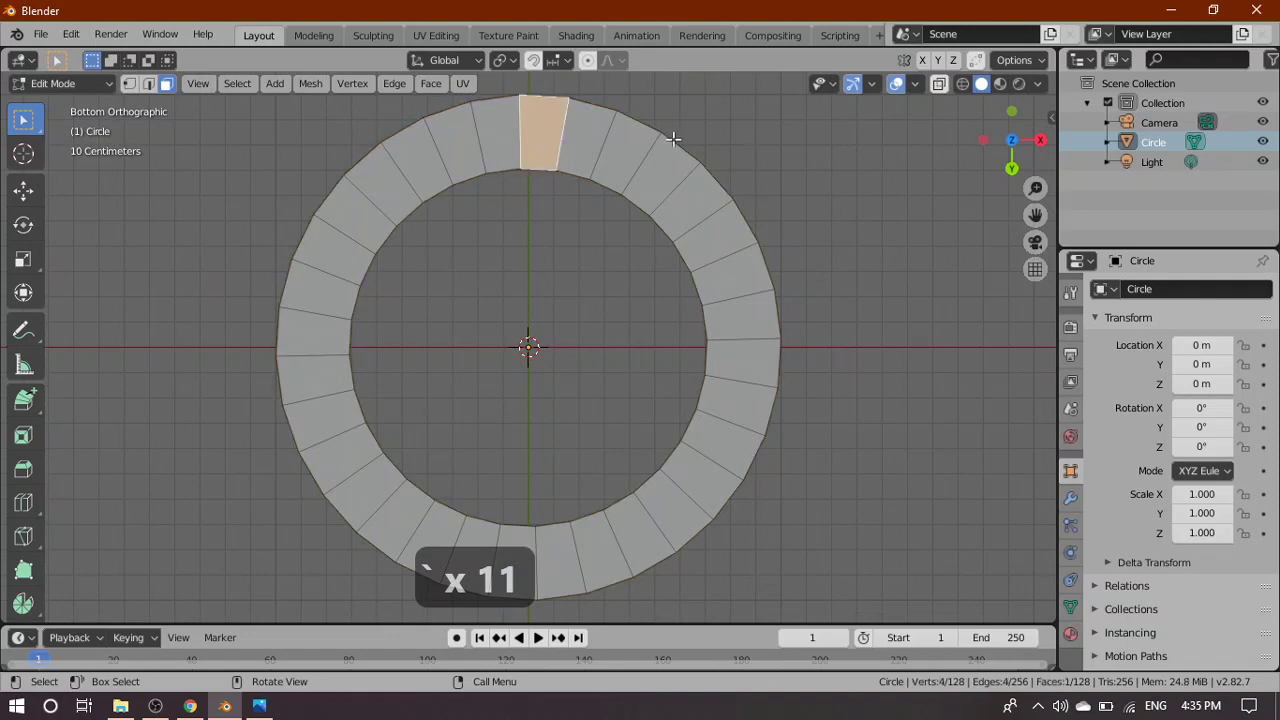
pyautogui.keyDown('shift'); pyautogui.click(749, 353); pyautogui.keyUp('shift')
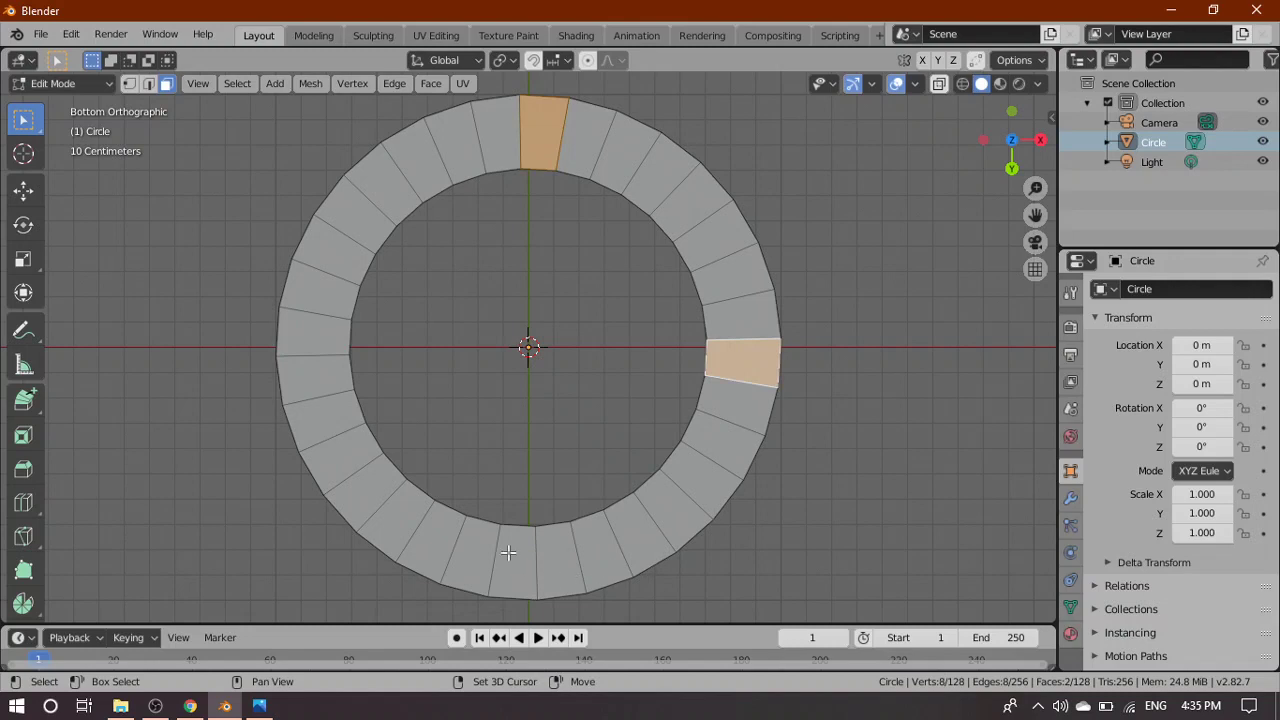
pyautogui.keyDown('shift'); pyautogui.click(508, 553); pyautogui.keyUp('shift')
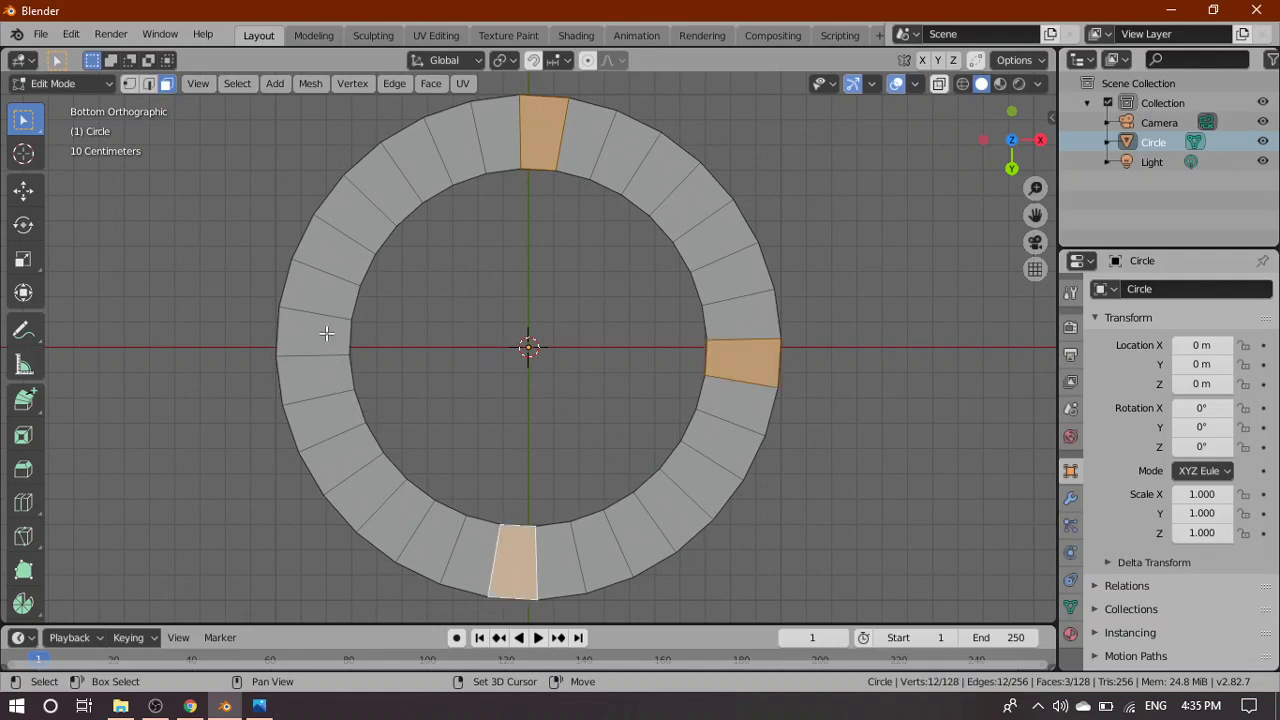
pyautogui.keyDown('shift'); pyautogui.click(326, 333); pyautogui.keyUp('shift')
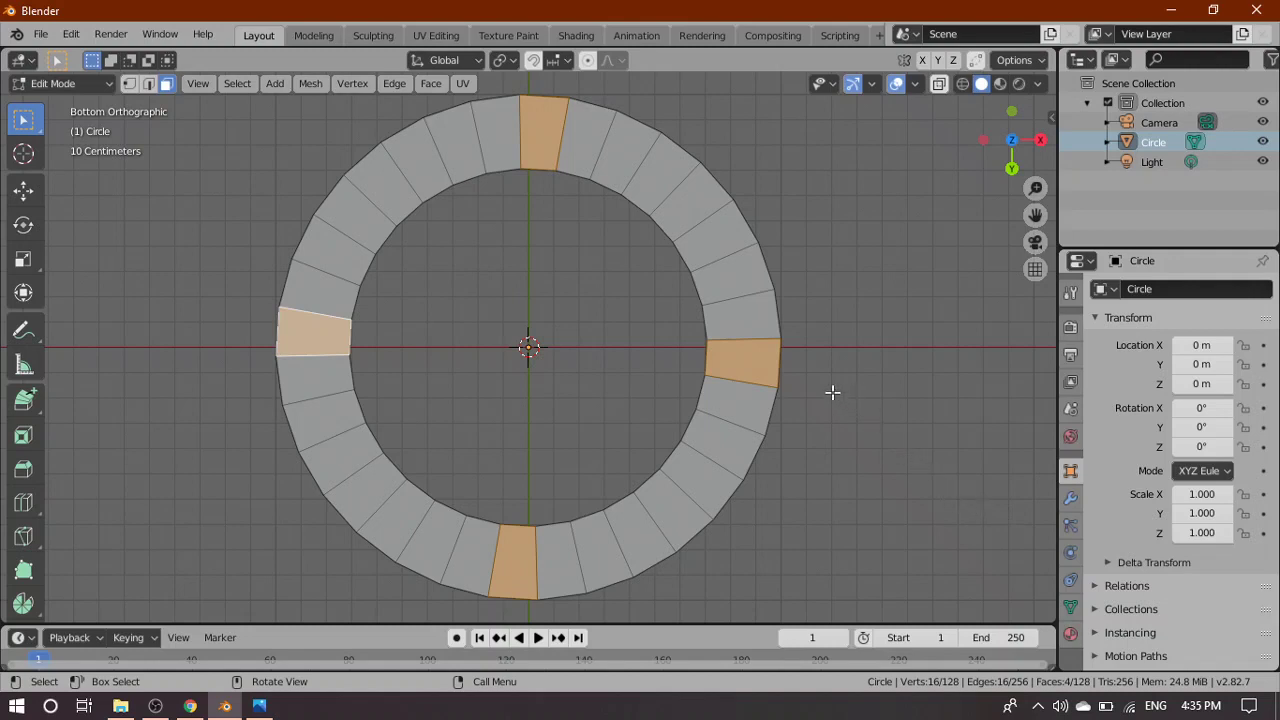
pyautogui.click(889, 313)
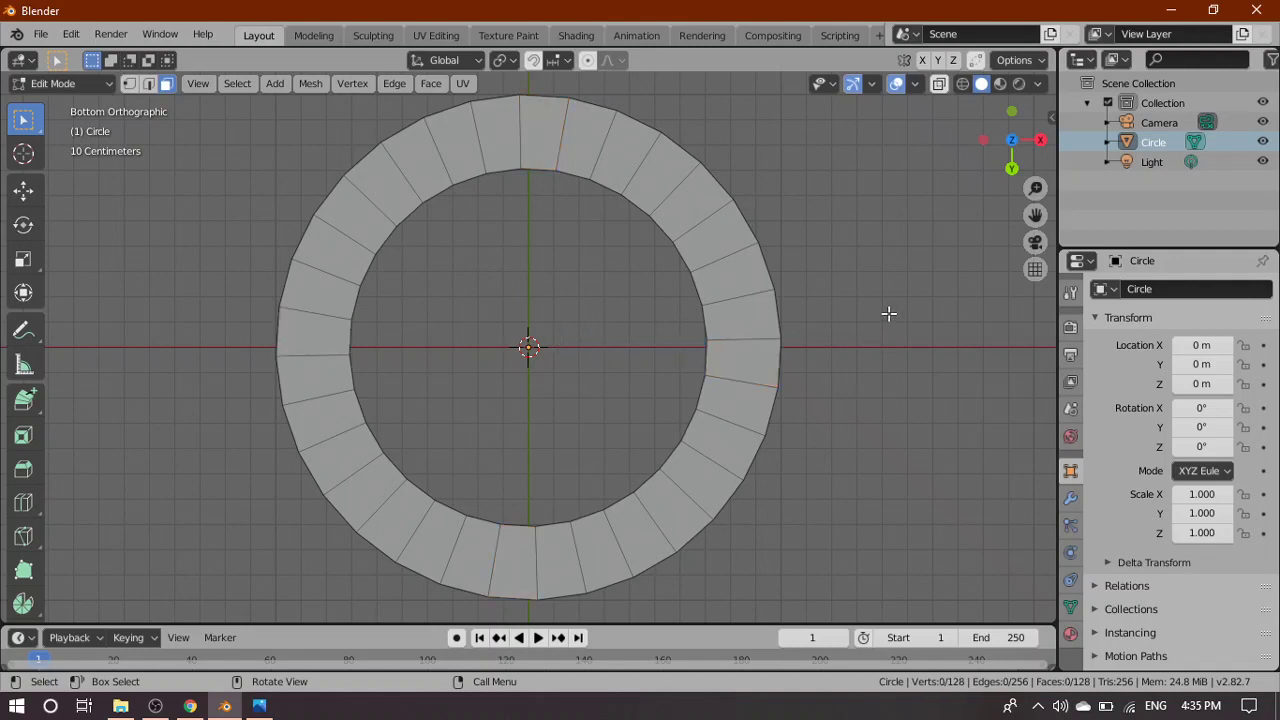
# Try selecting five roughly evenly spaced faces around the ring's bottom
pyautogui.click(546, 126)
pyautogui.click(588, 135)
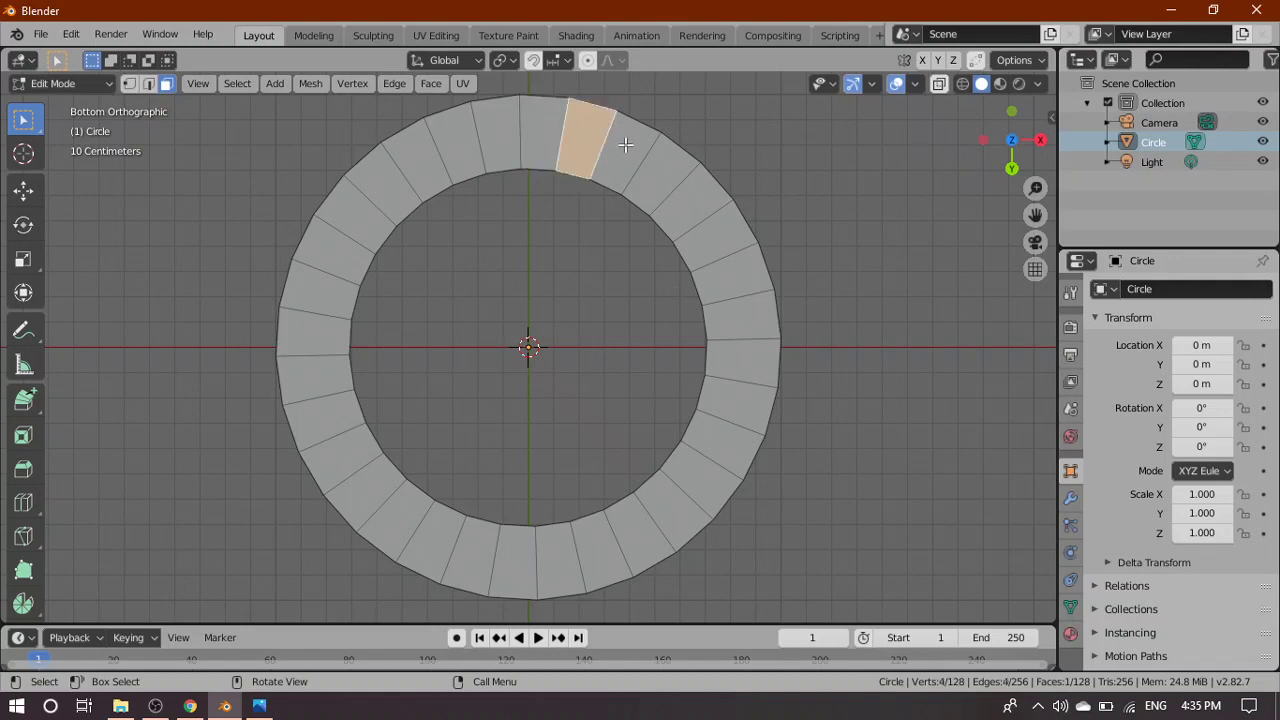
pyautogui.click(808, 222)
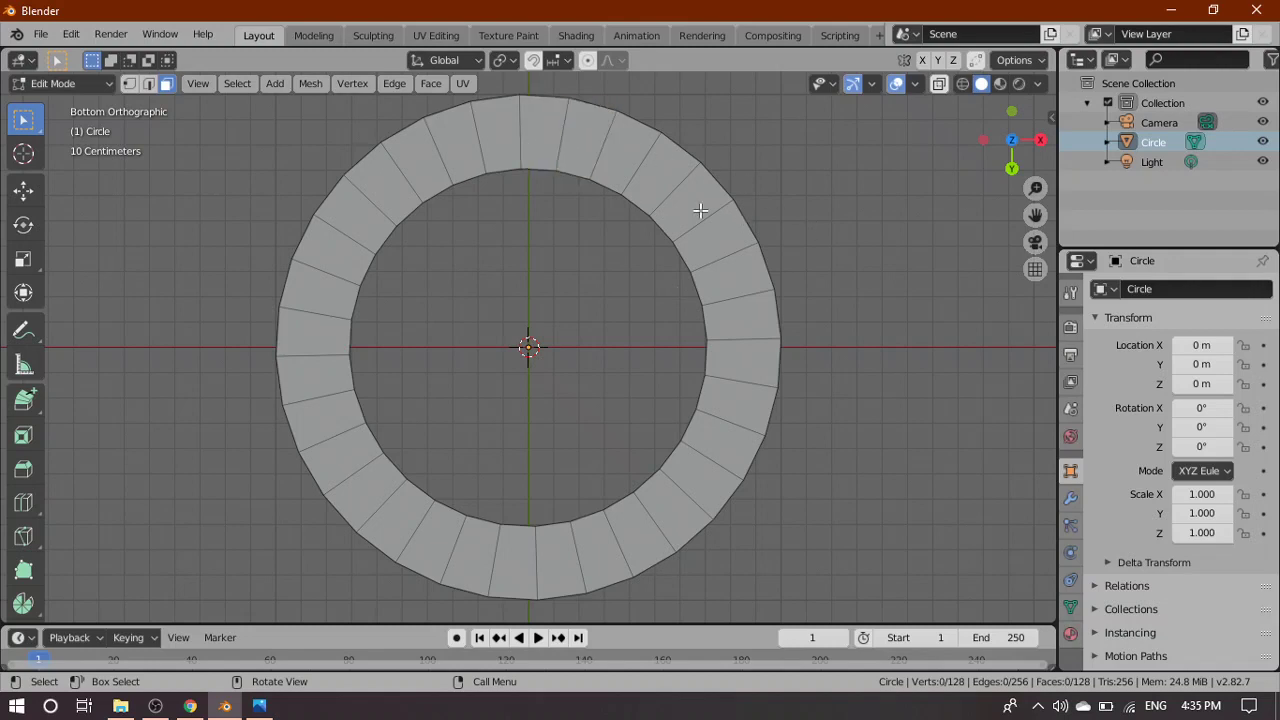
pyautogui.click(546, 134)
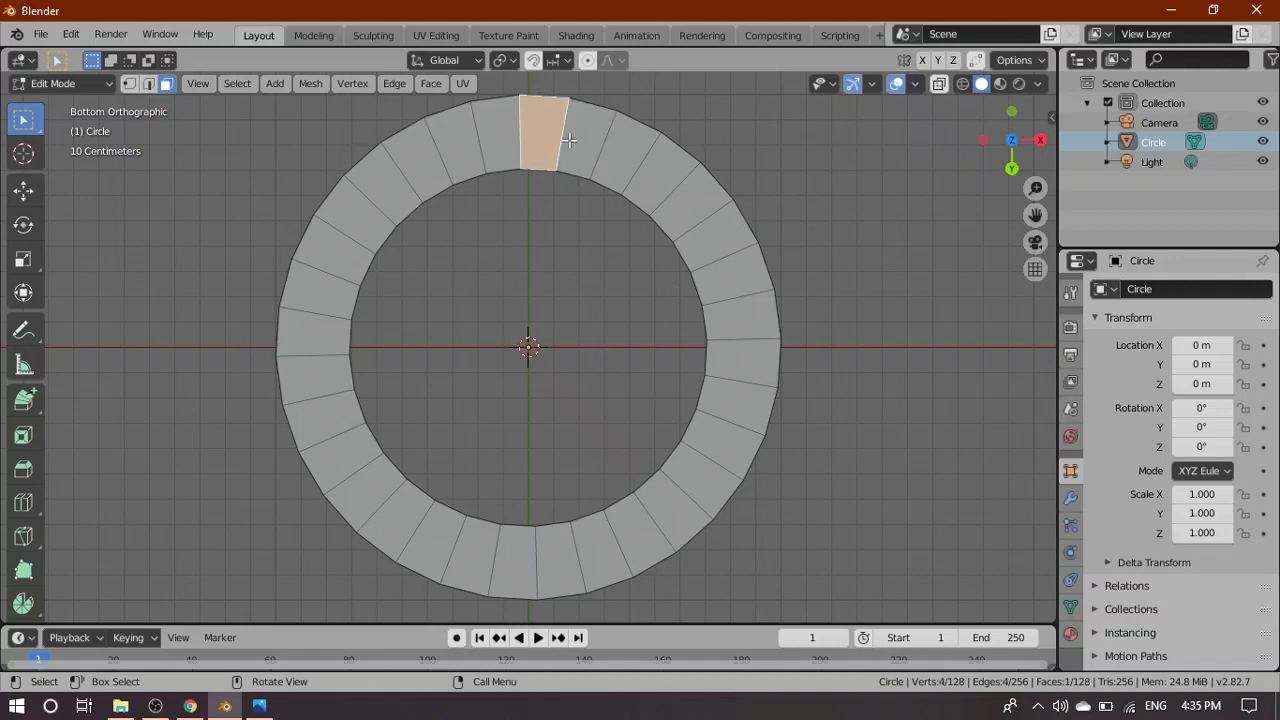
pyautogui.keyDown('shift'); pyautogui.click(732, 269); pyautogui.keyUp('shift')
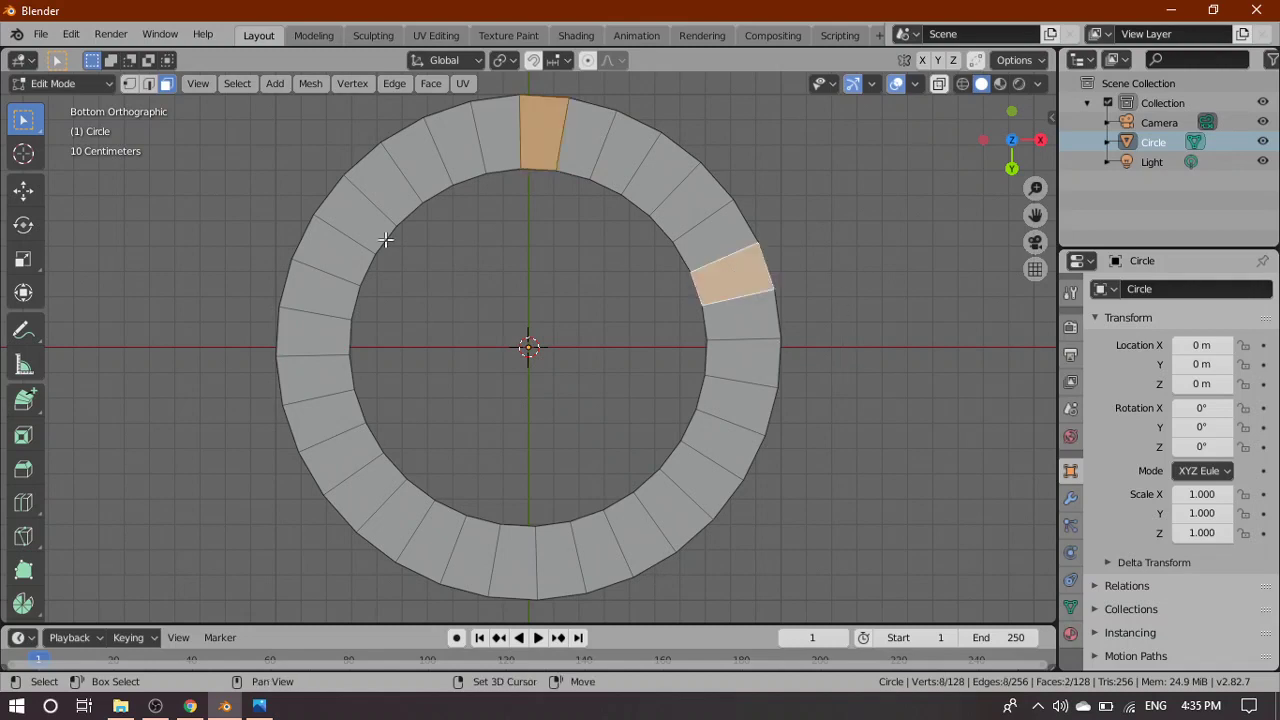
pyautogui.keyDown('shift'); pyautogui.click(341, 252); pyautogui.keyUp('shift')
pyautogui.keyDown('shift'); pyautogui.click(393, 518); pyautogui.keyUp('shift')
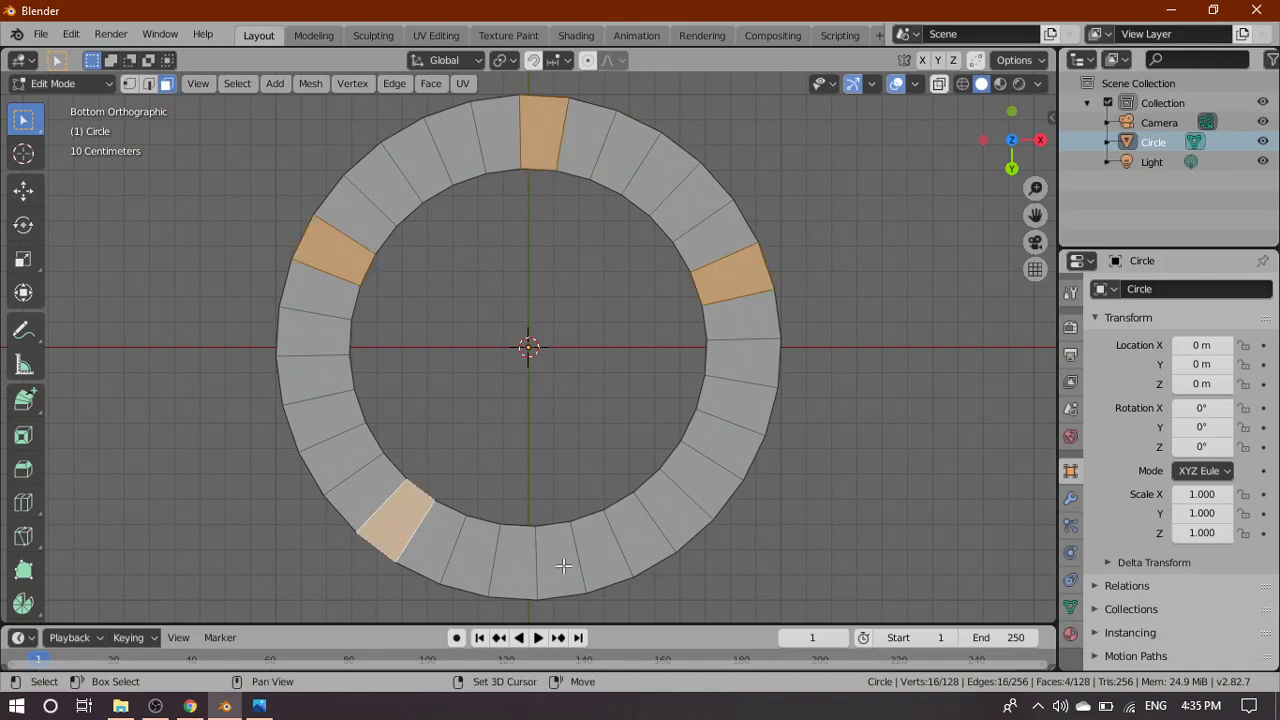
pyautogui.keyDown('shift'); pyautogui.click(634, 550); pyautogui.keyUp('shift')
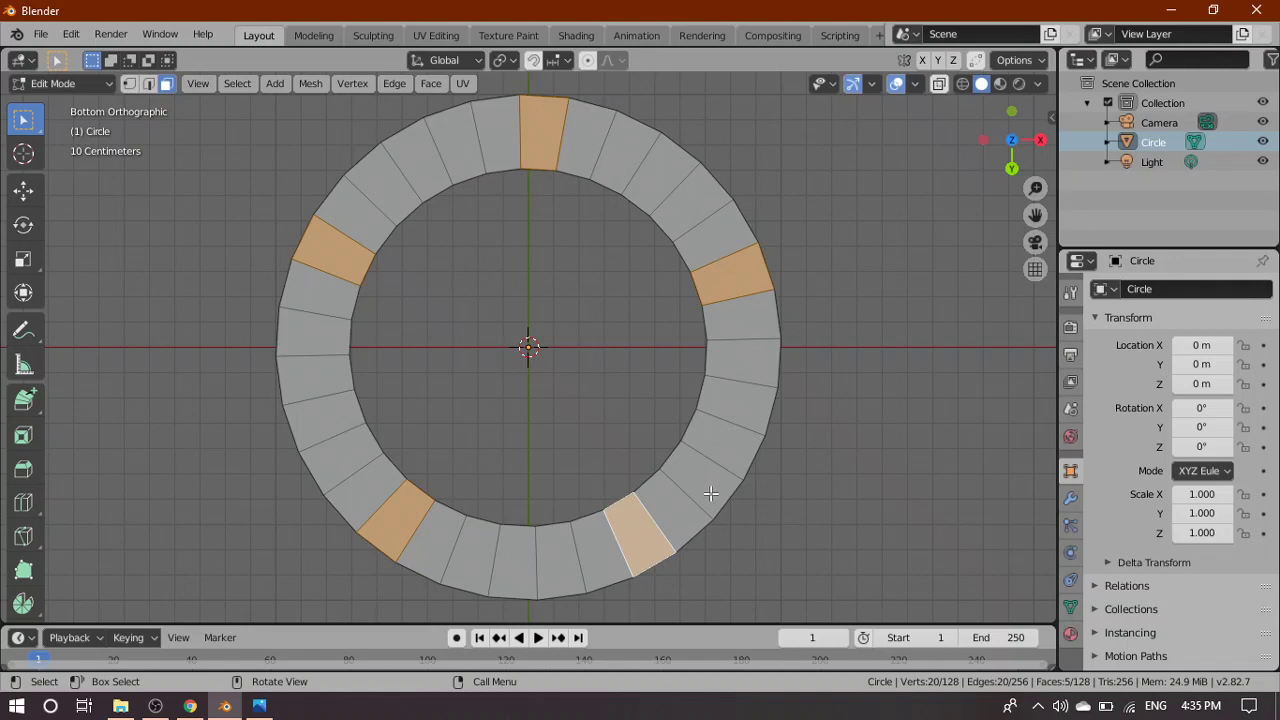
pyautogui.click(666, 510)
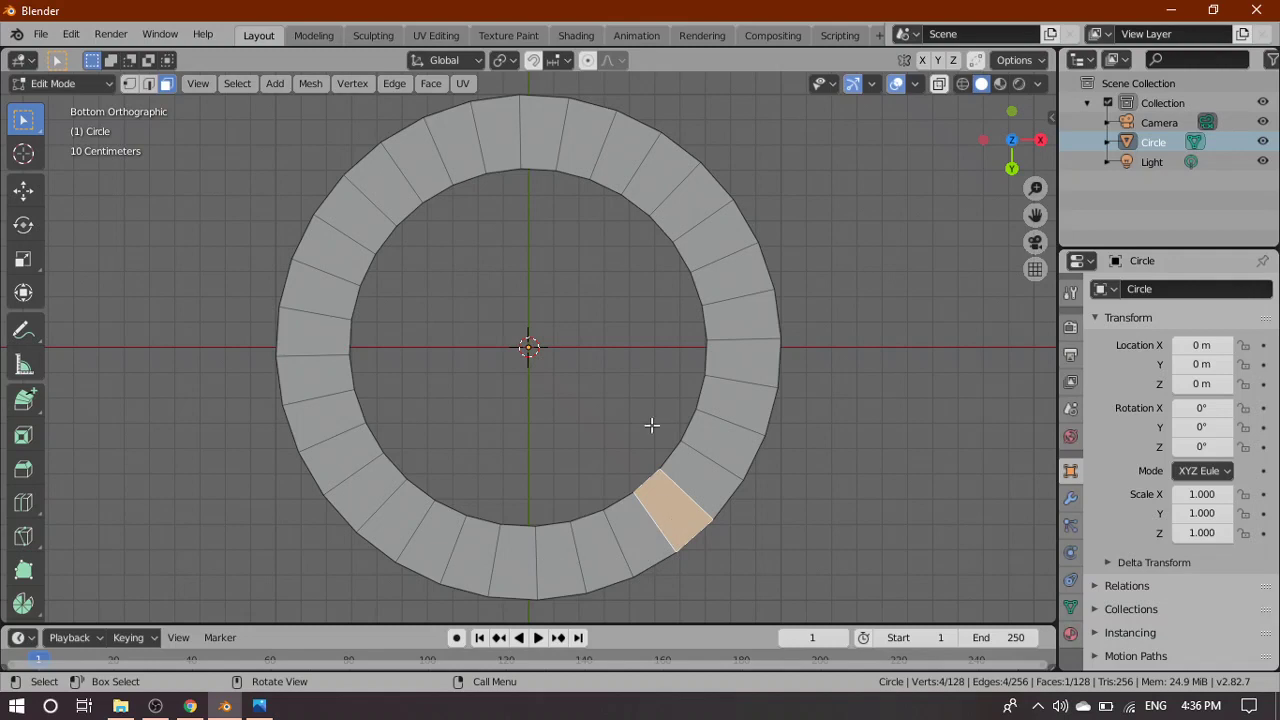
# Try selecting six roughly evenly spaced faces around the ring's bottom, then clear the selection
pyautogui.click(551, 134)
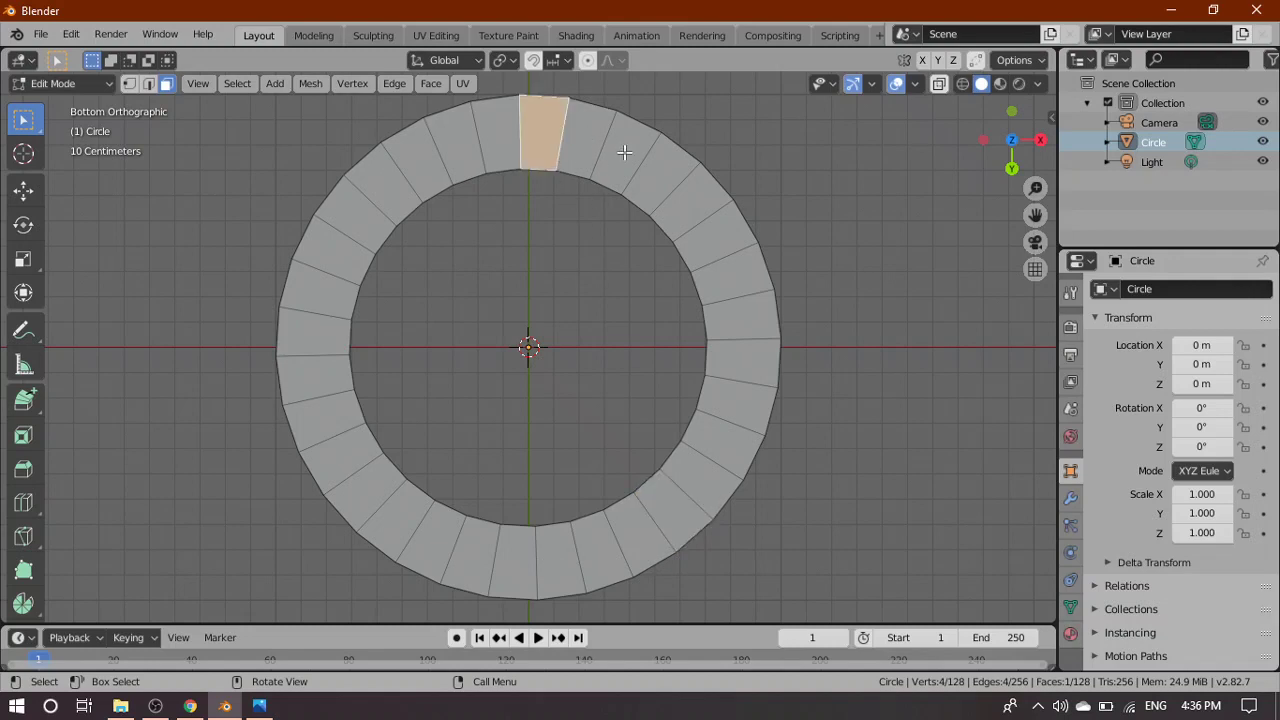
pyautogui.click(727, 279)
pyautogui.click(538, 136)
pyautogui.keyDown('shift'); pyautogui.click(723, 287); pyautogui.keyUp('shift')
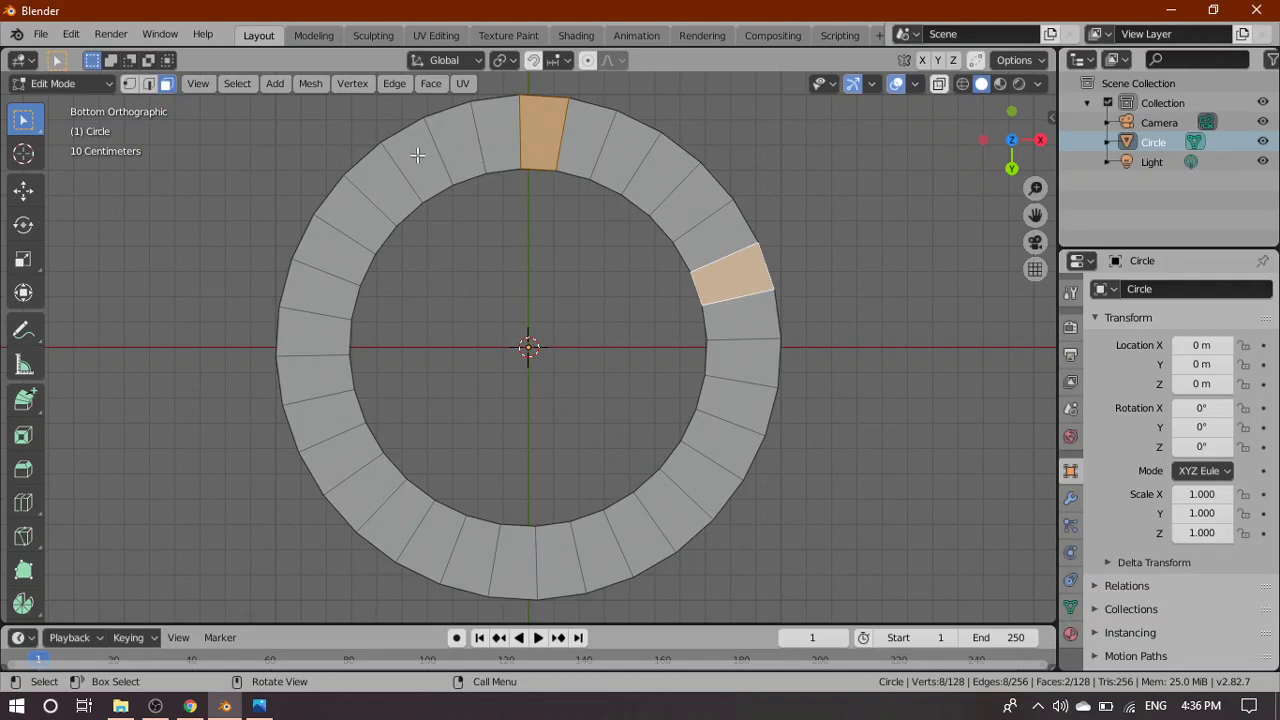
pyautogui.keyDown('shift'); pyautogui.click(343, 259); pyautogui.keyUp('shift')
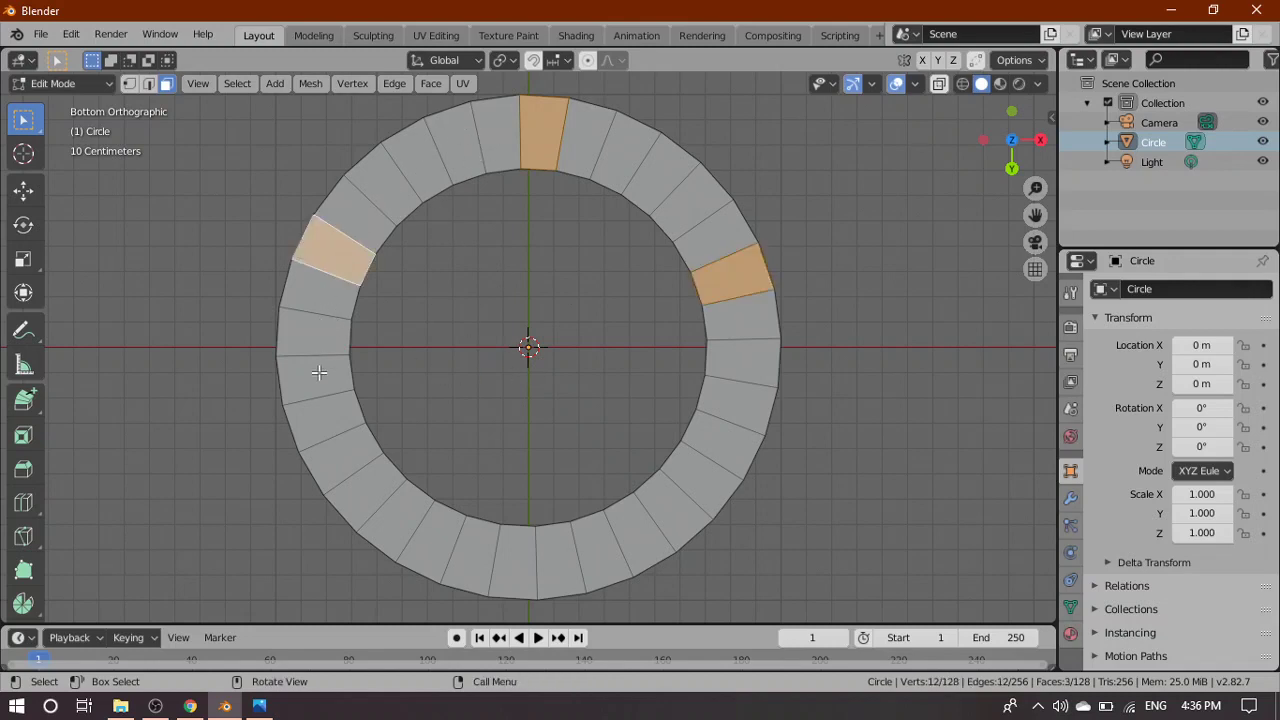
pyautogui.keyDown('shift'); pyautogui.click(343, 450); pyautogui.keyUp('shift')
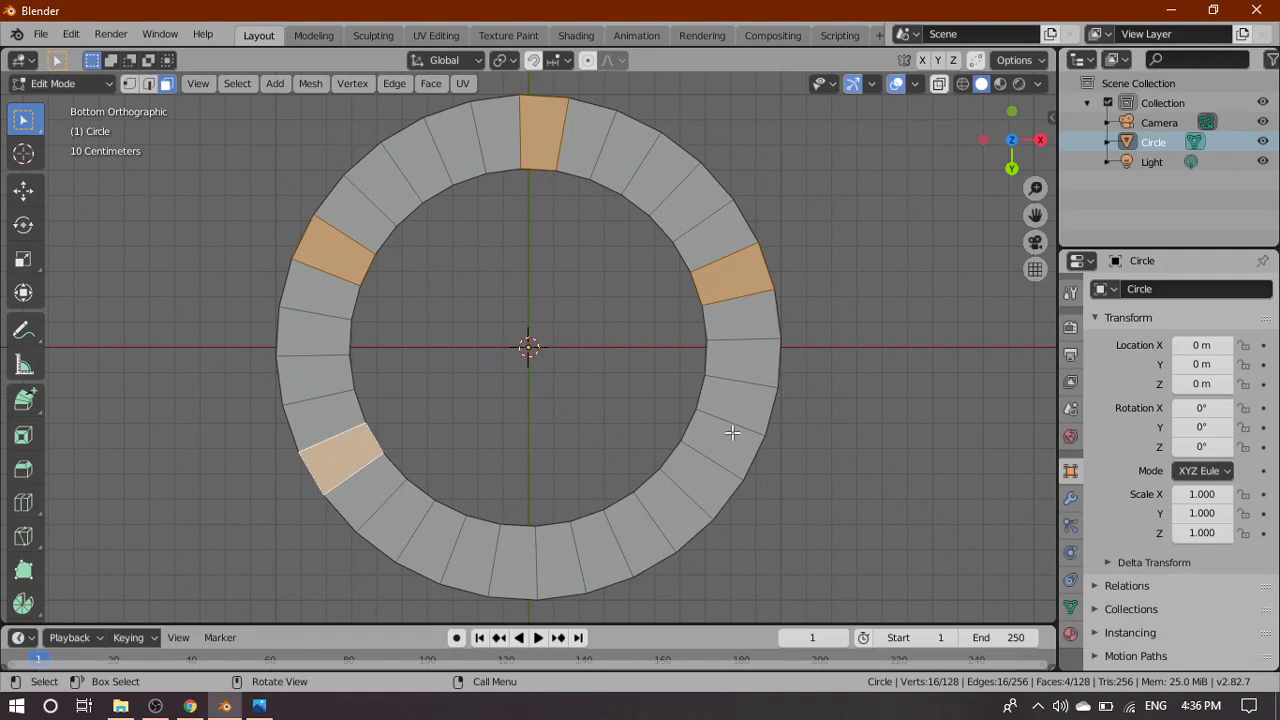
pyautogui.keyDown('shift'); pyautogui.click(697, 477); pyautogui.keyUp('shift')
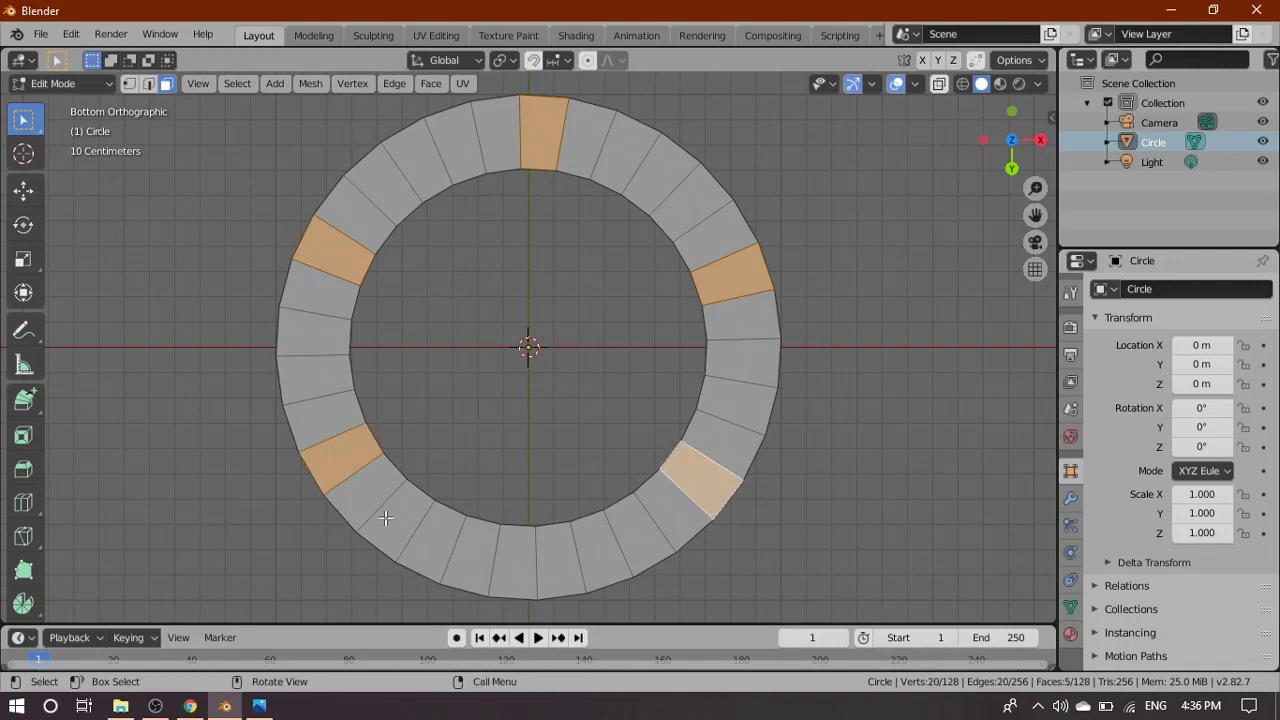
pyautogui.keyDown('shift'); pyautogui.click(508, 561); pyautogui.keyUp('shift')
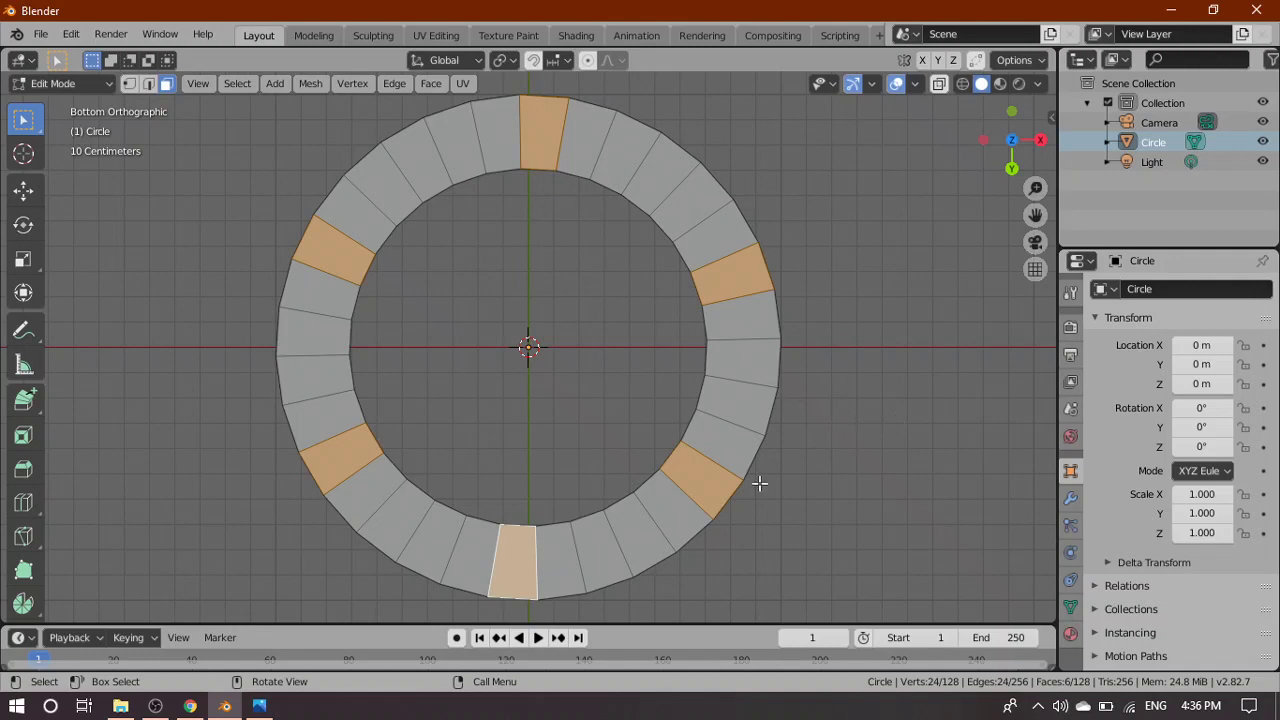
pyautogui.click(875, 437)
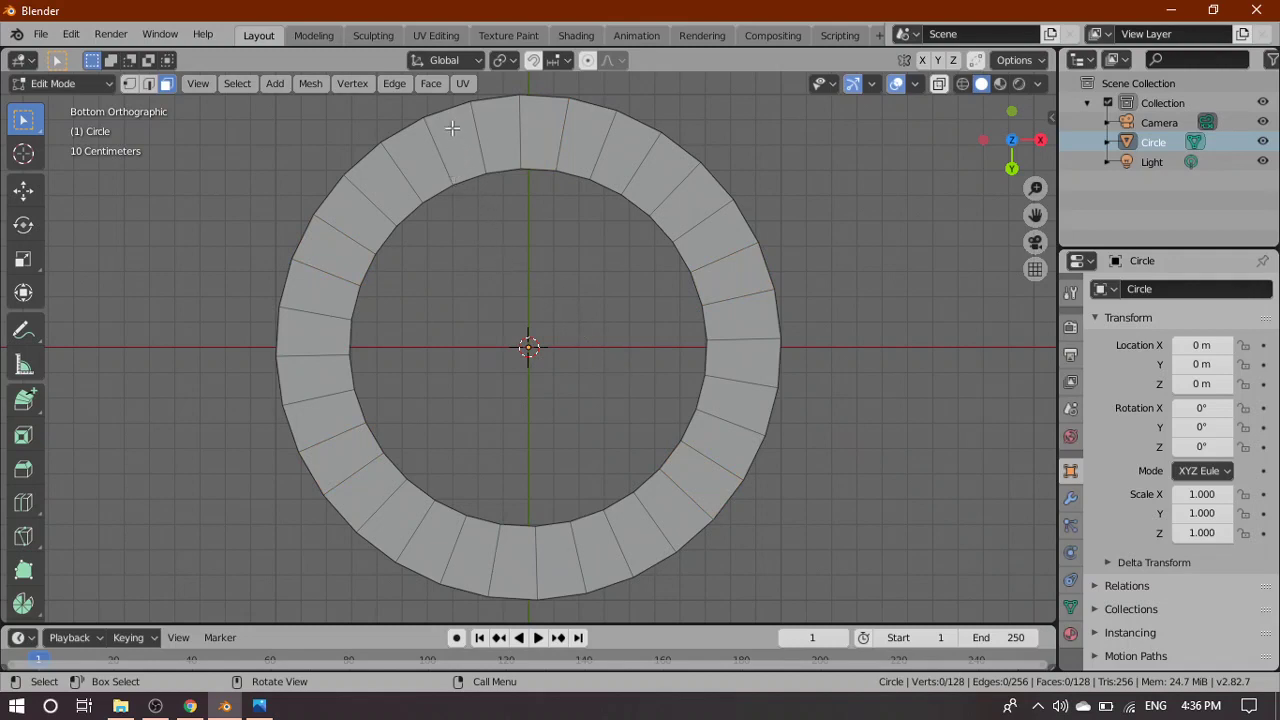
# Select every fourth face around the ring's bottom, eight faces in total with three unselected faces between neighbours
pyautogui.keyDown('shift'); pyautogui.click(593, 138); pyautogui.keyUp('shift')
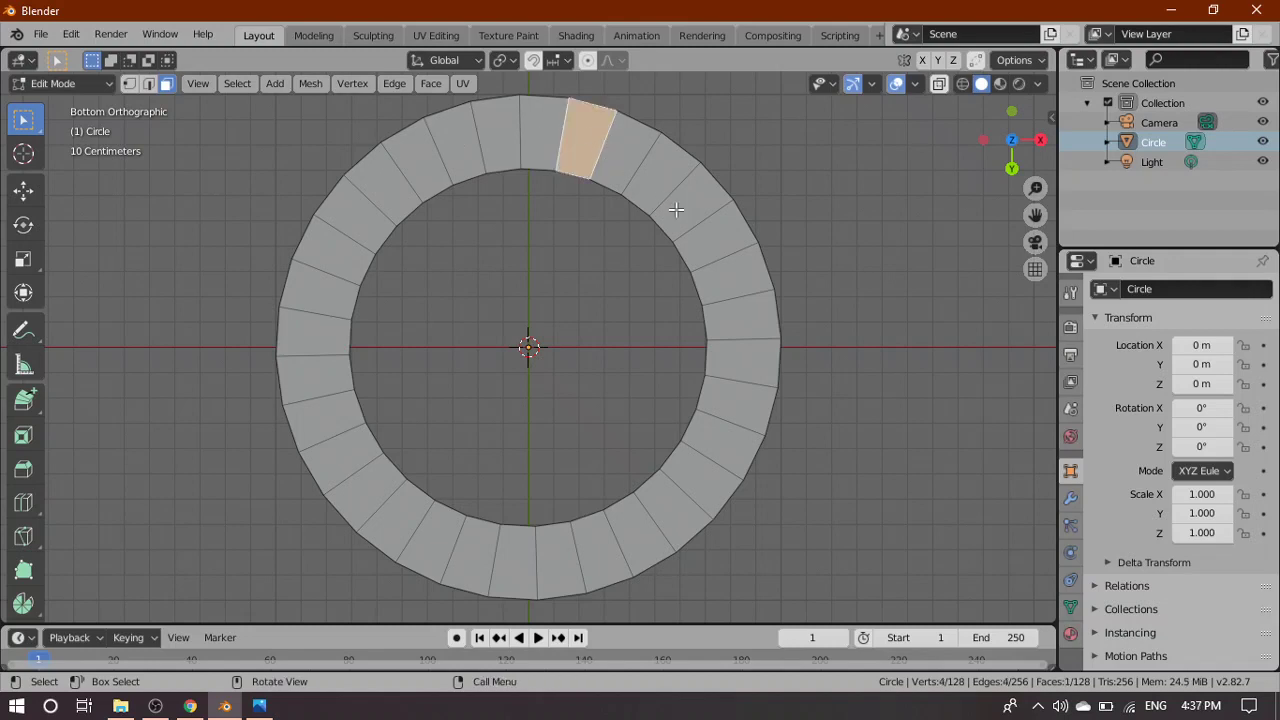
pyautogui.keyDown('shift'); pyautogui.click(709, 242); pyautogui.keyUp('shift')
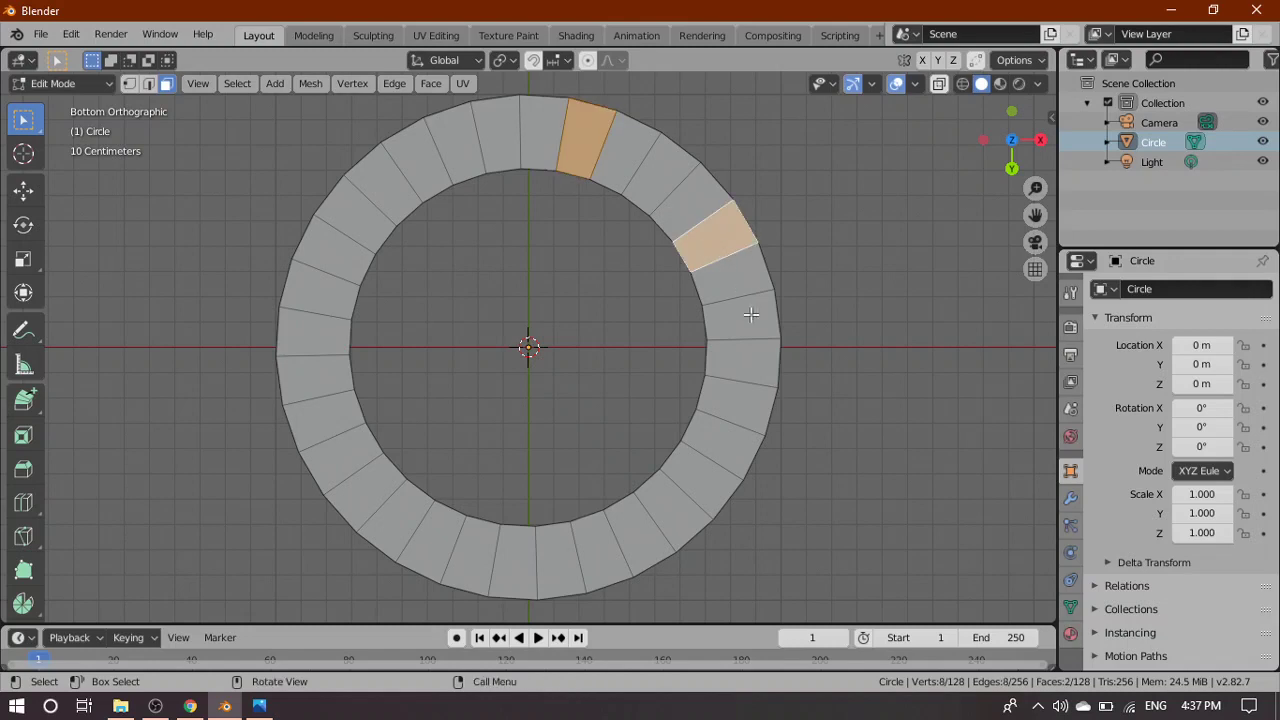
pyautogui.keyDown('shift'); pyautogui.click(740, 405); pyautogui.keyUp('shift')
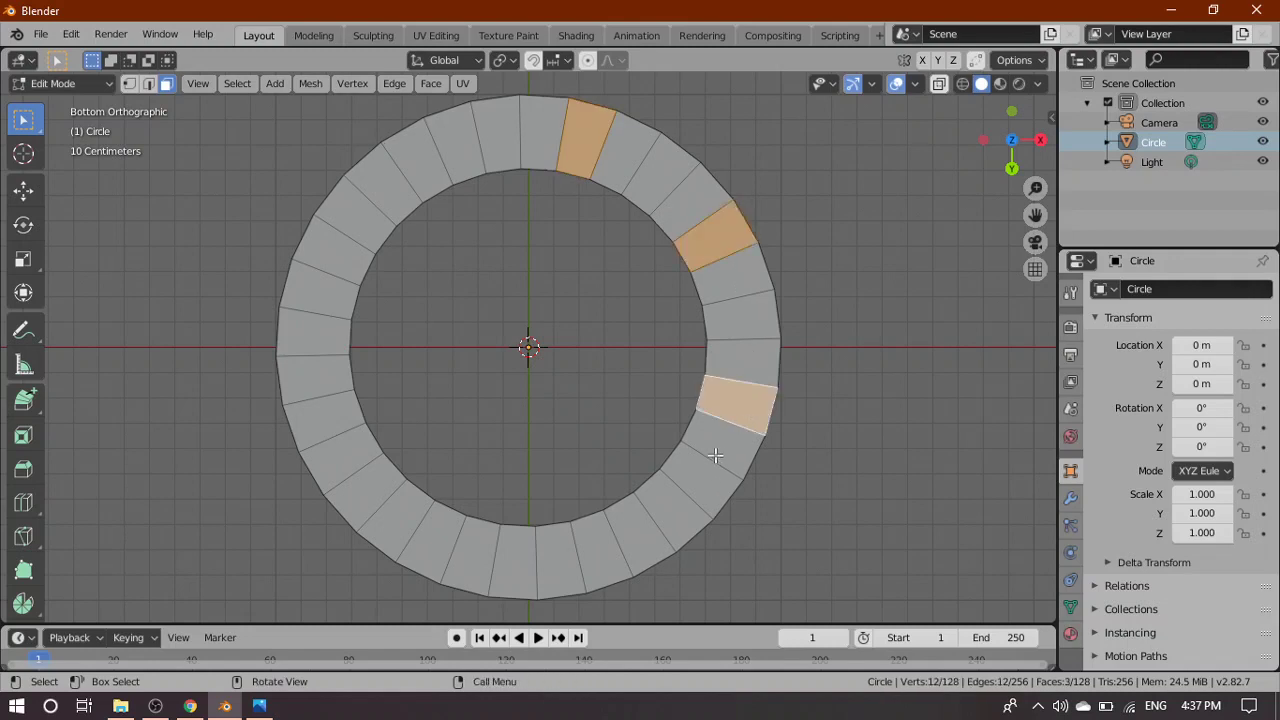
pyautogui.keyDown('shift'); pyautogui.click(632, 530); pyautogui.keyUp('shift')
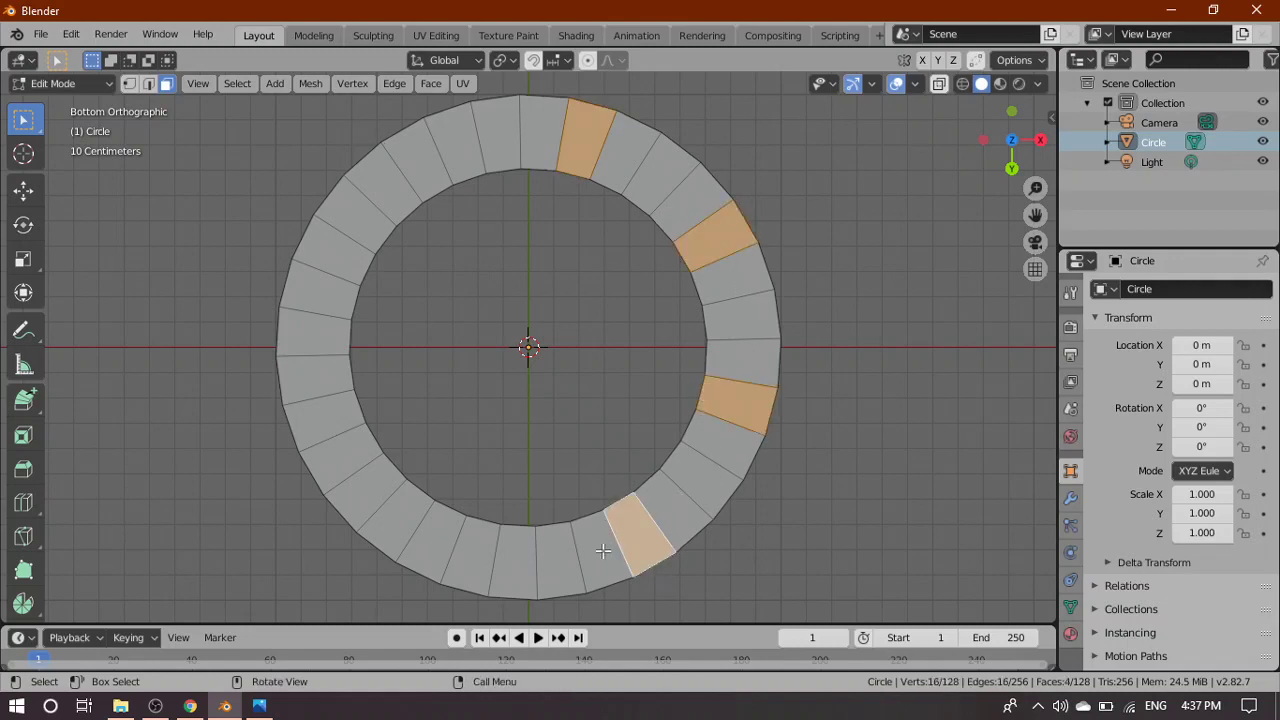
pyautogui.keyDown('shift'); pyautogui.click(468, 548); pyautogui.keyUp('shift')
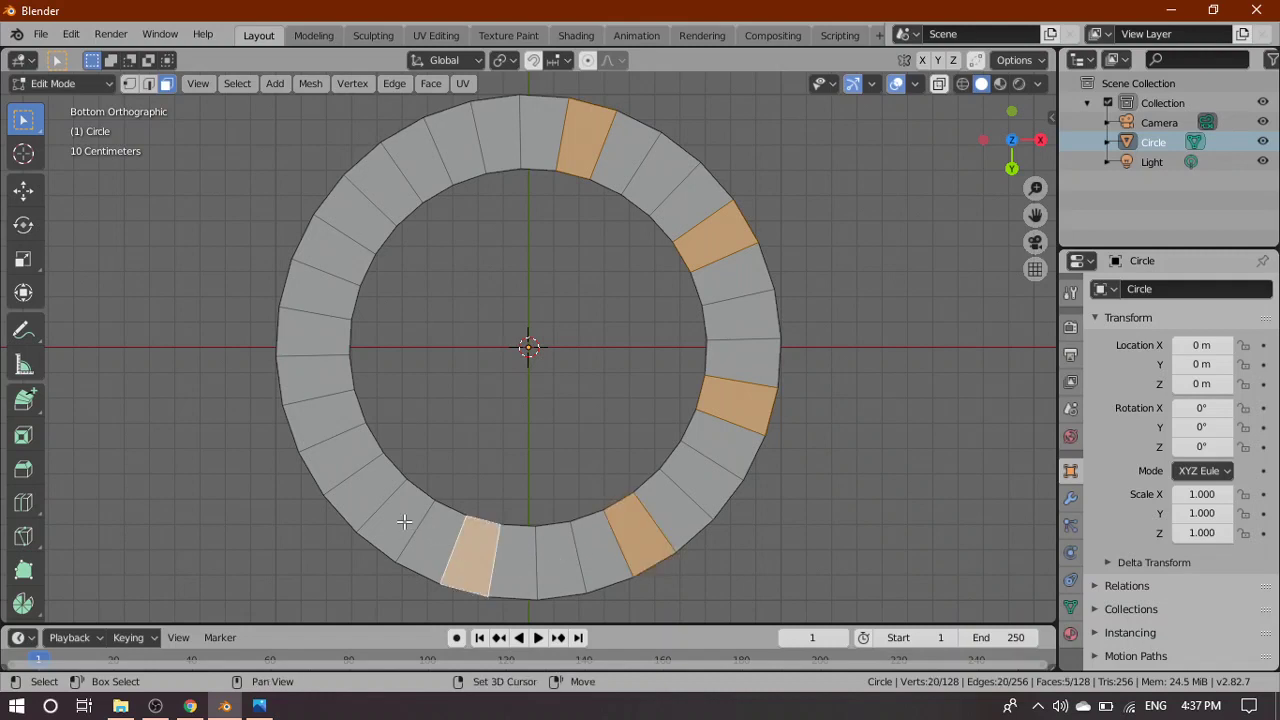
pyautogui.keyDown('shift'); pyautogui.click(350, 452); pyautogui.keyUp('shift')
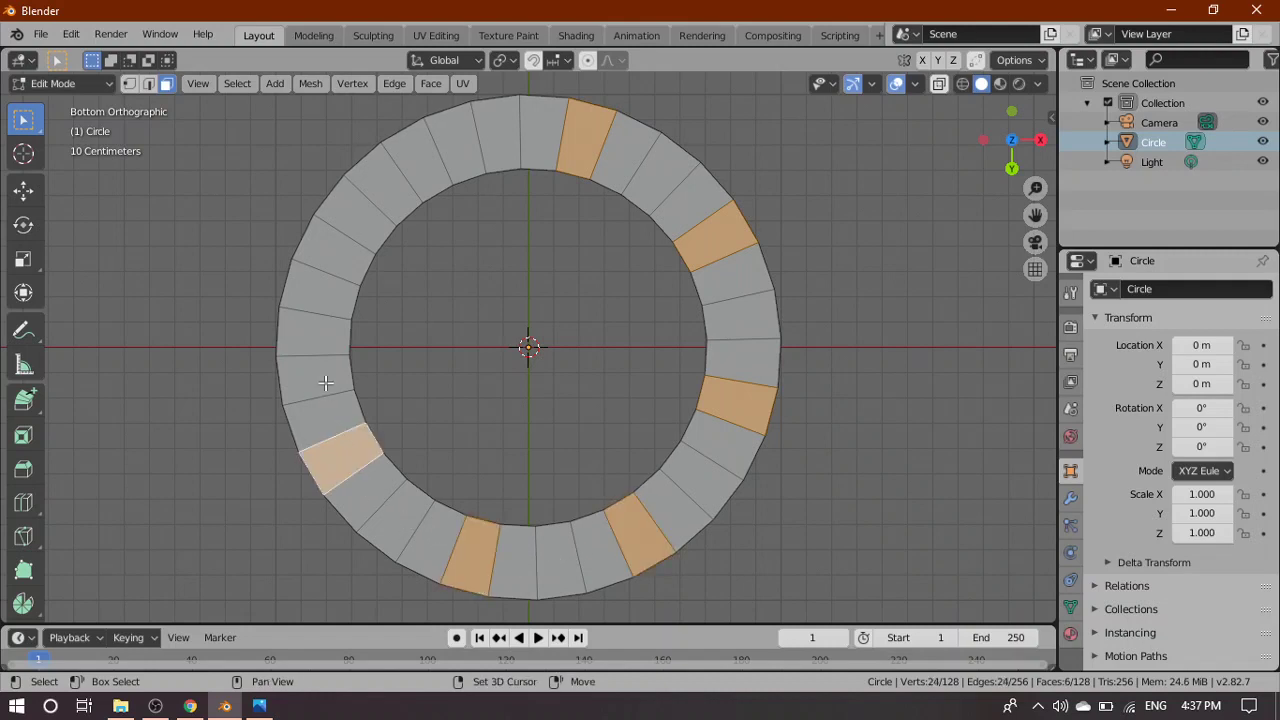
pyautogui.keyDown('shift'); pyautogui.click(318, 290); pyautogui.keyUp('shift')
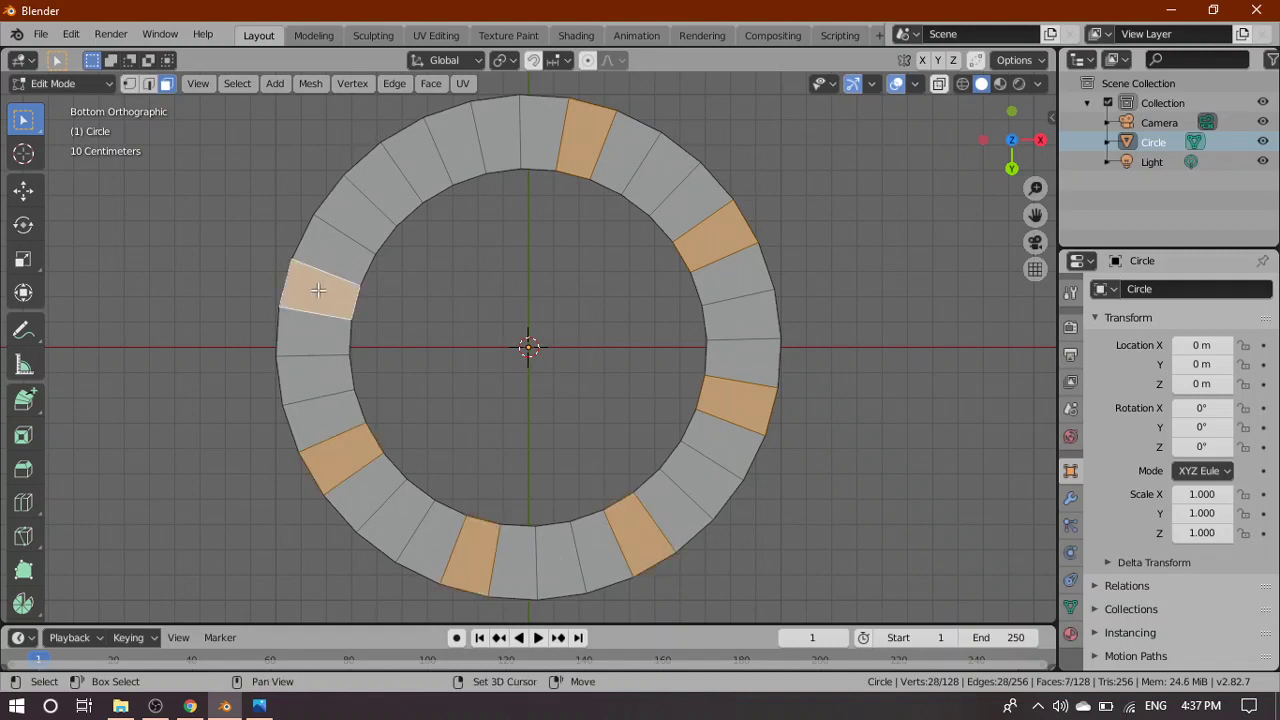
pyautogui.keyDown('shift'); pyautogui.click(420, 163); pyautogui.keyUp('shift')
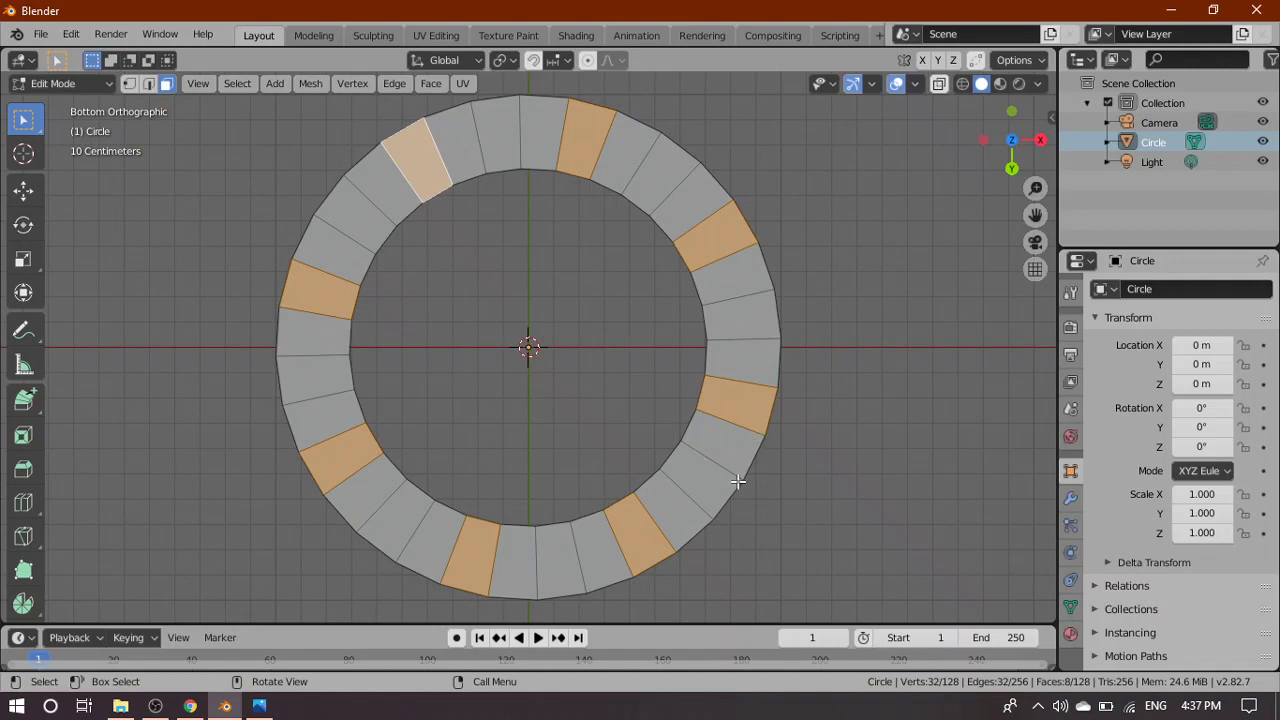
# Extrude the eight selected bottom faces of the ring downward along Z by about 0.196 m, viewed from the front in wireframe
pyautogui.scroll(-2, 818, 497)
pyautogui.scroll(2, 789, 494)
pyautogui.press('`')
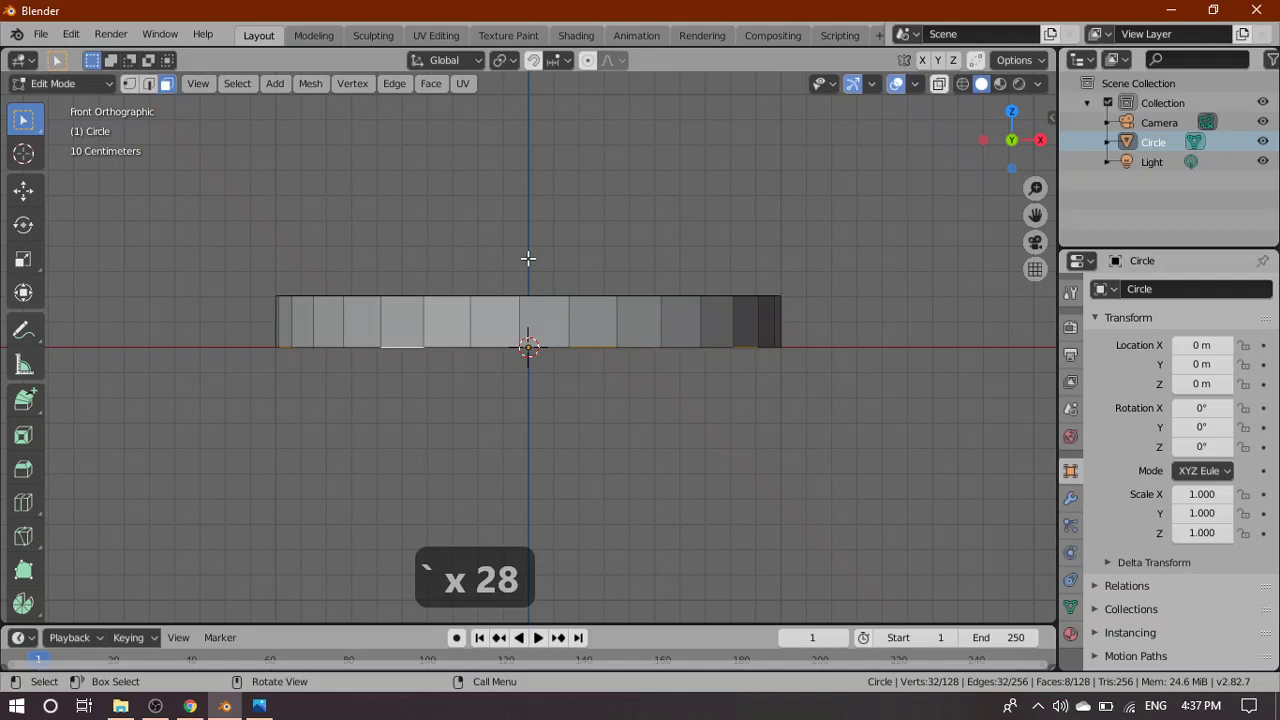
pyautogui.press('s')
pyautogui.click(529, 392)
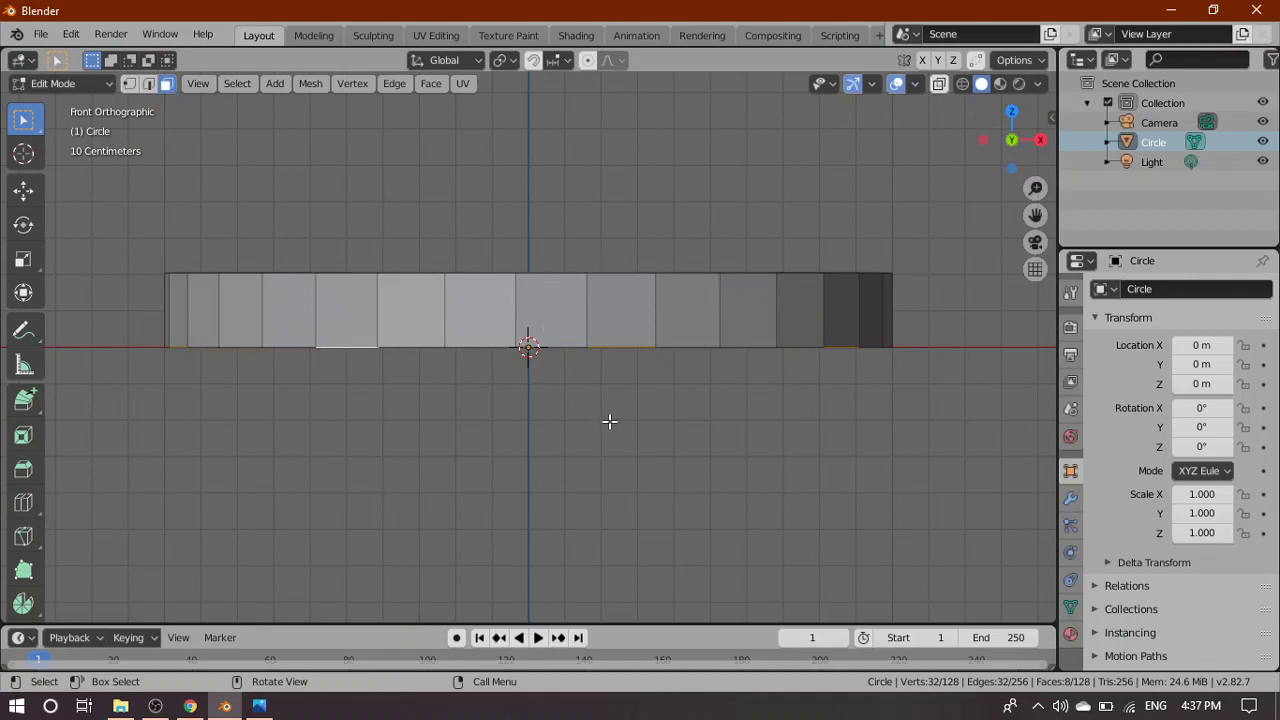
pyautogui.press('`')
pyautogui.moveTo(557, 389); pyautogui.dragTo(460, 428, button='middle')
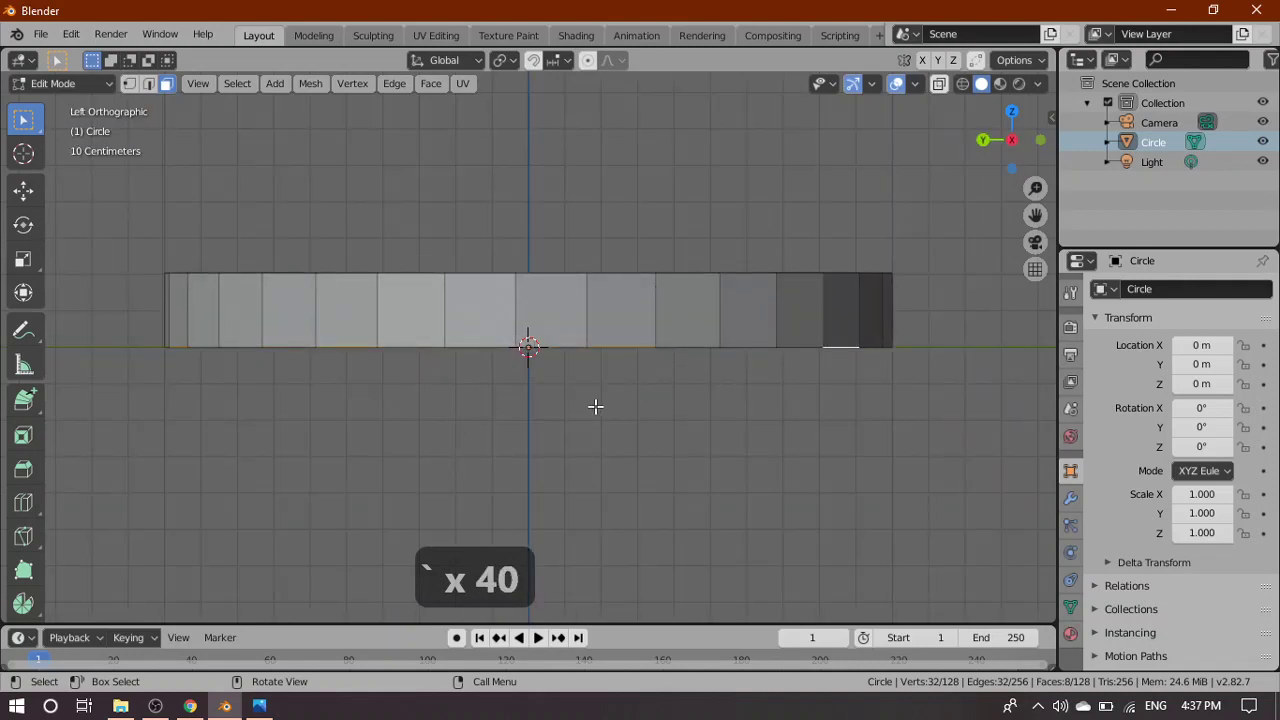
pyautogui.click(963, 87)
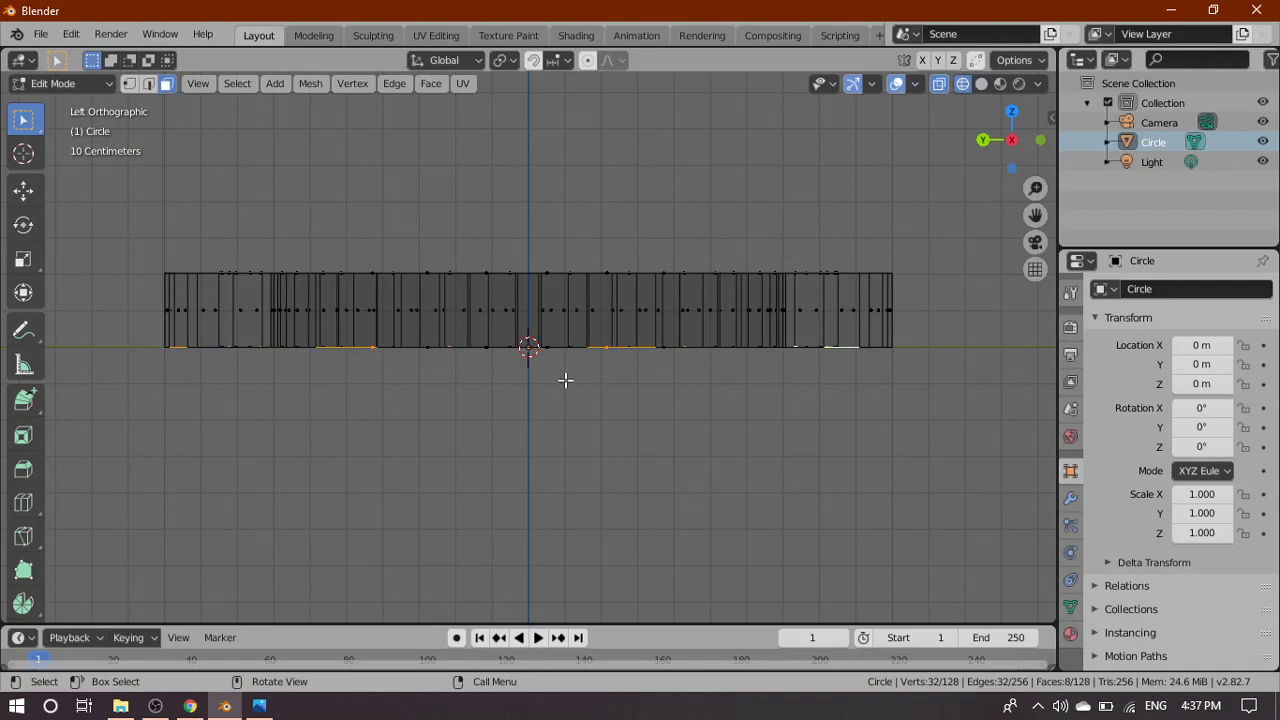
pyautogui.press('`')
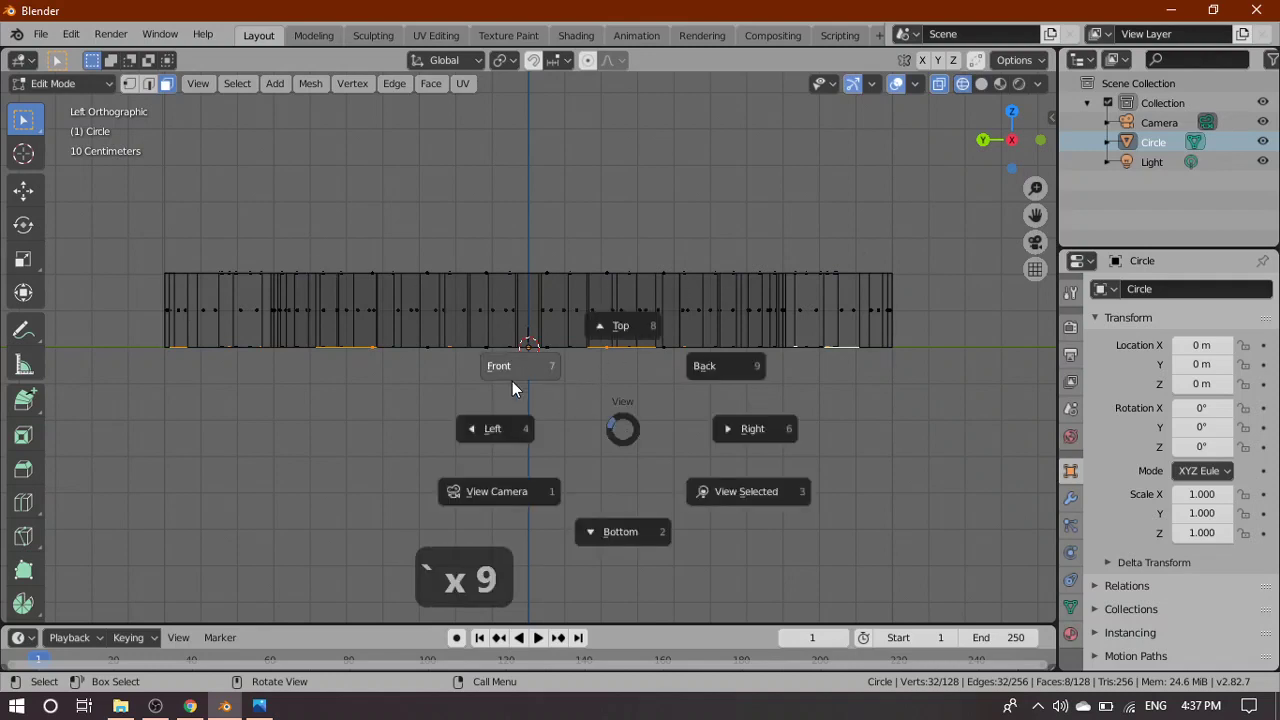
pyautogui.press('`')
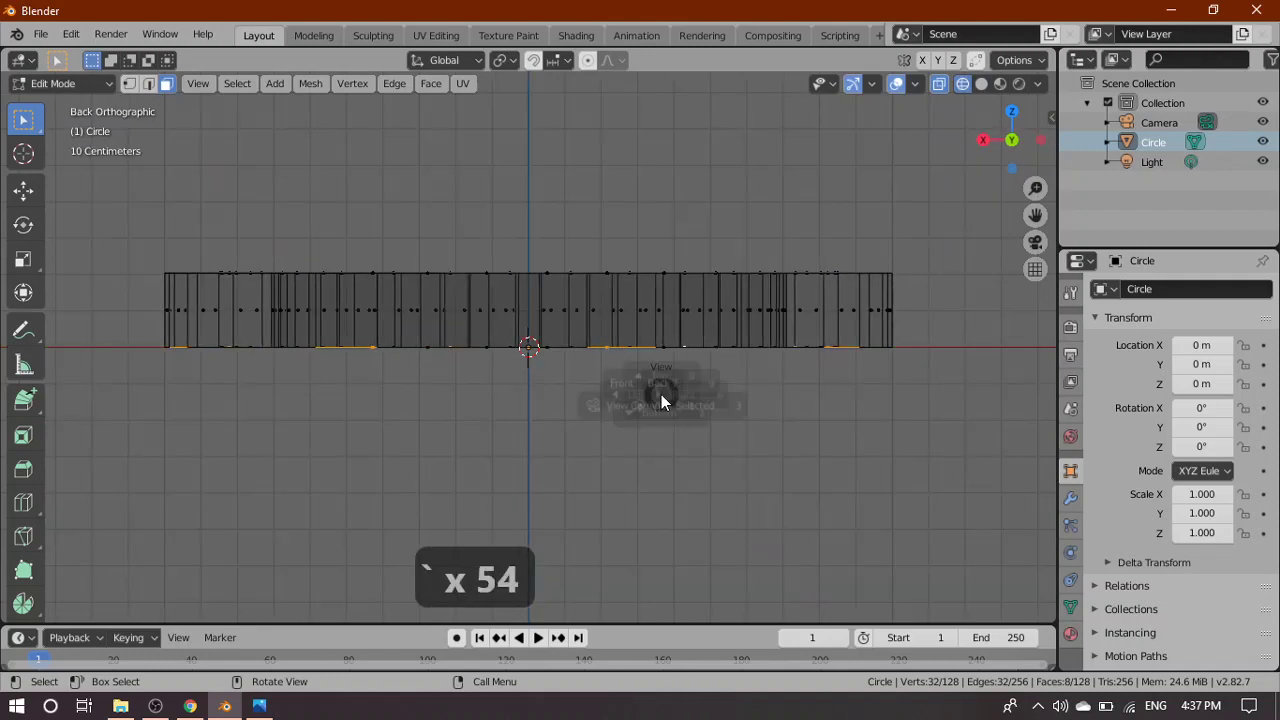
pyautogui.press('`')
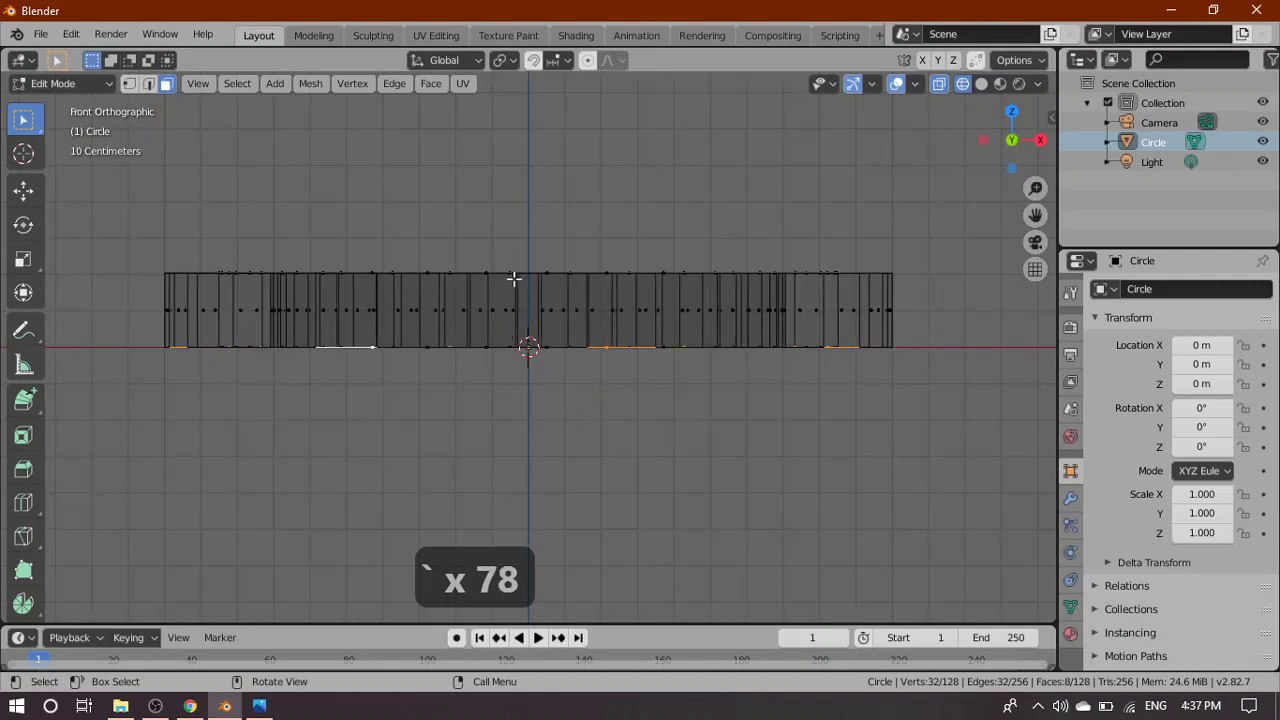
pyautogui.press('e')
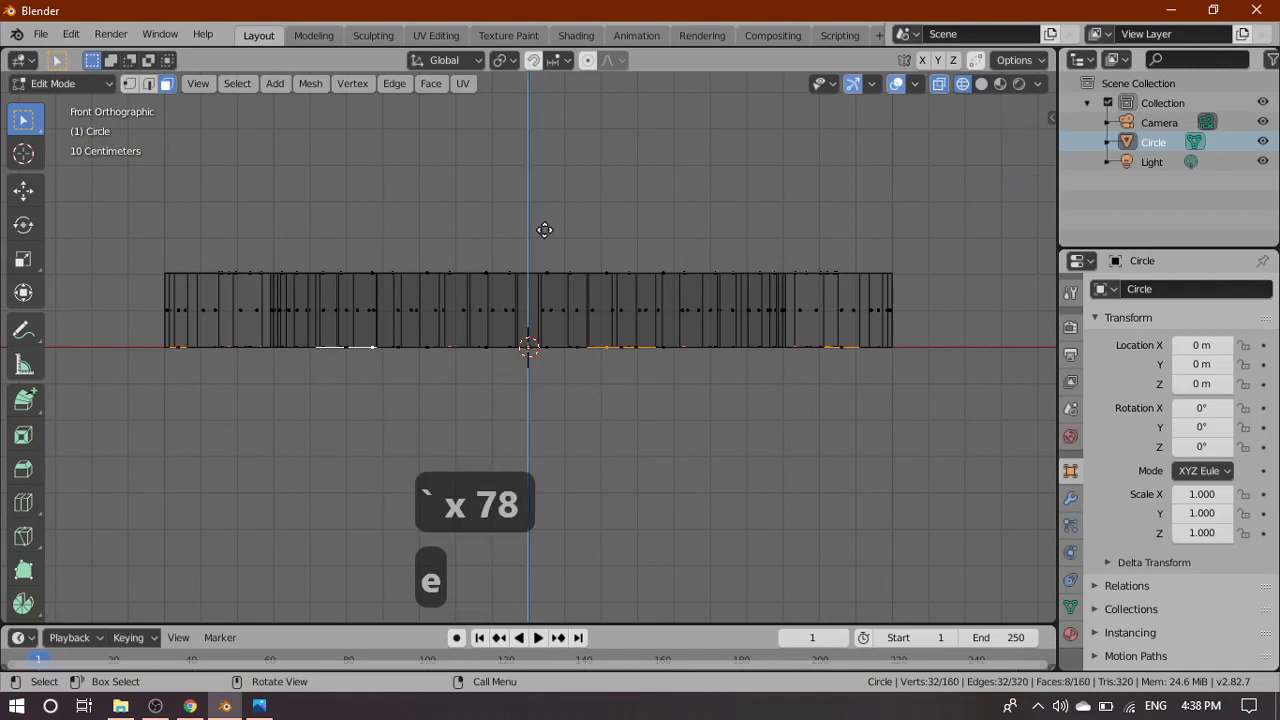
pyautogui.press('z')
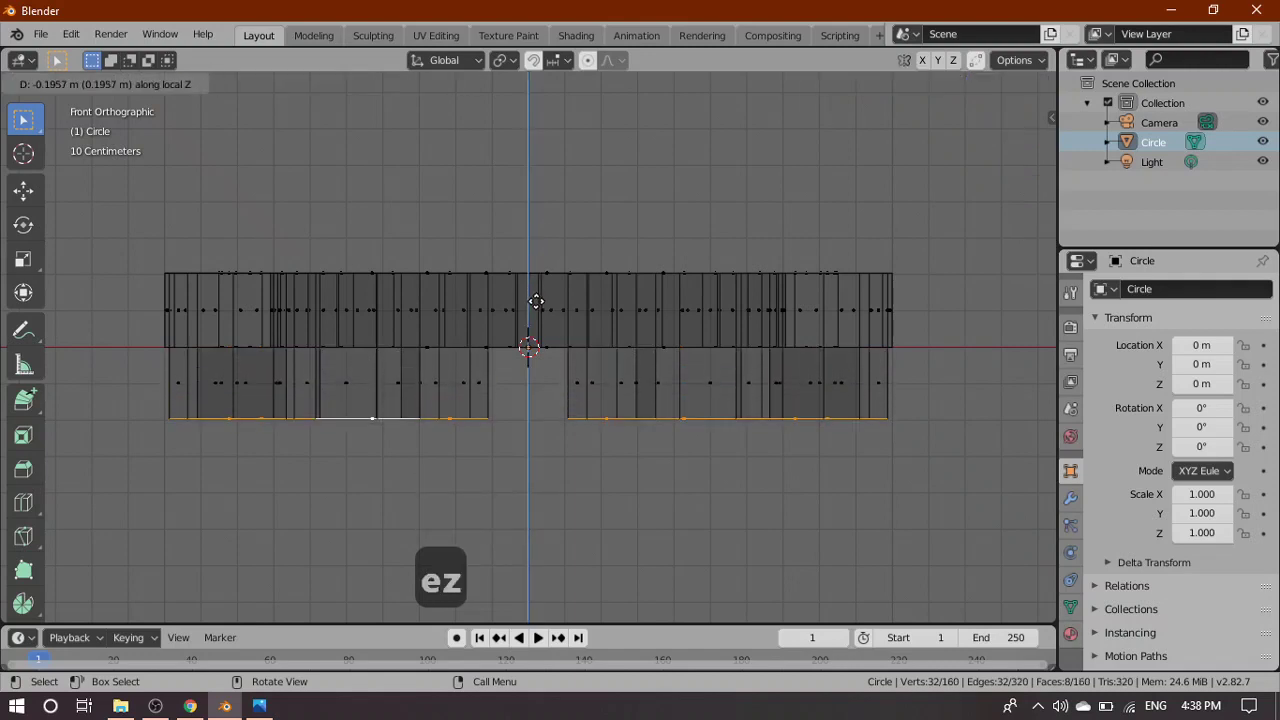
pyautogui.click(536, 301)
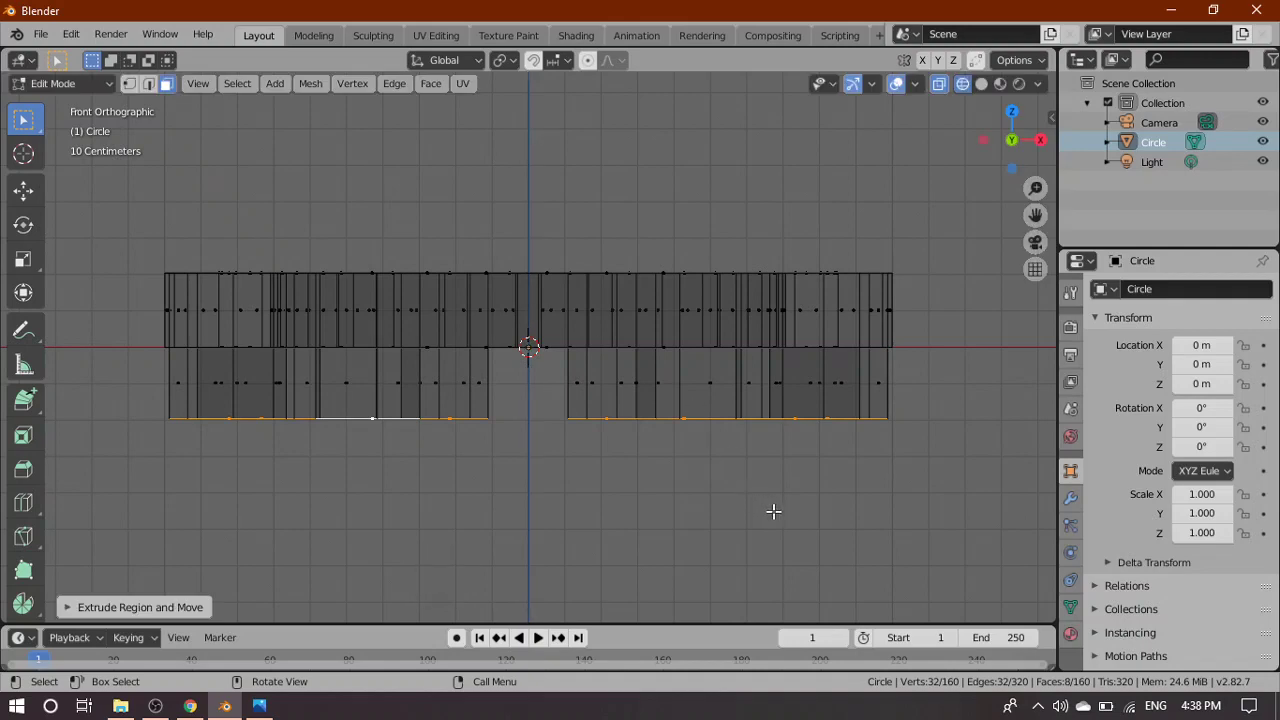
# Restore solid shading, then extrude the eight leg ends again and move them down along Z by about 0.108 m
pyautogui.moveTo(771, 514); pyautogui.dragTo(751, 449, button='middle')
pyautogui.scroll(-6, 780, 449)
pyautogui.scroll(2, 780, 443)
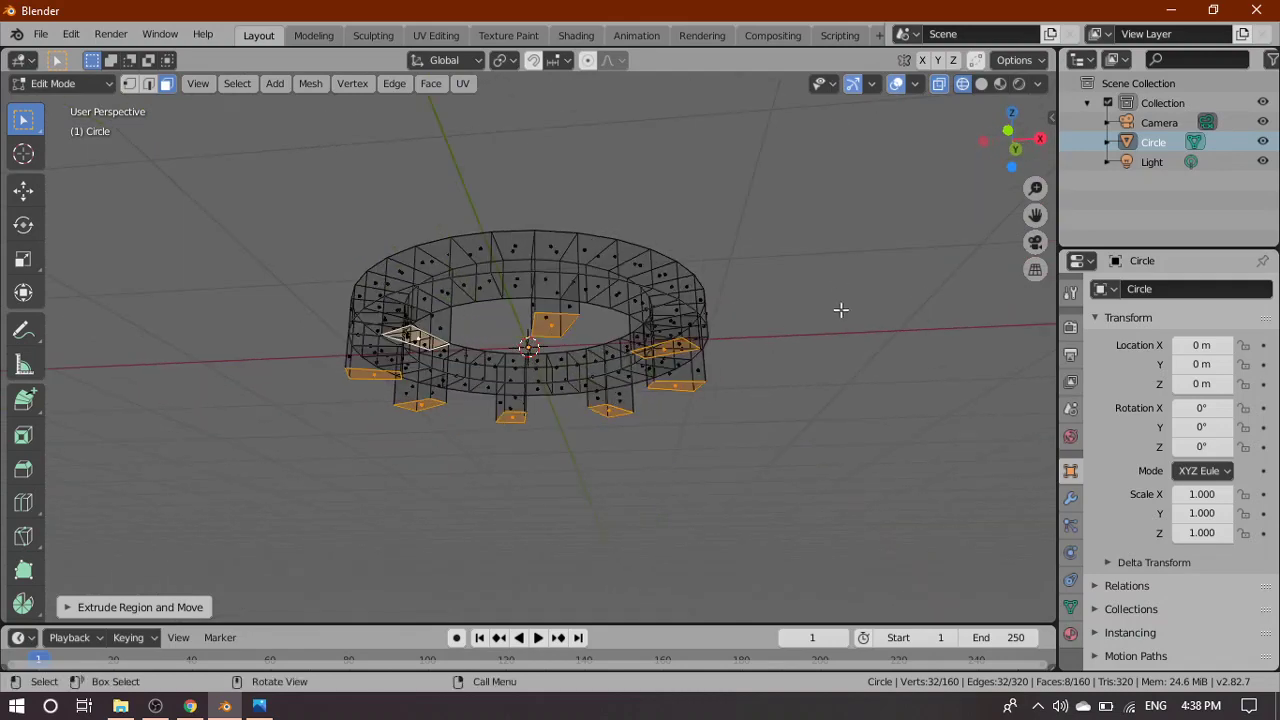
pyautogui.click(982, 85)
pyautogui.moveTo(737, 343)
pyautogui.mouseDown(button='middle')
pyautogui.moveTo(757, 366)
pyautogui.moveTo(718, 347)
pyautogui.moveTo(737, 271)
pyautogui.moveTo(737, 320)
pyautogui.moveTo(774, 371)
pyautogui.moveTo(815, 377)
pyautogui.moveTo(708, 373)
pyautogui.mouseUp(button='middle')
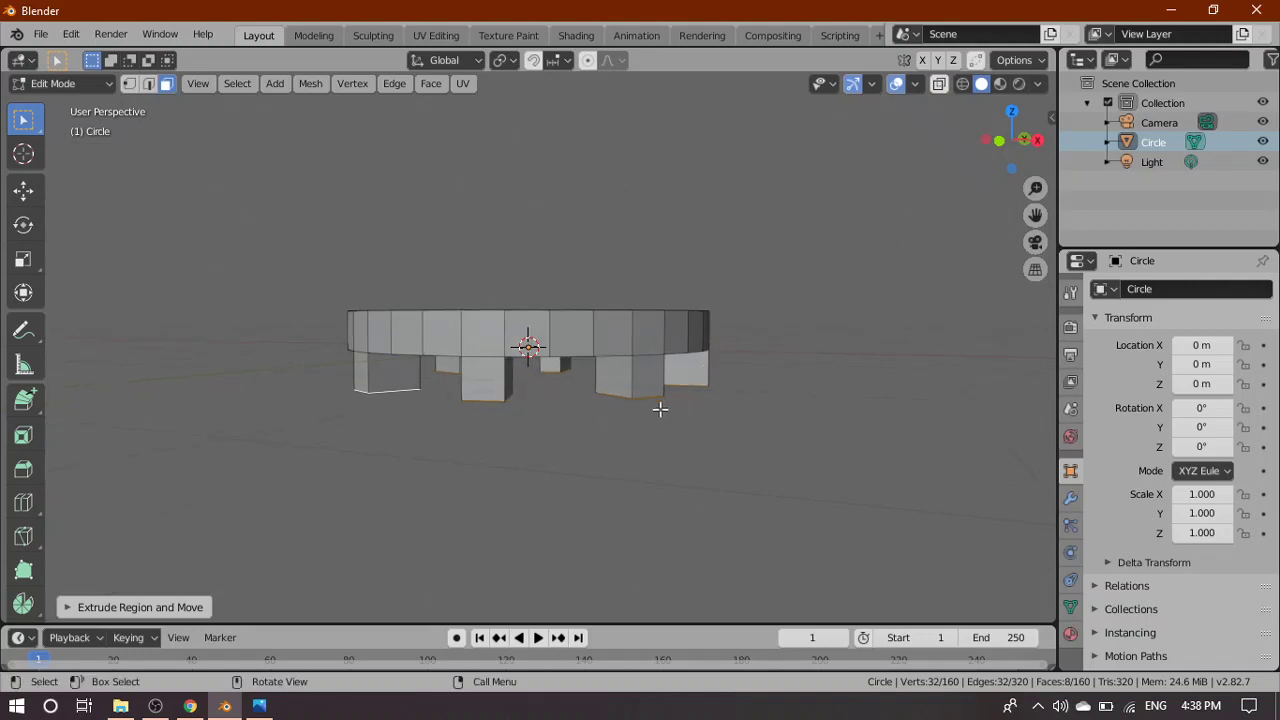
pyautogui.press('`')
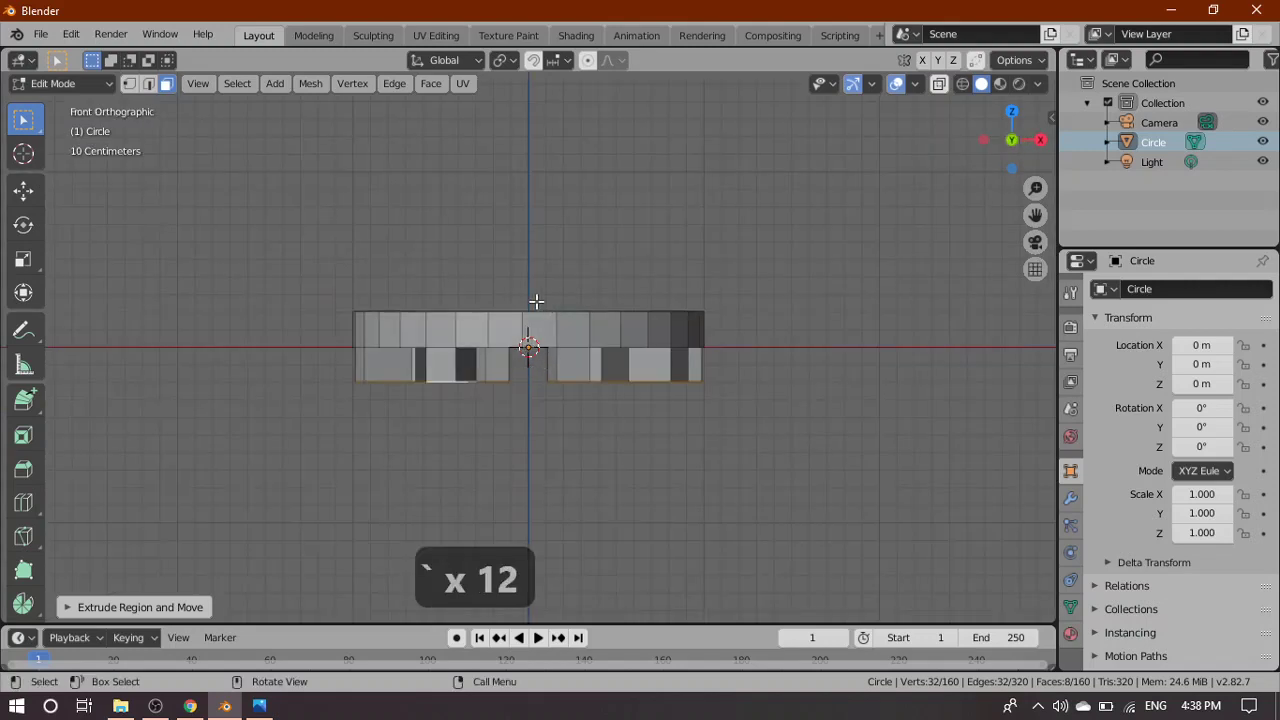
pyautogui.scroll(4, 530, 354)
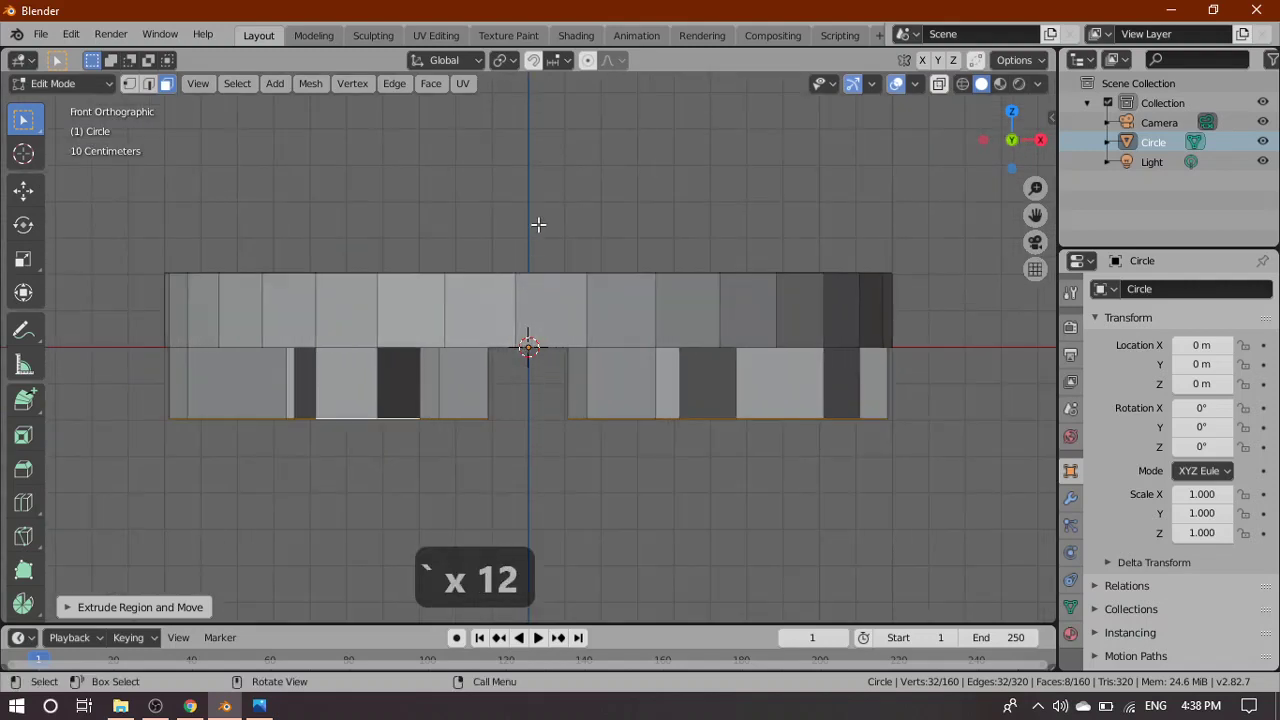
pyautogui.press('e')
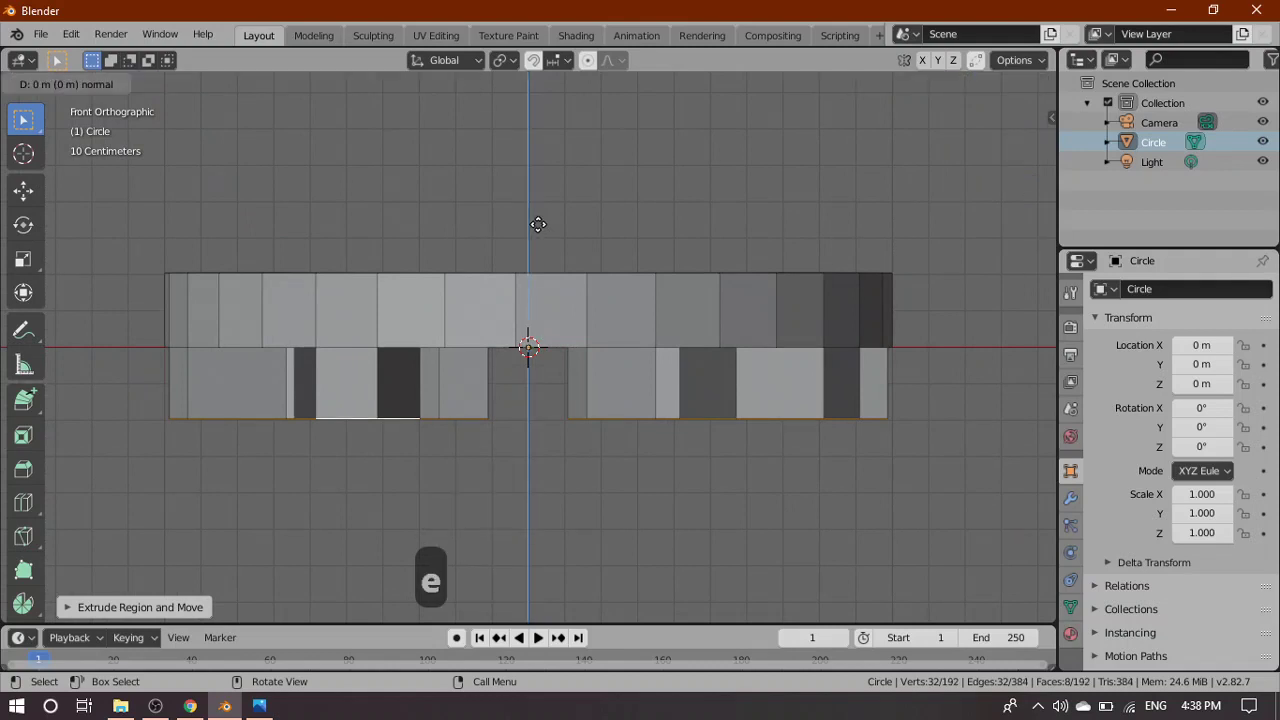
pyautogui.click(538, 224)
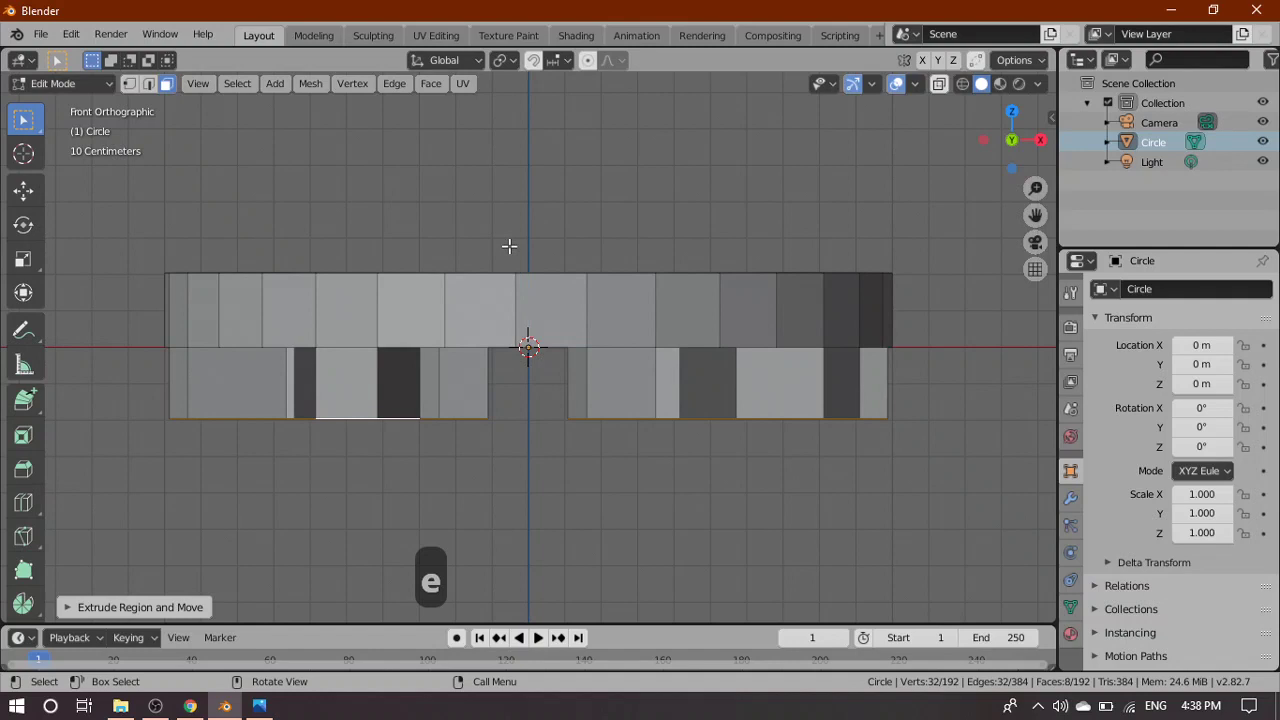
pyautogui.press('g')
pyautogui.press('z')
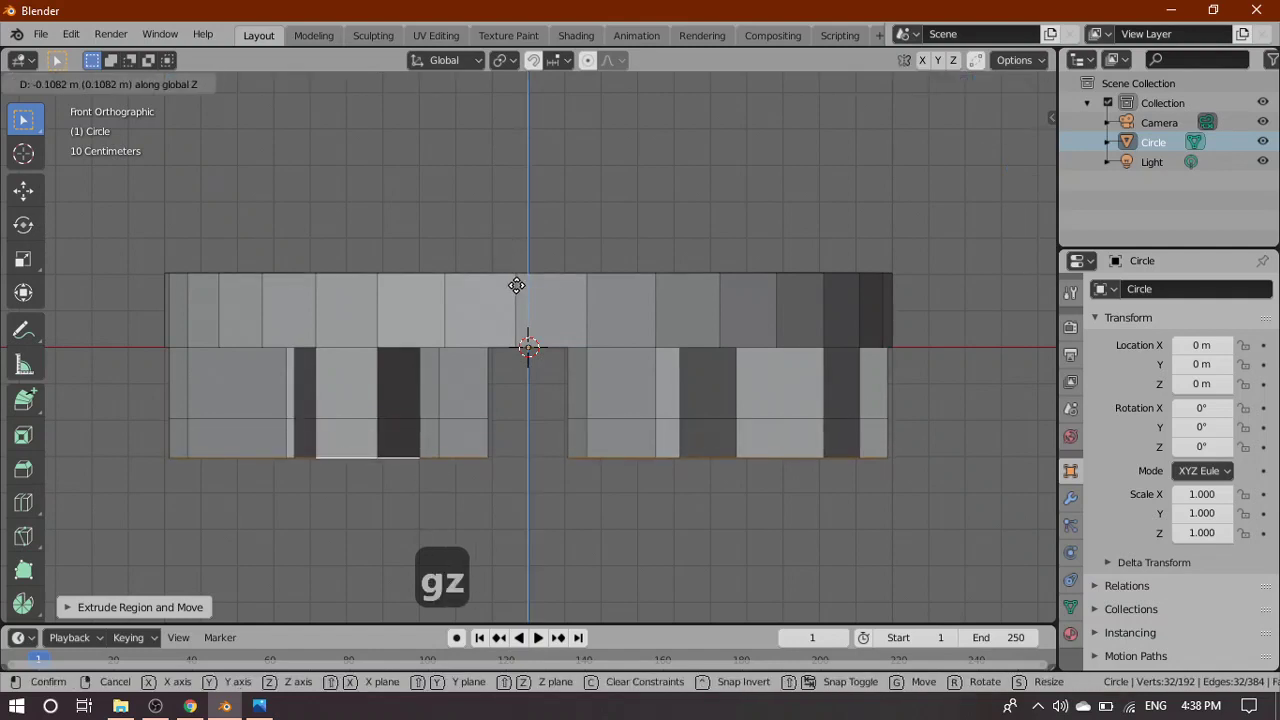
pyautogui.click(516, 284)
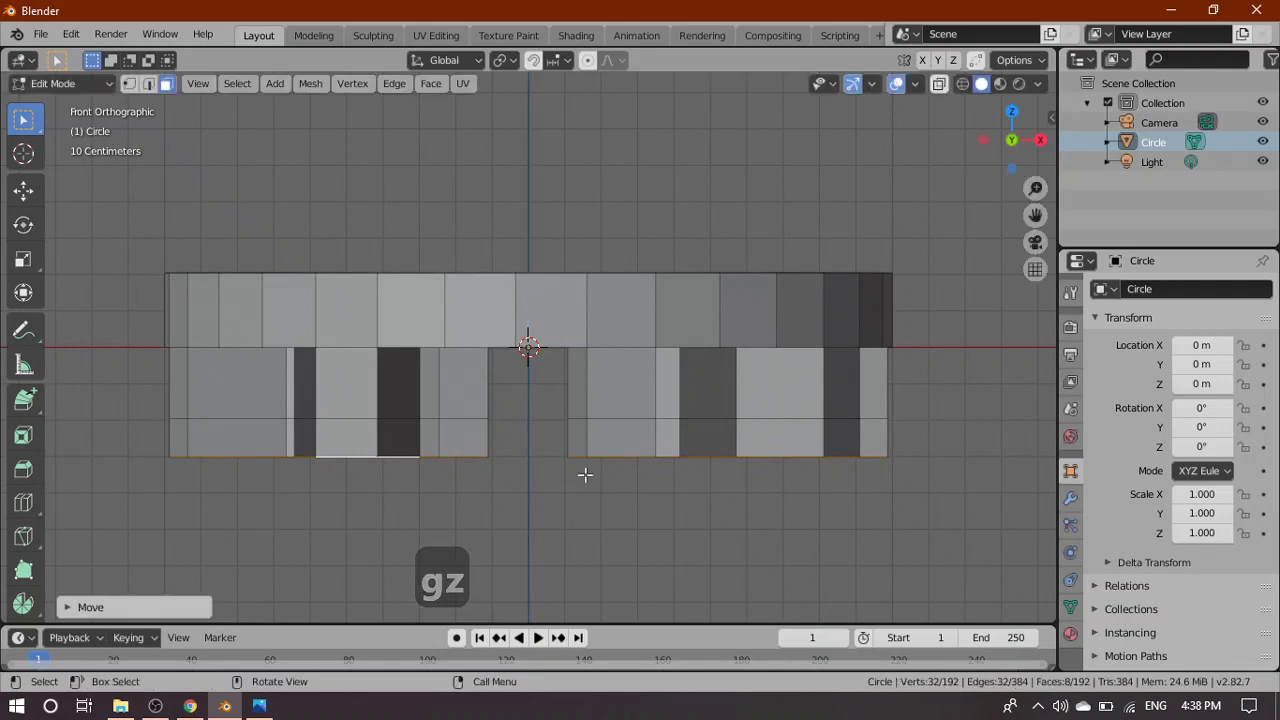
# Bevel the bottom edges of all eight legs with an offset of about 0.032 m and expand the bevel settings
pyautogui.moveTo(586, 471); pyautogui.dragTo(626, 445, button='middle')
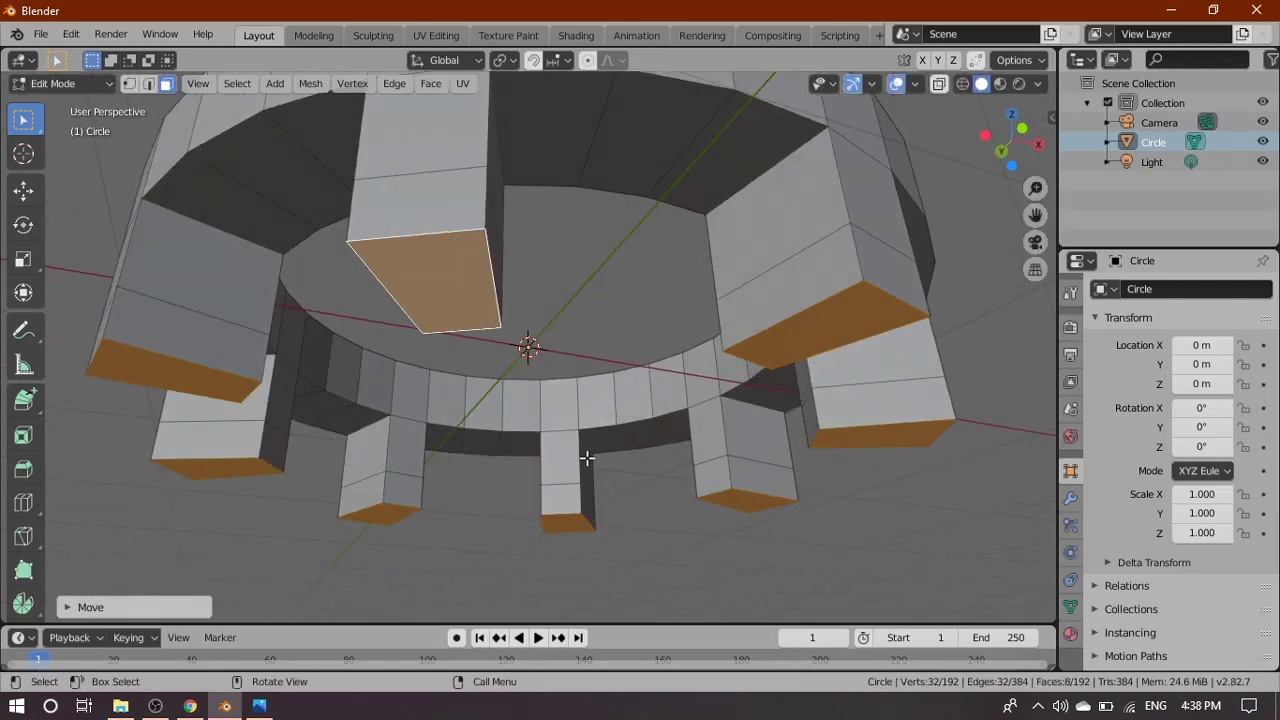
pyautogui.press('2')
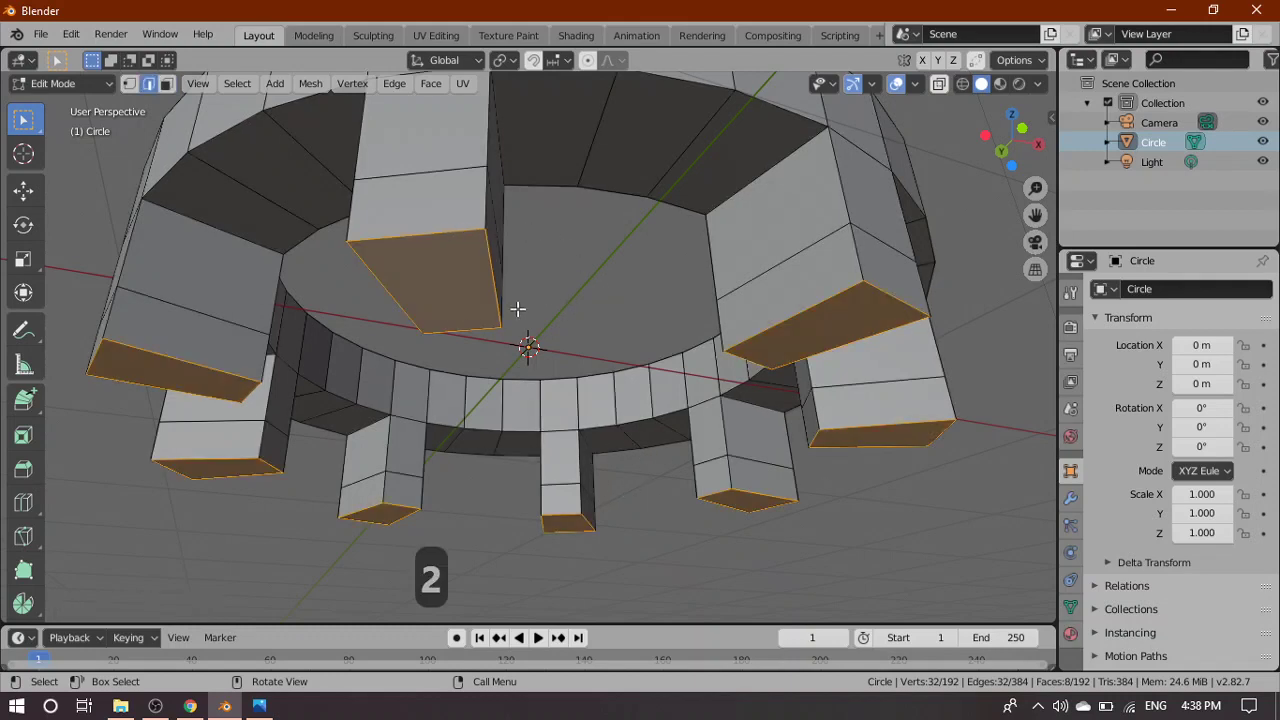
pyautogui.click(22, 468)
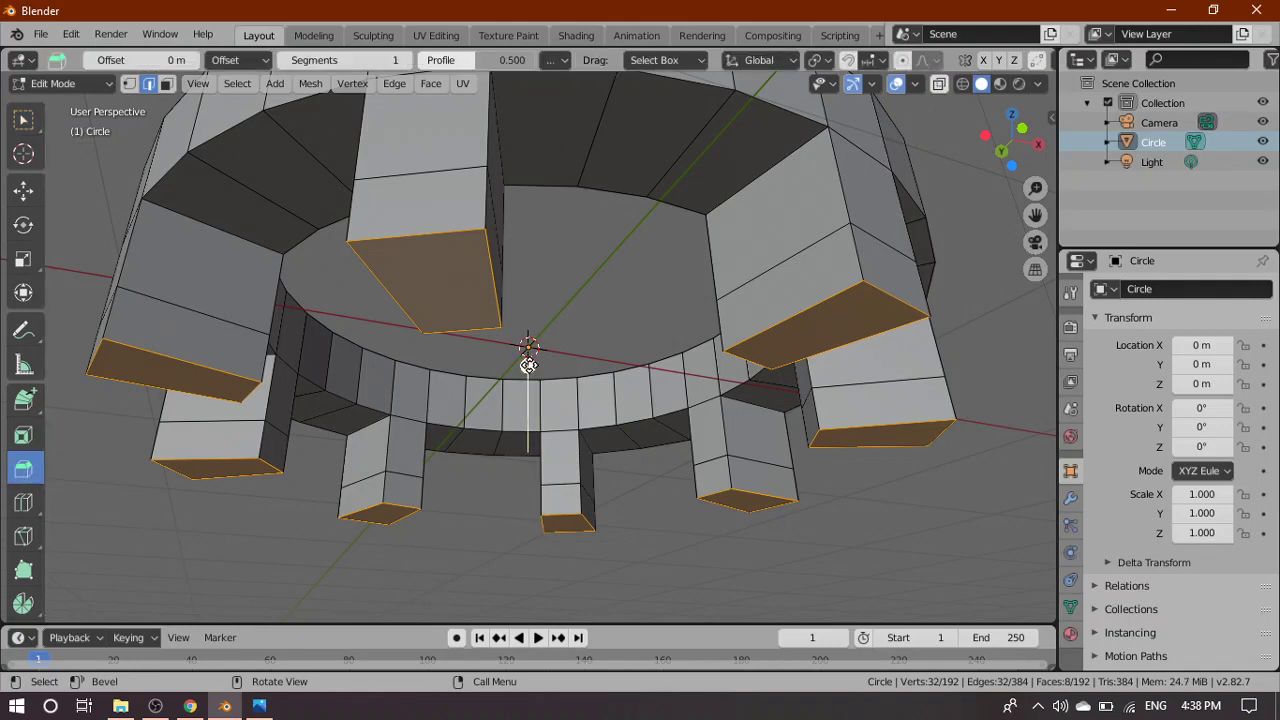
pyautogui.moveTo(528, 365); pyautogui.dragTo(553, 351)
pyautogui.click(76, 613)
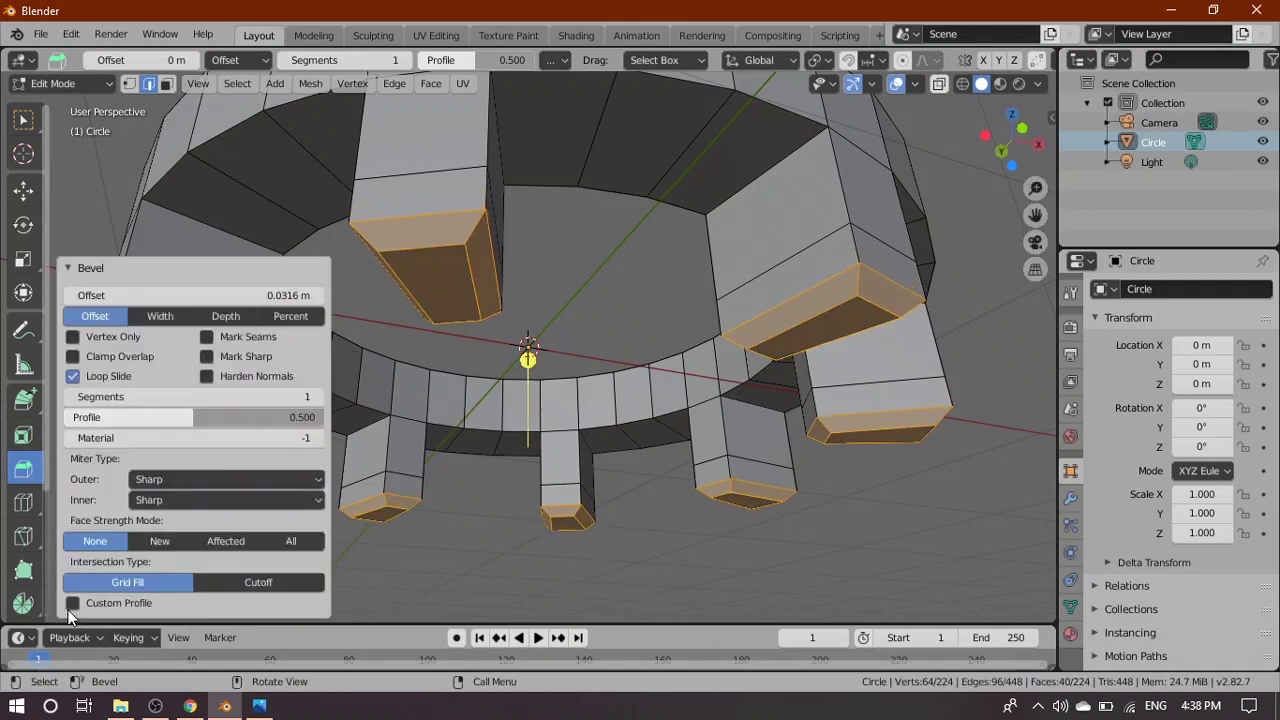
# Set the leg bevel to 8 segments, then return to the selection tool and collapse the bevel settings
pyautogui.click(174, 393)
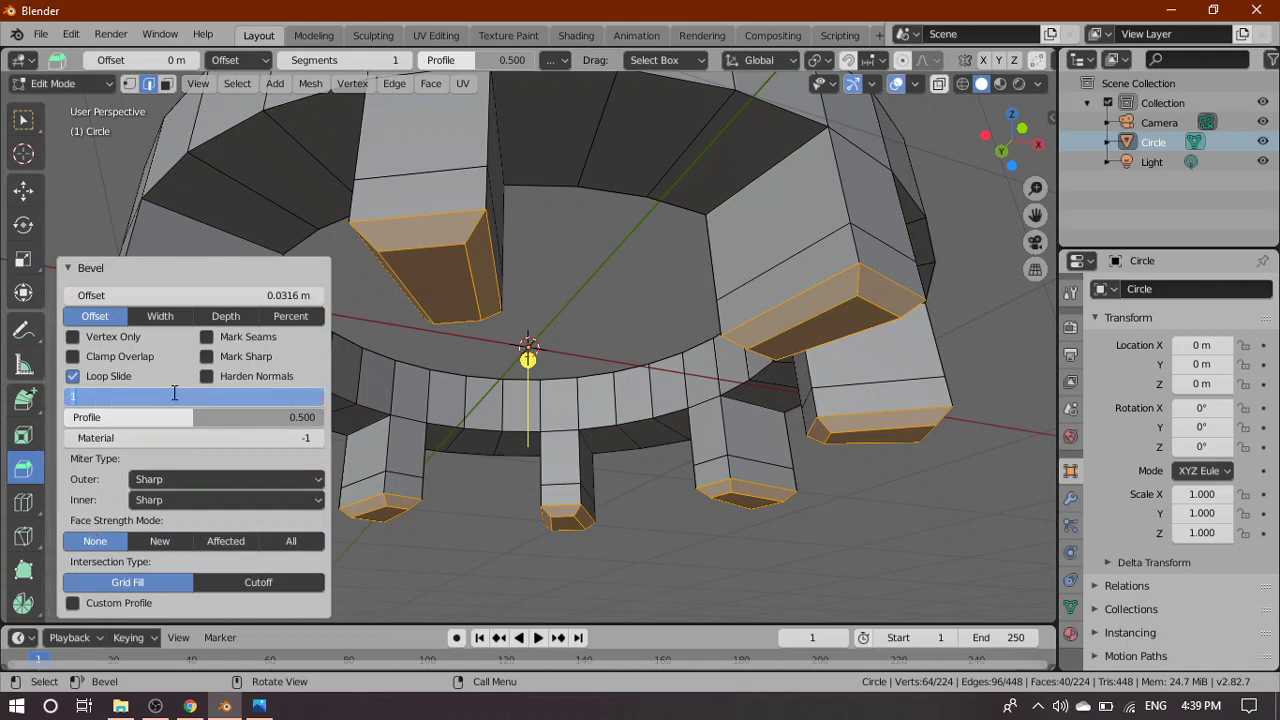
pyautogui.write('8')
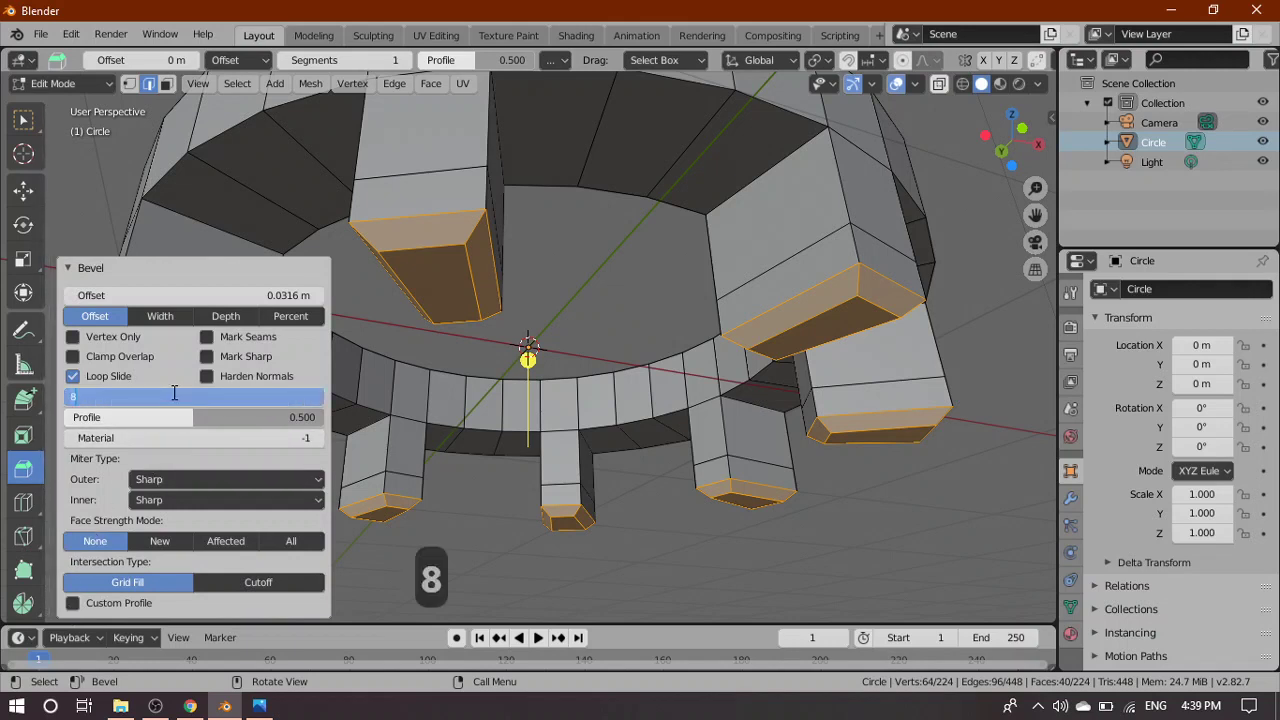
pyautogui.click(208, 459)
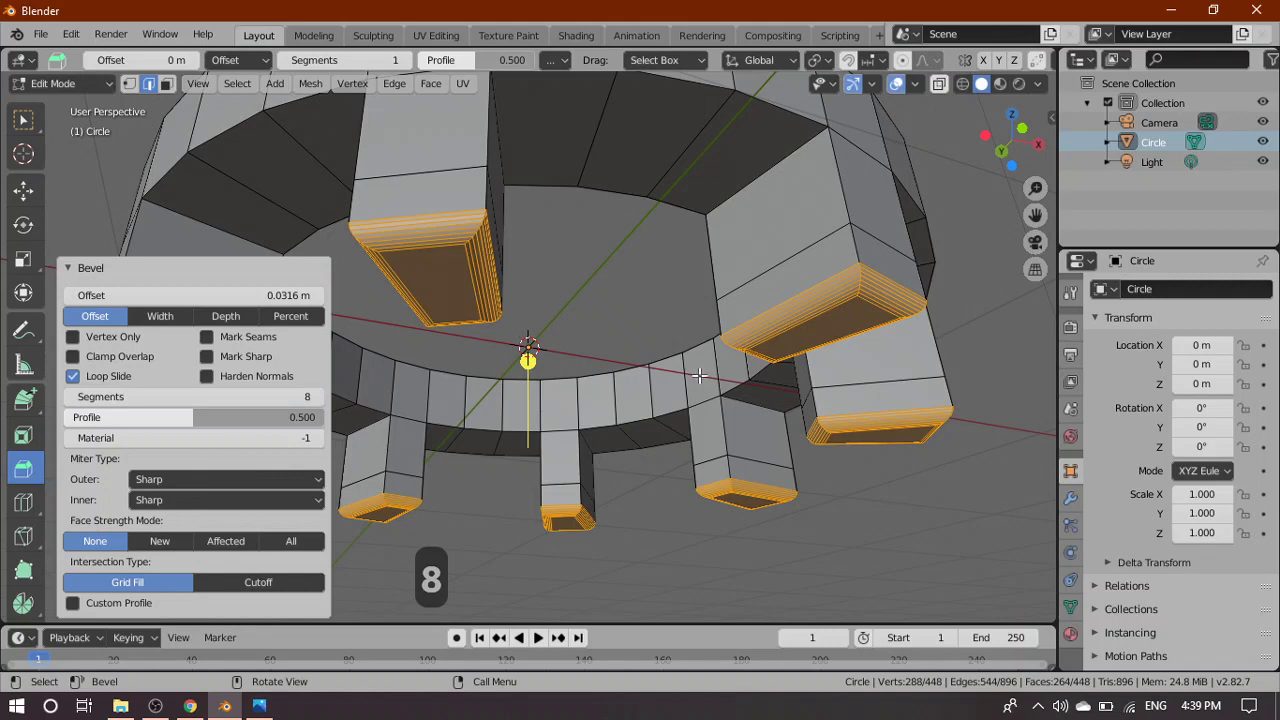
pyautogui.scroll(-3, 618, 380)
pyautogui.scroll(3, 611, 347)
pyautogui.click(23, 119)
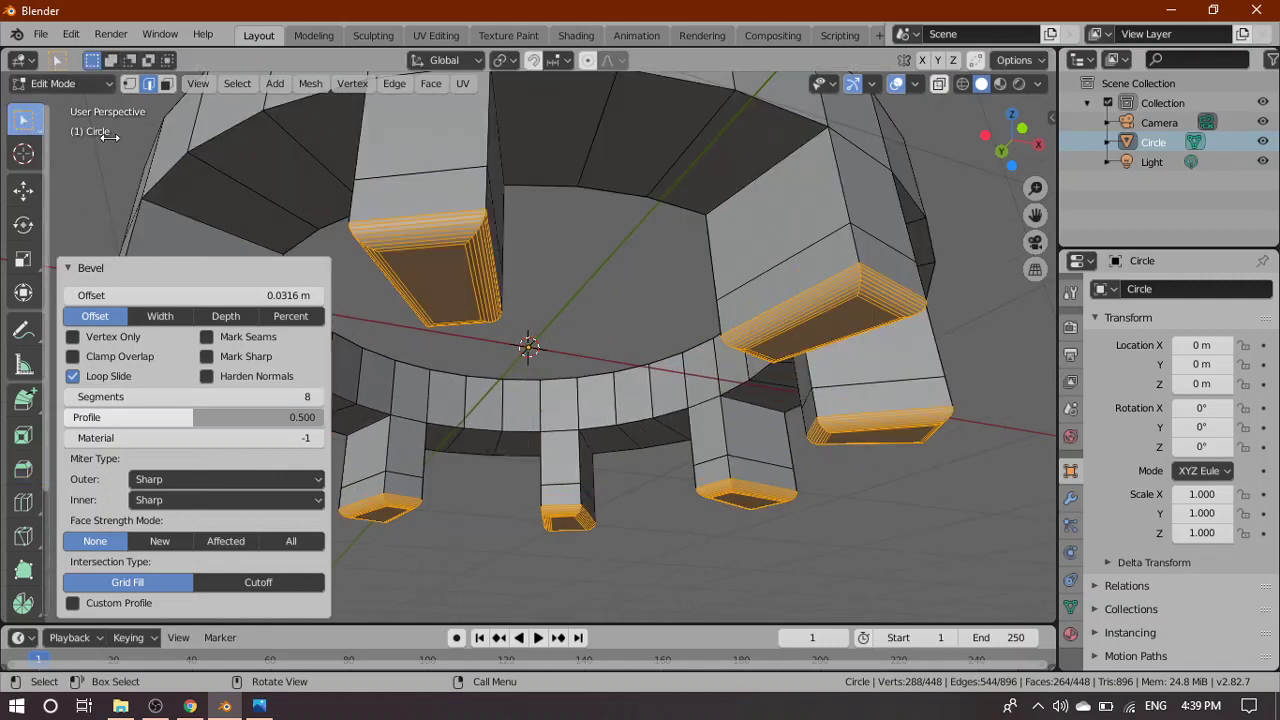
pyautogui.click(59, 266)
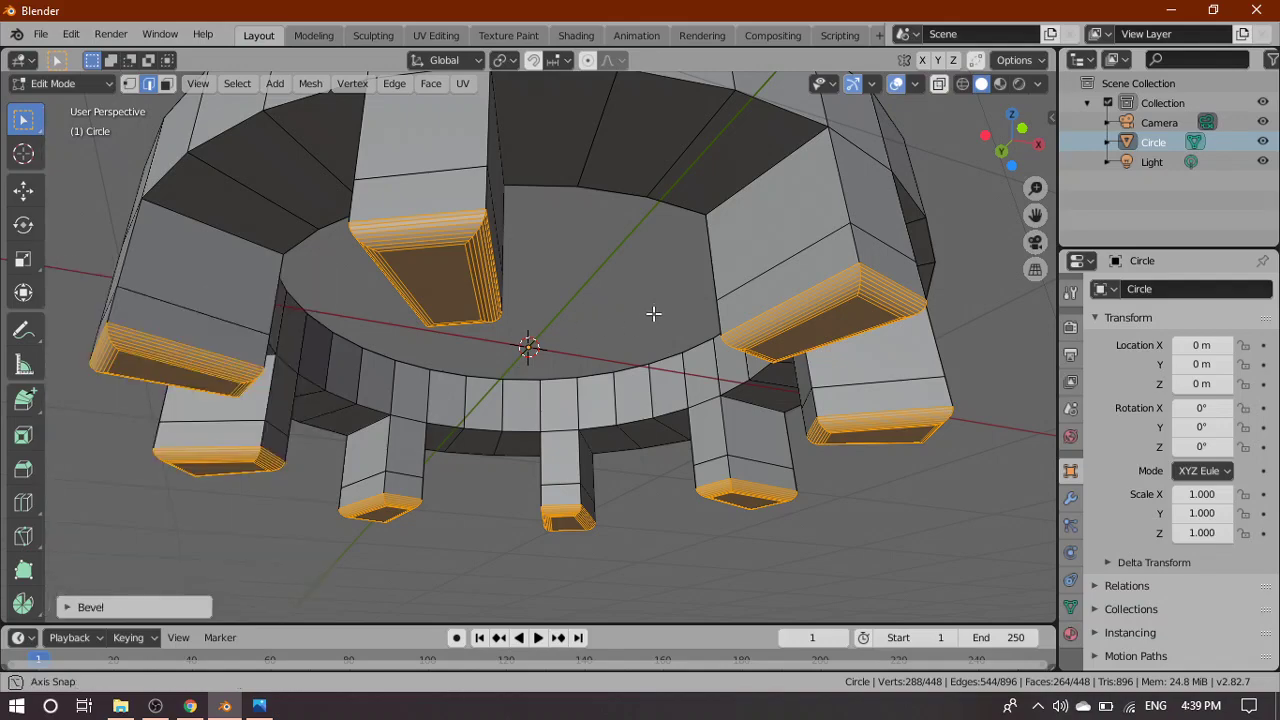
# Select all edges at the level of the ring's underside where the legs begin, using wireframe in front view, and restore solid shading
pyautogui.moveTo(650, 318); pyautogui.dragTo(745, 367, button='middle')
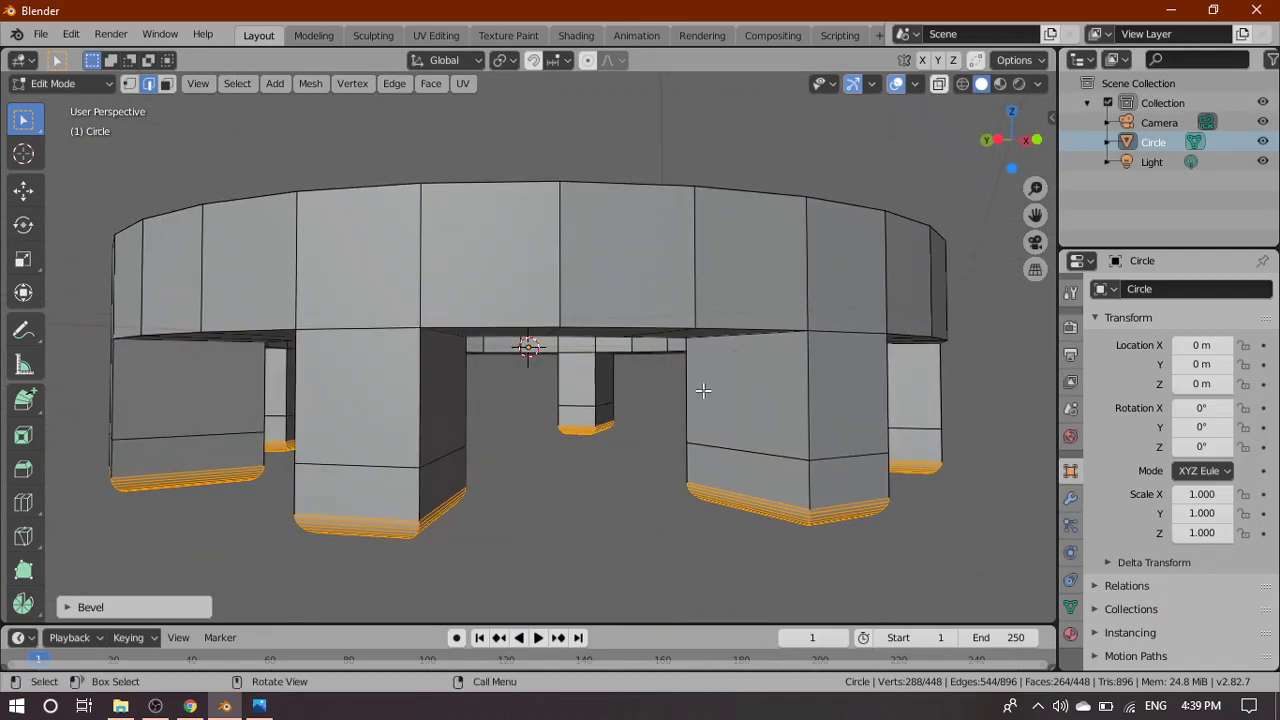
pyautogui.press('`')
pyautogui.click(635, 392)
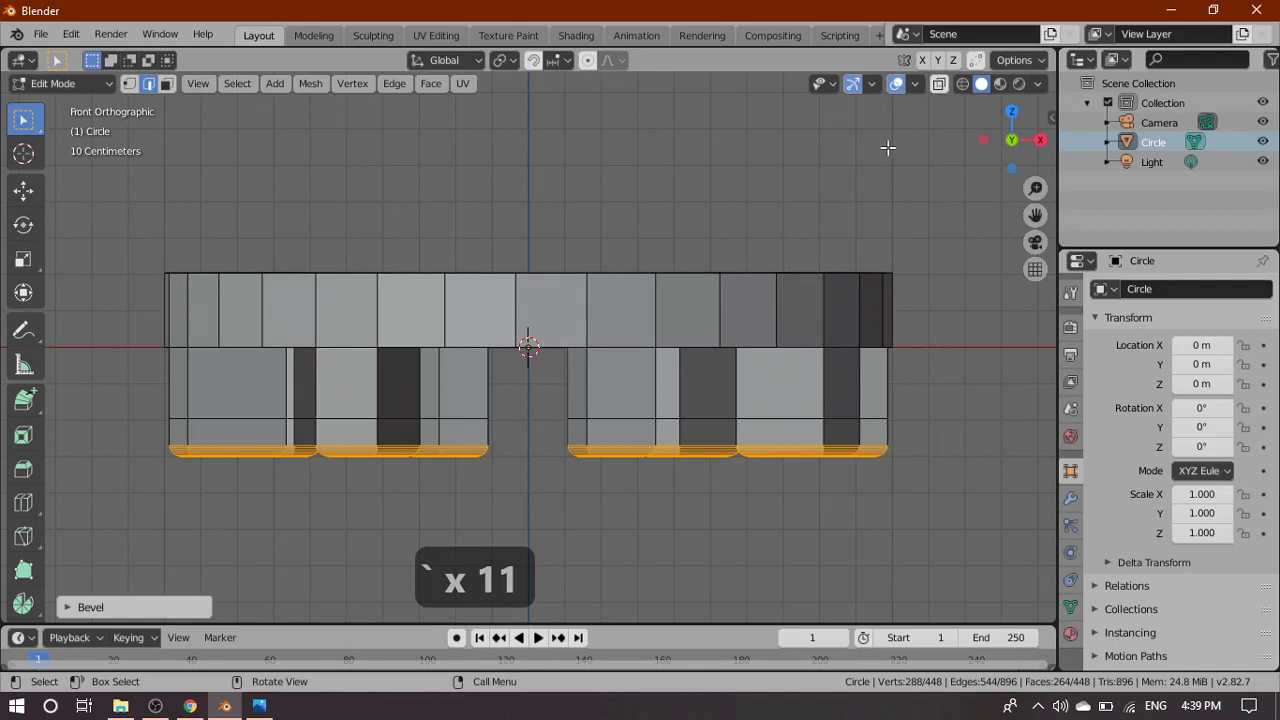
pyautogui.click(962, 84)
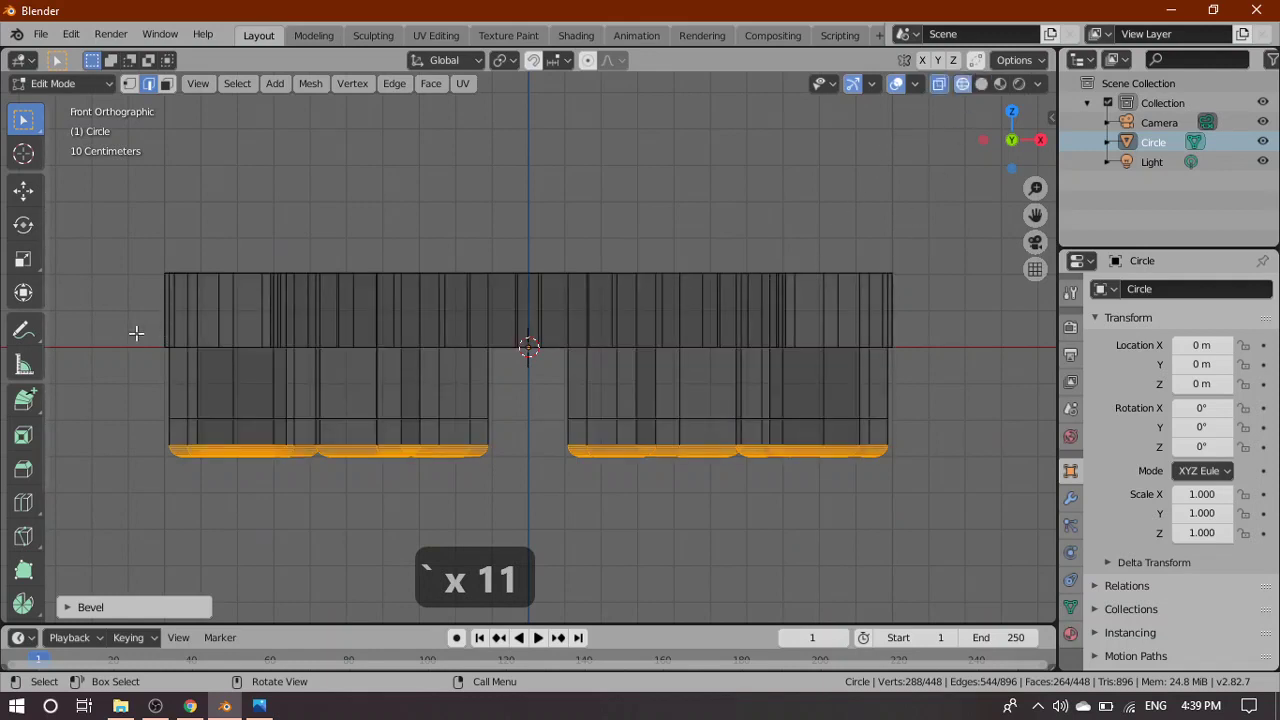
pyautogui.press('1')
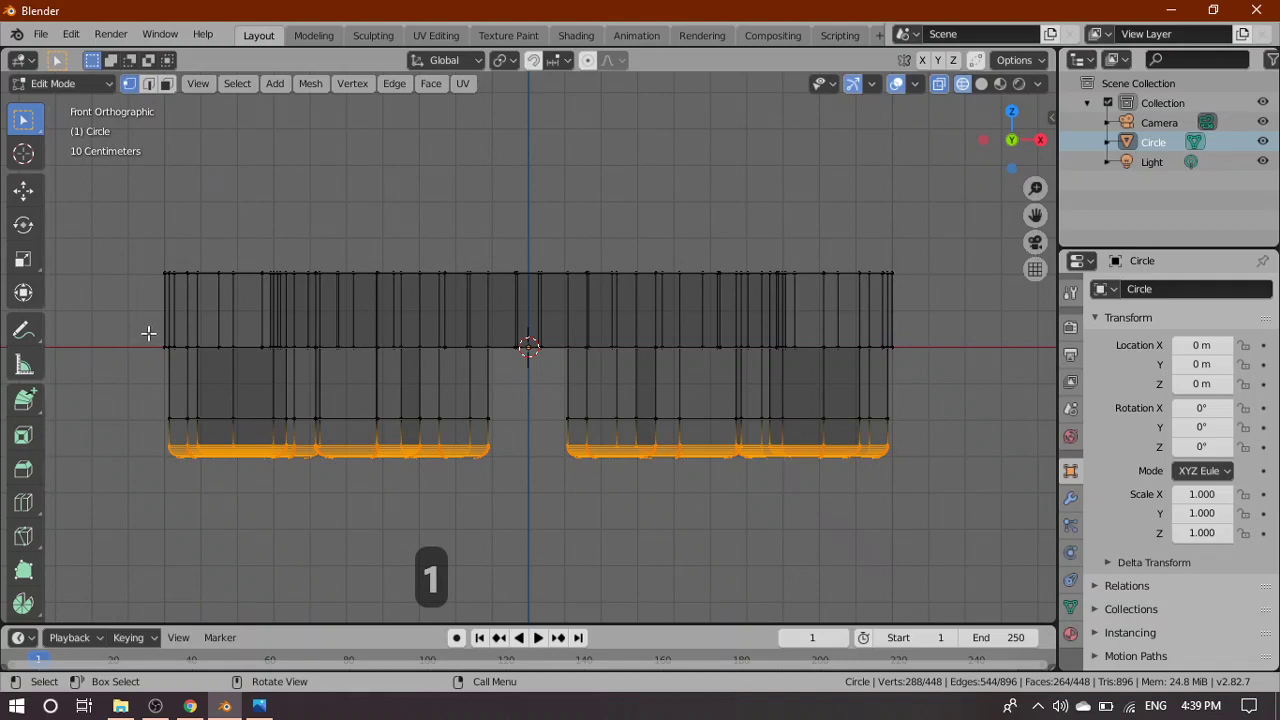
pyautogui.moveTo(148, 333); pyautogui.dragTo(921, 359)
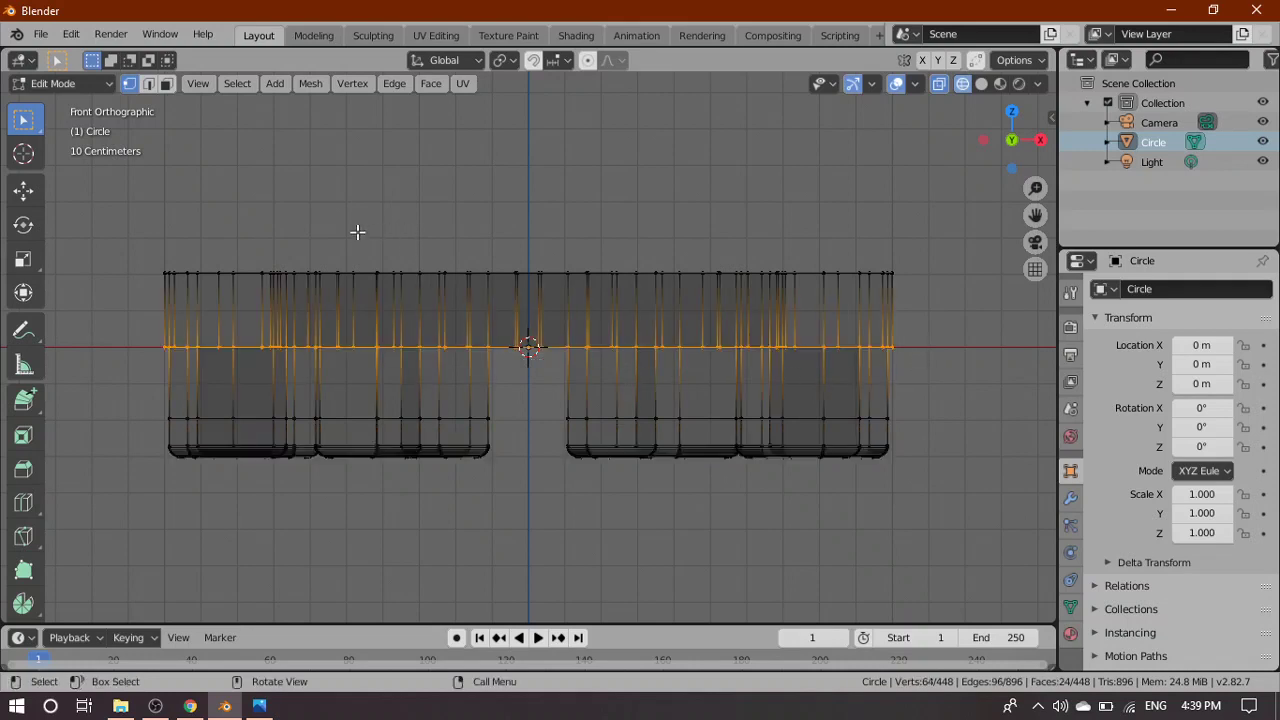
pyautogui.press('2')
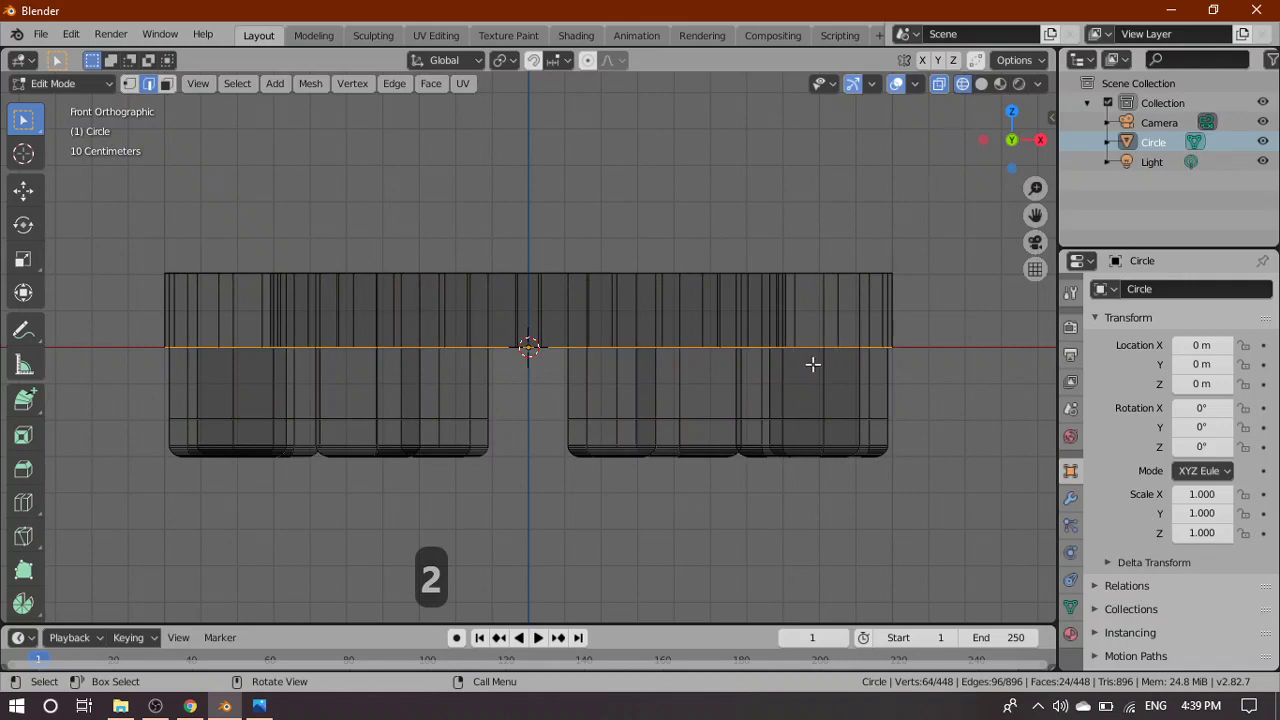
pyautogui.click(983, 84)
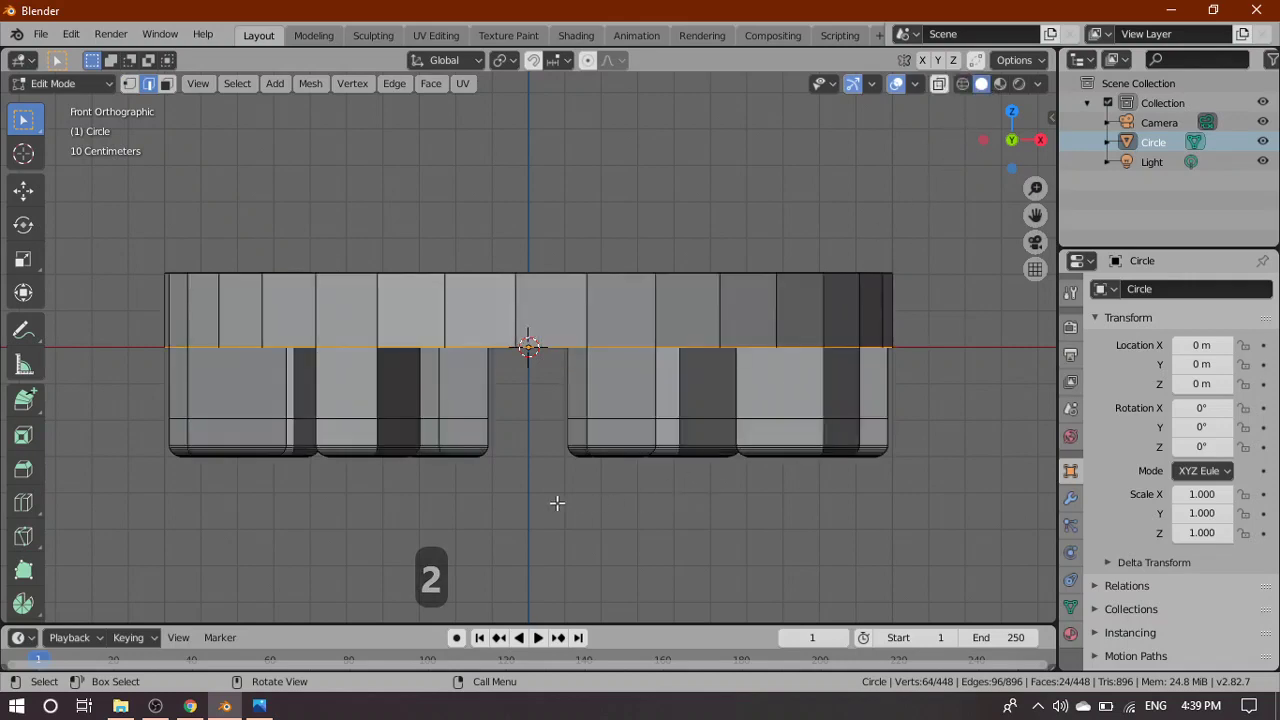
pyautogui.moveTo(557, 504); pyautogui.dragTo(527, 446, button='middle')
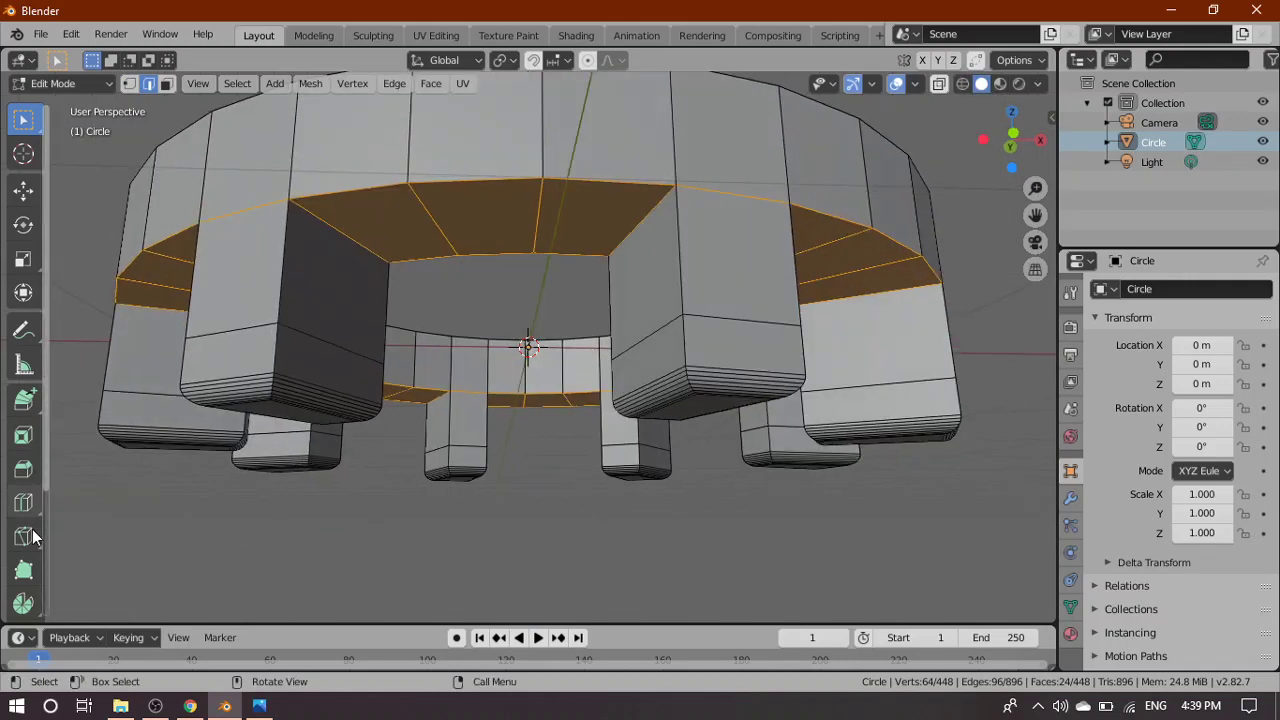
# Bevel the selected edges on the ring's underside with an offset of about 0.014 m and expand the bevel settings
pyautogui.click(25, 472)
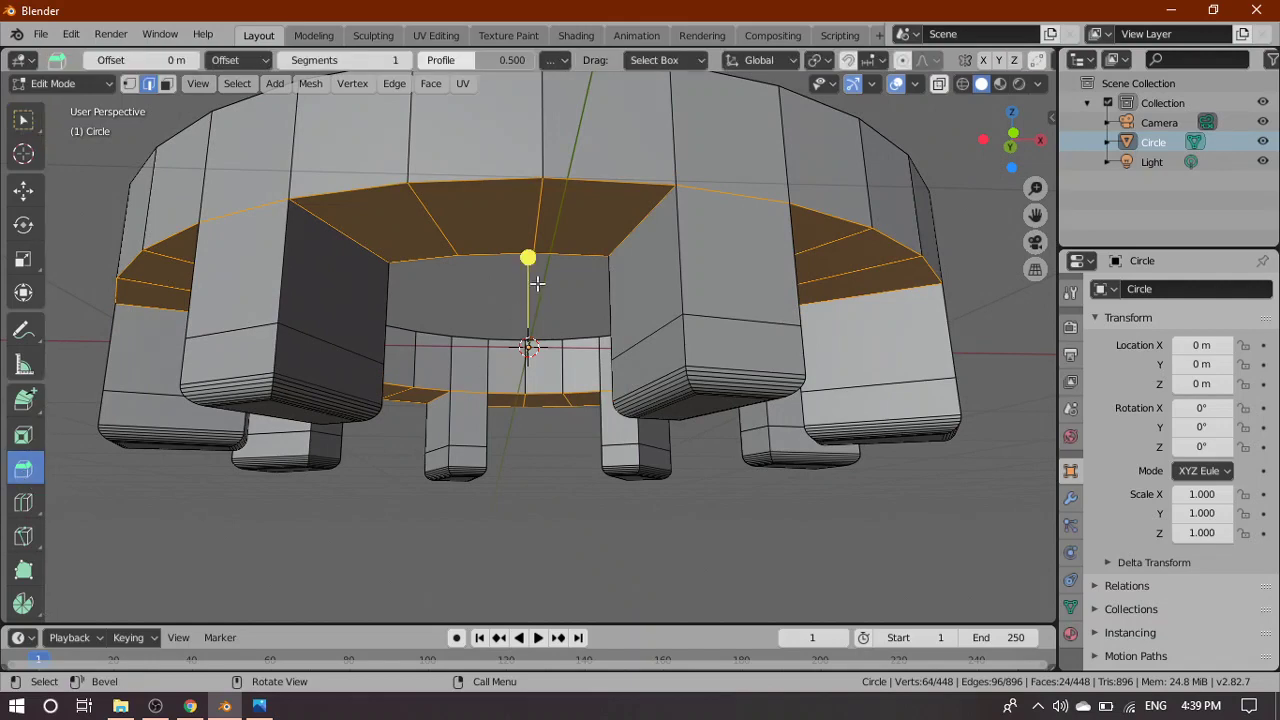
pyautogui.moveTo(528, 258); pyautogui.dragTo(543, 255)
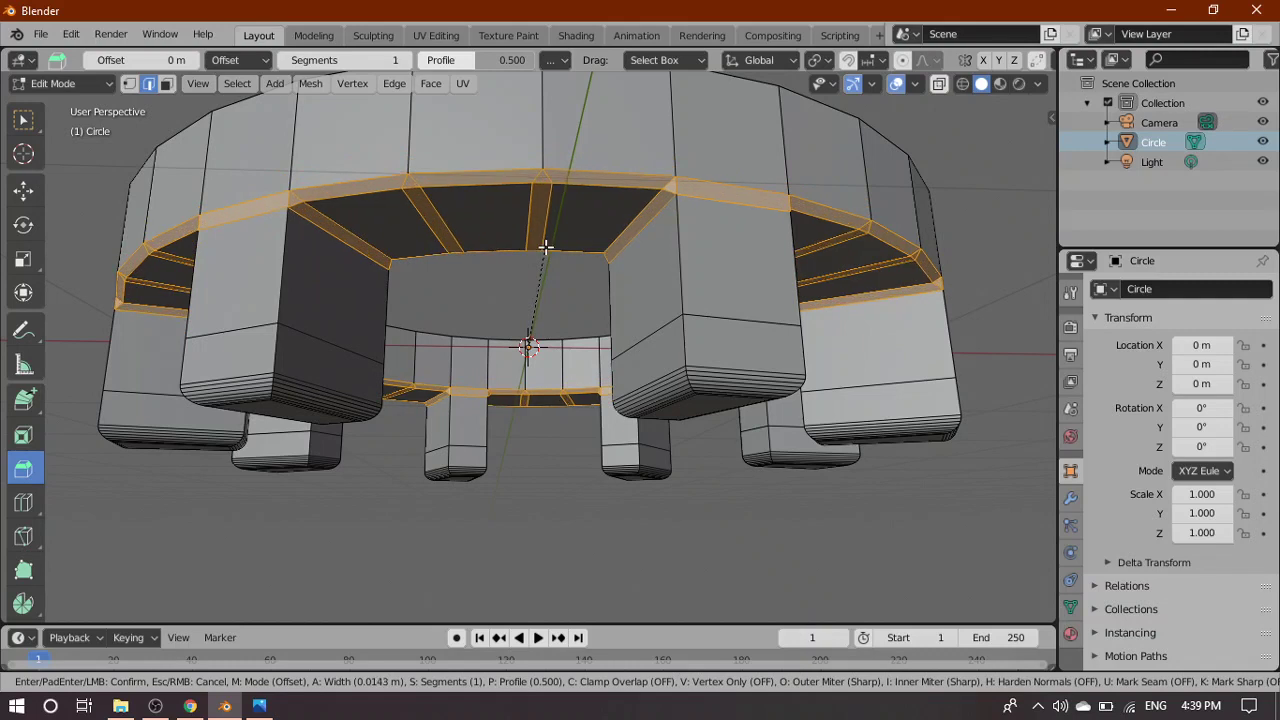
pyautogui.click(545, 246)
pyautogui.click(65, 605)
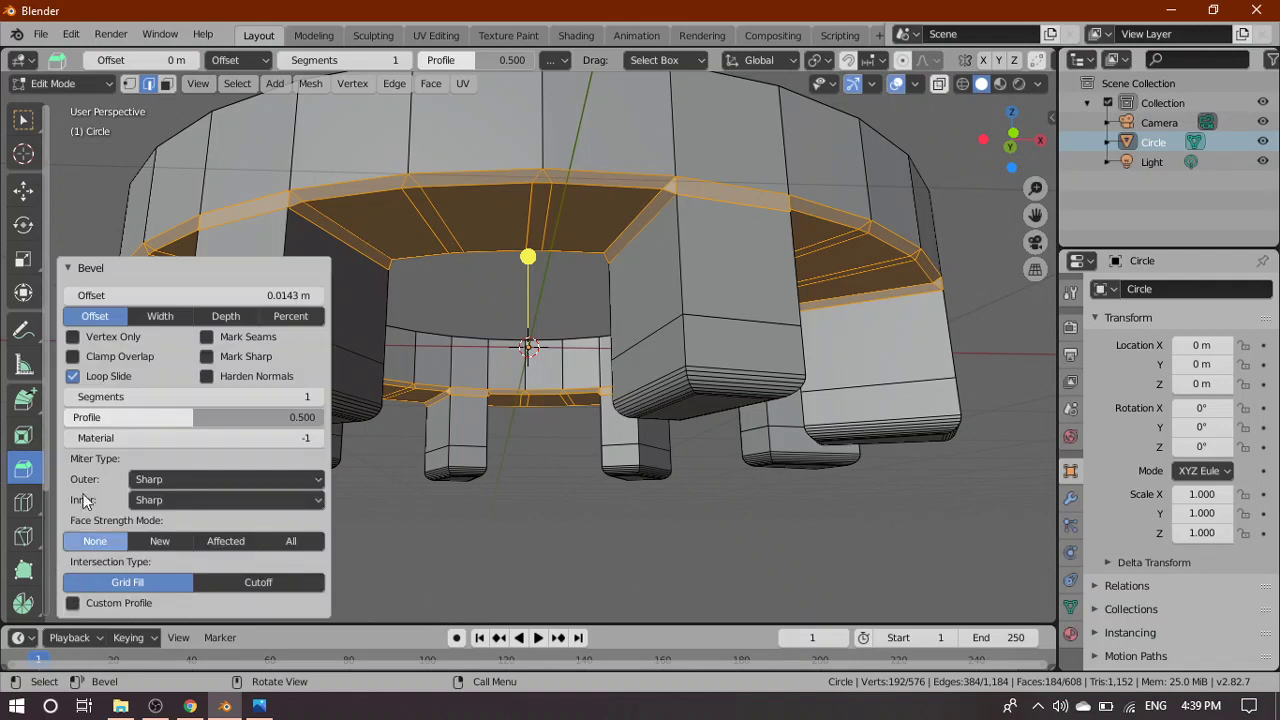
# Set the underside bevel to 8 segments, then return to the selection tool and deselect everything
pyautogui.click(146, 398)
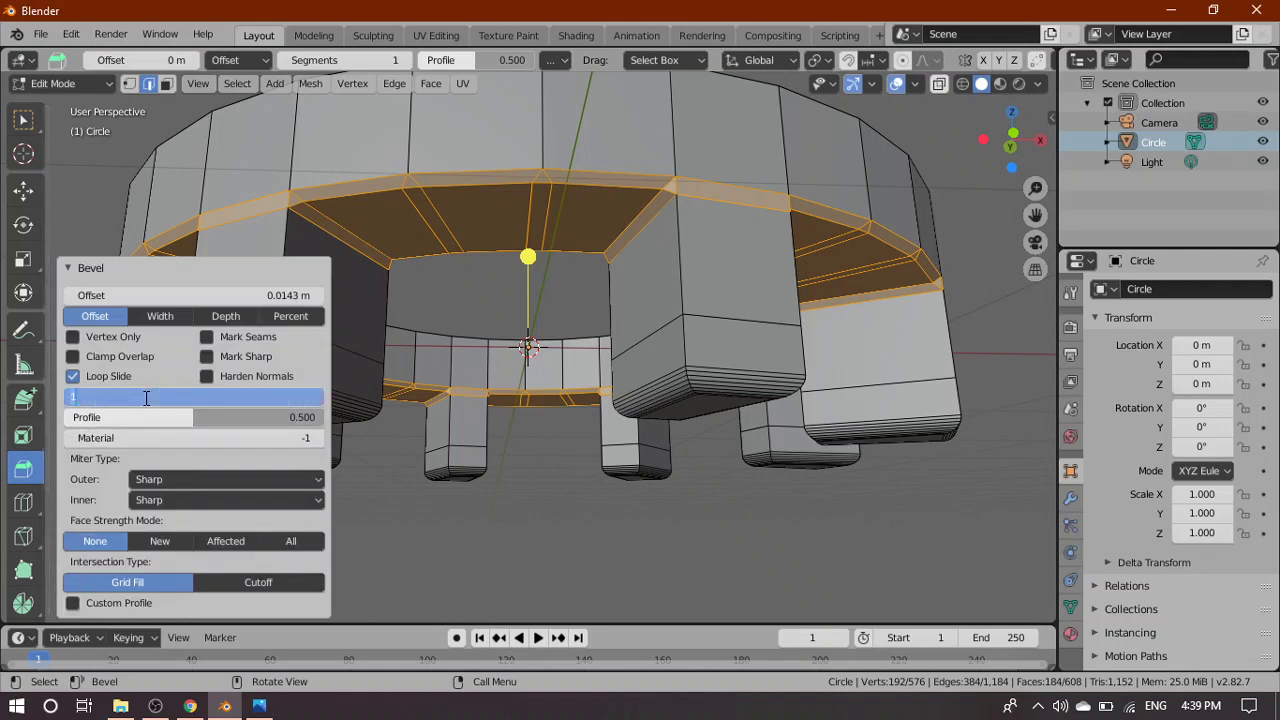
pyautogui.write('8')
pyautogui.click(142, 462)
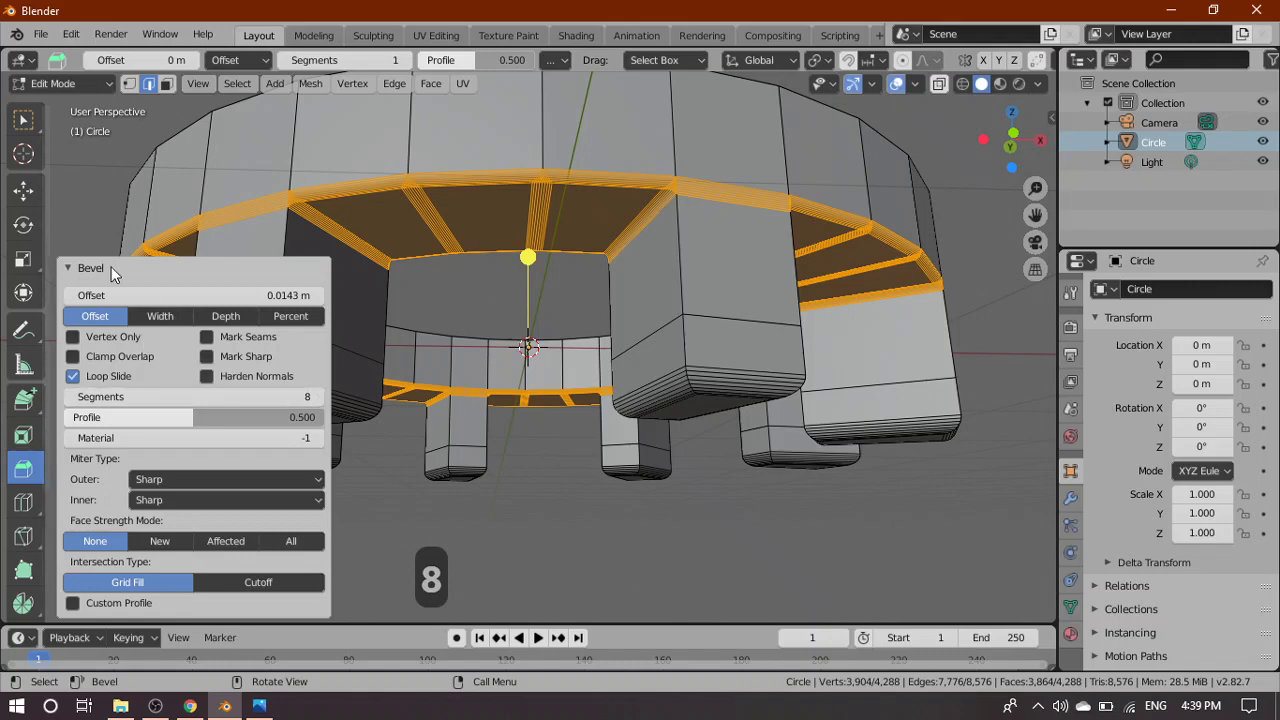
pyautogui.click(70, 268)
pyautogui.click(23, 119)
pyautogui.click(646, 548)
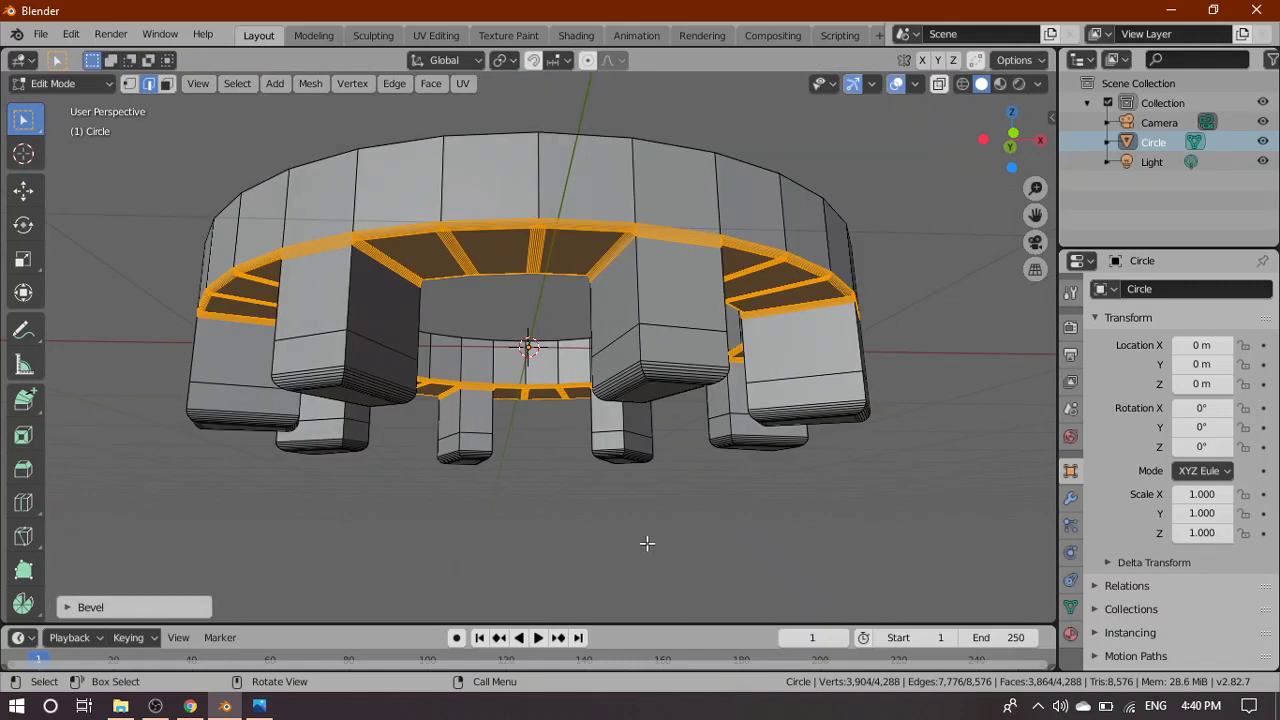
# Switch to front view and select the entire ring-and-legs mesh in face selection mode
pyautogui.moveTo(646, 543); pyautogui.dragTo(580, 534, button='middle')
pyautogui.press('`')
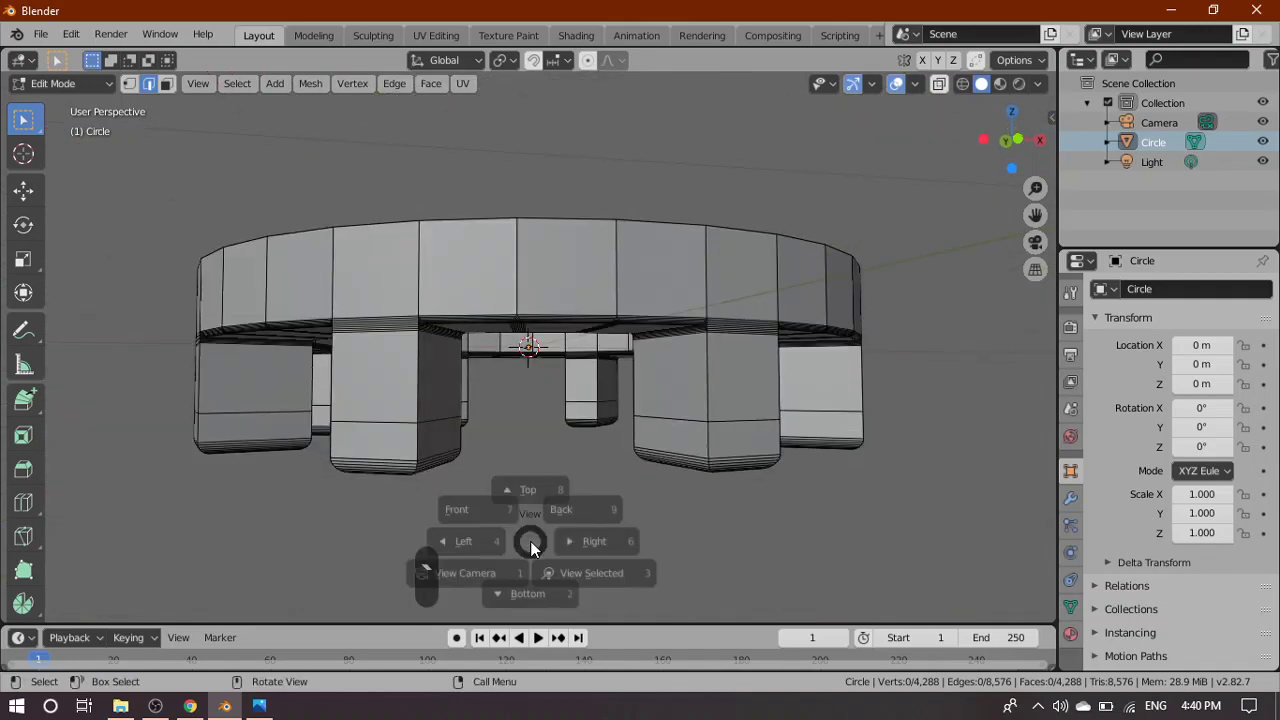
pyautogui.scroll(-2, 598, 440)
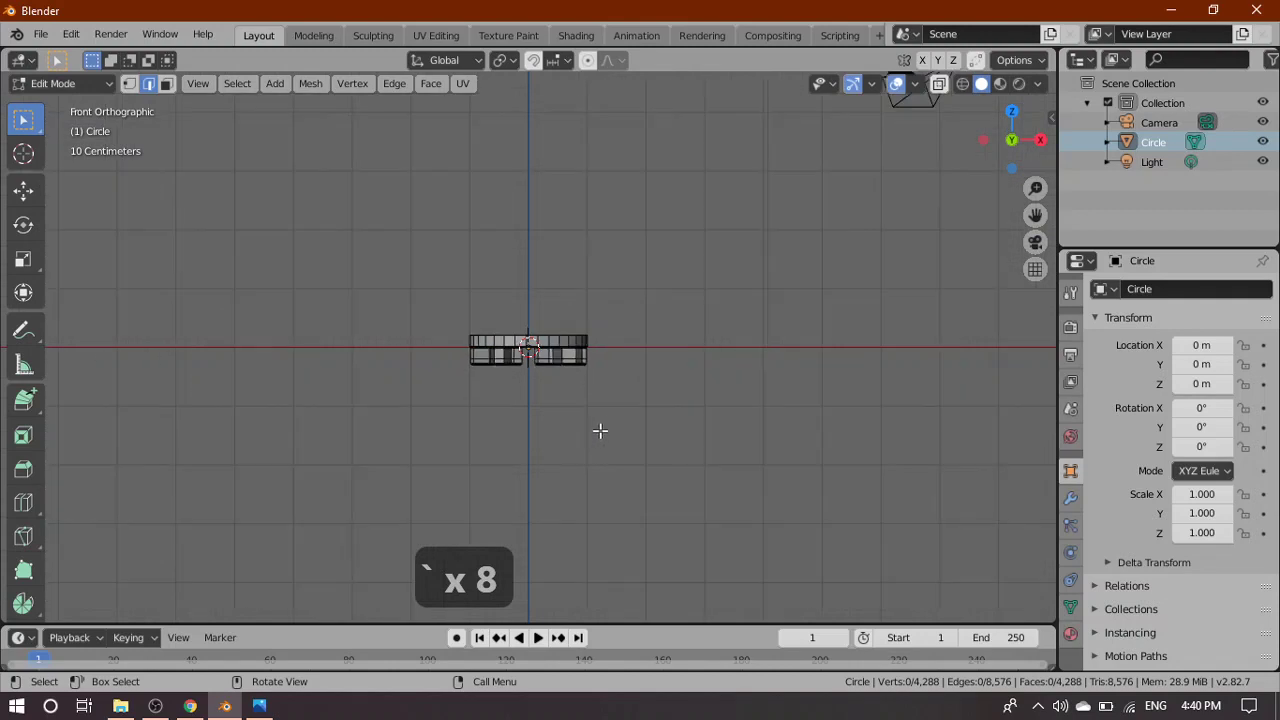
pyautogui.scroll(2, 600, 415)
pyautogui.keyDown('shift'); pyautogui.moveTo(590, 328); pyautogui.dragTo(597, 438, button='middle'); pyautogui.keyUp('shift')
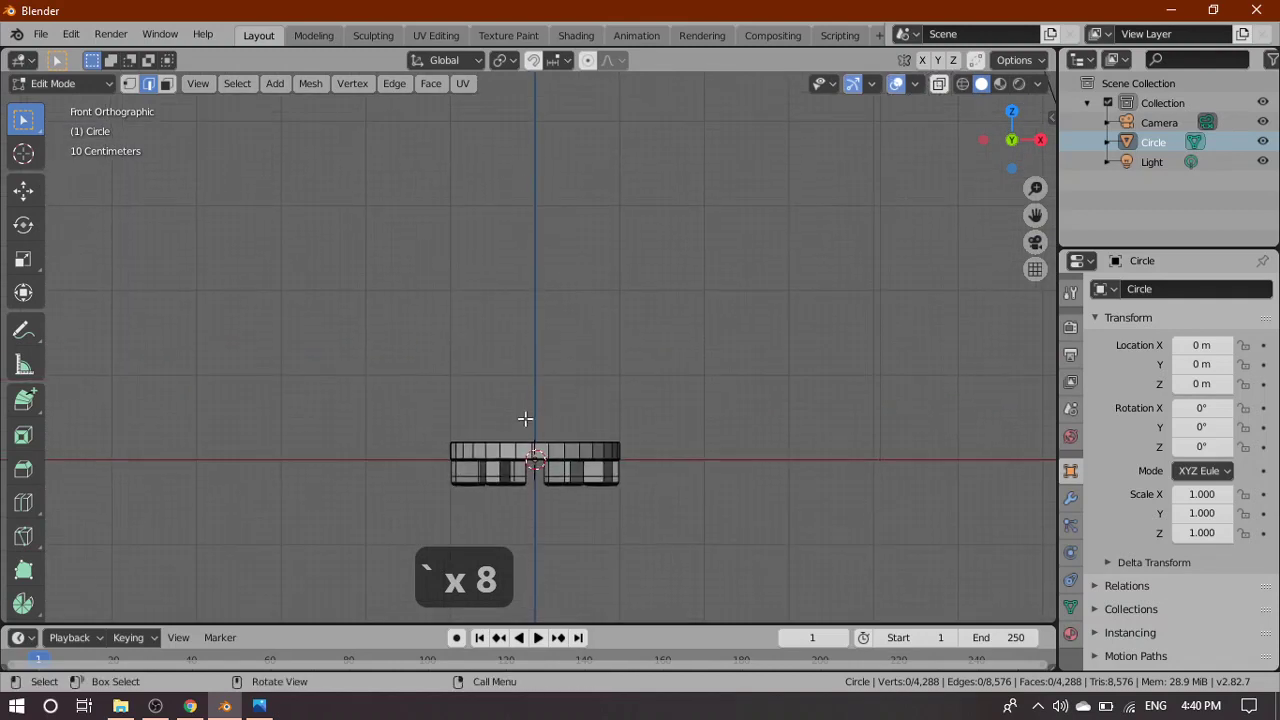
pyautogui.press('a')
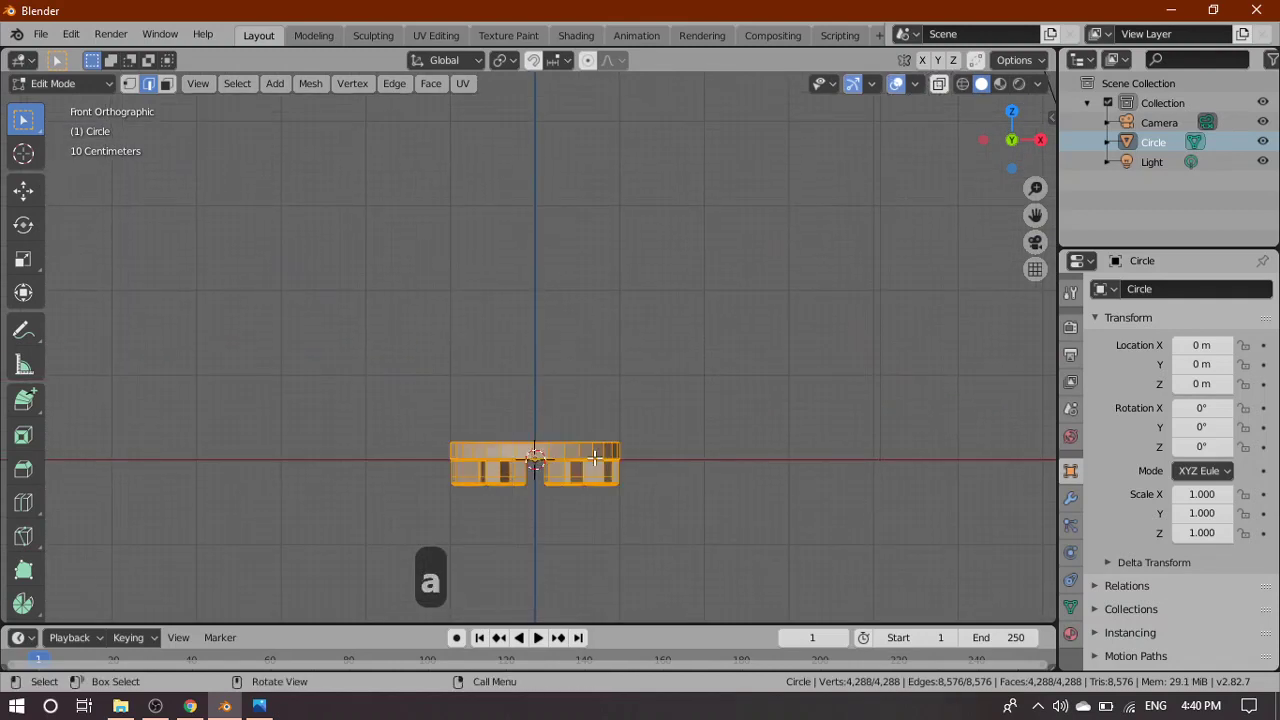
pyautogui.press('3')
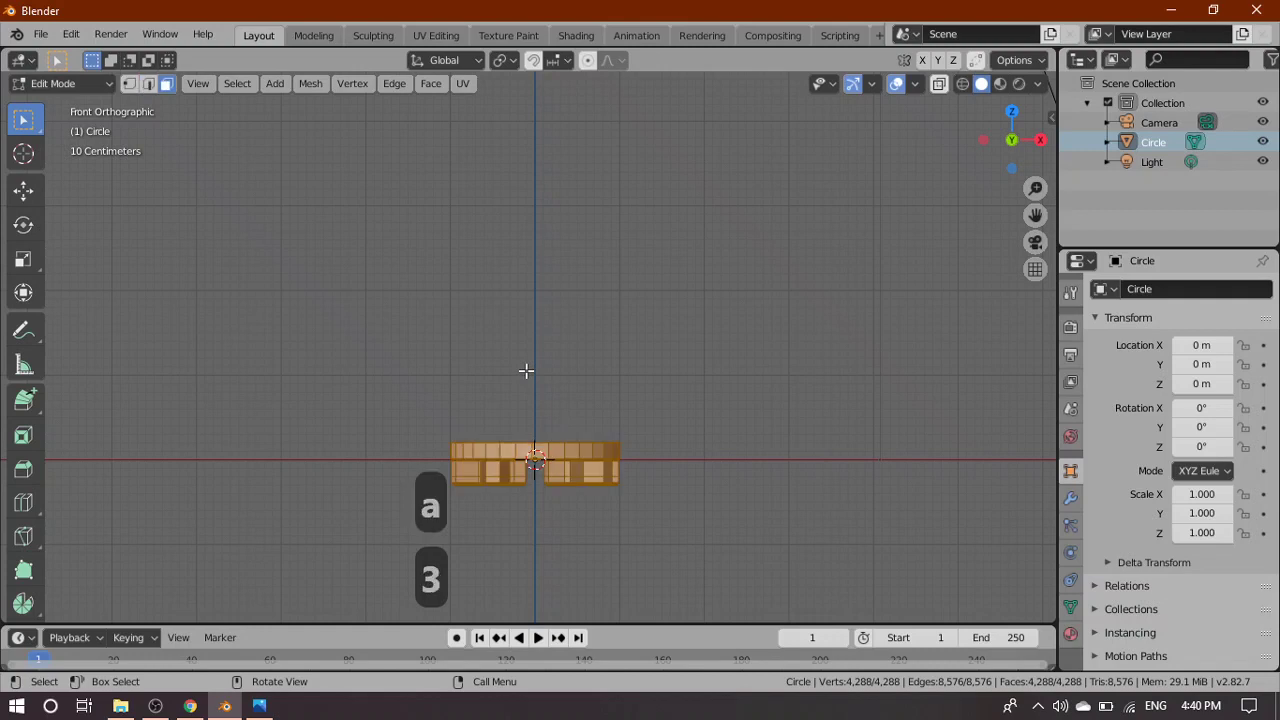
pyautogui.press('a')
pyautogui.press('a')
pyautogui.press('a')
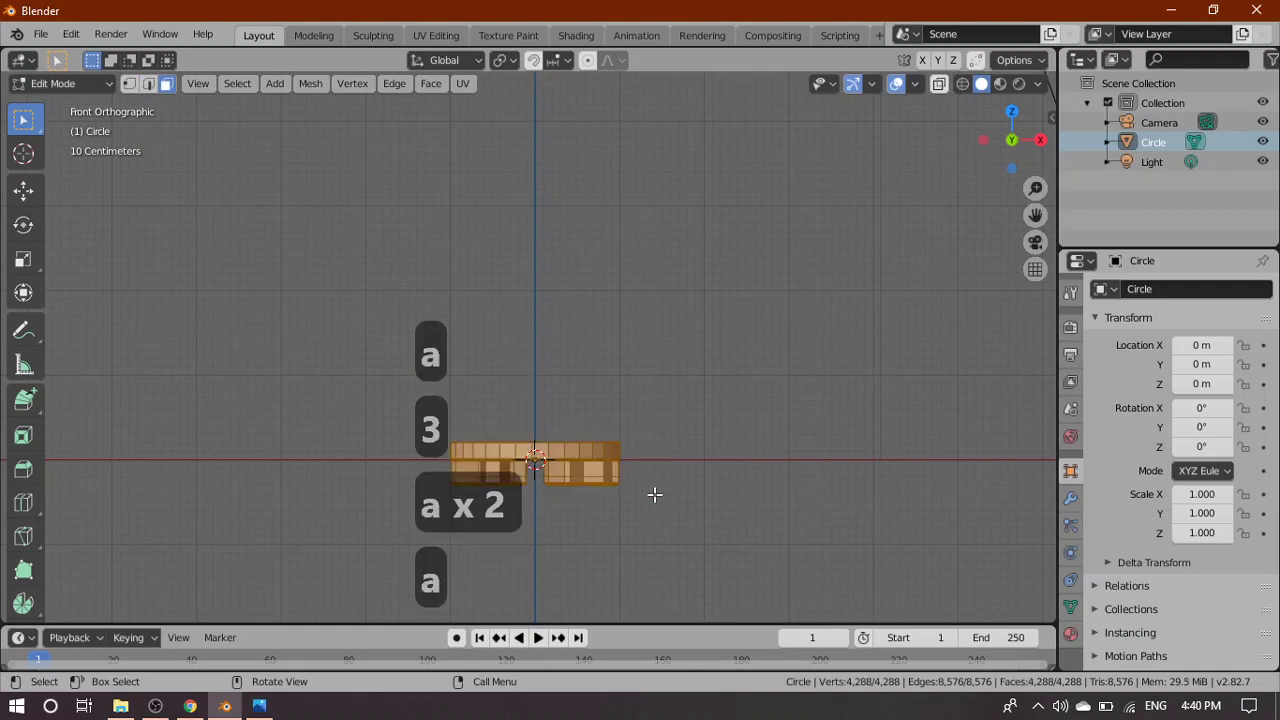
# Return to front view and duplicate the whole ring with its legs in place
pyautogui.moveTo(574, 526); pyautogui.dragTo(669, 511, button='middle')
pyautogui.press('`')
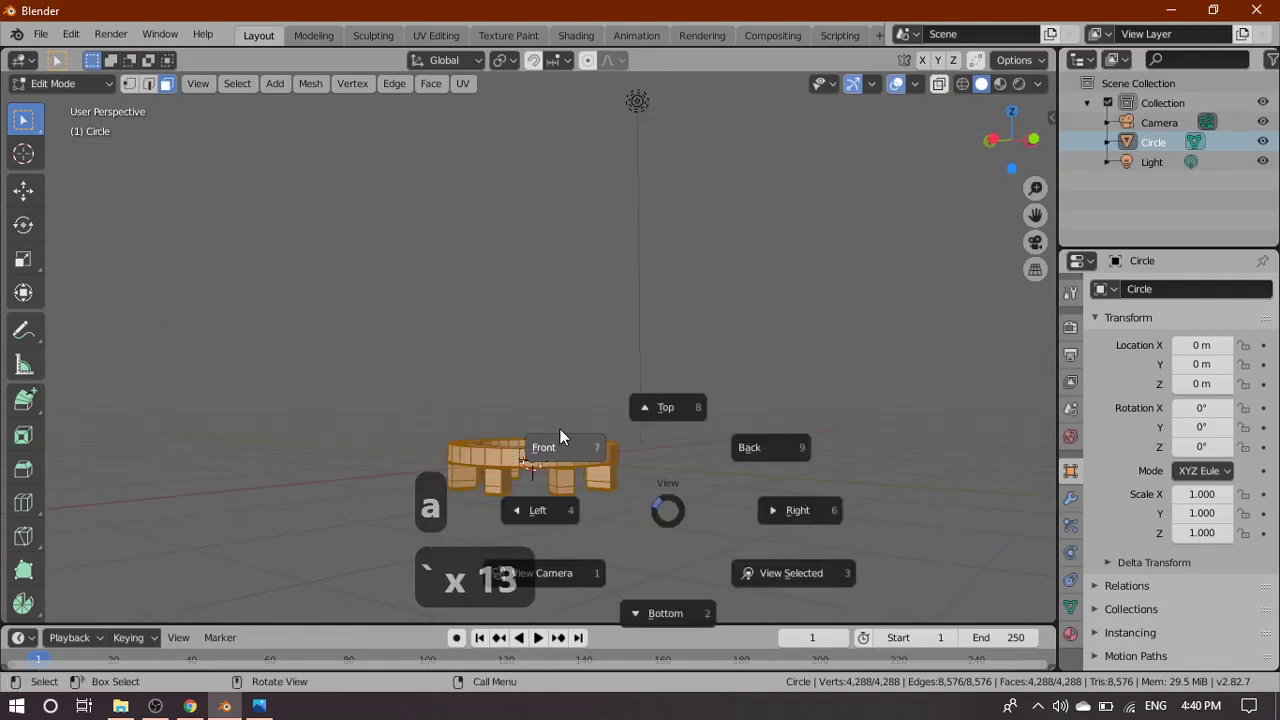
pyautogui.click(559, 434)
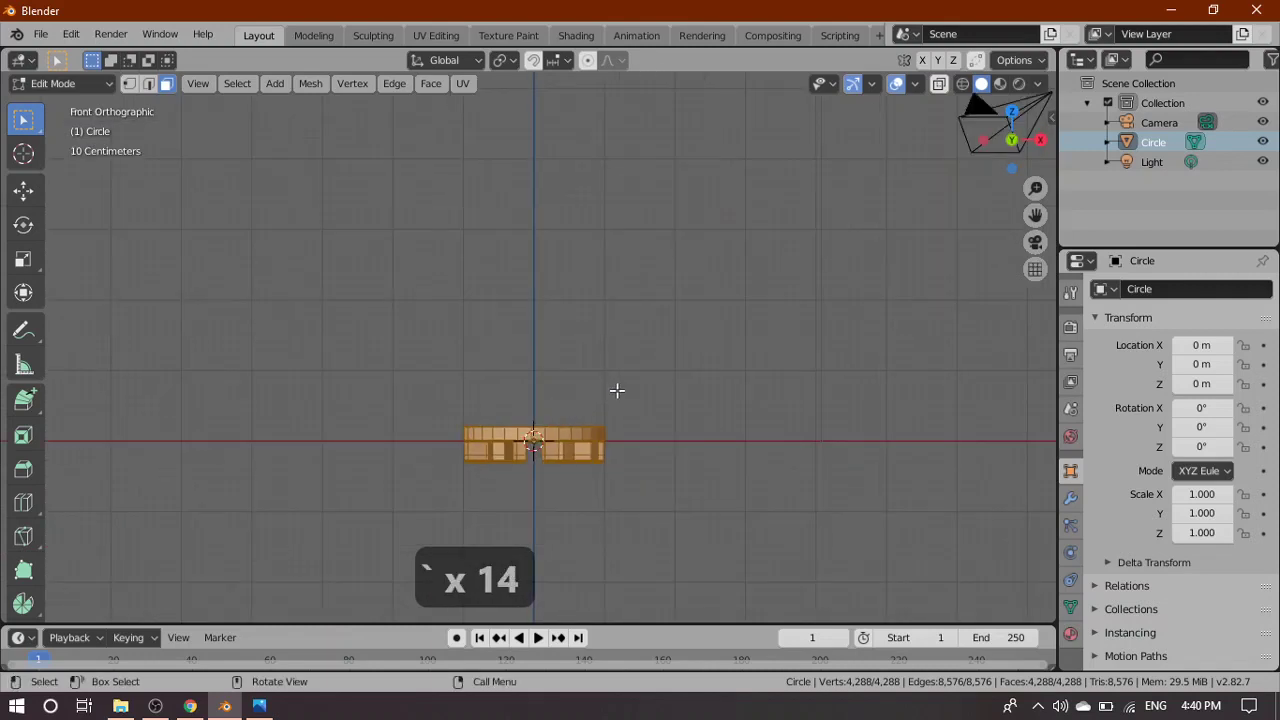
pyautogui.hotkey('shift', 'd')
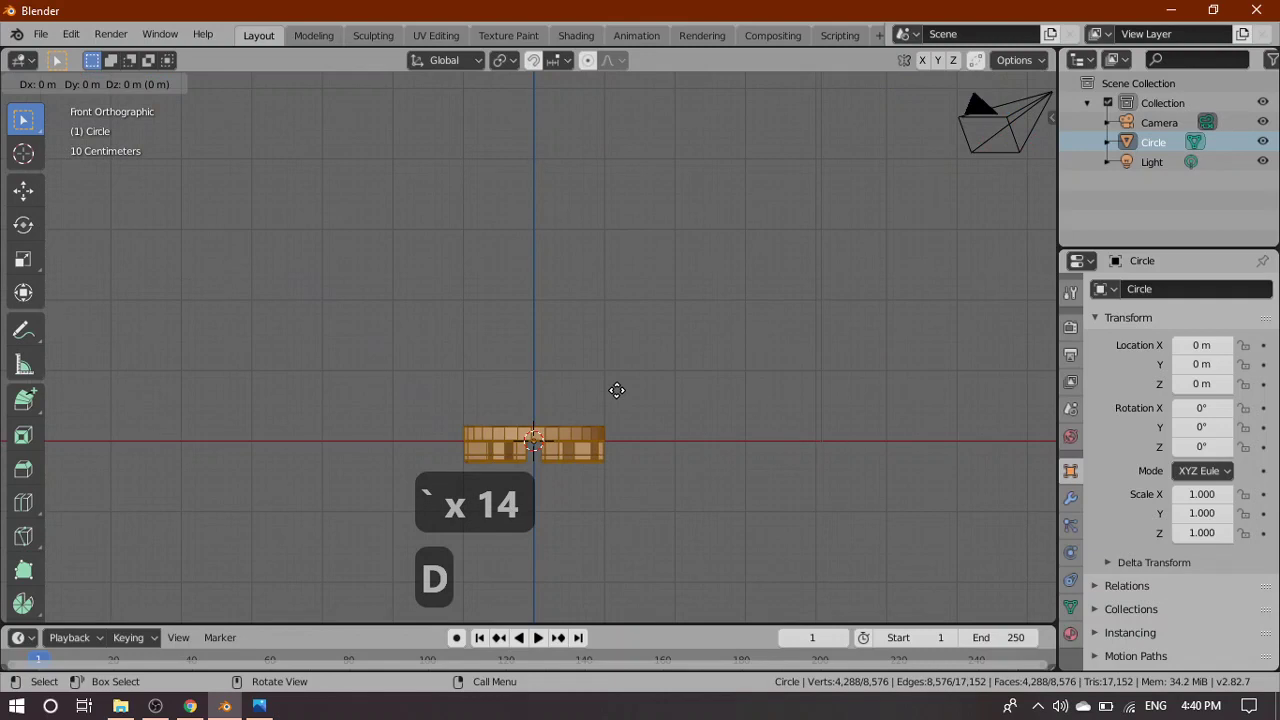
pyautogui.rightClick(617, 390)
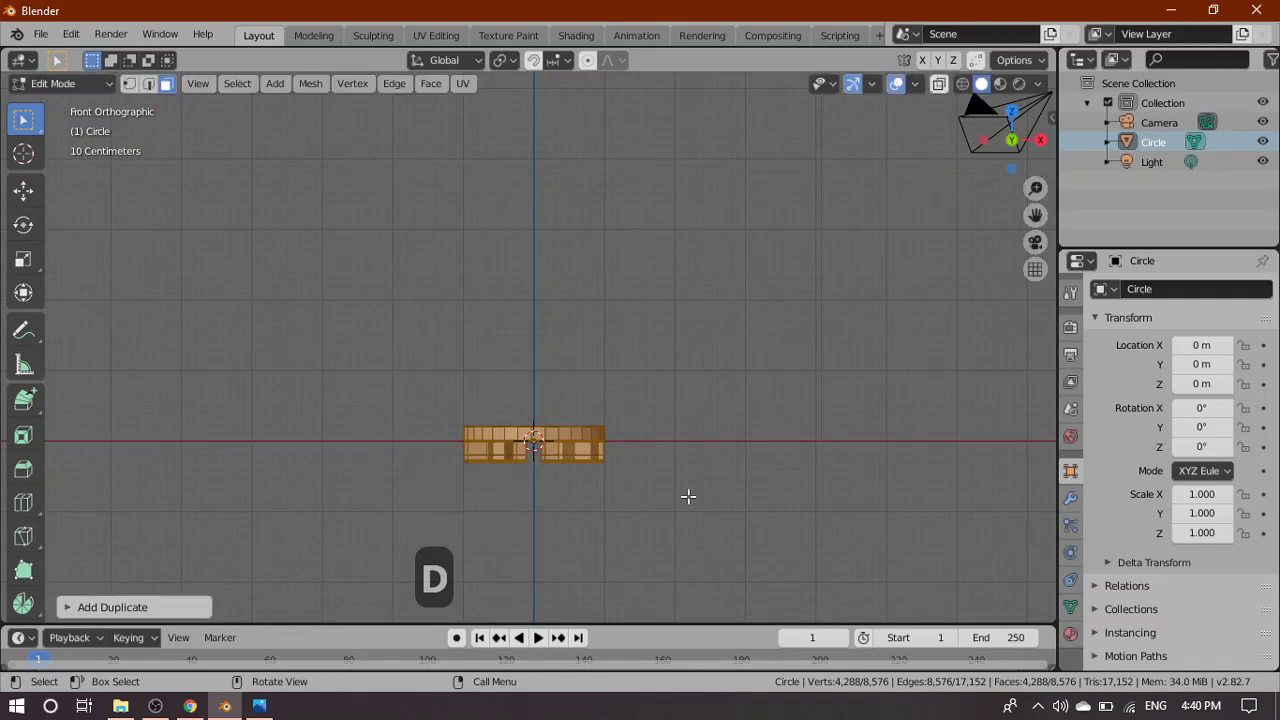
# Try moving the duplicate up along Z by about 3.79 m, then undo the move
pyautogui.keyDown('shift'); pyautogui.moveTo(723, 345); pyautogui.dragTo(706, 457, button='middle'); pyautogui.keyUp('shift')
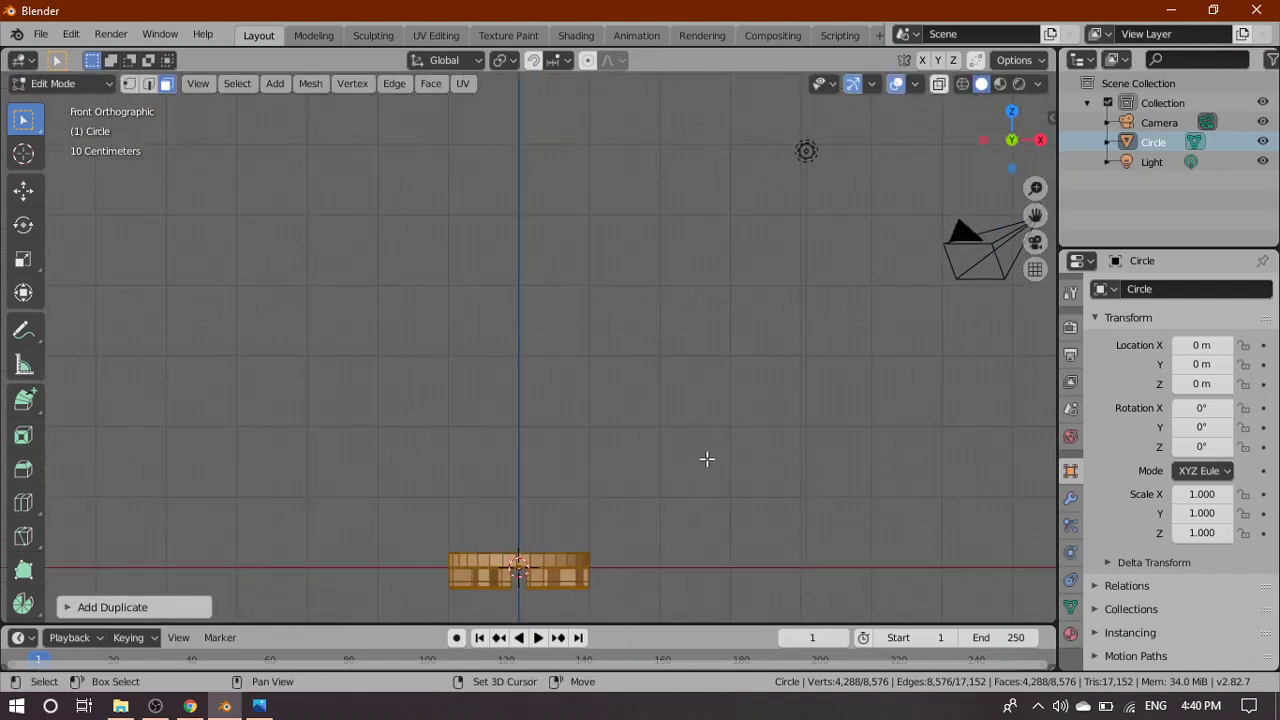
pyautogui.press('g')
pyautogui.press('z')
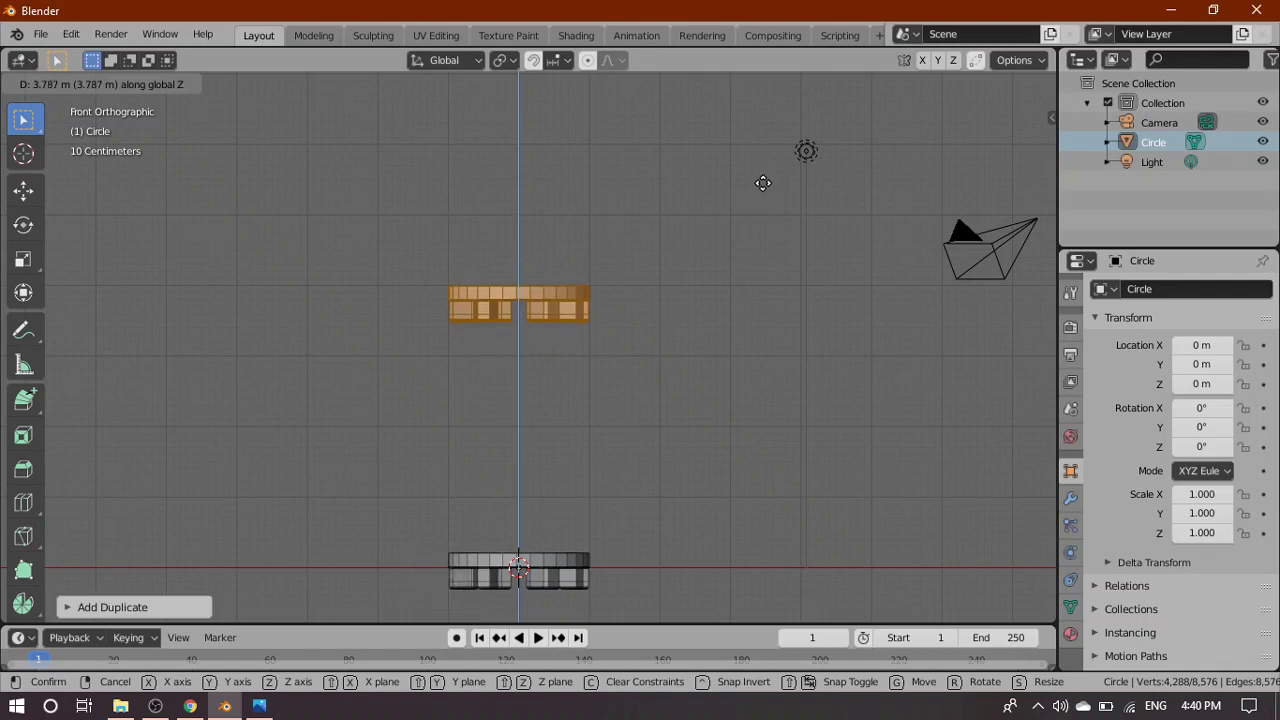
pyautogui.click(764, 183)
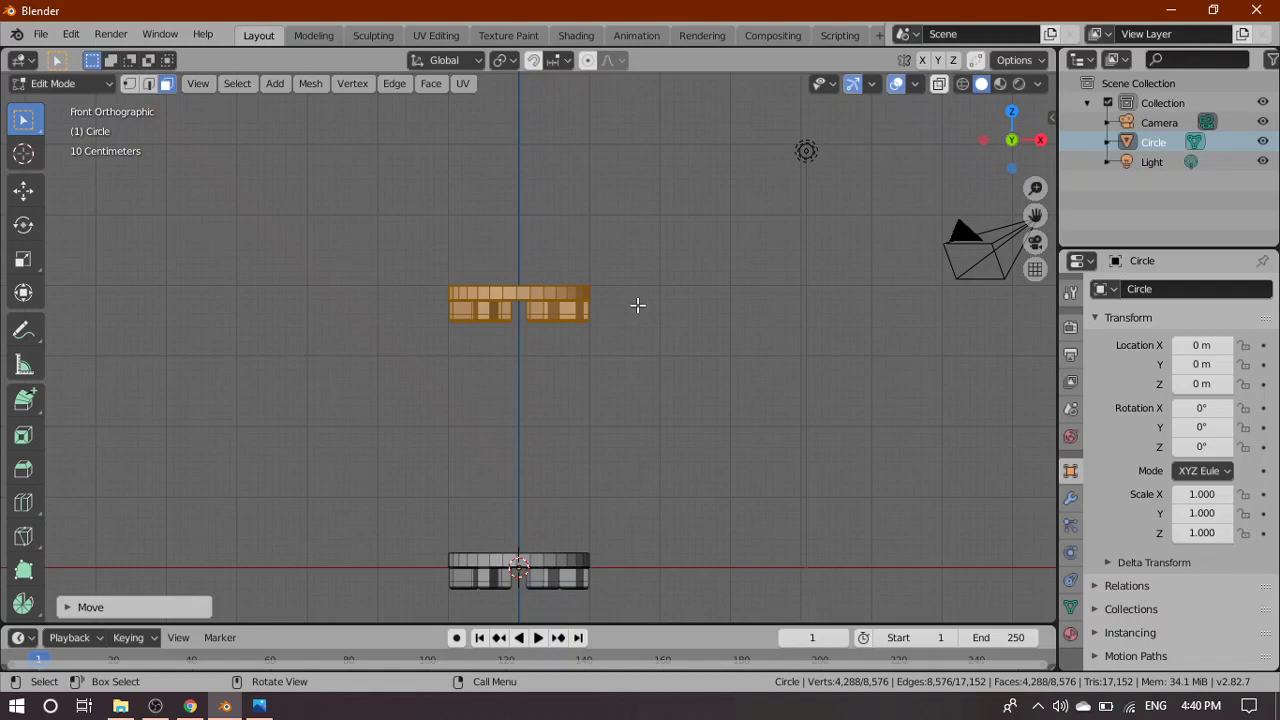
pyautogui.hotkey('ctrl', 'z')
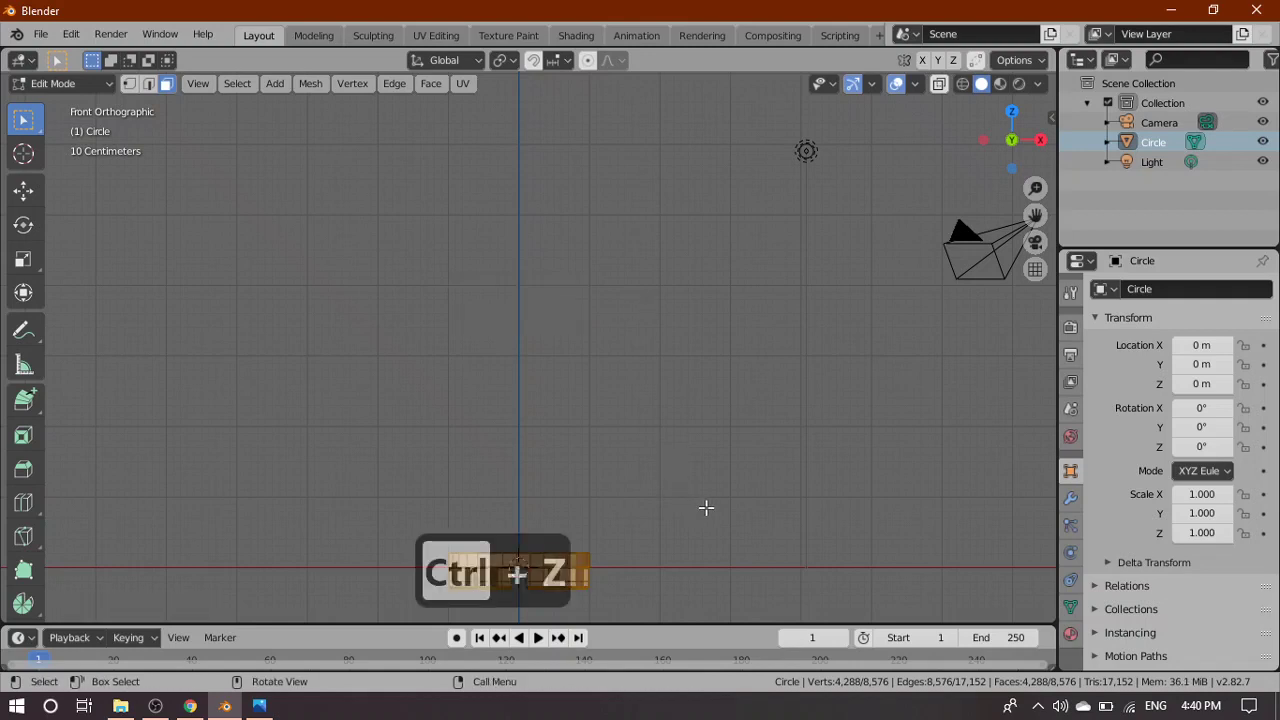
# Rotate the duplicated ring 180° about the global Y axis so its legs point upward
pyautogui.keyDown('shift'); pyautogui.moveTo(673, 488); pyautogui.dragTo(707, 327, button='middle'); pyautogui.keyUp('shift')
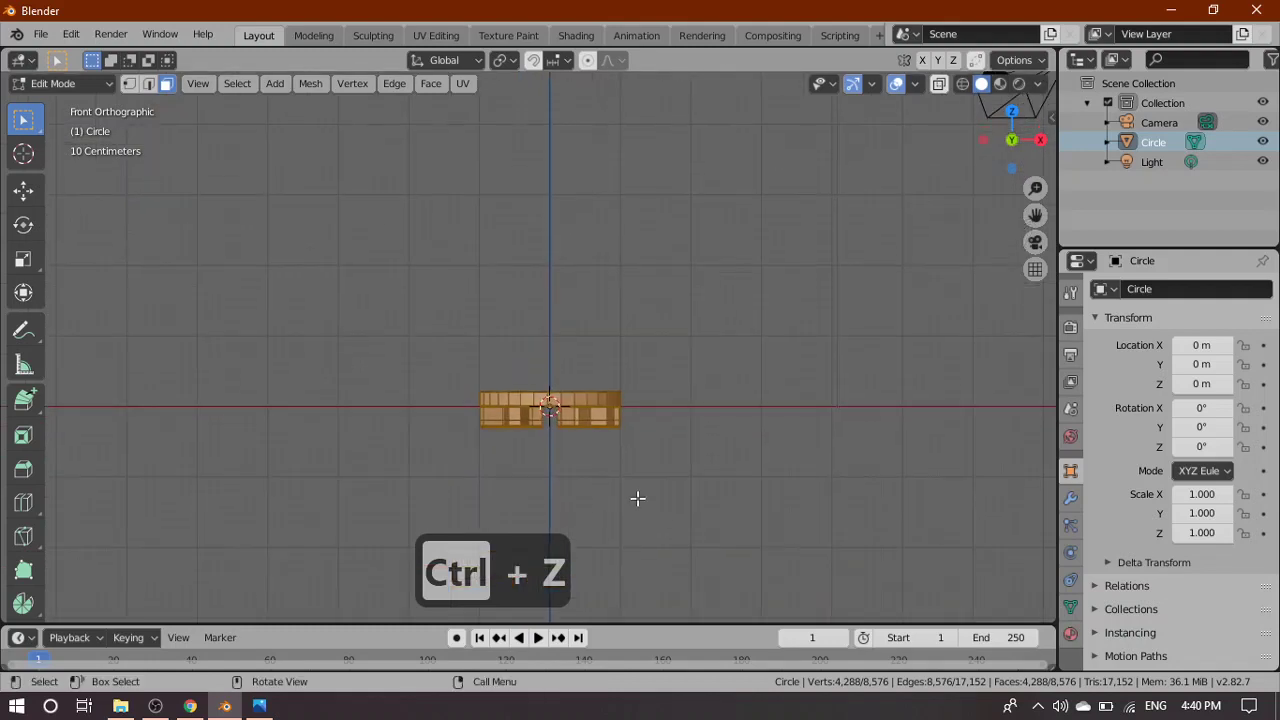
pyautogui.scroll(3, 629, 509)
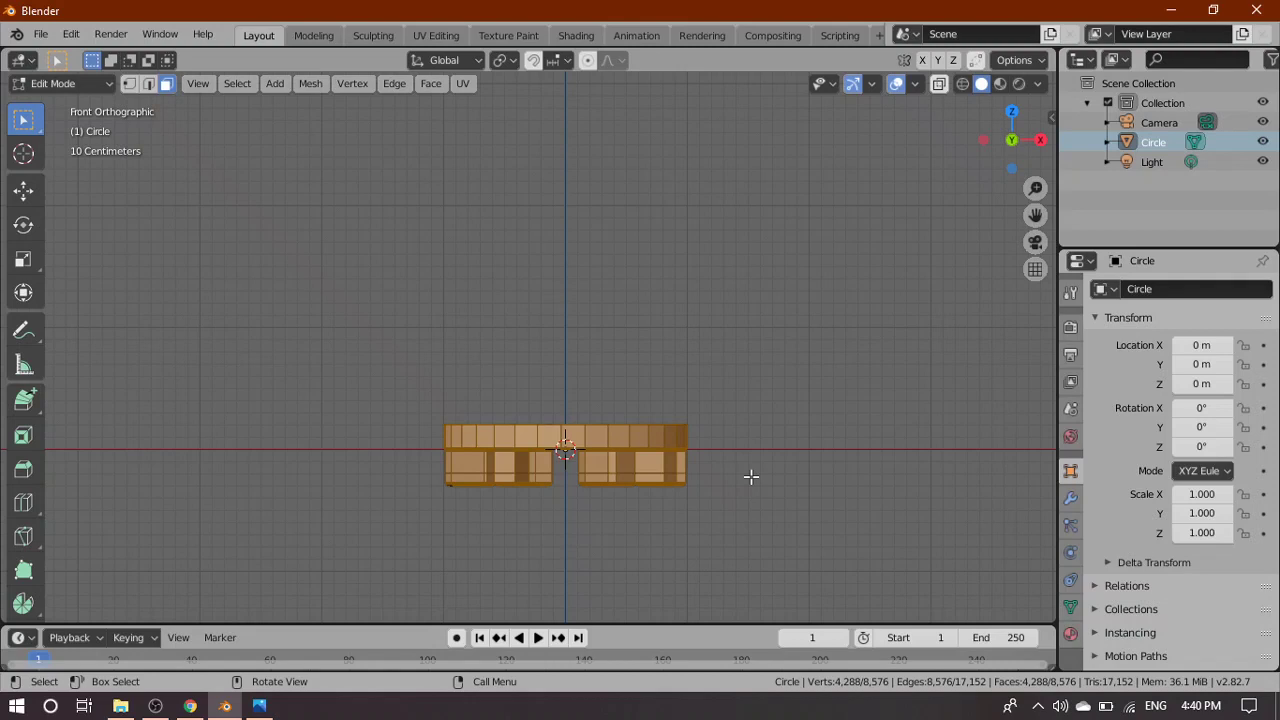
pyautogui.press('r')
pyautogui.press('y')
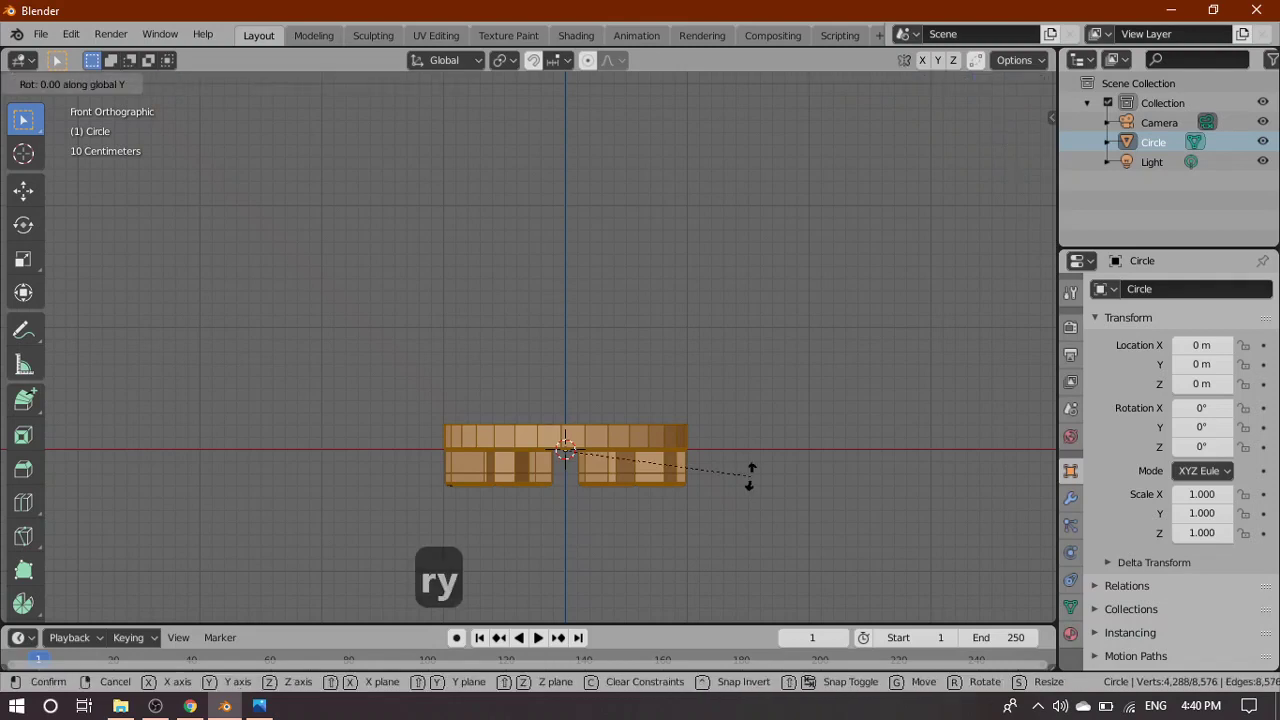
pyautogui.write('190')
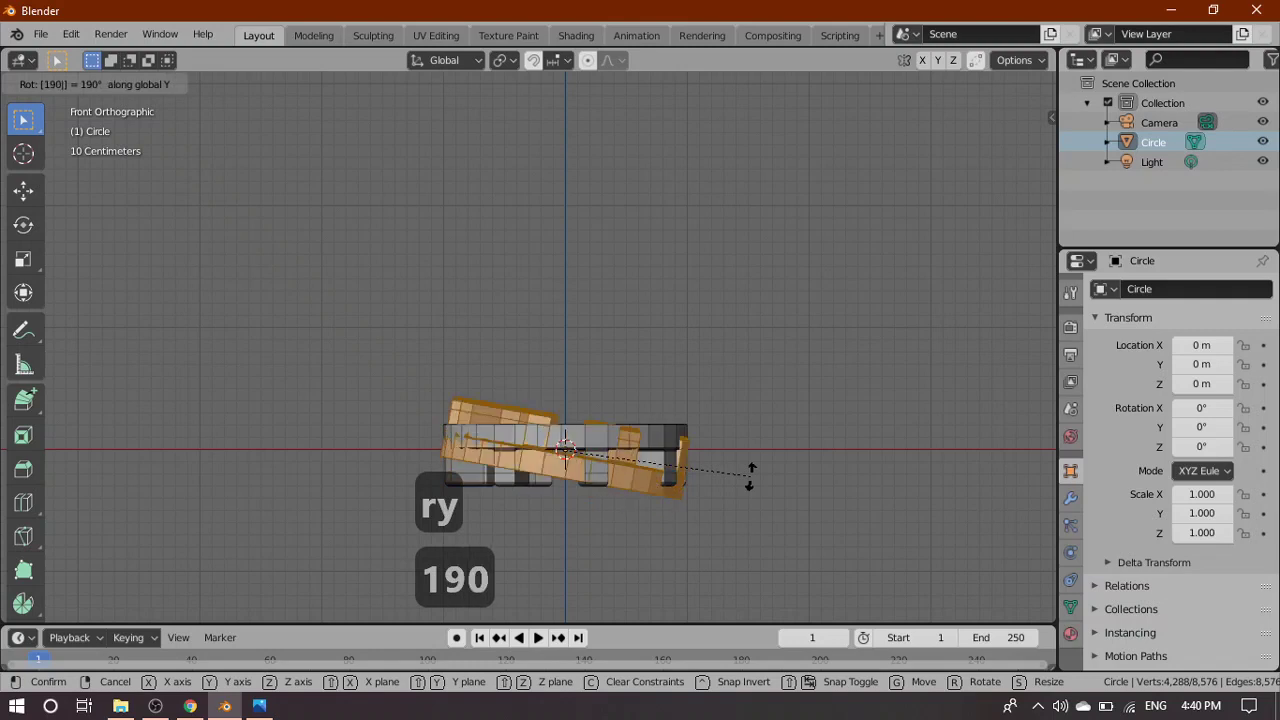
pyautogui.press('BackSpace')
pyautogui.press('BackSpace')
pyautogui.write('80')
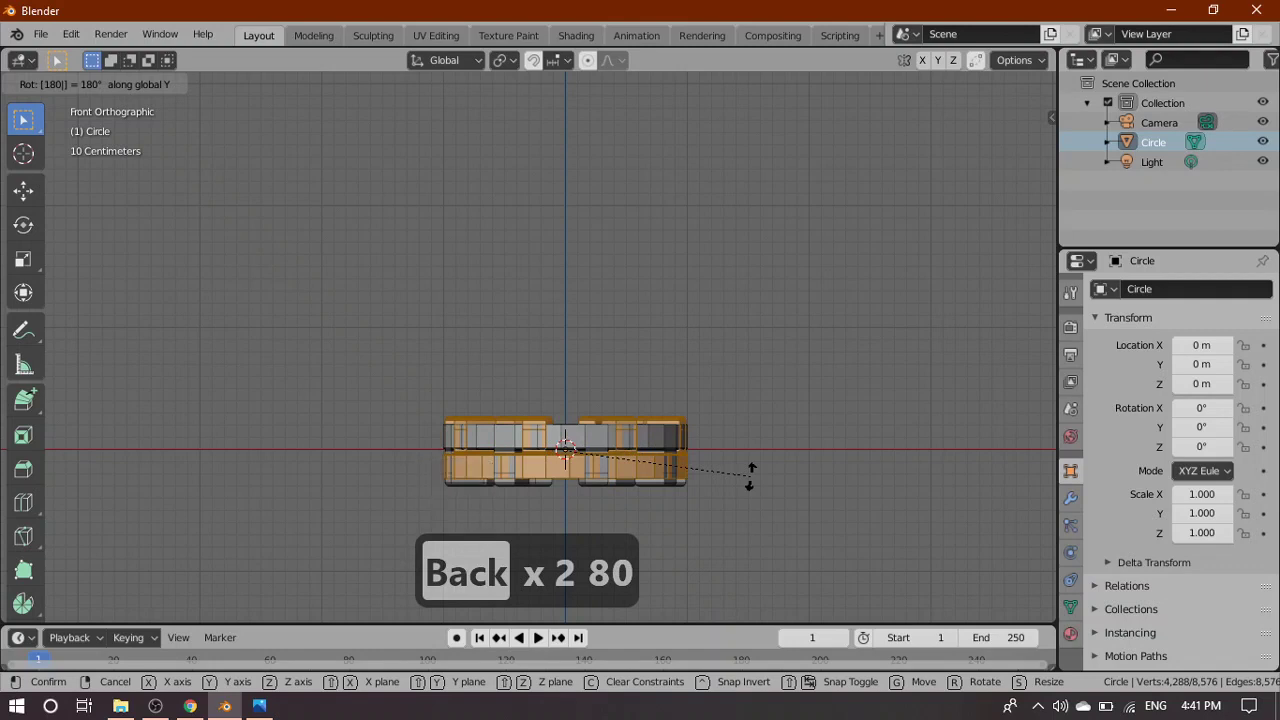
pyautogui.press('Return')
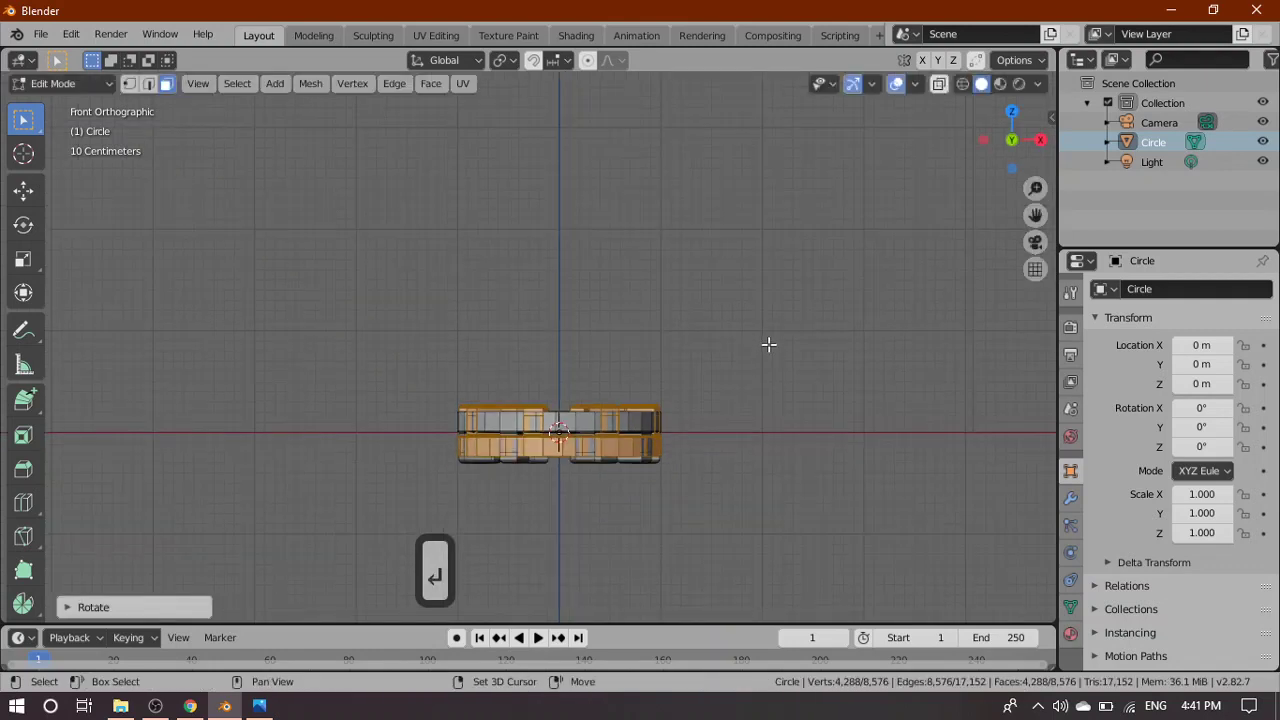
# Move the flipped ring up along Z by about 4.245 m above the original
pyautogui.keyDown('shift'); pyautogui.moveTo(768, 358); pyautogui.dragTo(762, 480, button='middle'); pyautogui.keyUp('shift')
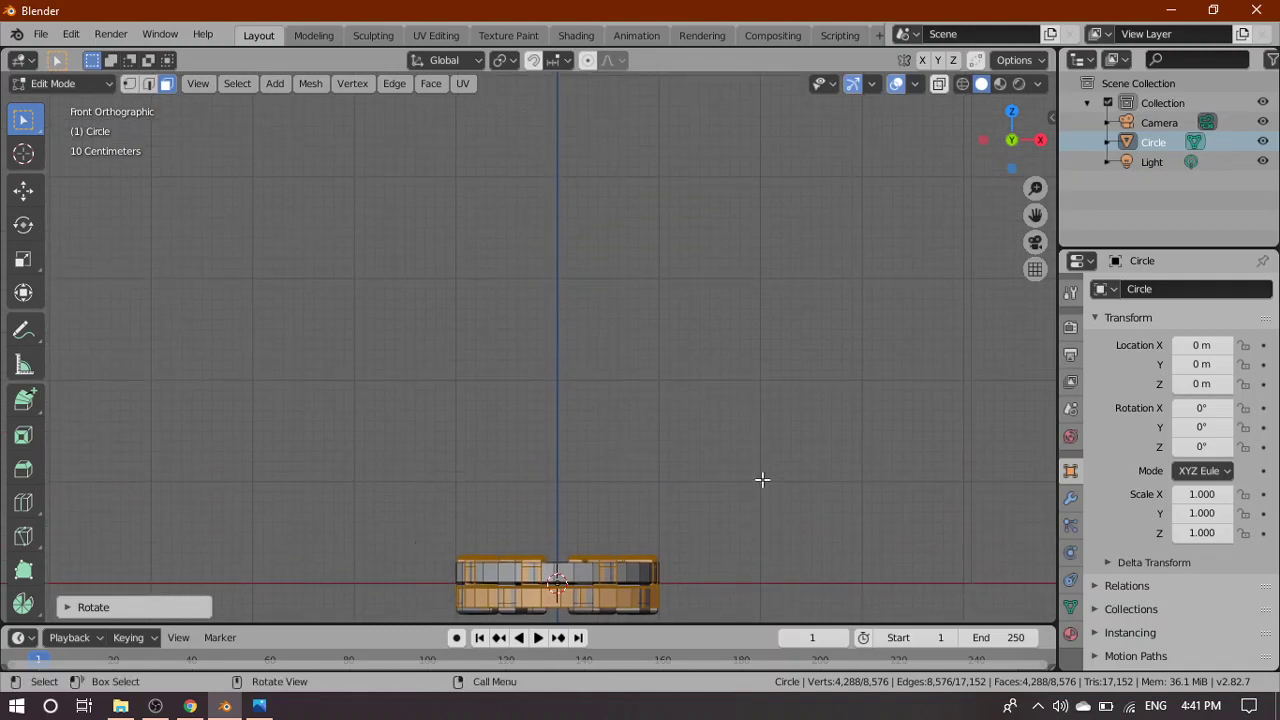
pyautogui.press('g')
pyautogui.press('z')
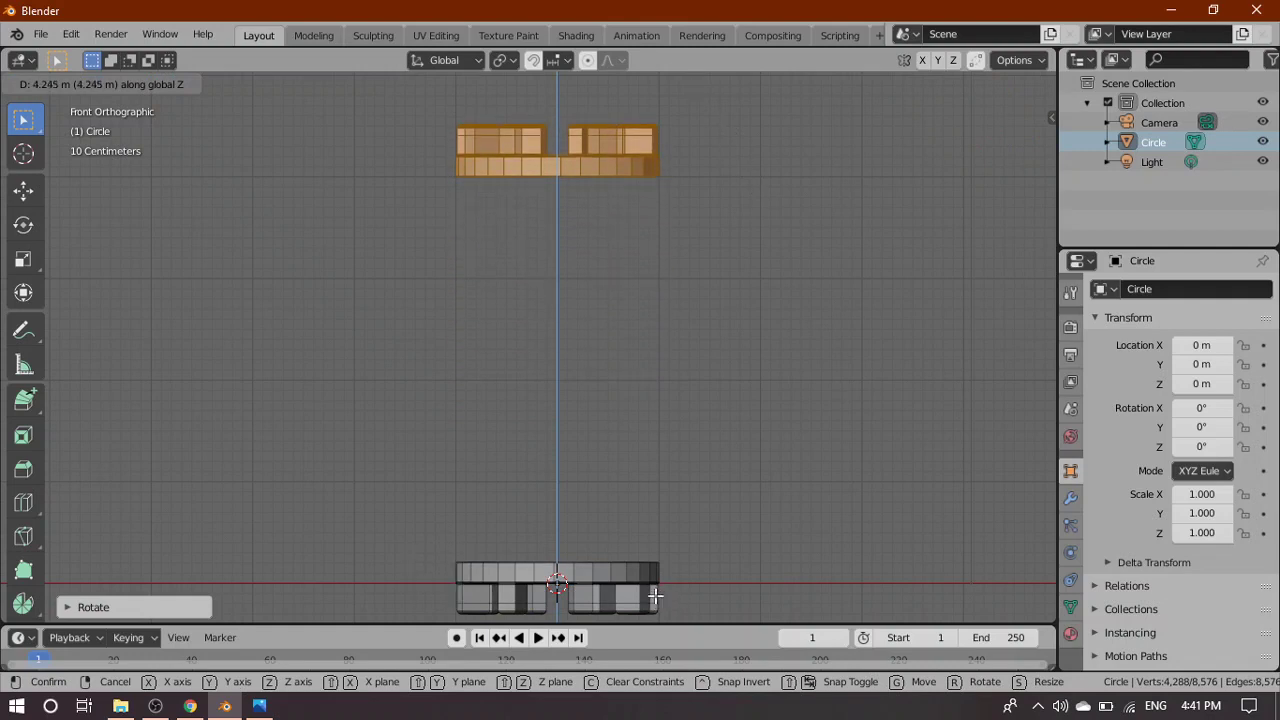
pyautogui.click(655, 596)
# Examine the spacing between the two rings and compare it with the rotor in the reference picture untitled.jpg
pyautogui.scroll(-9, 645, 475)
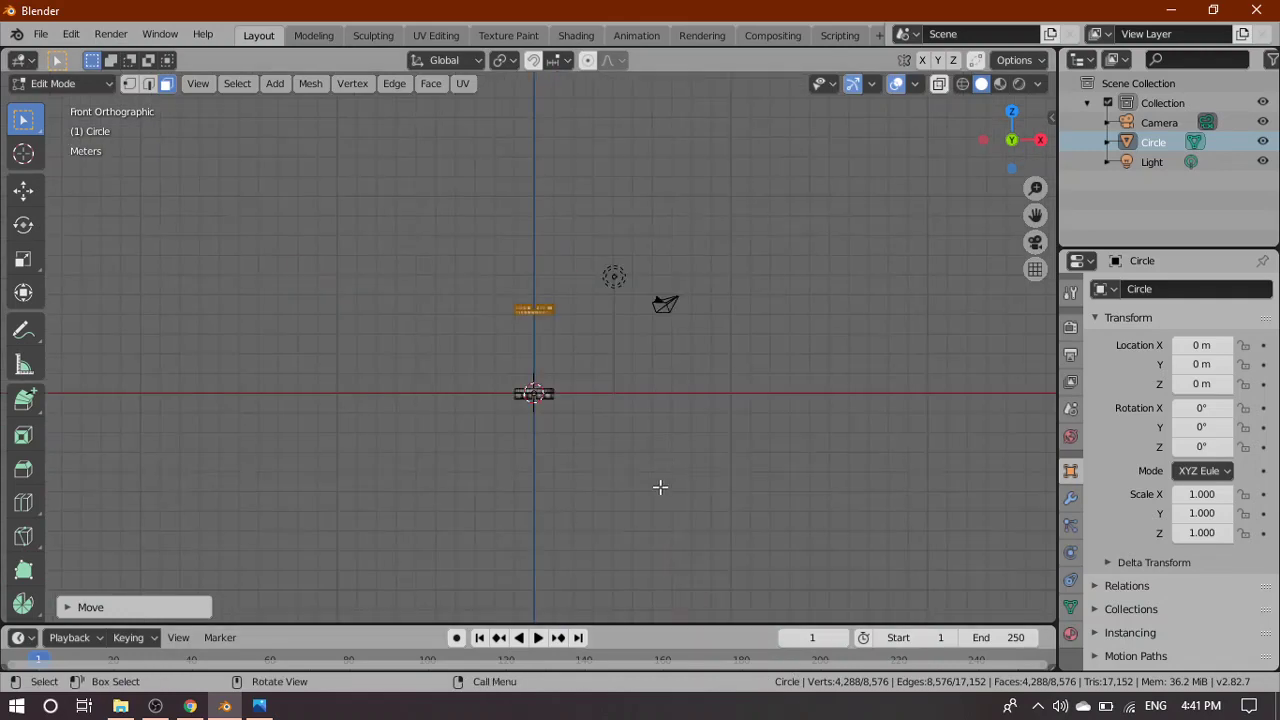
pyautogui.scroll(8, 660, 487)
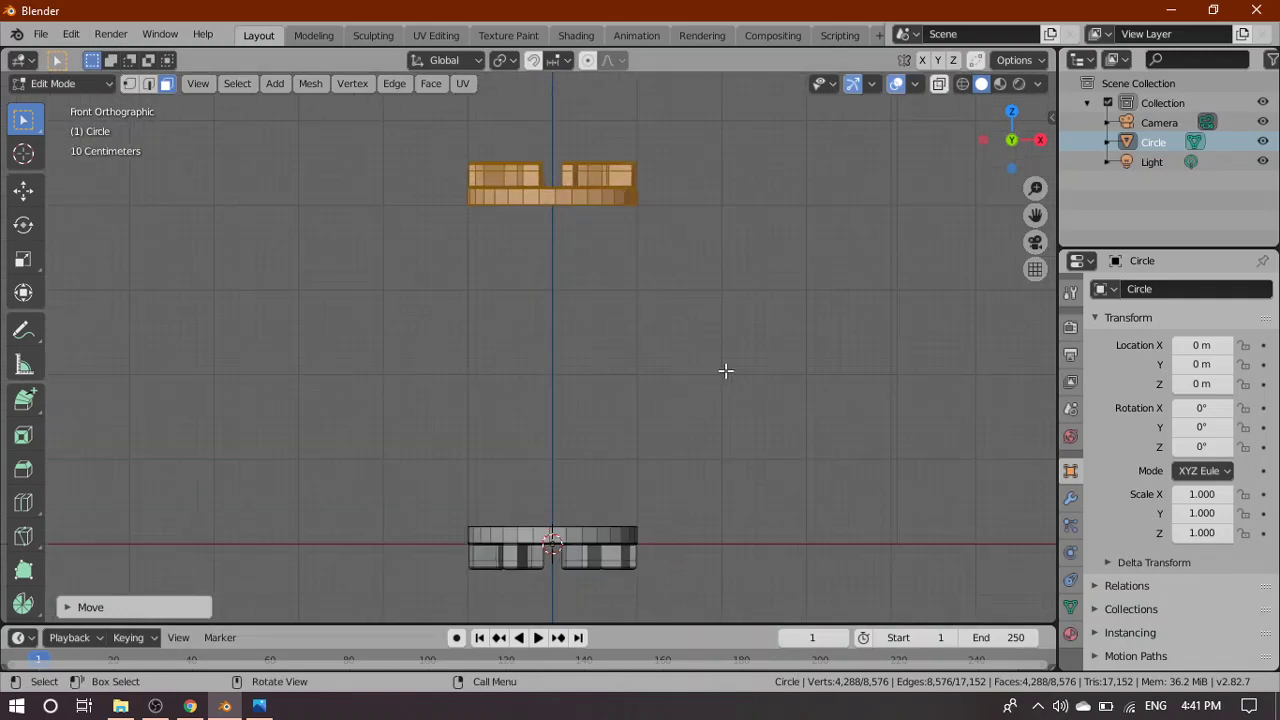
pyautogui.scroll(1, 791, 349)
pyautogui.scroll(-2, 777, 331)
pyautogui.scroll(4, 747, 325)
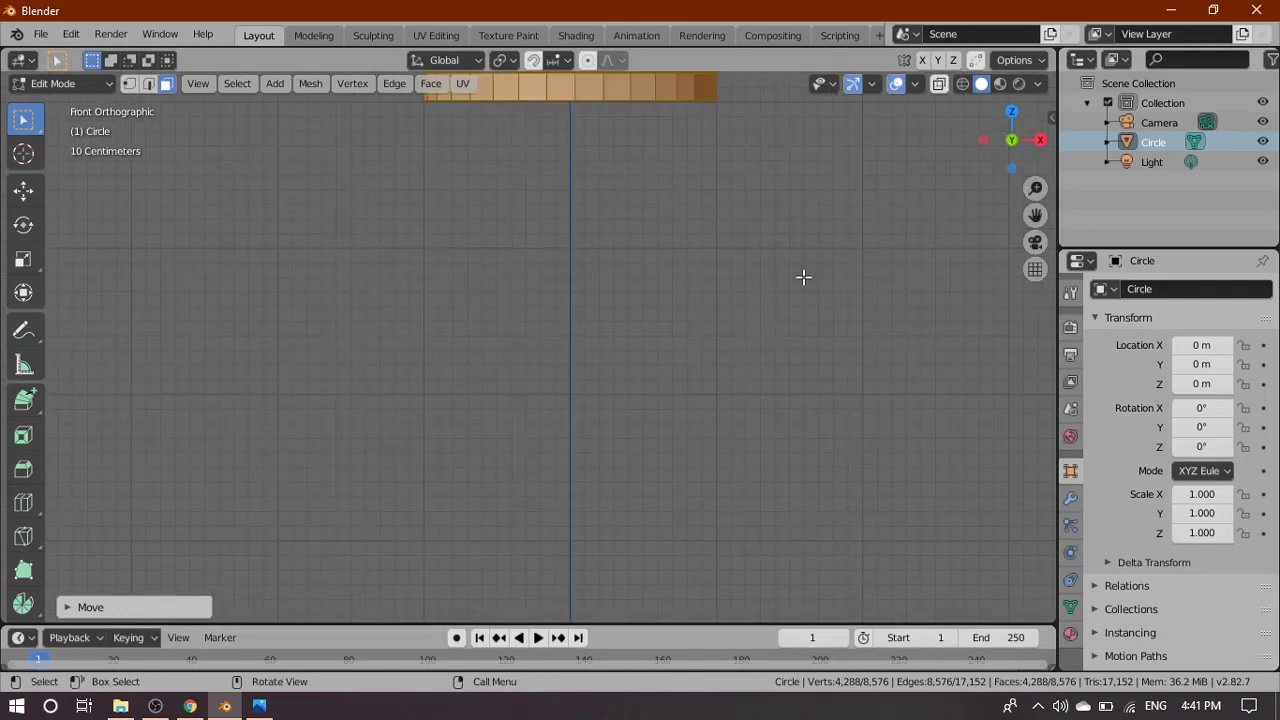
pyautogui.scroll(-3, 803, 277)
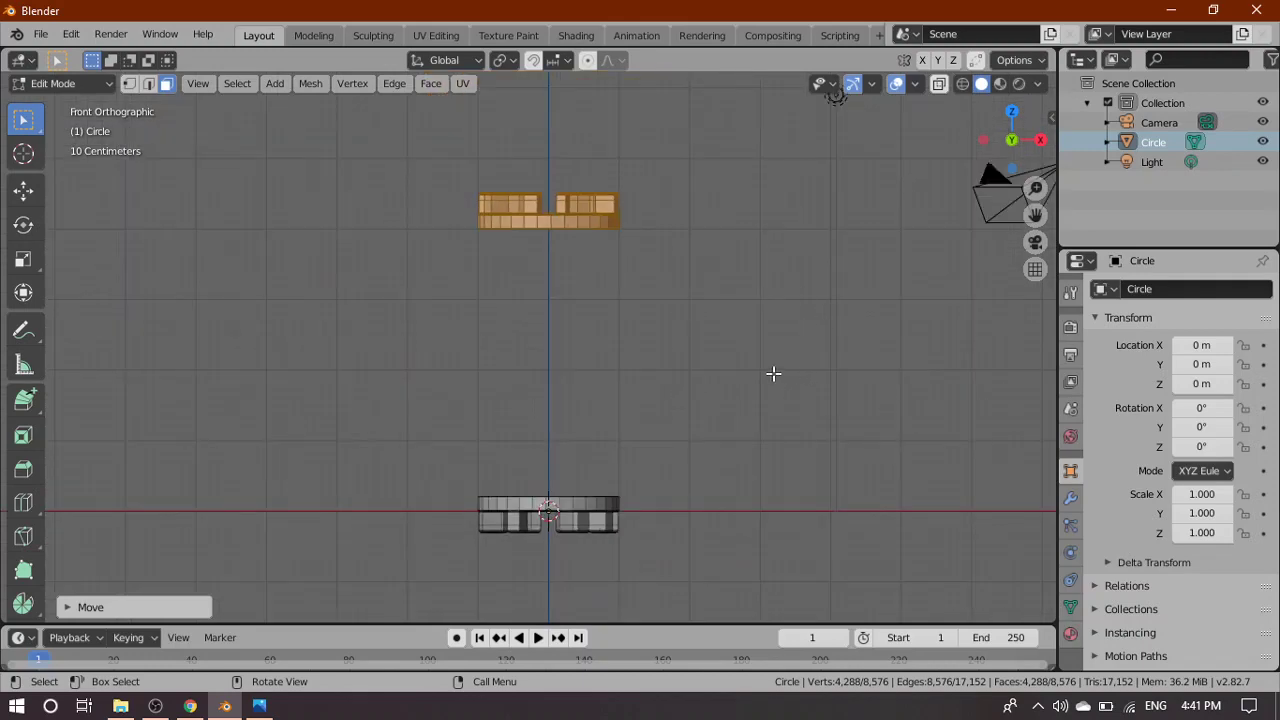
pyautogui.moveTo(789, 367)
pyautogui.mouseDown(button='middle')
pyautogui.moveTo(803, 343)
pyautogui.moveTo(683, 466)
pyautogui.moveTo(803, 449)
pyautogui.moveTo(840, 291)
pyautogui.moveTo(677, 331)
pyautogui.moveTo(760, 317)
pyautogui.moveTo(731, 386)
pyautogui.moveTo(792, 352)
pyautogui.mouseUp(button='middle')
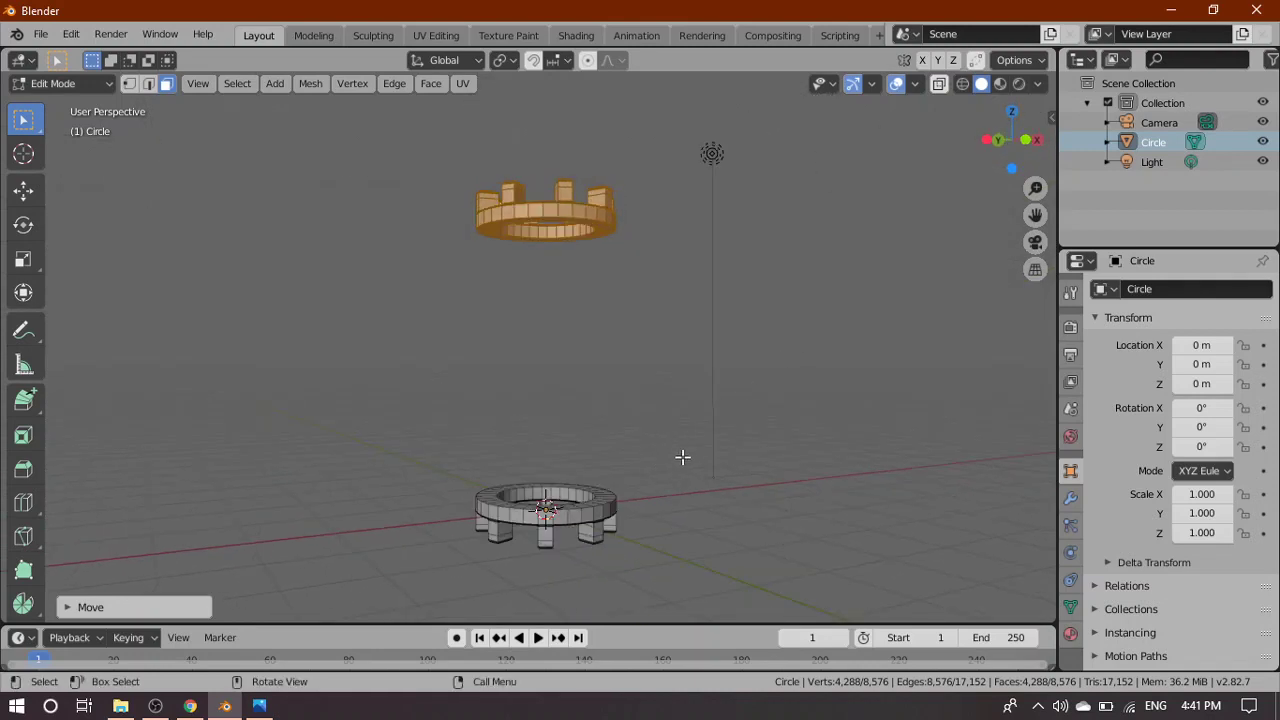
pyautogui.click(259, 705)
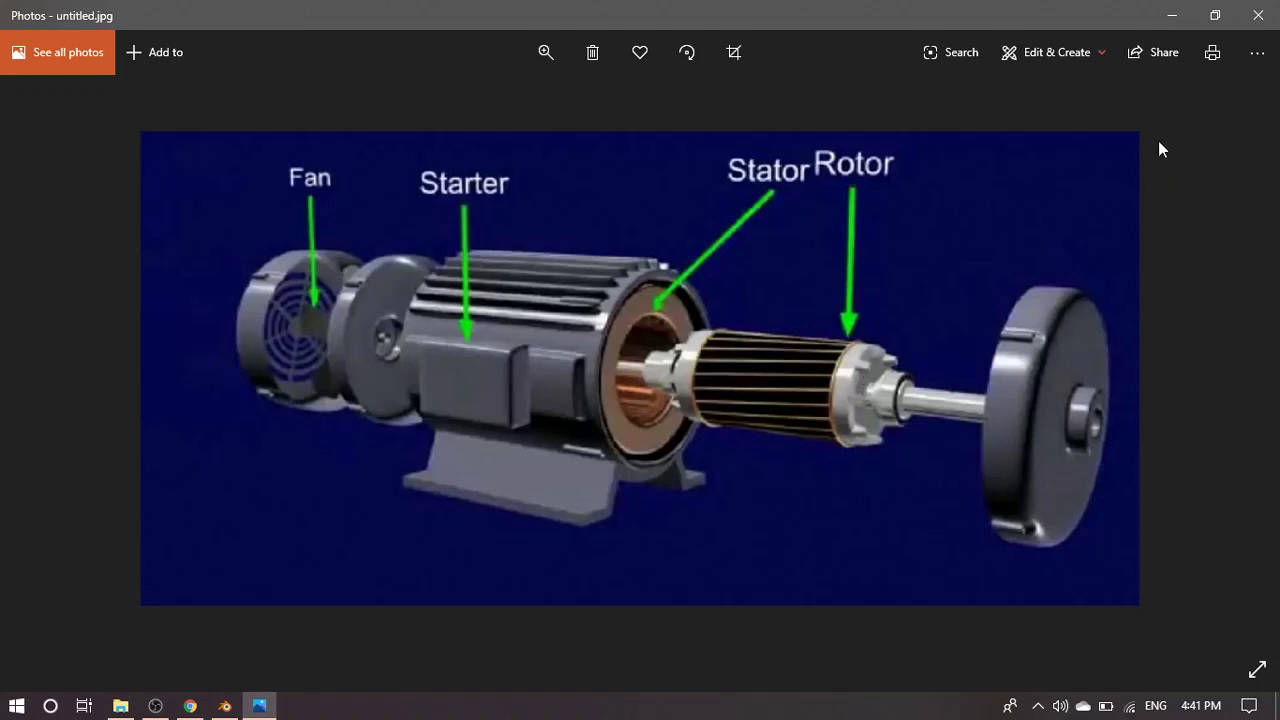
pyautogui.click(1168, 18)
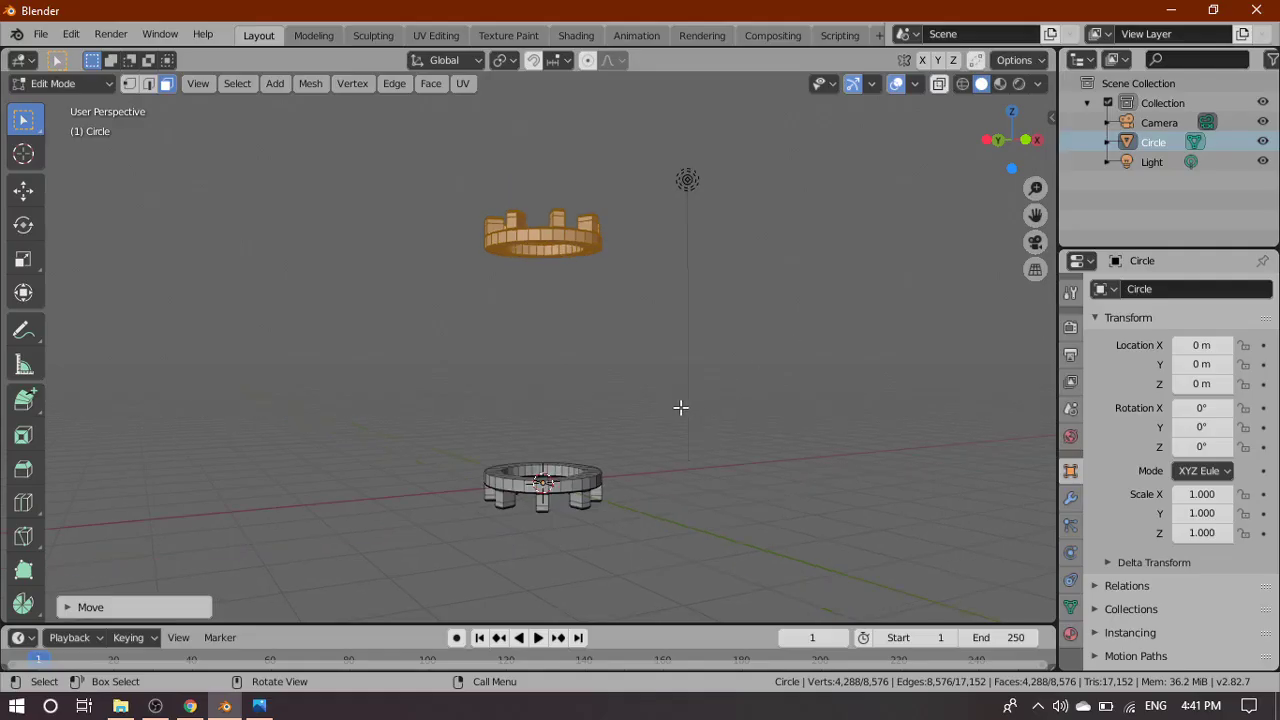
# Undo the flipped ring's upward move, its 180° rotation and the duplication
pyautogui.hotkey('ctrl', 'z')
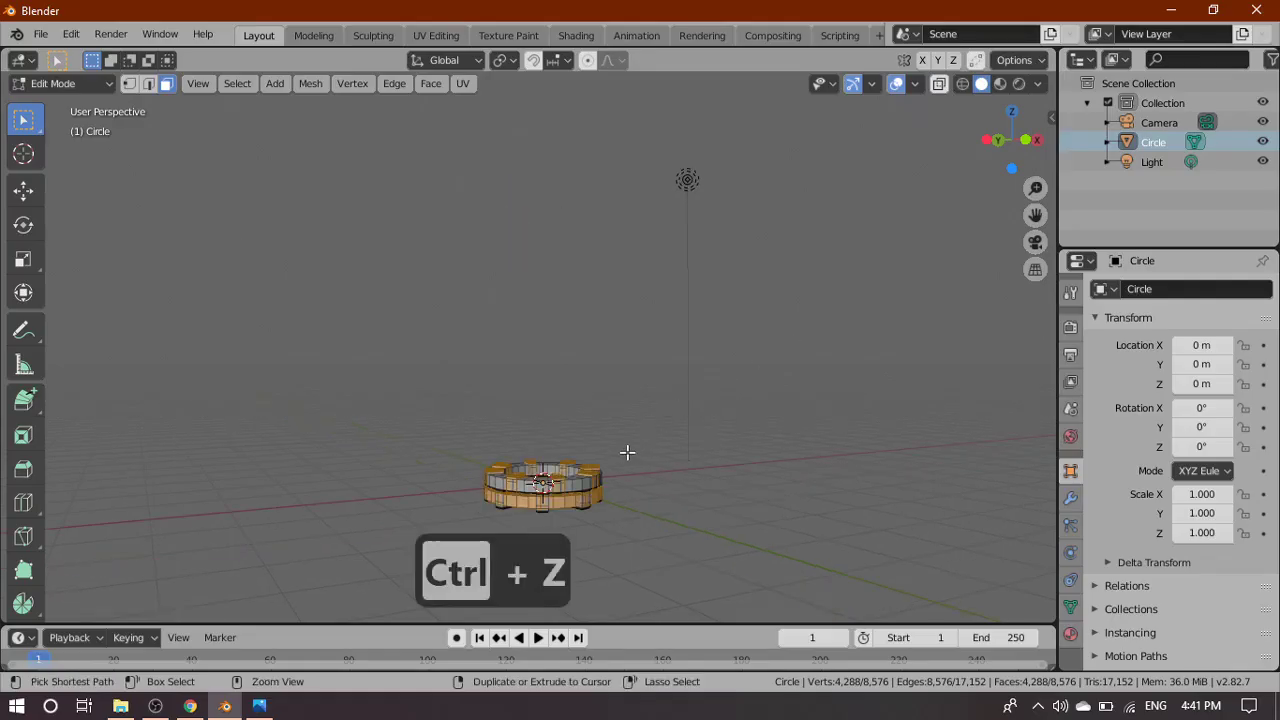
pyautogui.hotkey('ctrl', 'z')
pyautogui.hotkey('ctrl', 'z')
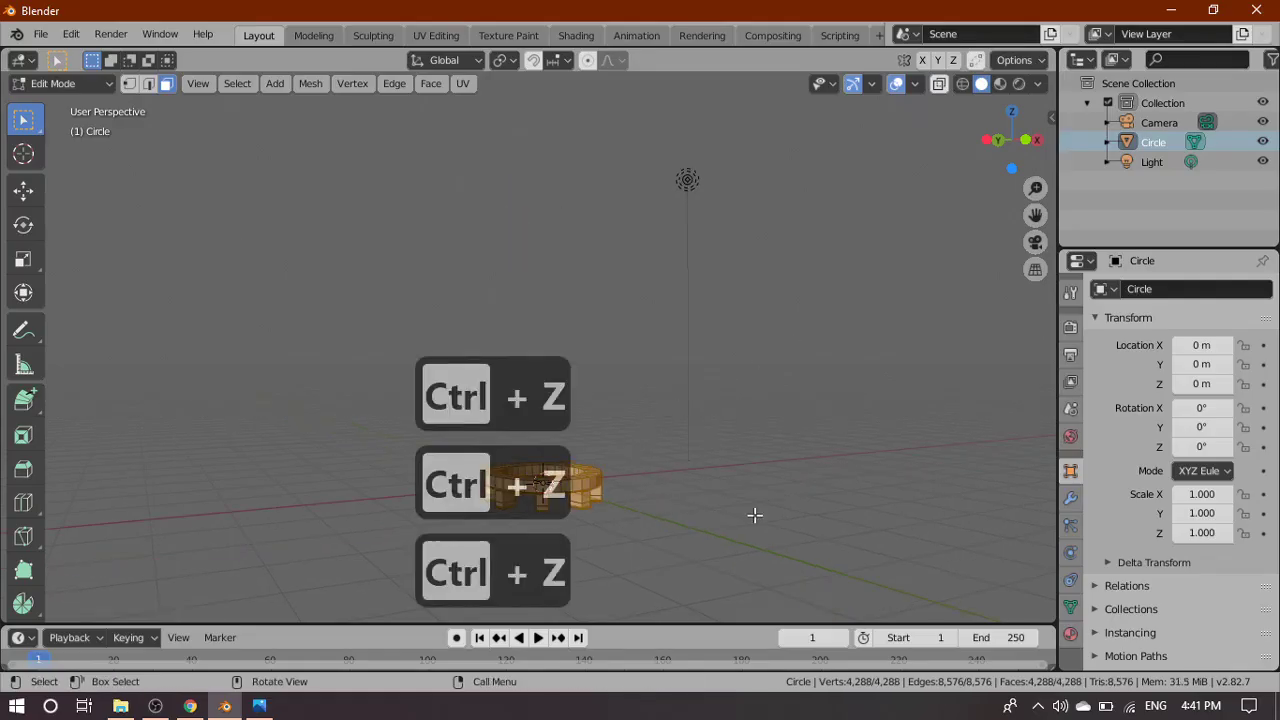
pyautogui.moveTo(755, 515); pyautogui.dragTo(679, 497, button='middle')
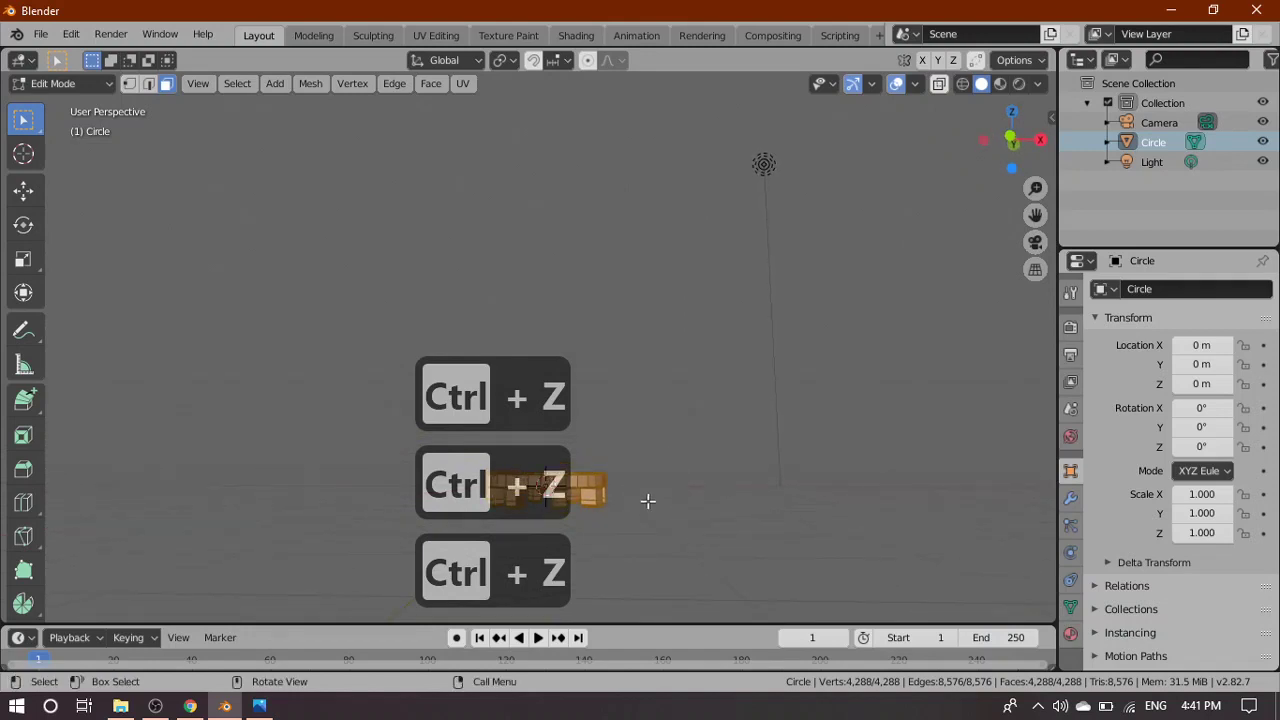
pyautogui.press('`')
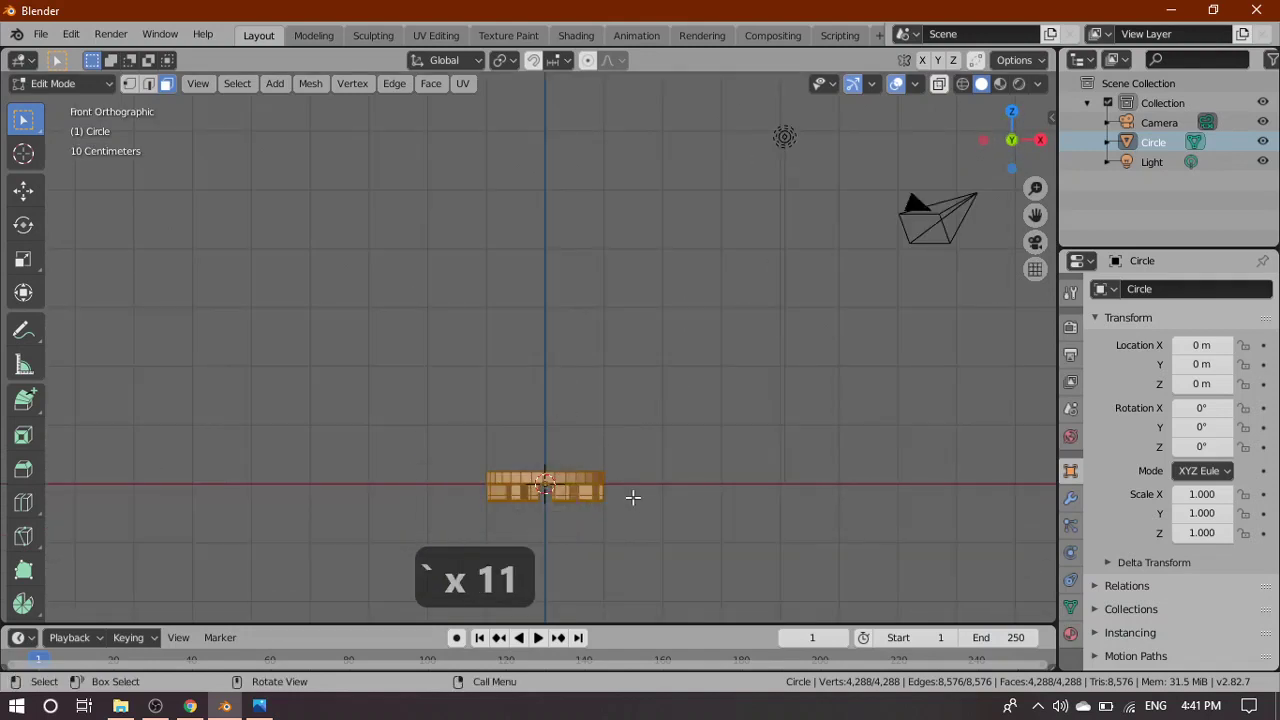
pyautogui.press('g')
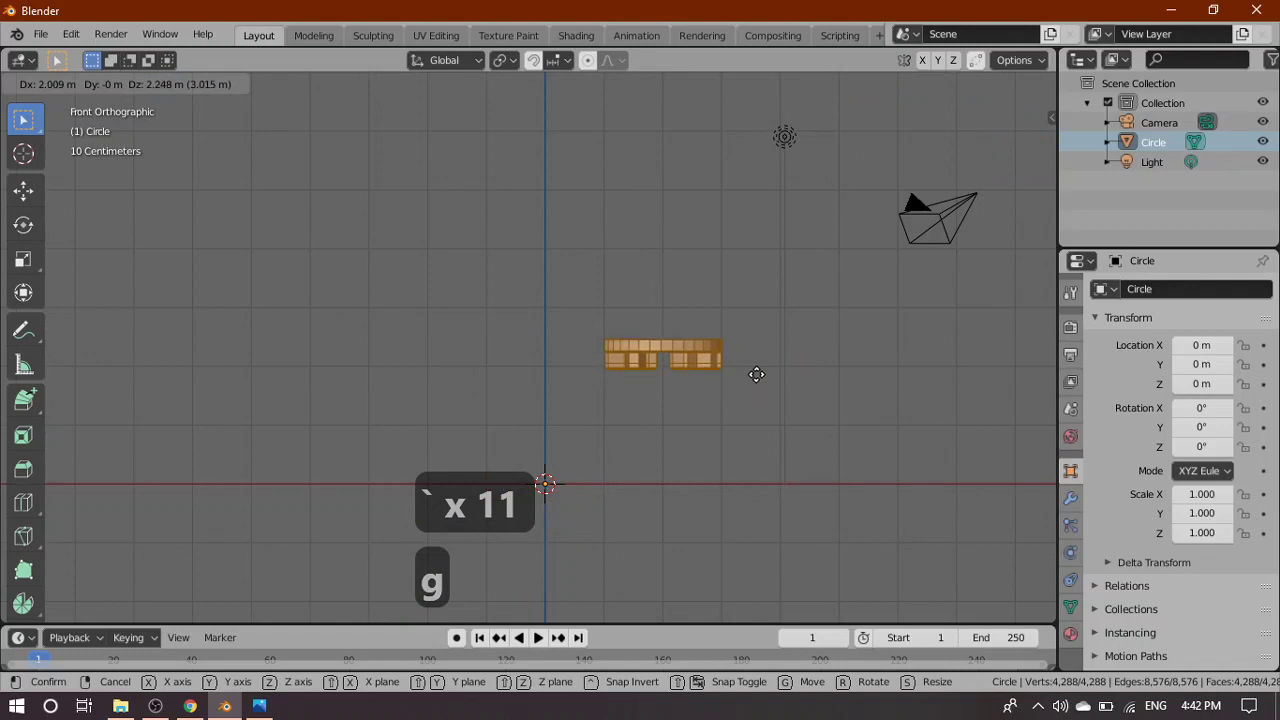
pyautogui.rightClick(759, 369)
# Clear the selection of the whole ring, keeping face selection mode
pyautogui.moveTo(826, 414); pyautogui.dragTo(666, 517, button='middle')
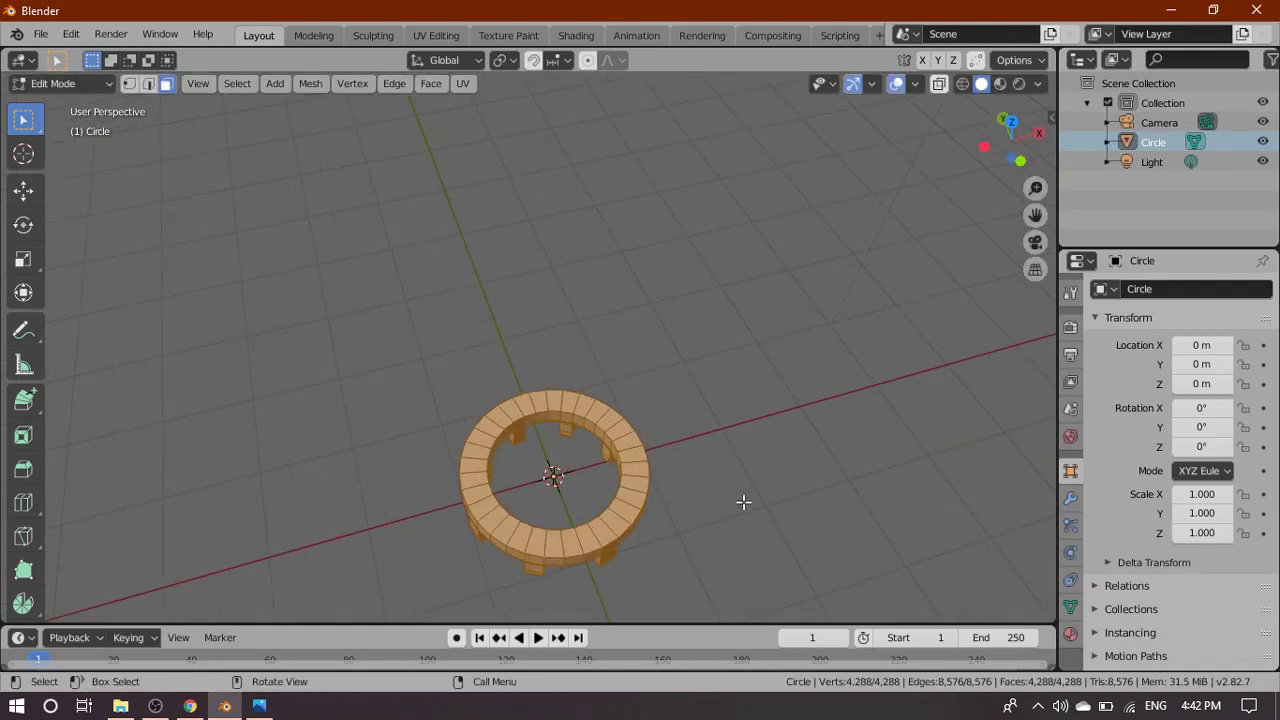
pyautogui.moveTo(747, 423); pyautogui.dragTo(700, 480, button='middle')
pyautogui.scroll(5, 700, 480)
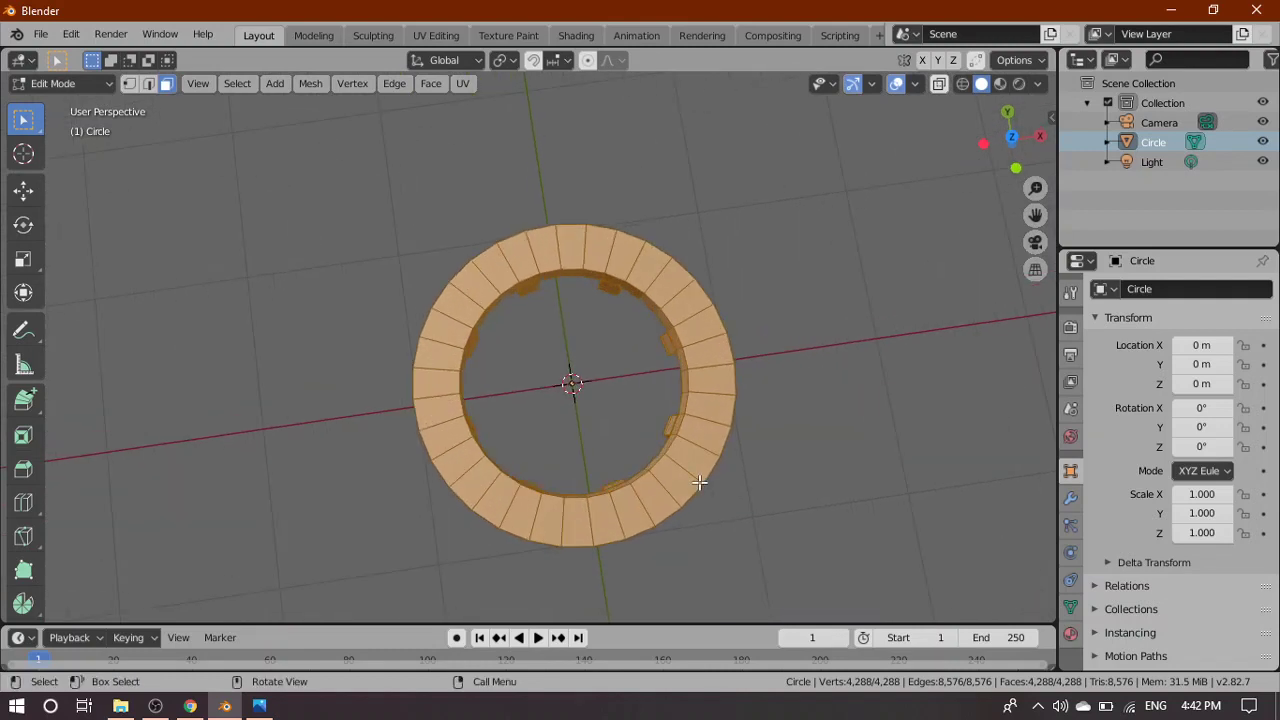
pyautogui.moveTo(640, 362); pyautogui.dragTo(691, 343, button='middle')
pyautogui.press('3')
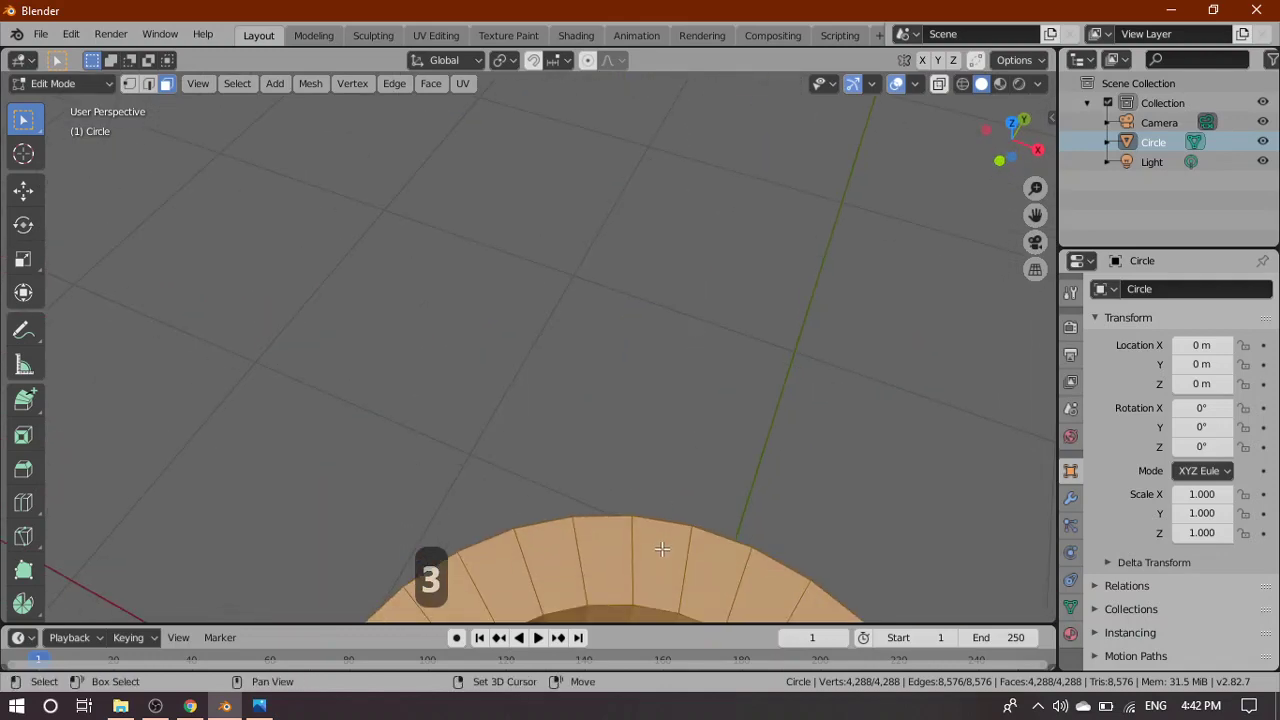
pyautogui.moveTo(706, 420); pyautogui.dragTo(707, 411, button='middle')
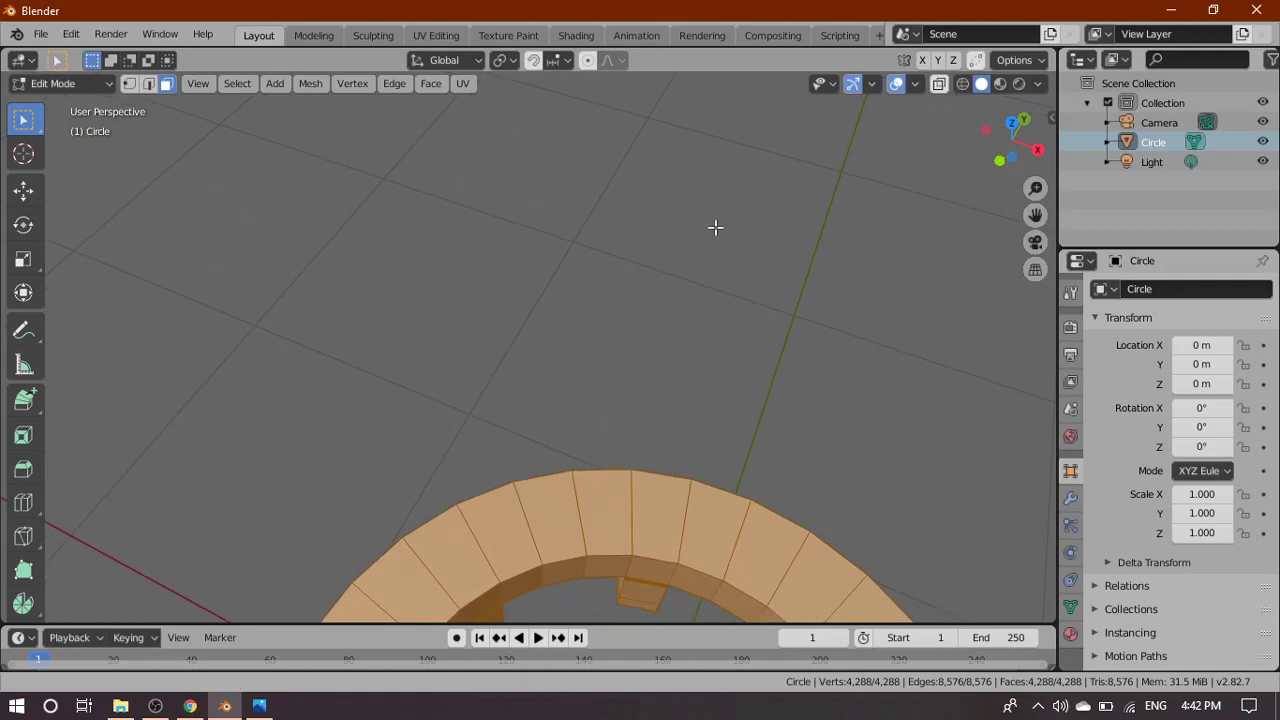
pyautogui.moveTo(766, 449); pyautogui.dragTo(725, 483, button='middle')
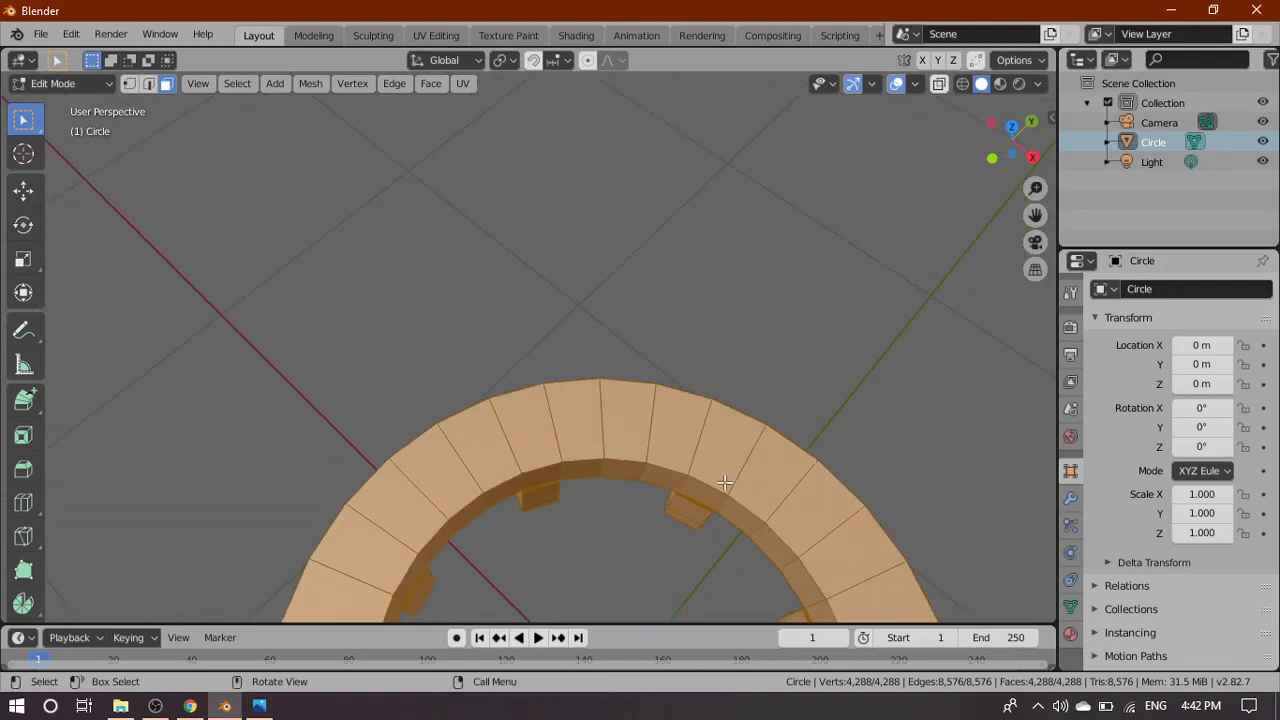
pyautogui.keyDown('shift'); pyautogui.moveTo(655, 574); pyautogui.dragTo(675, 473, button='middle'); pyautogui.keyUp('shift')
pyautogui.click(578, 260)
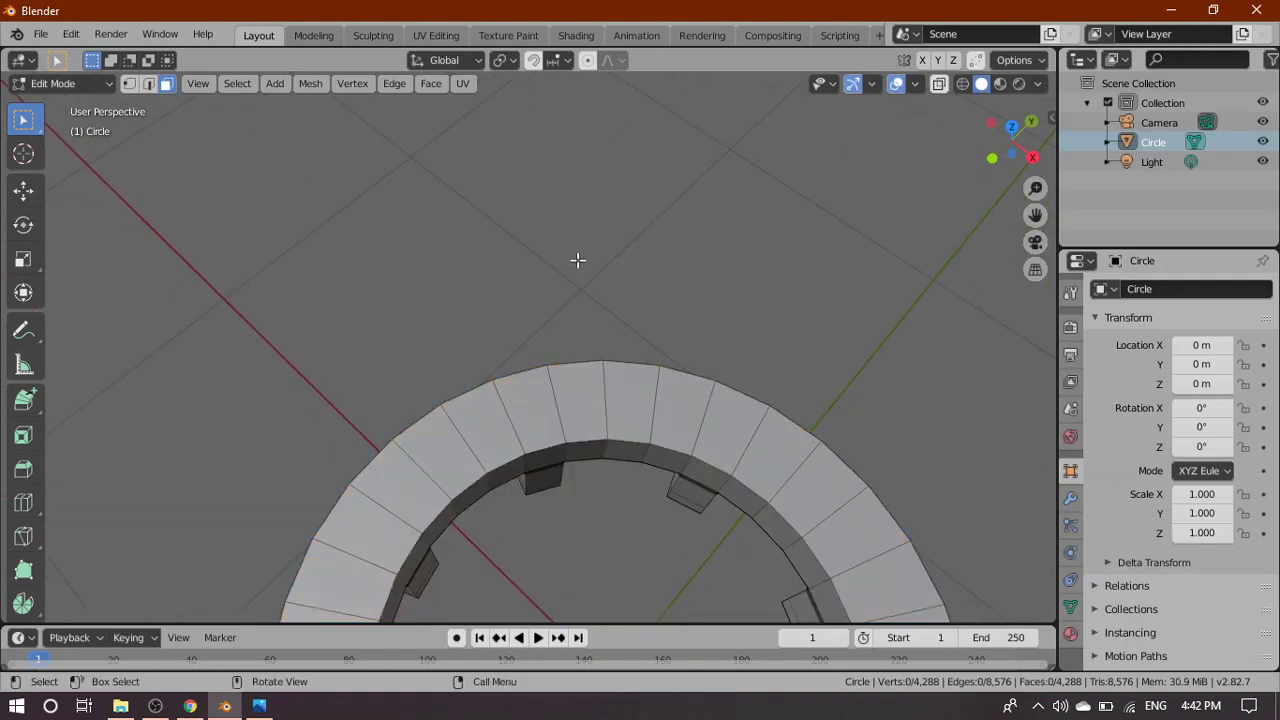
# Select 20 adjacent faces along the inner wall of the ring, including those above the legs
pyautogui.moveTo(340, 368); pyautogui.dragTo(677, 566, button='middle')
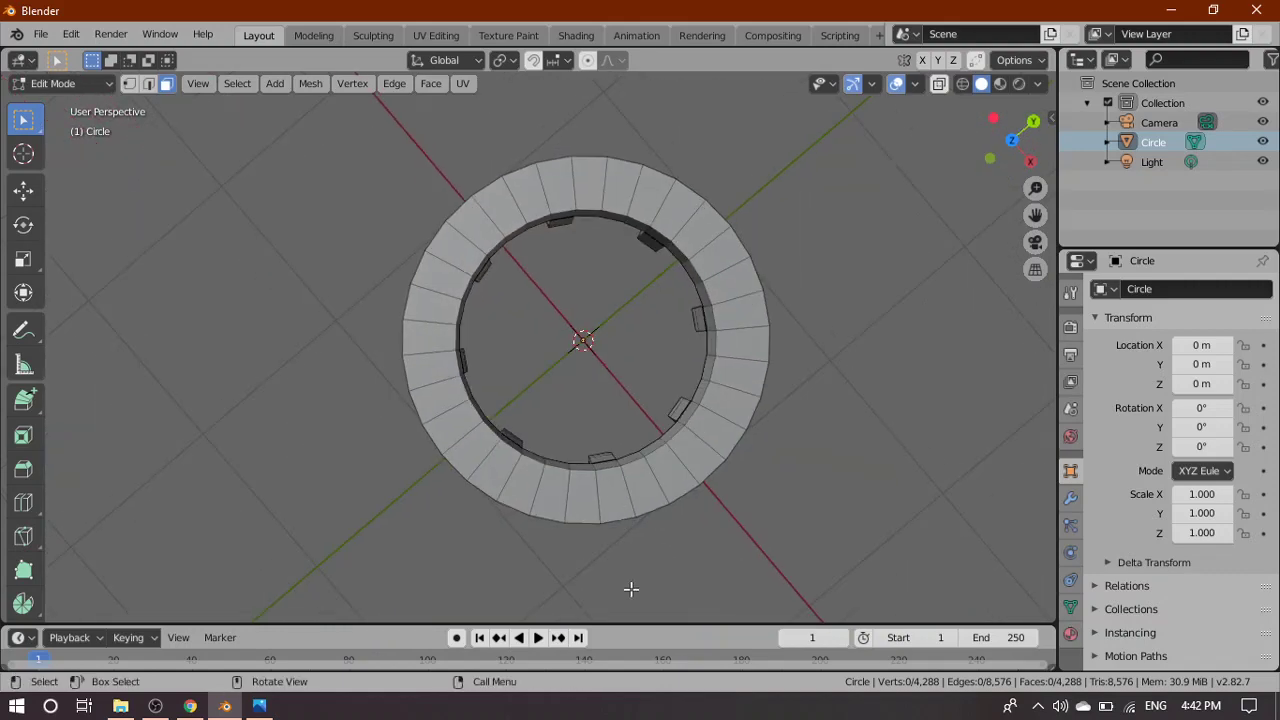
pyautogui.scroll(2, 620, 569)
pyautogui.moveTo(592, 336); pyautogui.dragTo(622, 344, button='middle')
pyautogui.keyDown('shift'); pyautogui.moveTo(674, 551); pyautogui.dragTo(711, 256, button='middle'); pyautogui.keyUp('shift')
pyautogui.scroll(3, 690, 240)
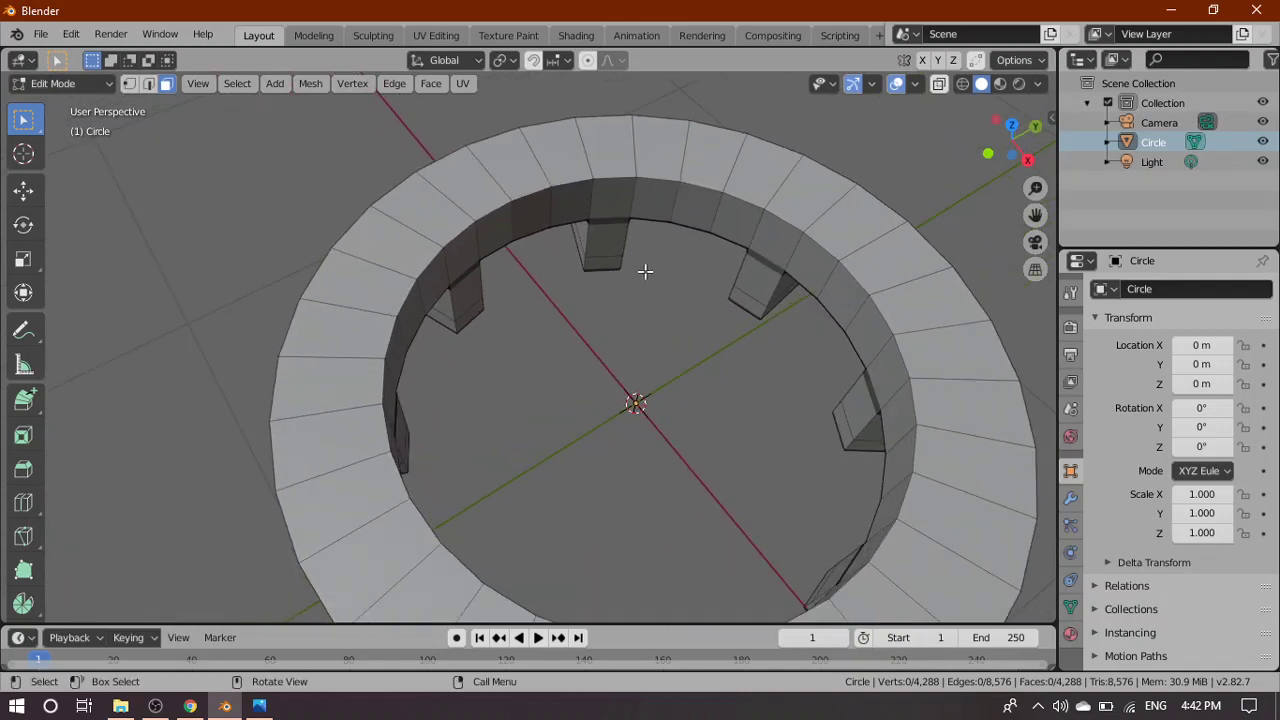
pyautogui.moveTo(888, 435); pyautogui.dragTo(237, 420, button='middle')
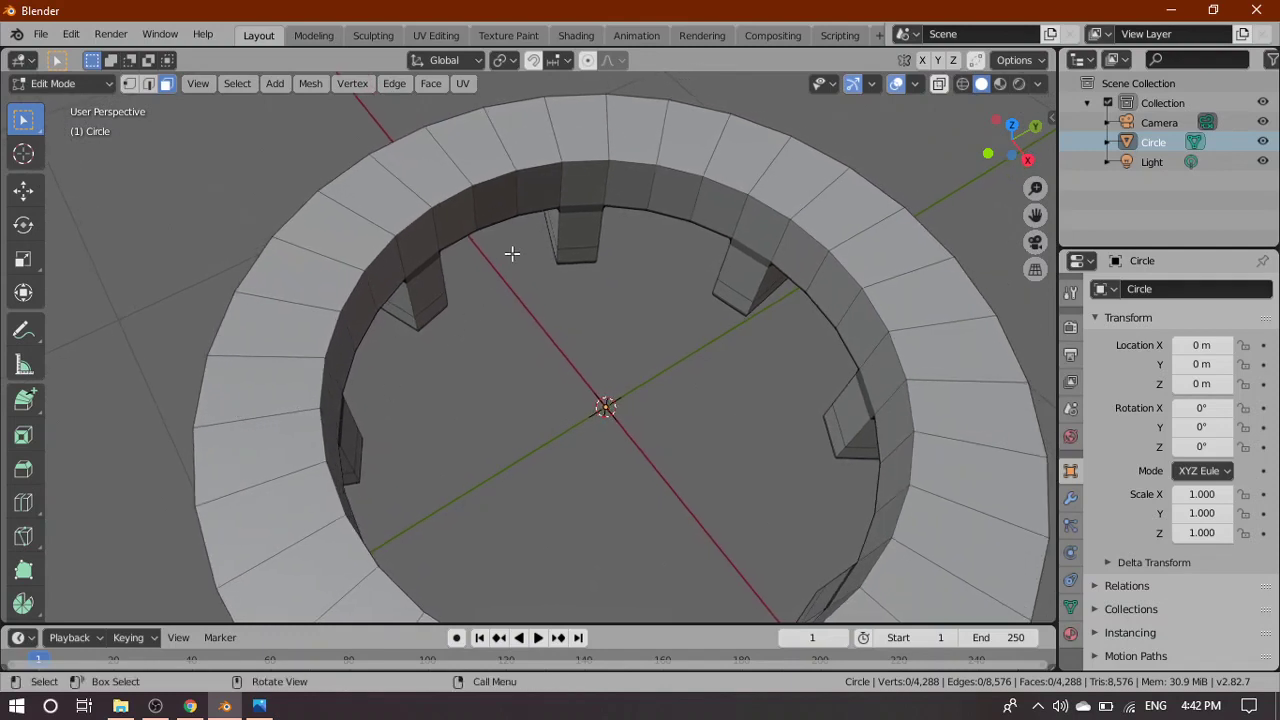
pyautogui.click(587, 189)
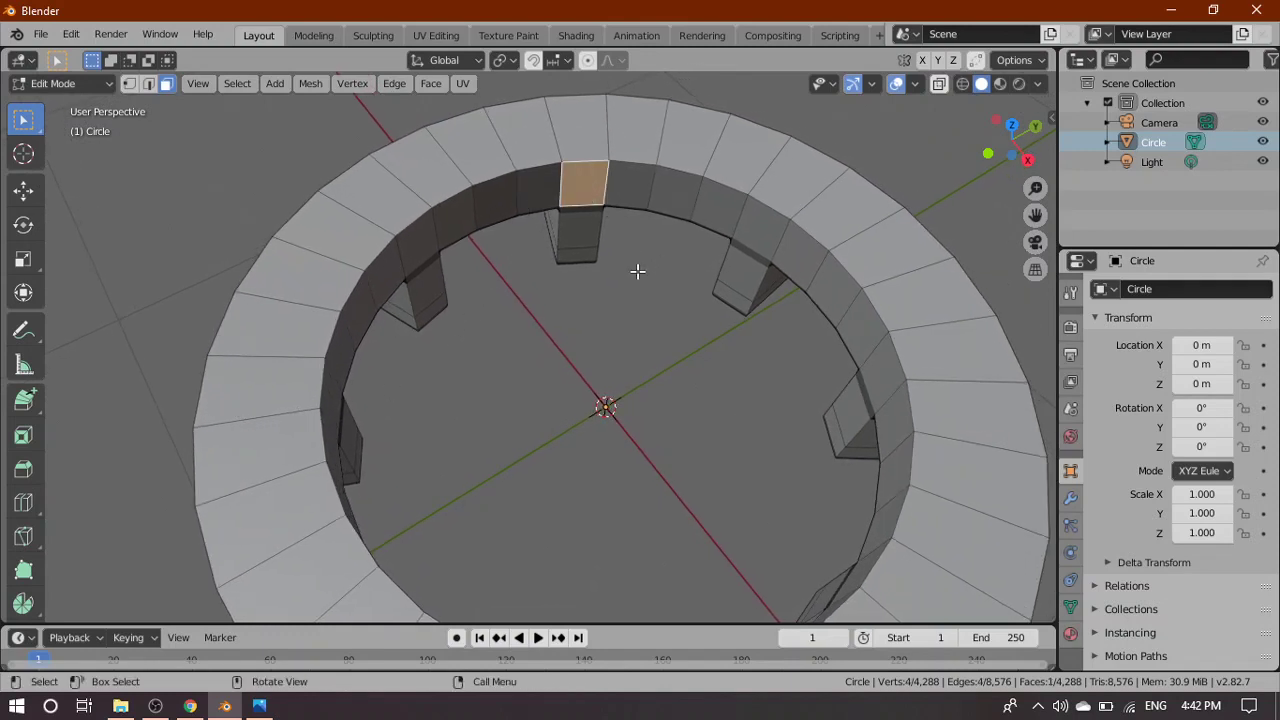
pyautogui.keyDown('shift'); pyautogui.click(632, 188); pyautogui.keyUp('shift')
pyautogui.keyDown('shift'); pyautogui.click(674, 193); pyautogui.keyUp('shift')
pyautogui.keyDown('shift'); pyautogui.click(716, 206); pyautogui.keyUp('shift')
pyautogui.keyDown('shift'); pyautogui.click(758, 228); pyautogui.keyUp('shift')
pyautogui.keyDown('shift'); pyautogui.click(810, 262); pyautogui.keyUp('shift')
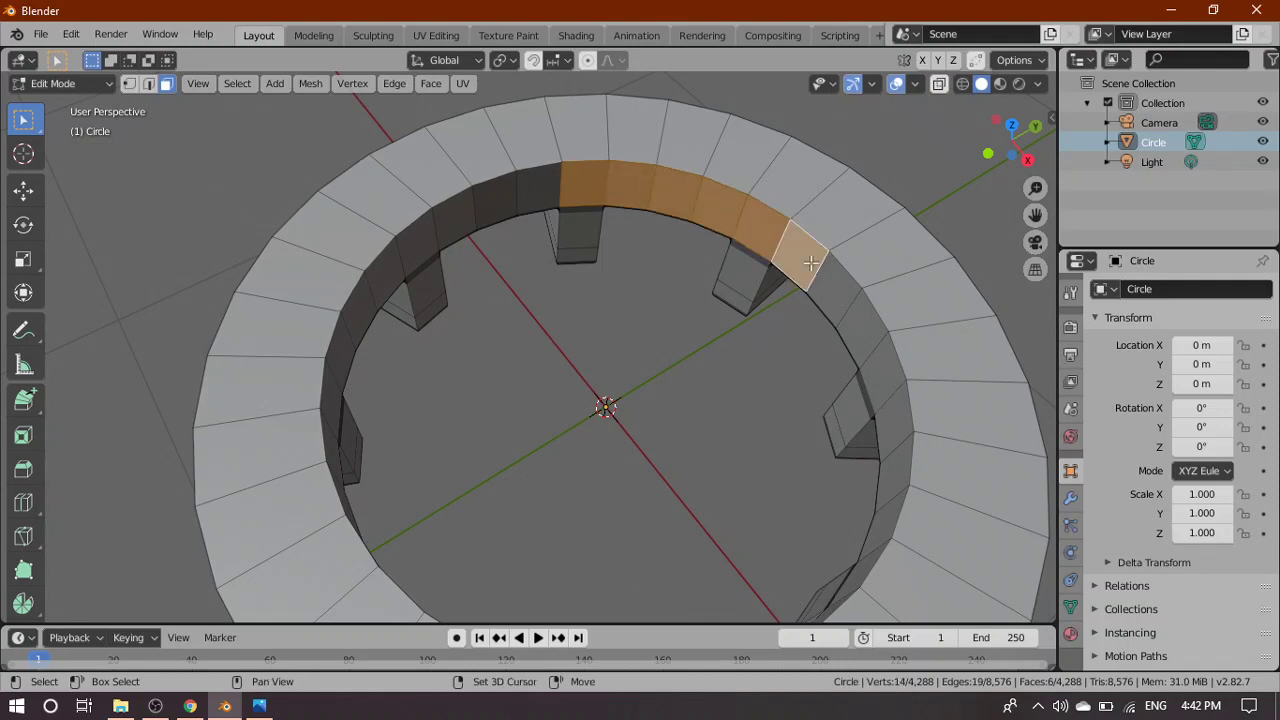
pyautogui.keyDown('shift'); pyautogui.click(838, 290); pyautogui.keyUp('shift')
pyautogui.keyDown('shift'); pyautogui.click(866, 322); pyautogui.keyUp('shift')
pyautogui.keyDown('shift'); pyautogui.click(888, 366); pyautogui.keyUp('shift')
pyautogui.keyDown('shift'); pyautogui.click(897, 416); pyautogui.keyUp('shift')
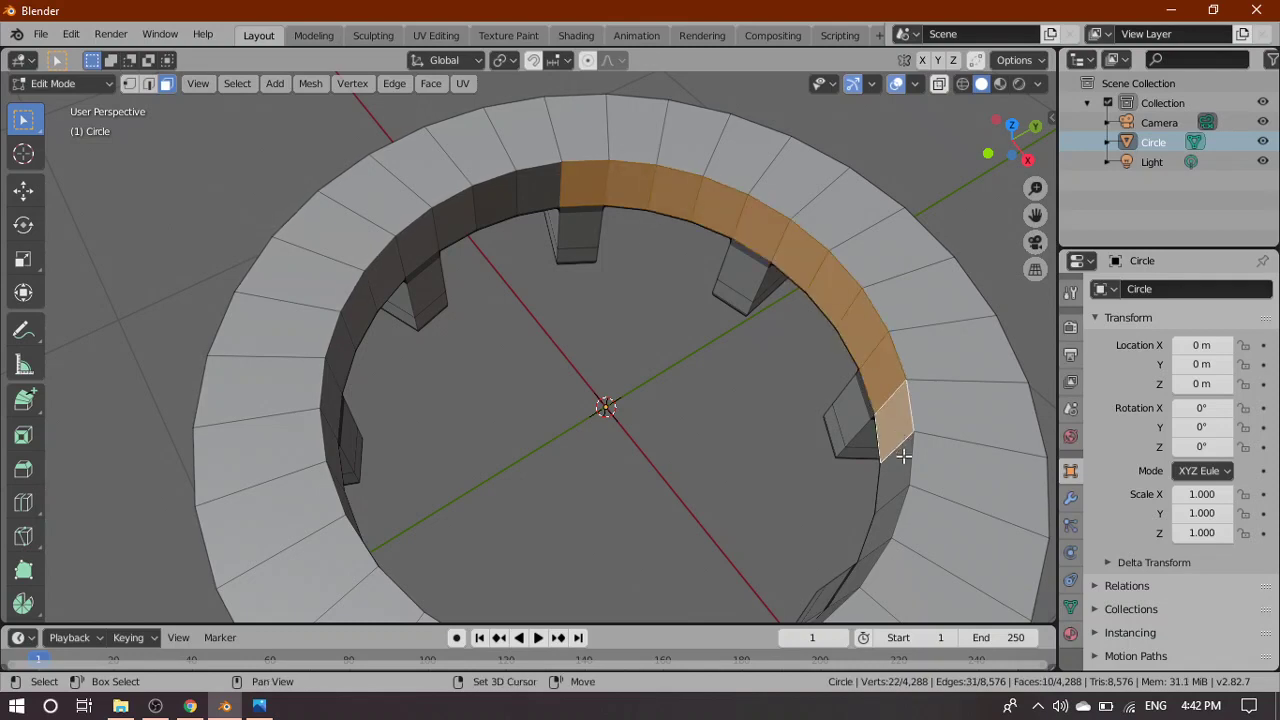
pyautogui.keyDown('shift'); pyautogui.click(900, 468); pyautogui.keyUp('shift')
pyautogui.keyDown('shift'); pyautogui.click(889, 516); pyautogui.keyUp('shift')
pyautogui.keyDown('shift'); pyautogui.click(541, 190); pyautogui.keyUp('shift')
pyautogui.keyDown('shift'); pyautogui.click(476, 213); pyautogui.keyUp('shift')
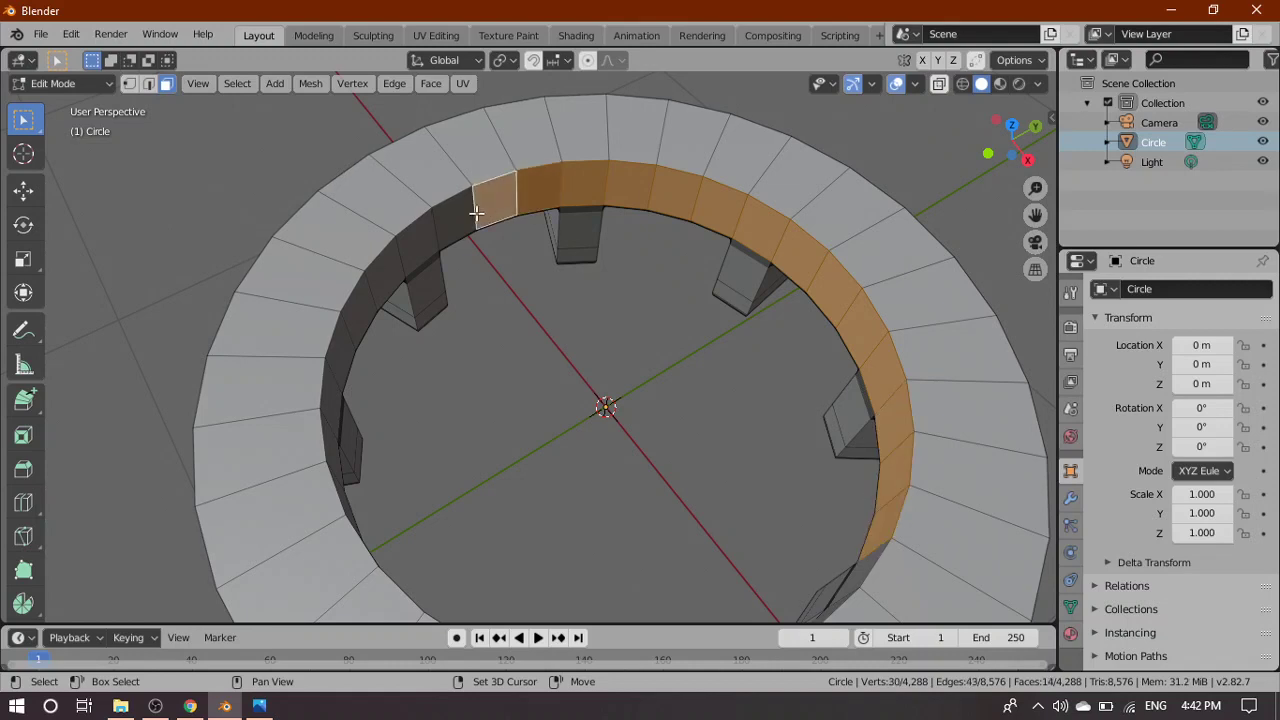
pyautogui.keyDown('shift'); pyautogui.click(424, 238); pyautogui.keyUp('shift')
pyautogui.keyDown('shift'); pyautogui.click(389, 270); pyautogui.keyUp('shift')
pyautogui.keyDown('shift'); pyautogui.click(362, 304); pyautogui.keyUp('shift')
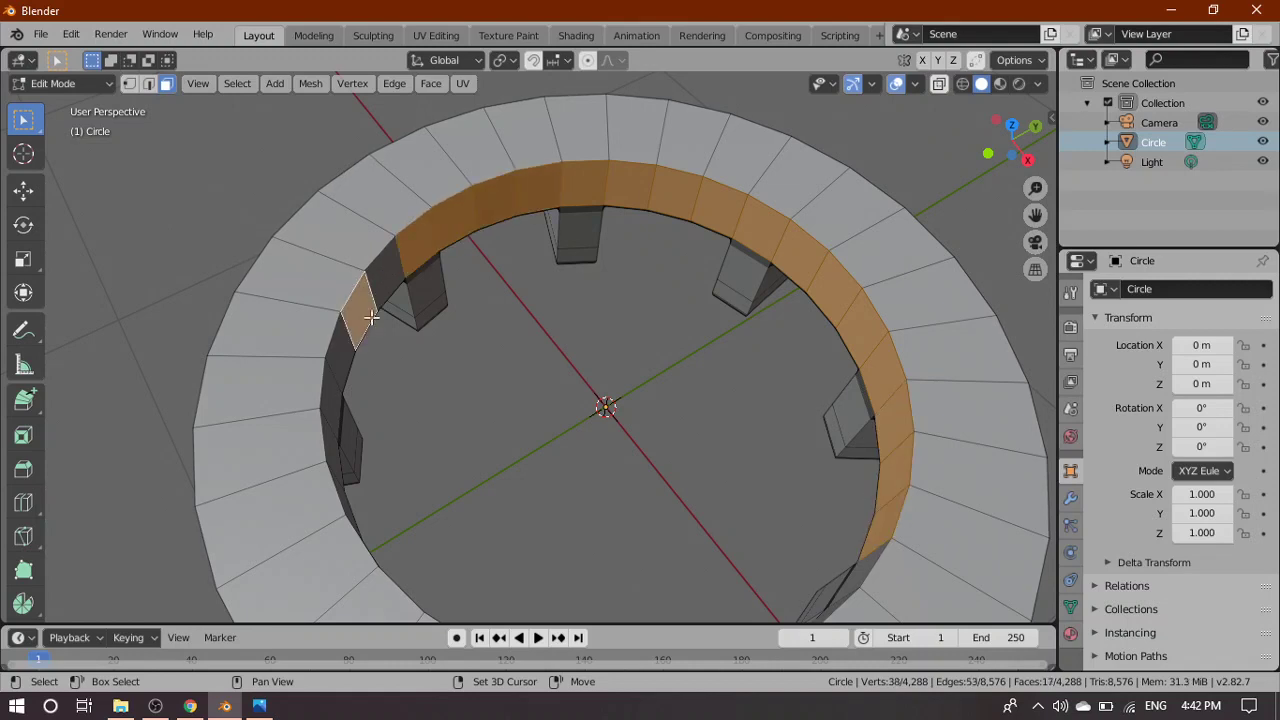
pyautogui.keyDown('shift'); pyautogui.click(391, 284); pyautogui.keyUp('shift')
pyautogui.keyDown('shift'); pyautogui.click(338, 366); pyautogui.keyUp('shift')
pyautogui.keyDown('shift'); pyautogui.click(332, 400); pyautogui.keyUp('shift')
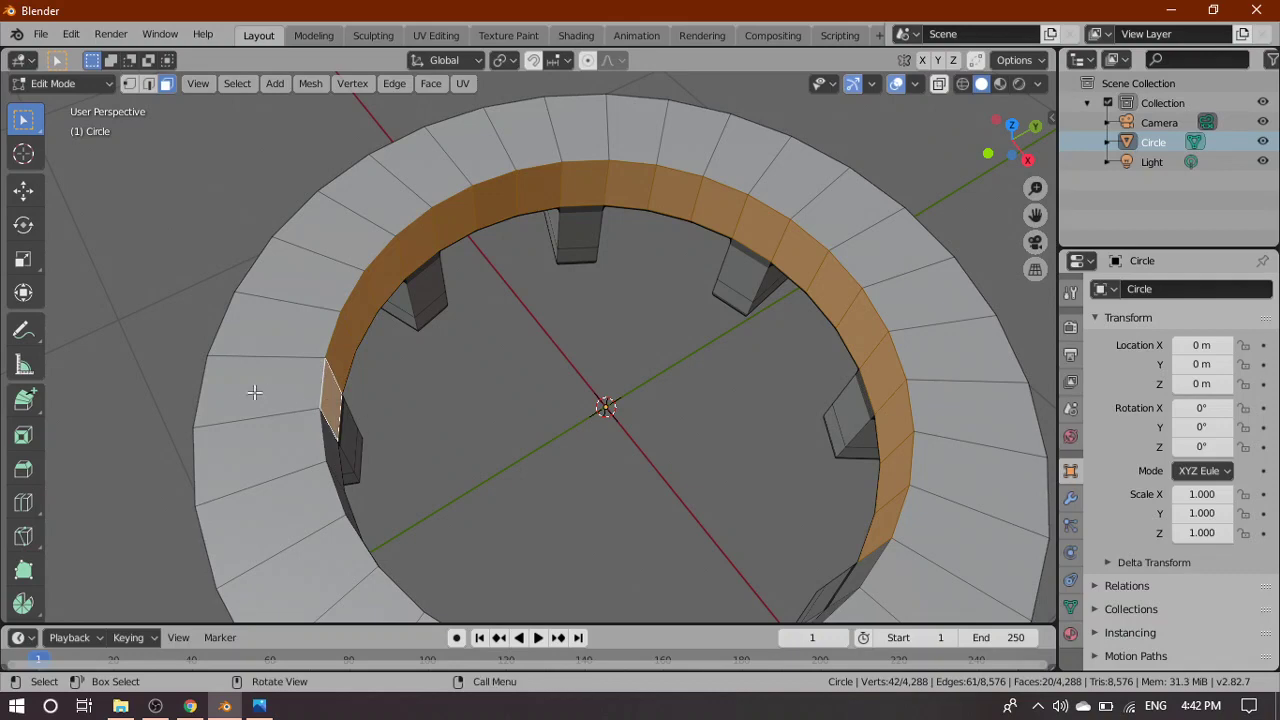
# Add the remaining 12 inner-wall faces to the selection to complete the loop around the ring
pyautogui.moveTo(257, 397); pyautogui.dragTo(504, 466, button='middle')
pyautogui.moveTo(745, 226); pyautogui.dragTo(741, 289, button='middle')
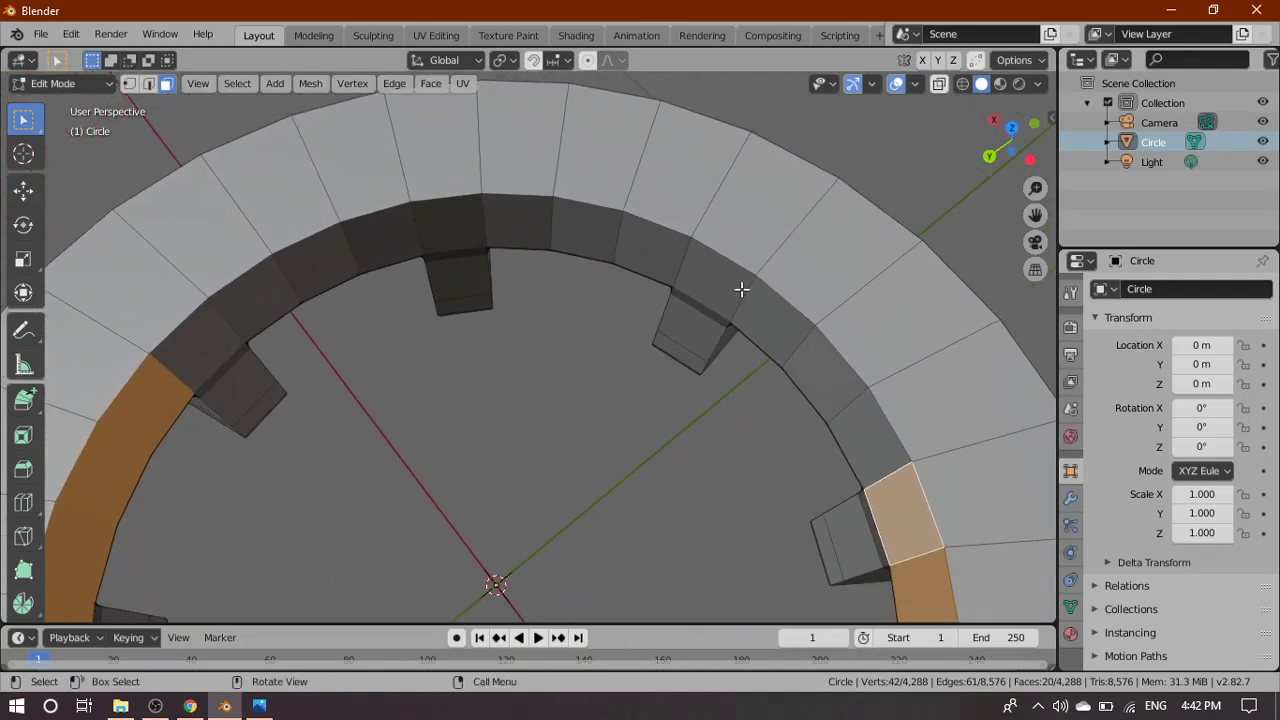
pyautogui.keyDown('shift'); pyautogui.click(200, 343); pyautogui.keyUp('shift')
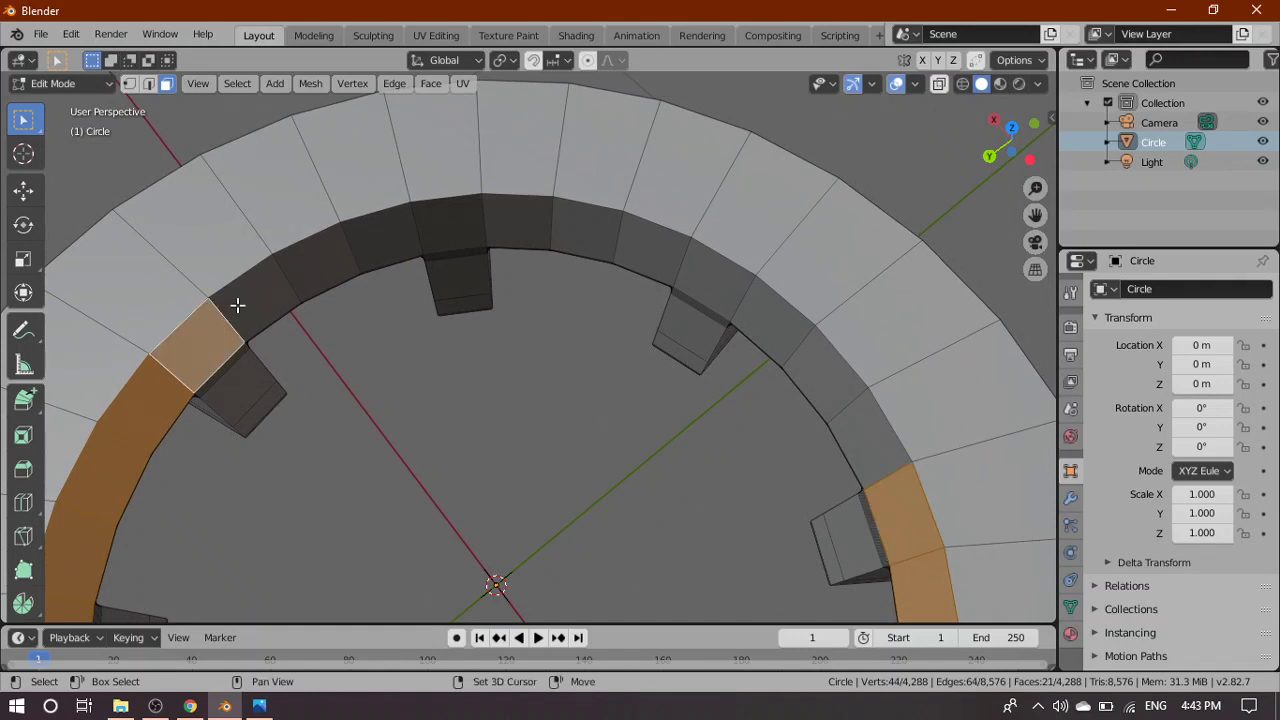
pyautogui.keyDown('shift'); pyautogui.click(245, 300); pyautogui.keyUp('shift')
pyautogui.keyDown('shift'); pyautogui.click(330, 262); pyautogui.keyUp('shift')
pyautogui.keyDown('shift'); pyautogui.click(379, 242); pyautogui.keyUp('shift')
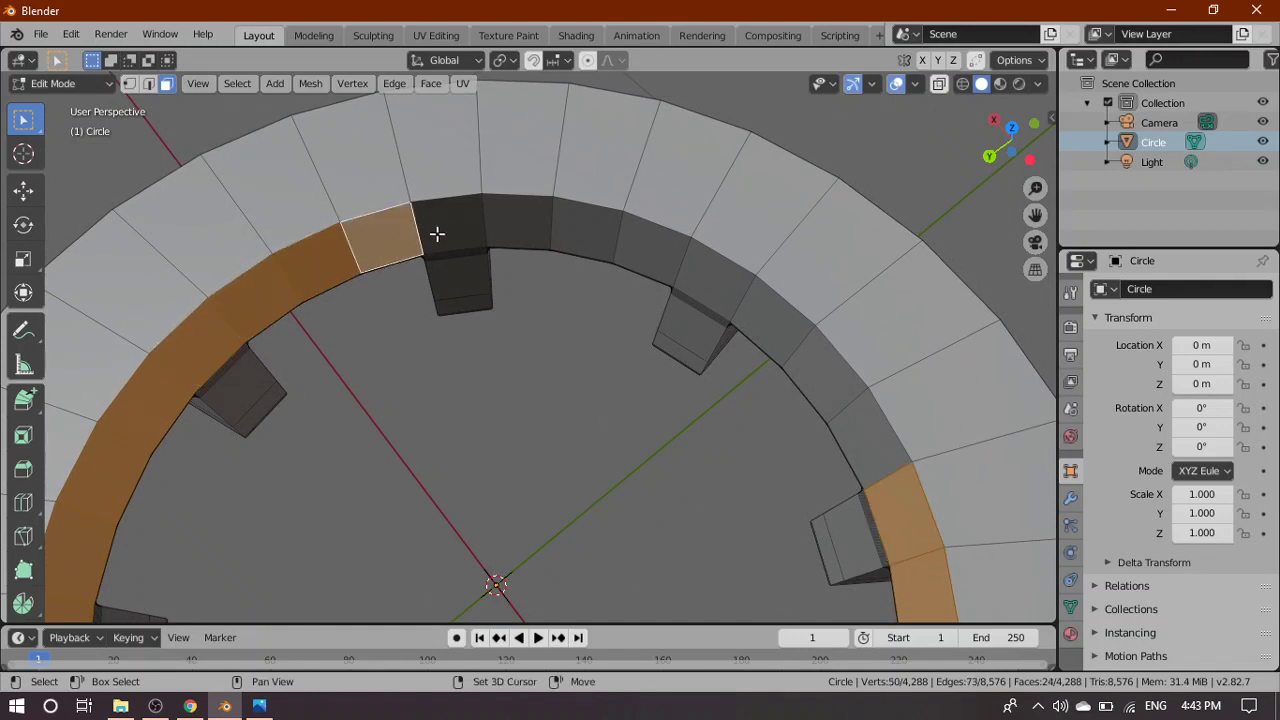
pyautogui.keyDown('shift'); pyautogui.click(443, 231); pyautogui.keyUp('shift')
pyautogui.keyDown('shift'); pyautogui.click(514, 230); pyautogui.keyUp('shift')
pyautogui.keyDown('shift'); pyautogui.click(655, 248); pyautogui.keyUp('shift')
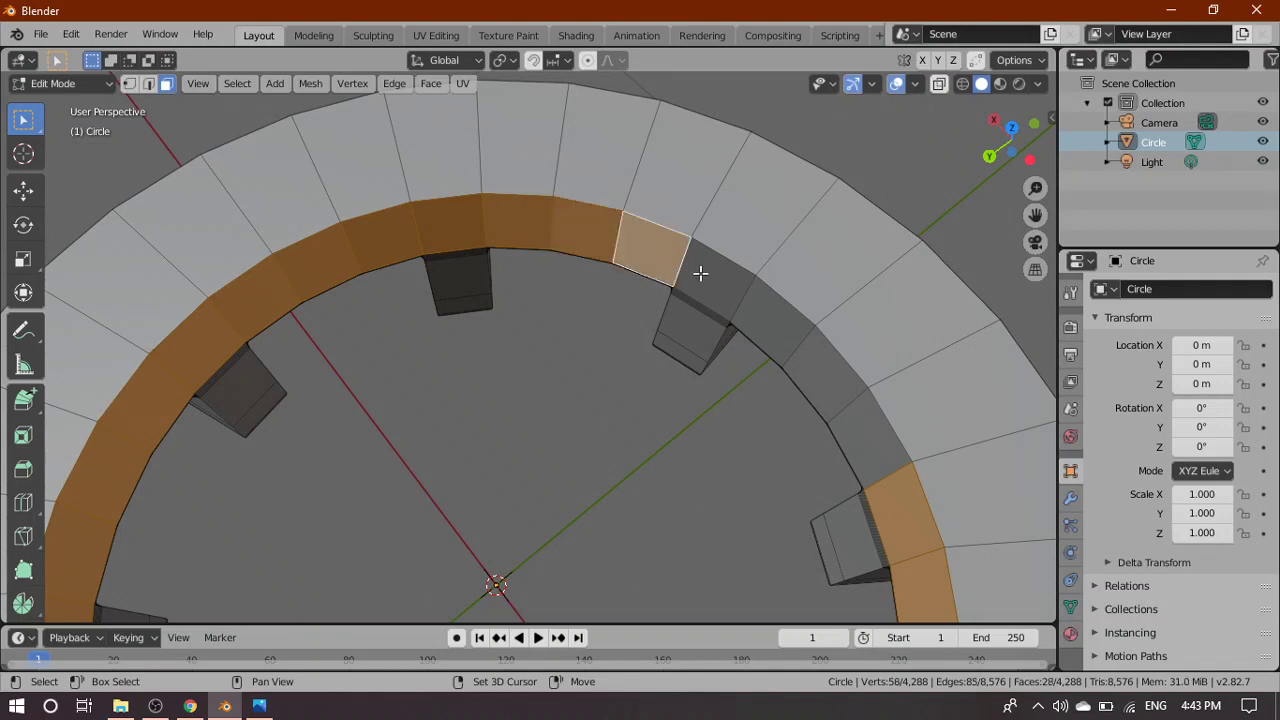
pyautogui.keyDown('shift'); pyautogui.click(718, 286); pyautogui.keyUp('shift')
pyautogui.keyDown('shift'); pyautogui.click(775, 330); pyautogui.keyUp('shift')
pyautogui.keyDown('shift'); pyautogui.click(830, 385); pyautogui.keyUp('shift')
pyautogui.keyDown('shift'); pyautogui.click(868, 438); pyautogui.keyUp('shift')
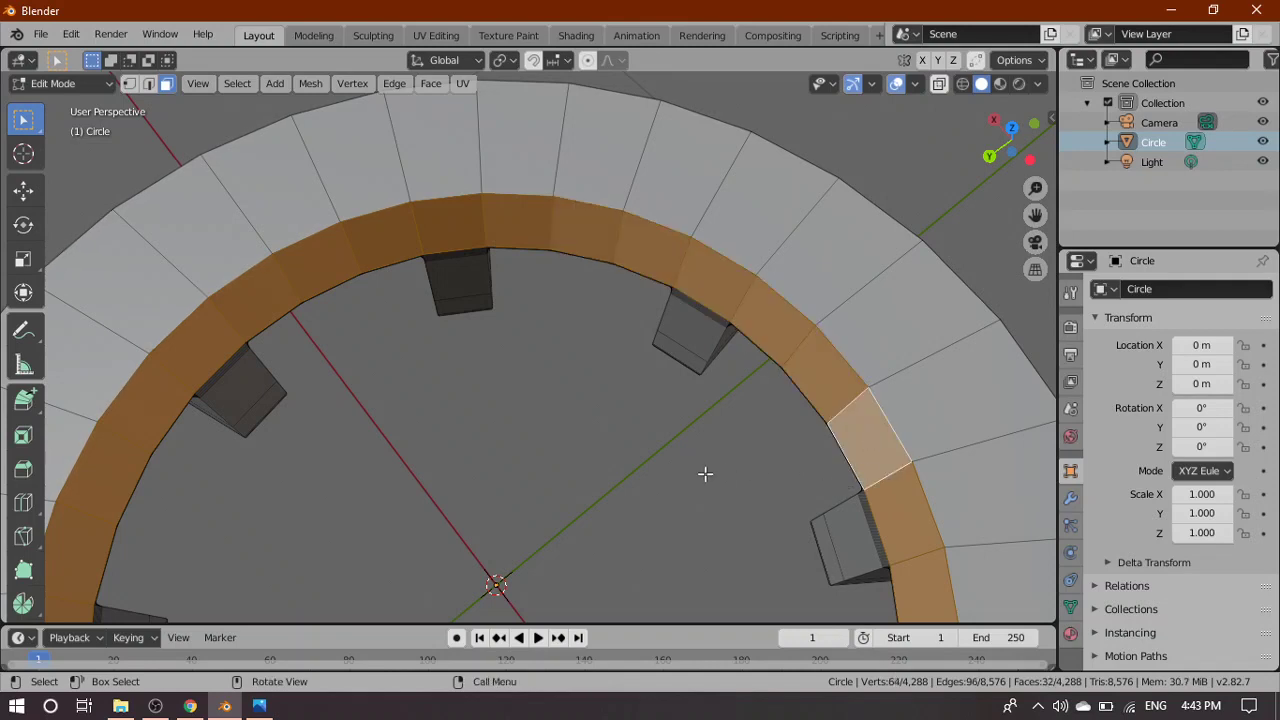
# Show the ring from the top in wireframe shading, with the selected inner-wall faces framed
pyautogui.press('`')
pyautogui.click(711, 317)
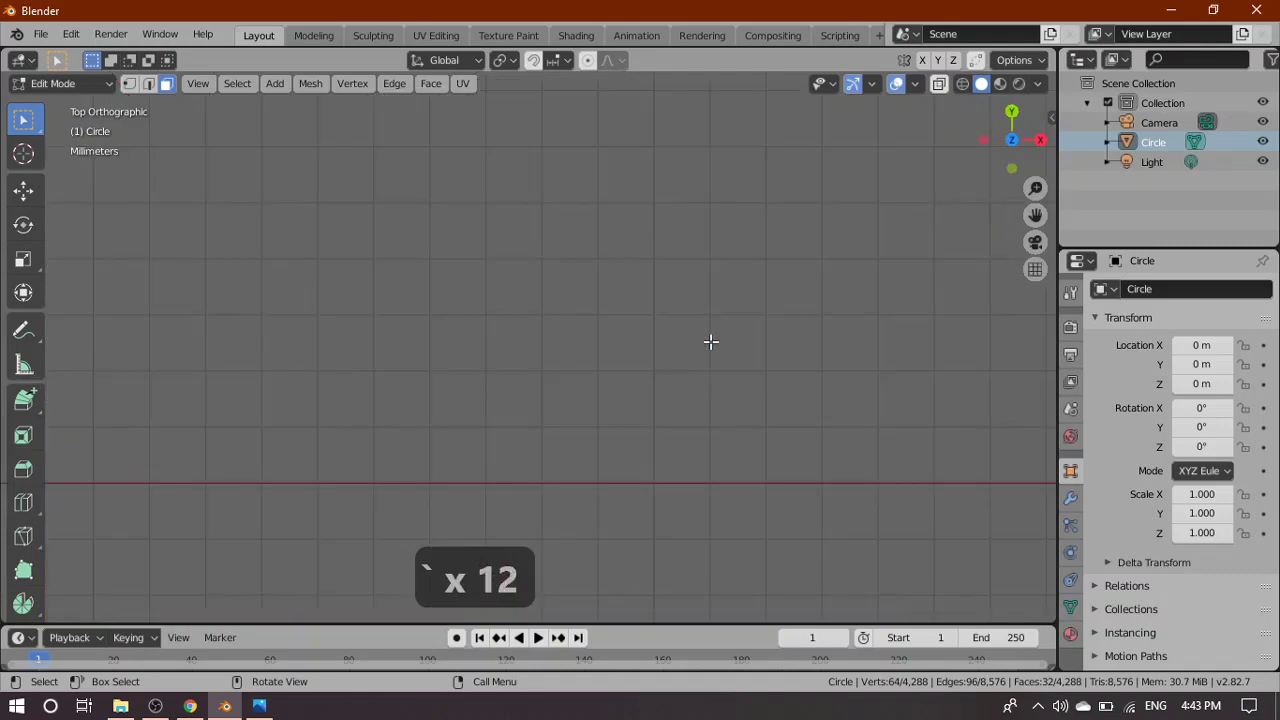
pyautogui.press('KP_Decimal')
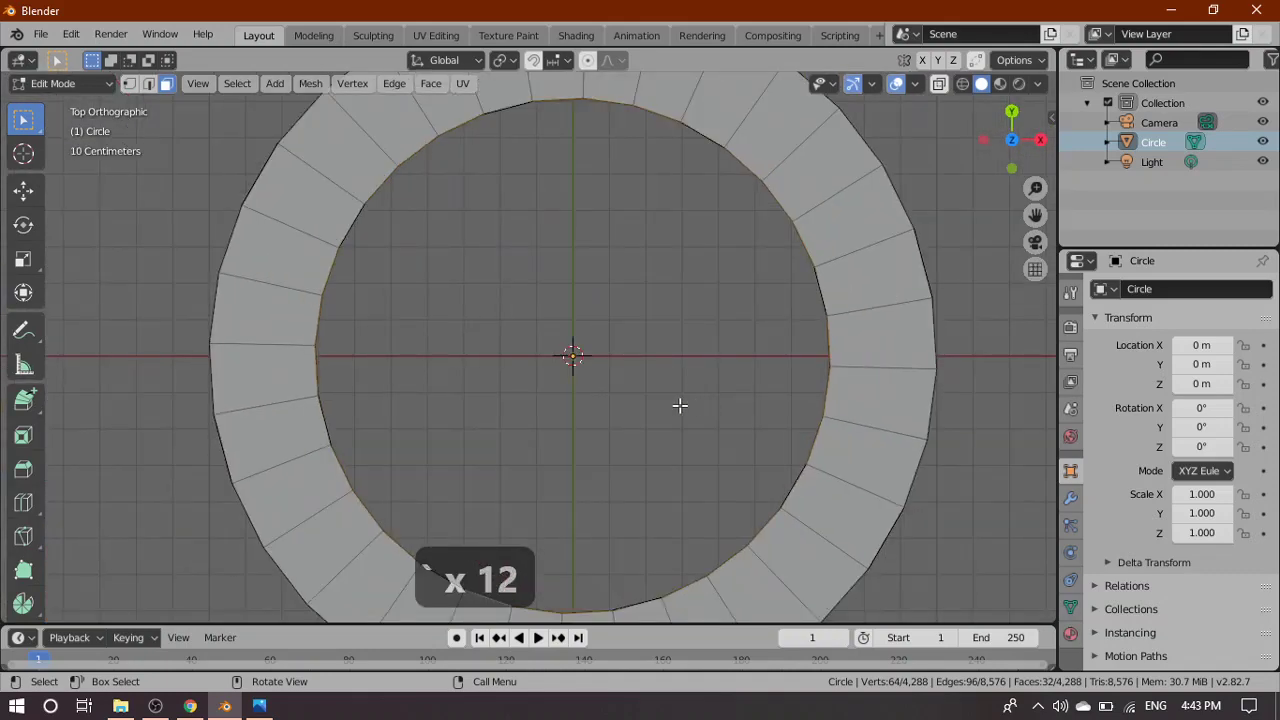
pyautogui.scroll(-3, 680, 405)
pyautogui.scroll(1, 726, 384)
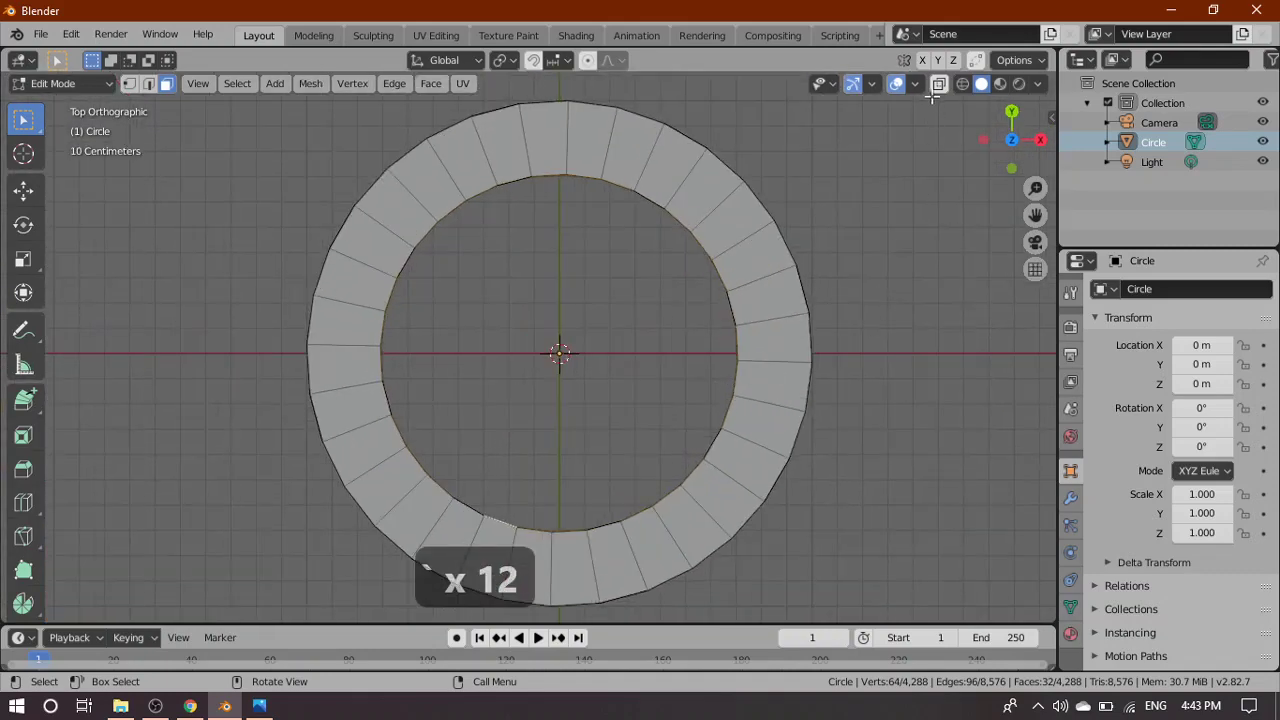
pyautogui.click(962, 84)
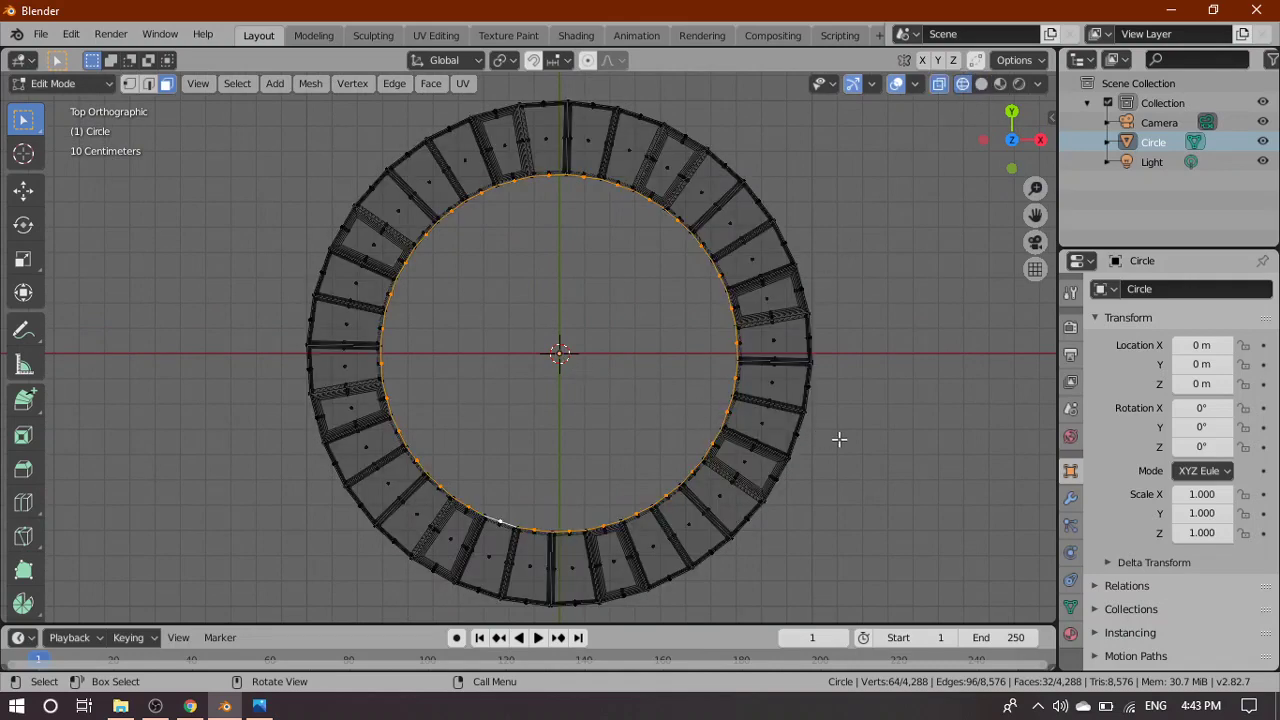
pyautogui.scroll(1, 834, 441)
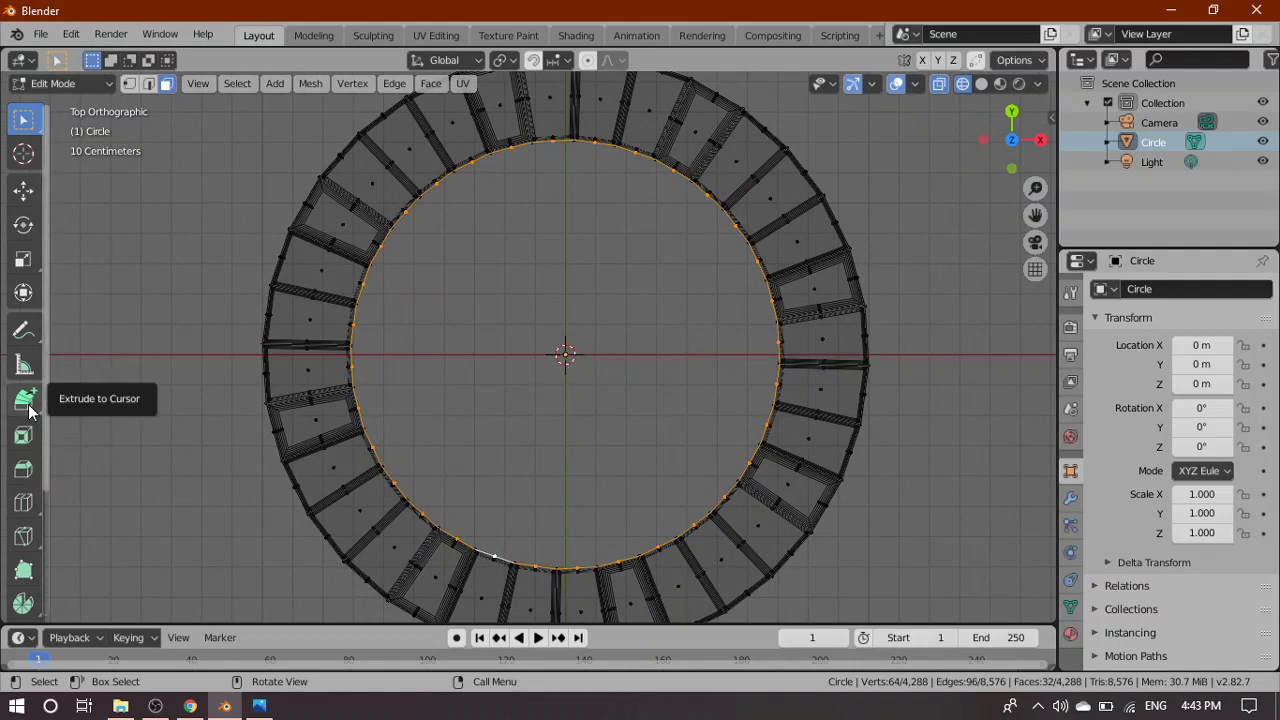
# Try extruding the selected inner-wall faces with Extrude Region, then undo the extrusion
pyautogui.click(29, 408)
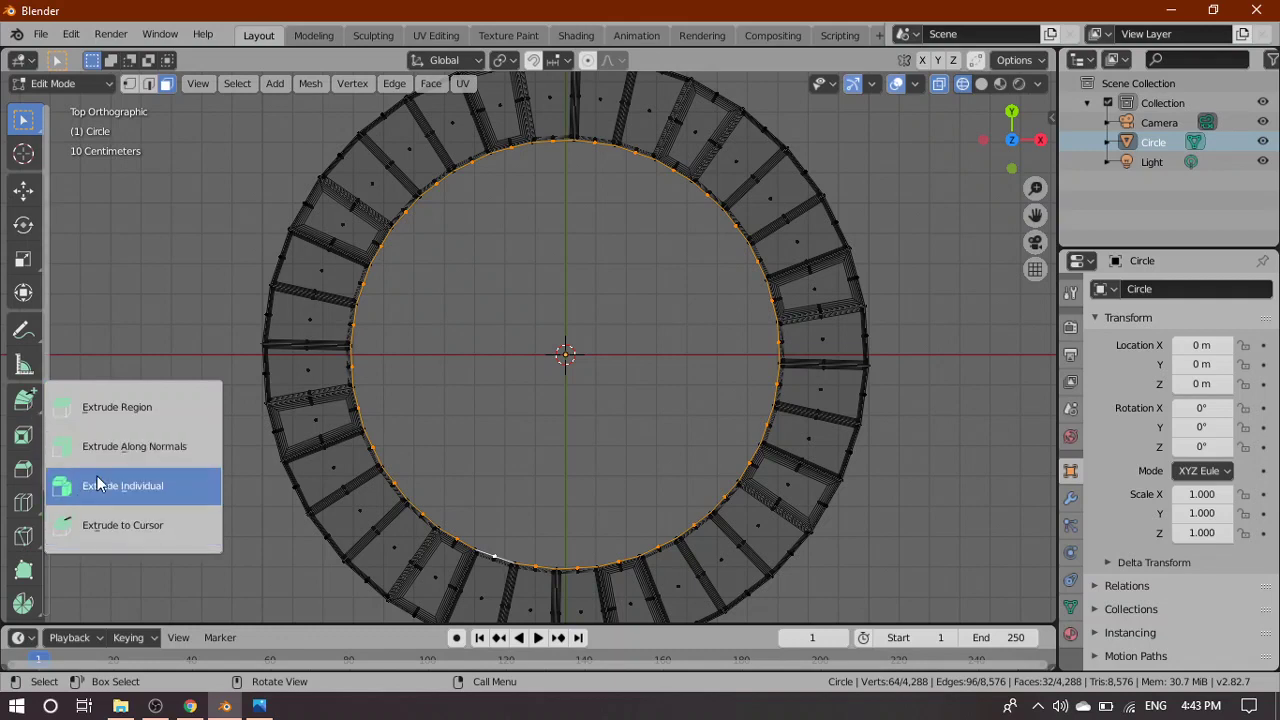
pyautogui.click(113, 413)
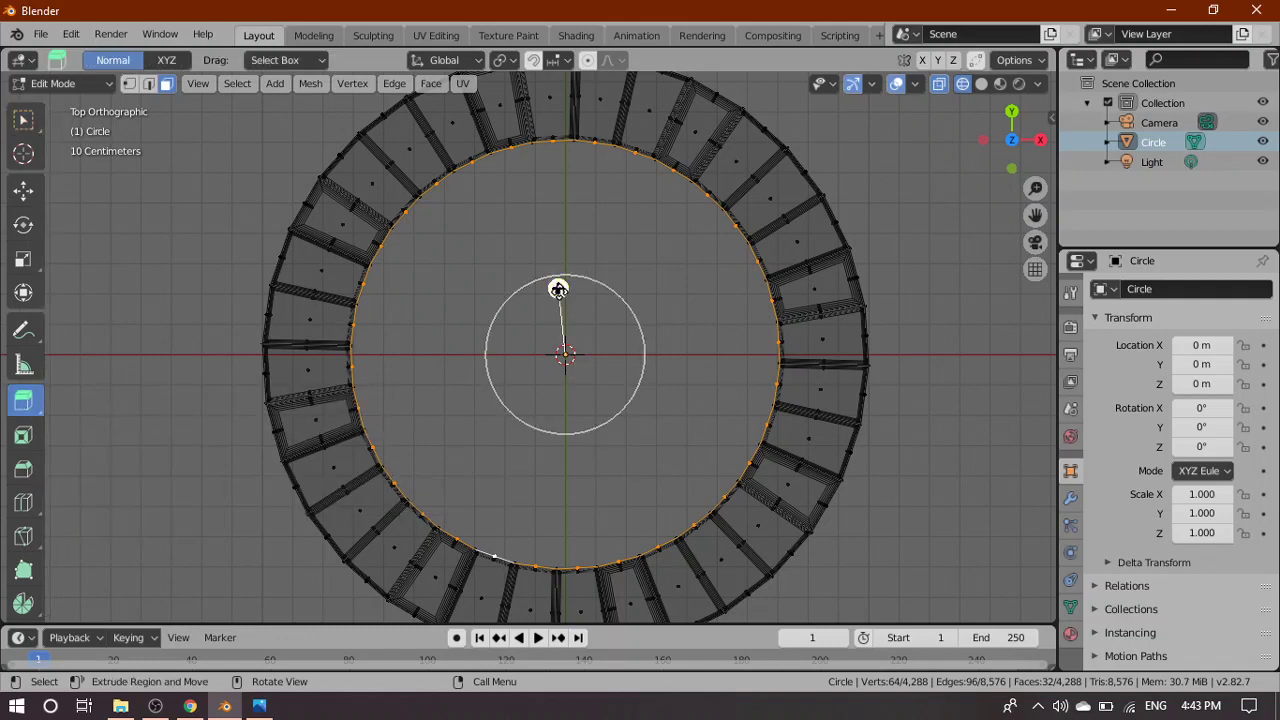
pyautogui.moveTo(557, 288); pyautogui.dragTo(611, 412)
pyautogui.hotkey('ctrl', 'z')
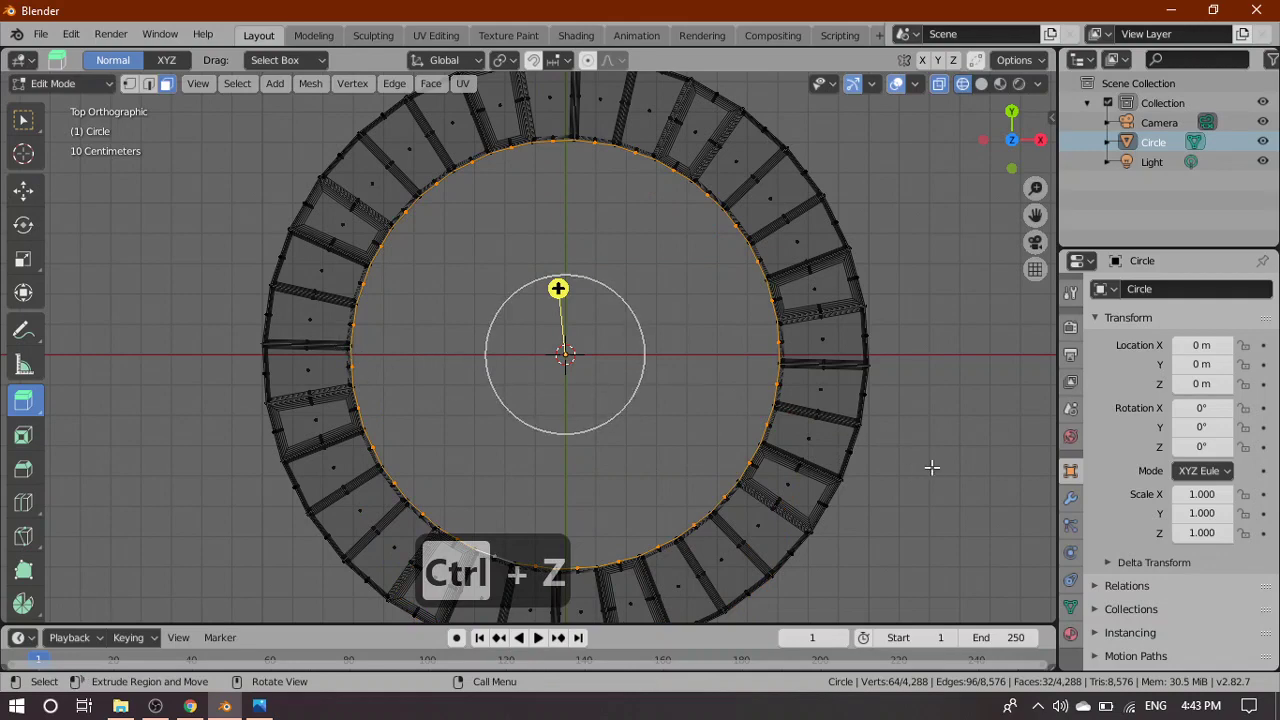
# Extrude the selected inner-wall faces along their normals toward the ring's centre, leaving only a small central hole
pyautogui.press('e')
pyautogui.rightClick(849, 423)
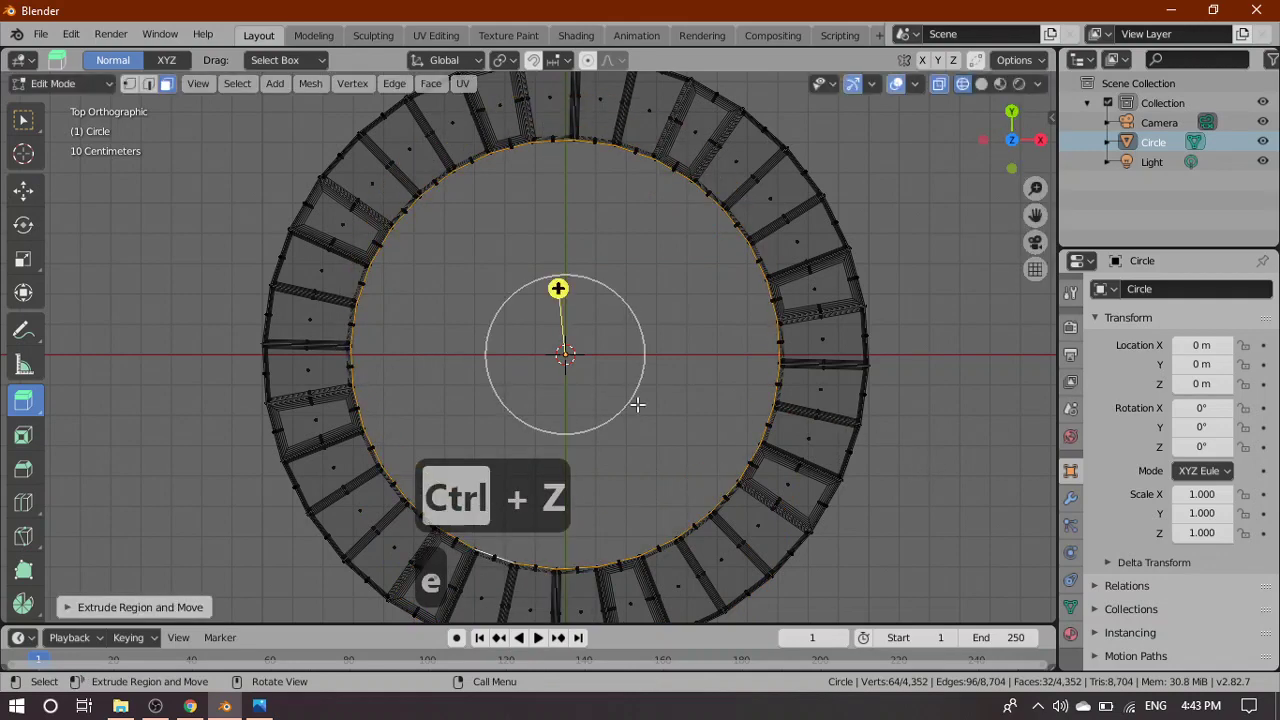
pyautogui.click(24, 400)
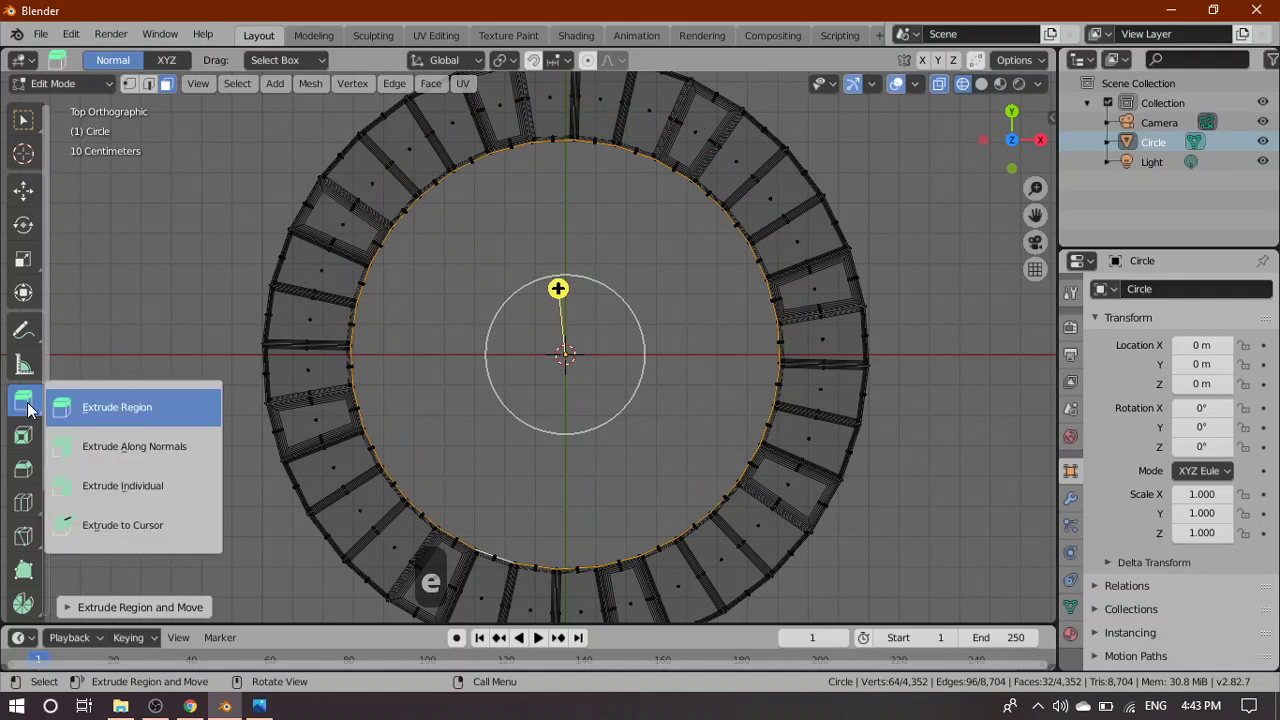
pyautogui.click(117, 446)
pyautogui.moveTo(558, 289); pyautogui.dragTo(584, 359)
pyautogui.scroll(-5, 734, 384)
pyautogui.moveTo(757, 314); pyautogui.dragTo(811, 296, button='middle')
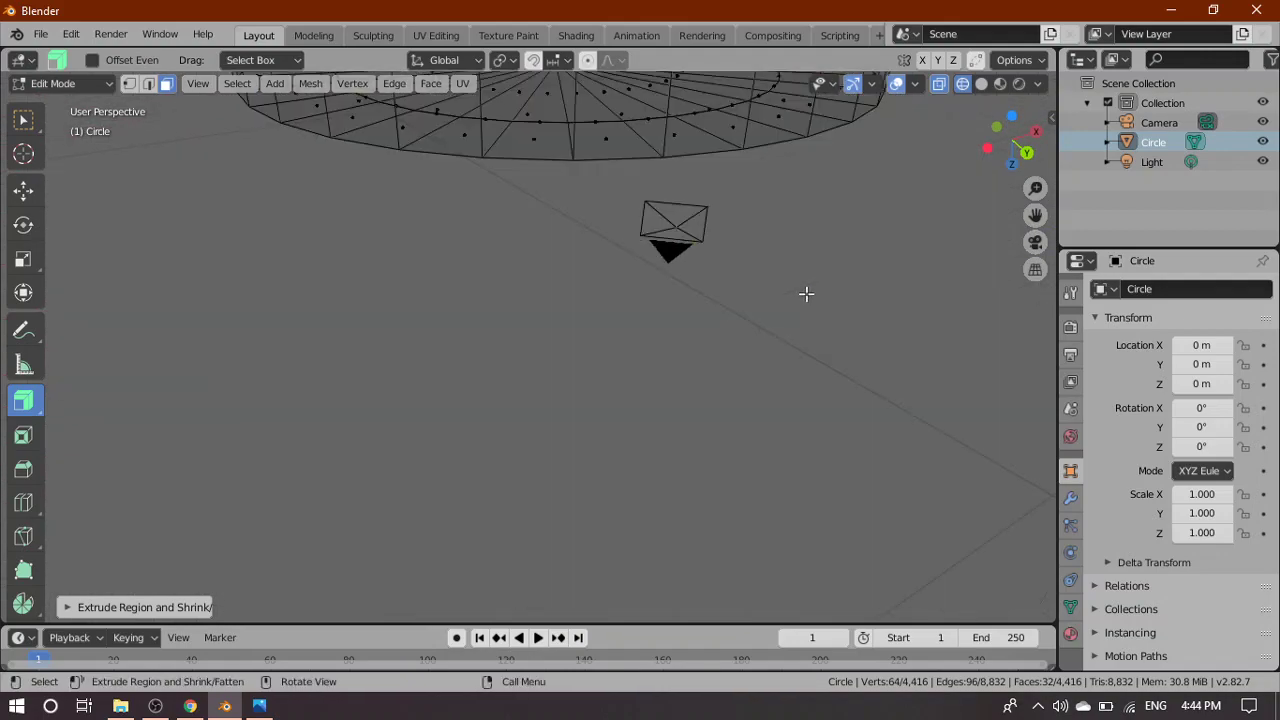
pyautogui.scroll(-6, 806, 288)
pyautogui.keyDown('shift'); pyautogui.moveTo(783, 249); pyautogui.dragTo(739, 377, button='middle'); pyautogui.keyUp('shift')
pyautogui.scroll(4, 739, 377)
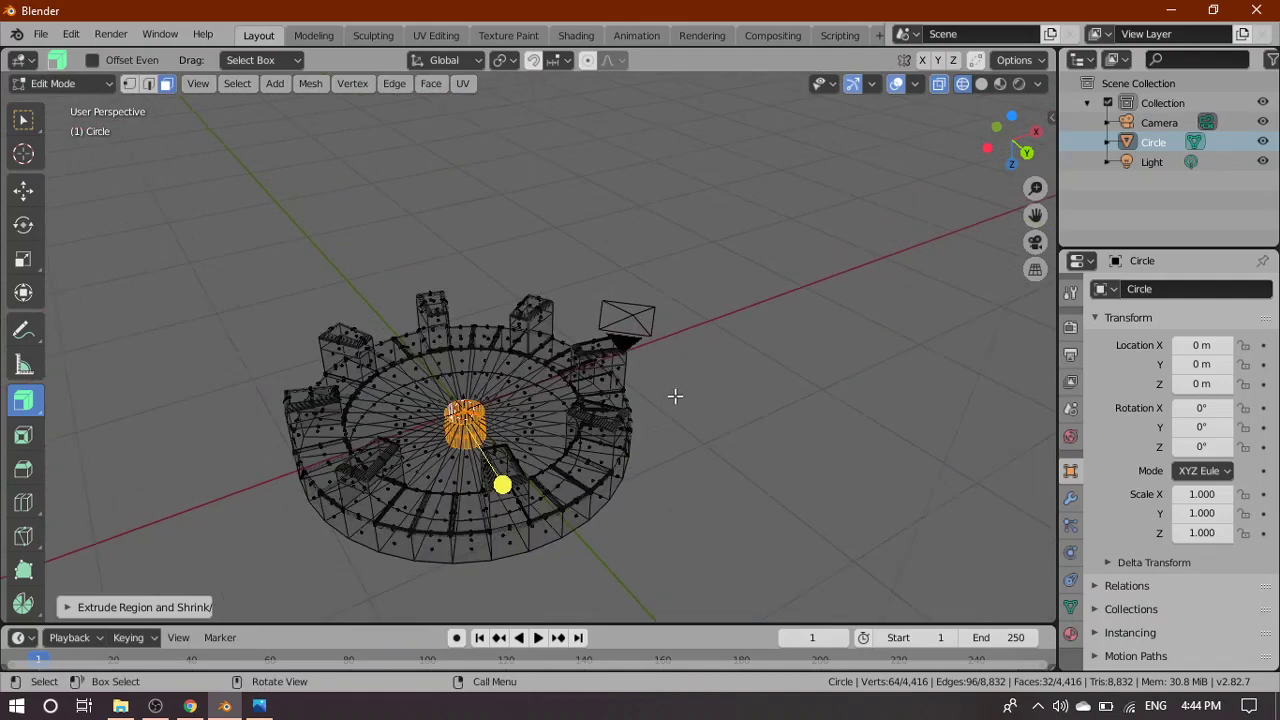
# Clear the face selection, switch to solid shading and inspect the filled disc from both sides
pyautogui.click(23, 119)
pyautogui.click(806, 372)
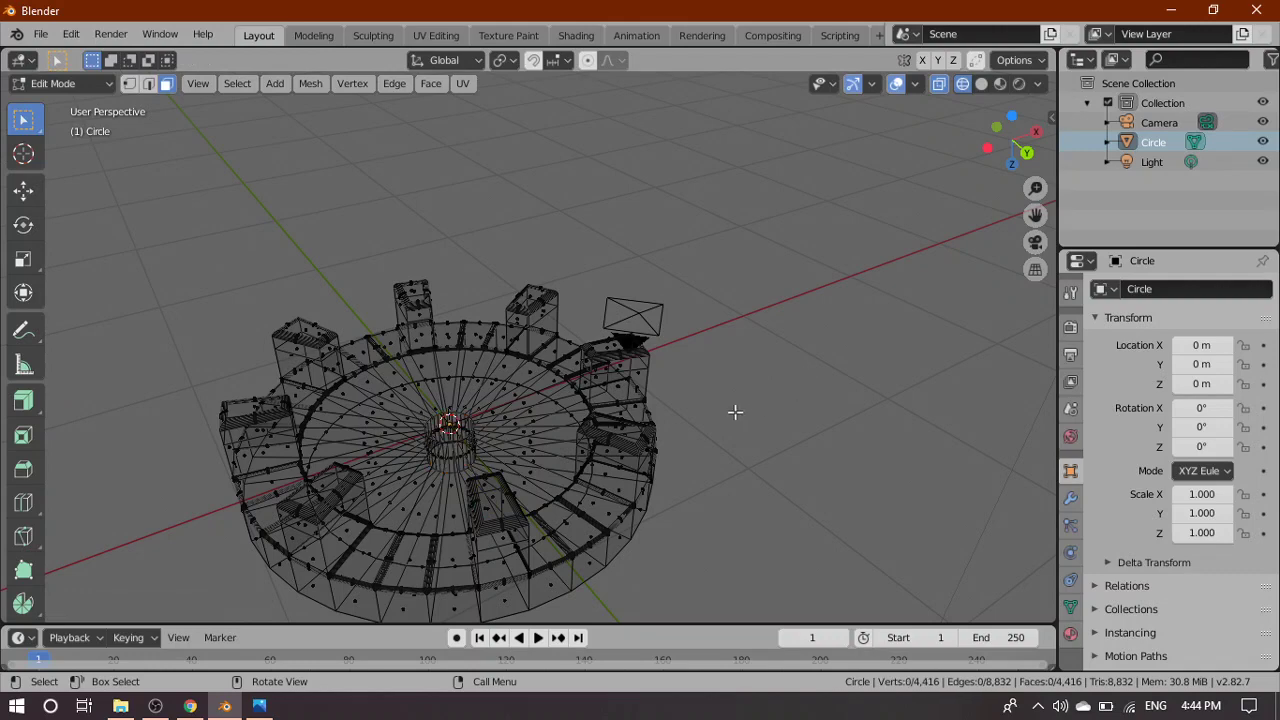
pyautogui.click(981, 84)
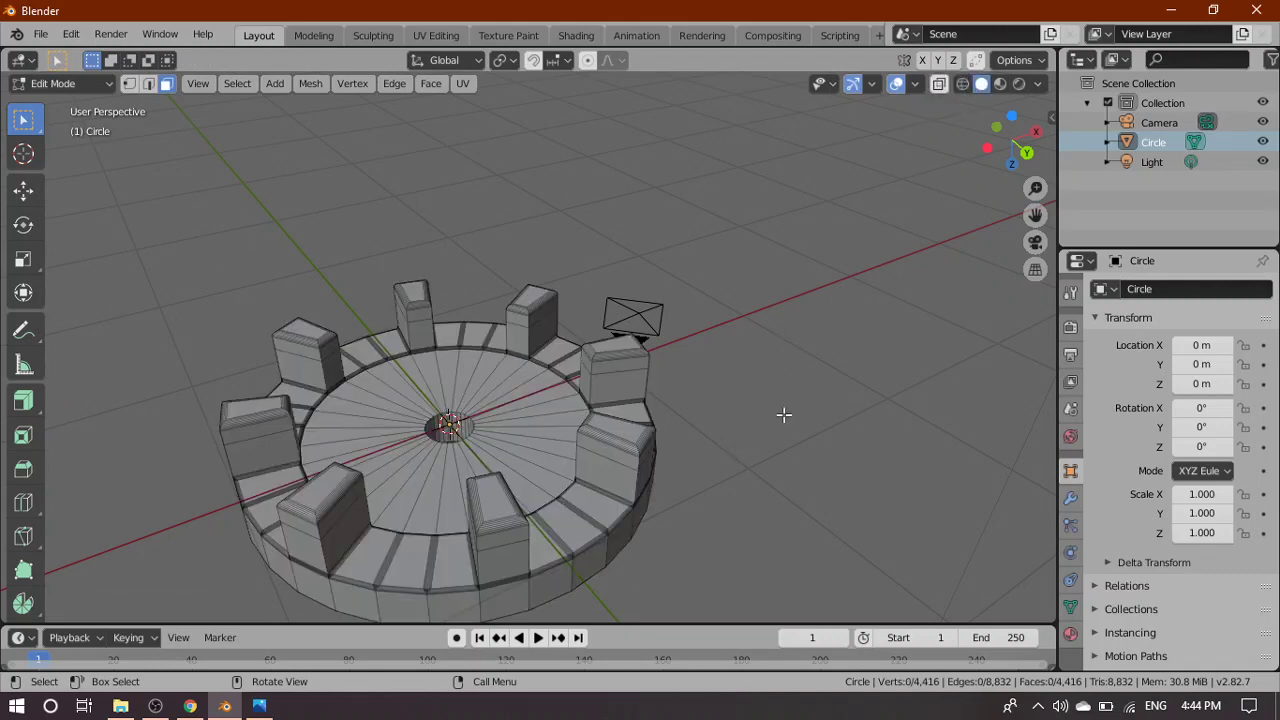
pyautogui.moveTo(780, 463); pyautogui.dragTo(800, 544, button='middle')
pyautogui.scroll(2, 516, 499)
pyautogui.scroll(-1, 532, 518)
pyautogui.scroll(2, 532, 518)
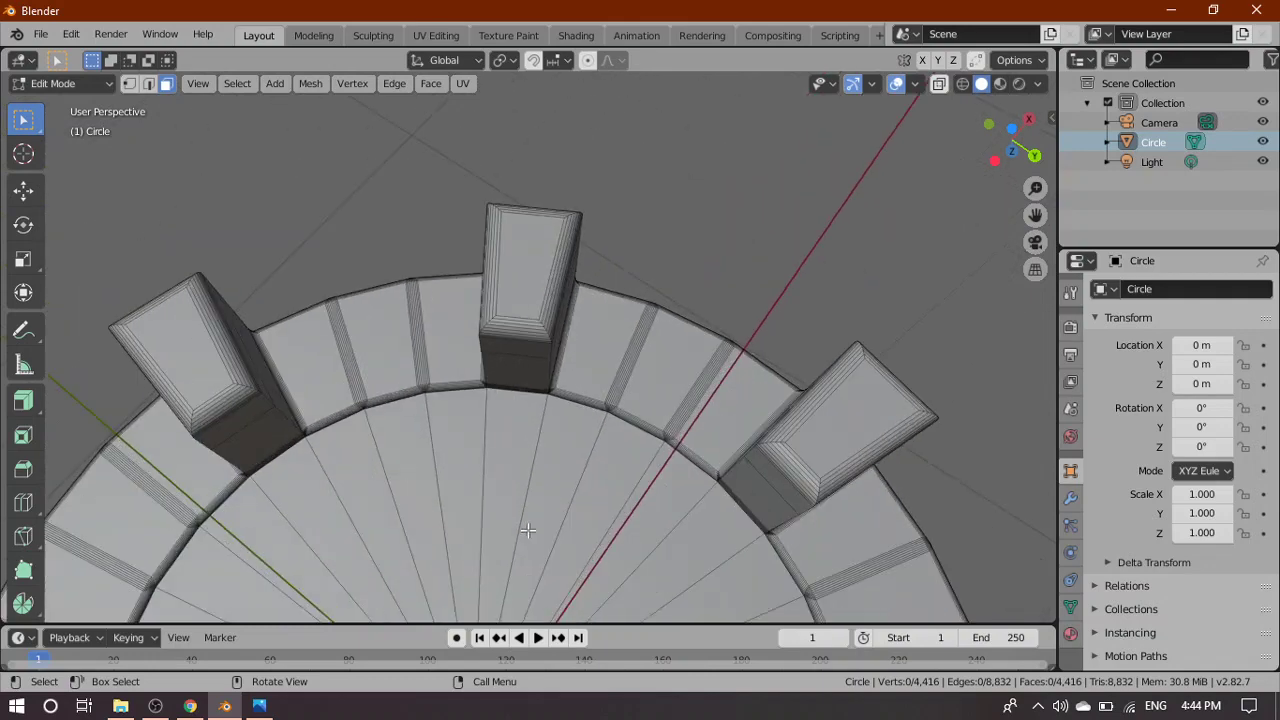
pyautogui.scroll(-6, 527, 531)
pyautogui.moveTo(650, 546); pyautogui.dragTo(721, 341, button='middle')
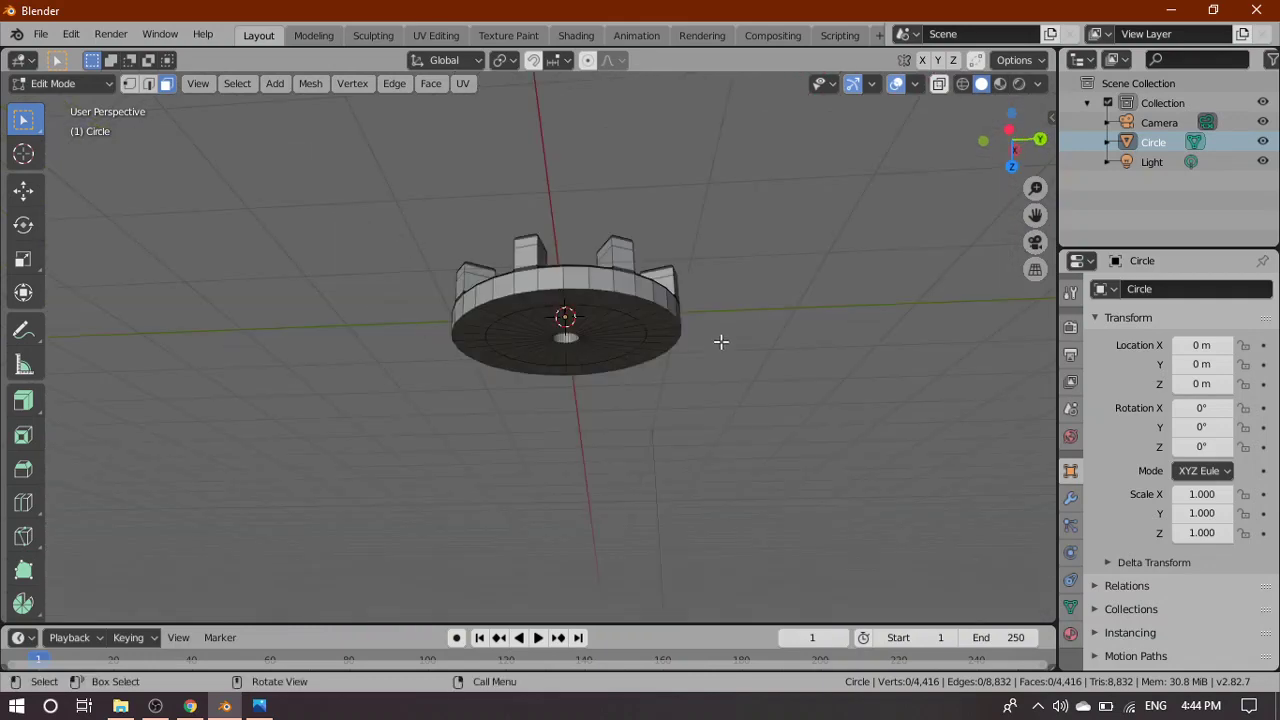
# Show the legged disc from the front and select its entire mesh in face select mode
pyautogui.press('`')
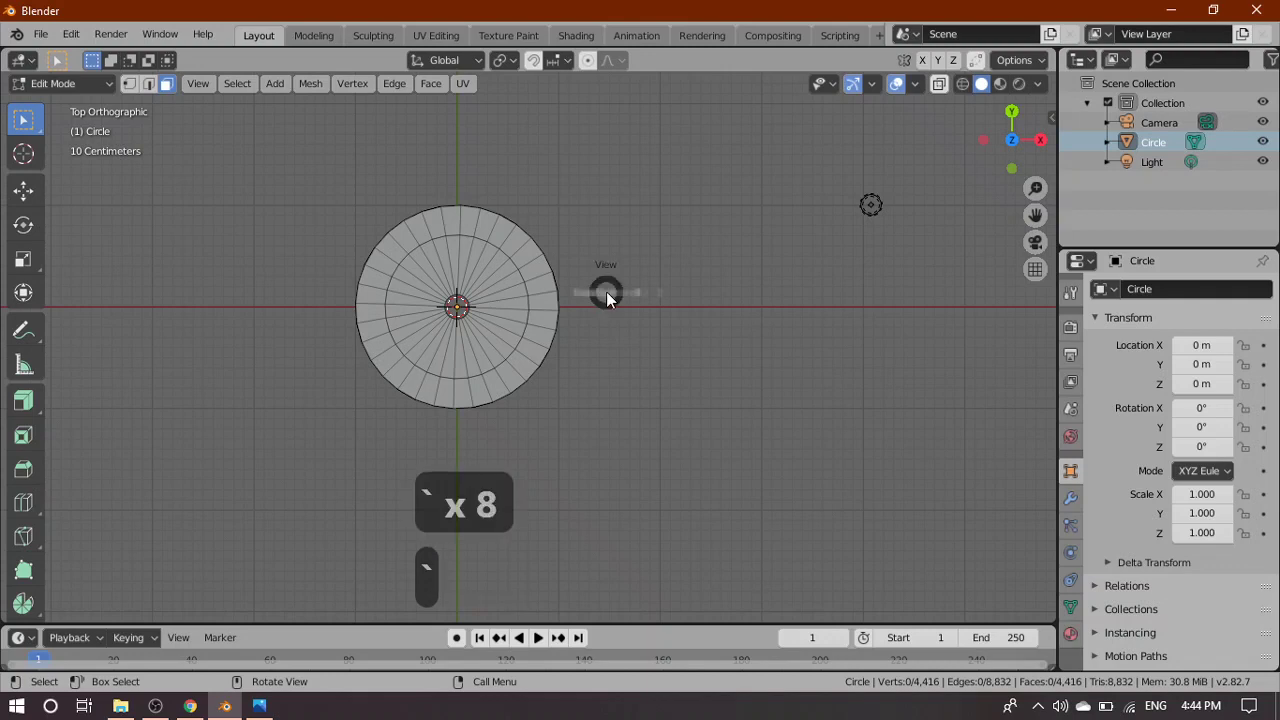
pyautogui.press('`')
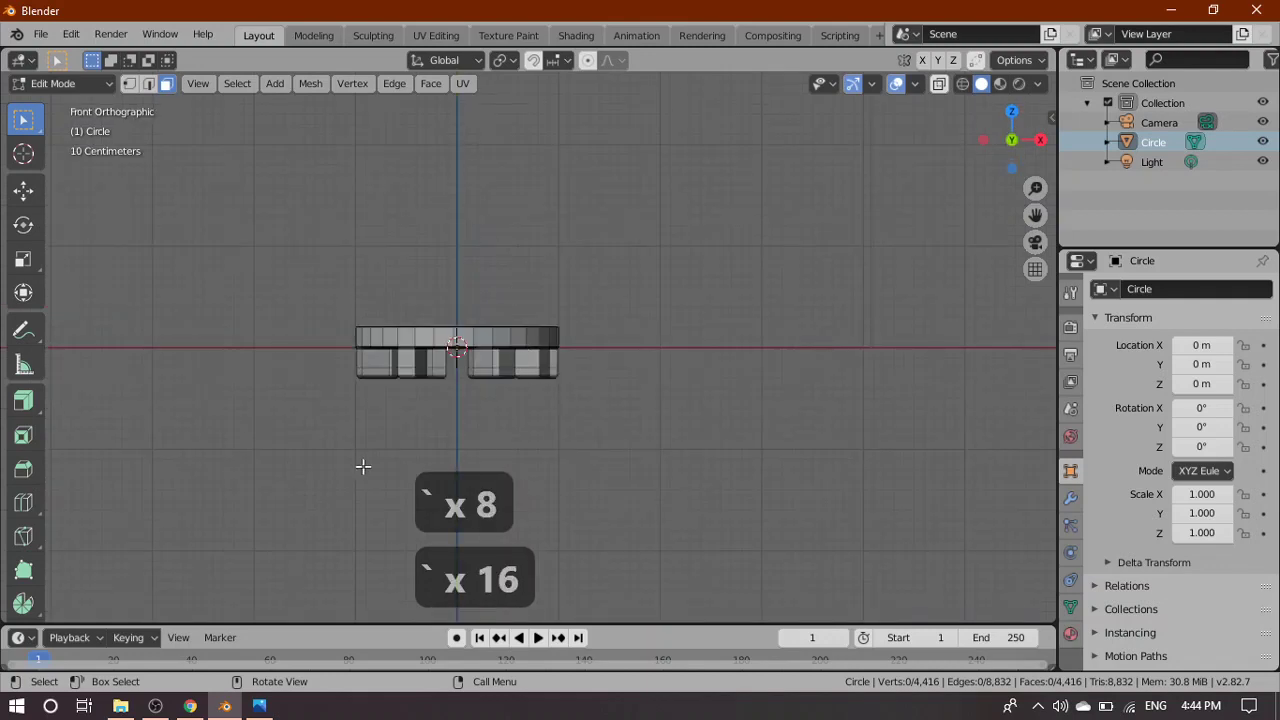
pyautogui.keyDown('shift'); pyautogui.moveTo(237, 423); pyautogui.dragTo(443, 491, button='middle'); pyautogui.keyUp('shift')
pyautogui.scroll(4, 797, 511)
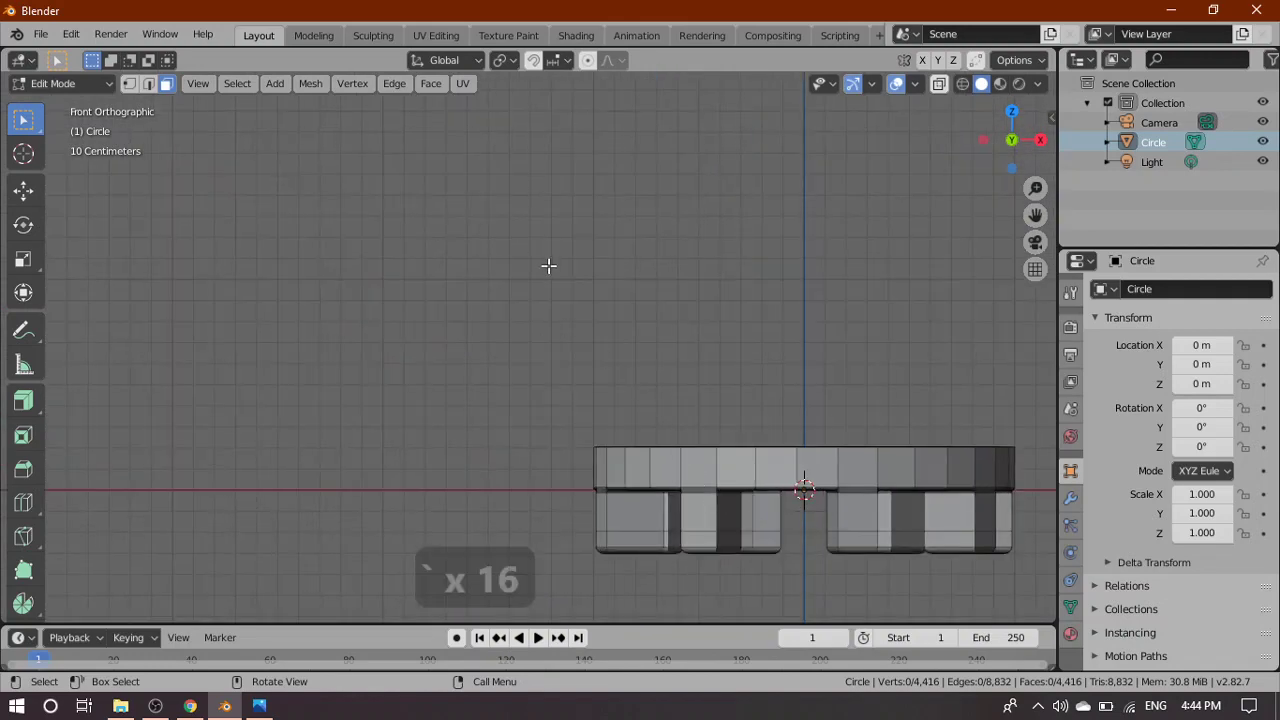
pyautogui.press('3')
pyautogui.keyDown('shift'); pyautogui.moveTo(713, 362); pyautogui.dragTo(452, 270, button='middle'); pyautogui.keyUp('shift')
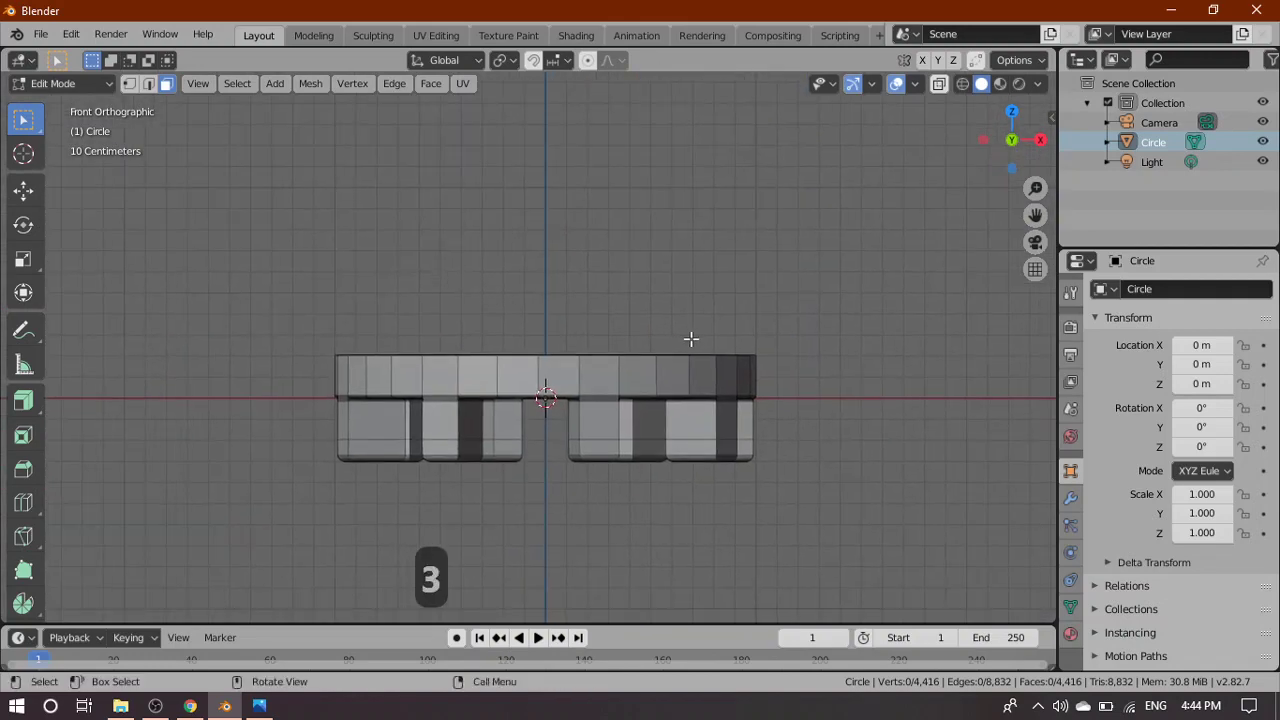
pyautogui.press('a')
pyautogui.scroll(-2, 801, 361)
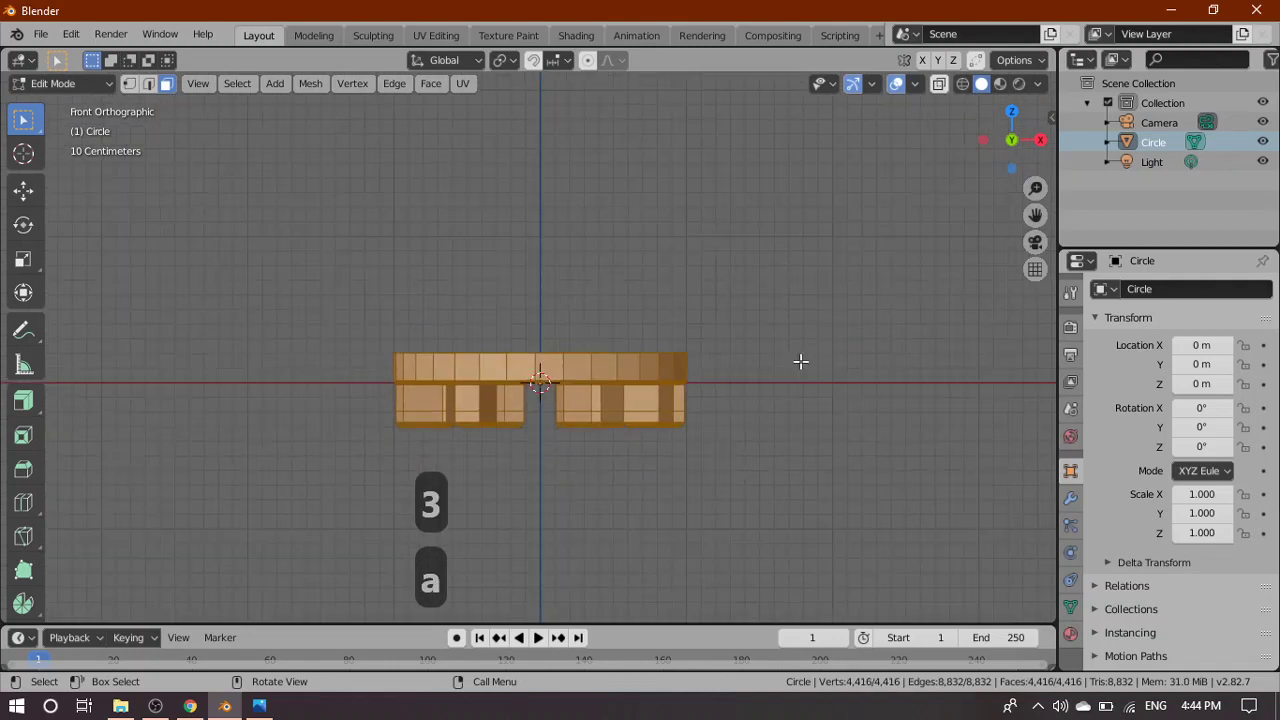
# Duplicate the selected mesh in place and rotate the copy 180° about the Y axis
pyautogui.hotkey('shift', 'd')
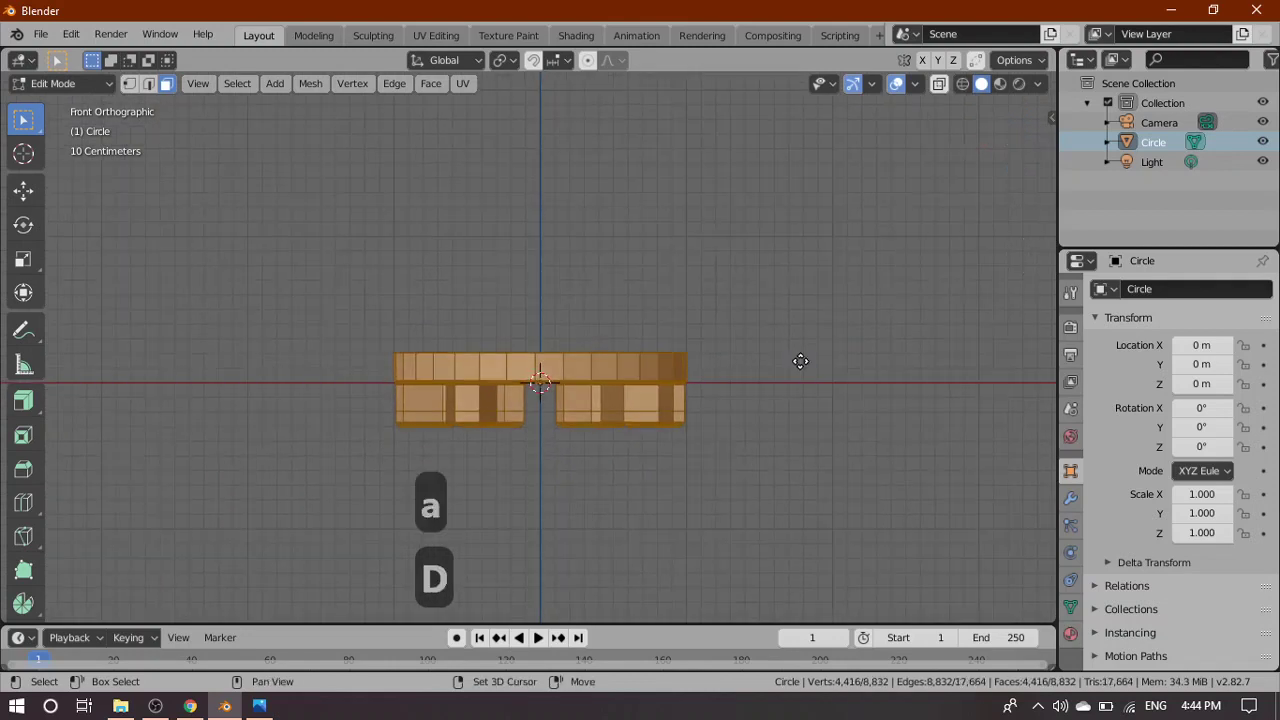
pyautogui.rightClick(863, 226)
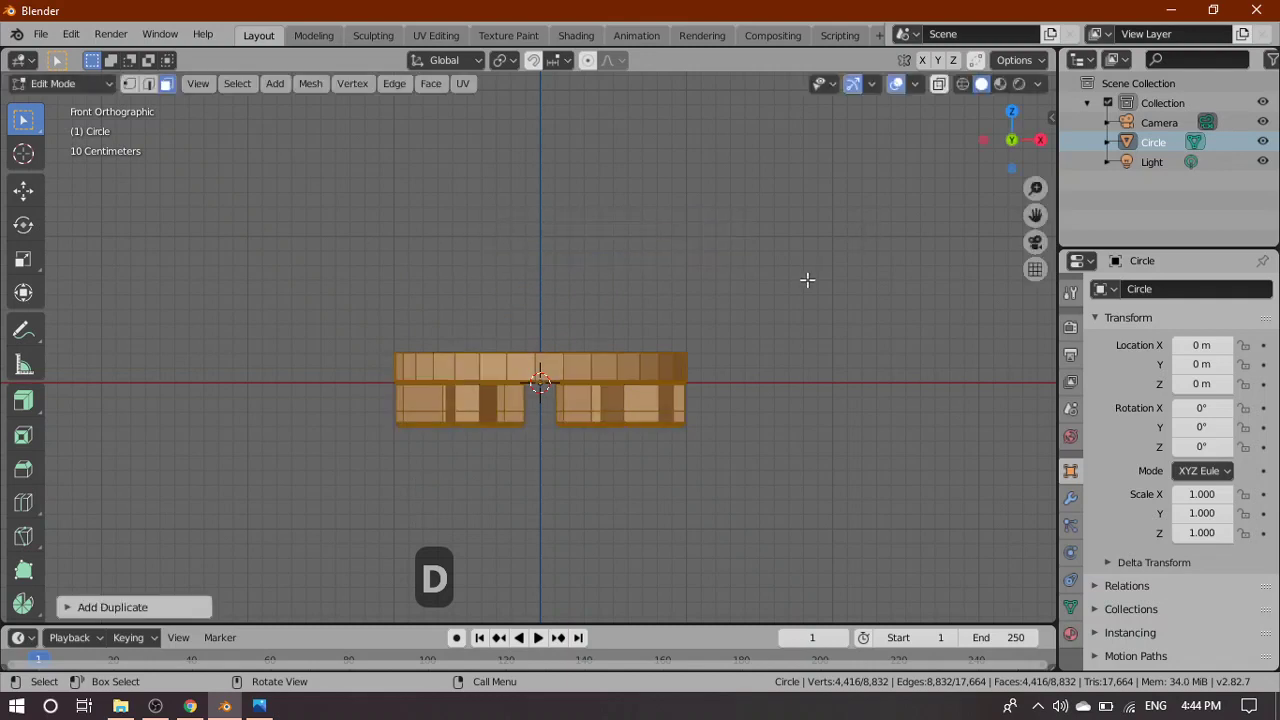
pyautogui.press('r')
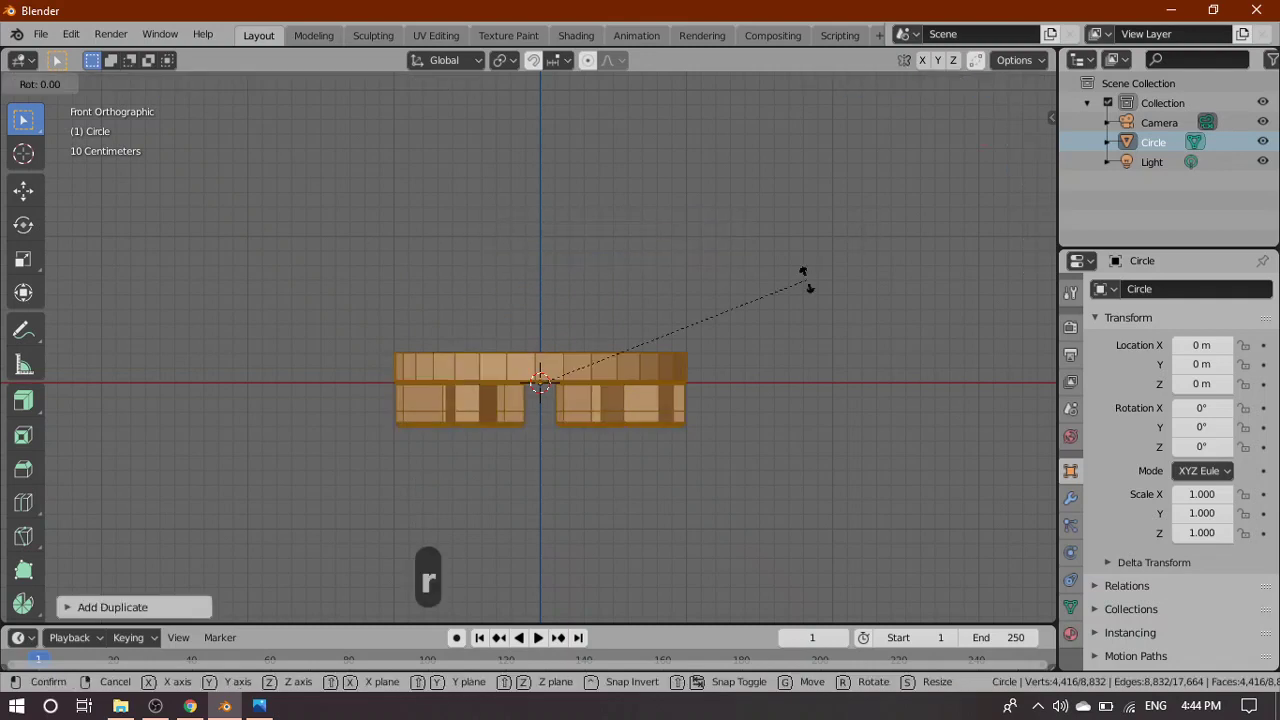
pyautogui.write('y180')
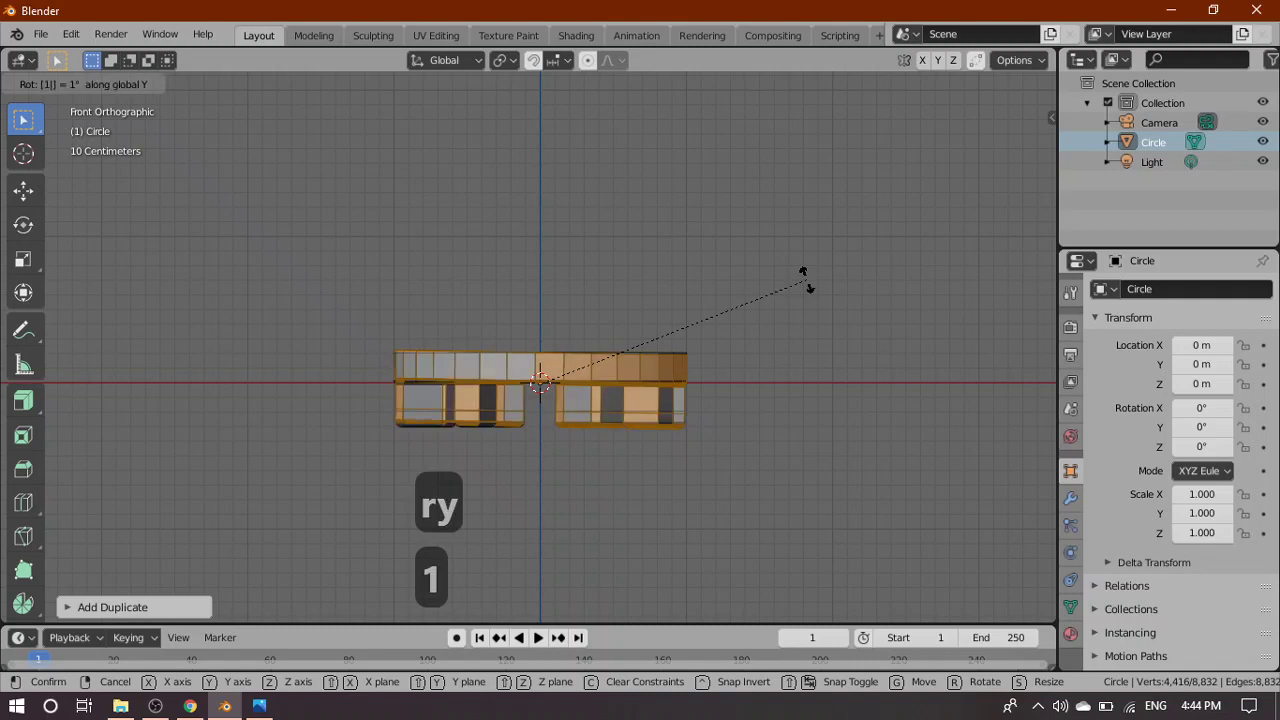
pyautogui.press('Return')
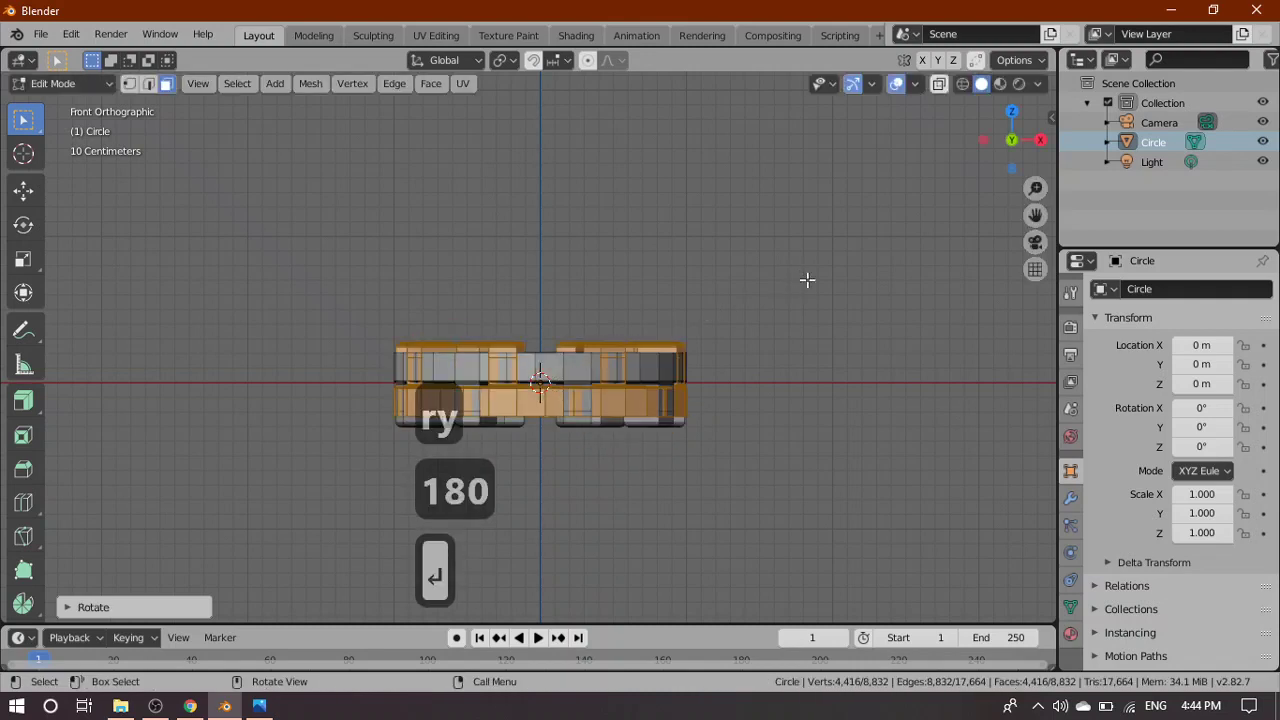
# Move the rotated copy up along Z by about 3.24 m, above the original disc
pyautogui.scroll(-5, 809, 276)
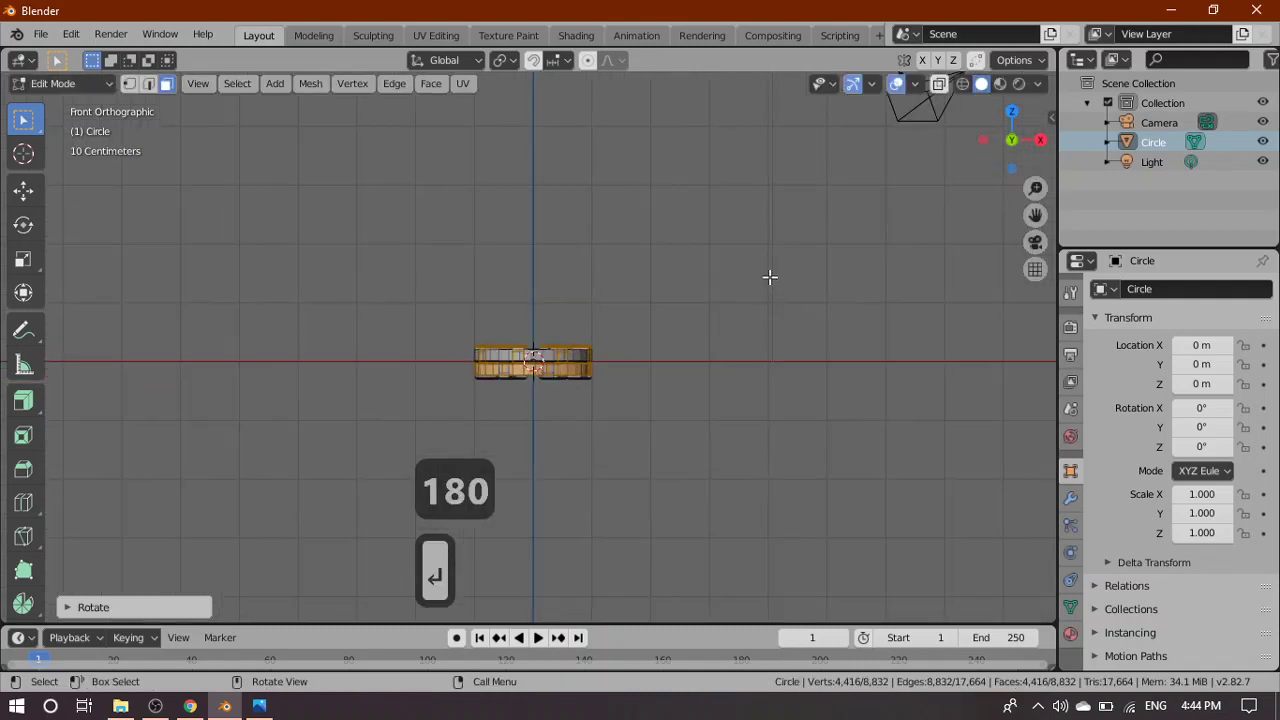
pyautogui.scroll(1, 768, 276)
pyautogui.scroll(-1, 717, 240)
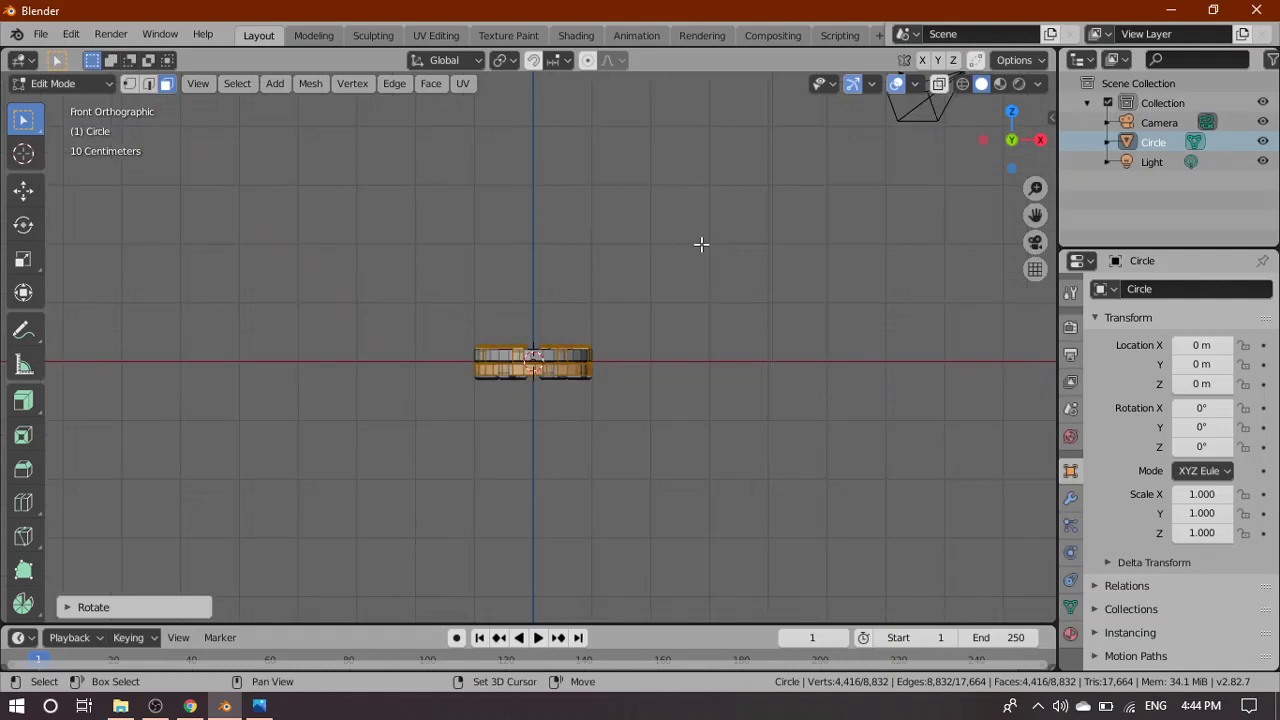
pyautogui.keyDown('shift'); pyautogui.moveTo(711, 231); pyautogui.dragTo(702, 358, button='middle'); pyautogui.keyUp('shift')
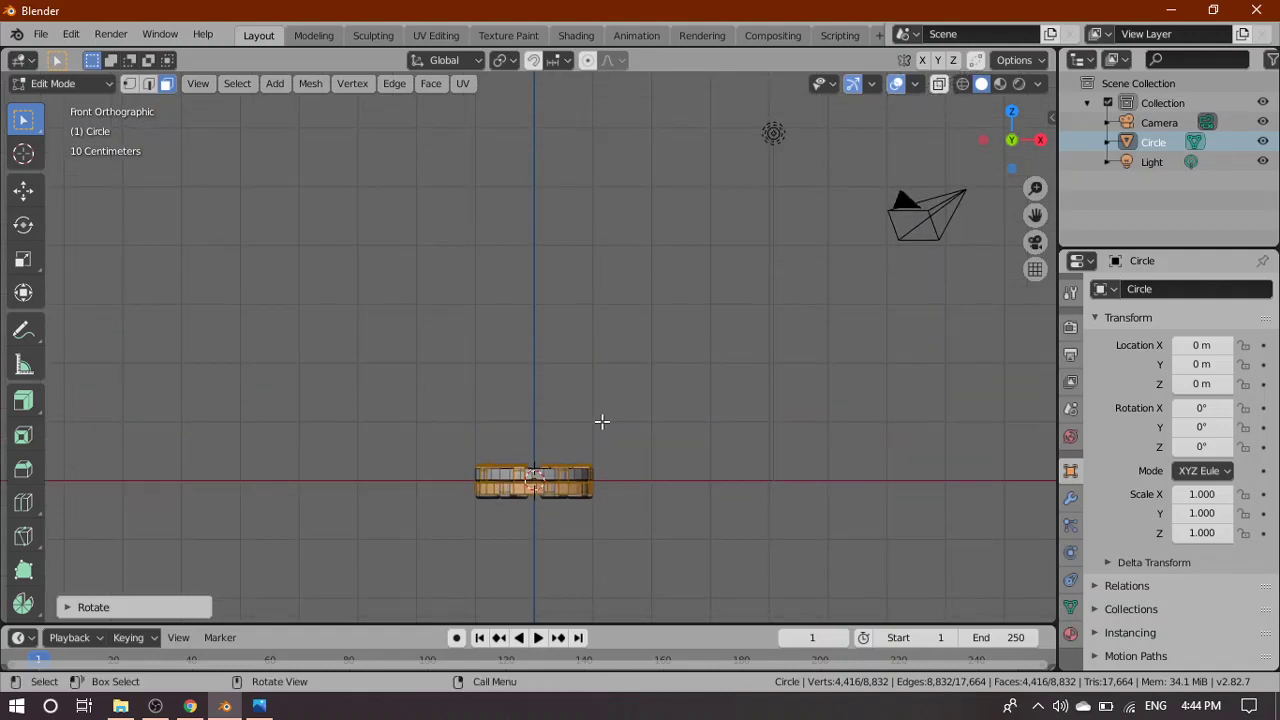
pyautogui.scroll(3, 601, 421)
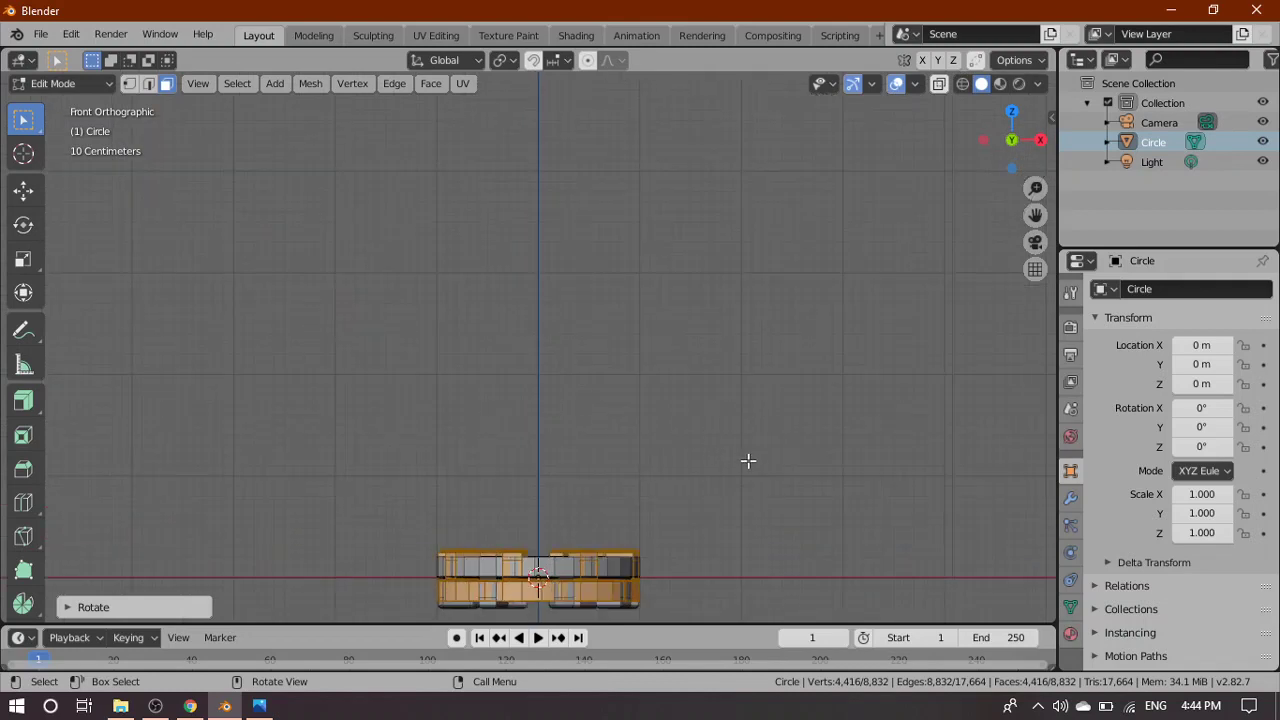
pyautogui.press('g')
pyautogui.press('z')
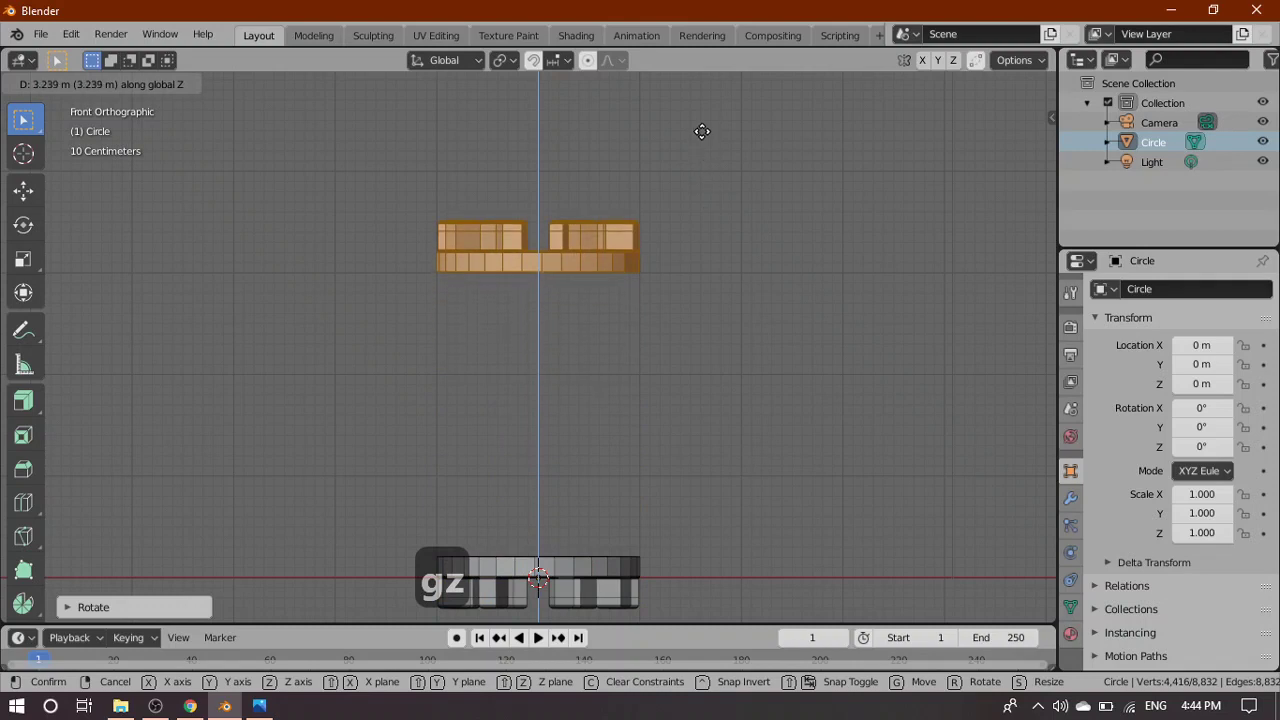
pyautogui.click(702, 132)
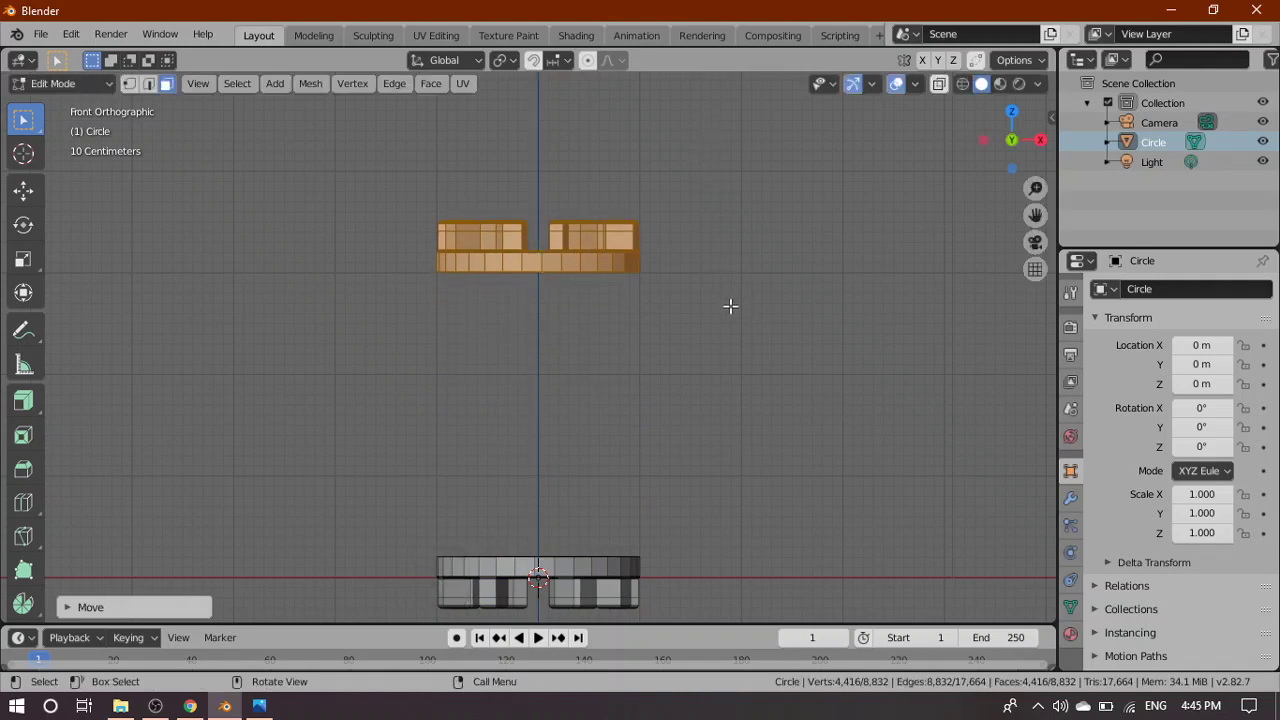
pyautogui.moveTo(730, 306); pyautogui.dragTo(752, 481, button='middle')
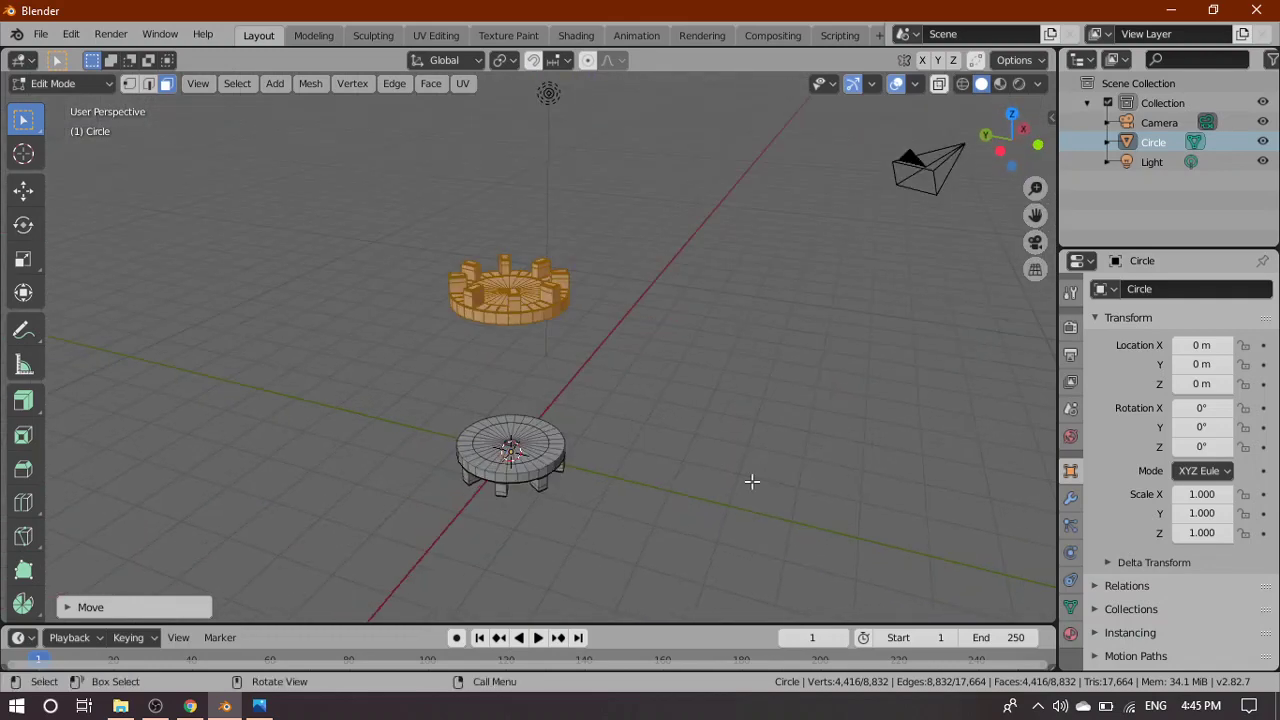
# Switch to the untitled.jpg reference picture in Photos, examine the bars between the rotor's end rings, and return to Blender
pyautogui.click(259, 706)
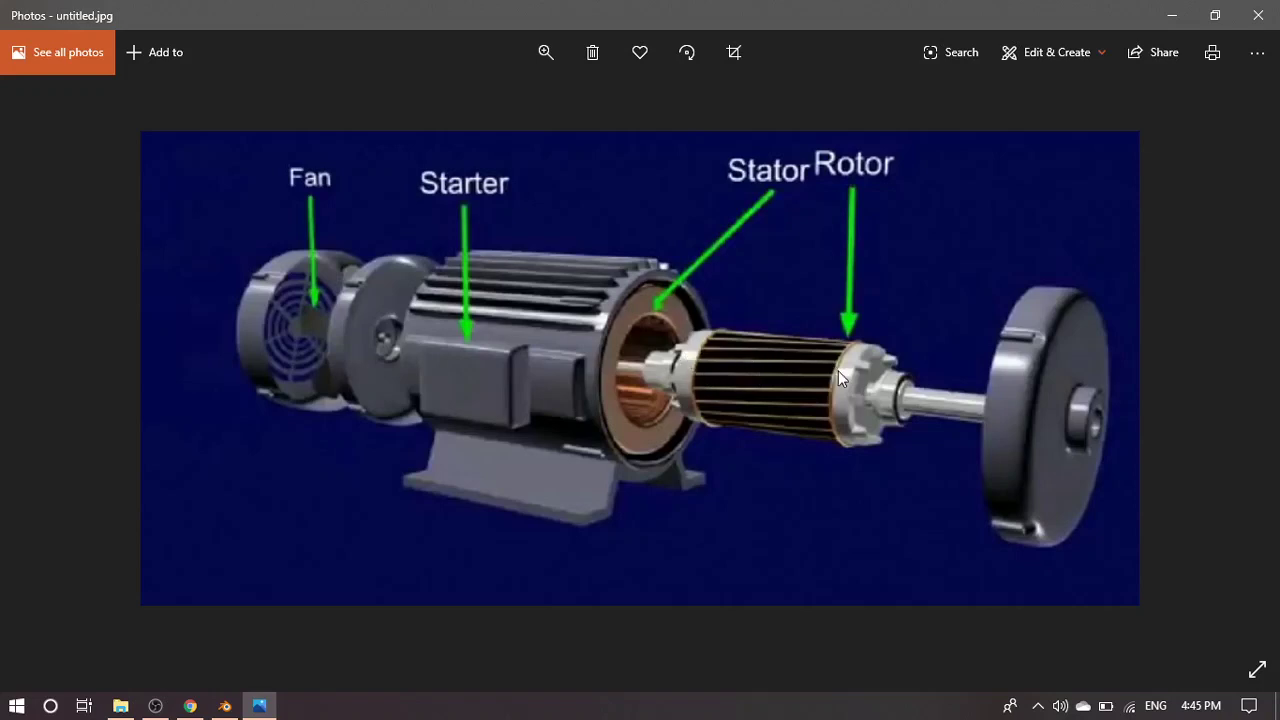
pyautogui.scroll(3, 815, 388)
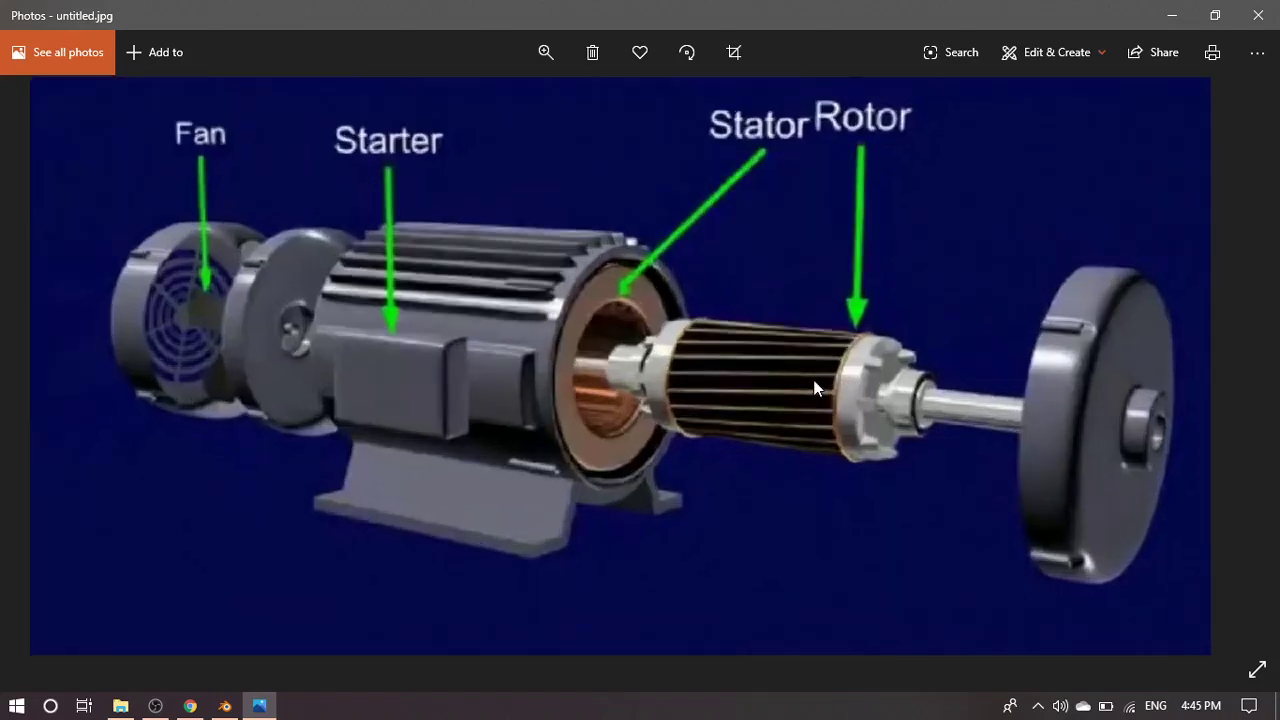
pyautogui.click(225, 706)
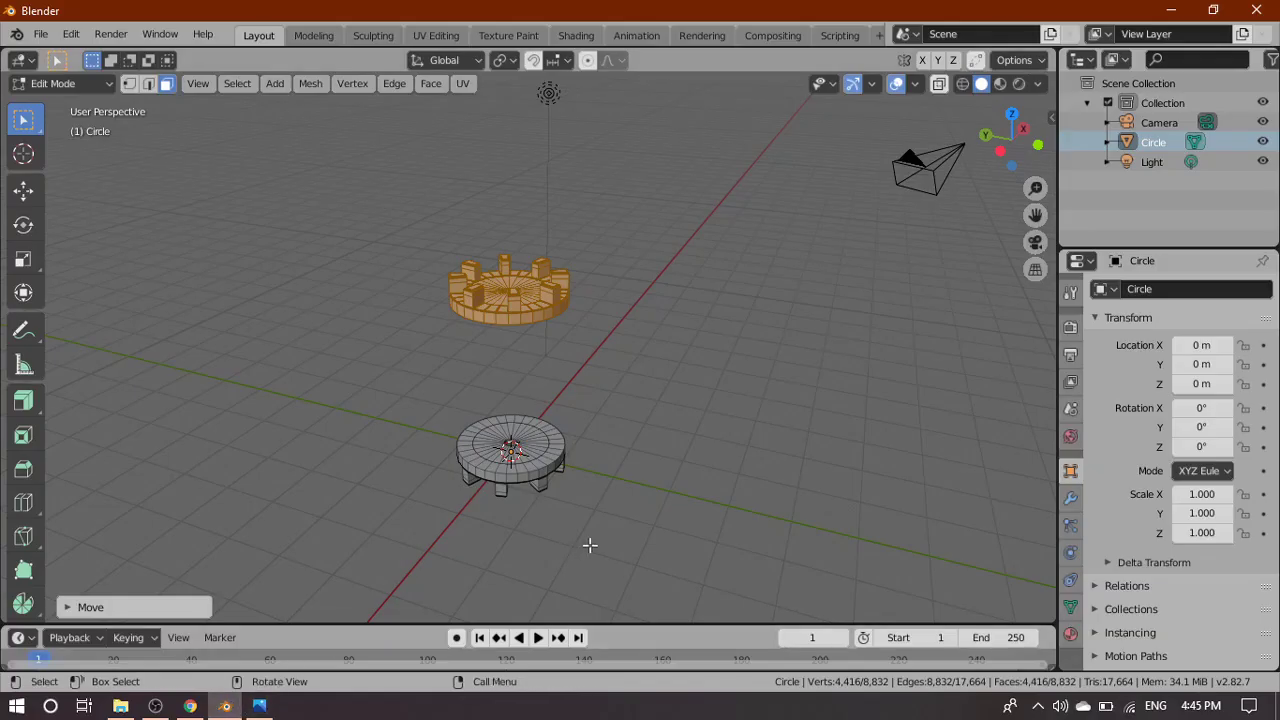
# Select every other outer-ring face around the flat top of the lower disc, 16 faces in total
pyautogui.moveTo(590, 545); pyautogui.dragTo(617, 517, button='middle')
pyautogui.moveTo(457, 534); pyautogui.dragTo(558, 497, button='middle')
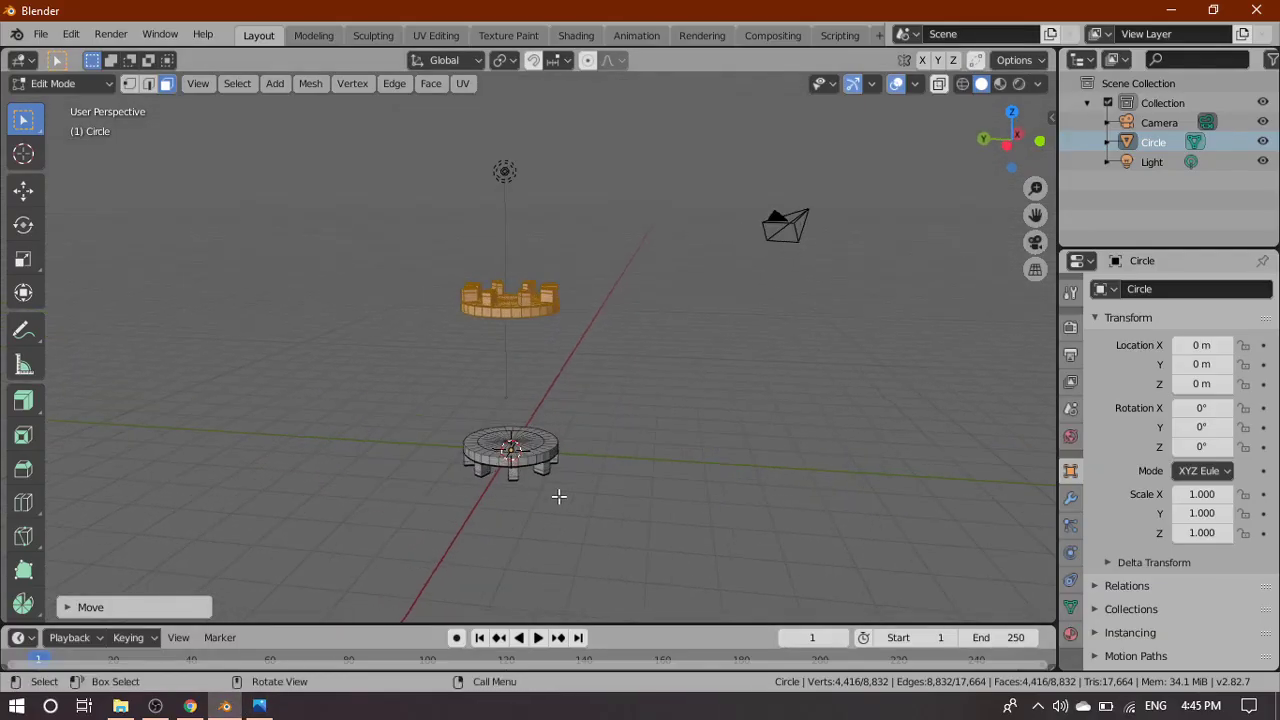
pyautogui.scroll(4, 561, 496)
pyautogui.keyDown('shift'); pyautogui.moveTo(627, 548); pyautogui.dragTo(704, 418, button='middle'); pyautogui.keyUp('shift')
pyautogui.scroll(2, 650, 511)
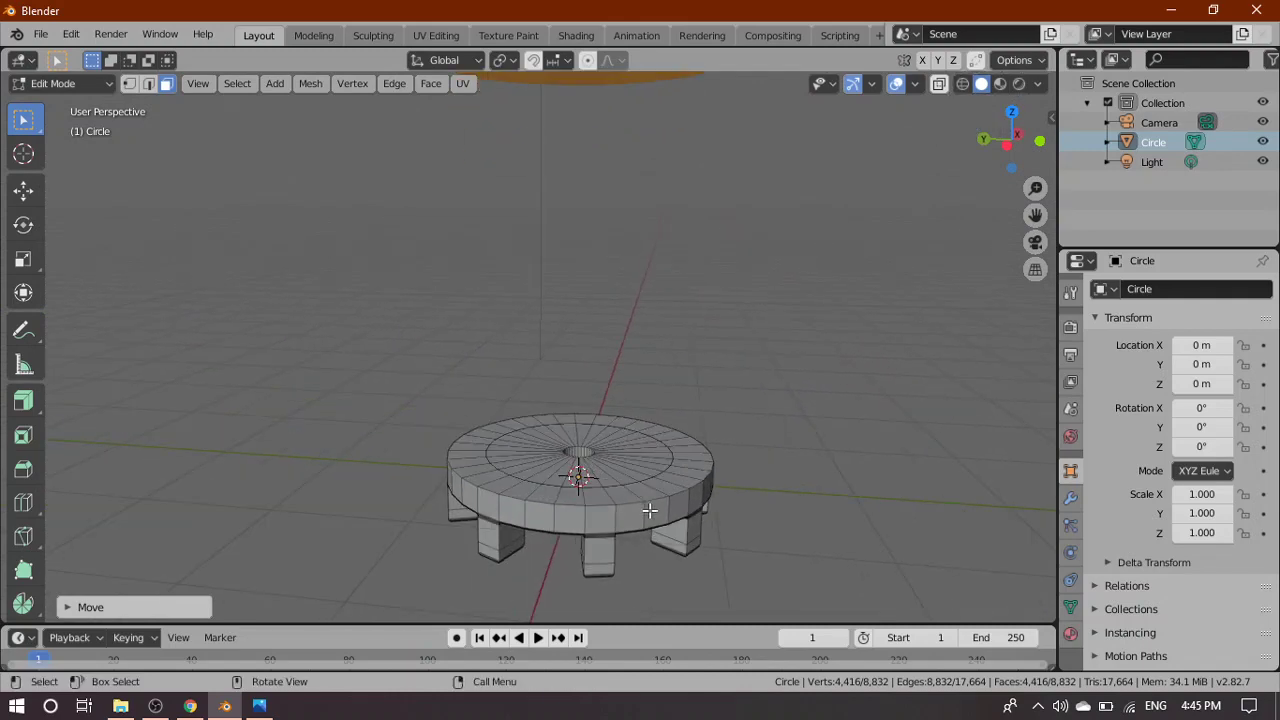
pyautogui.moveTo(808, 500); pyautogui.dragTo(740, 515, button='middle')
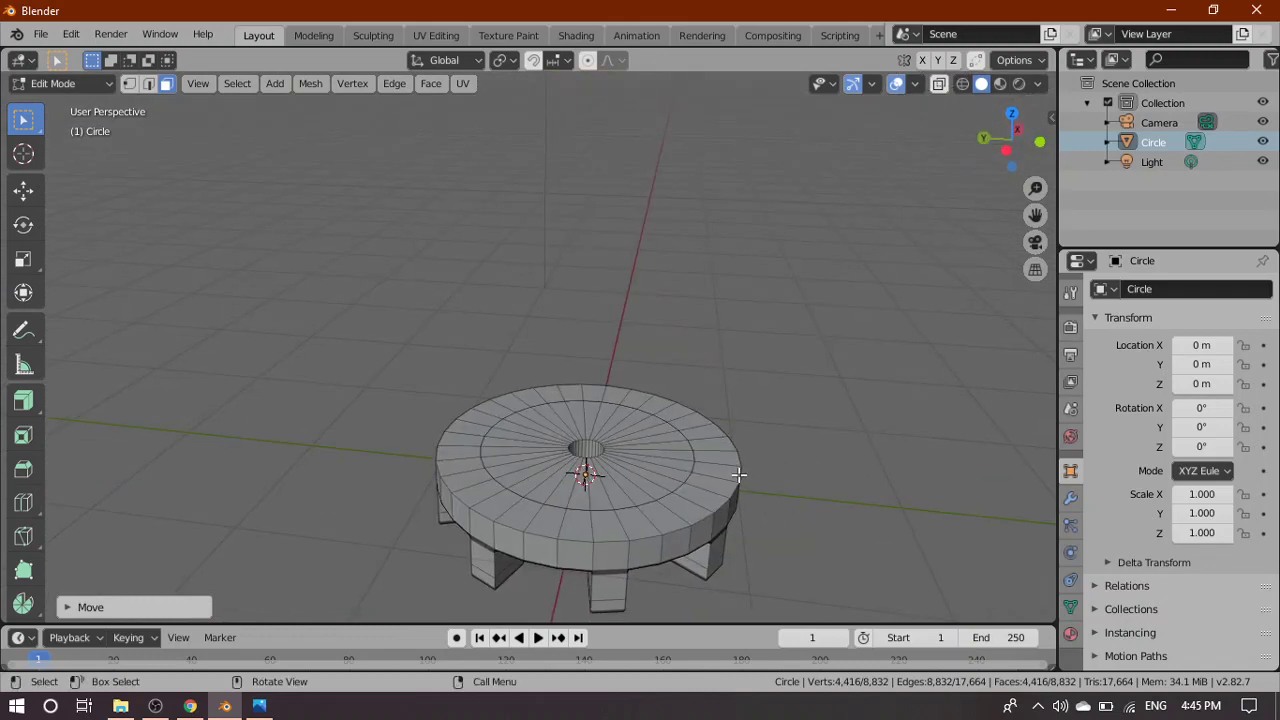
pyautogui.click(488, 506)
pyautogui.scroll(4, 690, 565)
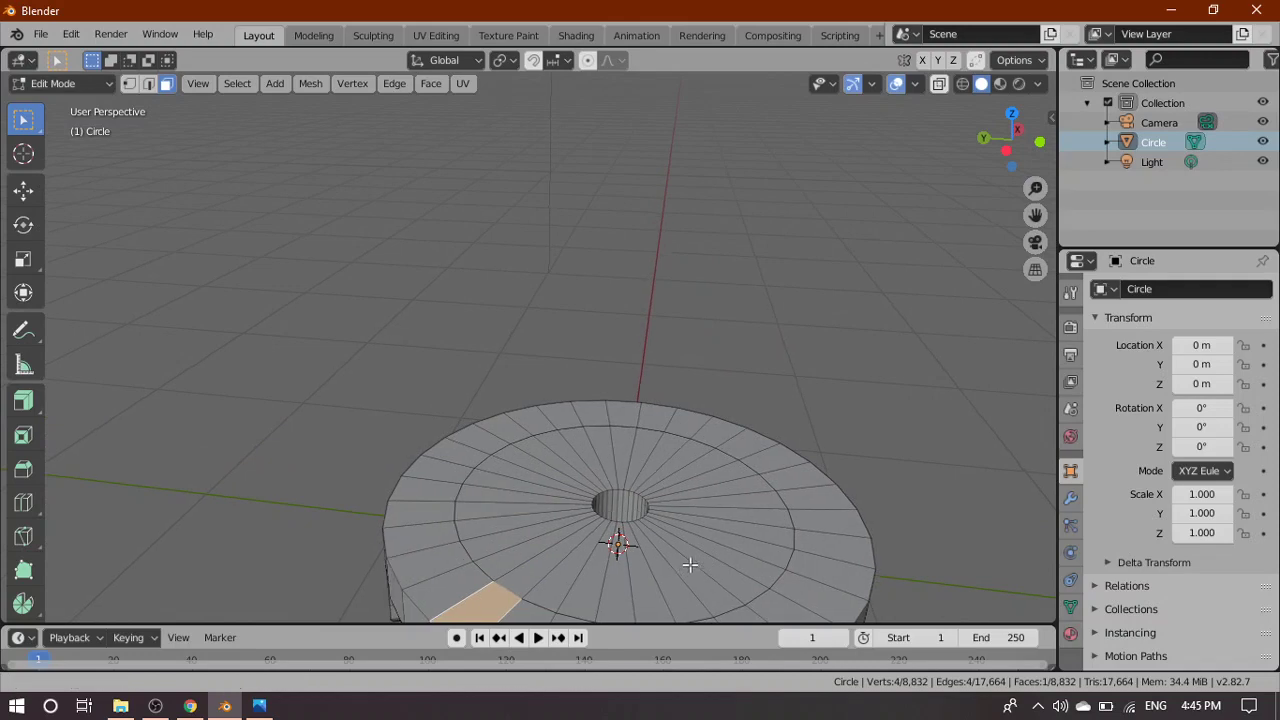
pyautogui.keyDown('shift'); pyautogui.moveTo(690, 565); pyautogui.dragTo(600, 414, button='middle'); pyautogui.keyUp('shift')
pyautogui.moveTo(615, 360); pyautogui.dragTo(608, 421, button='middle')
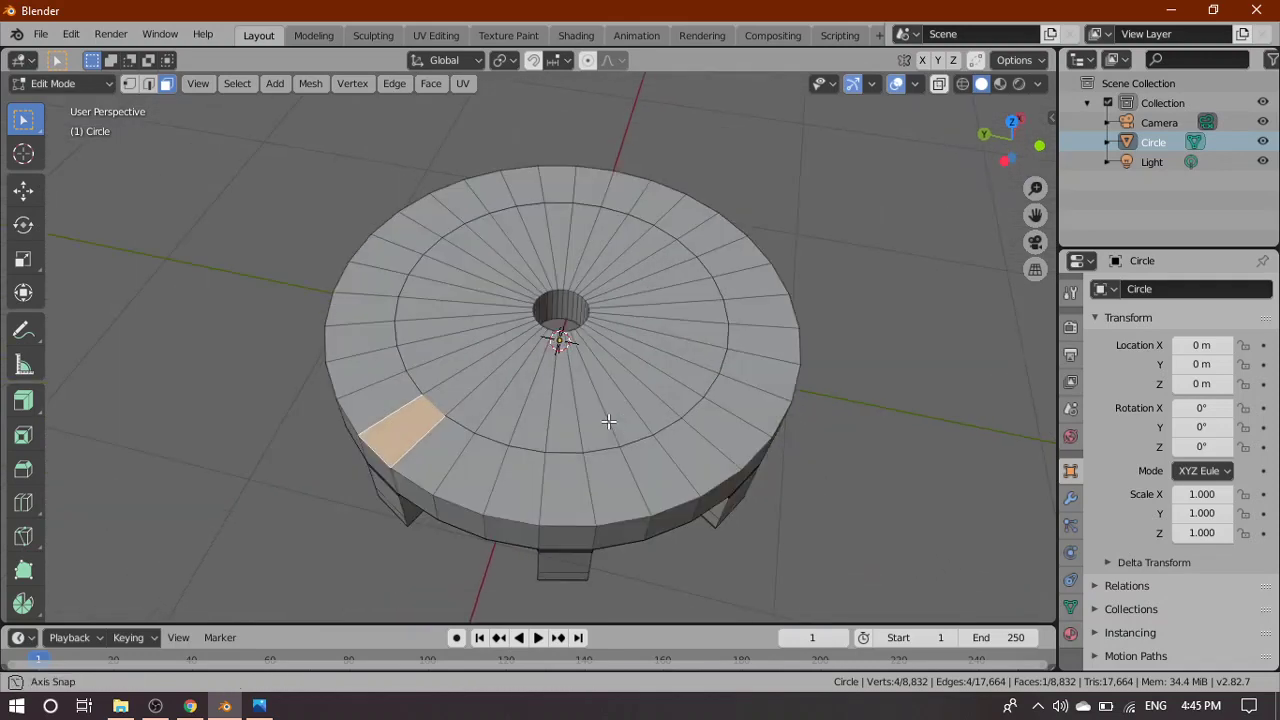
pyautogui.keyDown('shift'); pyautogui.moveTo(558, 510); pyautogui.dragTo(536, 536, button='middle'); pyautogui.keyUp('shift')
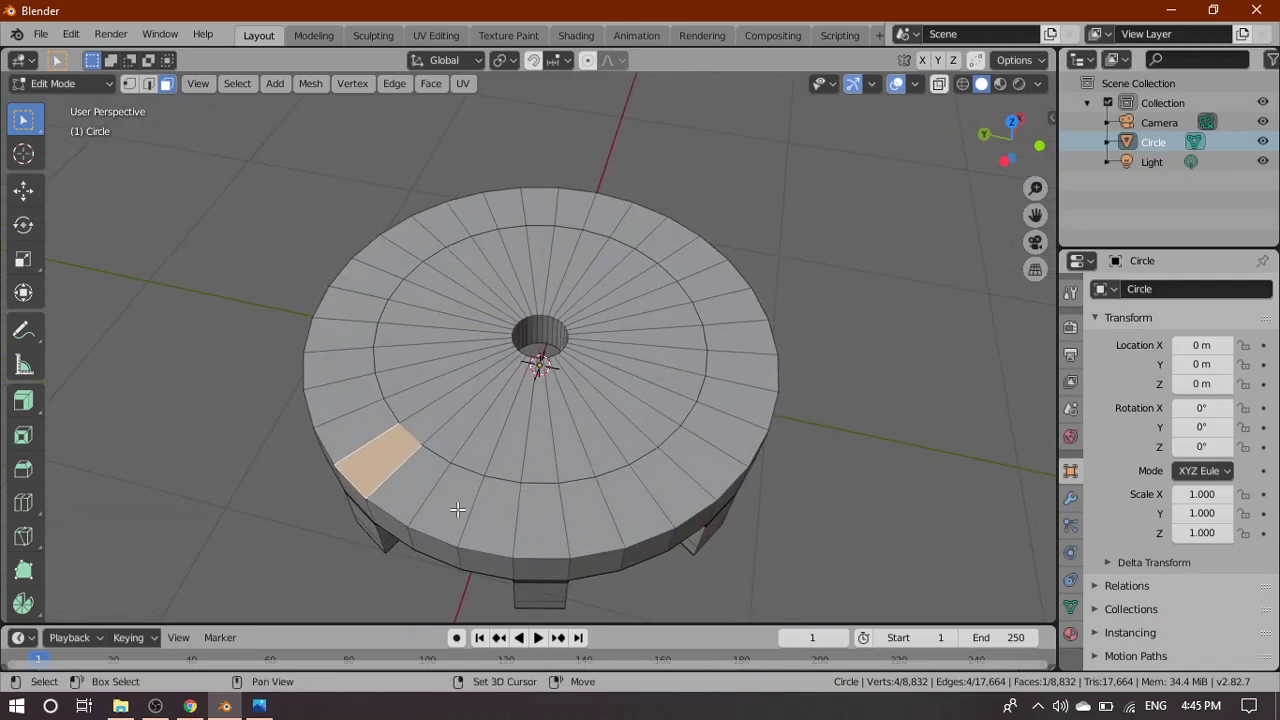
pyautogui.keyDown('shift'); pyautogui.click(462, 506); pyautogui.keyUp('shift')
pyautogui.keyDown('shift'); pyautogui.click(541, 511); pyautogui.keyUp('shift')
pyautogui.keyDown('shift'); pyautogui.click(640, 504); pyautogui.keyUp('shift')
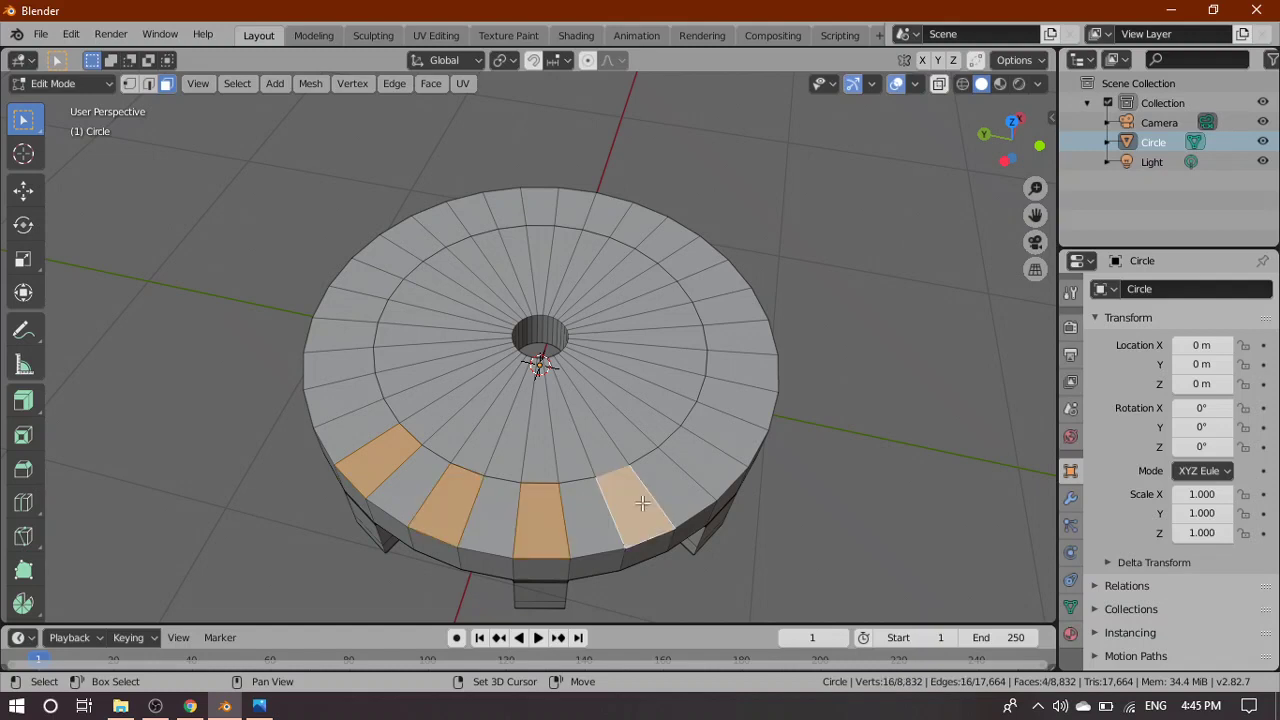
pyautogui.keyDown('shift'); pyautogui.click(705, 464); pyautogui.keyUp('shift')
pyautogui.keyDown('shift'); pyautogui.click(740, 390); pyautogui.keyUp('shift')
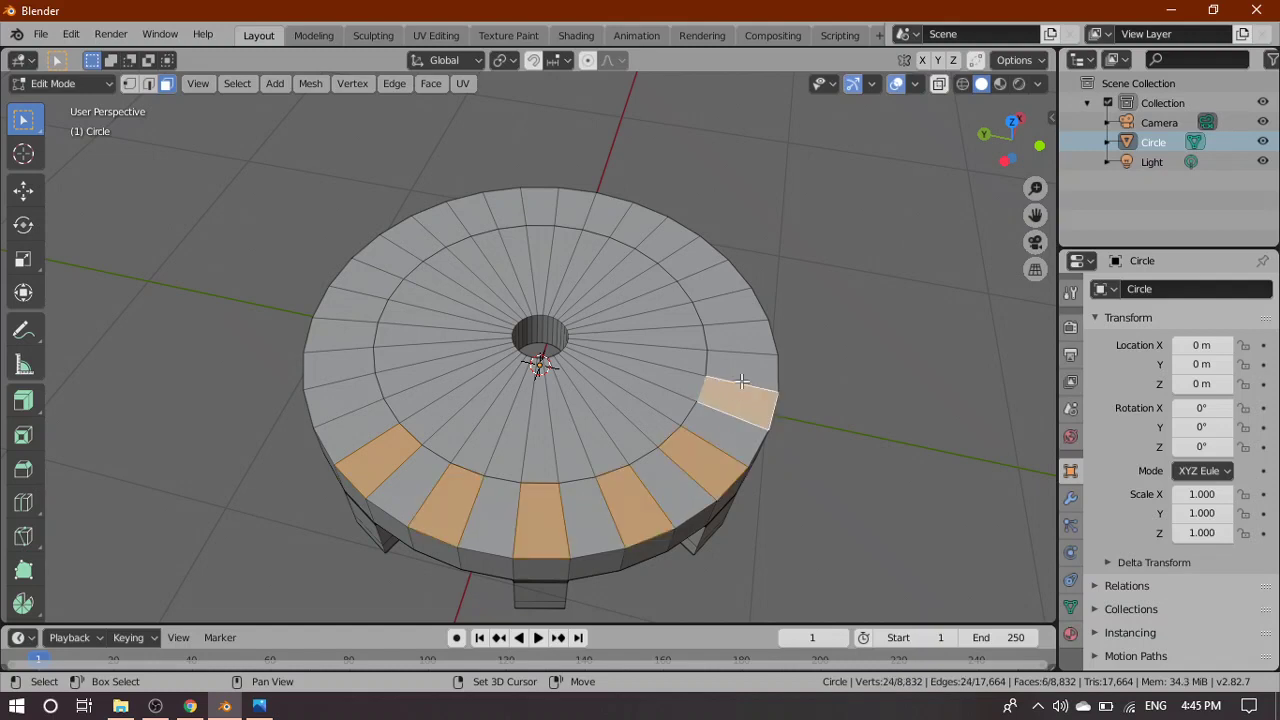
pyautogui.keyDown('shift'); pyautogui.click(737, 336); pyautogui.keyUp('shift')
pyautogui.keyDown('shift'); pyautogui.click(712, 280); pyautogui.keyUp('shift')
pyautogui.keyDown('shift'); pyautogui.click(661, 235); pyautogui.keyUp('shift')
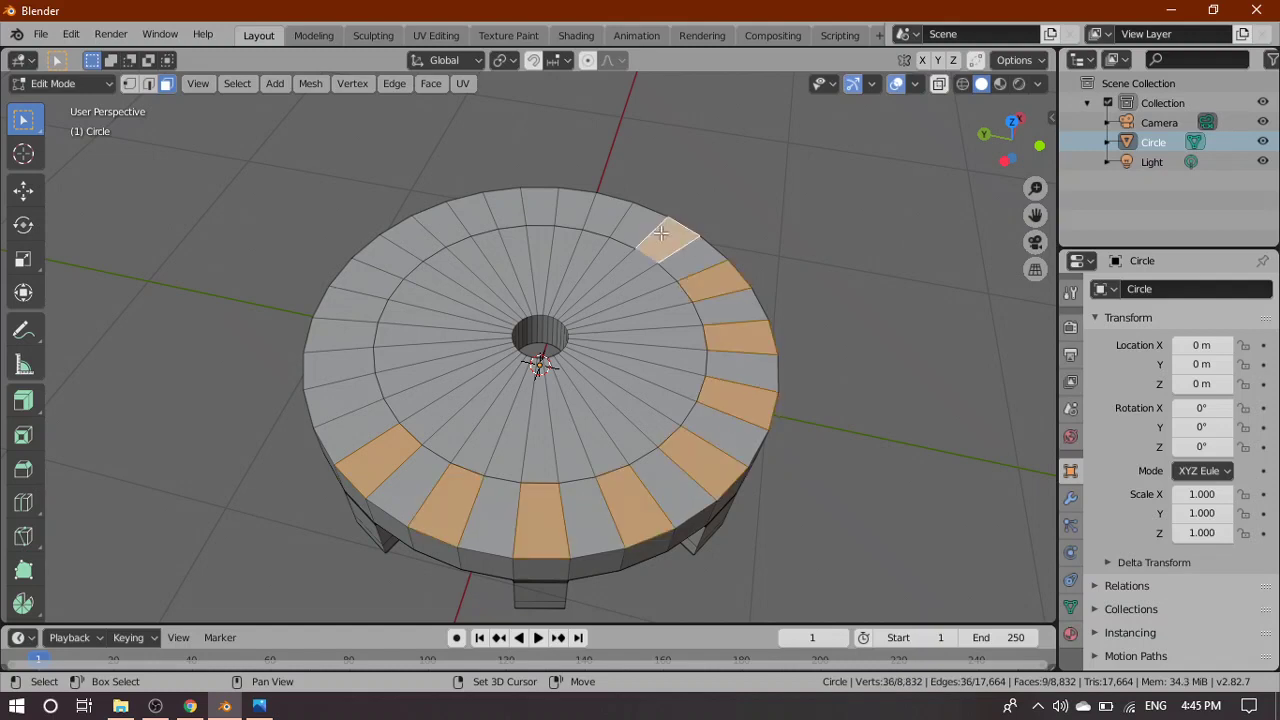
pyautogui.keyDown('shift'); pyautogui.click(601, 214); pyautogui.keyUp('shift')
pyautogui.keyDown('shift'); pyautogui.click(540, 206); pyautogui.keyUp('shift')
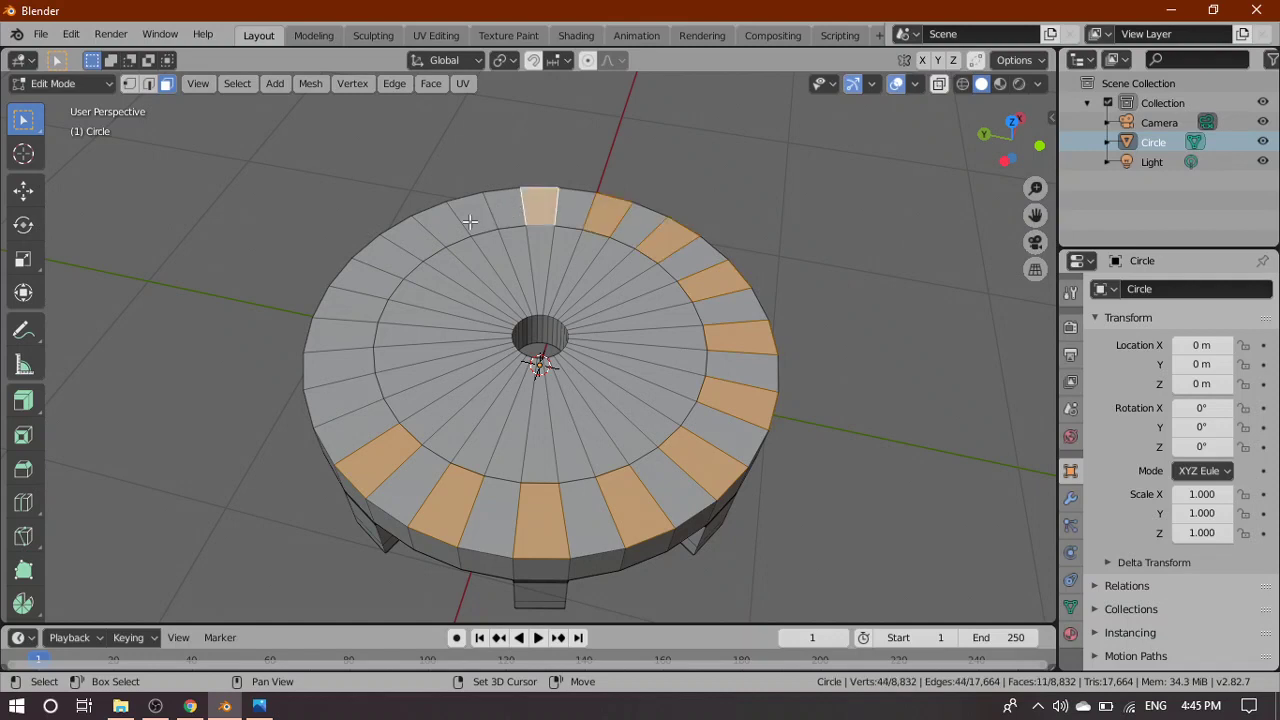
pyautogui.keyDown('shift'); pyautogui.click(470, 218); pyautogui.keyUp('shift')
pyautogui.keyDown('shift'); pyautogui.click(420, 244); pyautogui.keyUp('shift')
pyautogui.keyDown('shift'); pyautogui.click(366, 295); pyautogui.keyUp('shift')
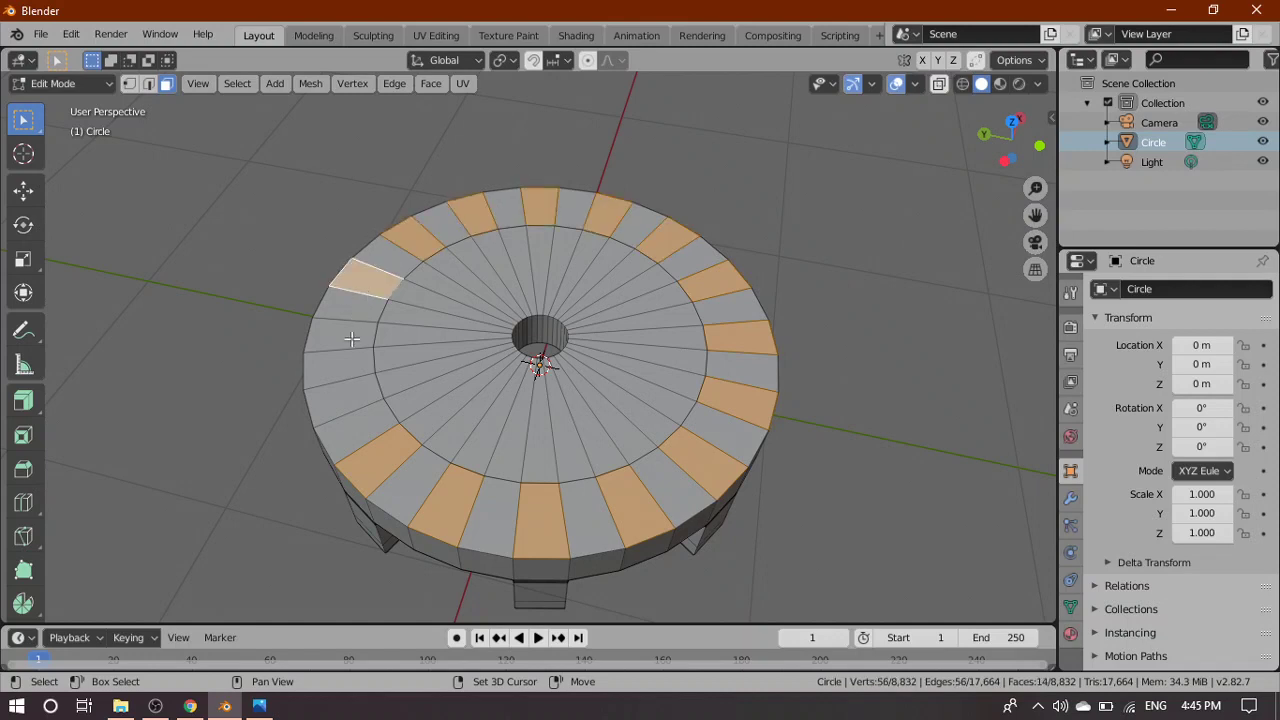
pyautogui.keyDown('shift'); pyautogui.click(350, 338); pyautogui.keyUp('shift')
pyautogui.keyDown('shift'); pyautogui.click(348, 396); pyautogui.keyUp('shift')
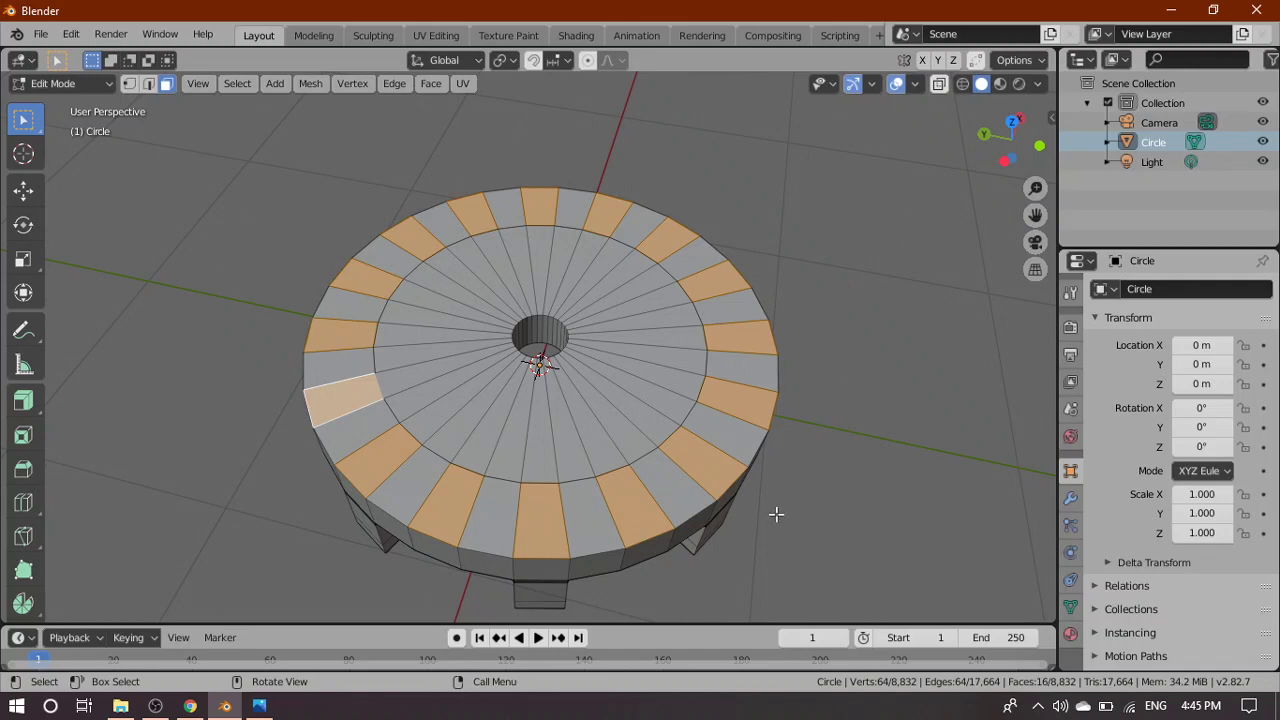
# From the front view, extrude the selected faces upward along Z by about 2.69 m as bars toward the upper disc
pyautogui.press('`')
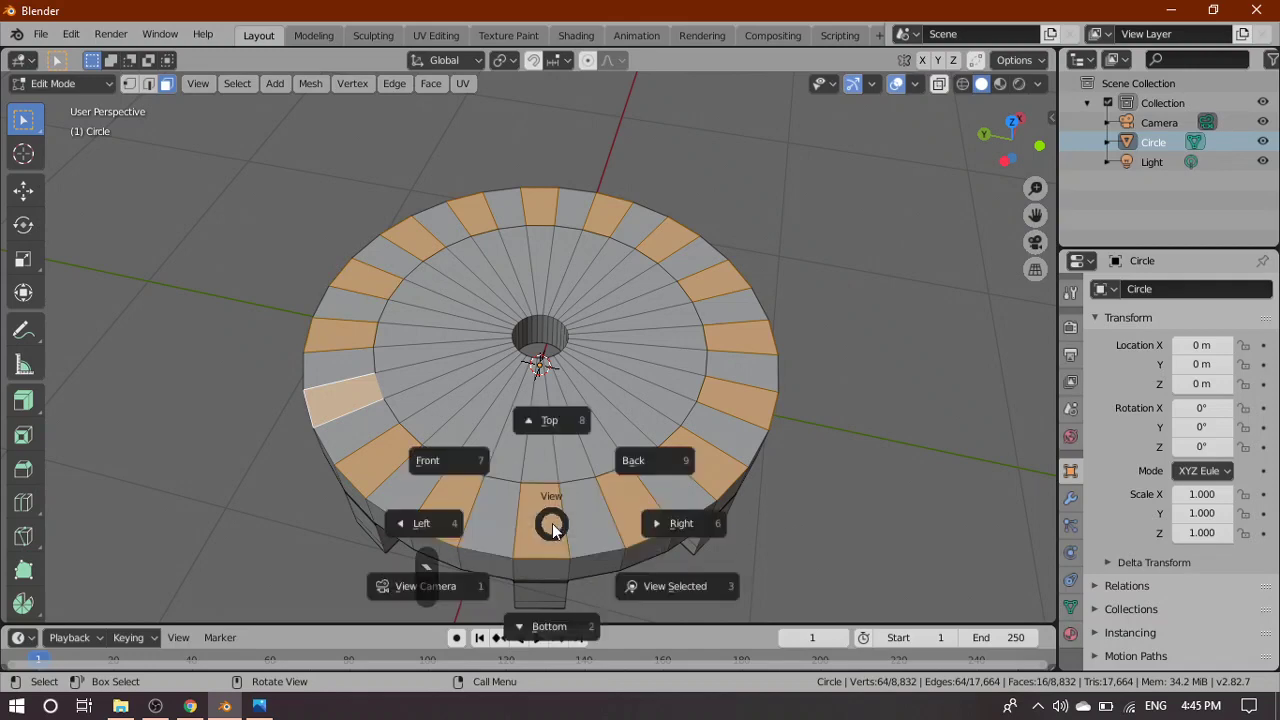
pyautogui.click(430, 455)
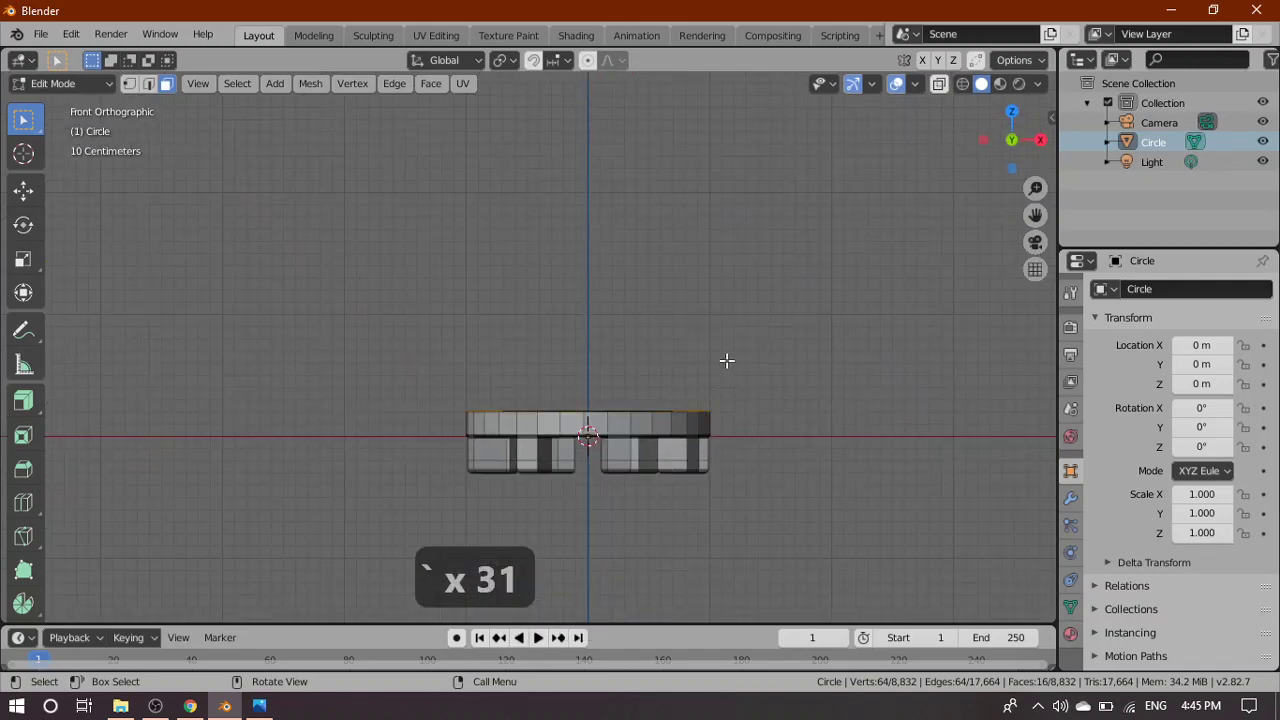
pyautogui.keyDown('shift'); pyautogui.moveTo(748, 329); pyautogui.dragTo(724, 440, button='middle'); pyautogui.keyUp('shift')
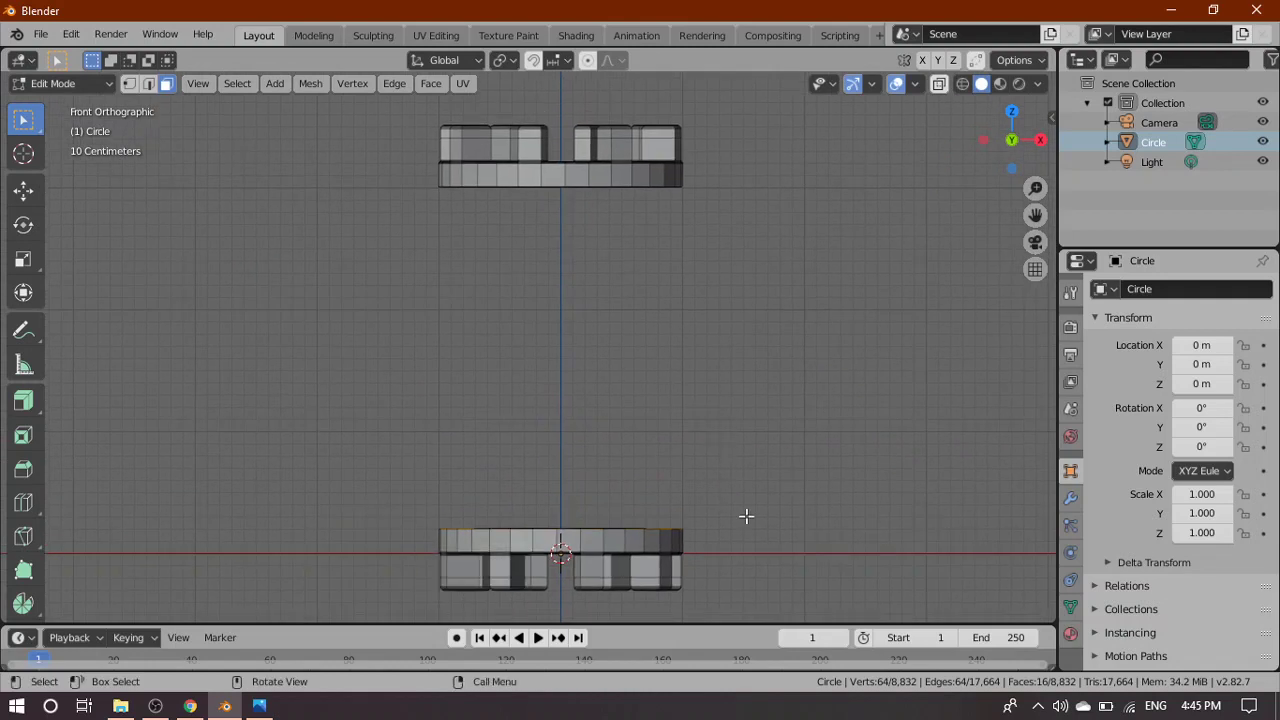
pyautogui.press('e')
pyautogui.press('z')
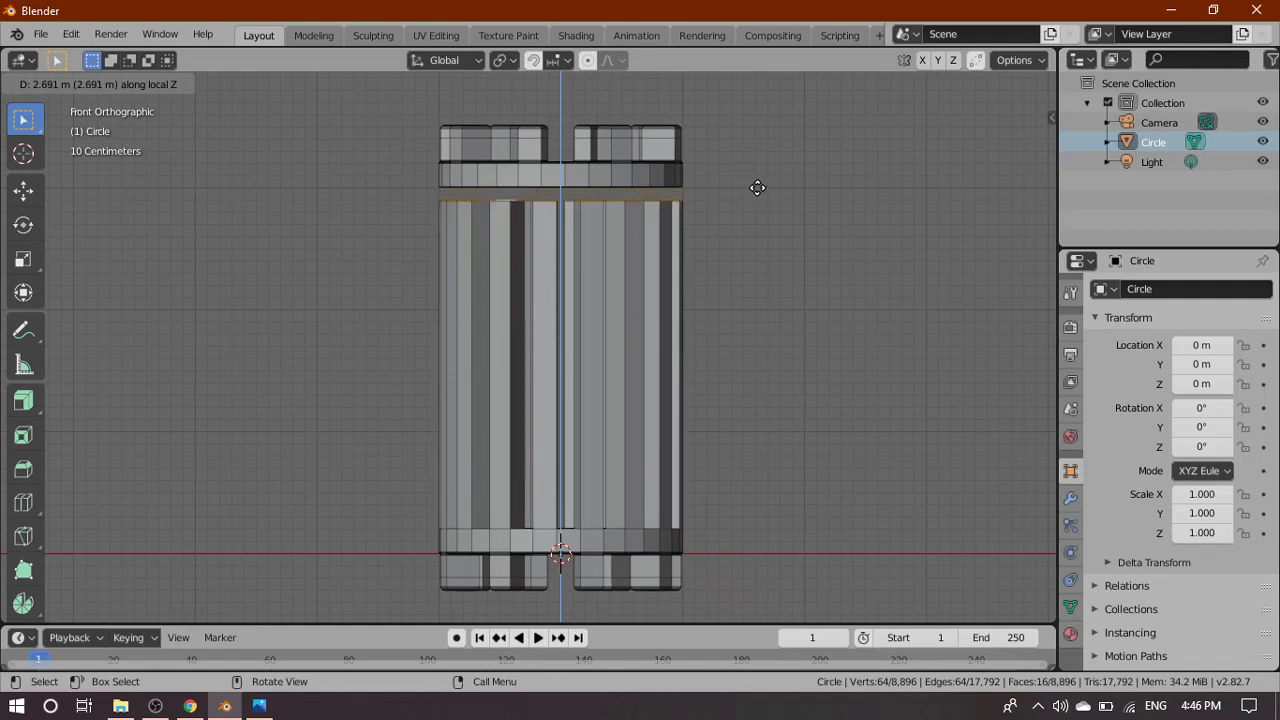
pyautogui.click(757, 188)
# Switch to wireframe shading and raise the bars' upper end faces slightly along Z, closer to the upper disc
pyautogui.click(963, 84)
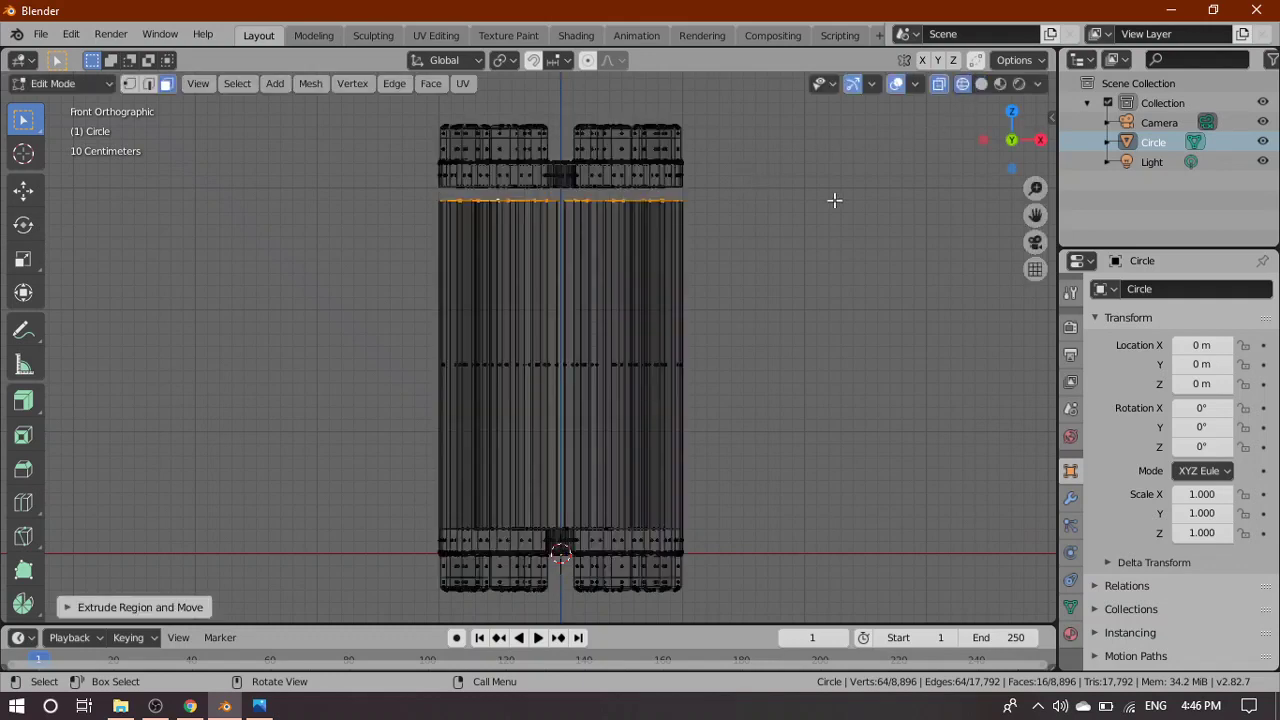
pyautogui.press('g')
pyautogui.press('z')
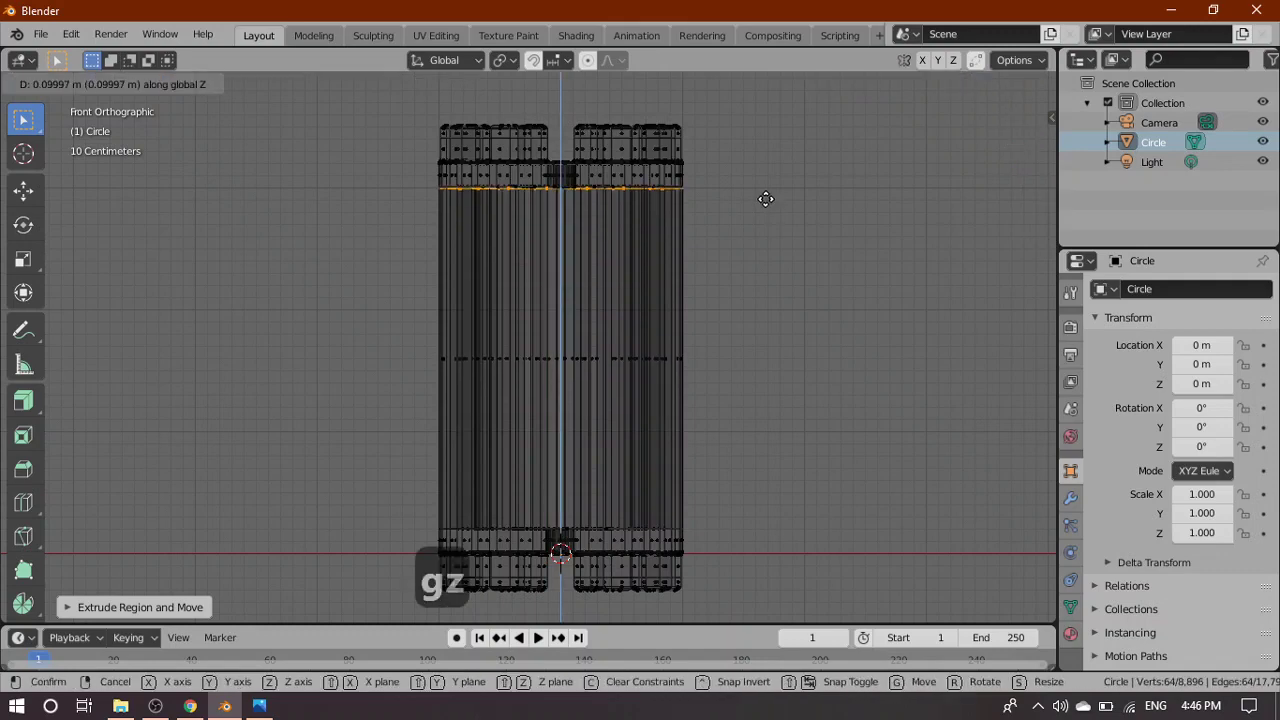
pyautogui.click(757, 205)
pyautogui.scroll(3, 560, 140)
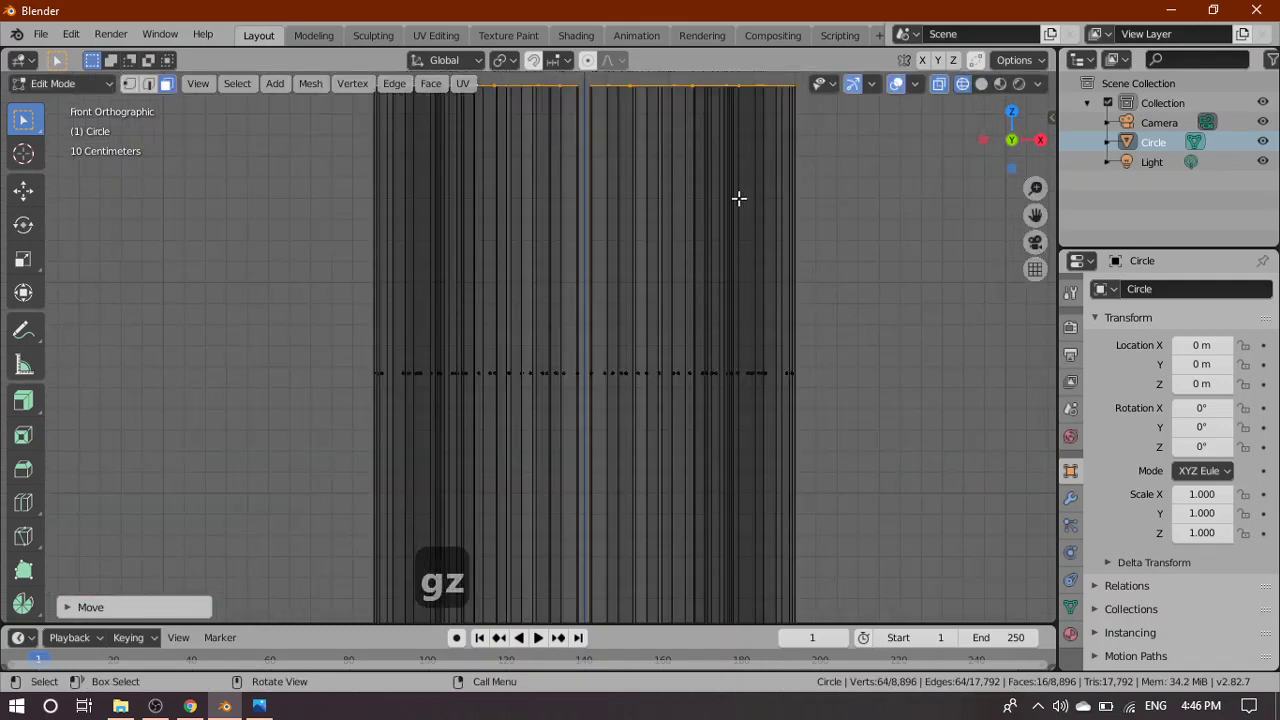
# Move the bars' upper end faces up along Z by about 0.075 m, flush with the upper disc's underside
pyautogui.press('KP_Decimal')
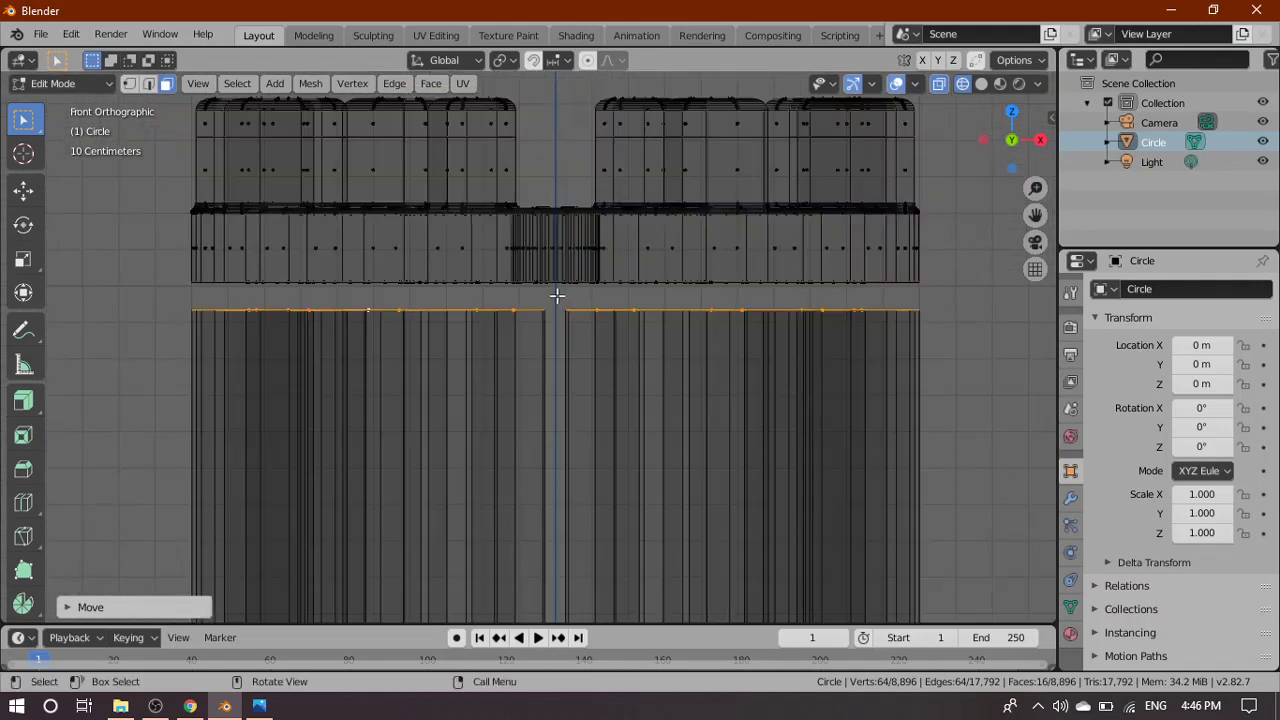
pyautogui.press('g')
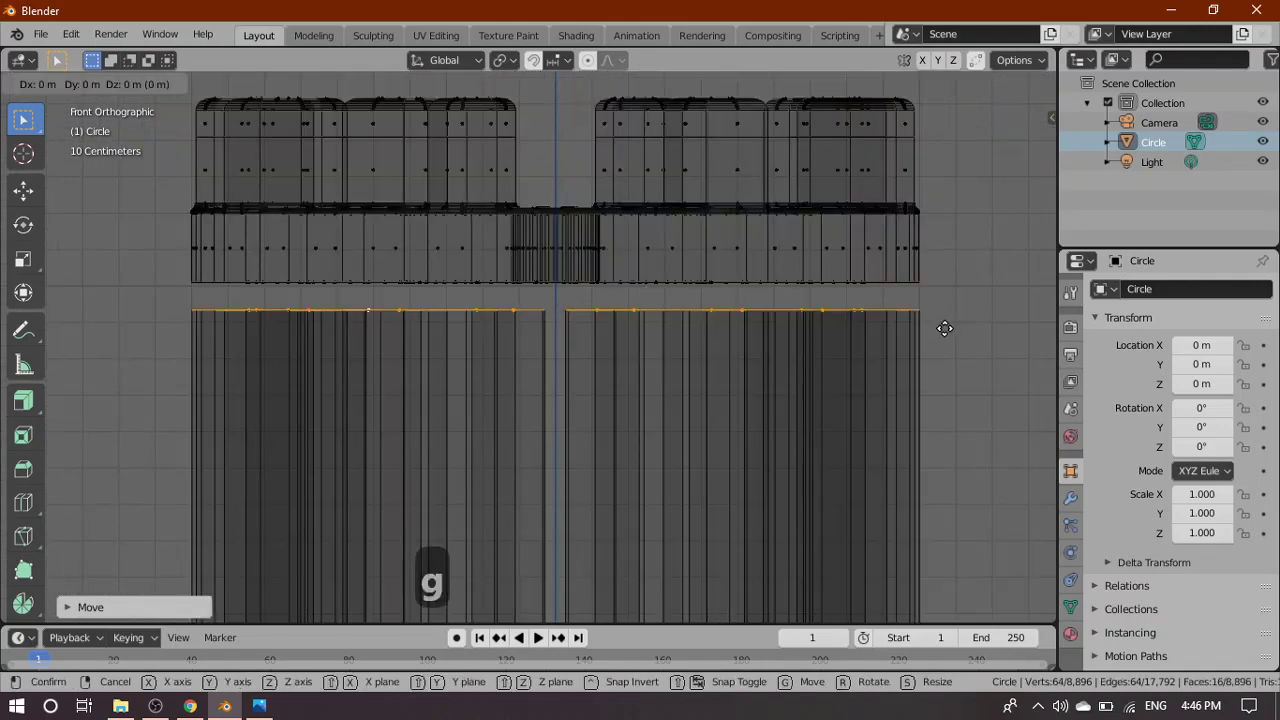
pyautogui.press('z')
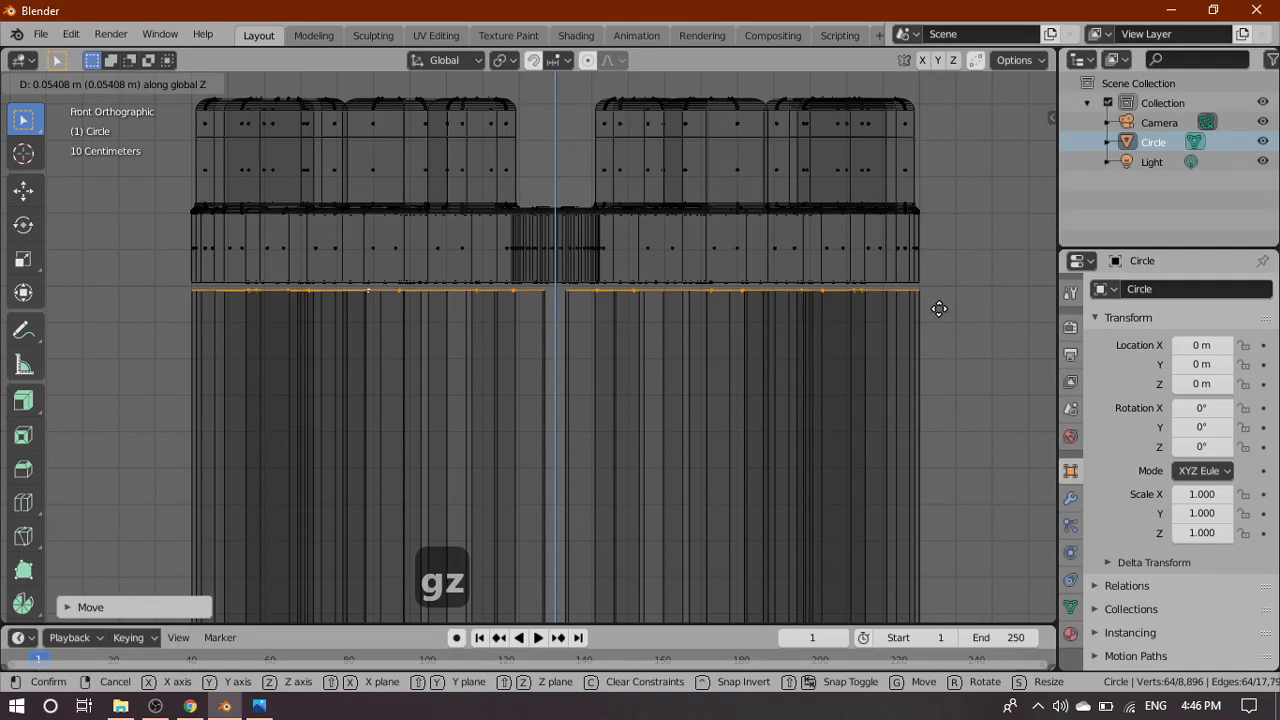
pyautogui.moveTo(939, 304)
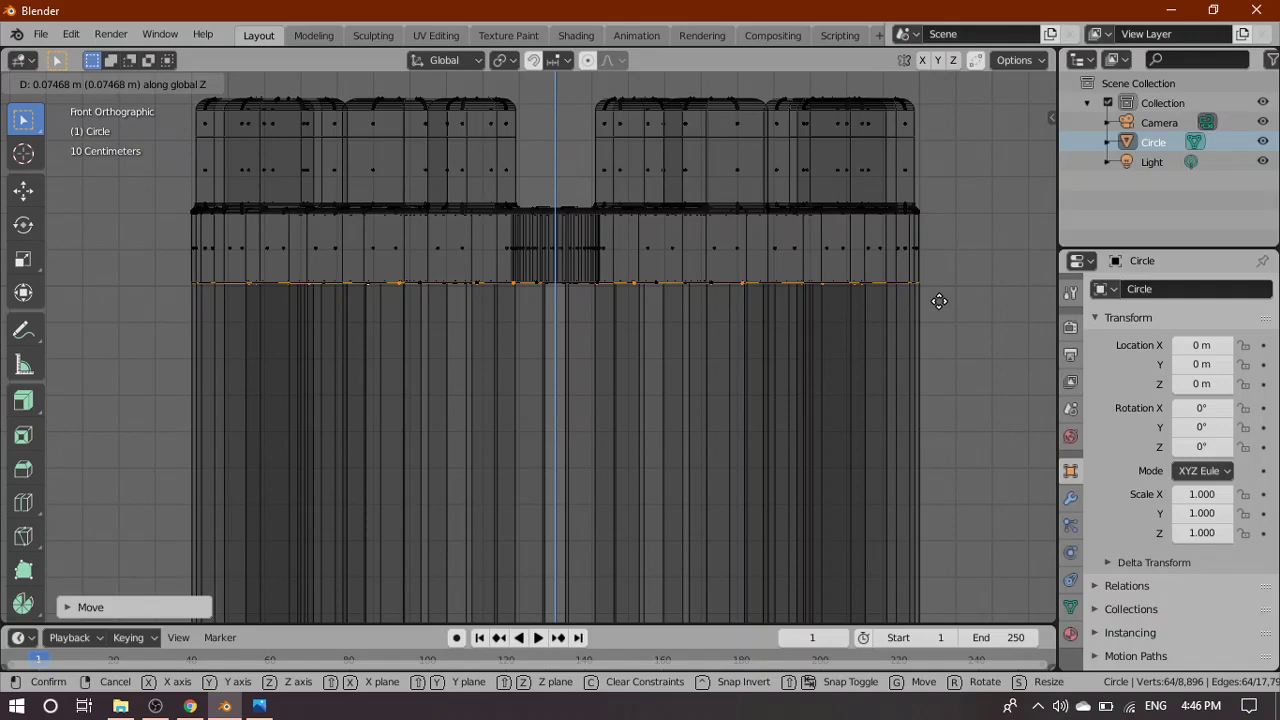
pyautogui.scroll(-6, 940, 301)
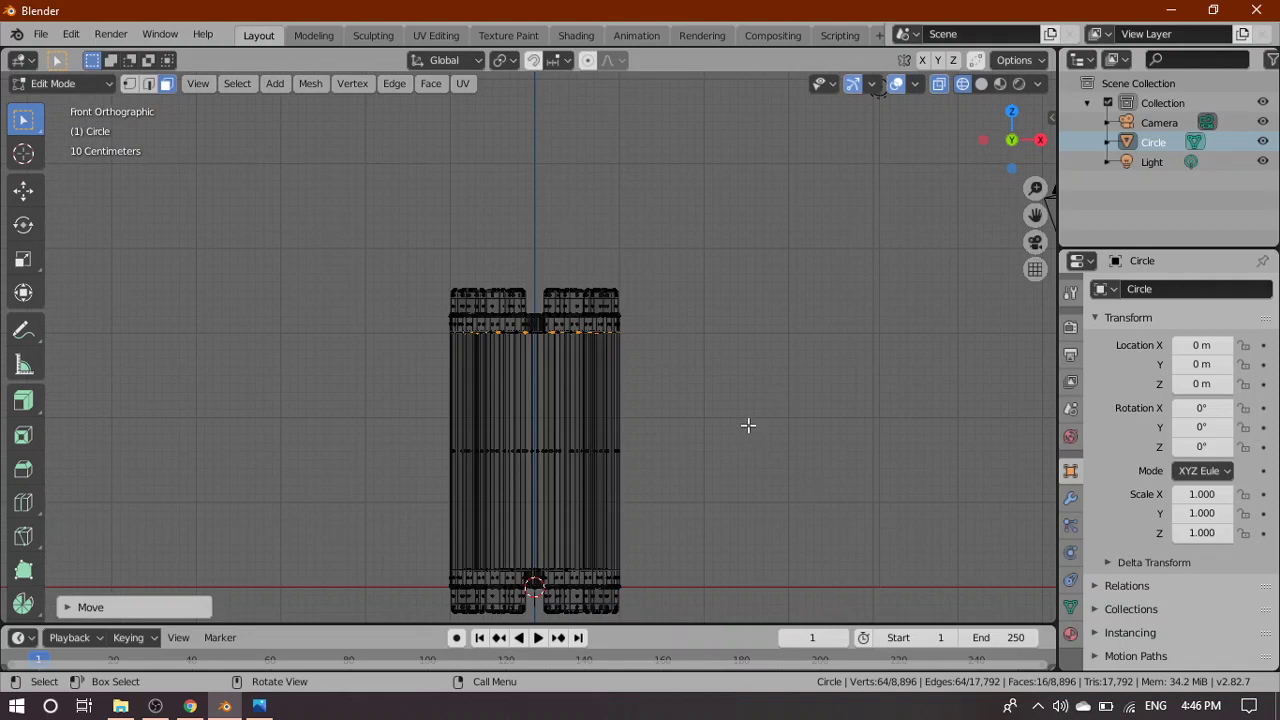
# From the top view, rotate the bars' upper end faces about -11.5° around the Z axis to skew the bars
pyautogui.press('`')
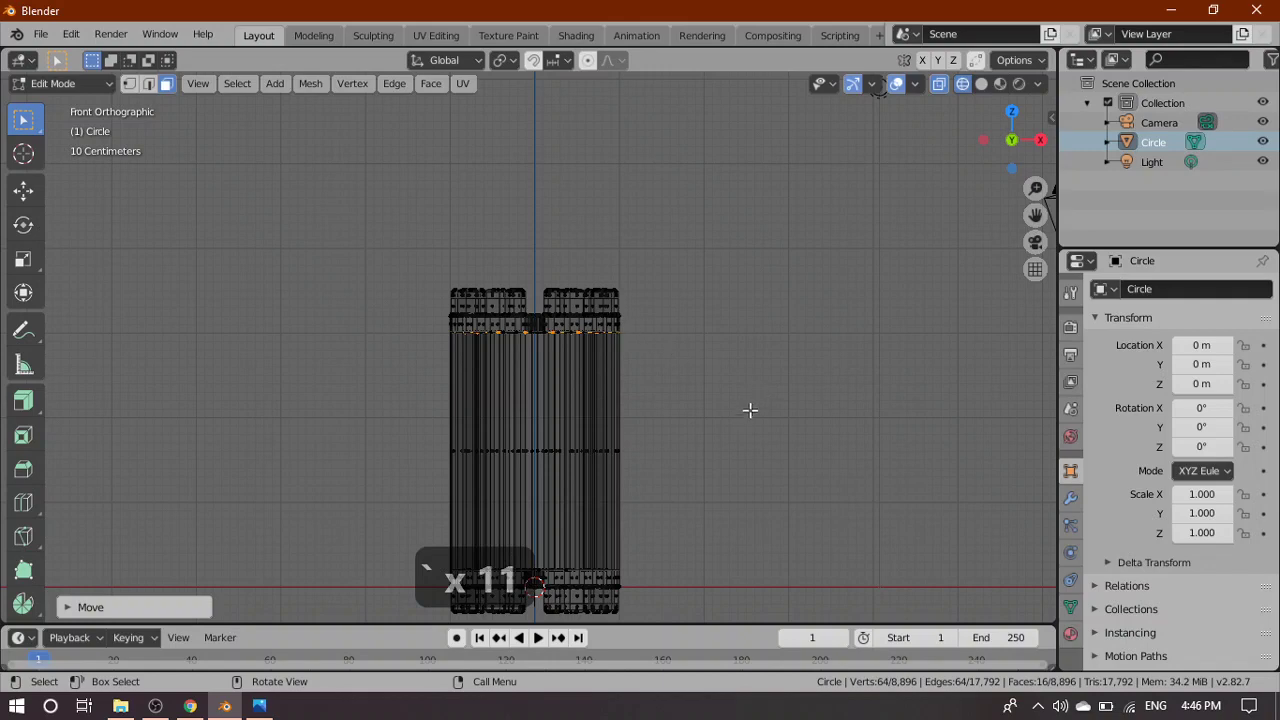
pyautogui.press('`')
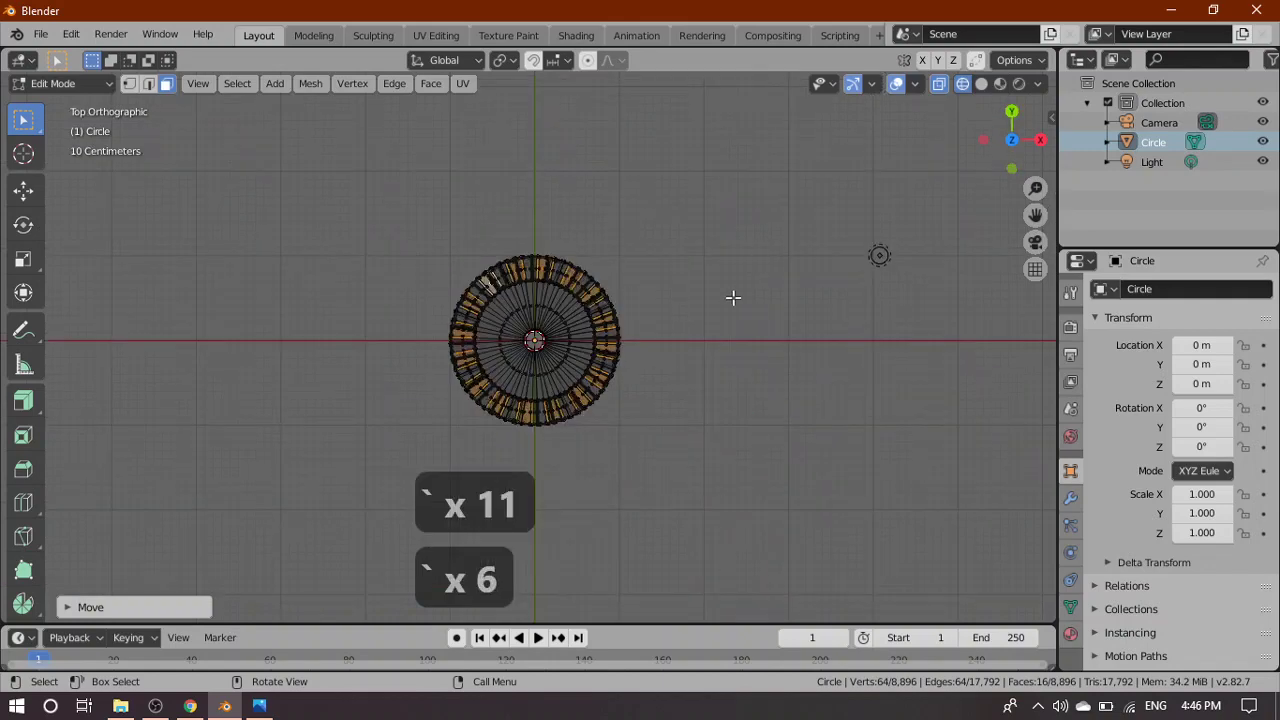
pyautogui.scroll(7, 564, 348)
pyautogui.scroll(-1, 590, 331)
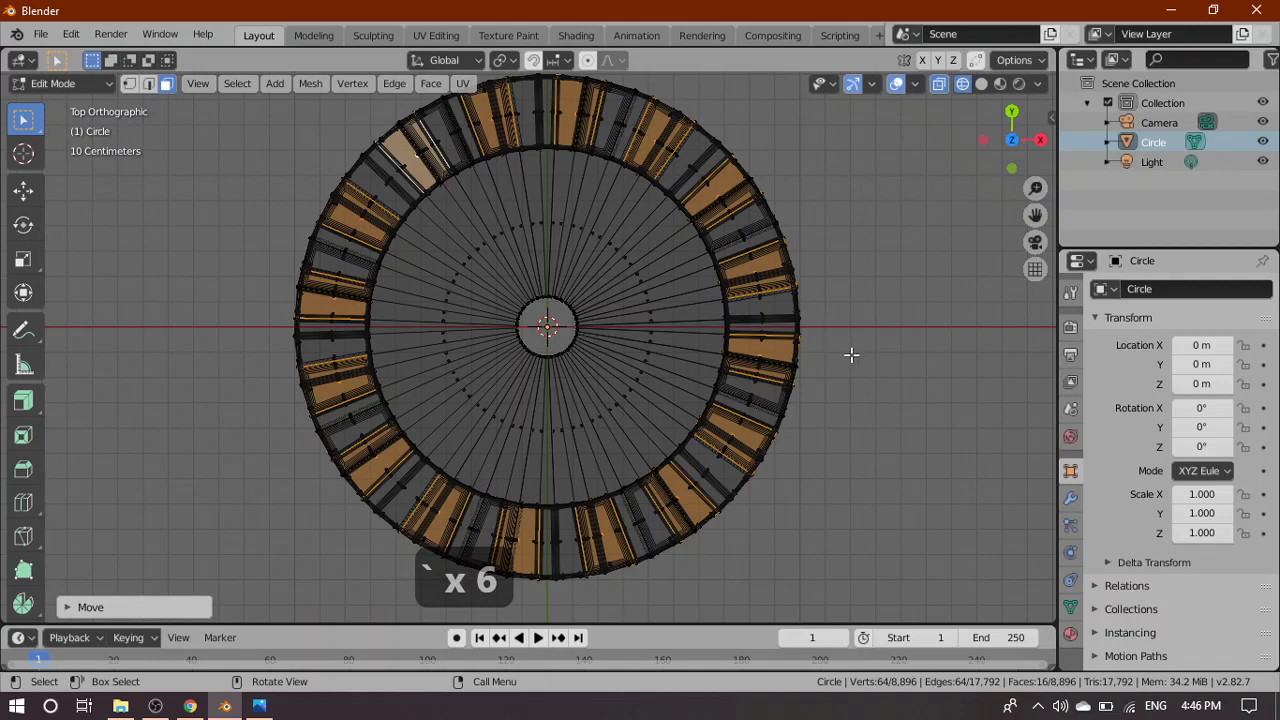
pyautogui.keyDown('shift'); pyautogui.moveTo(877, 308); pyautogui.dragTo(871, 334, button='middle'); pyautogui.keyUp('shift')
pyautogui.scroll(1, 860, 395)
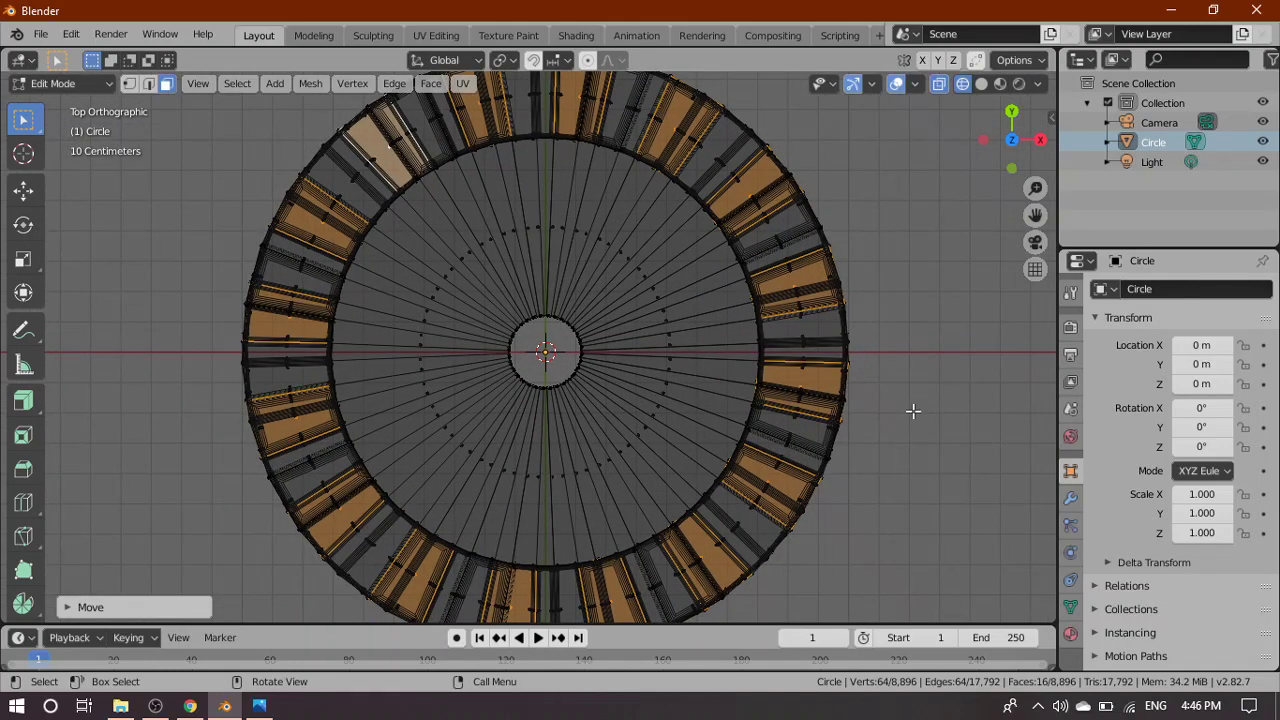
pyautogui.press('r')
pyautogui.press('z')
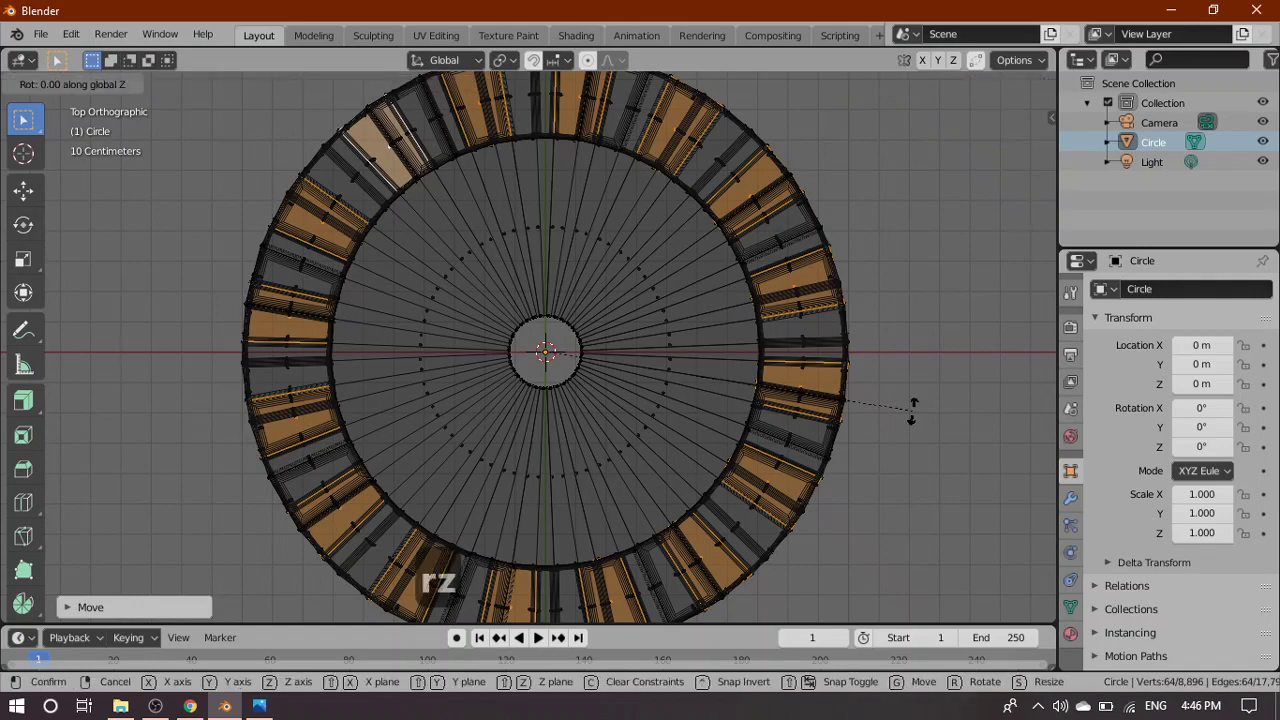
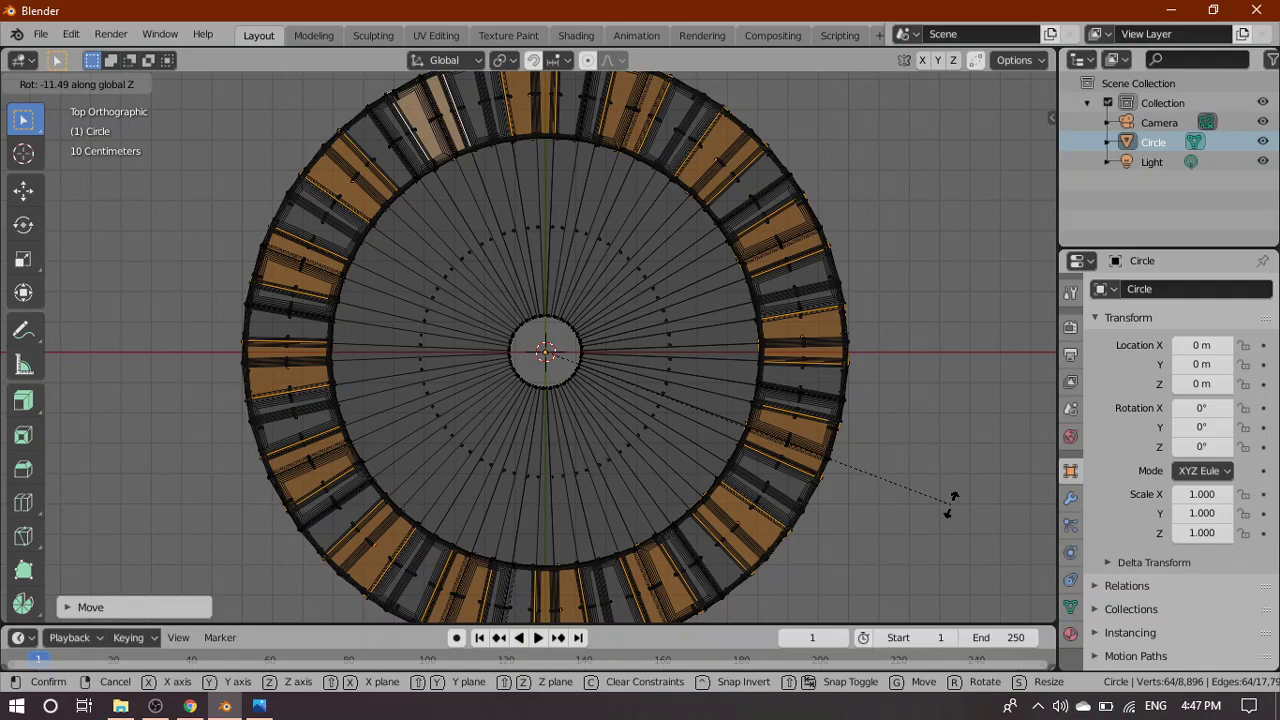
pyautogui.click(954, 497)
# Return to solid shading and inspect the skewed bars between the two discs in perspective
pyautogui.scroll(-3, 966, 506)
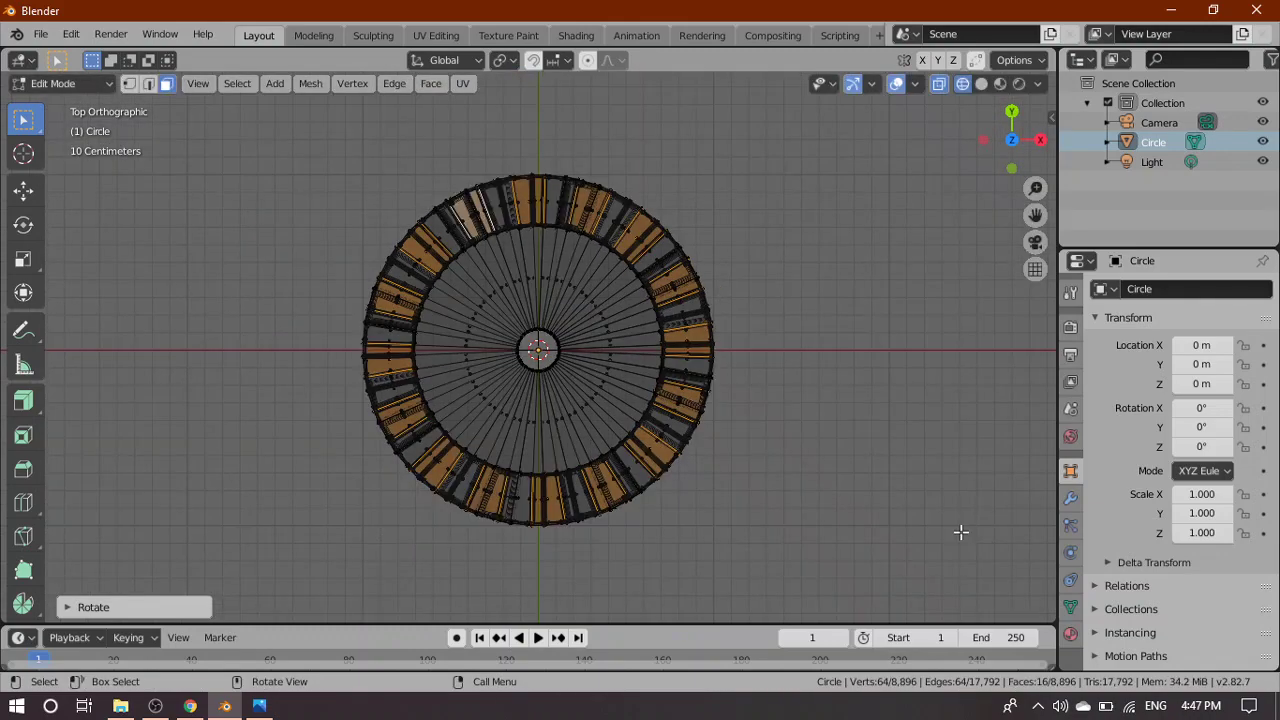
pyautogui.moveTo(963, 531); pyautogui.dragTo(830, 312, button='middle')
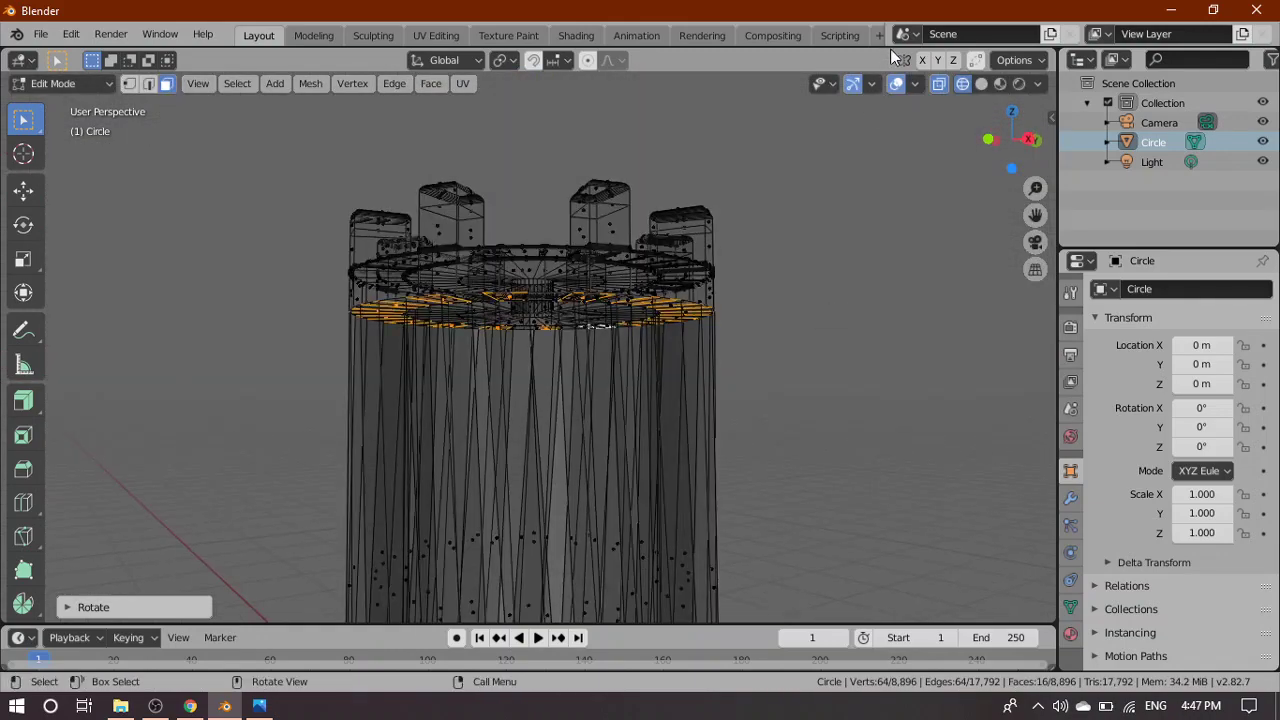
pyautogui.click(981, 84)
pyautogui.scroll(-3, 883, 357)
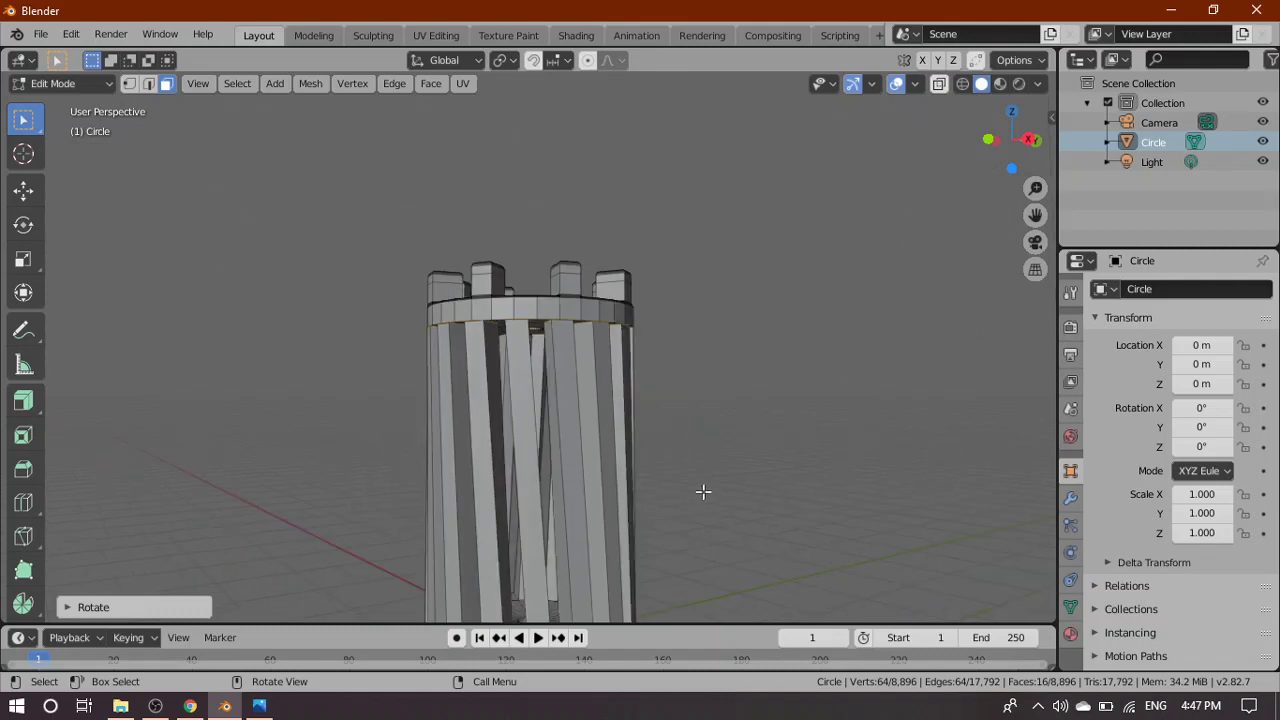
pyautogui.scroll(-2, 708, 479)
pyautogui.scroll(3, 668, 503)
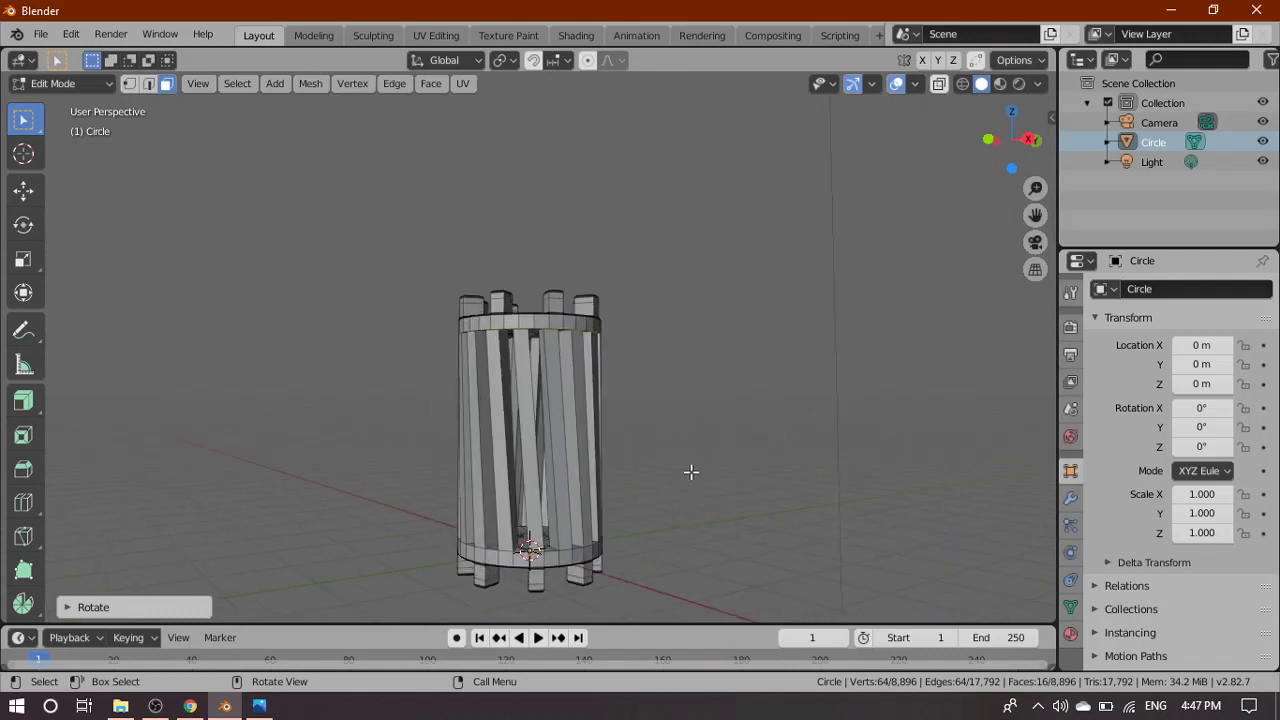
pyautogui.keyDown('shift'); pyautogui.moveTo(691, 472); pyautogui.dragTo(738, 391, button='middle'); pyautogui.keyUp('shift')
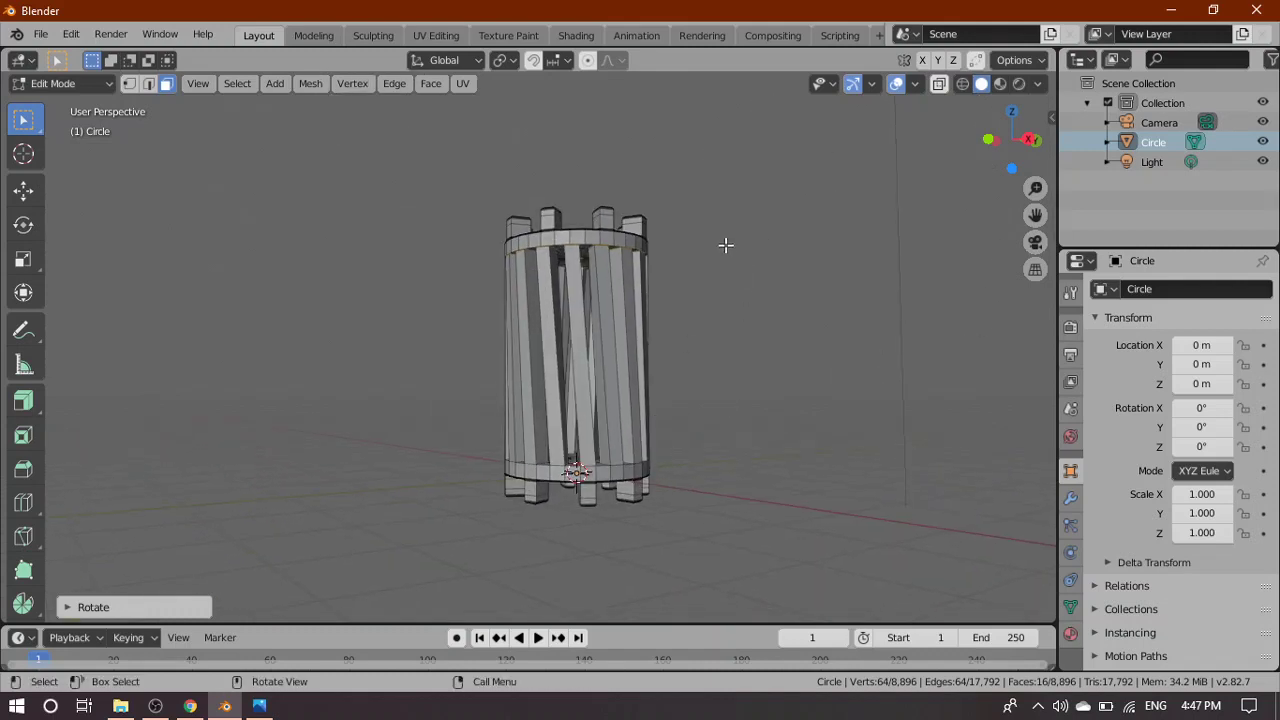
# Inspect the skewed bars from several angles and return to Object Mode with the whole rotor cage selected
pyautogui.moveTo(725, 245); pyautogui.dragTo(657, 420, button='middle')
pyautogui.scroll(4, 600, 421)
pyautogui.moveTo(400, 368); pyautogui.dragTo(680, 346, button='middle')
pyautogui.scroll(-2, 675, 364)
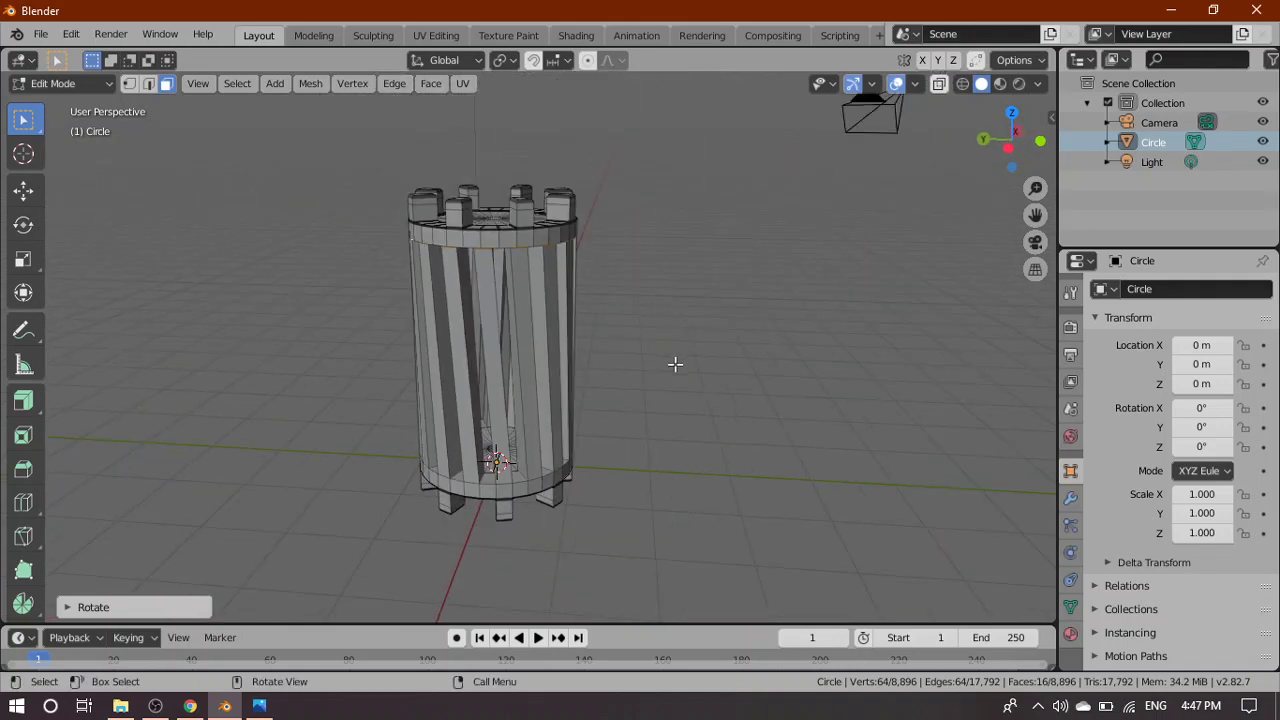
pyautogui.scroll(5, 671, 369)
pyautogui.scroll(-4, 720, 350)
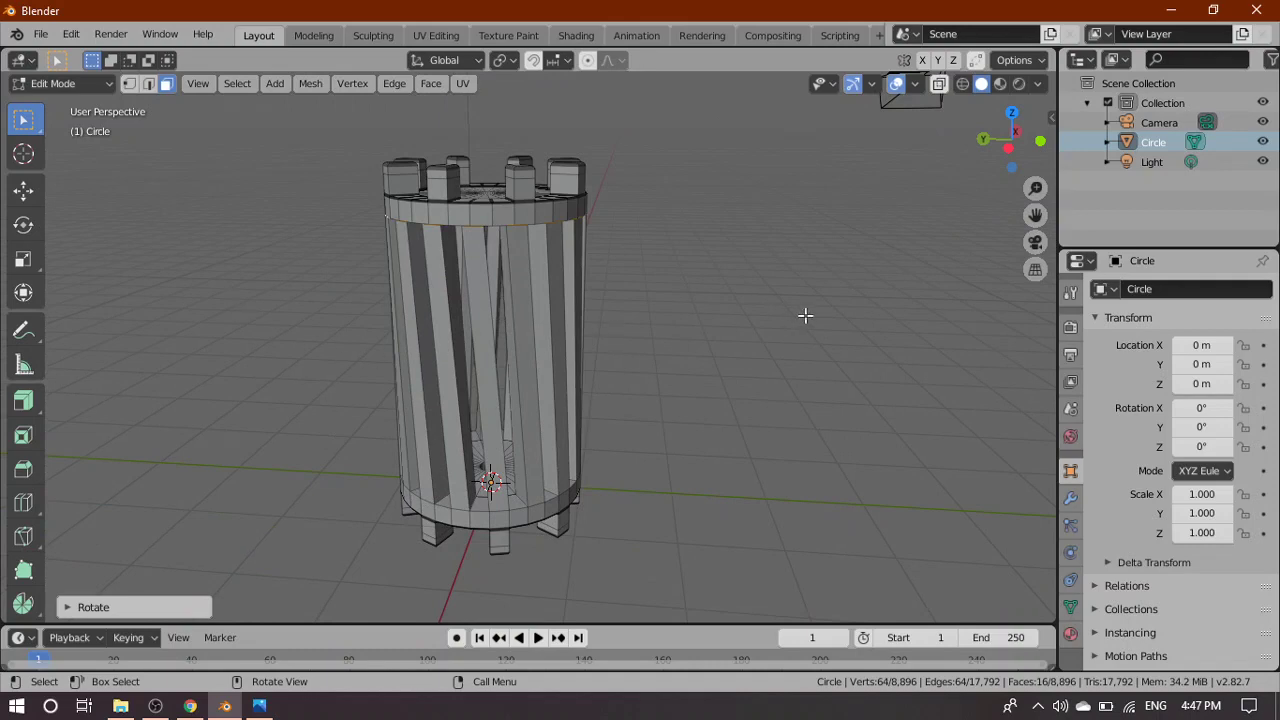
pyautogui.press('Tab')
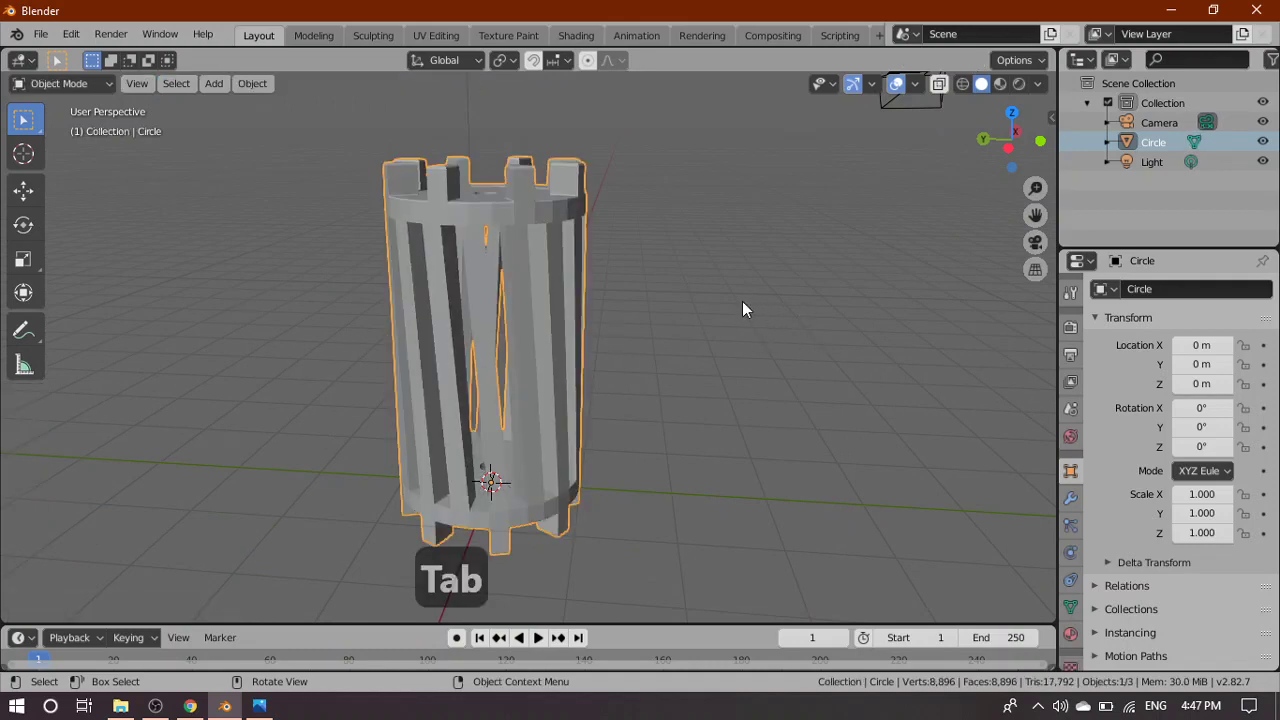
pyautogui.moveTo(742, 301); pyautogui.dragTo(677, 403, button='middle')
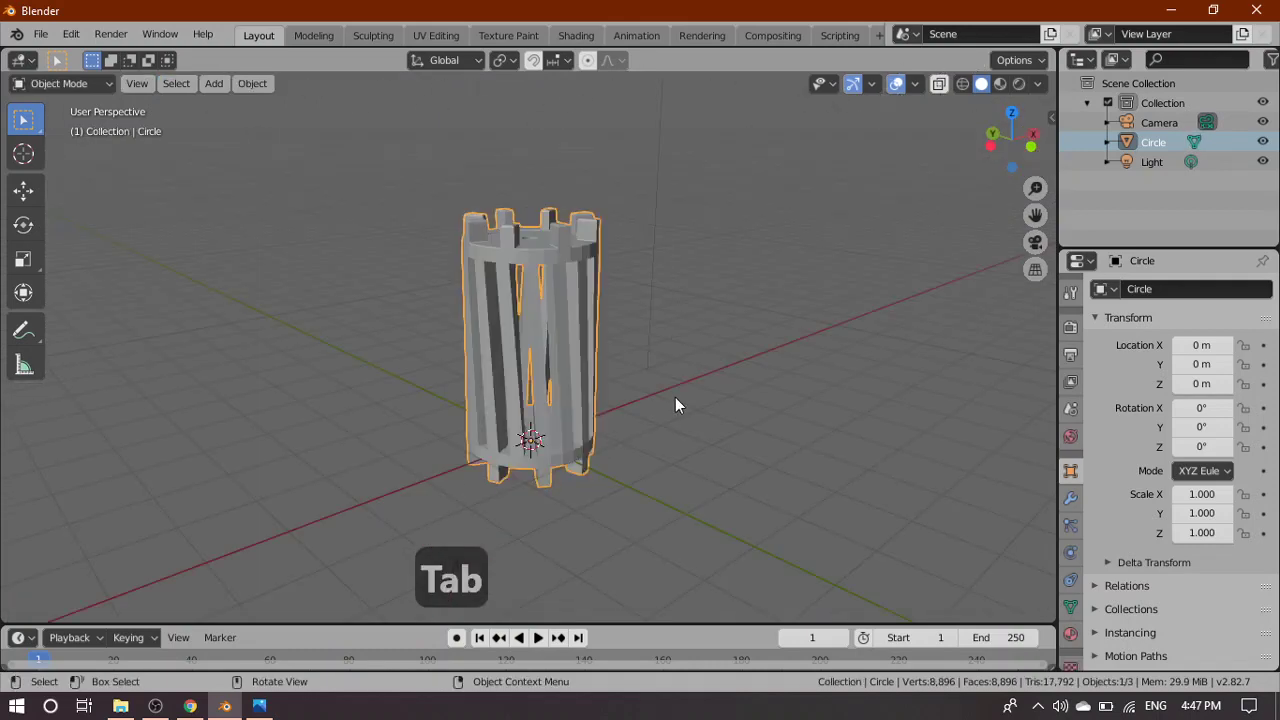
pyautogui.hotkey('alt', 'a')
pyautogui.click(550, 343)
pyautogui.moveTo(314, 357); pyautogui.dragTo(430, 395, button='middle')
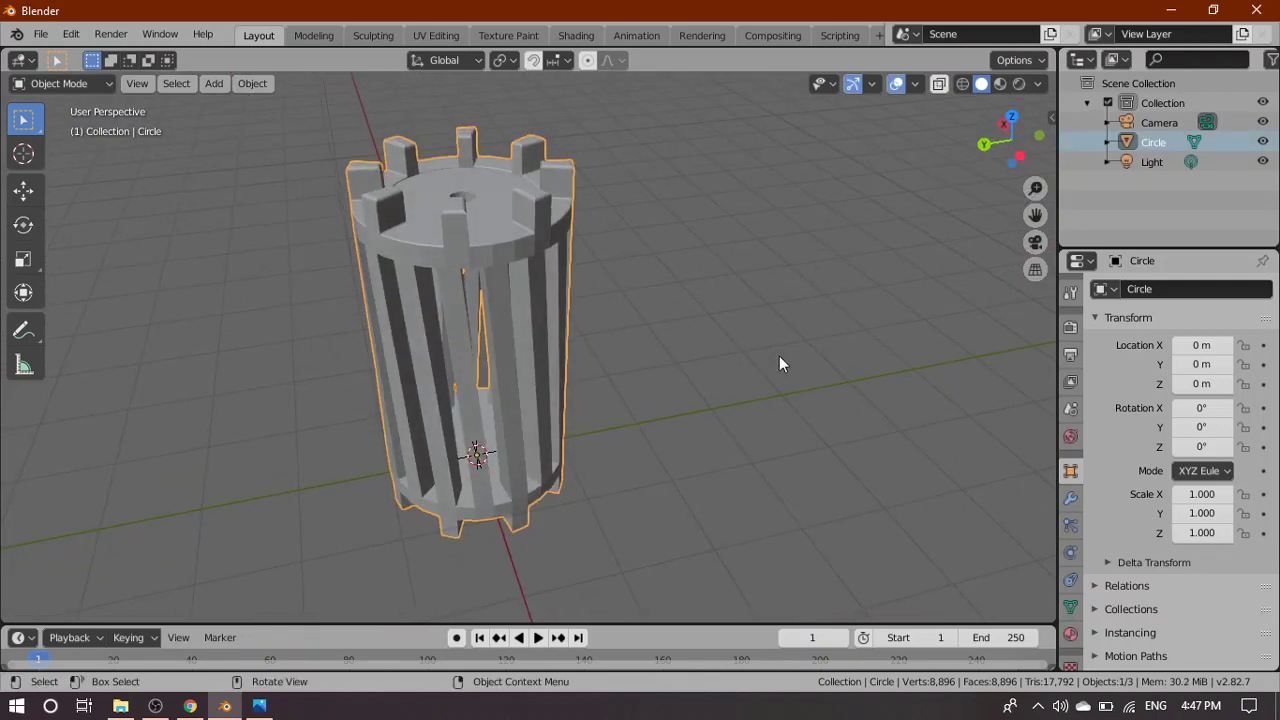
# Rename the rotor cage object as sangkar
pyautogui.doubleClick(1155, 142)
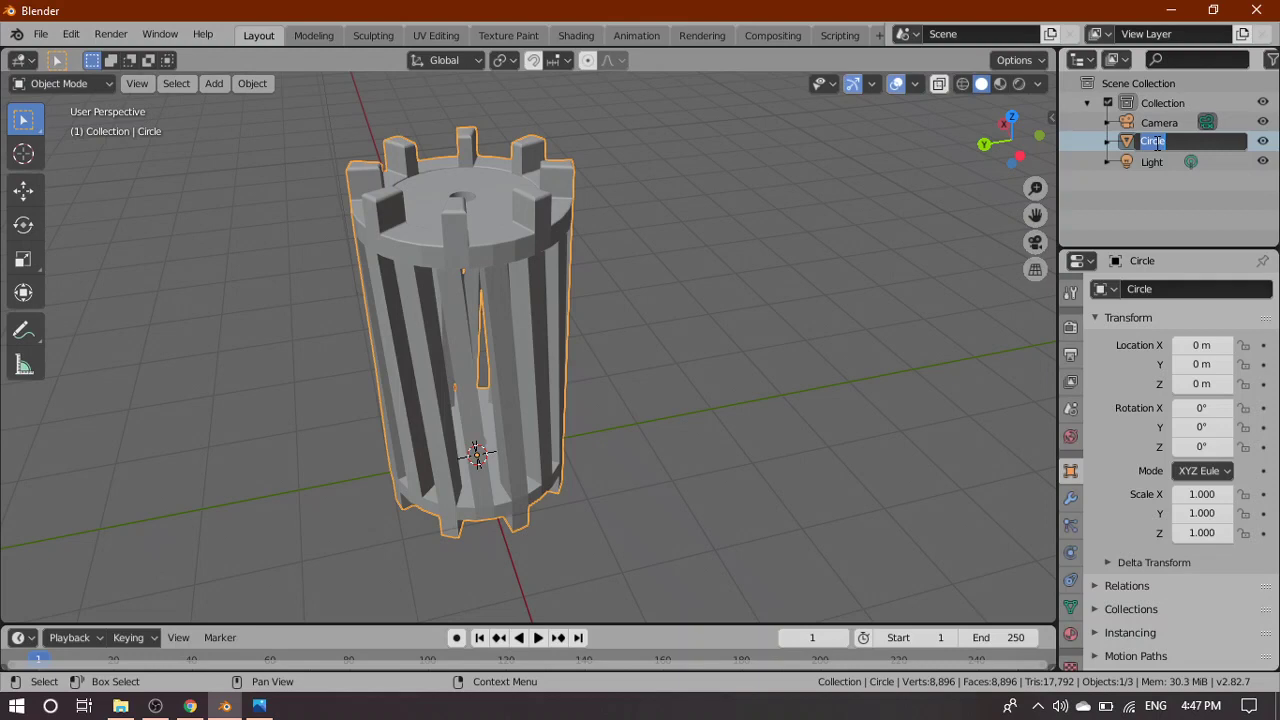
pyautogui.write('r')
pyautogui.press('BackSpace')
pyautogui.write('sangk')
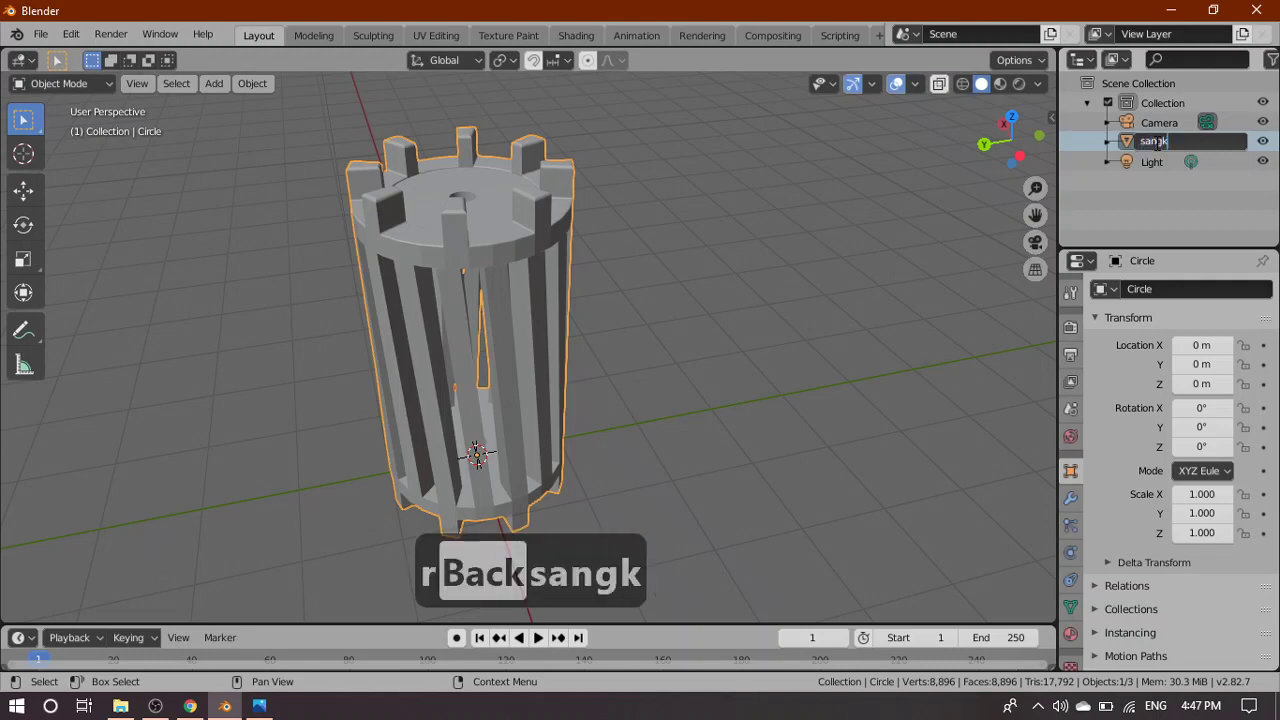
pyautogui.write('ar')
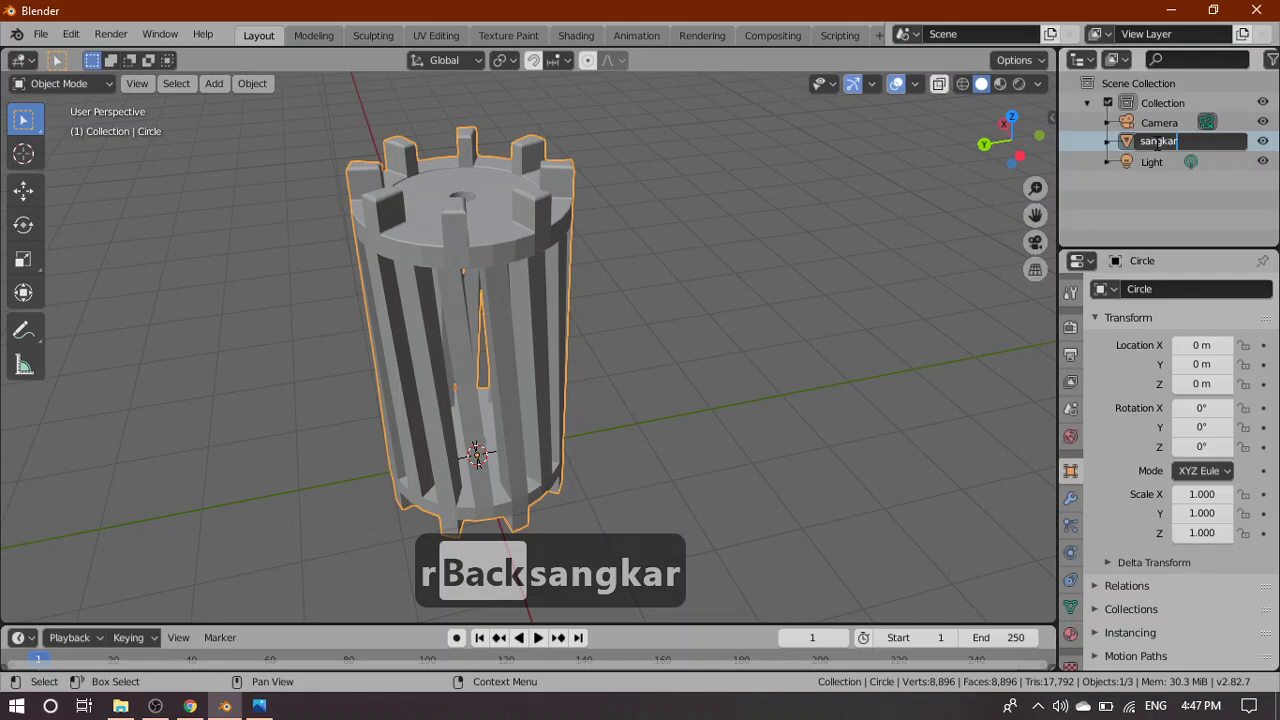
pyautogui.press('Return')
pyautogui.scroll(-3, 722, 356)
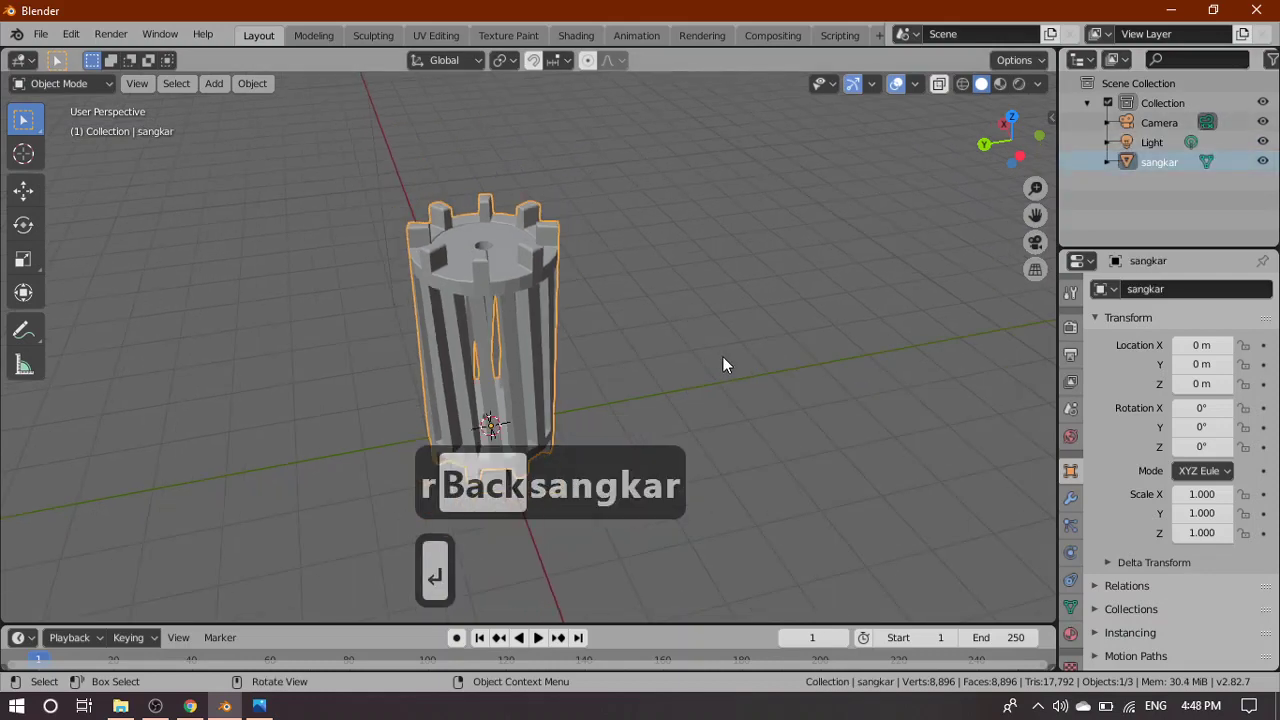
# Inspect the rotor cage's end disc and center hole from the top view, and its bars in perspective
pyautogui.scroll(3, 722, 356)
pyautogui.moveTo(711, 275); pyautogui.dragTo(822, 388, button='middle')
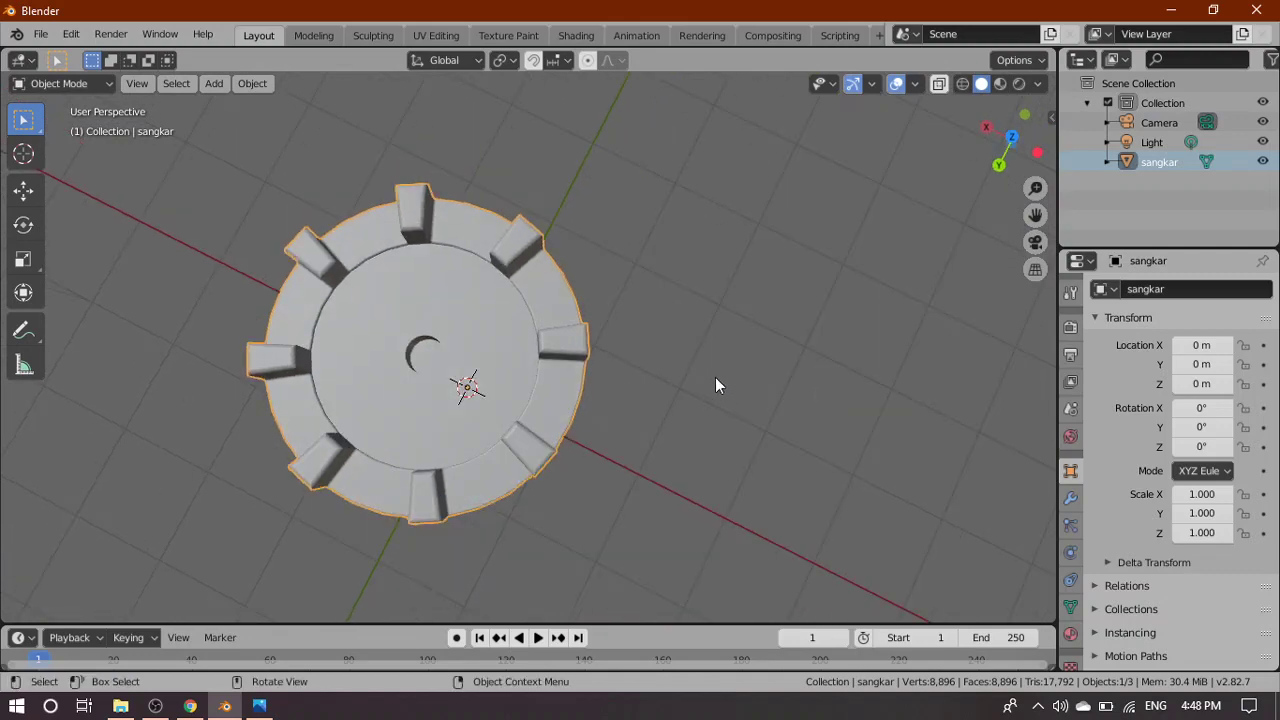
pyautogui.press('`')
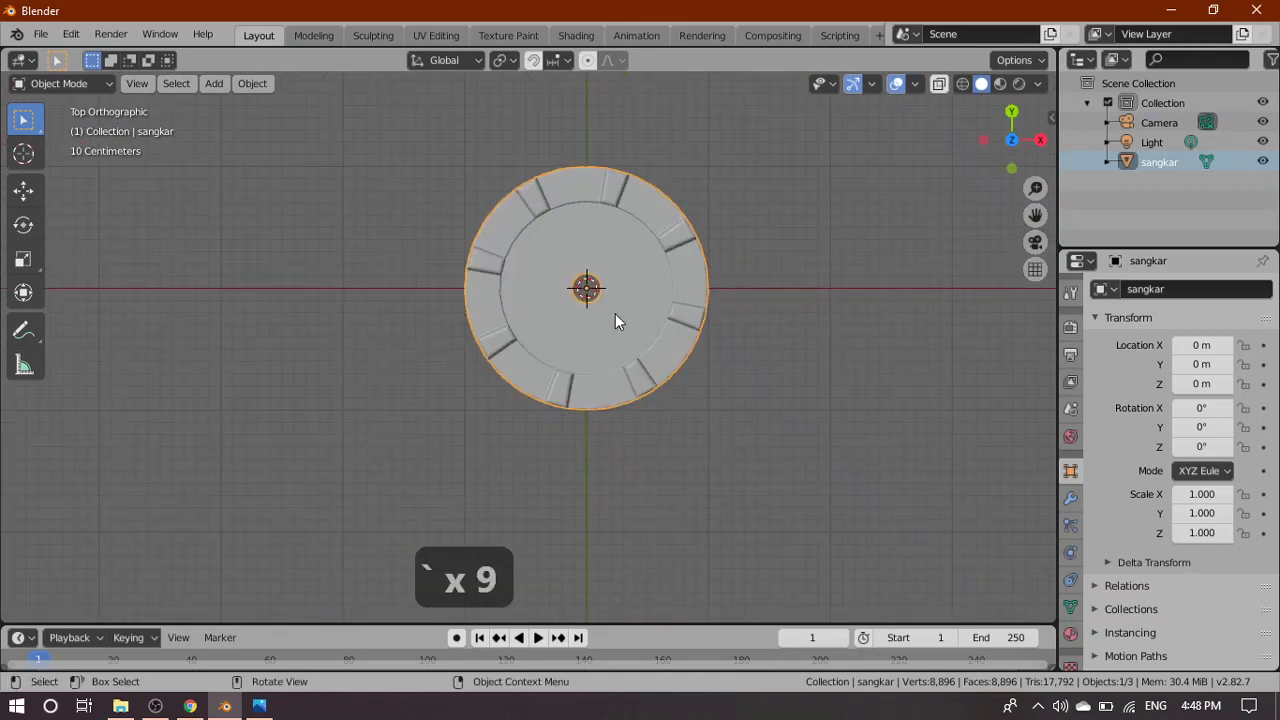
pyautogui.scroll(4, 615, 320)
pyautogui.scroll(-4, 794, 327)
pyautogui.click(828, 390)
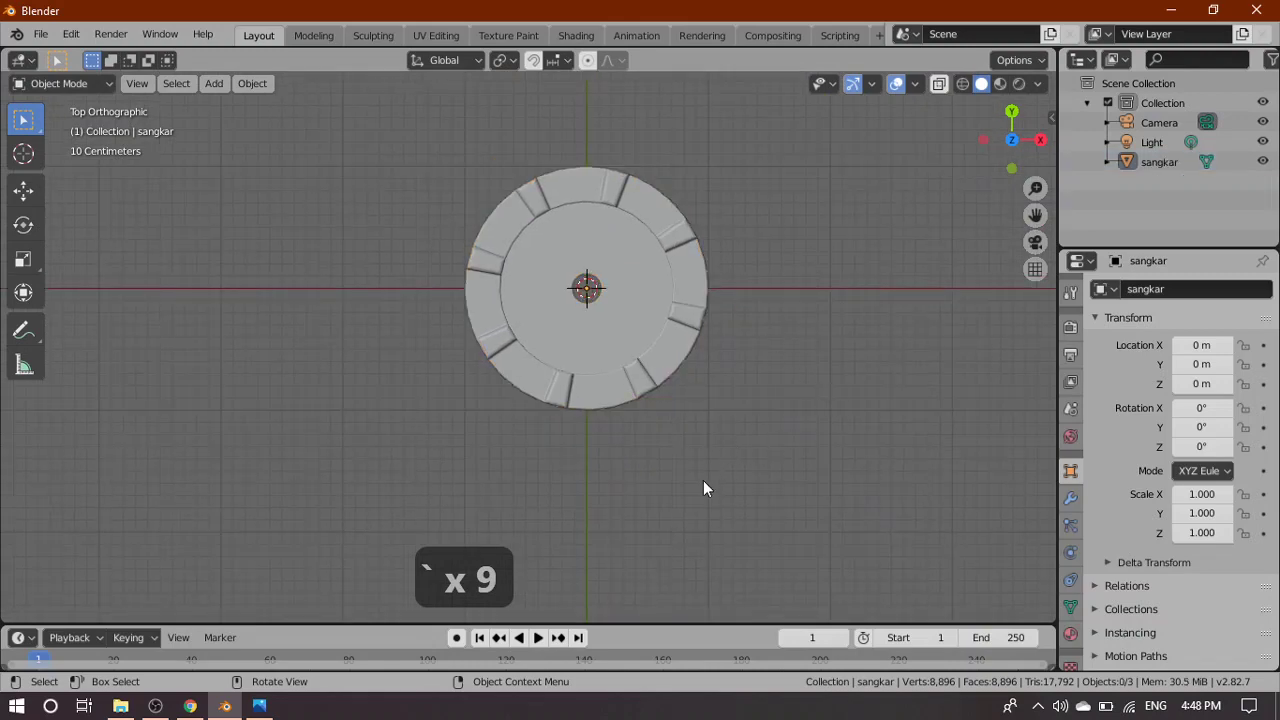
pyautogui.click(619, 359)
pyautogui.moveTo(694, 492); pyautogui.dragTo(723, 411, button='middle')
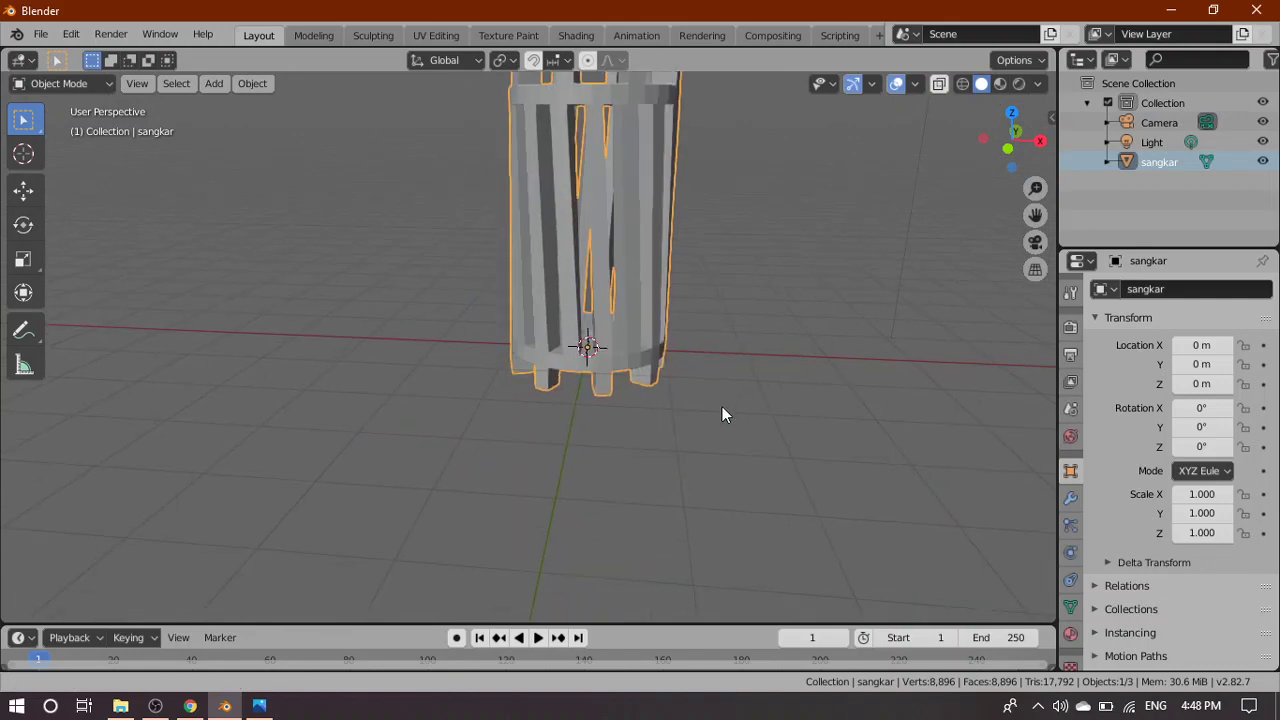
pyautogui.moveTo(816, 300)
pyautogui.mouseDown(button='middle')
pyautogui.moveTo(791, 374)
pyautogui.moveTo(797, 309)
pyautogui.mouseUp(button='middle')
pyautogui.scroll(-3, 785, 302)
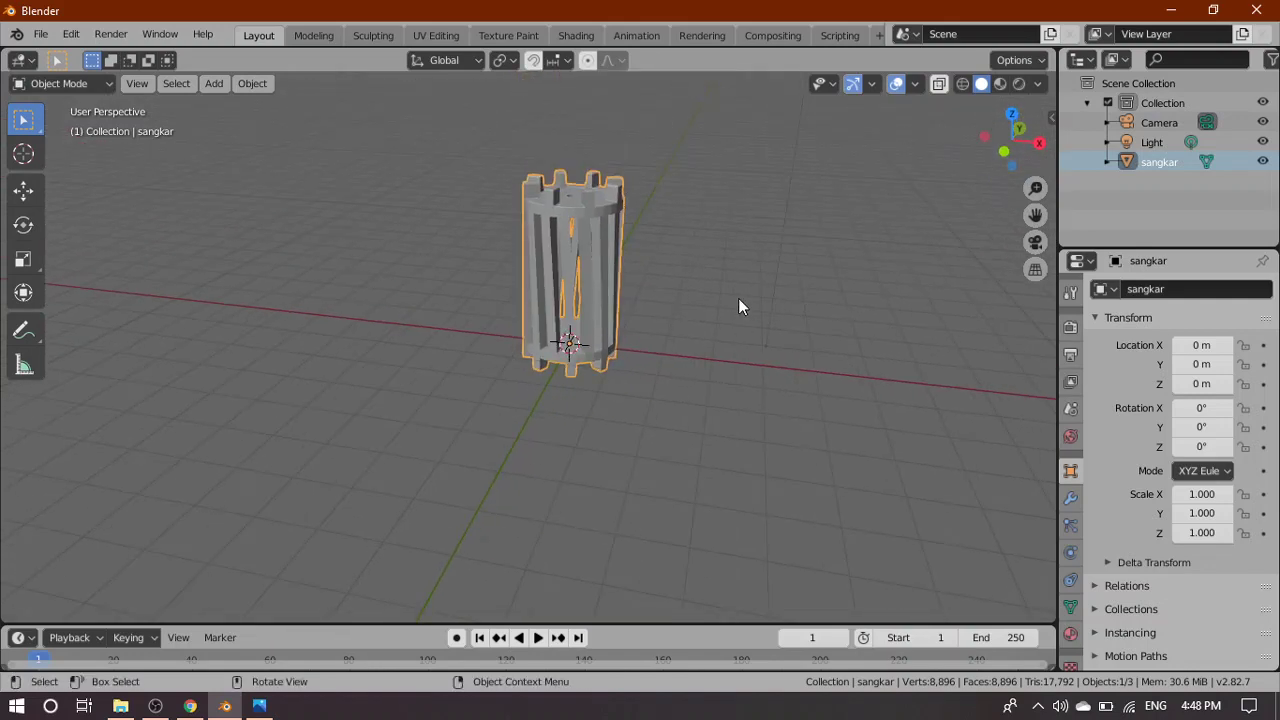
# From the front view, move the rotor cage's origin to its geometry
pyautogui.press('`')
pyautogui.click(660, 220)
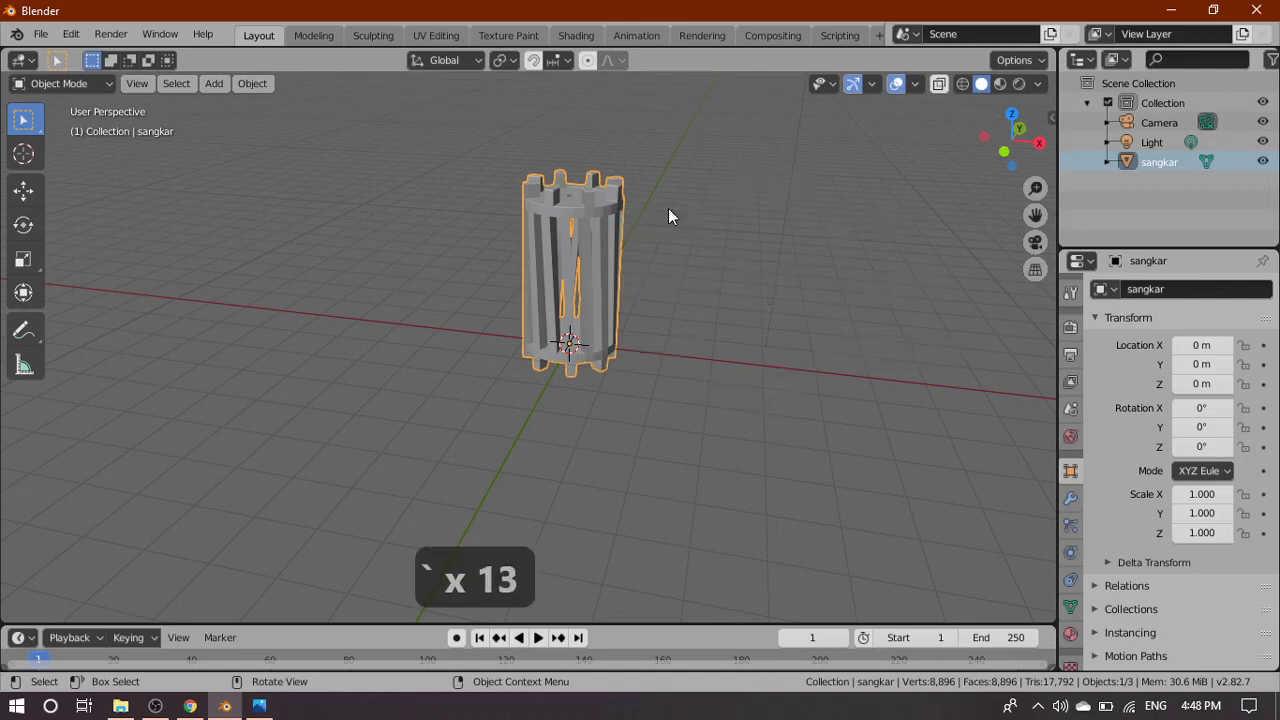
pyautogui.scroll(2, 654, 412)
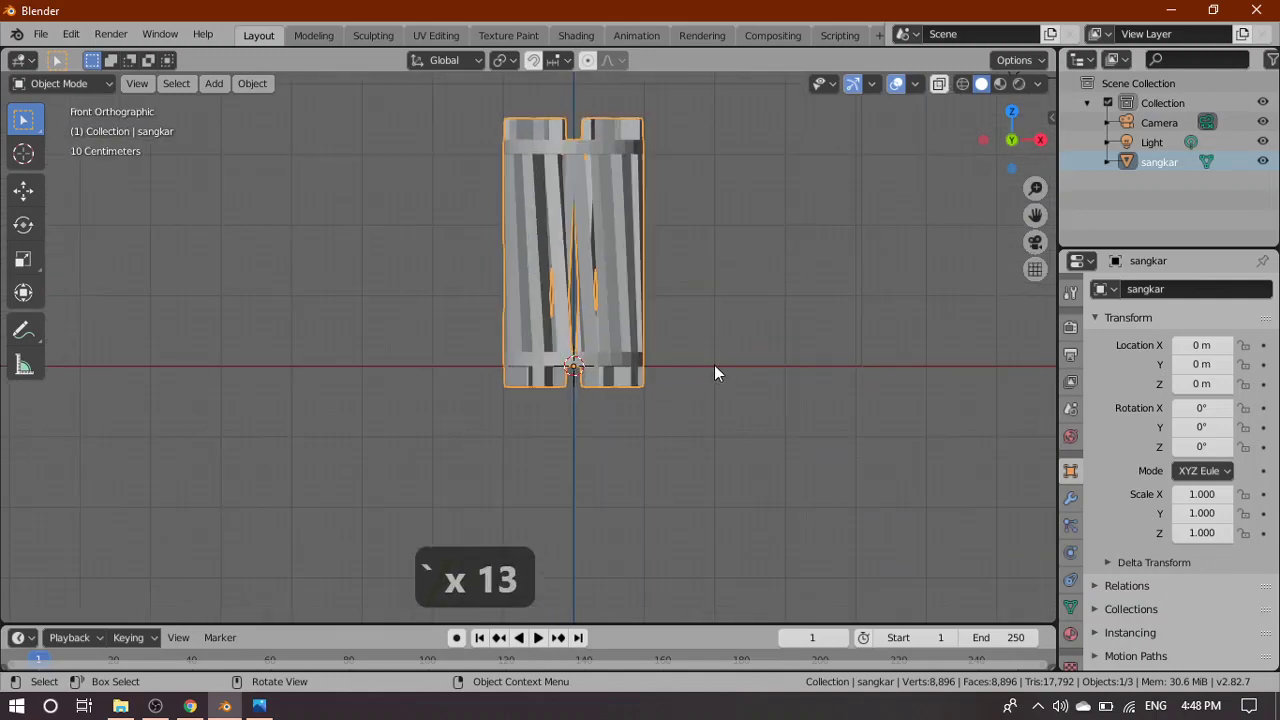
pyautogui.press('r')
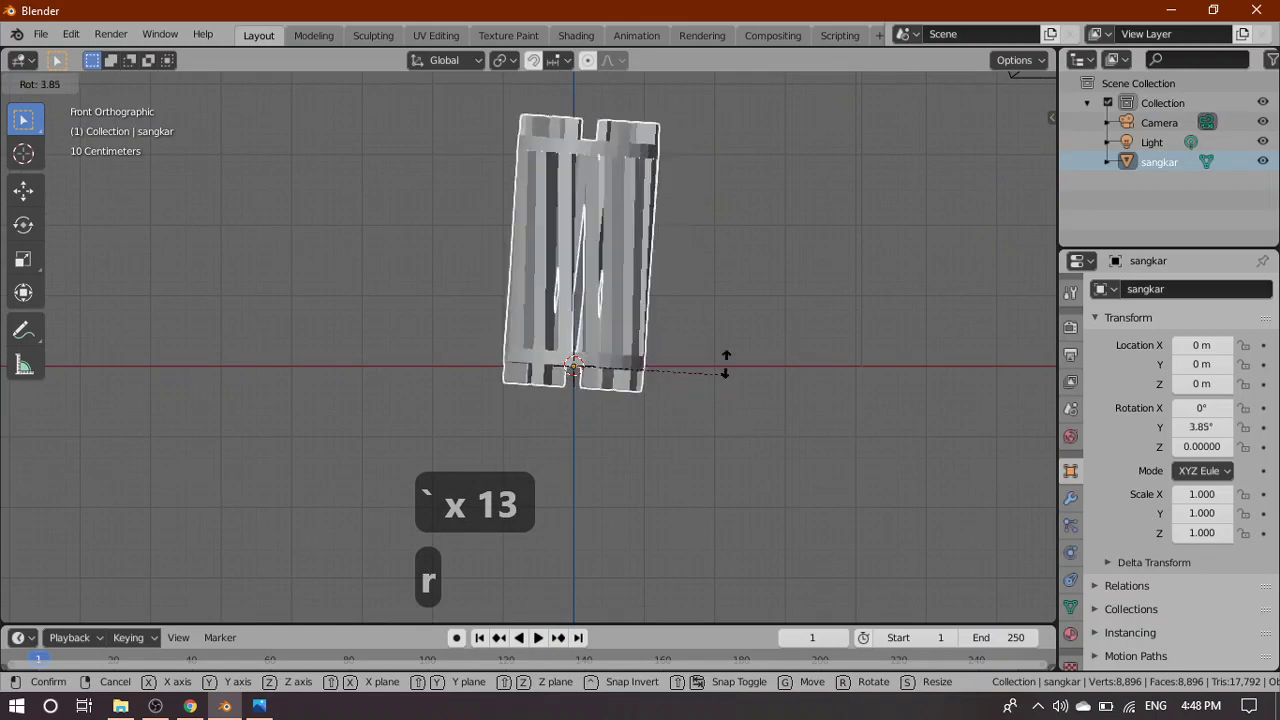
pyautogui.rightClick(737, 375)
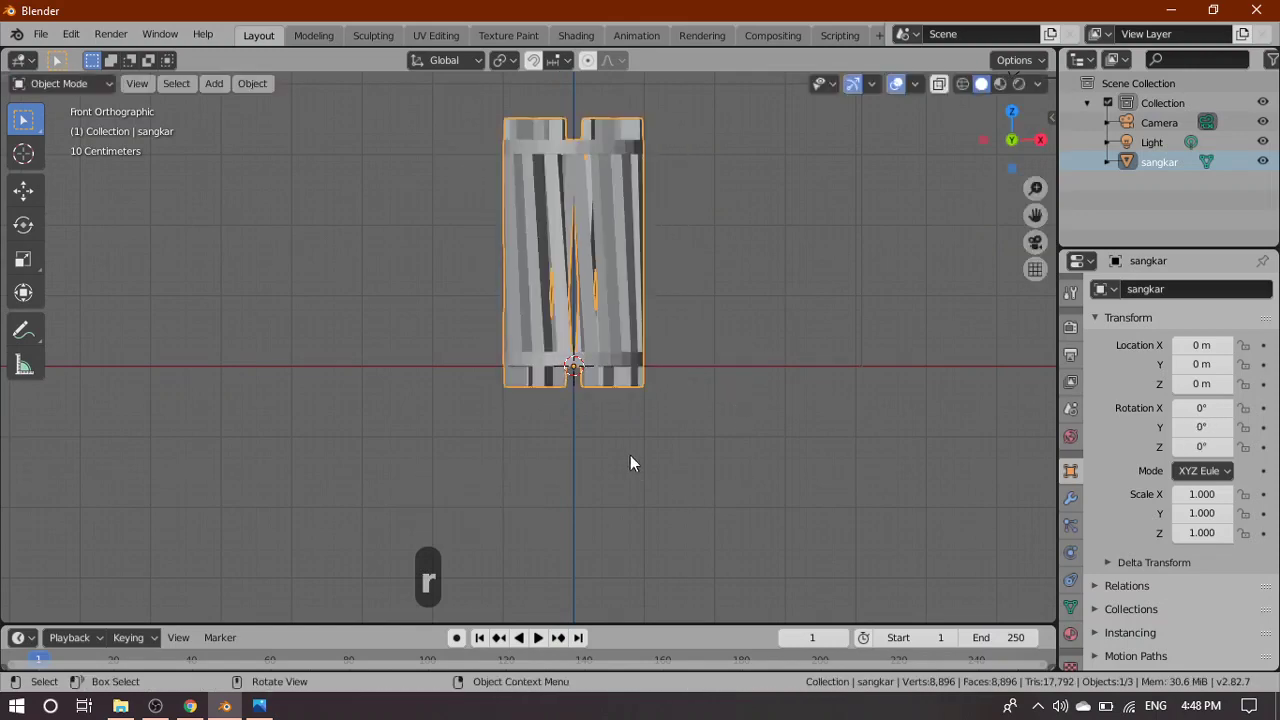
pyautogui.scroll(1, 651, 409)
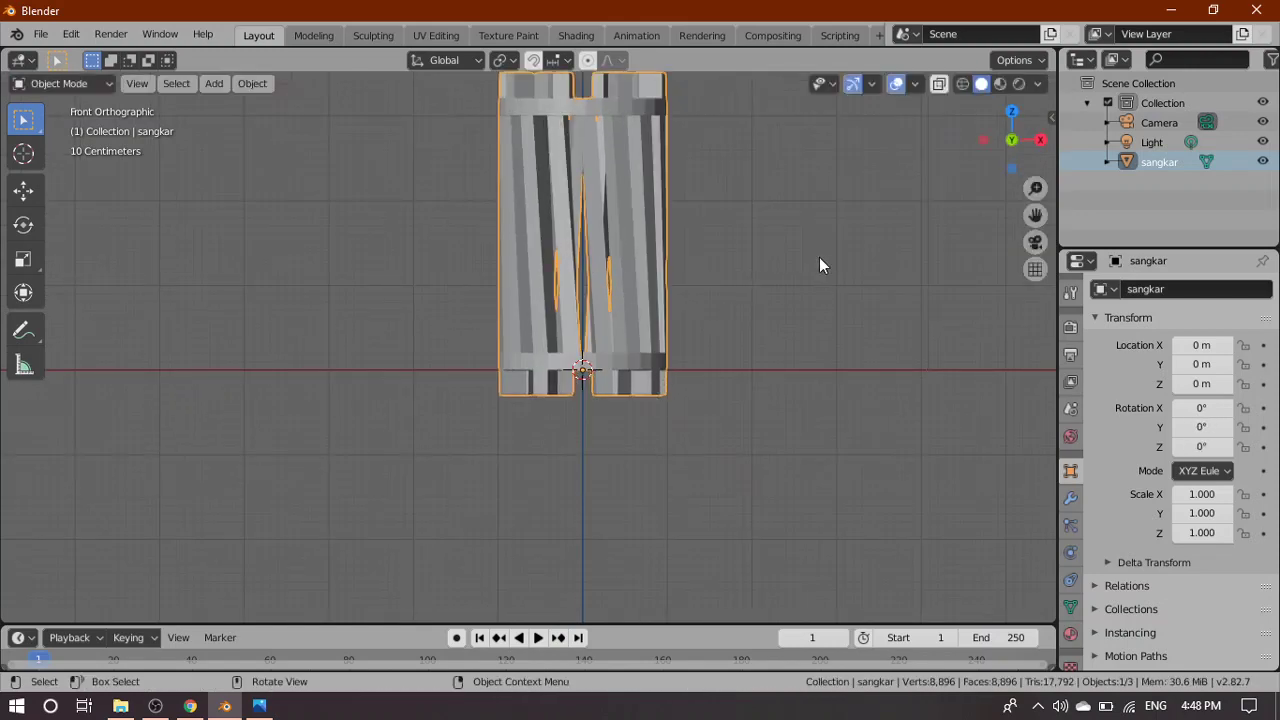
pyautogui.keyDown('shift'); pyautogui.moveTo(802, 267); pyautogui.dragTo(770, 390, button='middle'); pyautogui.keyUp('shift')
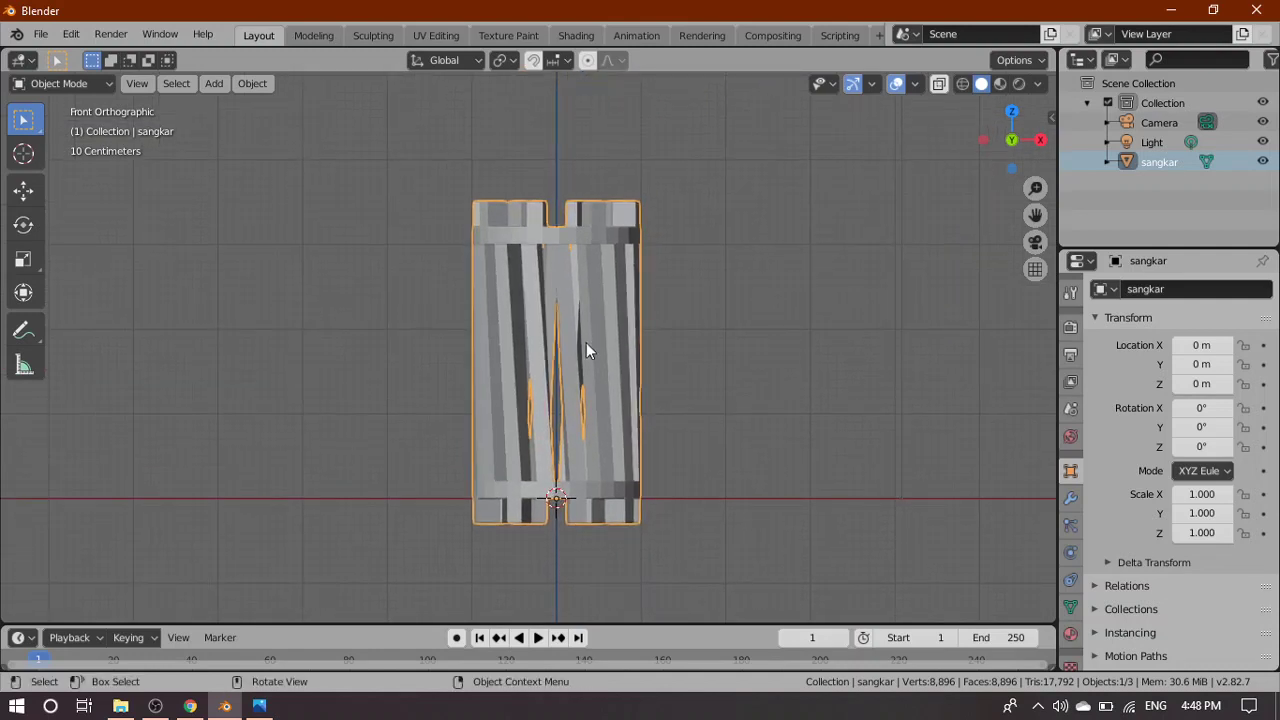
pyautogui.rightClick(593, 308)
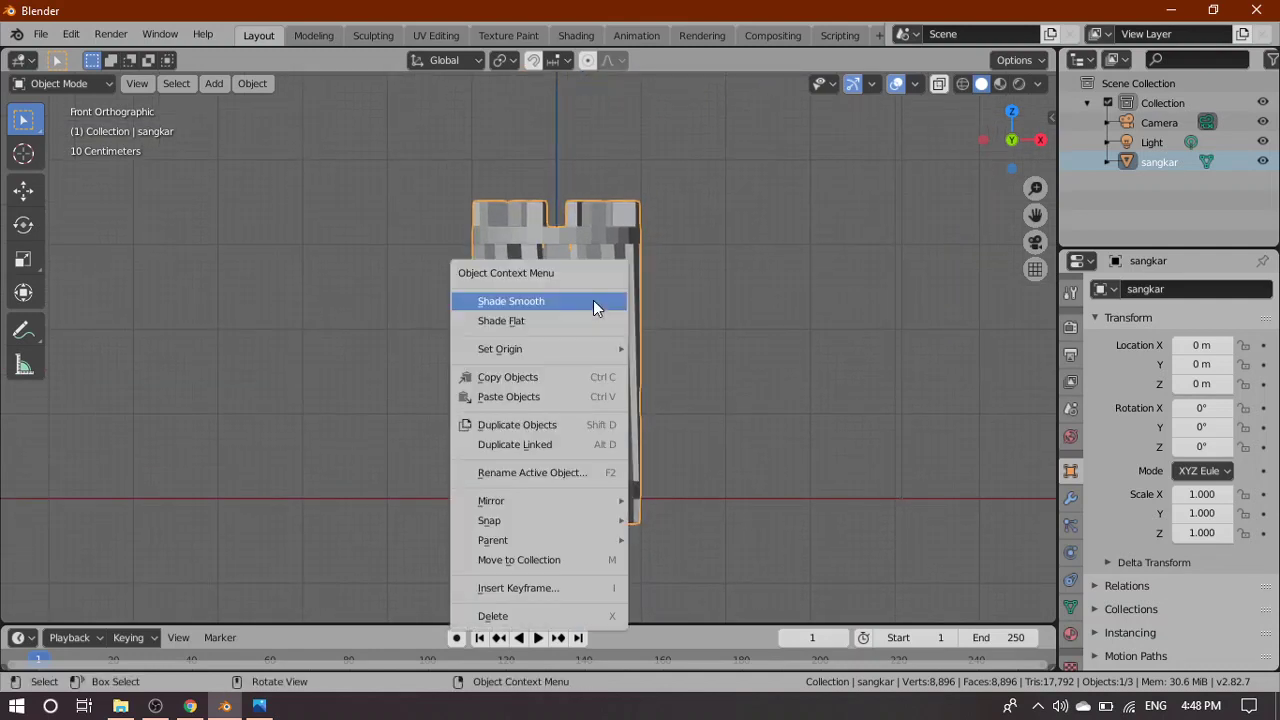
pyautogui.moveTo(618, 356)
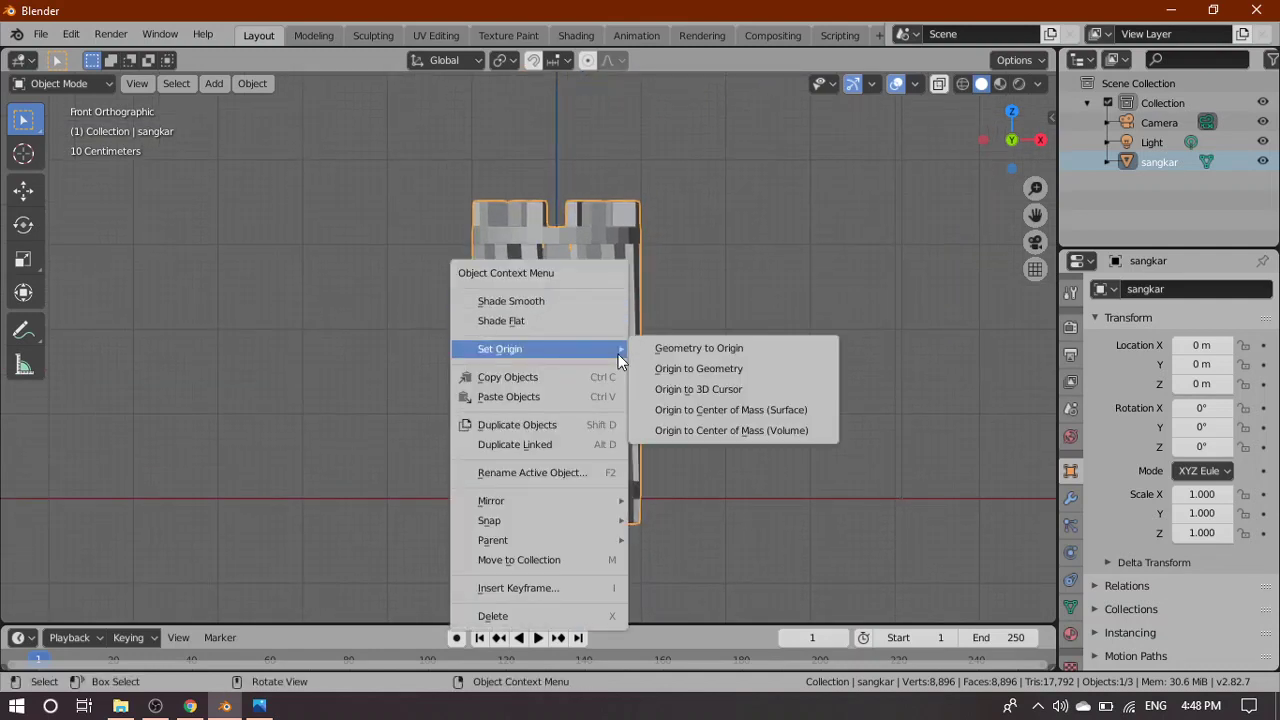
pyautogui.click(699, 368)
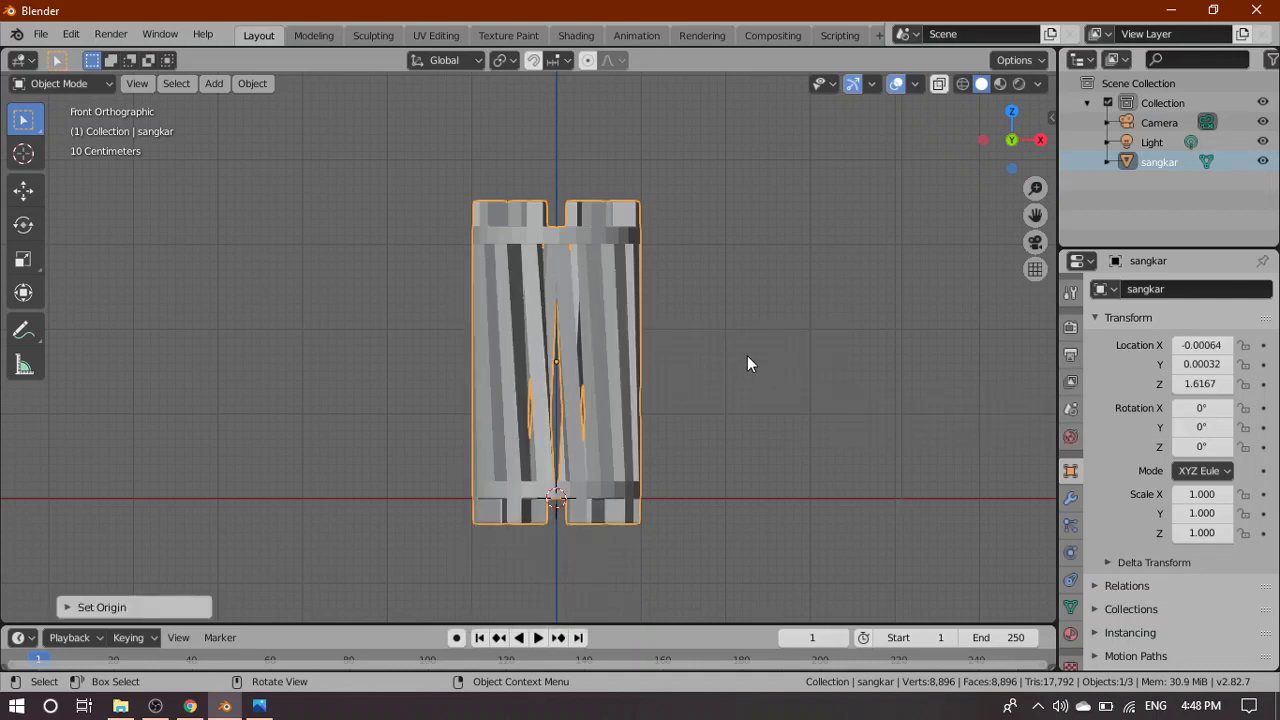
# Check the cage from the top and front views, deselect it and add a mesh cylinder at the 3D cursor
pyautogui.press('`')
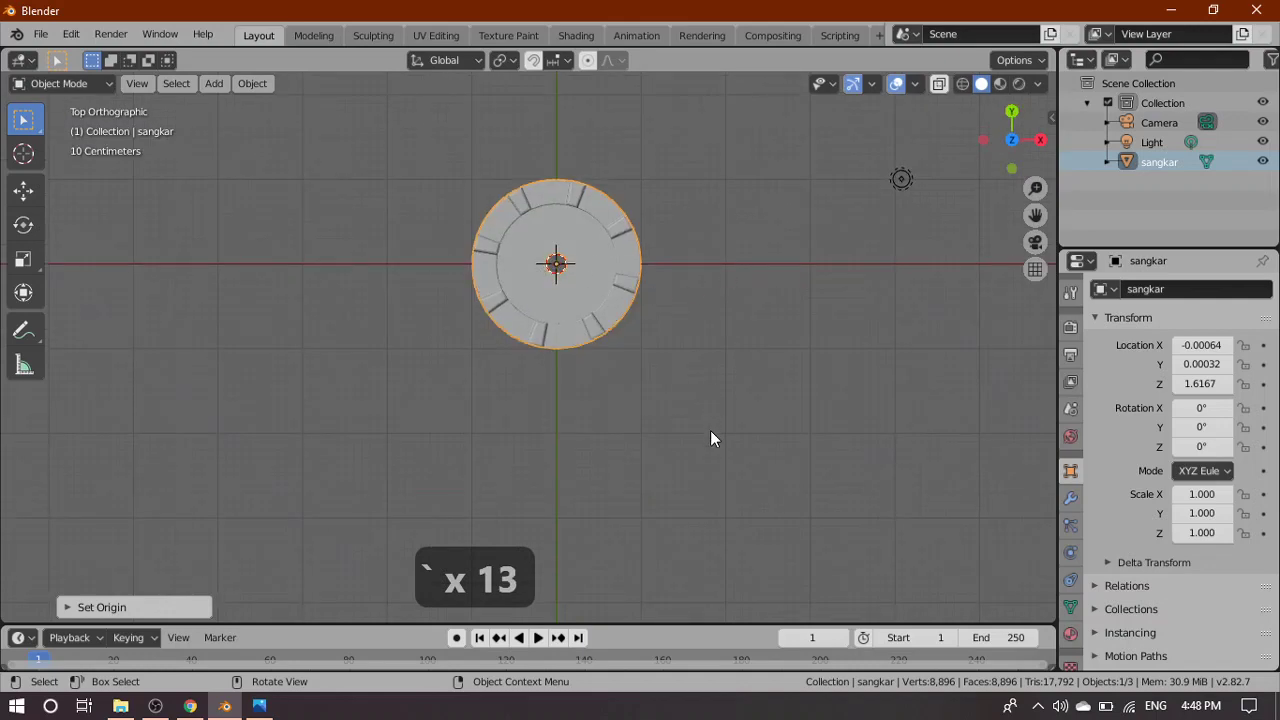
pyautogui.press('`')
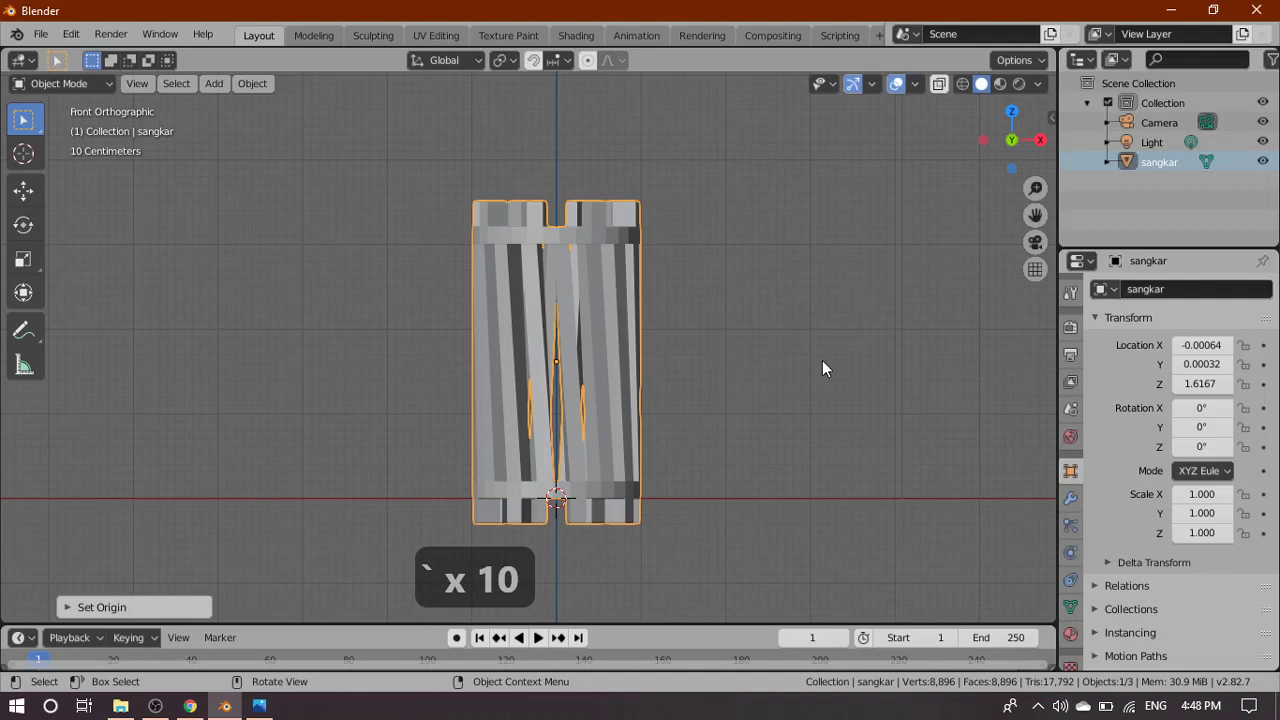
pyautogui.click(657, 419)
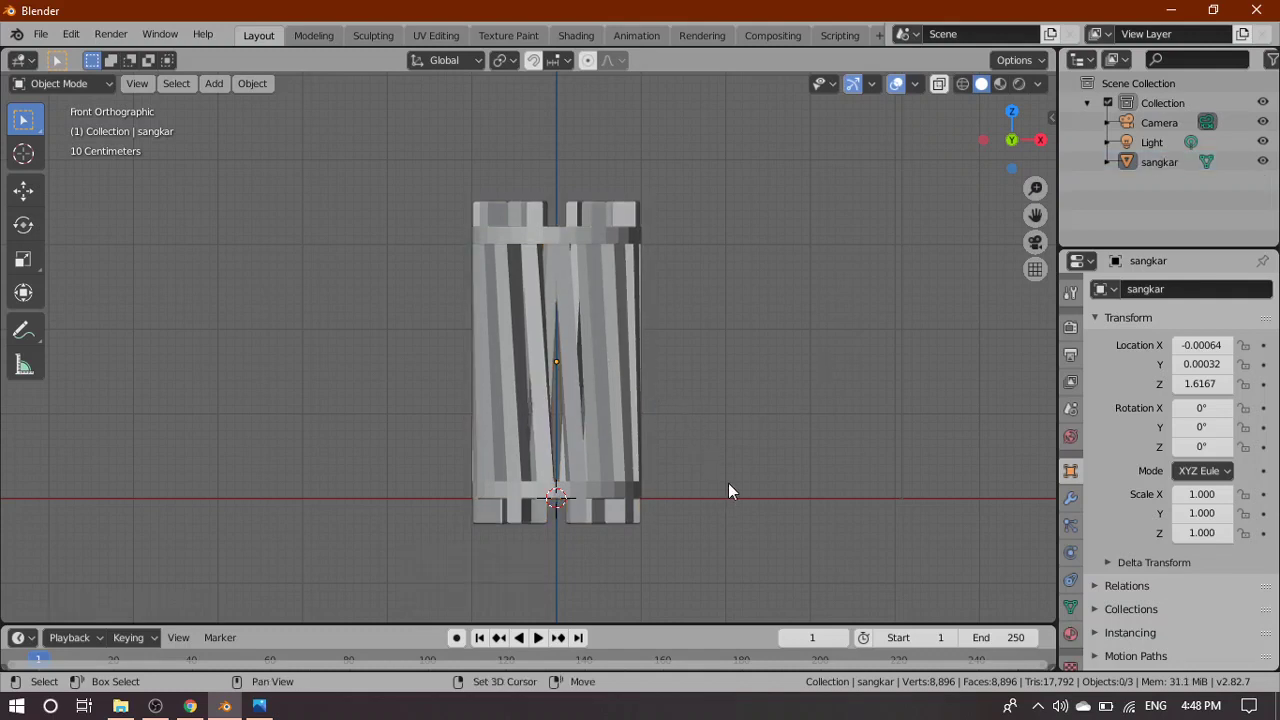
pyautogui.hotkey('shift', 'a')
pyautogui.moveTo(755, 318)
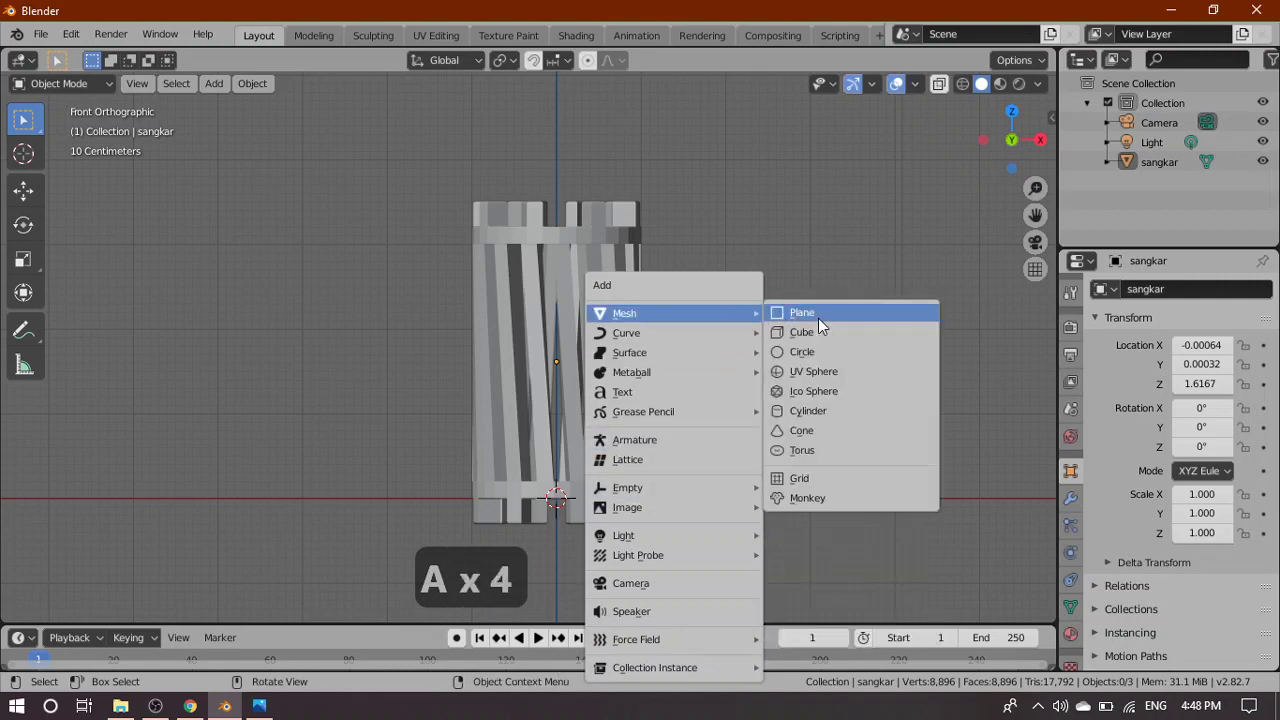
pyautogui.click(828, 413)
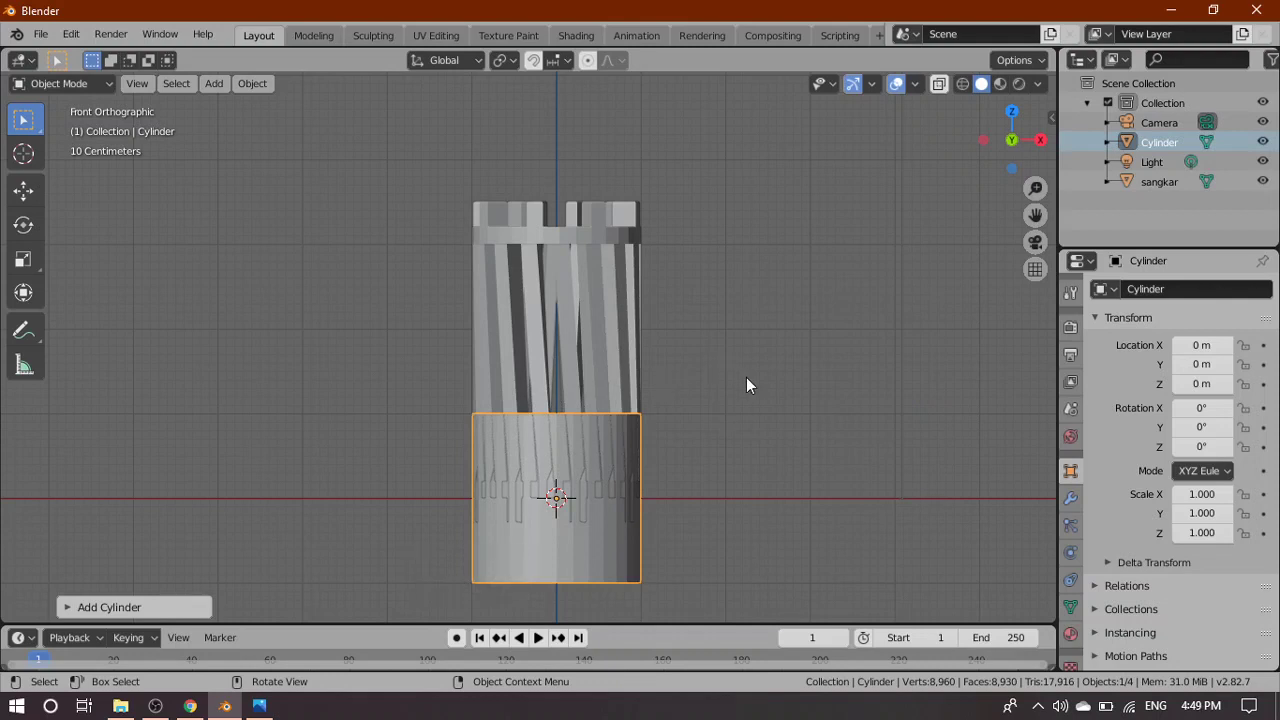
# From the top view in wireframe shading, scale the cylinder down to about 0.112, just inside the discs' center hole
pyautogui.press('`')
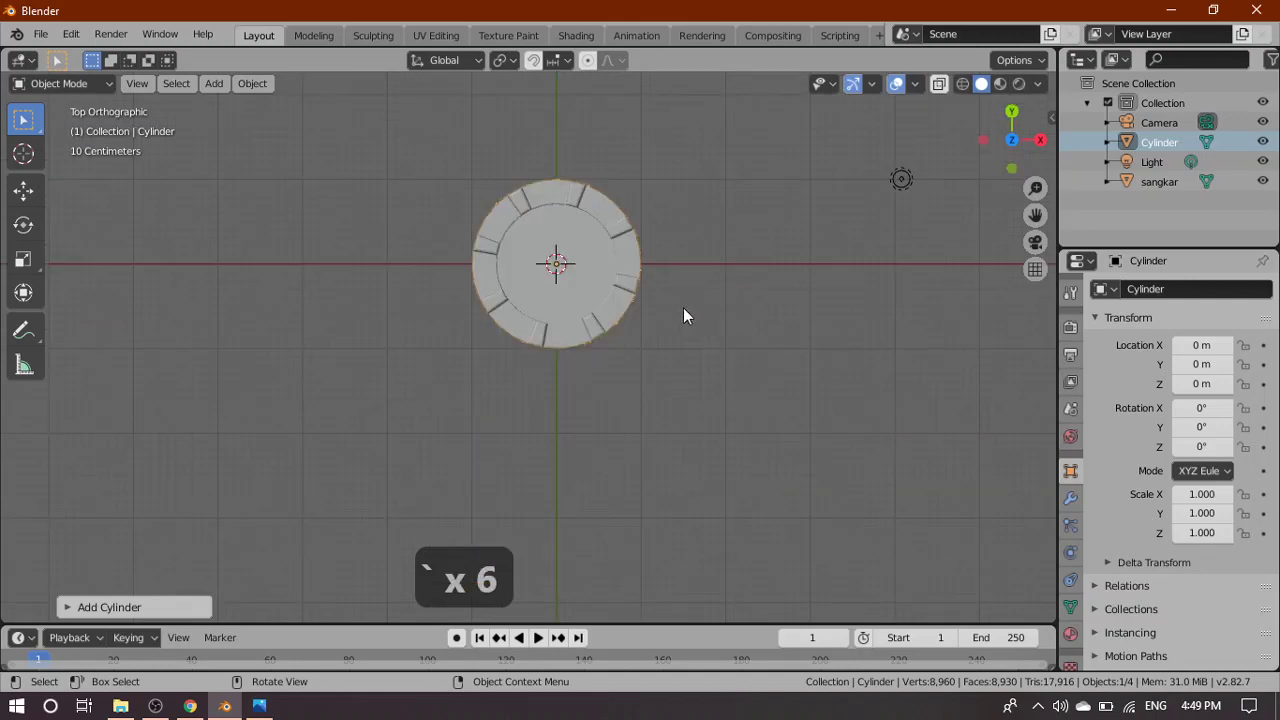
pyautogui.scroll(2, 638, 321)
pyautogui.keyDown('shift'); pyautogui.moveTo(786, 266); pyautogui.dragTo(725, 436, button='middle'); pyautogui.keyUp('shift')
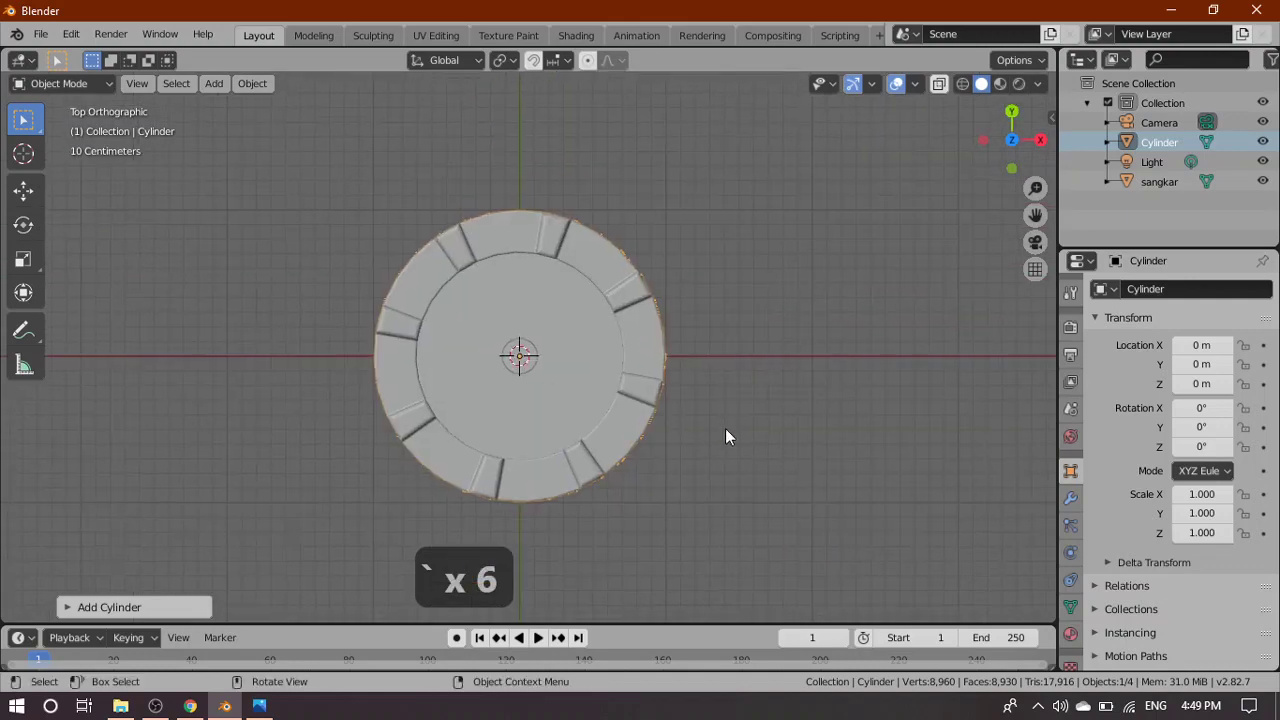
pyautogui.scroll(4, 726, 437)
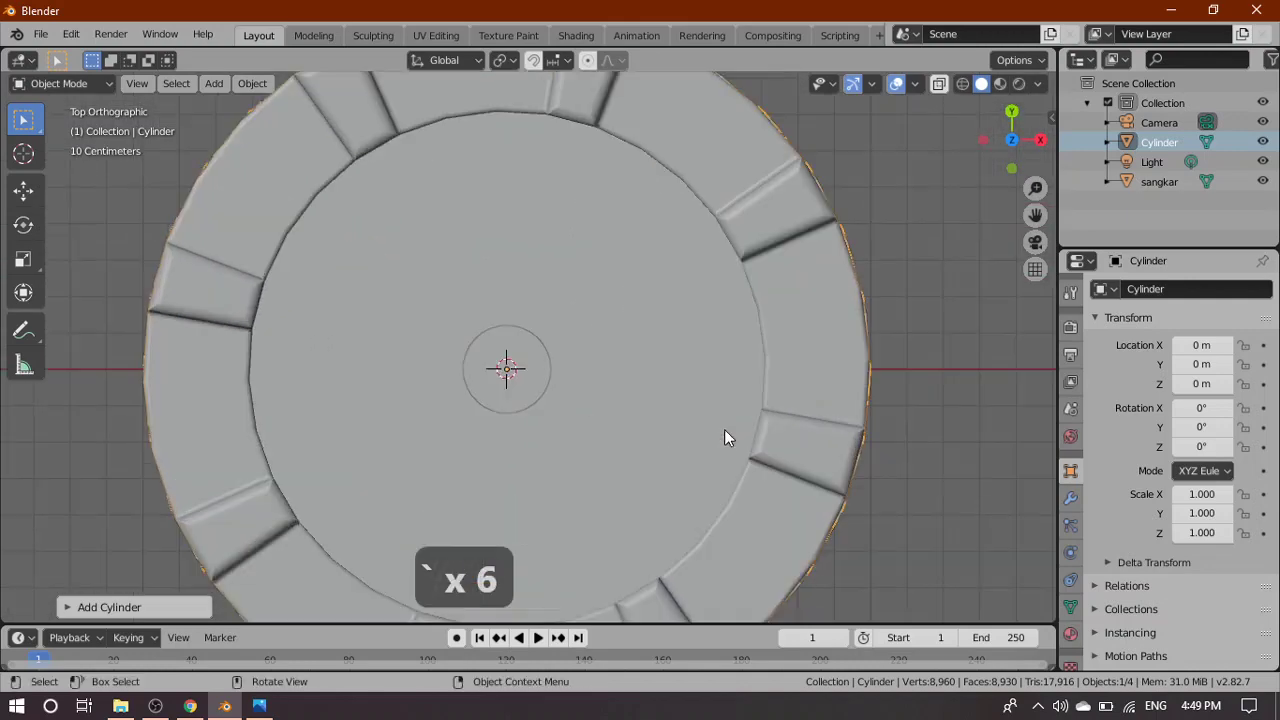
pyautogui.click(962, 84)
pyautogui.press('s')
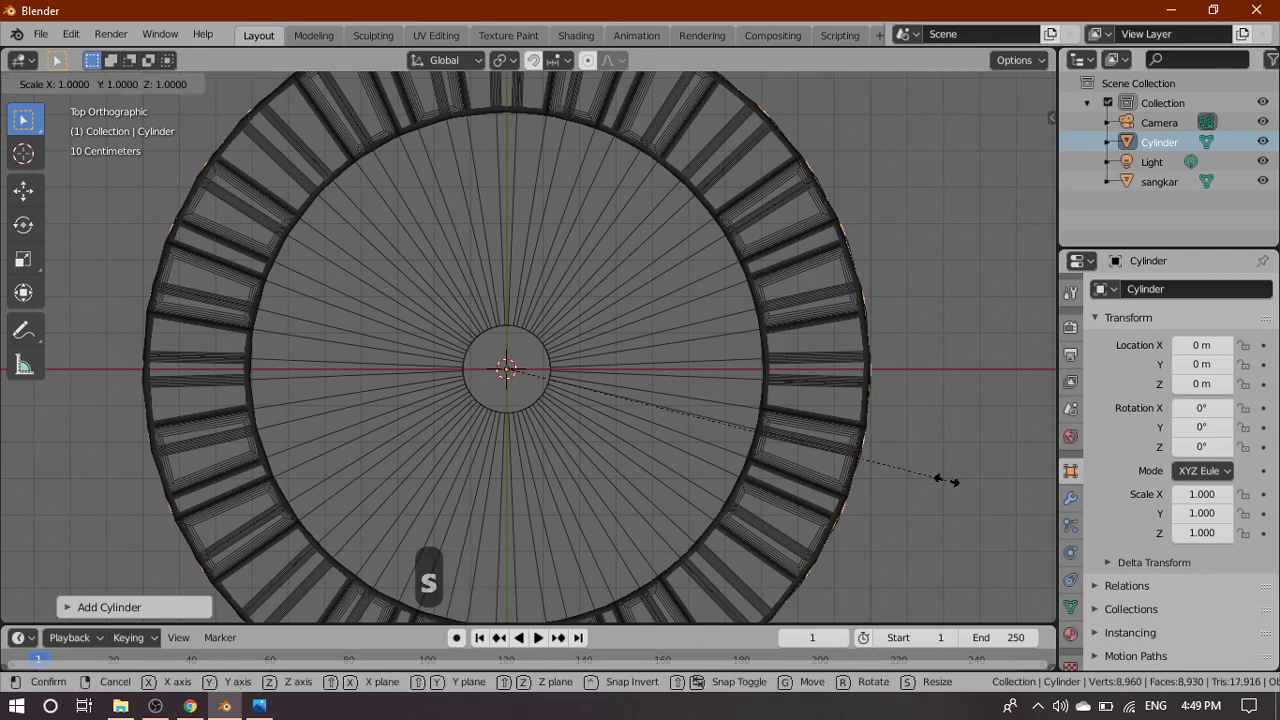
pyautogui.click(565, 369)
# Enlarge the cylinder to a scale of about 0.118 to fill the discs' center hole, and nudge it to about X -0.0005, Y 0.001
pyautogui.scroll(6, 505, 377)
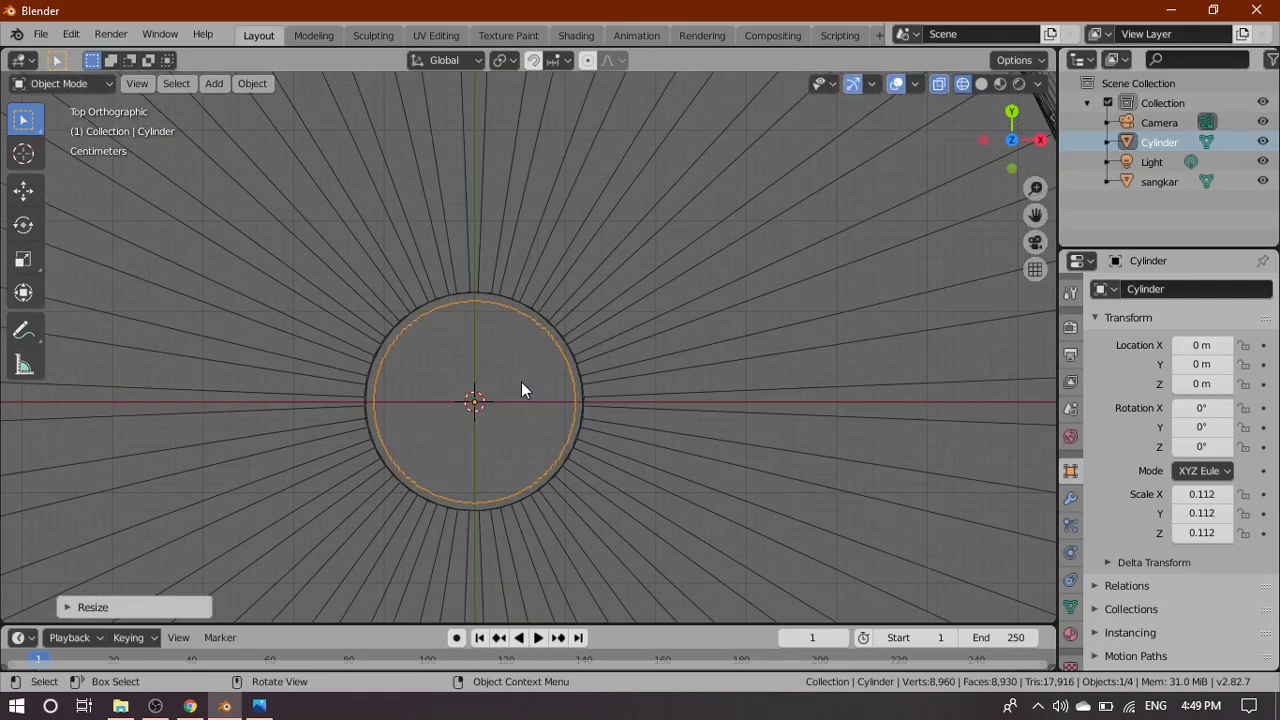
pyautogui.keyDown('shift'); pyautogui.moveTo(468, 457); pyautogui.dragTo(549, 369, button='middle'); pyautogui.keyUp('shift')
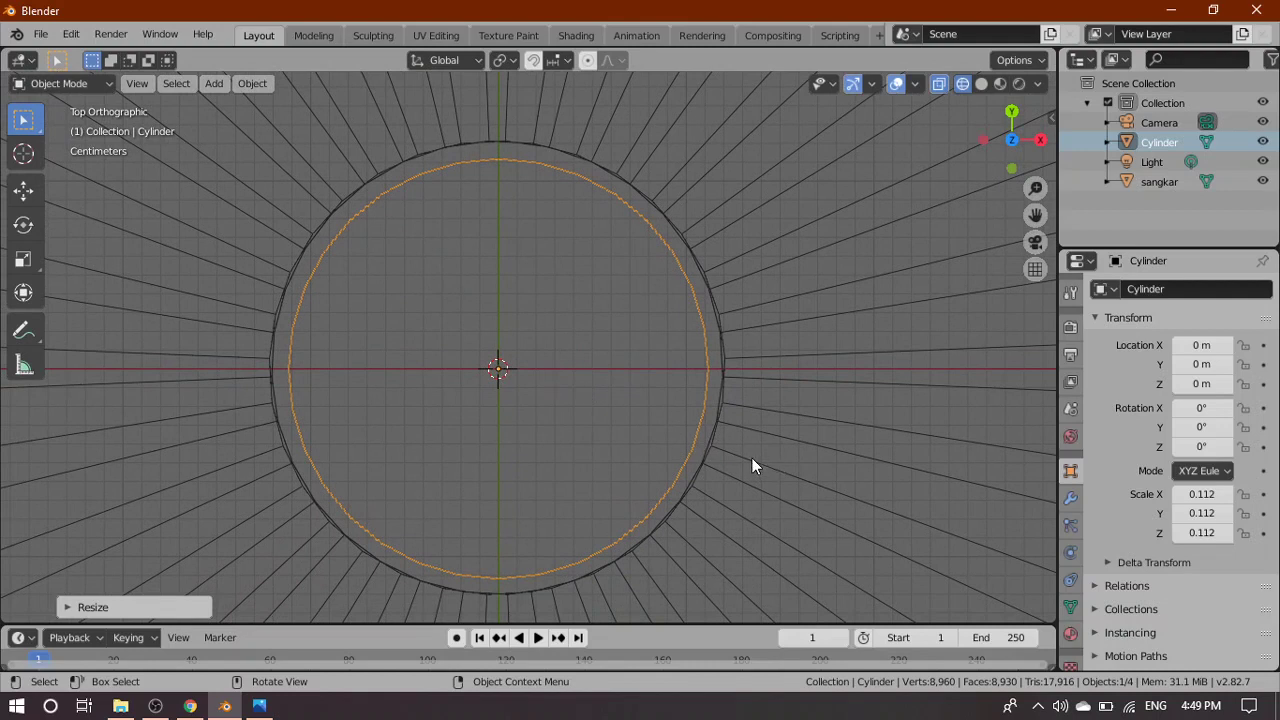
pyautogui.press('s')
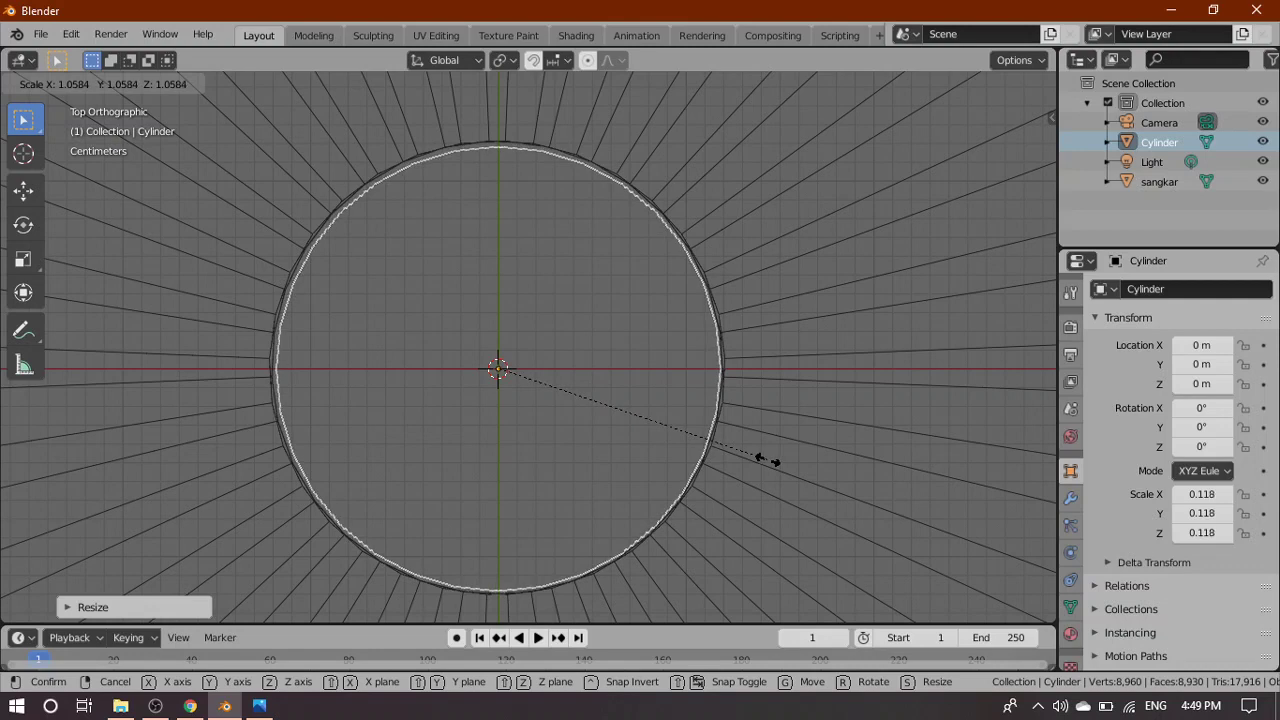
pyautogui.click(767, 459)
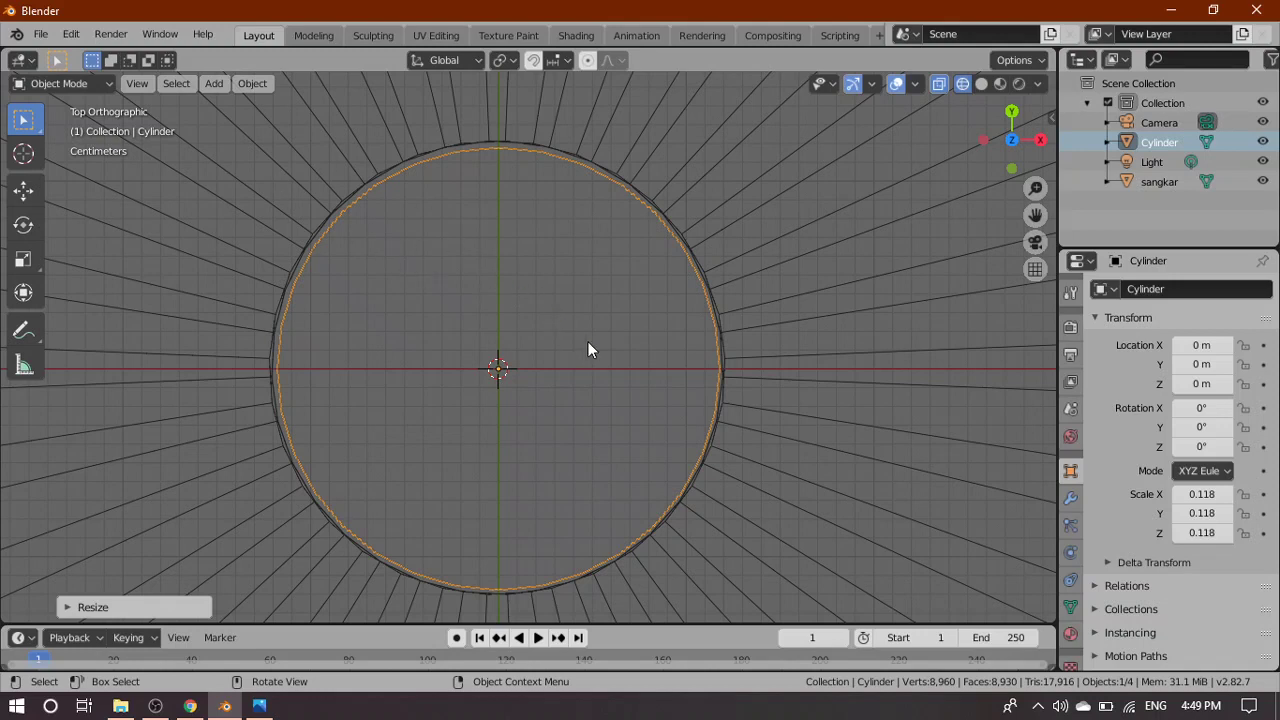
pyautogui.press('g')
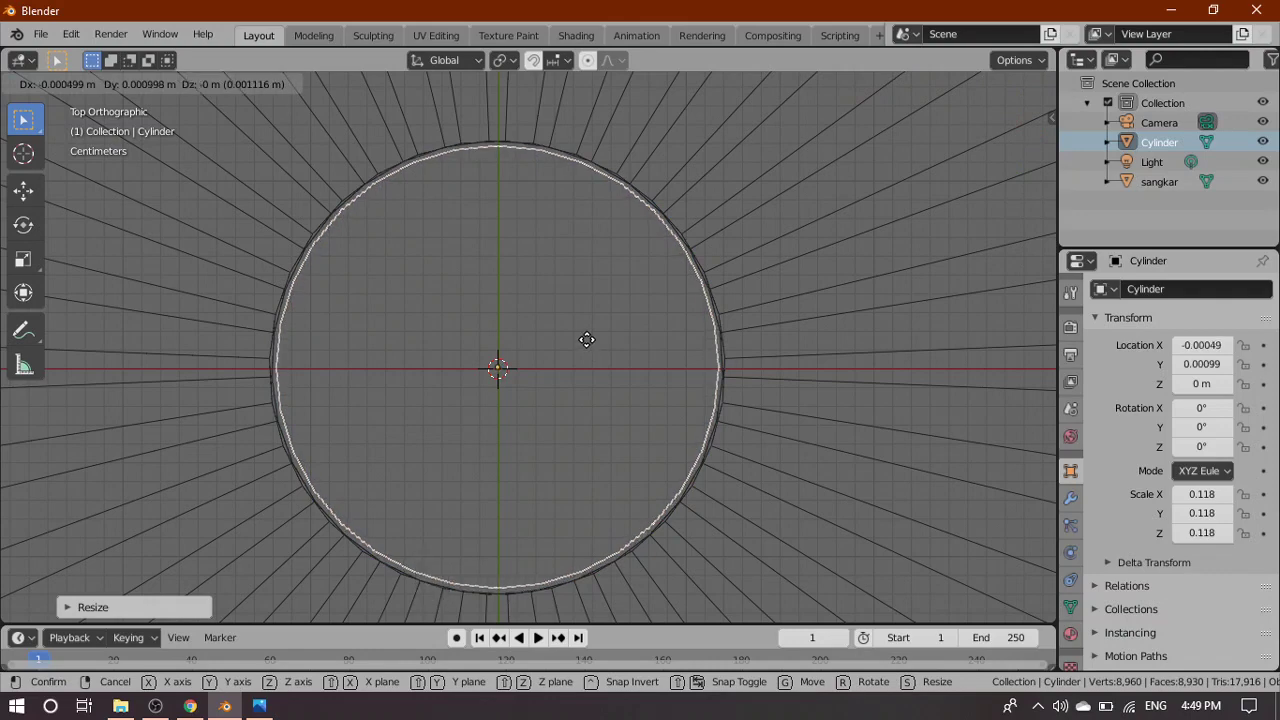
pyautogui.click(587, 340)
pyautogui.scroll(-10, 588, 348)
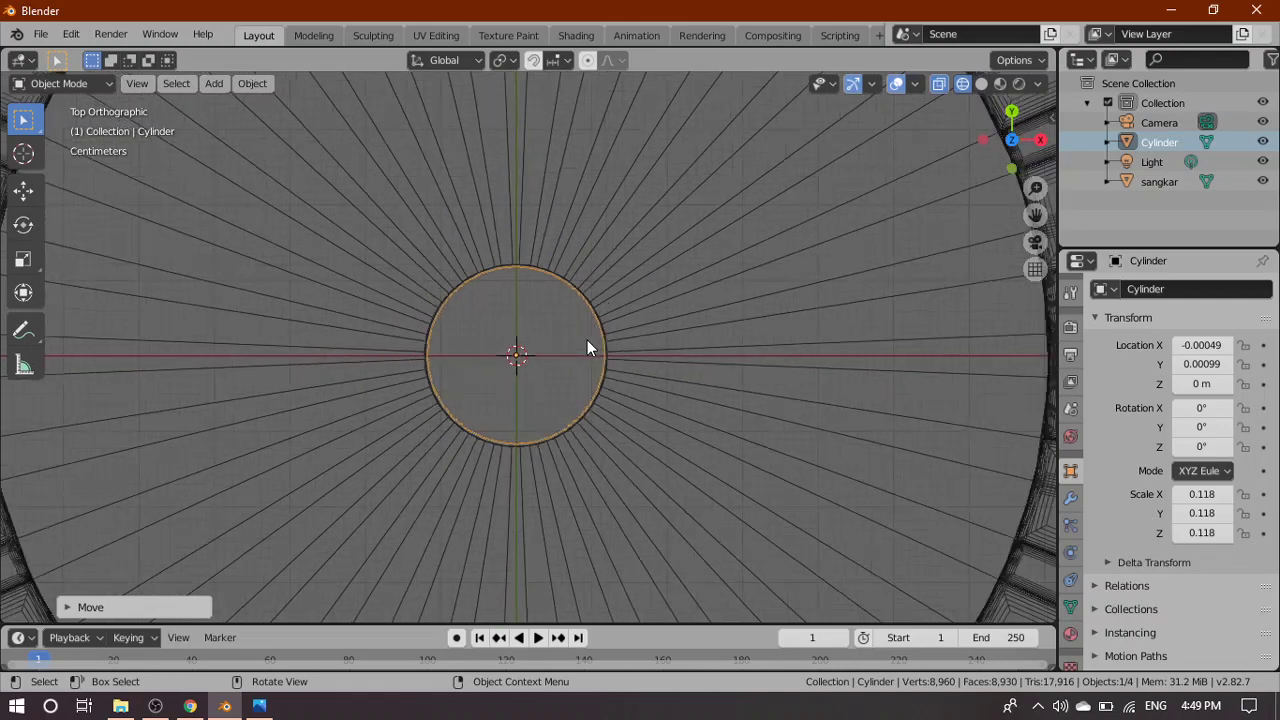
pyautogui.scroll(-2, 608, 355)
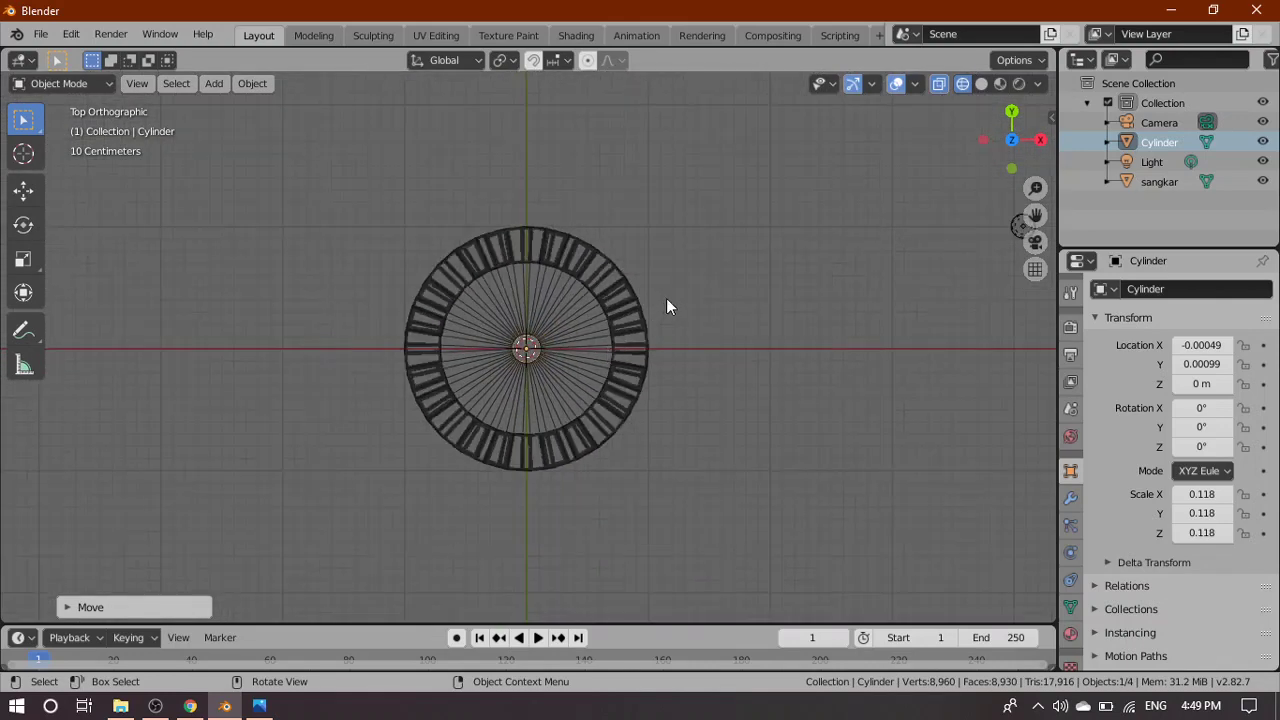
# In solid shading, stretch the cylinder along Z to a scale of about 2.426 to form a long shaft
pyautogui.click(981, 84)
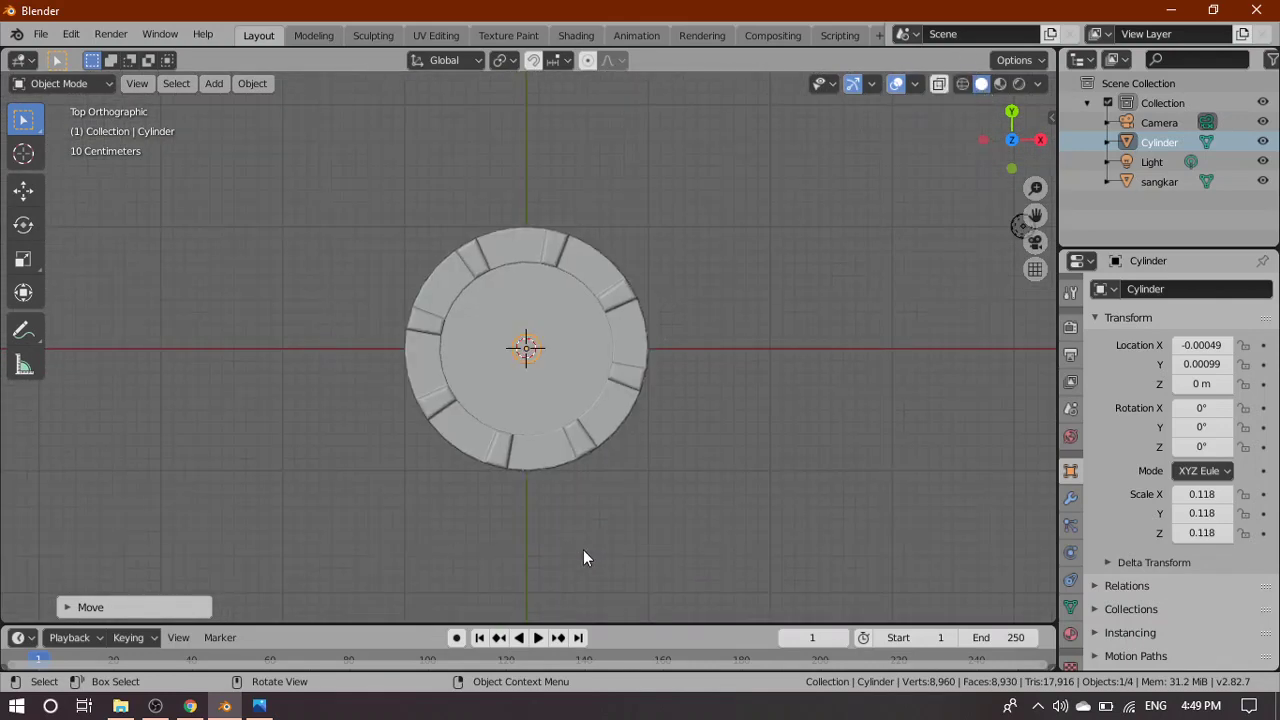
pyautogui.moveTo(583, 551)
pyautogui.mouseDown(button='middle')
pyautogui.moveTo(608, 512)
pyautogui.moveTo(584, 367)
pyautogui.moveTo(588, 233)
pyautogui.moveTo(598, 331)
pyautogui.moveTo(627, 343)
pyautogui.moveTo(605, 348)
pyautogui.mouseUp(button='middle')
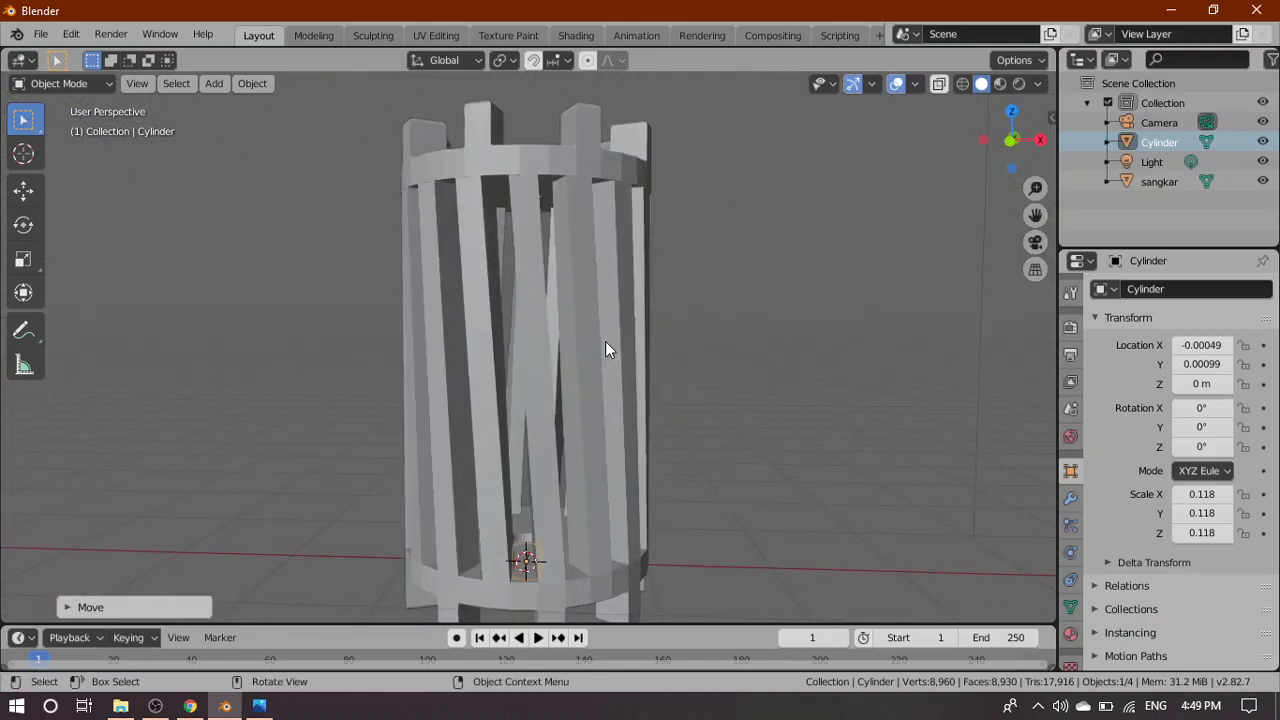
pyautogui.press('s')
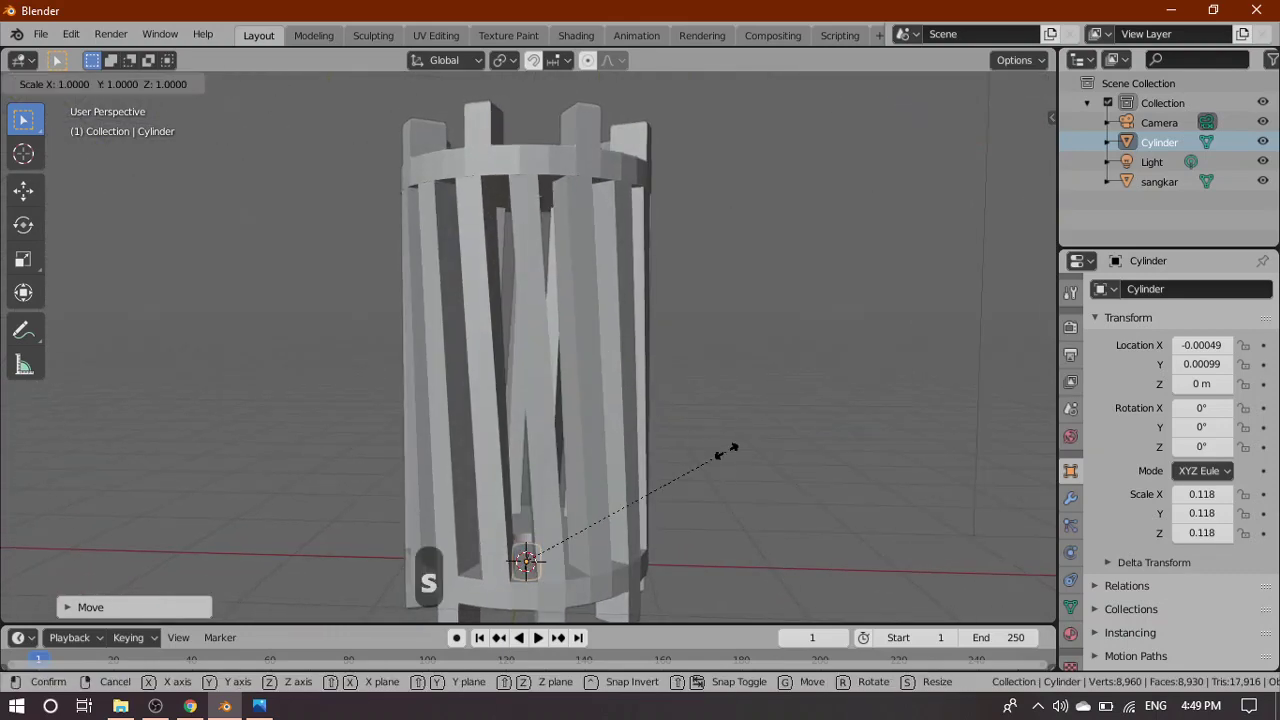
pyautogui.press('z')
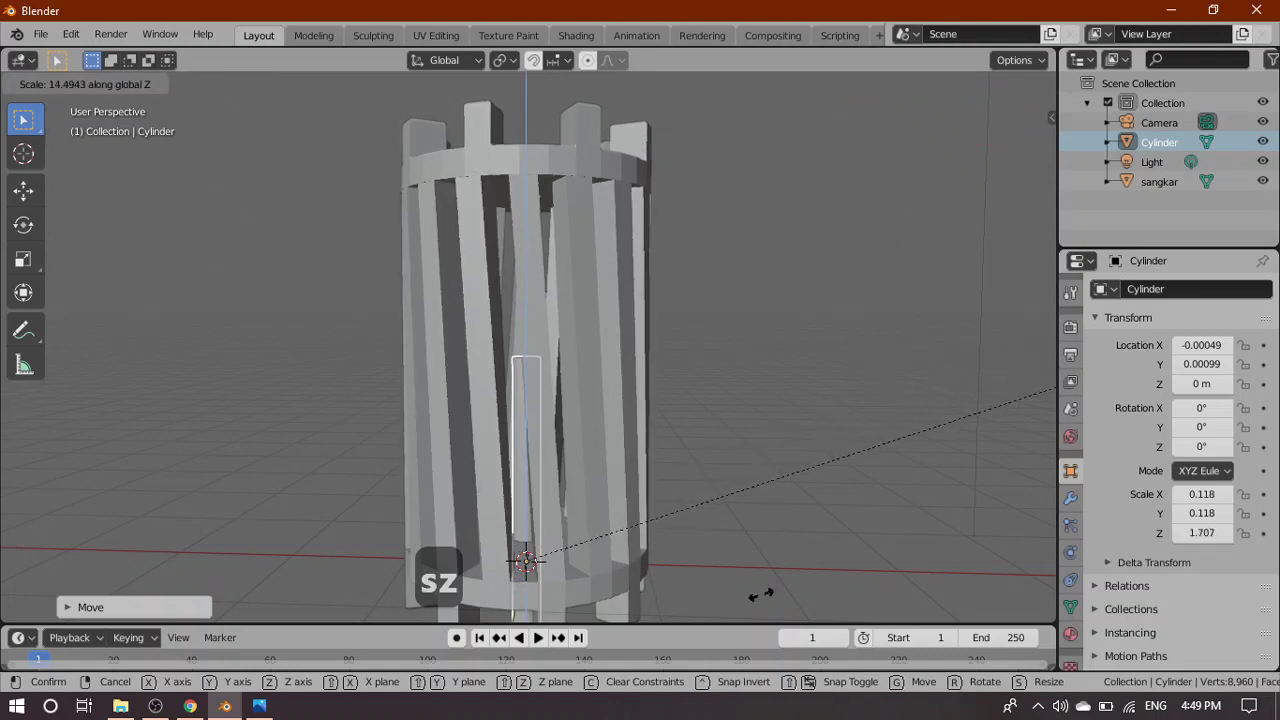
pyautogui.click(830, 355)
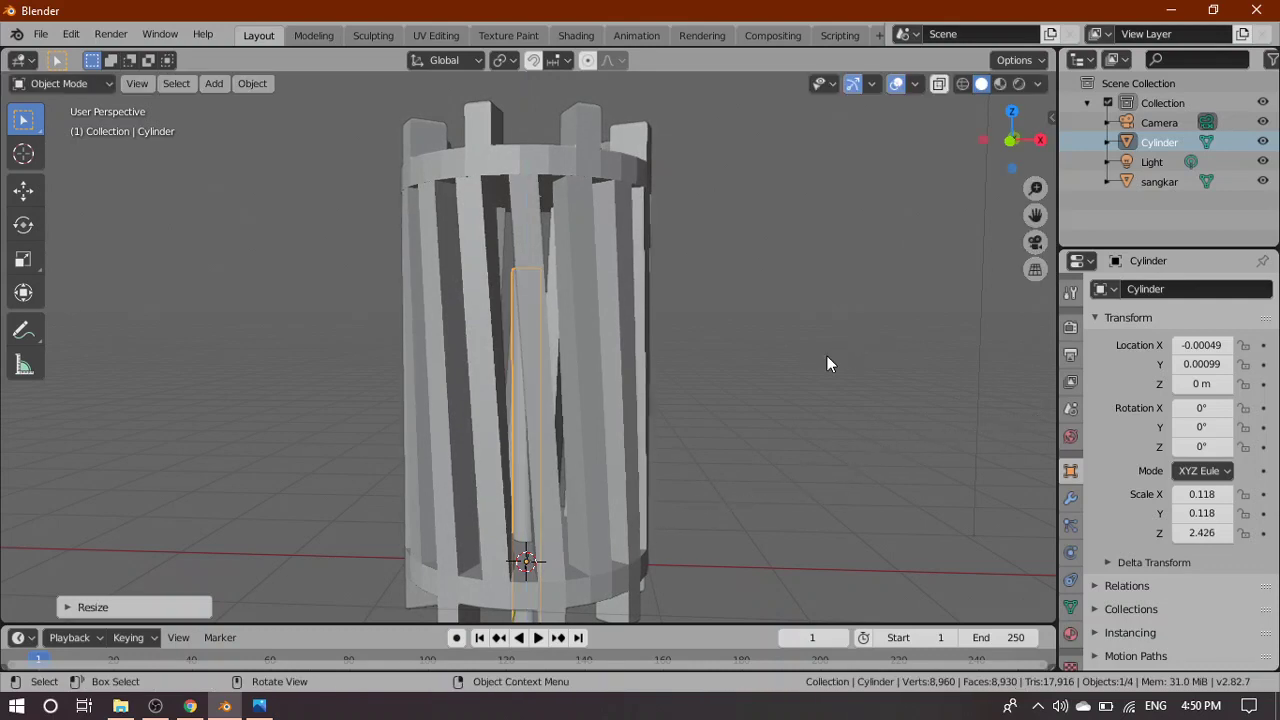
# Move the shaft up along Z to about 1.52 m so that it protrudes from both ends of the rotor cage
pyautogui.scroll(-5, 777, 398)
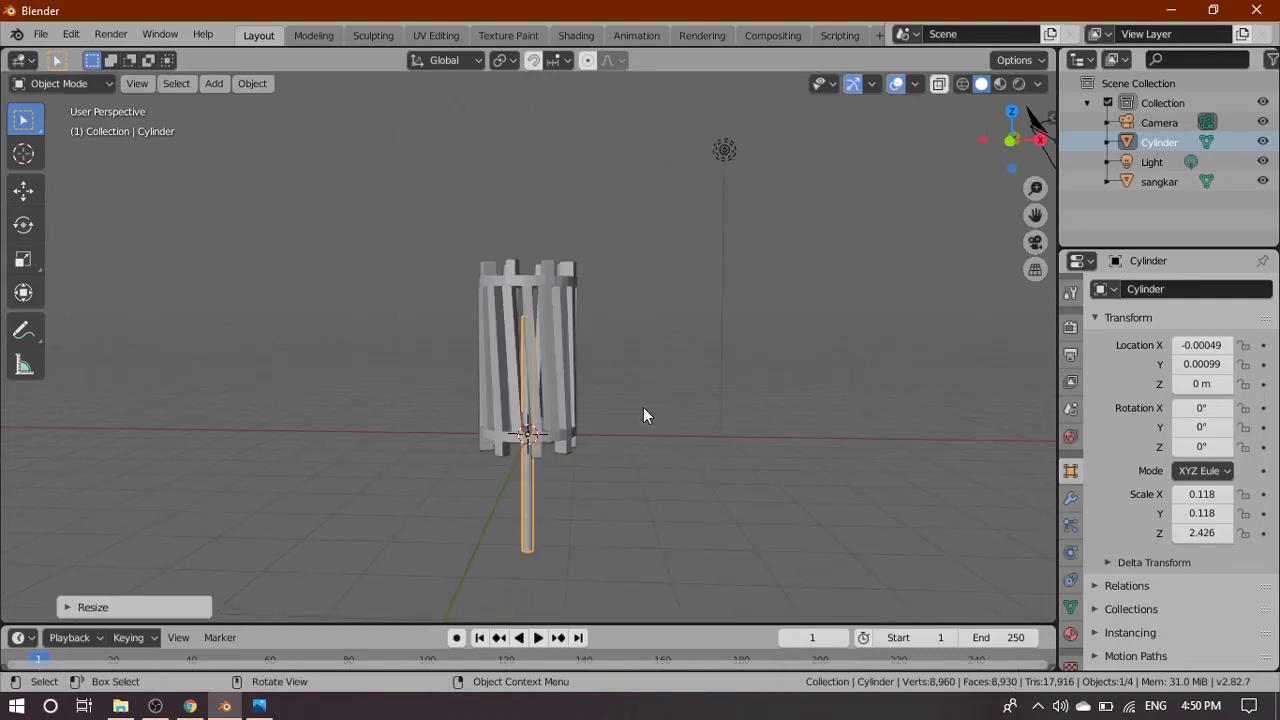
pyautogui.press('g')
pyautogui.press('z')
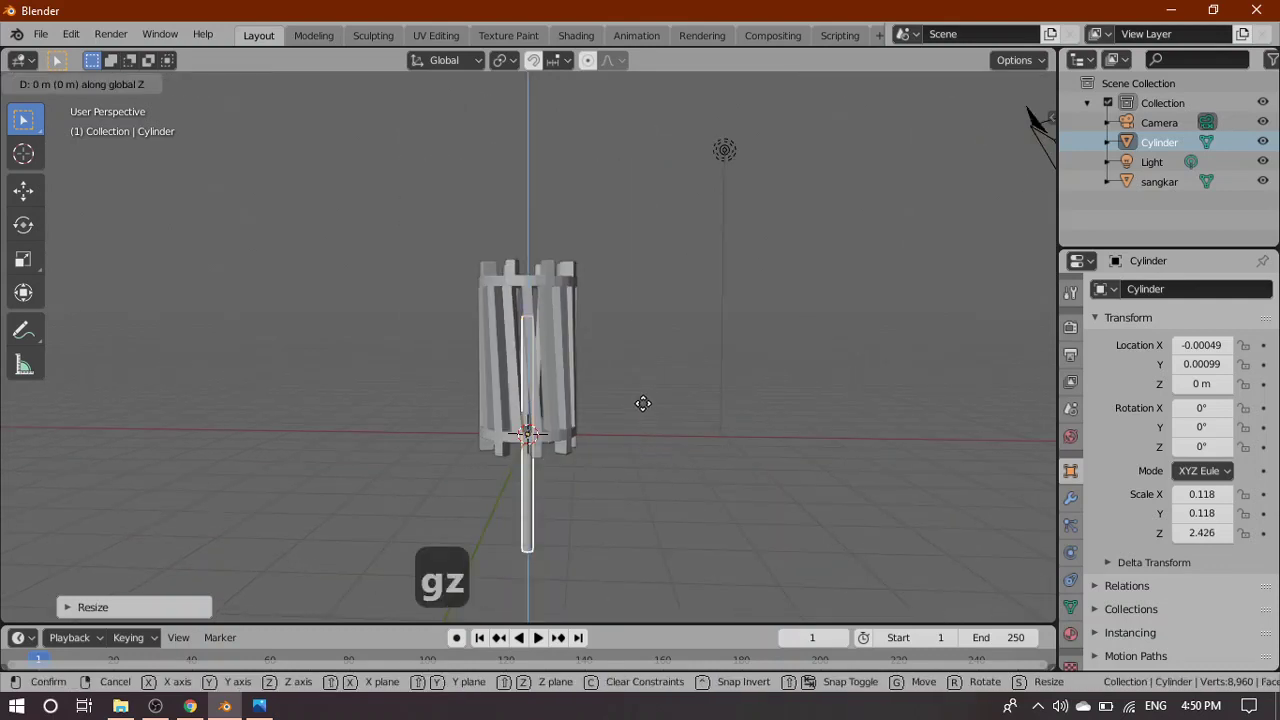
pyautogui.click(660, 333)
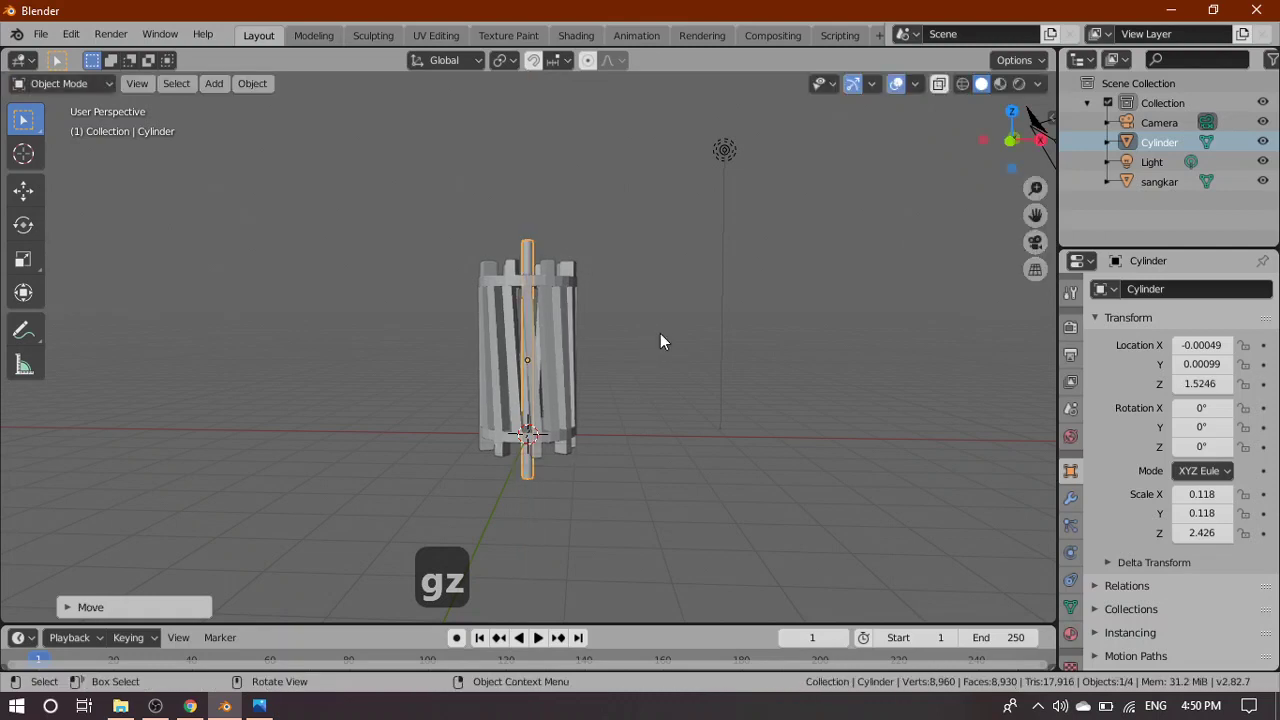
# Check the shaft from the front view and switch to Photos to compare it with the rotor in untitled.jpg
pyautogui.press('`')
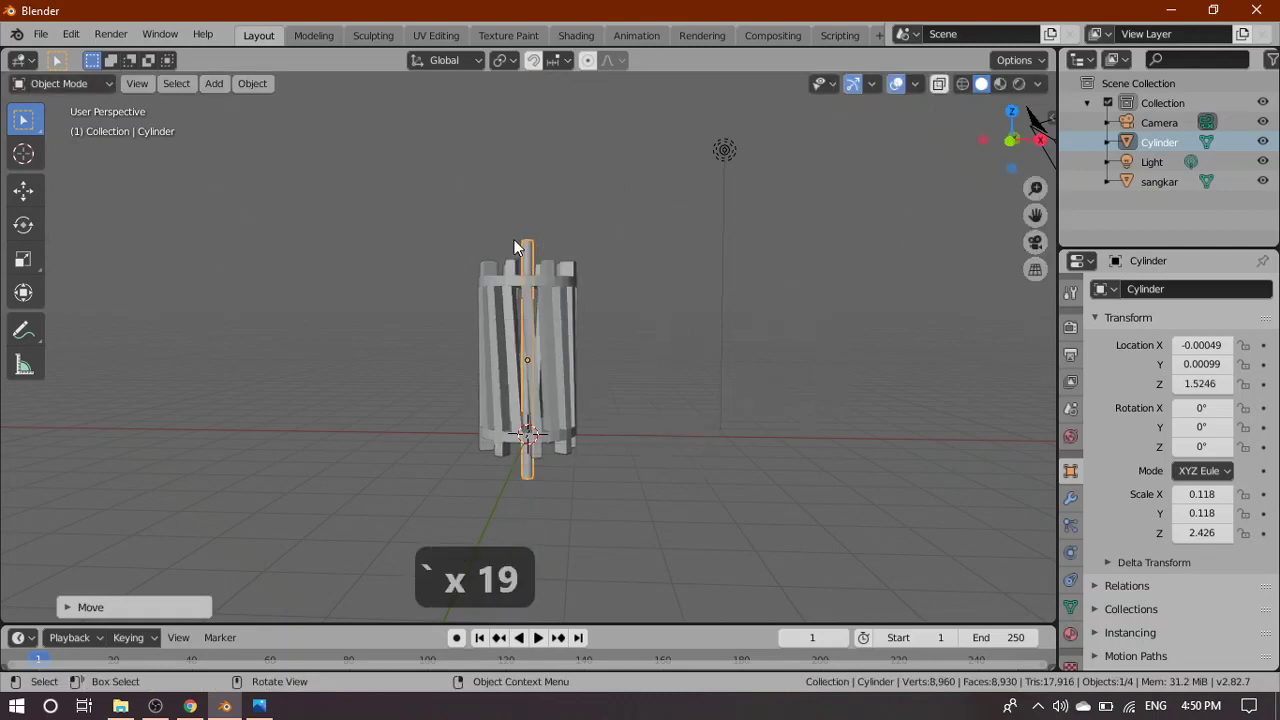
pyautogui.scroll(3, 573, 425)
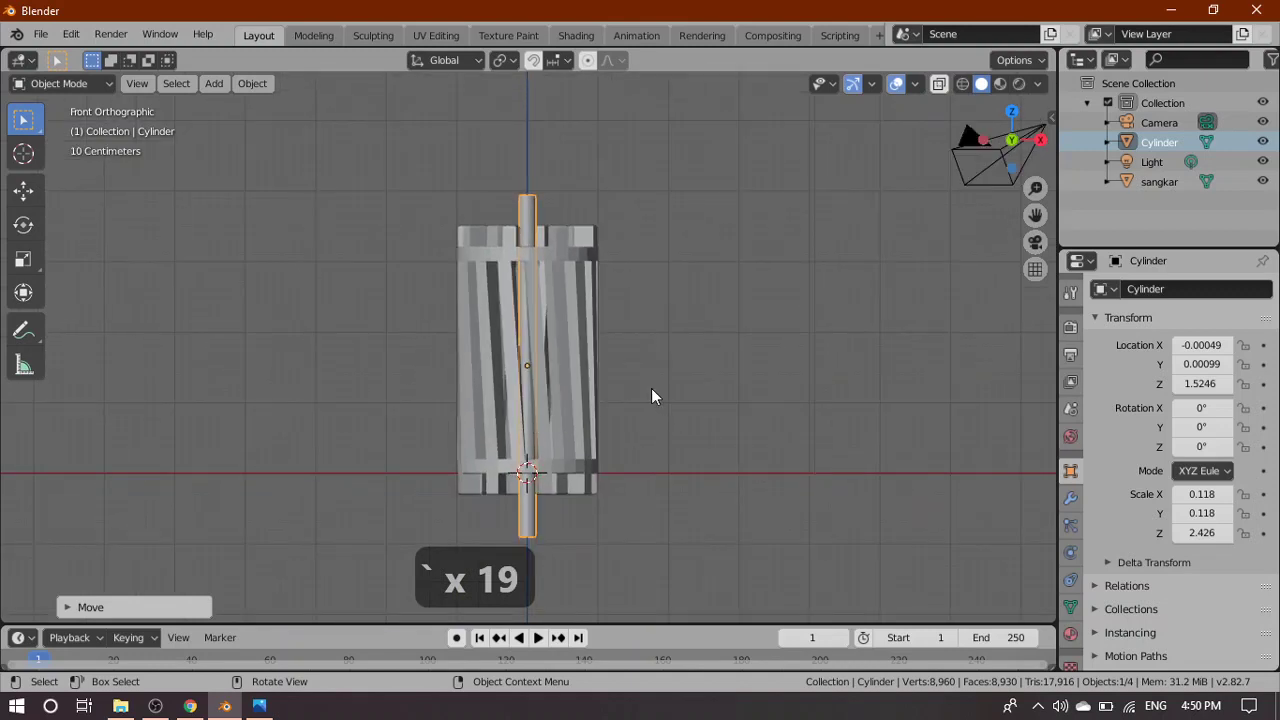
pyautogui.click(266, 711)
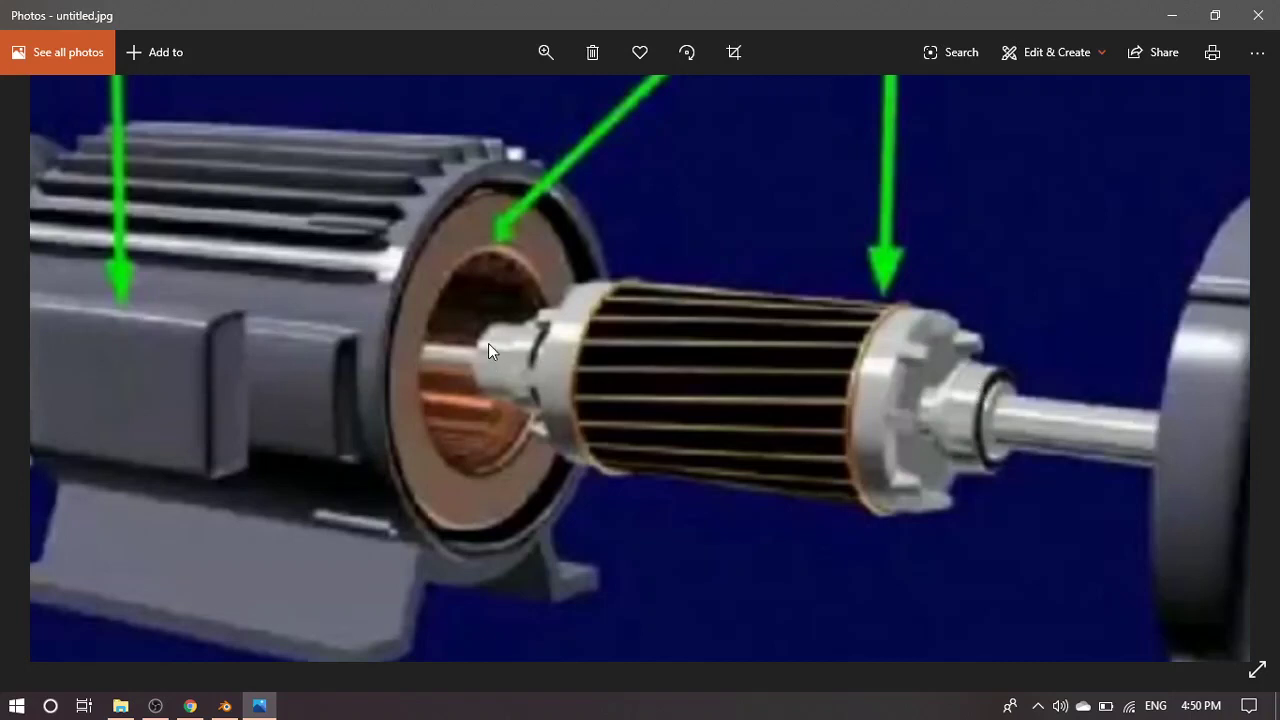
# Examine how the rotor and shaft look in the exploded and sketched induction motor reference images
pyautogui.doubleClick(598, 413)
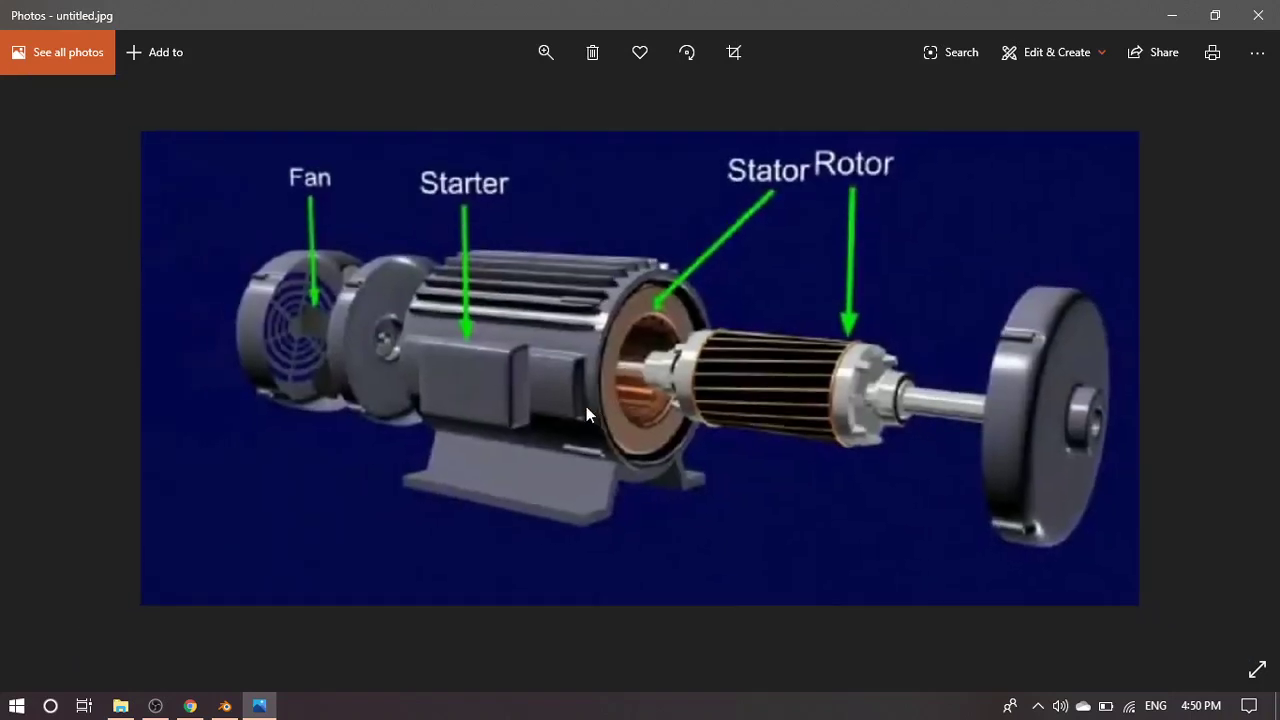
pyautogui.click(1244, 369)
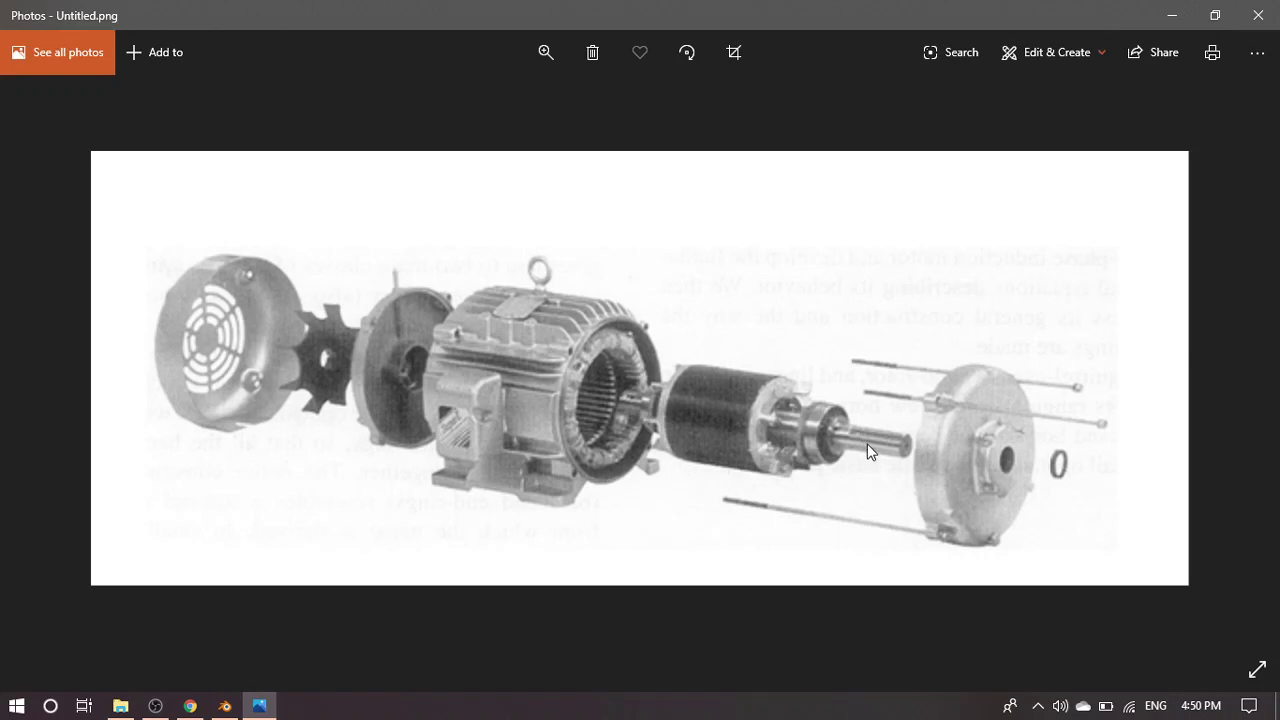
pyautogui.doubleClick(55, 404)
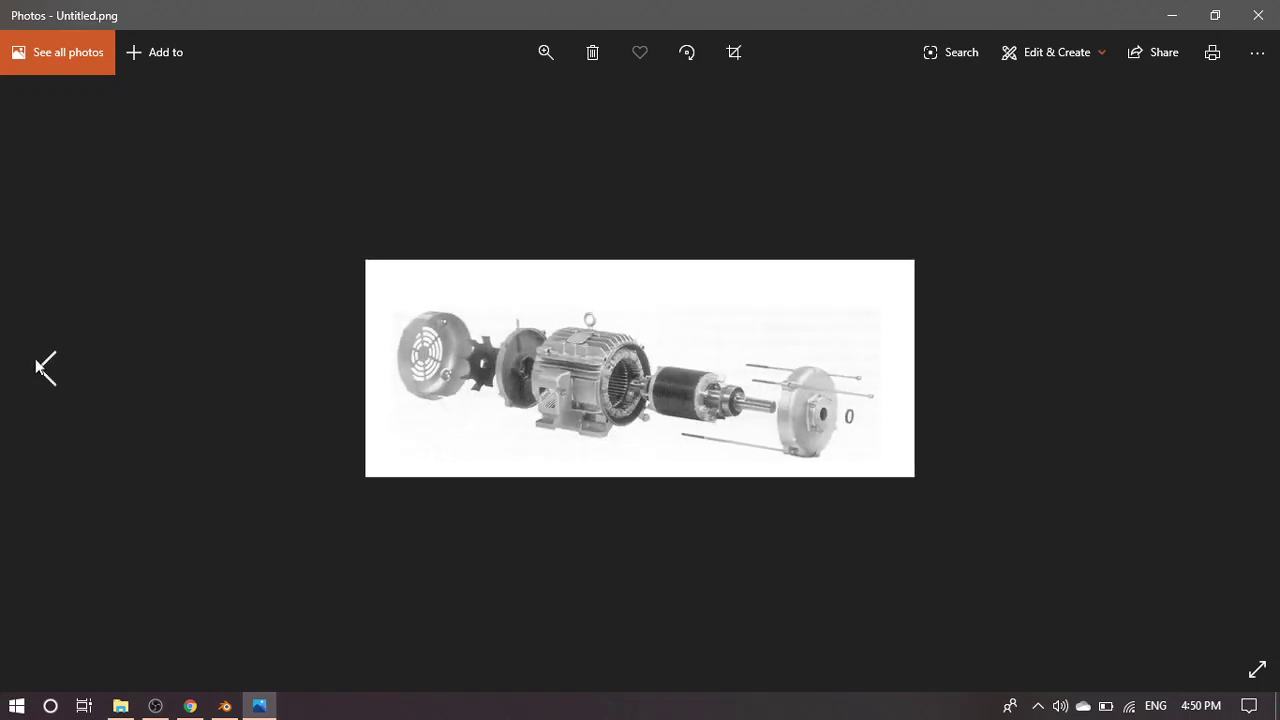
pyautogui.click(44, 372)
pyautogui.click(45, 372)
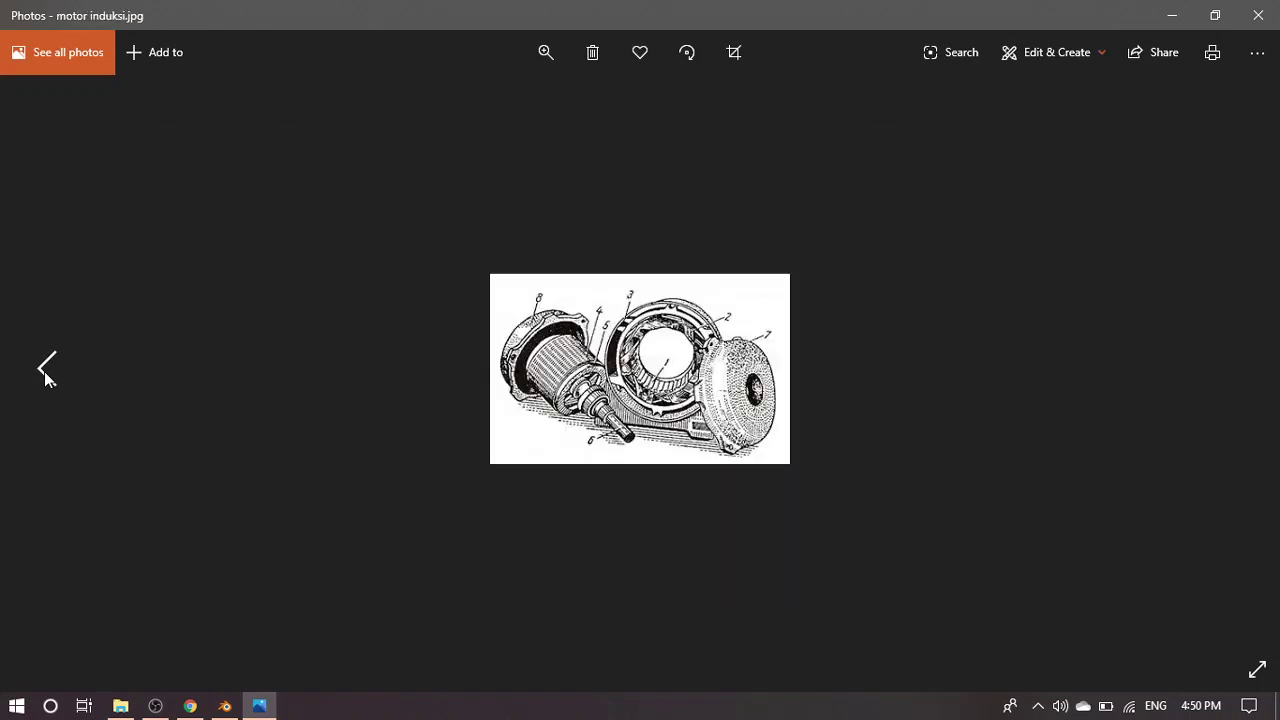
pyautogui.click(45, 372)
pyautogui.click(45, 372)
pyautogui.click(45, 372)
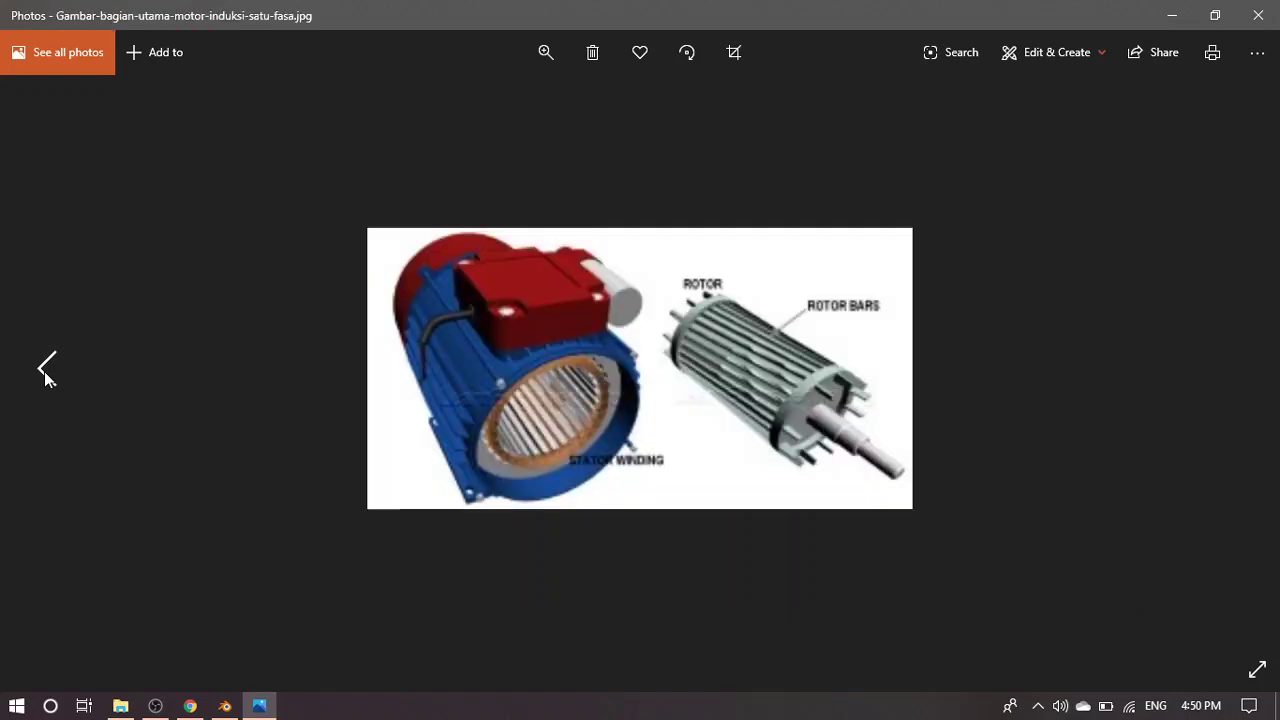
# Examine the shaft in the labelled motor parts diagram and in the cutaway image download.jfif
pyautogui.click(1237, 372)
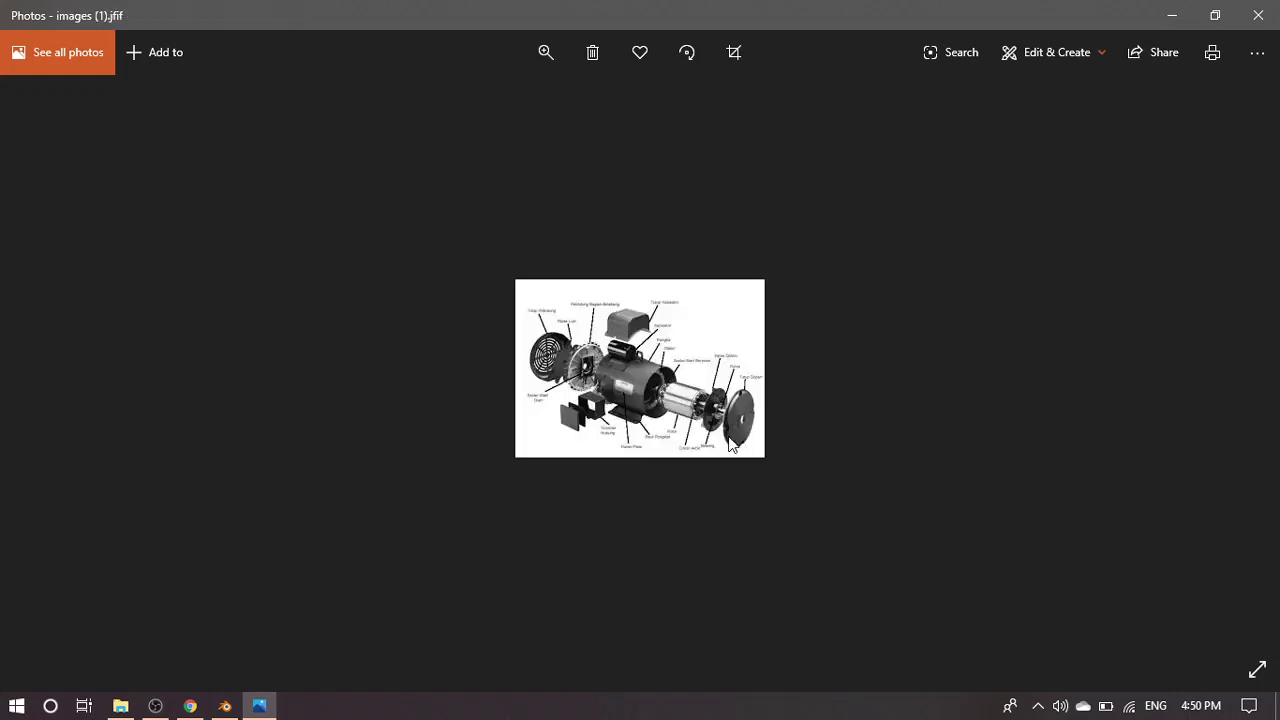
pyautogui.doubleClick(698, 417)
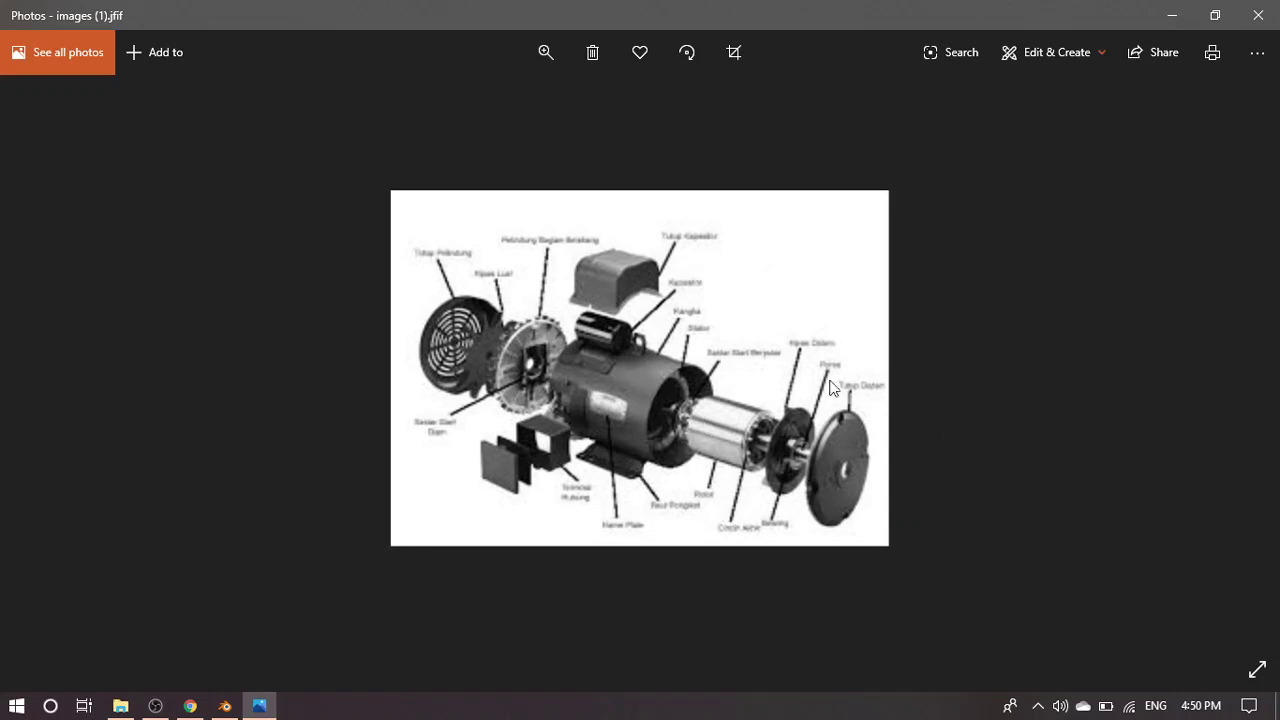
pyautogui.doubleClick(134, 423)
pyautogui.click(44, 368)
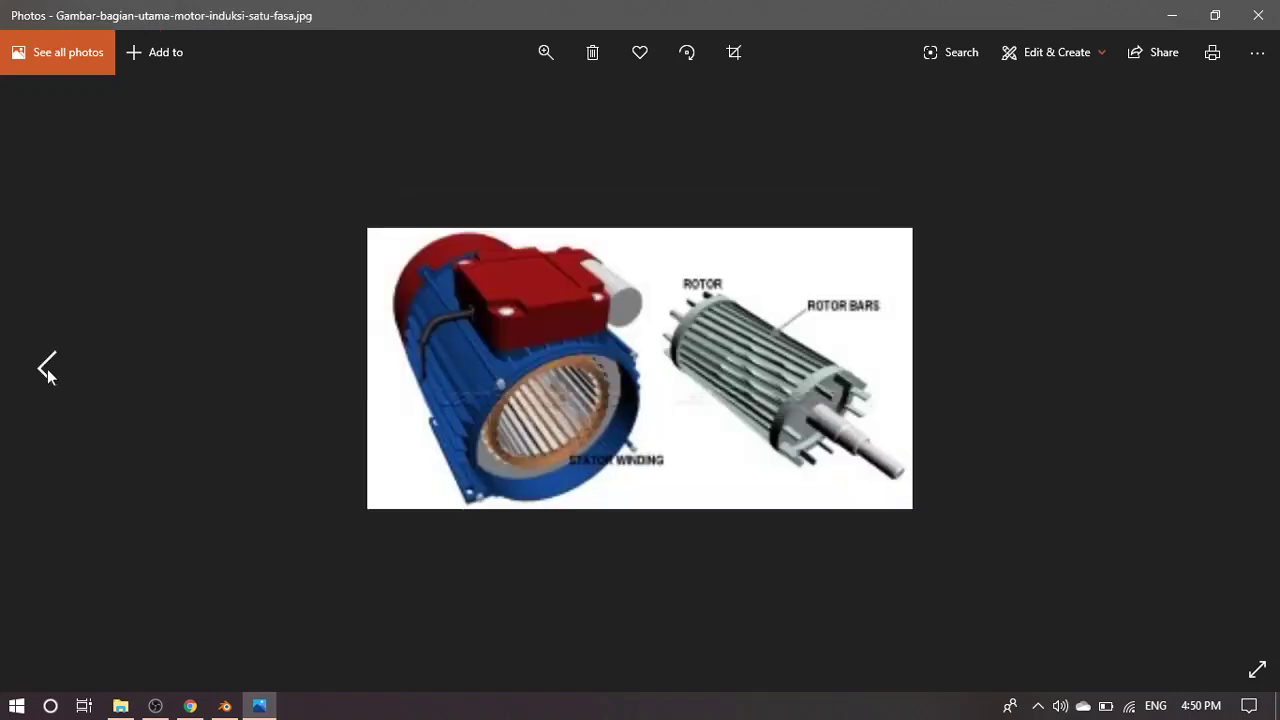
pyautogui.click(45, 368)
pyautogui.click(45, 370)
pyautogui.click(1236, 368)
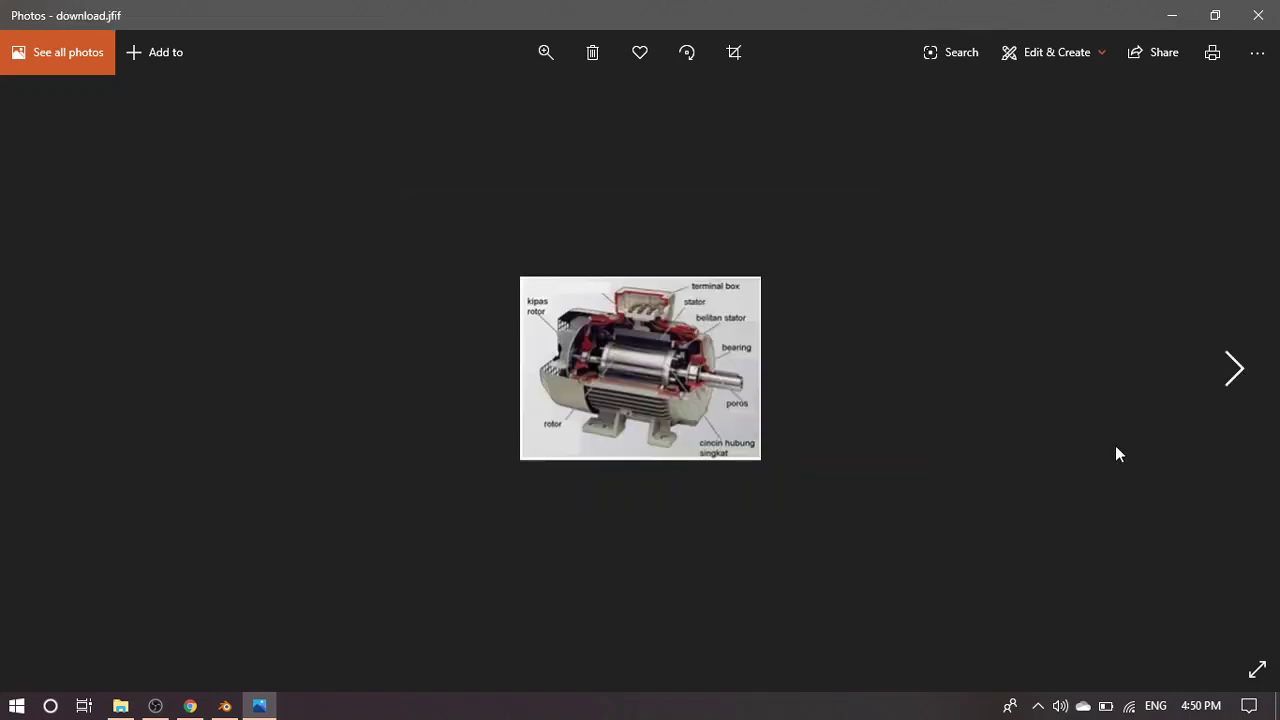
pyautogui.doubleClick(750, 425)
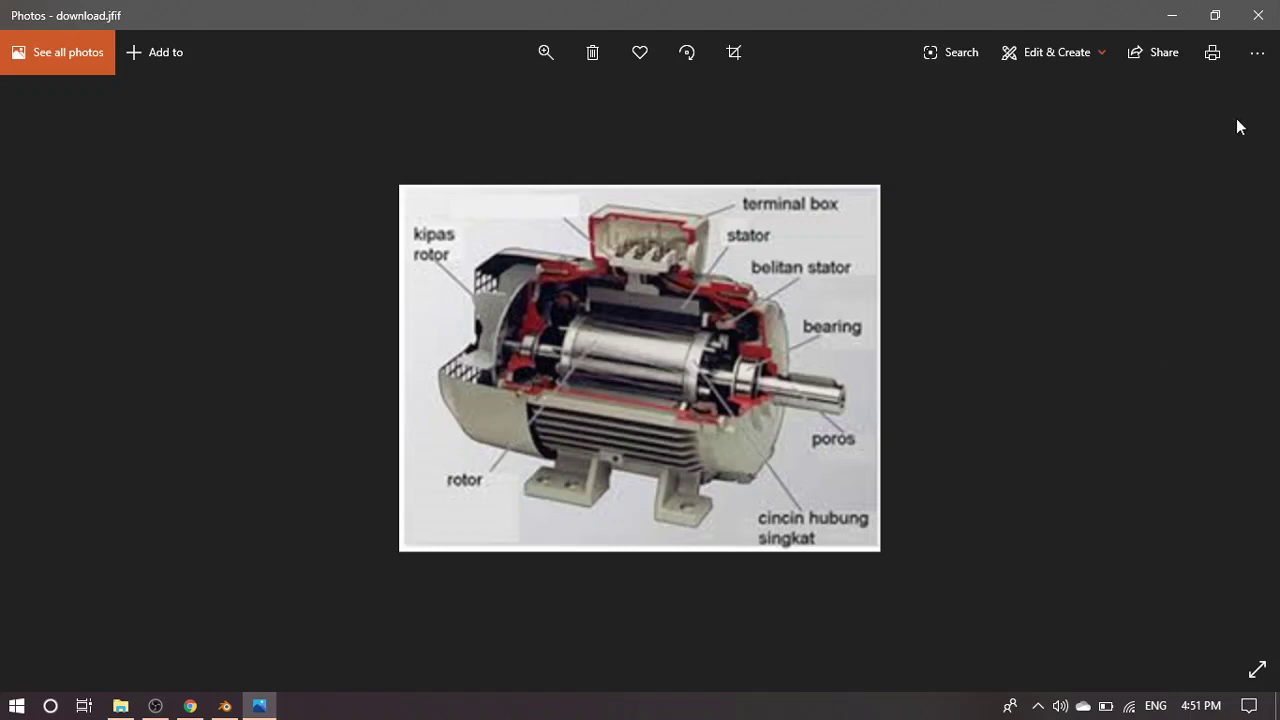
# Switch to Blender and lengthen the central shaft cylinder along the Z axis to a Z scale of about 3.478
pyautogui.click(1186, 7)
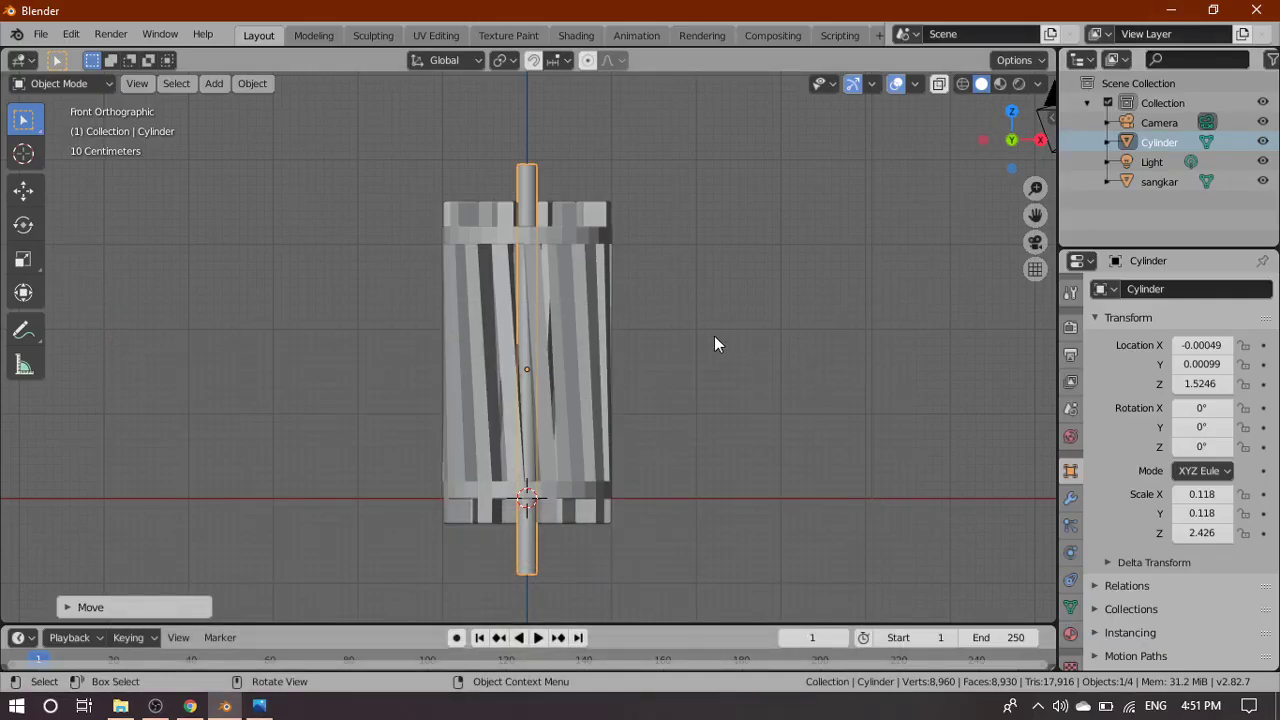
pyautogui.press('s')
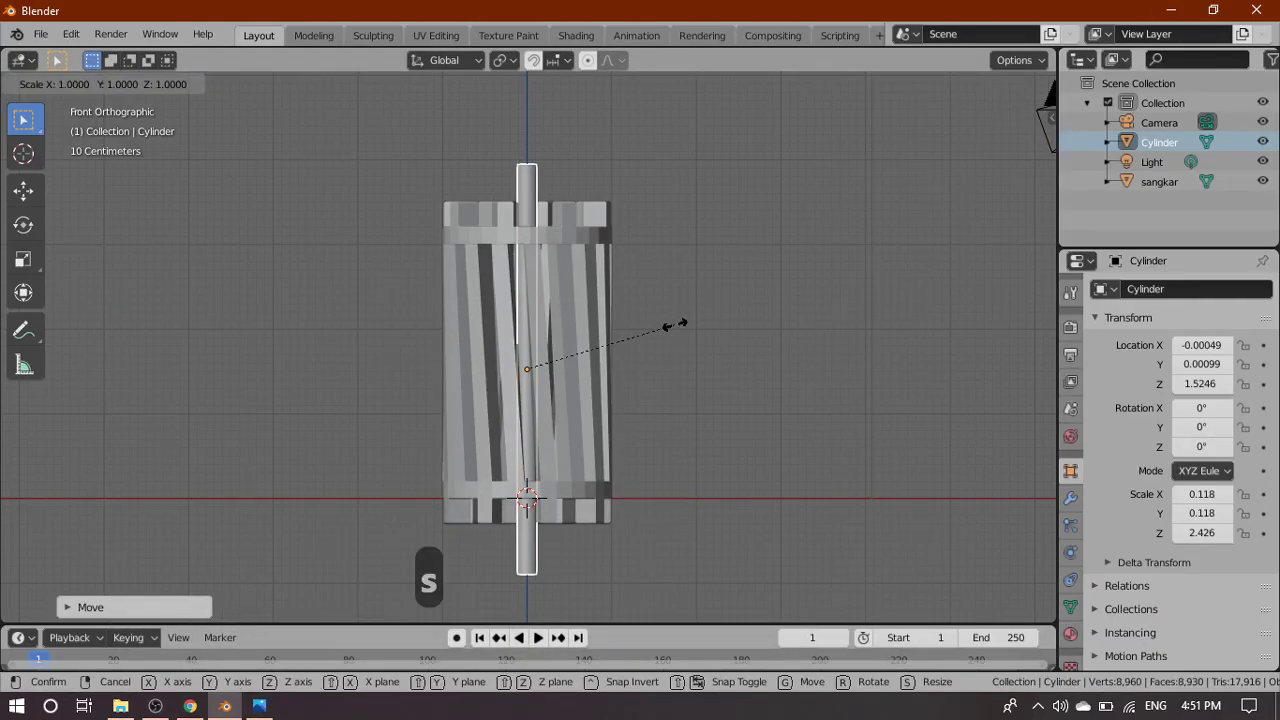
pyautogui.press('z')
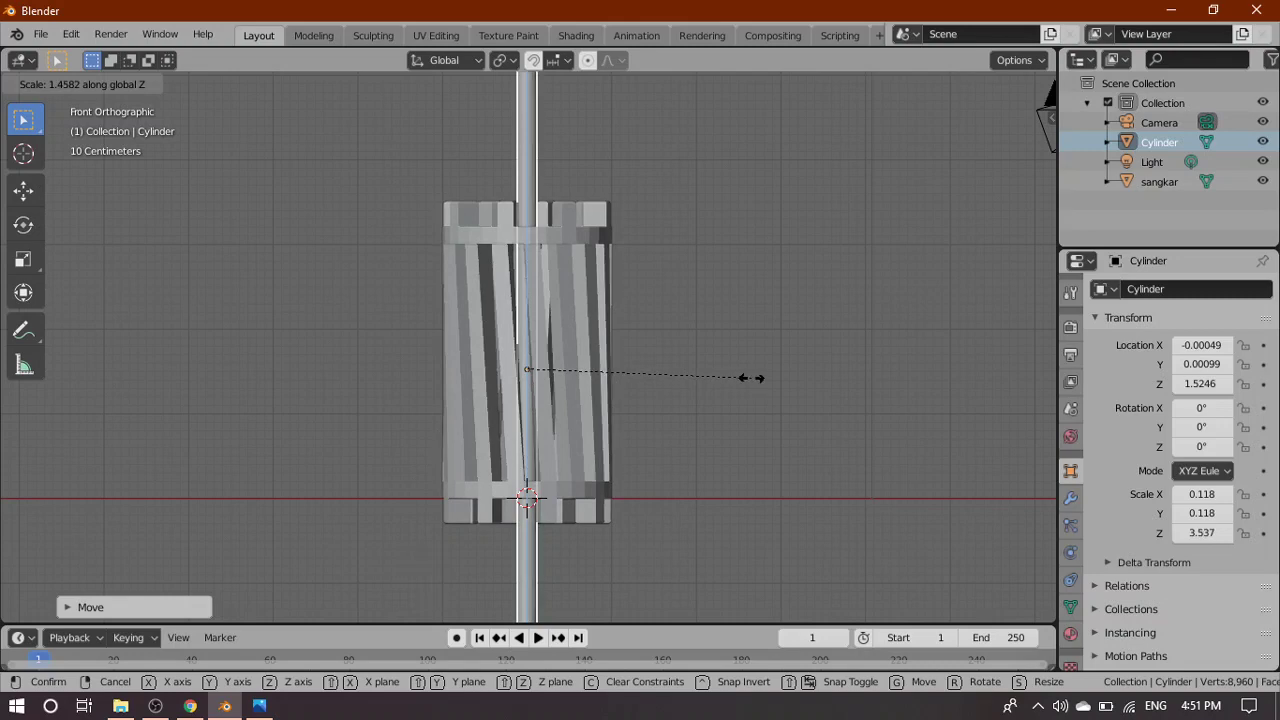
pyautogui.click(760, 380)
pyautogui.scroll(-5, 772, 378)
pyautogui.scroll(3, 731, 314)
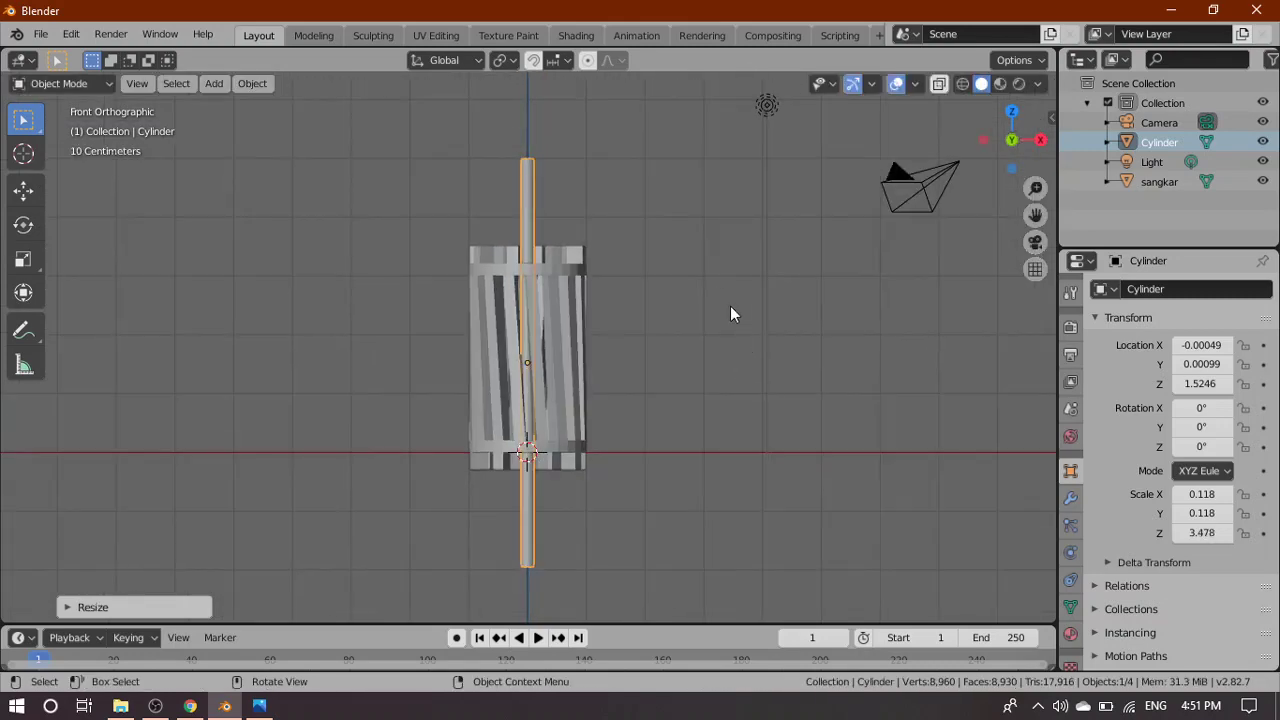
pyautogui.moveTo(731, 314); pyautogui.dragTo(614, 314, button='middle')
pyautogui.click(682, 334)
pyautogui.moveTo(668, 358); pyautogui.dragTo(627, 212, button='middle')
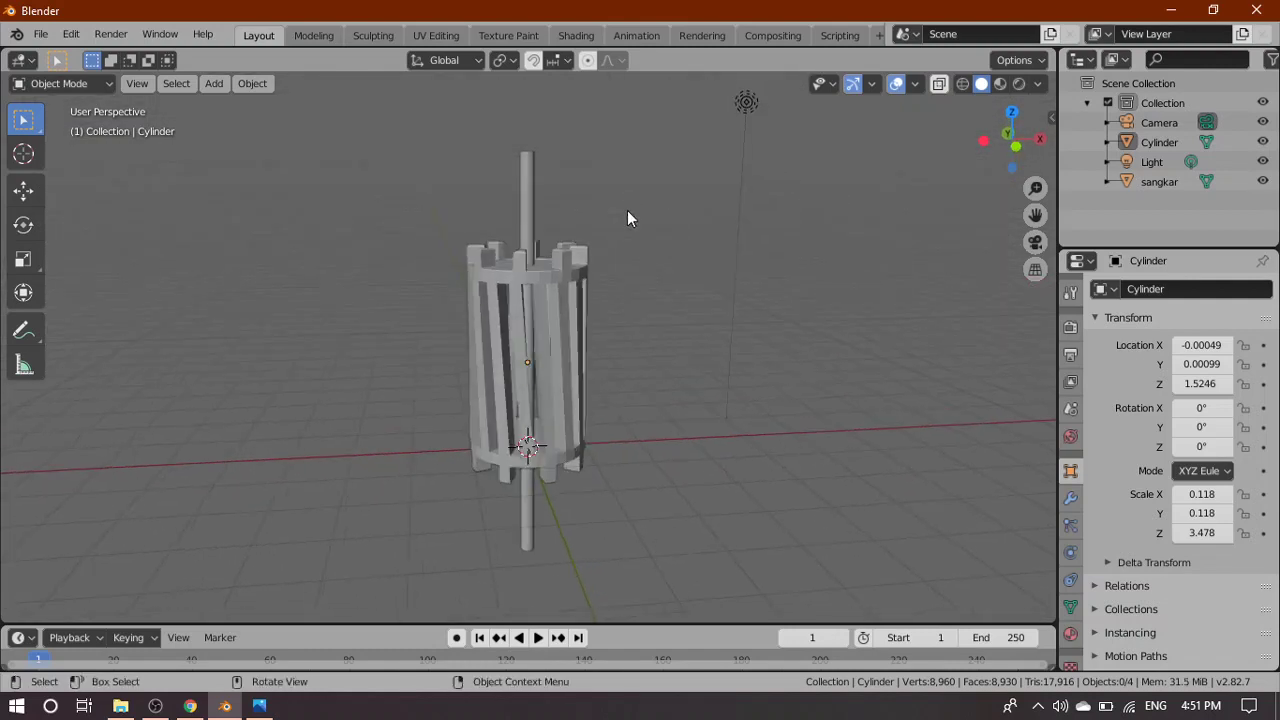
# Rename the shaft cylinder object as poros
pyautogui.click(527, 171)
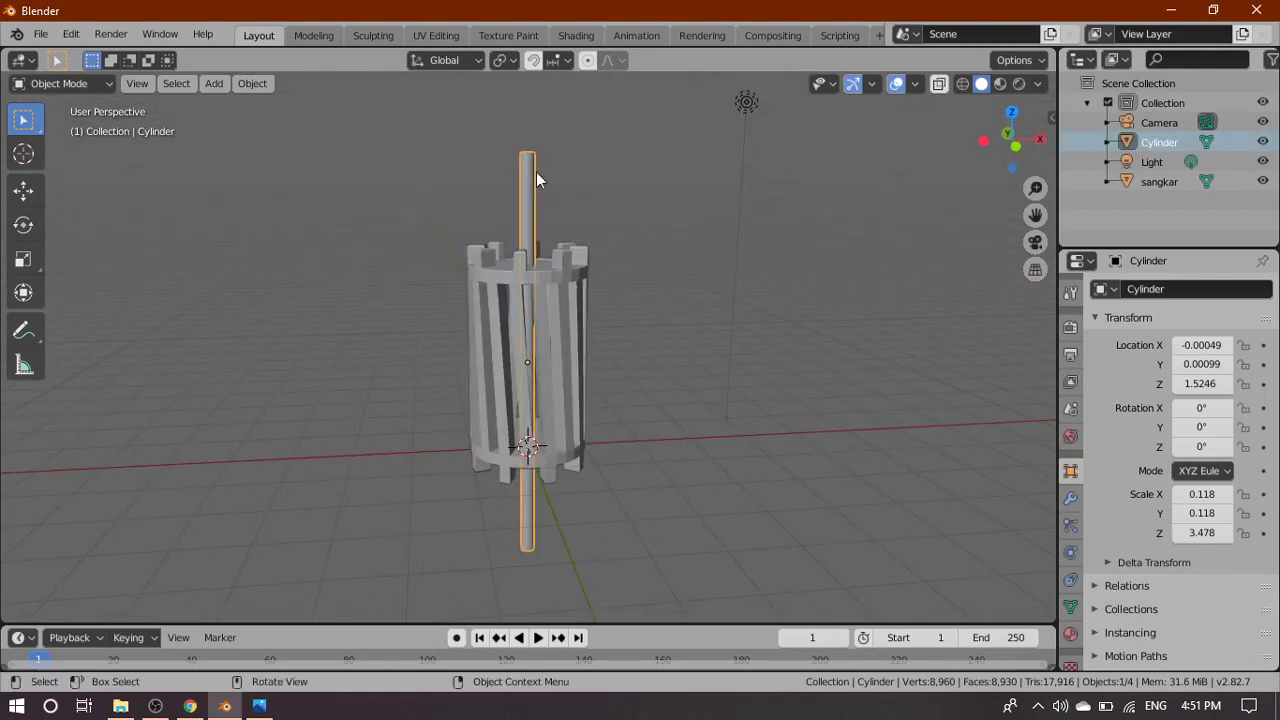
pyautogui.doubleClick(1163, 140)
pyautogui.write('poros')
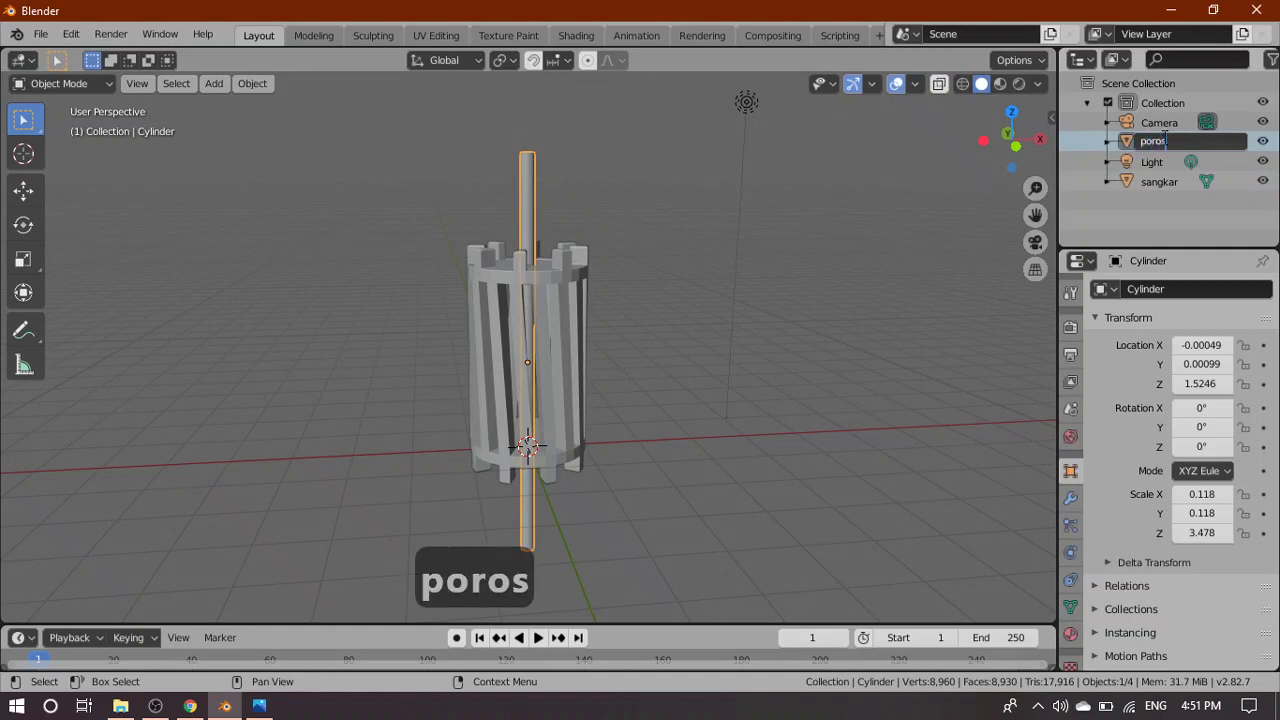
pyautogui.press('Return')
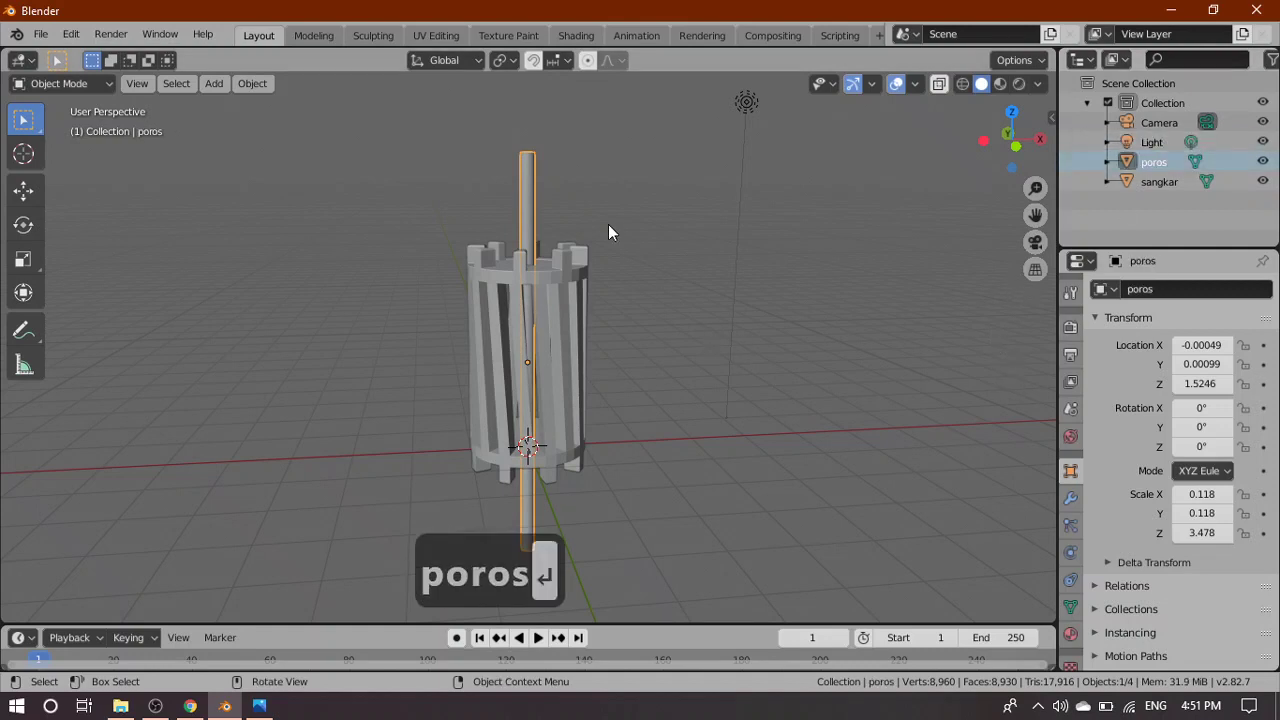
pyautogui.moveTo(608, 232)
pyautogui.mouseDown(button='middle')
pyautogui.moveTo(651, 214)
pyautogui.moveTo(649, 306)
pyautogui.moveTo(577, 276)
pyautogui.moveTo(630, 240)
pyautogui.mouseUp(button='middle')
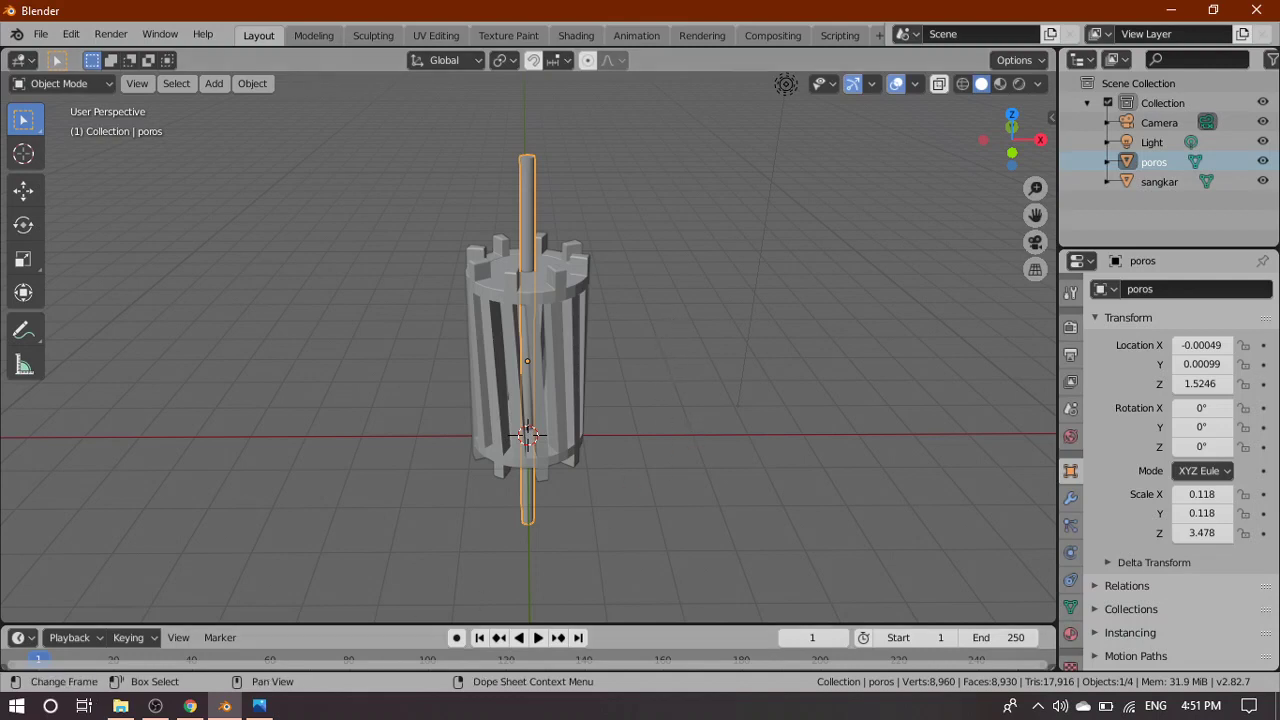
# Switch to Photos and compare the shaft and rotor ends across the motor reference images
pyautogui.click(259, 706)
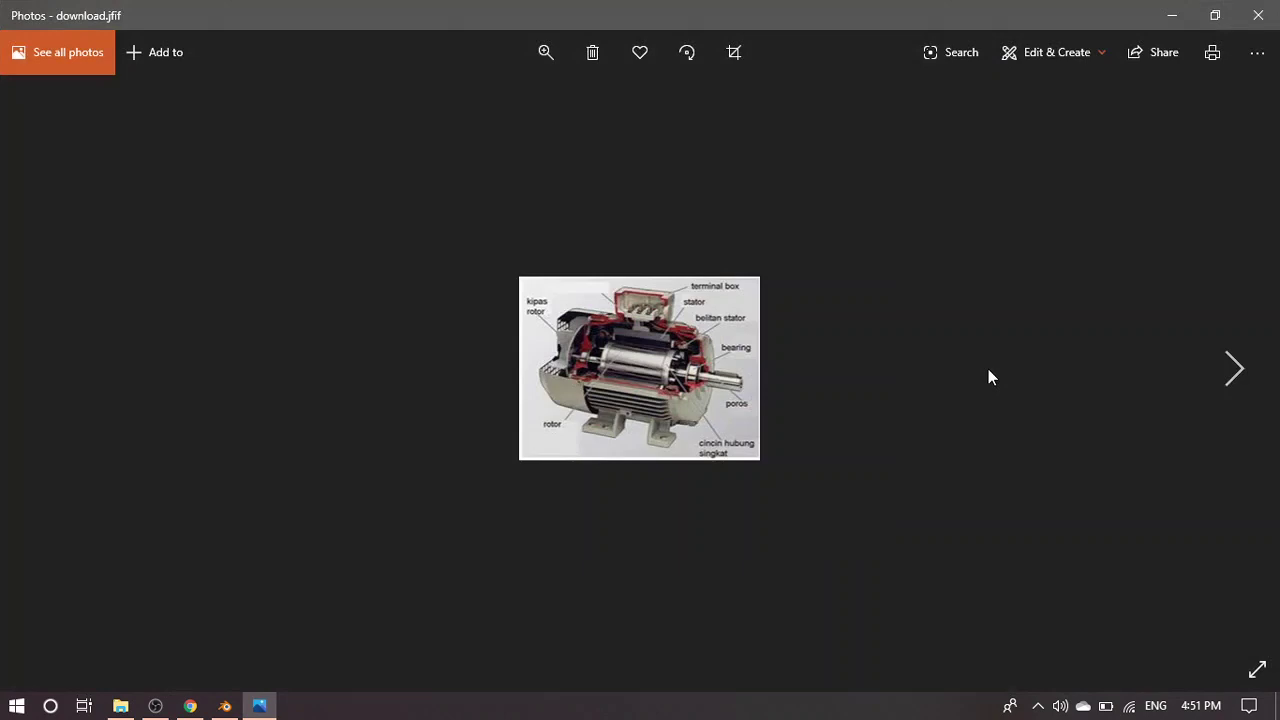
pyautogui.click(1232, 367)
pyautogui.click(1234, 368)
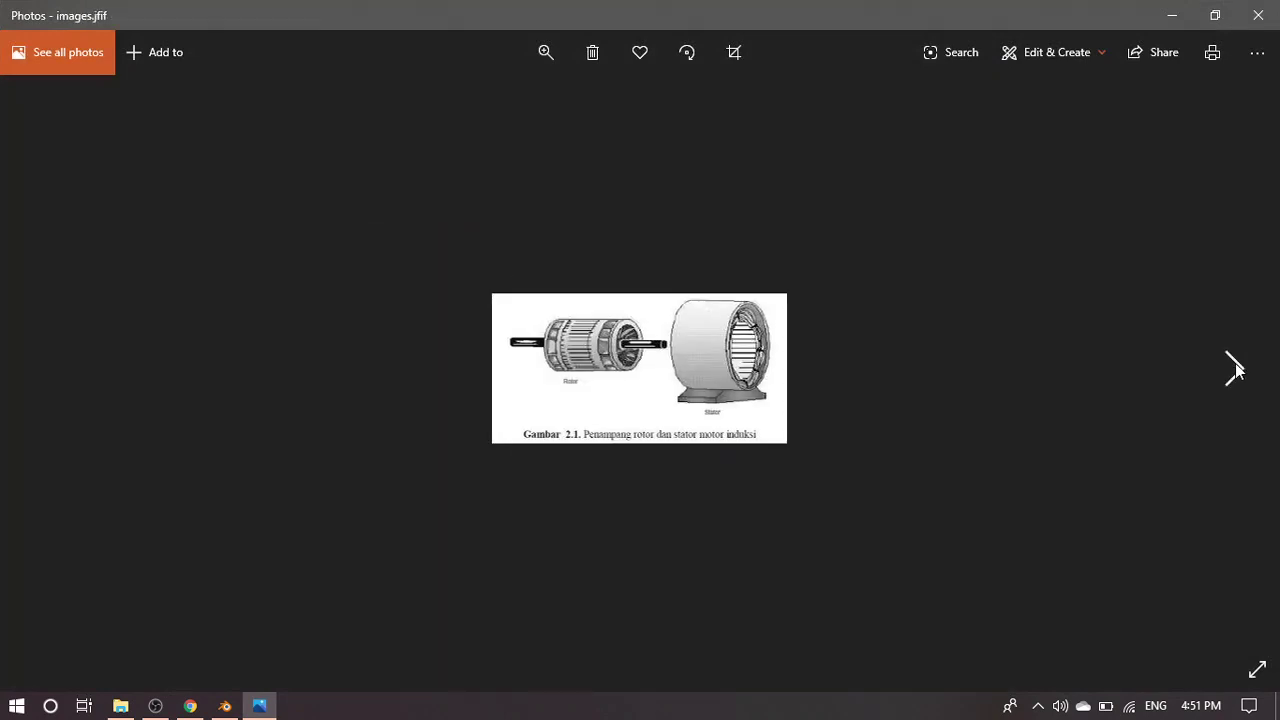
pyautogui.click(1234, 367)
pyautogui.click(1234, 367)
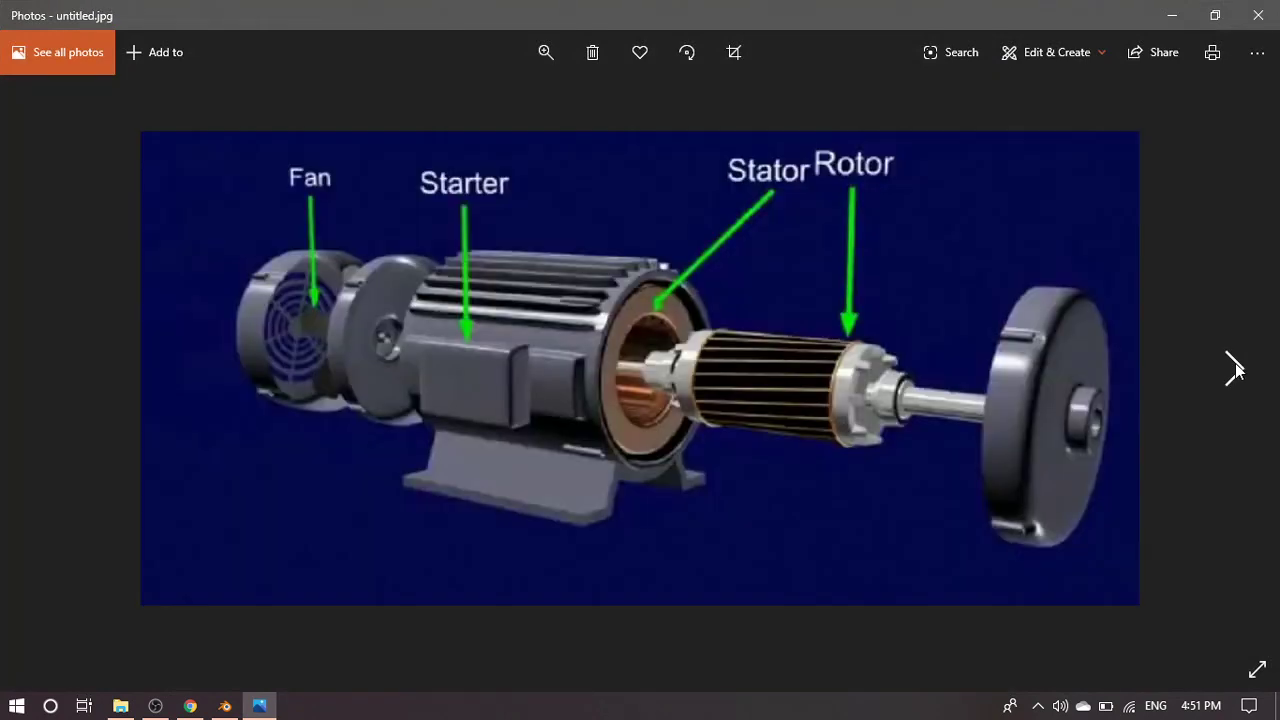
pyautogui.click(1238, 366)
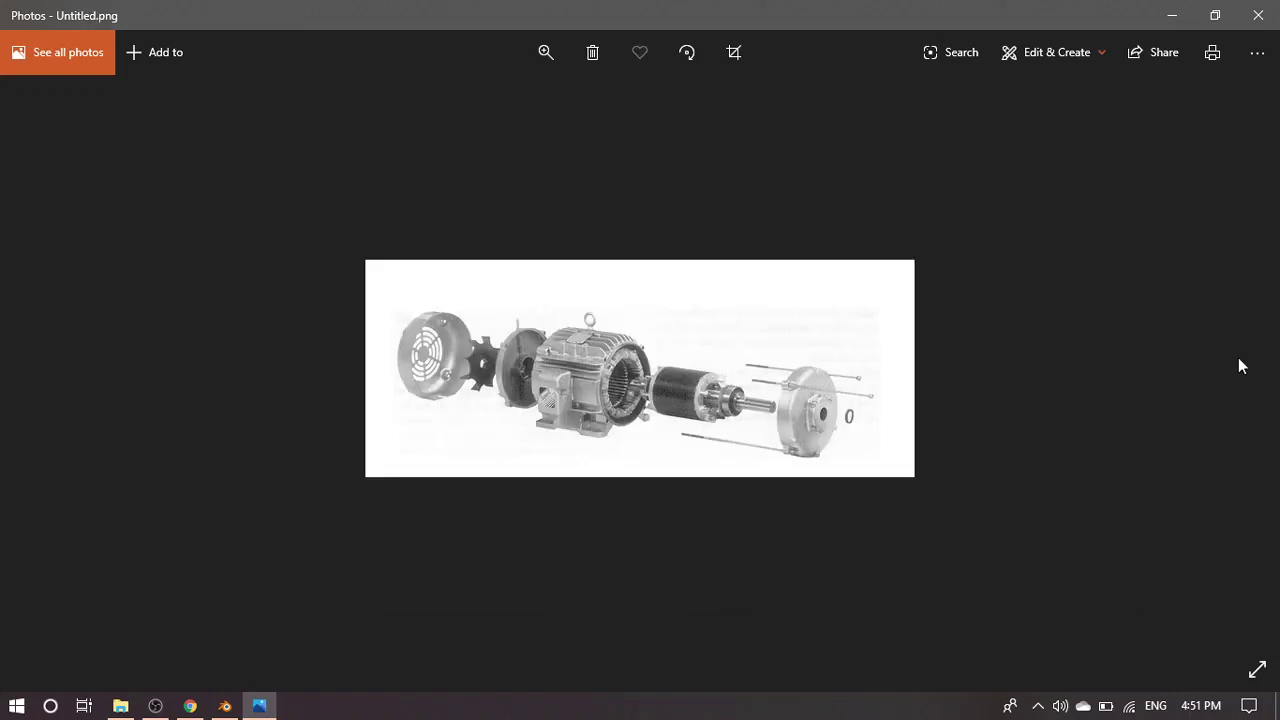
pyautogui.doubleClick(738, 395)
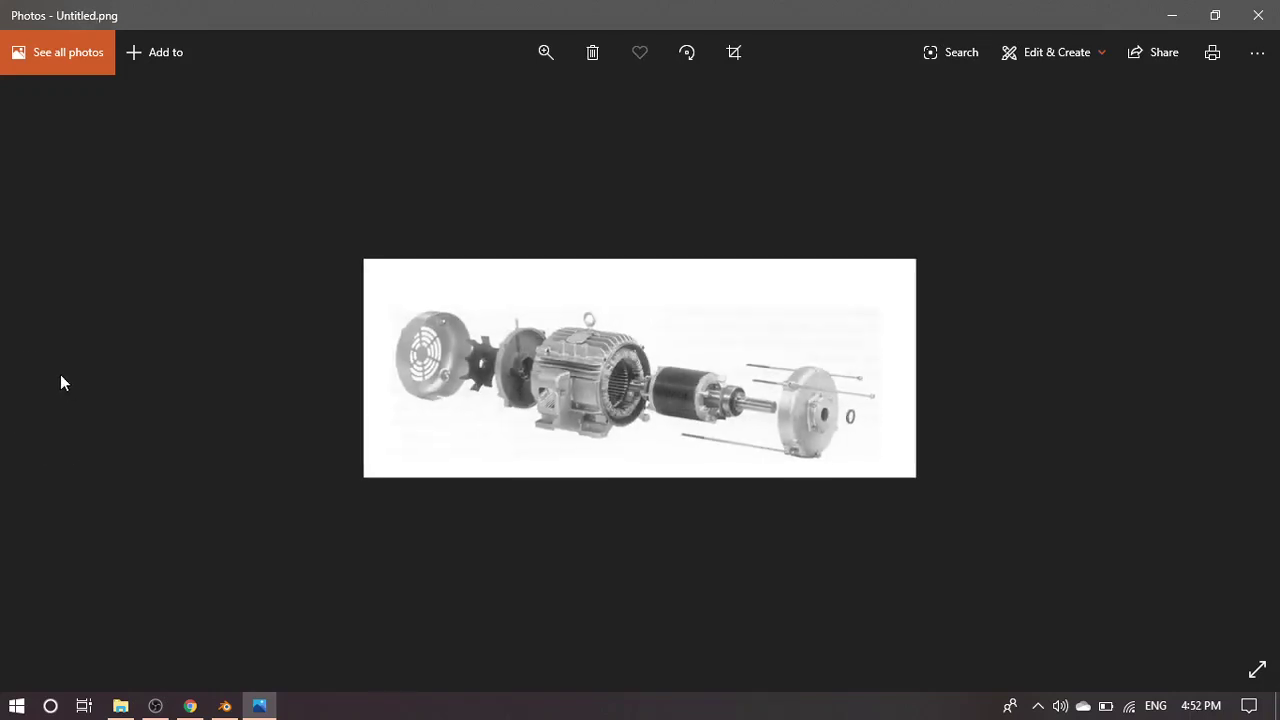
pyautogui.click(42, 368)
pyautogui.click(40, 367)
pyautogui.click(40, 367)
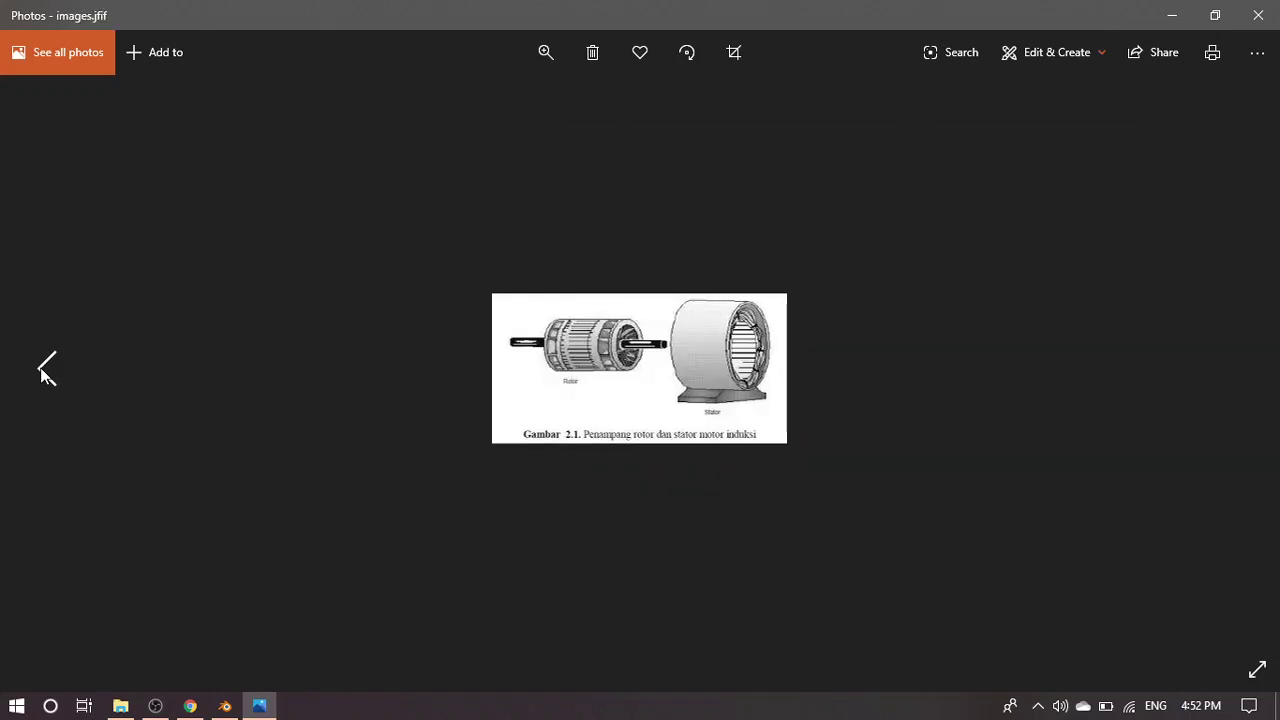
pyautogui.click(40, 367)
pyautogui.click(40, 367)
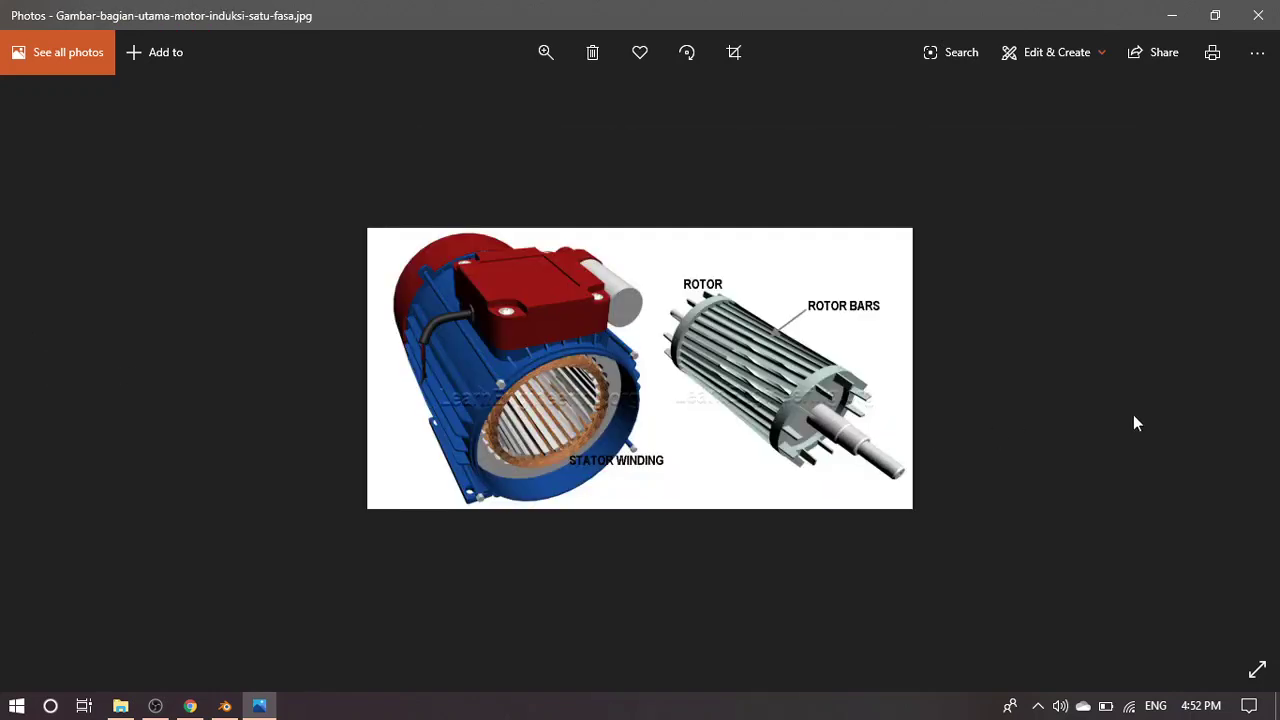
pyautogui.click(1219, 380)
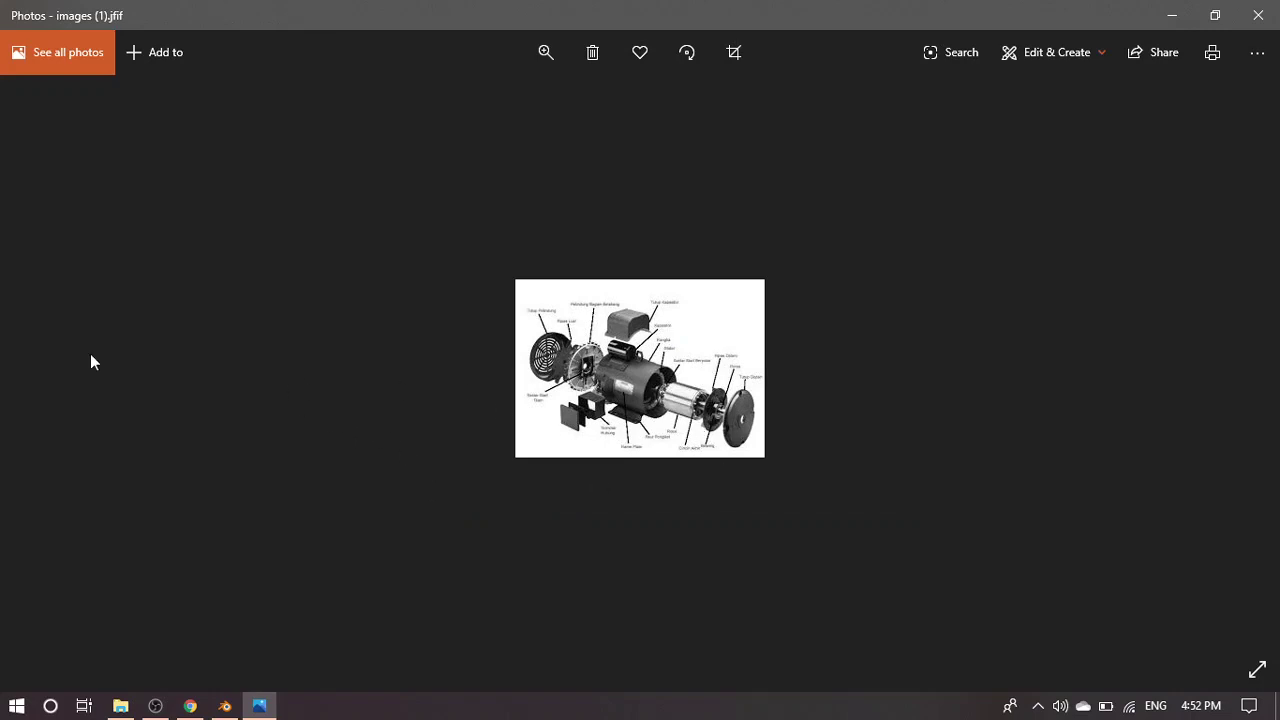
# Examine the bearings and shaft in the rotor photograph and in the exploded diagram 6-motorinduksi-4-638.jpg
pyautogui.click(48, 372)
pyautogui.click(50, 377)
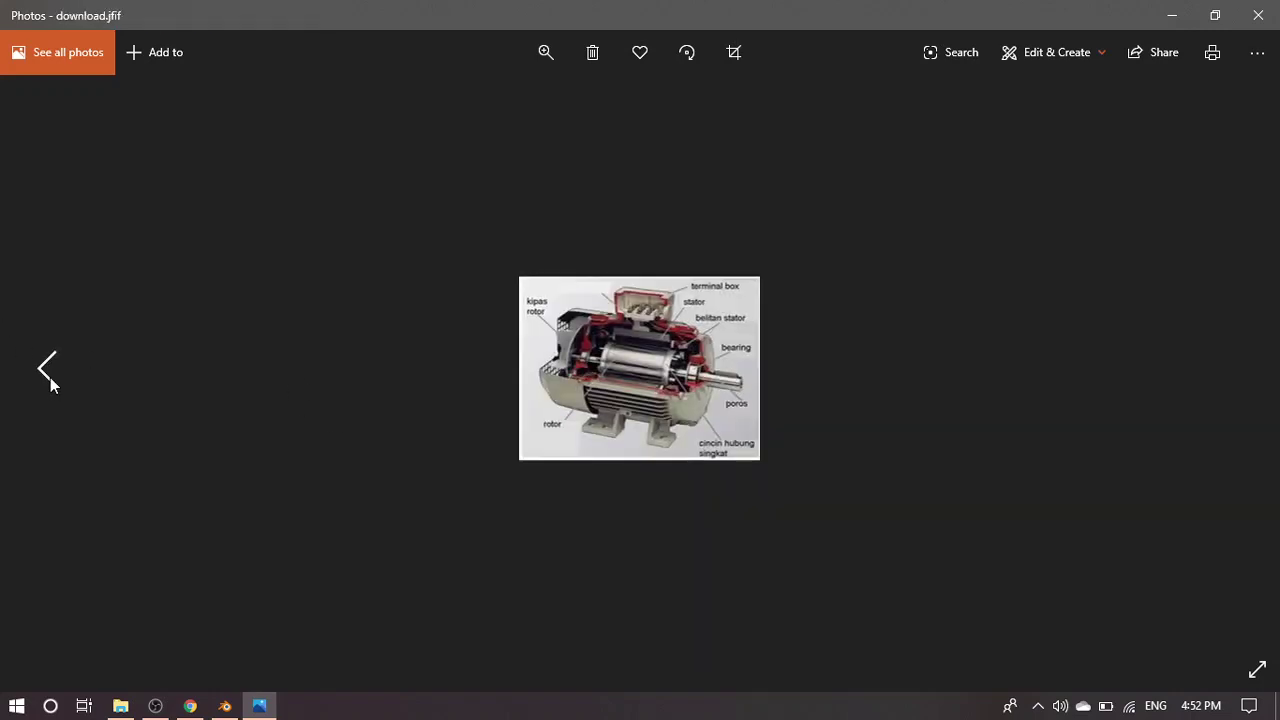
pyautogui.click(50, 377)
pyautogui.click(50, 377)
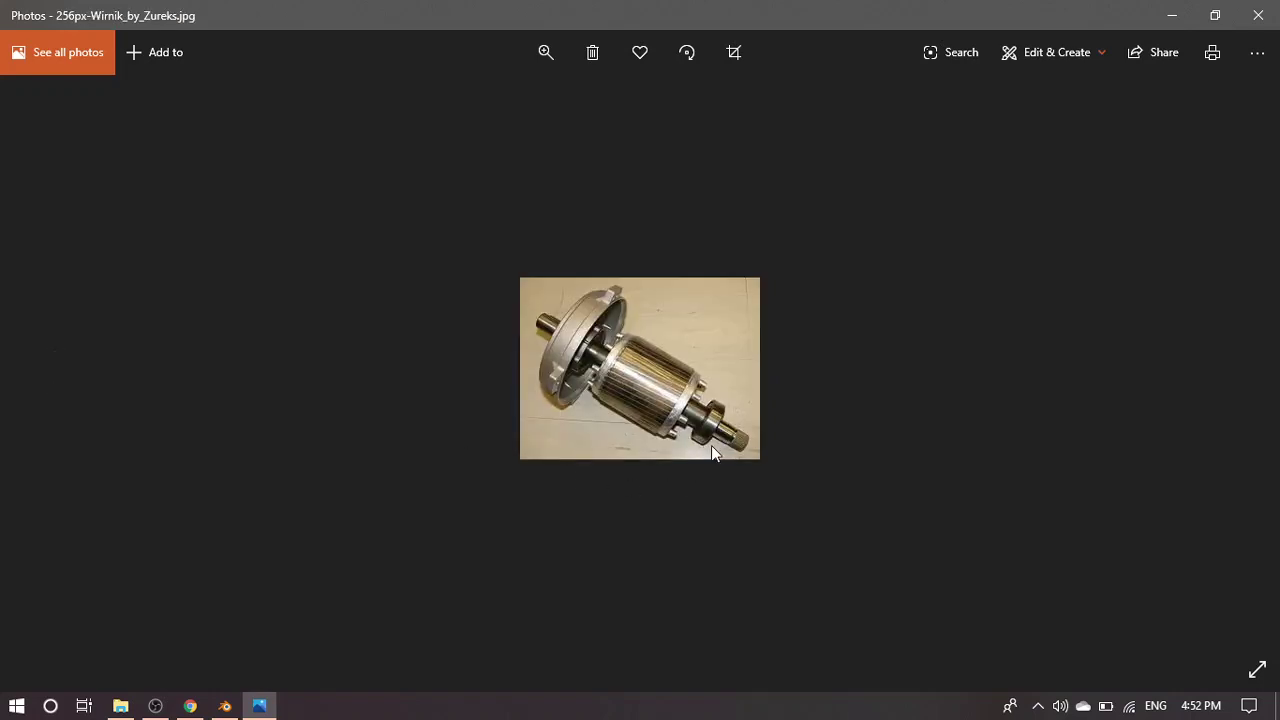
pyautogui.scroll(2, 715, 427)
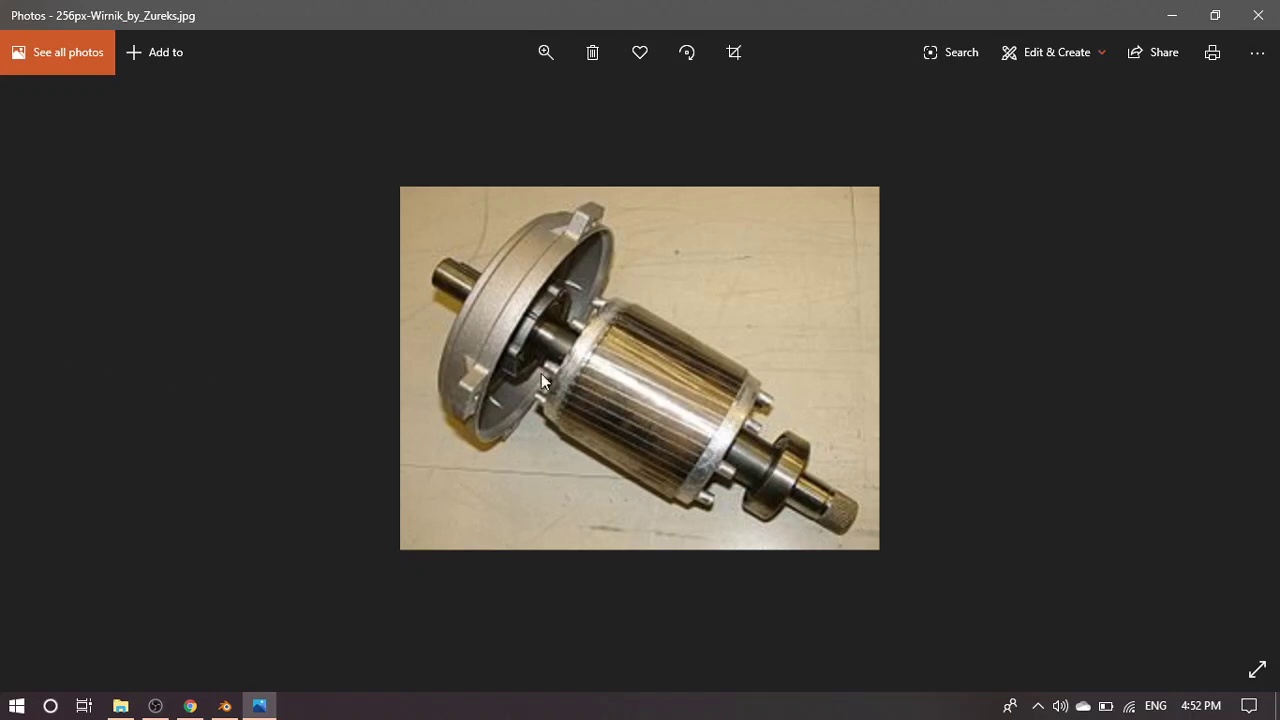
pyautogui.keyDown('ctrl'); pyautogui.scroll(-2, 541, 380); pyautogui.keyUp('ctrl')
pyautogui.keyDown('ctrl'); pyautogui.scroll(-2, 541, 405); pyautogui.keyUp('ctrl')
pyautogui.click(38, 366)
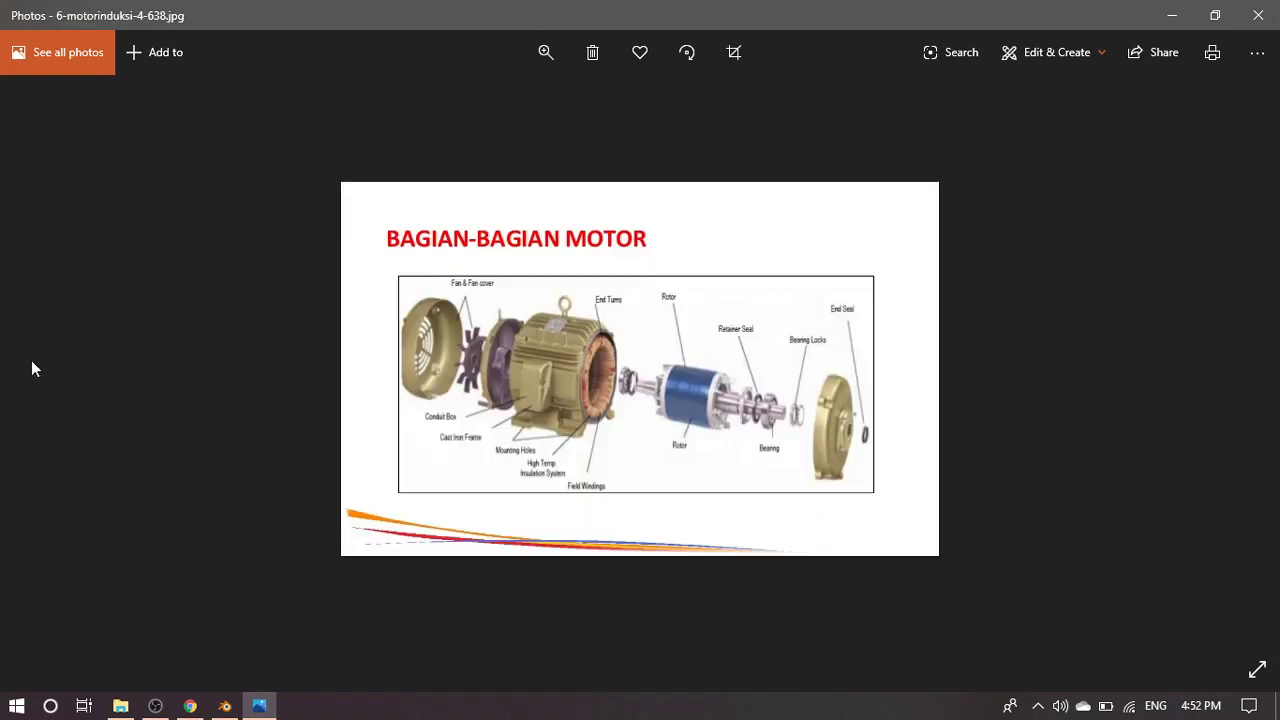
pyautogui.keyDown('ctrl'); pyautogui.scroll(2, 851, 436); pyautogui.keyUp('ctrl')
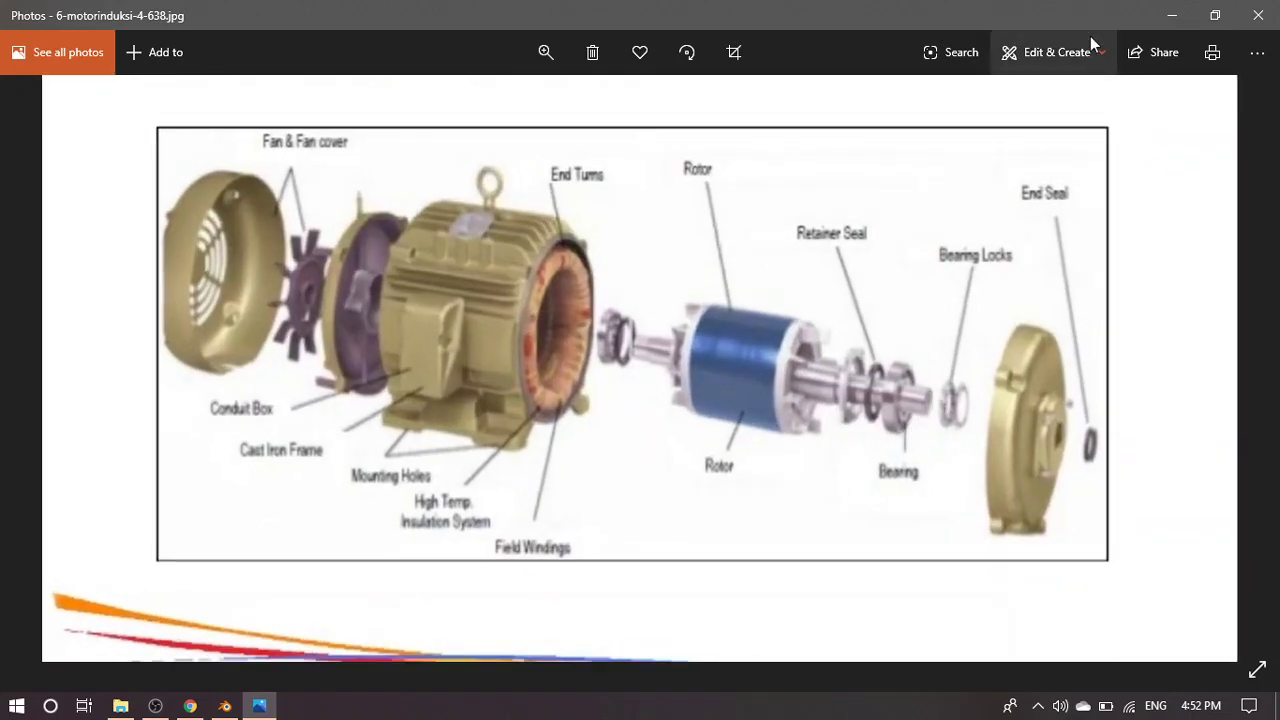
# Switch back to Blender, inspect the rotor cage with its shaft, and set the front orthographic view
pyautogui.click(1171, 15)
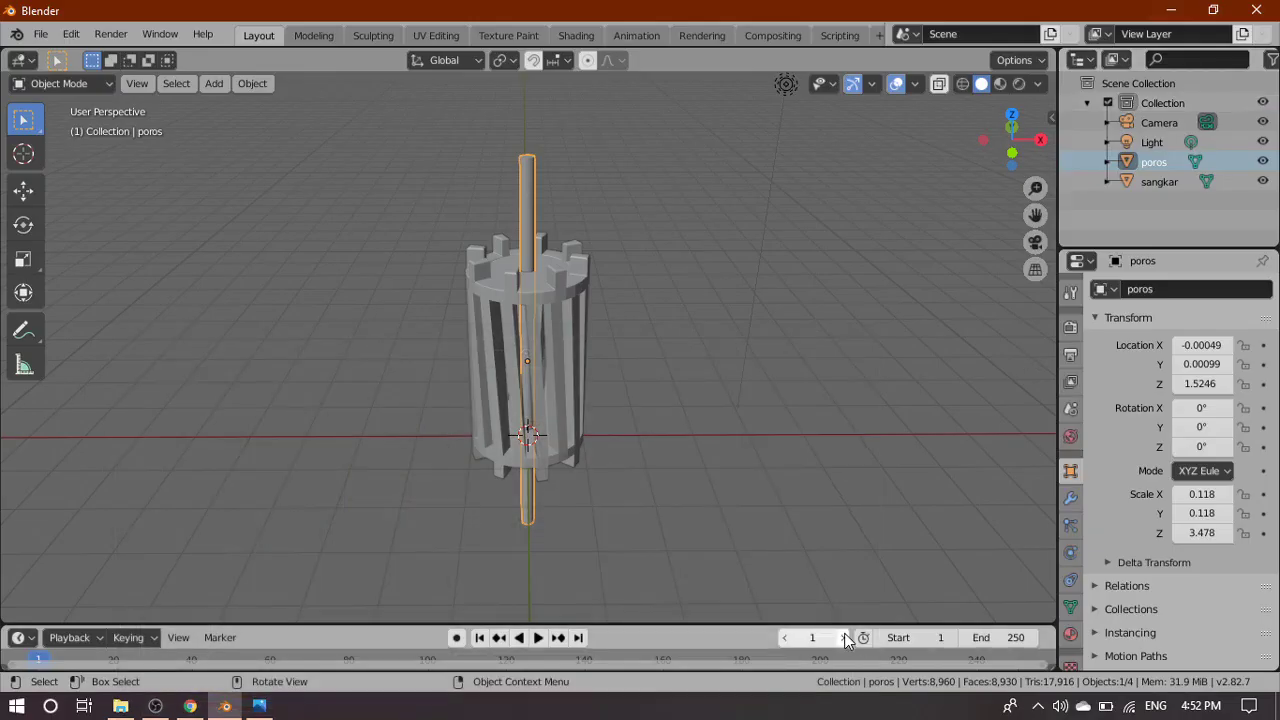
pyautogui.moveTo(555, 533); pyautogui.dragTo(504, 472, button='middle')
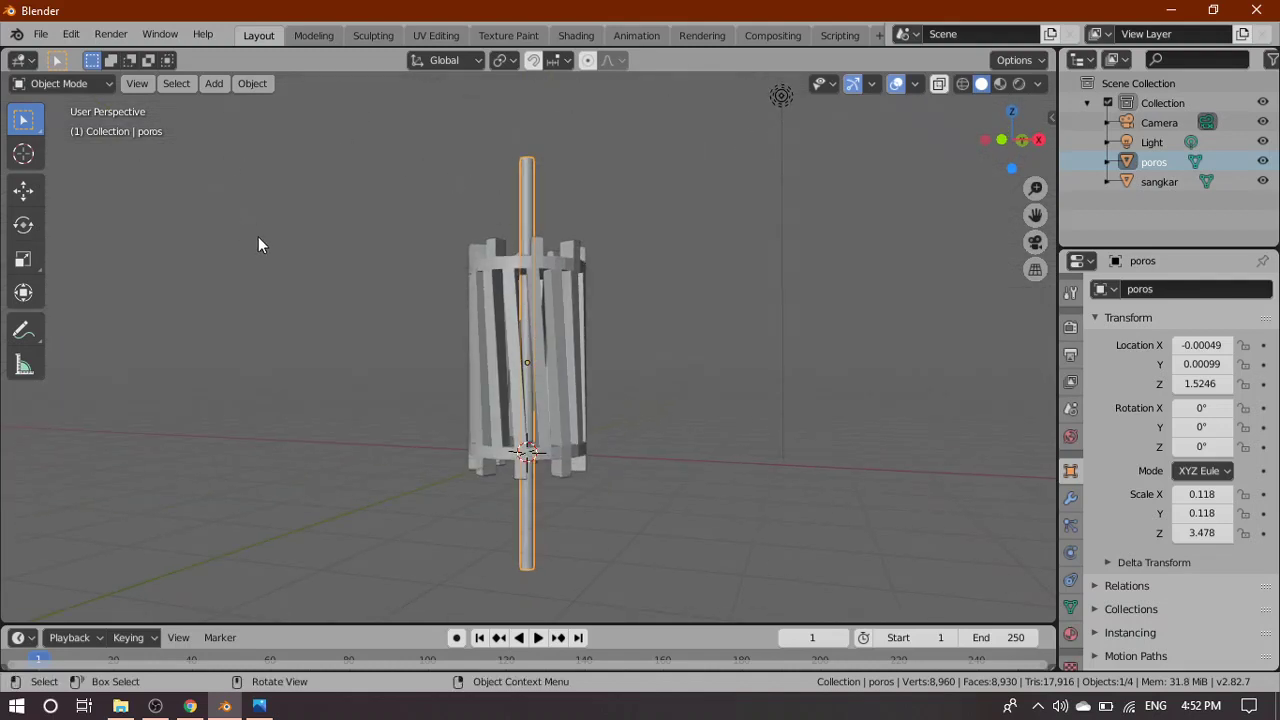
pyautogui.press('`')
pyautogui.click(250, 188)
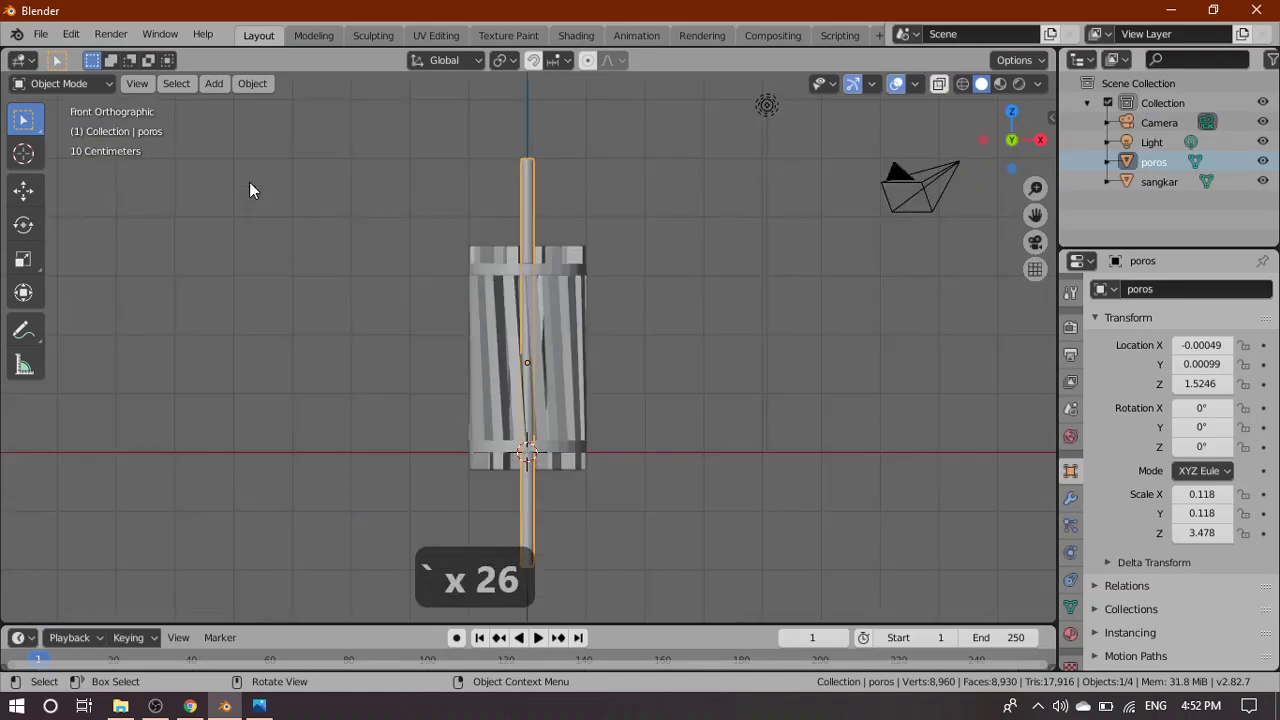
# Edit the poros shaft mesh, add a loop cut around its middle, and switch to face selection
pyautogui.scroll(7, 633, 430)
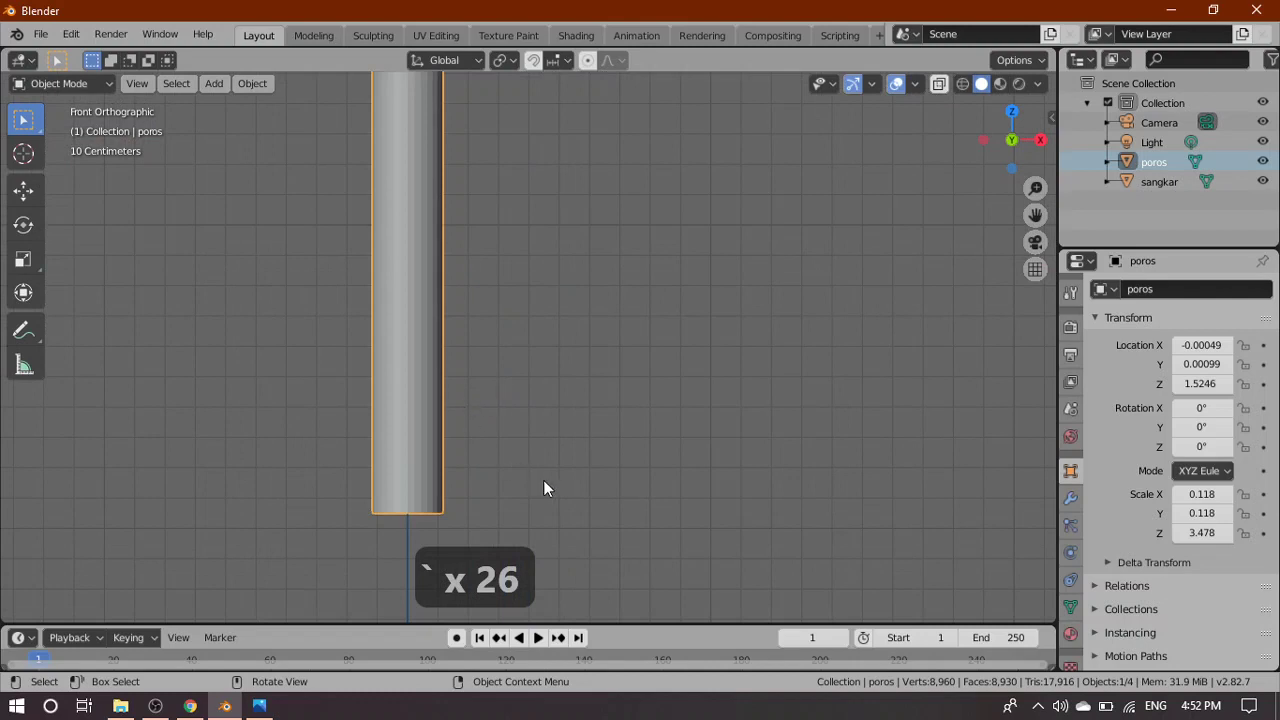
pyautogui.keyDown('shift'); pyautogui.moveTo(540, 477); pyautogui.dragTo(623, 449, button='middle'); pyautogui.keyUp('shift')
pyautogui.scroll(1, 587, 421)
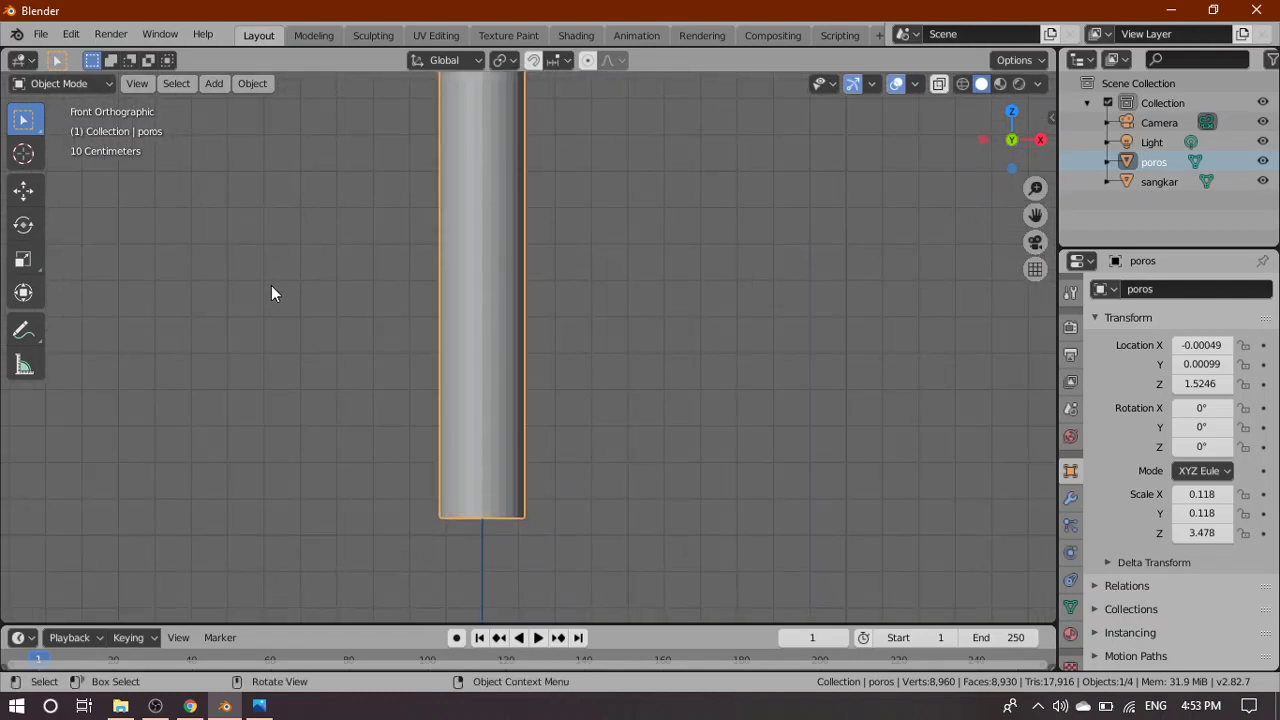
pyautogui.press('Tab')
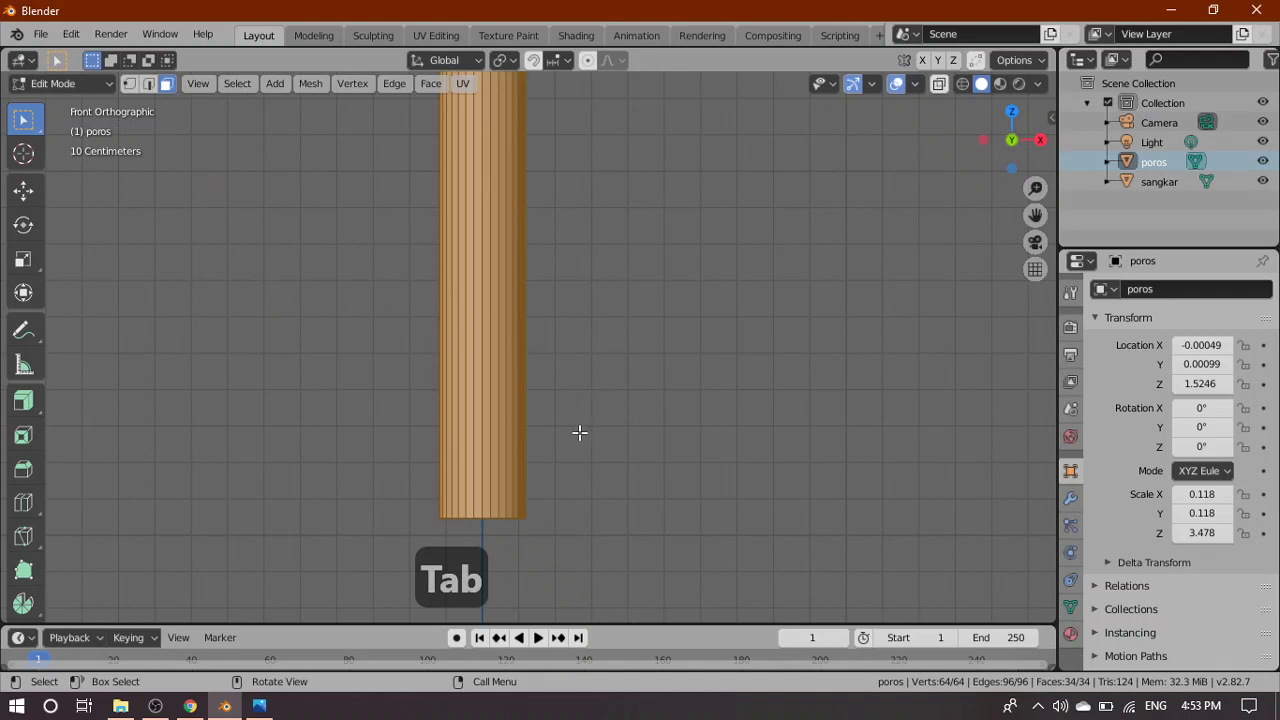
pyautogui.scroll(-5, 328, 345)
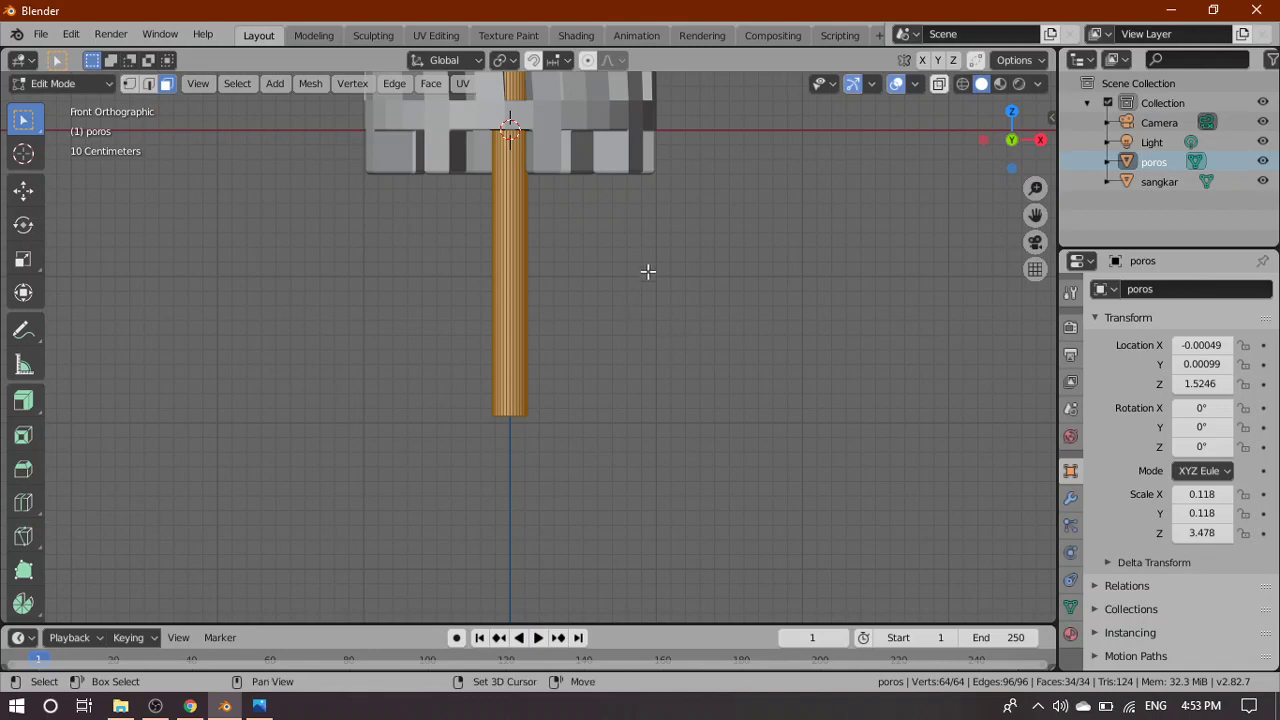
pyautogui.keyDown('shift'); pyautogui.moveTo(648, 271); pyautogui.dragTo(598, 424, button='middle'); pyautogui.keyUp('shift')
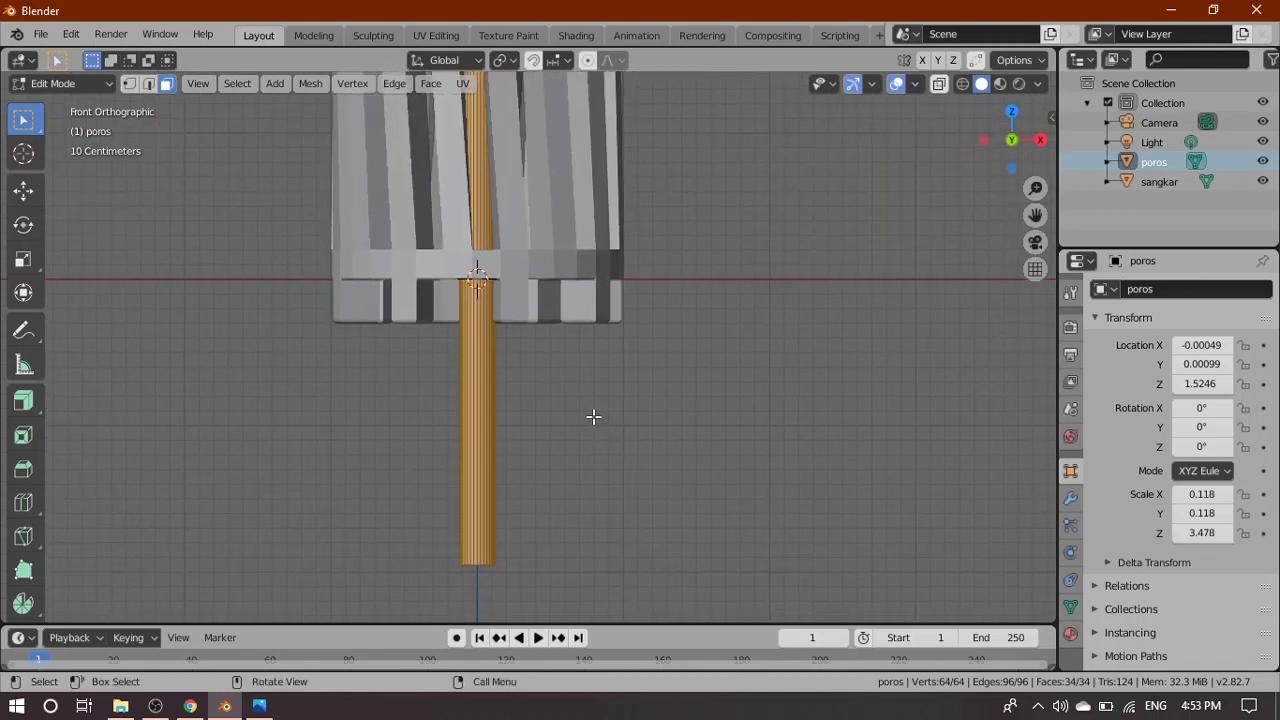
pyautogui.hotkey('ctrl', 'r')
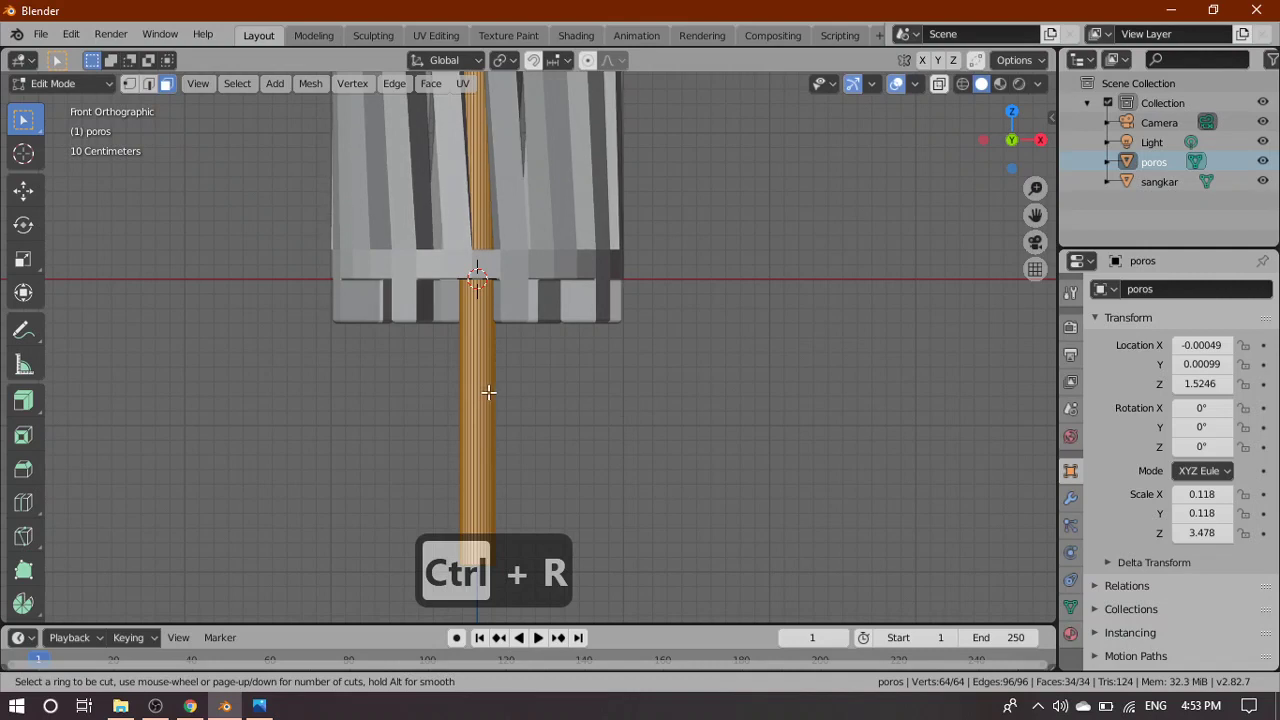
pyautogui.click(478, 421)
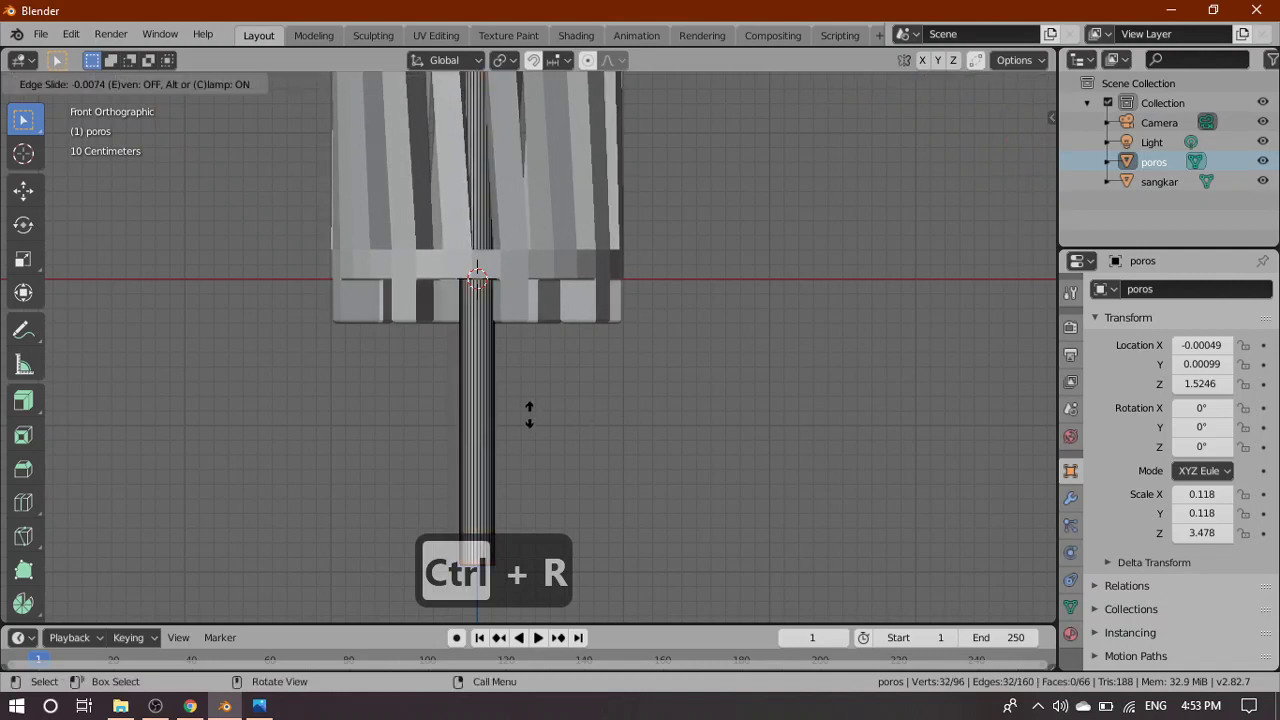
pyautogui.click(617, 405)
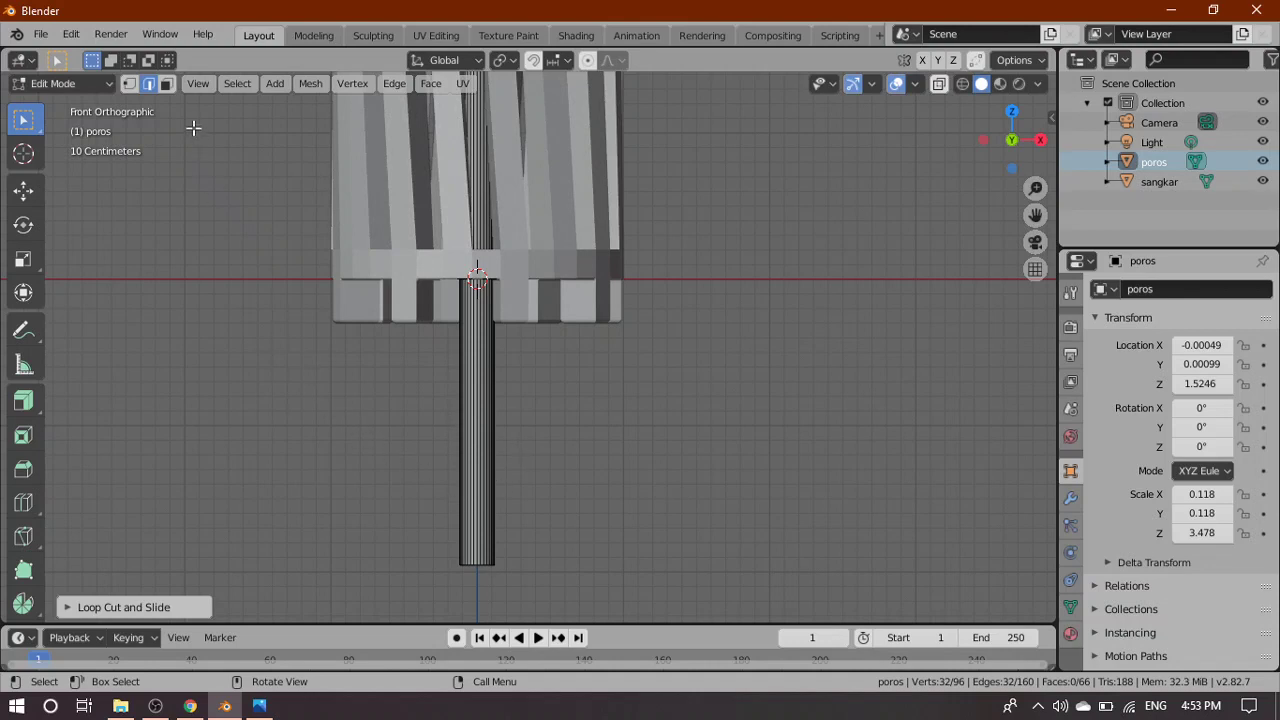
pyautogui.click(166, 83)
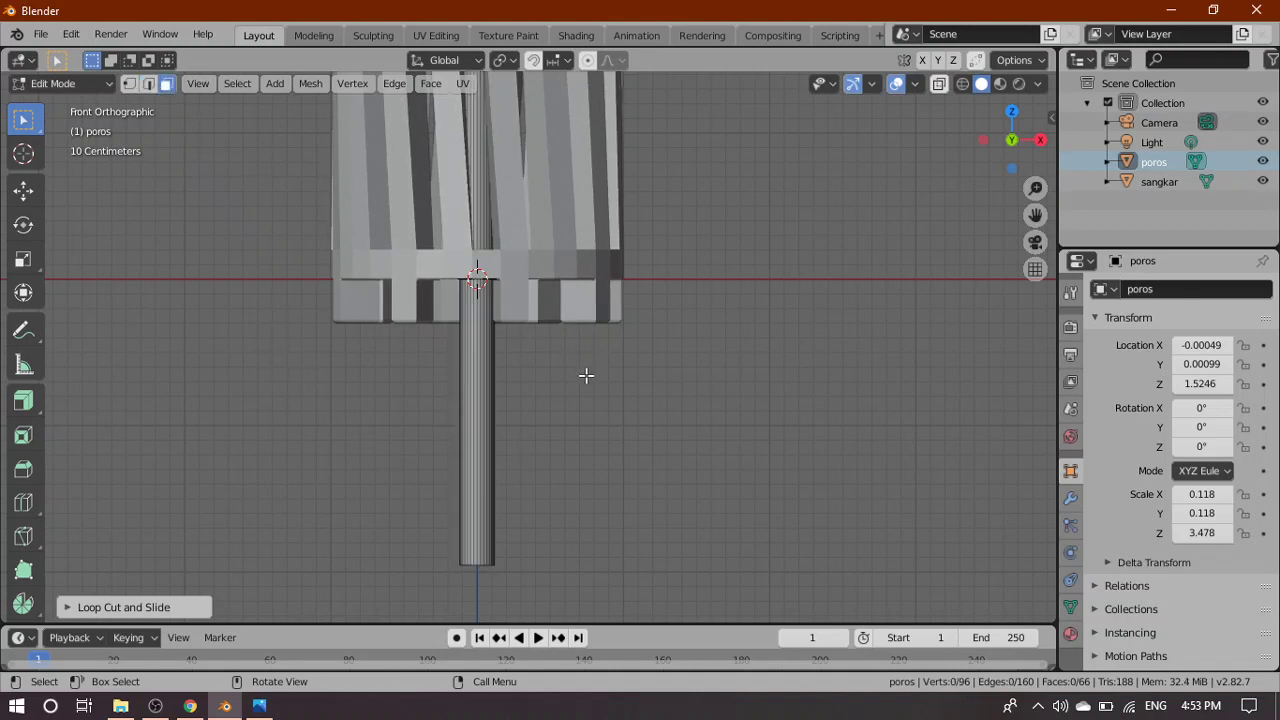
pyautogui.hotkey('shift', 'r')
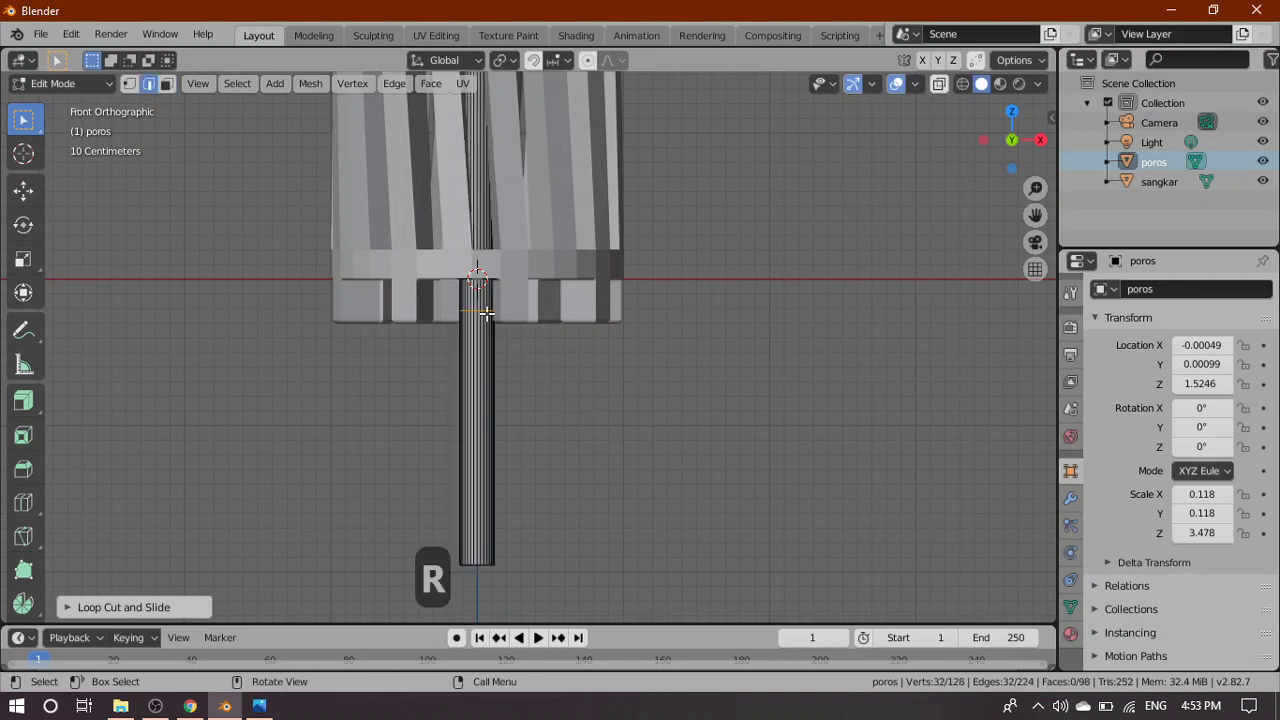
pyautogui.click(489, 369)
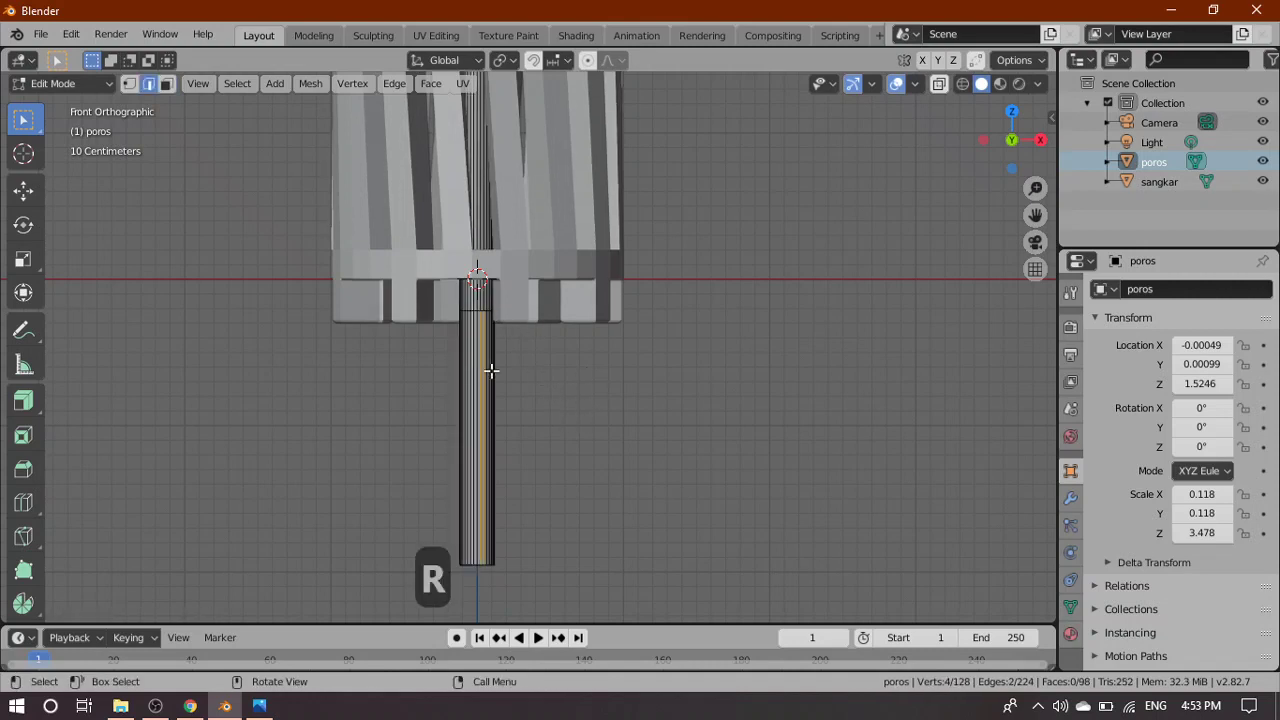
pyautogui.hotkey('ctrl', 'z')
pyautogui.hotkey('ctrl', 'z')
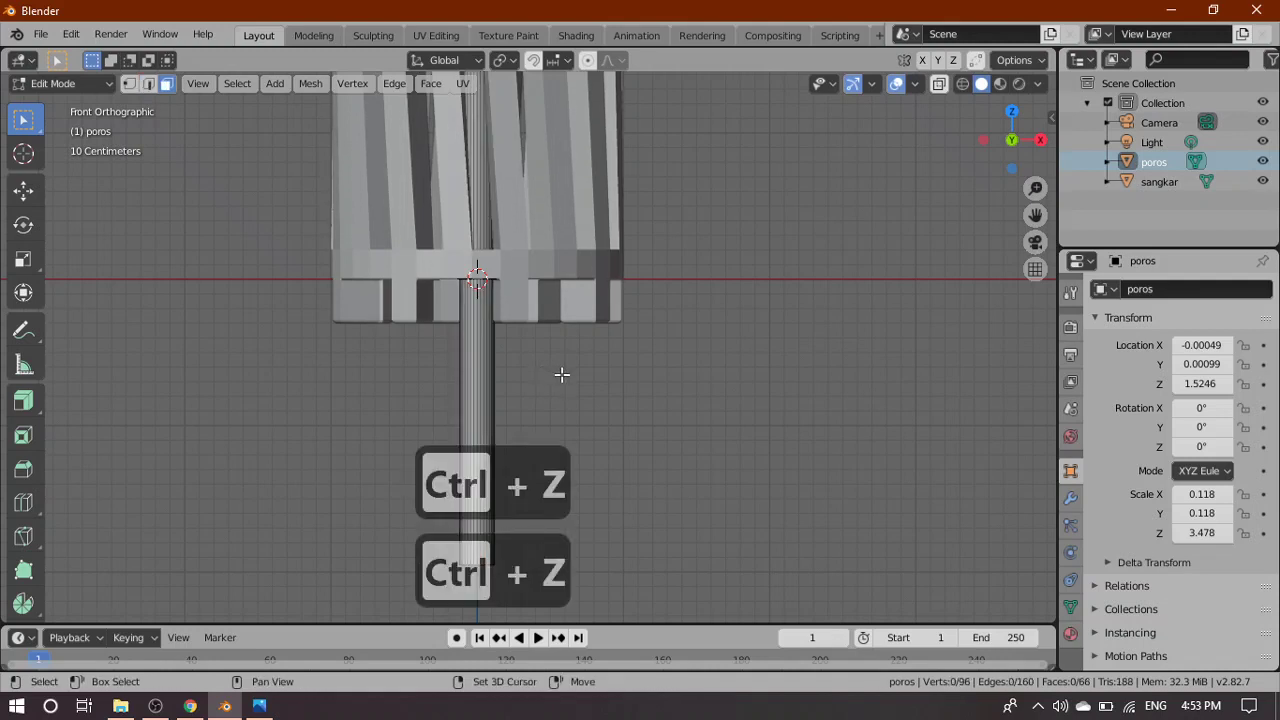
pyautogui.press('r')
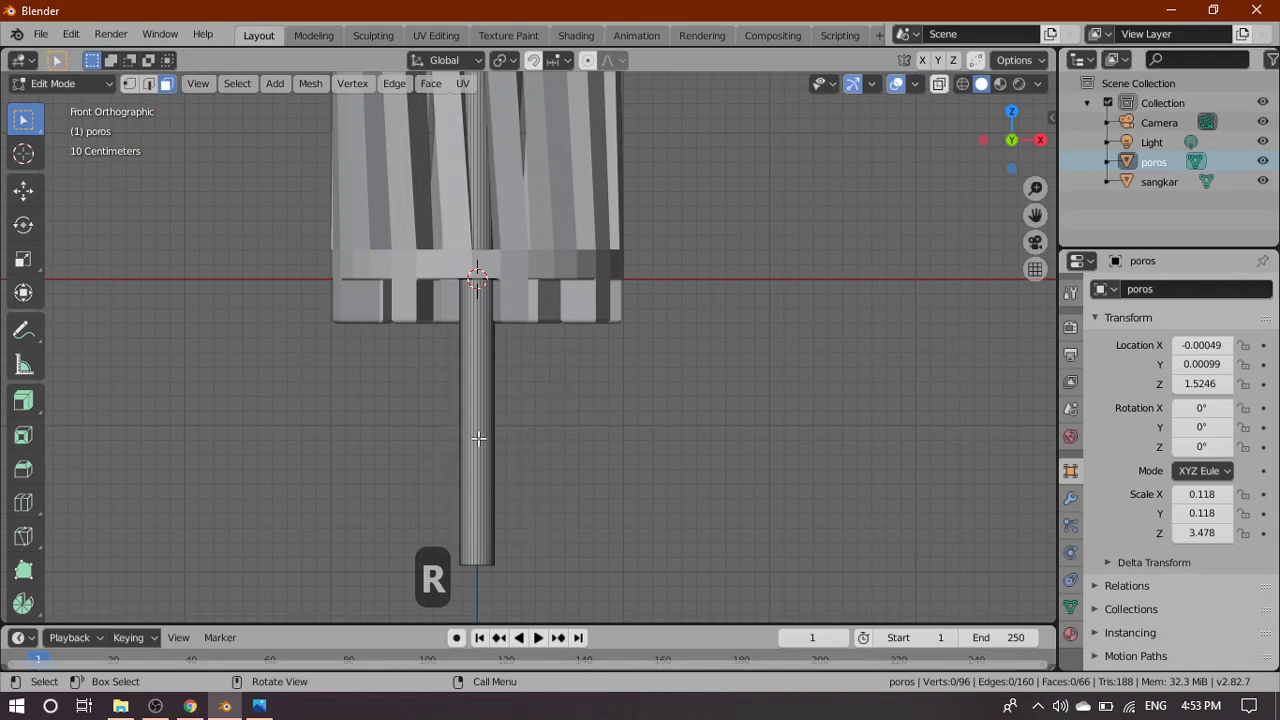
pyautogui.moveTo(494, 408); pyautogui.dragTo(558, 463)
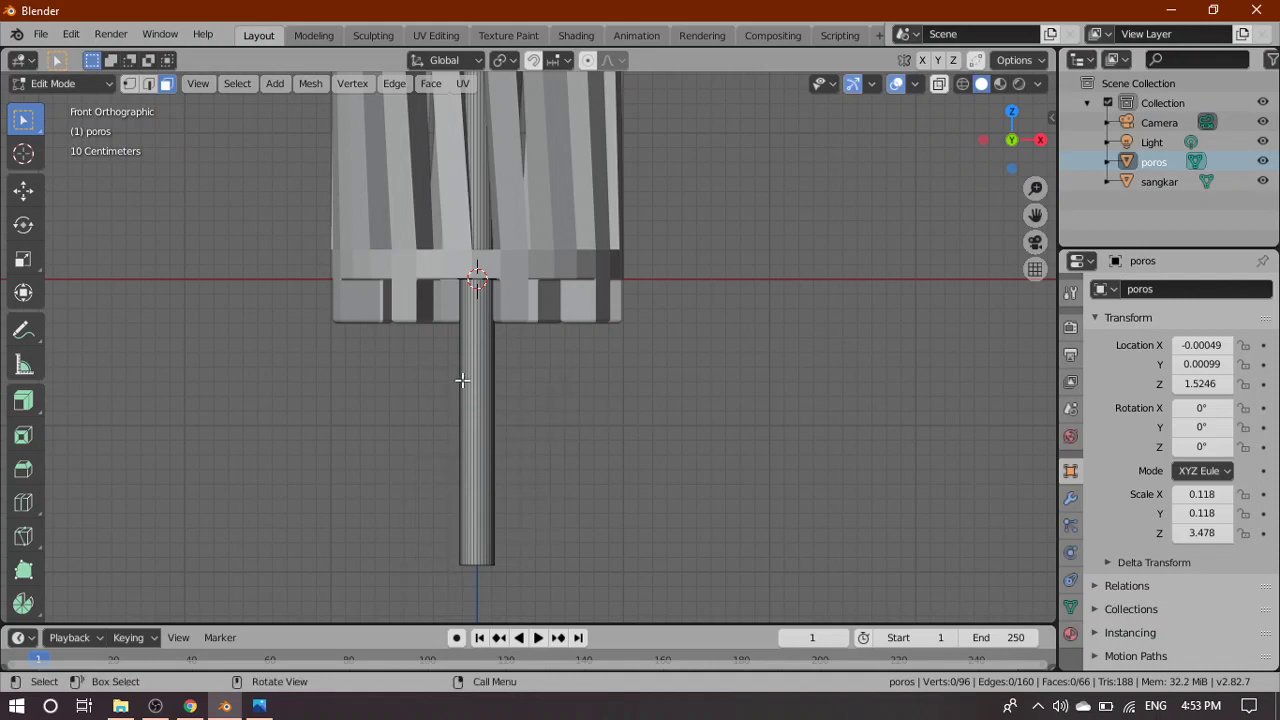
pyautogui.moveTo(463, 383); pyautogui.dragTo(489, 460)
pyautogui.click(378, 428)
pyautogui.click(129, 84)
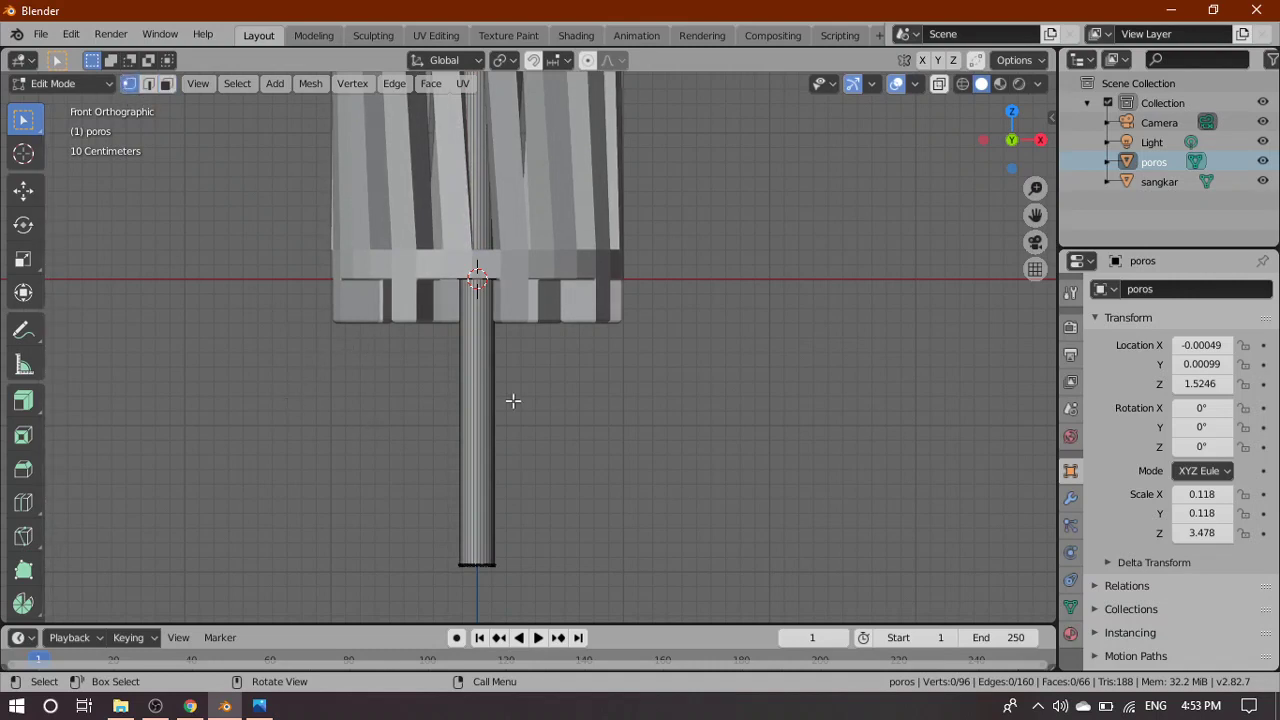
pyautogui.click(166, 84)
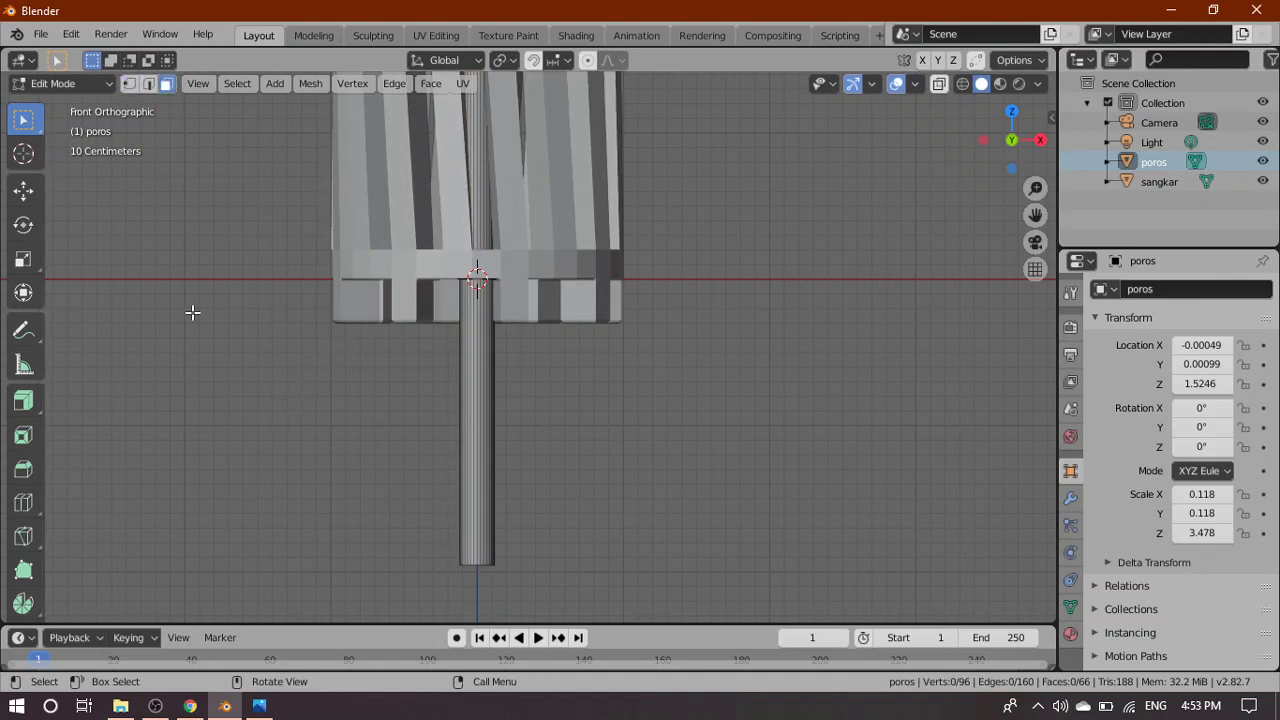
# Add a loop cut around the poros shaft, slid down close to its lower end
pyautogui.click(23, 502)
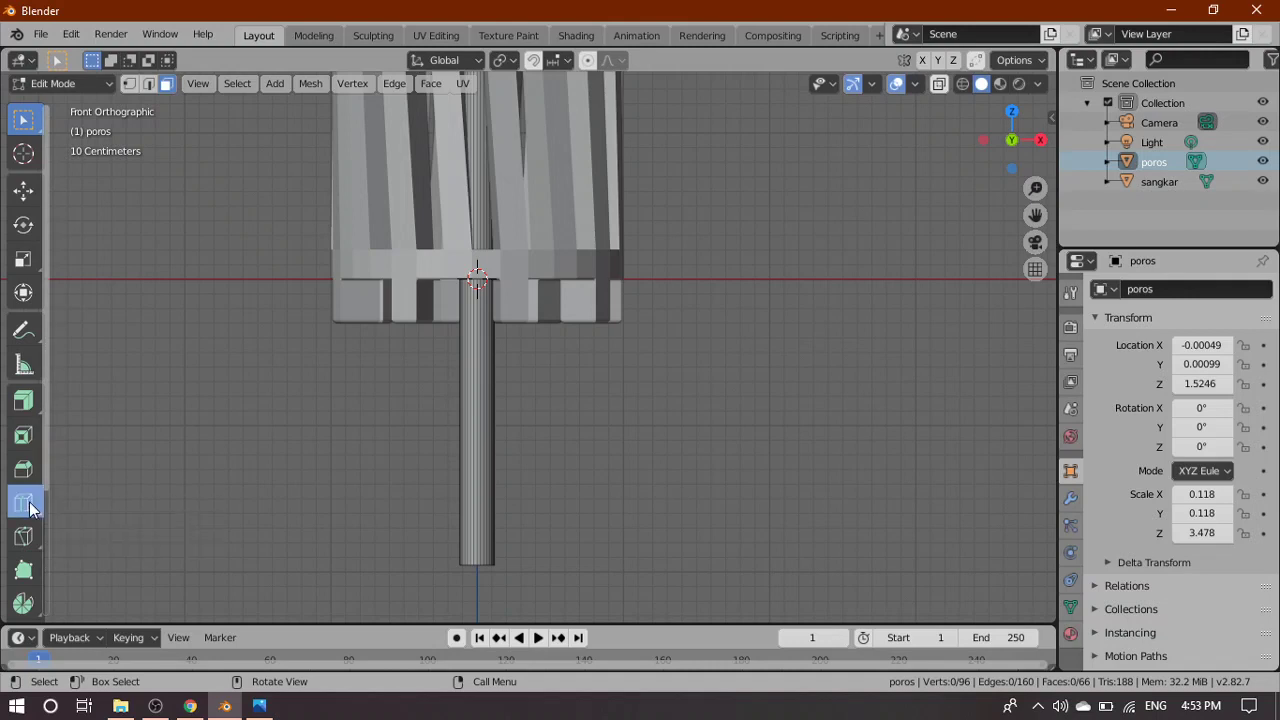
pyautogui.moveTo(477, 300); pyautogui.dragTo(586, 536)
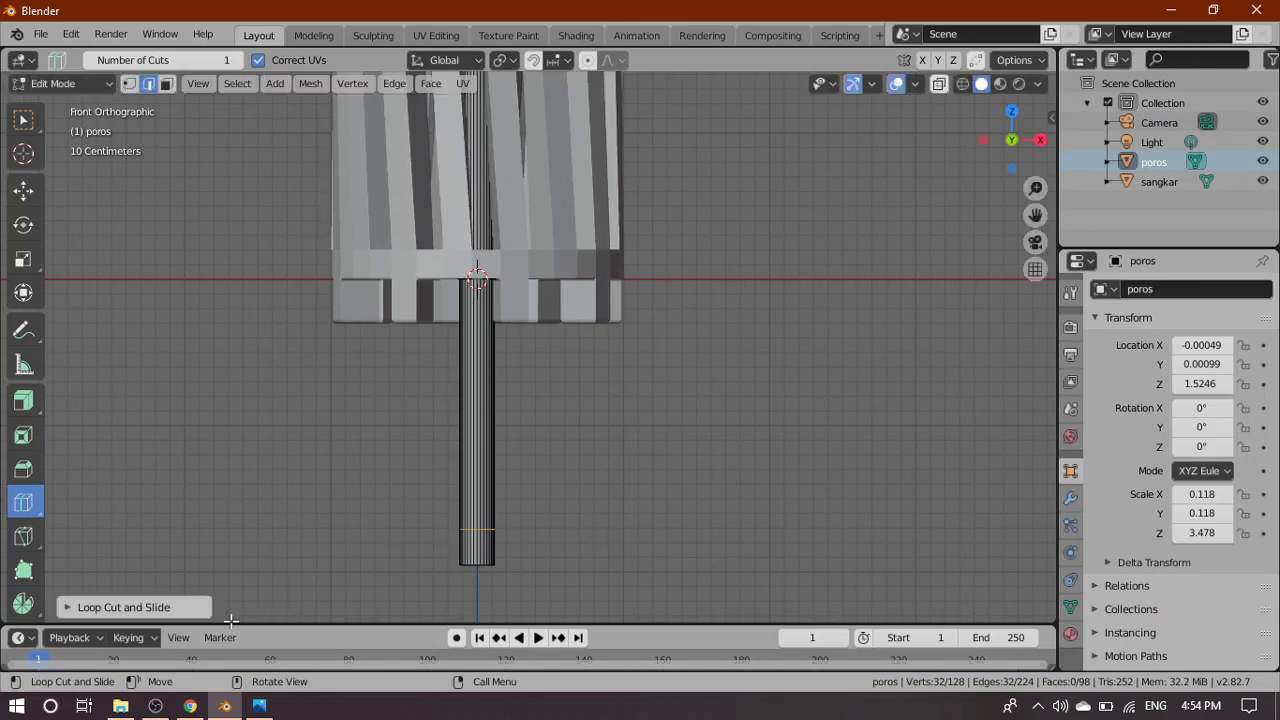
# Switch to Photos and look through the reference images to examine the protruding shaft end in download.jfif
pyautogui.click(259, 706)
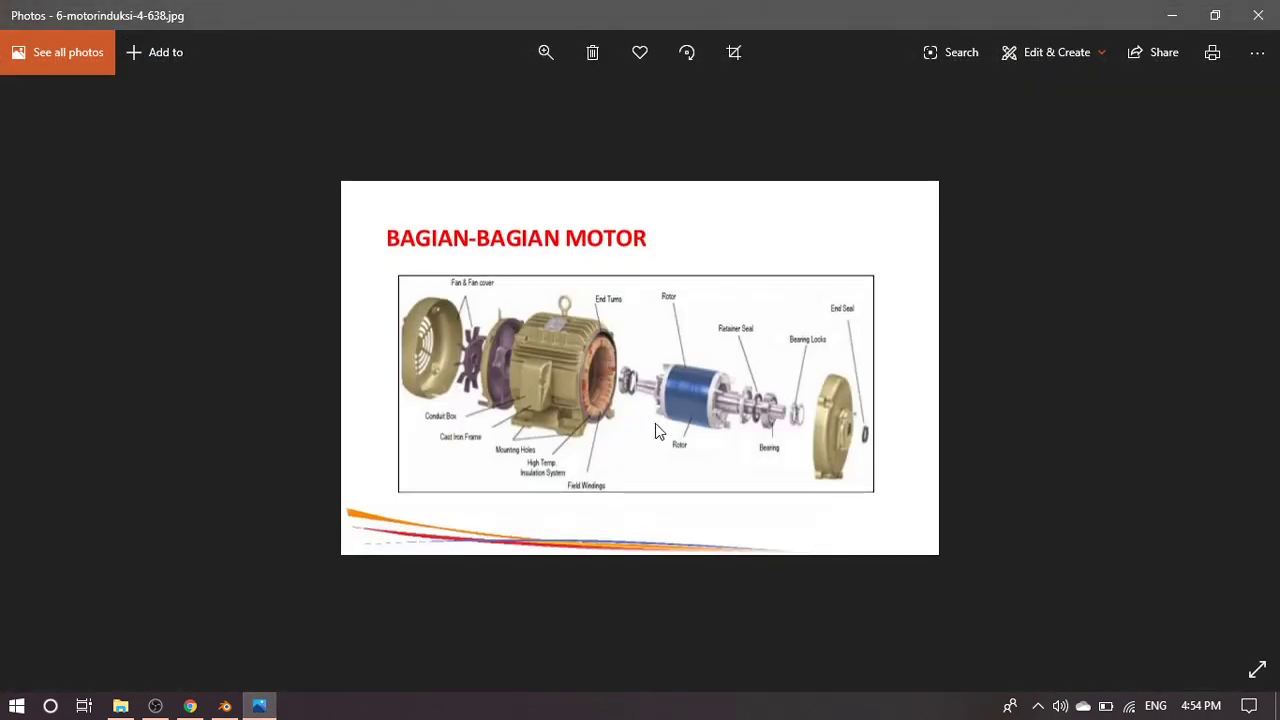
pyautogui.click(1238, 368)
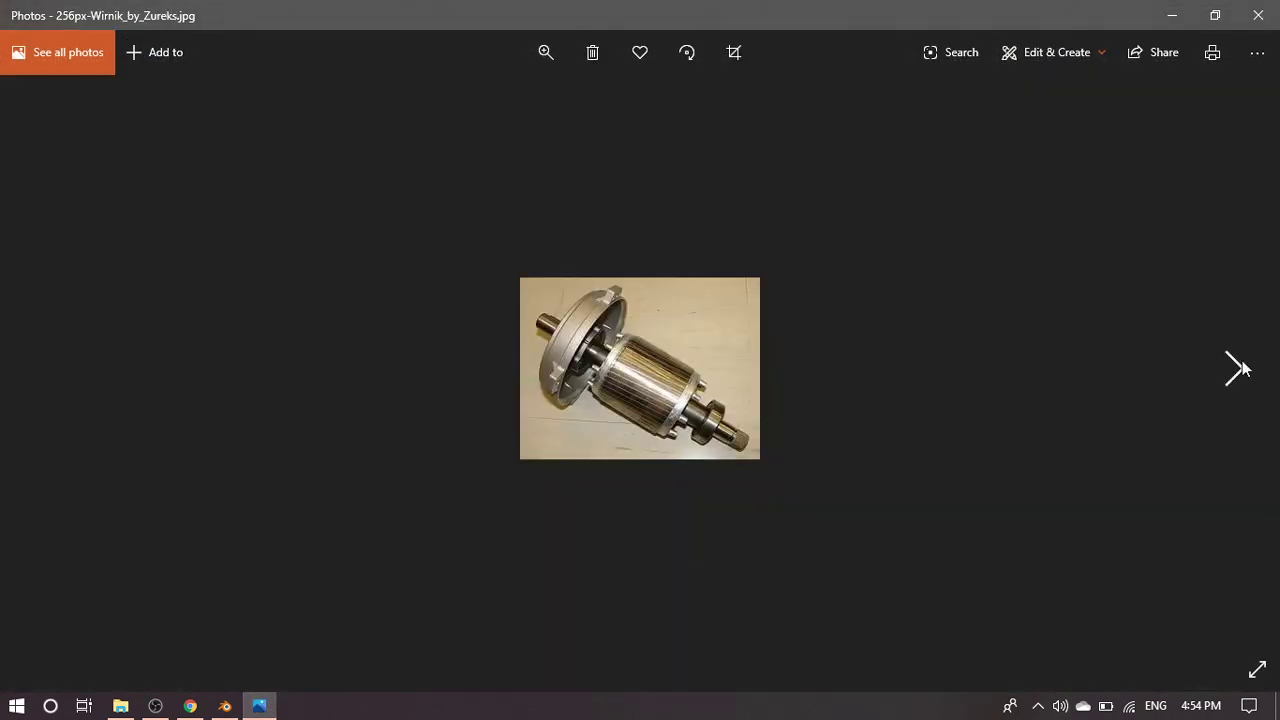
pyautogui.click(1234, 369)
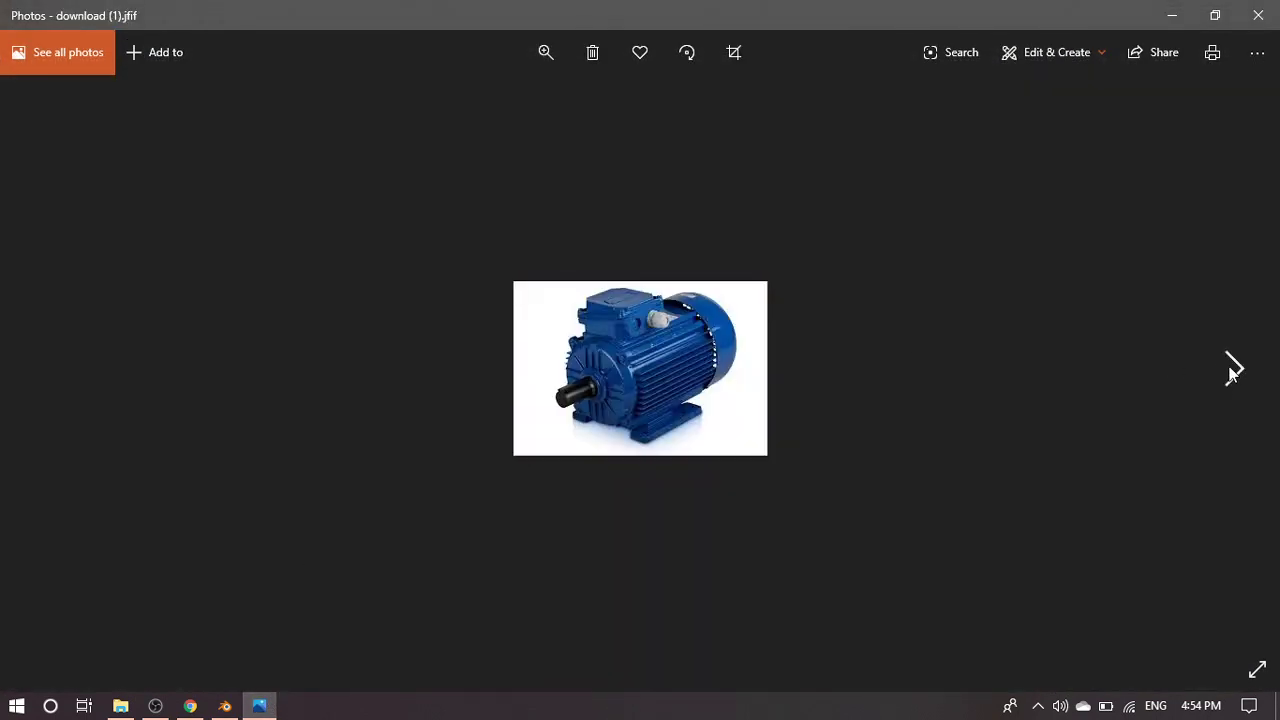
pyautogui.click(1233, 369)
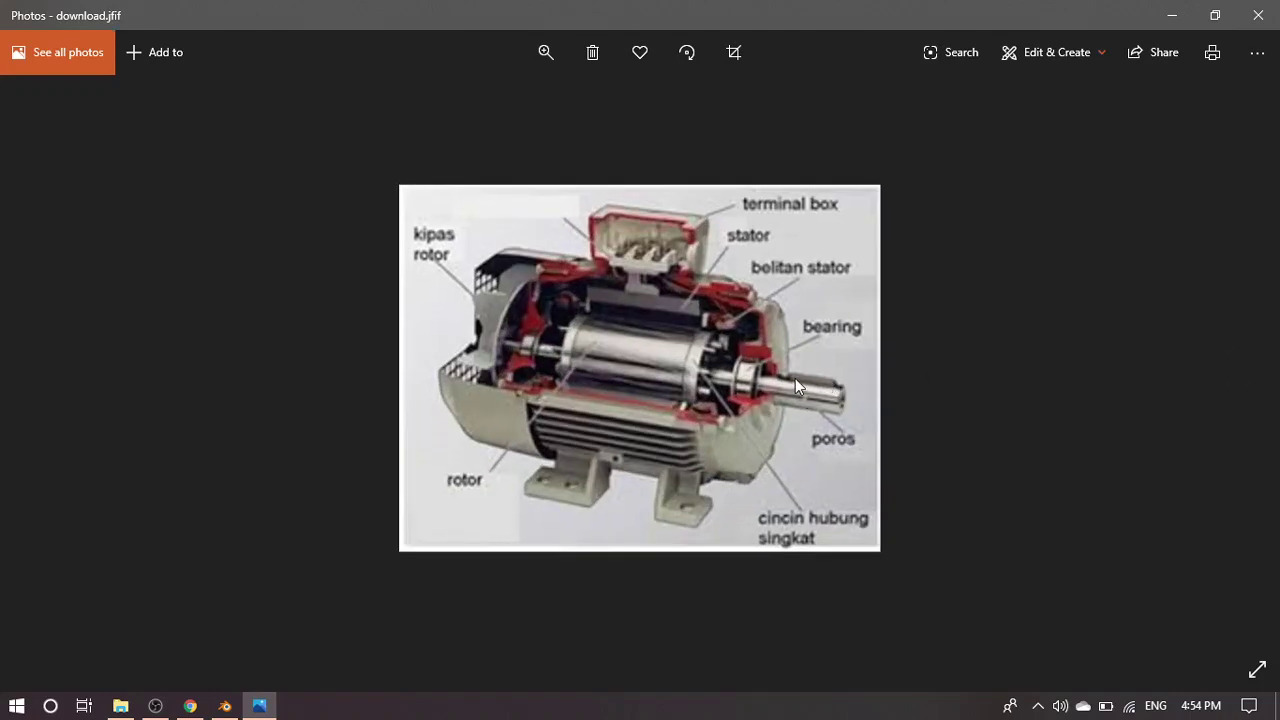
# Switch back to Blender and add another loop cut about midway along the shaft section protruding below the cage
pyautogui.click(225, 706)
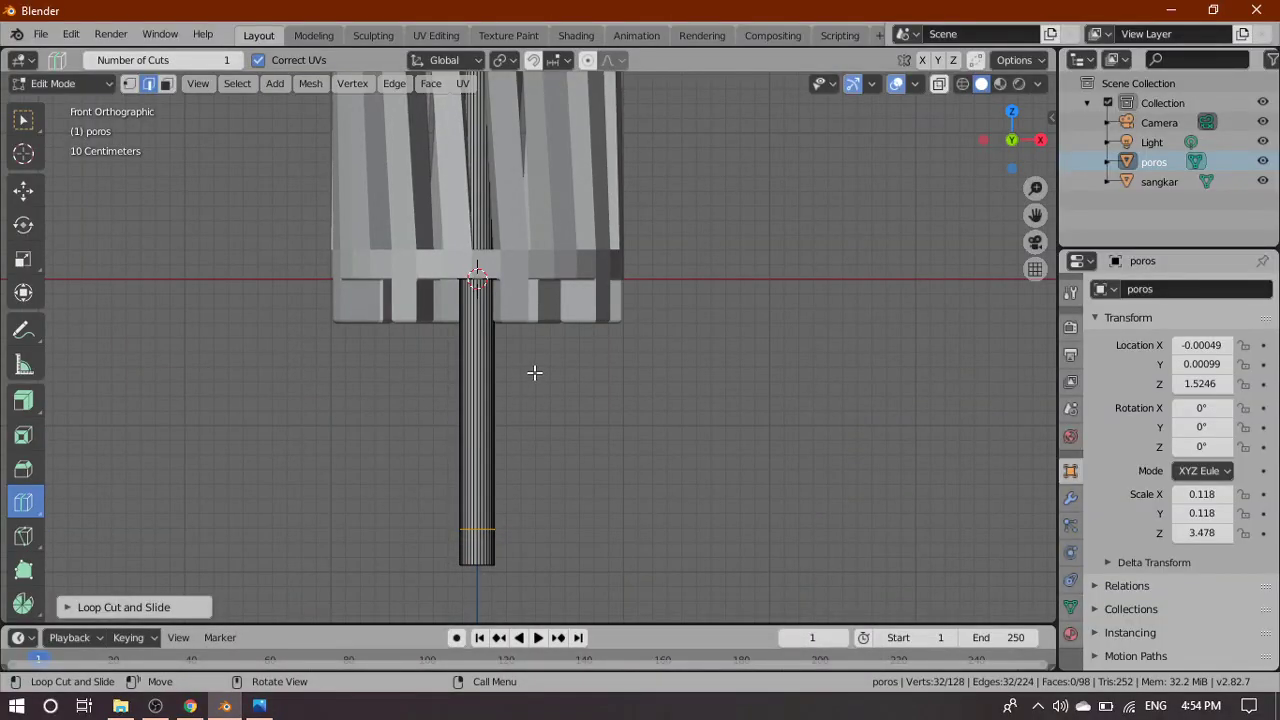
pyautogui.moveTo(486, 357); pyautogui.dragTo(575, 489)
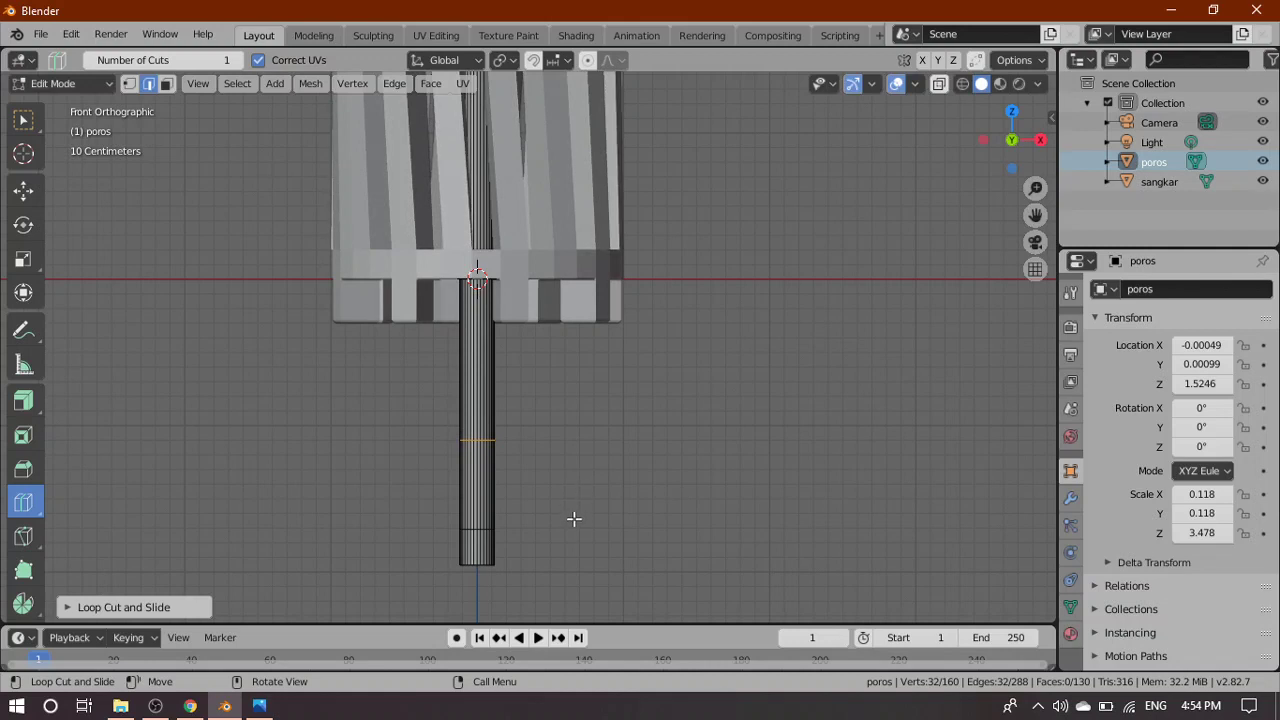
pyautogui.click(23, 119)
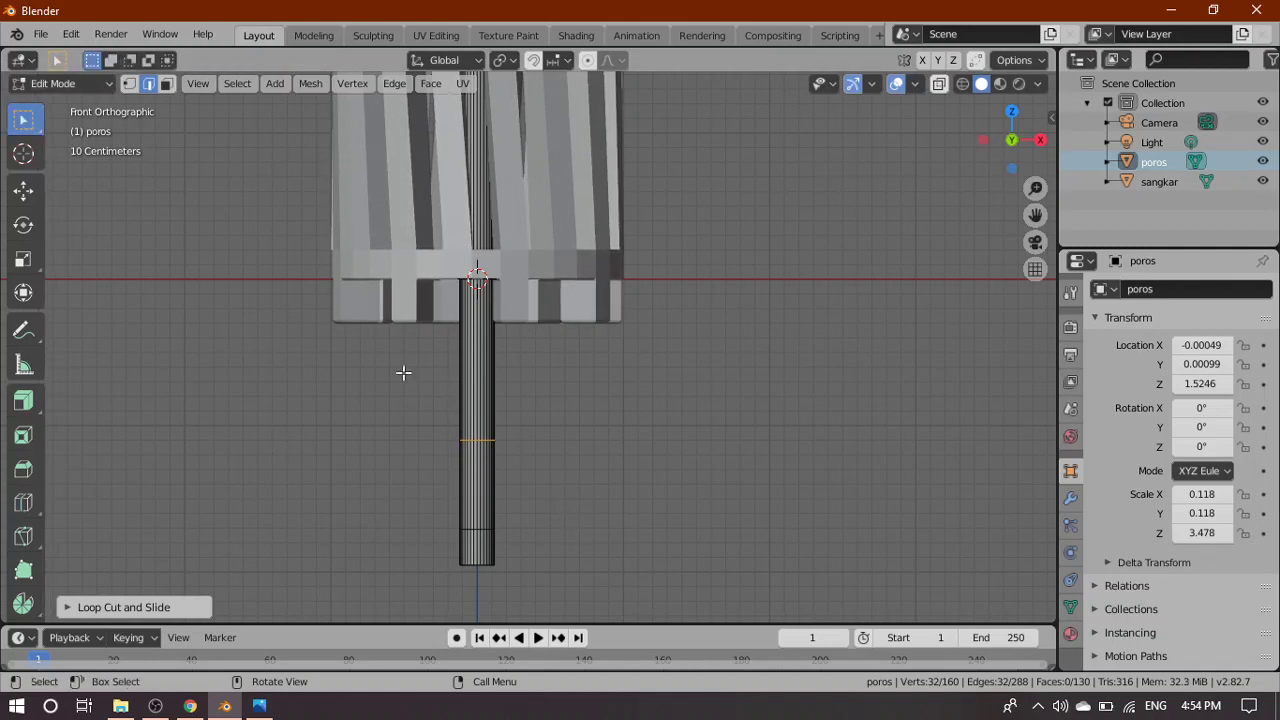
# Extrude the two adjacent front faces between the shaft's two lower loop cuts outward along their normals to form a narrow raised key
pyautogui.press('3')
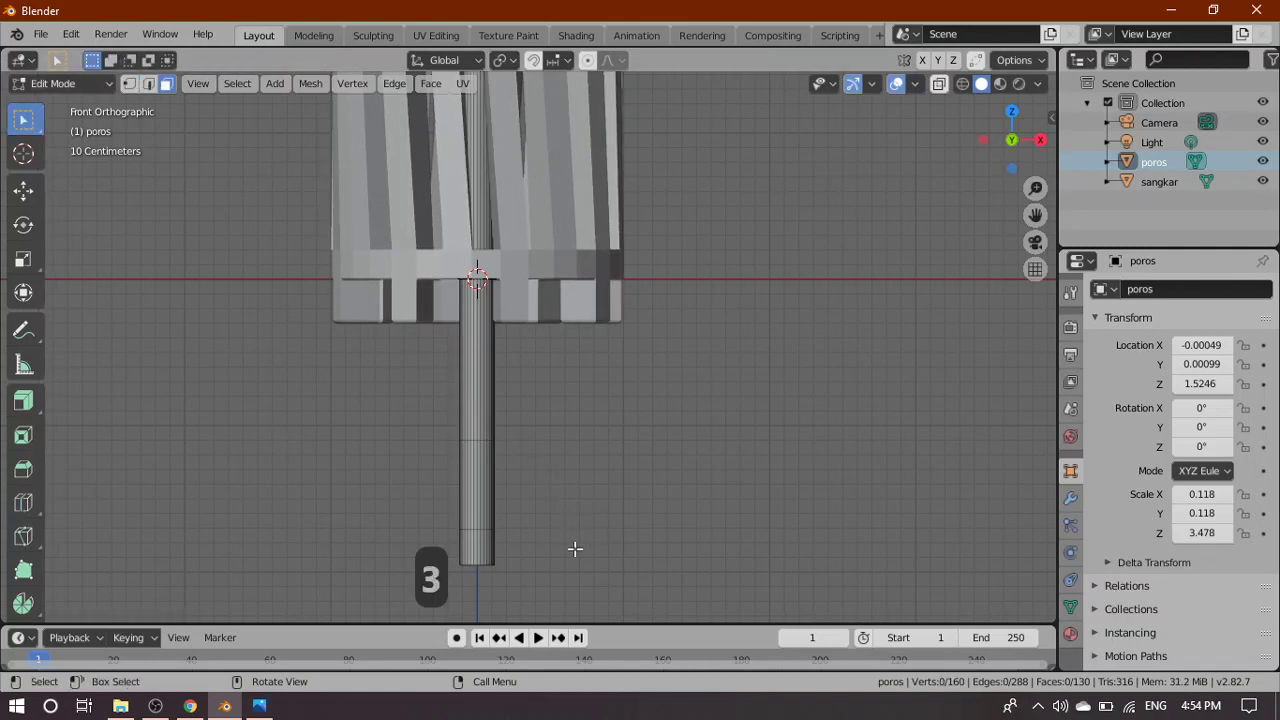
pyautogui.keyDown('shift'); pyautogui.scroll(-5, 603, 383); pyautogui.keyUp('shift')
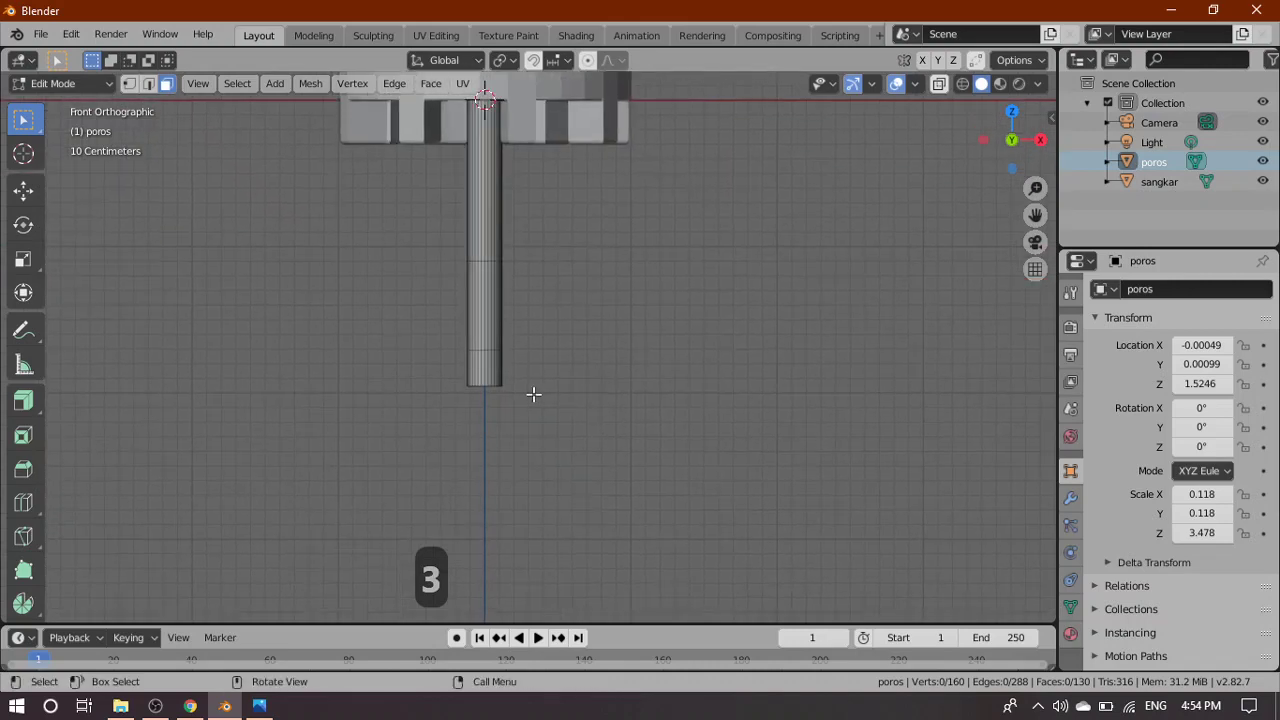
pyautogui.scroll(6, 536, 392)
pyautogui.keyDown('shift'); pyautogui.moveTo(545, 269); pyautogui.dragTo(654, 376, button='middle'); pyautogui.keyUp('shift')
pyautogui.scroll(1, 632, 360)
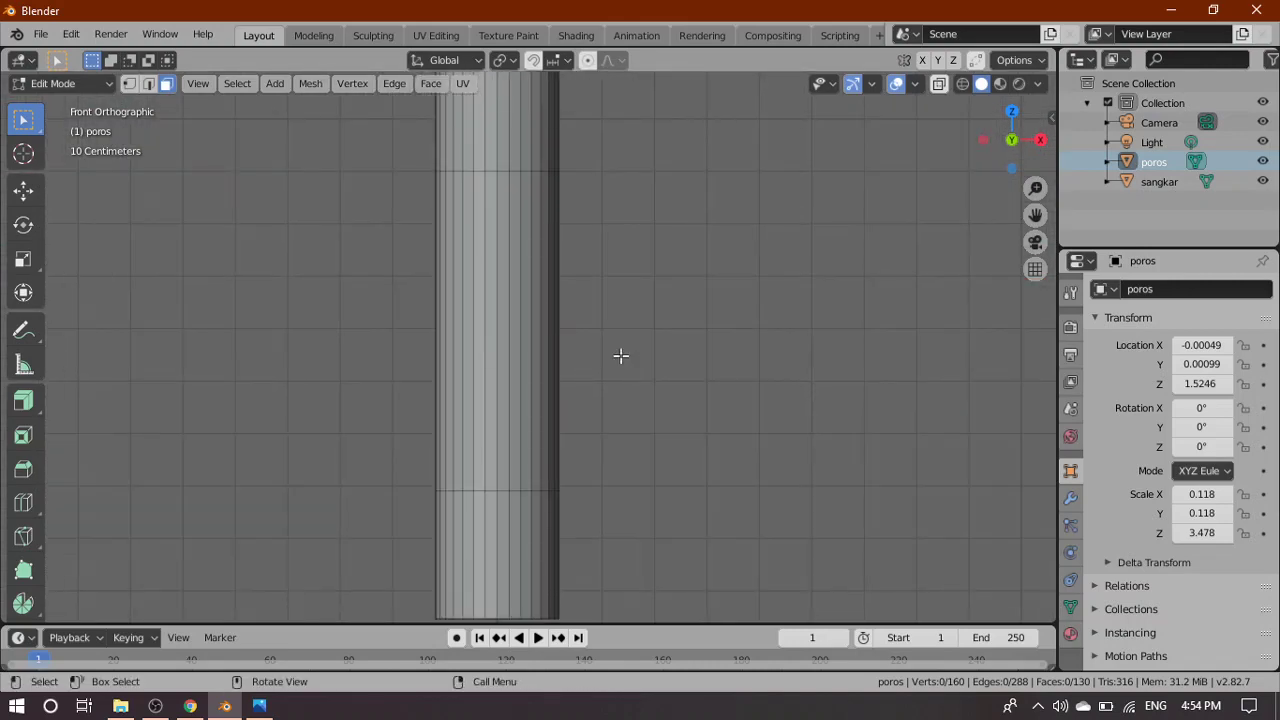
pyautogui.click(490, 188)
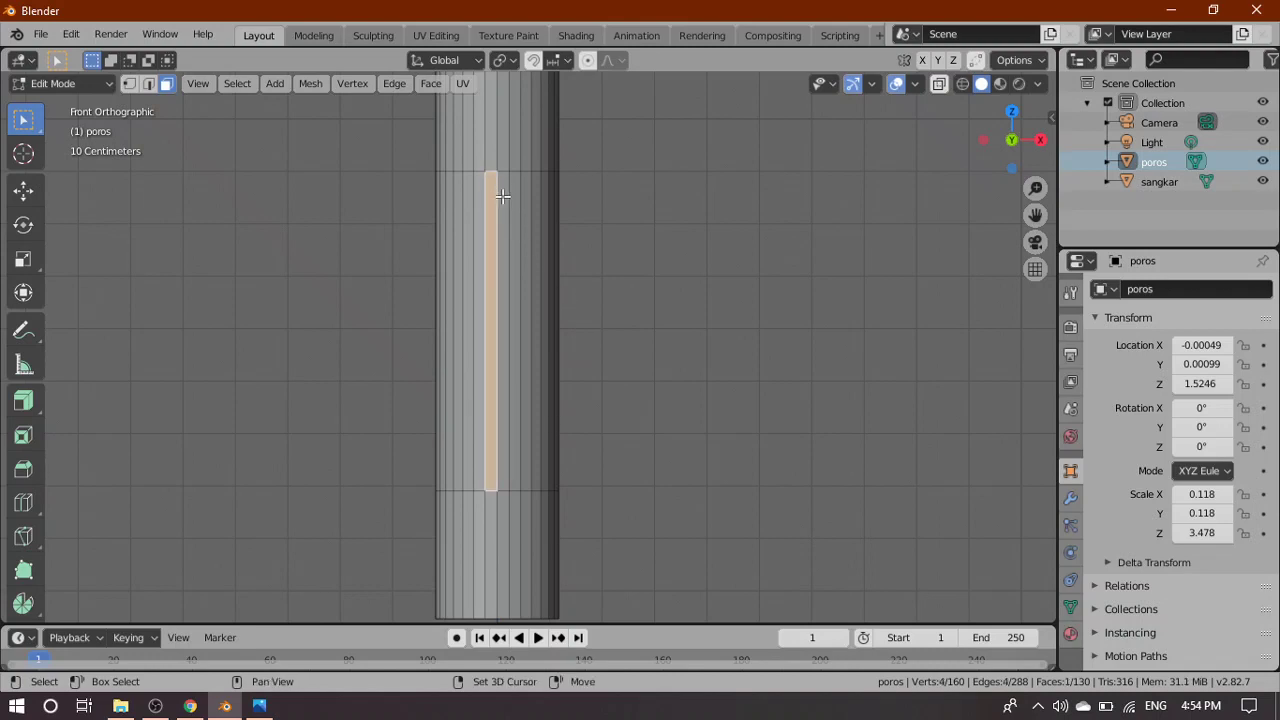
pyautogui.keyDown('shift'); pyautogui.click(505, 196); pyautogui.keyUp('shift')
pyautogui.scroll(-4, 630, 300)
pyautogui.scroll(-2, 631, 302)
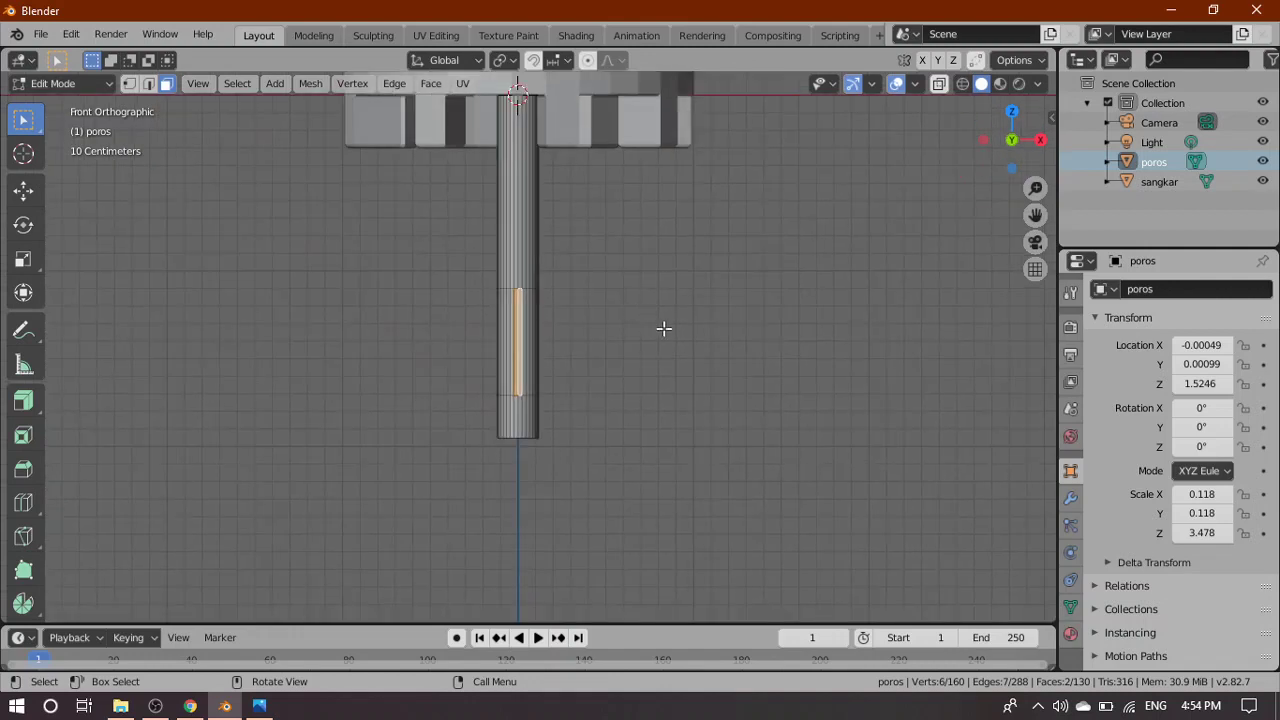
pyautogui.press('`')
pyautogui.click(680, 438)
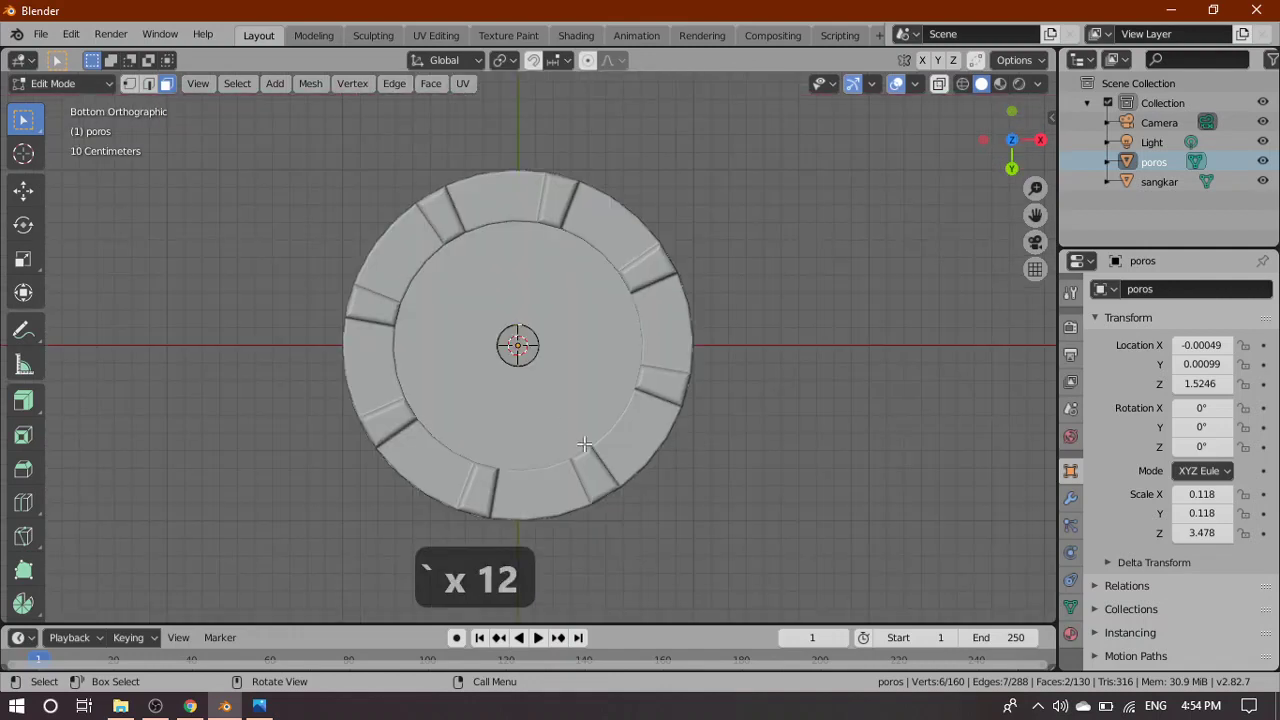
pyautogui.scroll(2, 516, 307)
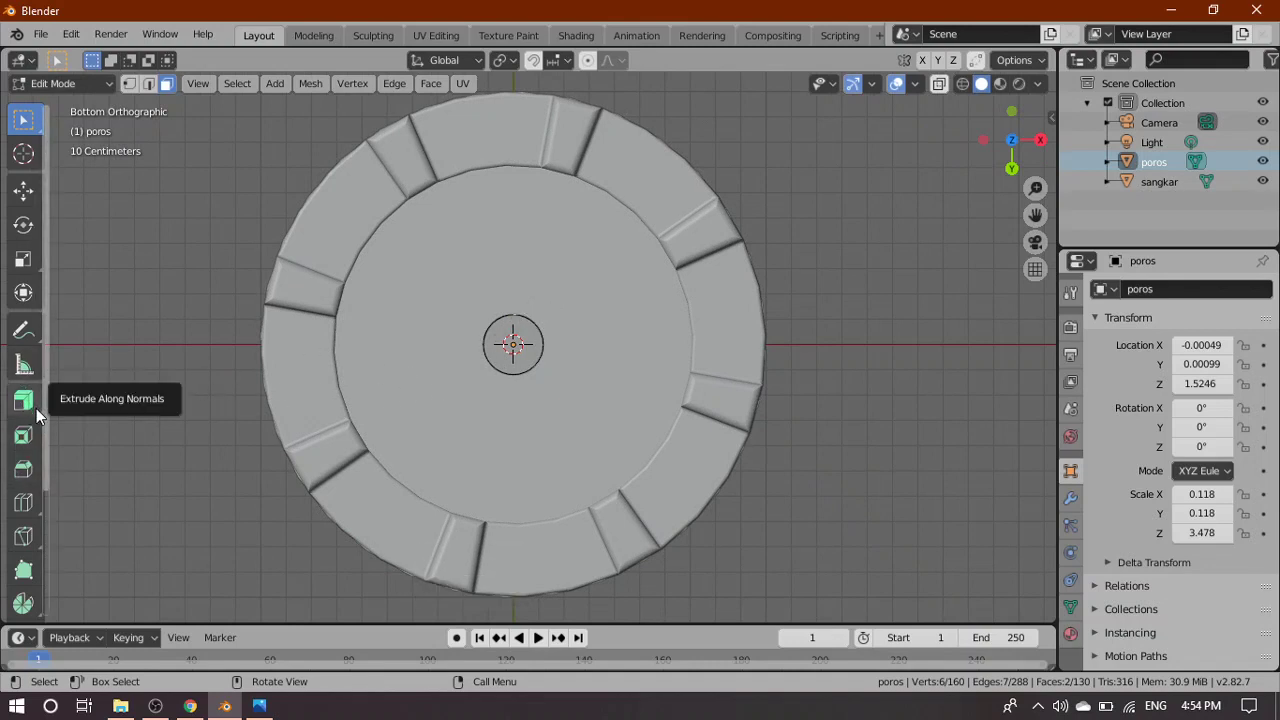
pyautogui.moveTo(36, 408); pyautogui.dragTo(90, 413)
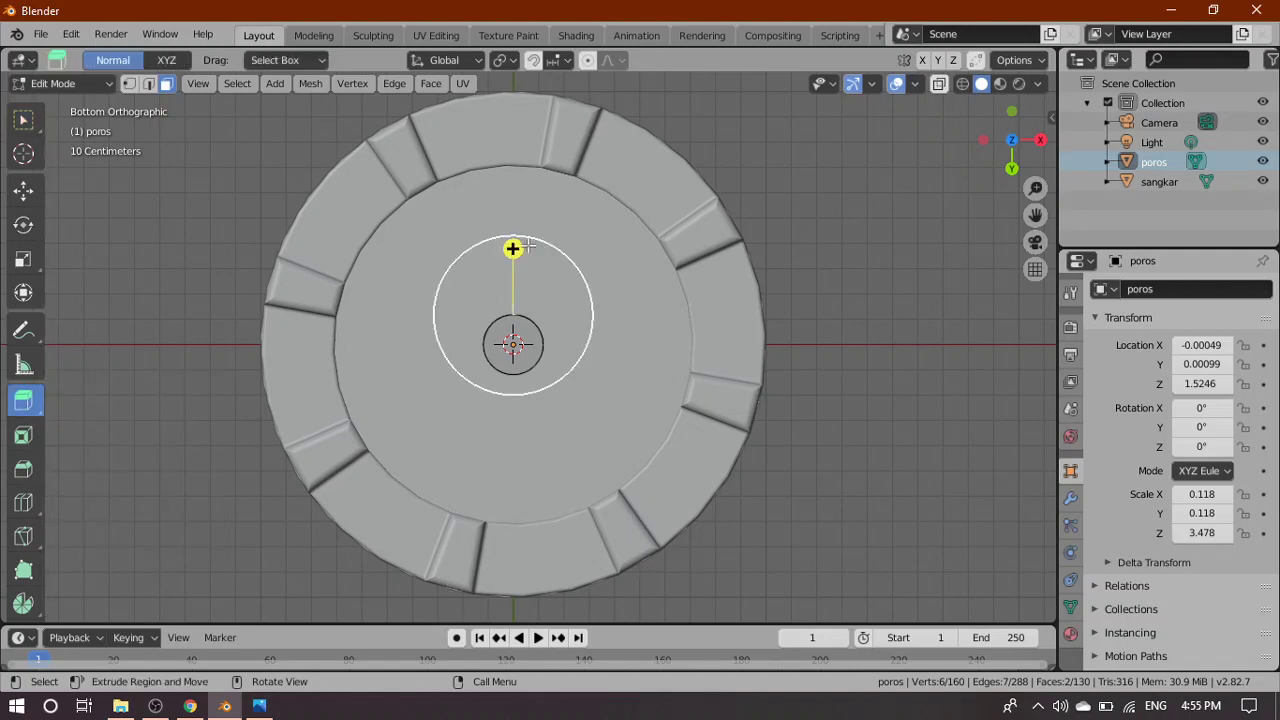
pyautogui.moveTo(512, 249)
pyautogui.mouseDown()
pyautogui.moveTo(517, 194)
pyautogui.moveTo(518, 232)
pyautogui.mouseUp()
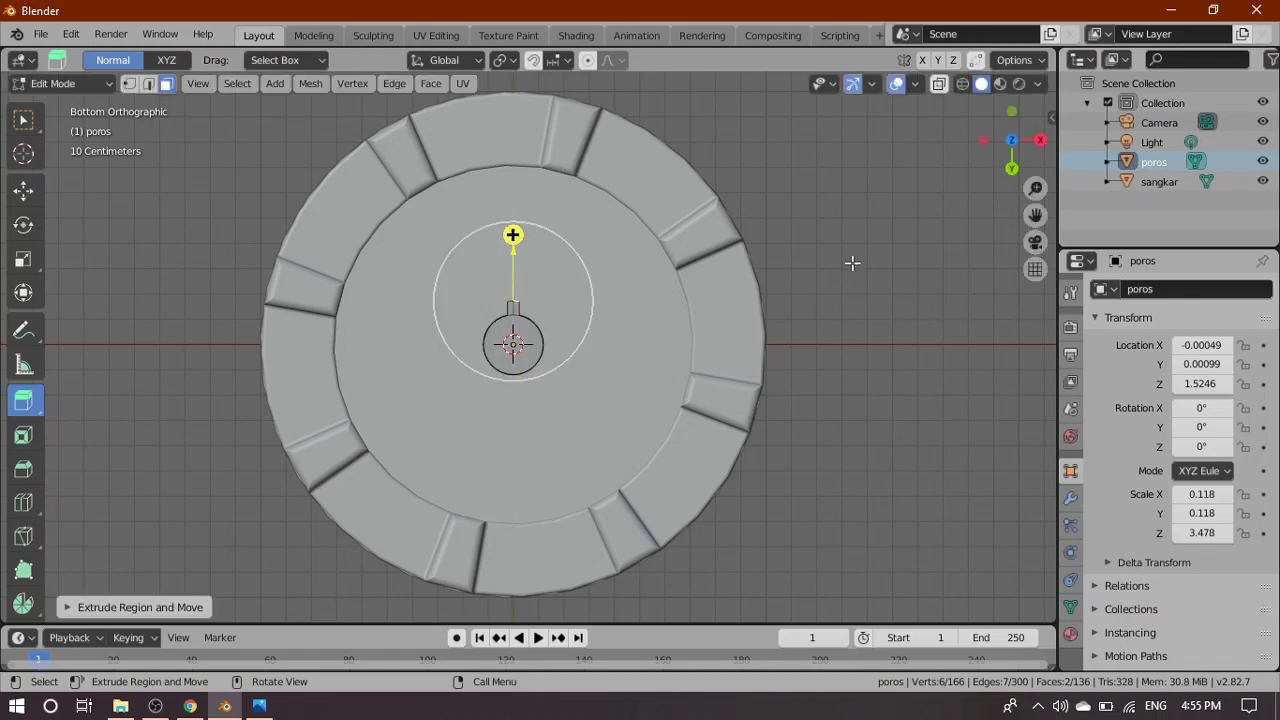
pyautogui.click(24, 119)
# Deselect the new key faces, leave Edit Mode on the poros shaft and deselect the object
pyautogui.moveTo(843, 320); pyautogui.dragTo(662, 480, button='middle')
pyautogui.click(812, 336)
pyautogui.press('`')
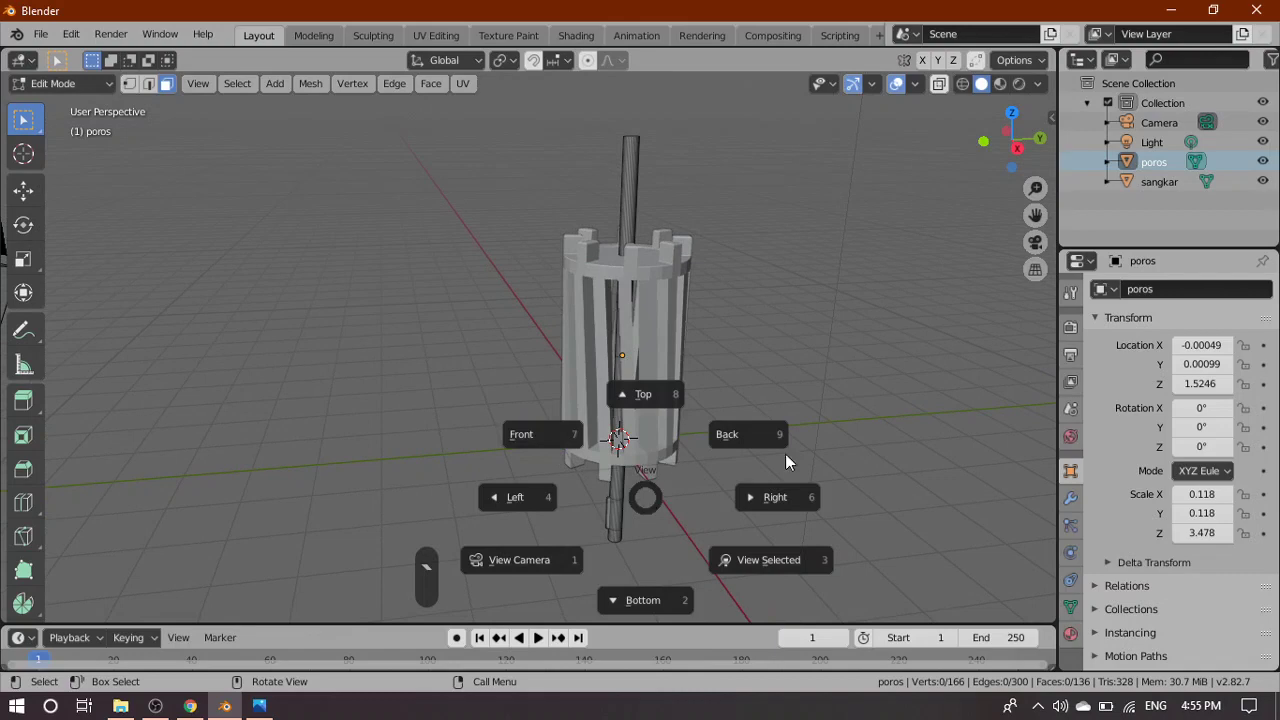
pyautogui.press('`')
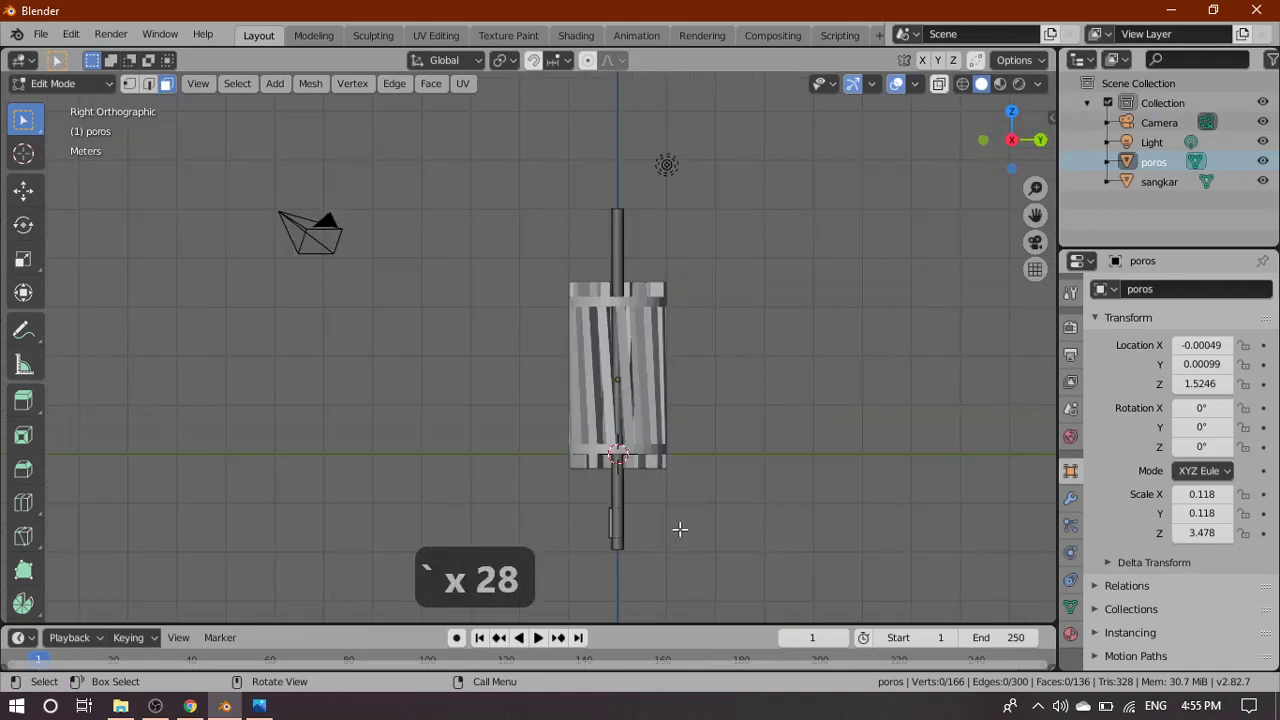
pyautogui.scroll(3, 763, 523)
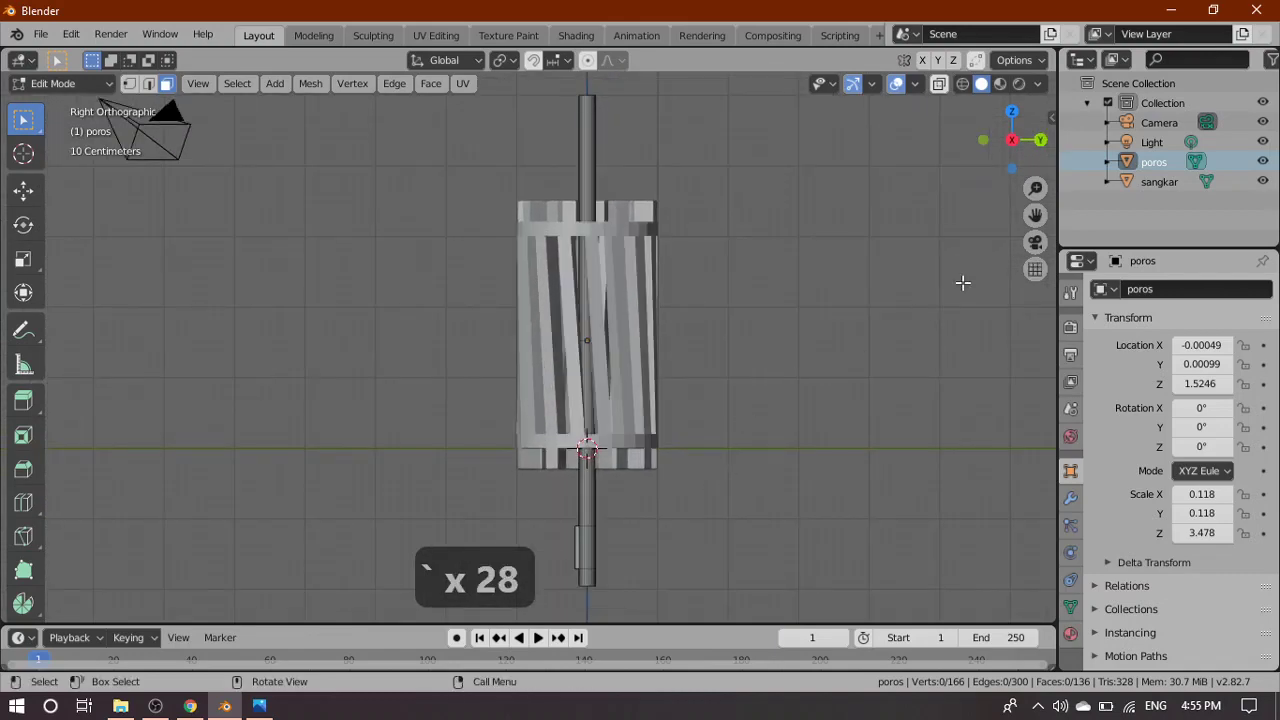
pyautogui.press('Tab')
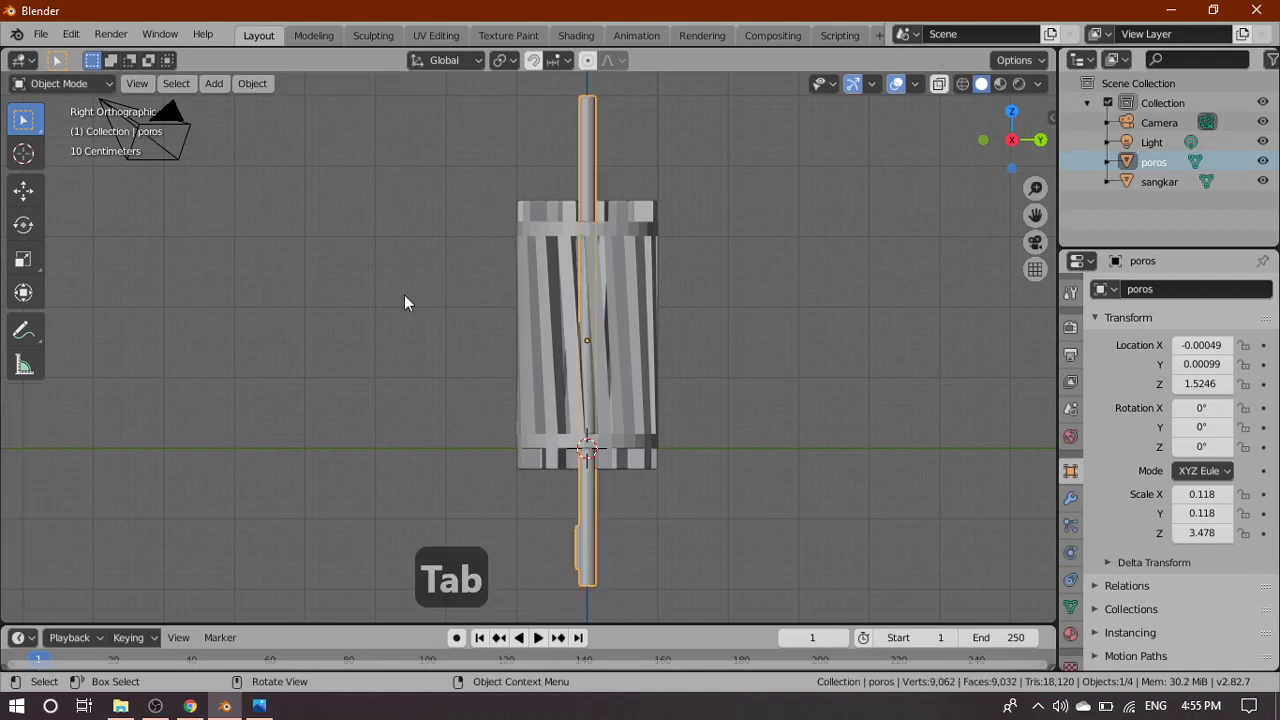
pyautogui.click(898, 440)
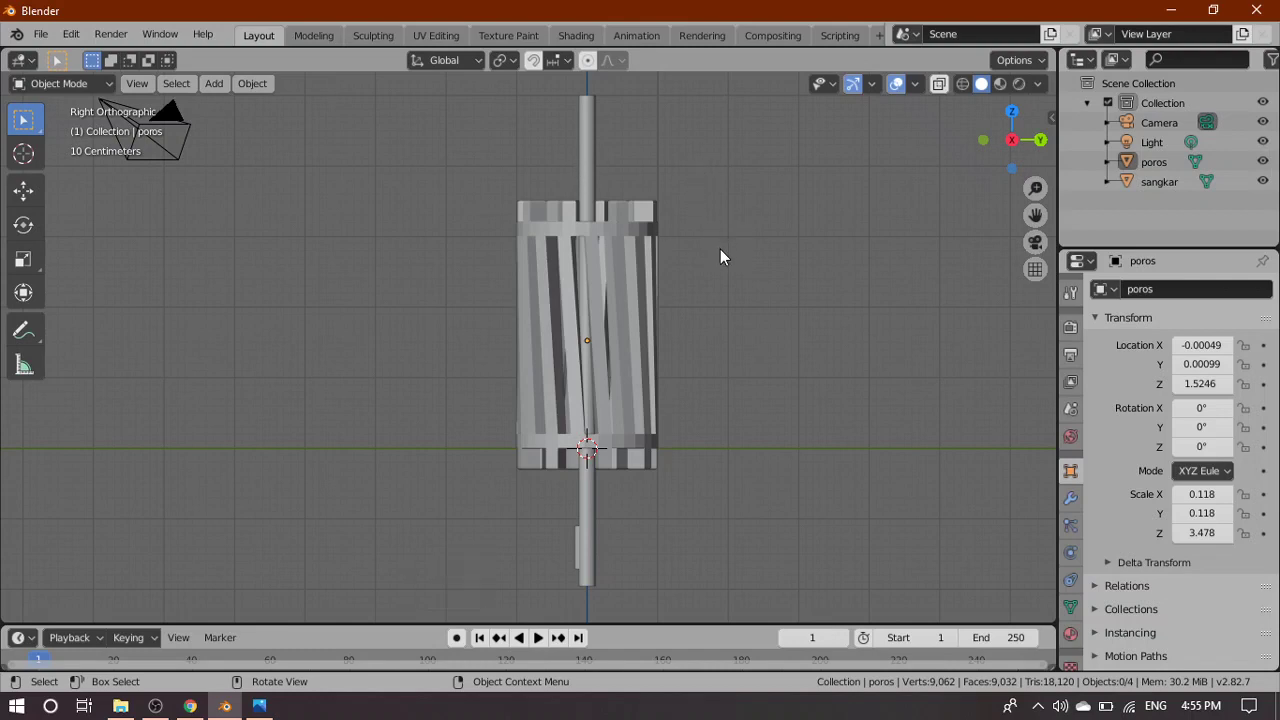
# Switch to Photos and examine the rotor and shaft arrangement in download.jfif
pyautogui.scroll(-1, 720, 249)
pyautogui.click(260, 707)
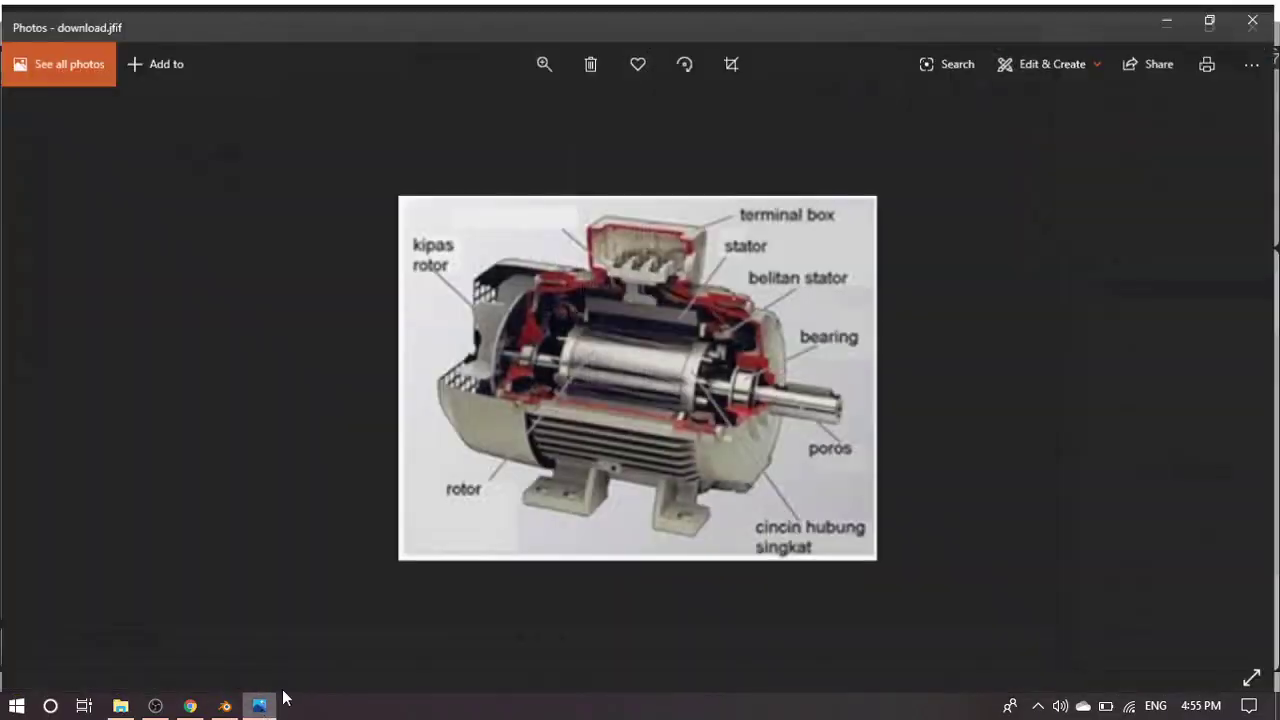
pyautogui.scroll(2, 670, 382)
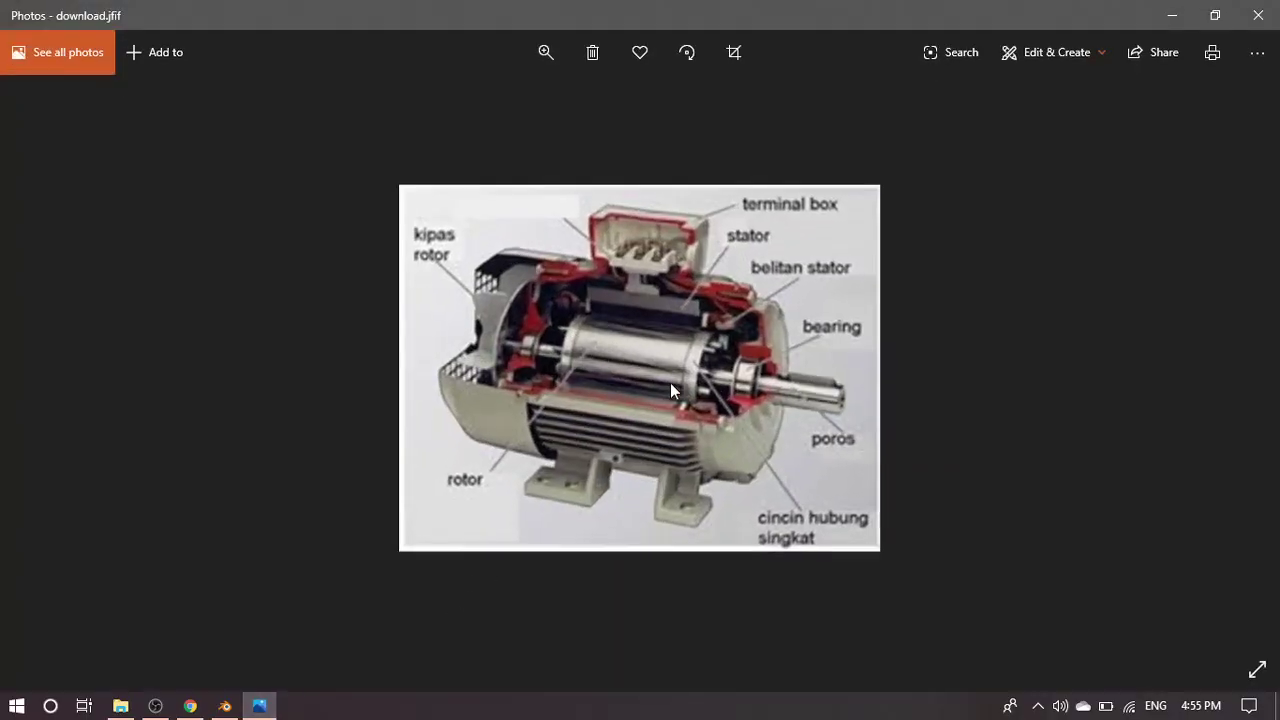
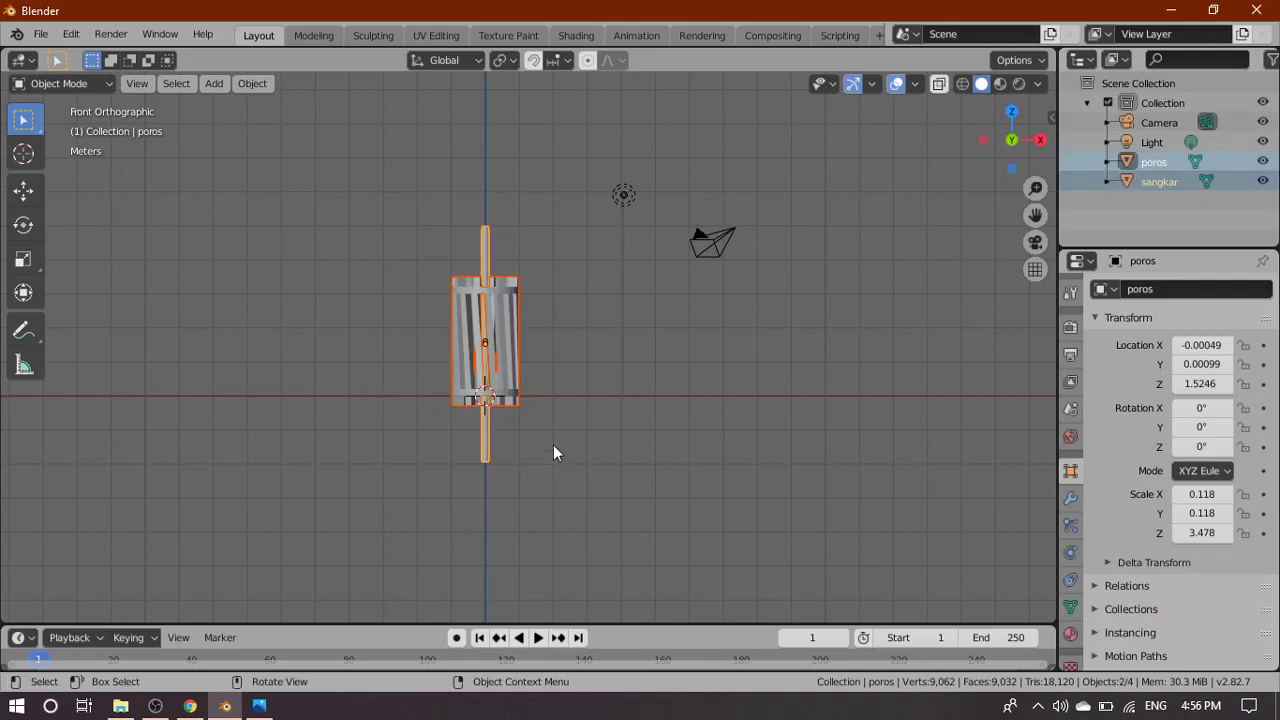
# Select sangkar and poros in turn to compare the heights of their origin points inside the cage
pyautogui.scroll(3, 578, 392)
pyautogui.scroll(-3, 596, 381)
pyautogui.scroll(5, 552, 355)
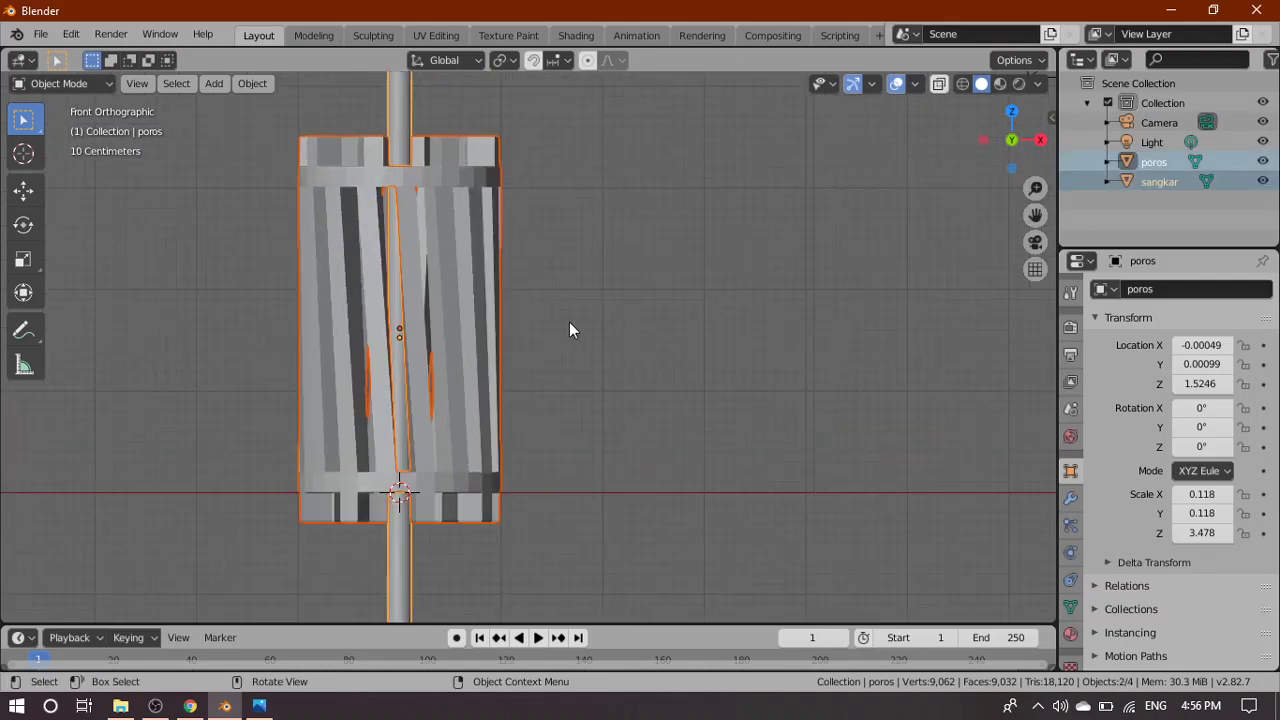
pyautogui.keyDown('shift'); pyautogui.moveTo(605, 366); pyautogui.dragTo(712, 431, button='middle'); pyautogui.keyUp('shift')
pyautogui.click(591, 380)
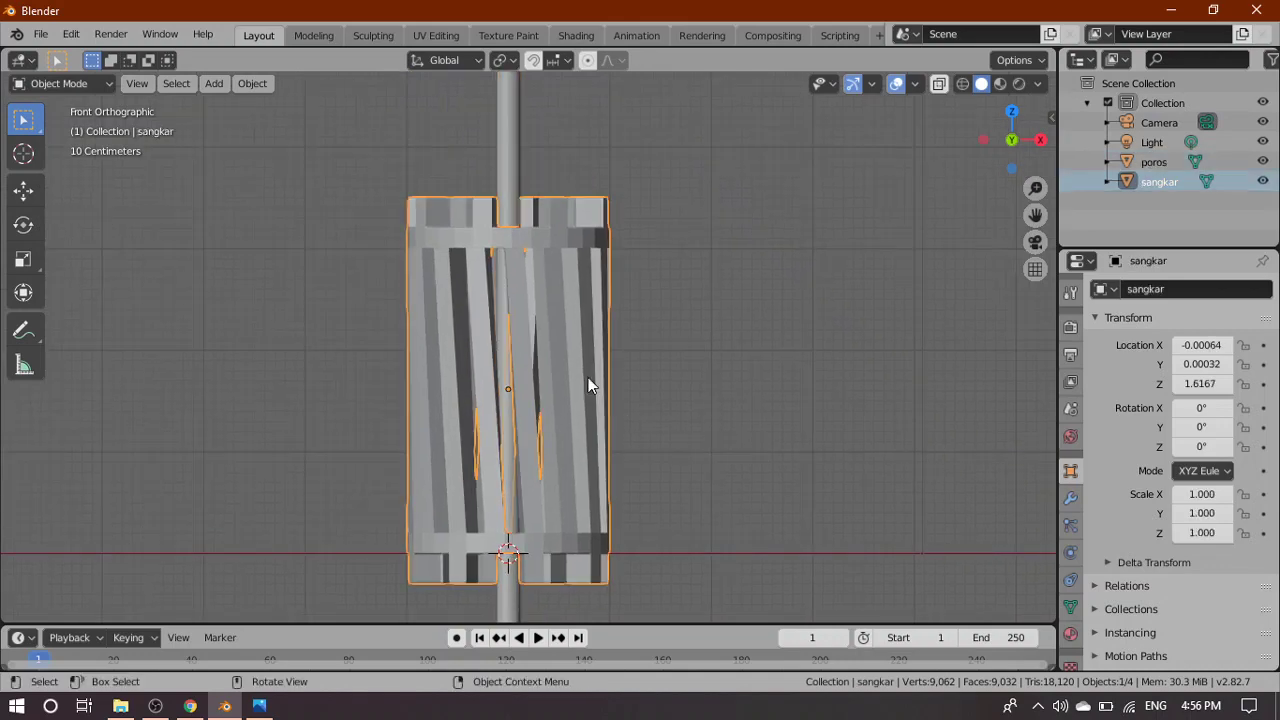
pyautogui.scroll(3, 591, 403)
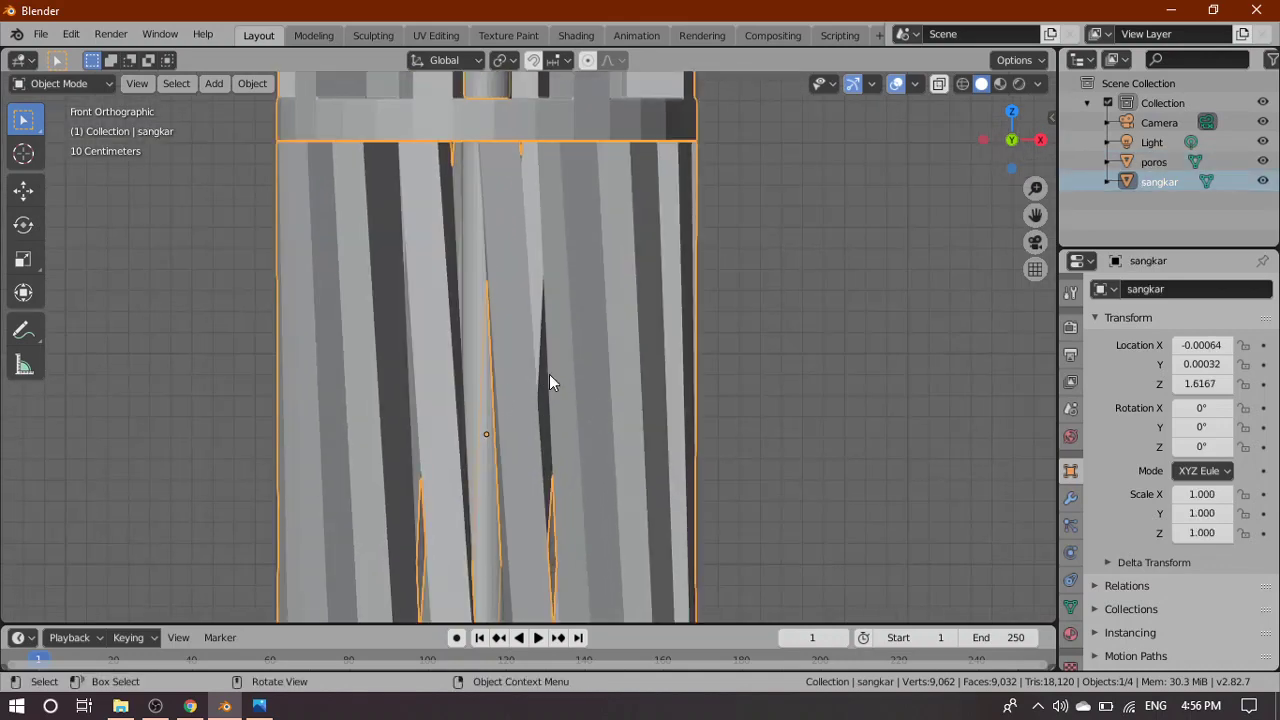
pyautogui.click(482, 459)
pyautogui.click(514, 462)
pyautogui.click(504, 462)
pyautogui.click(530, 458)
pyautogui.click(491, 472)
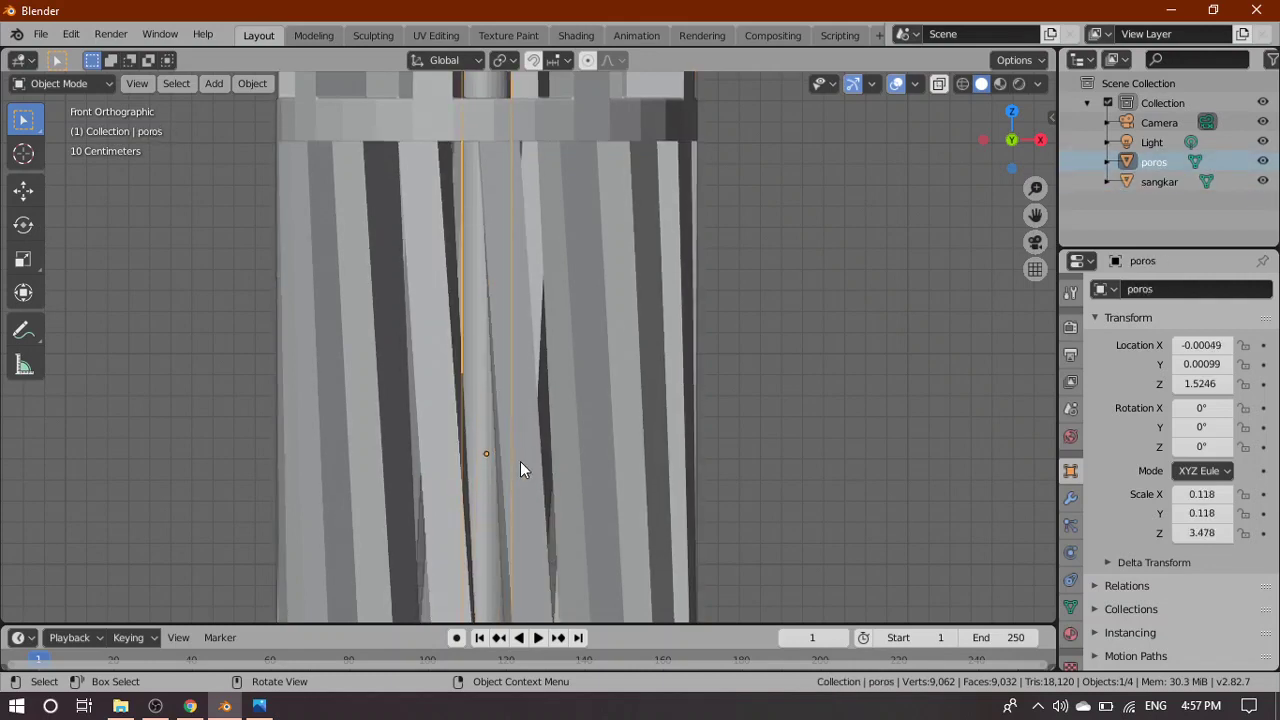
# Move sangkar down along the global Z axis by about 0.07 m, to a Z location of about 1.547
pyautogui.click(520, 468)
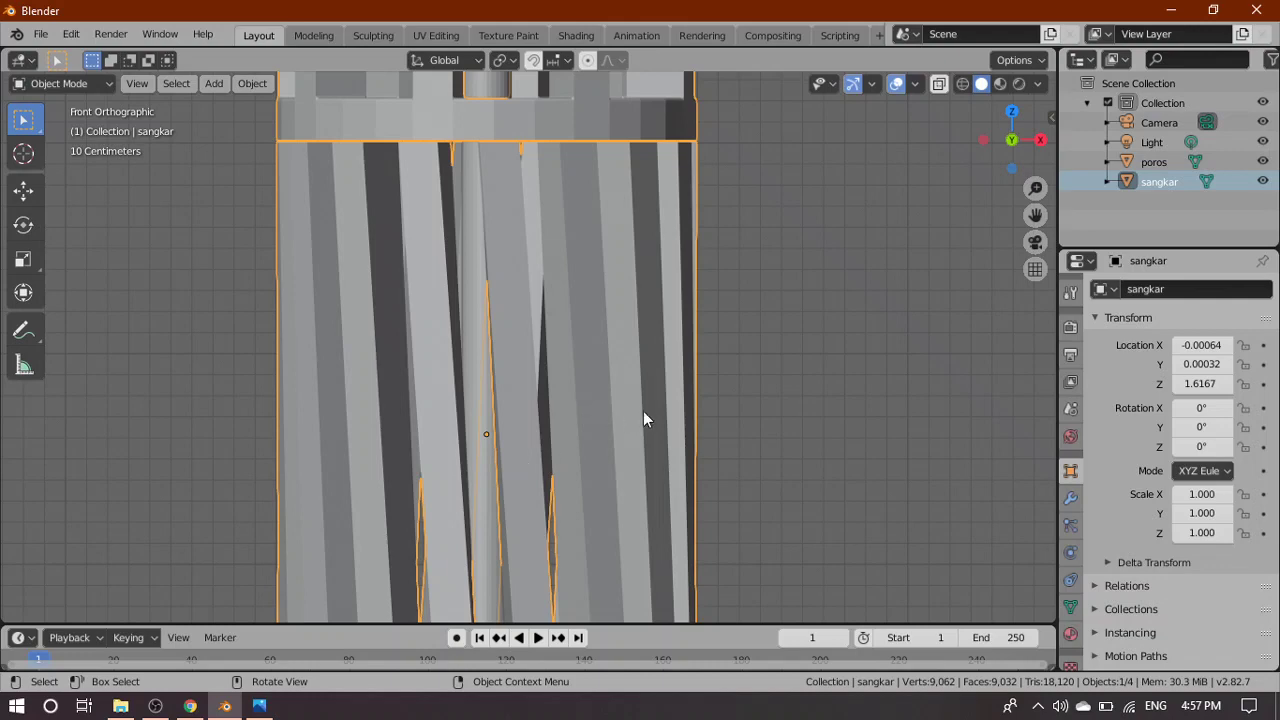
pyautogui.scroll(-8, 643, 411)
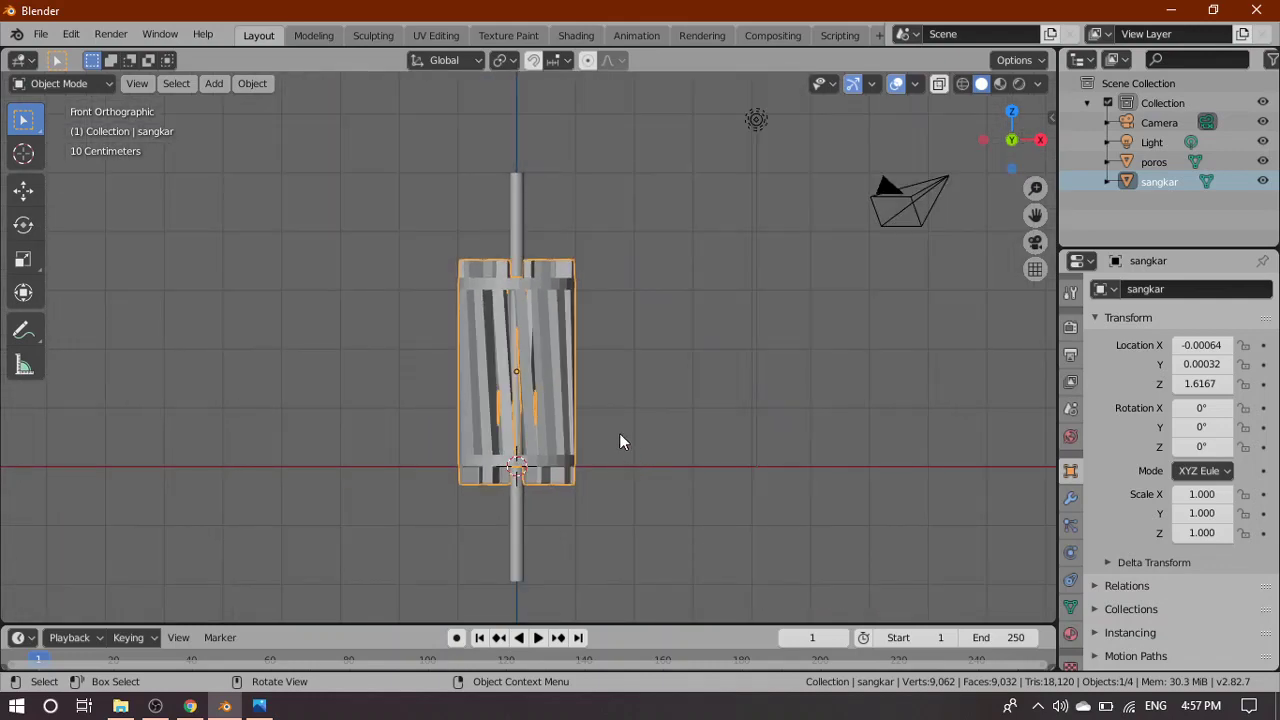
pyautogui.scroll(4, 619, 433)
pyautogui.scroll(1, 664, 412)
pyautogui.scroll(1, 669, 411)
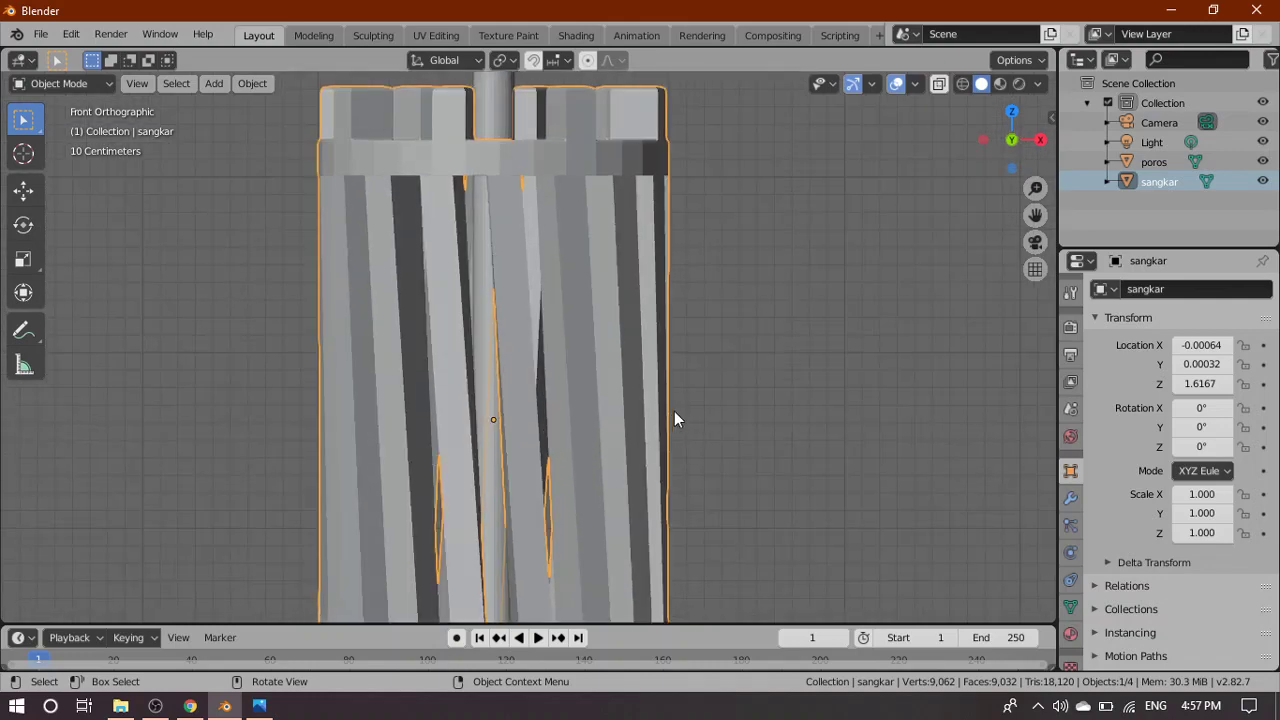
pyautogui.press('g')
pyautogui.press('z')
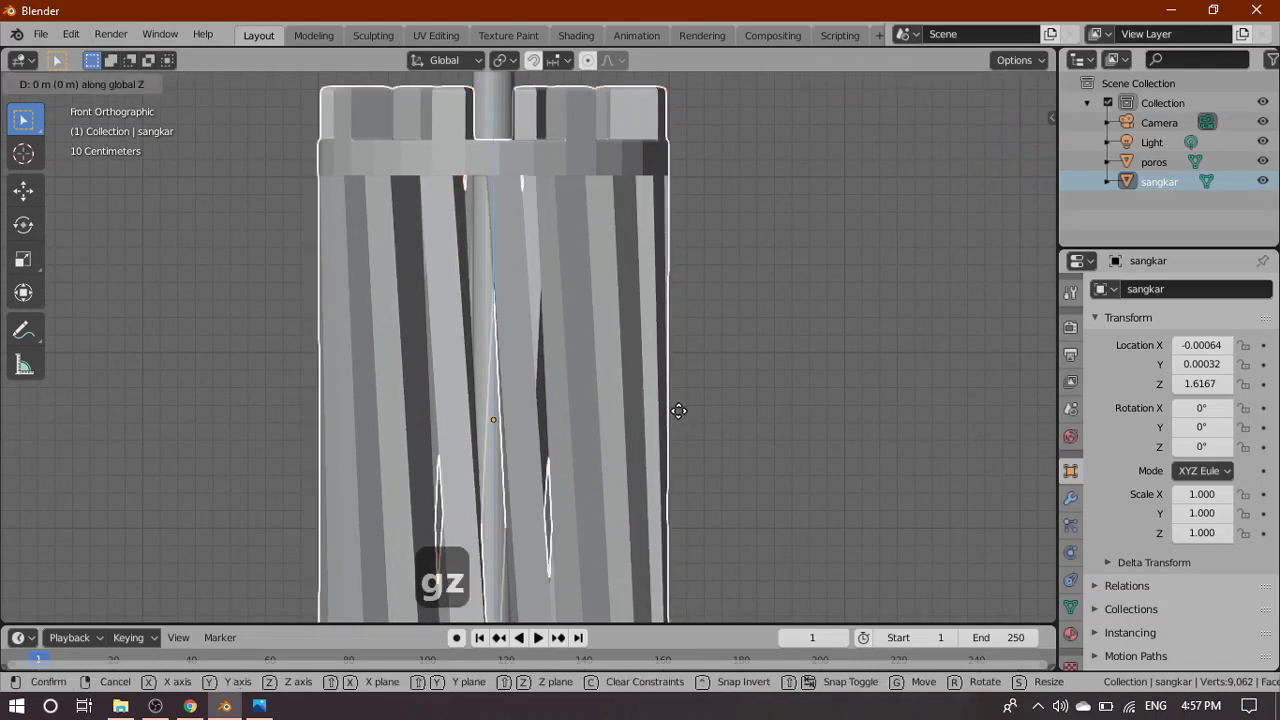
pyautogui.click(677, 437)
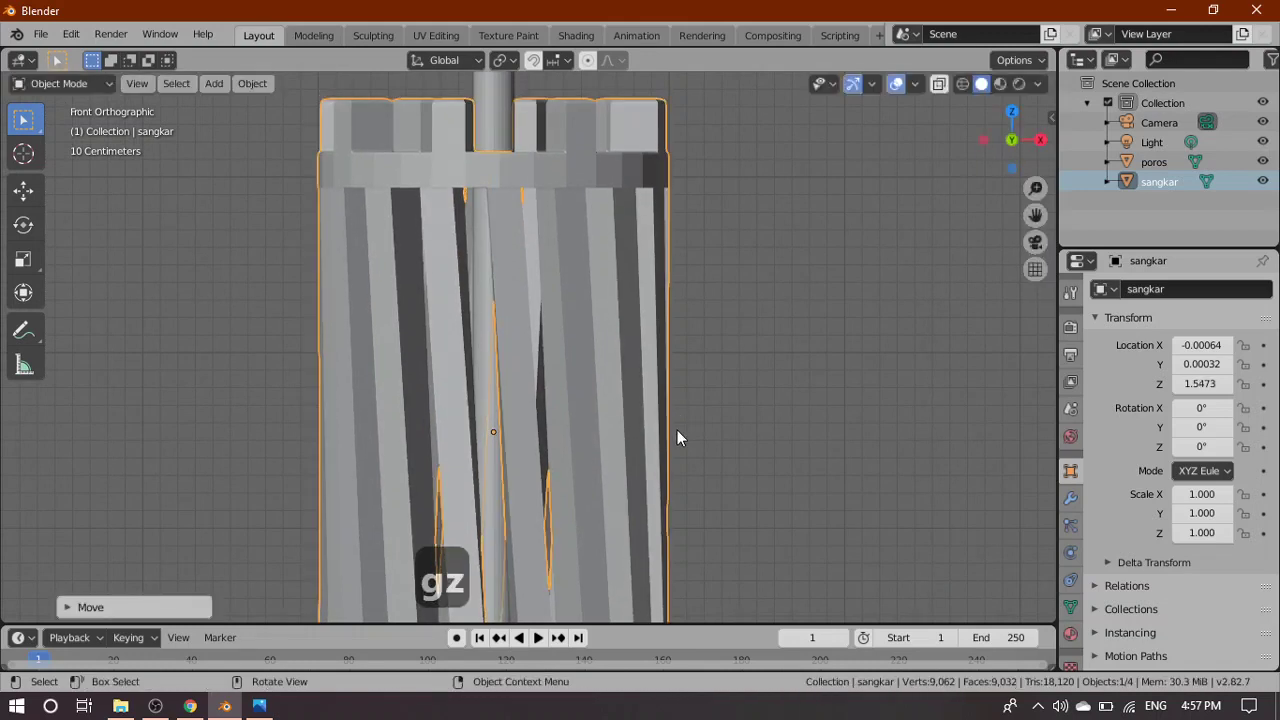
# Compare the origin points of sangkar and poros with all objects selected, in solid and wireframe display, then deselect everything and return to solid
pyautogui.click(499, 484)
pyautogui.click(520, 454)
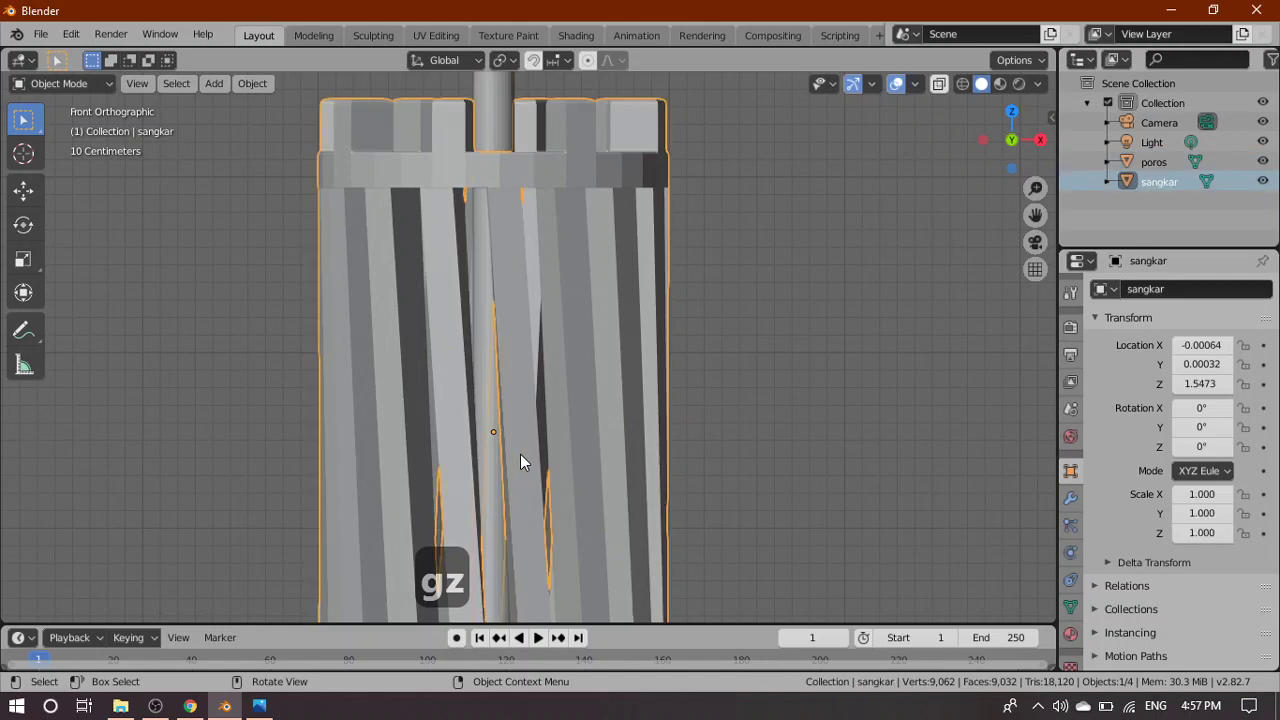
pyautogui.click(496, 473)
pyautogui.press('a')
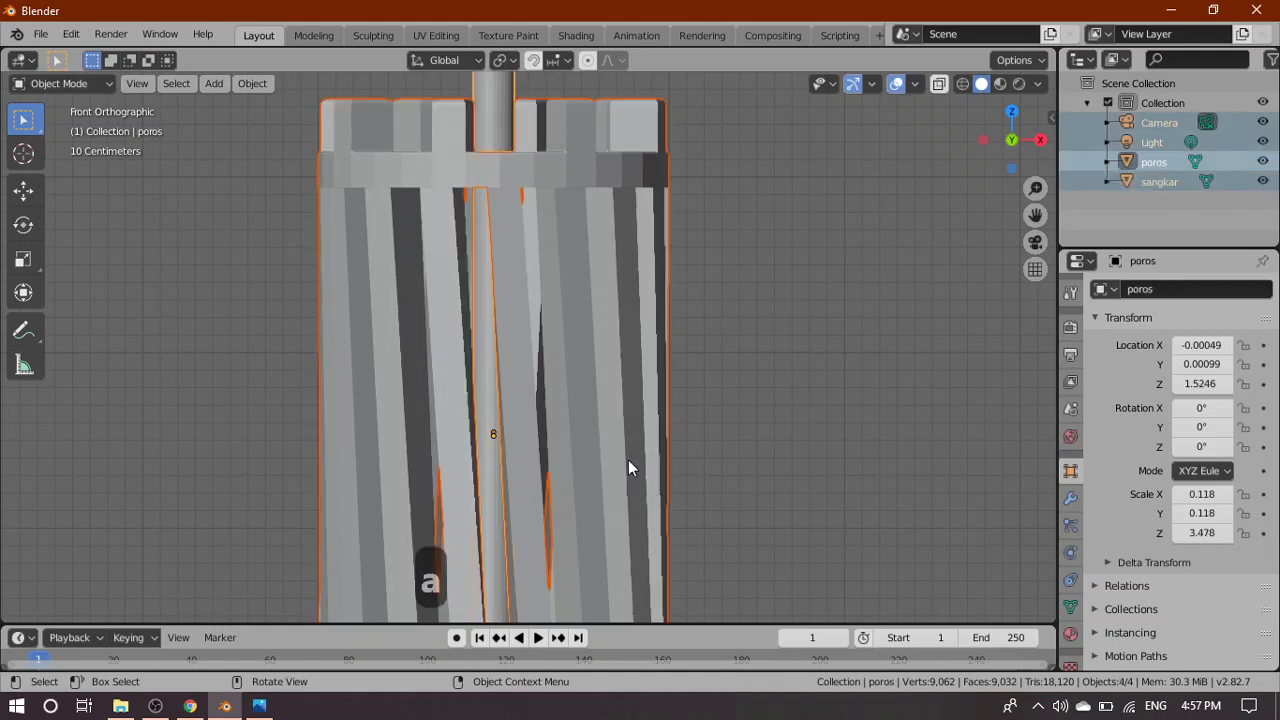
pyautogui.click(571, 410)
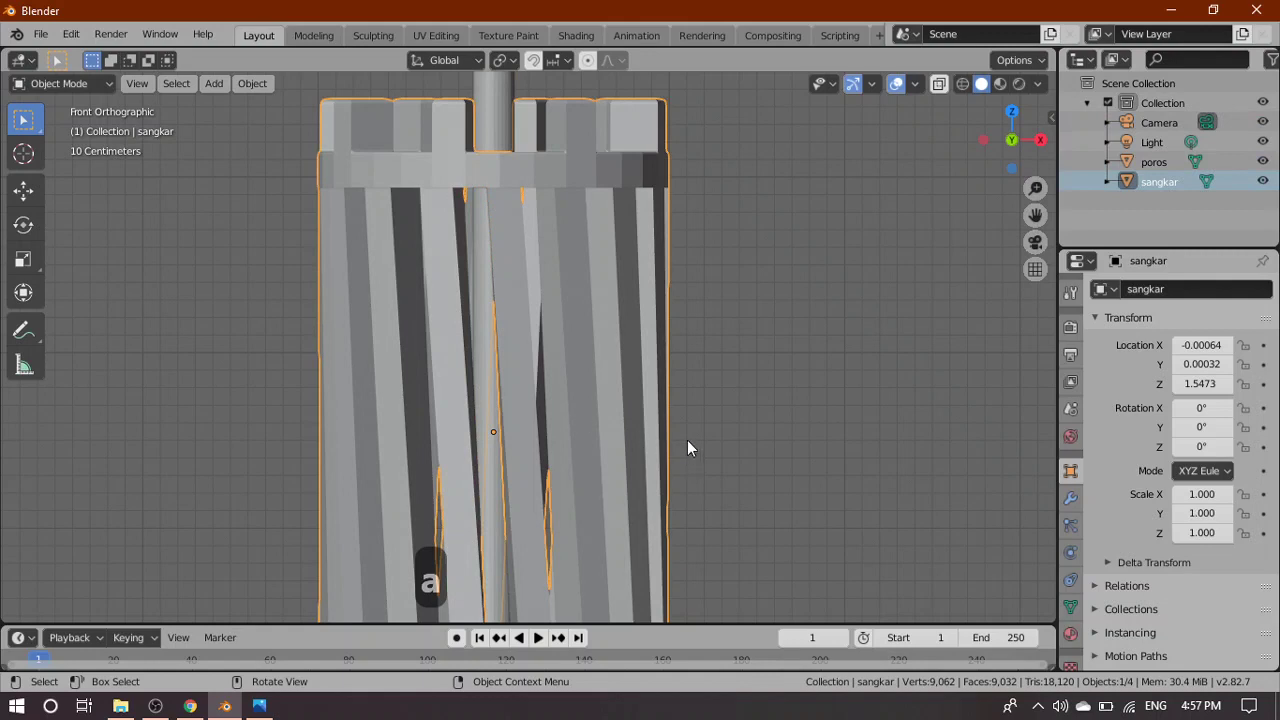
pyautogui.press('a')
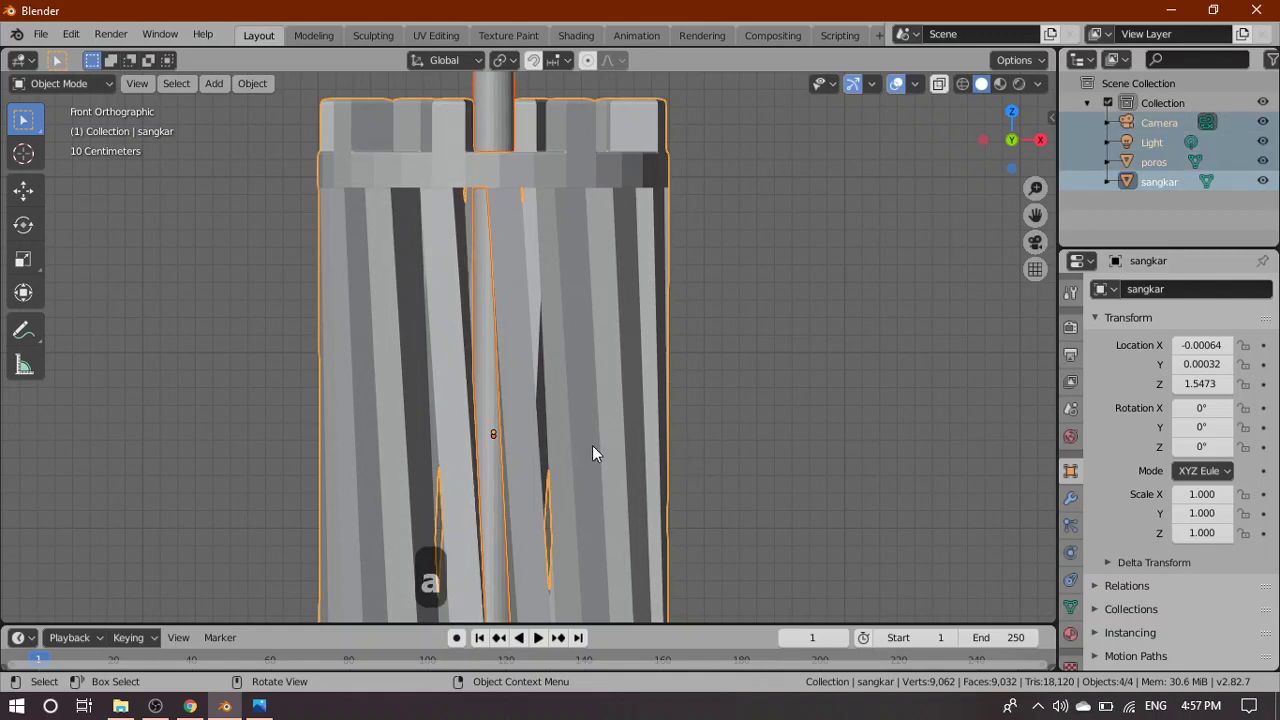
pyautogui.scroll(3, 545, 458)
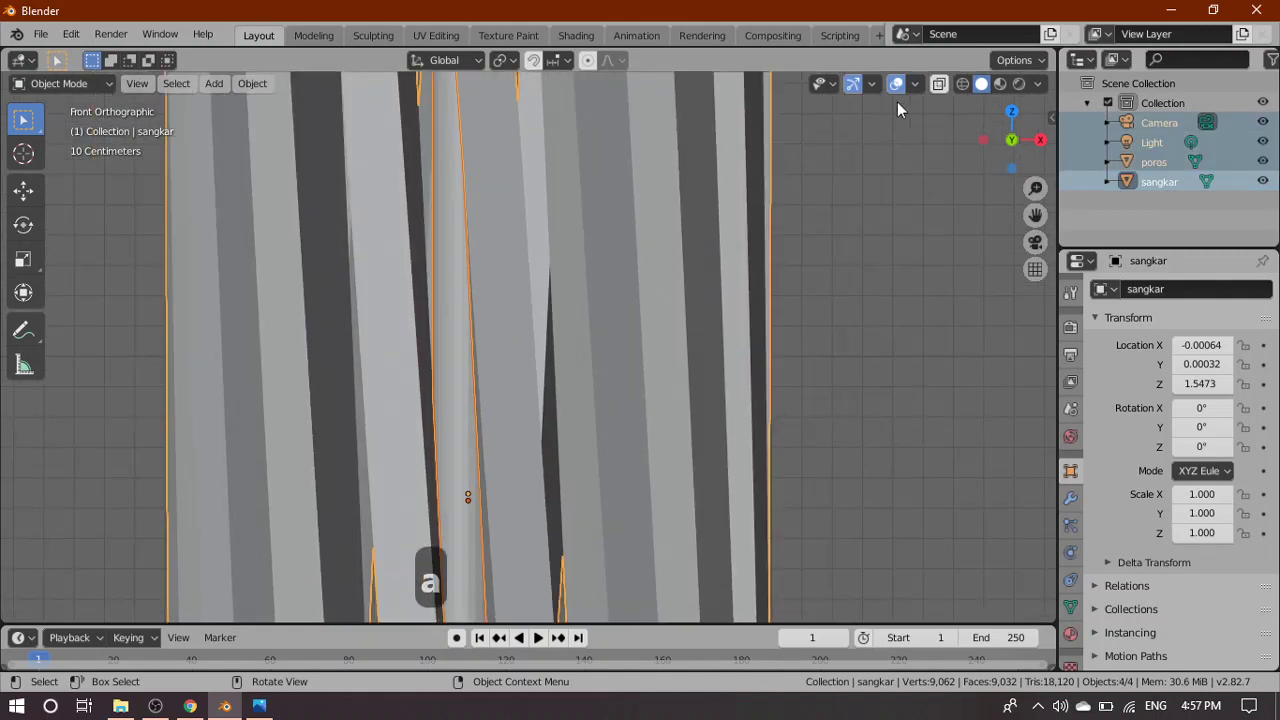
pyautogui.click(960, 87)
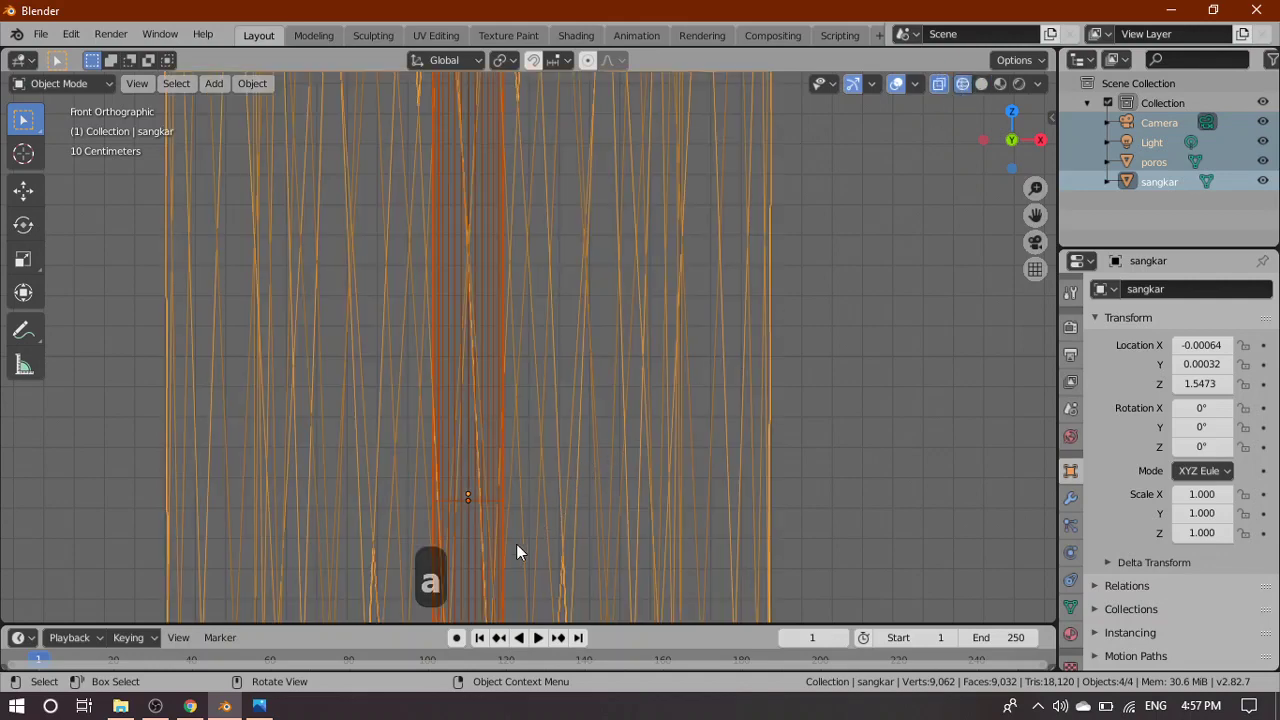
pyautogui.keyDown('shift'); pyautogui.moveTo(770, 543); pyautogui.dragTo(806, 412, button='middle'); pyautogui.keyUp('shift')
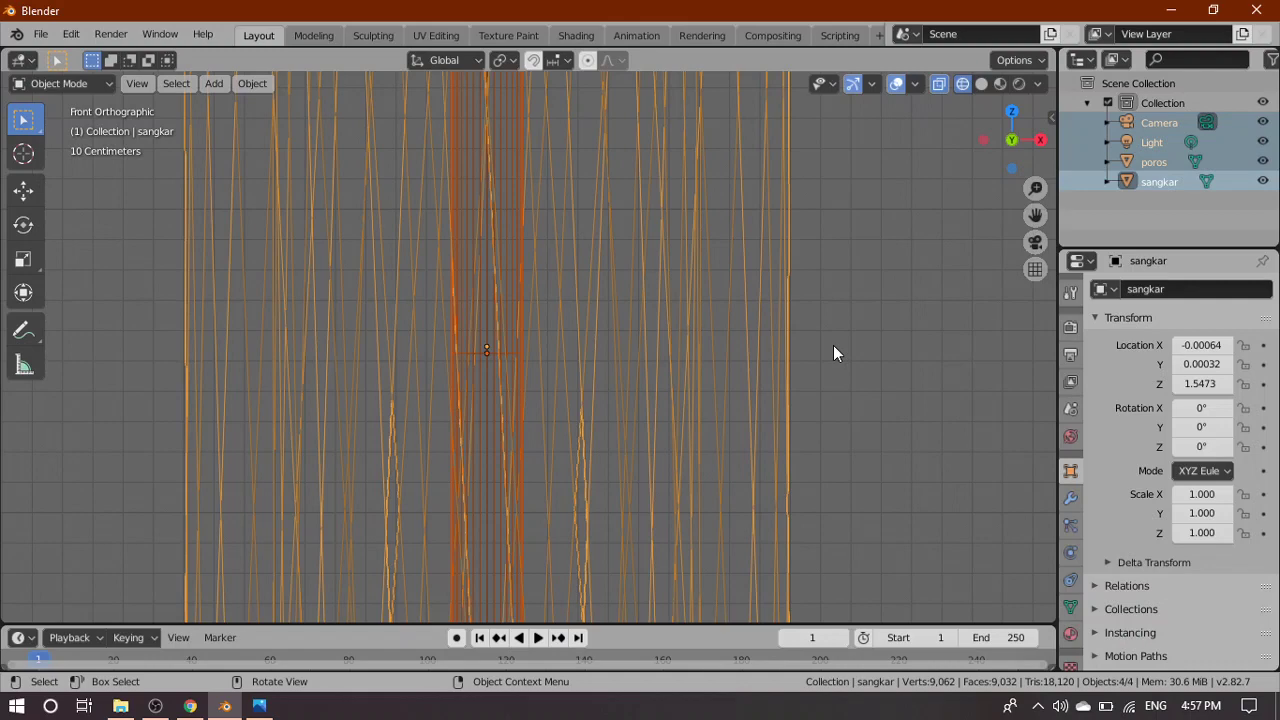
pyautogui.press('a')
pyautogui.press('a')
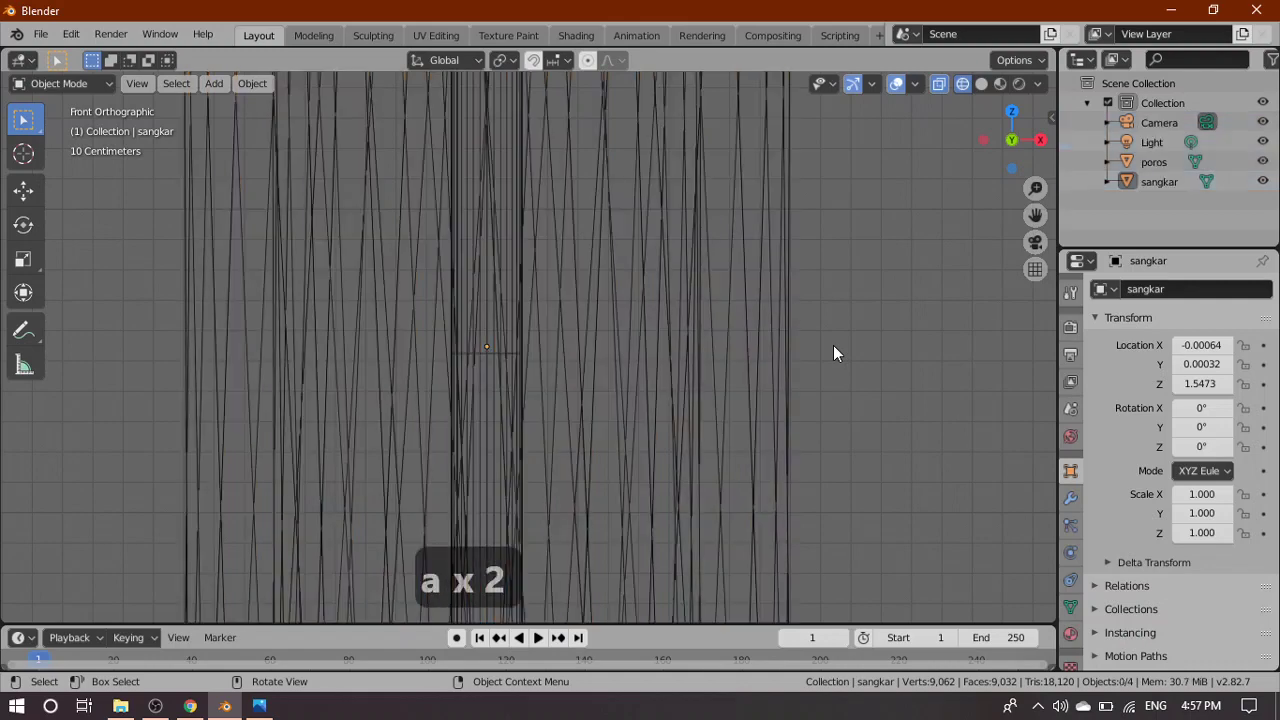
pyautogui.click(980, 86)
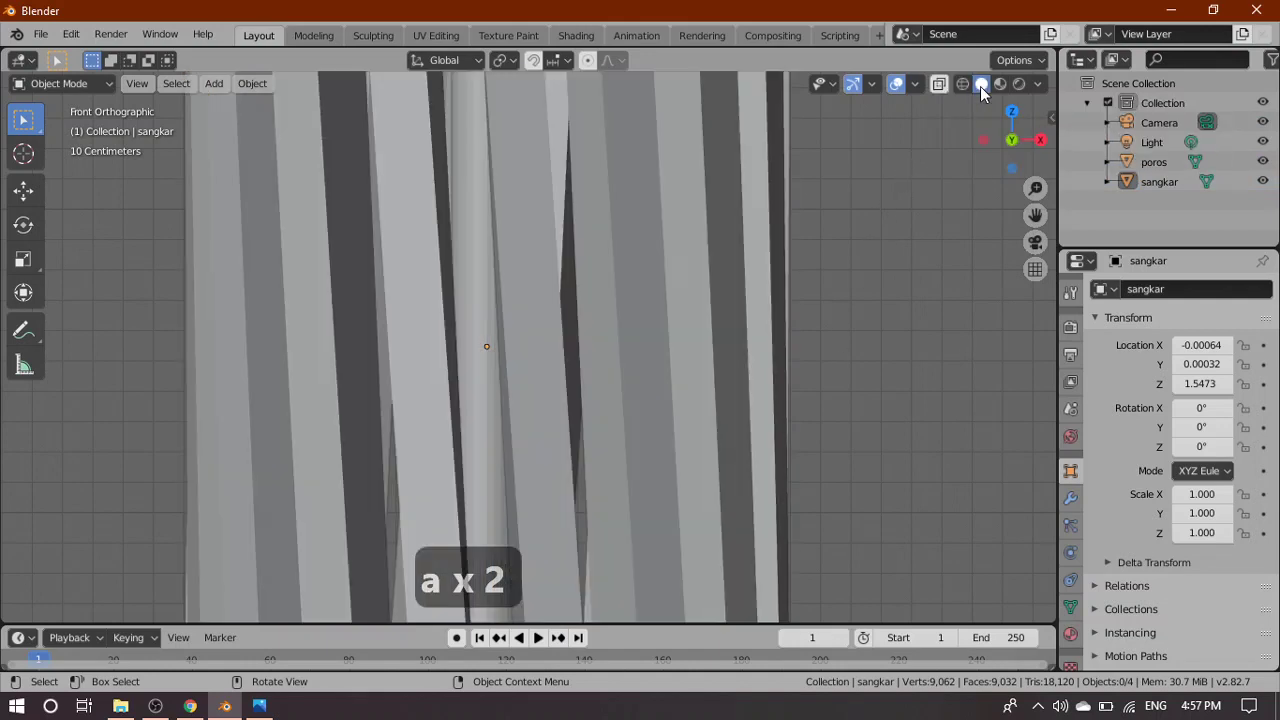
# Lower sangkar slightly along the global Z axis, to a Z location of about 1.529
pyautogui.click(783, 350)
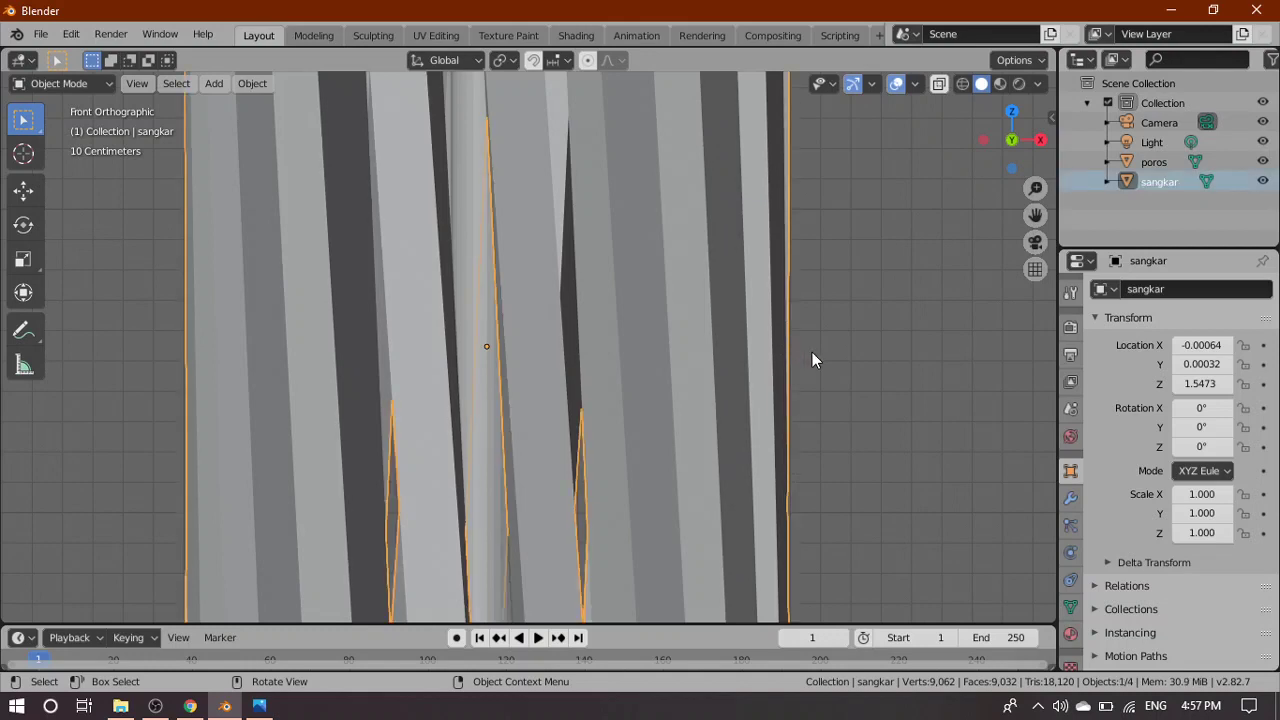
pyautogui.press('g')
pyautogui.press('z')
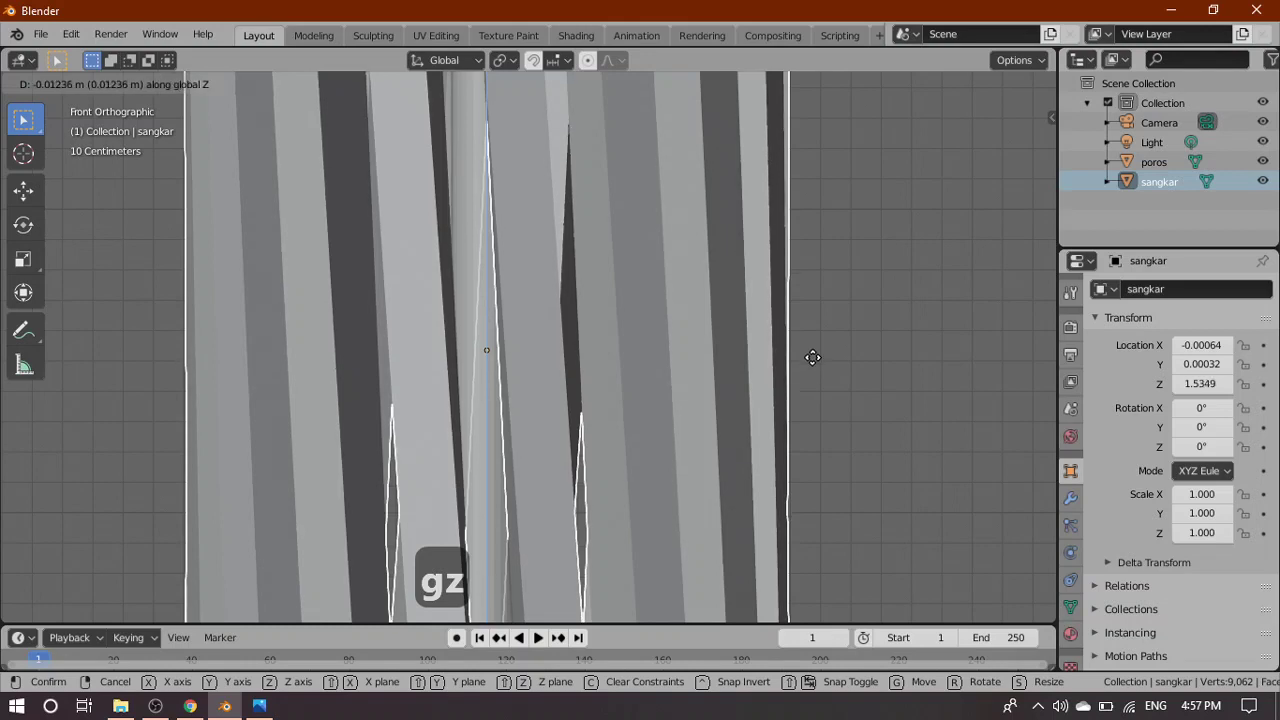
pyautogui.click(812, 364)
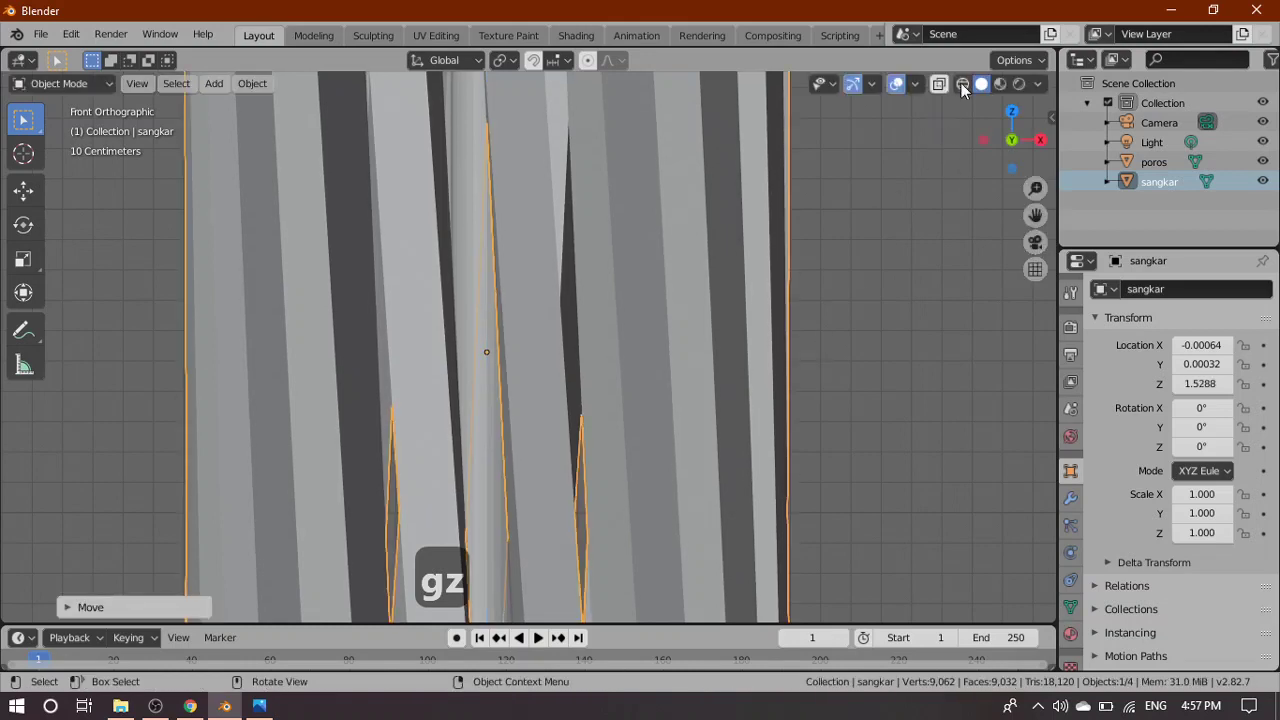
# Compare both origins with everything selected and nudge only sangkar further down along Z, to a location of about 1.526
pyautogui.press('a')
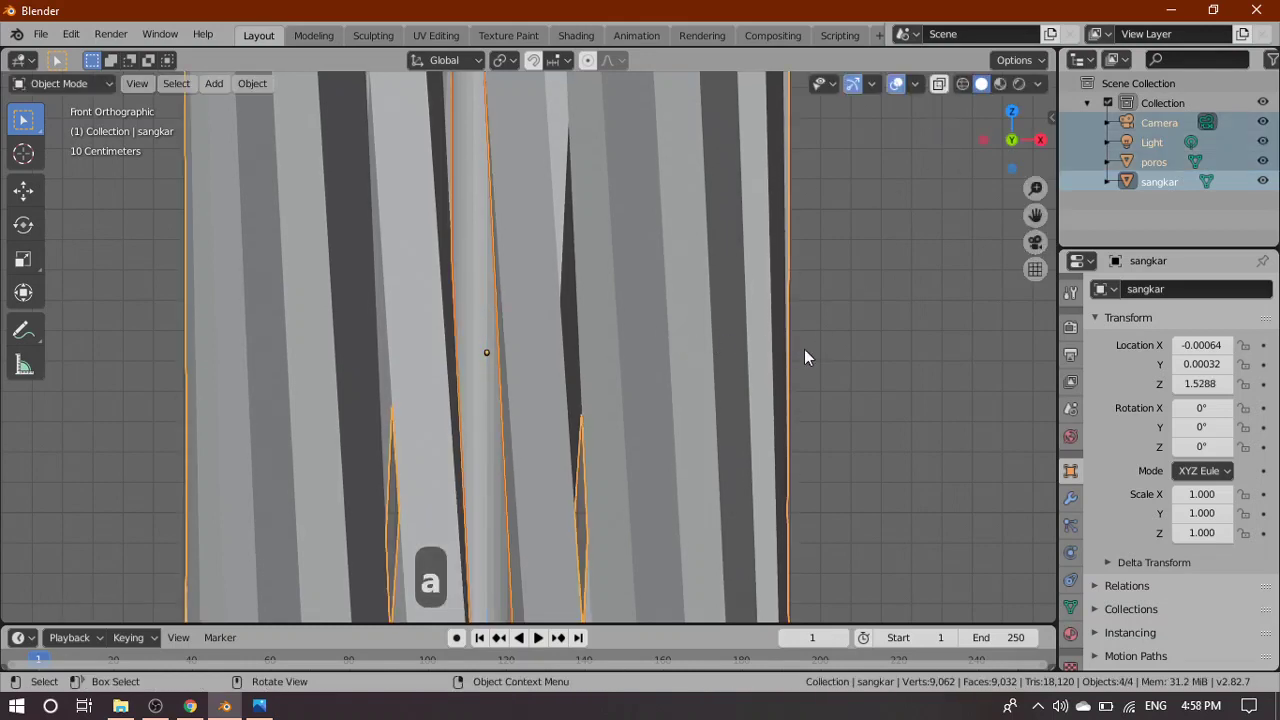
pyautogui.click(721, 370)
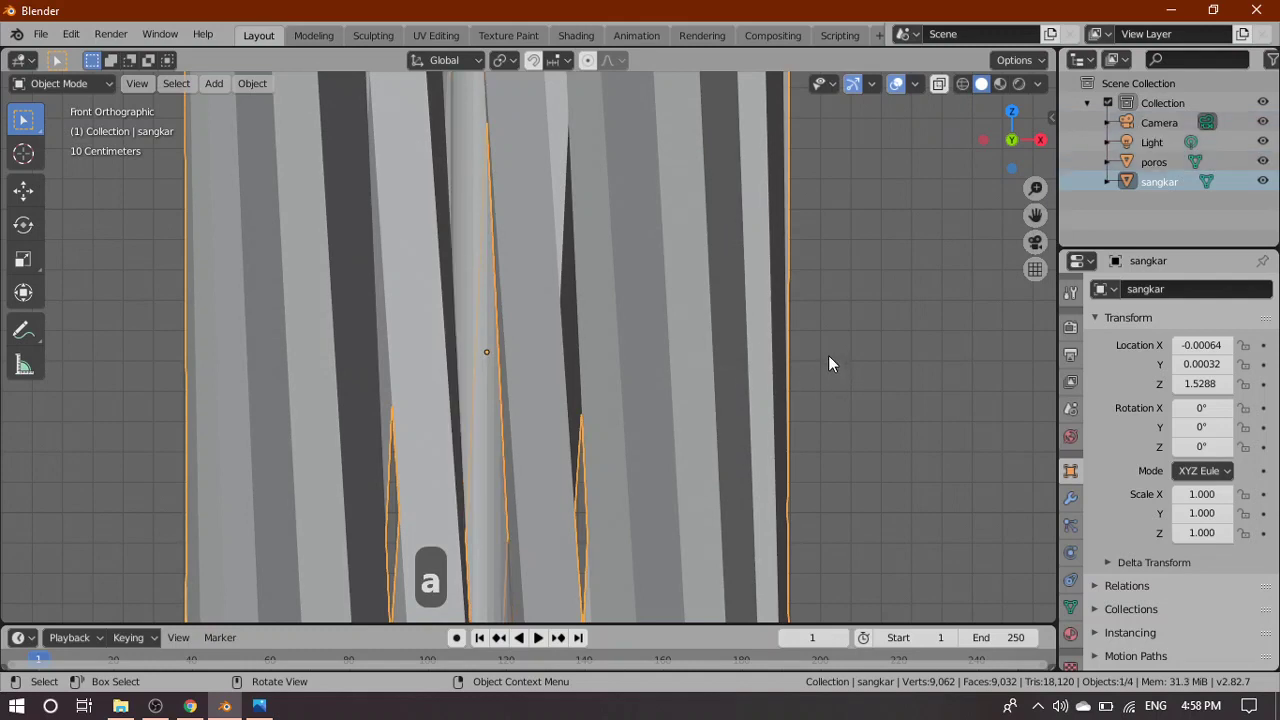
pyautogui.press('g')
pyautogui.press('z')
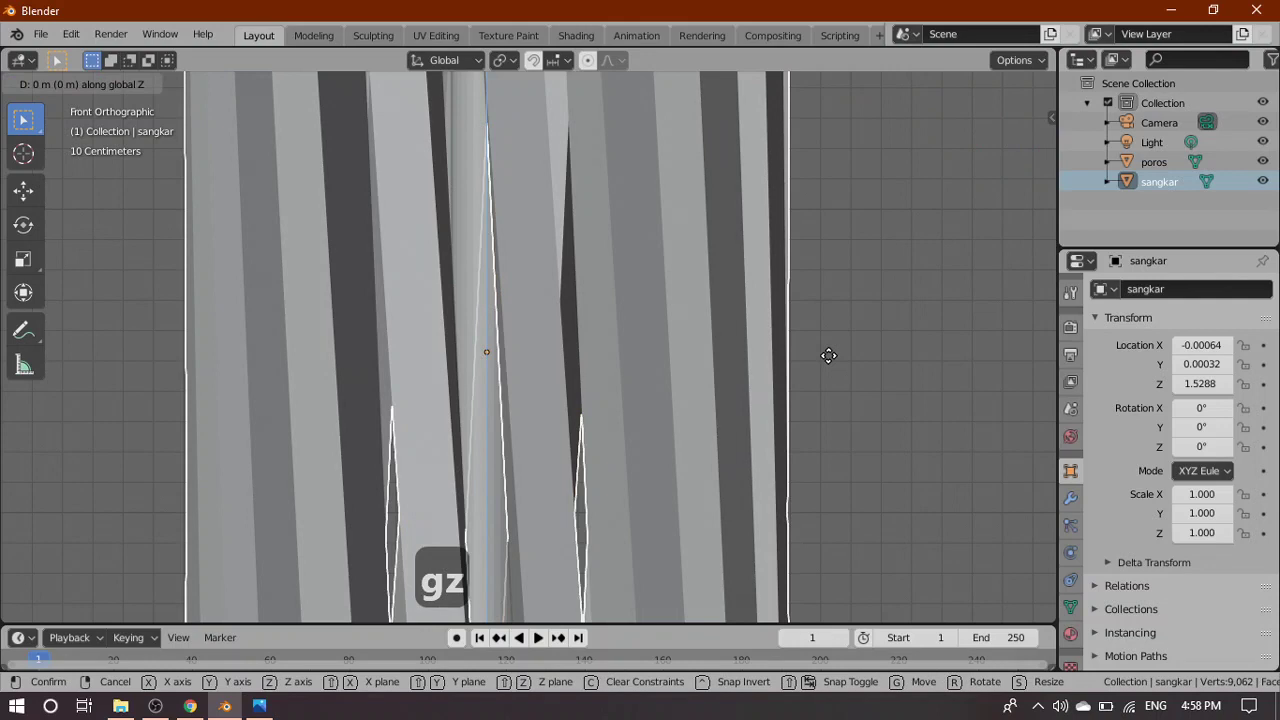
pyautogui.click(828, 364)
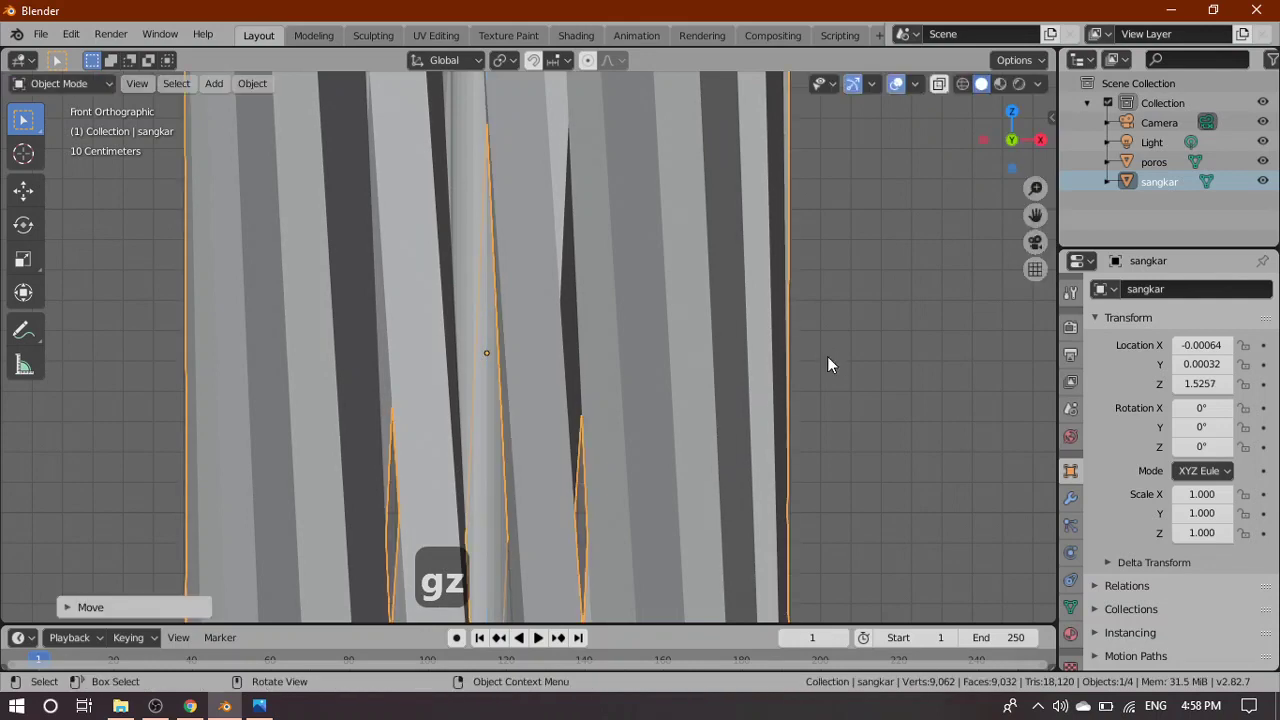
# Select all objects and display them in wireframe to check the alignment of the cage and shaft
pyautogui.press('a')
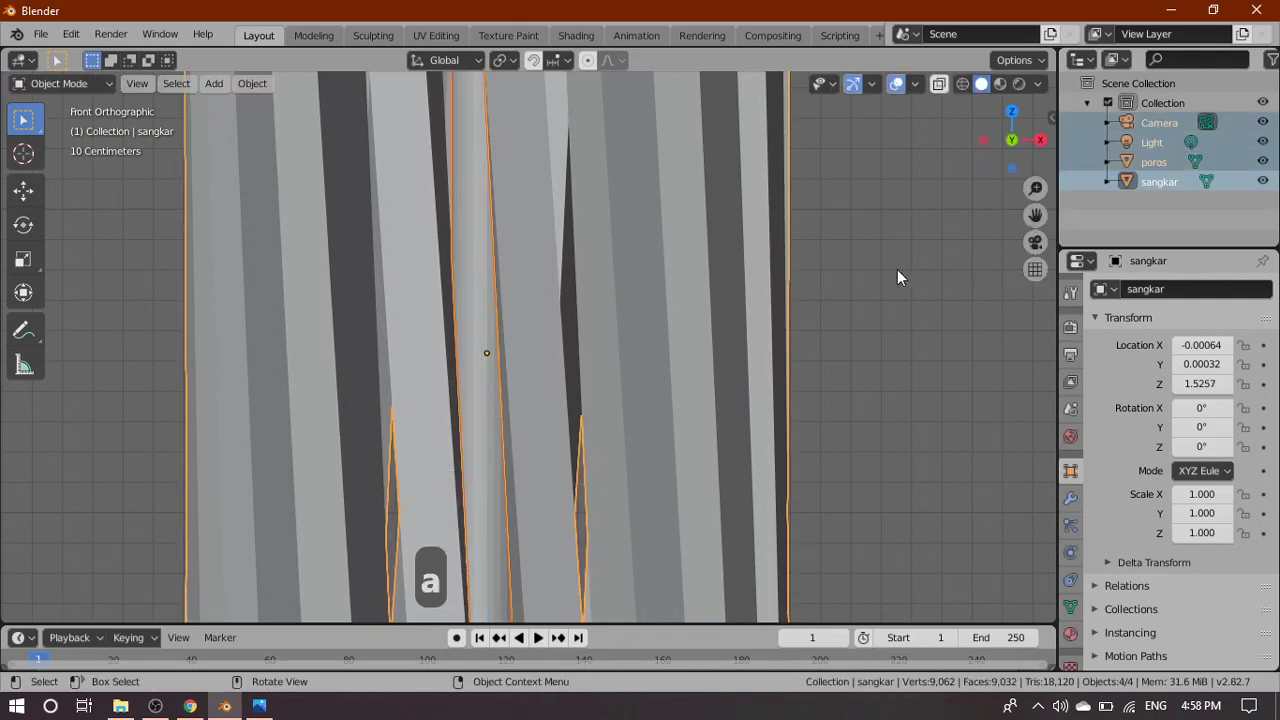
pyautogui.click(962, 84)
pyautogui.scroll(-5, 786, 360)
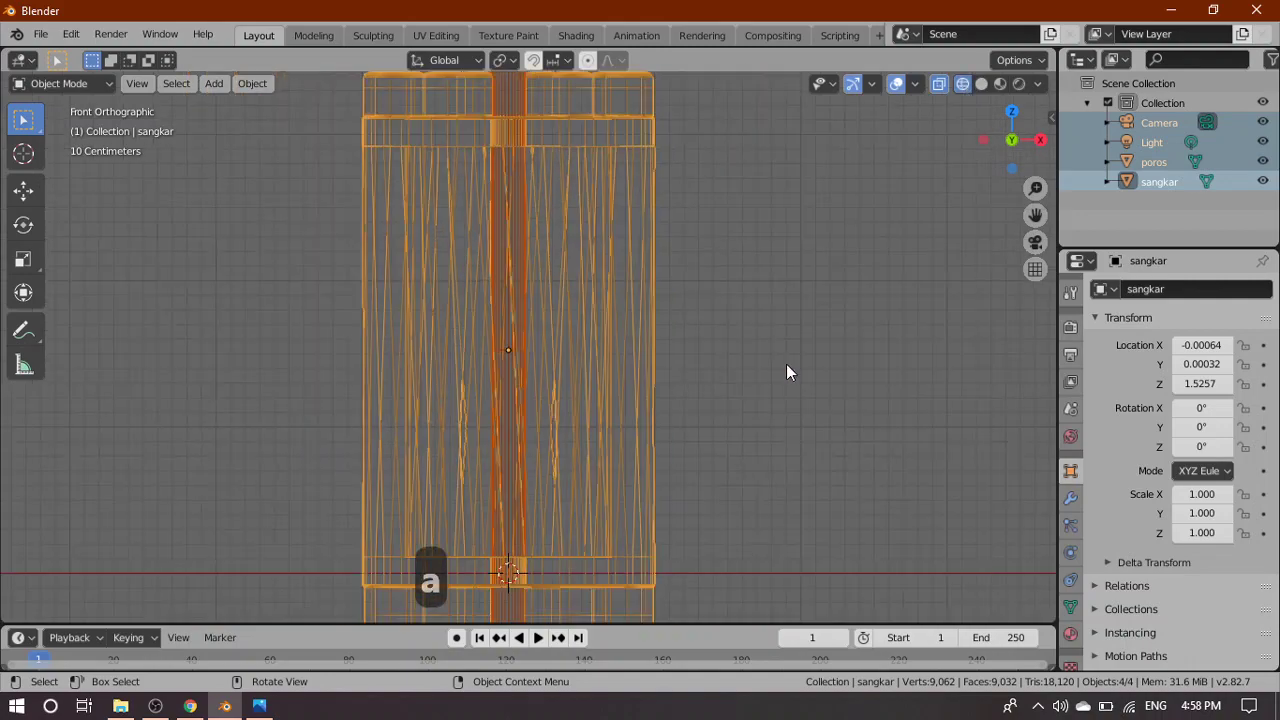
# Inspect the cage and shaft from several angles, deselect everything and return the display to solid shading
pyautogui.moveTo(786, 364)
pyautogui.mouseDown(button='middle')
pyautogui.moveTo(781, 301)
pyautogui.moveTo(771, 540)
pyautogui.moveTo(780, 517)
pyautogui.moveTo(786, 530)
pyautogui.moveTo(800, 449)
pyautogui.moveTo(794, 312)
pyautogui.mouseUp(button='middle')
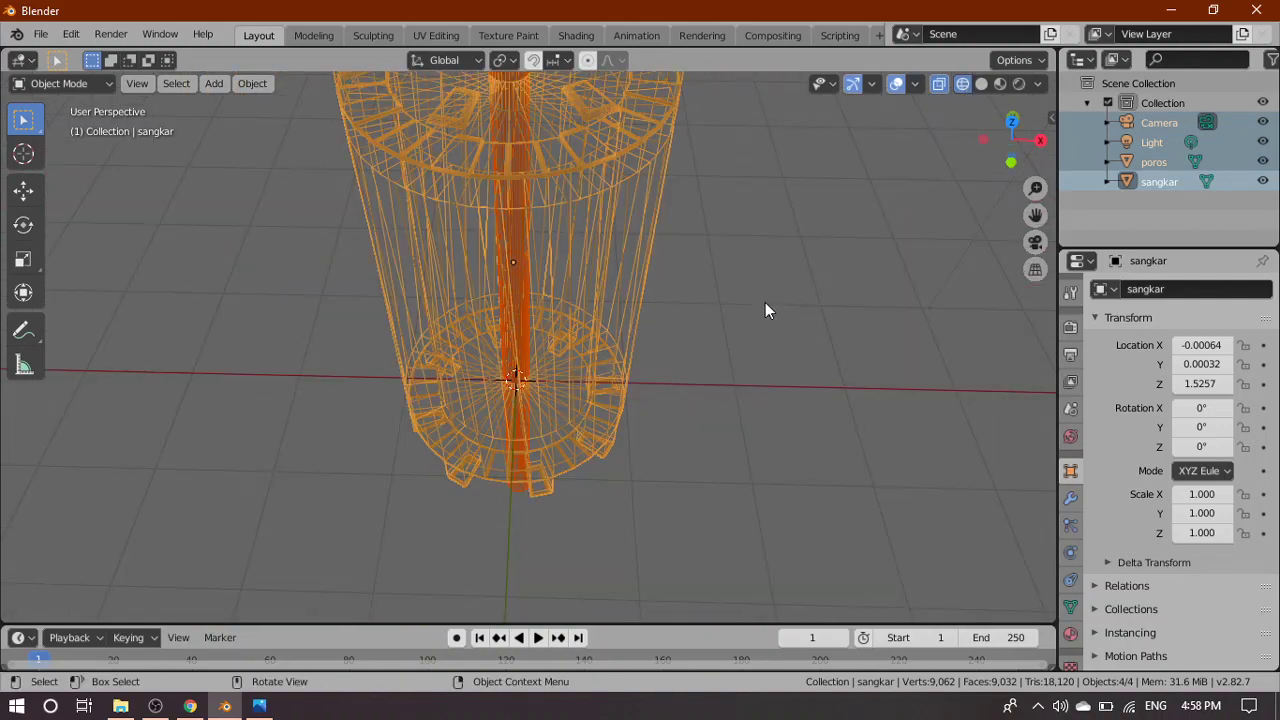
pyautogui.click(765, 304)
pyautogui.moveTo(794, 446); pyautogui.dragTo(814, 309, button='middle')
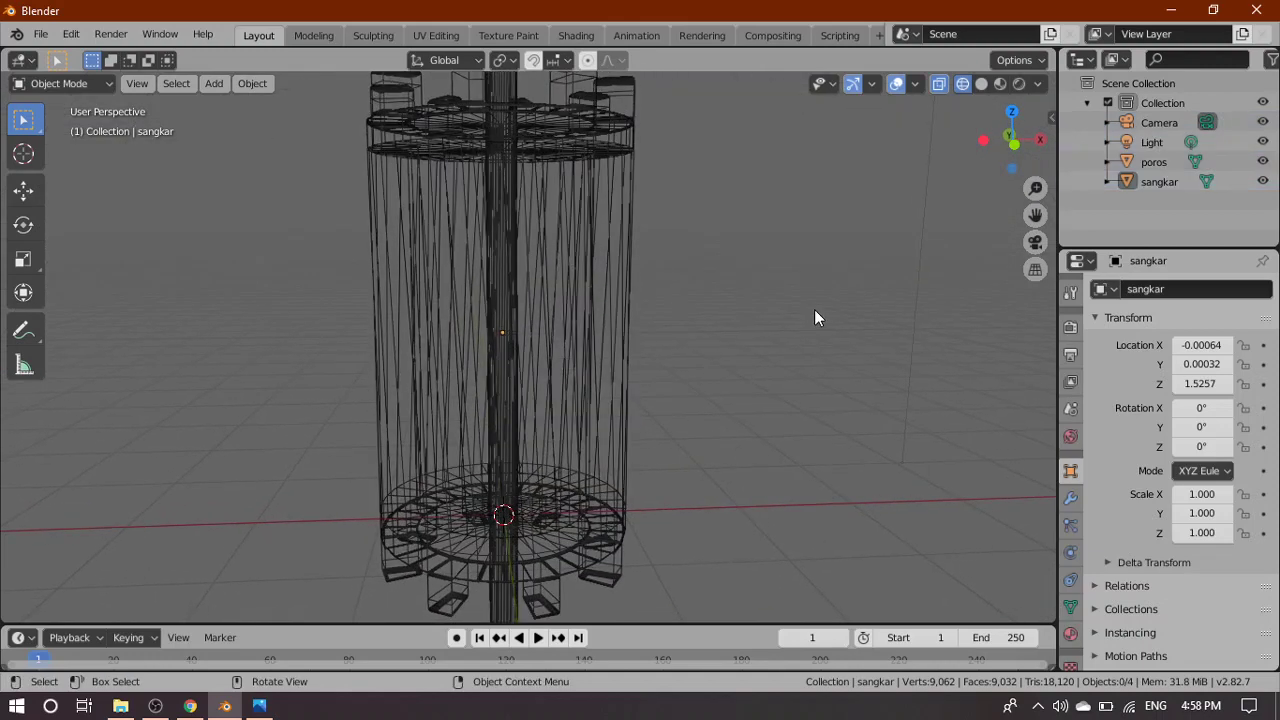
pyautogui.click(981, 84)
pyautogui.scroll(-4, 720, 469)
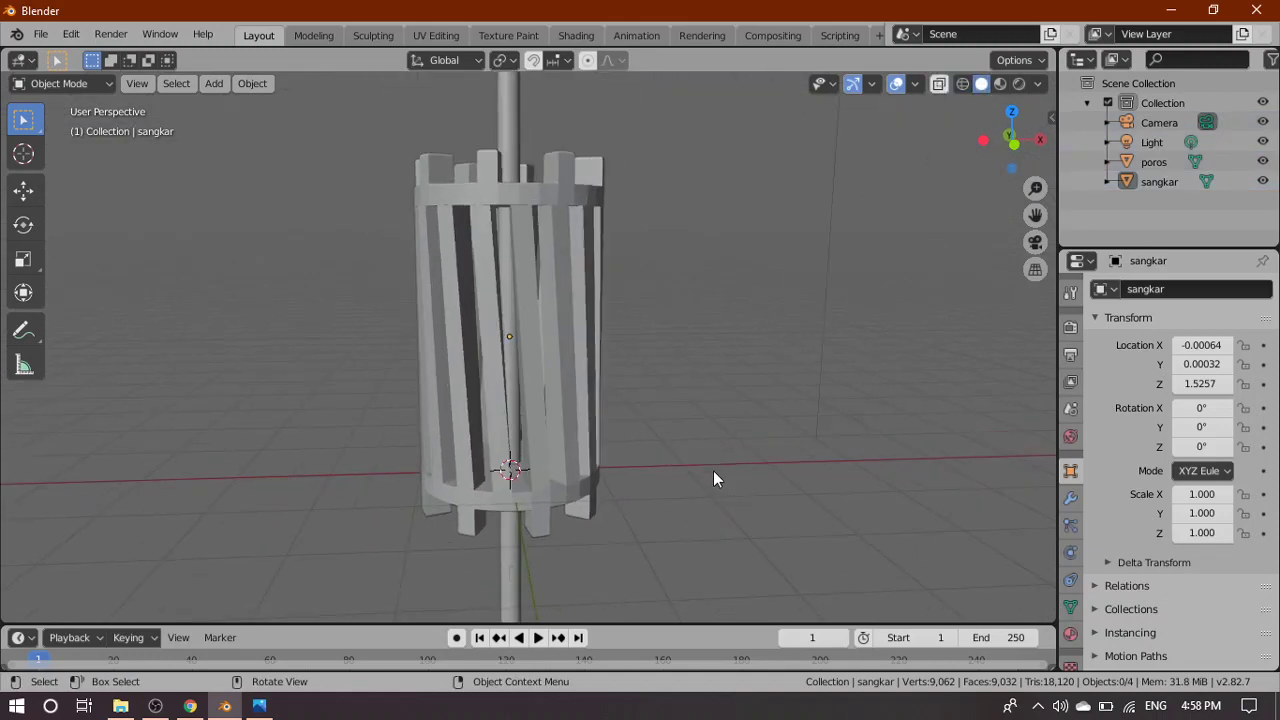
pyautogui.moveTo(712, 471); pyautogui.dragTo(697, 444, button='middle')
pyautogui.scroll(-4, 695, 440)
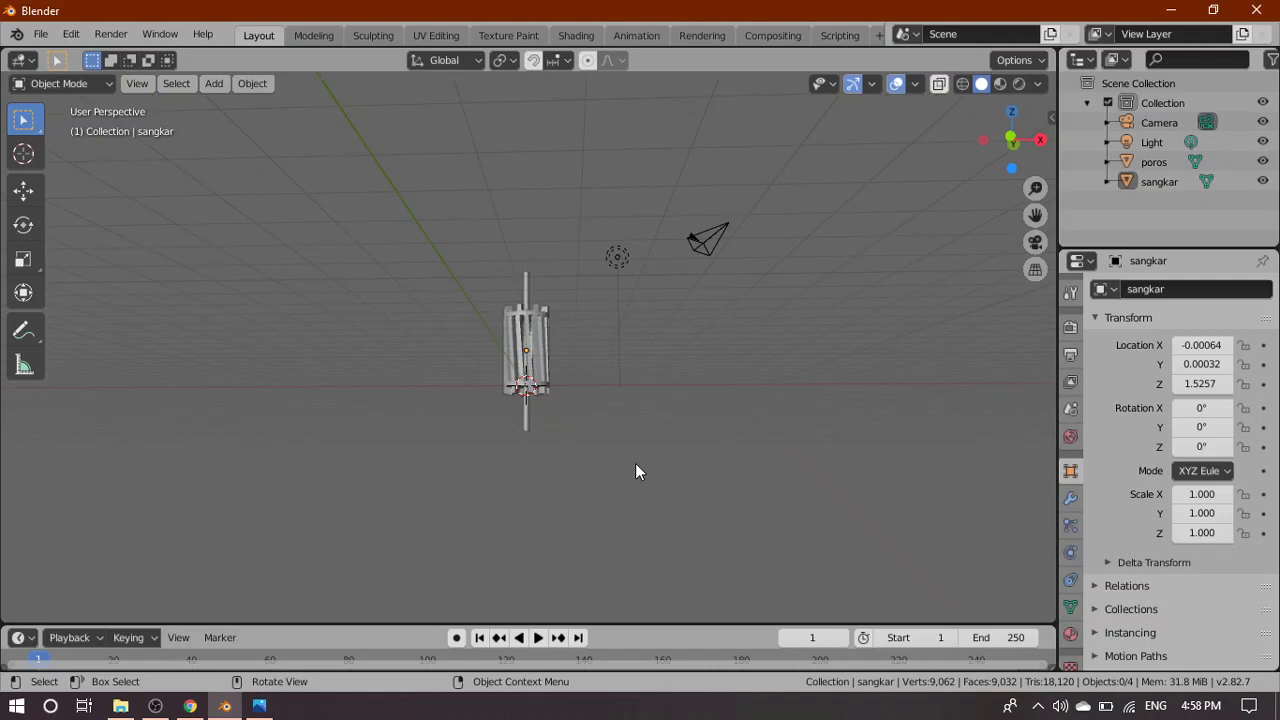
# In front view, select poros and sangkar together and raise them along global Z until sangkar's Z location is about 7.993
pyautogui.press('`')
pyautogui.click(533, 380)
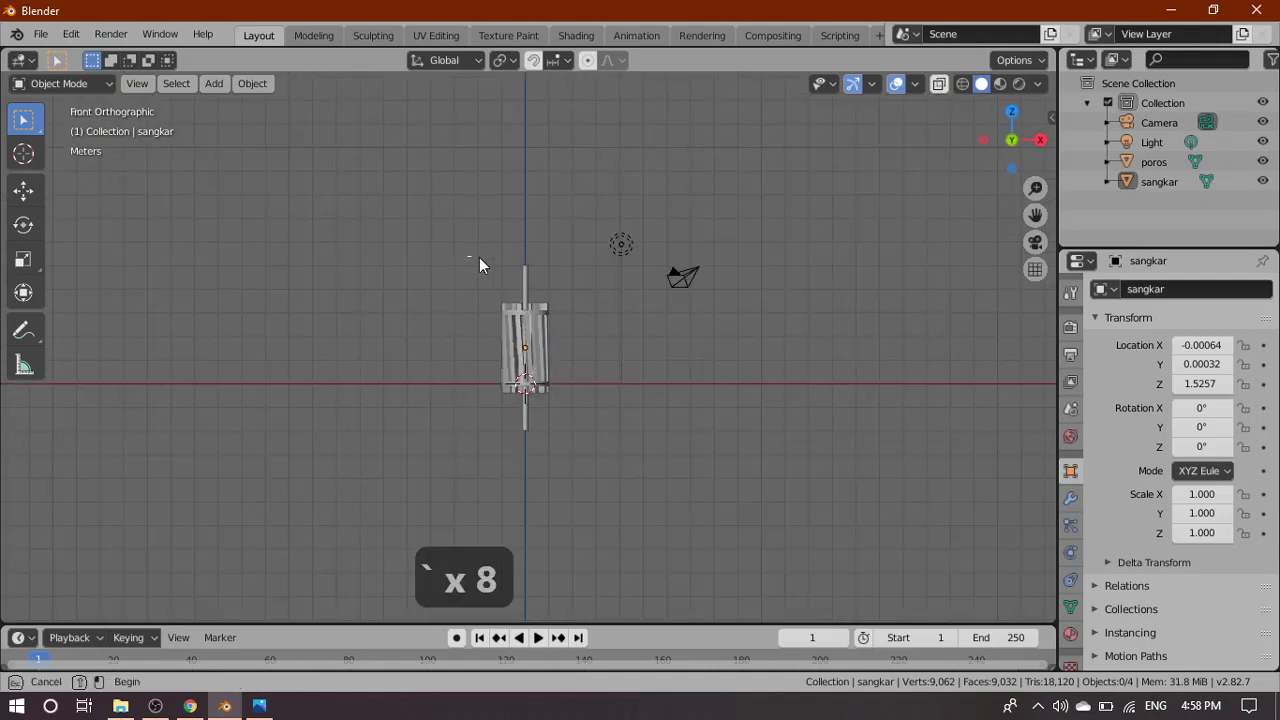
pyautogui.moveTo(470, 258); pyautogui.dragTo(567, 443)
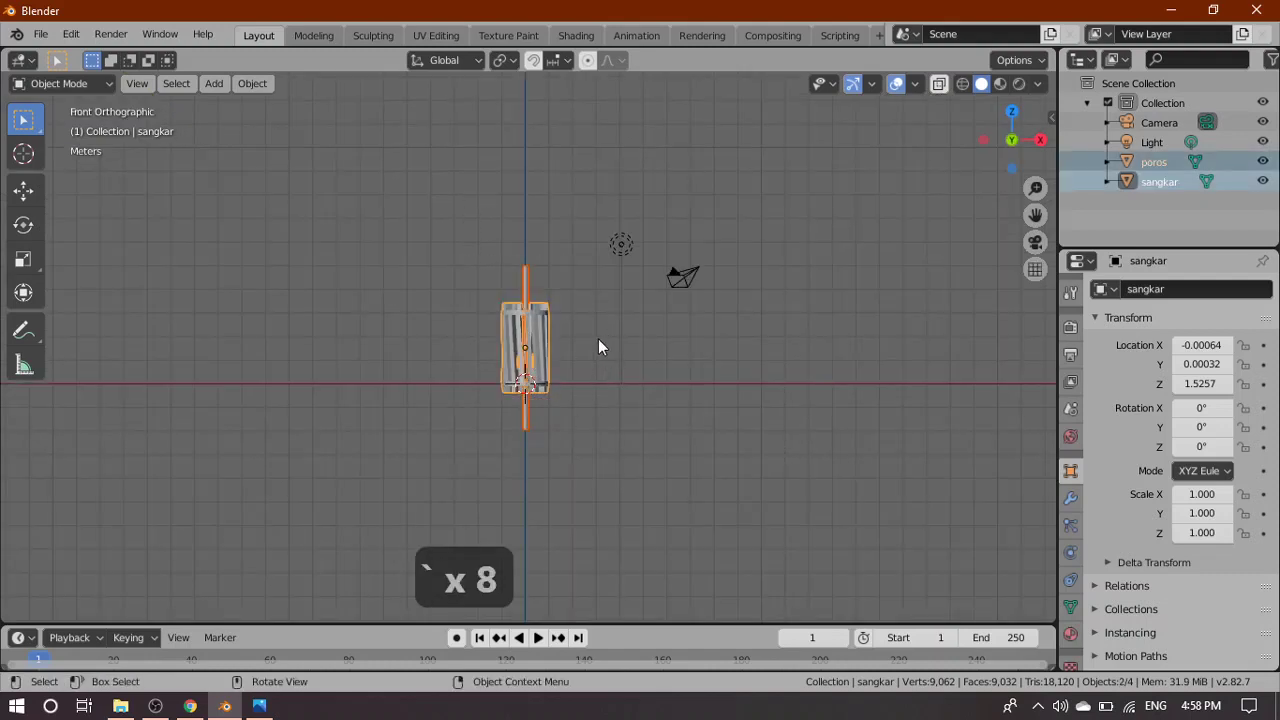
pyautogui.keyDown('shift'); pyautogui.moveTo(583, 303); pyautogui.dragTo(596, 388, button='middle'); pyautogui.keyUp('shift')
pyautogui.scroll(4, 618, 480)
pyautogui.keyDown('shift'); pyautogui.moveTo(653, 485); pyautogui.dragTo(647, 447, button='middle'); pyautogui.keyUp('shift')
pyautogui.scroll(-4, 685, 417)
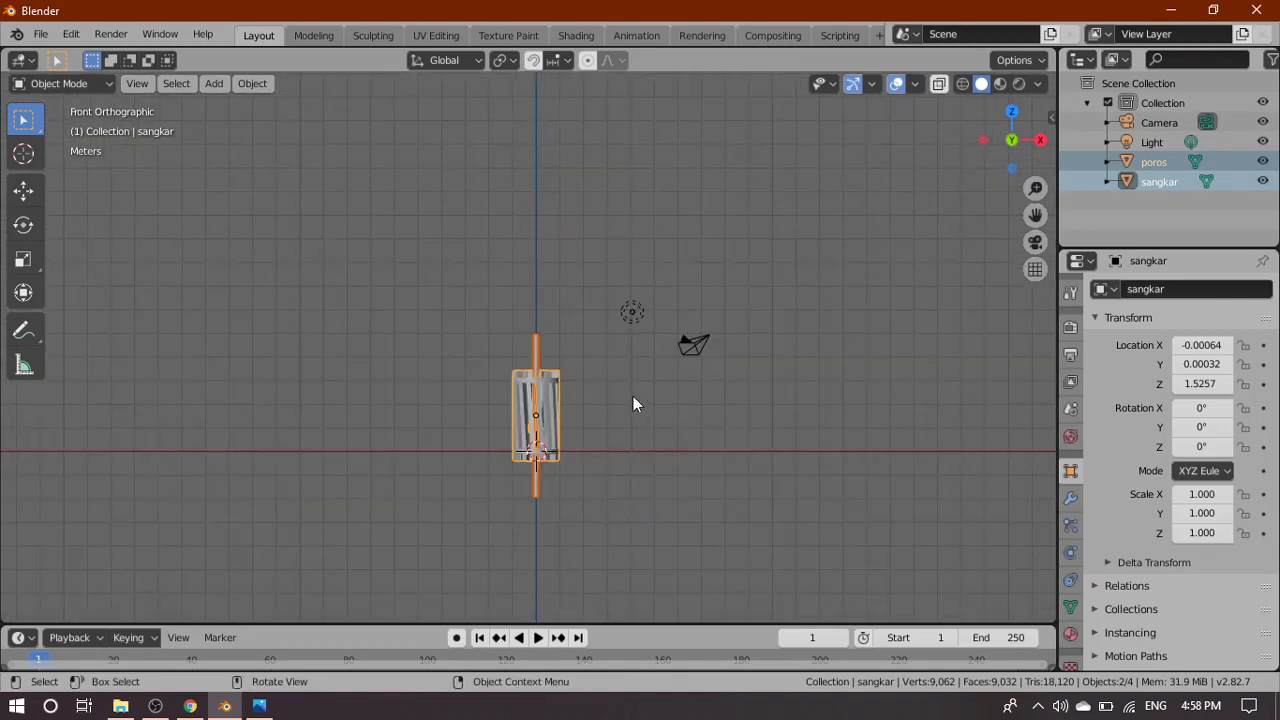
pyautogui.press('g')
pyautogui.press('z')
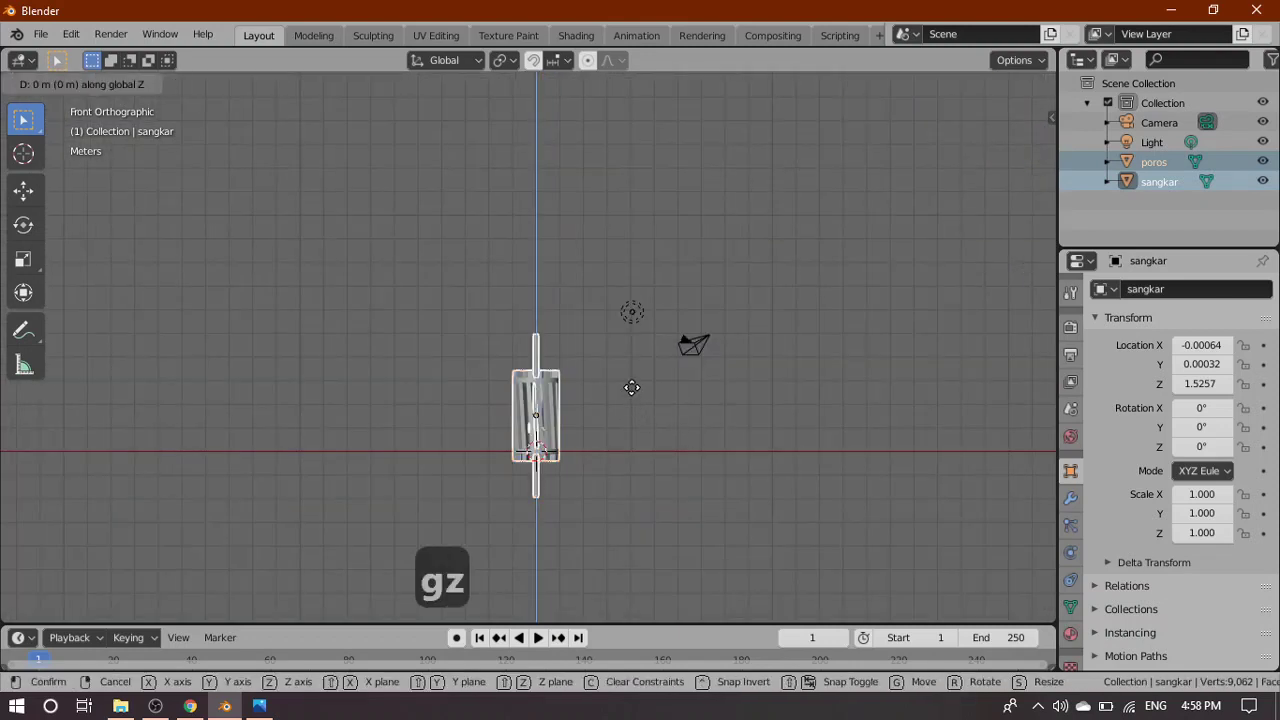
pyautogui.click(635, 238)
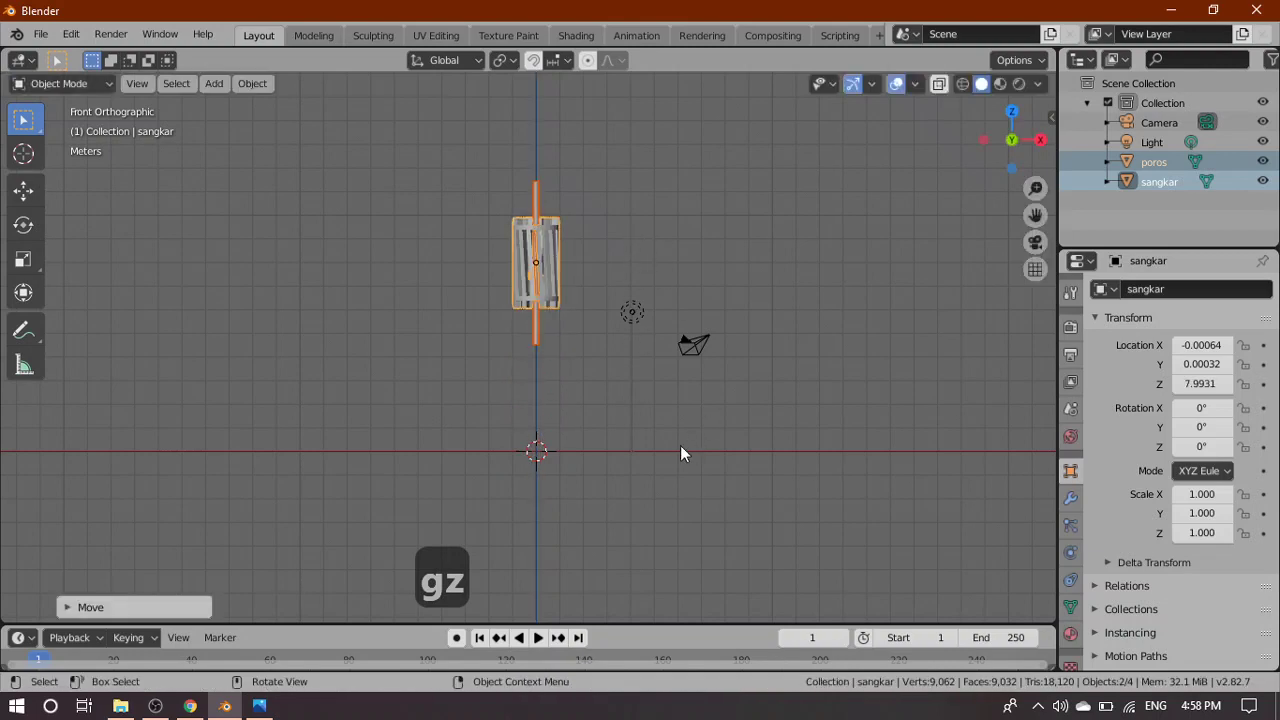
# Deselect the raised rotor parts and add a mesh circle at the world origin
pyautogui.scroll(-2, 591, 475)
pyautogui.click(557, 450)
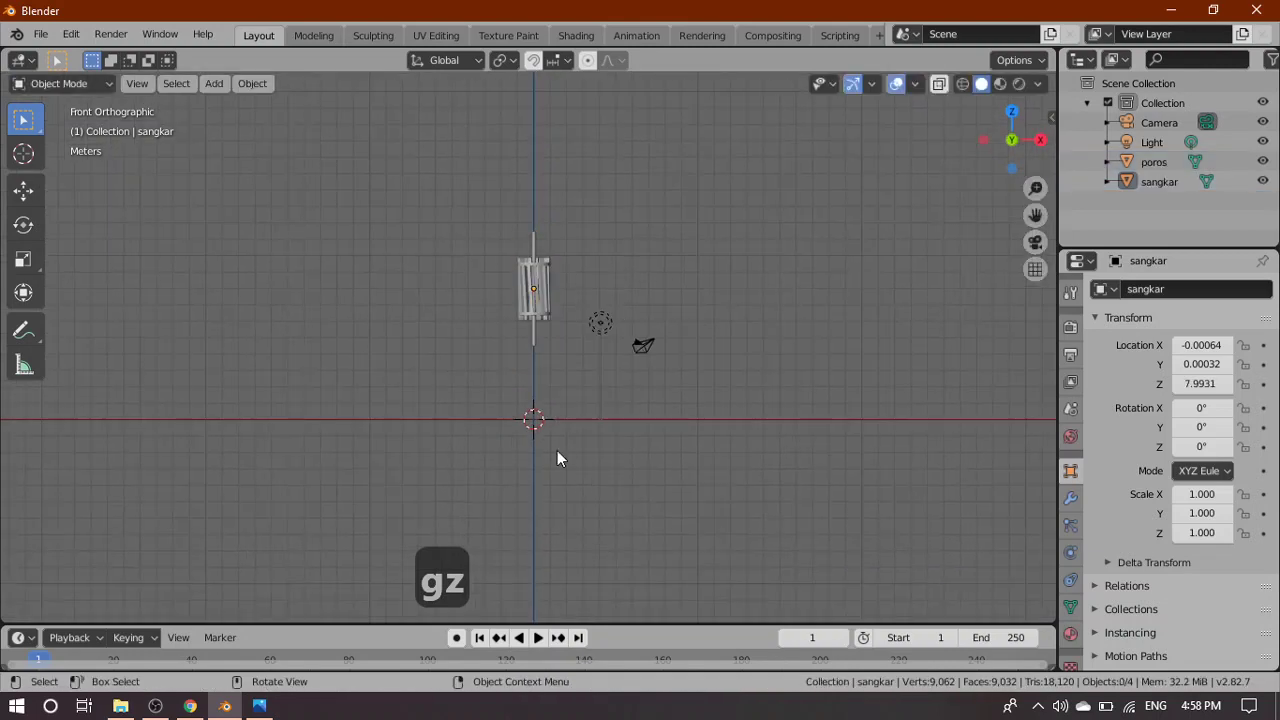
pyautogui.scroll(5, 600, 480)
pyautogui.hotkey('shift', 'a')
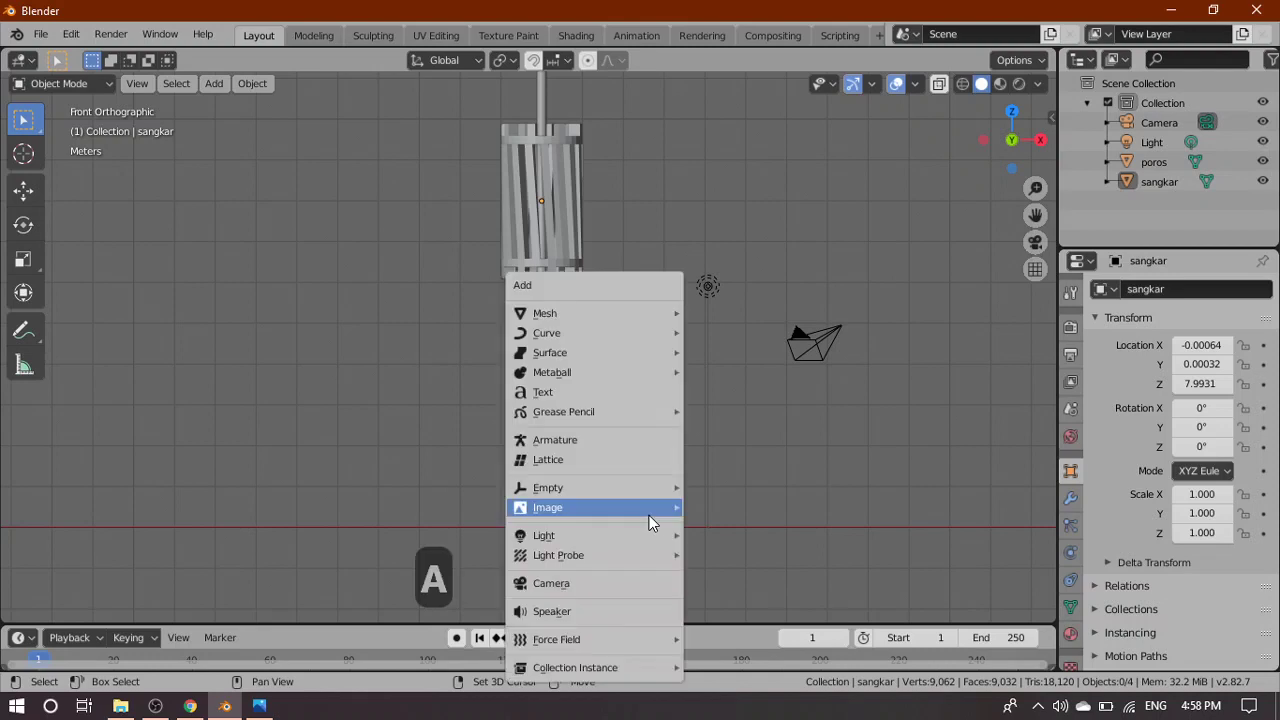
pyautogui.moveTo(647, 313)
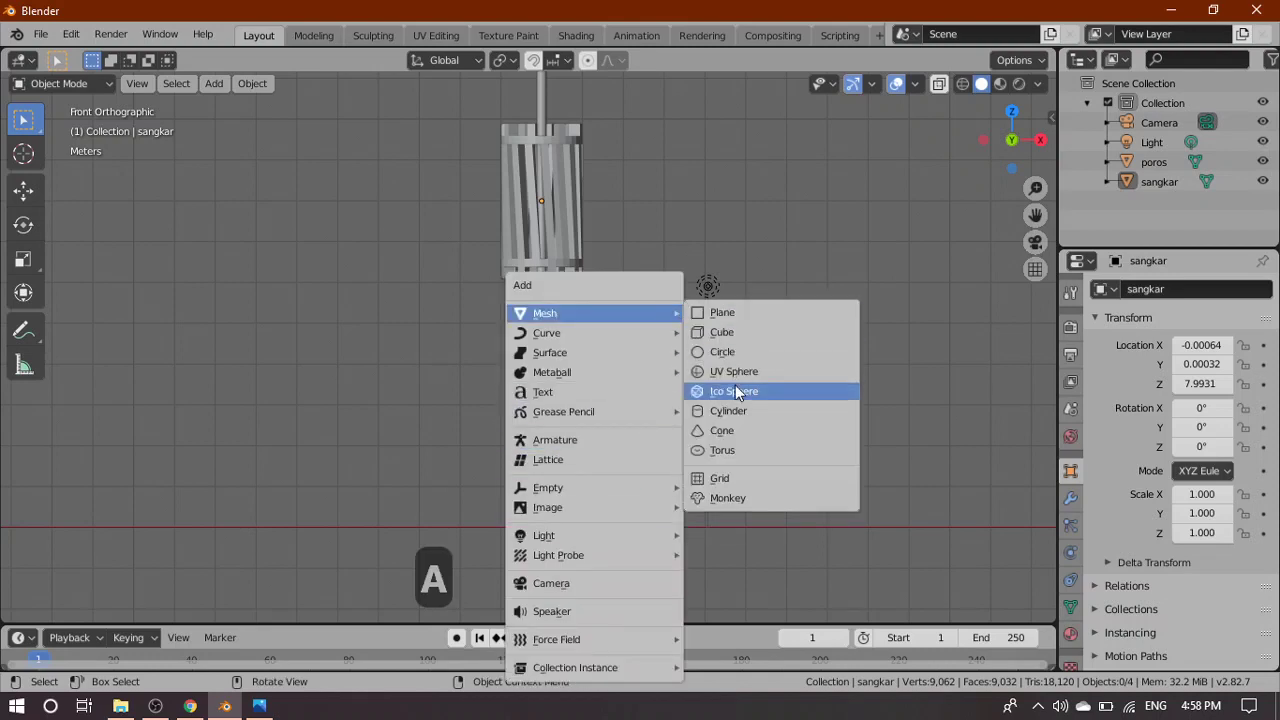
pyautogui.click(716, 355)
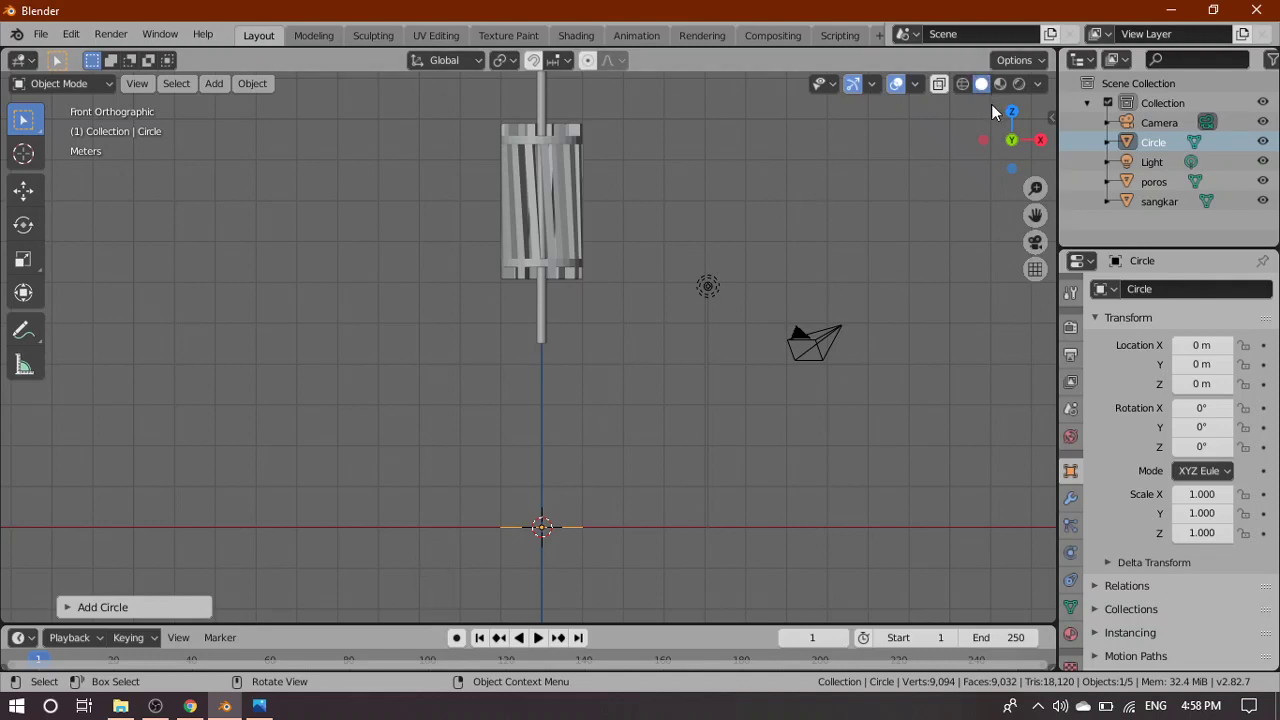
# Hide sangkar, select the new circle and display the scene in wireframe
pyautogui.click(560, 144)
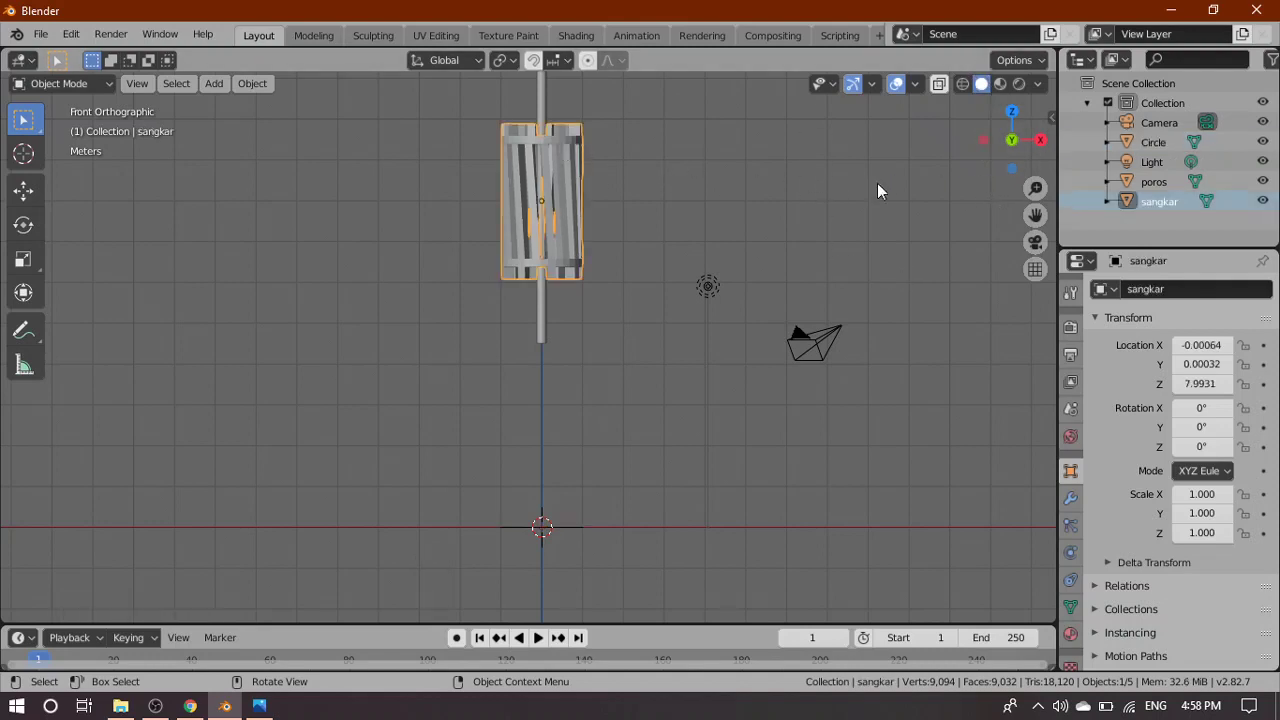
pyautogui.click(1263, 201)
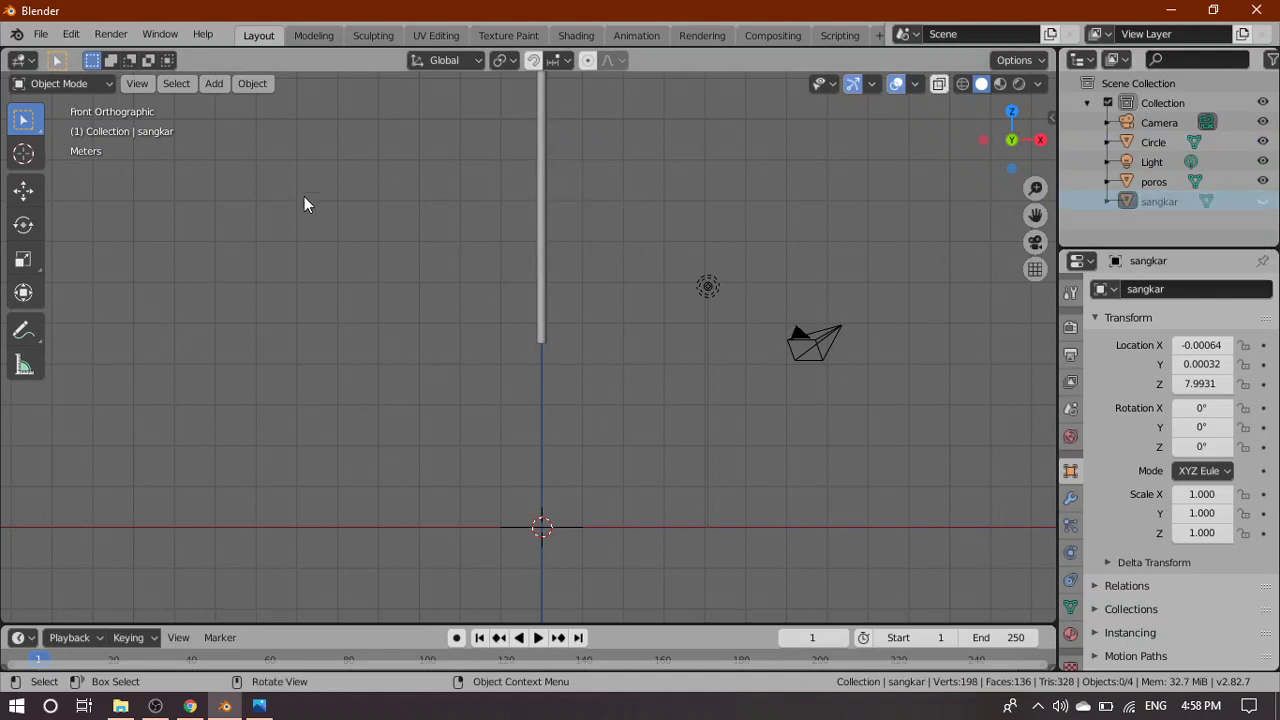
pyautogui.click(1148, 142)
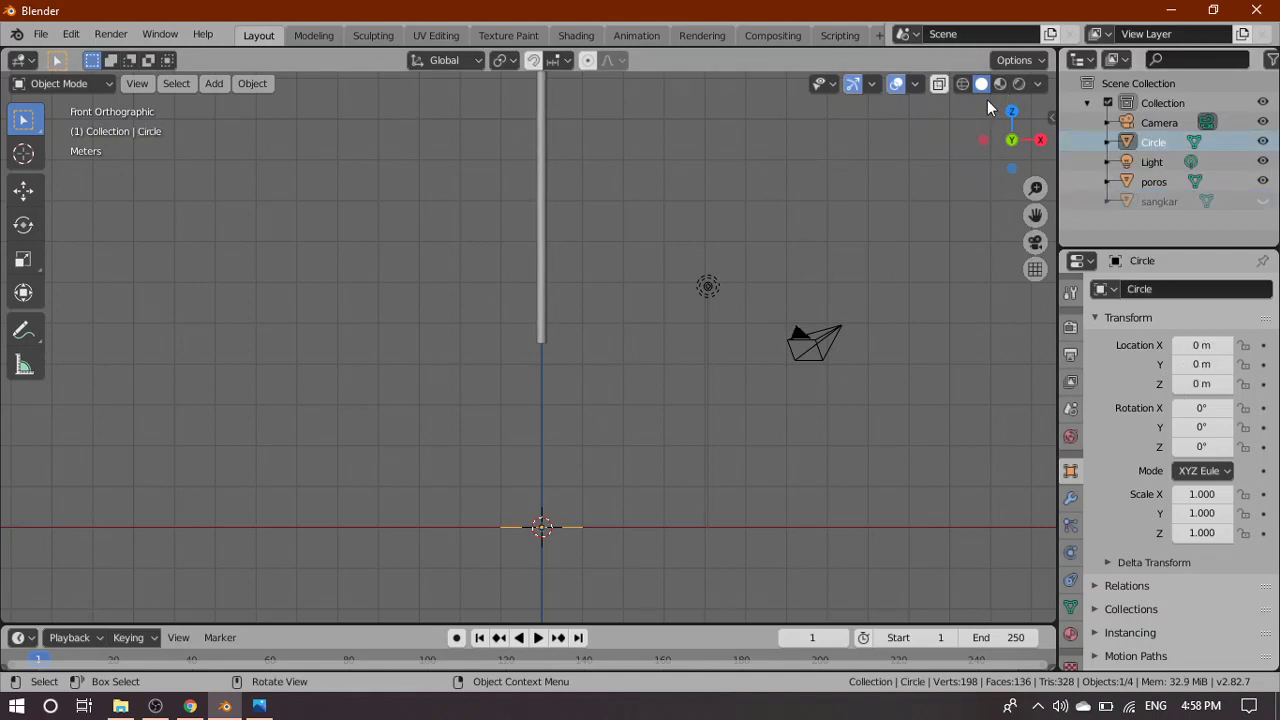
pyautogui.click(961, 84)
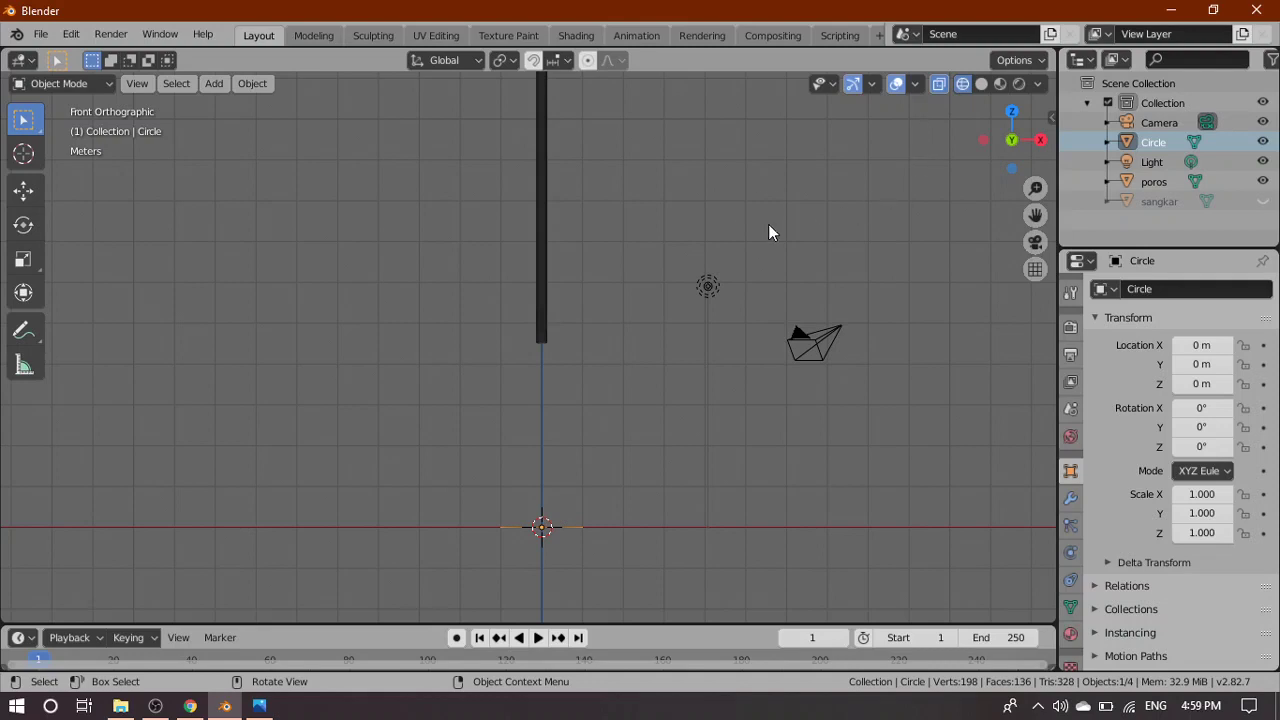
# In top view, shrink the circle around the shaft to a scale of about 0.239
pyautogui.press('`')
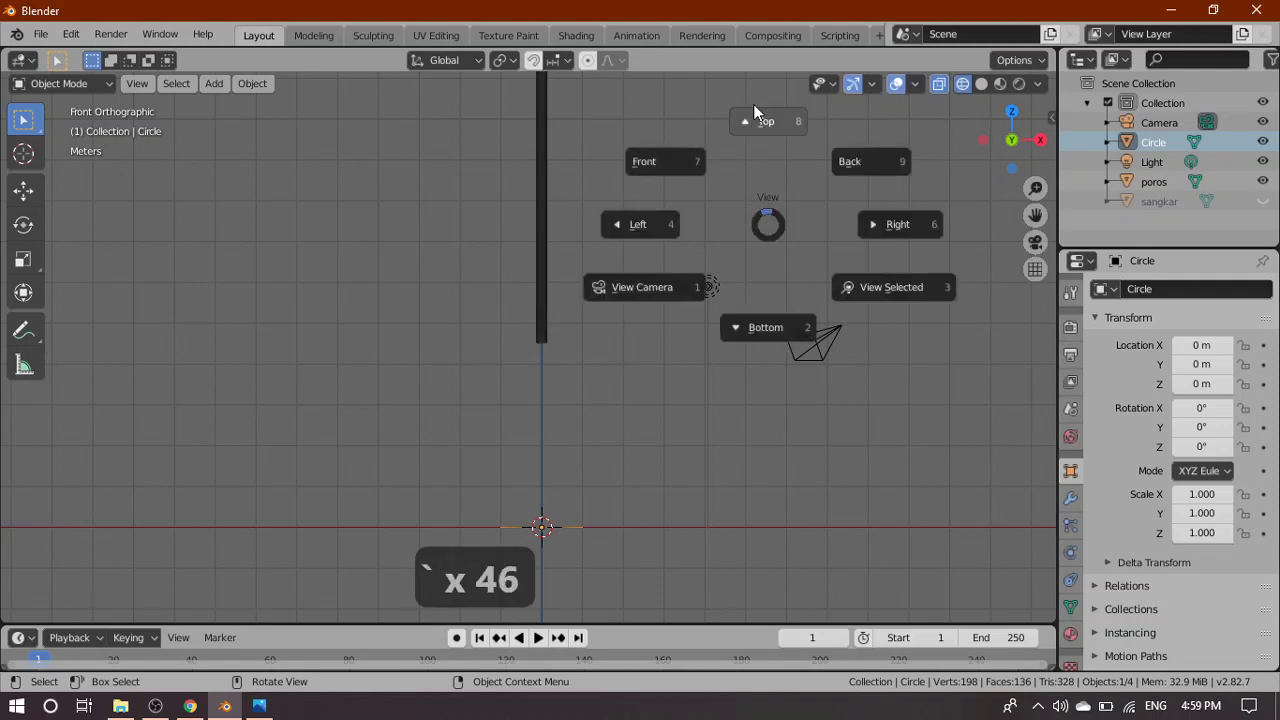
pyautogui.press('`')
pyautogui.scroll(9, 614, 346)
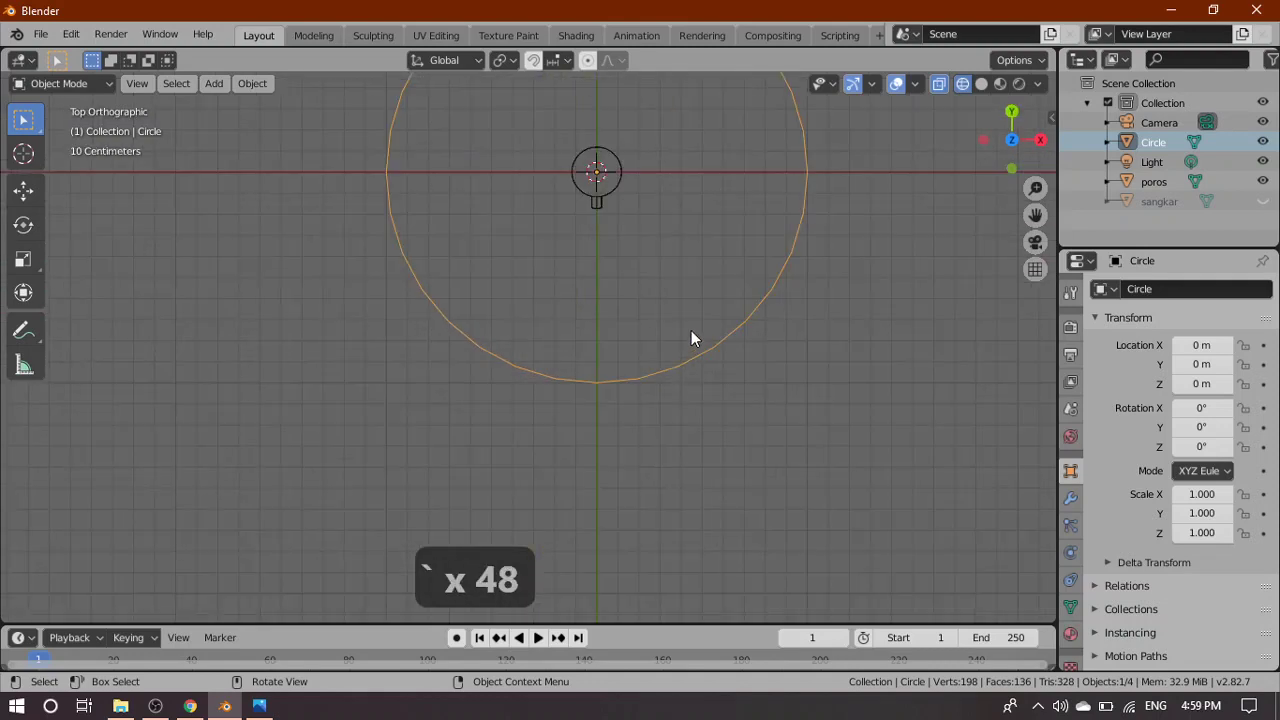
pyautogui.keyDown('shift'); pyautogui.moveTo(675, 216); pyautogui.dragTo(662, 327, button='middle'); pyautogui.keyUp('shift')
pyautogui.scroll(3, 680, 325)
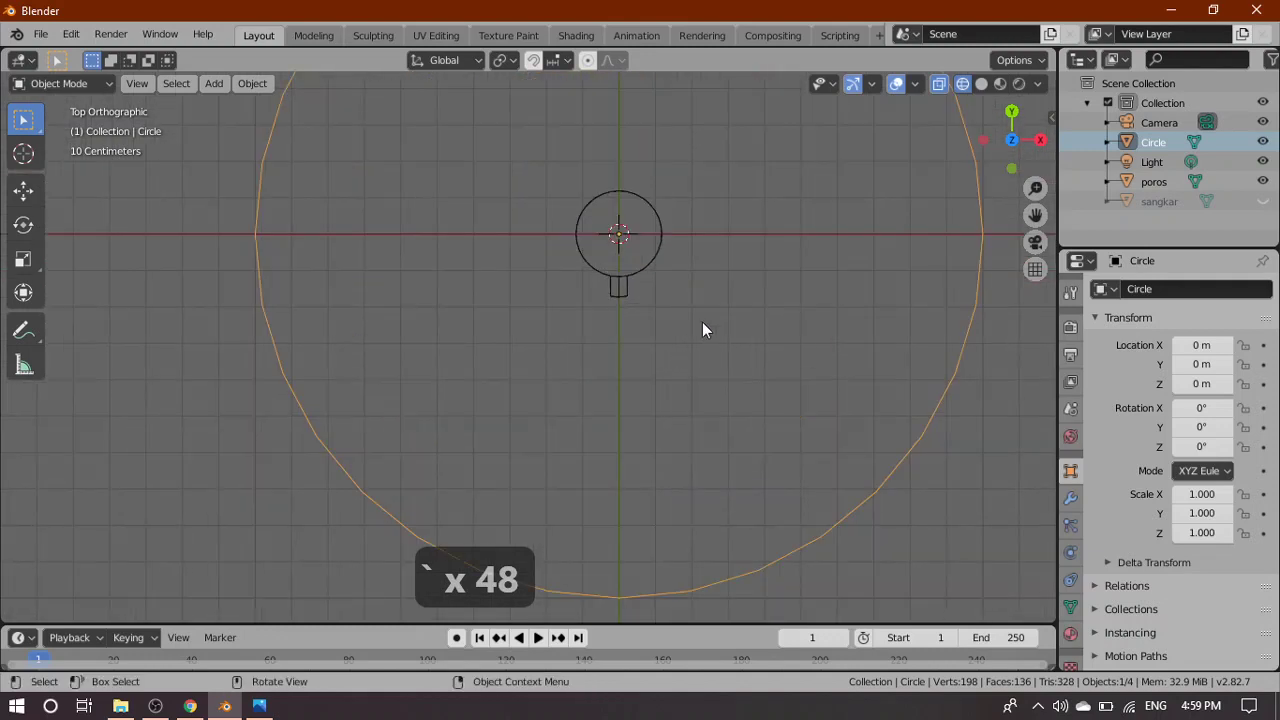
pyautogui.keyDown('shift'); pyautogui.moveTo(766, 266); pyautogui.dragTo(720, 384, button='middle'); pyautogui.keyUp('shift')
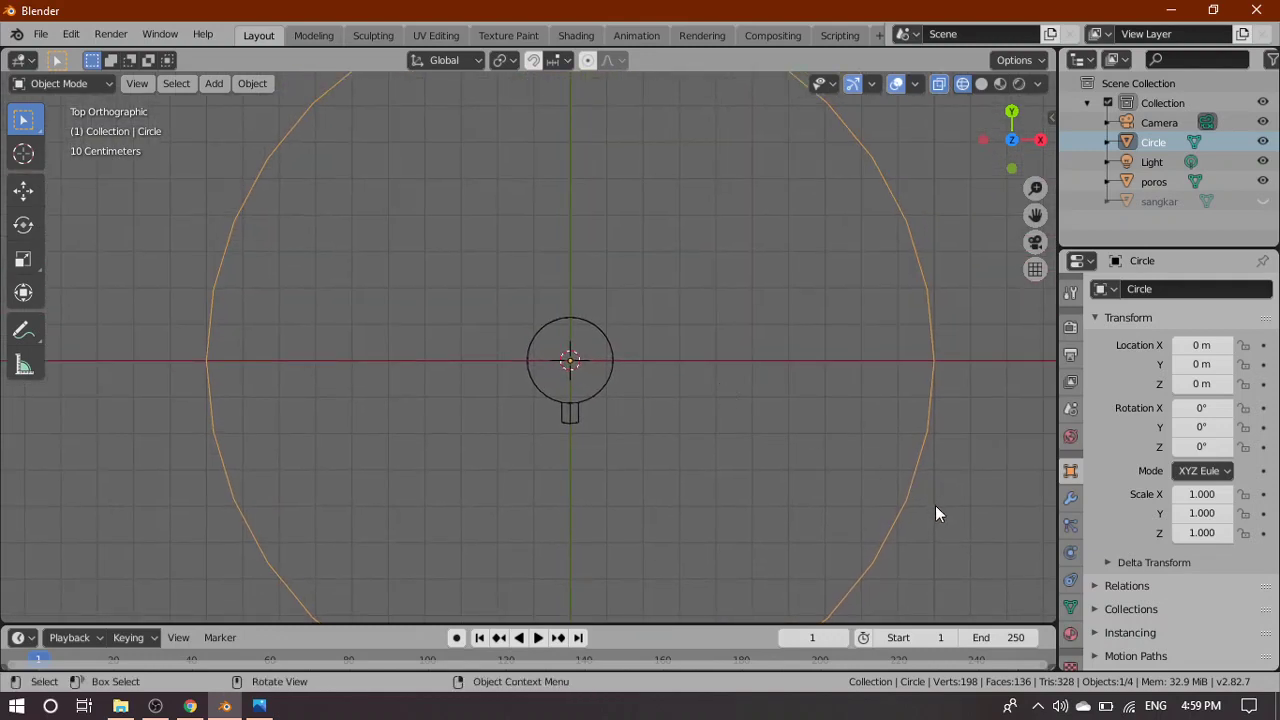
pyautogui.press('s')
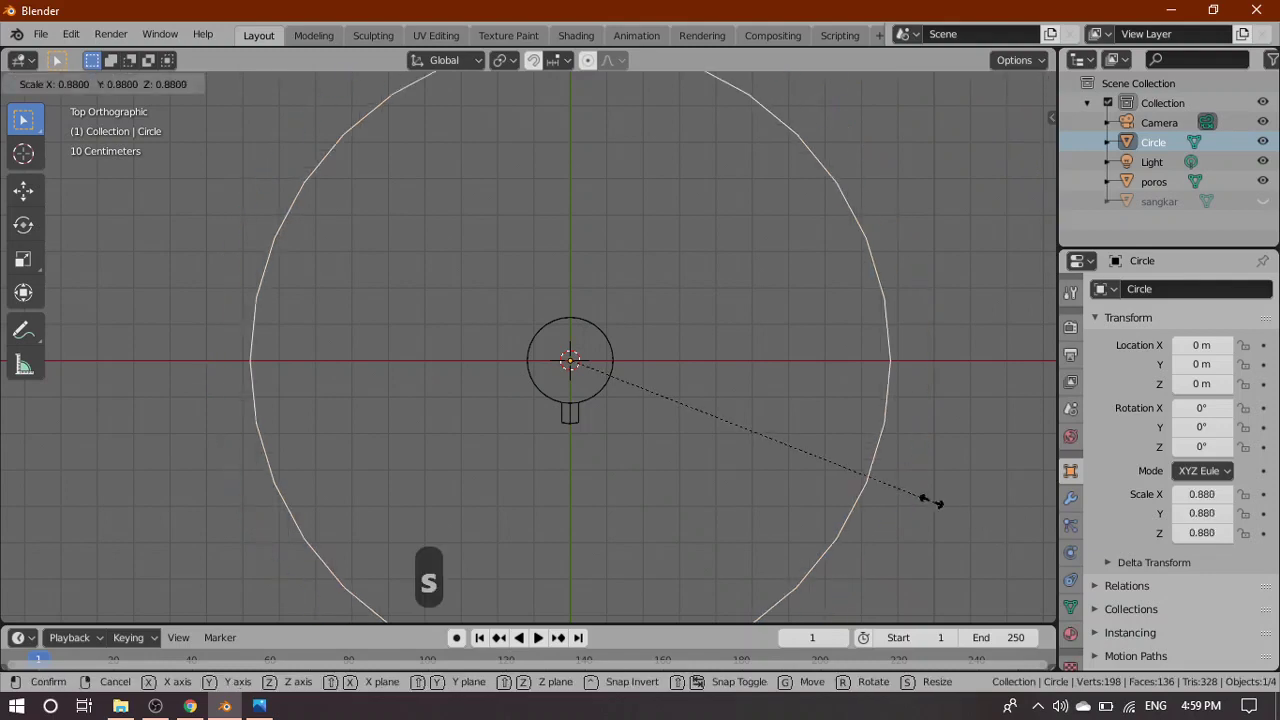
pyautogui.click(670, 401)
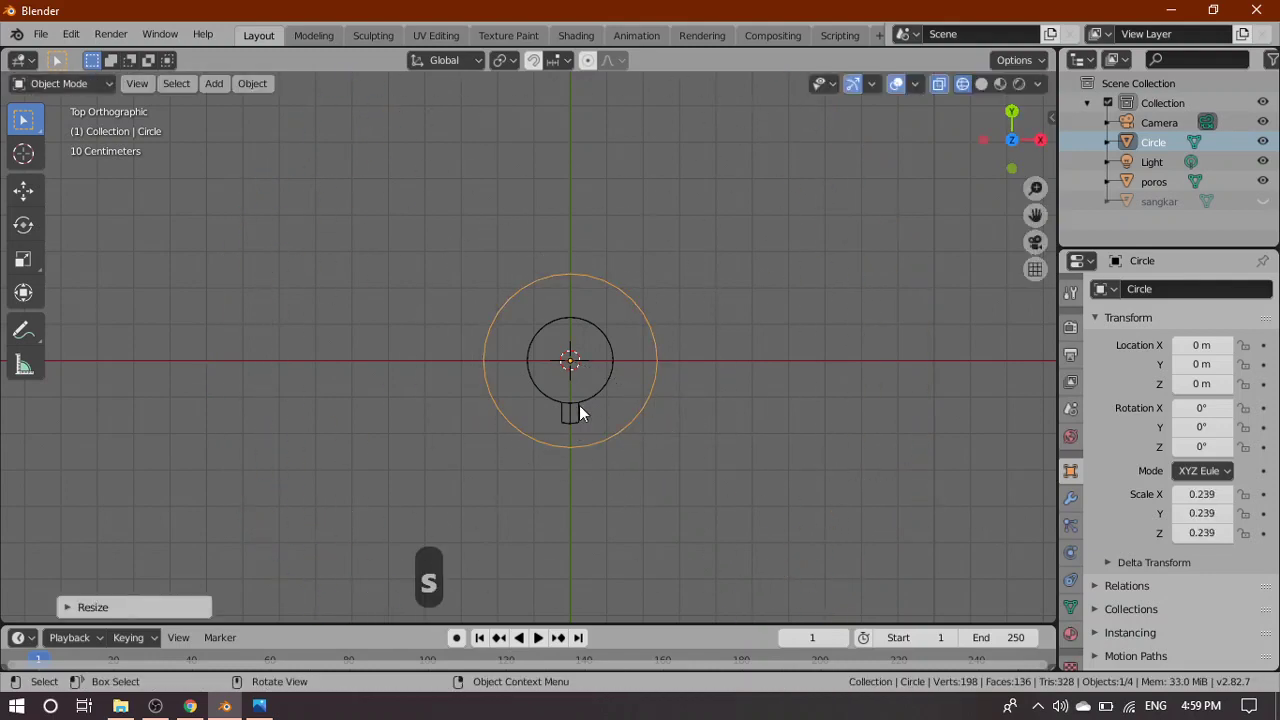
# Scale the circle down further to match the shaft's round outline, to a scale of about 0.117
pyautogui.scroll(5, 579, 405)
pyautogui.keyDown('shift'); pyautogui.moveTo(729, 467); pyautogui.dragTo(669, 403, button='middle'); pyautogui.keyUp('shift')
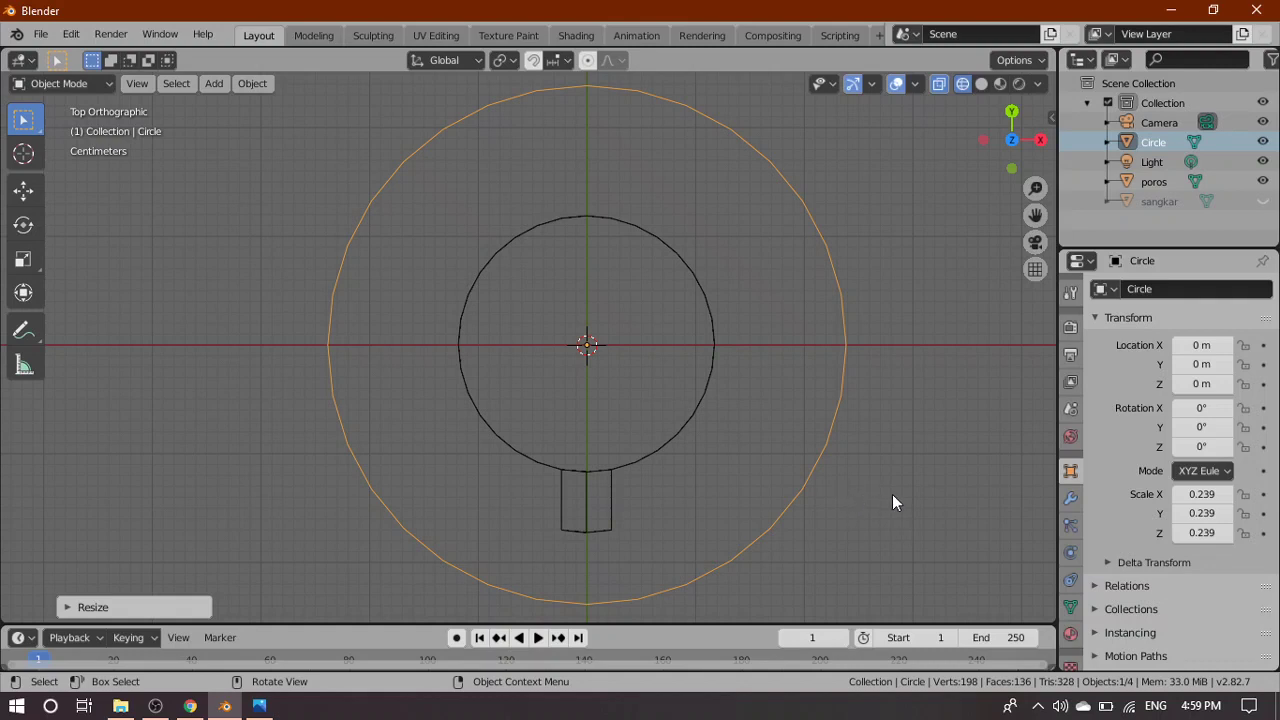
pyautogui.press('s')
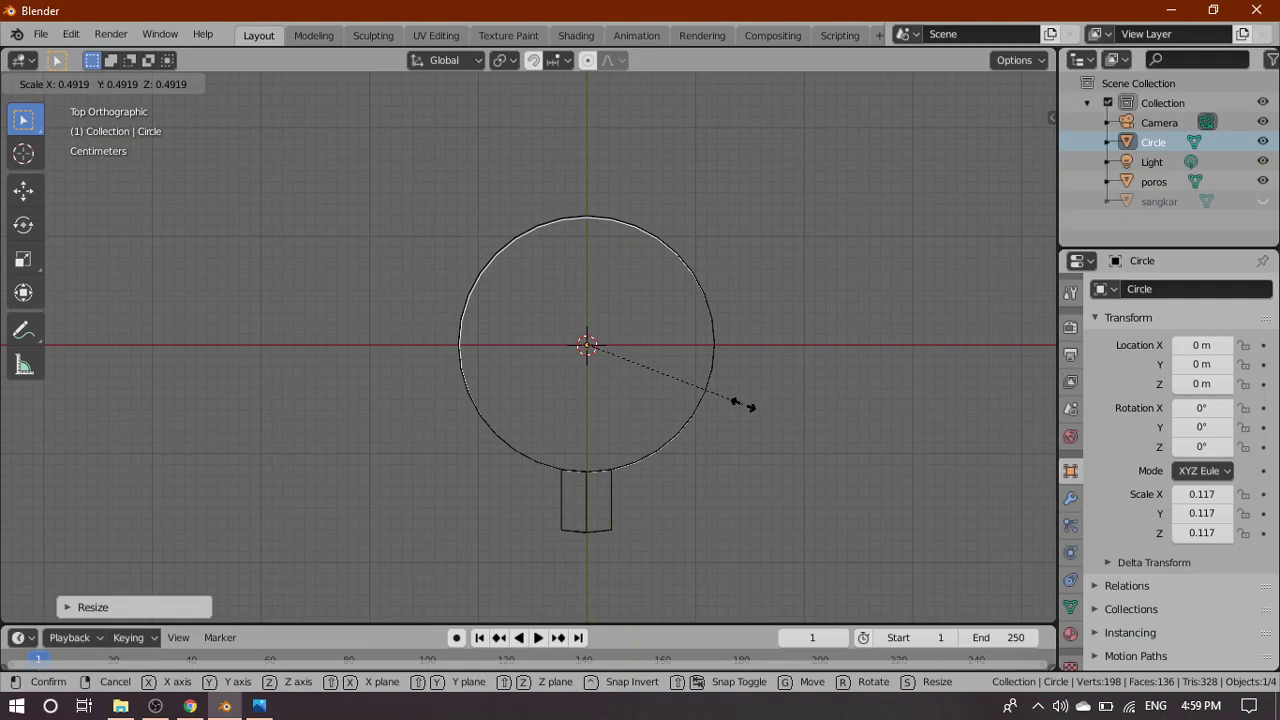
pyautogui.click(743, 404)
# Nudge the circle onto the shaft's outline, to a Y location of about 0.0006, keeping X at 0
pyautogui.scroll(2, 675, 360)
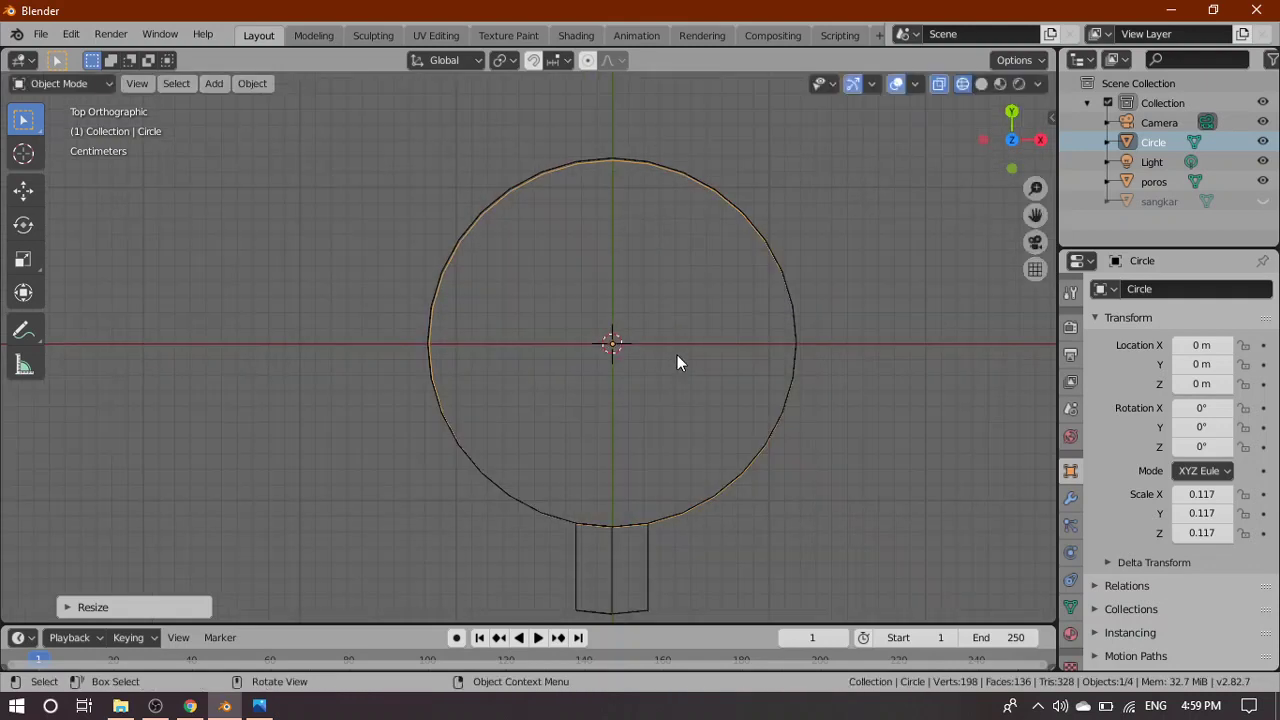
pyautogui.press('g')
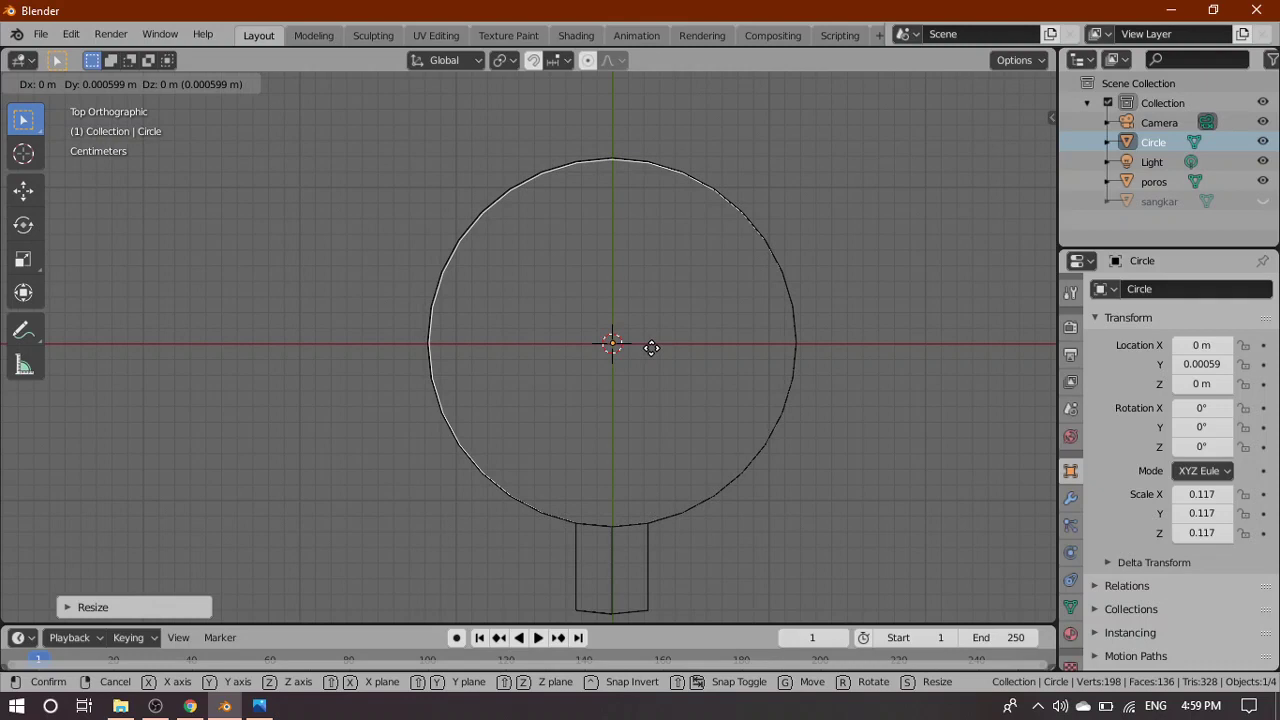
pyautogui.click(651, 348)
pyautogui.press('g')
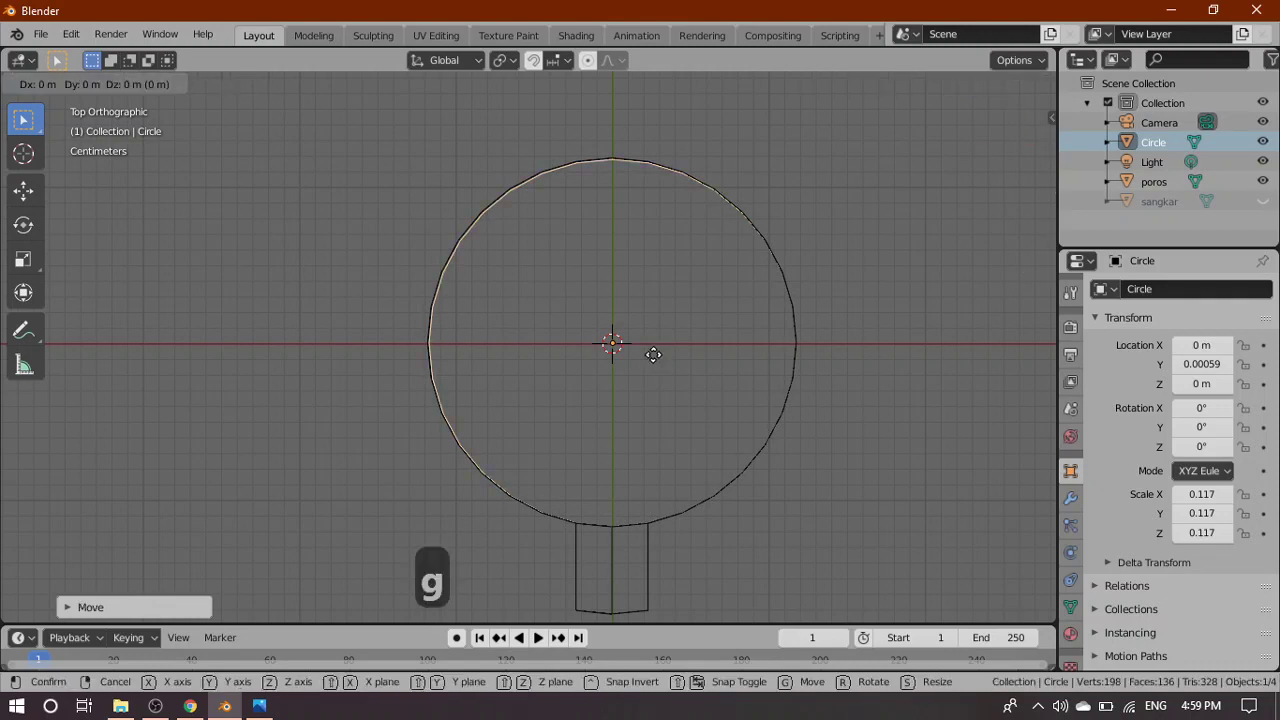
pyautogui.press('x')
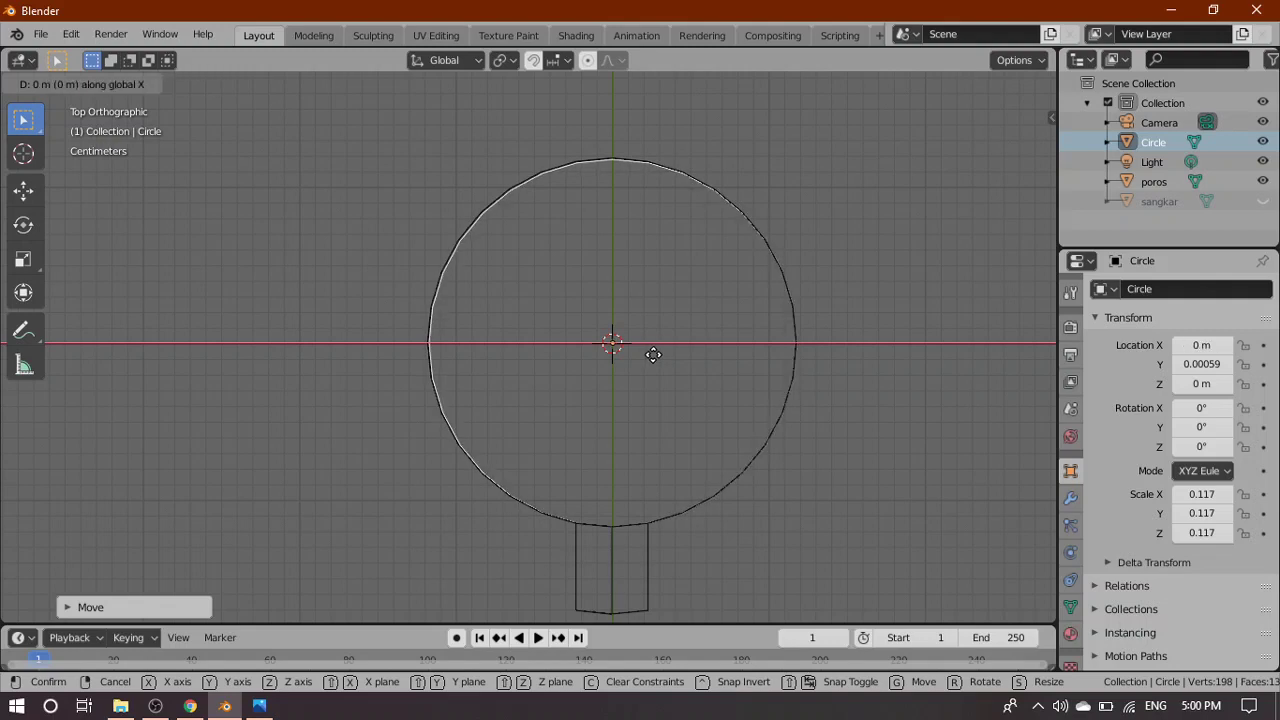
pyautogui.click(653, 354)
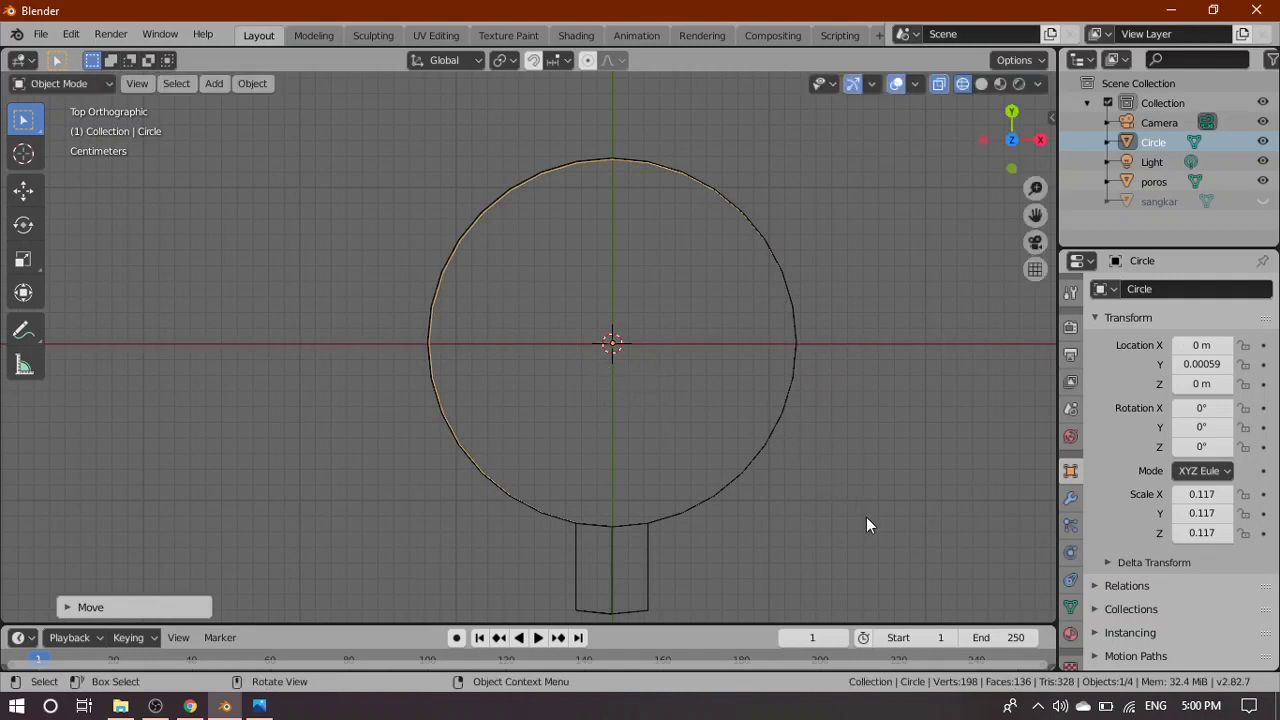
# Refine the circle's fit to the shaft with a scale of about 0.118 and a location of about X -0.0012, Y 0.0018
pyautogui.press('s')
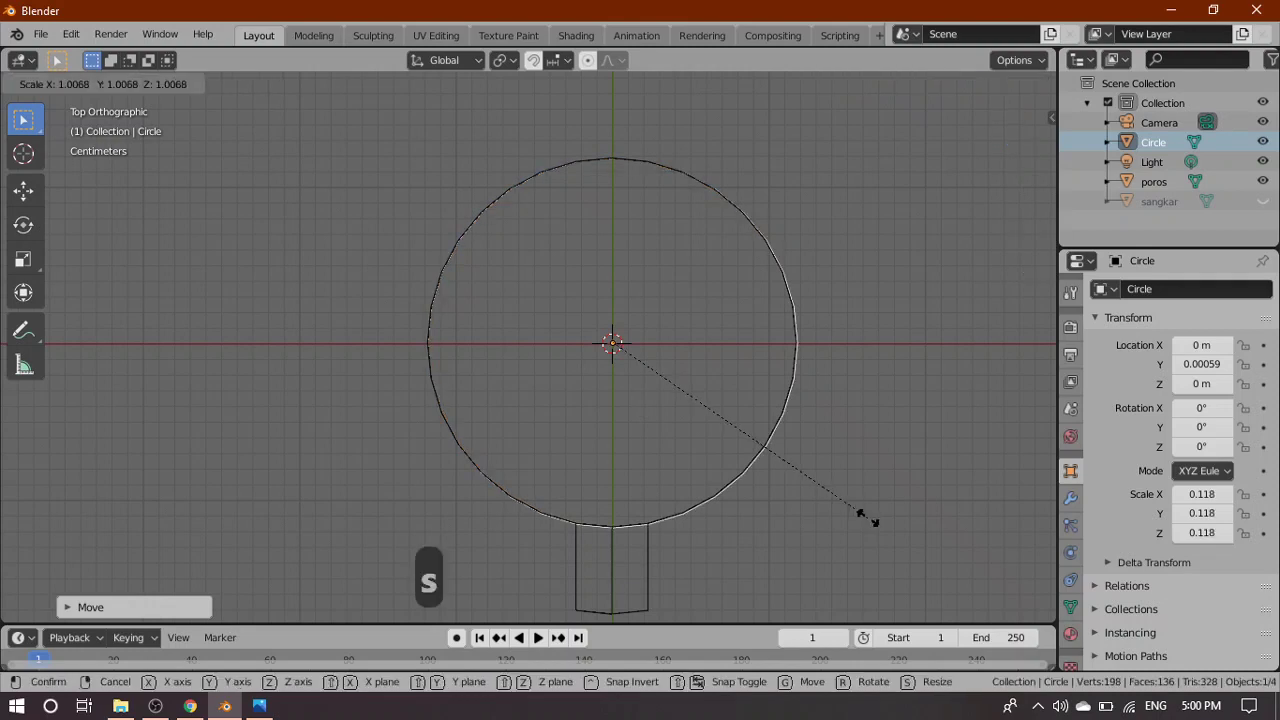
pyautogui.click(859, 515)
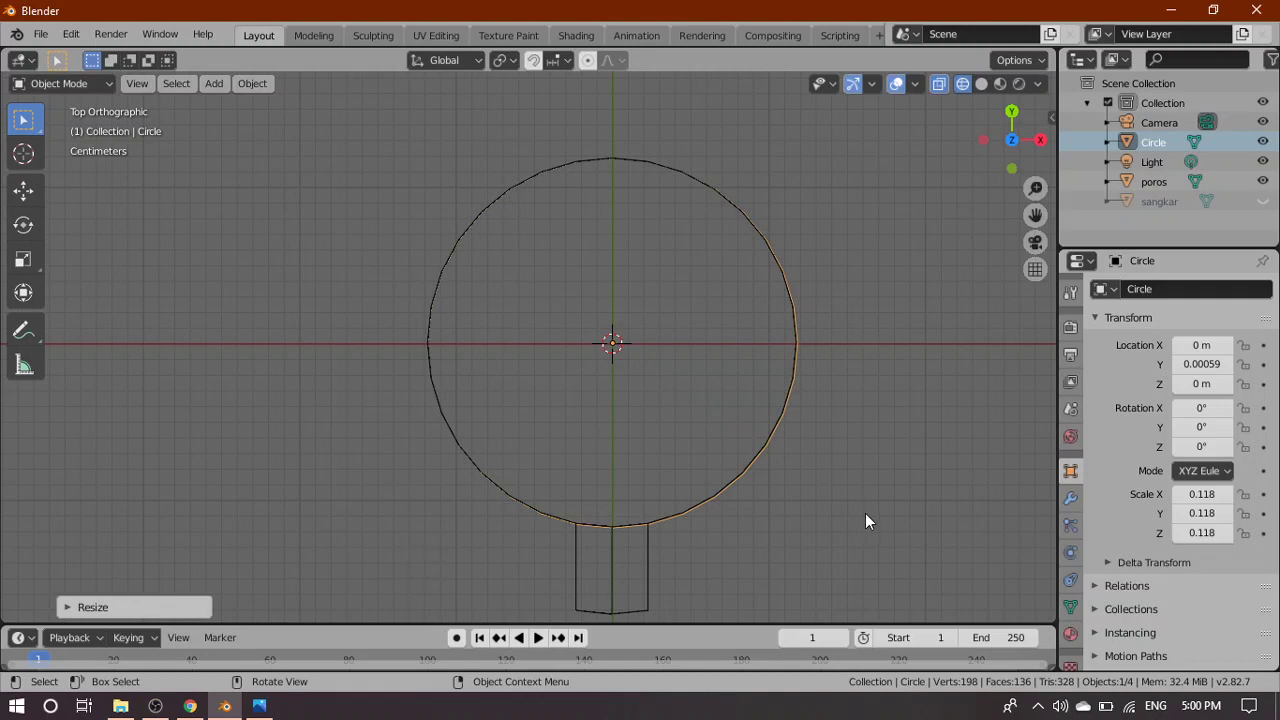
pyautogui.press('g')
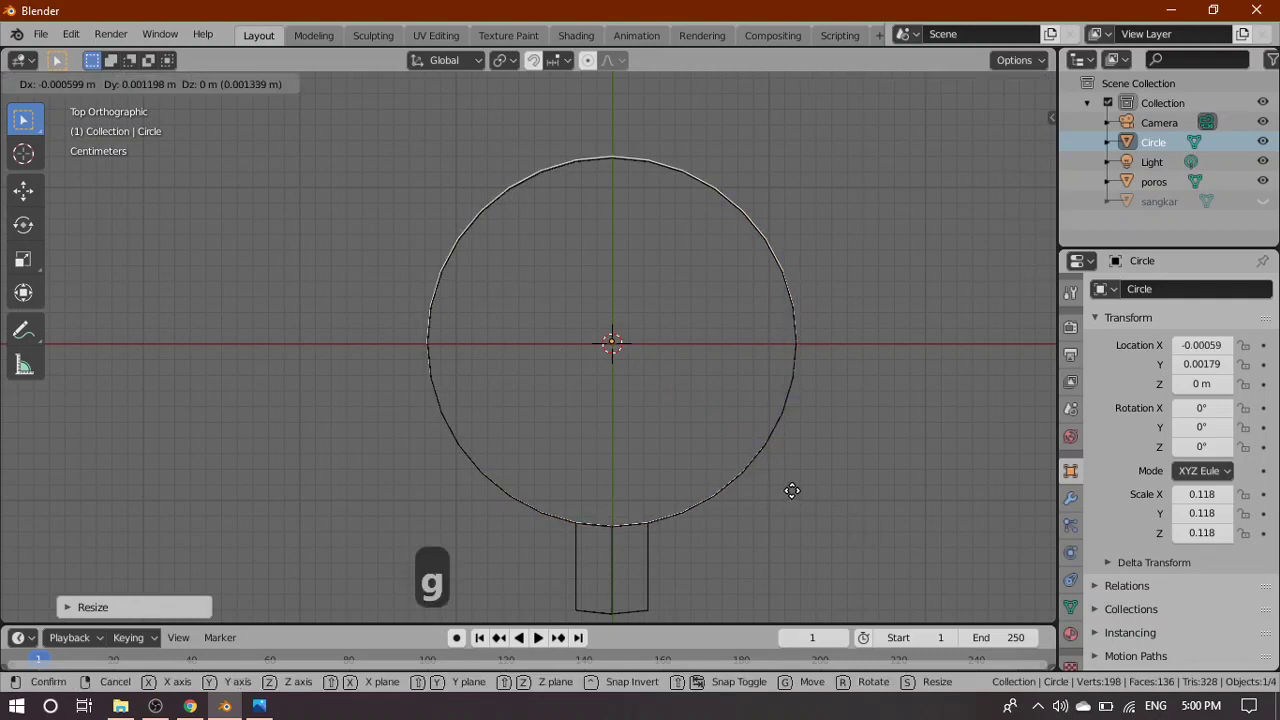
pyautogui.click(791, 490)
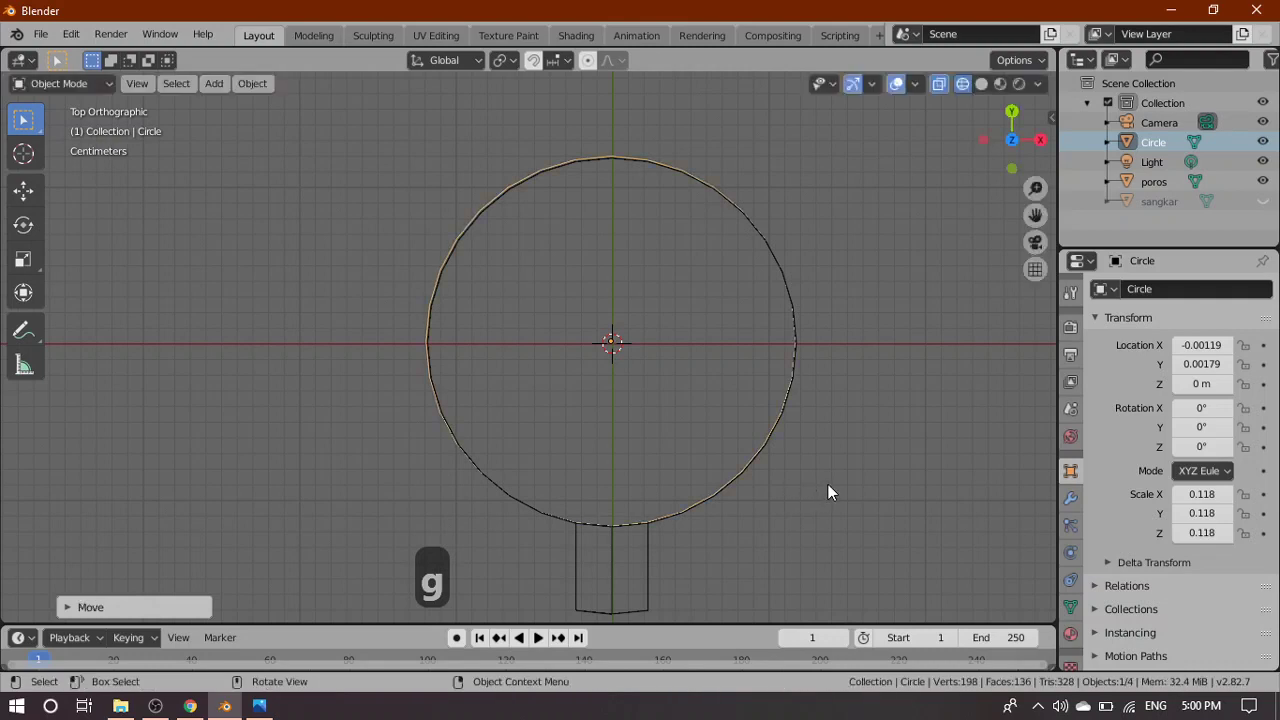
# Enlarge the circle beyond the shaft's outline to a scale of about 0.228, checking the motor reference picture in Photos along the way
pyautogui.scroll(-1, 828, 484)
pyautogui.press('s')
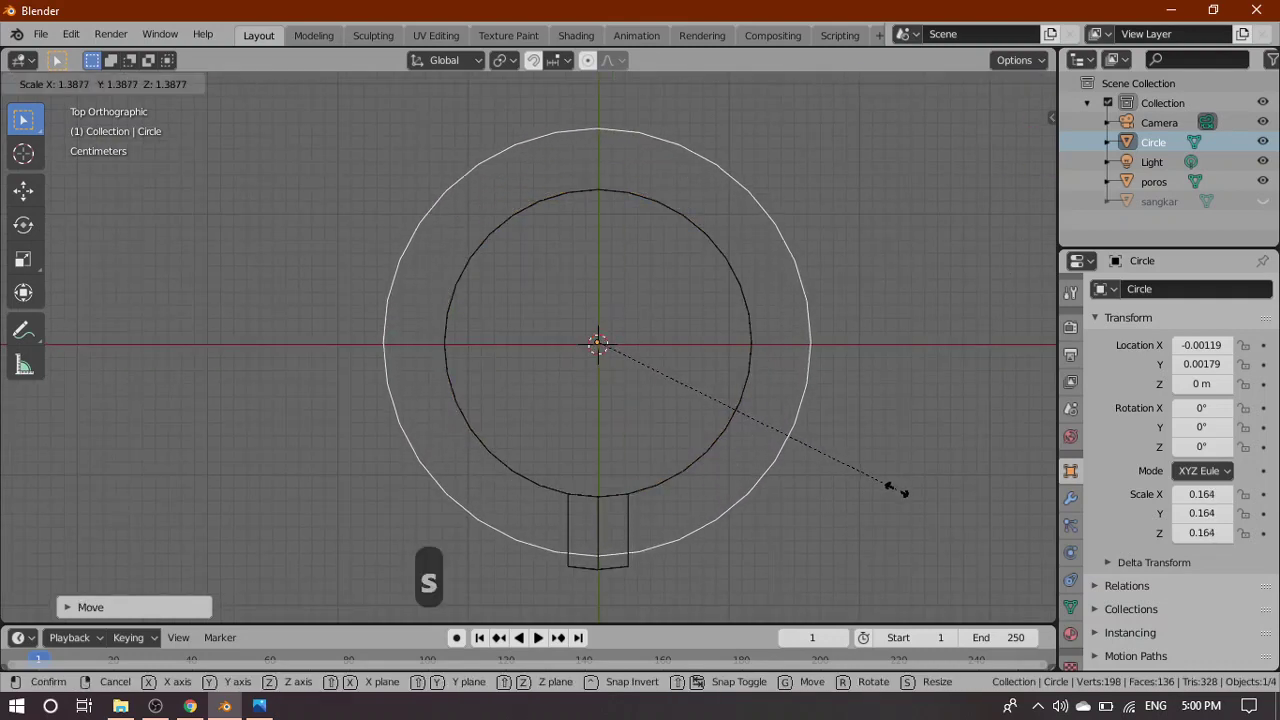
pyautogui.click(898, 488)
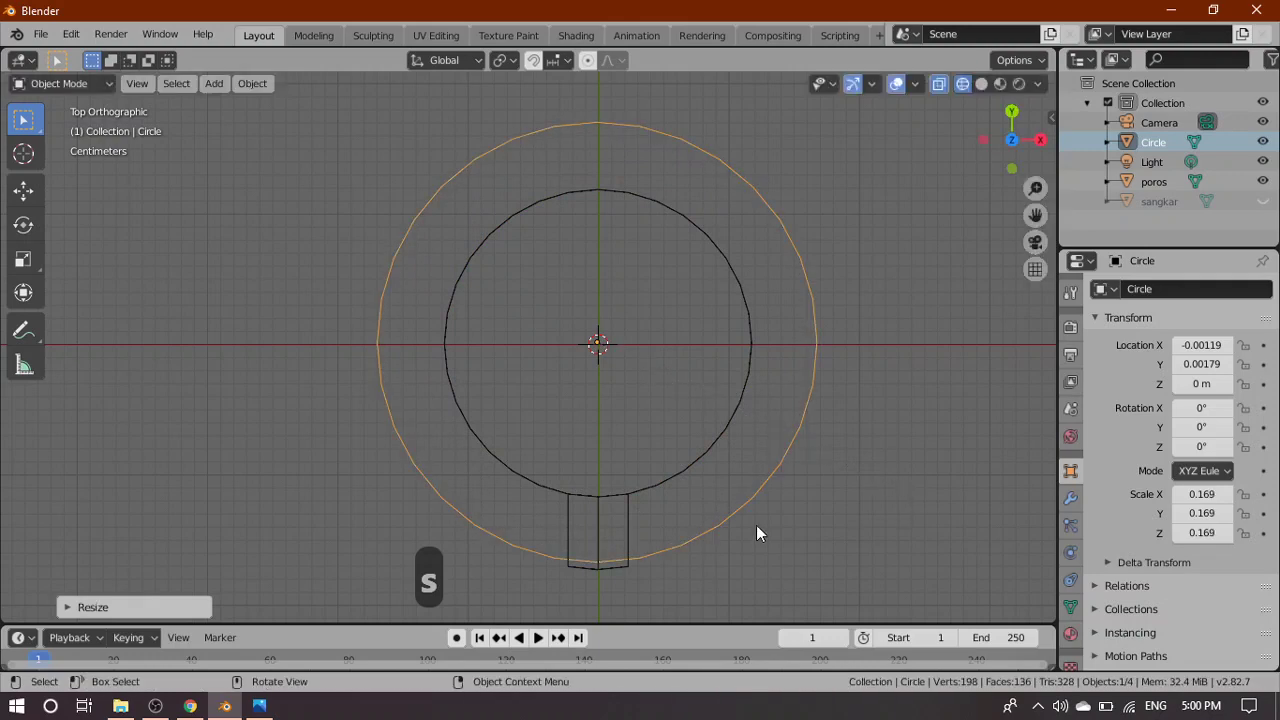
pyautogui.click(260, 706)
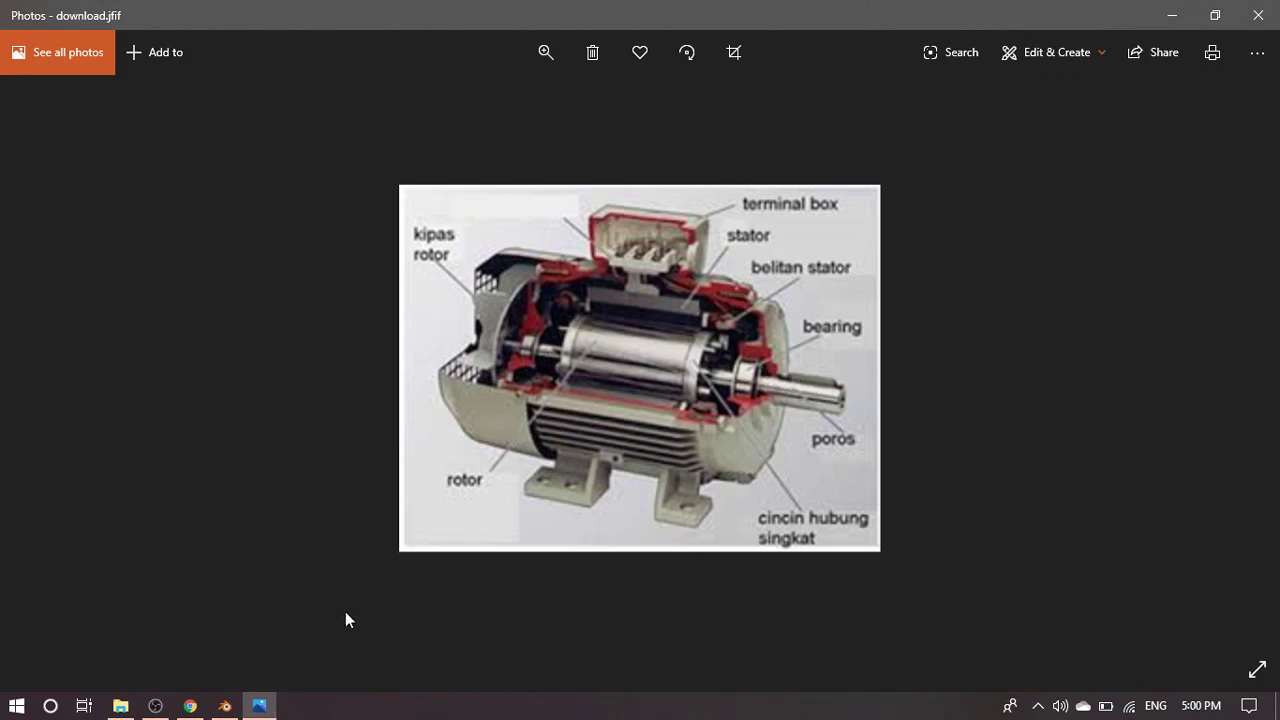
pyautogui.click(225, 706)
pyautogui.scroll(-3, 838, 559)
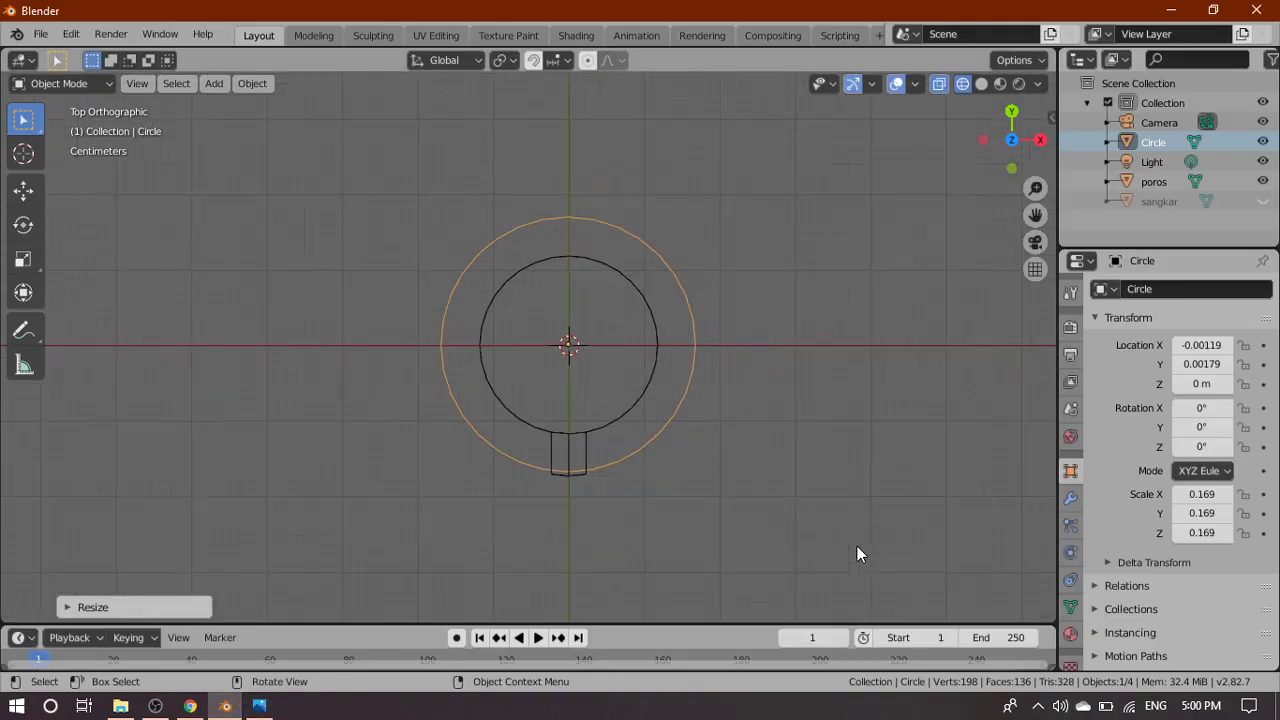
pyautogui.press('s')
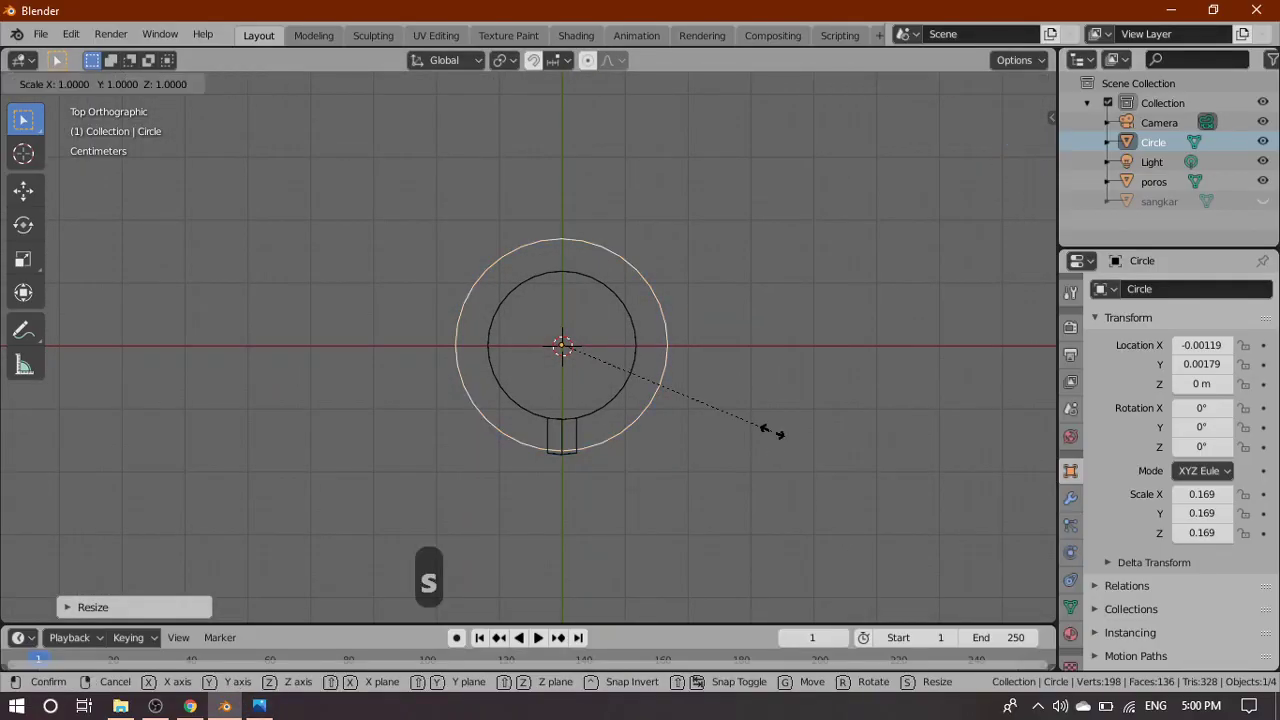
pyautogui.click(840, 474)
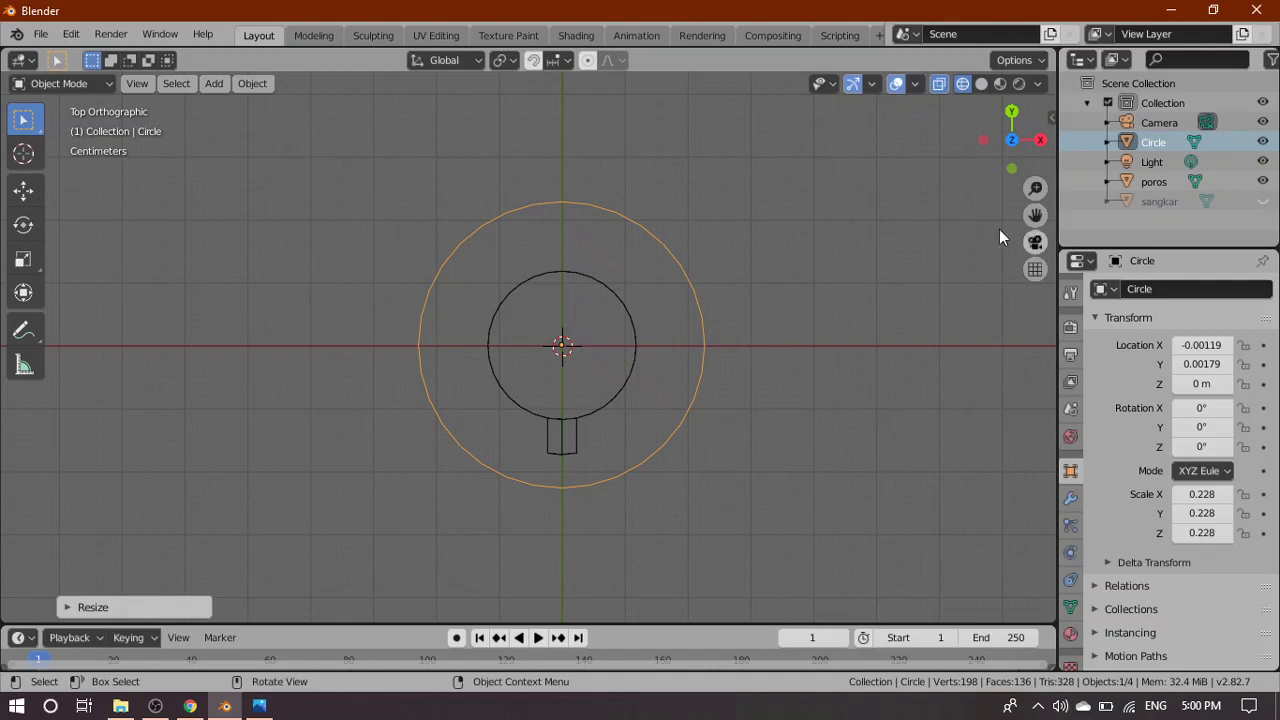
# Switch to solid shading and edit the circle's mesh in vertex mode with all of its vertices selected
pyautogui.click(979, 83)
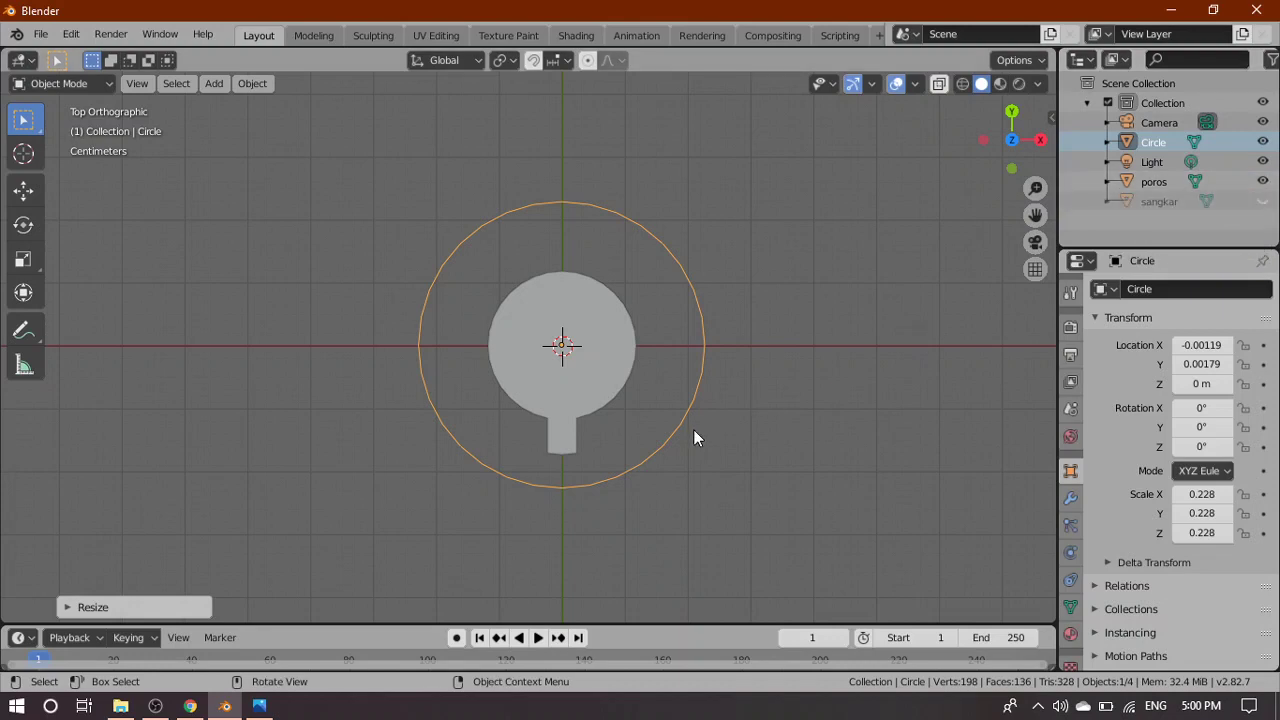
pyautogui.scroll(2, 695, 432)
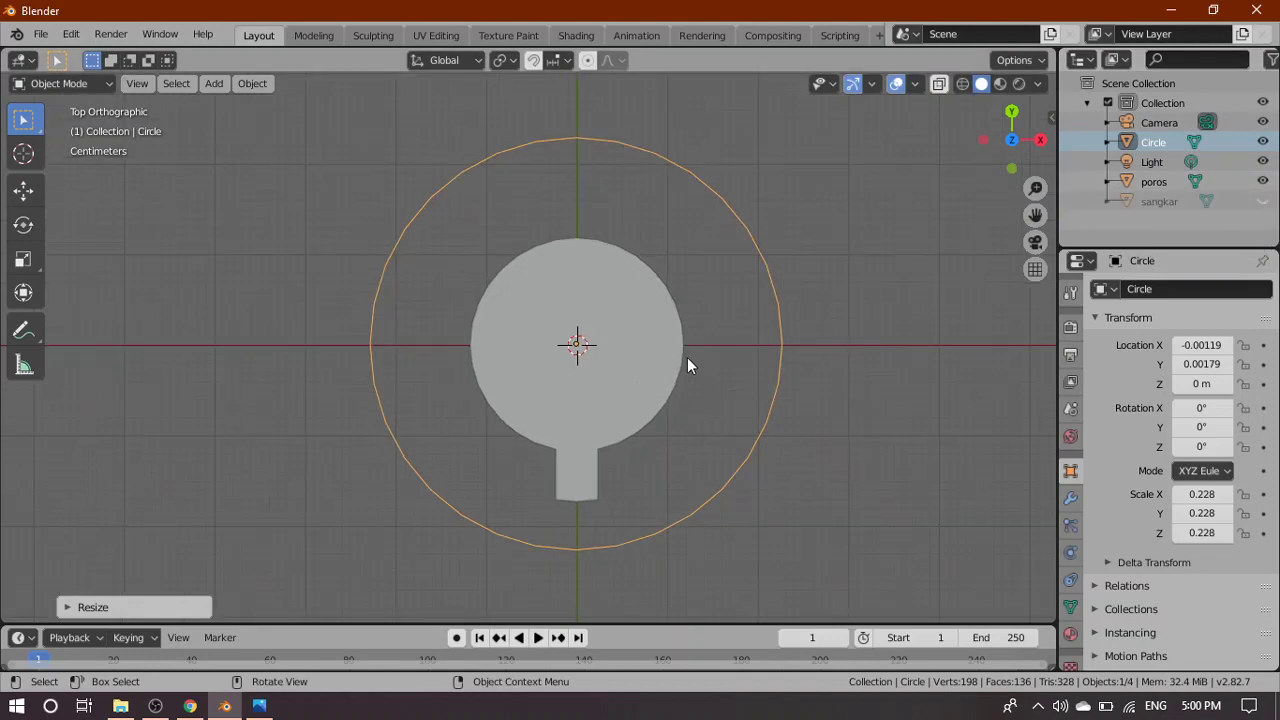
pyautogui.press('Tab')
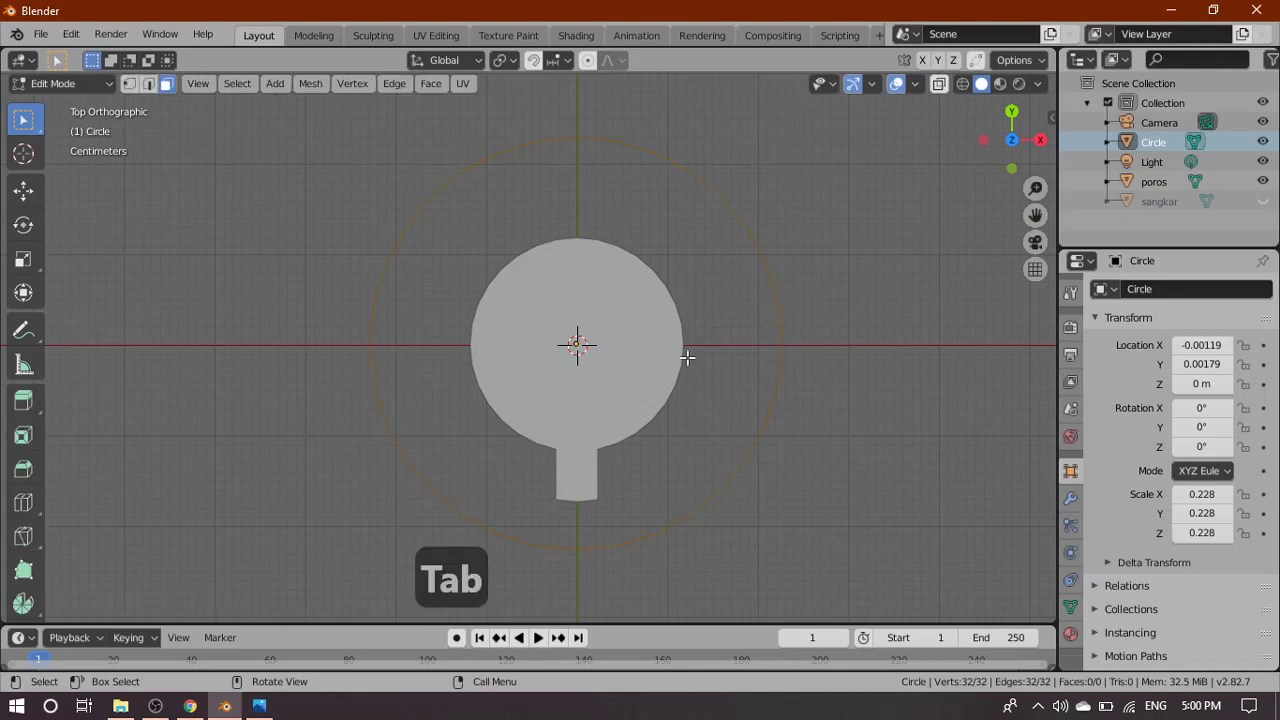
pyautogui.press('1')
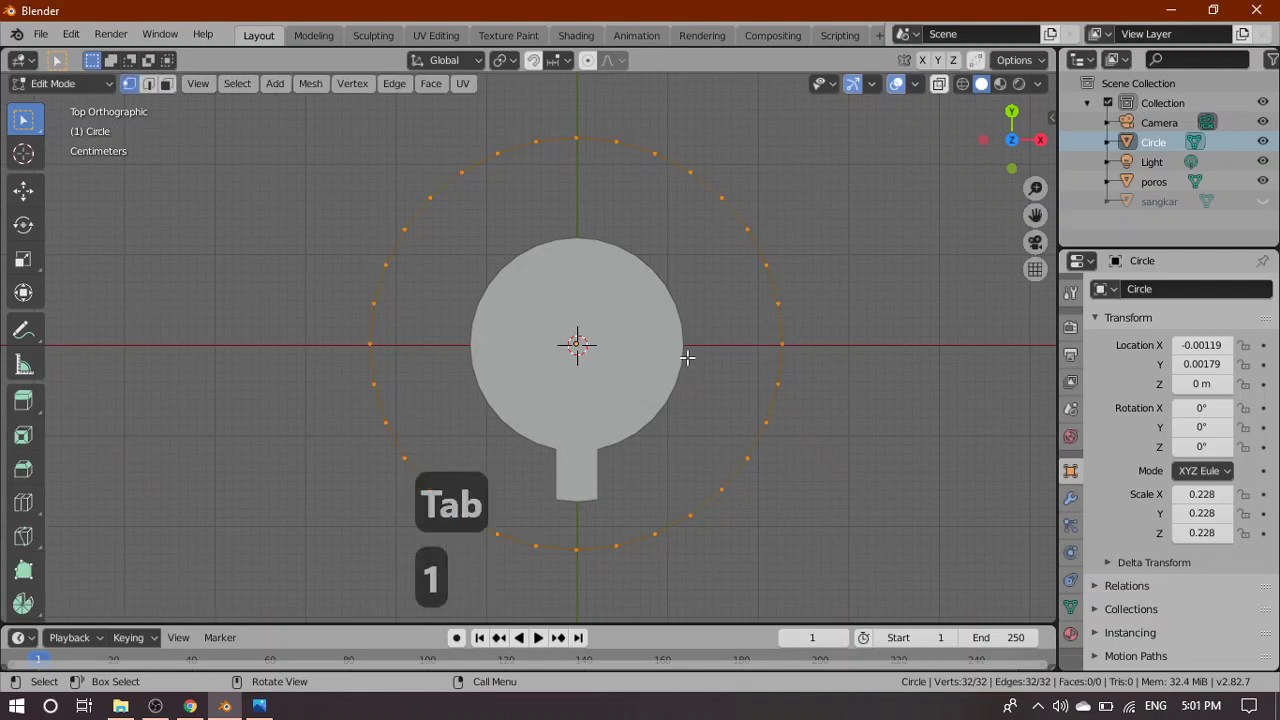
pyautogui.press('a')
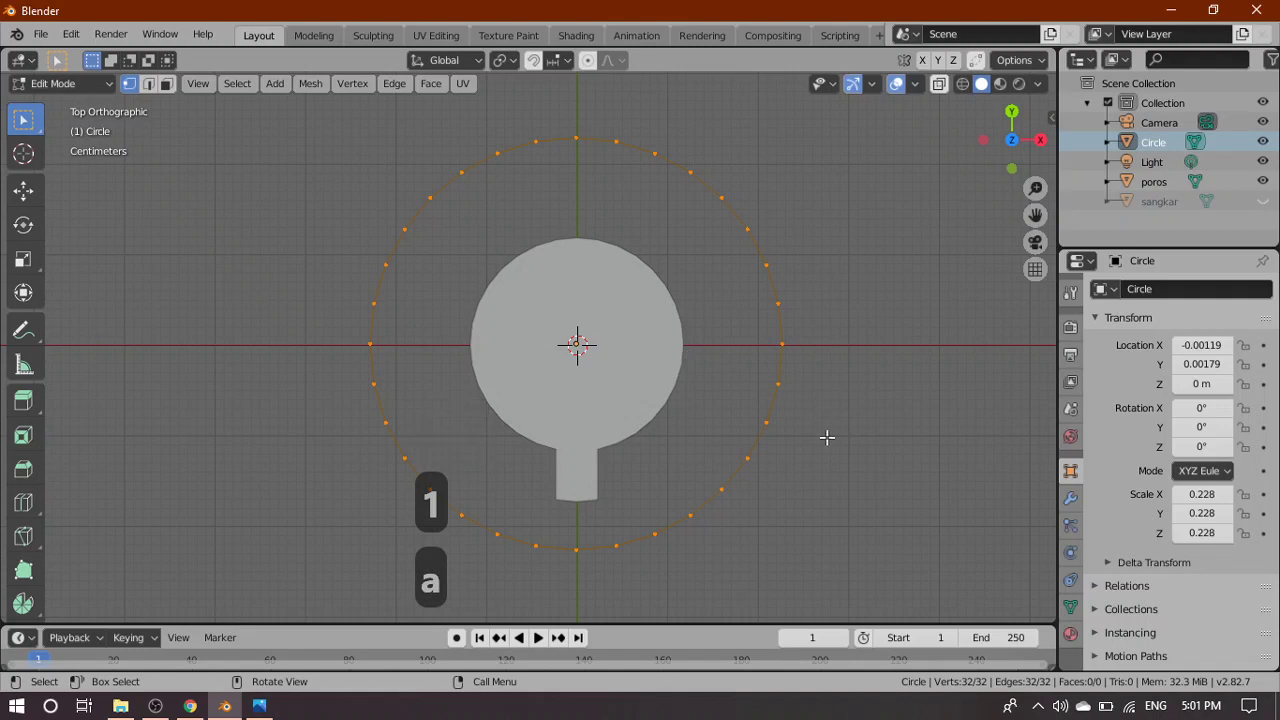
pyautogui.scroll(1, 826, 437)
pyautogui.scroll(1, 600, 366)
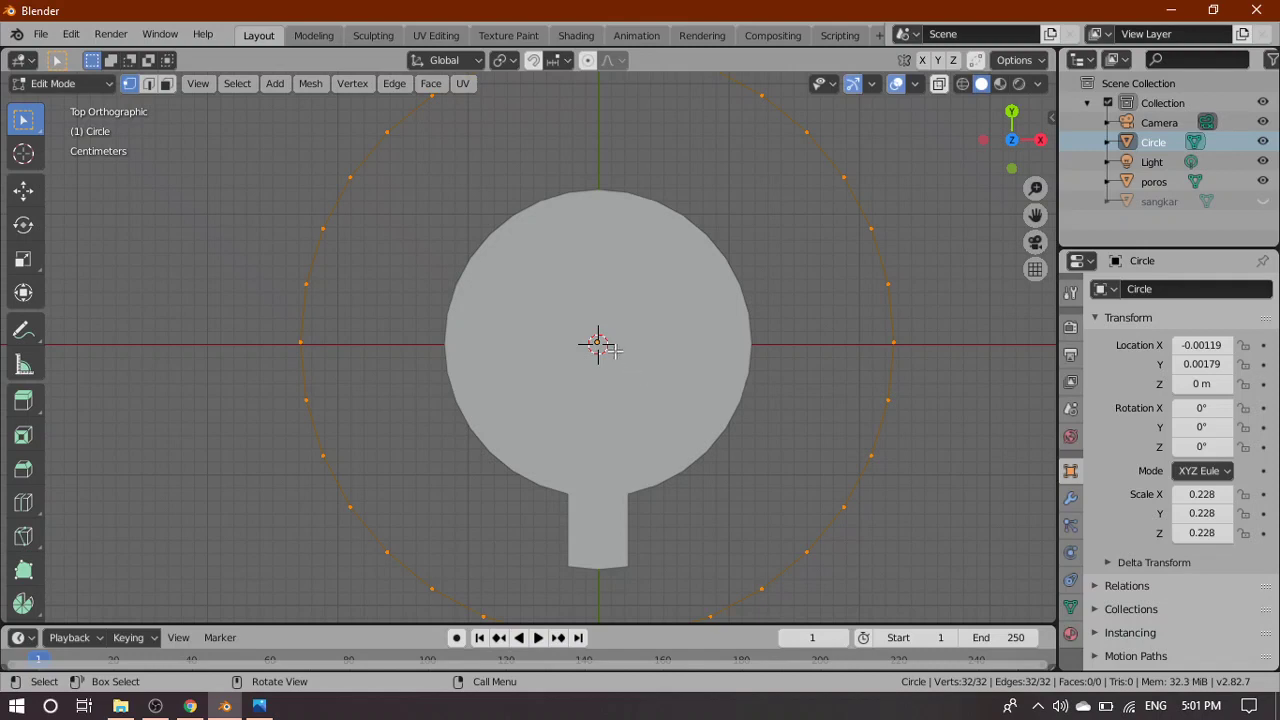
pyautogui.scroll(2, 648, 376)
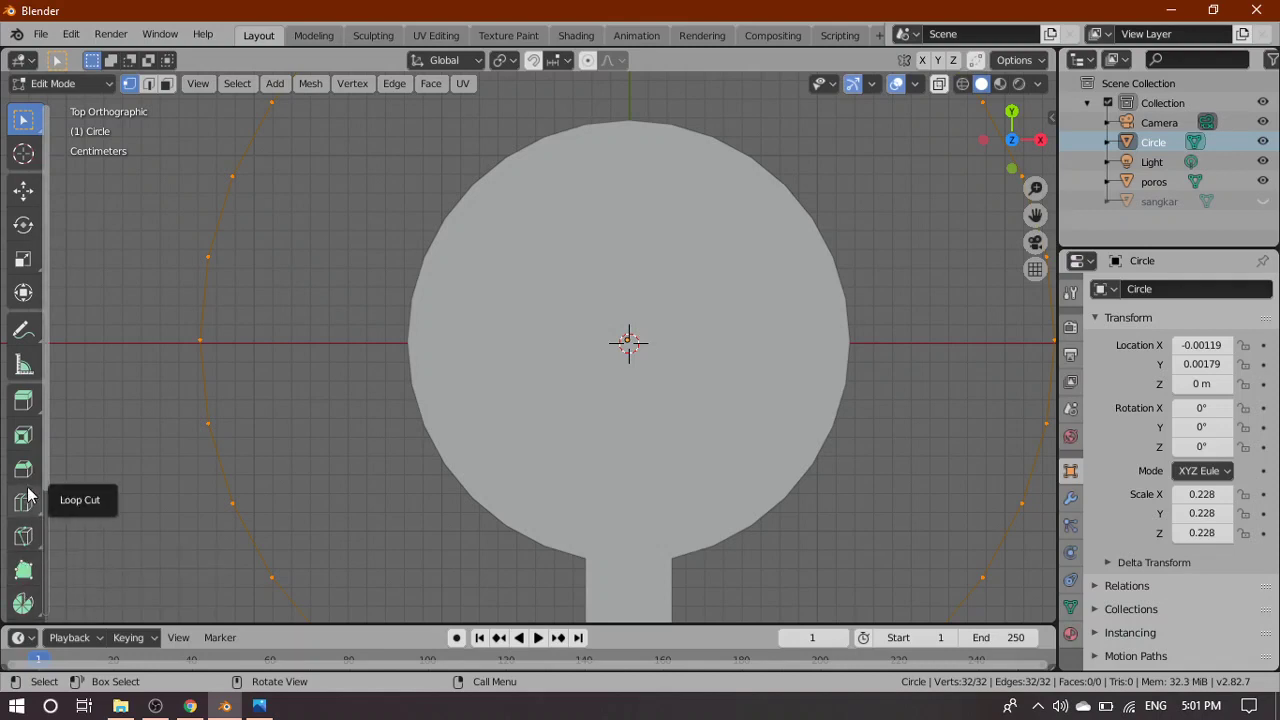
# Extrude the circle's vertices to the origin with Extrude to Cursor and rotate the new ring about -71.7° back onto the outer circle
pyautogui.moveTo(24, 407); pyautogui.dragTo(136, 523)
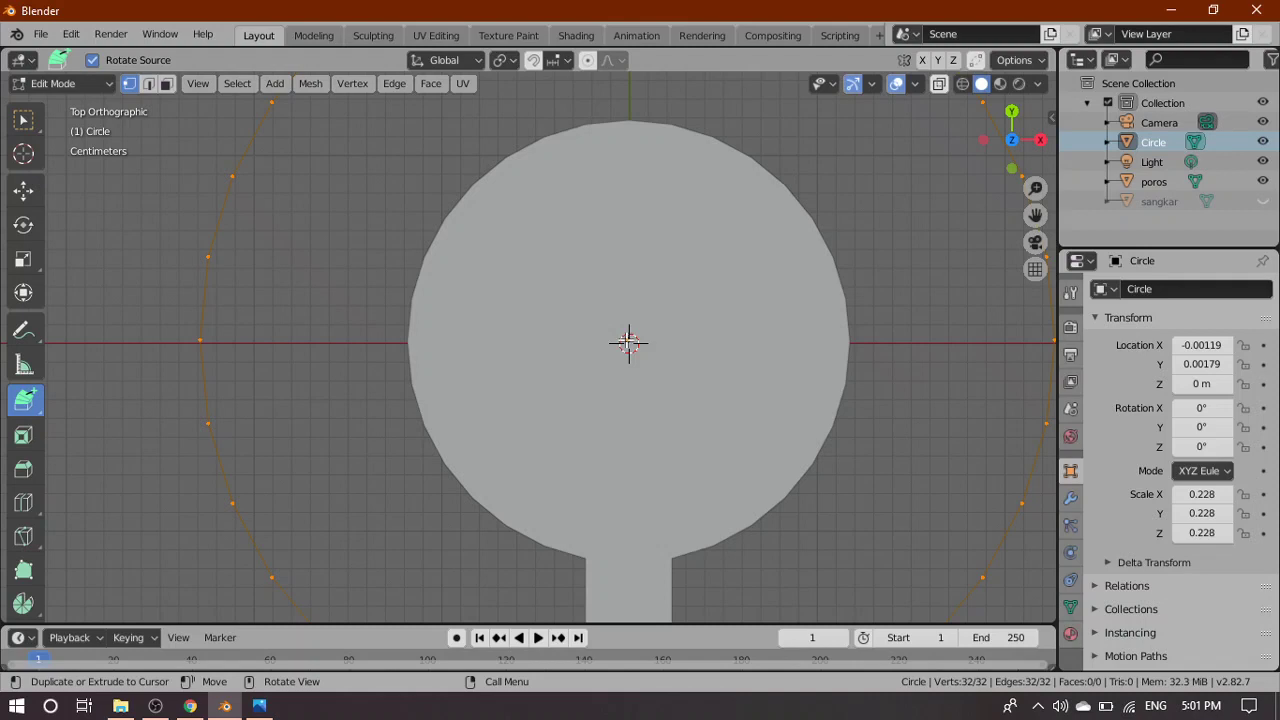
pyautogui.click(628, 342)
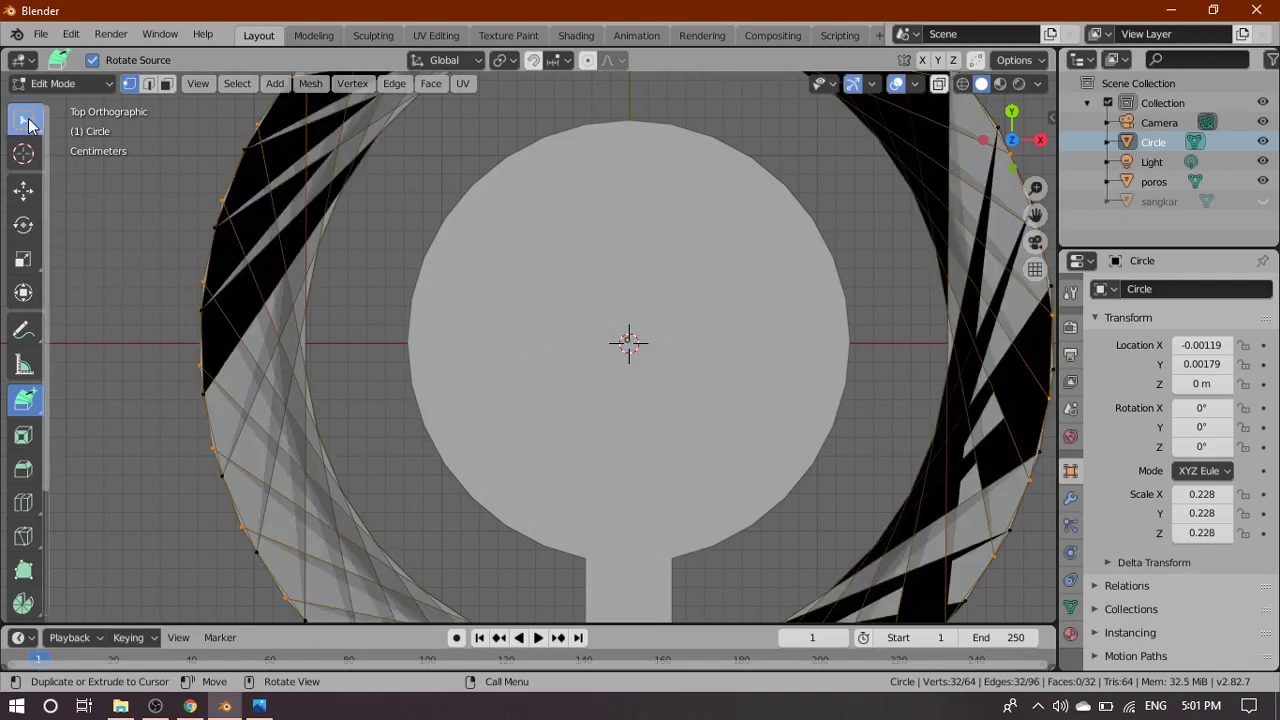
pyautogui.click(24, 120)
pyautogui.scroll(-4, 386, 340)
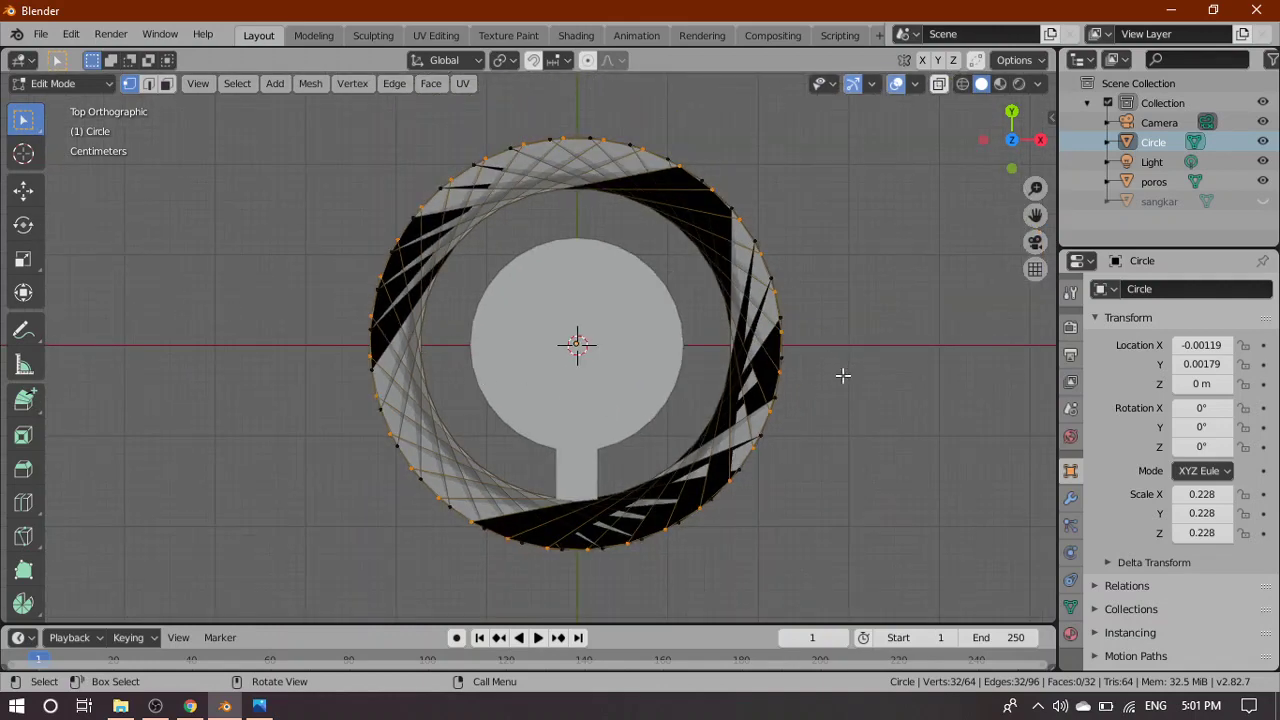
pyautogui.press('r')
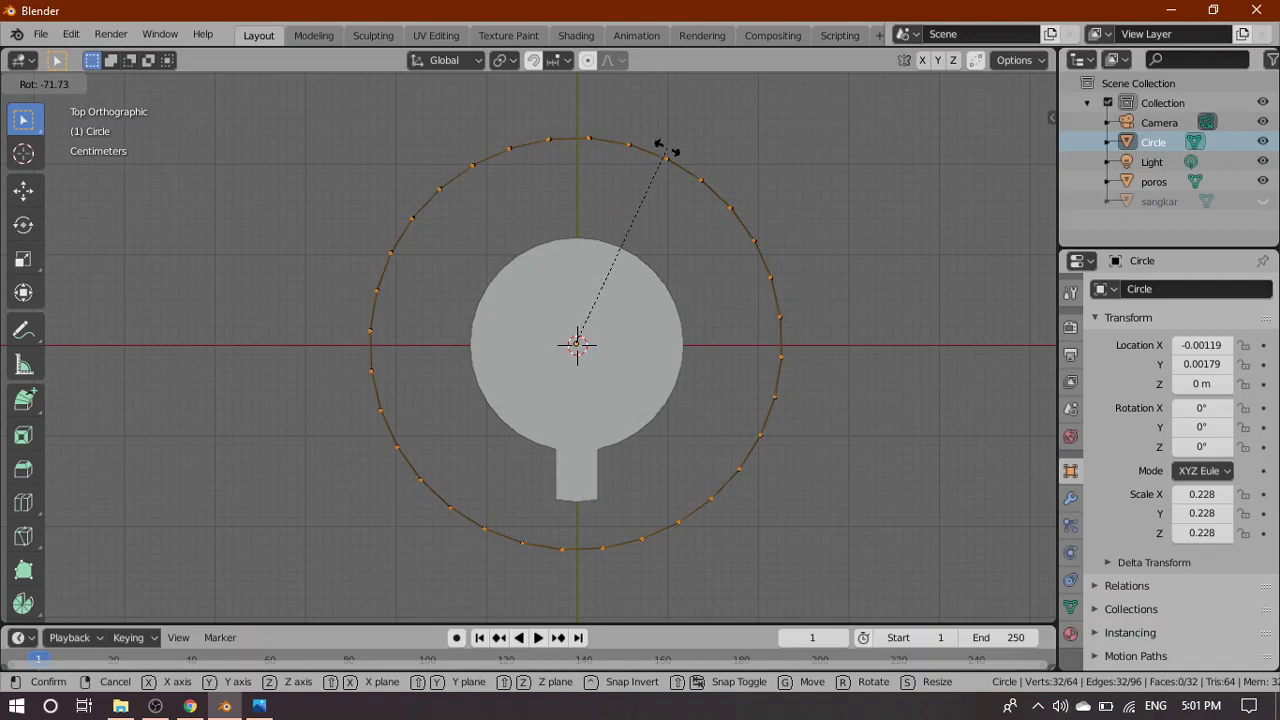
pyautogui.click(666, 148)
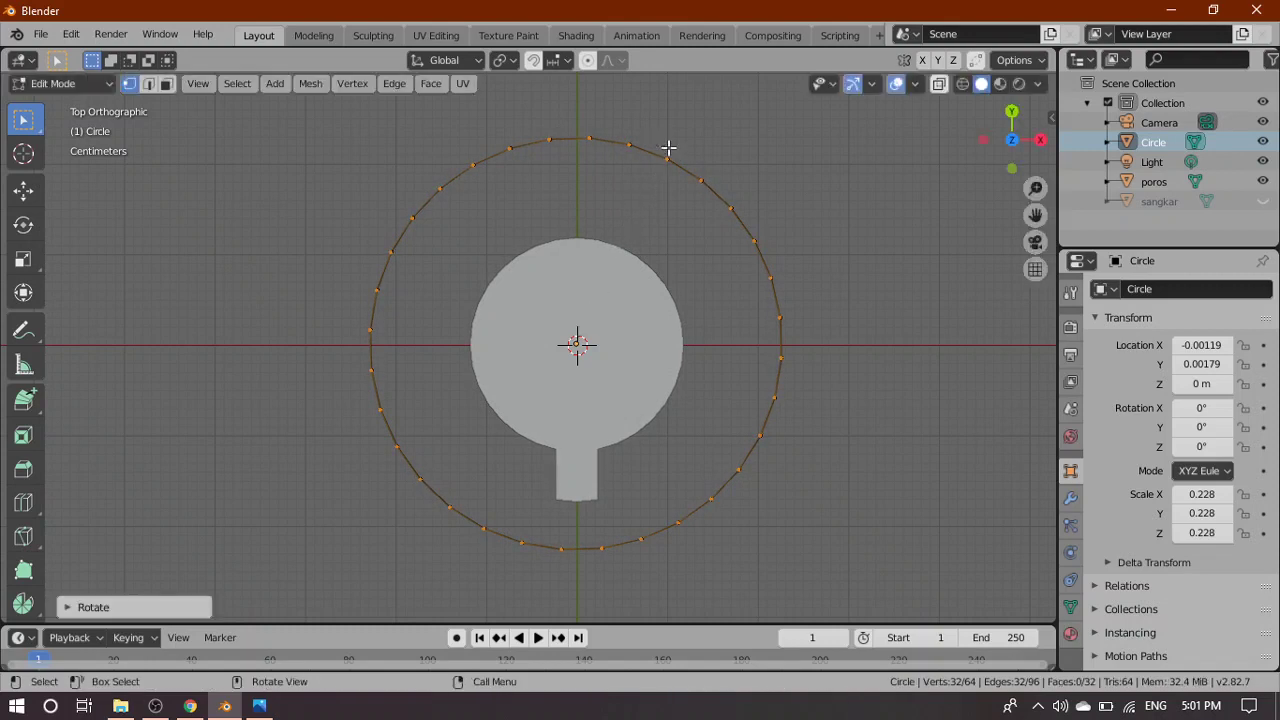
# Scale the extruded vertex ring inward to about 0.53 so that a flat annulus surrounds the shaft
pyautogui.scroll(1, 886, 468)
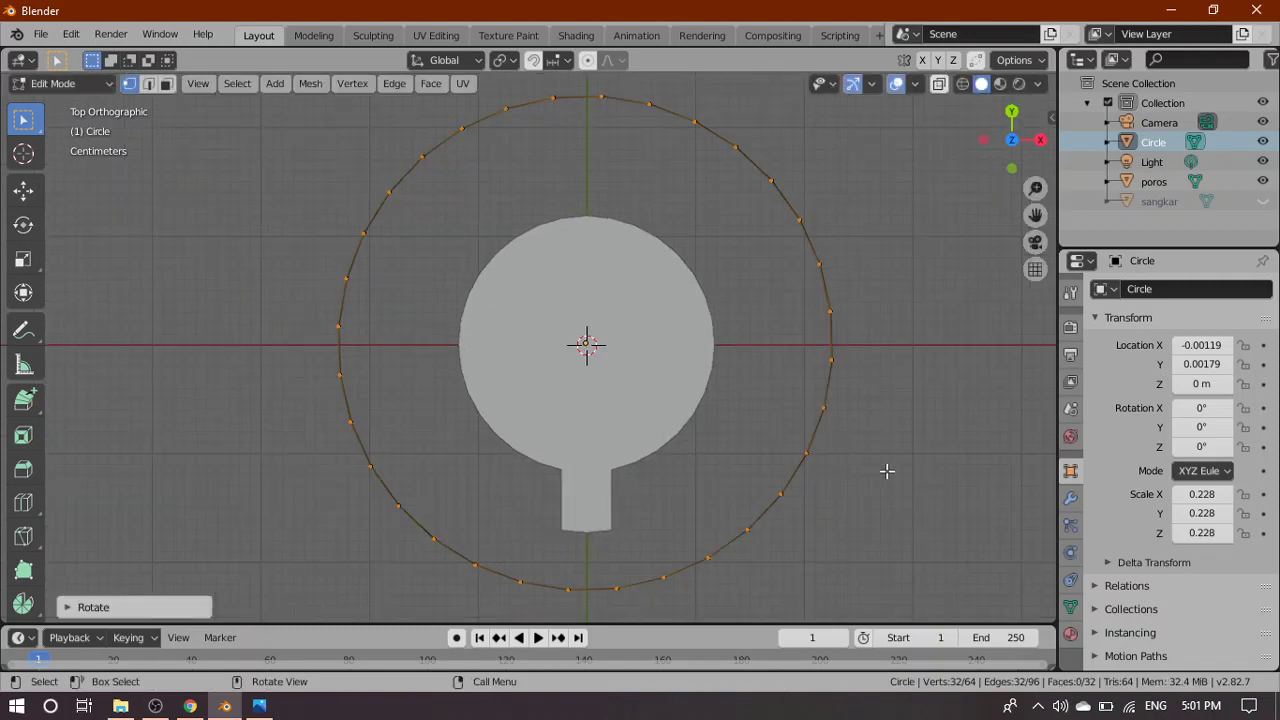
pyautogui.scroll(-1, 886, 468)
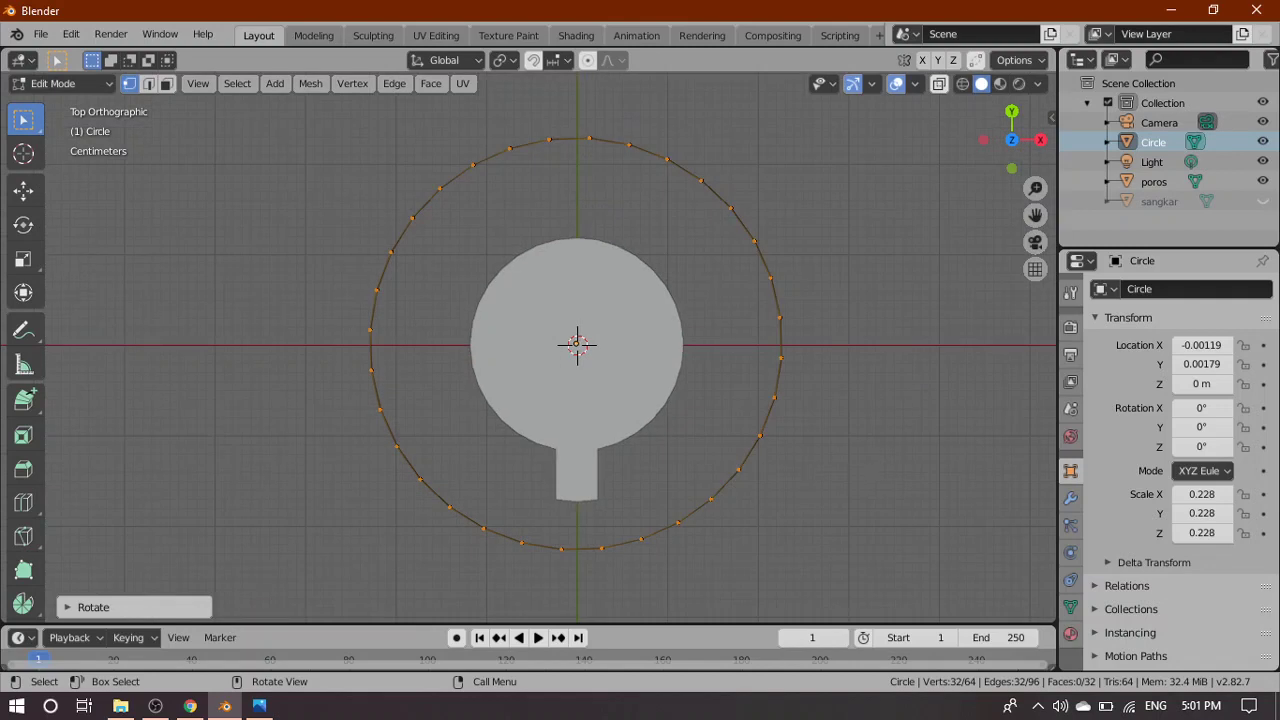
pyautogui.press('e')
pyautogui.press('s')
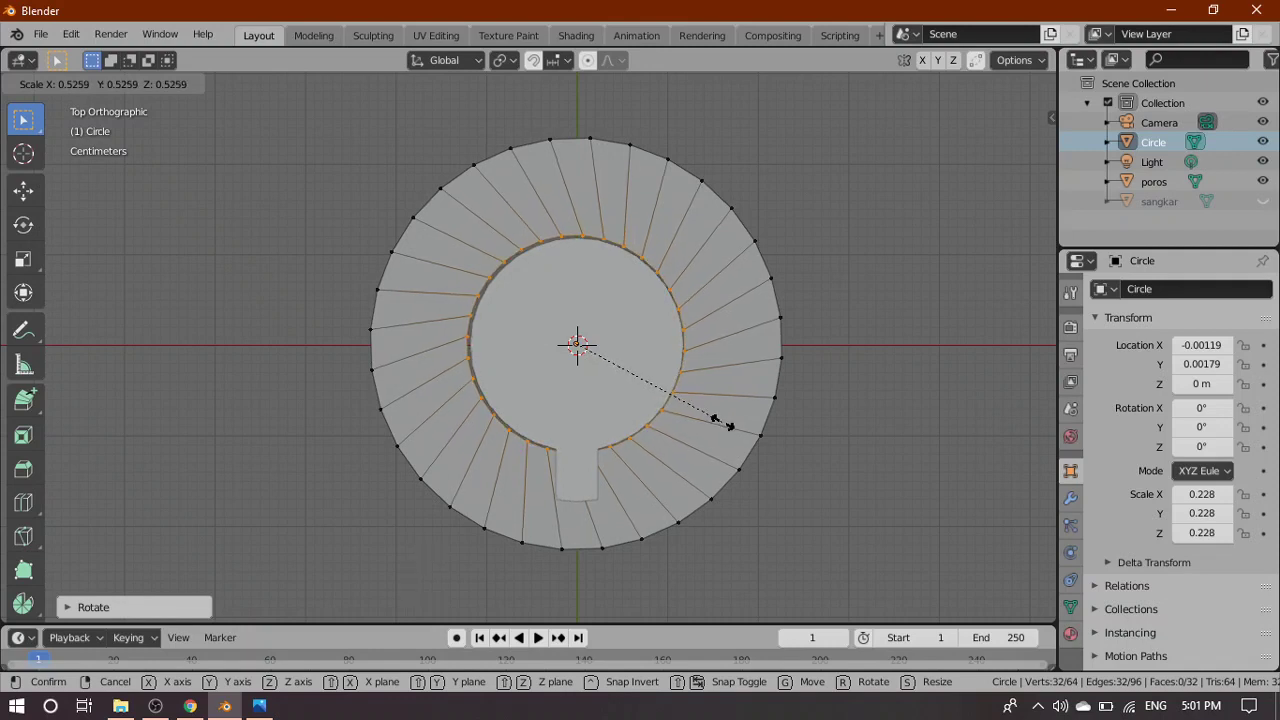
pyautogui.click(729, 427)
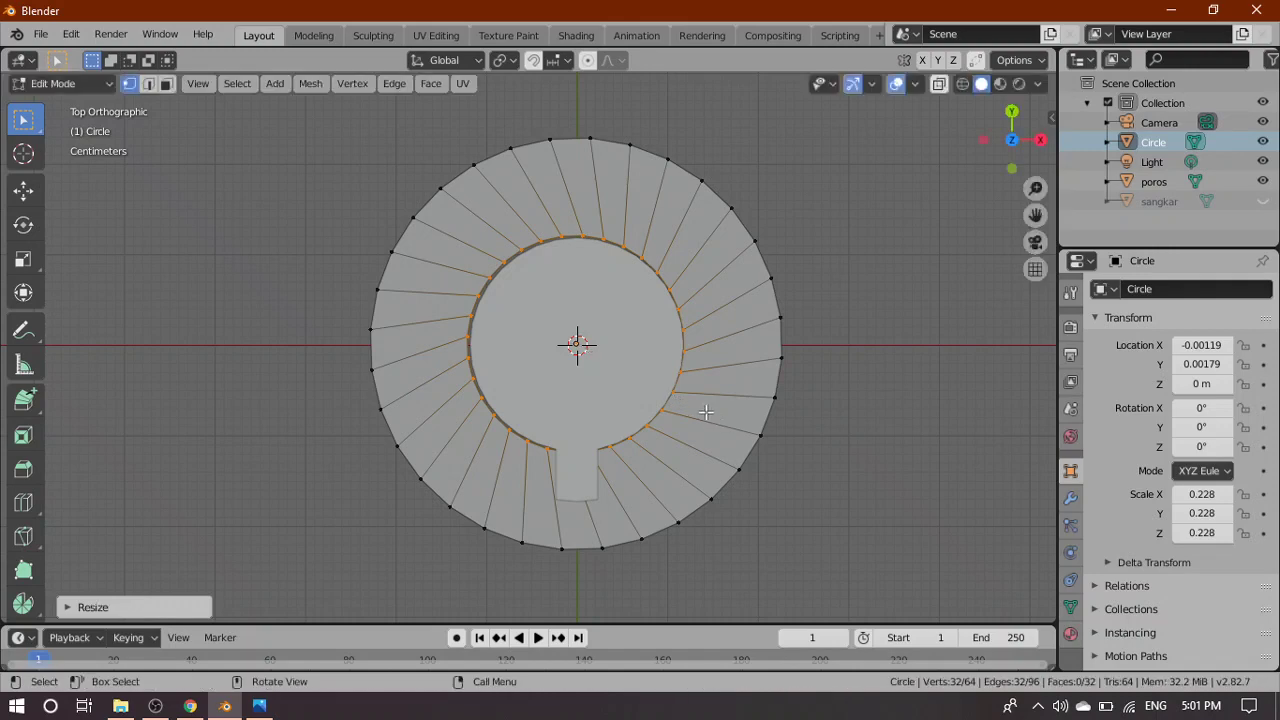
# Shrink the inner vertex ring slightly and move it about 0.001 m in X and -0.001 m in Y to centre it on the shaft
pyautogui.scroll(4, 700, 412)
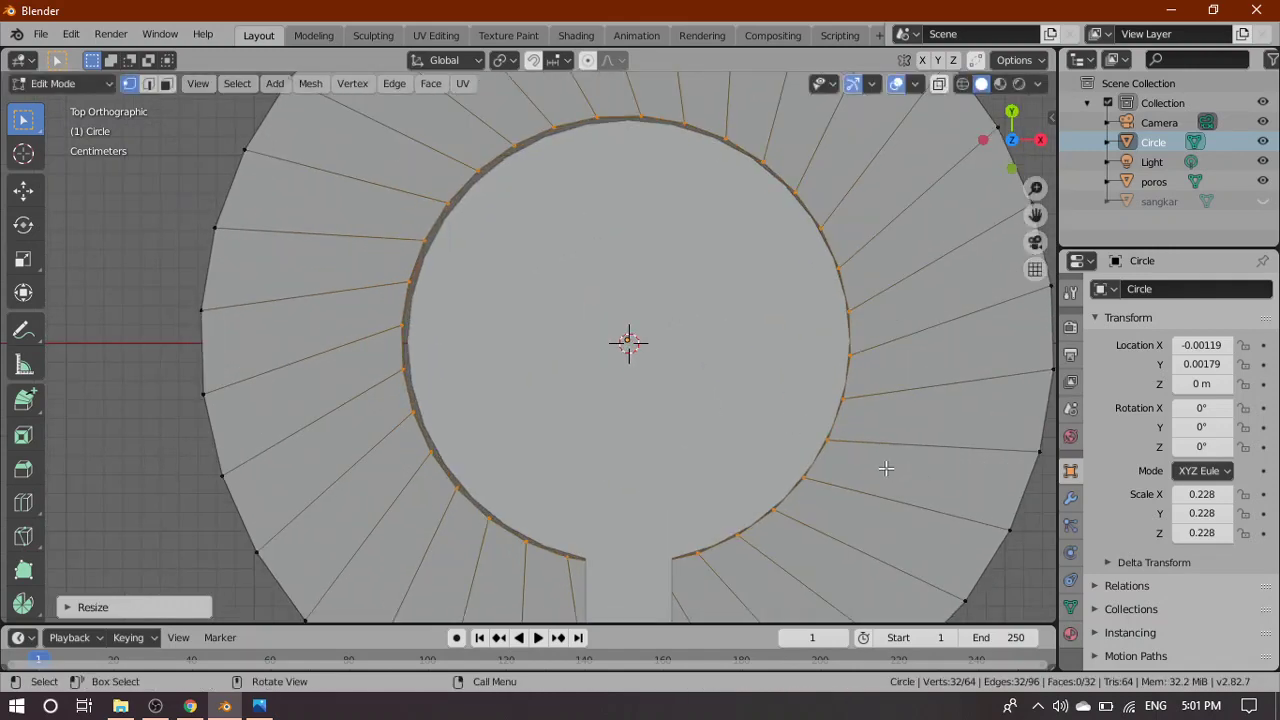
pyautogui.press('s')
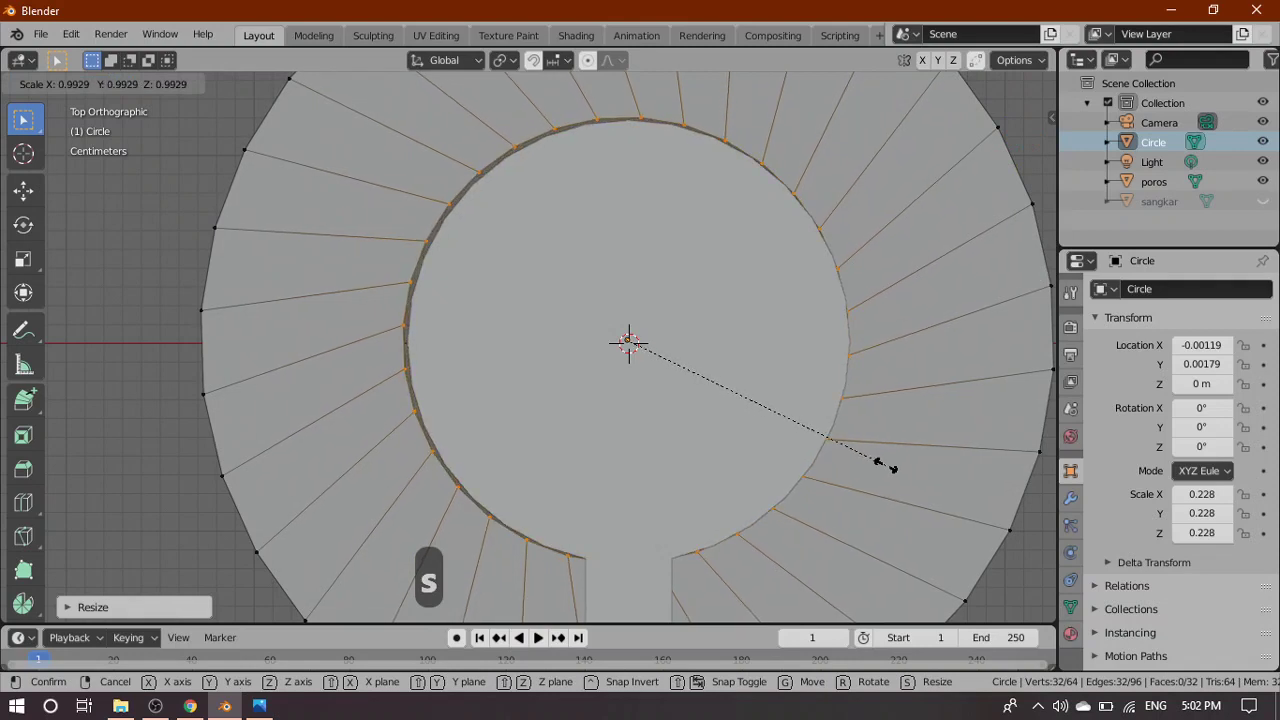
pyautogui.click(893, 469)
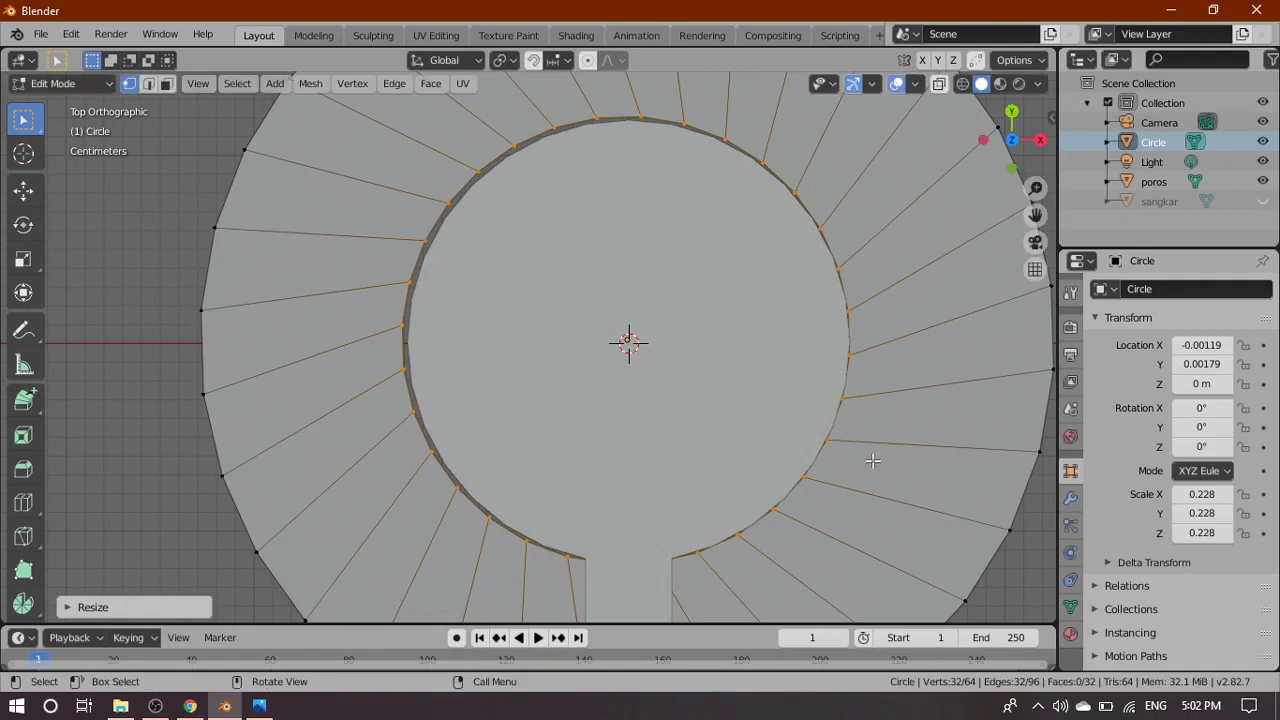
pyautogui.press('g')
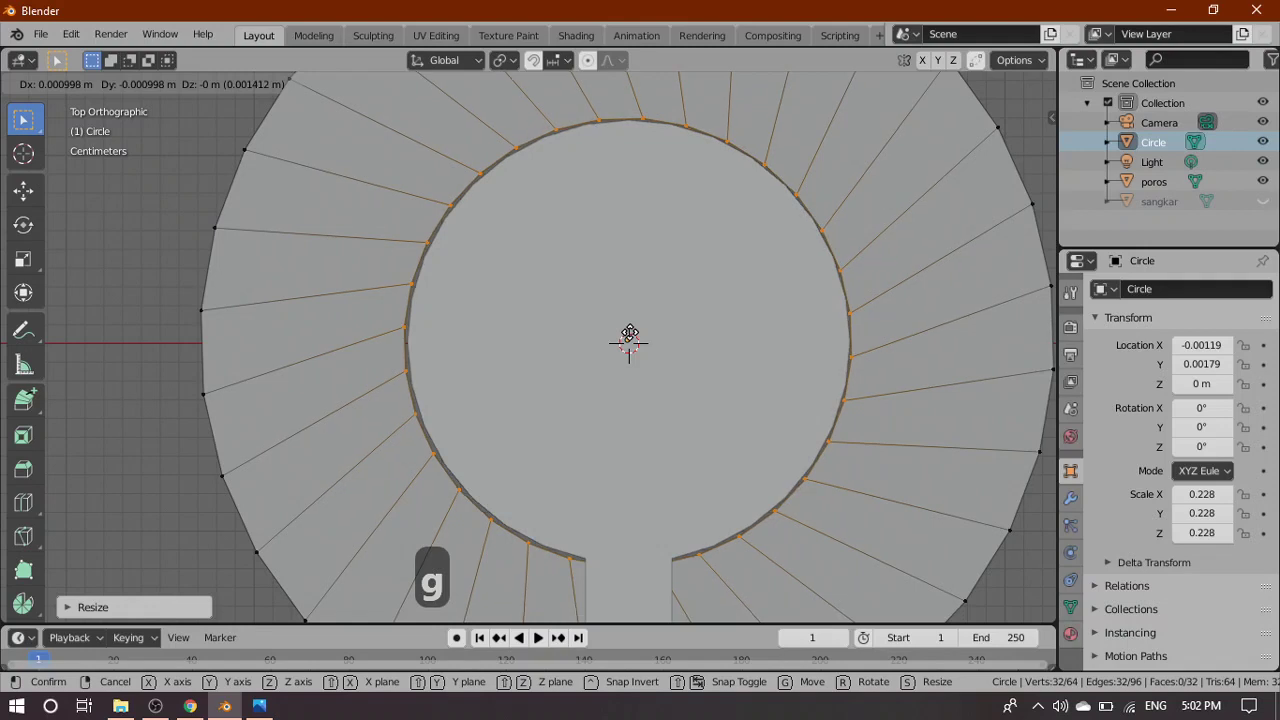
pyautogui.click(629, 336)
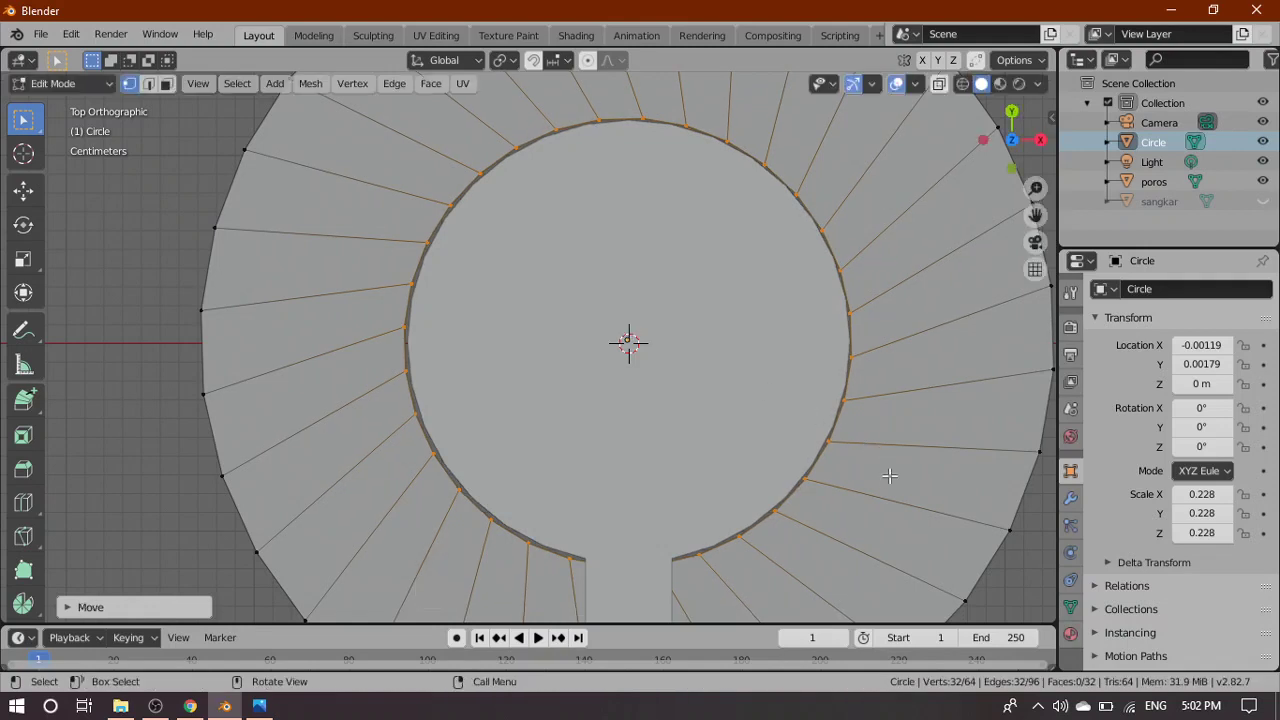
# Refine the inner ring's fit with another slight downscale against the shaft's outline, leaving its position as it is
pyautogui.press('s')
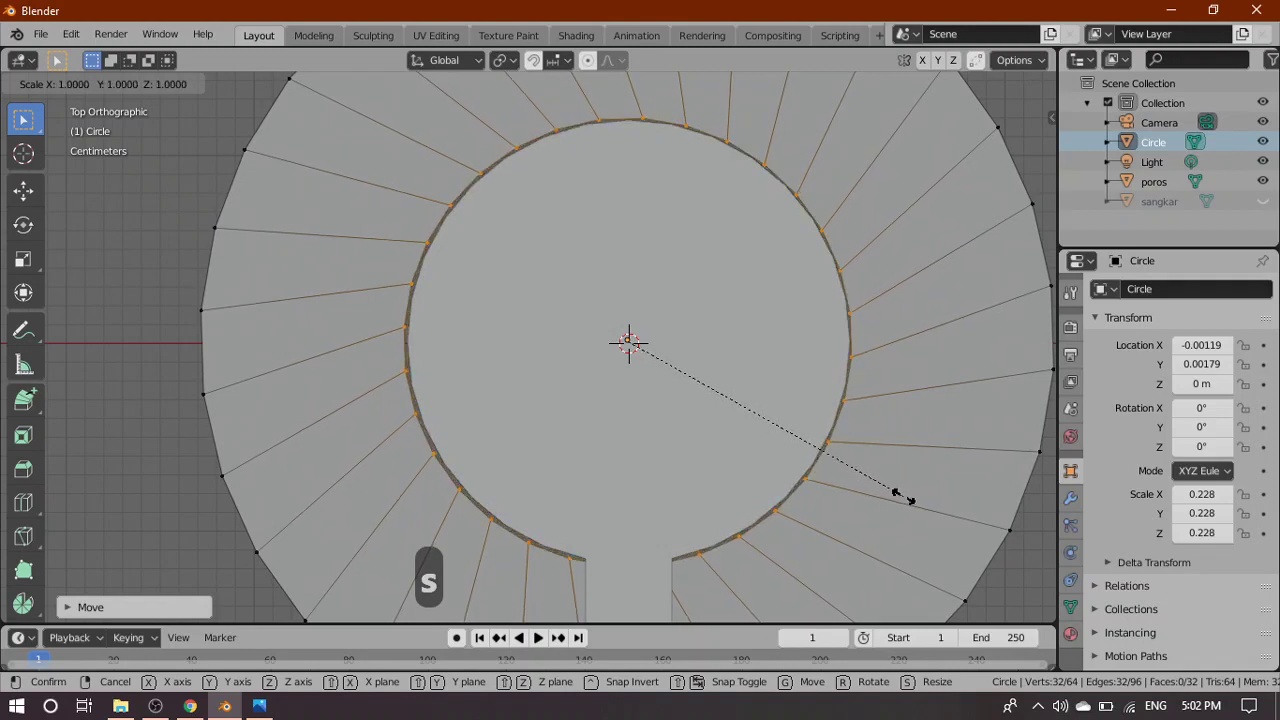
pyautogui.click(897, 492)
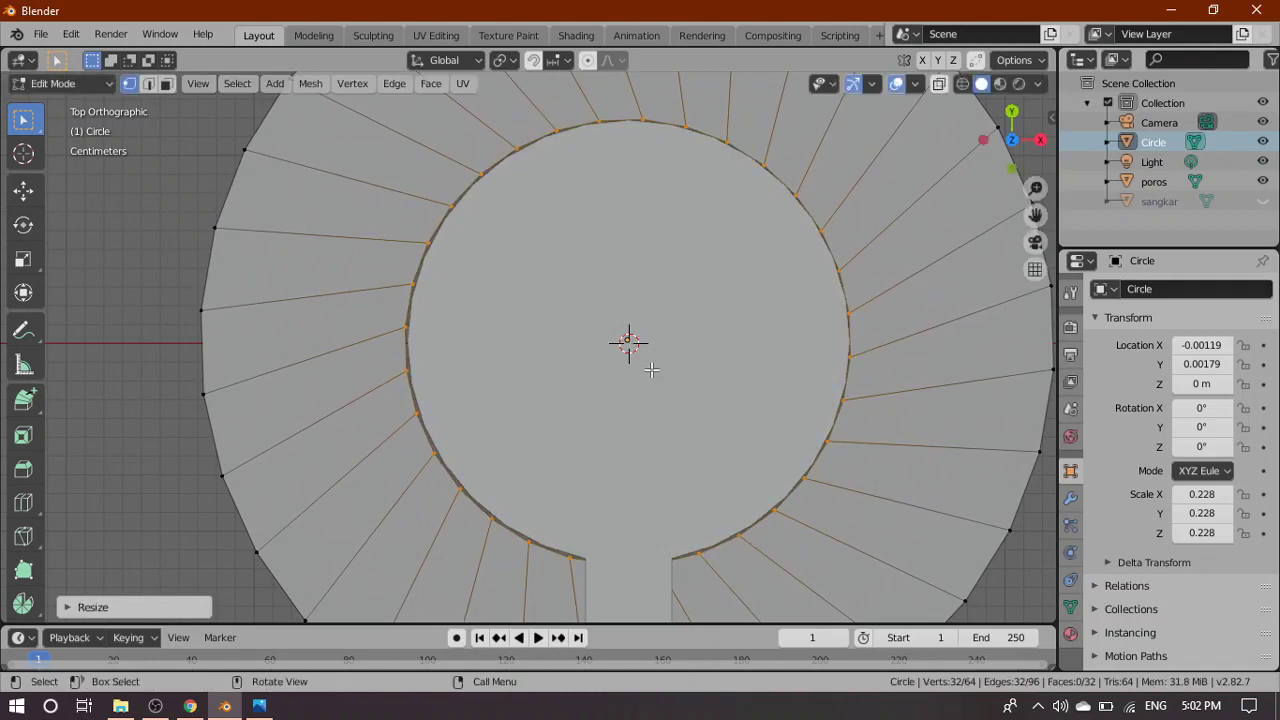
pyautogui.press('g')
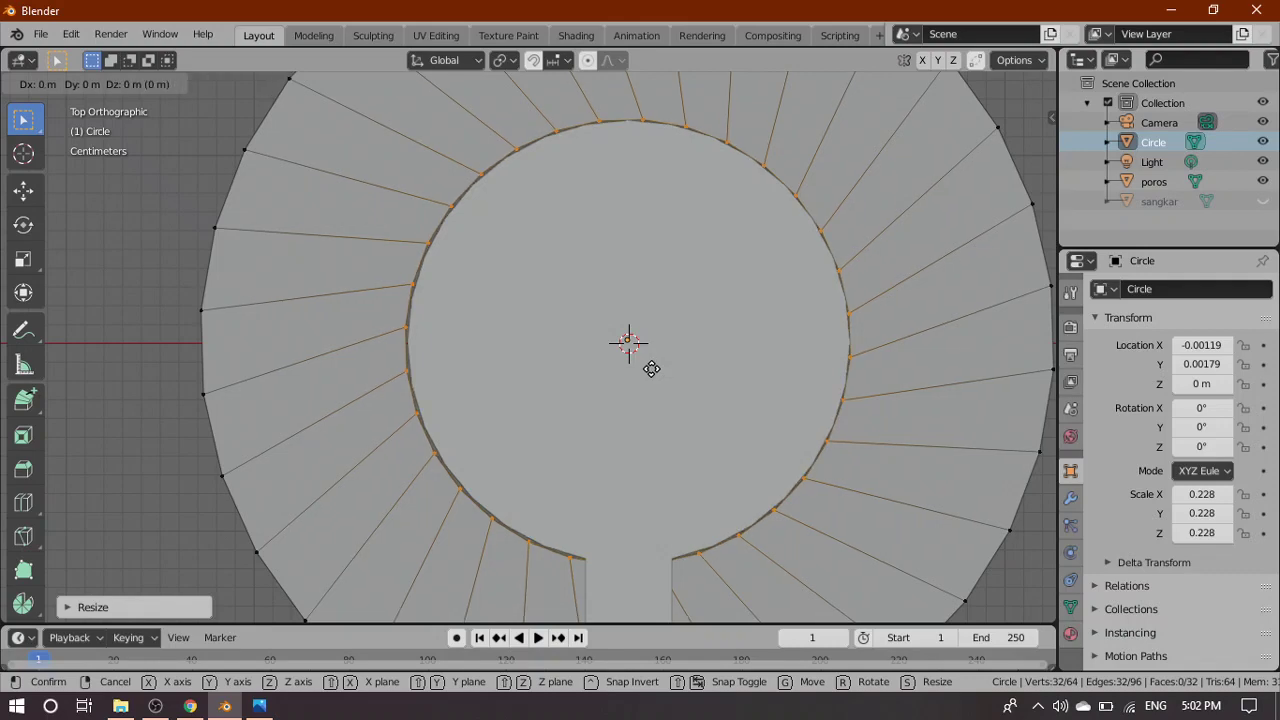
pyautogui.click(651, 369)
# Inspect the flat ring from above, then frame it at the origin in the front orthographic view
pyautogui.scroll(-4, 858, 436)
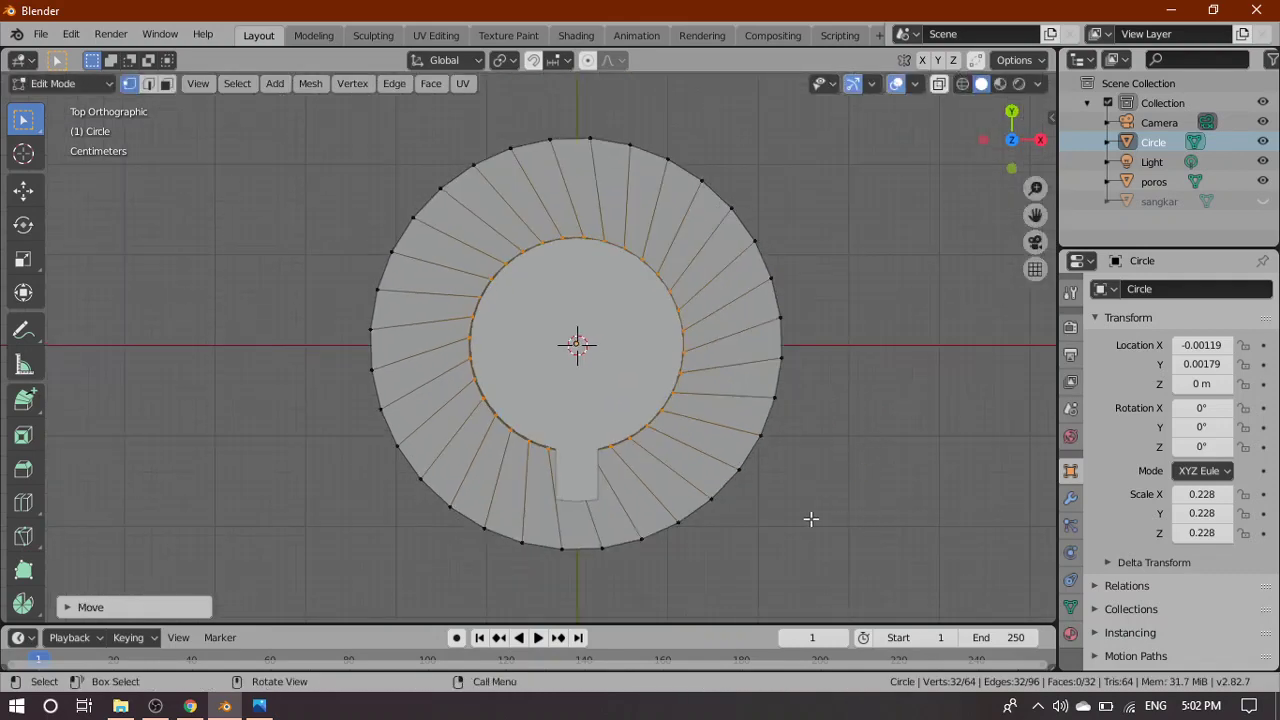
pyautogui.moveTo(826, 546); pyautogui.dragTo(783, 500, button='middle')
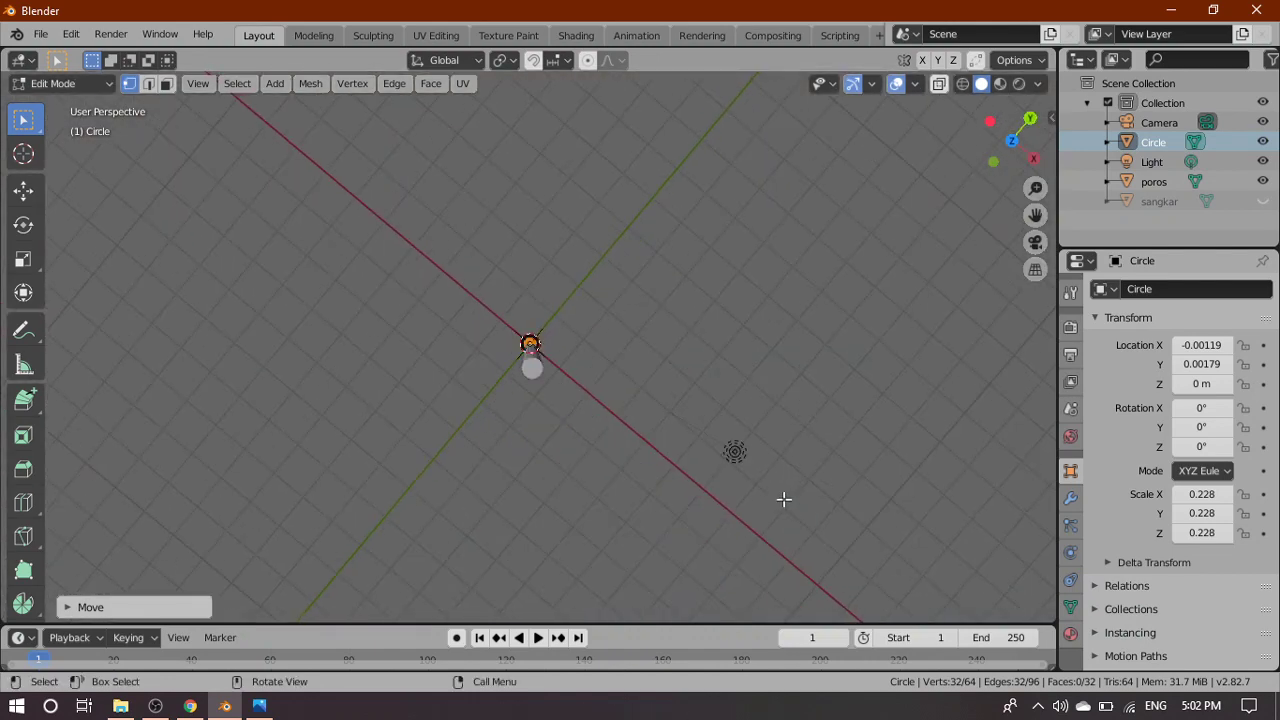
pyautogui.press('`')
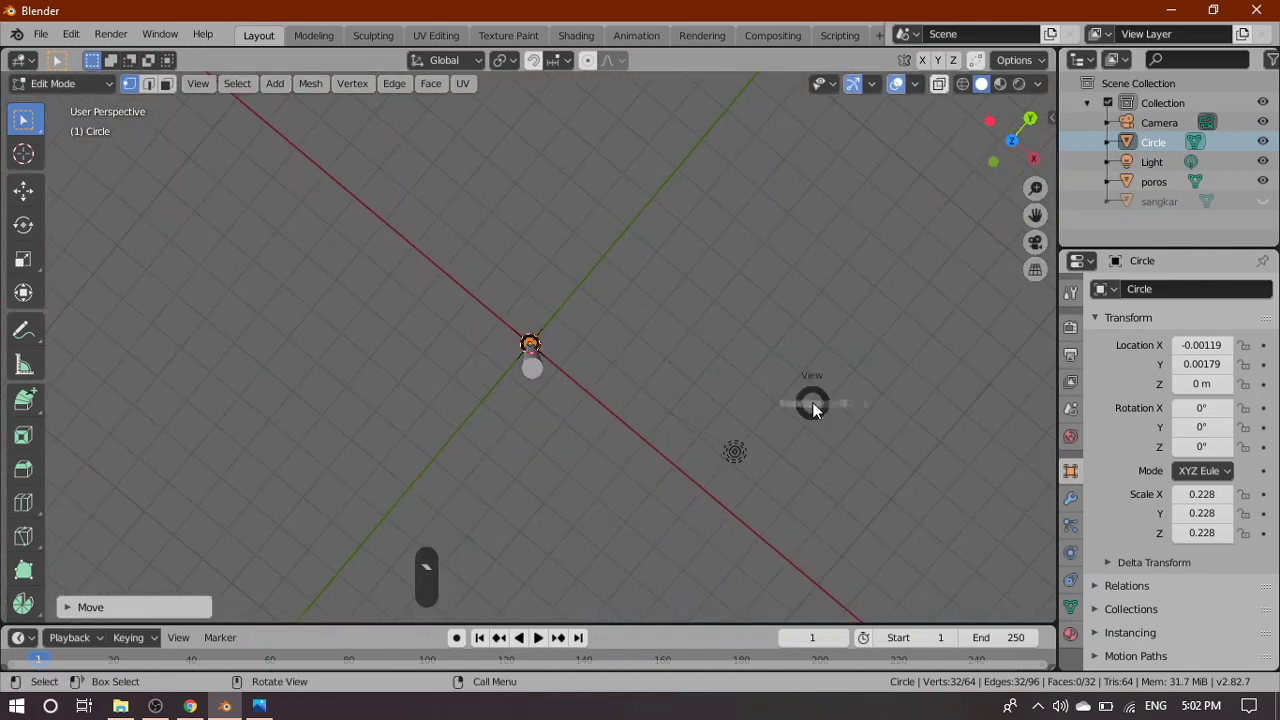
pyautogui.press('KP_Decimal')
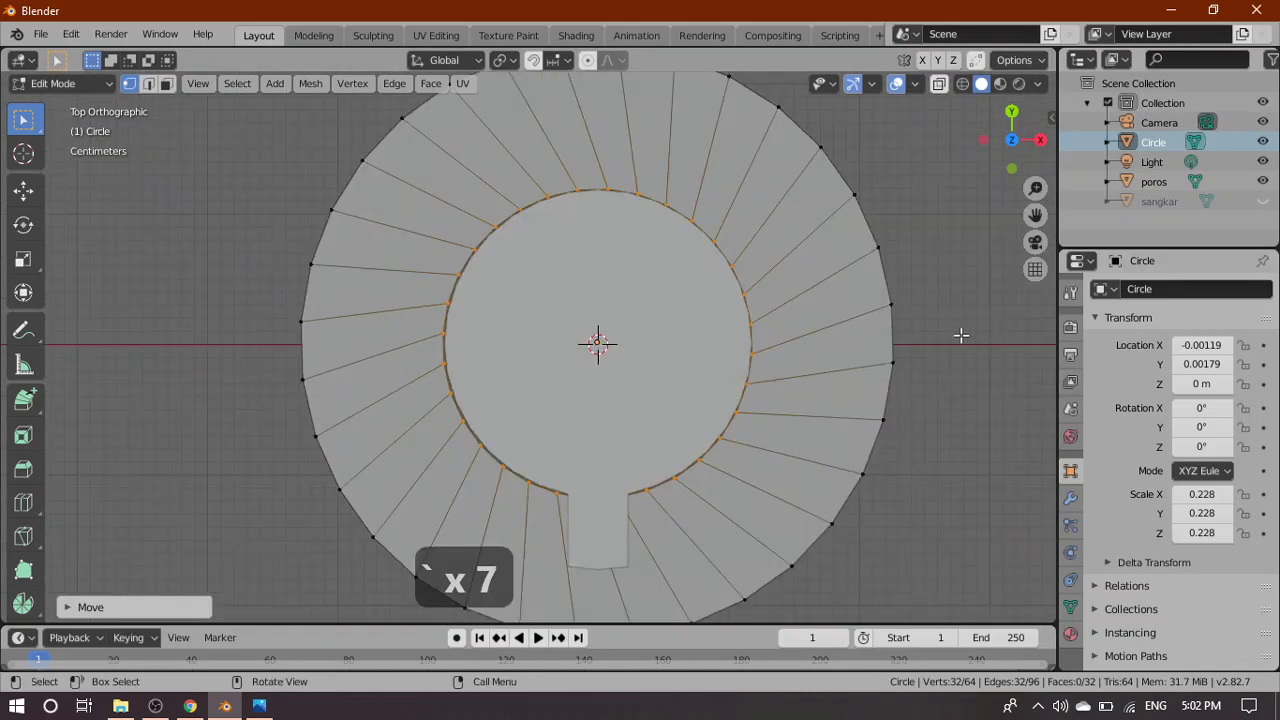
pyautogui.scroll(-1, 940, 342)
pyautogui.press('`')
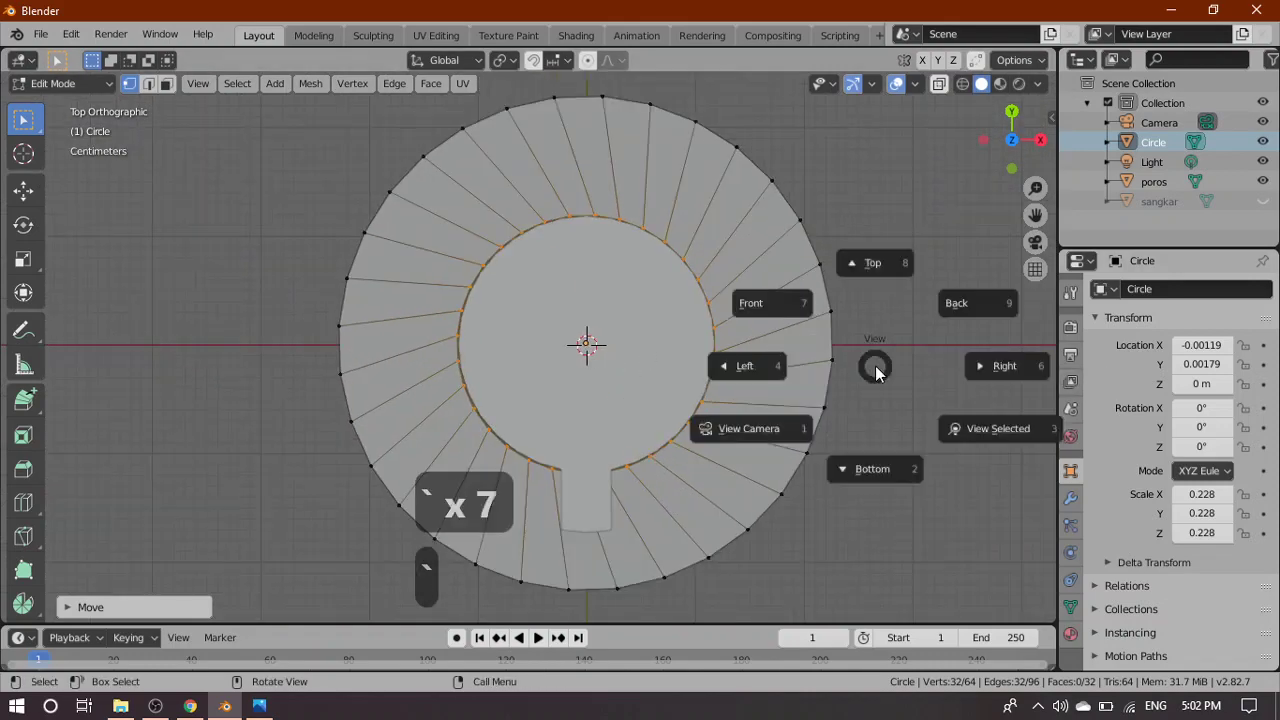
pyautogui.click(783, 313)
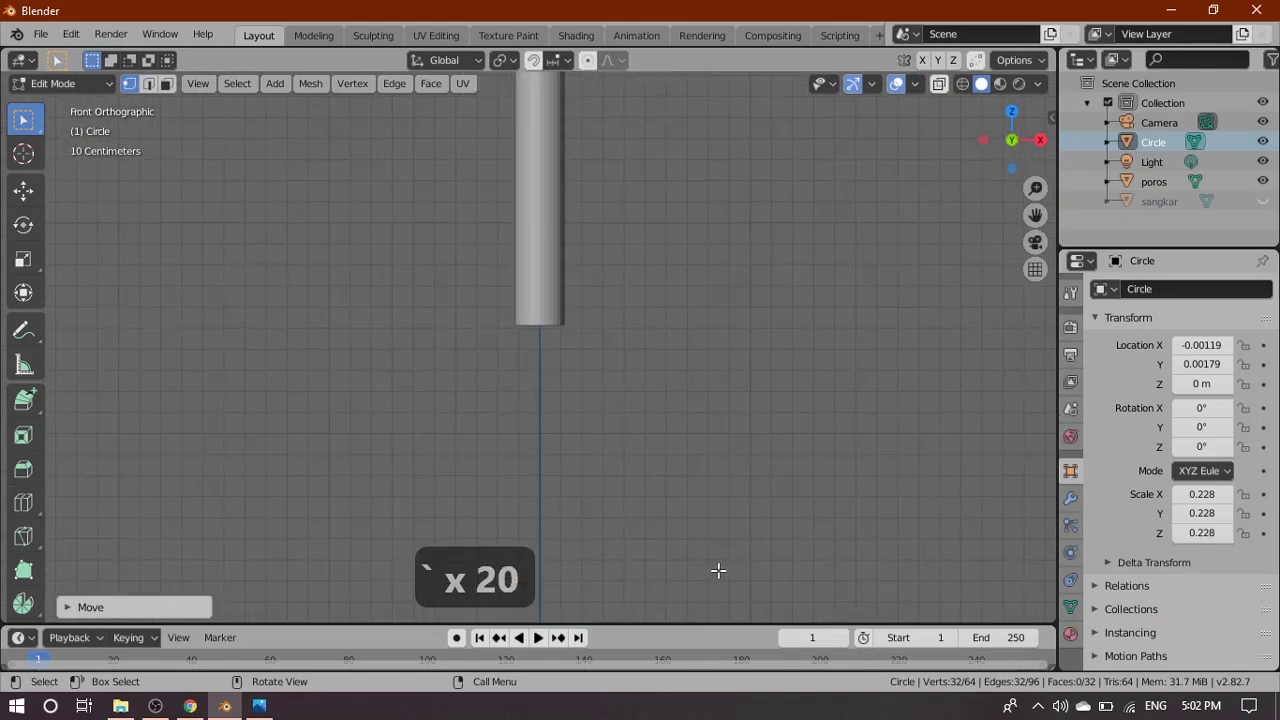
pyautogui.scroll(-8, 774, 303)
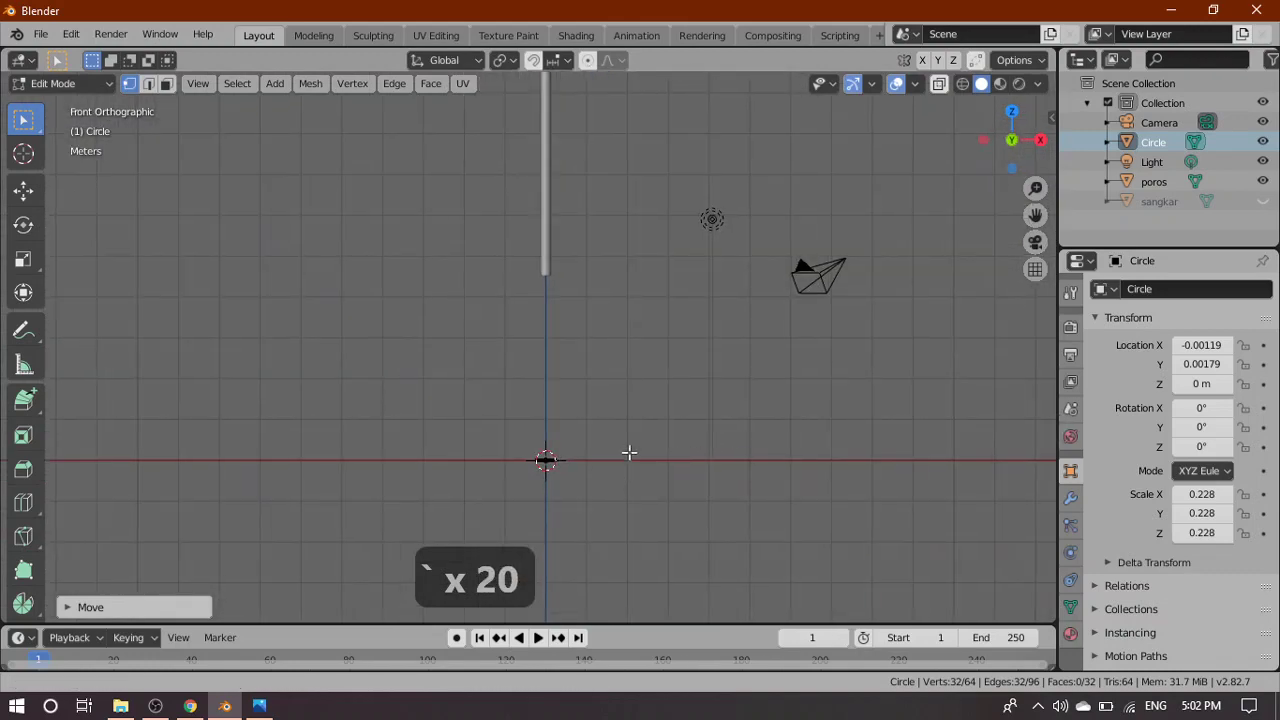
pyautogui.scroll(8, 628, 451)
pyautogui.keyDown('shift'); pyautogui.moveTo(799, 514); pyautogui.dragTo(703, 334, button='middle'); pyautogui.keyUp('shift')
pyautogui.scroll(5, 715, 490)
pyautogui.keyDown('shift'); pyautogui.moveTo(776, 466); pyautogui.dragTo(766, 517, button='middle'); pyautogui.keyUp('shift')
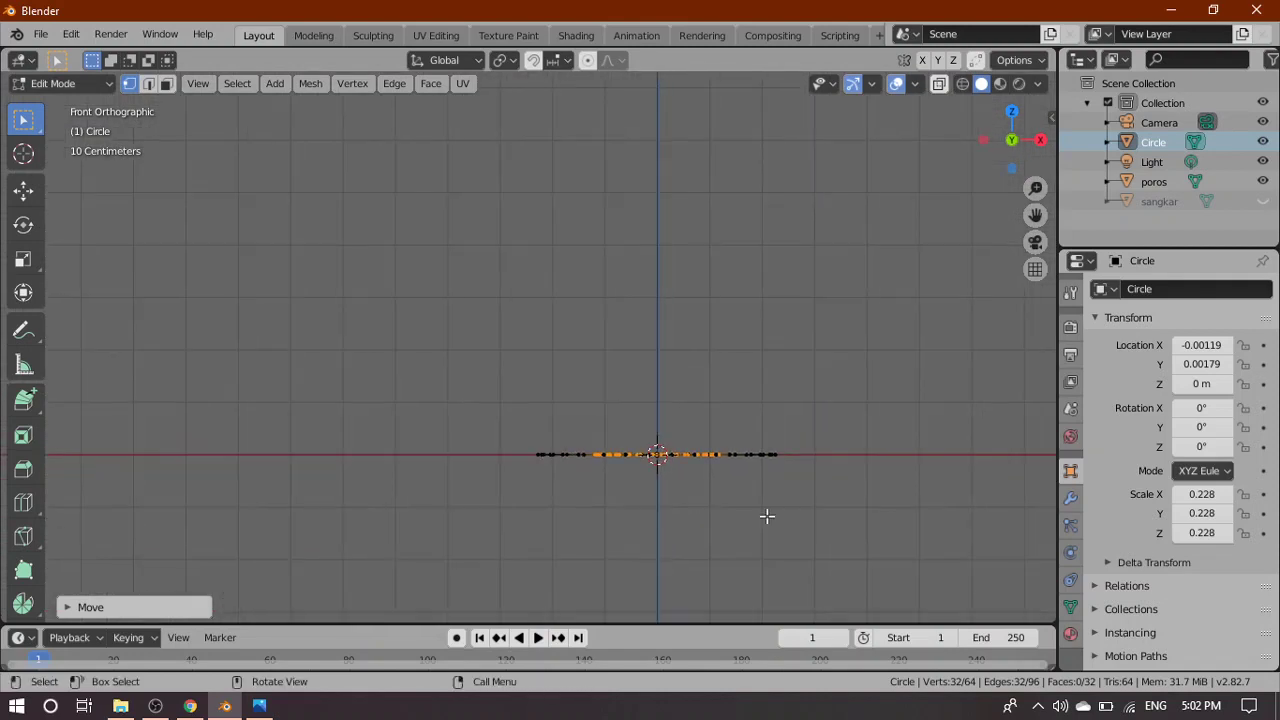
pyautogui.scroll(2, 909, 523)
pyautogui.scroll(1, 837, 443)
pyautogui.keyDown('shift'); pyautogui.moveTo(837, 443); pyautogui.dragTo(687, 369, button='middle'); pyautogui.keyUp('shift')
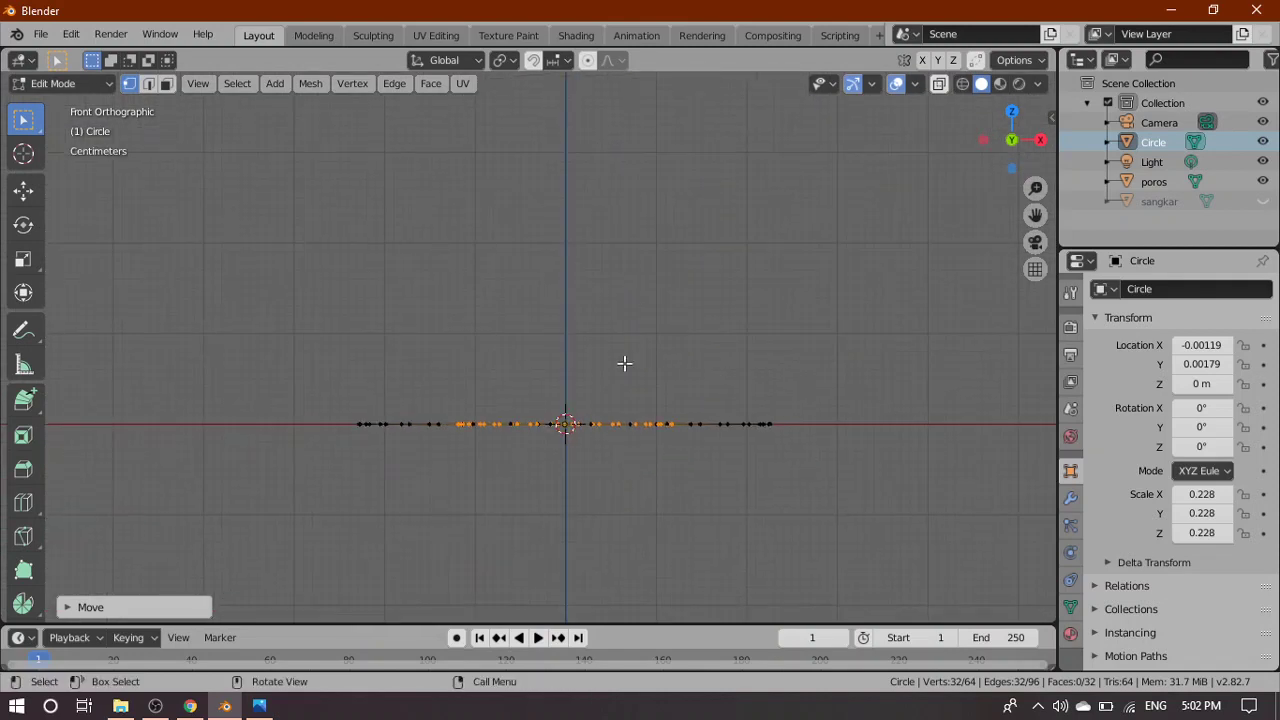
# Extrude the entire flat ring upward about 0.137 m along Z to give it thickness
pyautogui.press('a')
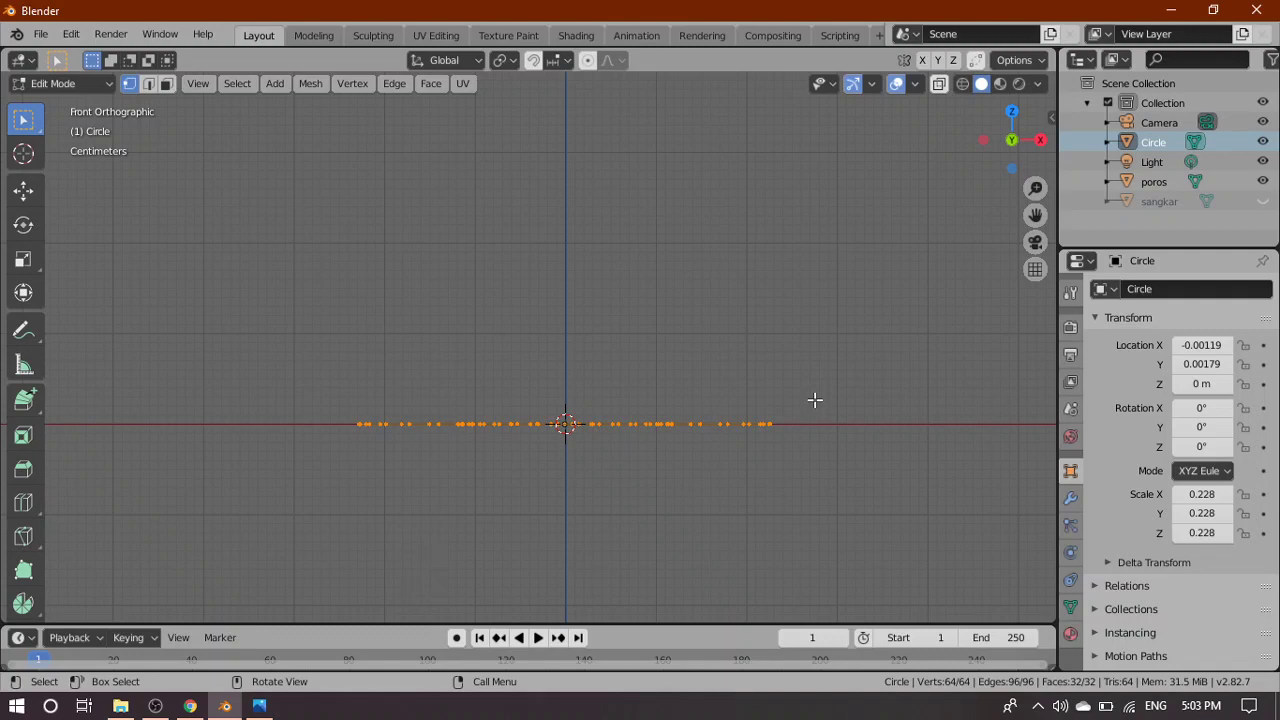
pyautogui.press('e')
pyautogui.press('z')
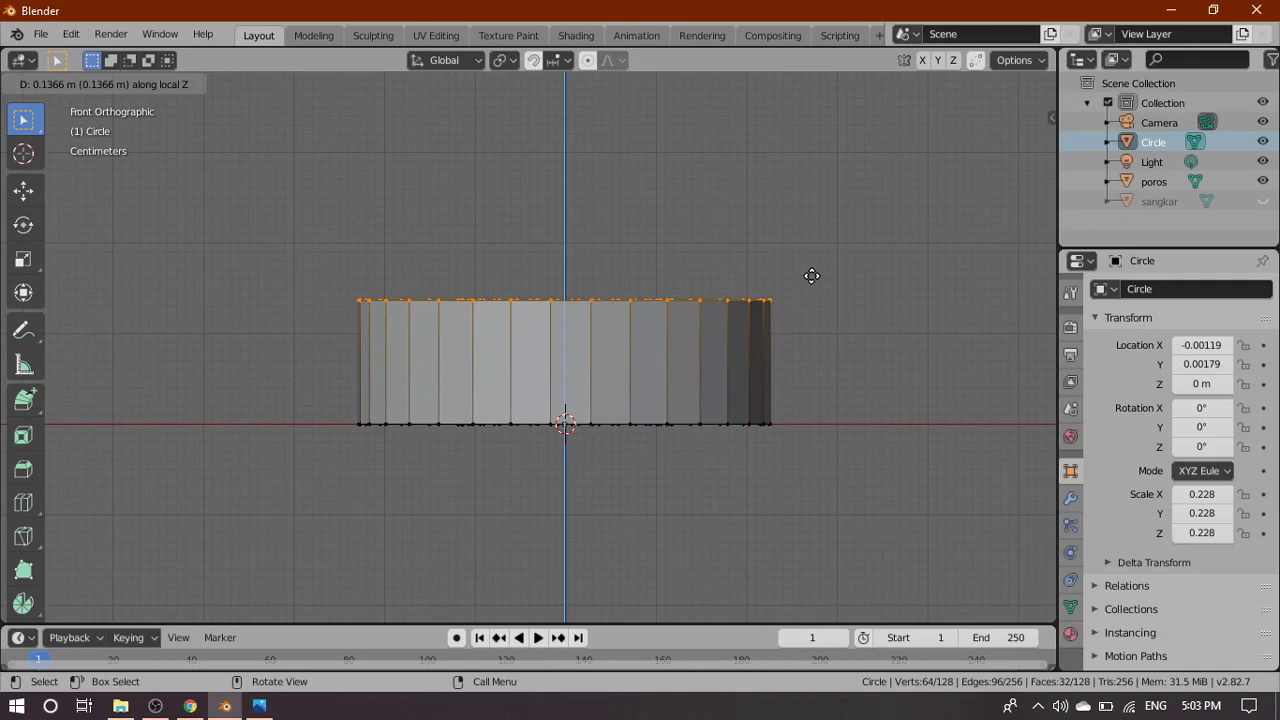
pyautogui.click(811, 276)
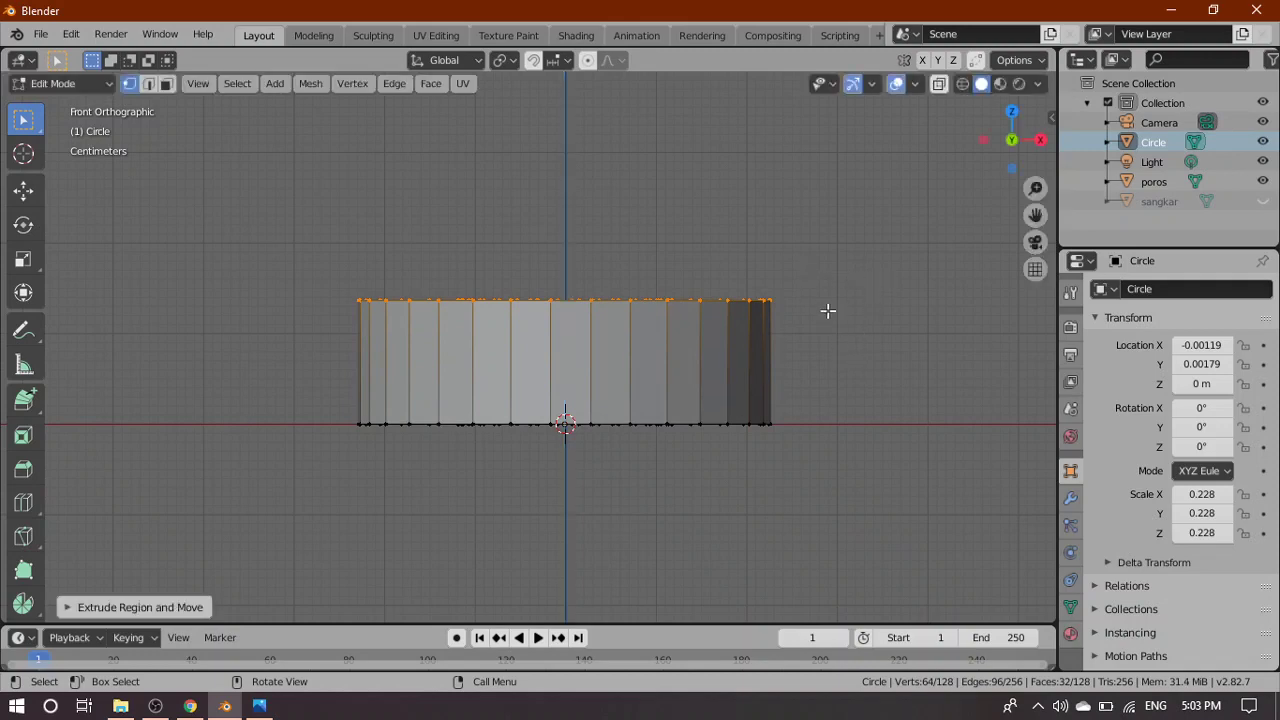
pyautogui.moveTo(817, 260); pyautogui.dragTo(738, 386, button='middle')
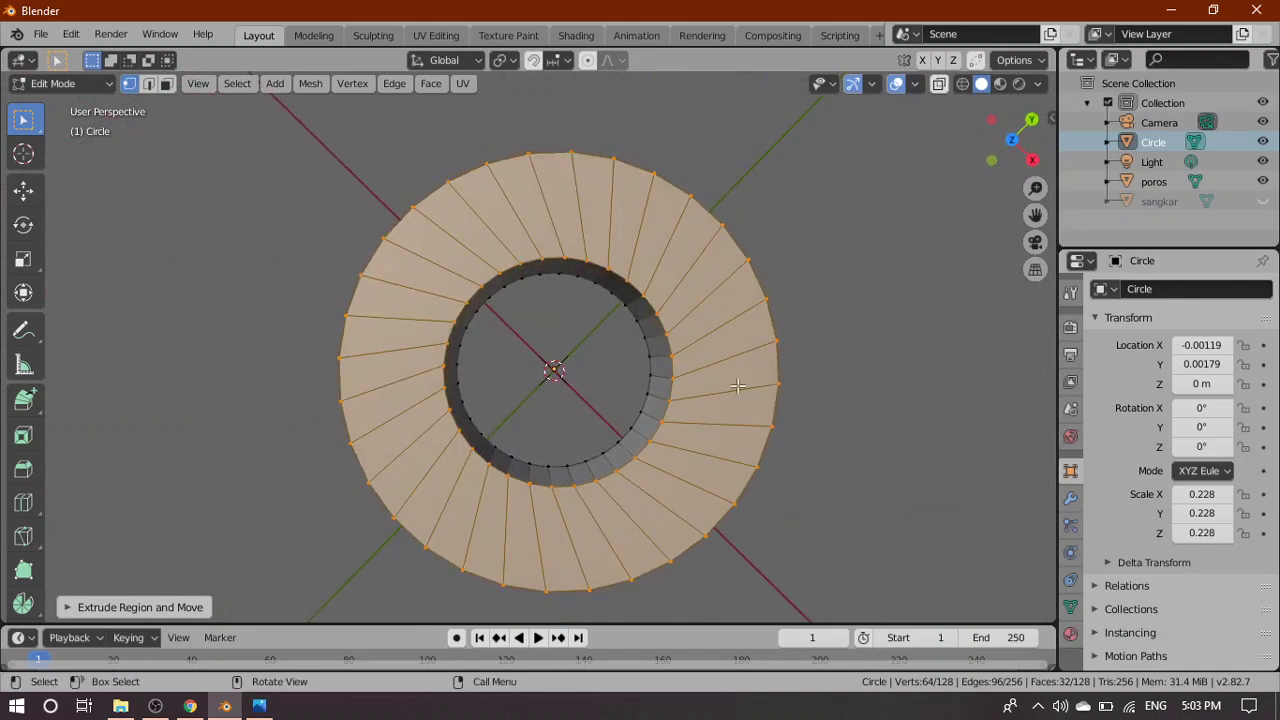
# Show the ring in wireframe from the top view, hide the poros object, and clear the vertex selection
pyautogui.click(962, 84)
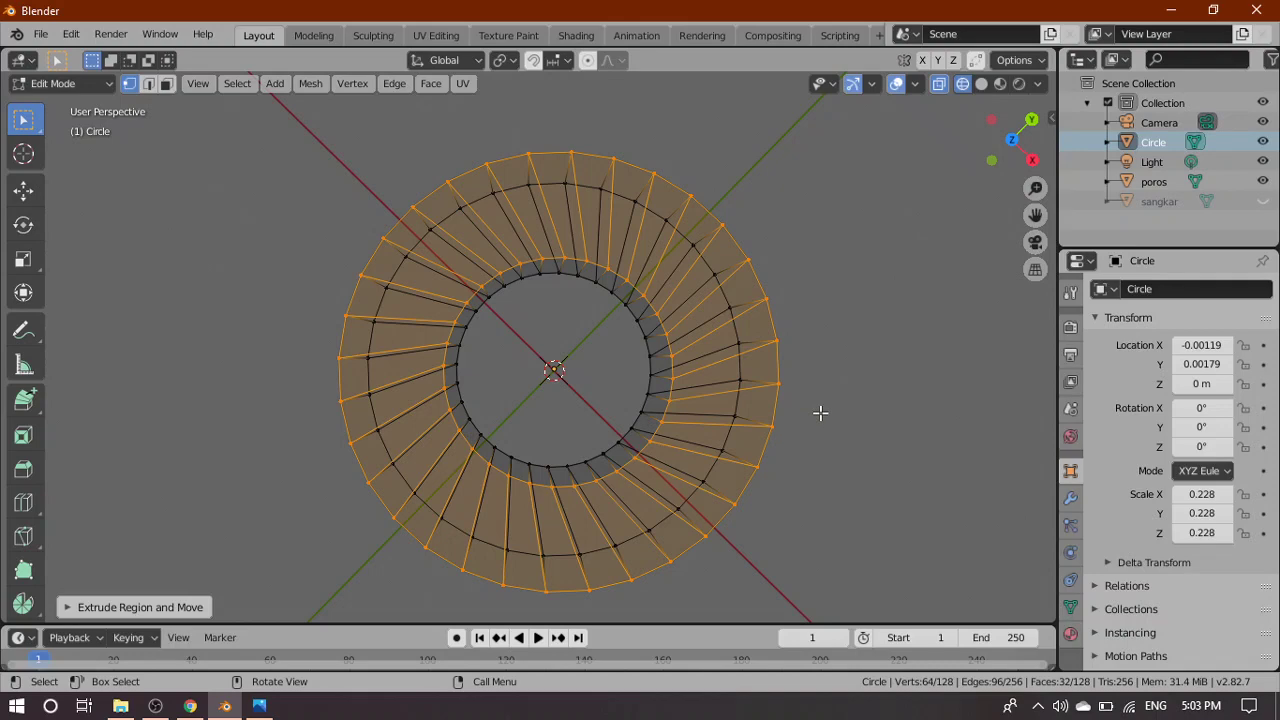
pyautogui.press('1')
pyautogui.press('`')
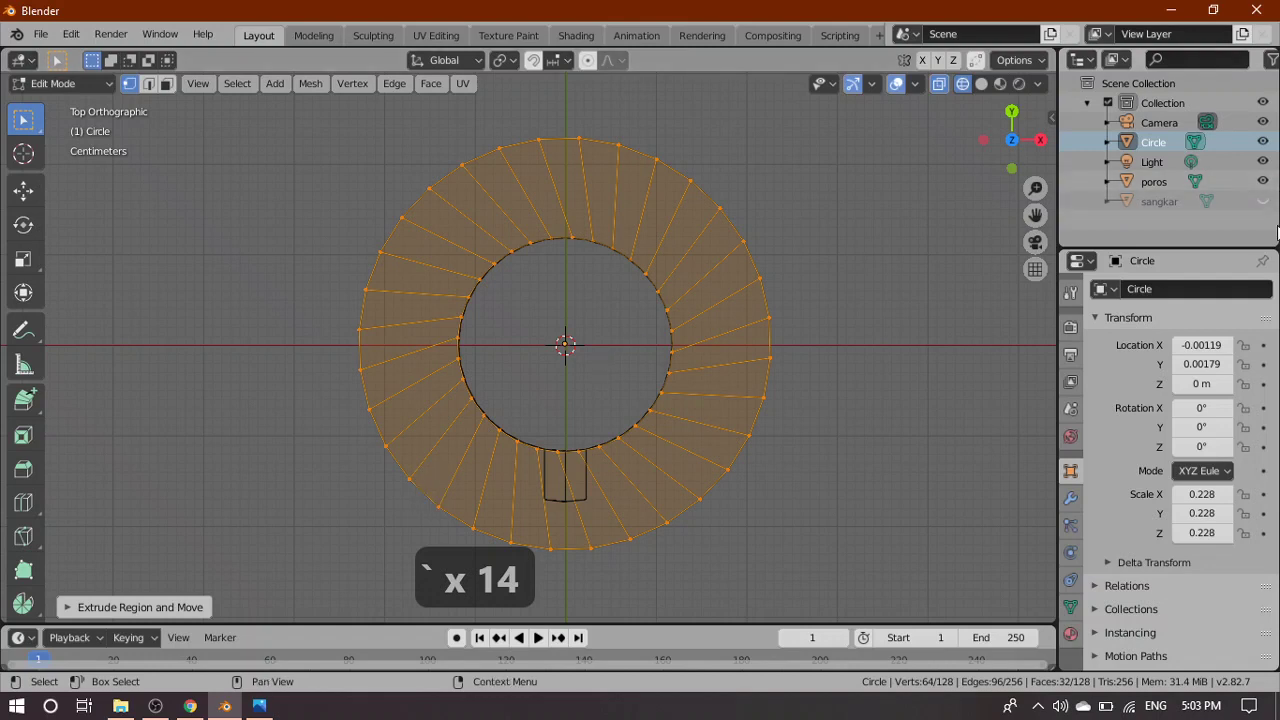
pyautogui.click(1263, 181)
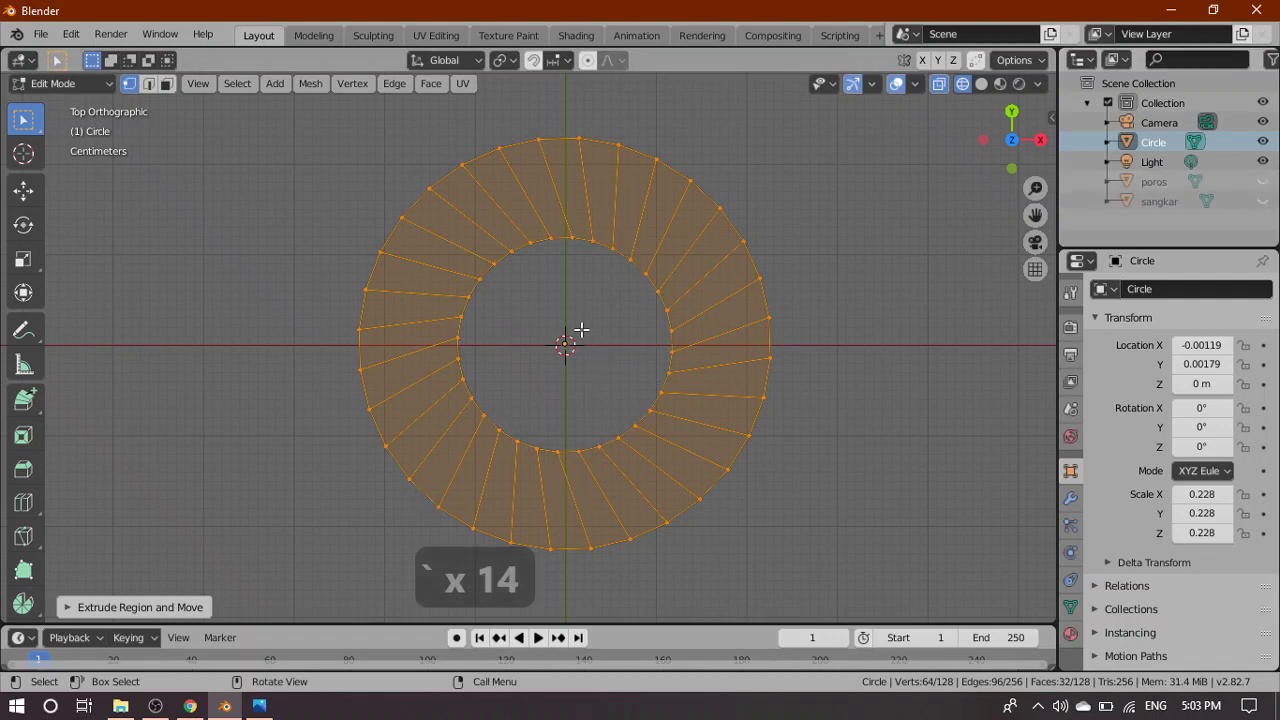
pyautogui.click(941, 224)
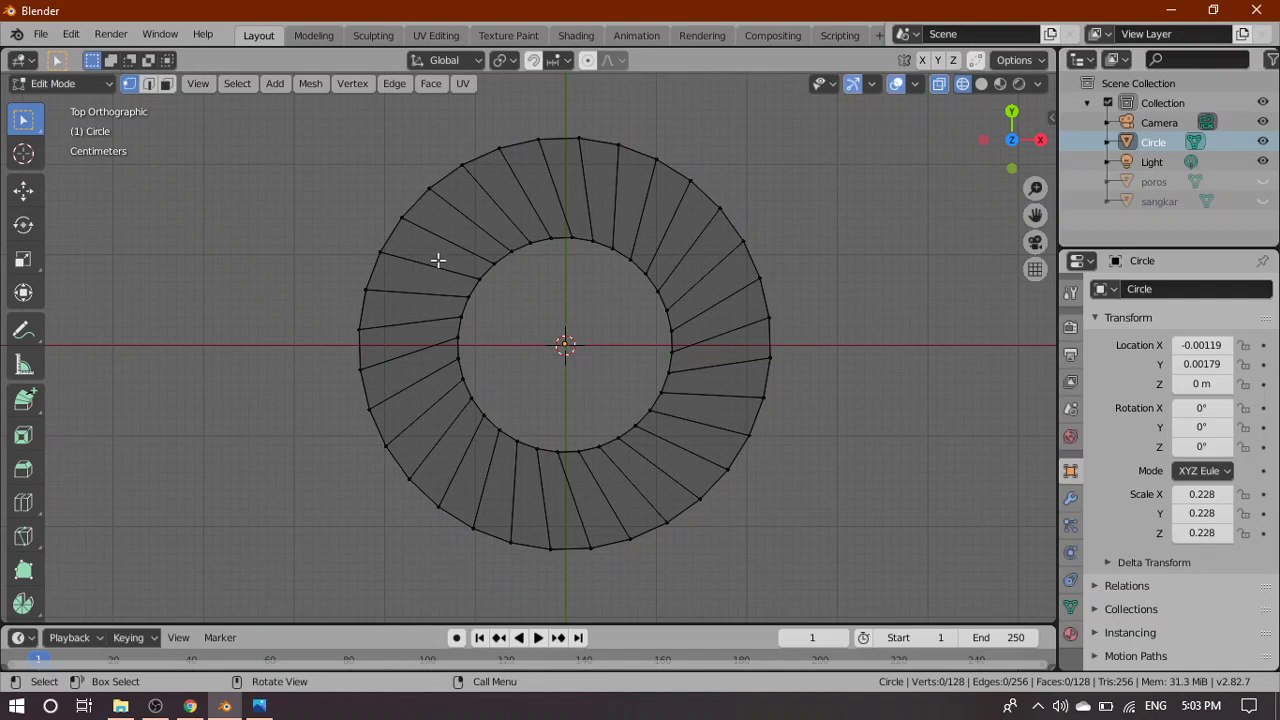
# Select all inner-hole vertices through the ring's thickness and rotate them about 8.96° around Z, aligning the radial edges
pyautogui.moveTo(452, 232); pyautogui.dragTo(691, 460)
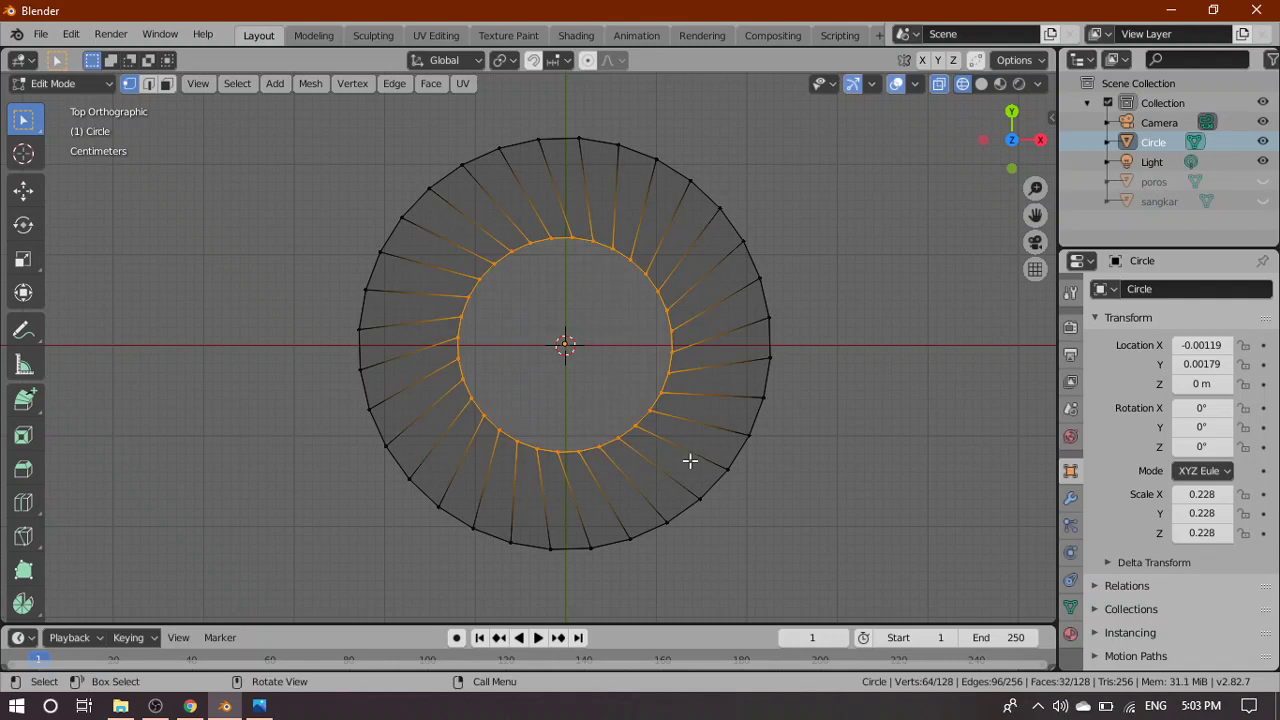
pyautogui.scroll(2, 600, 414)
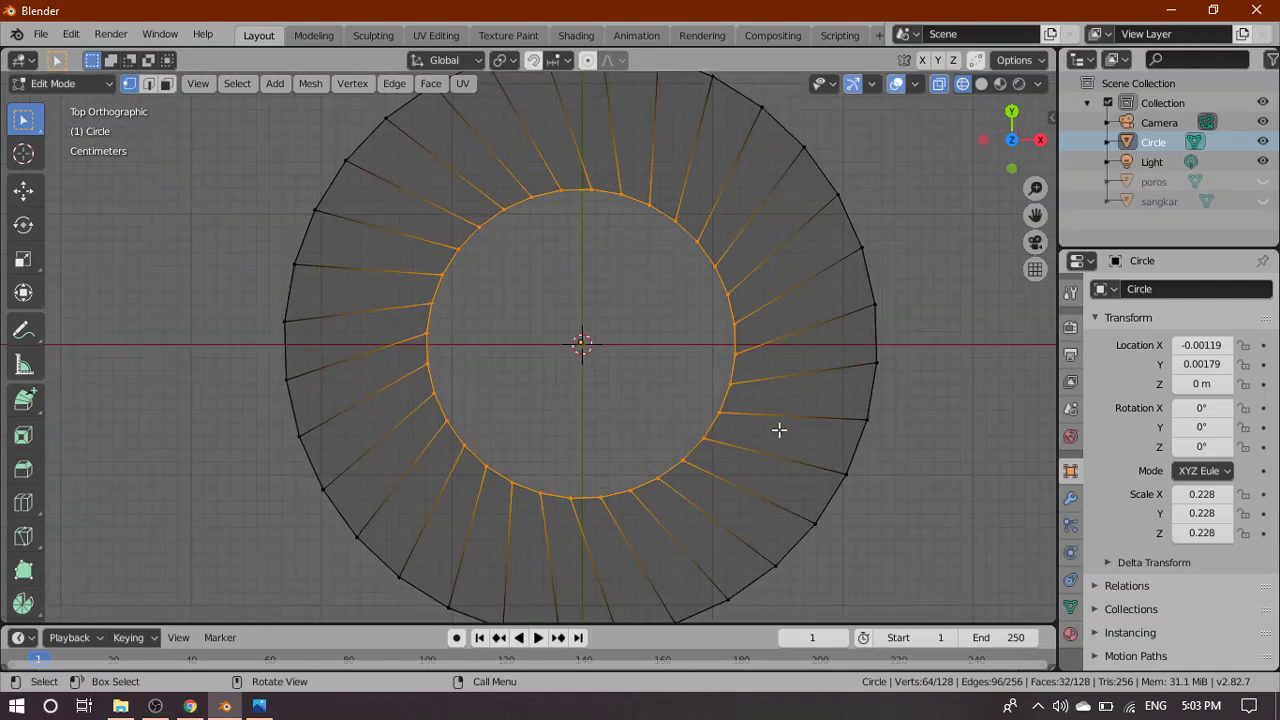
pyautogui.press('r')
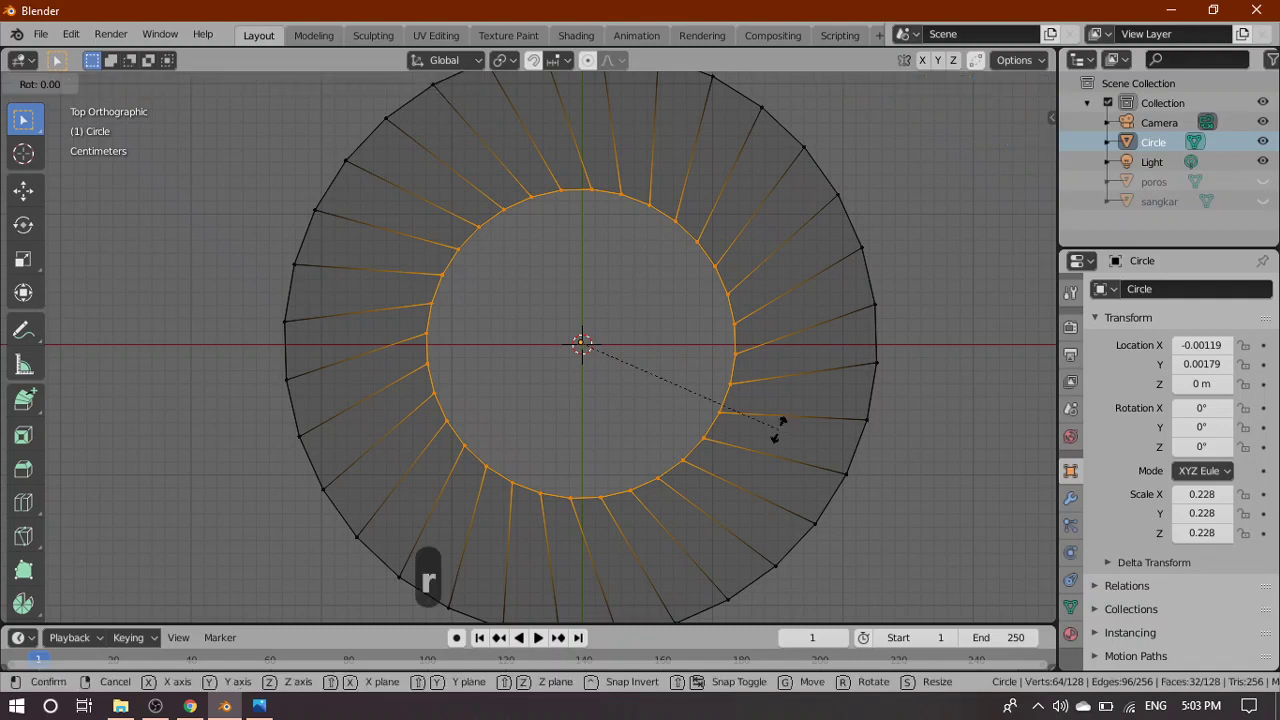
pyautogui.press('z')
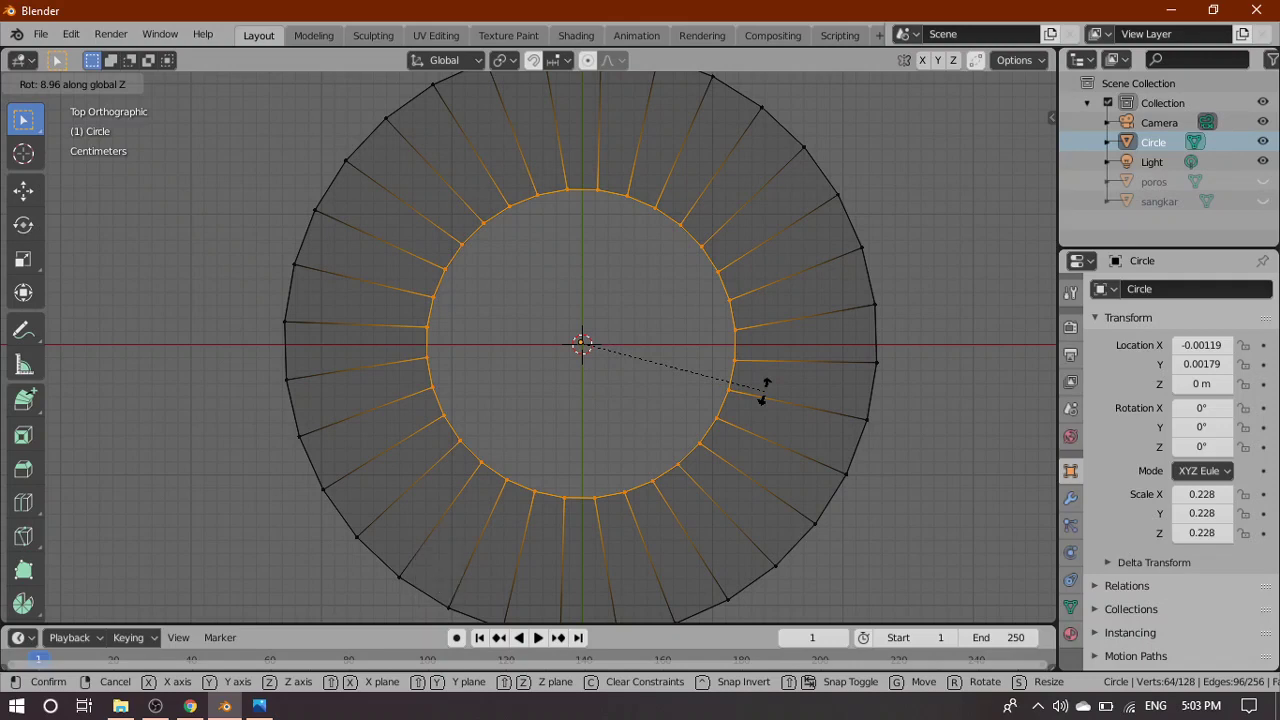
pyautogui.click(765, 390)
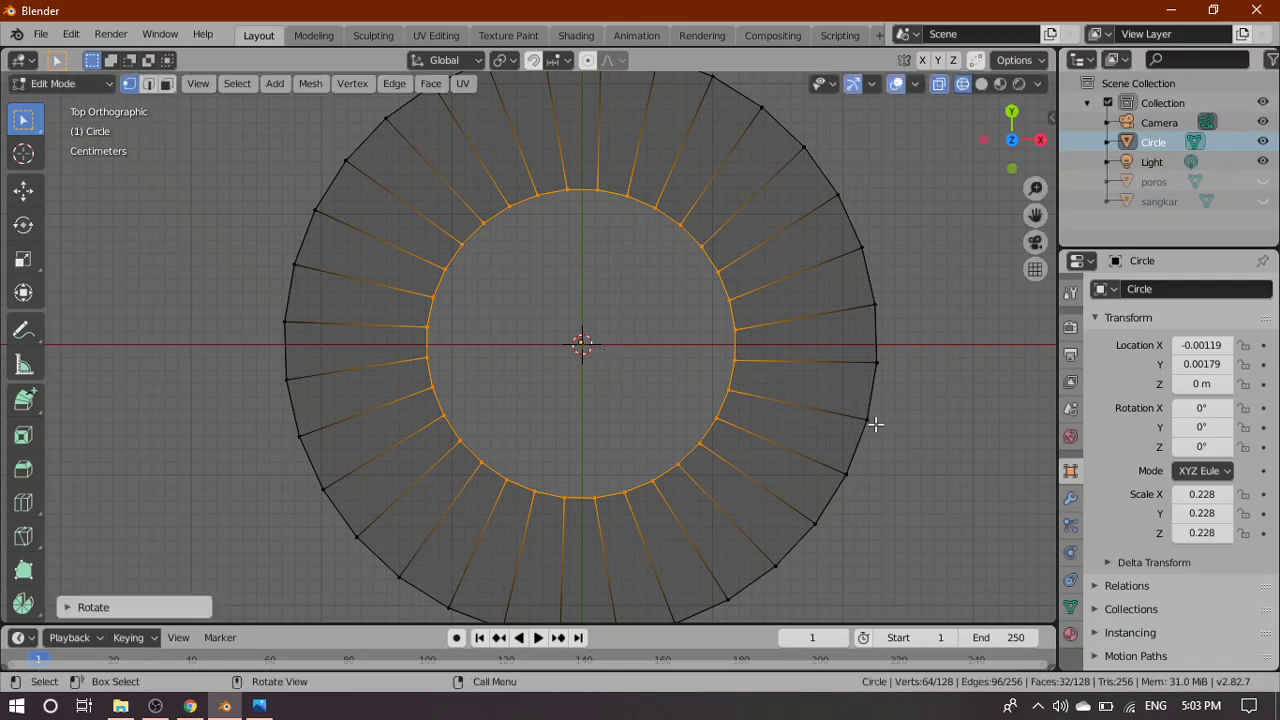
# Select only the ring's upper vertices from the front view, then return to the top view in edge select mode
pyautogui.scroll(-2, 875, 424)
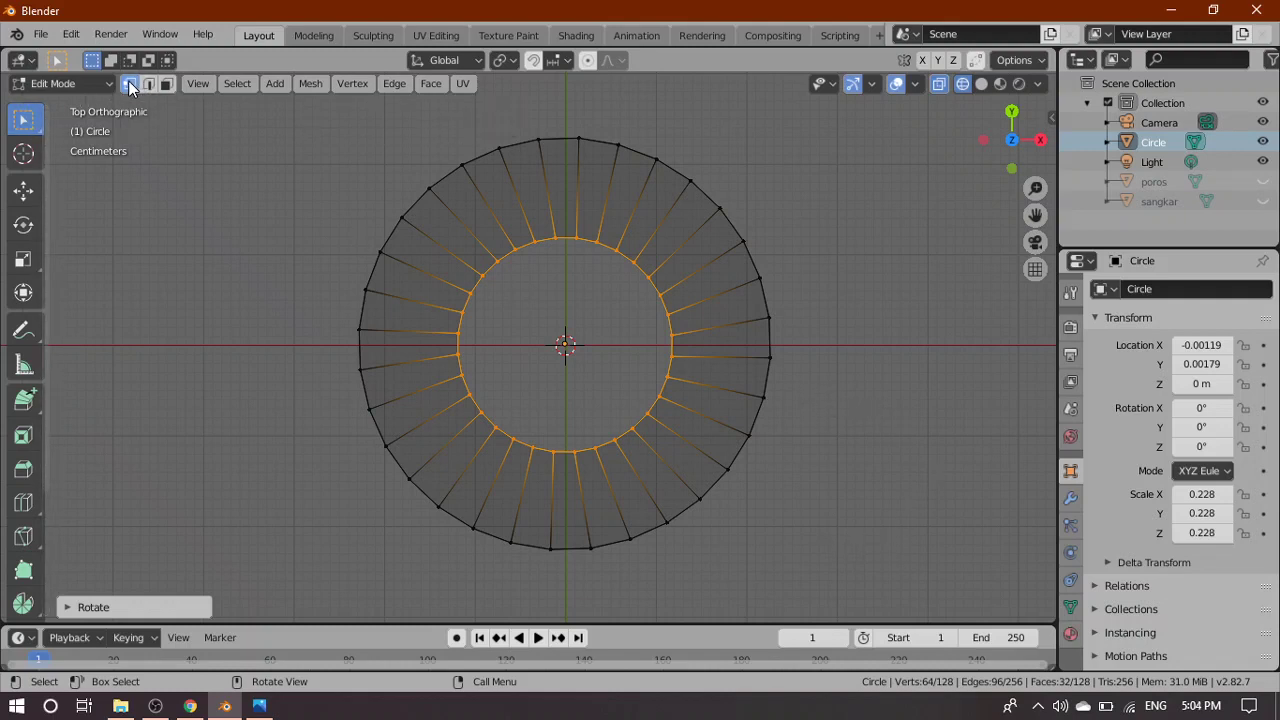
pyautogui.press('`')
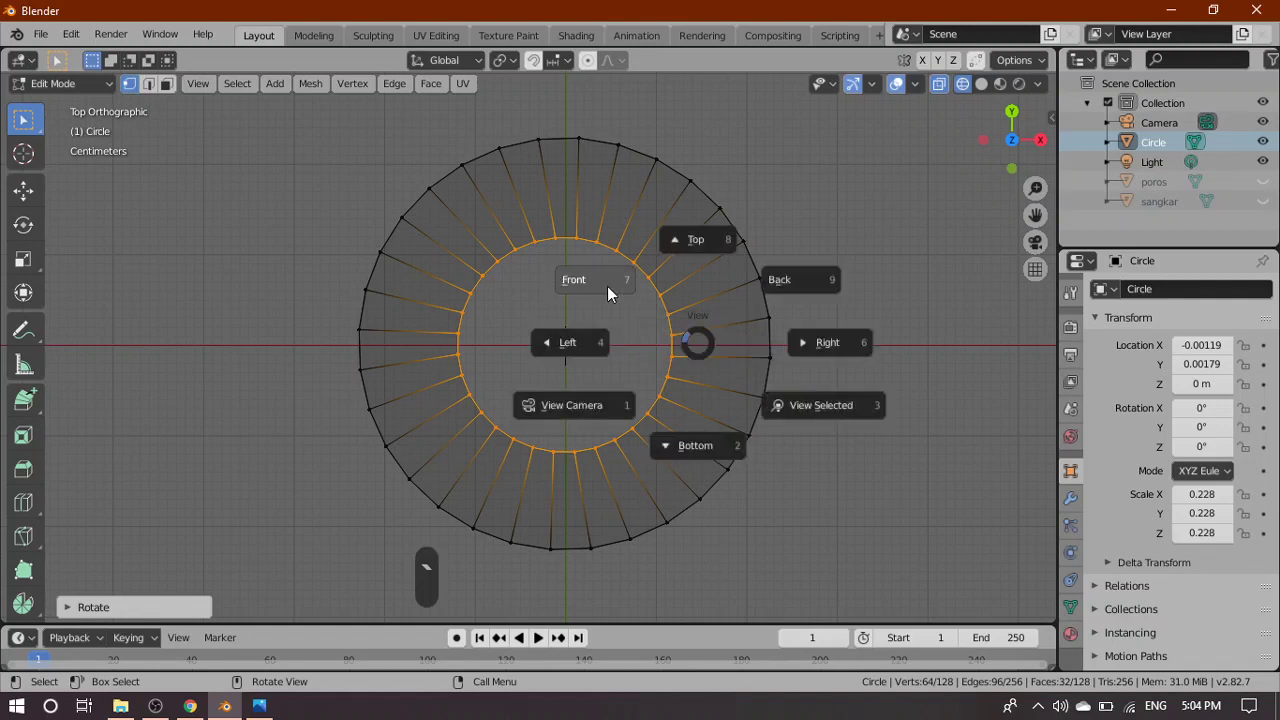
pyautogui.click(607, 286)
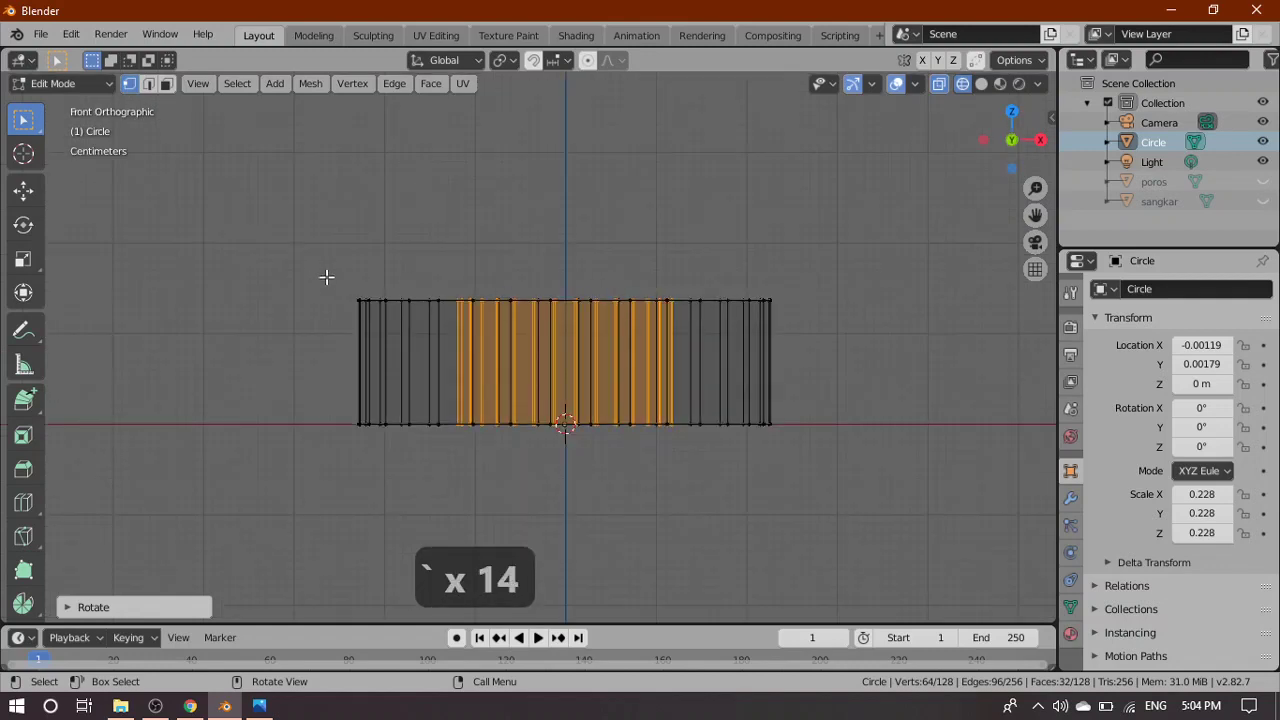
pyautogui.moveTo(326, 276); pyautogui.dragTo(830, 325)
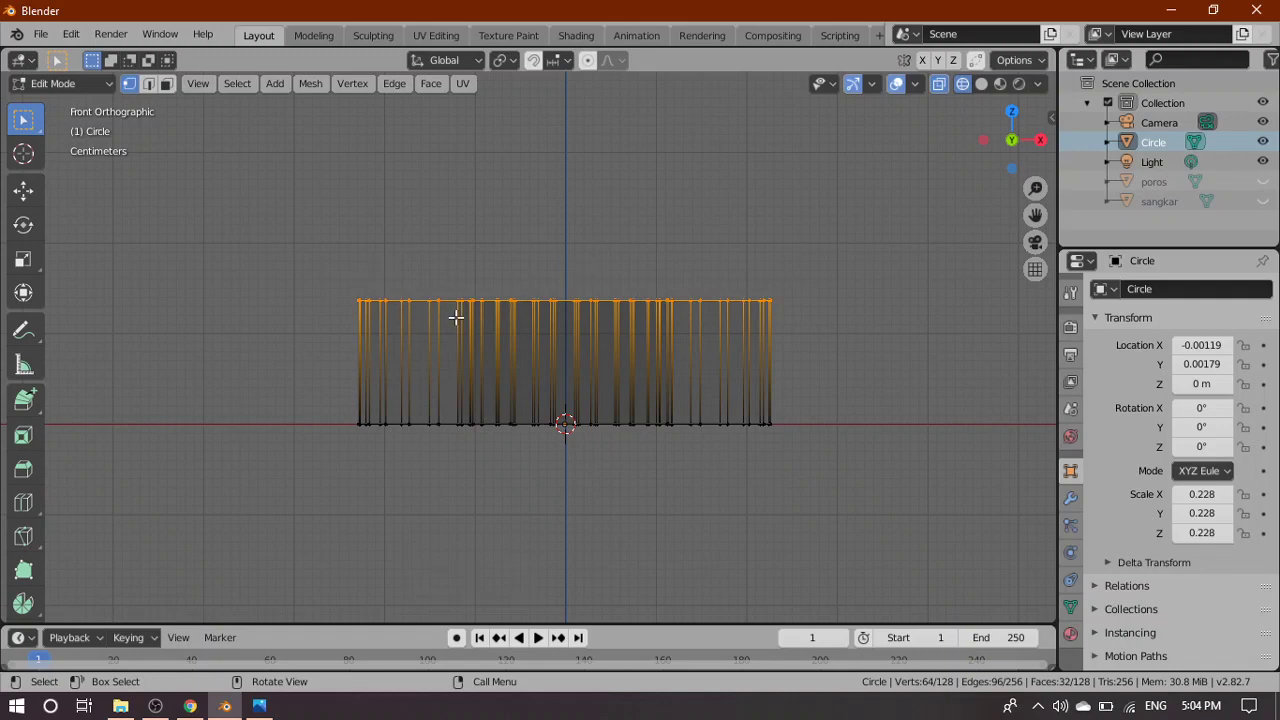
pyautogui.press('`')
pyautogui.click(447, 205)
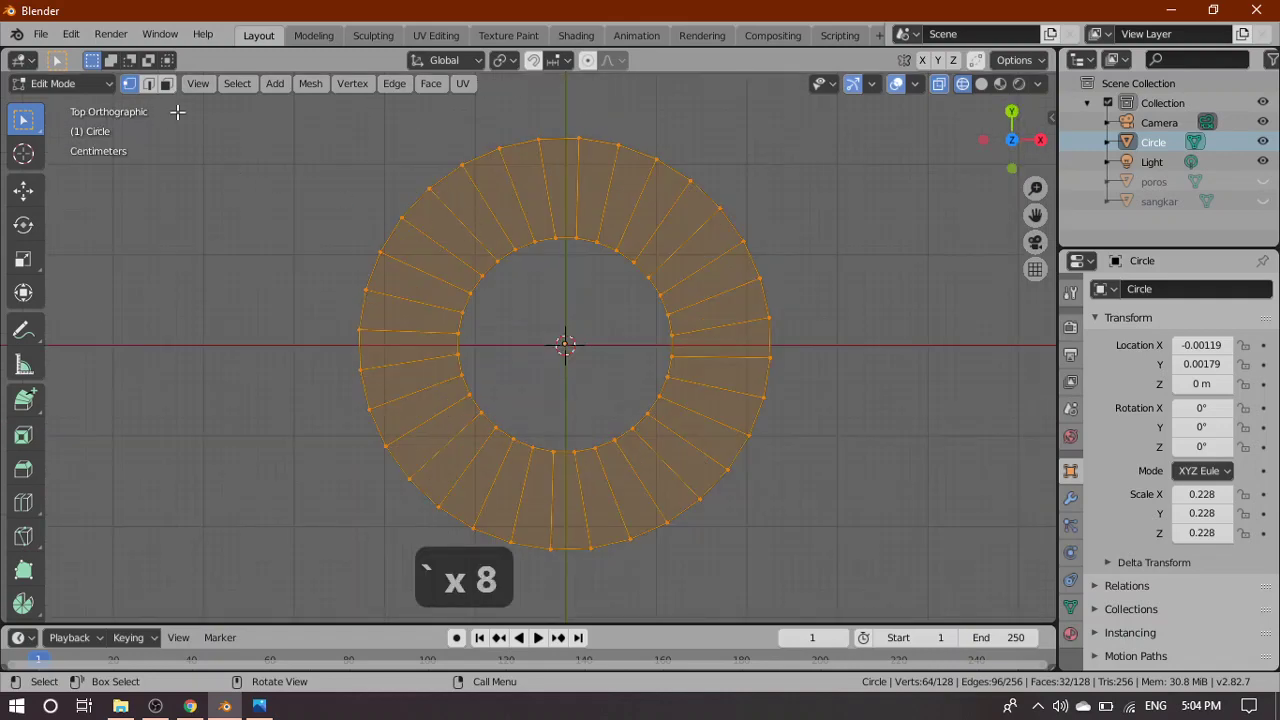
pyautogui.press('2')
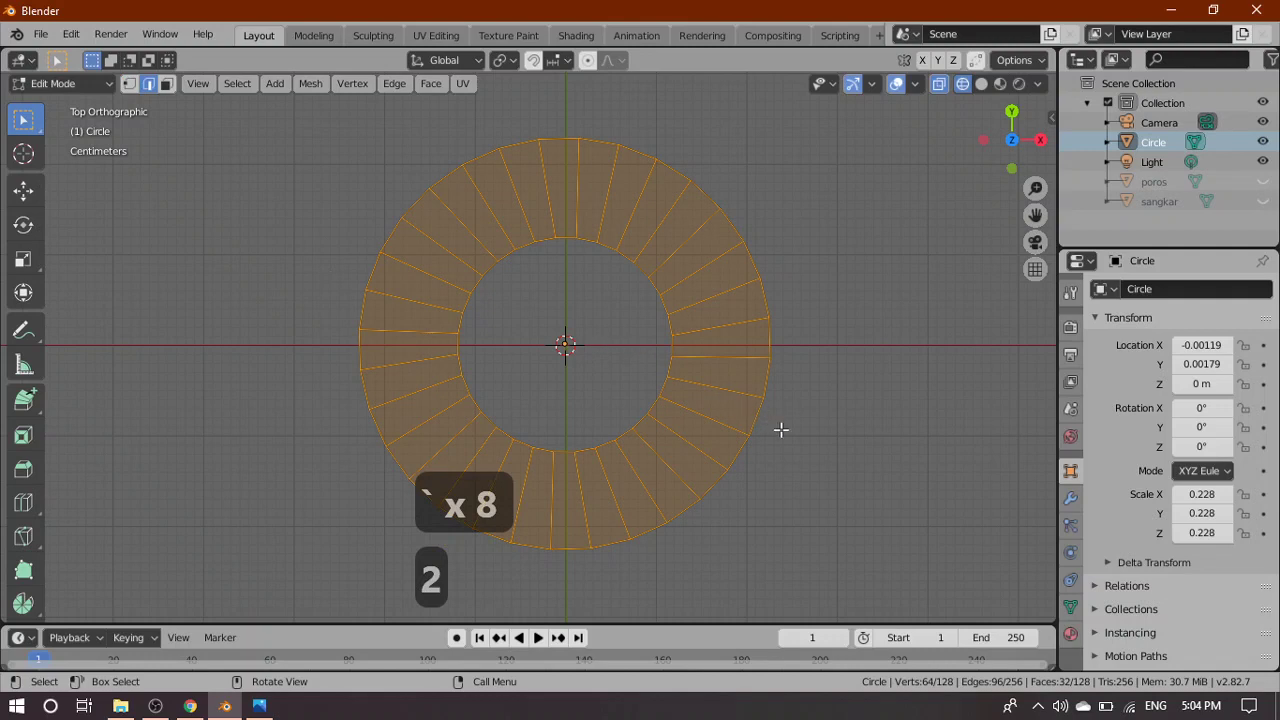
pyautogui.scroll(2, 781, 429)
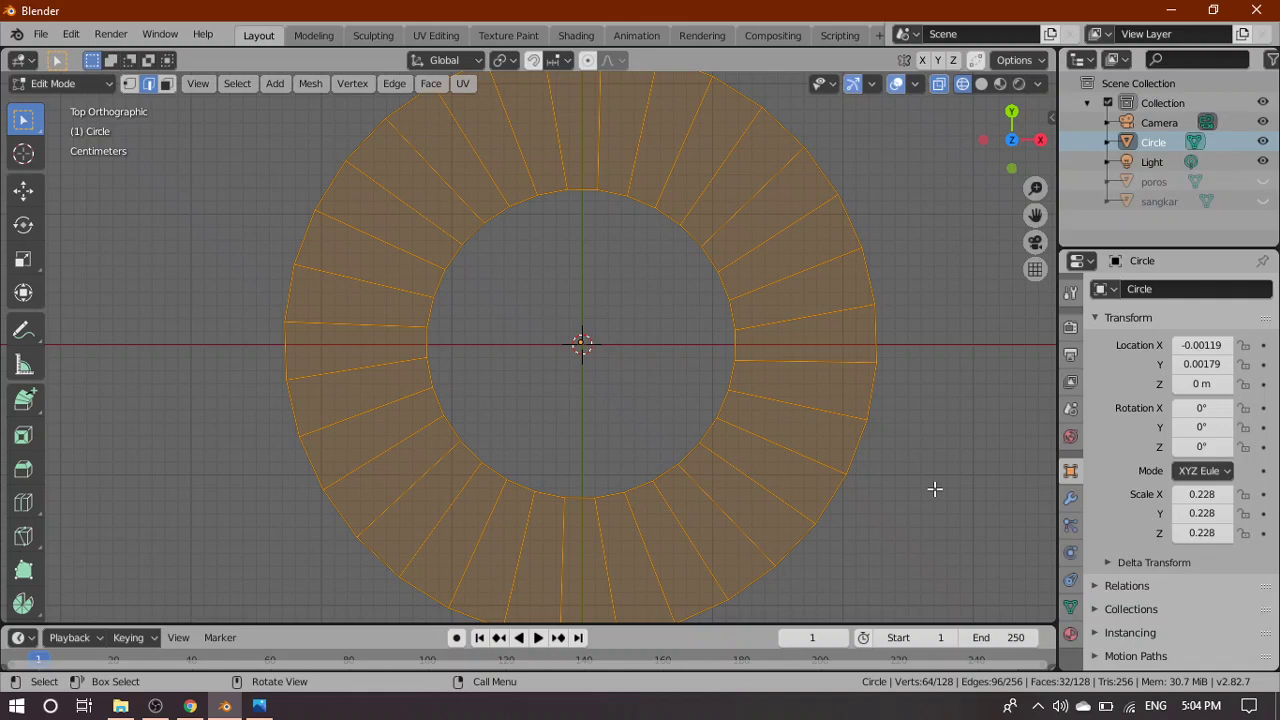
pyautogui.press('i')
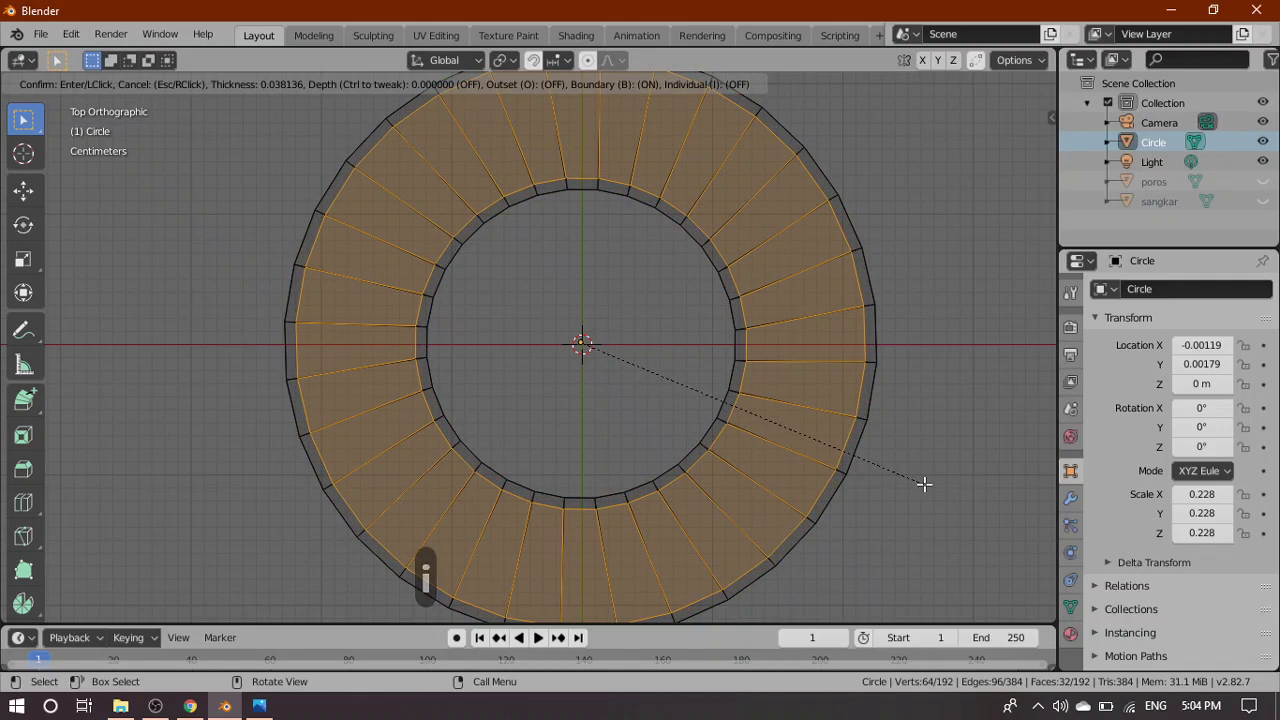
pyautogui.rightClick(924, 484)
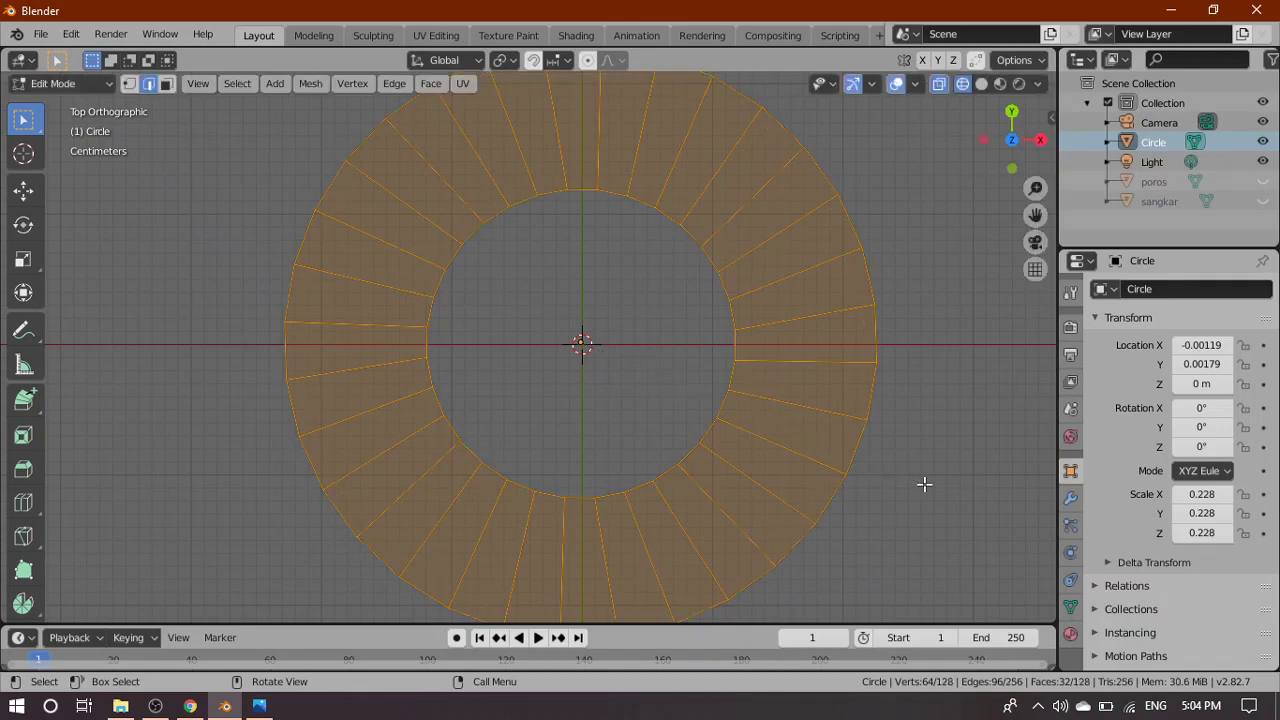
# Switch to Photos and browse the induction motor reference images to examine how the rotor and its end rings are built
pyautogui.click(260, 706)
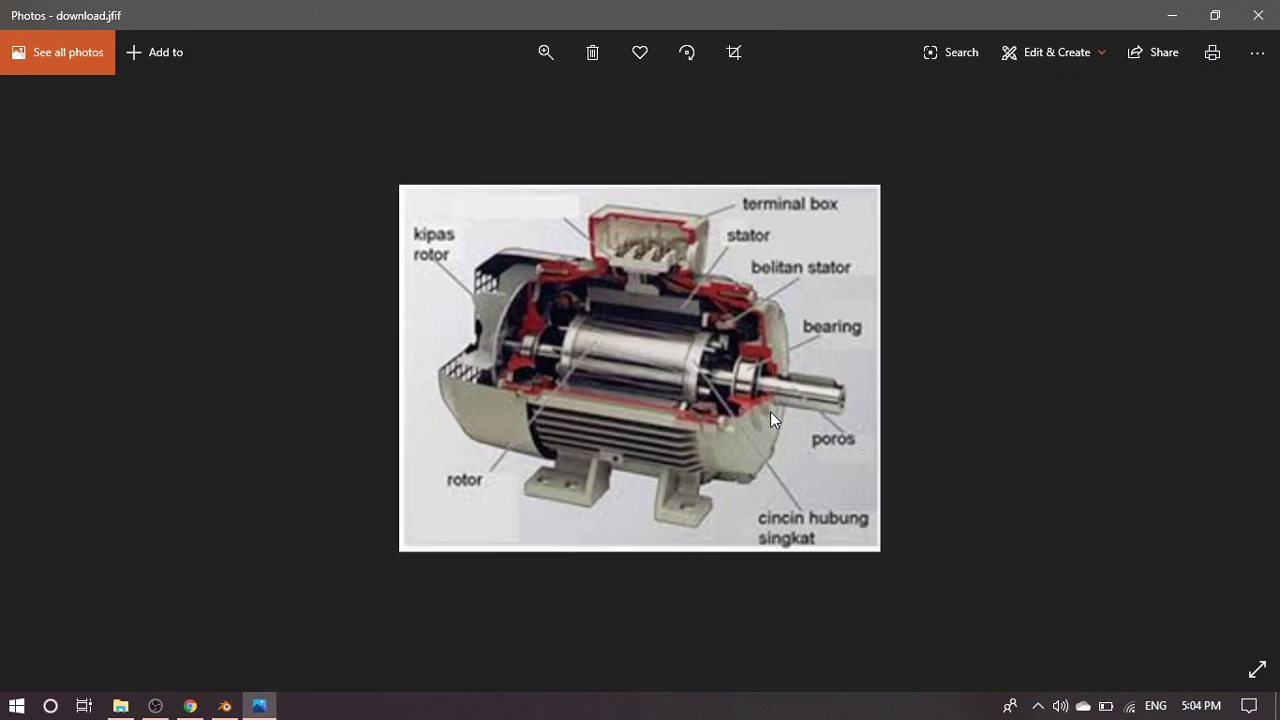
pyautogui.click(1233, 366)
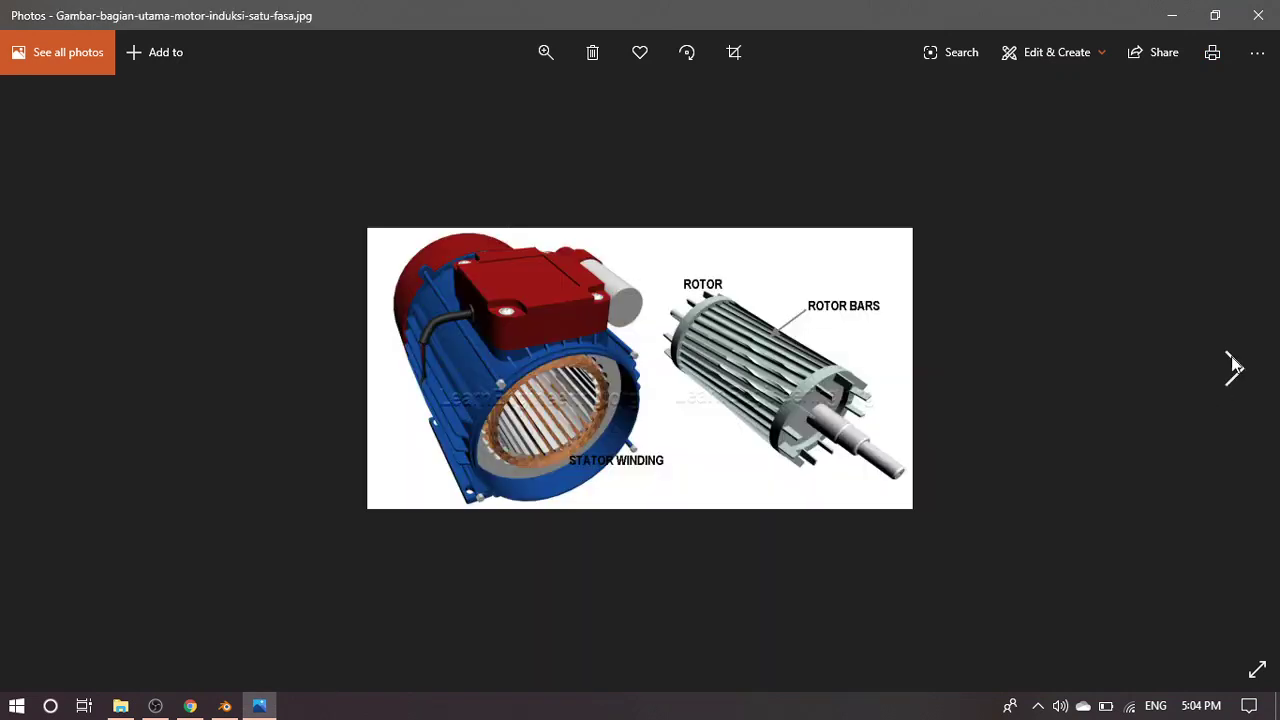
pyautogui.click(1233, 366)
pyautogui.click(1233, 366)
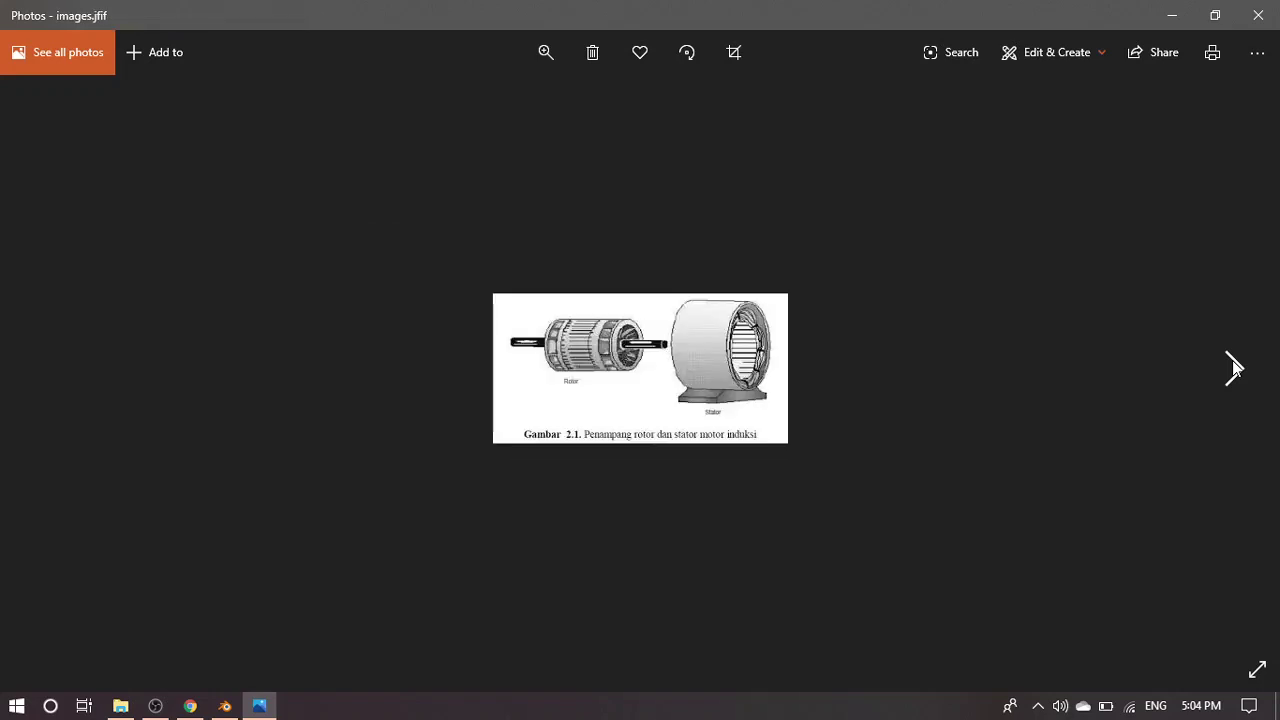
pyautogui.click(1233, 366)
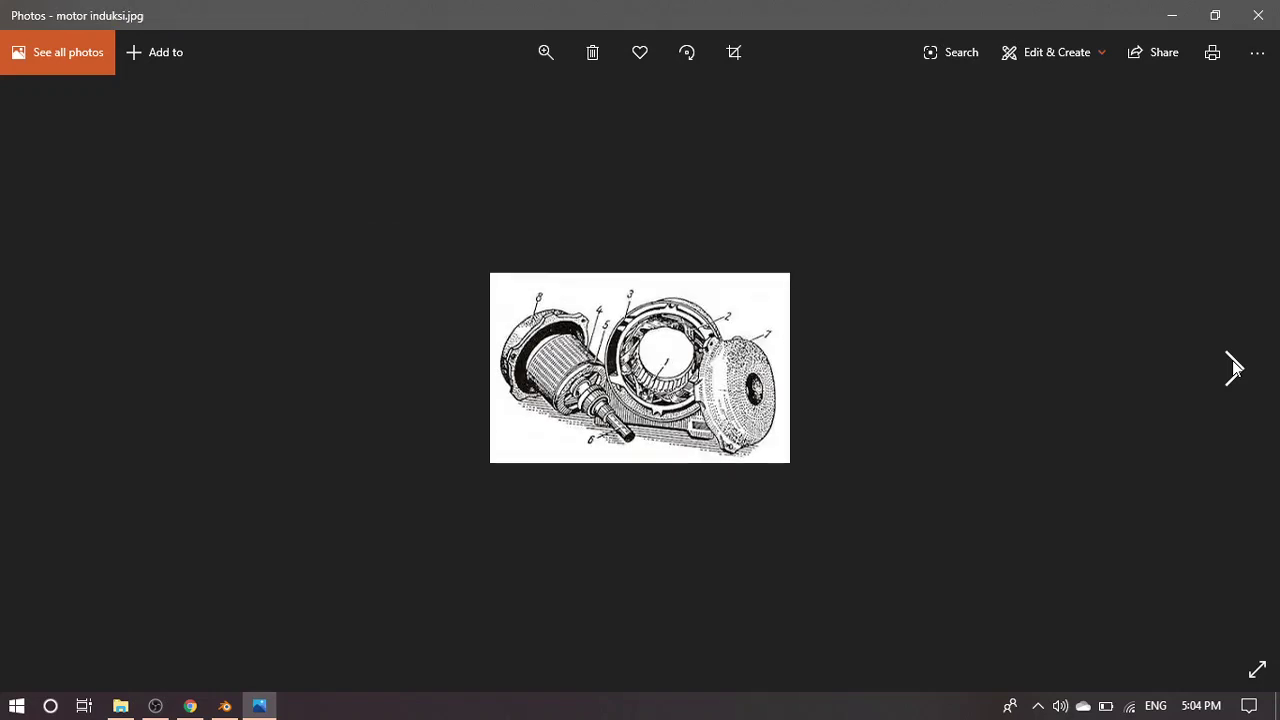
# Look through the remaining motor reference images in Photos, comparing the exploded and cutaway views of the rotor
pyautogui.click(1233, 366)
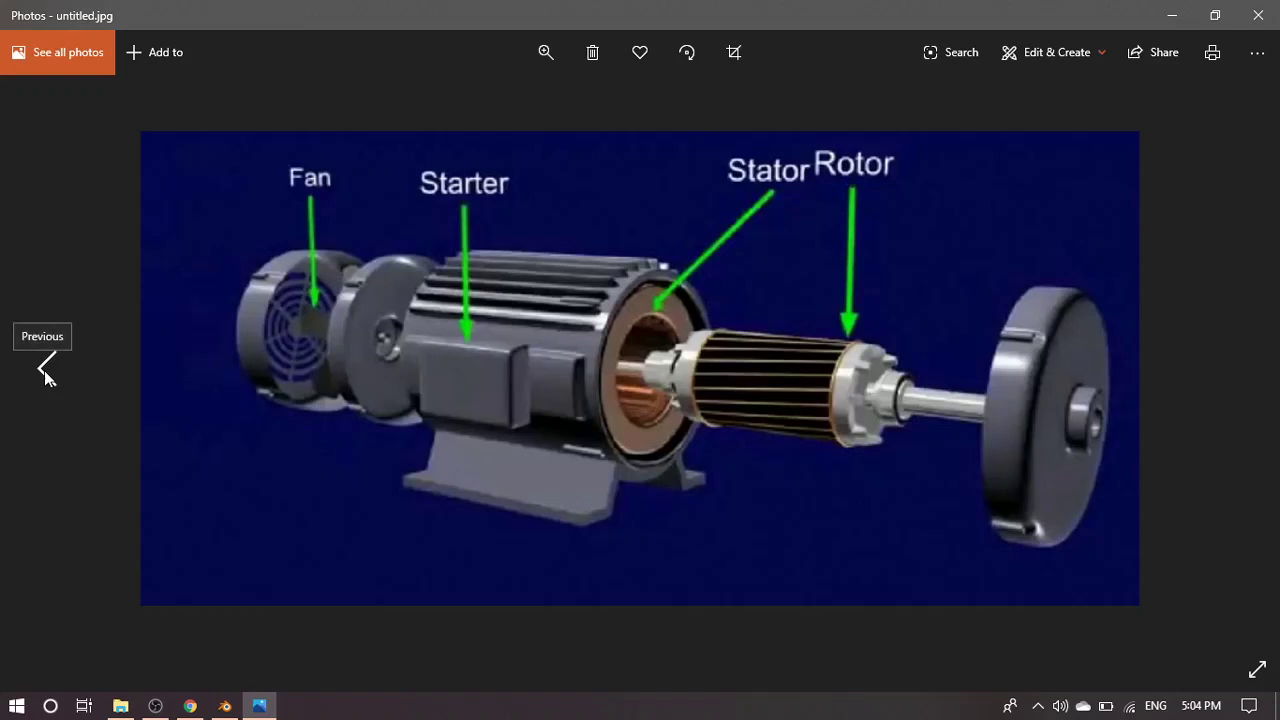
pyautogui.click(47, 372)
pyautogui.click(47, 372)
pyautogui.click(47, 372)
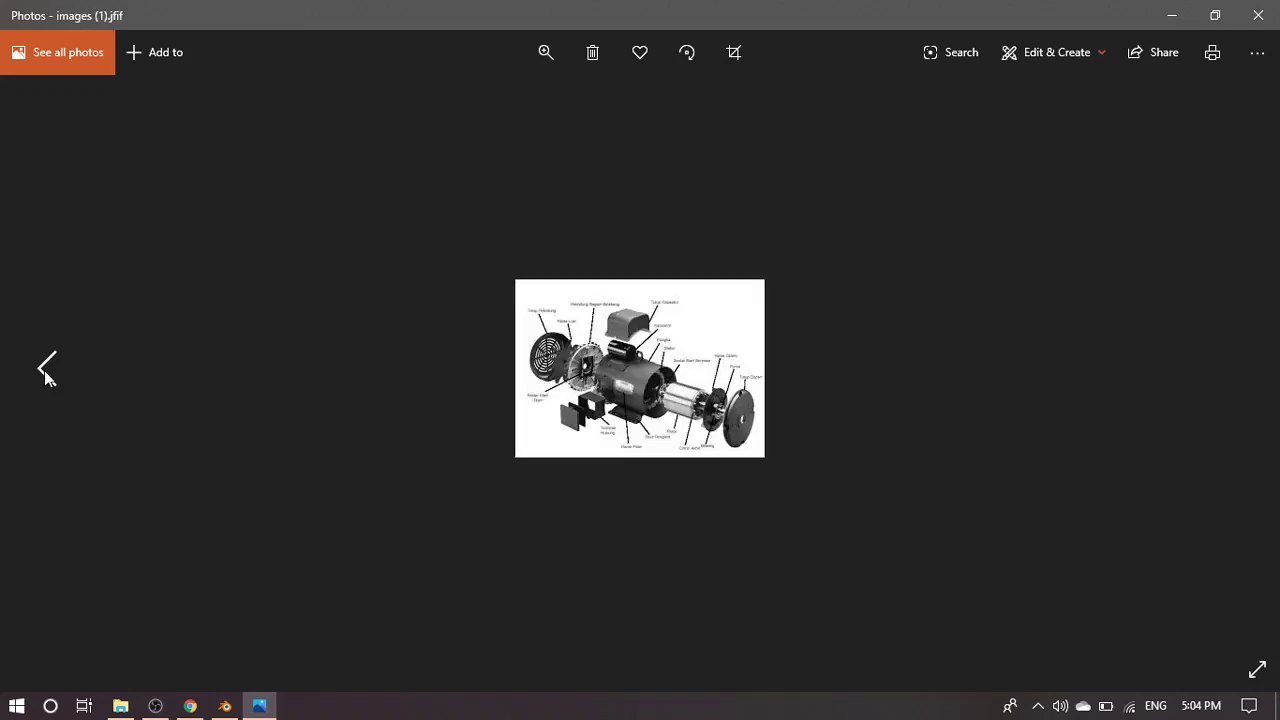
pyautogui.click(47, 372)
pyautogui.click(47, 372)
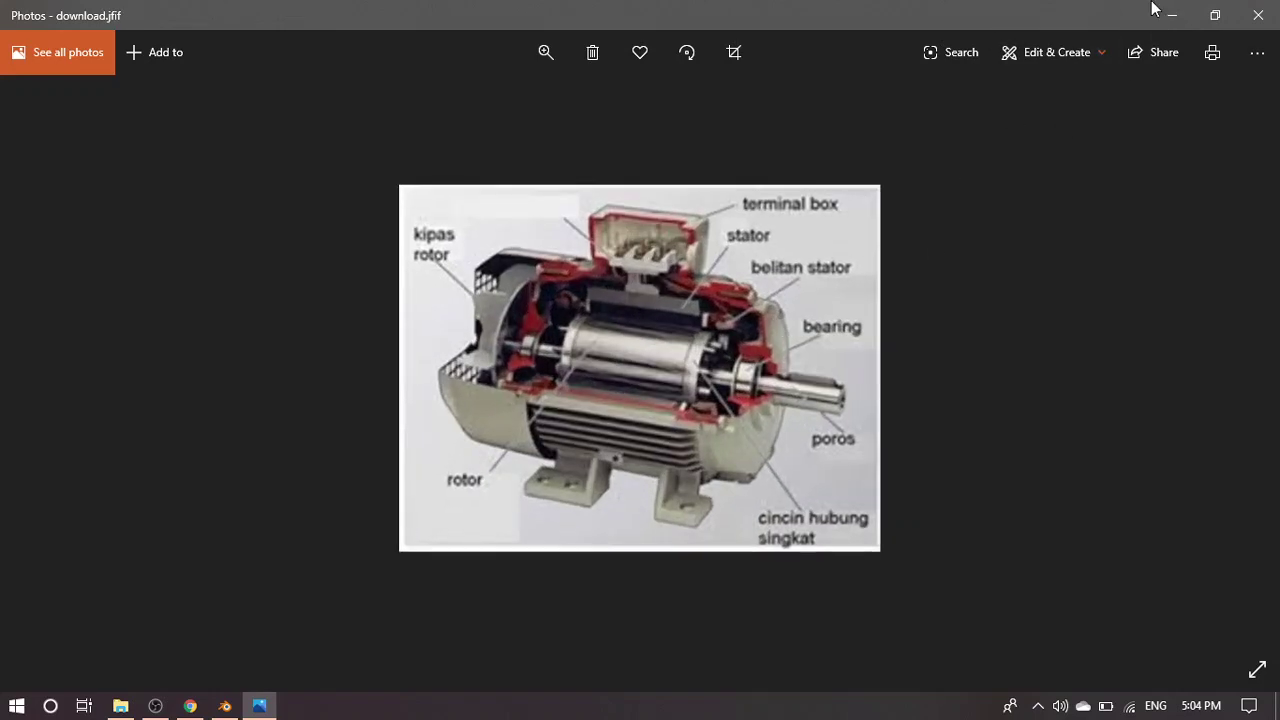
# Switch back to Blender and inset the ring's selected upper faces by a thickness of about 0.125
pyautogui.click(1215, 15)
pyautogui.click(740, 118)
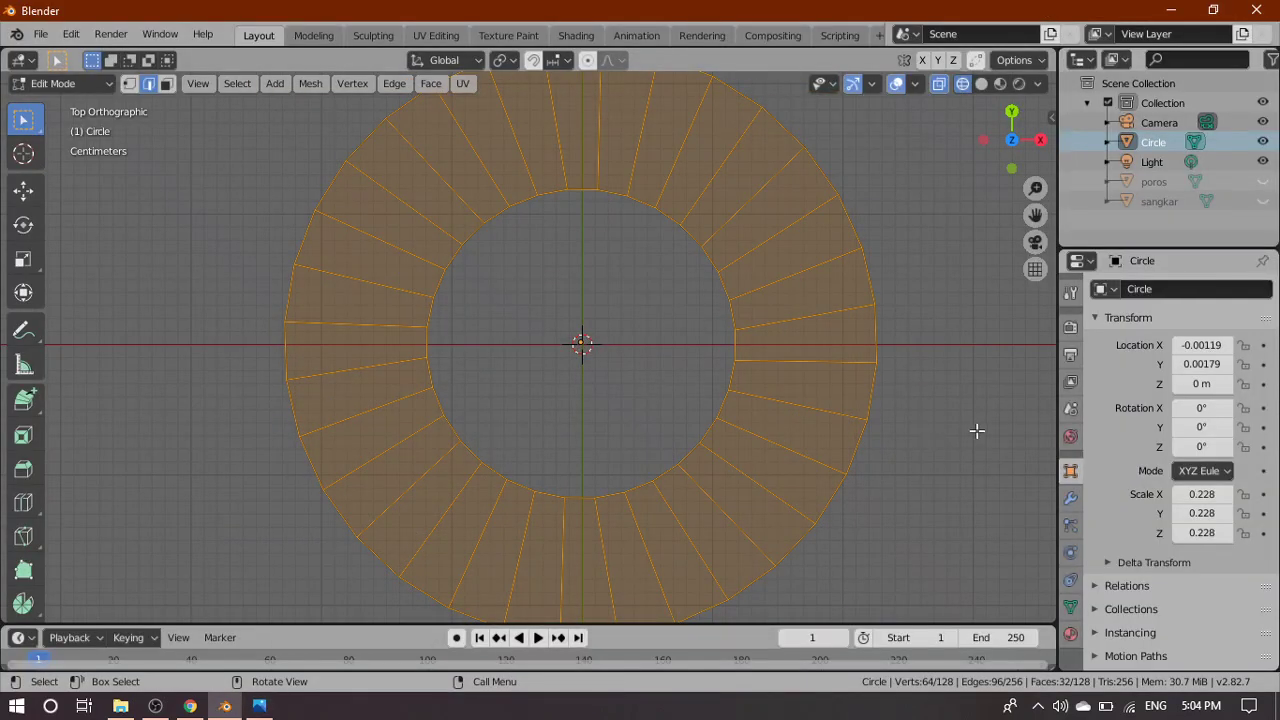
pyautogui.press('i')
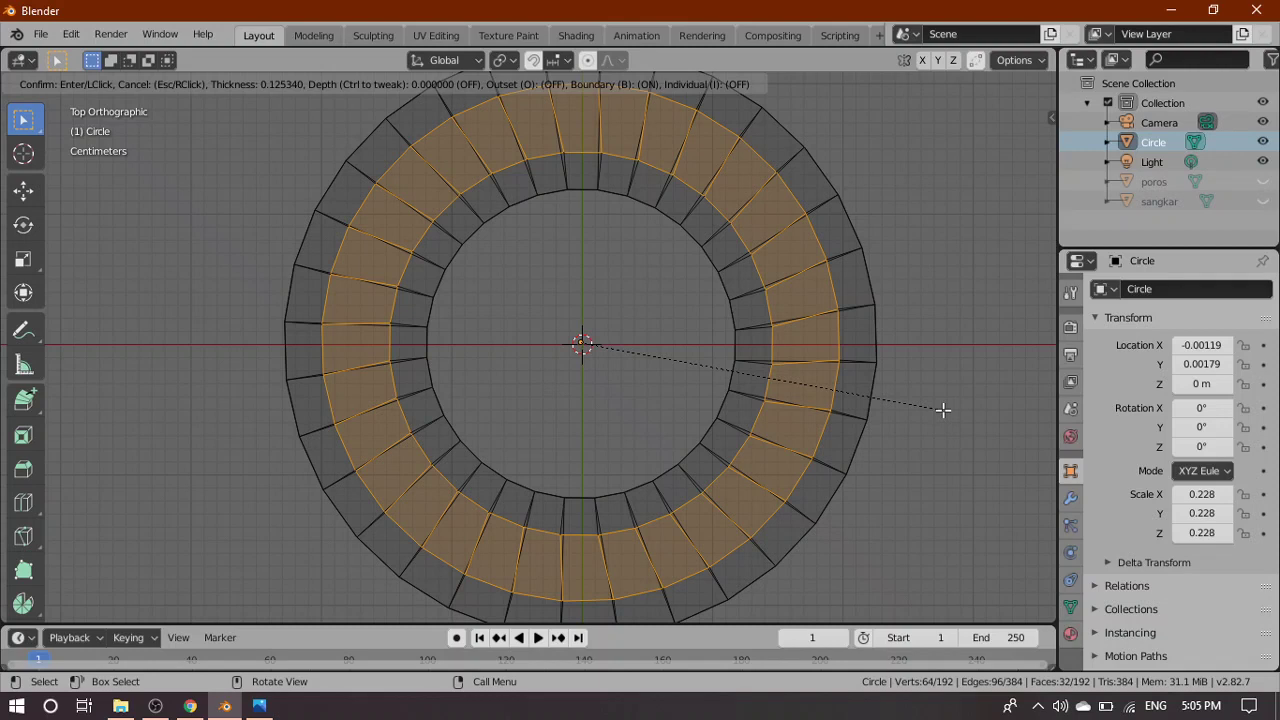
pyautogui.click(942, 409)
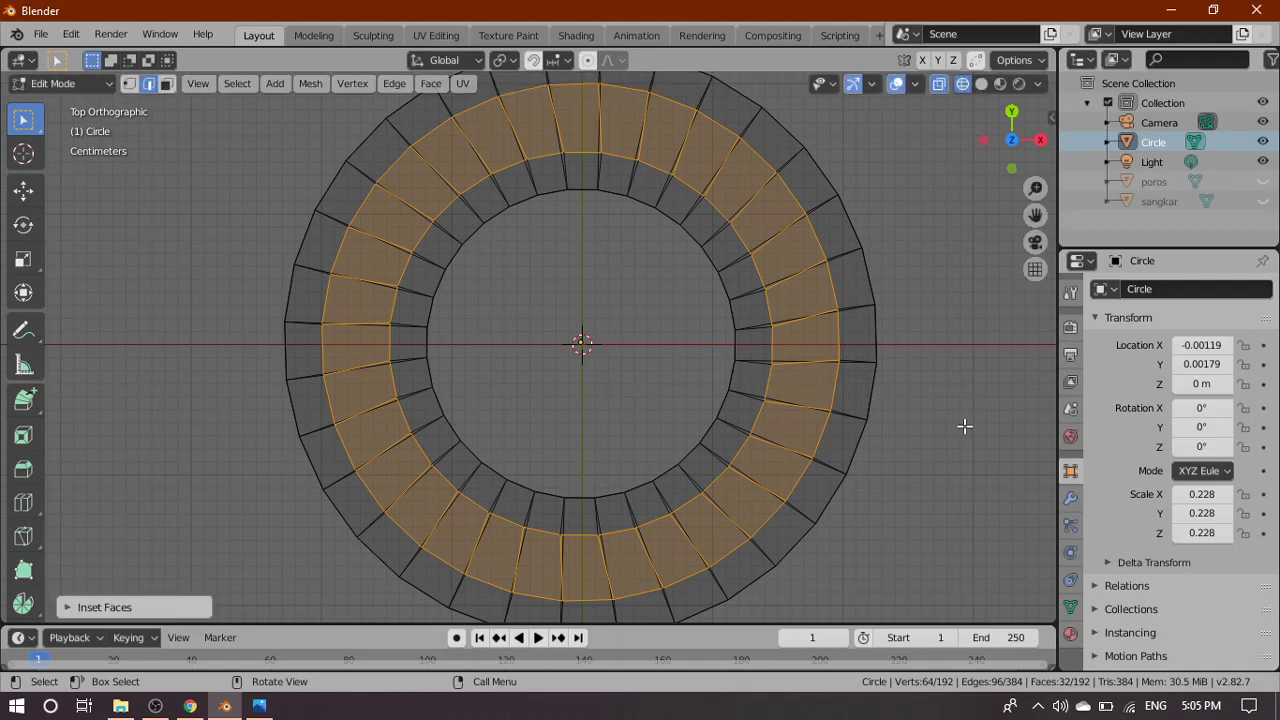
# Try rotating the inset upper faces by about 0.46° in the top view and undo the rotation
pyautogui.press('r')
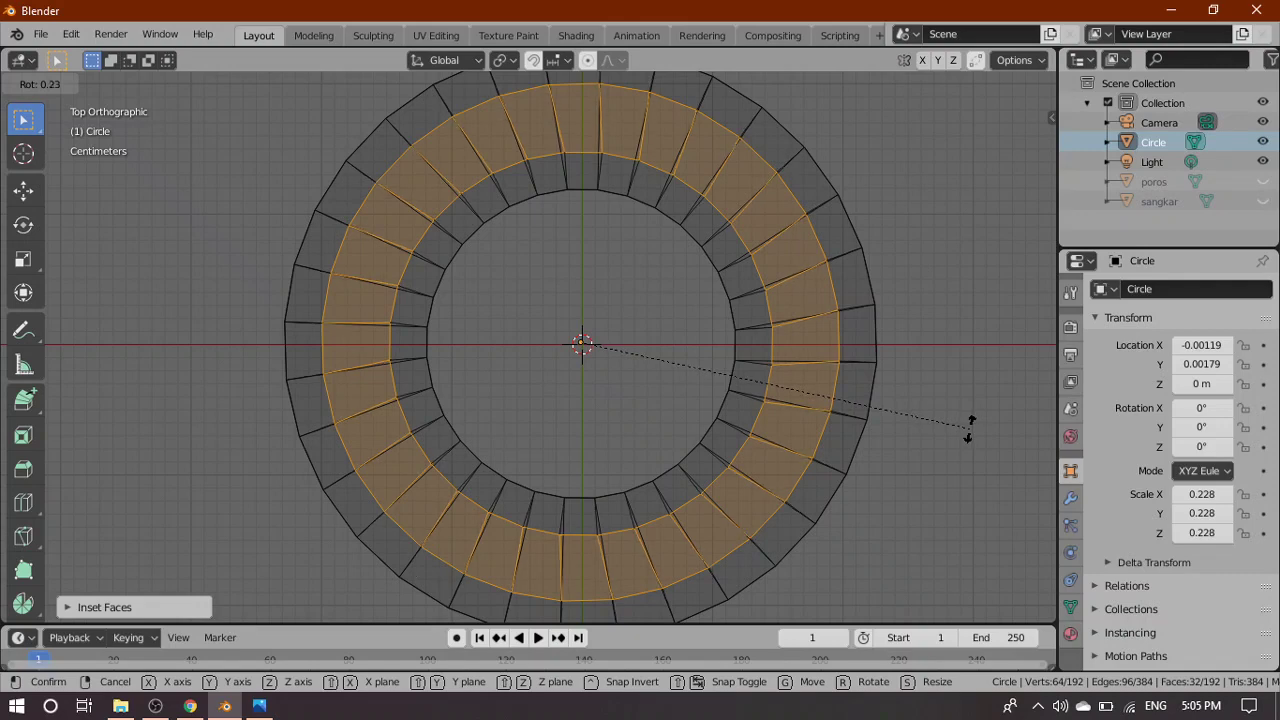
pyautogui.click(968, 429)
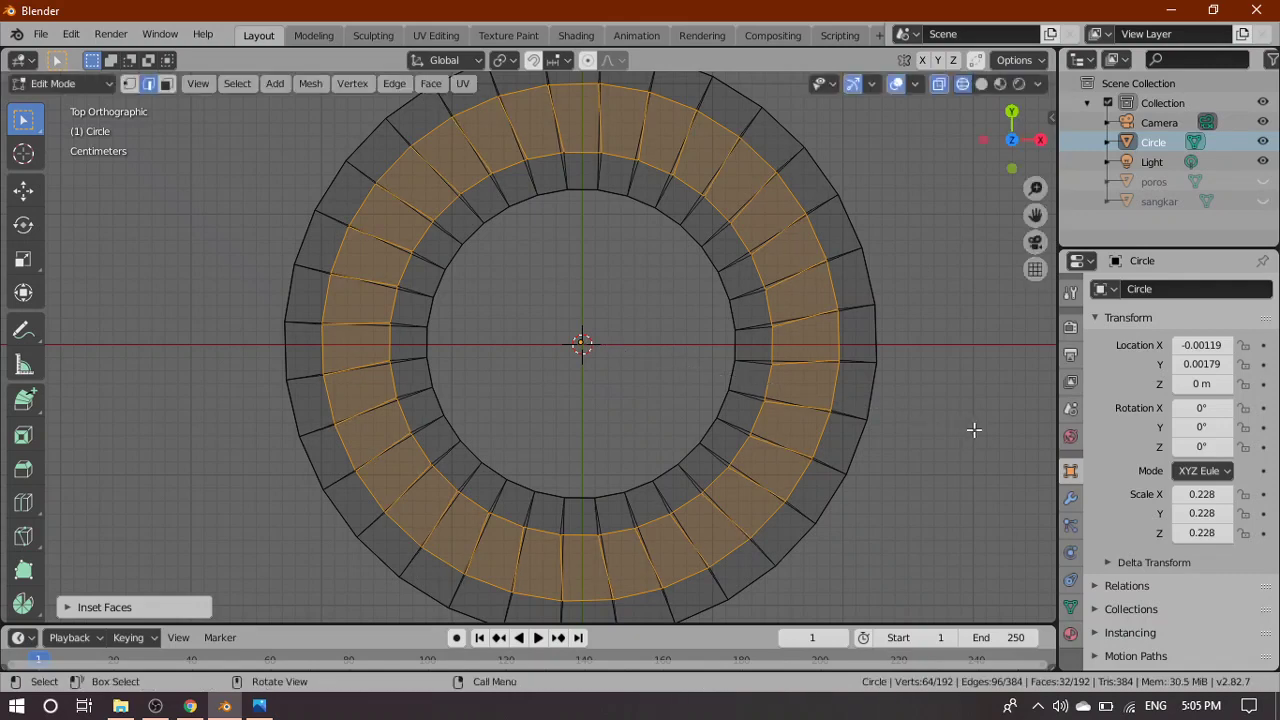
pyautogui.press('r')
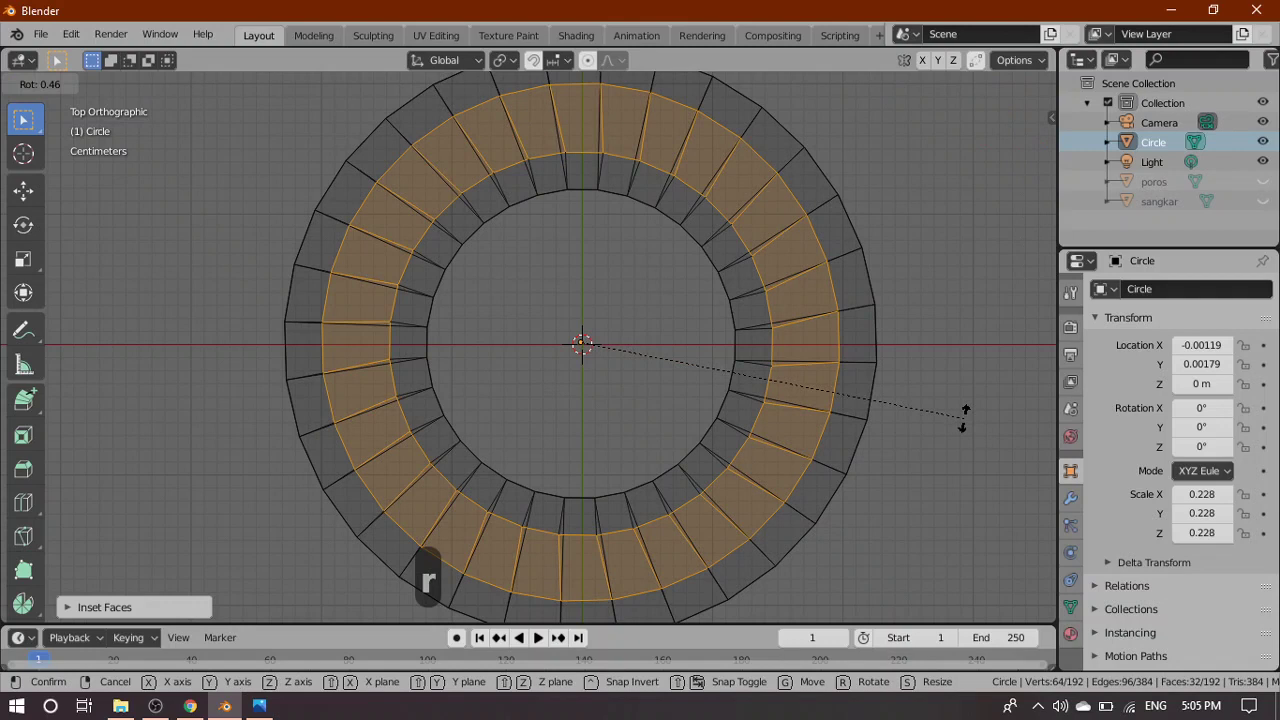
pyautogui.click(963, 418)
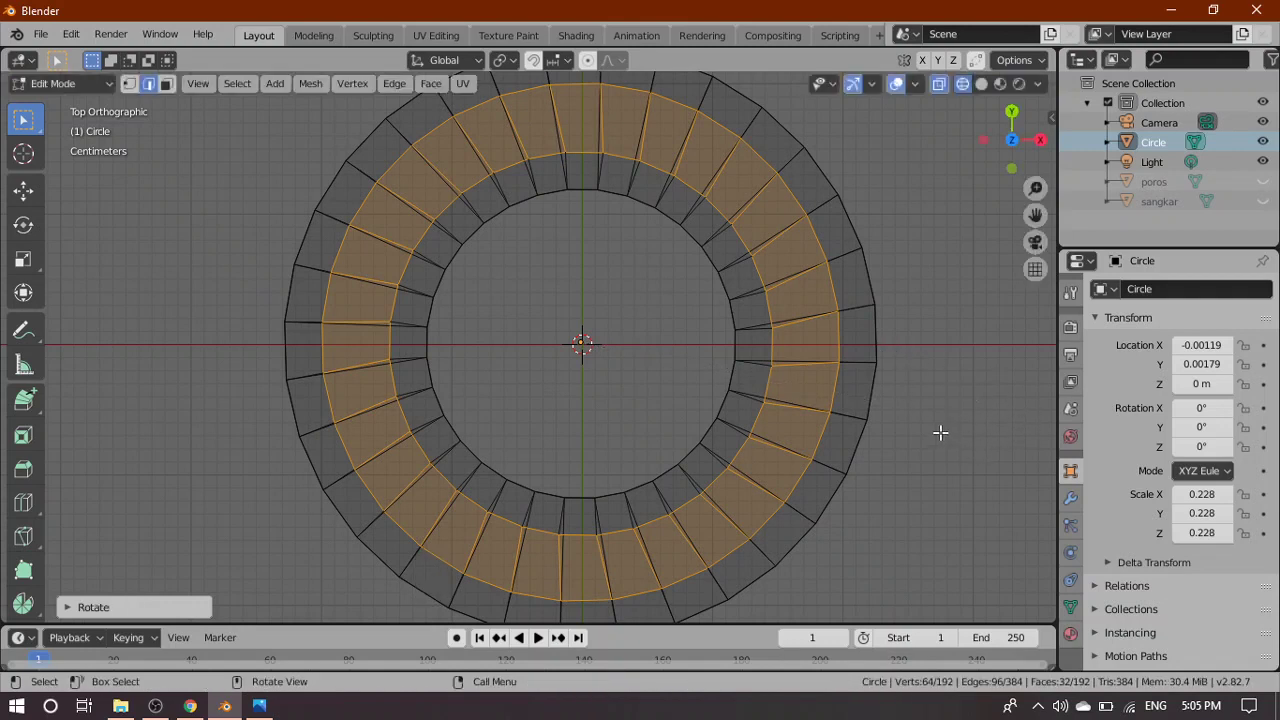
pyautogui.hotkey('ctrl', 'z')
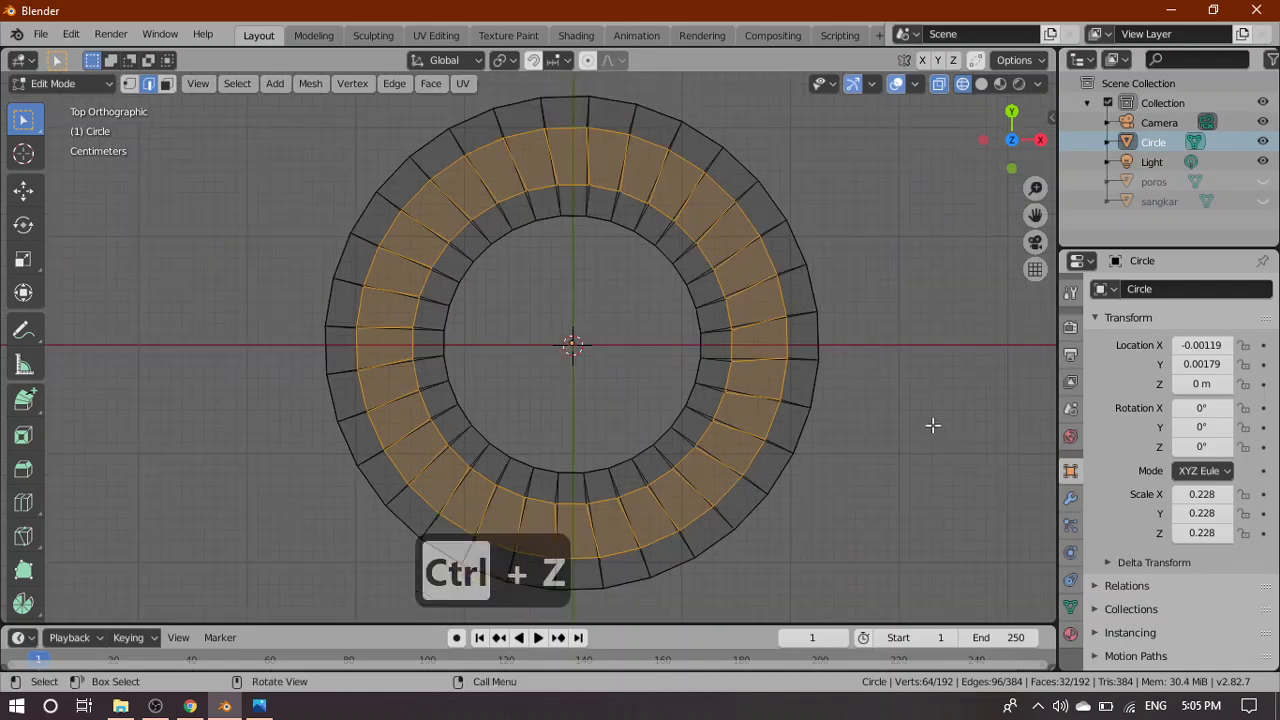
# Lower the inset upper faces about 0.036 m along Z in the front view, recessing the ring's upper side
pyautogui.press('`')
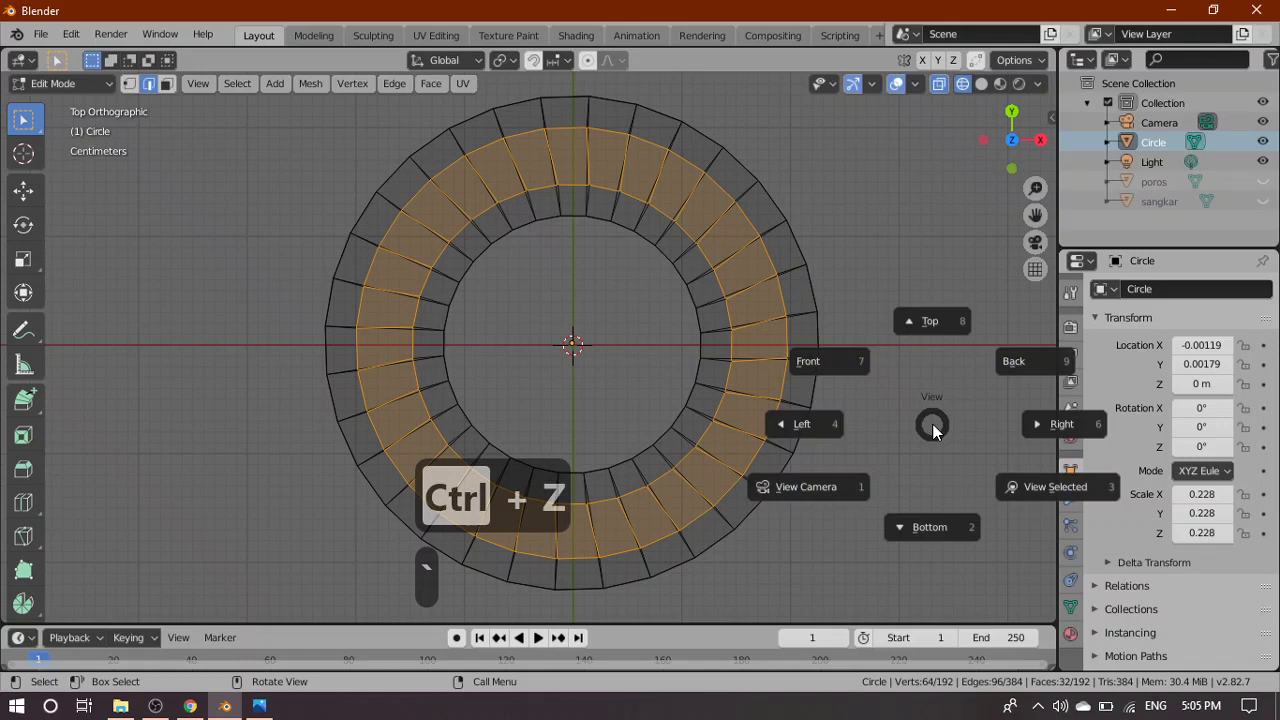
pyautogui.click(832, 318)
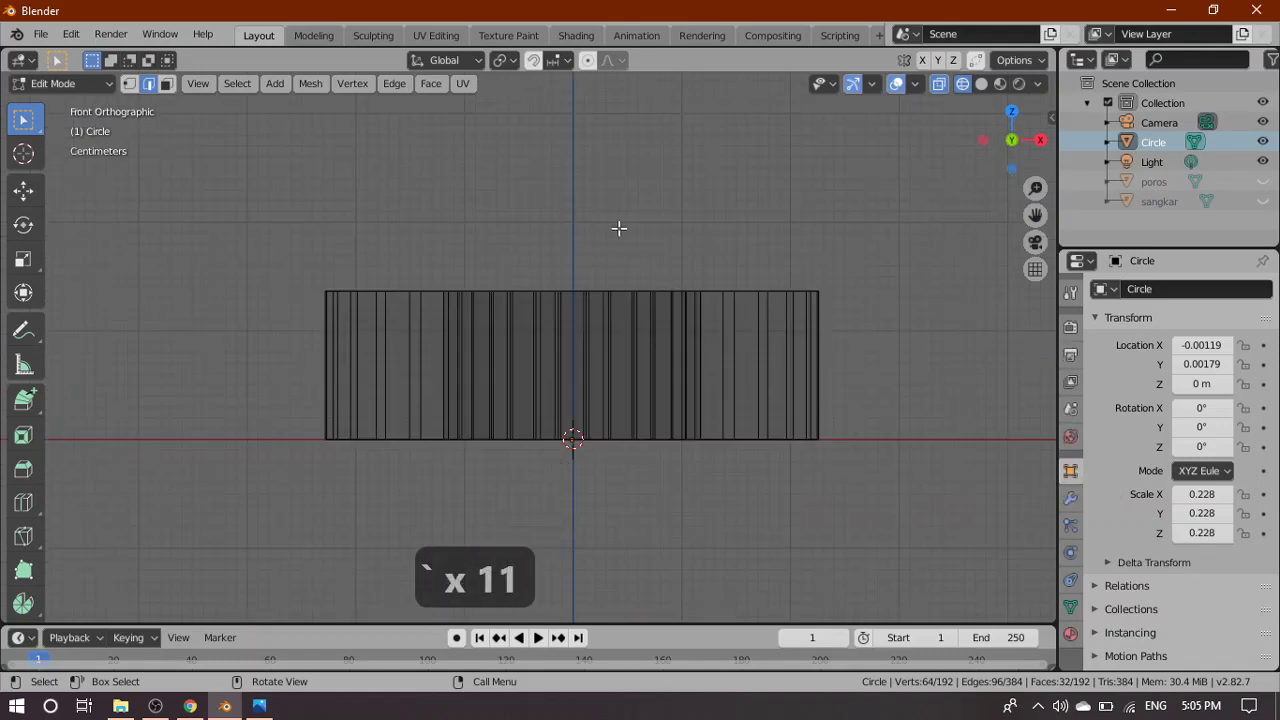
pyautogui.scroll(2, 620, 228)
pyautogui.keyDown('shift'); pyautogui.moveTo(660, 180); pyautogui.dragTo(654, 260, button='middle'); pyautogui.keyUp('shift')
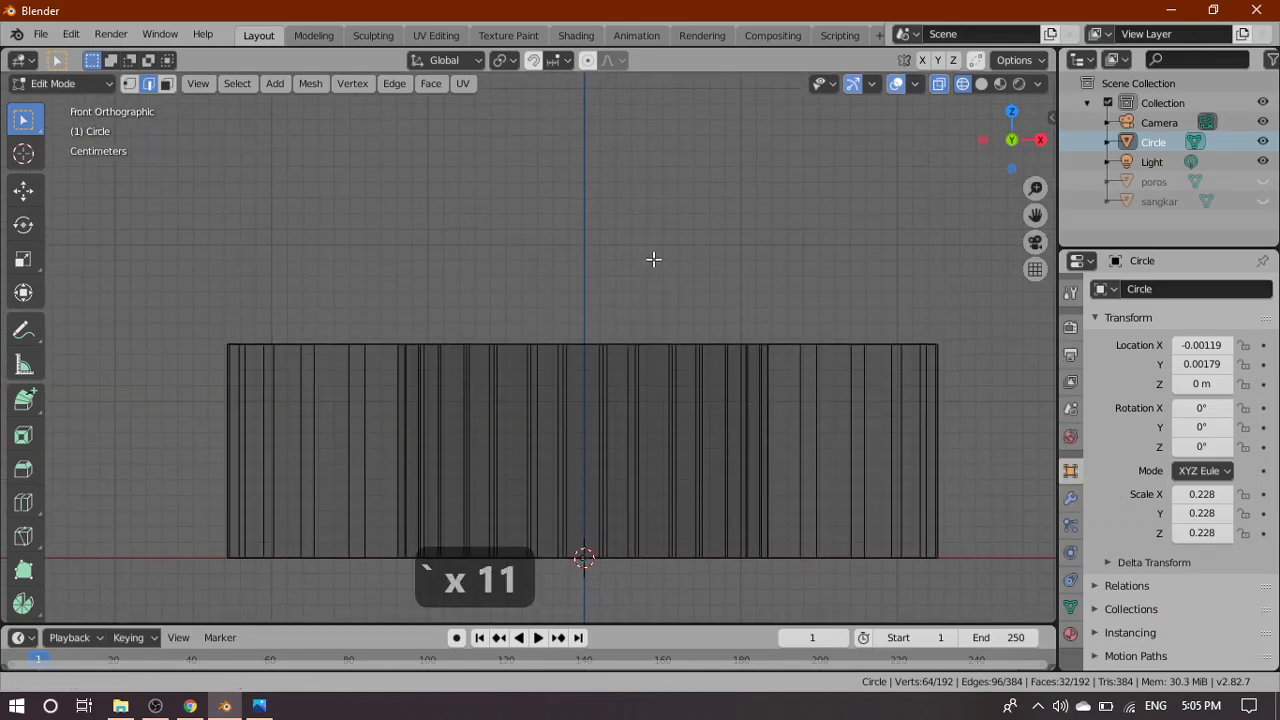
pyautogui.press('g')
pyautogui.press('z')
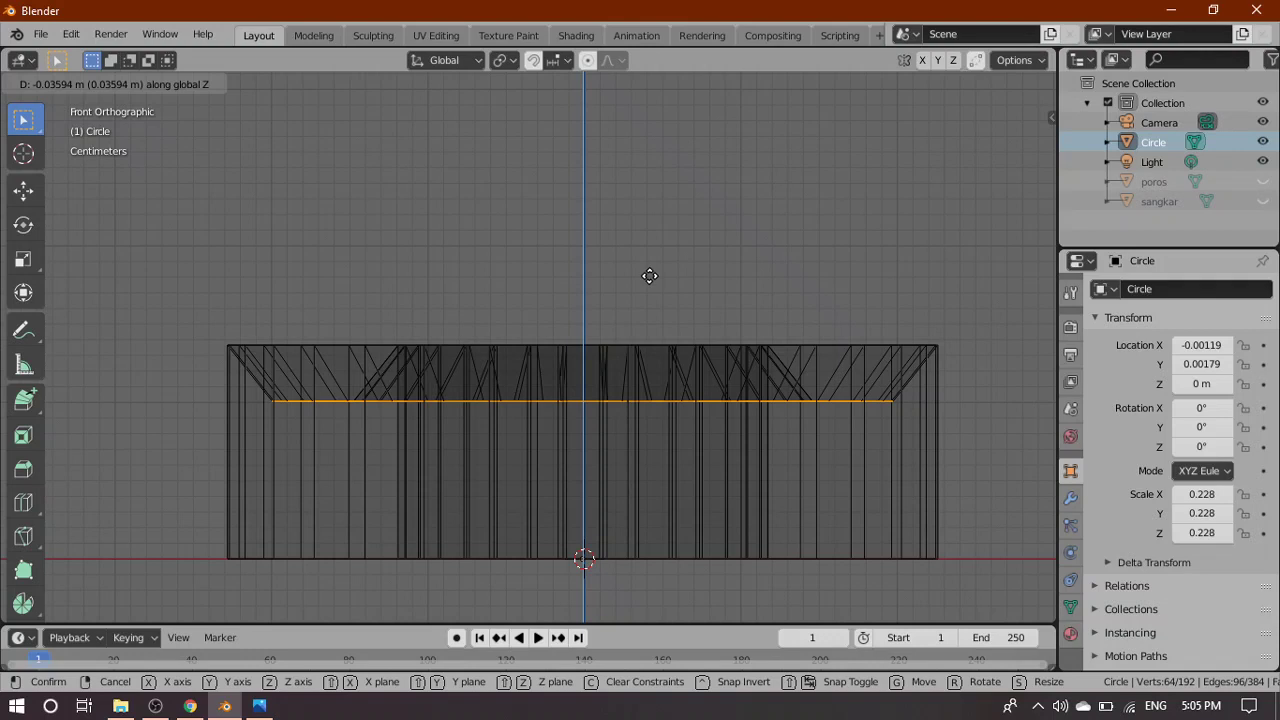
pyautogui.click(649, 276)
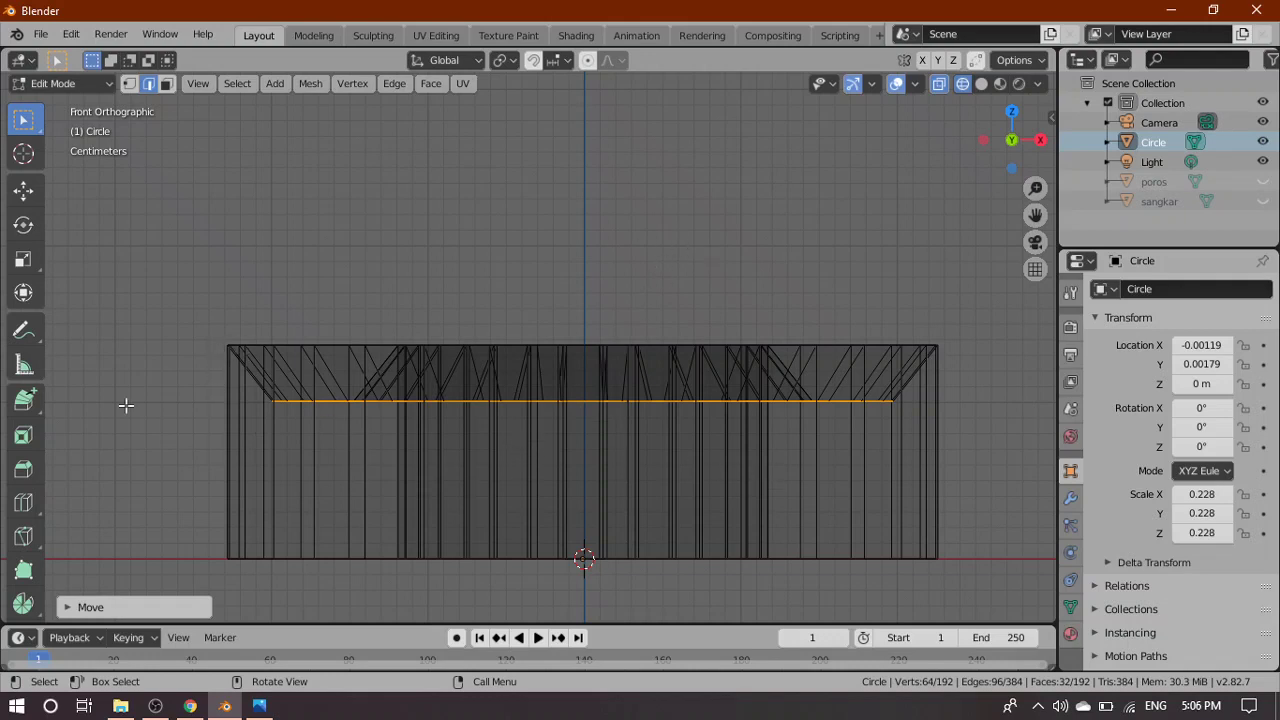
# Select all of the ring's lowest vertices and inset the bottom faces by a thickness of about 0.127
pyautogui.press('1')
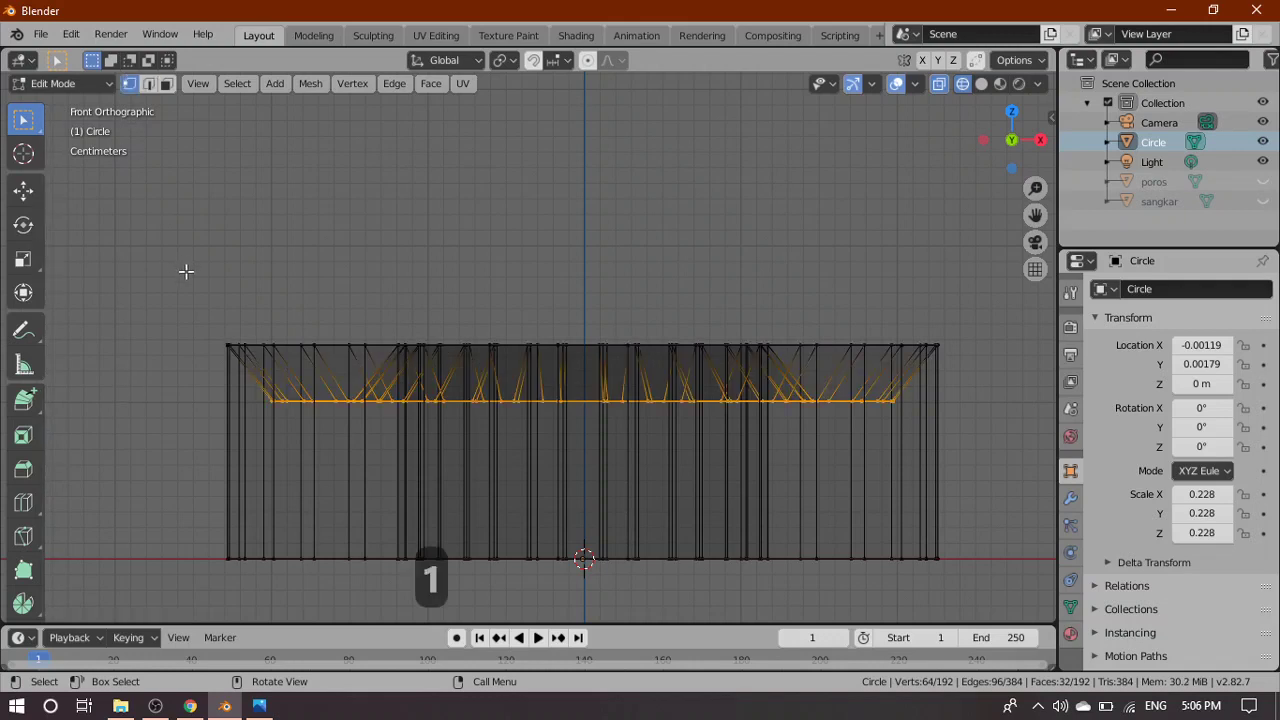
pyautogui.moveTo(200, 540); pyautogui.dragTo(983, 578)
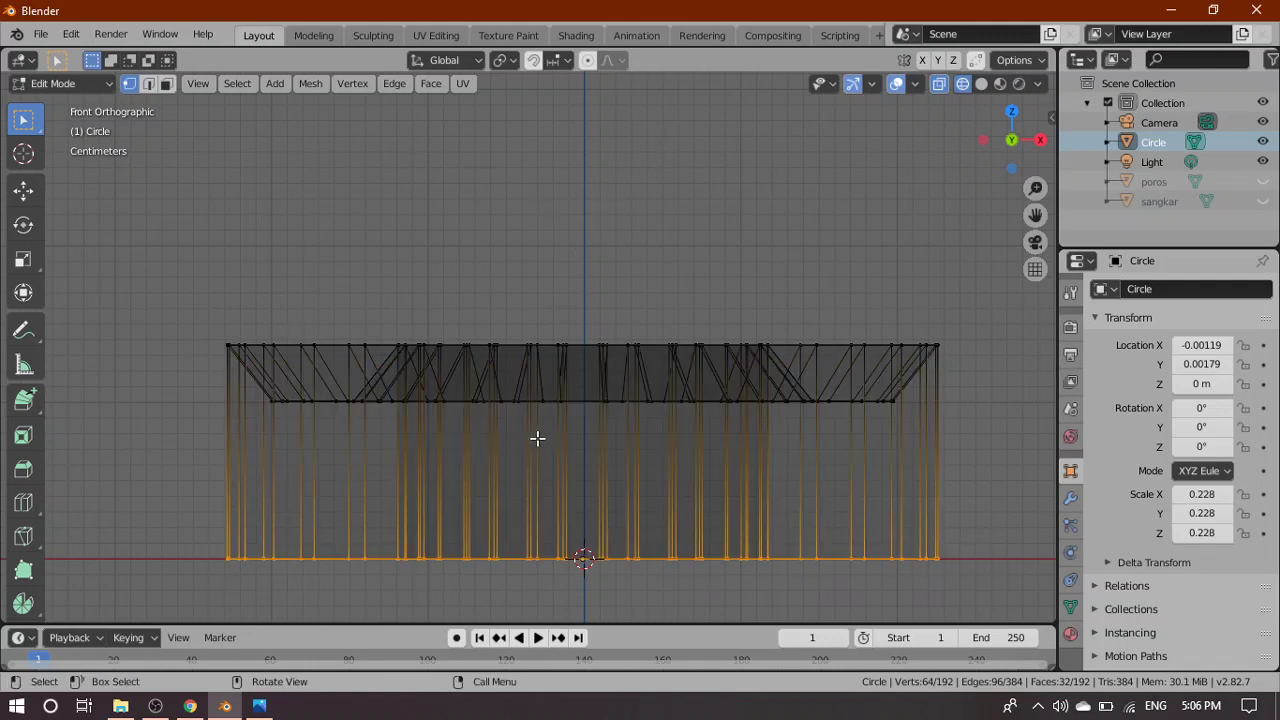
pyautogui.press('`')
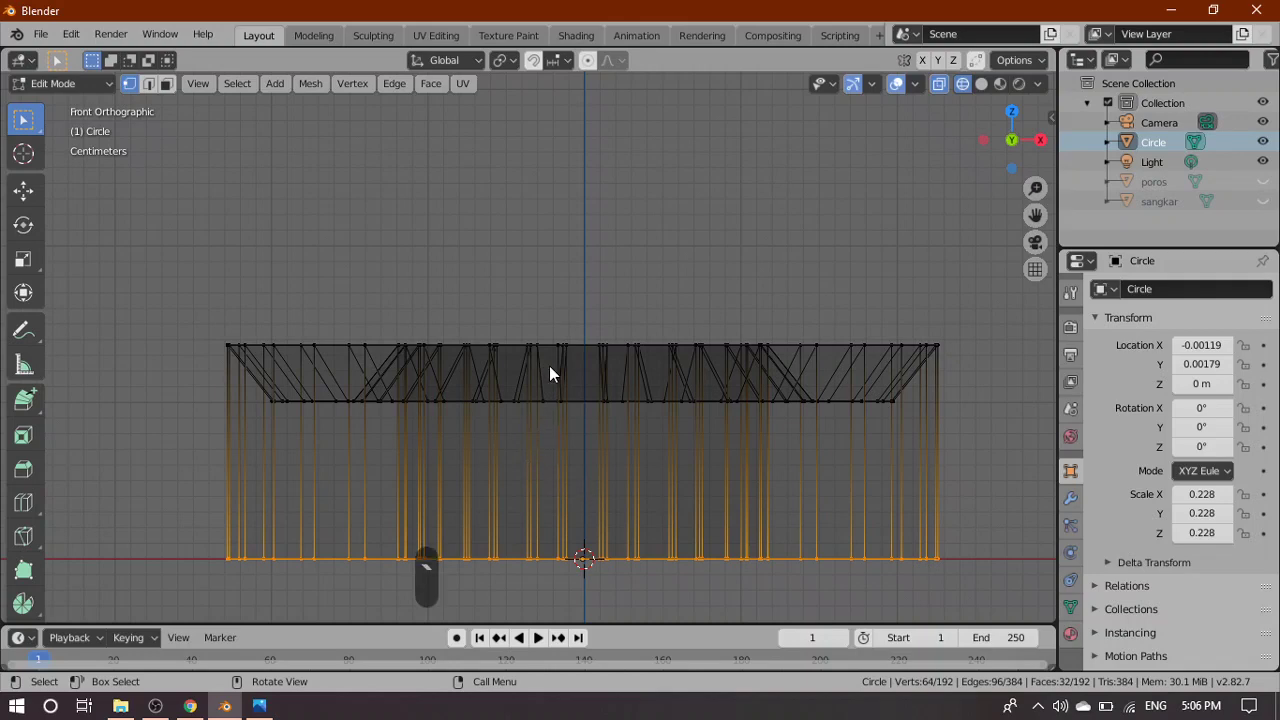
pyautogui.click(540, 468)
pyautogui.scroll(-1, 531, 441)
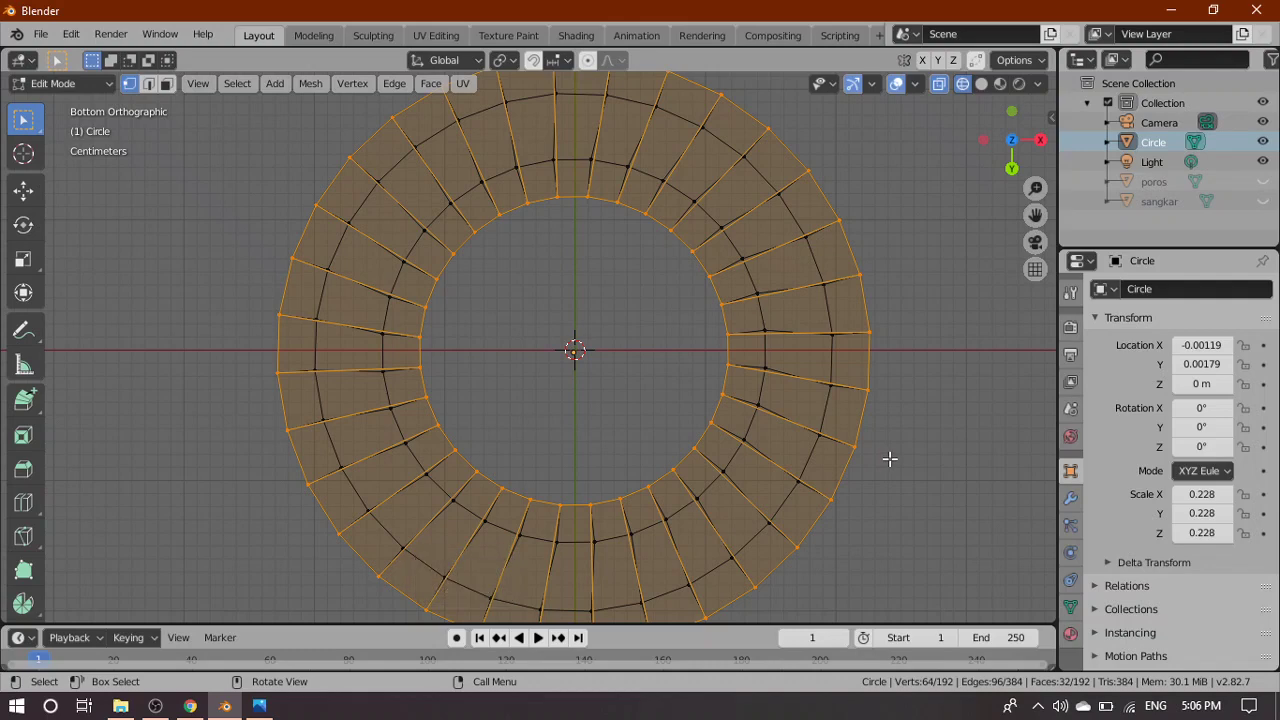
pyautogui.press('i')
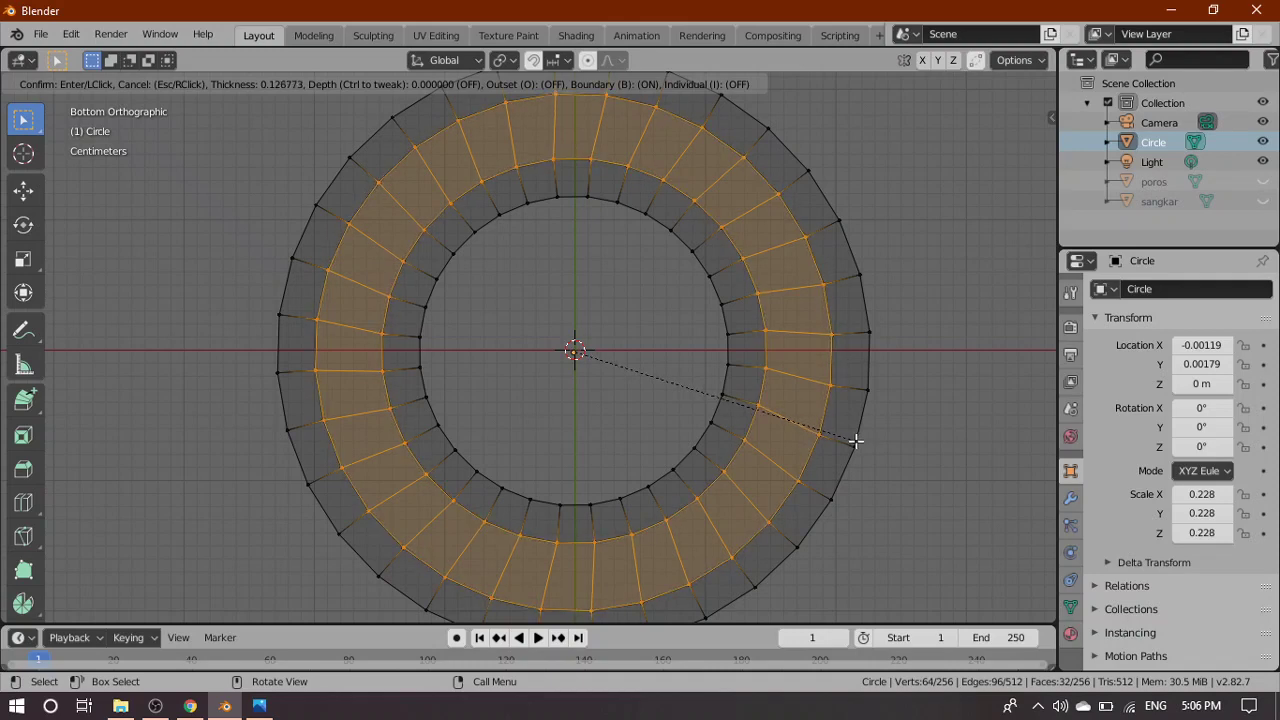
pyautogui.click(855, 441)
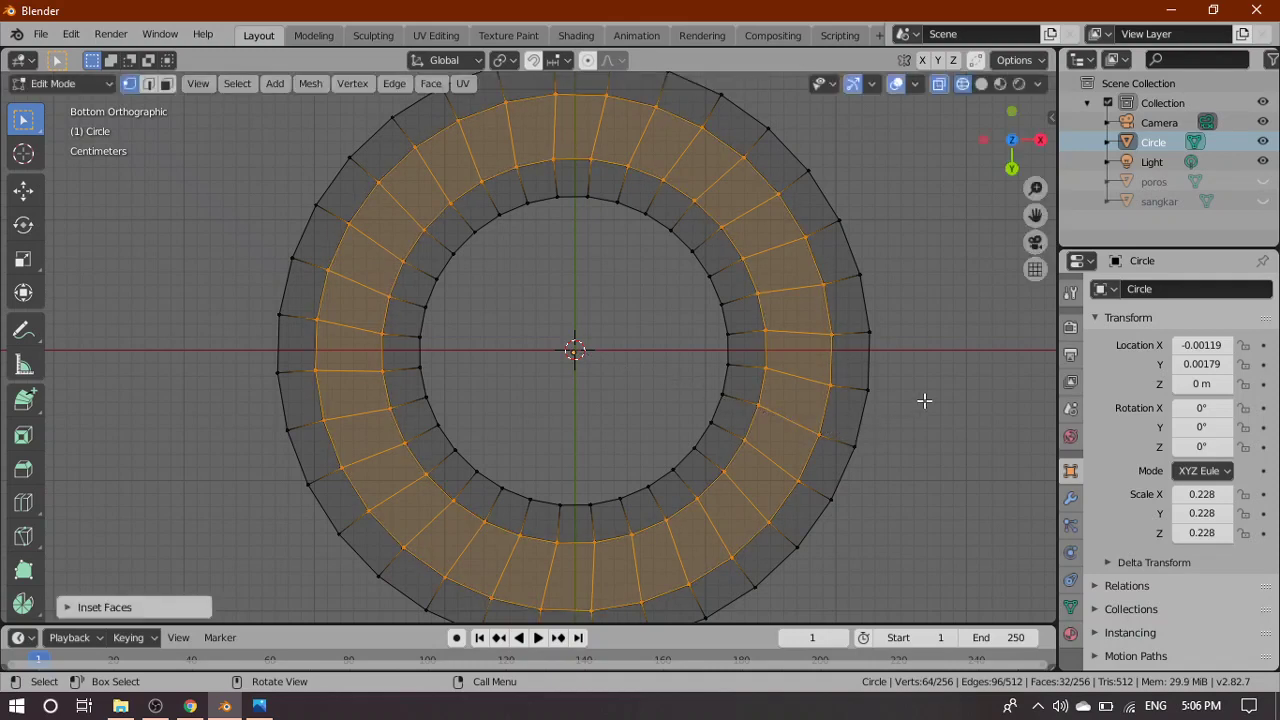
# Raise the inset bottom faces about 0.037 m along Z in the front view, recessing the ring's underside
pyautogui.press('`')
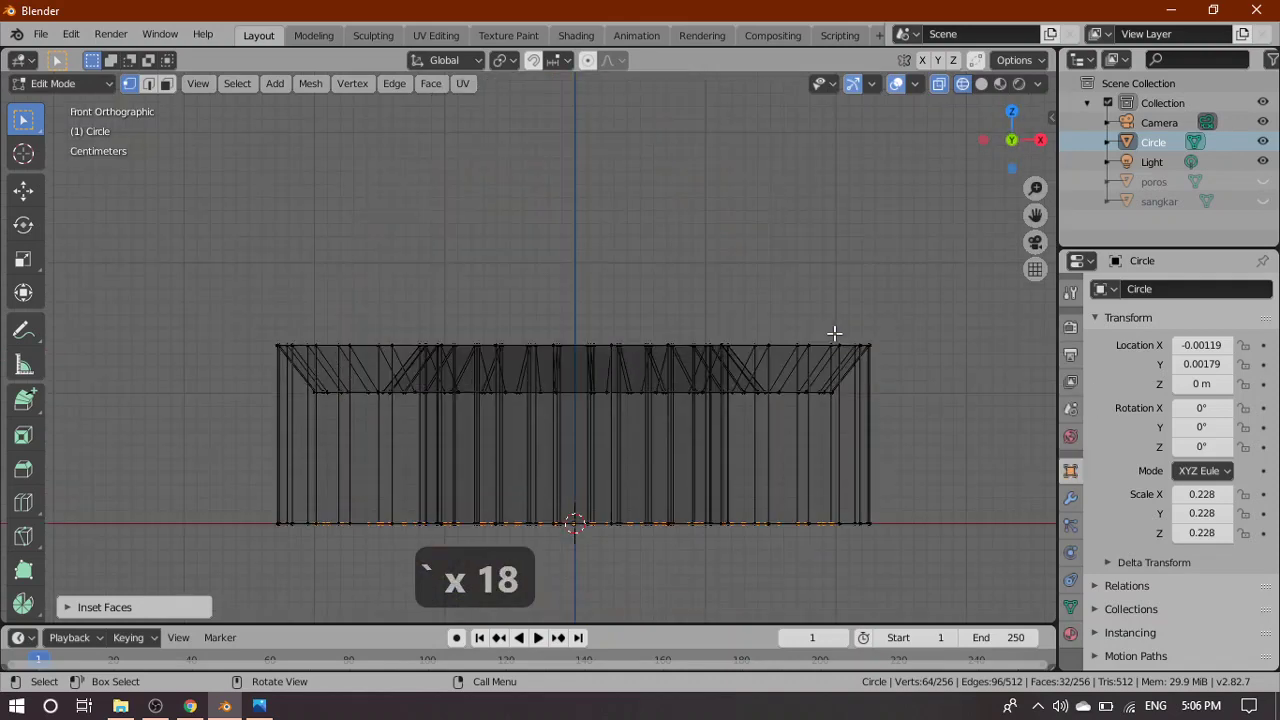
pyautogui.scroll(4, 294, 552)
pyautogui.scroll(-2, 294, 552)
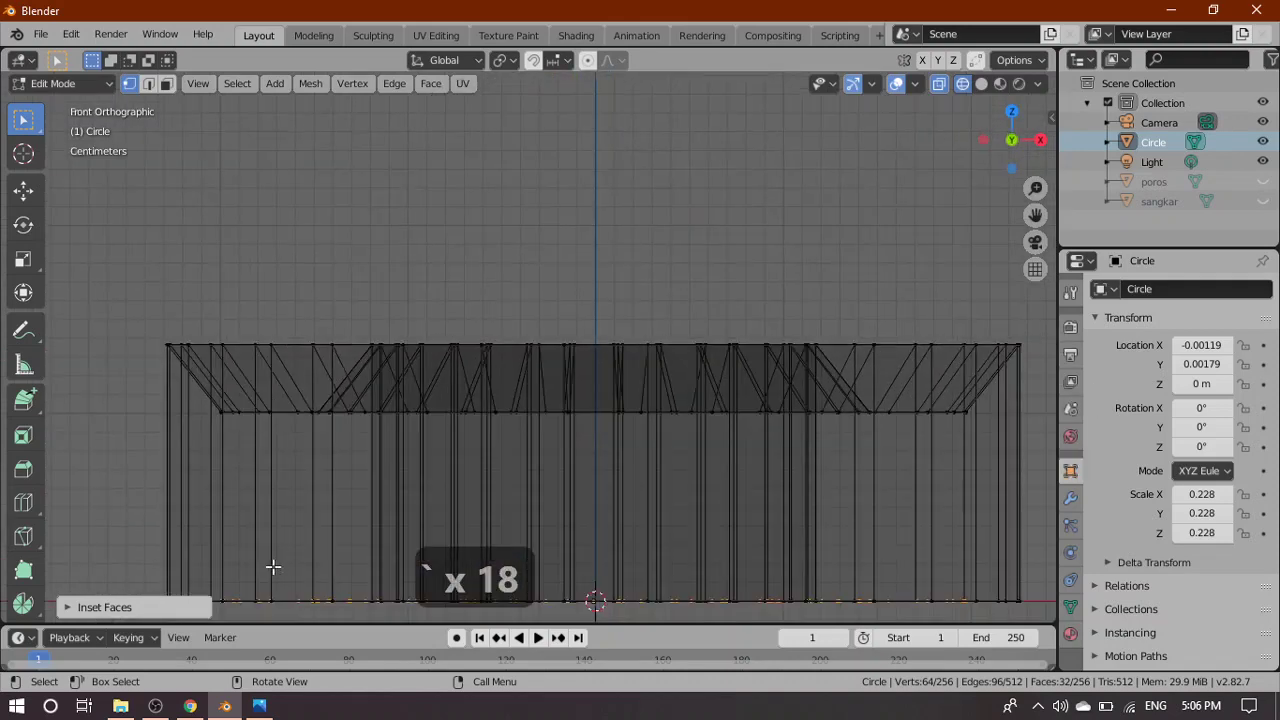
pyautogui.scroll(1, 309, 529)
pyautogui.keyDown('shift'); pyautogui.moveTo(411, 529); pyautogui.dragTo(380, 534, button='middle'); pyautogui.keyUp('shift')
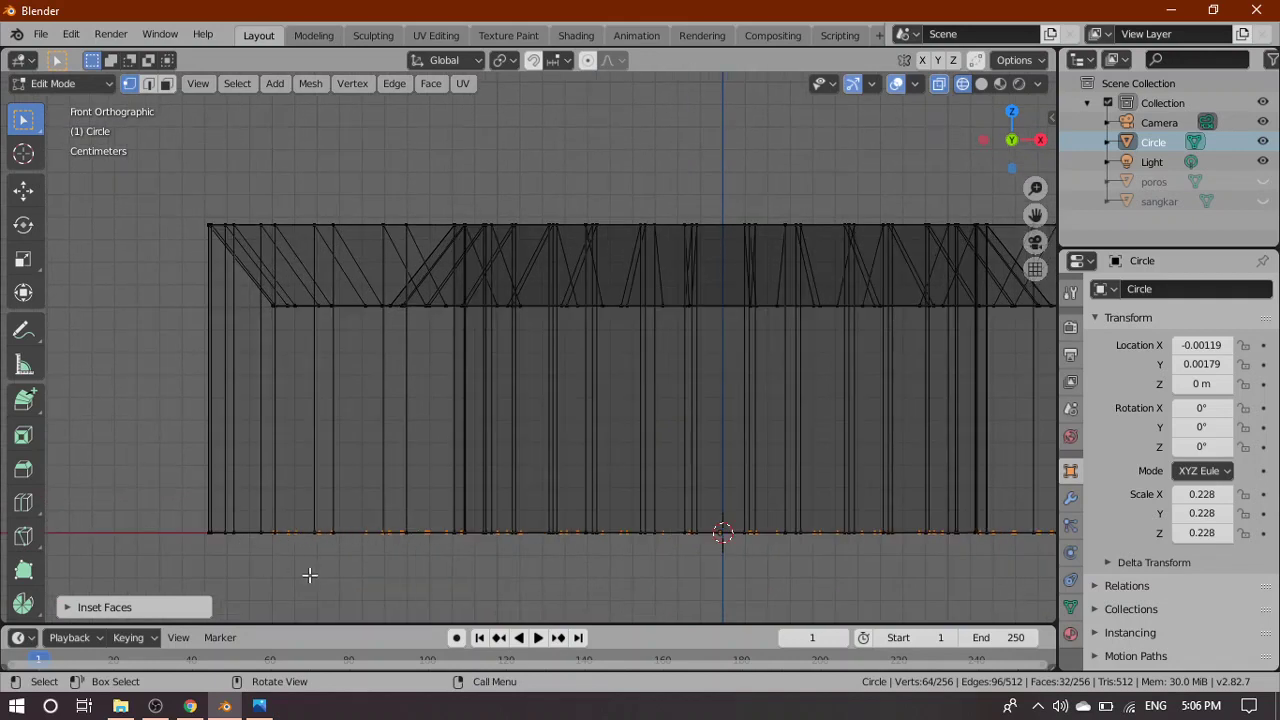
pyautogui.press('g')
pyautogui.press('z')
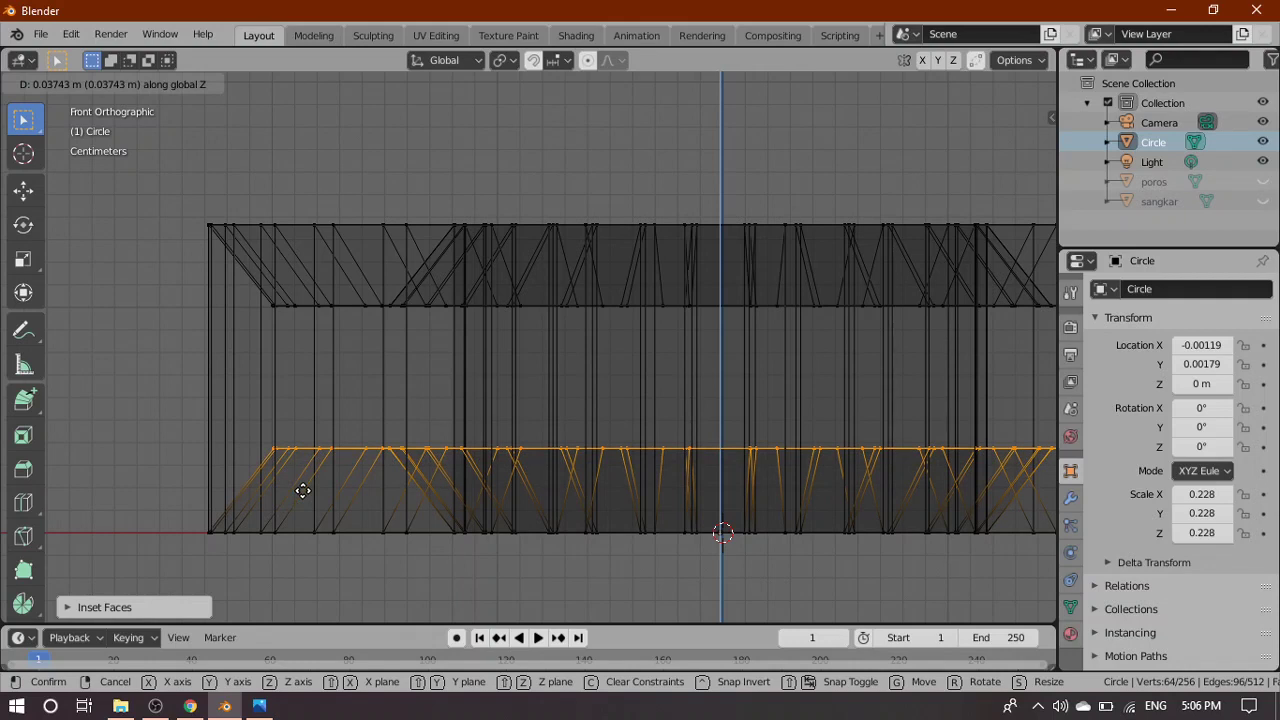
pyautogui.click(305, 490)
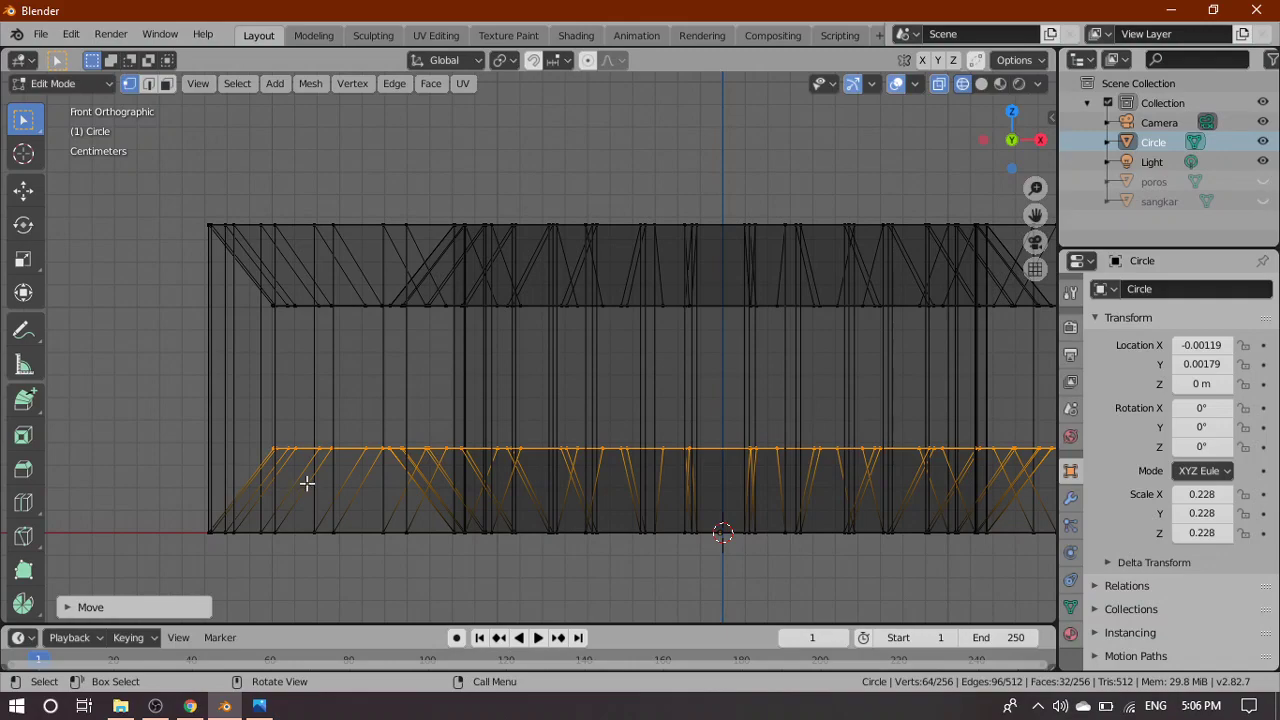
# Select the ring's uppermost and lowermost rim vertices together in the front view, leaving out both recessed levels
pyautogui.scroll(-3, 445, 515)
pyautogui.moveTo(763, 194)
pyautogui.mouseDown(button='middle')
pyautogui.moveTo(818, 189)
pyautogui.moveTo(757, 277)
pyautogui.moveTo(789, 246)
pyautogui.moveTo(774, 206)
pyautogui.moveTo(731, 212)
pyautogui.moveTo(749, 171)
pyautogui.moveTo(800, 123)
pyautogui.moveTo(777, 149)
pyautogui.moveTo(737, 274)
pyautogui.moveTo(774, 183)
pyautogui.moveTo(760, 216)
pyautogui.mouseUp(button='middle')
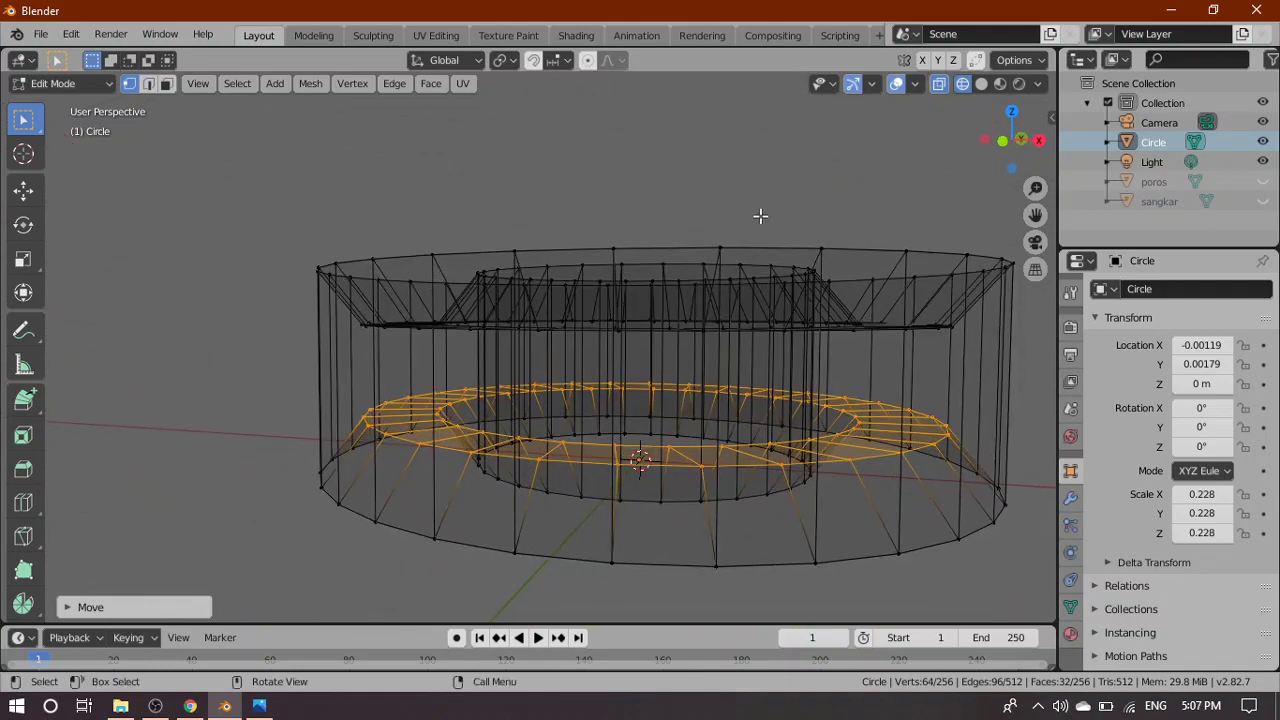
pyautogui.press('`')
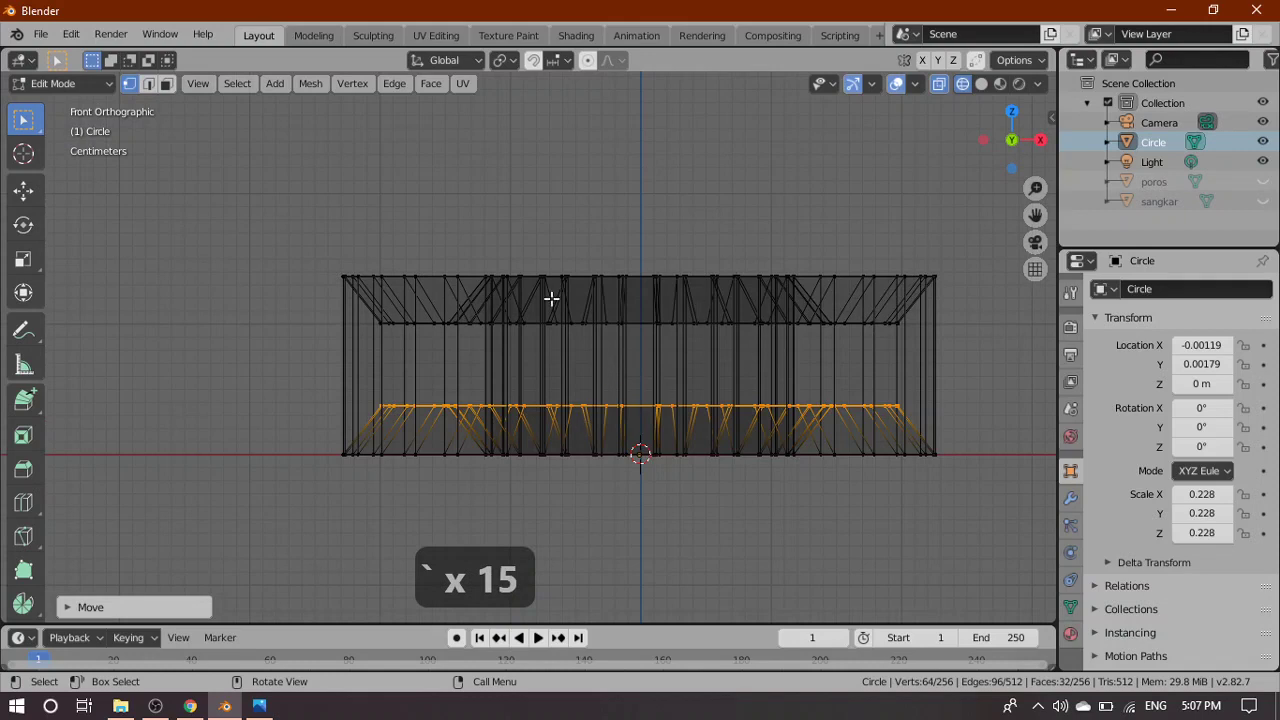
pyautogui.moveTo(311, 253); pyautogui.dragTo(977, 297)
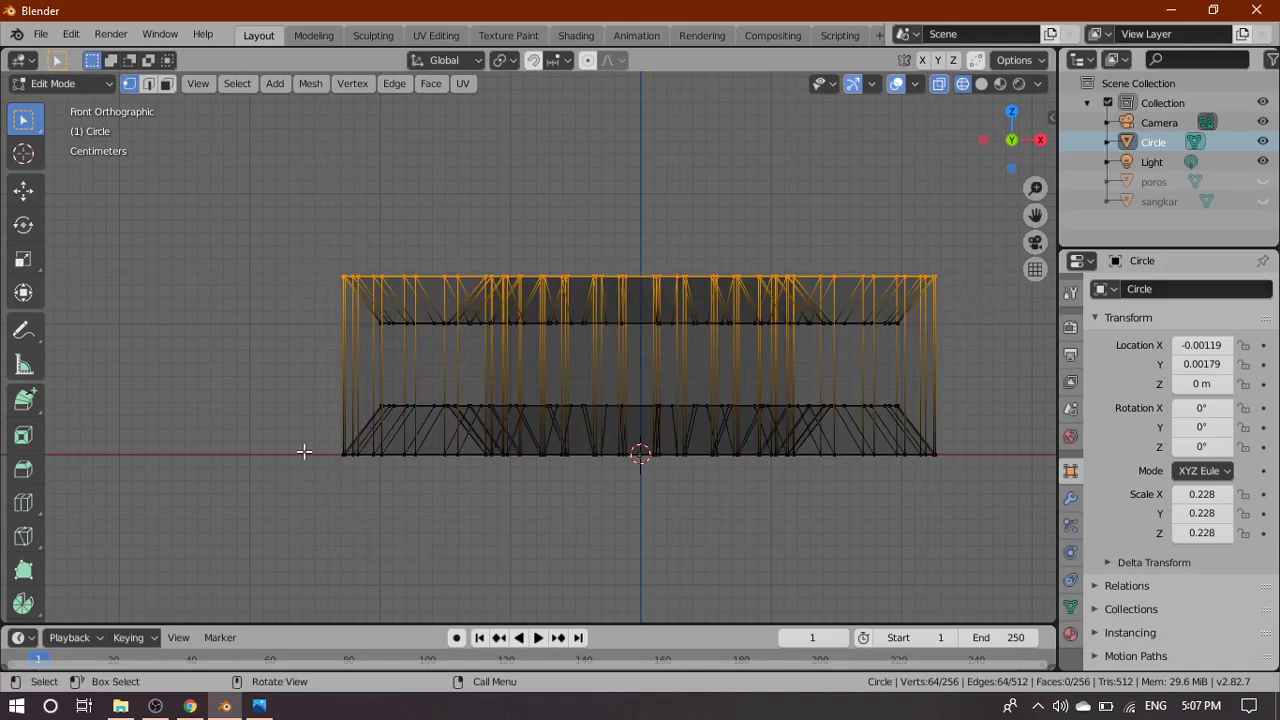
pyautogui.keyDown('shift'); pyautogui.moveTo(321, 443); pyautogui.dragTo(977, 487); pyautogui.keyUp('shift')
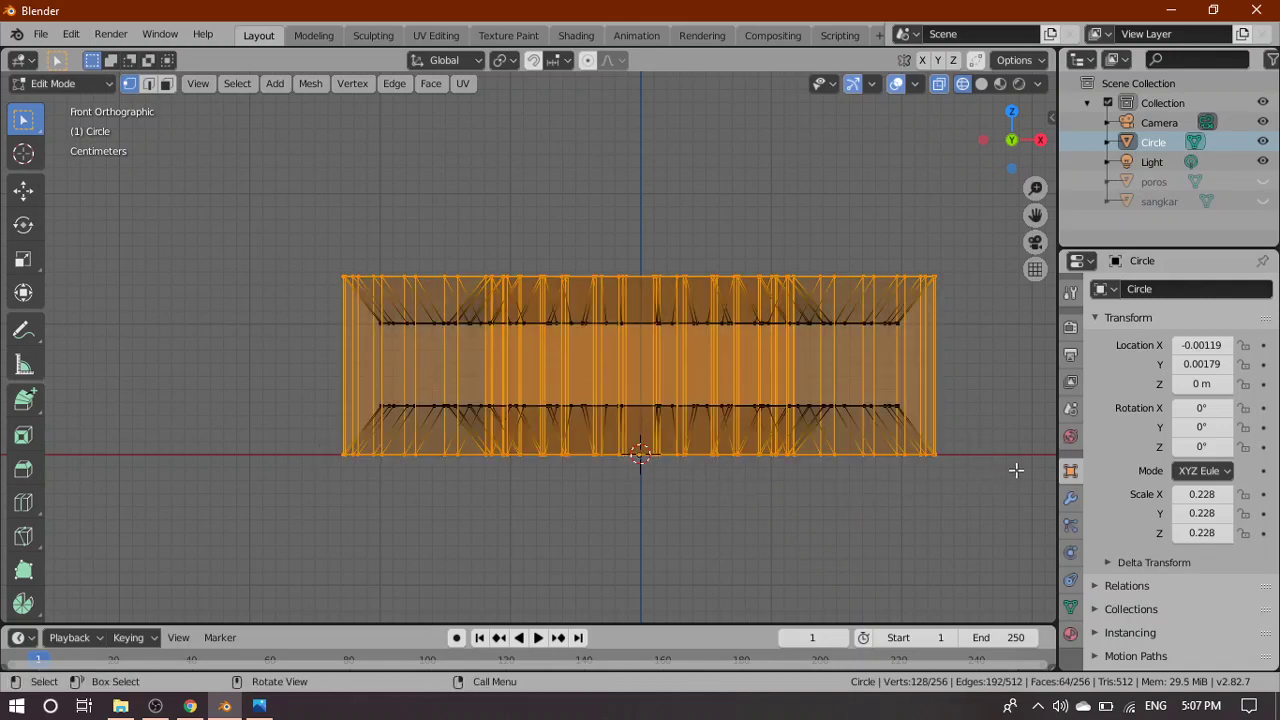
# Bevel the selected upper and lower rims of the ring with the Bevel tool, using one segment and a 0.500 profile
pyautogui.moveTo(1013, 480); pyautogui.dragTo(934, 506, button='middle')
pyautogui.press('`')
pyautogui.click(783, 417)
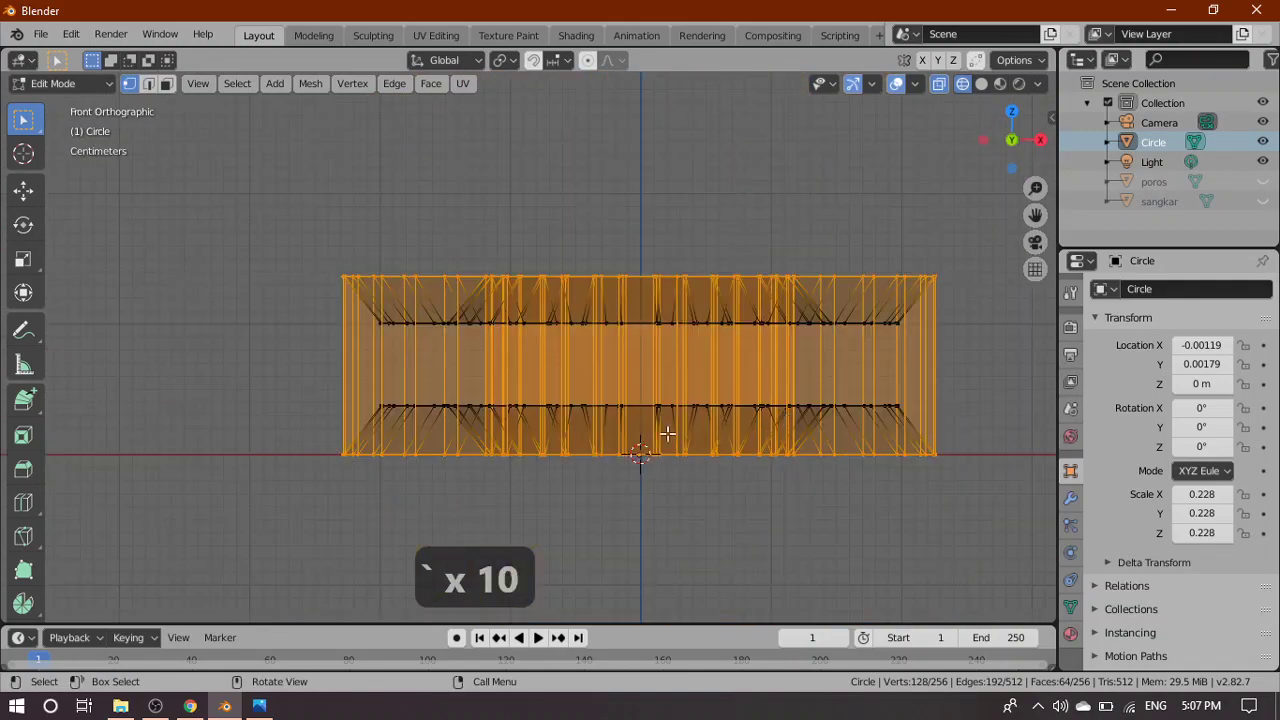
pyautogui.click(23, 467)
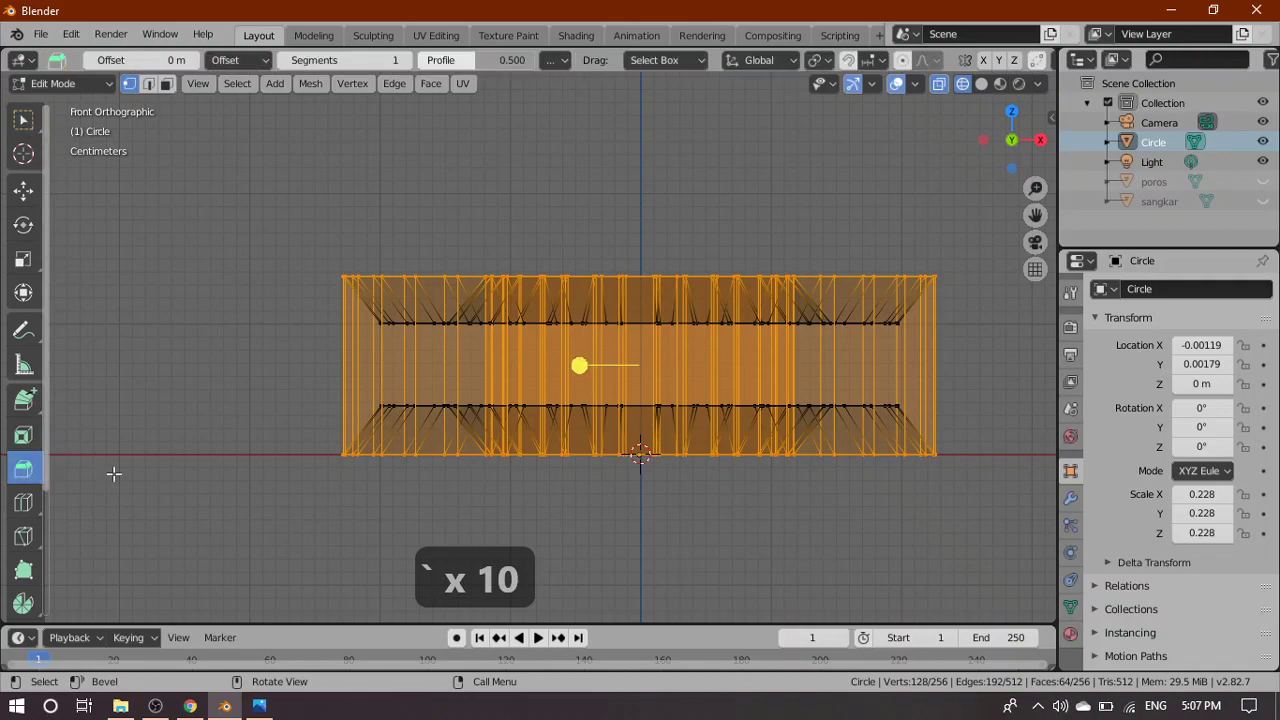
pyautogui.moveTo(637, 260); pyautogui.dragTo(595, 350, button='middle')
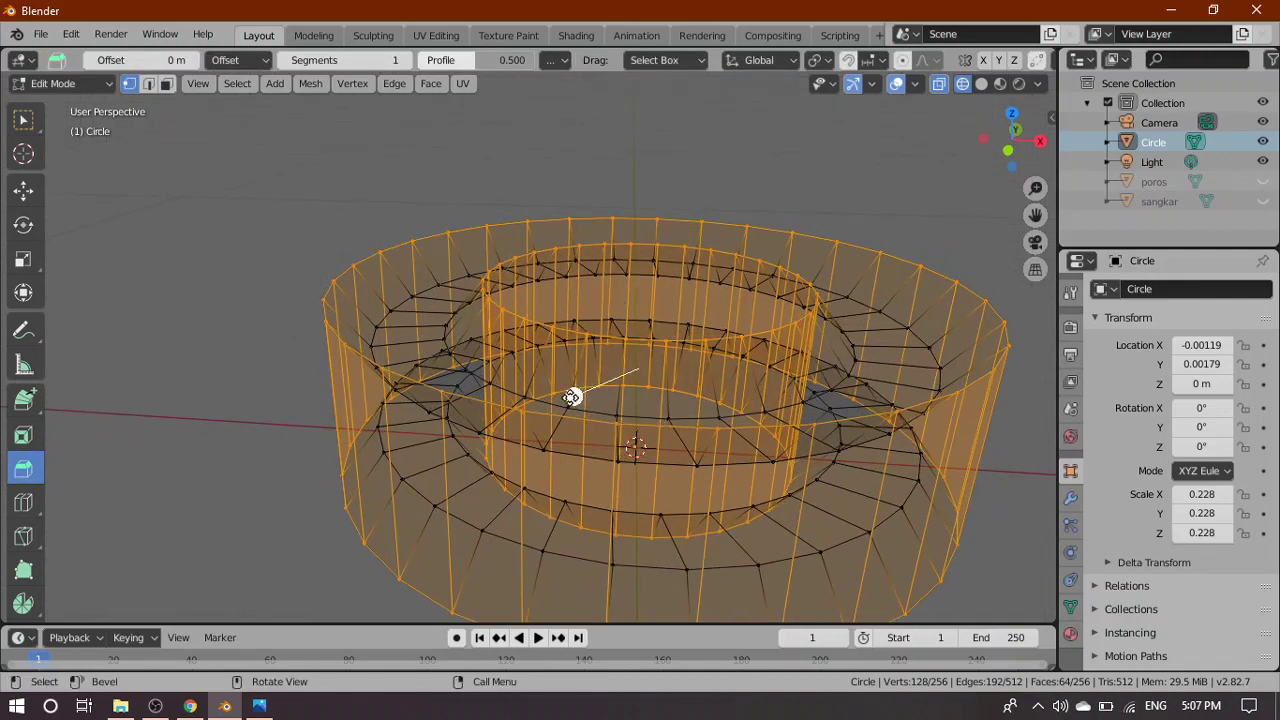
pyautogui.moveTo(571, 397); pyautogui.dragTo(572, 458)
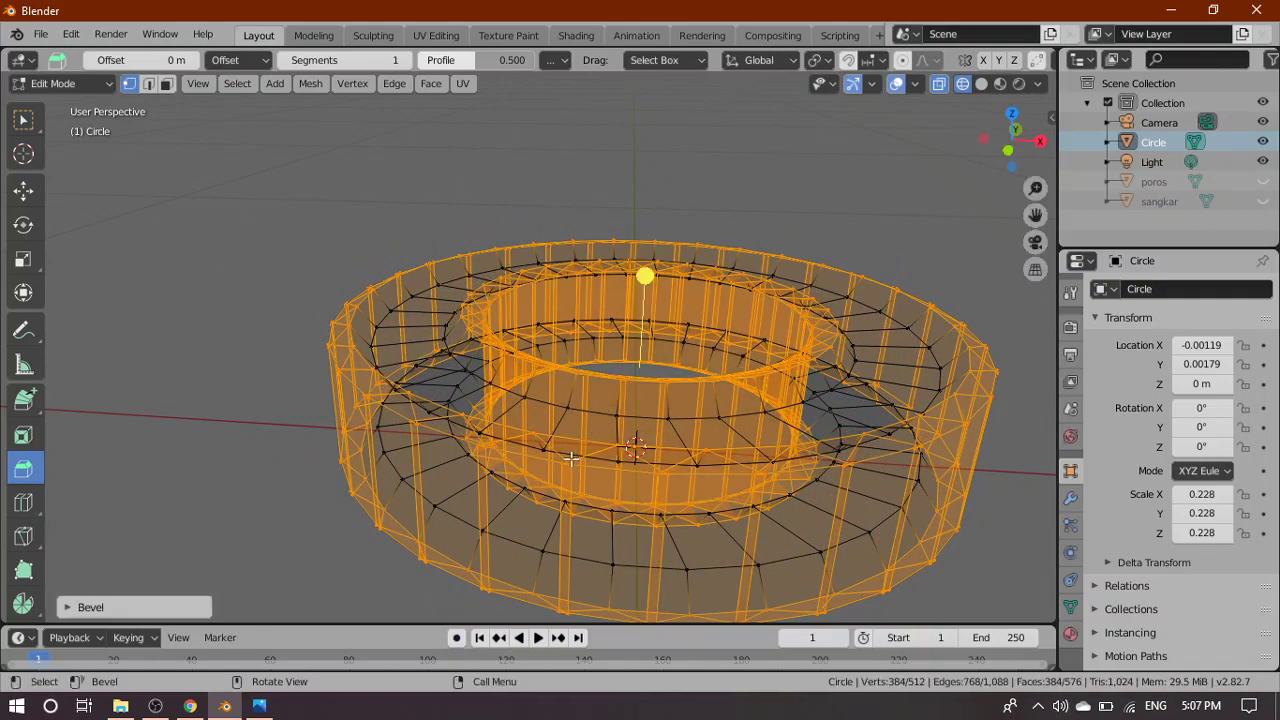
# Set the rim bevel's segments to 8, return to the Select Box tool and deselect the whole mesh
pyautogui.click(72, 608)
pyautogui.click(189, 396)
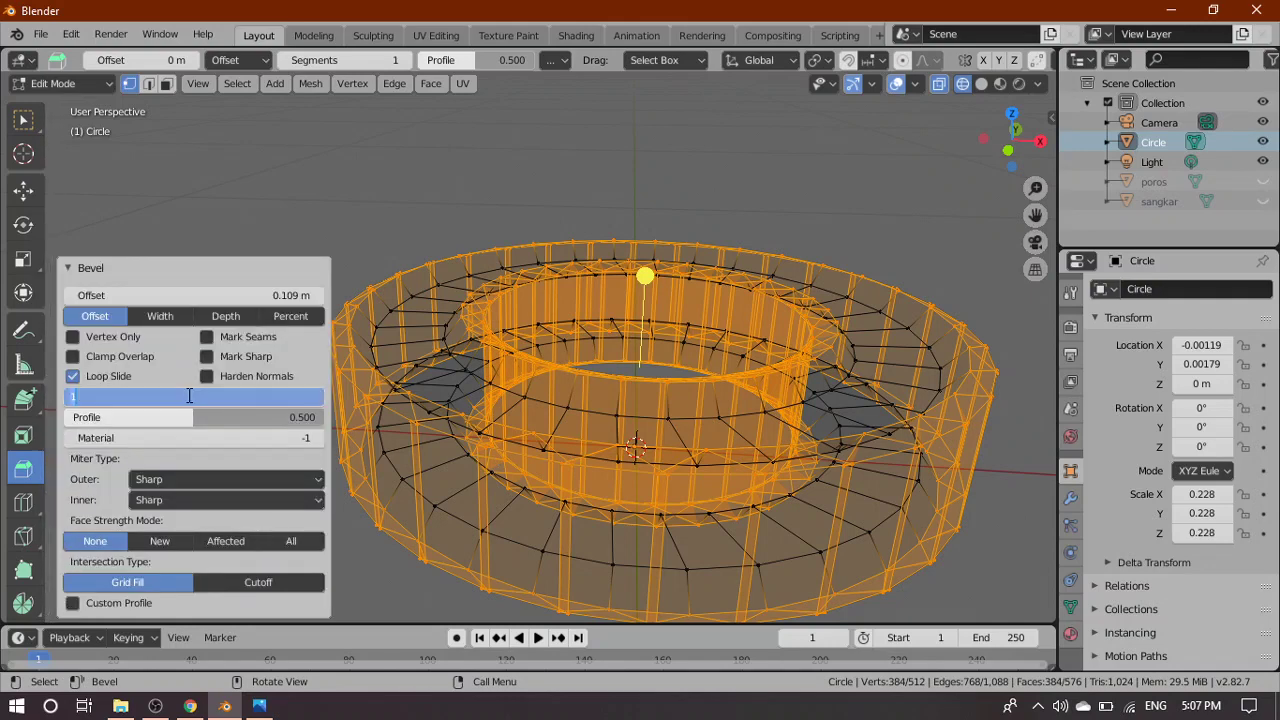
pyautogui.write('8')
pyautogui.click(201, 458)
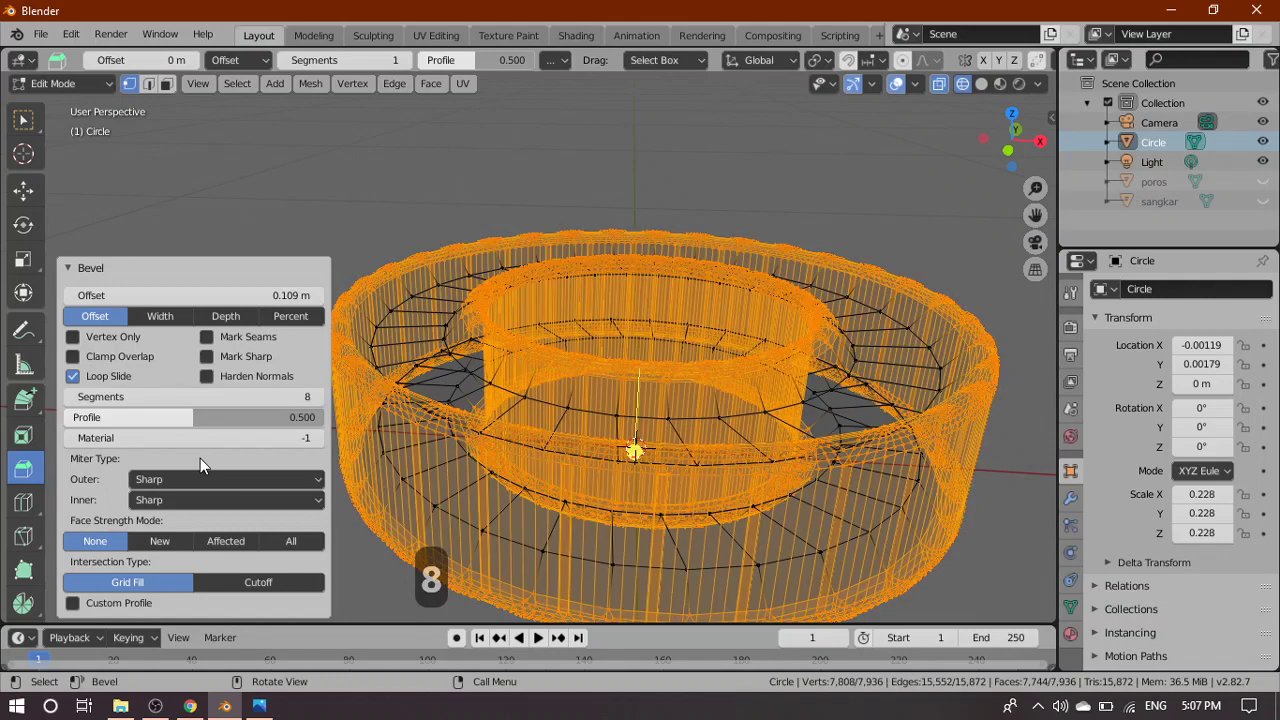
pyautogui.click(69, 267)
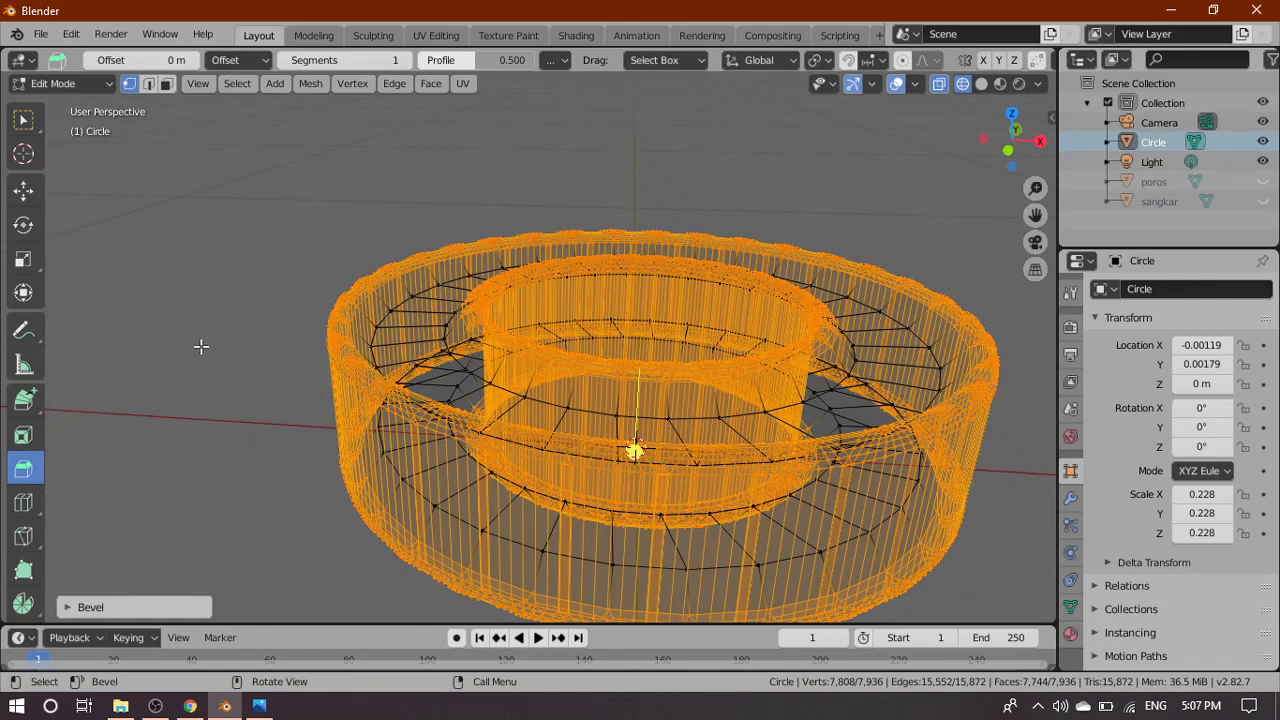
pyautogui.click(25, 119)
pyautogui.click(185, 305)
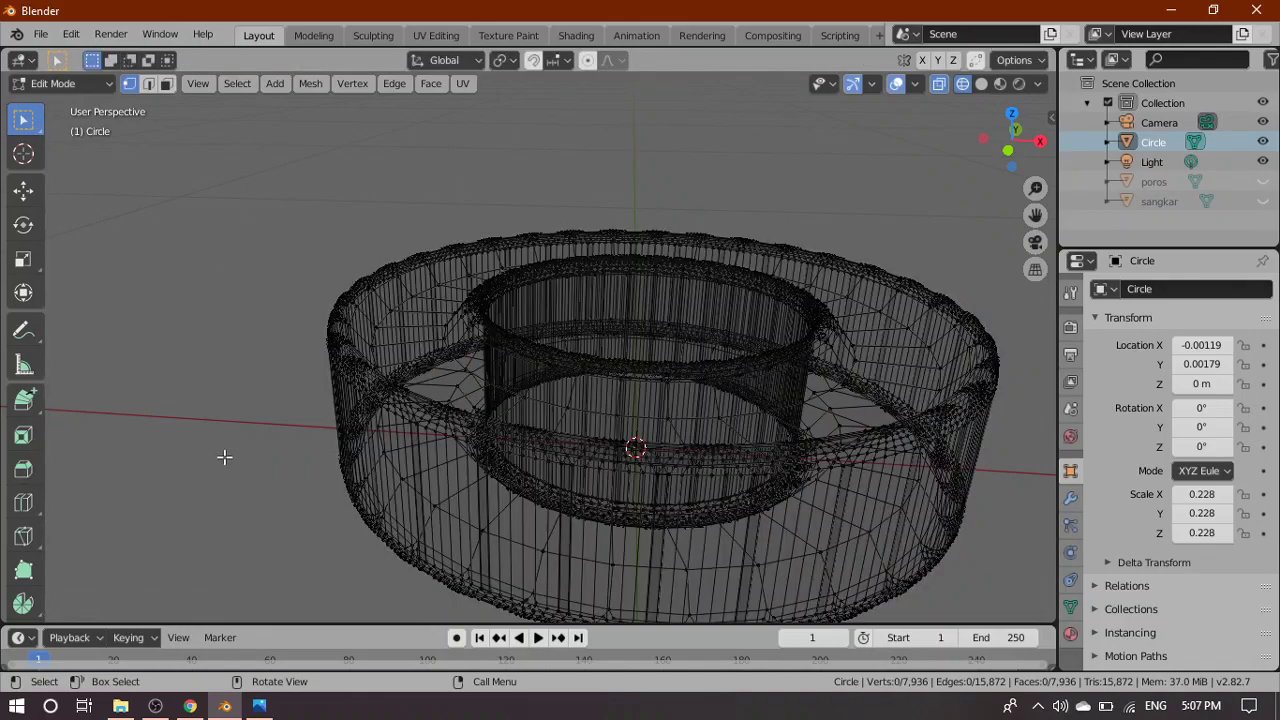
# Switch to solid shading and examine the ring's bevelled rims and recessed top face from several angles
pyautogui.moveTo(215, 490); pyautogui.dragTo(520, 320, button='middle')
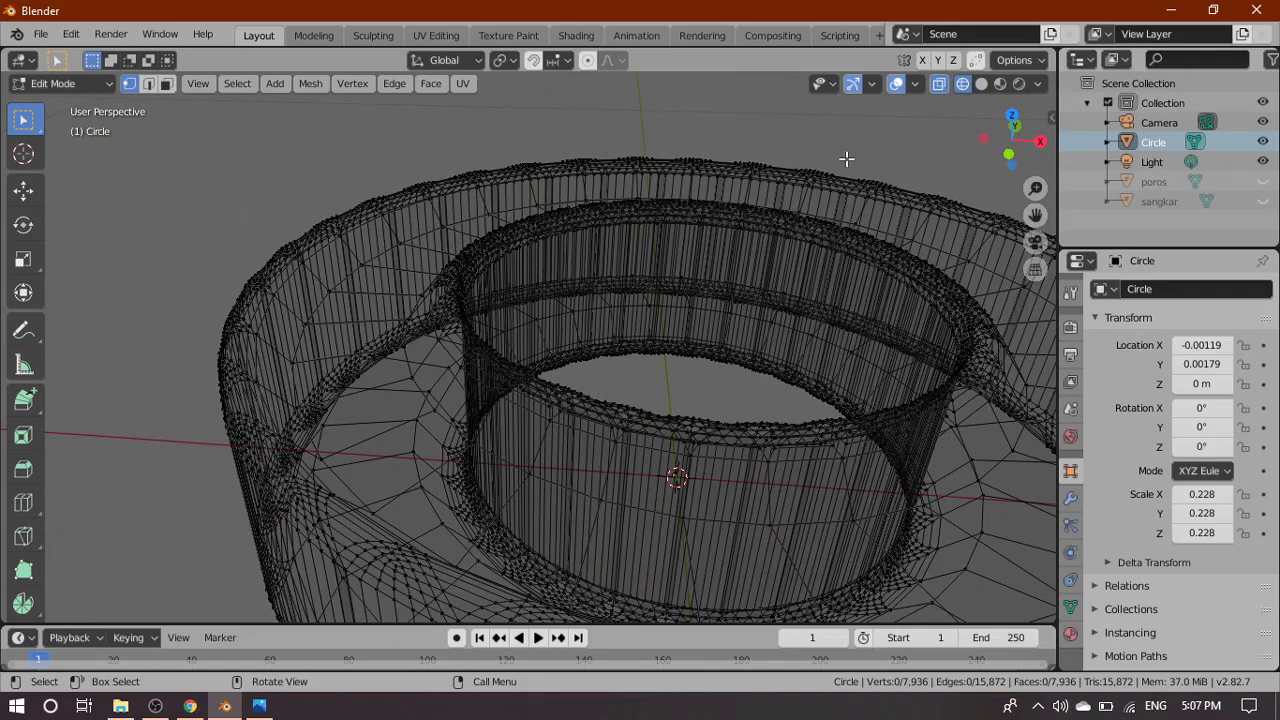
pyautogui.click(981, 83)
pyautogui.scroll(3, 238, 432)
pyautogui.scroll(-6, 251, 430)
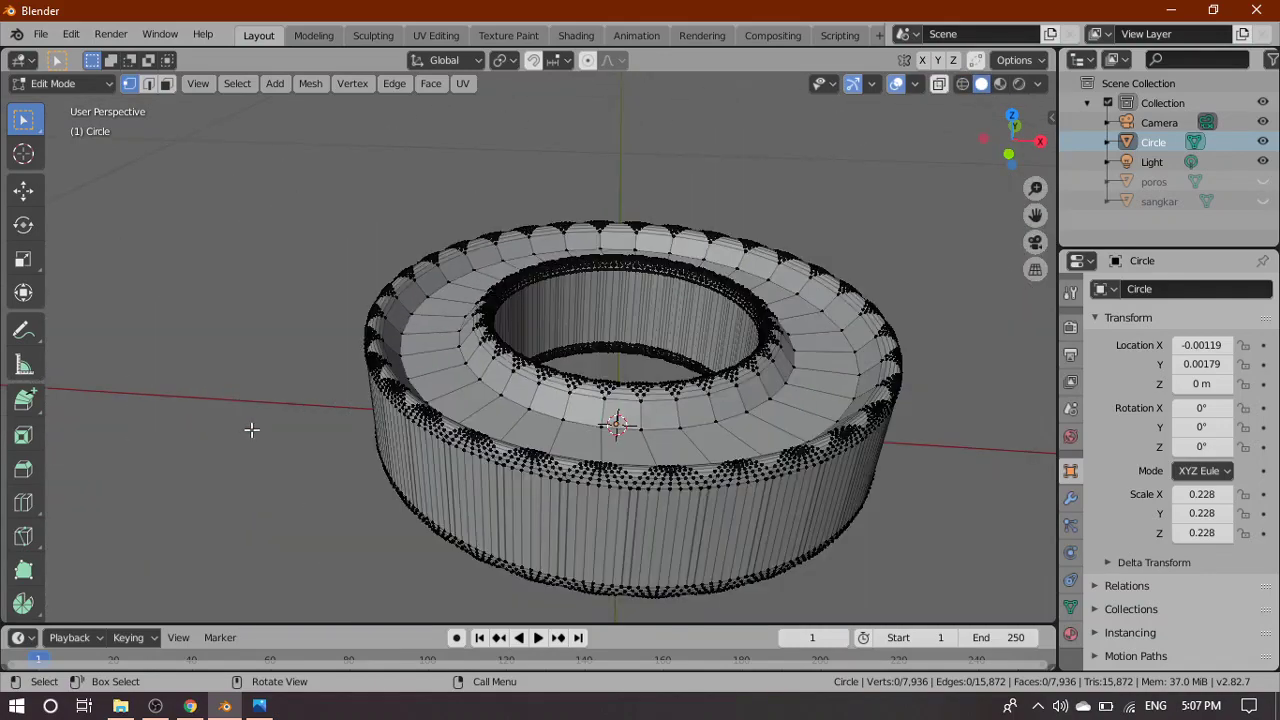
pyautogui.scroll(3, 748, 328)
pyautogui.scroll(-5, 823, 354)
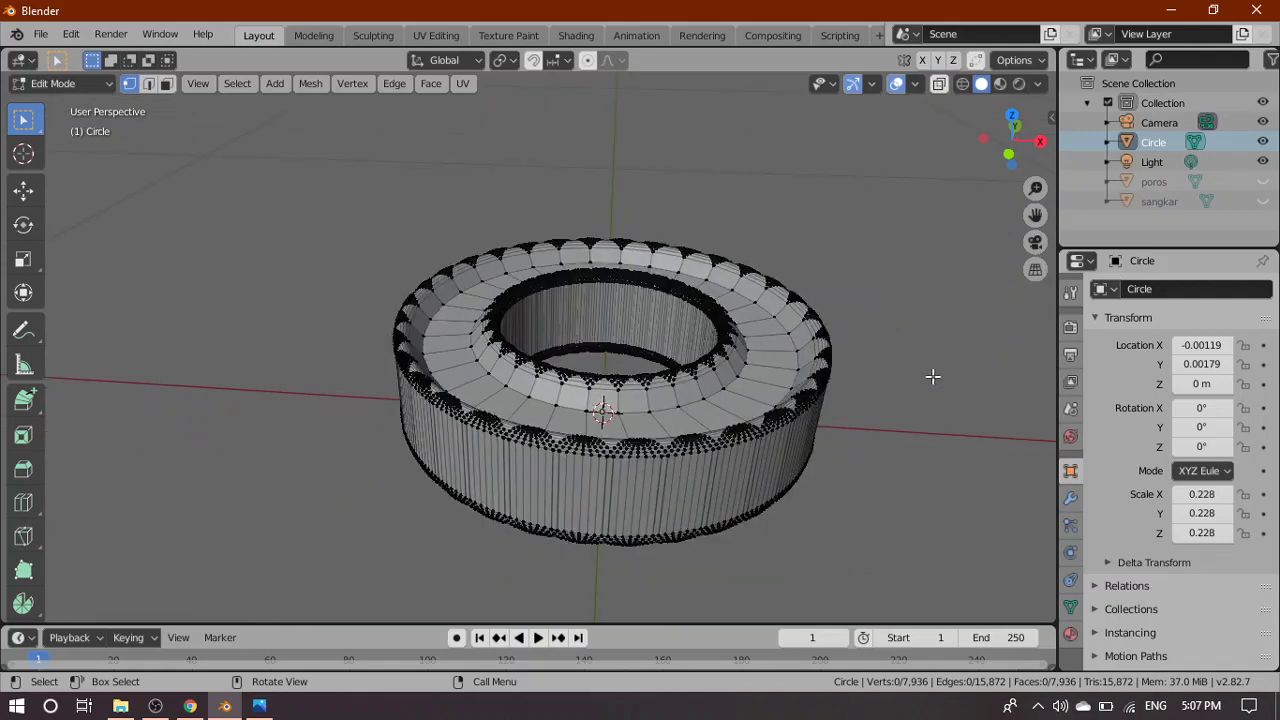
pyautogui.moveTo(931, 374); pyautogui.dragTo(720, 300, button='middle')
pyautogui.scroll(-3, 620, 424)
pyautogui.scroll(6, 644, 424)
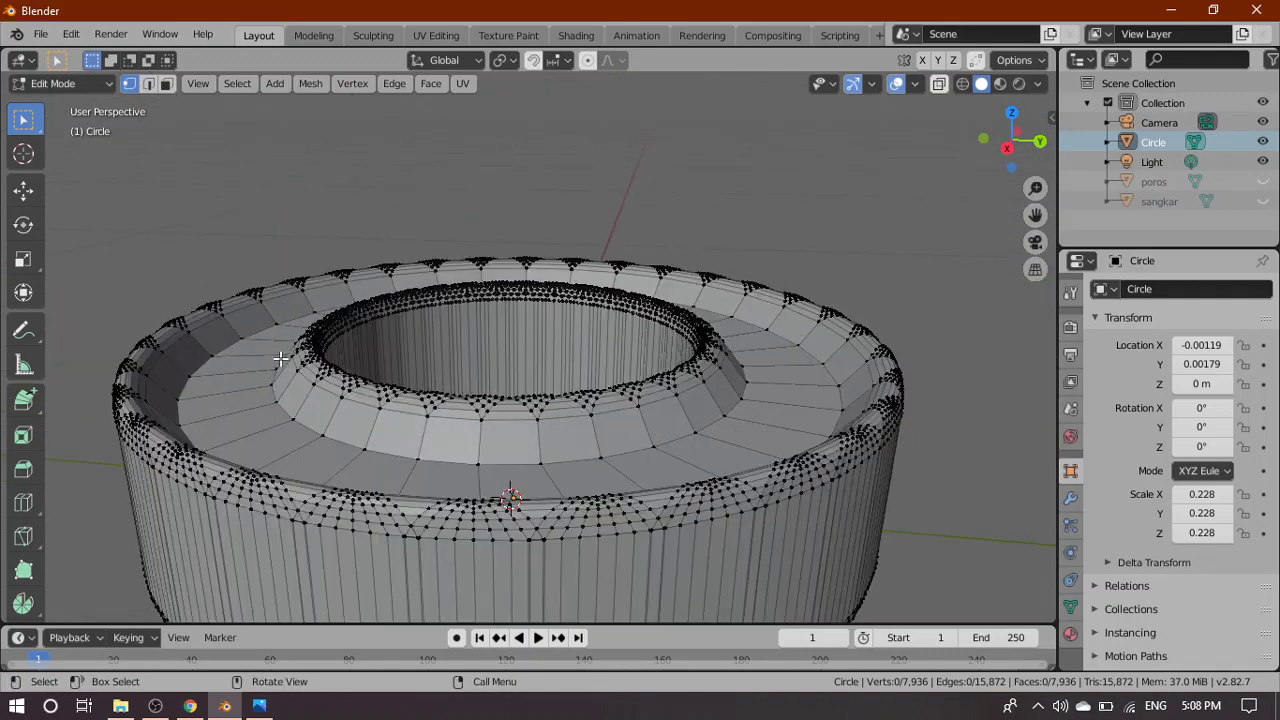
pyautogui.moveTo(281, 359); pyautogui.dragTo(525, 357, button='middle')
pyautogui.scroll(-5, 525, 357)
pyautogui.scroll(-1, 524, 356)
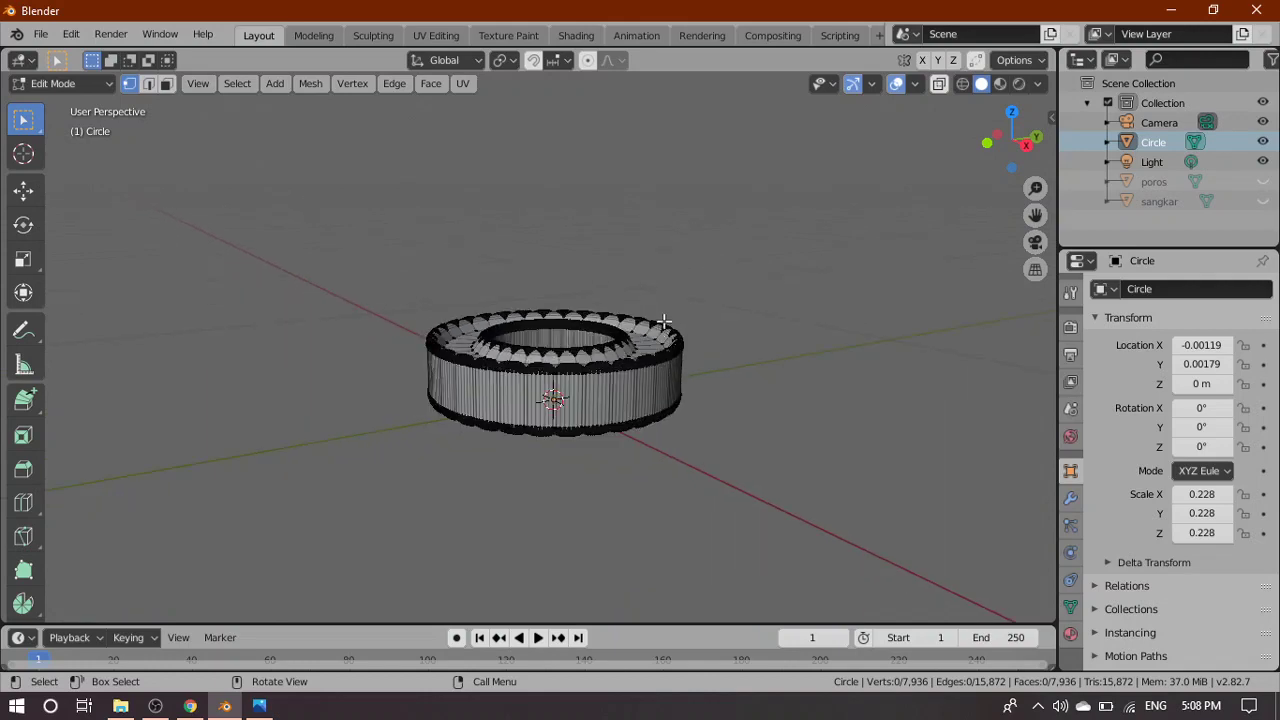
# Unhide the poros and sangkar objects in the front view and return to Object Mode
pyautogui.press('`')
pyautogui.click(557, 241)
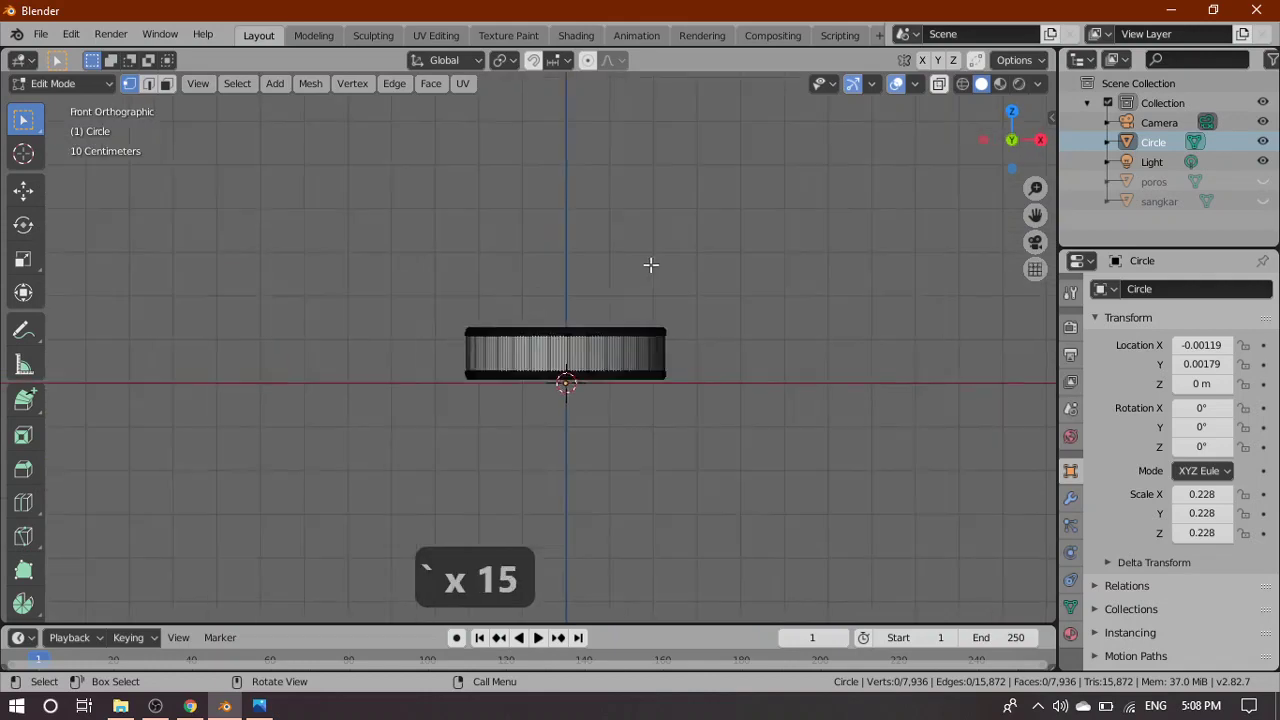
pyautogui.scroll(-5, 651, 265)
pyautogui.keyDown('shift'); pyautogui.moveTo(715, 222); pyautogui.dragTo(723, 337, button='middle'); pyautogui.keyUp('shift')
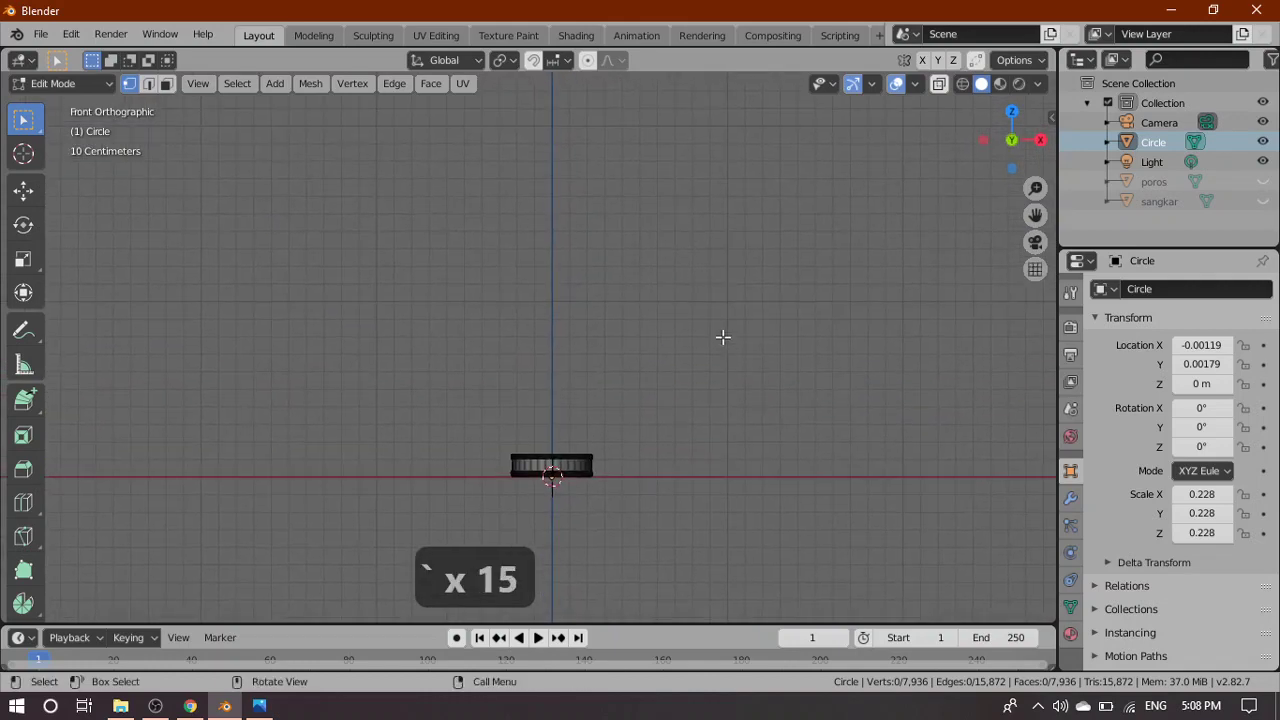
pyautogui.scroll(-10, 710, 320)
pyautogui.scroll(3, 683, 303)
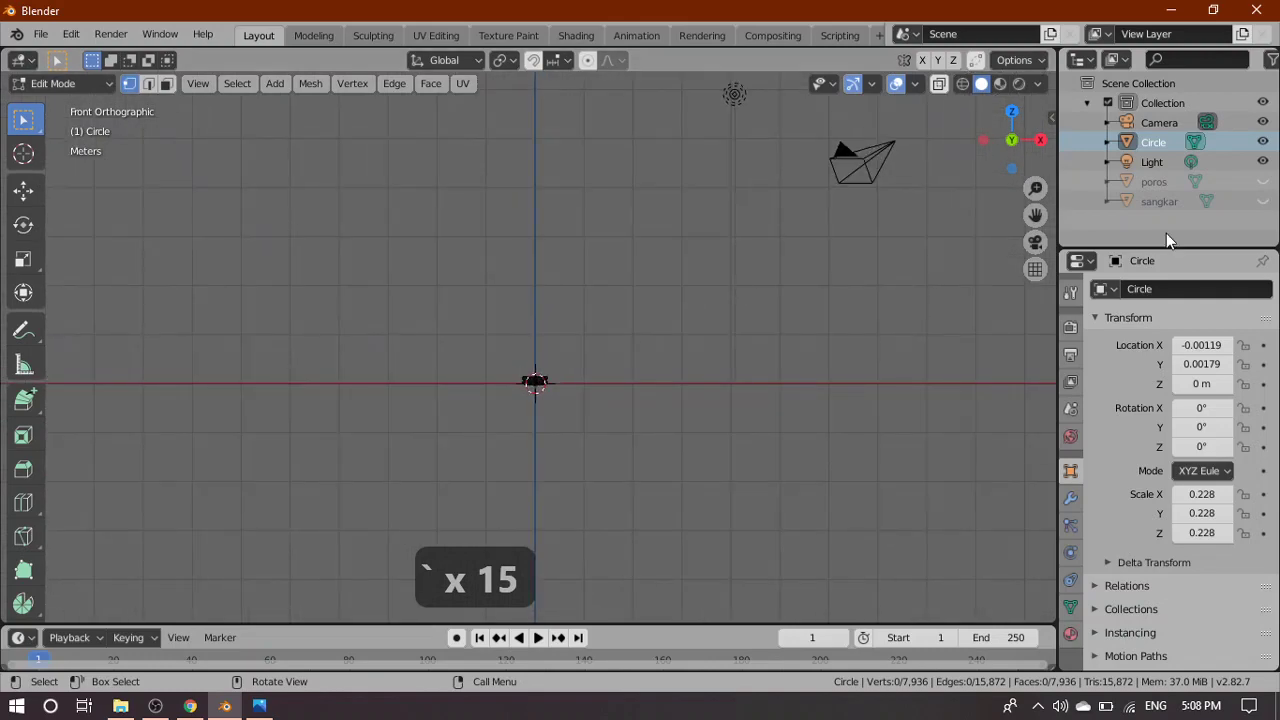
pyautogui.click(1262, 181)
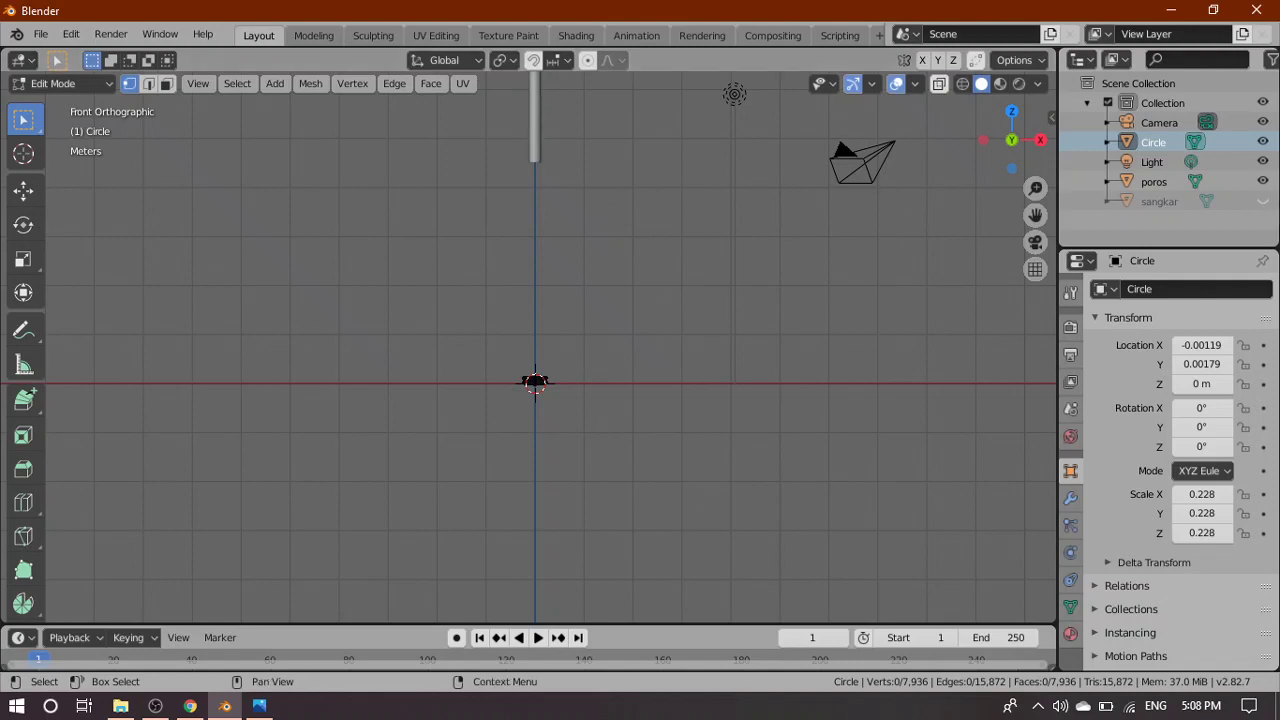
pyautogui.click(1262, 201)
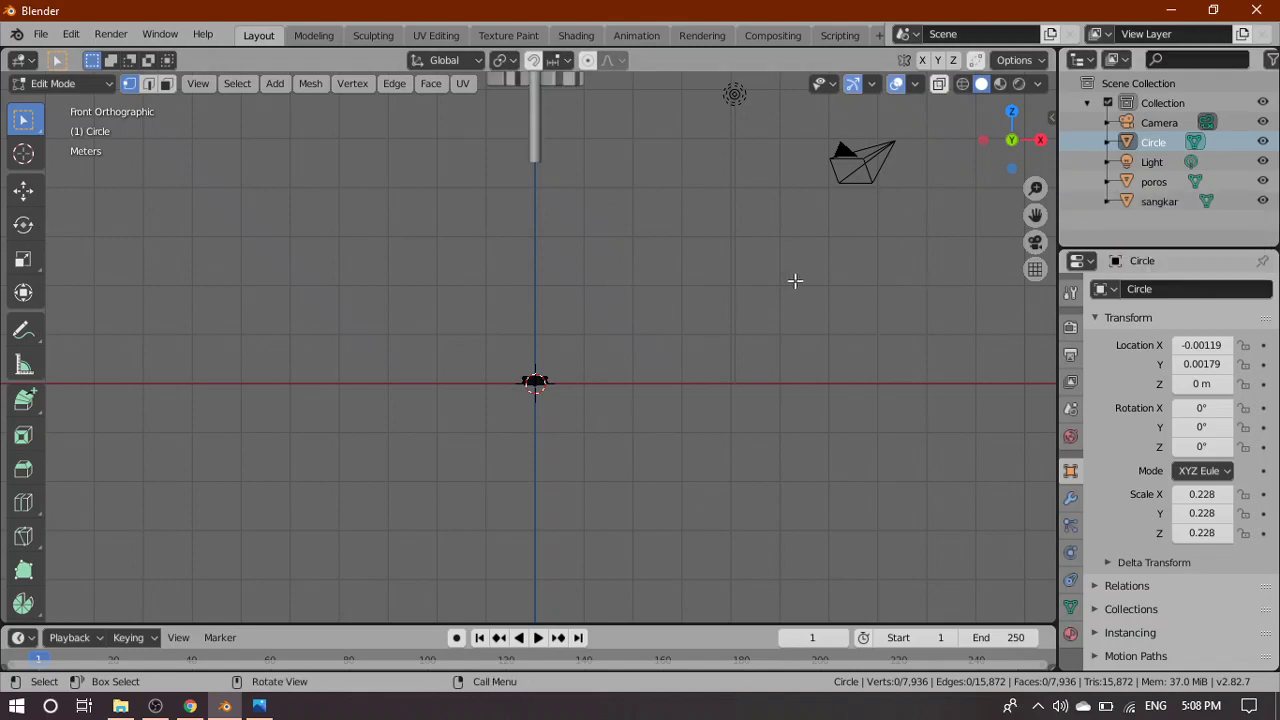
pyautogui.scroll(-4, 711, 277)
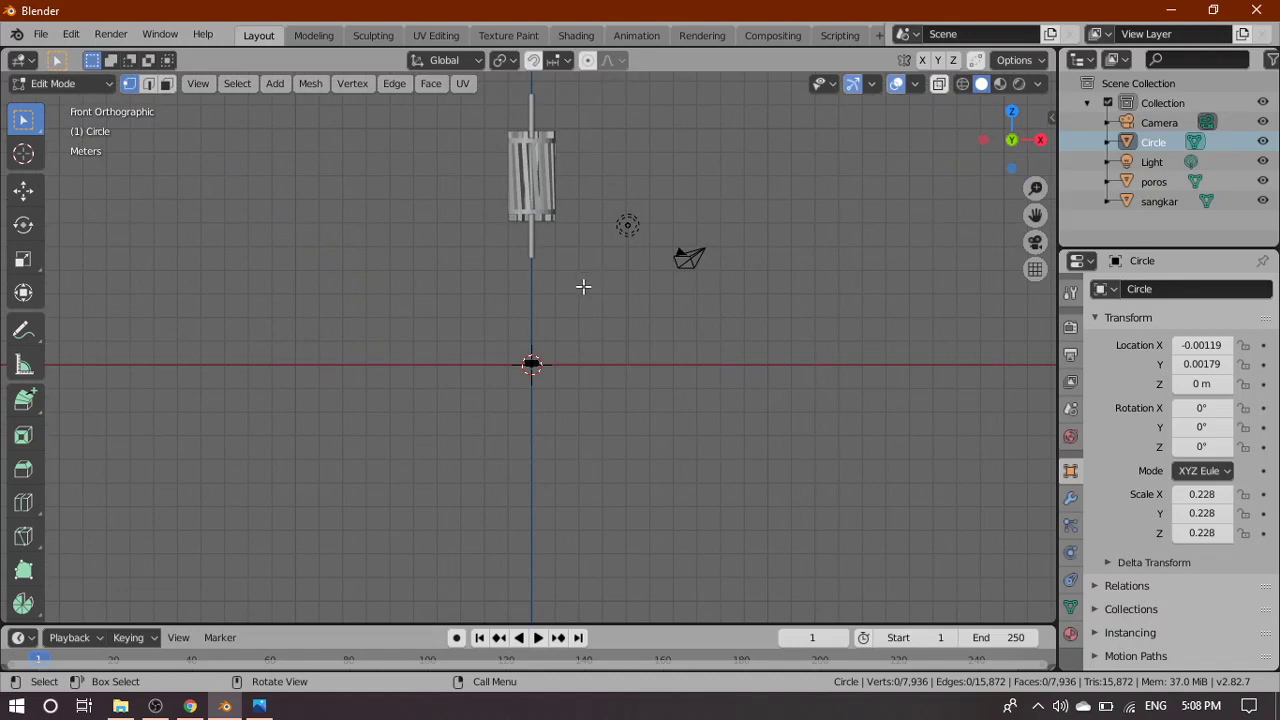
pyautogui.press('Tab')
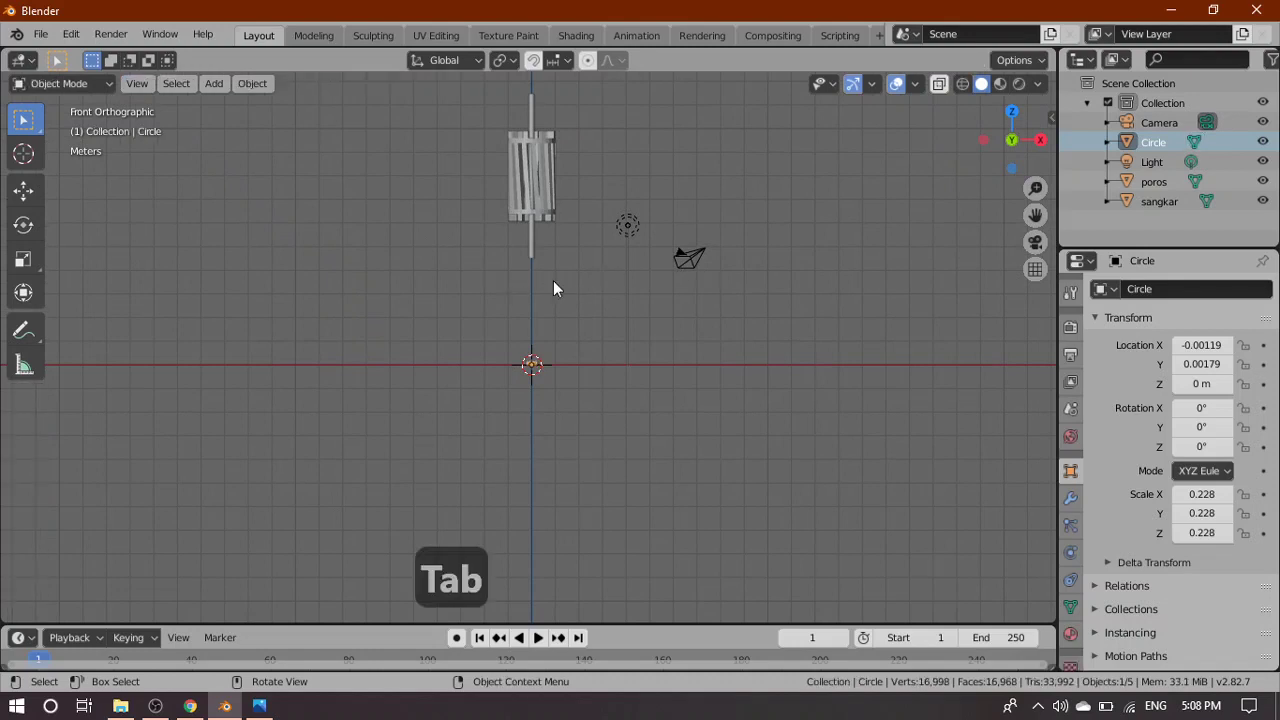
# Select the poros and sangkar objects together and move them down about 5.456 m along Z in the front view
pyautogui.scroll(7, 614, 373)
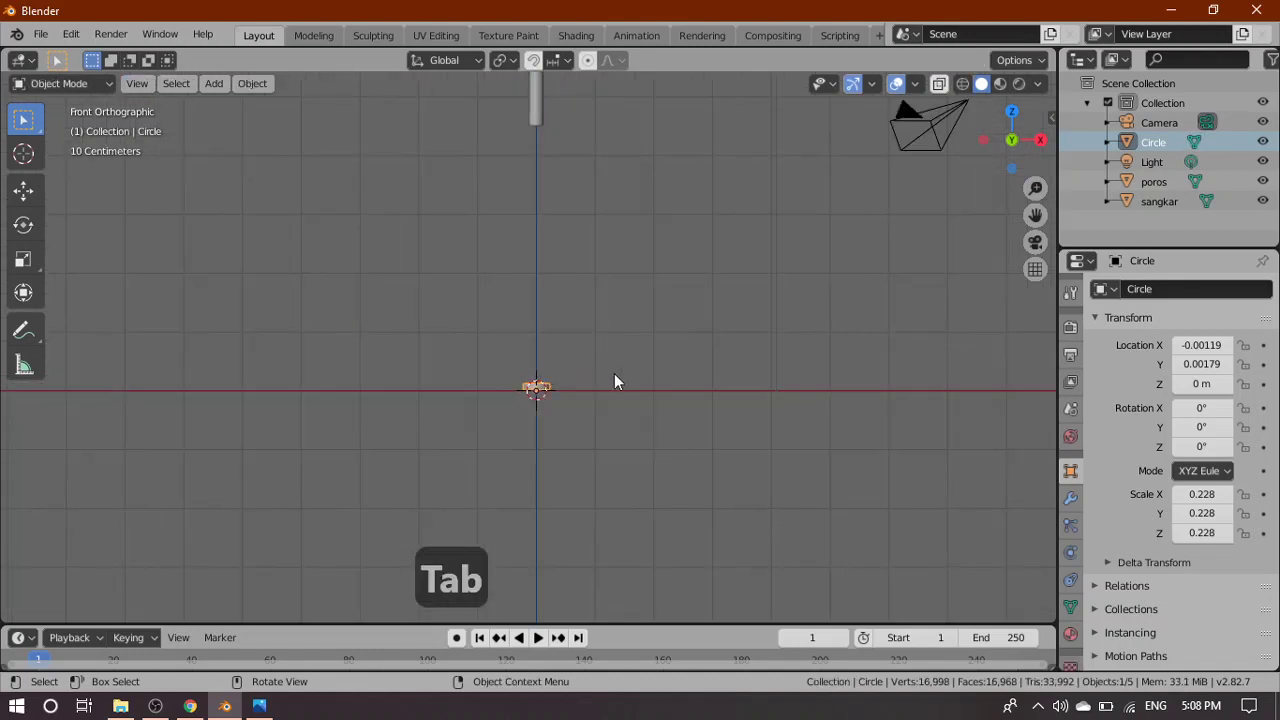
pyautogui.scroll(-6, 618, 382)
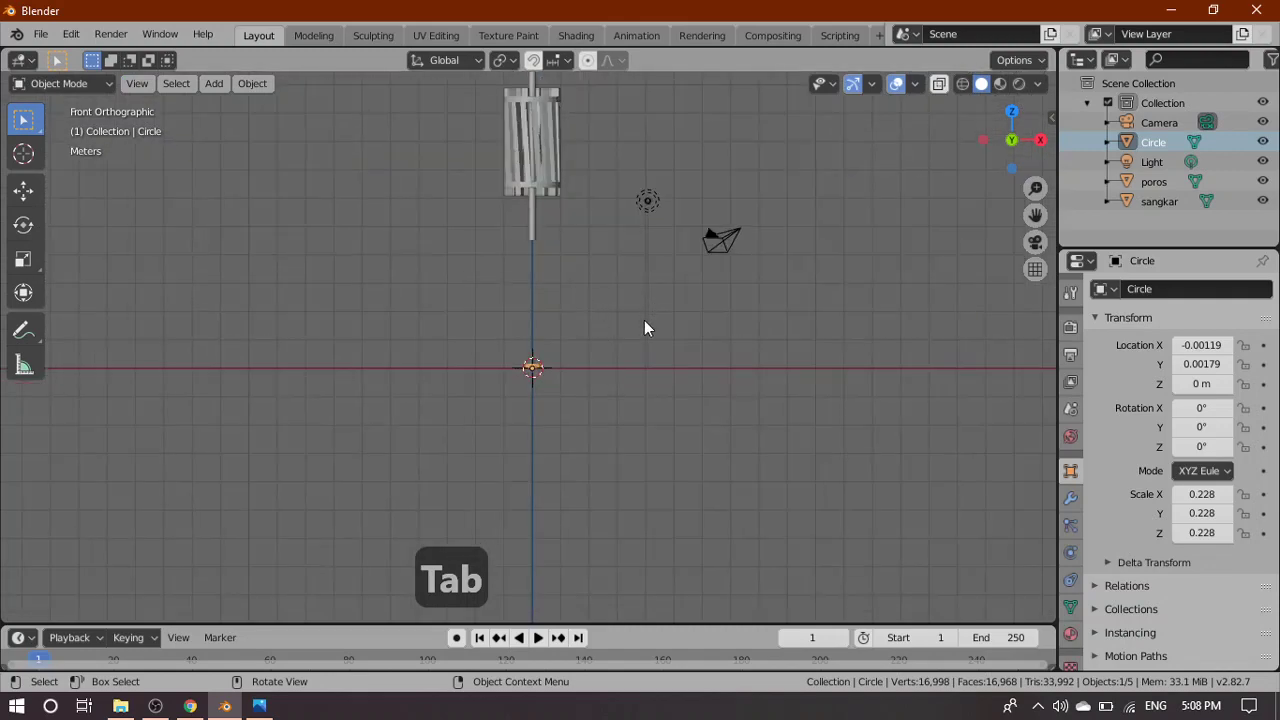
pyautogui.keyDown('shift'); pyautogui.moveTo(611, 260); pyautogui.dragTo(614, 353, button='middle'); pyautogui.keyUp('shift')
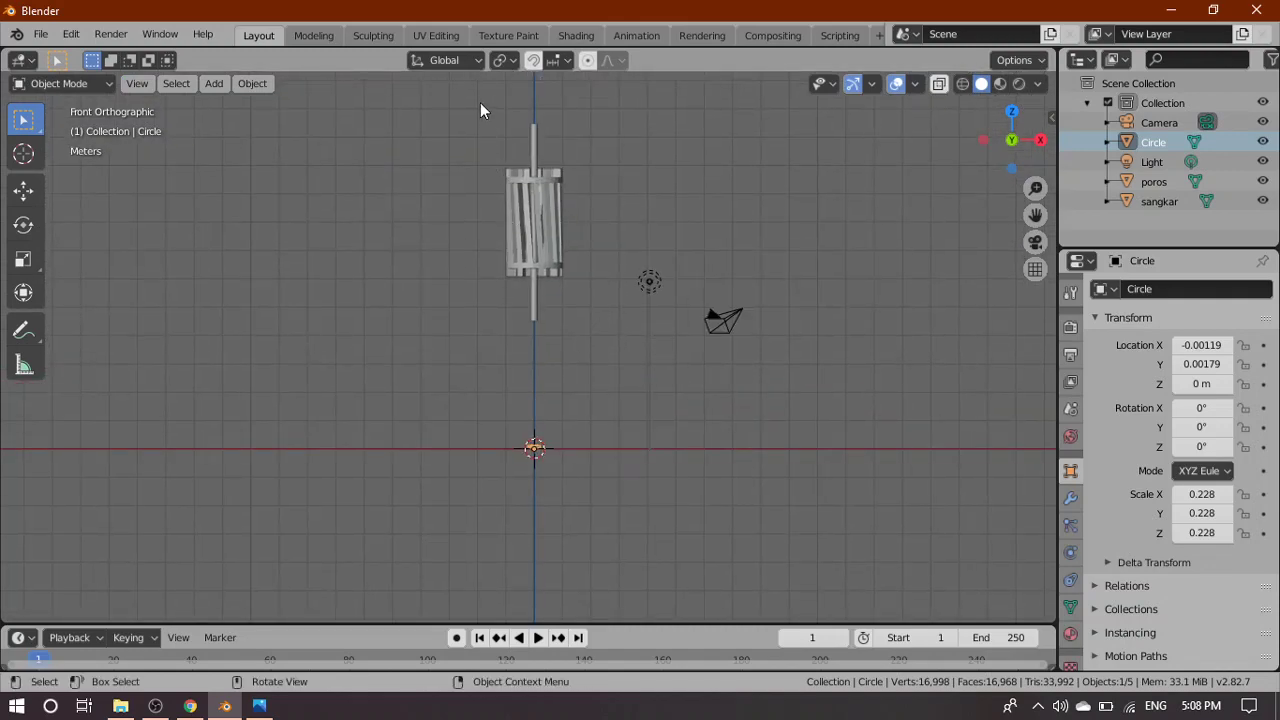
pyautogui.moveTo(480, 110); pyautogui.dragTo(578, 333)
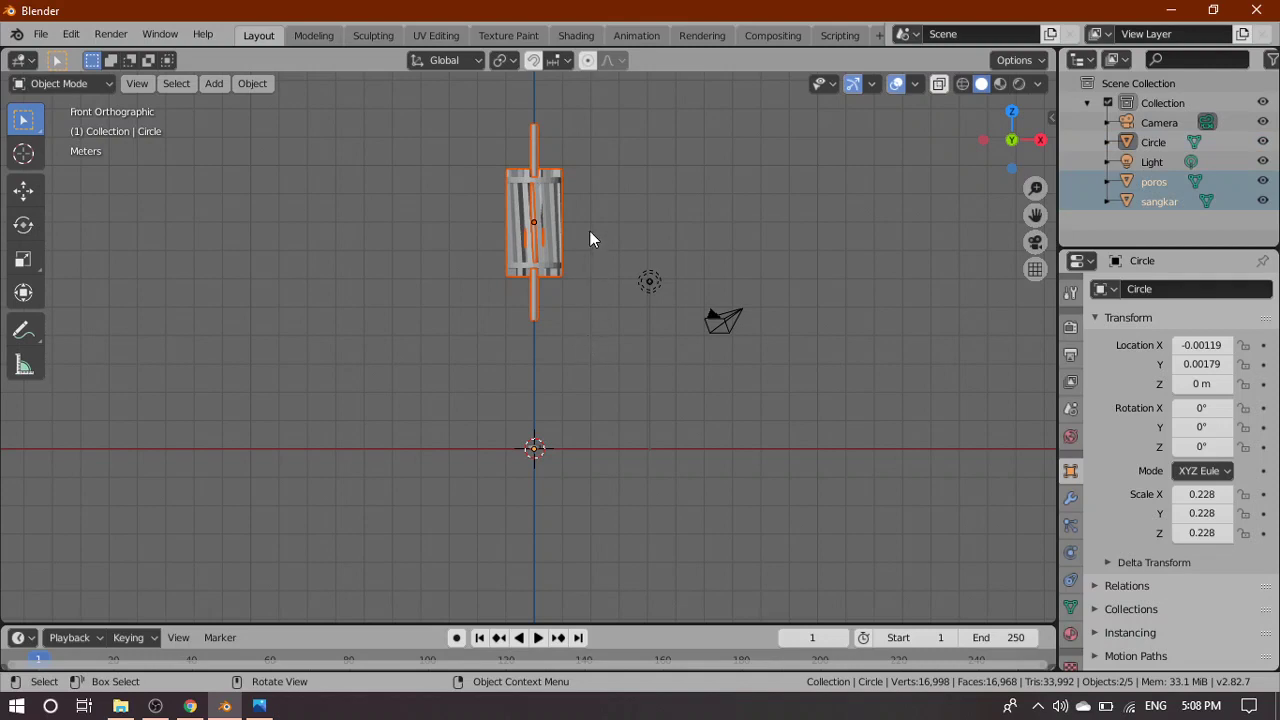
pyautogui.press('g')
pyautogui.press('z')
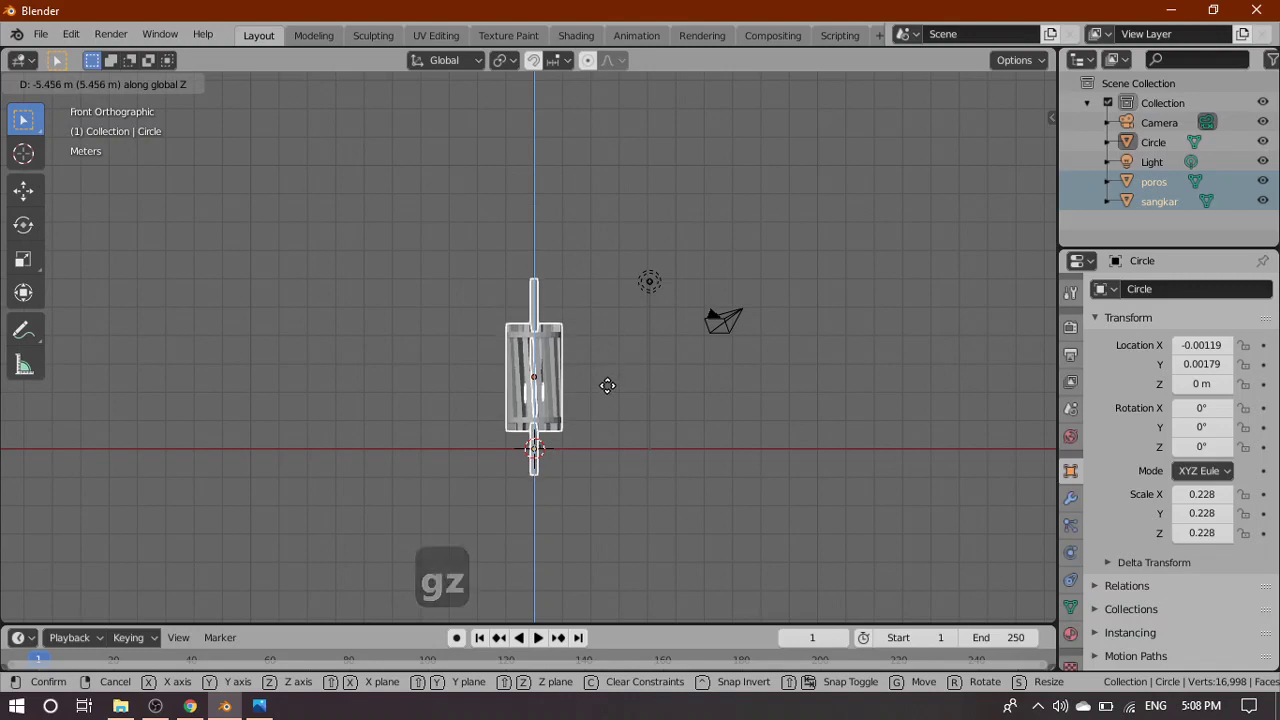
pyautogui.click(607, 385)
# Lower the shaft and cage further along Z in the right view so the cage's bottom end sits just above the ring
pyautogui.press('`')
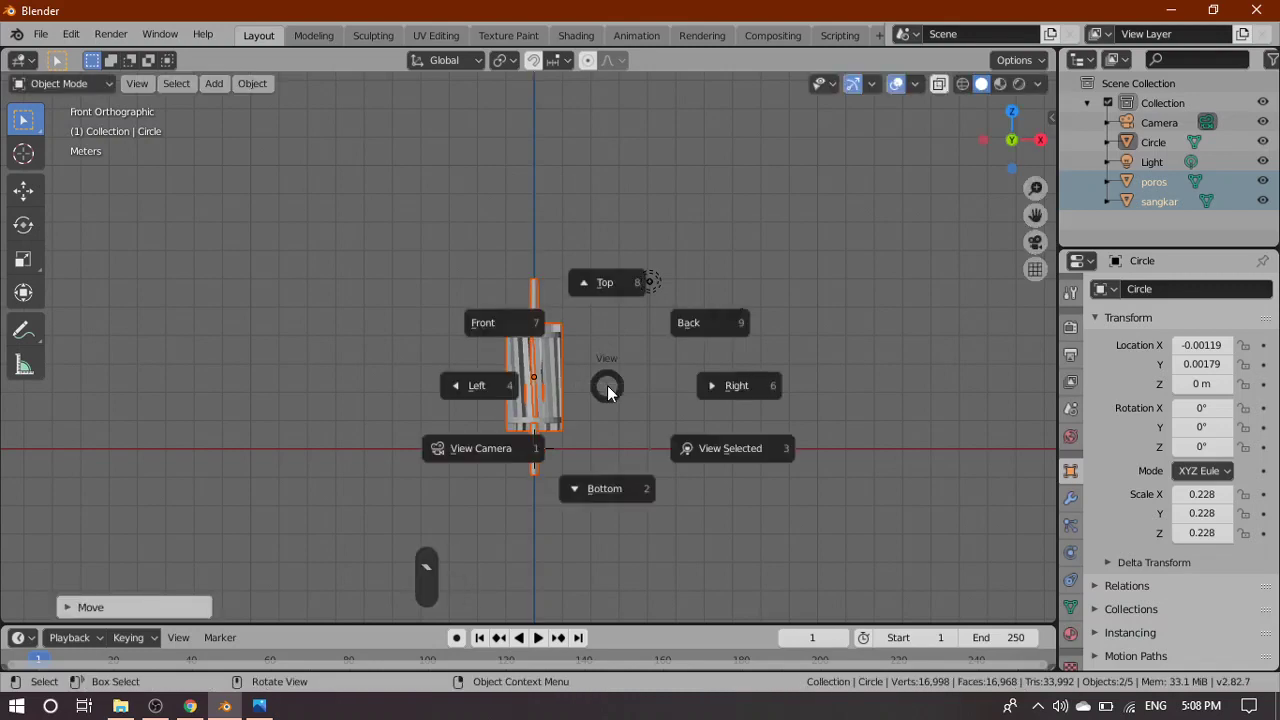
pyautogui.scroll(7, 606, 472)
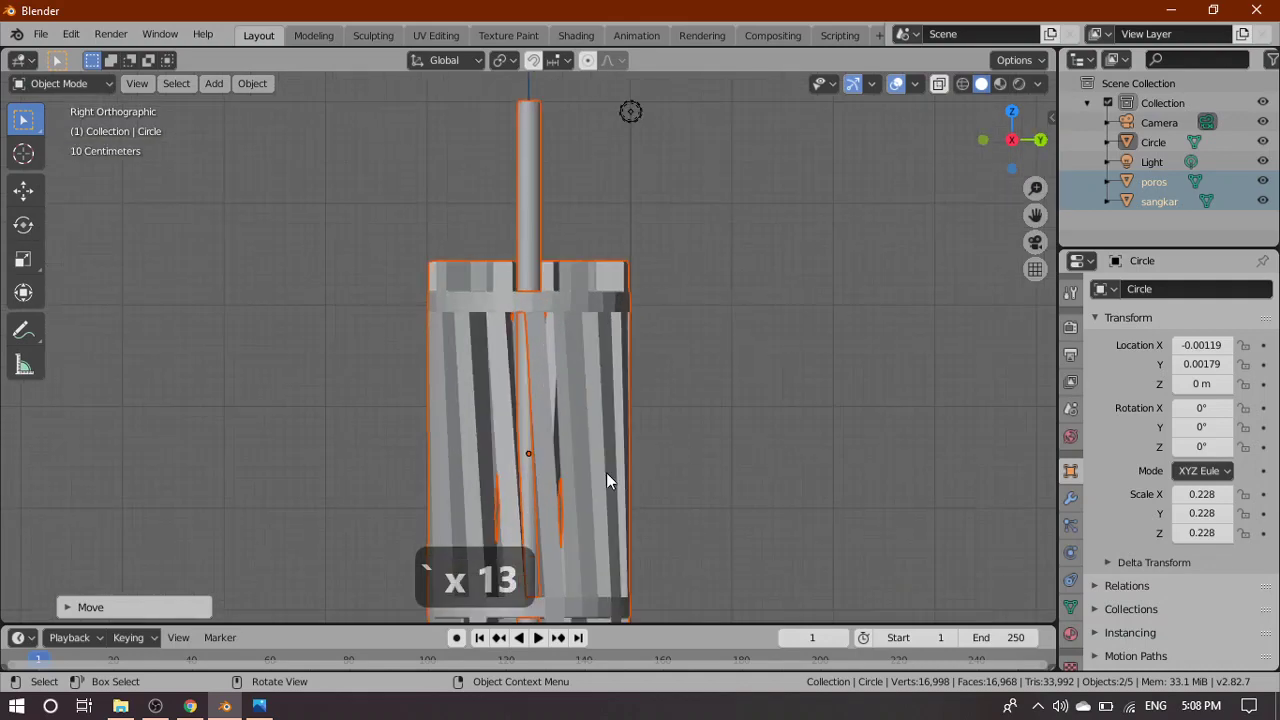
pyautogui.keyDown('shift'); pyautogui.moveTo(718, 503); pyautogui.dragTo(737, 211, button='middle'); pyautogui.keyUp('shift')
pyautogui.scroll(1, 708, 354)
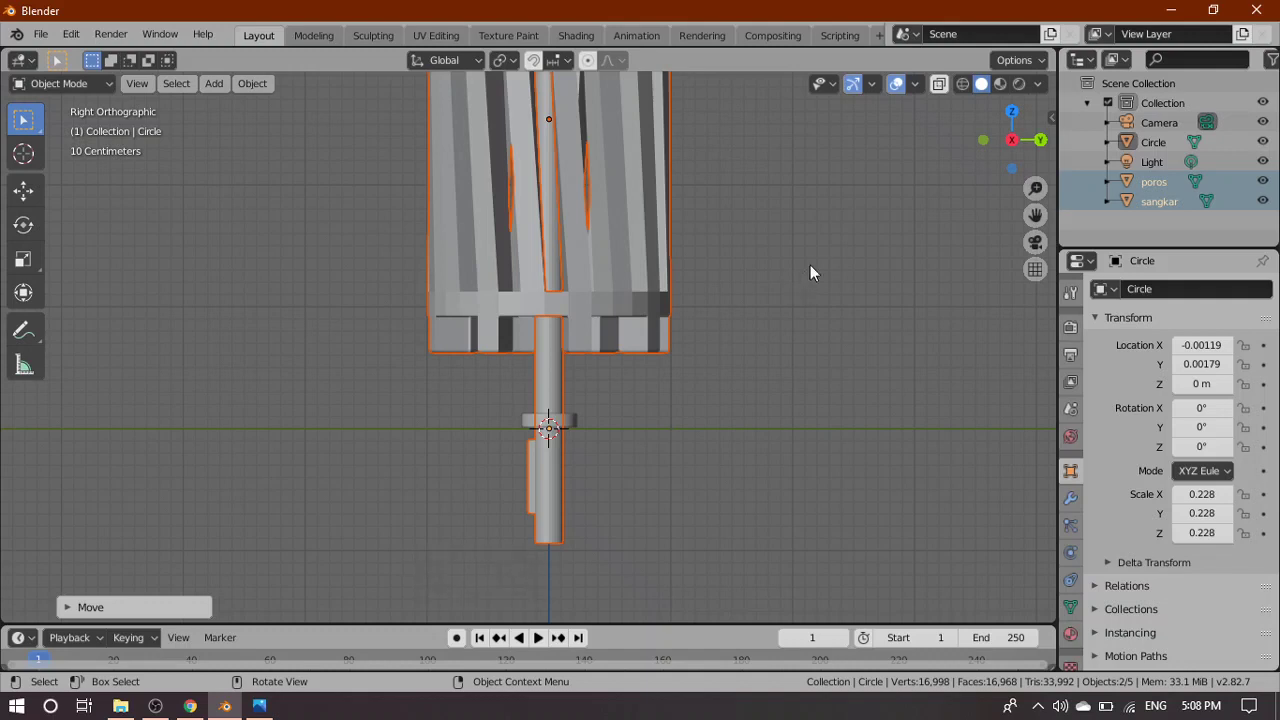
pyautogui.scroll(1, 812, 263)
pyautogui.press('capslock')
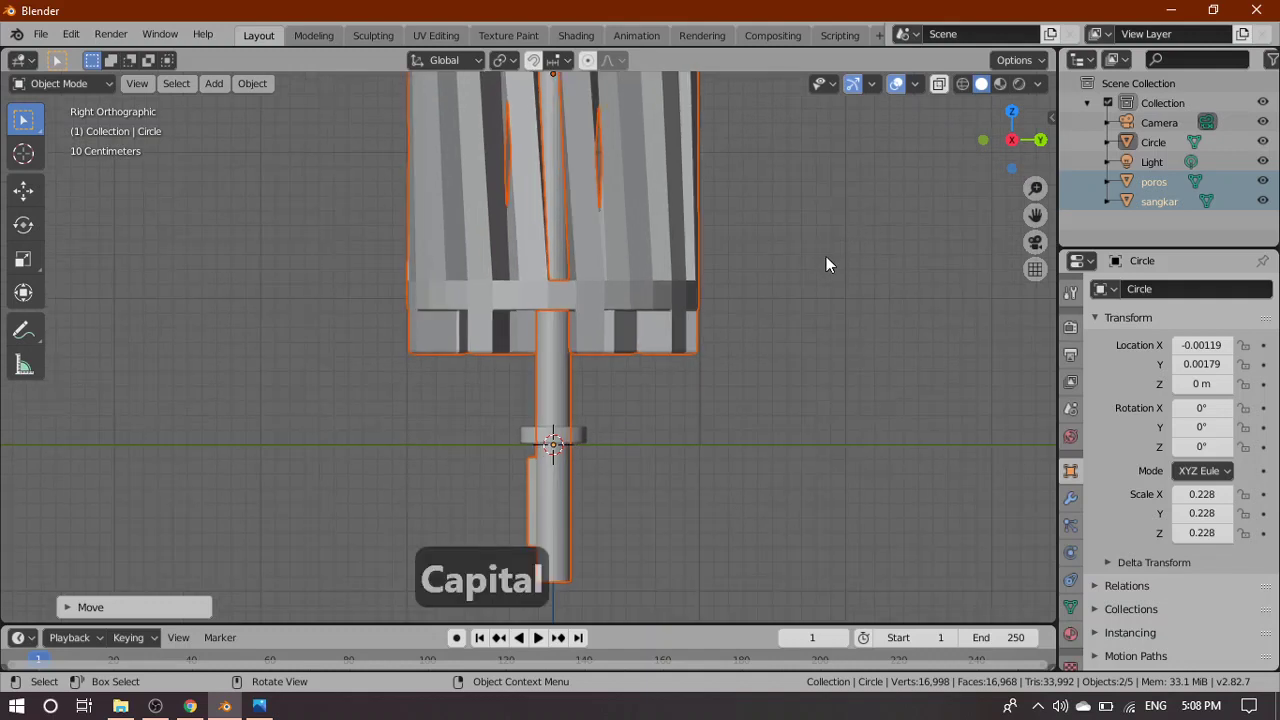
pyautogui.press('capslock')
pyautogui.press('capslock')
pyautogui.press('capslock')
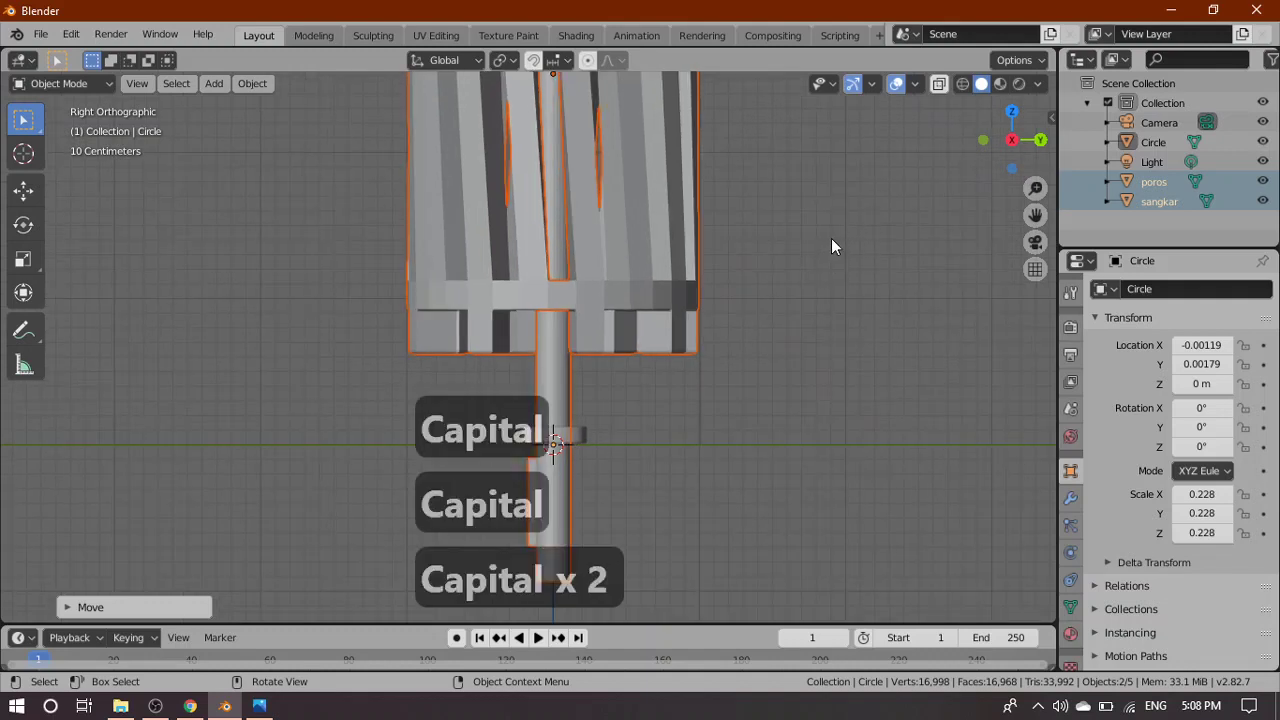
pyautogui.keyDown('shift'); pyautogui.moveTo(831, 239); pyautogui.dragTo(691, 254, button='middle'); pyautogui.keyUp('shift')
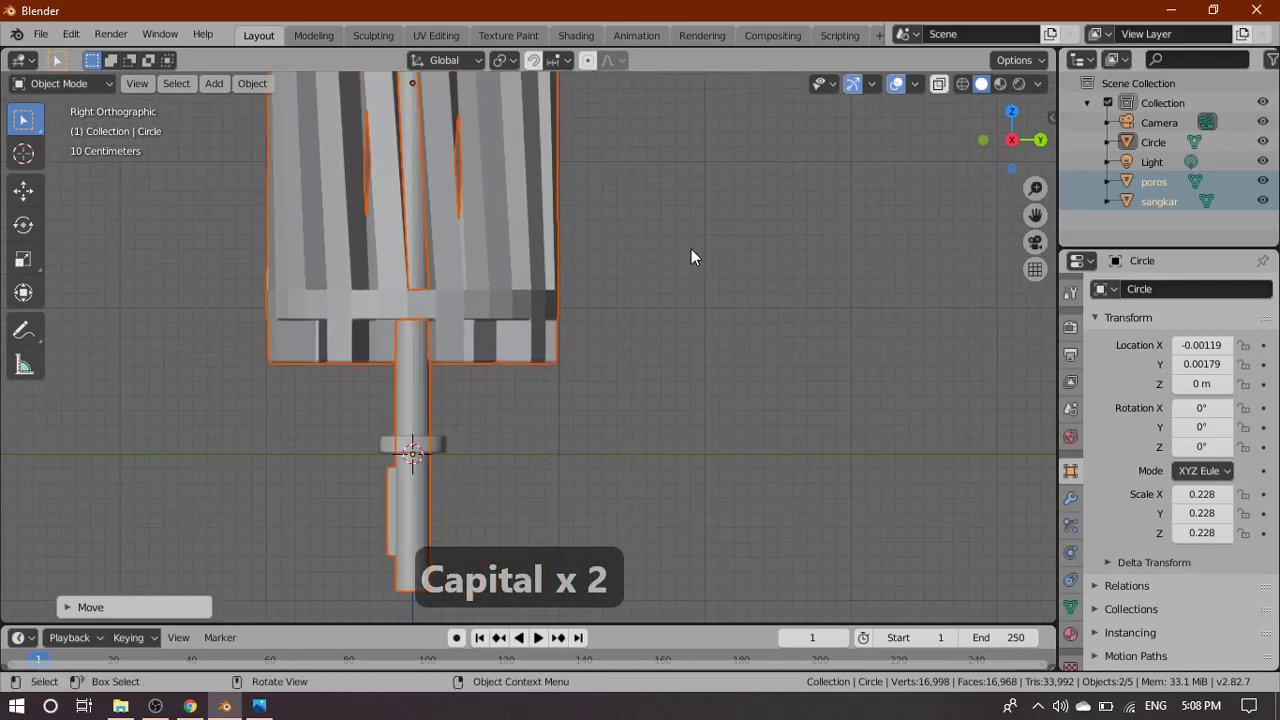
pyautogui.press('g')
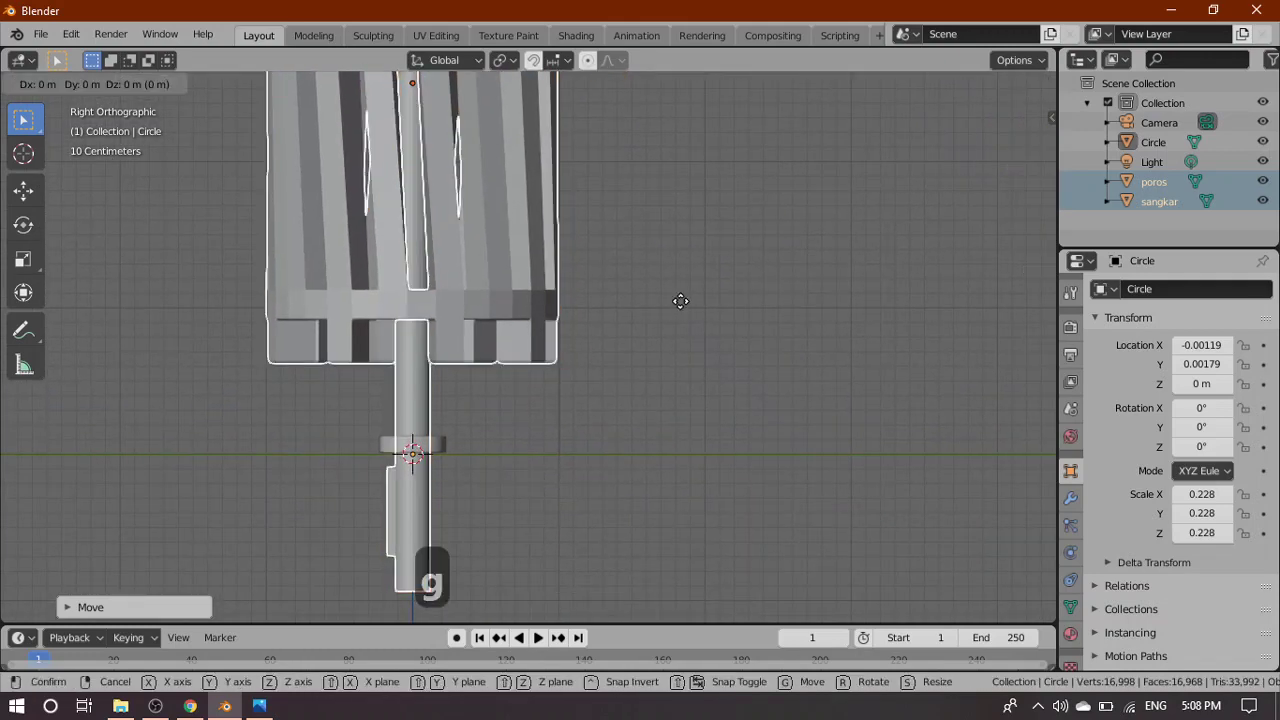
pyautogui.press('z')
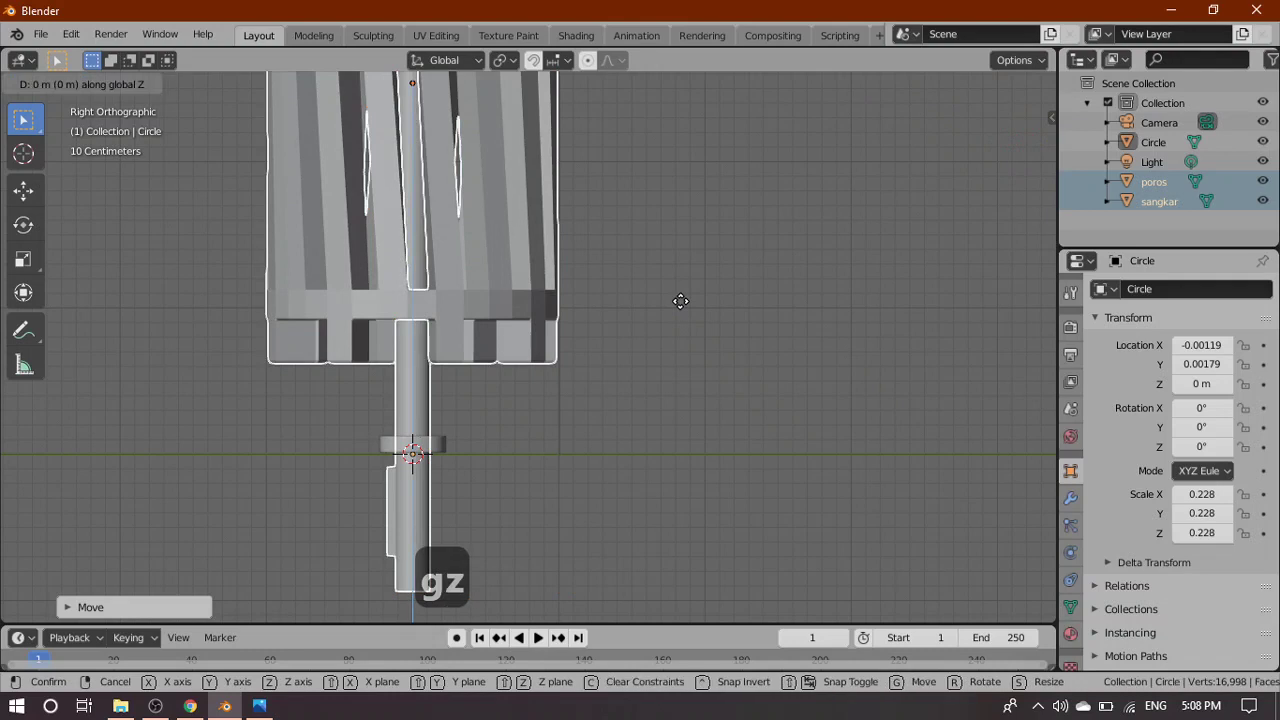
pyautogui.click(694, 360)
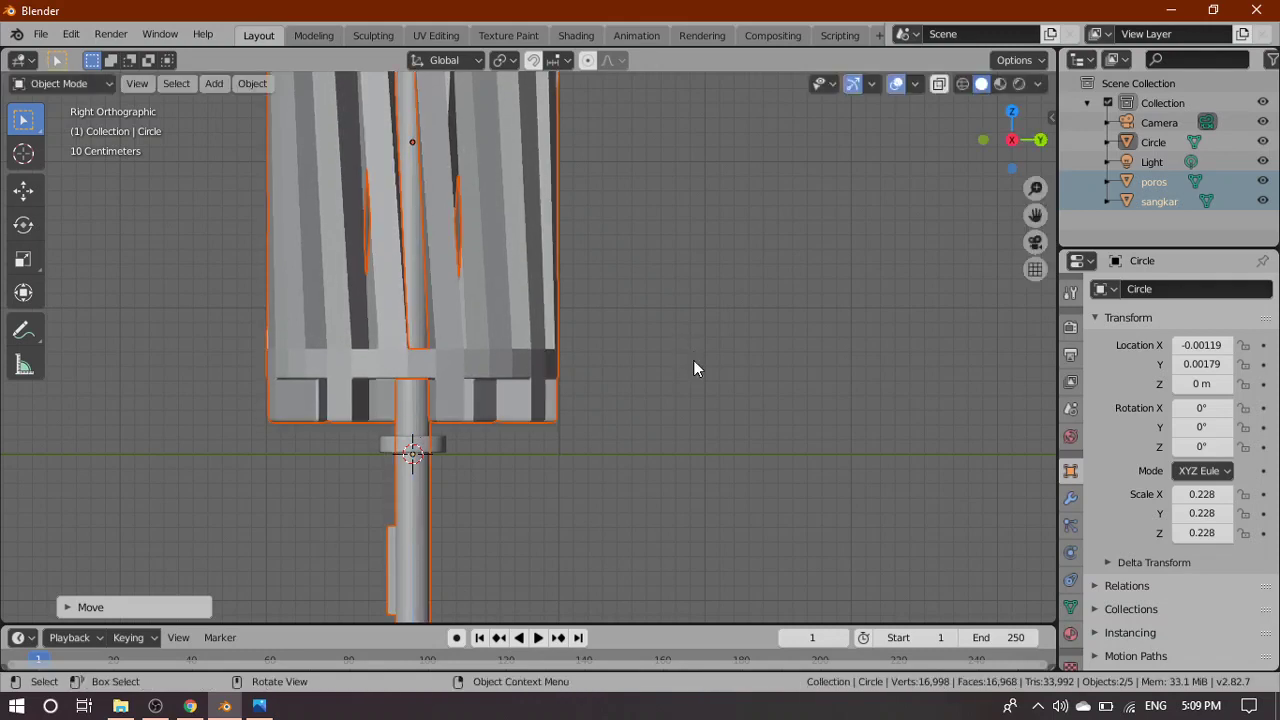
# Switch to Photos to examine where the bearing sits on the shaft in the motor cutaway image, and return to Blender
pyautogui.click(262, 708)
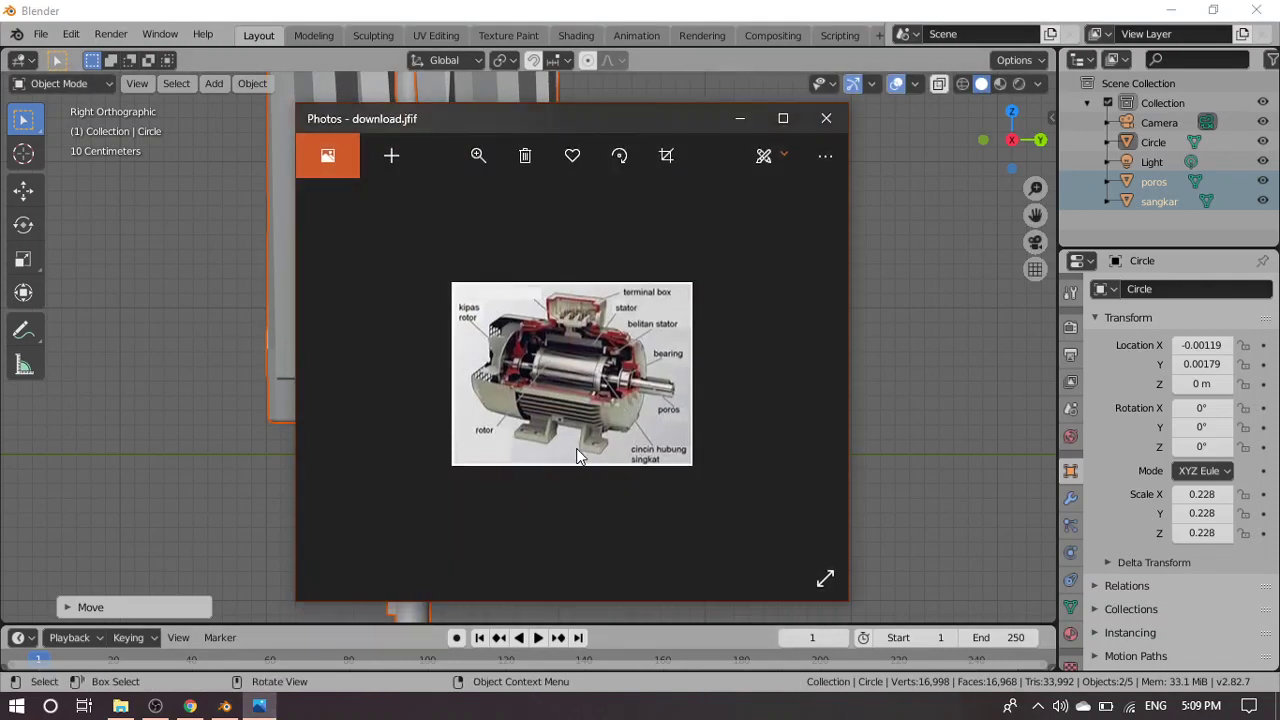
pyautogui.click(800, 120)
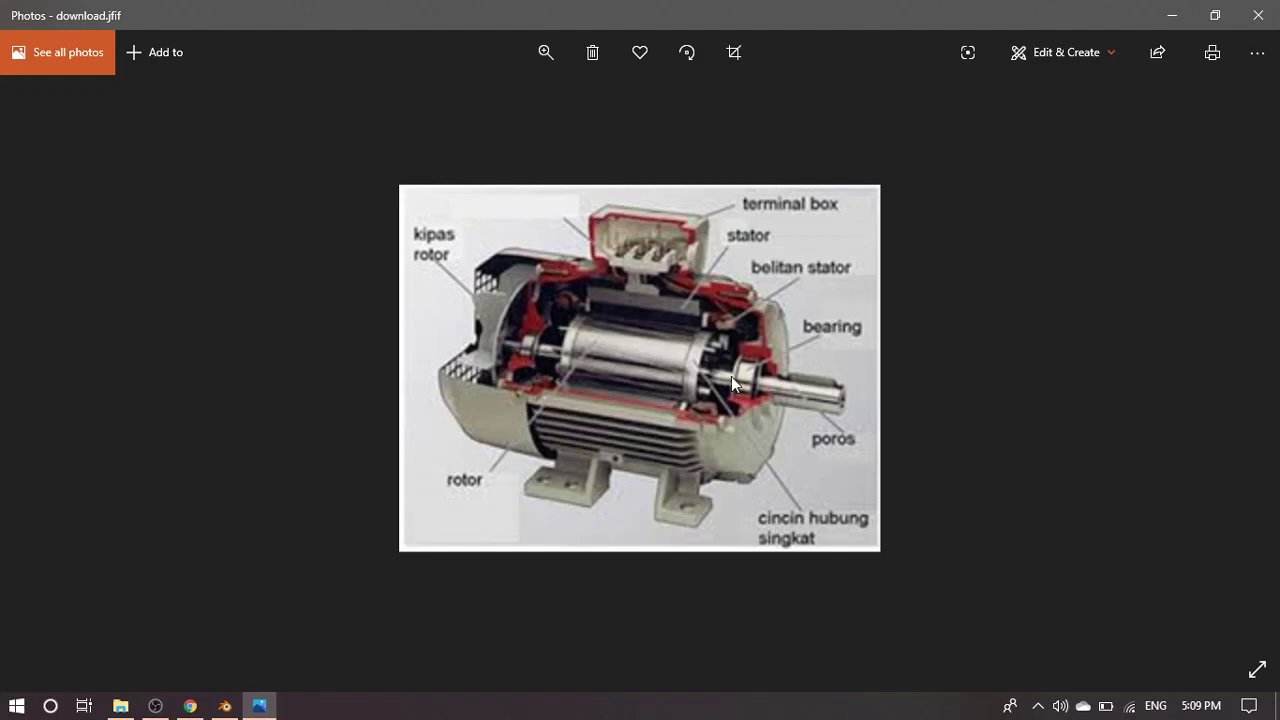
pyautogui.click(1172, 15)
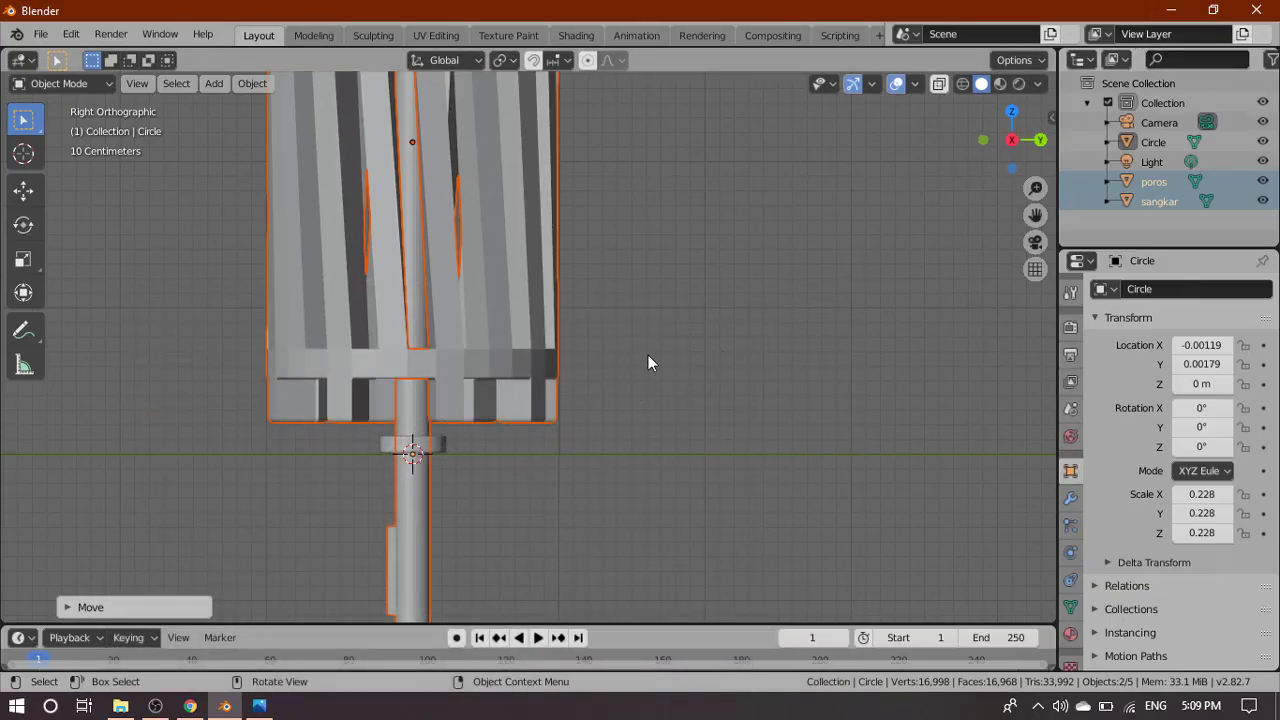
# Raise the shaft and cage about 0.154 m along Z to widen the gap between the cage and the ring
pyautogui.press('g')
pyautogui.press('z')
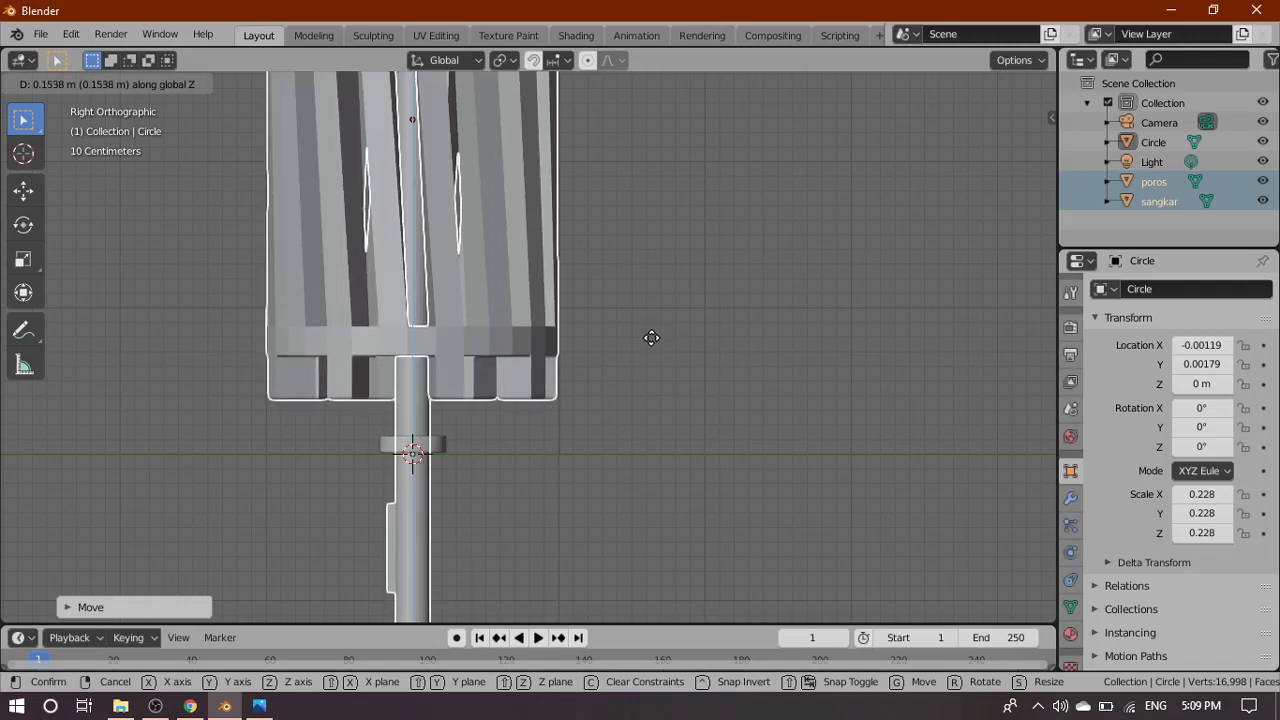
pyautogui.click(651, 338)
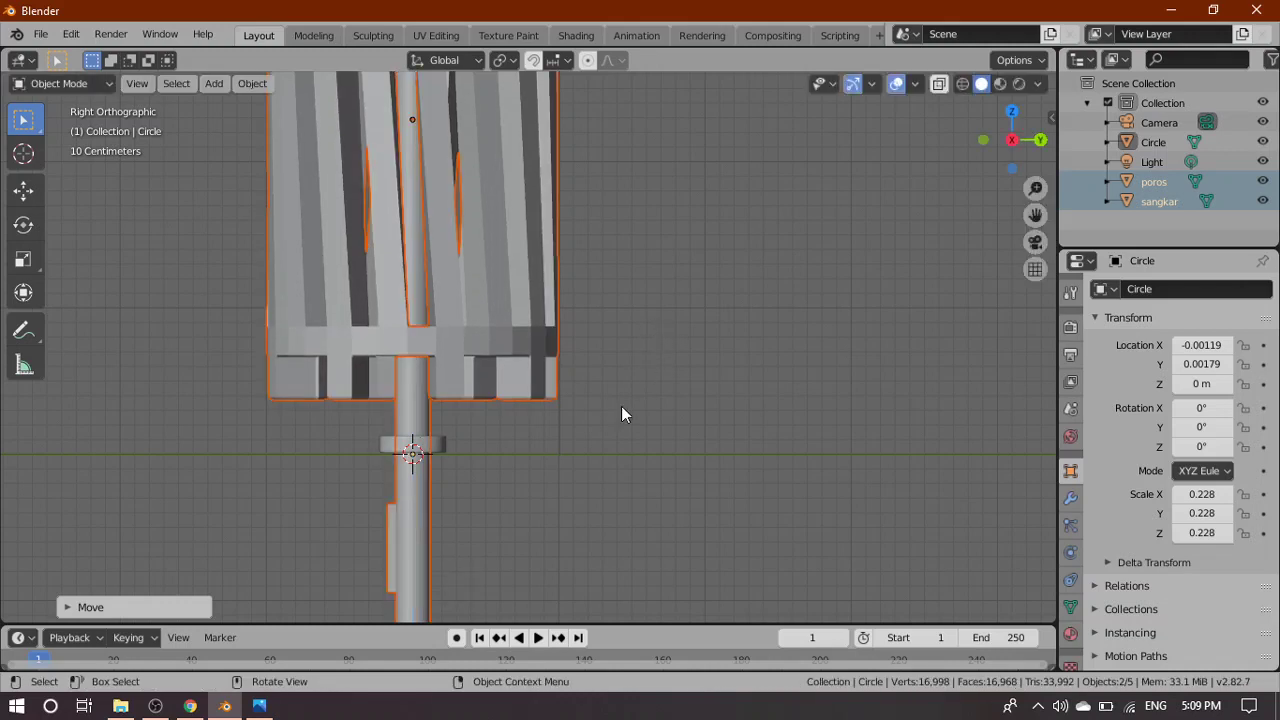
# Select the bearing ring and scale it by about 1.6 along Z to make it thicker
pyautogui.click(441, 446)
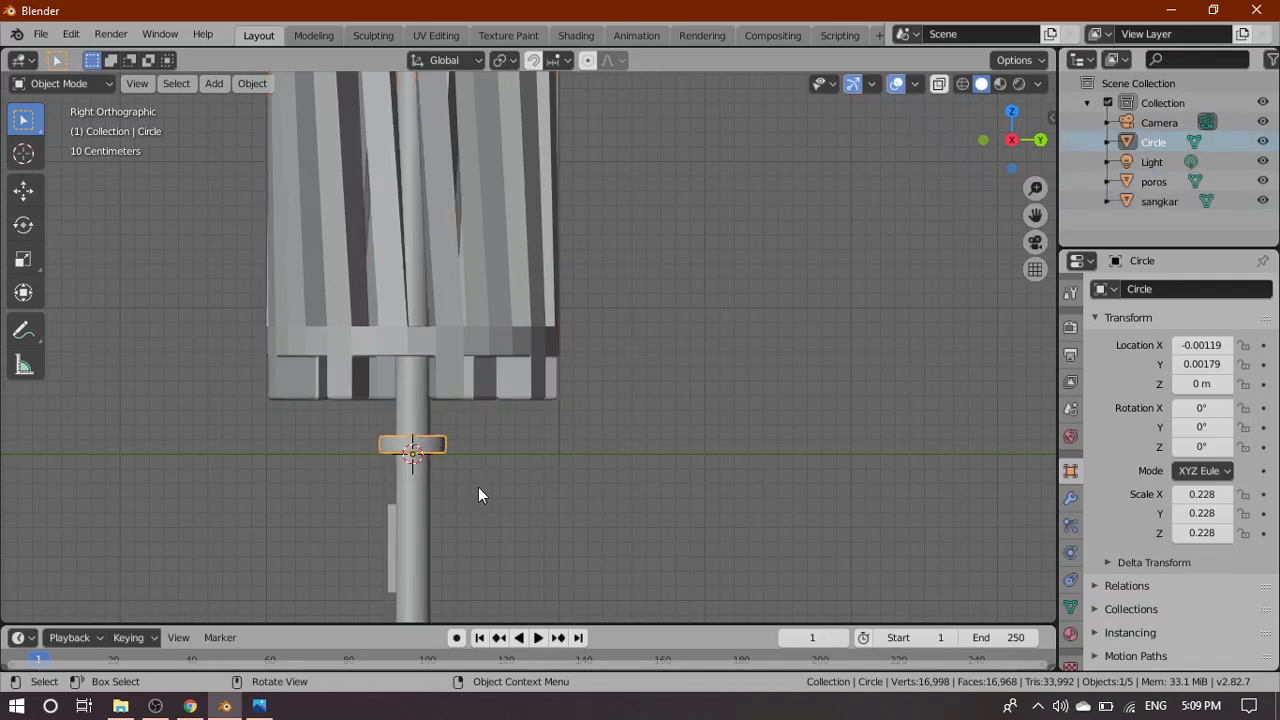
pyautogui.scroll(-1, 478, 487)
pyautogui.scroll(3, 479, 483)
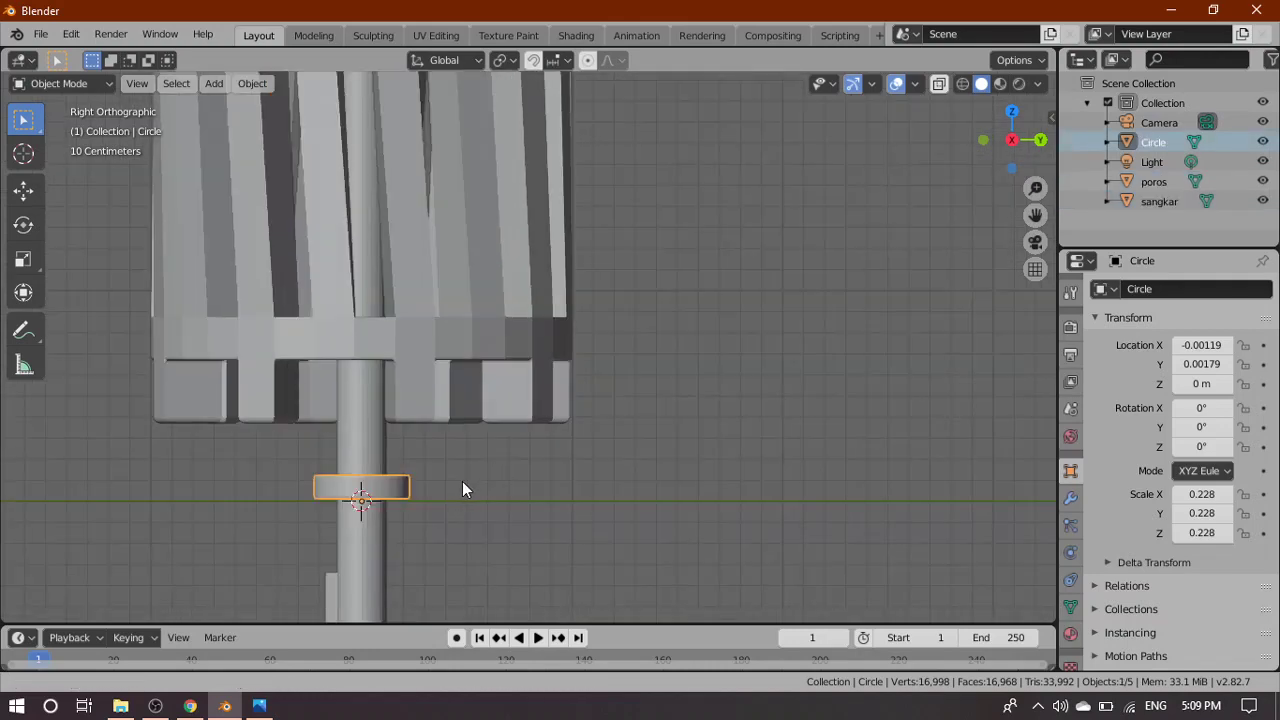
pyautogui.keyDown('shift'); pyautogui.moveTo(462, 481); pyautogui.dragTo(514, 393, button='middle'); pyautogui.keyUp('shift')
pyautogui.scroll(1, 505, 410)
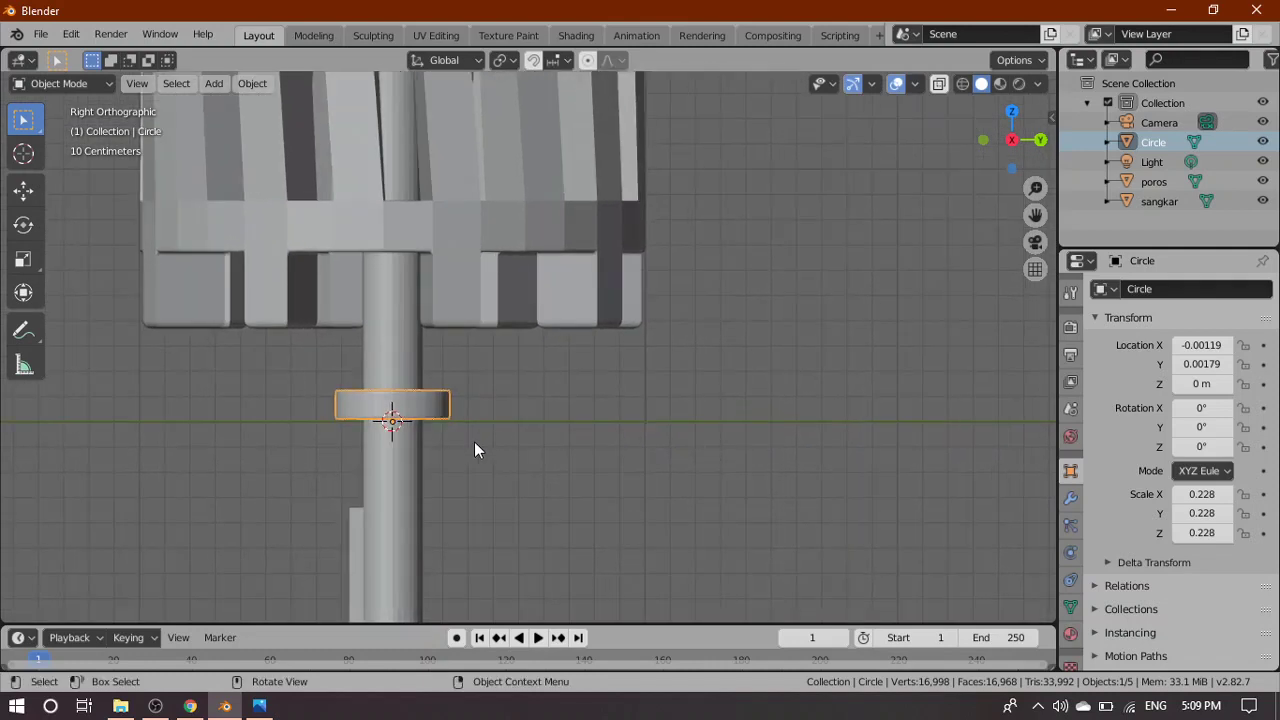
pyautogui.press('s')
pyautogui.press('z')
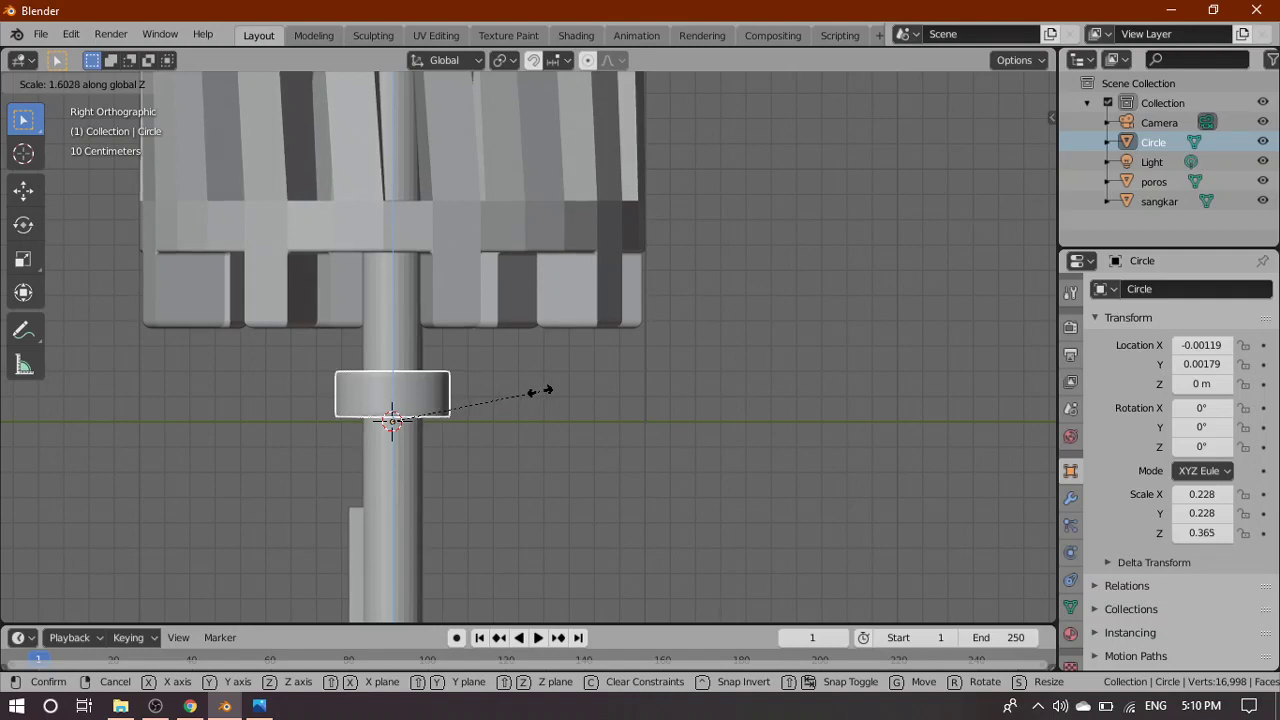
pyautogui.click(540, 391)
# Set the ring's origin to its geometry and move it down about 0.015 m along Z
pyautogui.rightClick(441, 397)
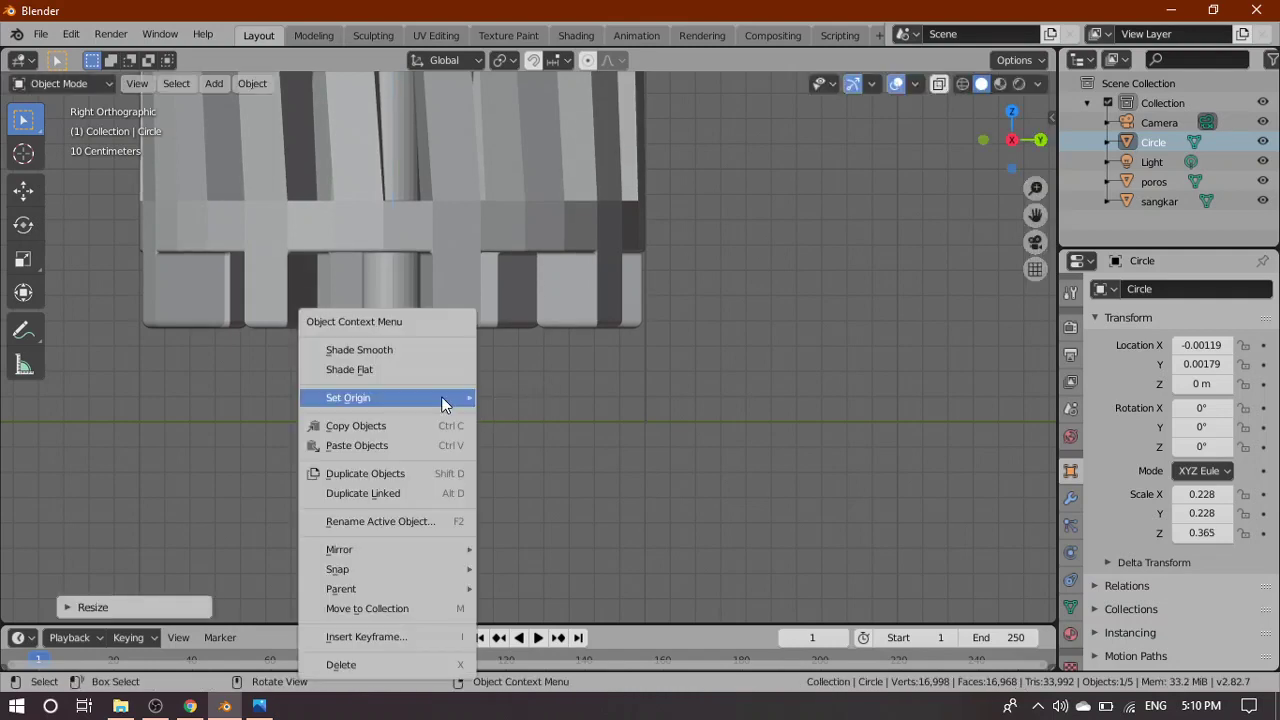
pyautogui.moveTo(441, 396)
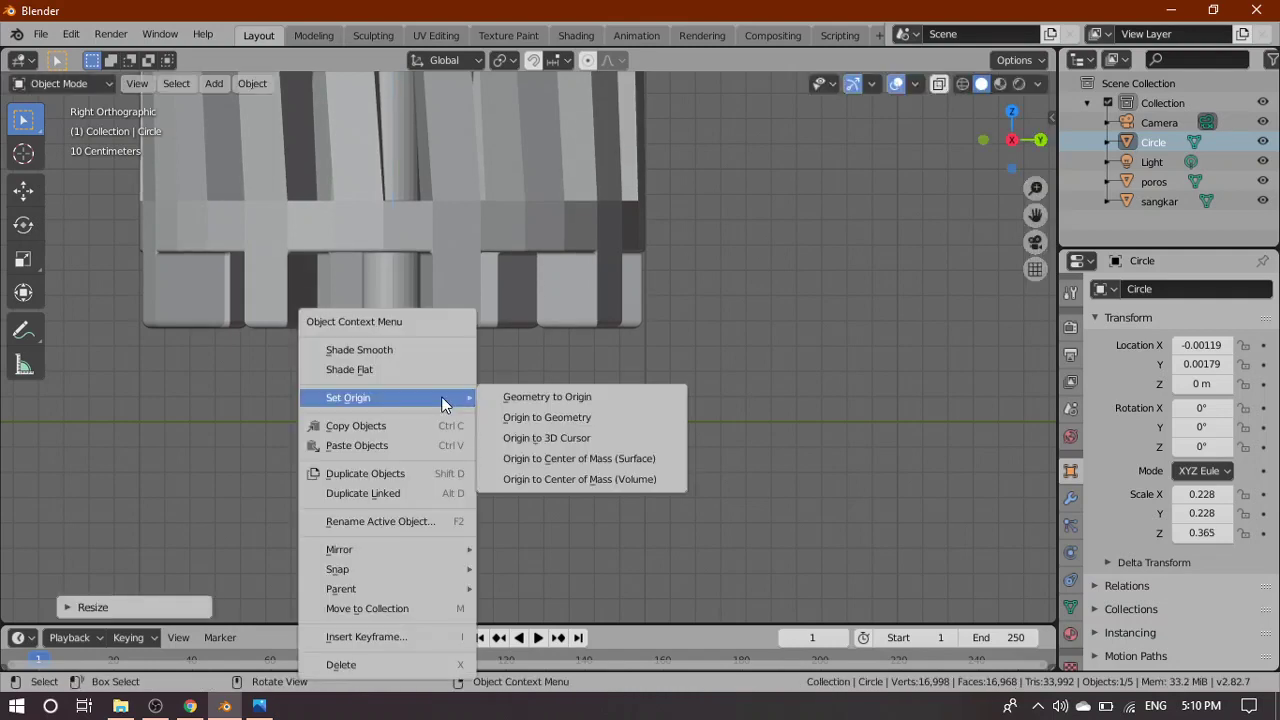
pyautogui.click(557, 420)
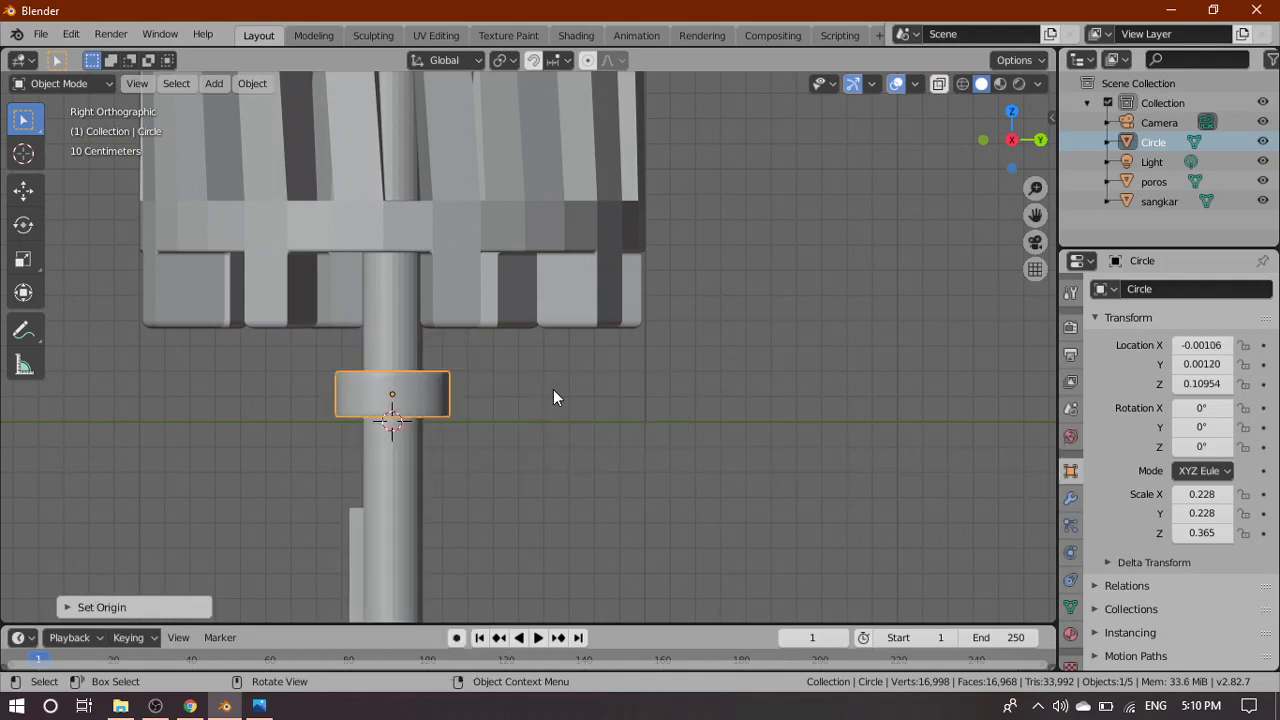
pyautogui.press('g')
pyautogui.press('z')
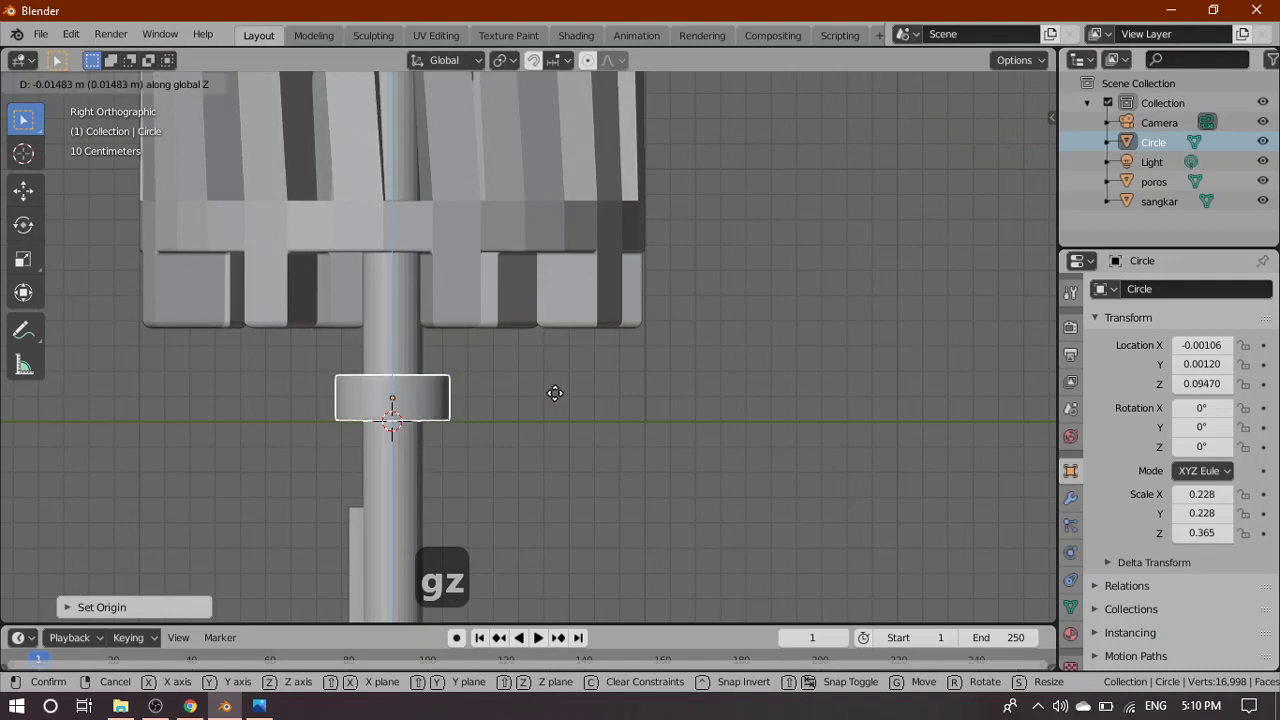
pyautogui.click(555, 393)
pyautogui.scroll(-3, 558, 403)
pyautogui.scroll(2, 565, 420)
pyautogui.scroll(-4, 590, 420)
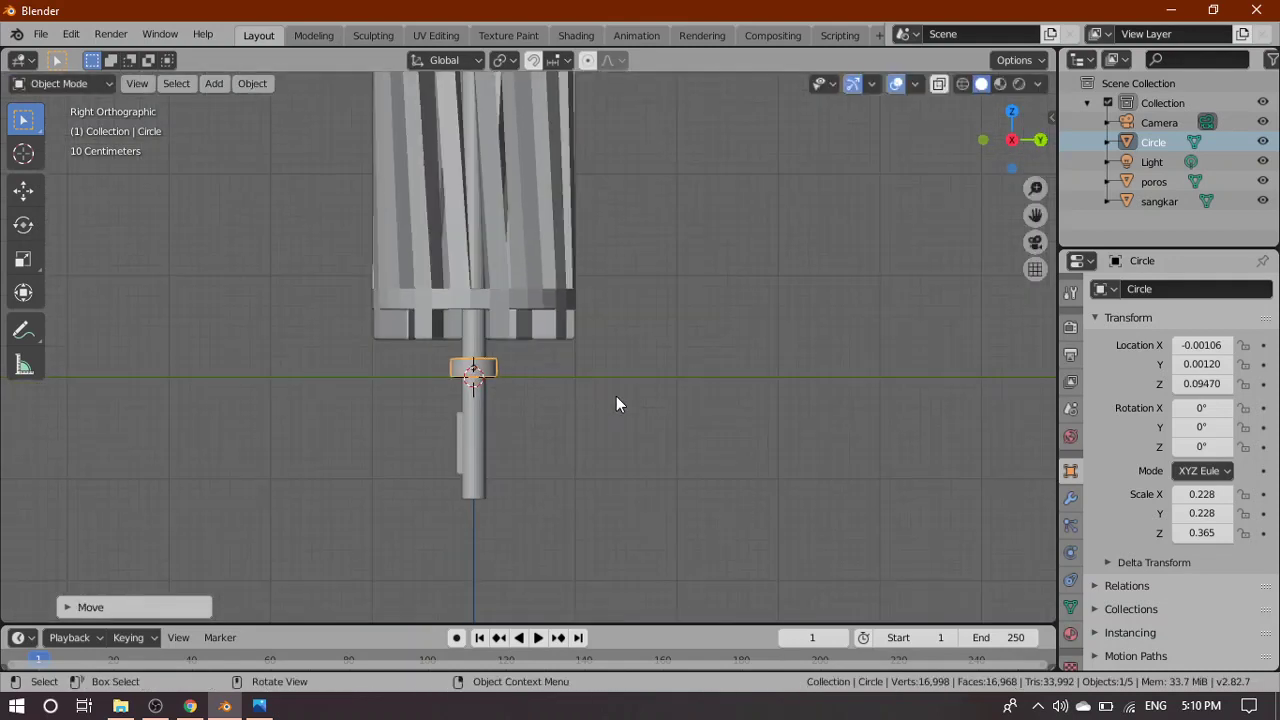
# Lower the ring on the shaft along Z to a Z location of about 0.041 m in the right view
pyautogui.moveTo(616, 397); pyautogui.dragTo(714, 374, button='middle')
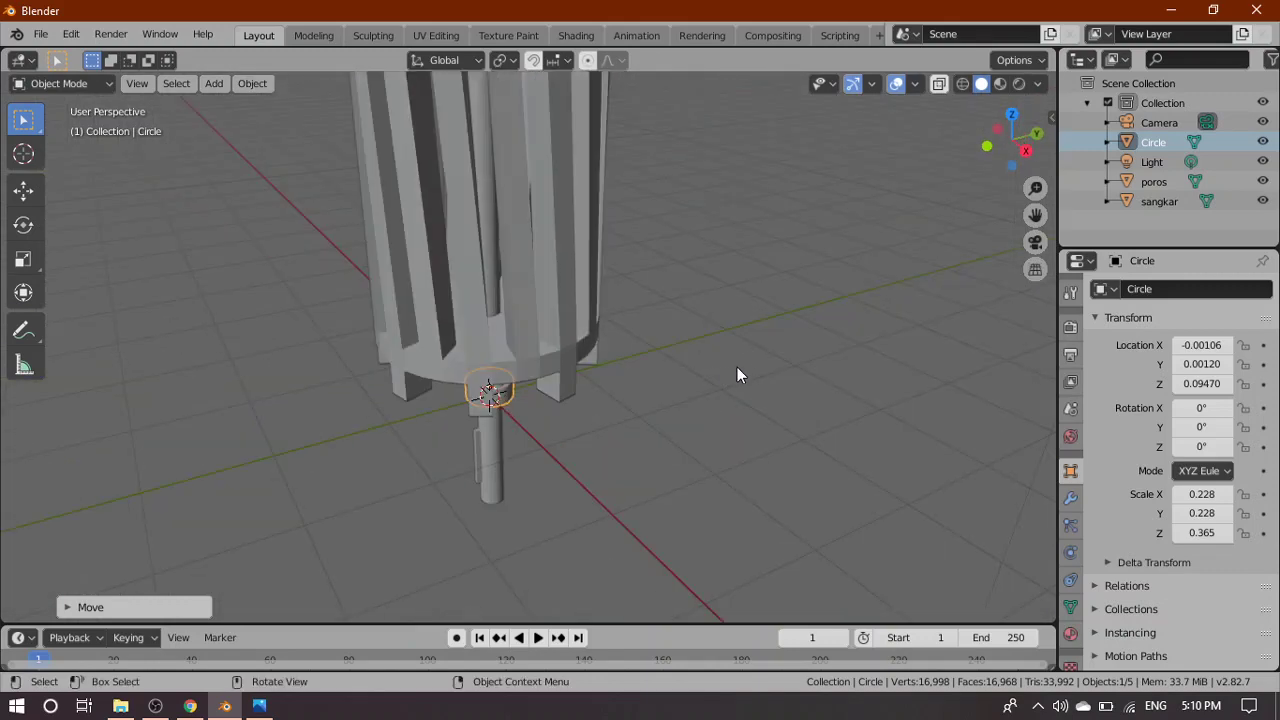
pyautogui.press('`')
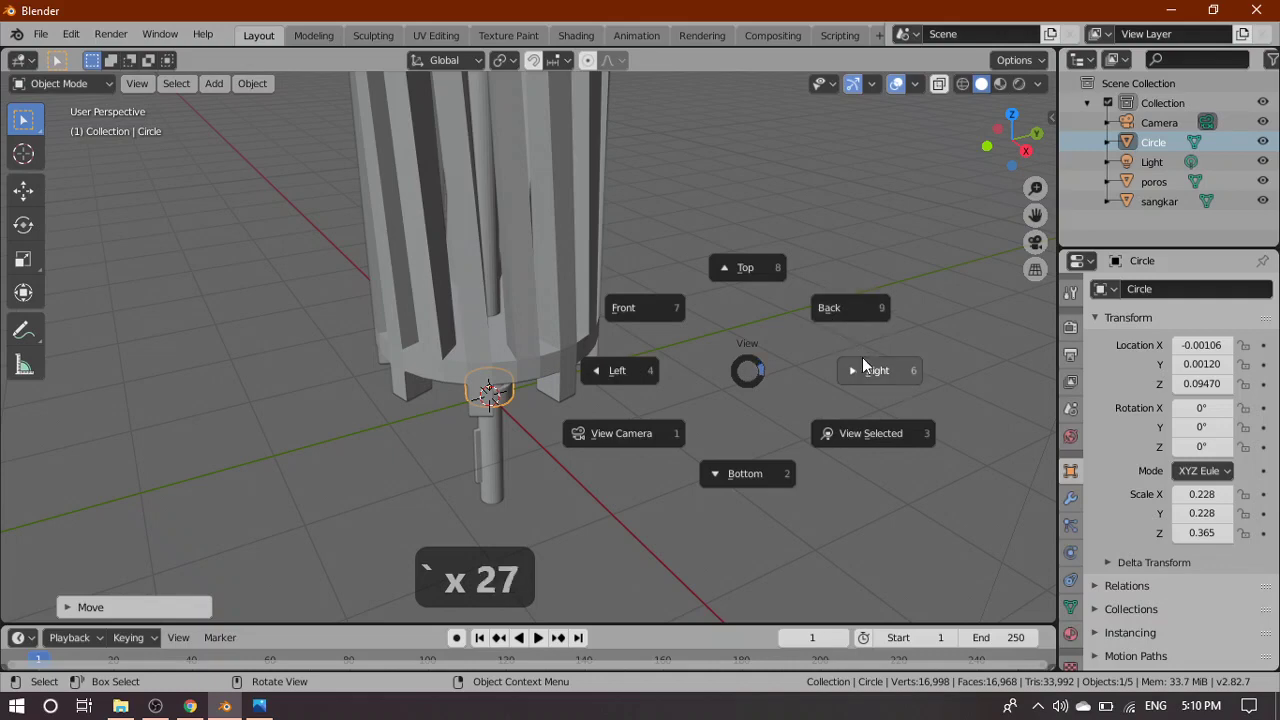
pyautogui.click(864, 361)
pyautogui.scroll(-5, 627, 316)
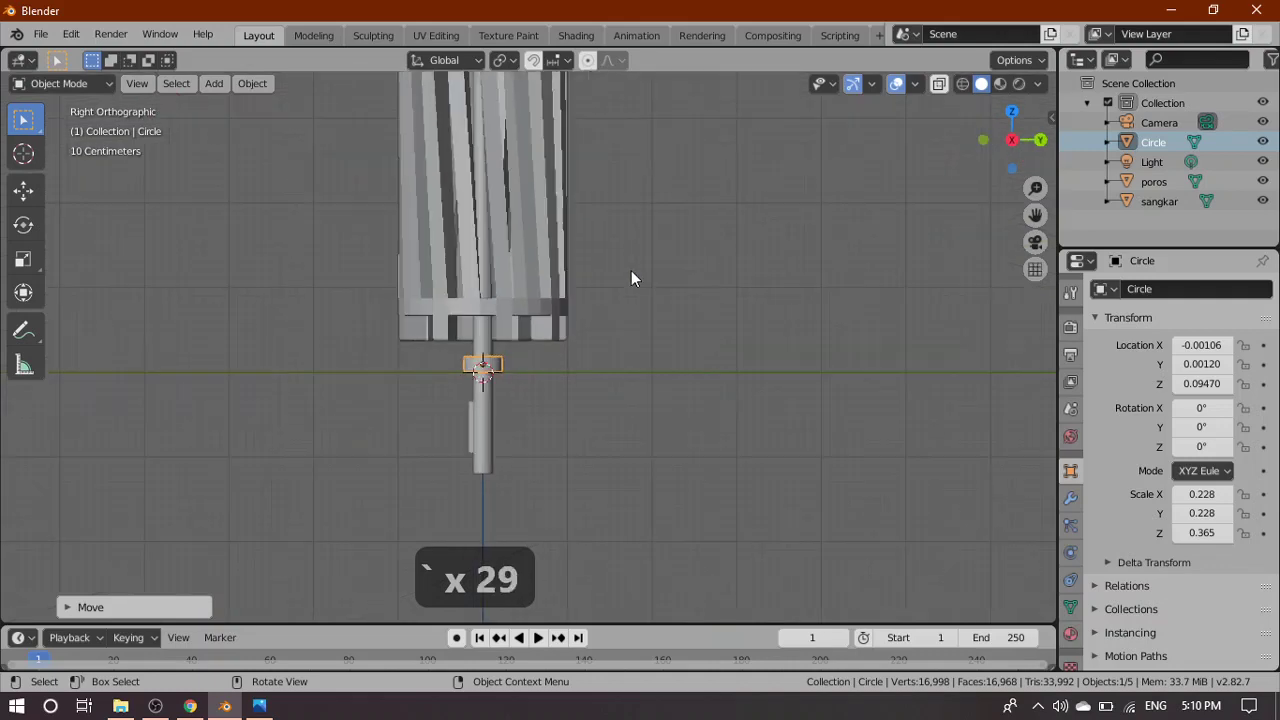
pyautogui.scroll(5, 614, 385)
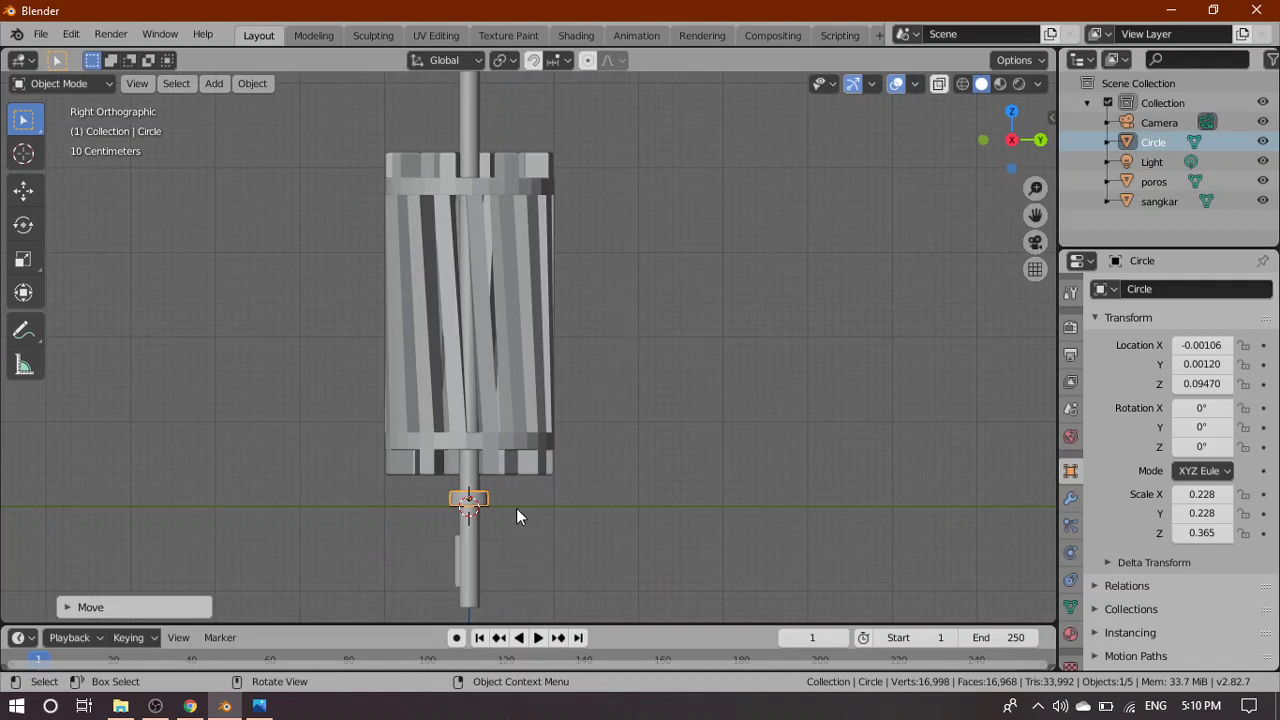
pyautogui.scroll(3, 516, 508)
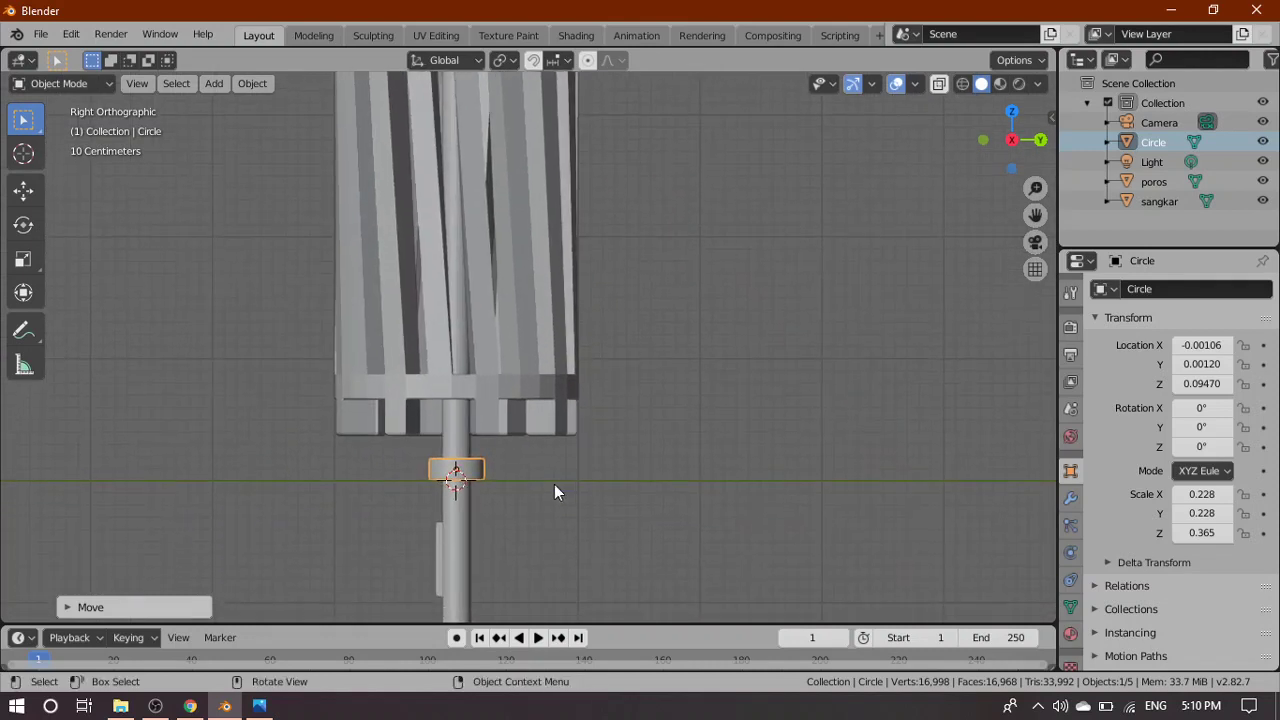
pyautogui.press('g')
pyautogui.press('z')
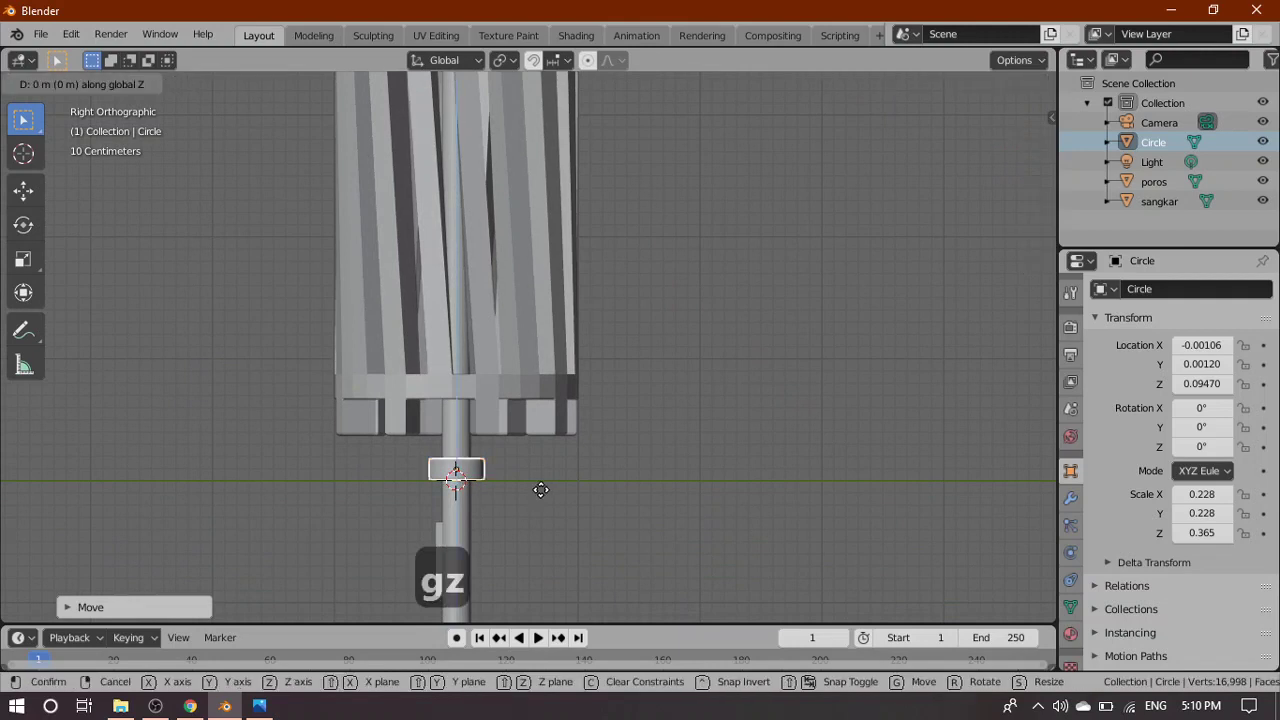
pyautogui.click(539, 496)
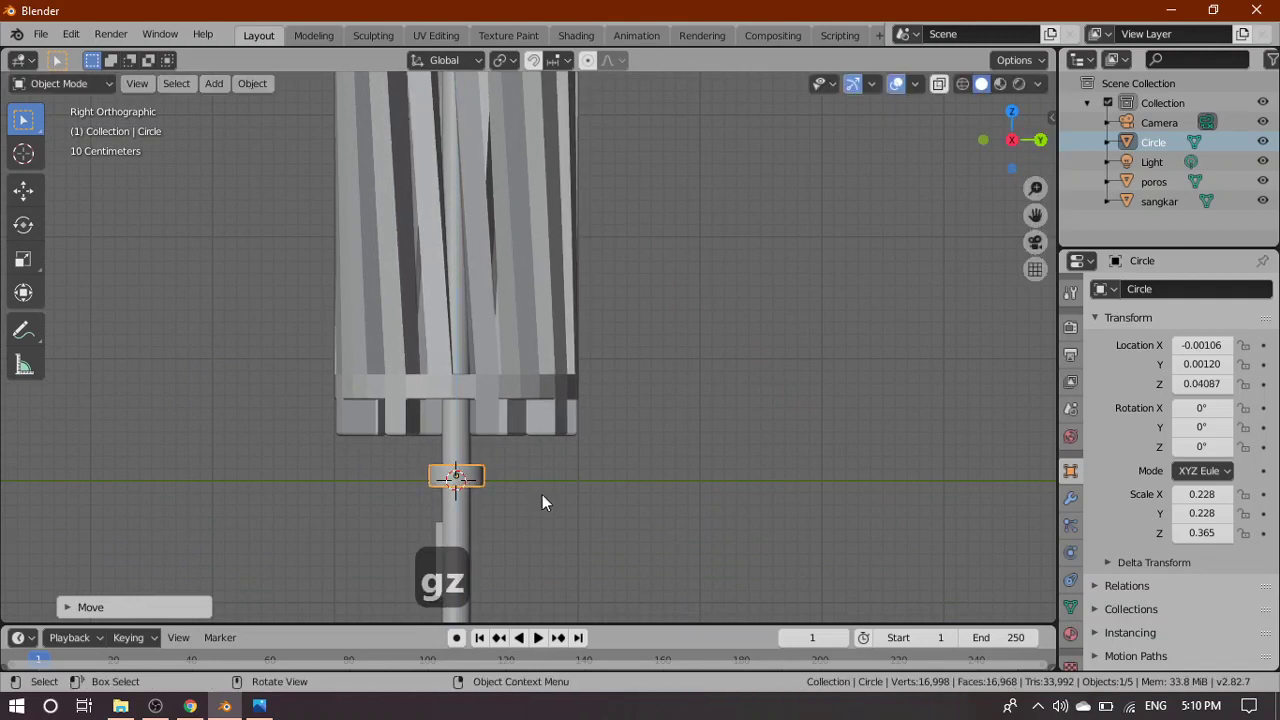
# Duplicate the bearing ring and move the copy up about 4.522 m along Z onto the shaft above the cage
pyautogui.keyDown('shift'); pyautogui.moveTo(653, 275); pyautogui.dragTo(655, 350, button='middle'); pyautogui.keyUp('shift')
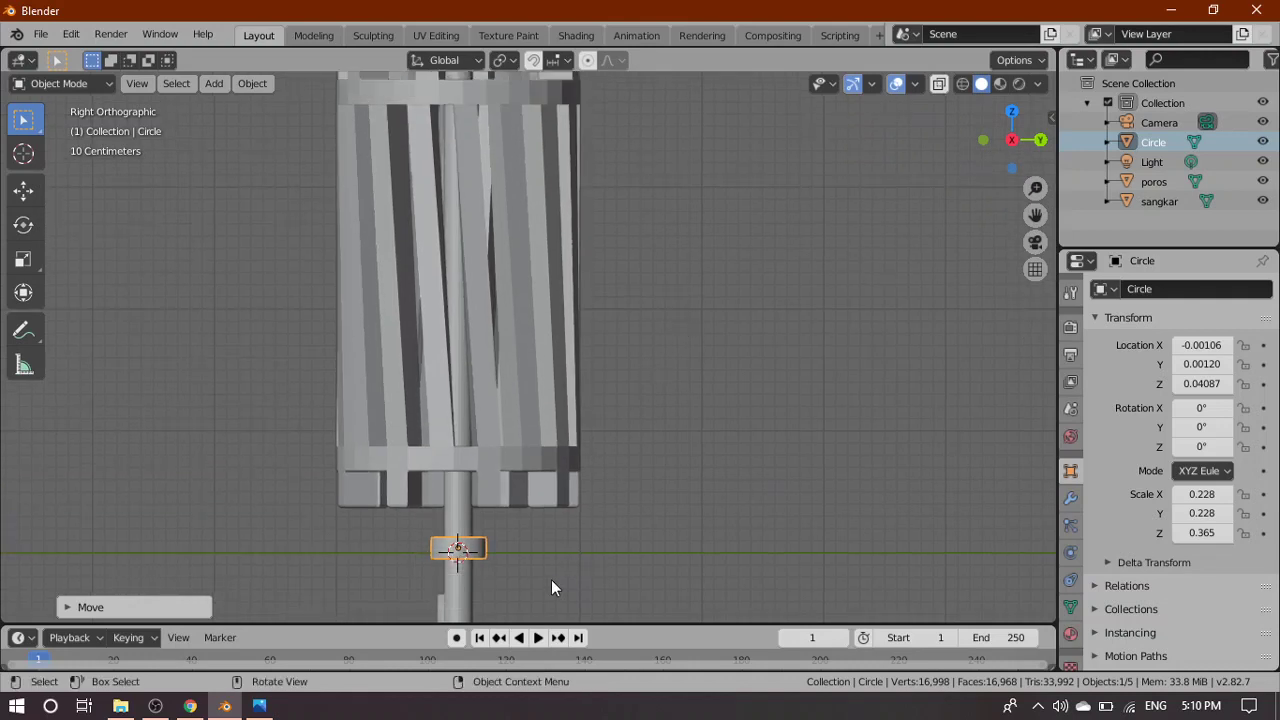
pyautogui.hotkey('shift', 'd')
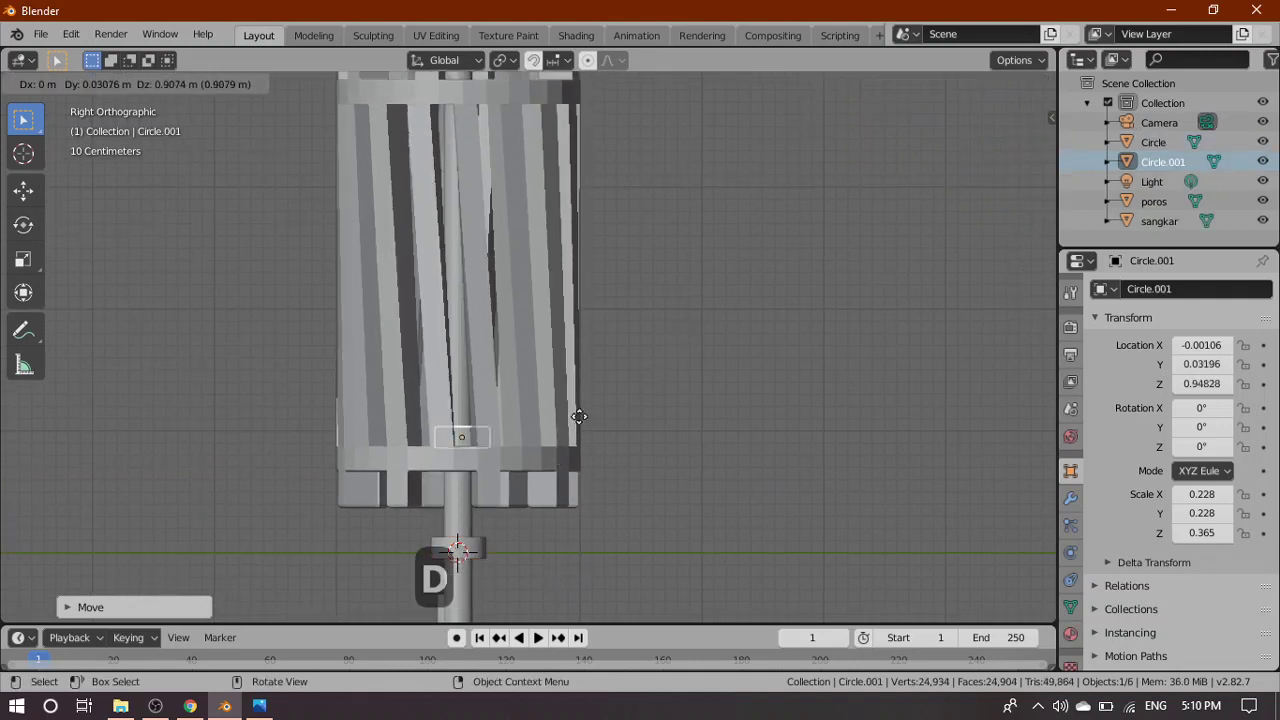
pyautogui.rightClick(825, 351)
pyautogui.scroll(-1, 737, 372)
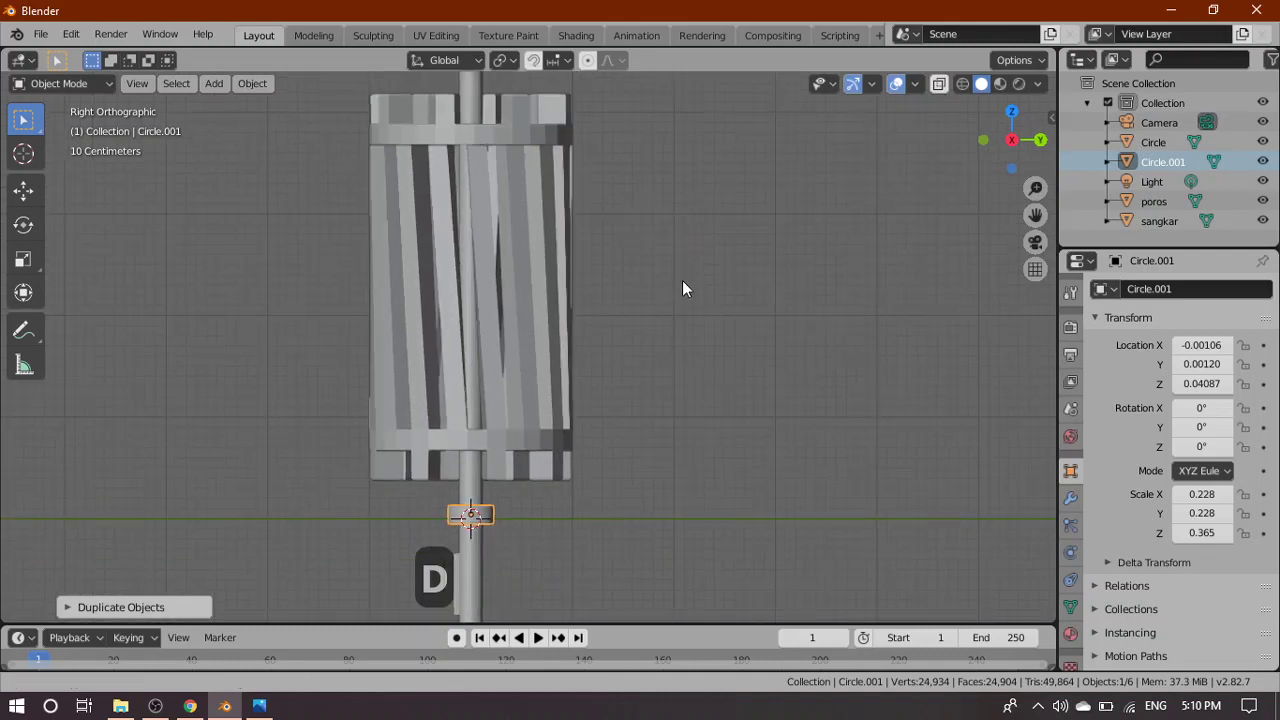
pyautogui.keyDown('shift'); pyautogui.moveTo(682, 280); pyautogui.dragTo(677, 342, button='middle'); pyautogui.keyUp('shift')
pyautogui.press('g')
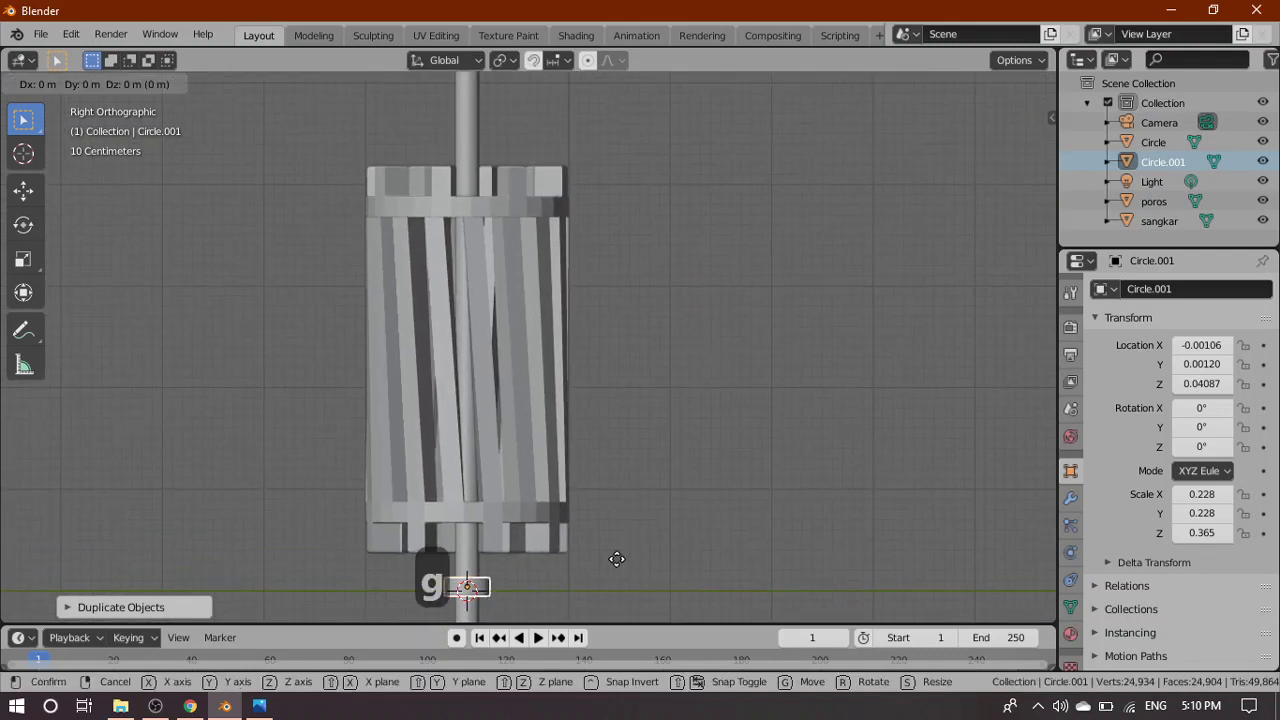
pyautogui.press('z')
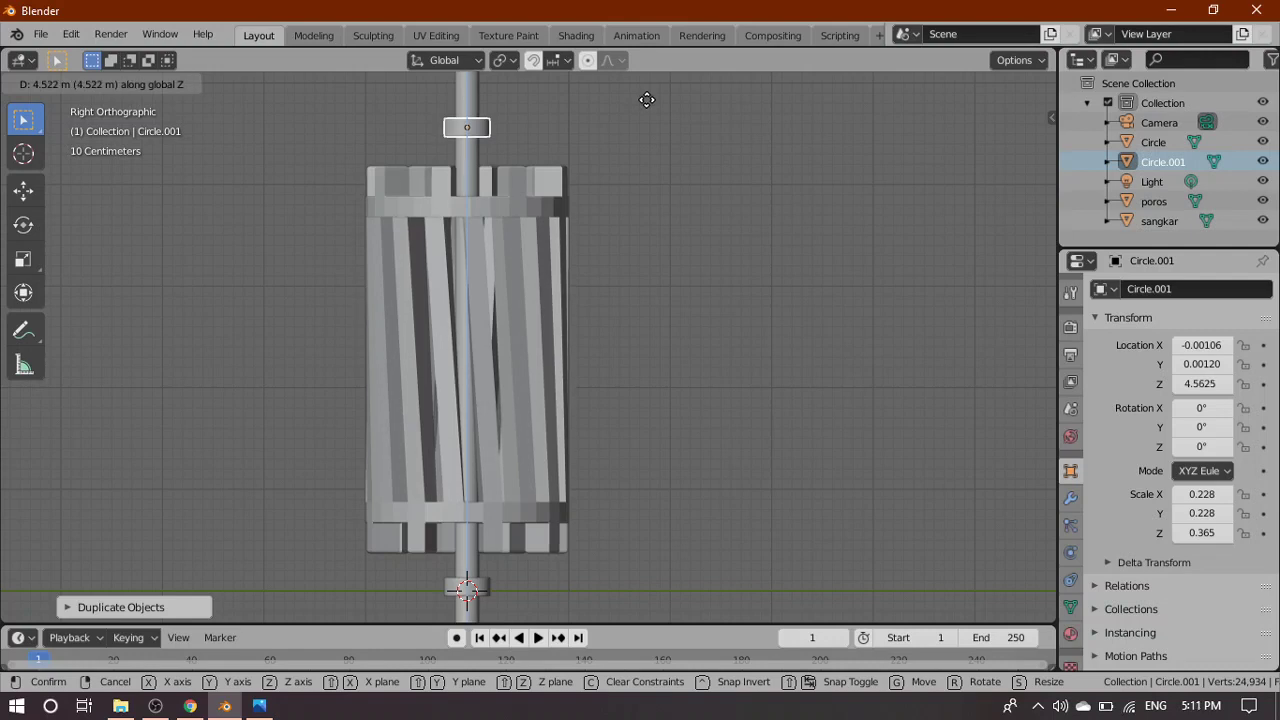
pyautogui.click(647, 100)
# Deselect everything and inspect the rotor assembly in wireframe shading from an angle, returning to solid shading
pyautogui.scroll(-3, 676, 271)
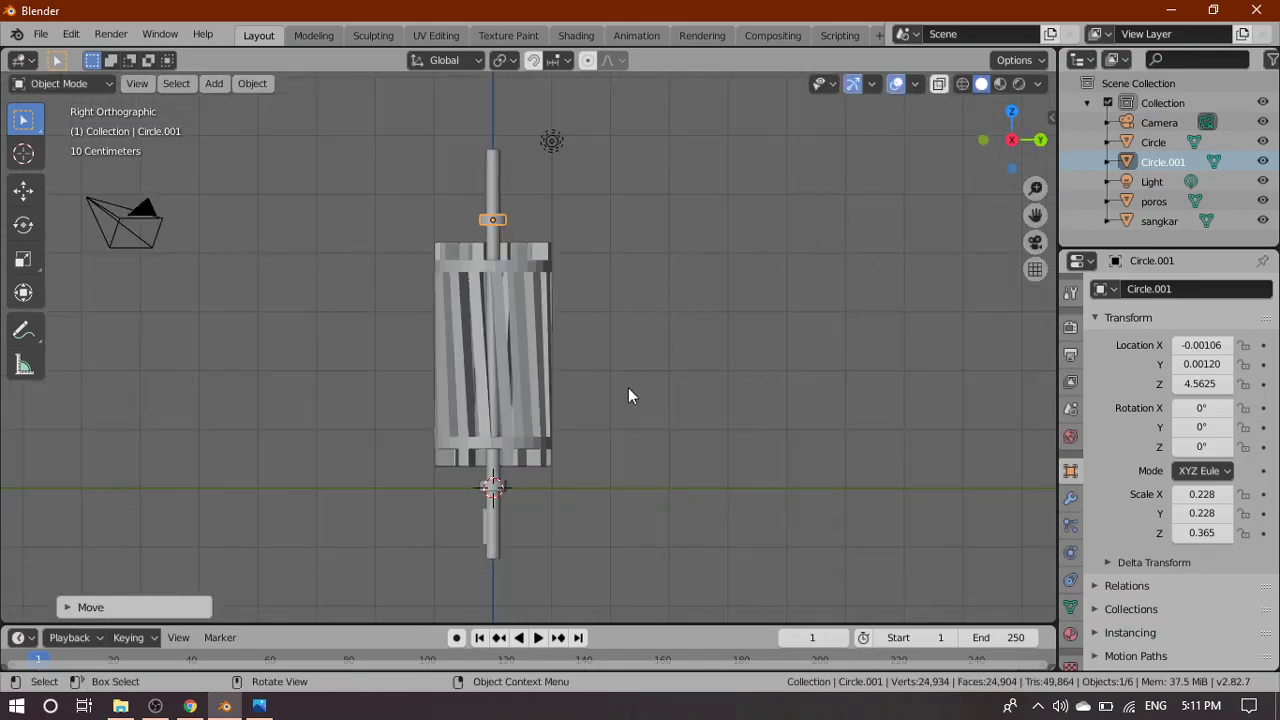
pyautogui.moveTo(628, 395); pyautogui.dragTo(525, 553, button='middle')
pyautogui.scroll(1, 523, 548)
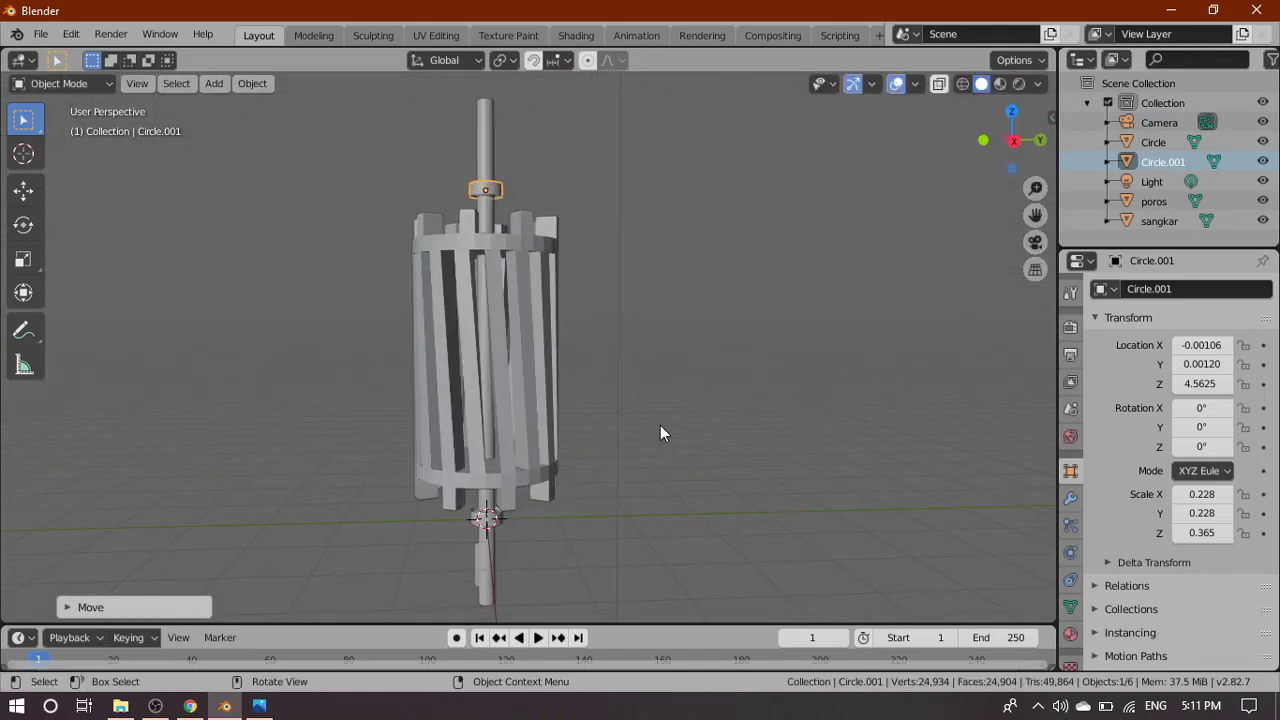
pyautogui.click(962, 84)
pyautogui.click(618, 472)
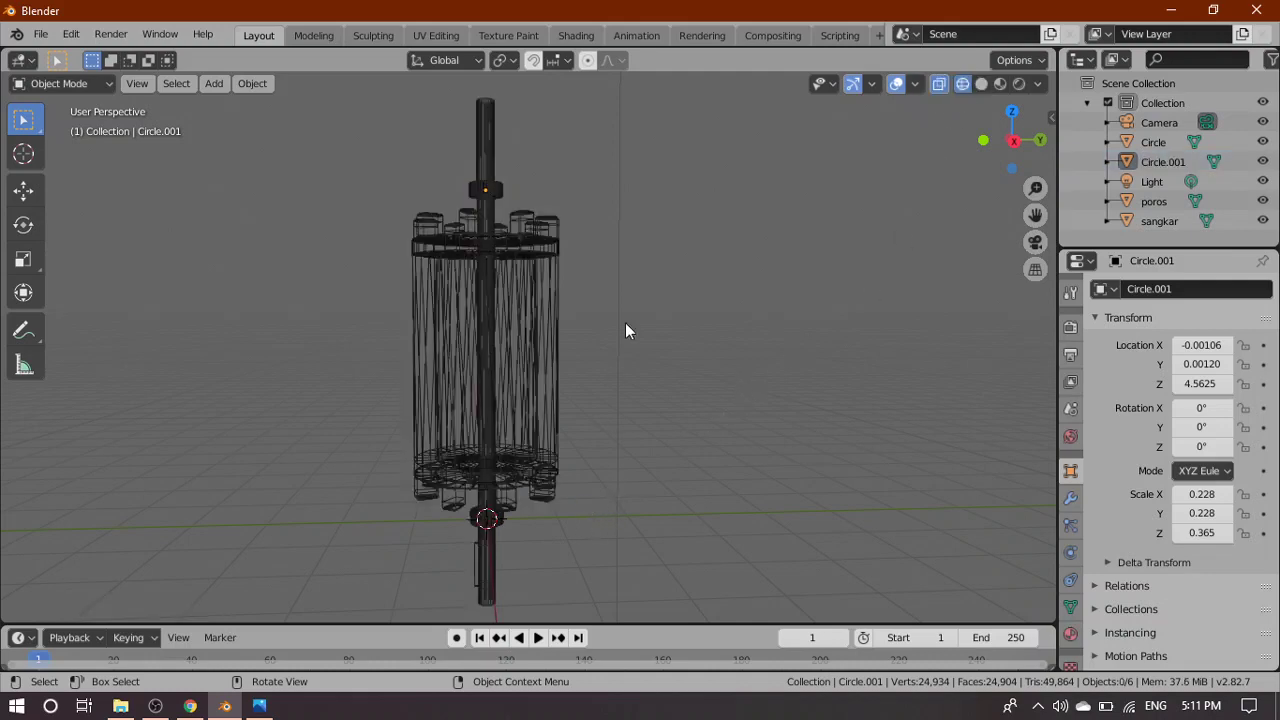
pyautogui.moveTo(625, 331); pyautogui.dragTo(628, 257, button='middle')
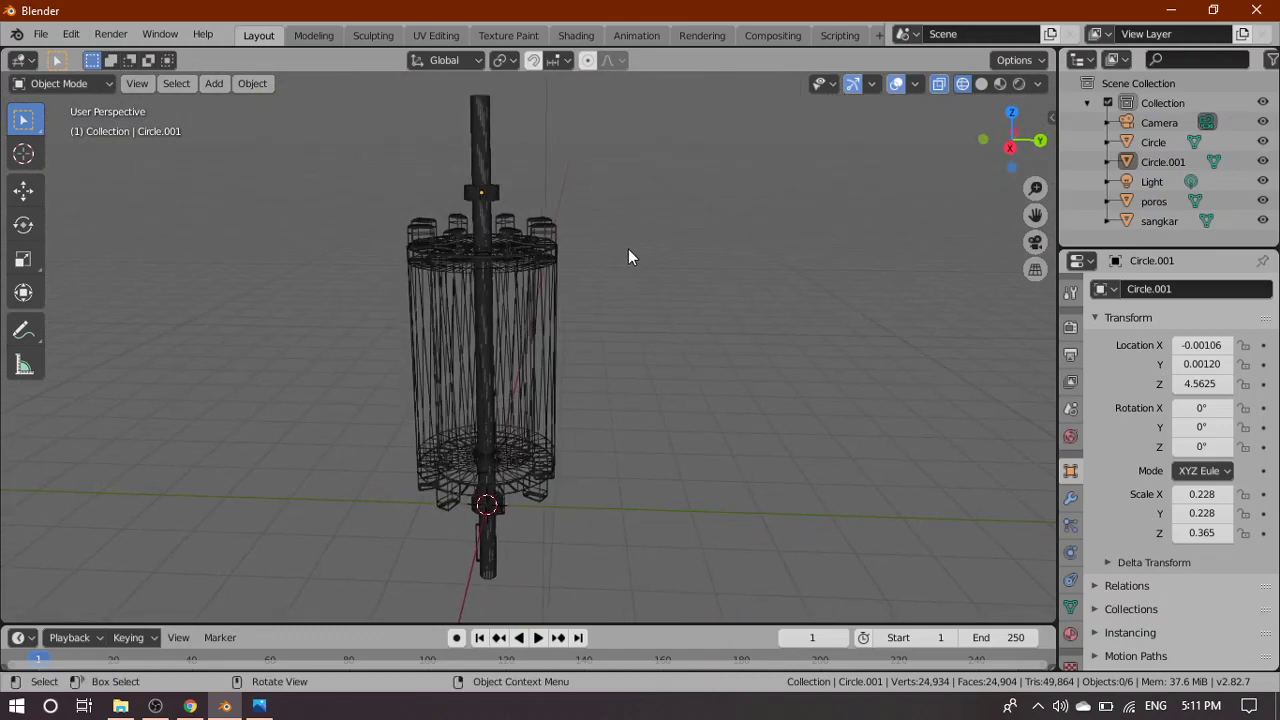
pyautogui.click(980, 84)
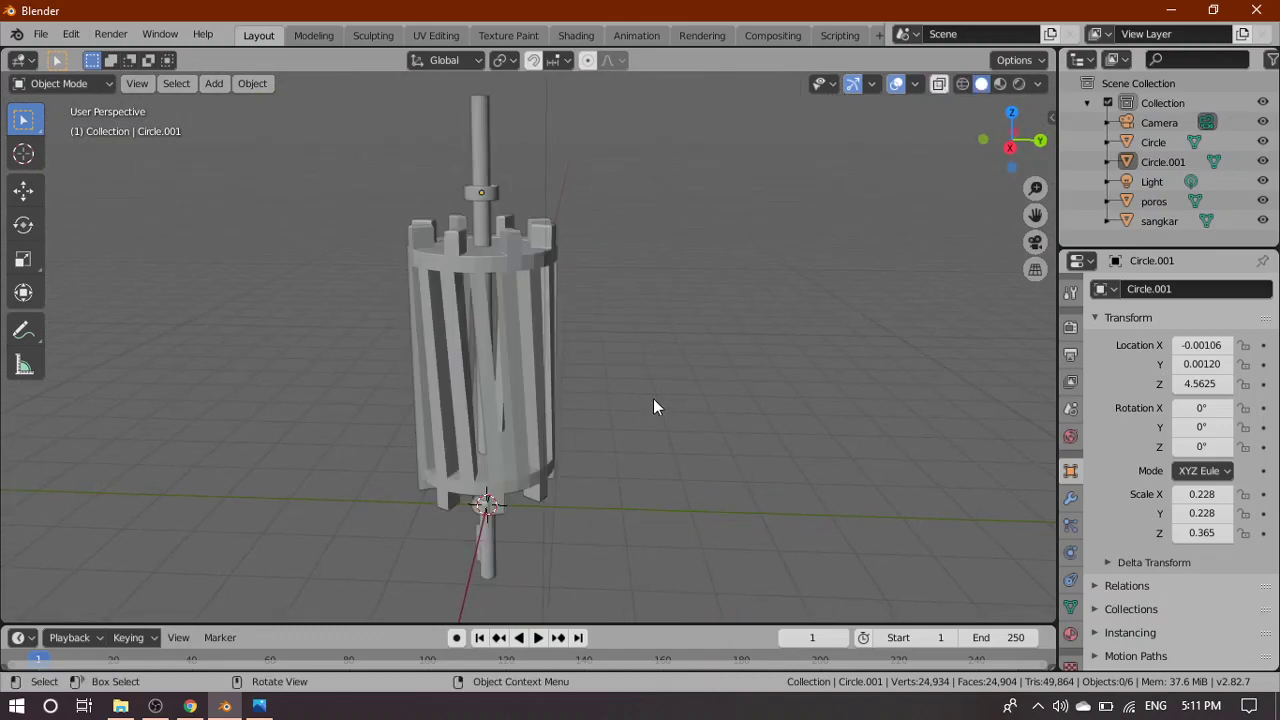
# Switch to Photos and enlarge the motor cutaway image to examine the shaft and bearing area
pyautogui.click(259, 706)
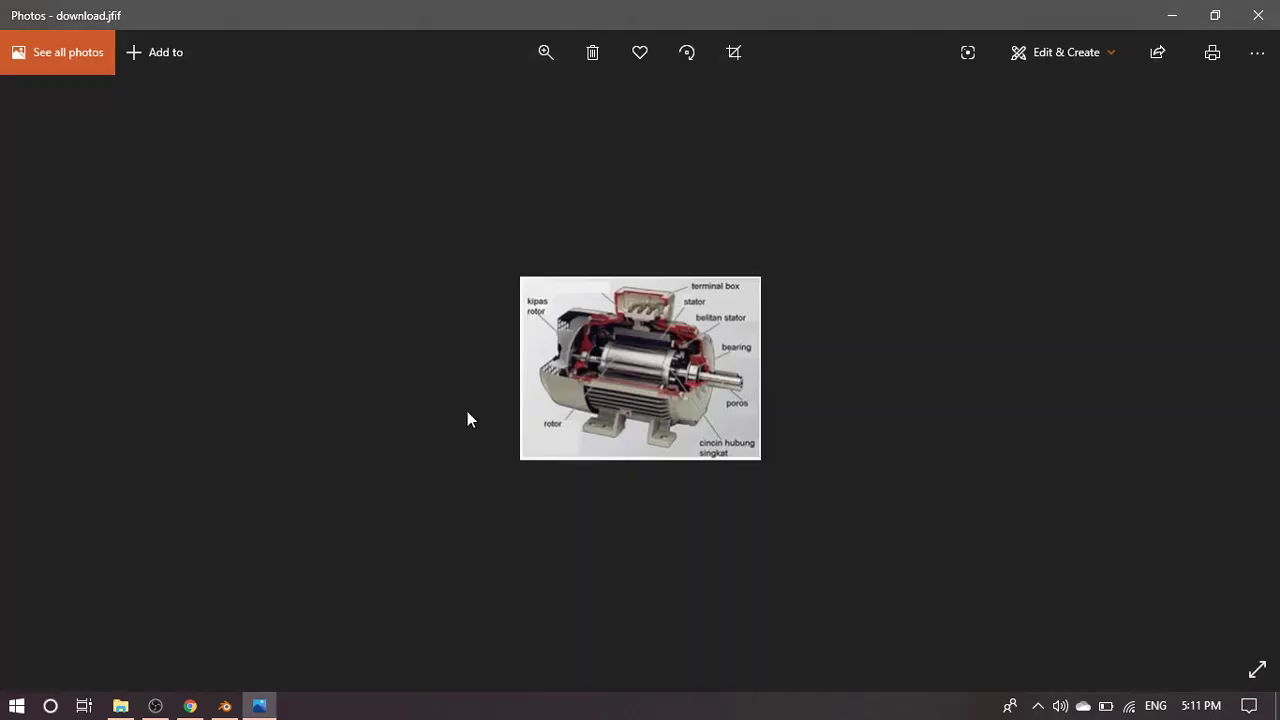
pyautogui.doubleClick(693, 403)
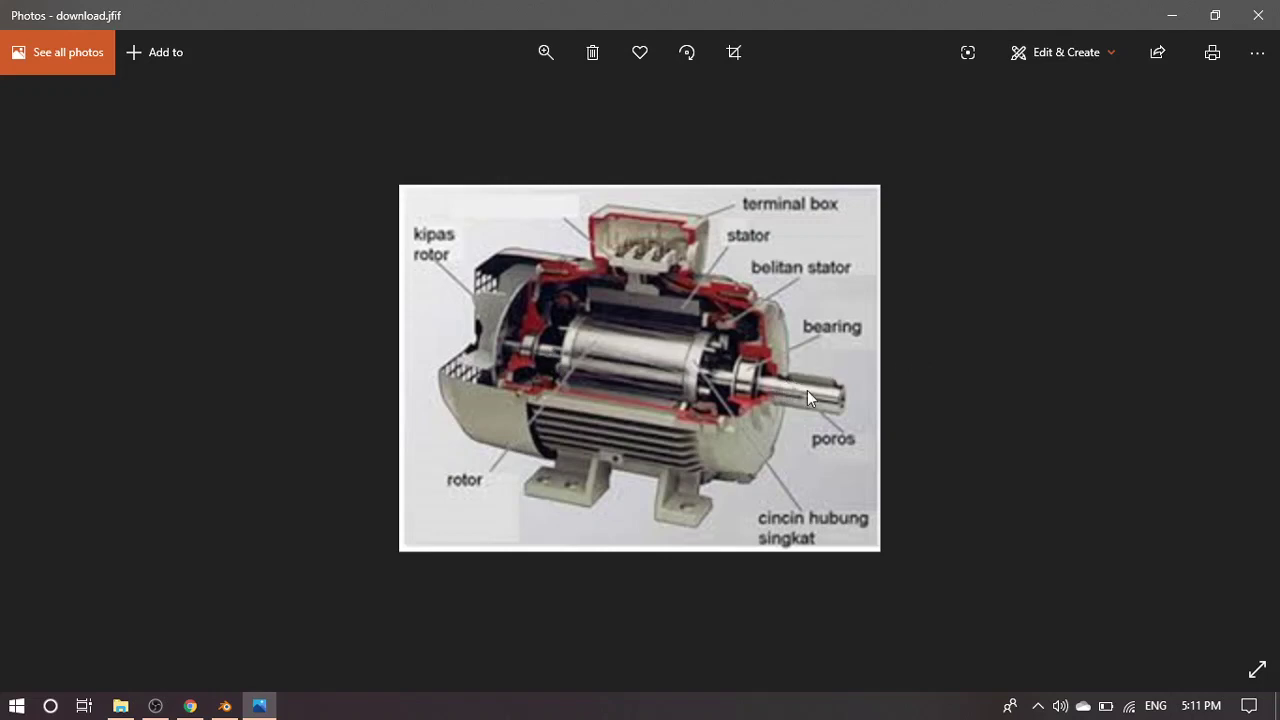
pyautogui.doubleClick(1152, 396)
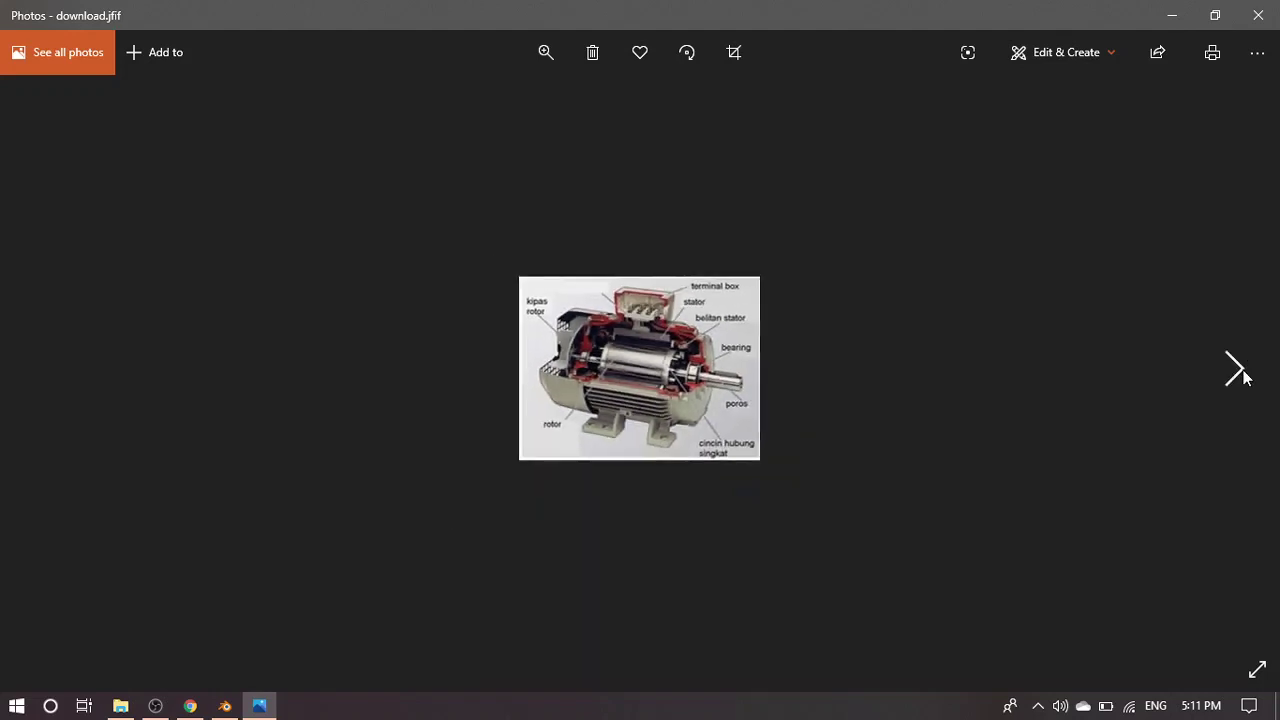
# Browse forward through the motor reference images to Untitled.png and enlarge the exploded view to examine the rotor and shaft parts
pyautogui.click(1242, 372)
pyautogui.click(1241, 371)
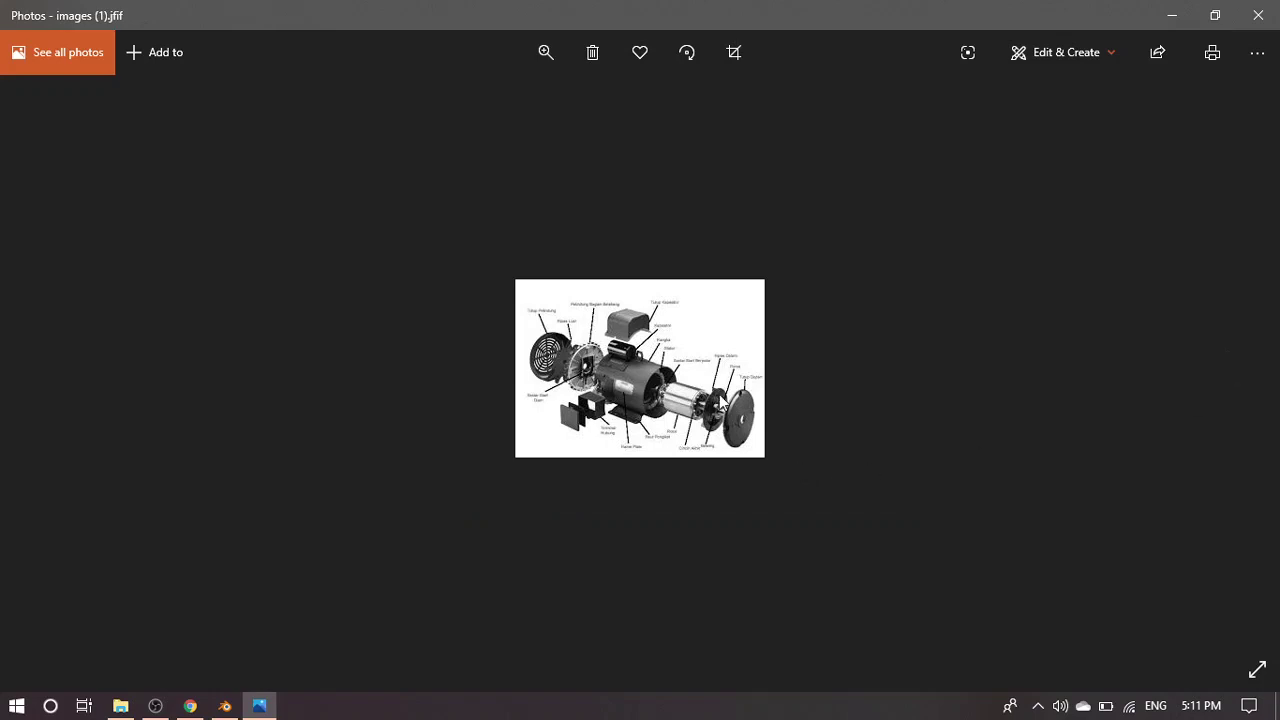
pyautogui.click(1236, 372)
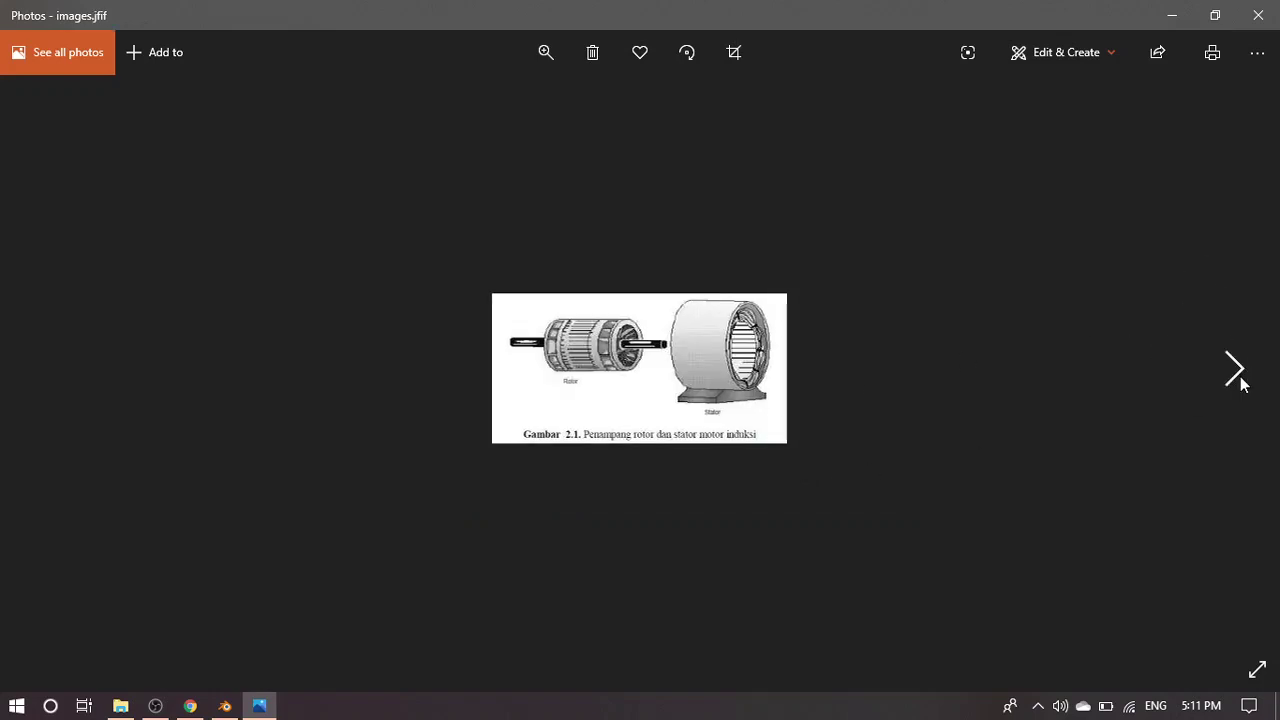
pyautogui.click(1240, 380)
pyautogui.click(1238, 378)
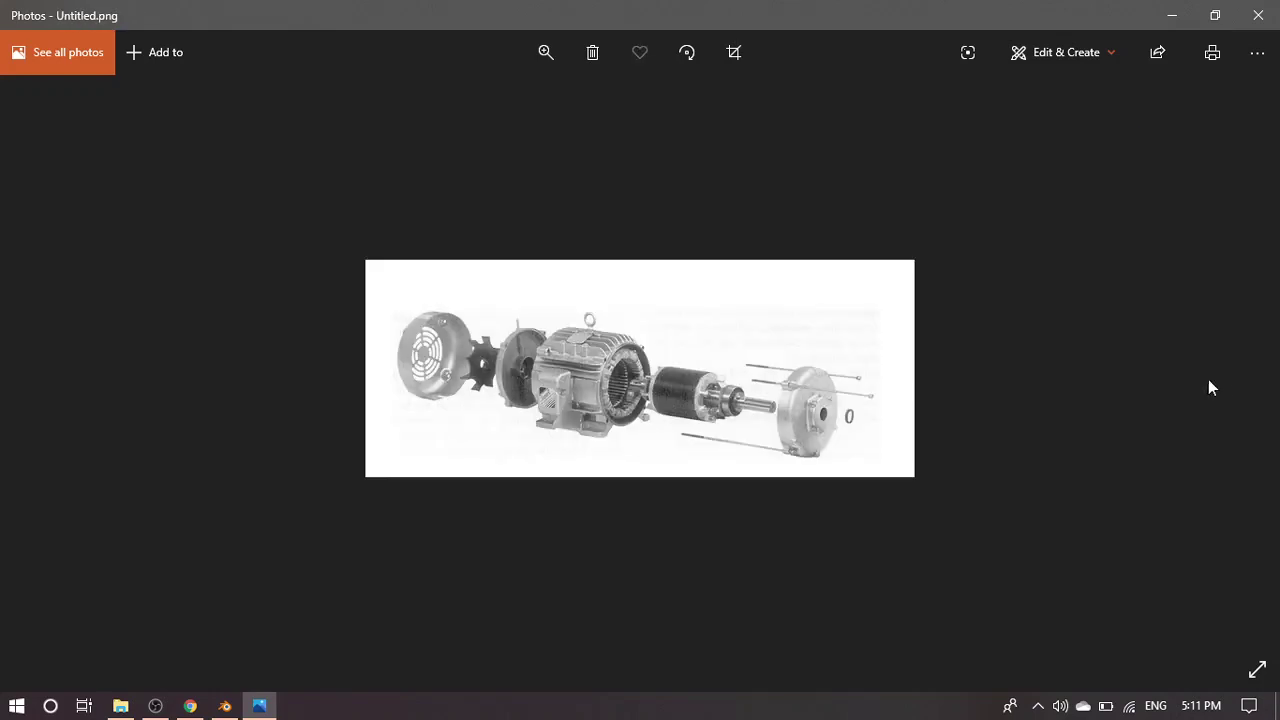
pyautogui.doubleClick(650, 403)
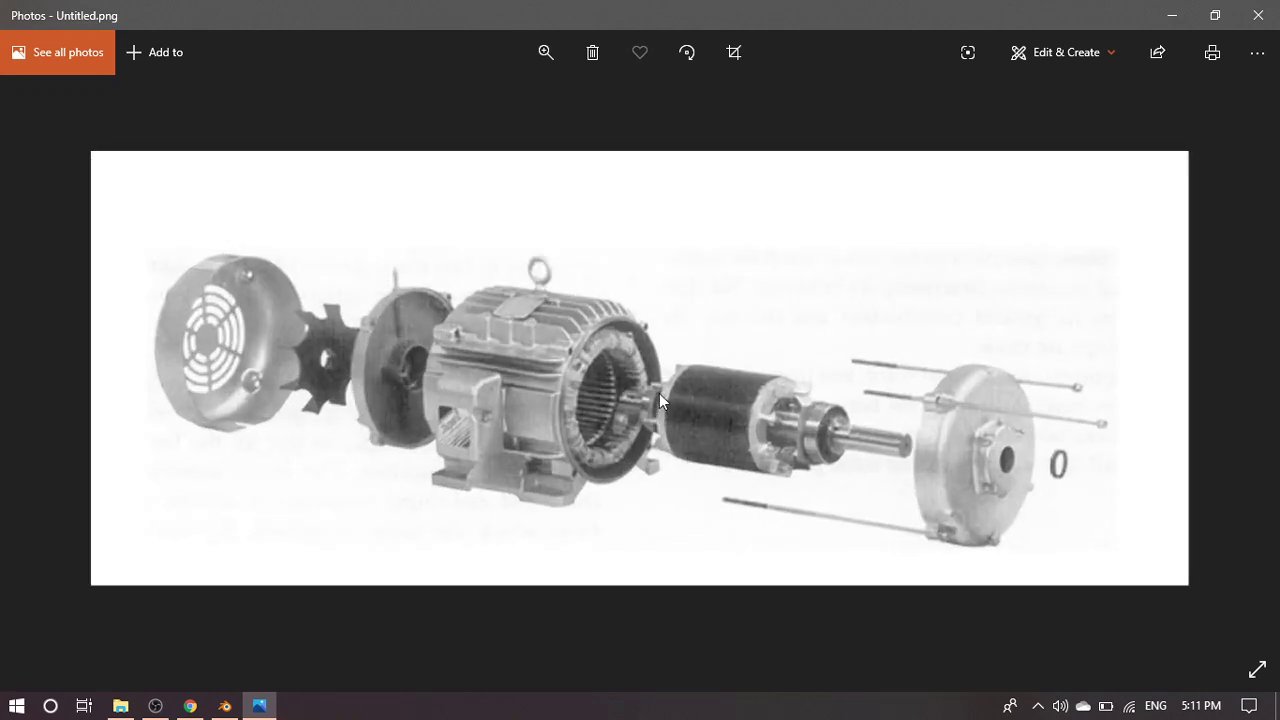
# Go back through the reference images to the labelled cutaway in download.jfif and enlarge it to examine the fan, rotor and bearings
pyautogui.doubleClick(54, 362)
pyautogui.click(52, 365)
pyautogui.click(48, 367)
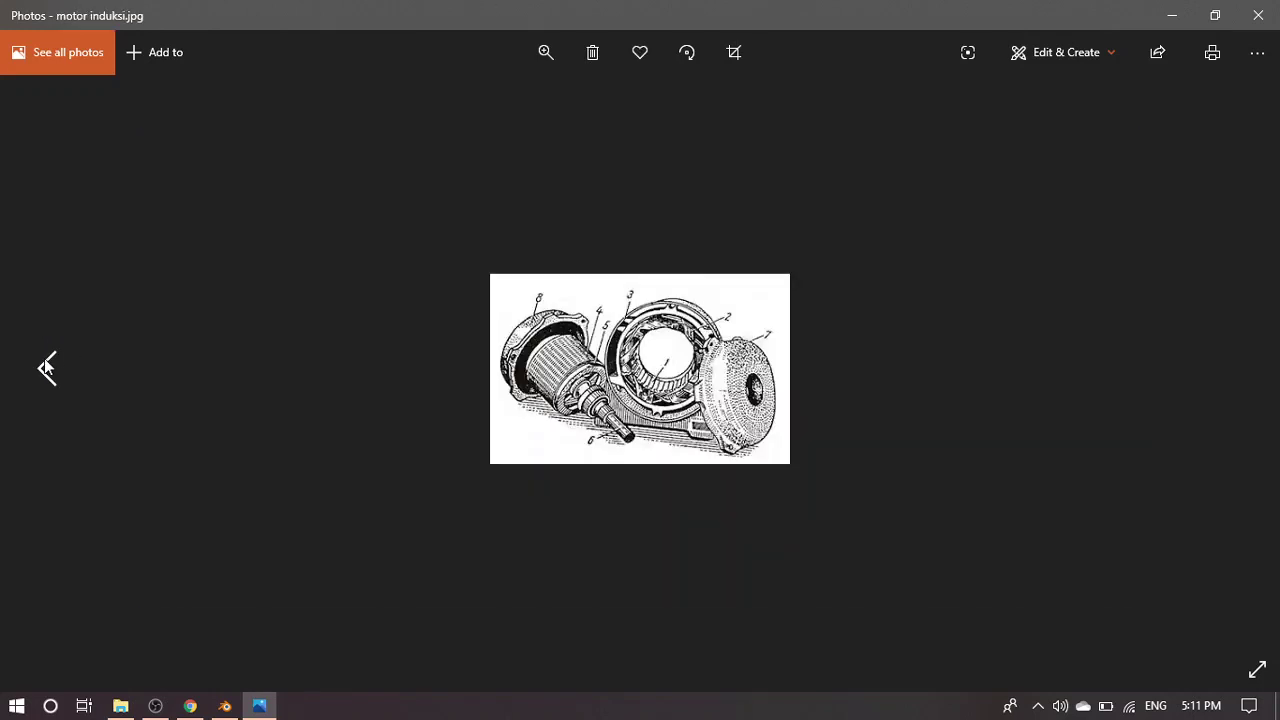
pyautogui.click(47, 367)
pyautogui.click(47, 367)
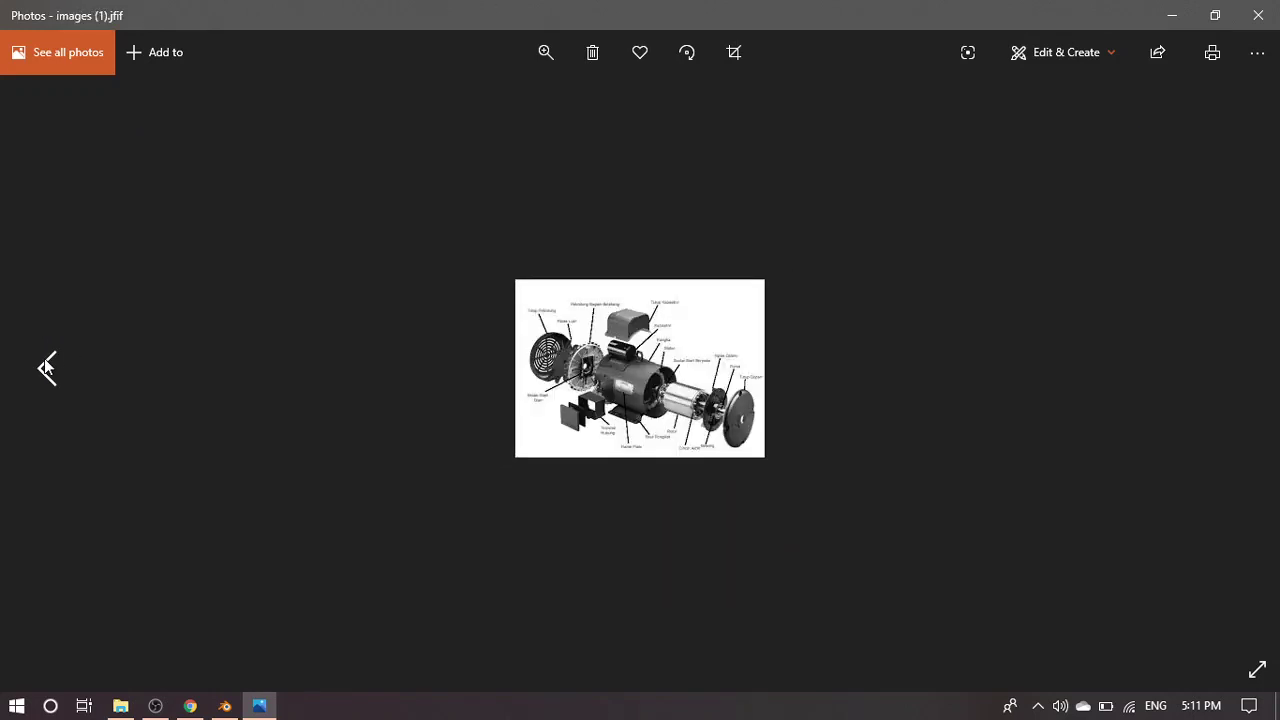
pyautogui.click(47, 367)
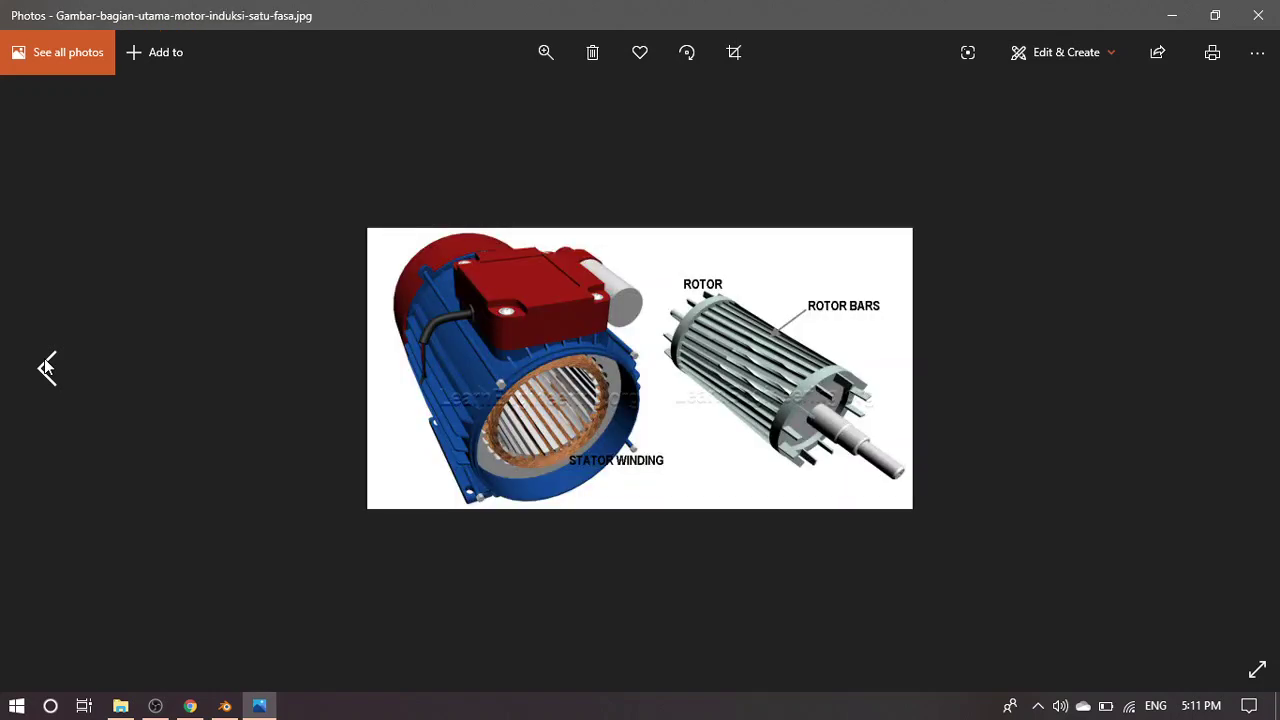
pyautogui.click(47, 367)
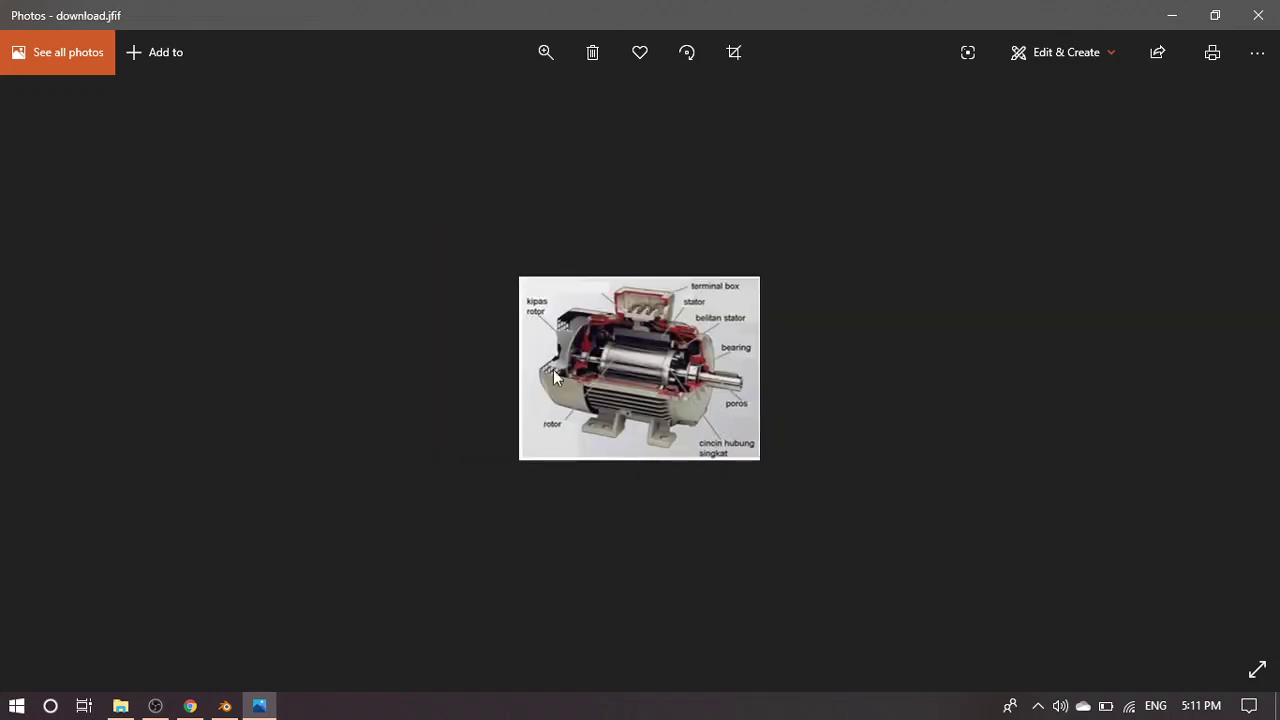
pyautogui.doubleClick(586, 354)
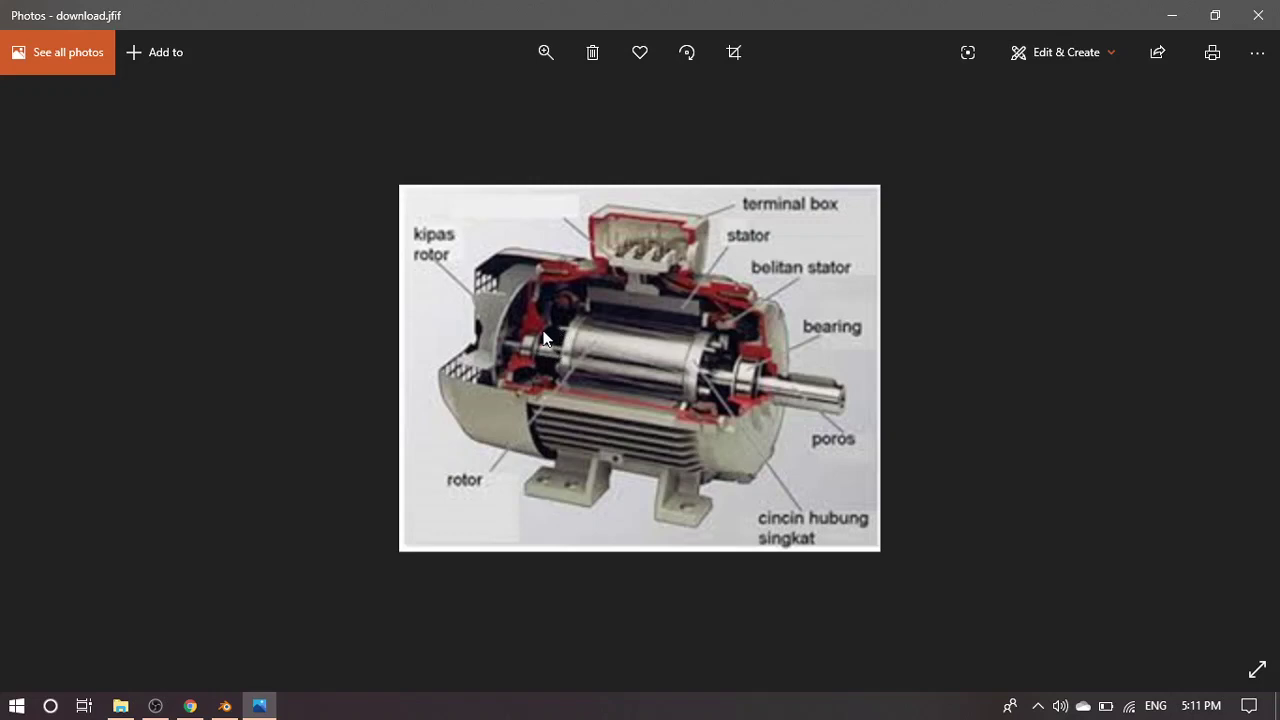
# Switch to Blender, show the rotor's lower shaft end in the right orthographic view, and start adding a new object
pyautogui.click(225, 706)
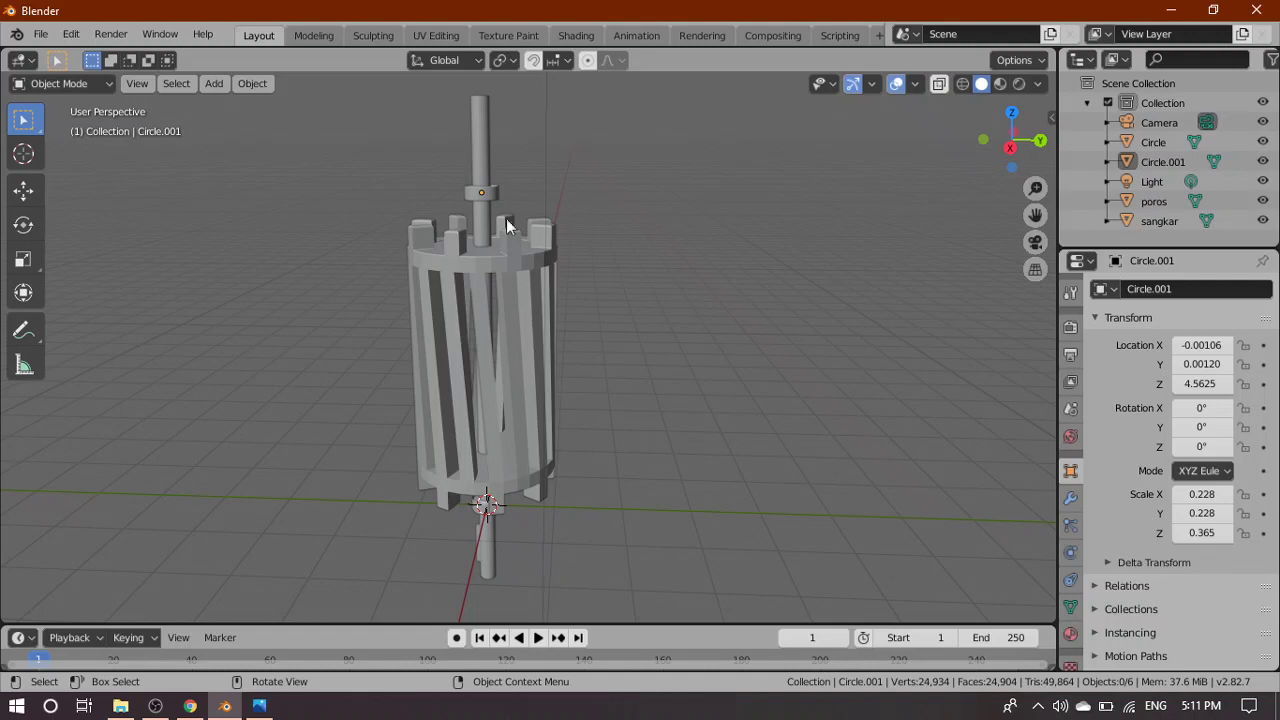
pyautogui.press('`')
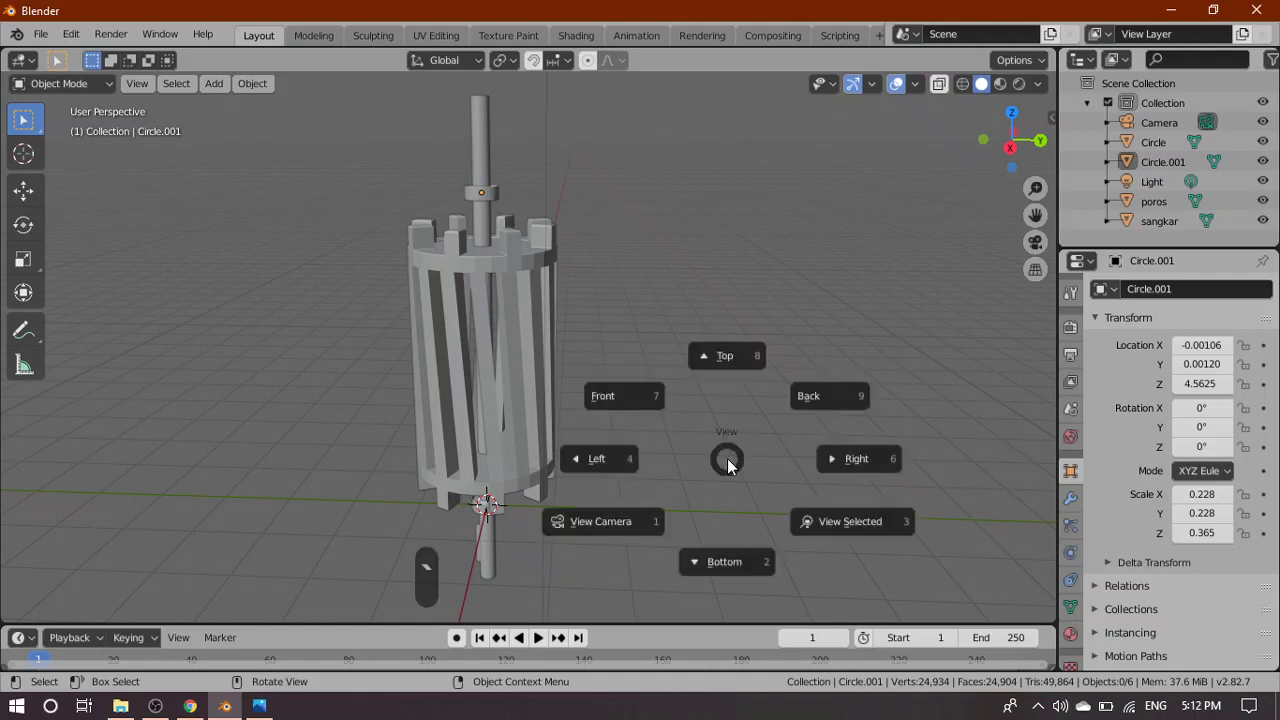
pyautogui.click(871, 463)
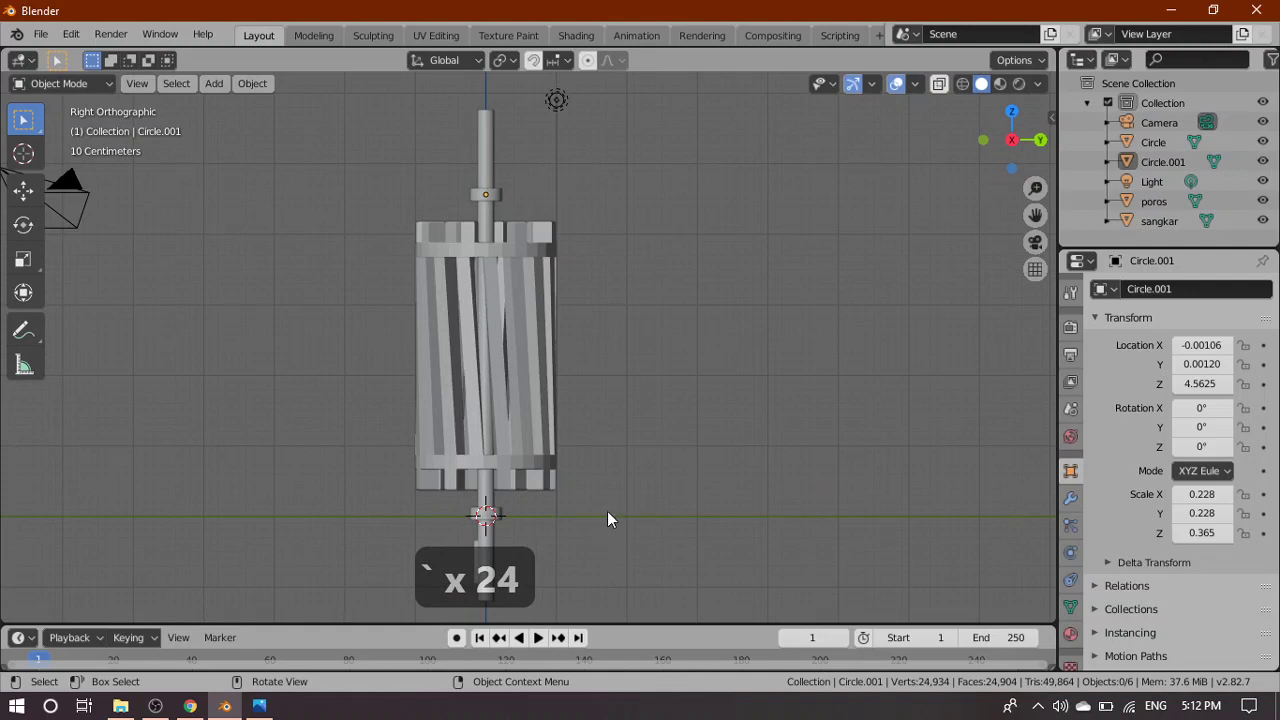
pyautogui.keyDown('shift'); pyautogui.moveTo(611, 504); pyautogui.dragTo(652, 442, button='middle'); pyautogui.keyUp('shift')
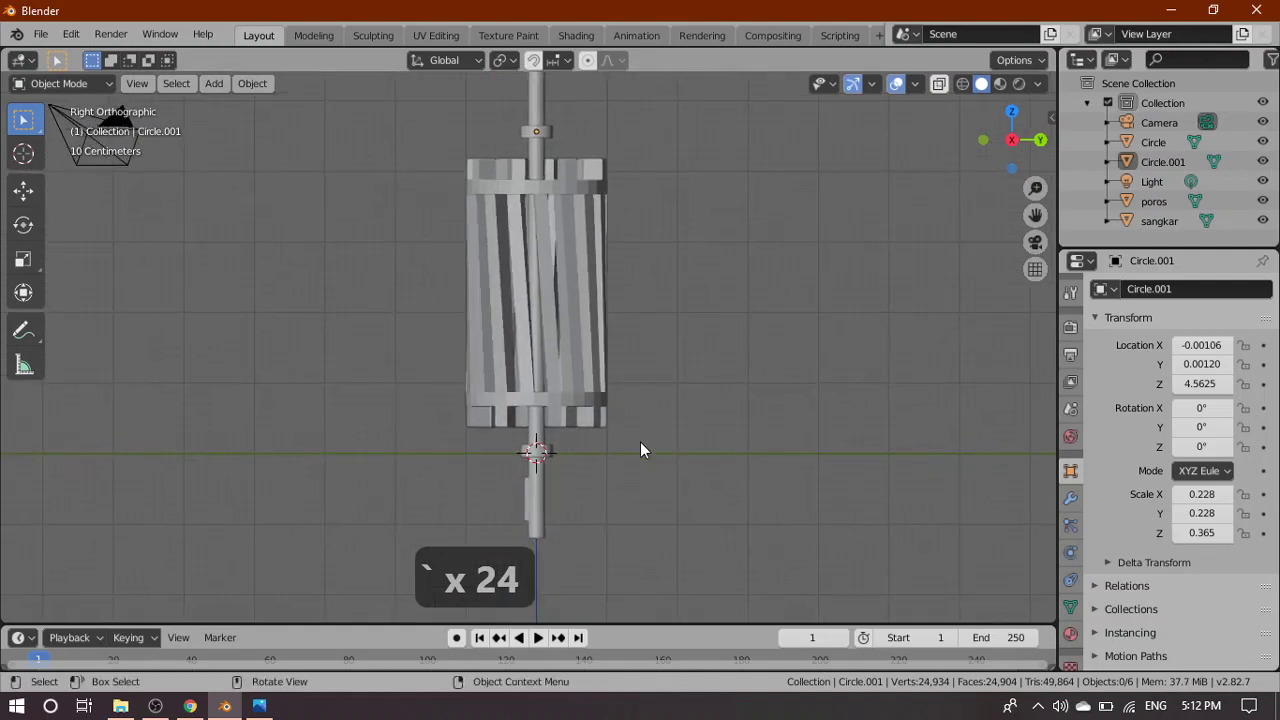
pyautogui.scroll(1, 636, 442)
pyautogui.scroll(1, 636, 442)
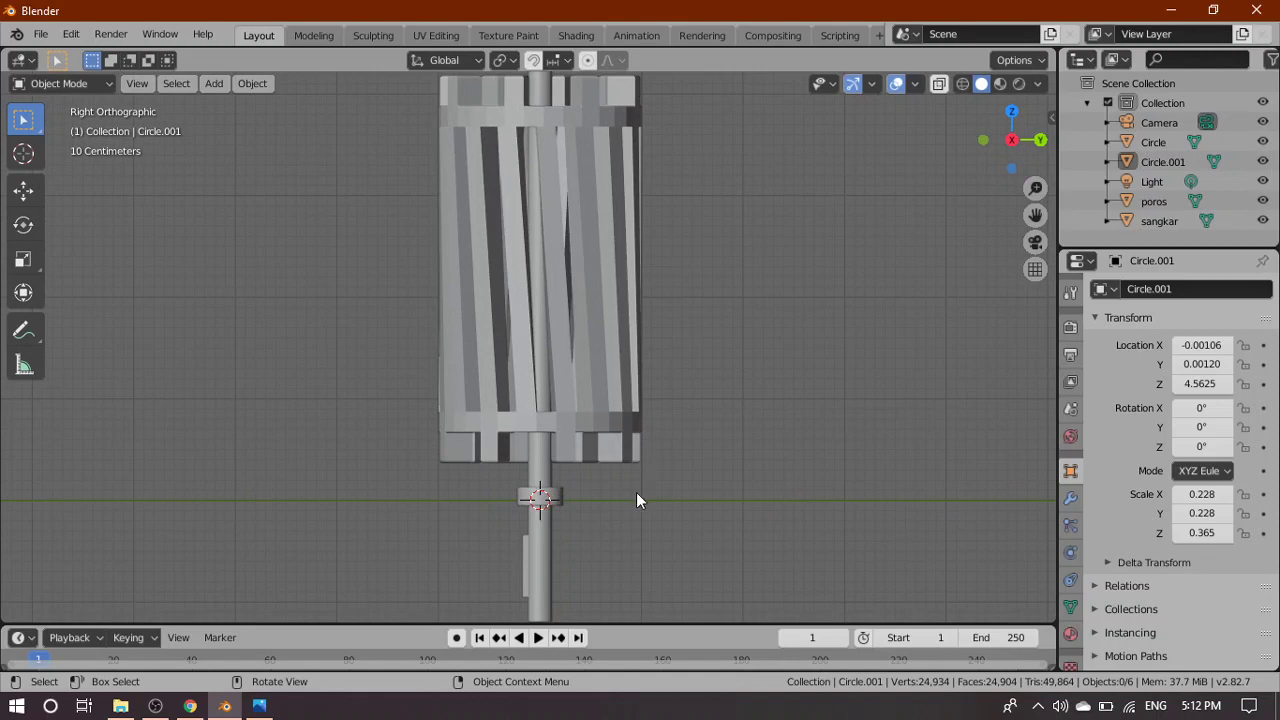
pyautogui.hotkey('shift', 'a')
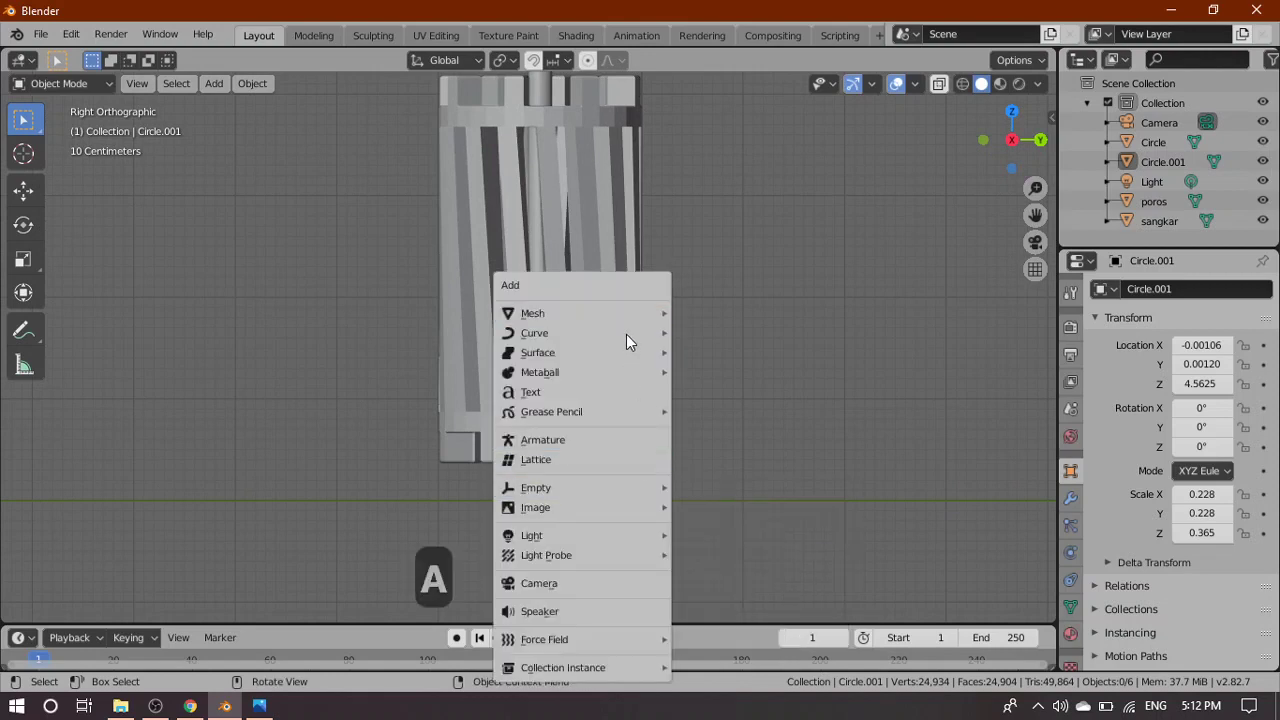
pyautogui.moveTo(634, 314)
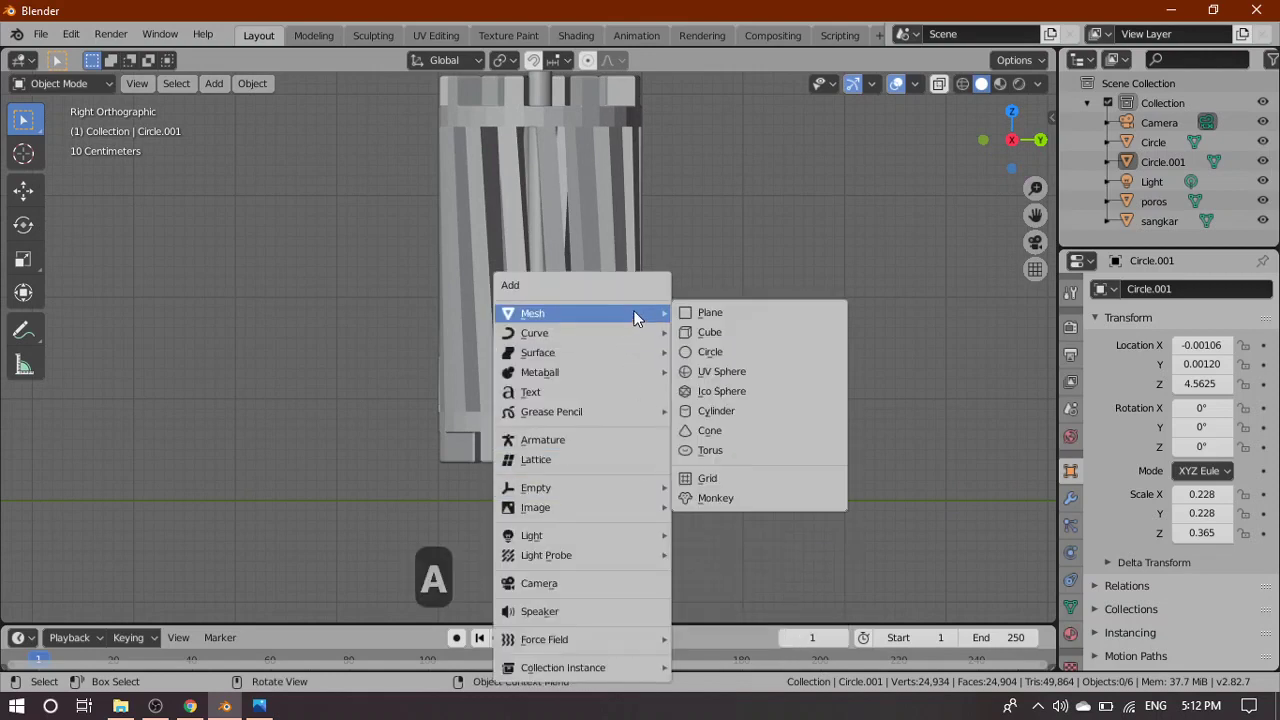
pyautogui.click(735, 351)
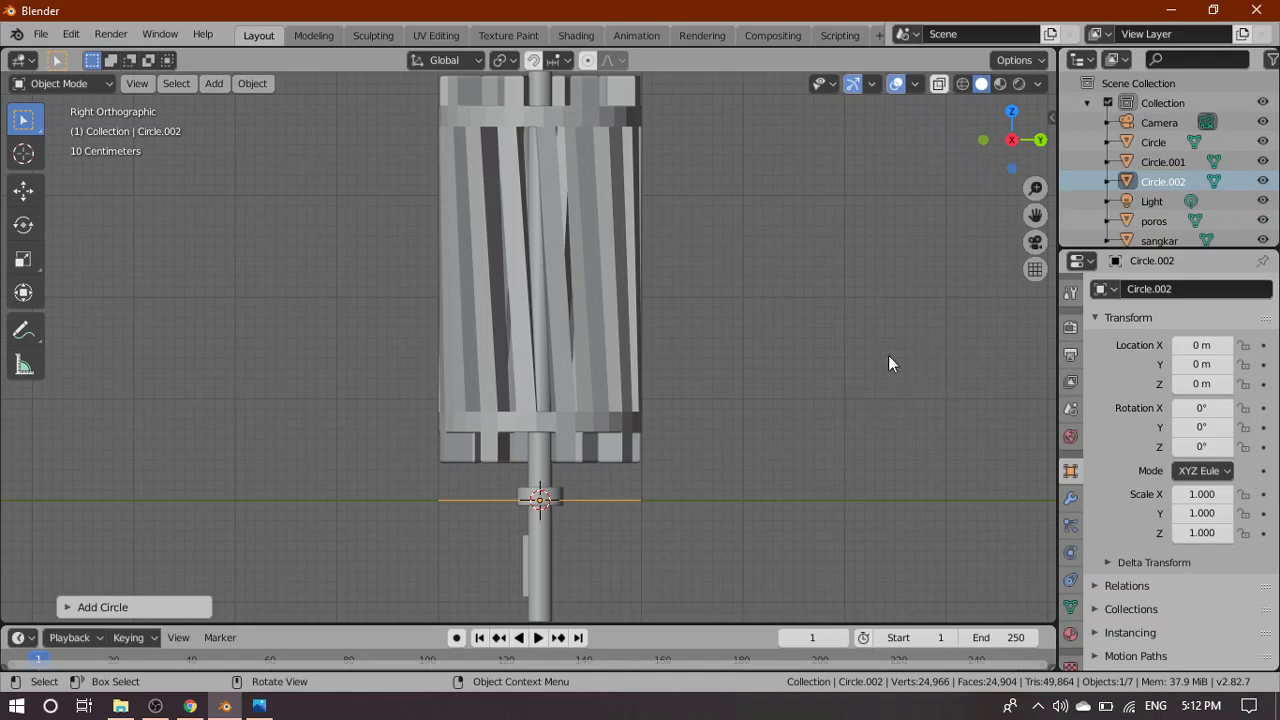
pyautogui.hotkey('ctrl', 'z')
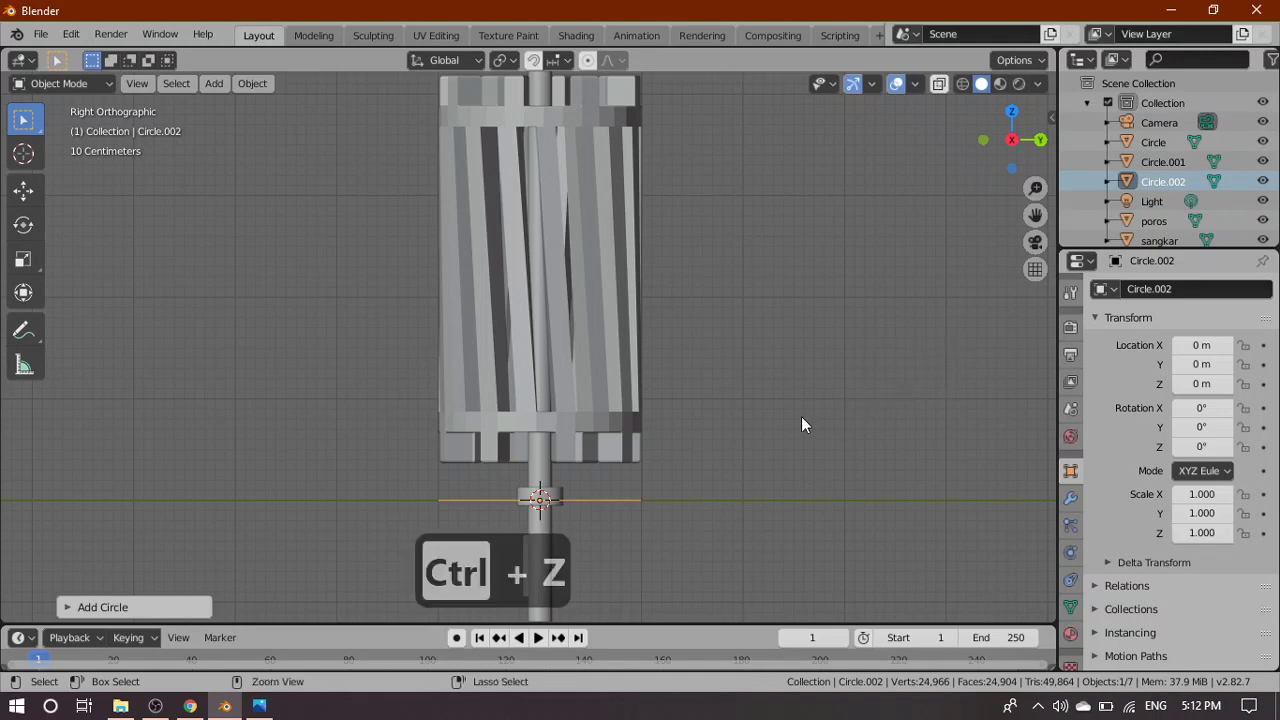
# Rename the lower ring on the shaft, near the origin, as bearing1
pyautogui.click(556, 496)
pyautogui.doubleClick(1152, 142)
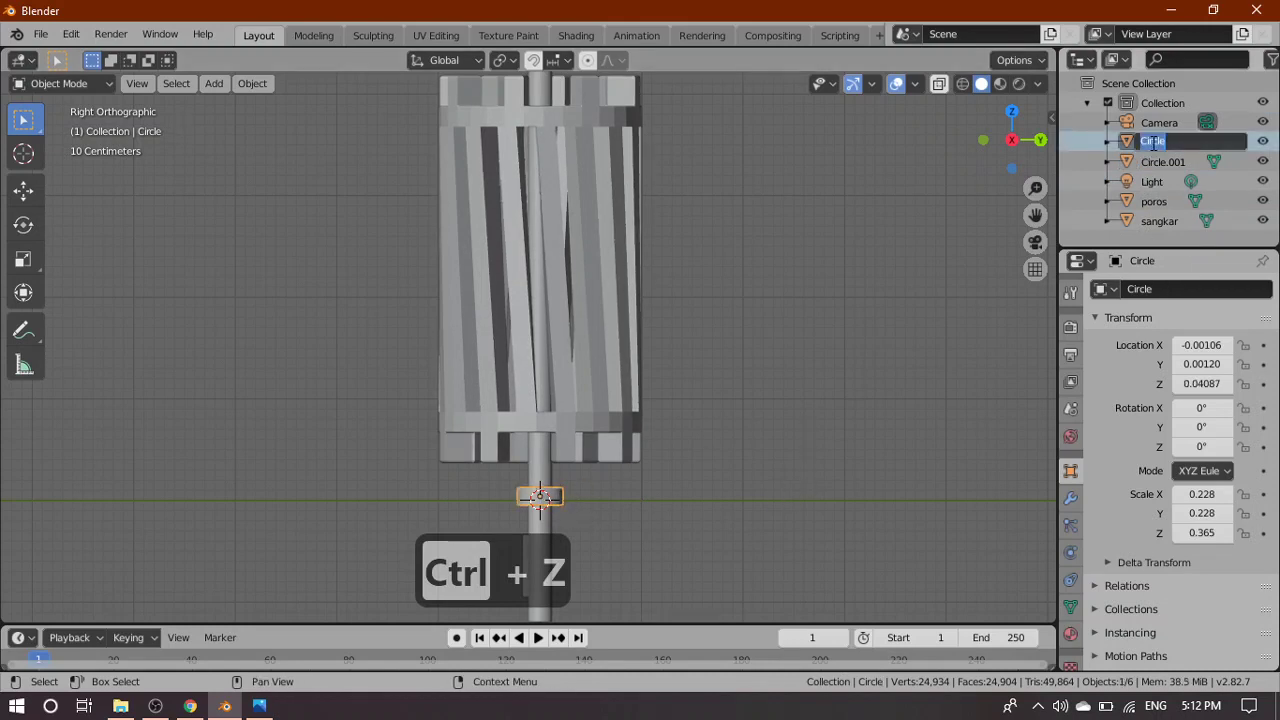
pyautogui.write('be')
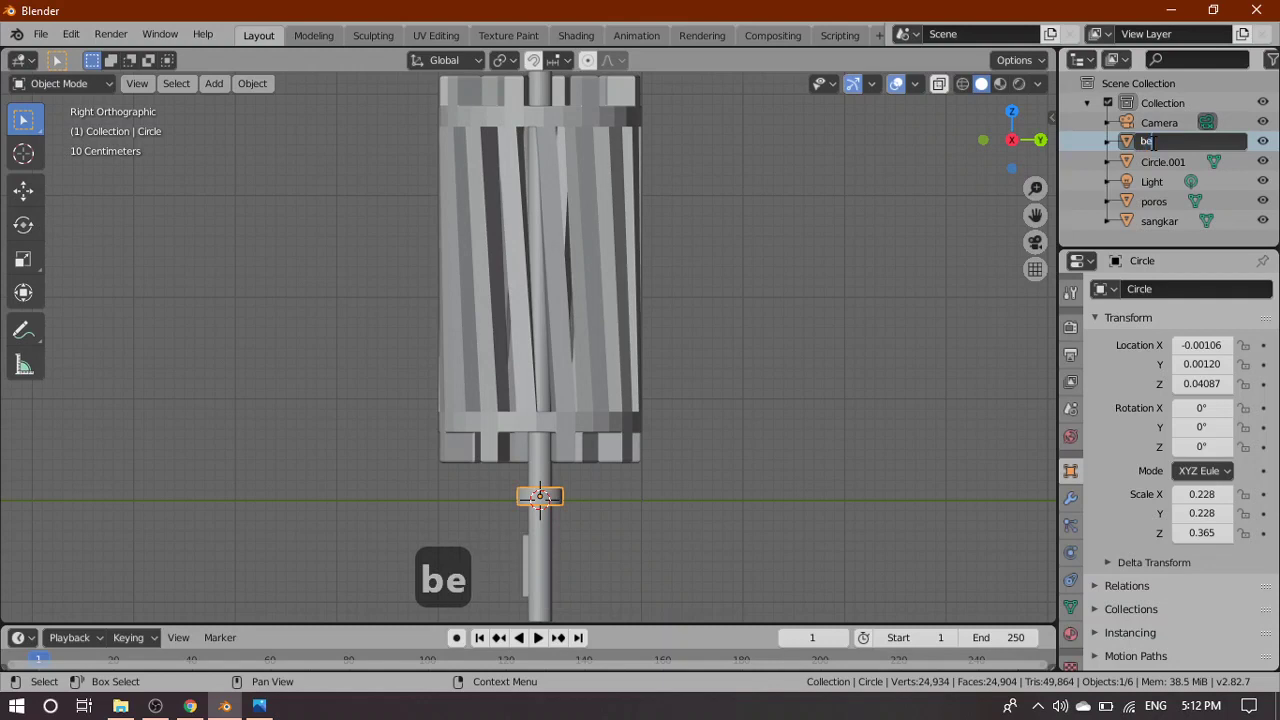
pyautogui.write('aring')
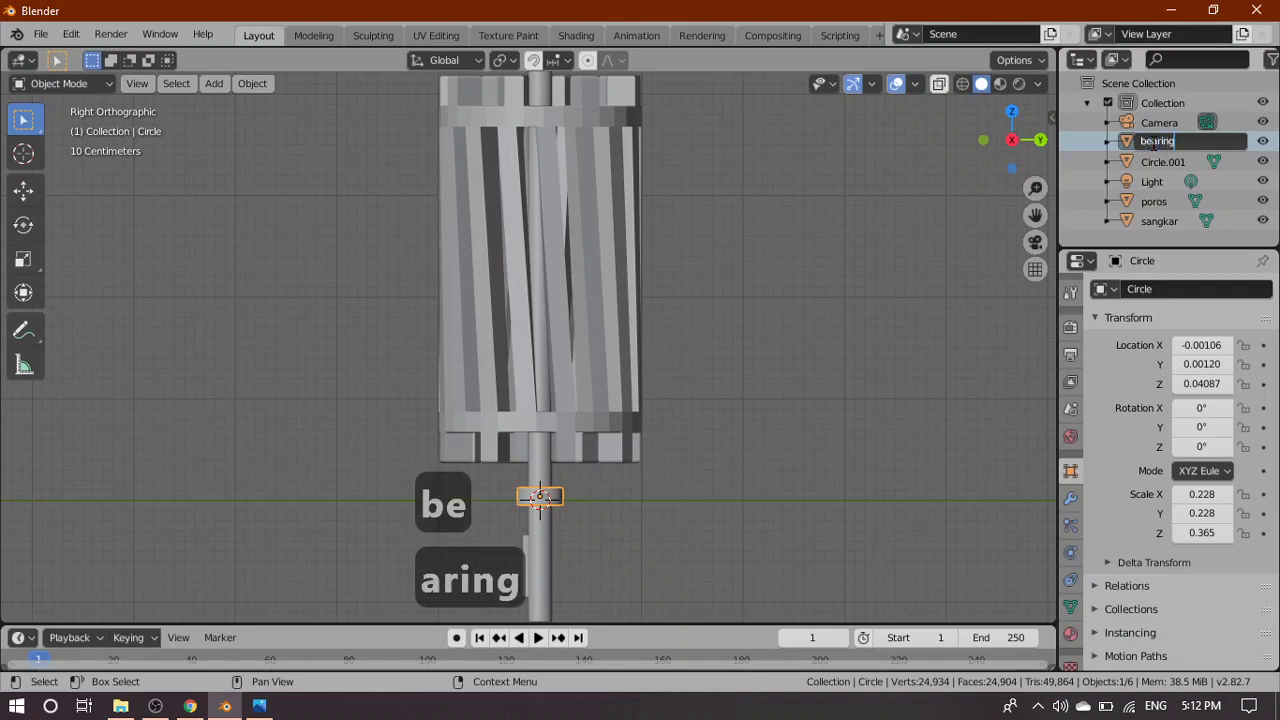
pyautogui.write('1')
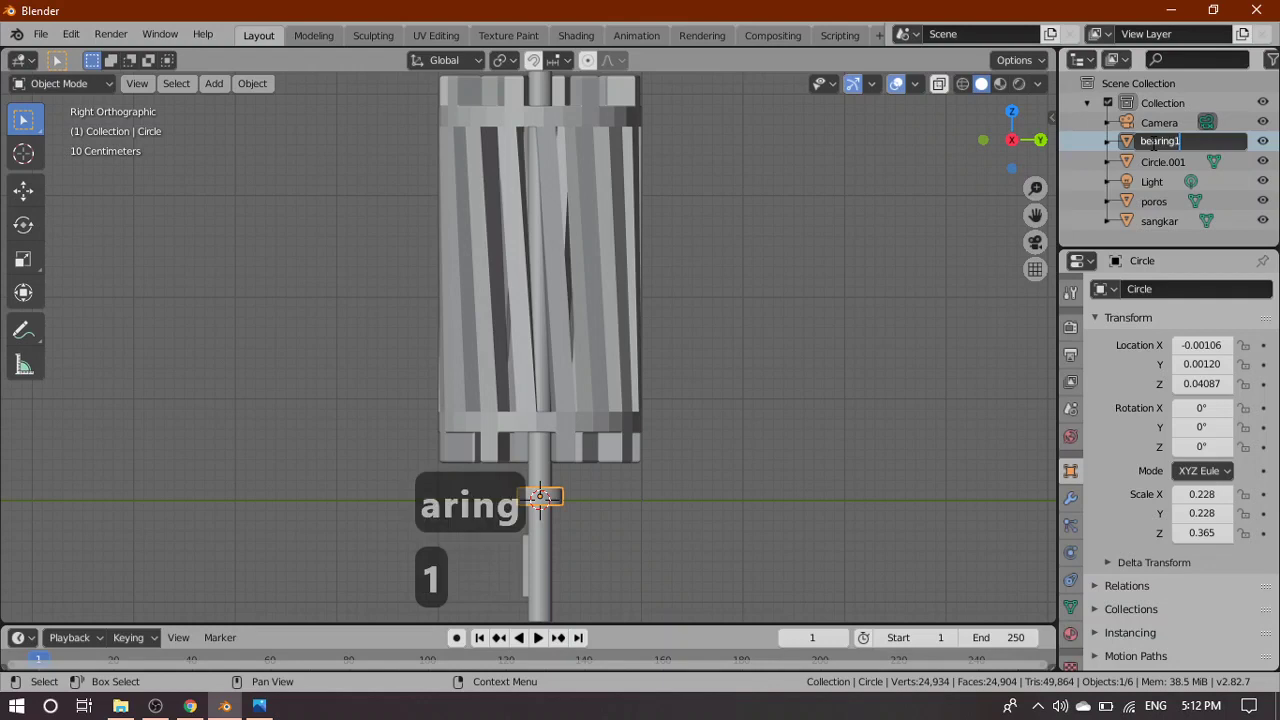
pyautogui.press('Return')
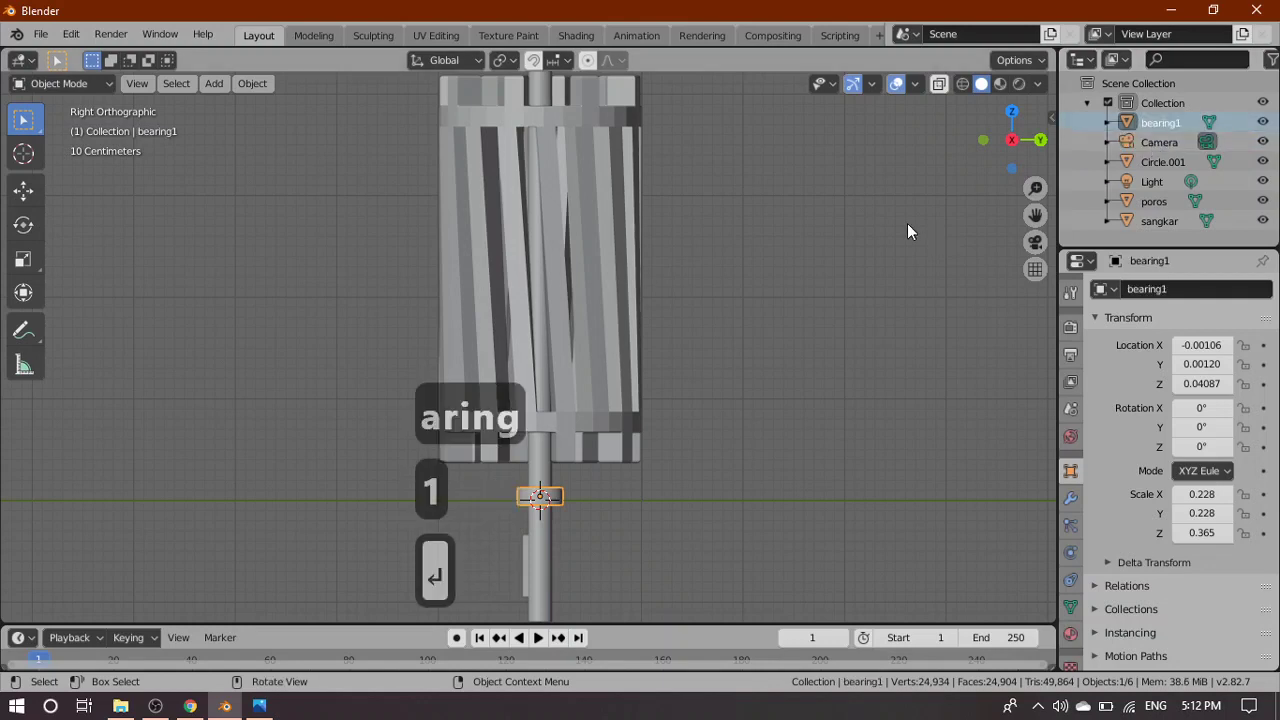
# Rename the ring on the shaft above the cage as beaaring2
pyautogui.keyDown('shift'); pyautogui.moveTo(786, 225); pyautogui.dragTo(787, 474, button='middle'); pyautogui.keyUp('shift')
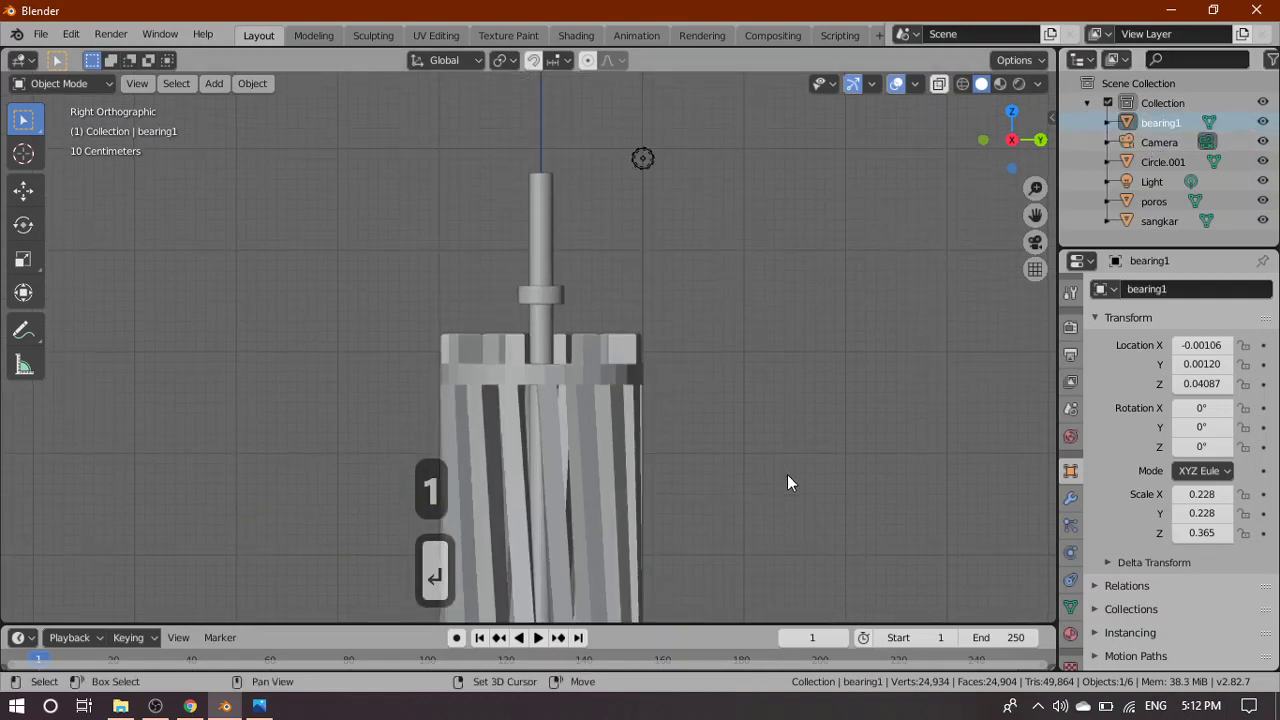
pyautogui.click(550, 297)
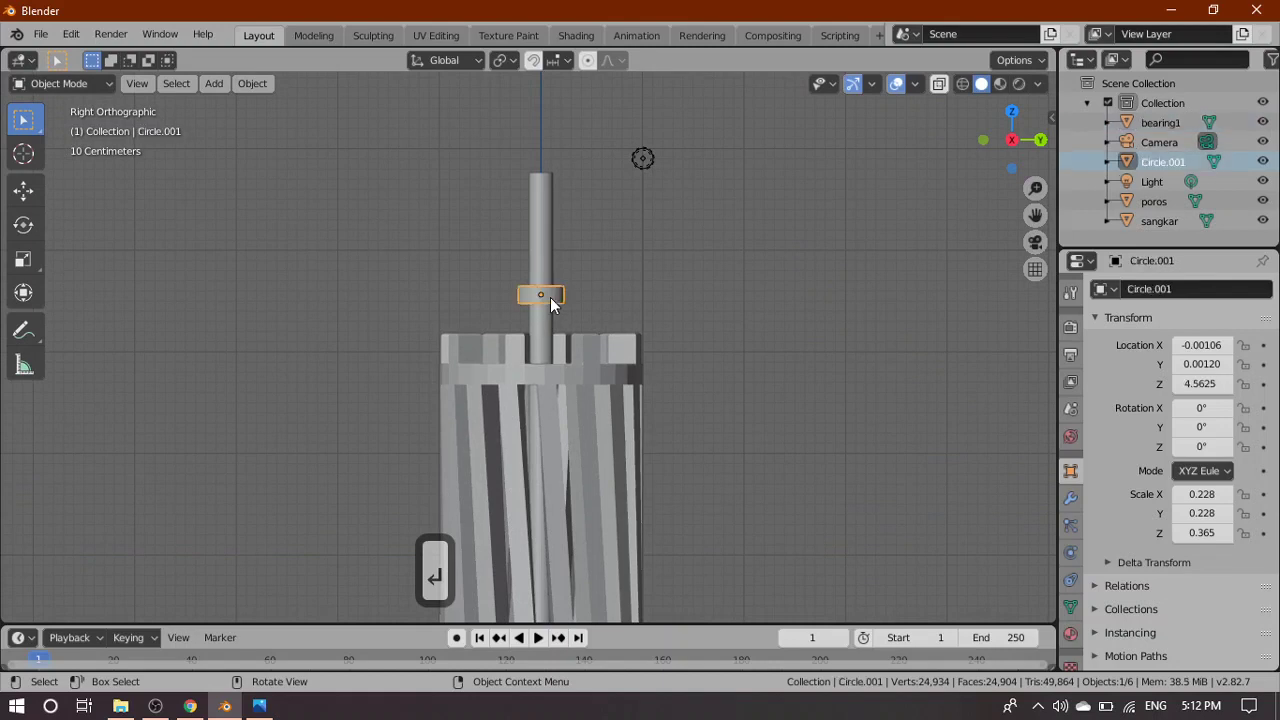
pyautogui.doubleClick(1160, 162)
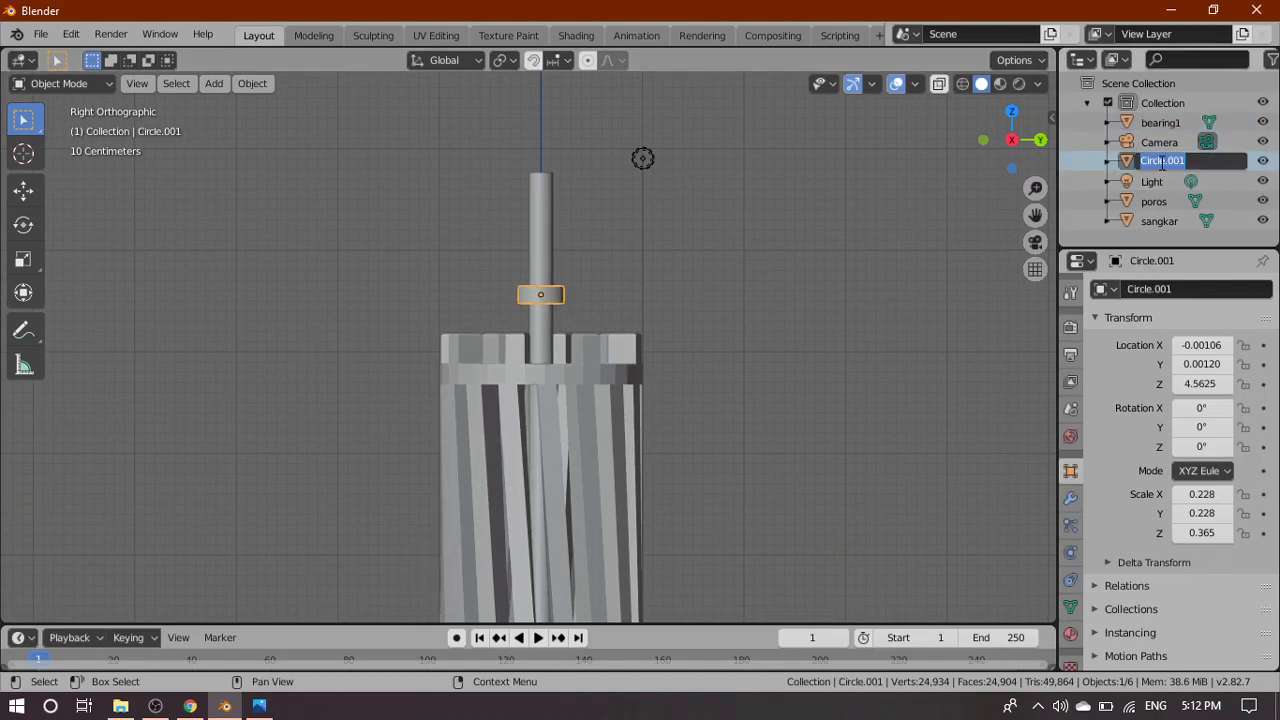
pyautogui.write('beaaring')
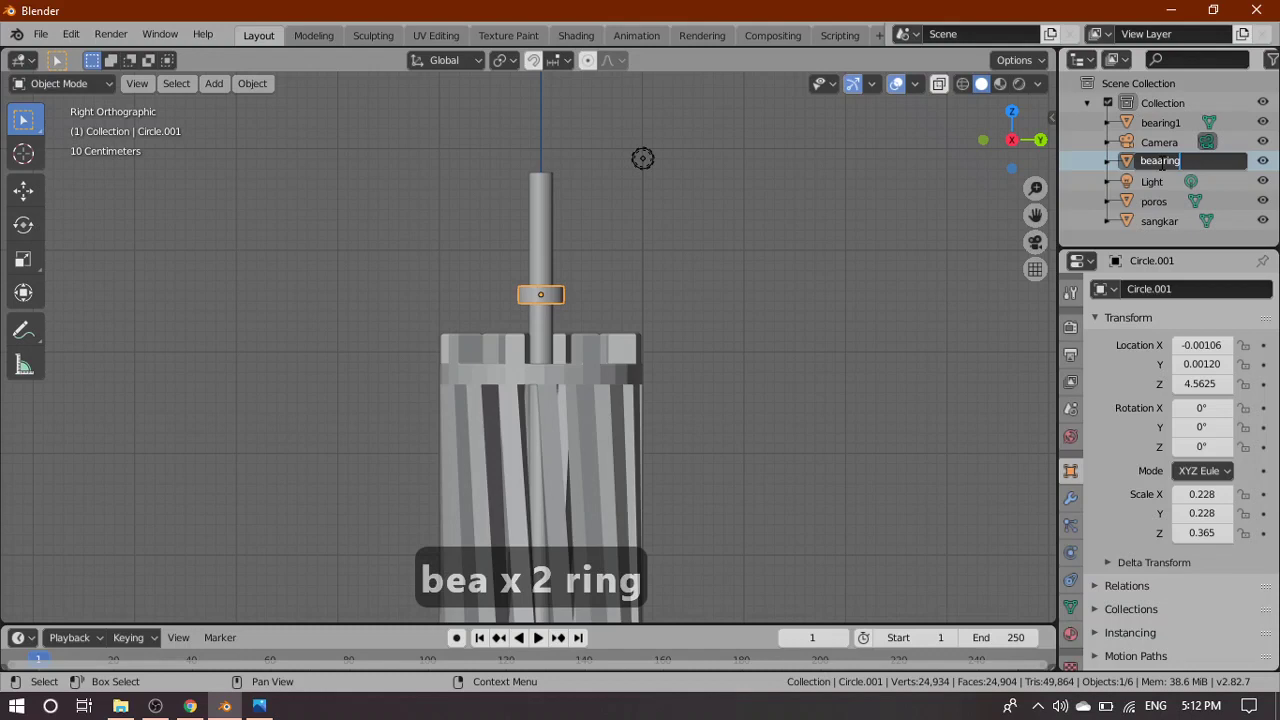
pyautogui.write('2')
pyautogui.press('Return')
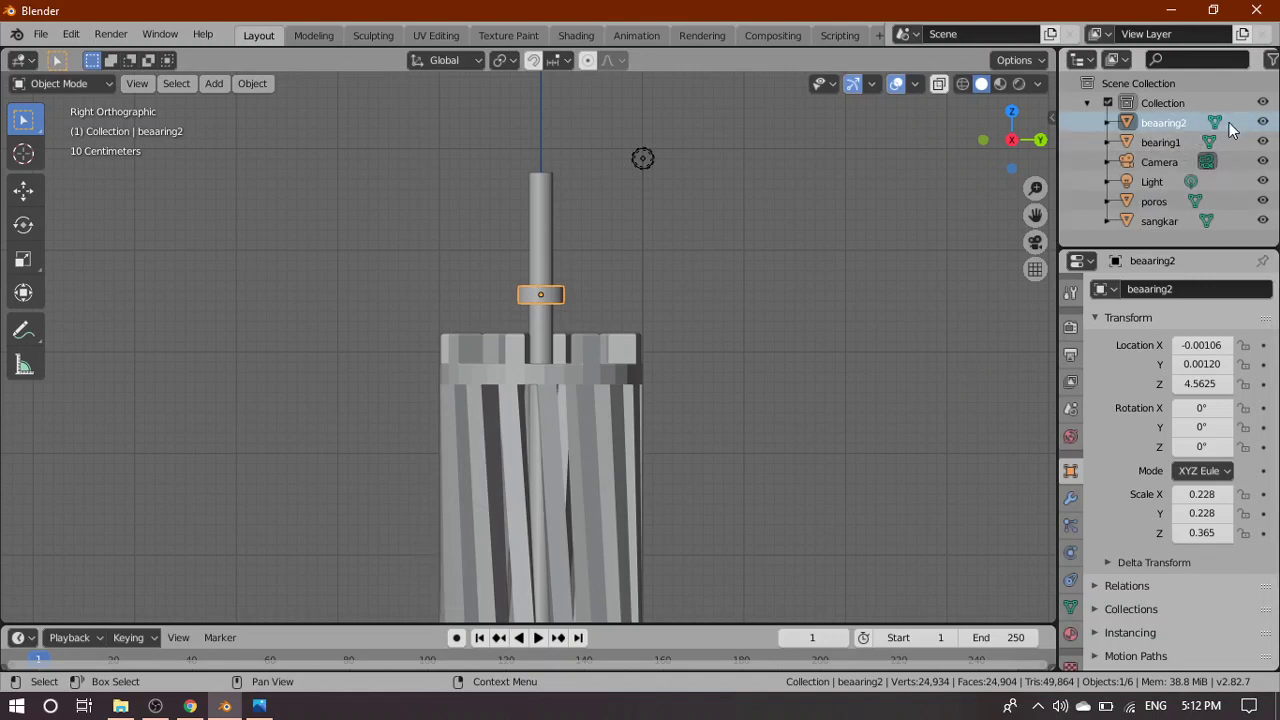
# Hide bearing1 and sangkar, and add a mesh circle at the world origin
pyautogui.click(1263, 142)
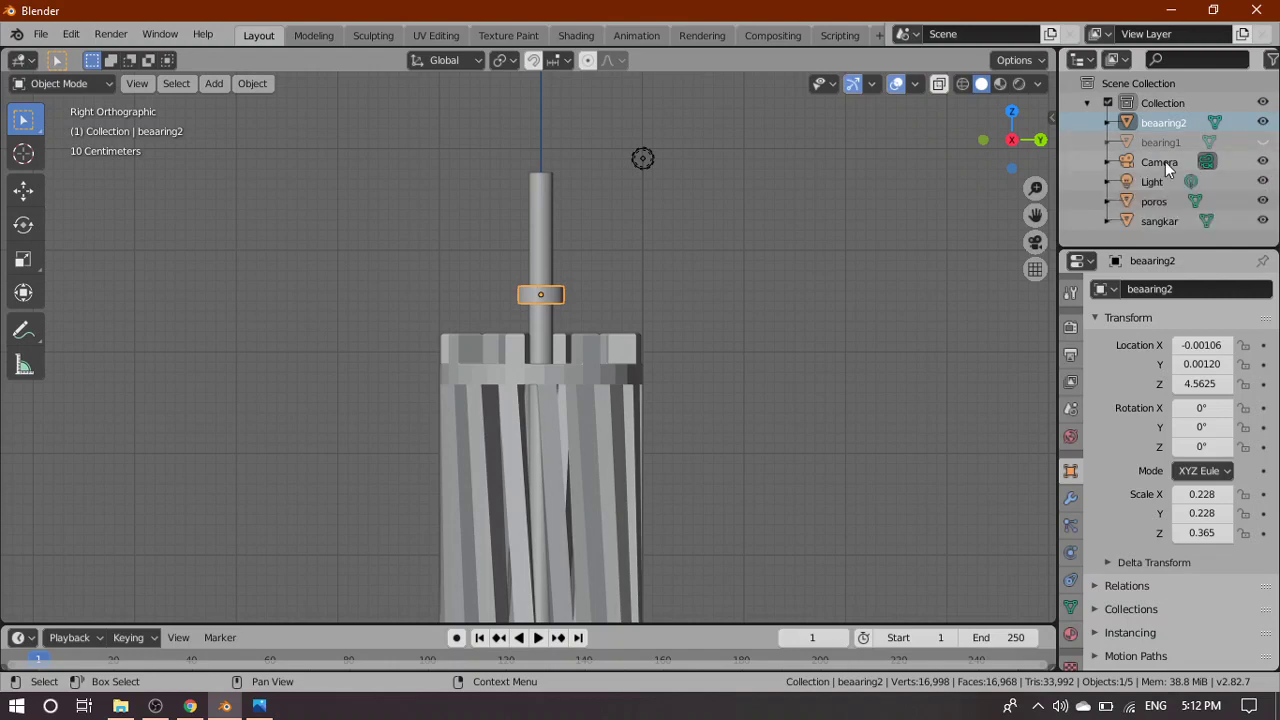
pyautogui.click(1262, 221)
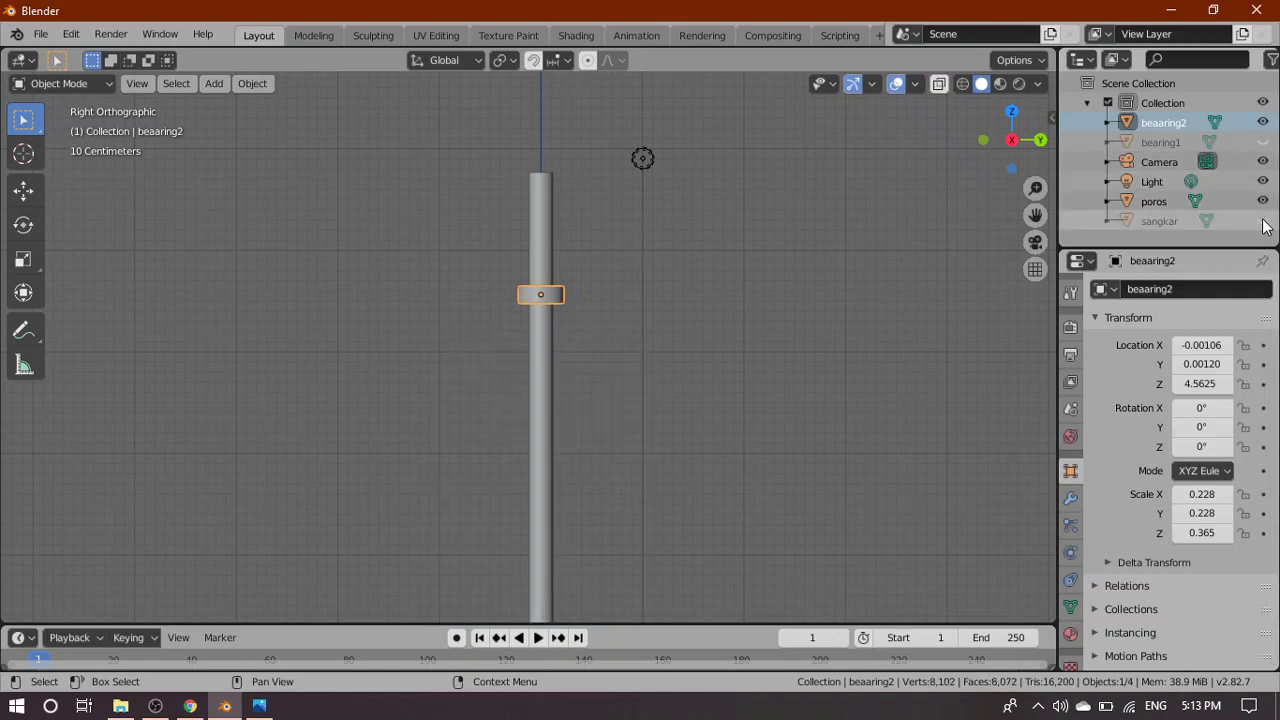
pyautogui.scroll(-5, 890, 335)
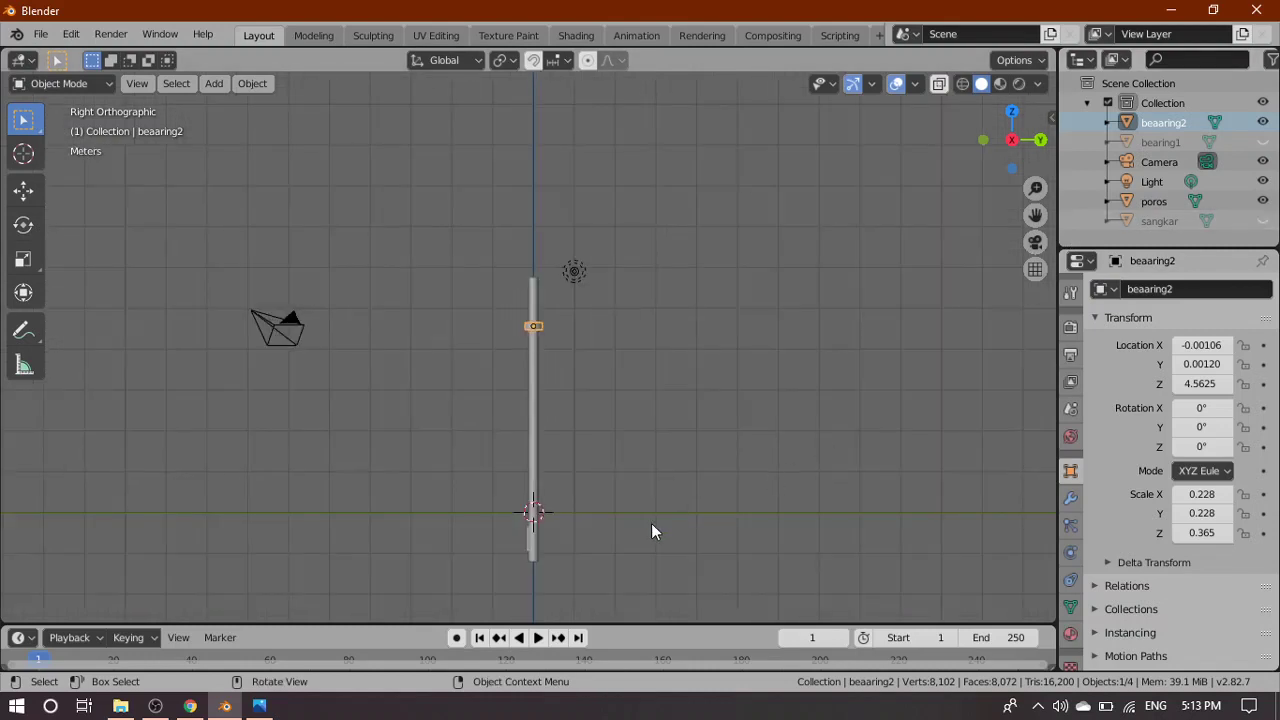
pyautogui.scroll(2, 607, 540)
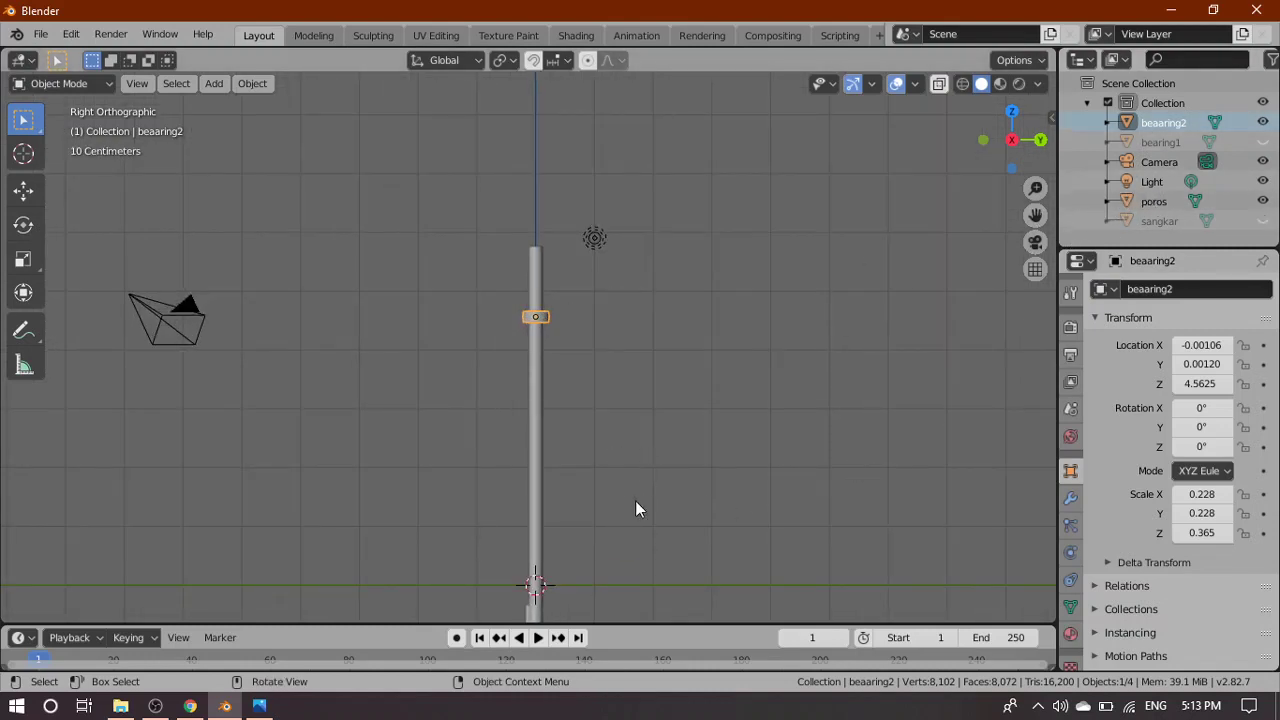
pyautogui.scroll(-2, 610, 510)
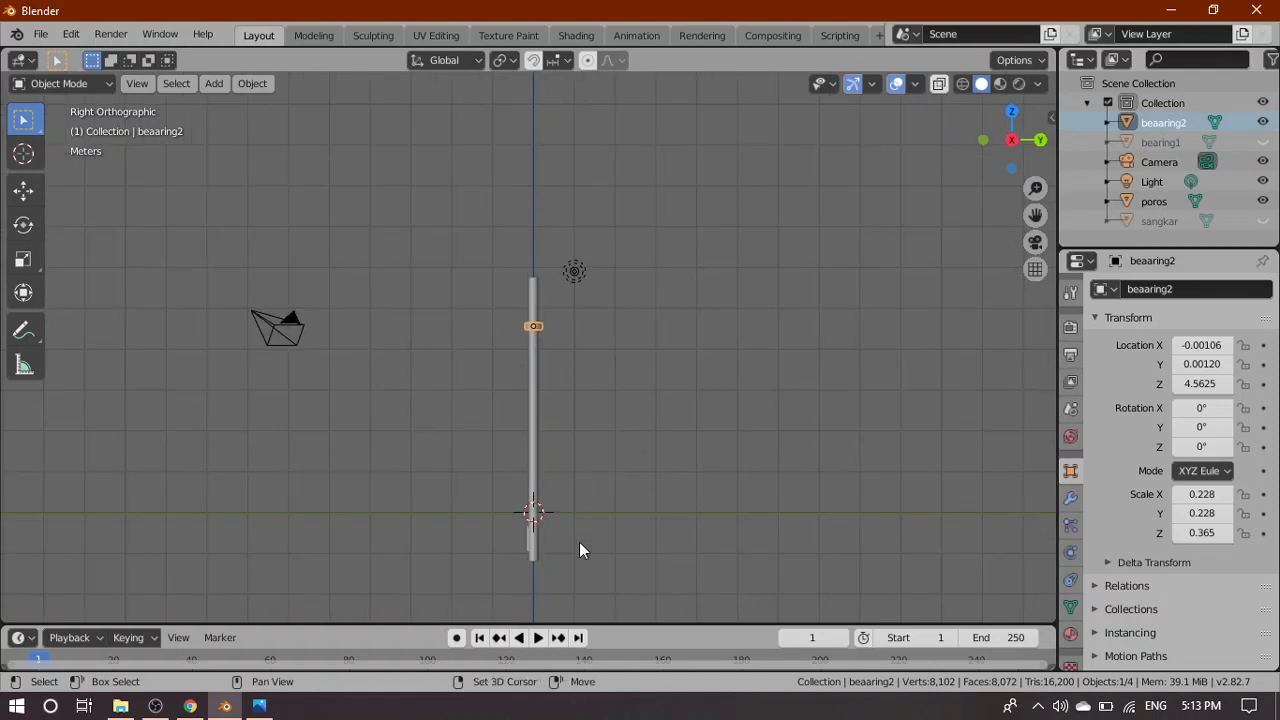
pyautogui.hotkey('shift', 'a')
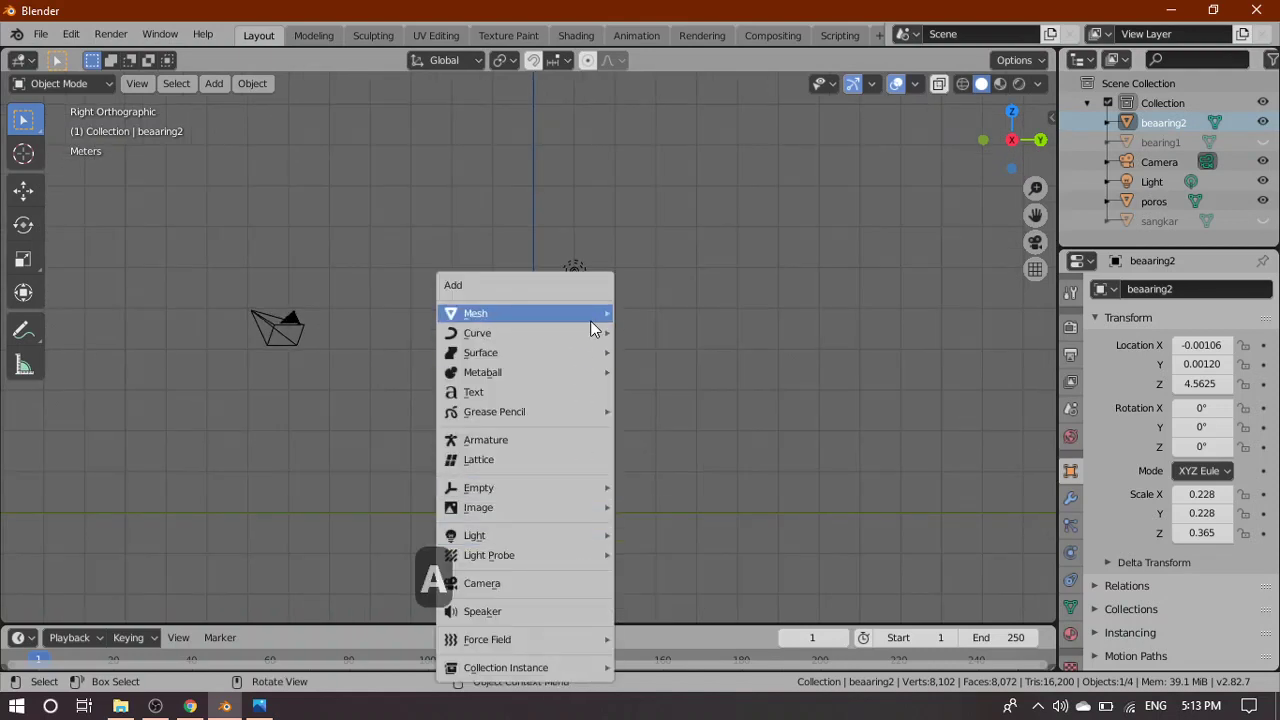
pyautogui.moveTo(598, 314)
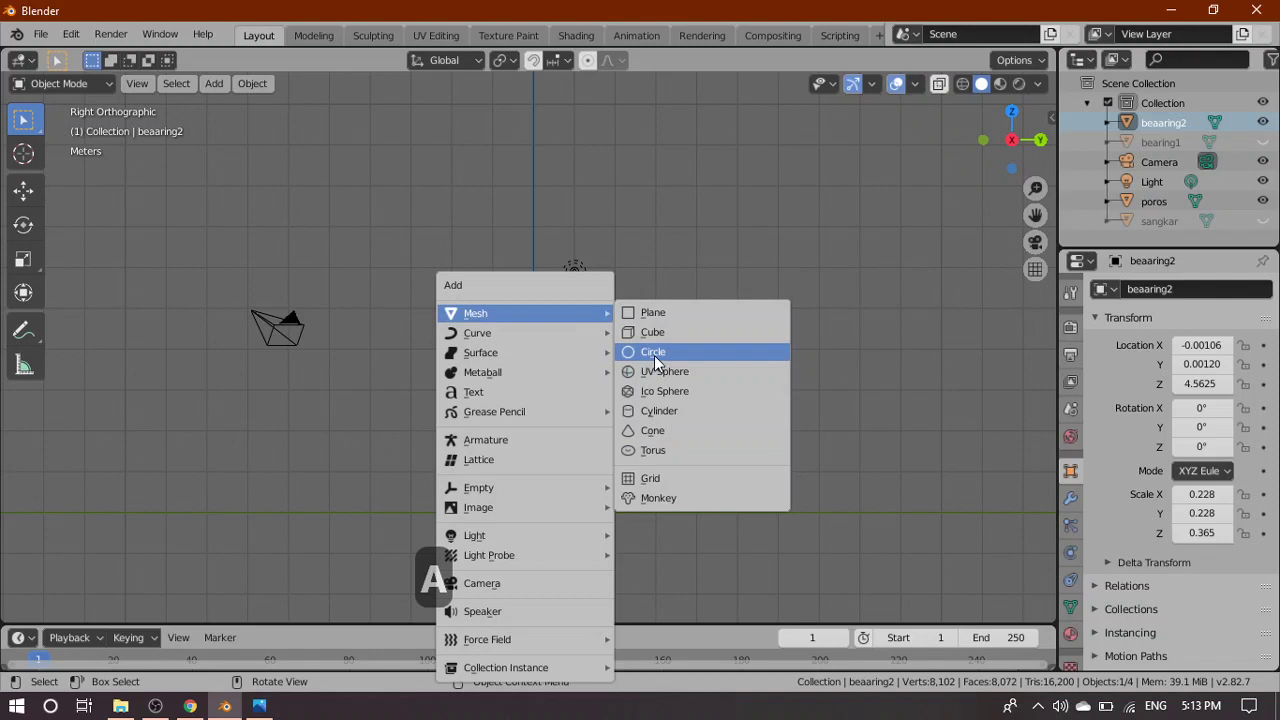
pyautogui.click(654, 356)
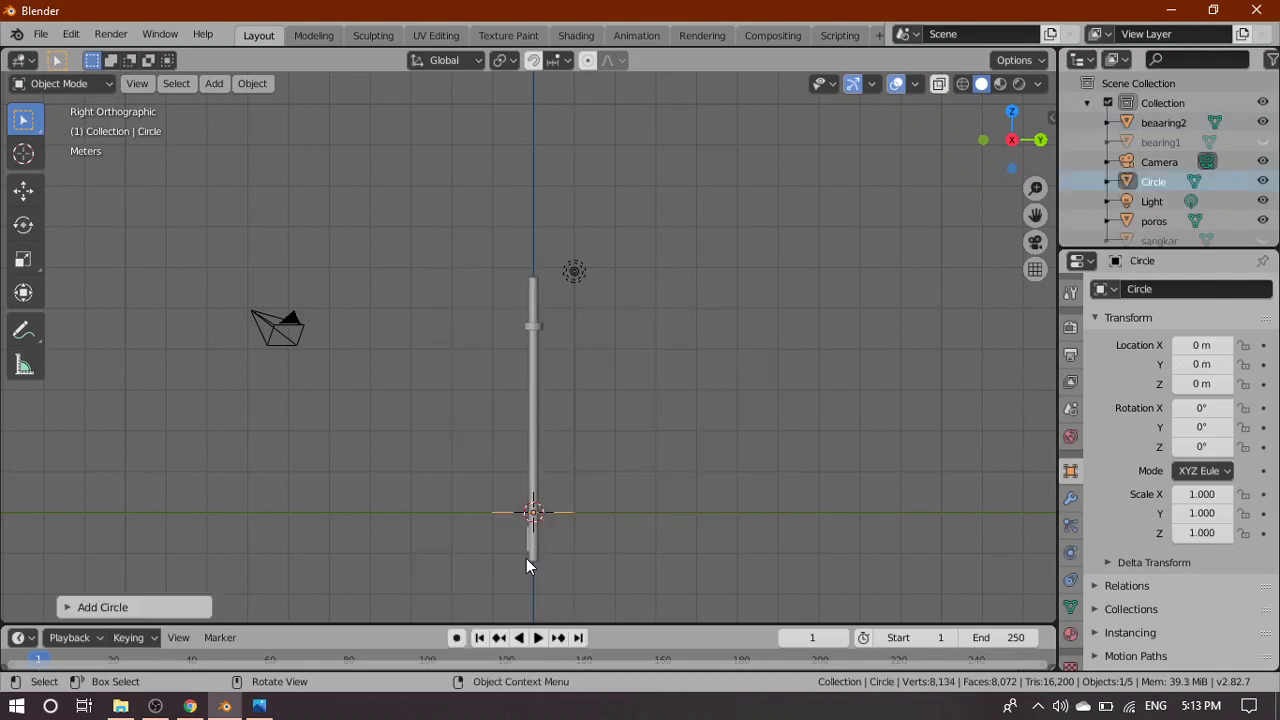
# Hide poros and, in top view, scale the new circle to about 0.323 so it surrounds the bearing ring
pyautogui.scroll(2, 526, 558)
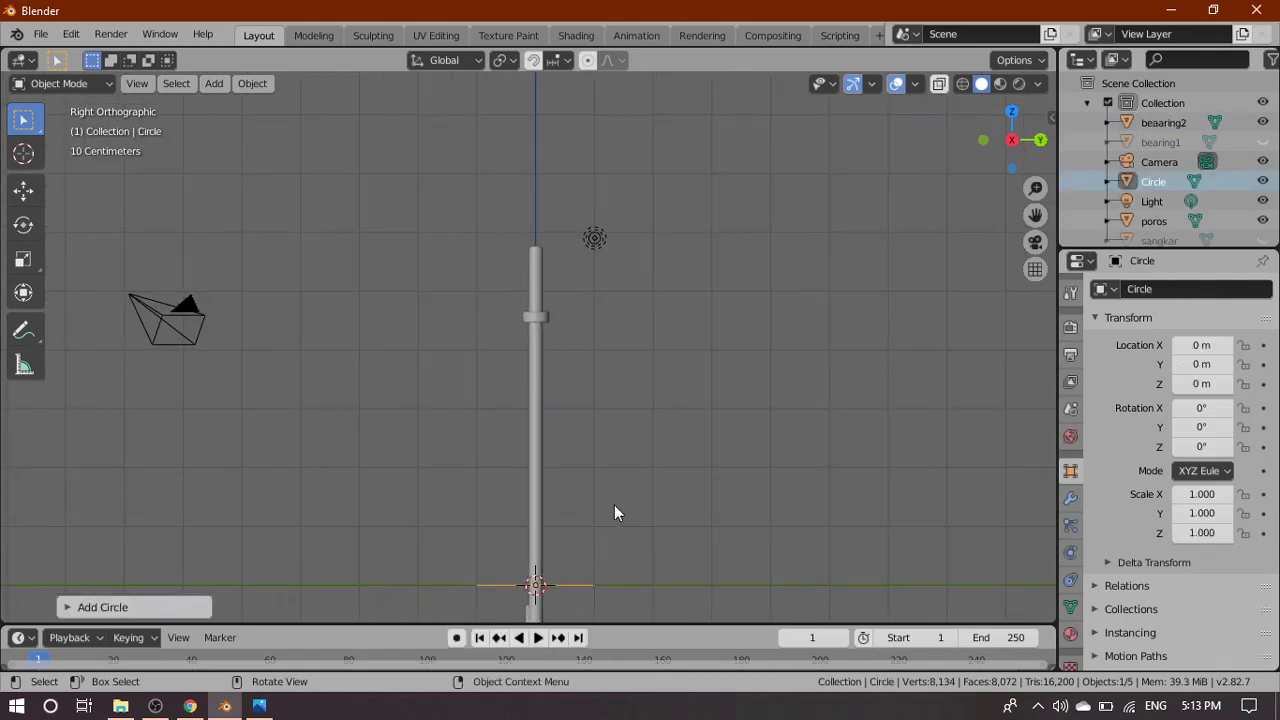
pyautogui.press('`')
pyautogui.click(617, 362)
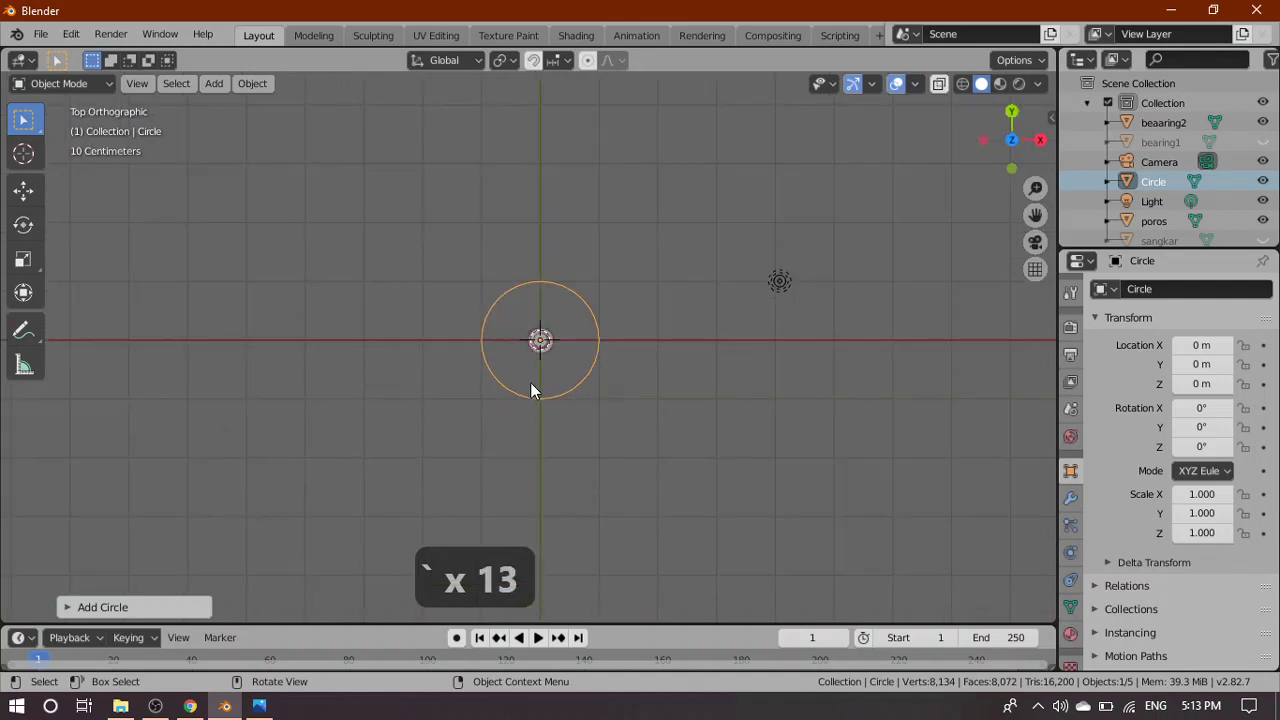
pyautogui.scroll(6, 531, 390)
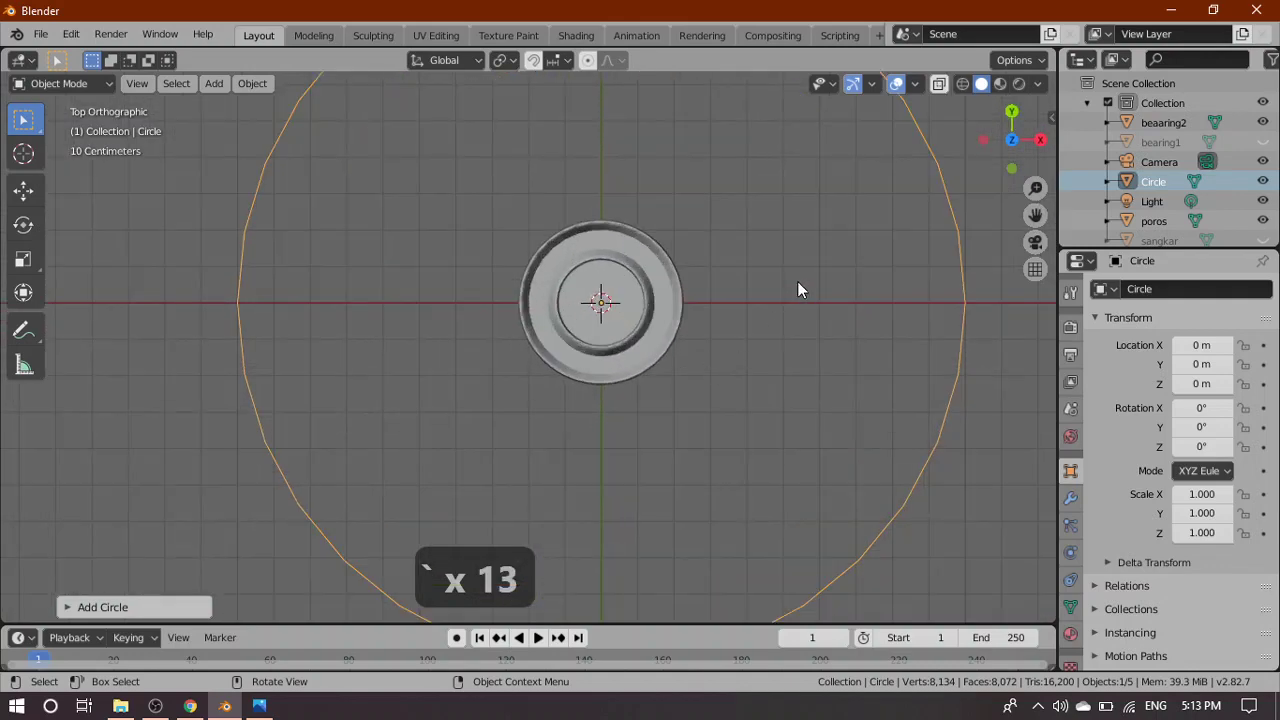
pyautogui.scroll(-2, 797, 290)
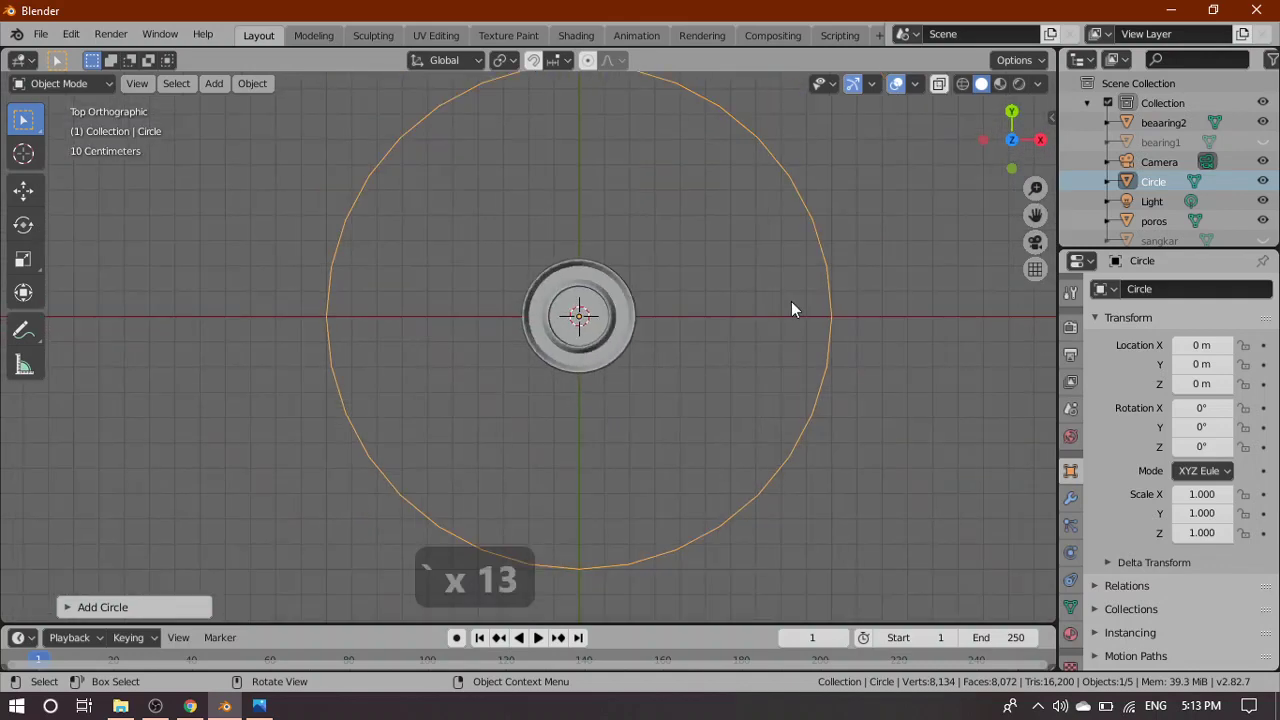
pyautogui.scroll(2, 791, 303)
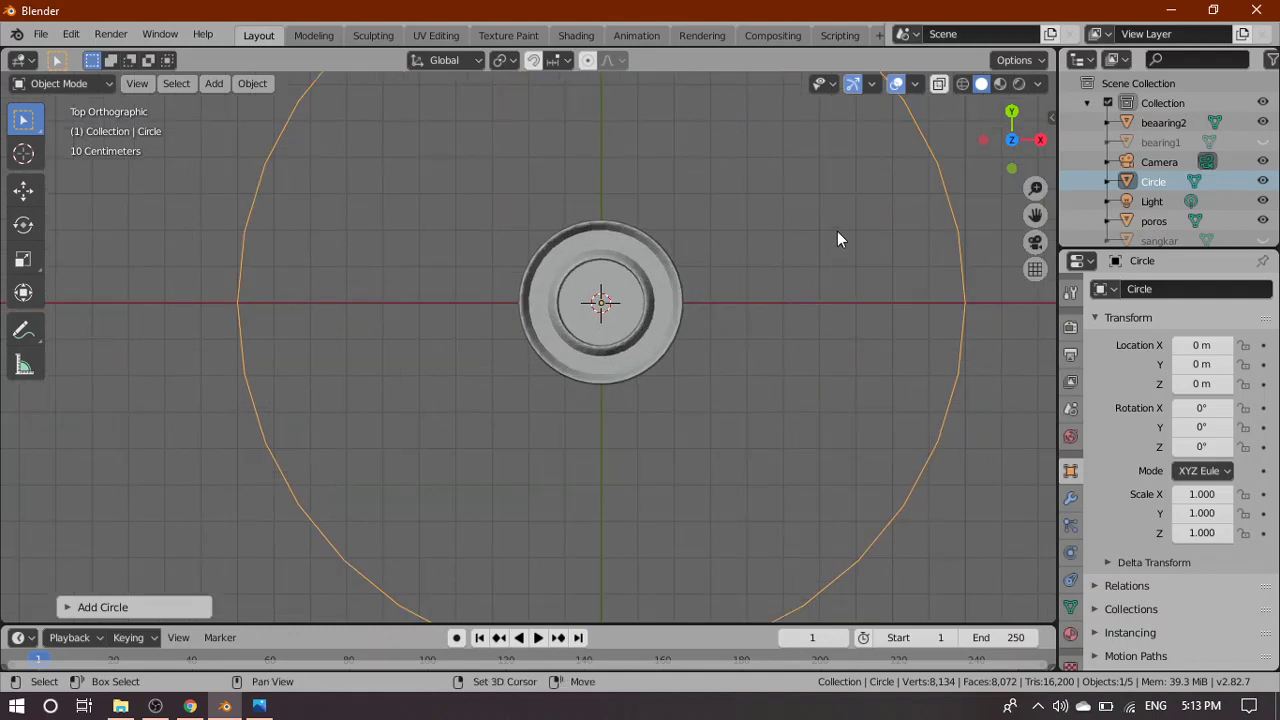
pyautogui.keyDown('shift'); pyautogui.moveTo(840, 237); pyautogui.dragTo(791, 309, button='middle'); pyautogui.keyUp('shift')
pyautogui.scroll(1, 700, 408)
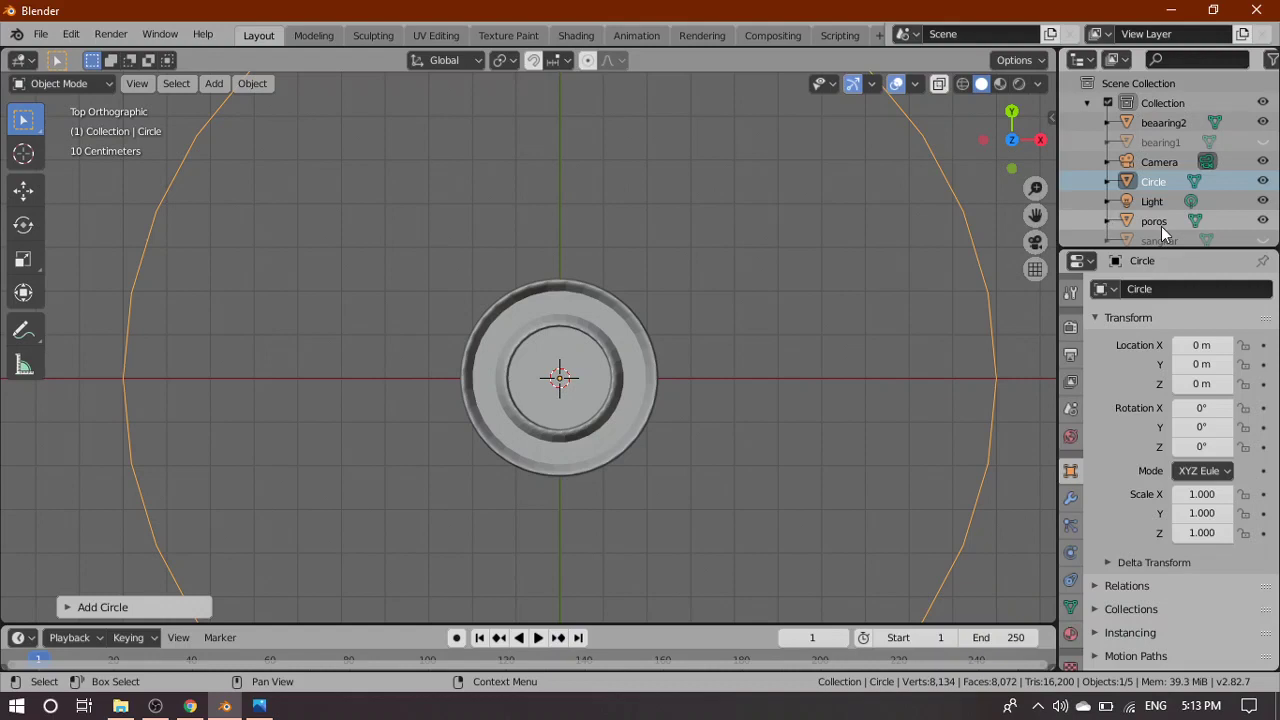
pyautogui.click(1263, 221)
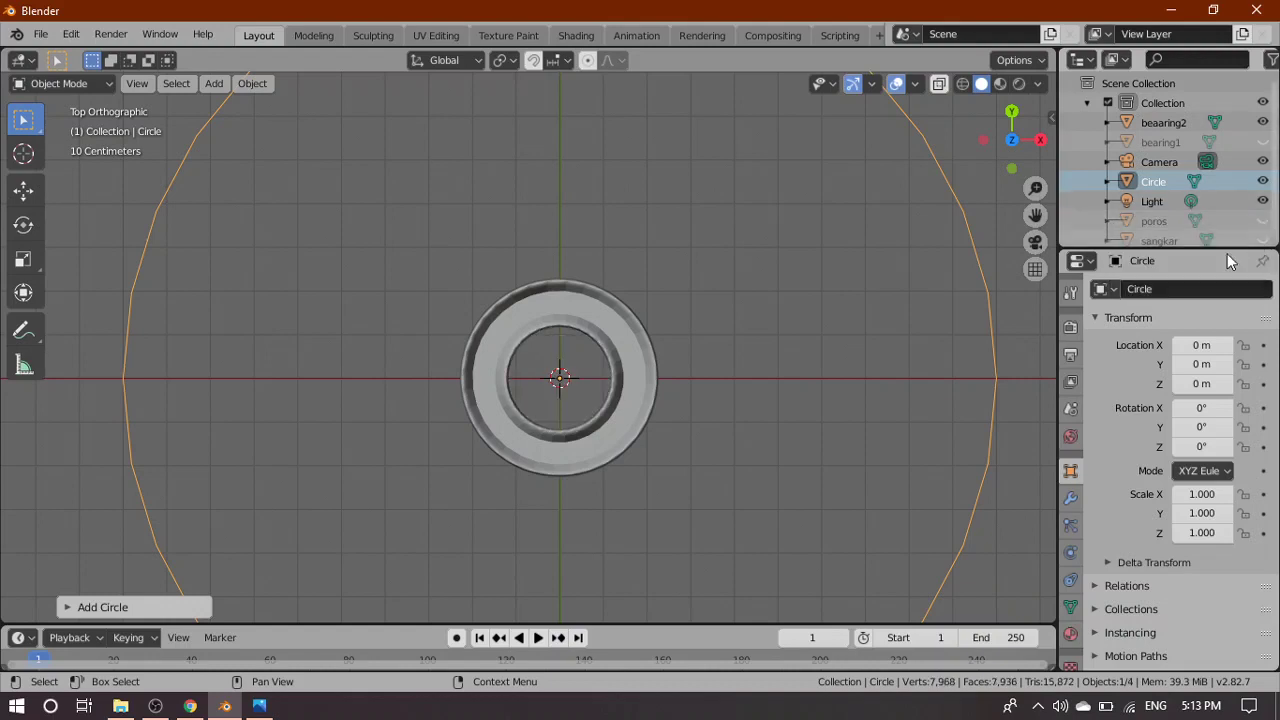
pyautogui.press('s')
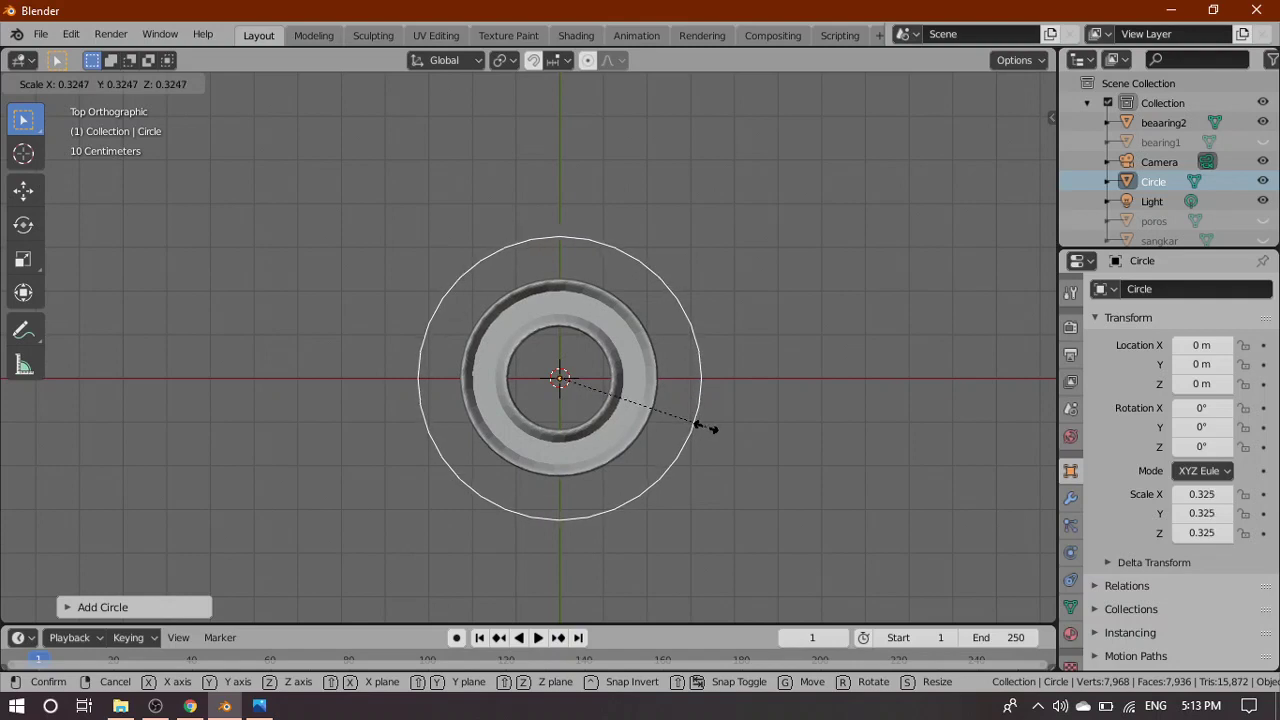
pyautogui.click(706, 427)
# Extrude all vertices of the circle in Edit Mode towards its centre using Extrude to Cursor
pyautogui.scroll(3, 640, 435)
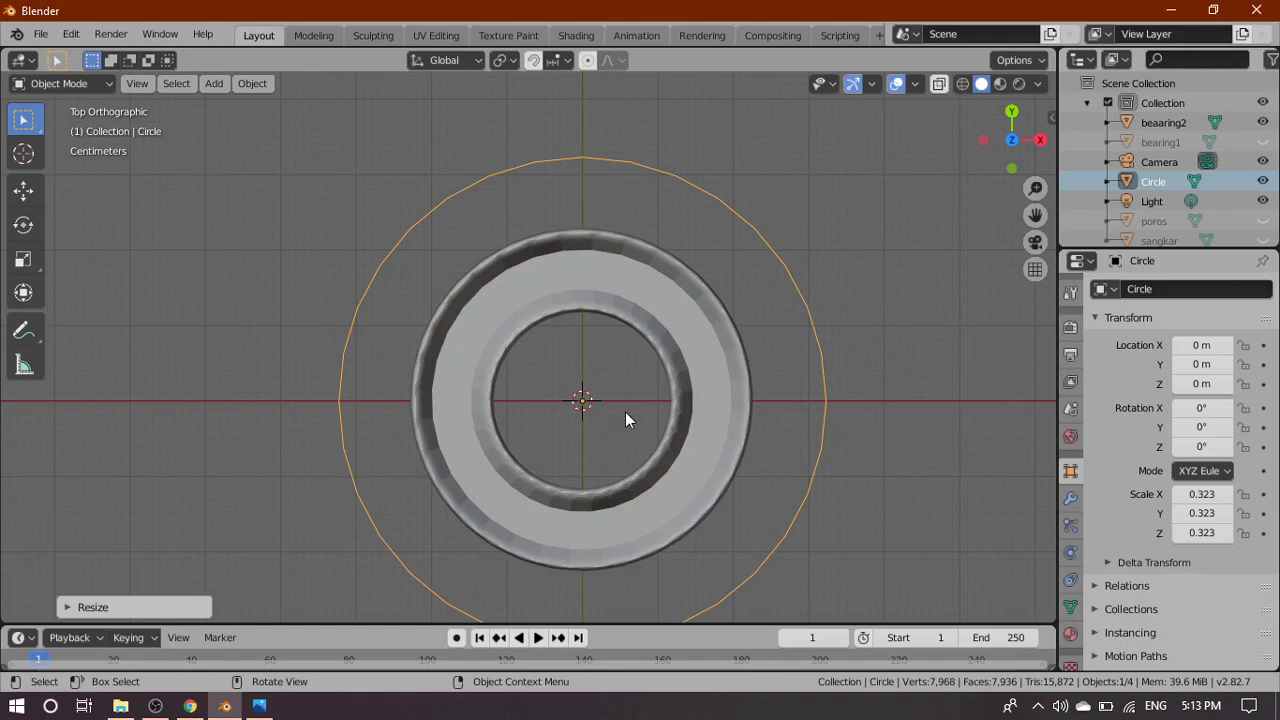
pyautogui.keyDown('shift'); pyautogui.moveTo(630, 410); pyautogui.dragTo(605, 363, button='middle'); pyautogui.keyUp('shift')
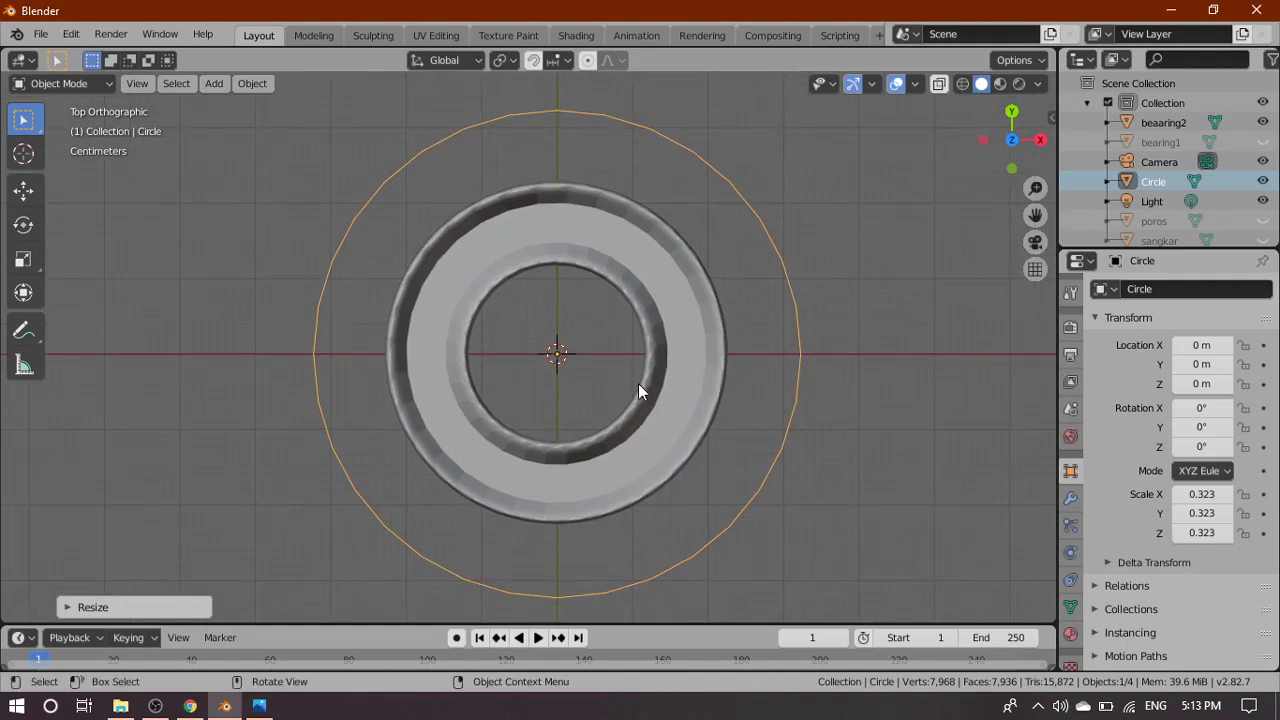
pyautogui.press('Tab')
pyautogui.press('1')
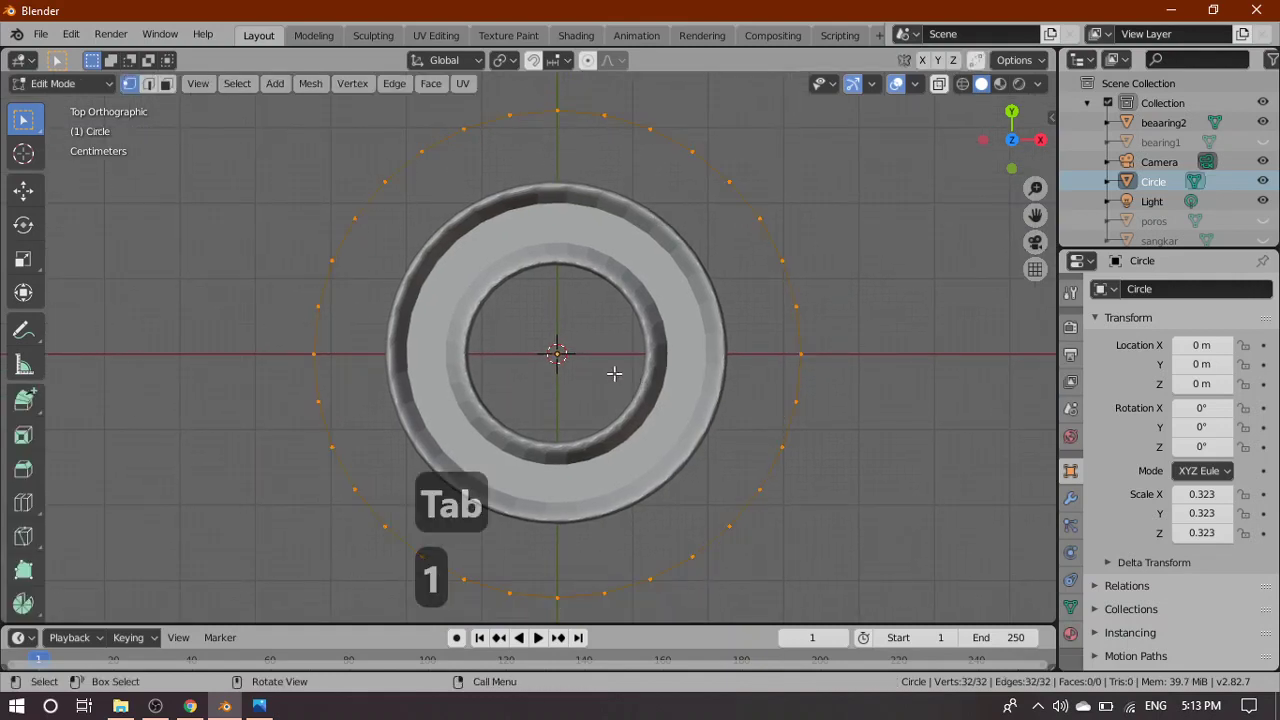
pyautogui.press('a')
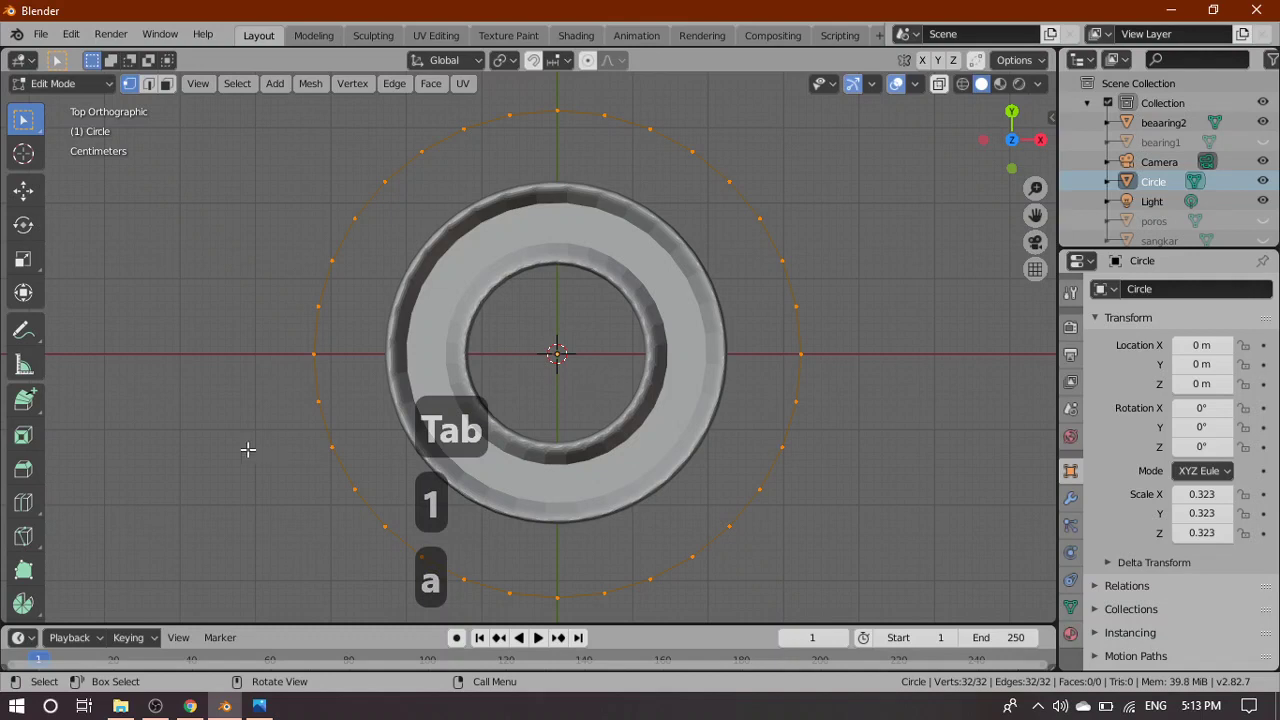
pyautogui.click(22, 410)
pyautogui.scroll(1, 594, 392)
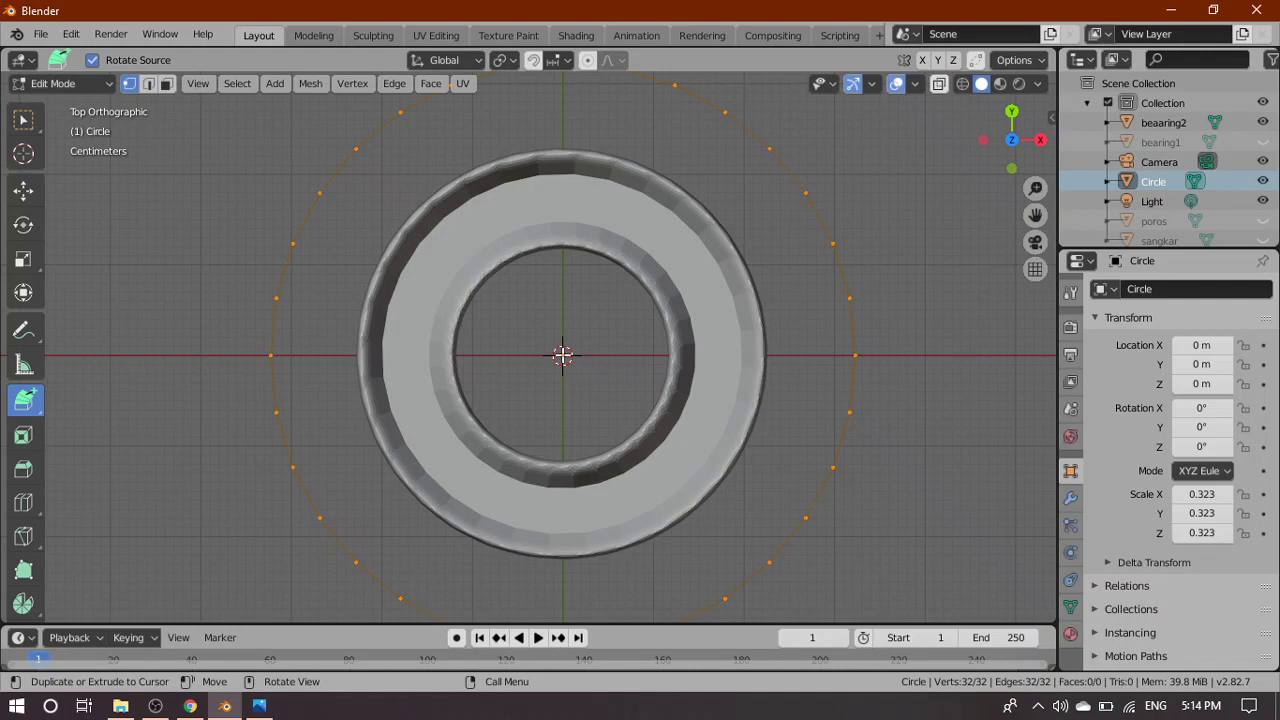
pyautogui.click(563, 355)
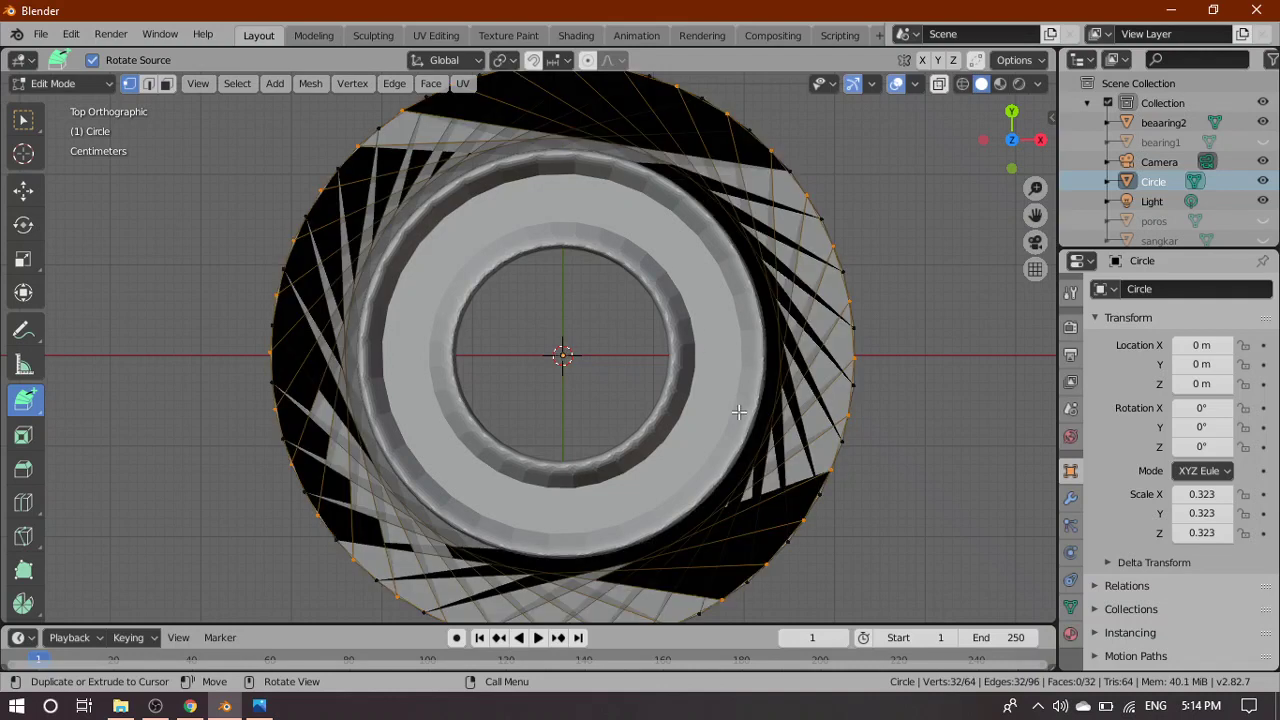
# Rotate the extruded vertices about -96° around Z to untwist the faces and scale them to about 0.344 as the inner rim
pyautogui.click(22, 120)
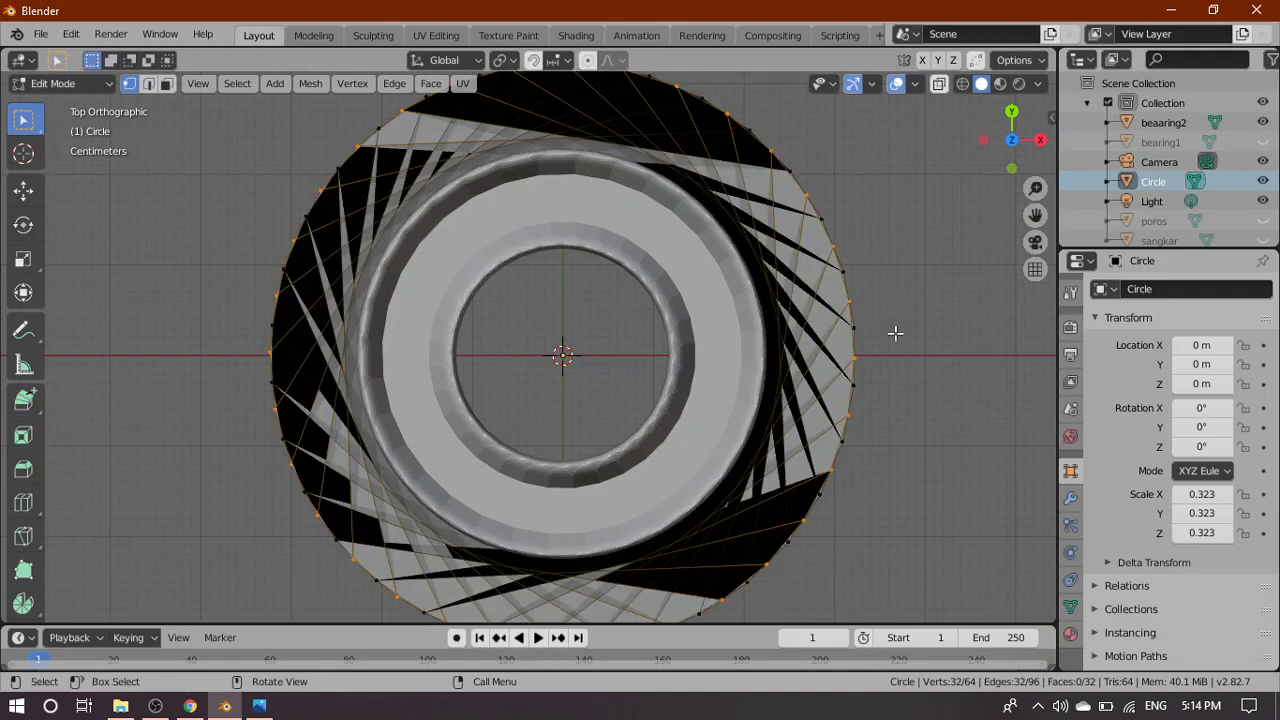
pyautogui.press('r')
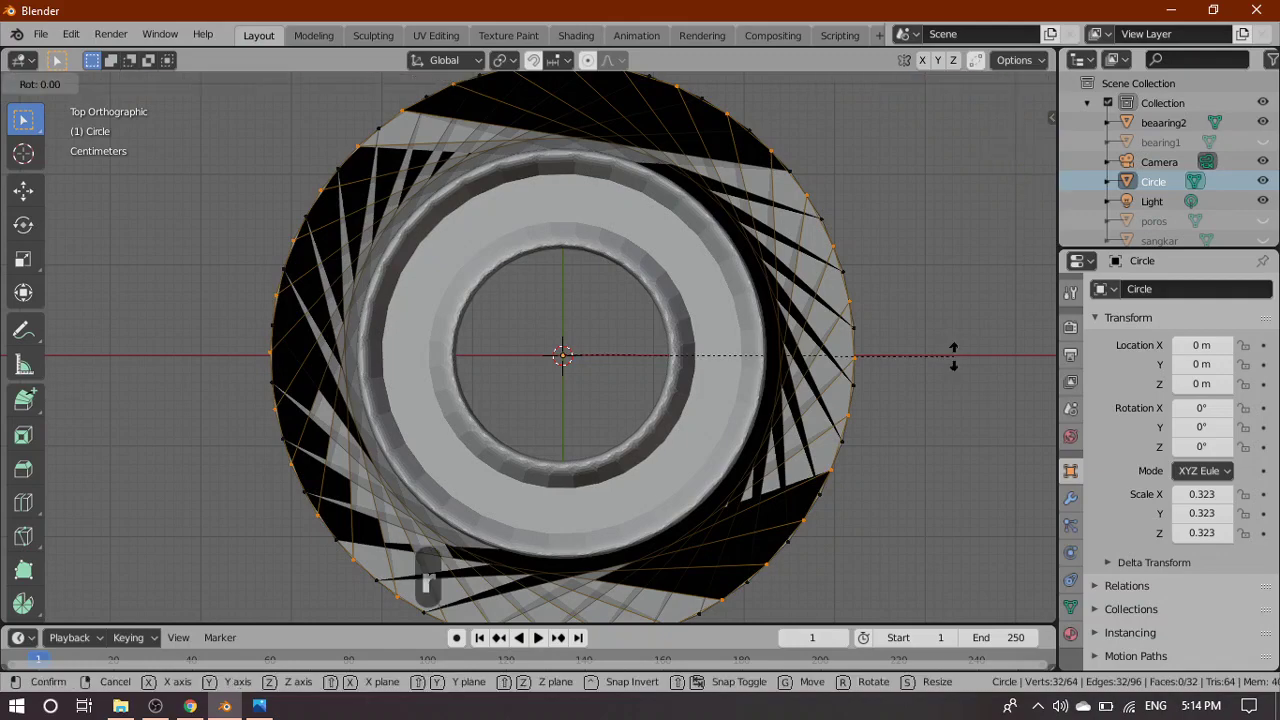
pyautogui.press('z')
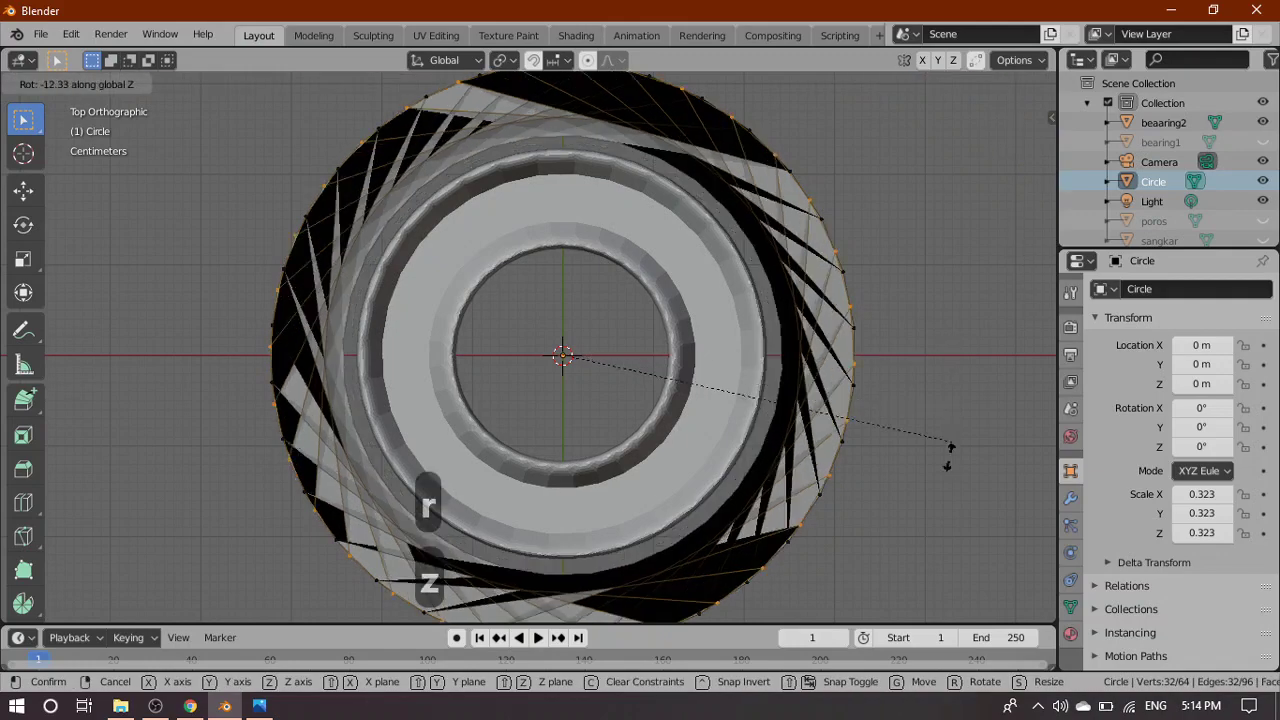
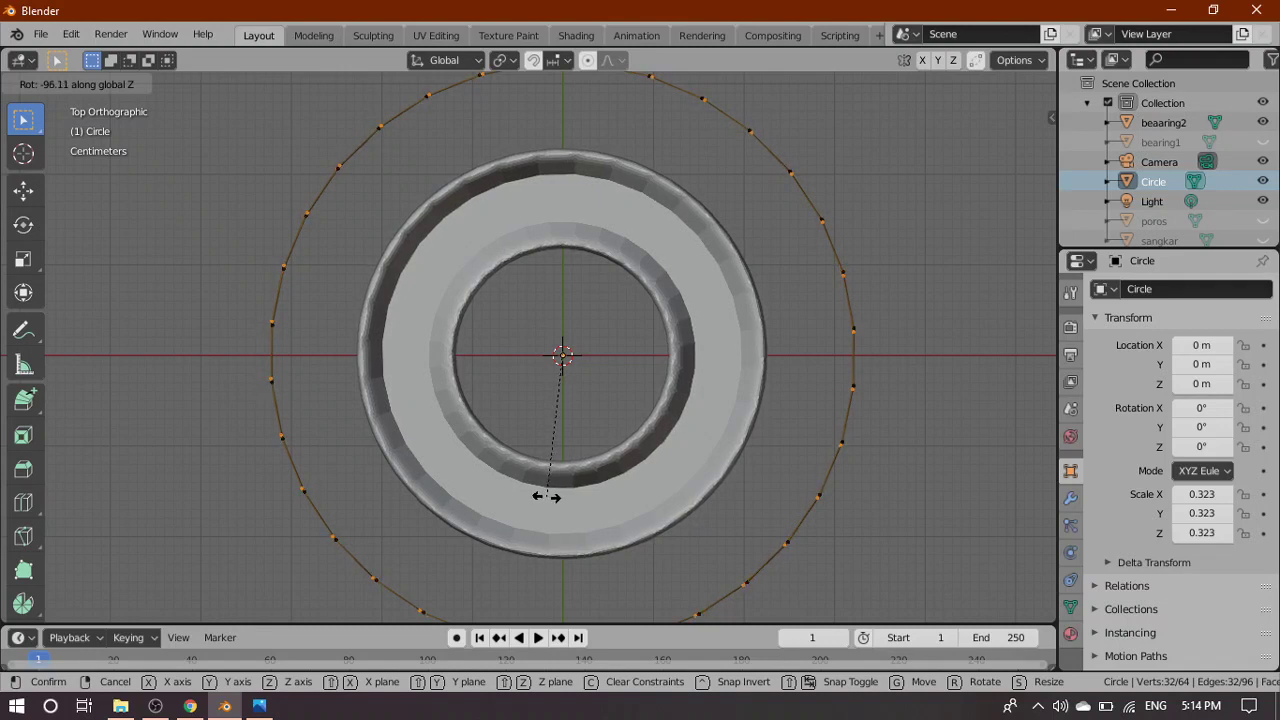
pyautogui.click(547, 496)
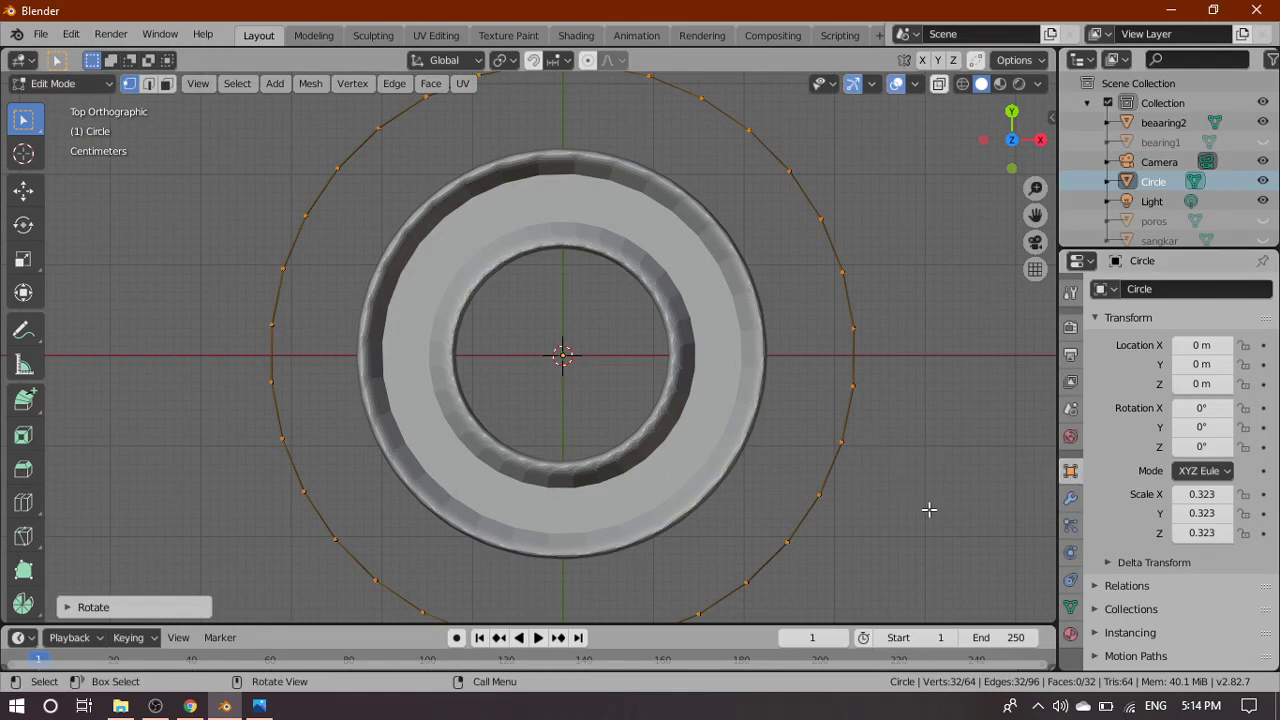
pyautogui.press('s')
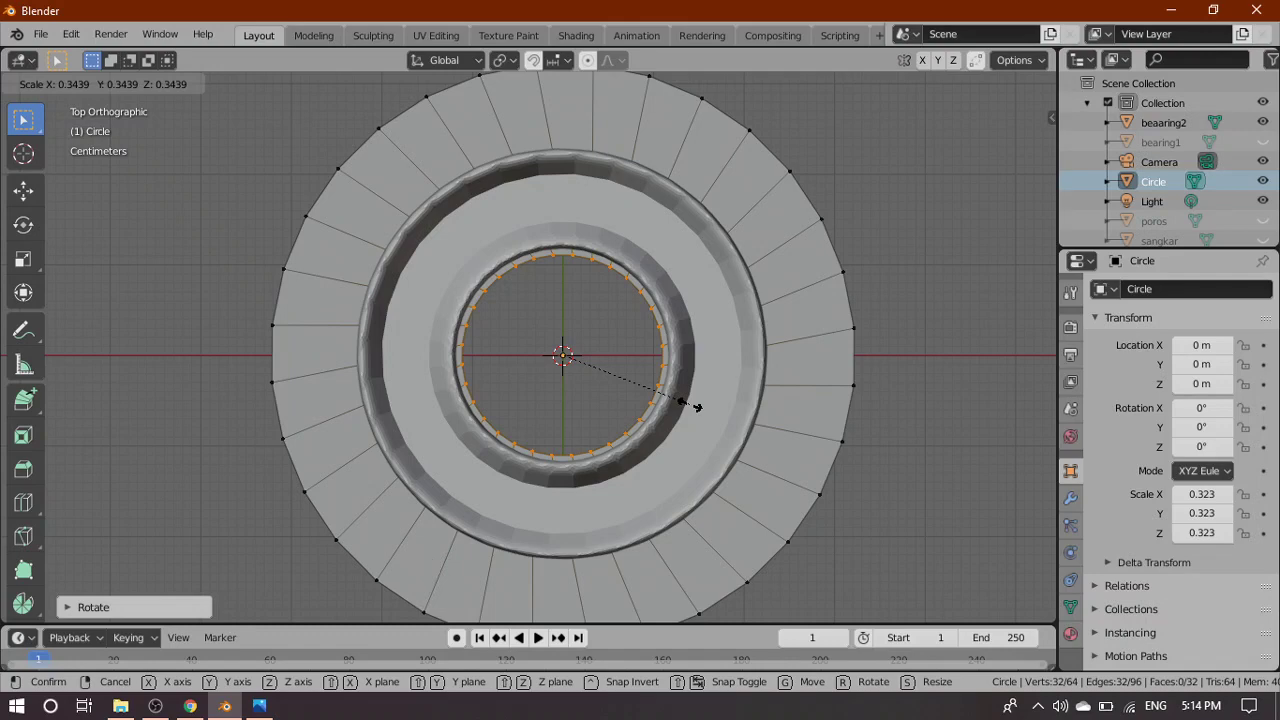
pyautogui.click(697, 407)
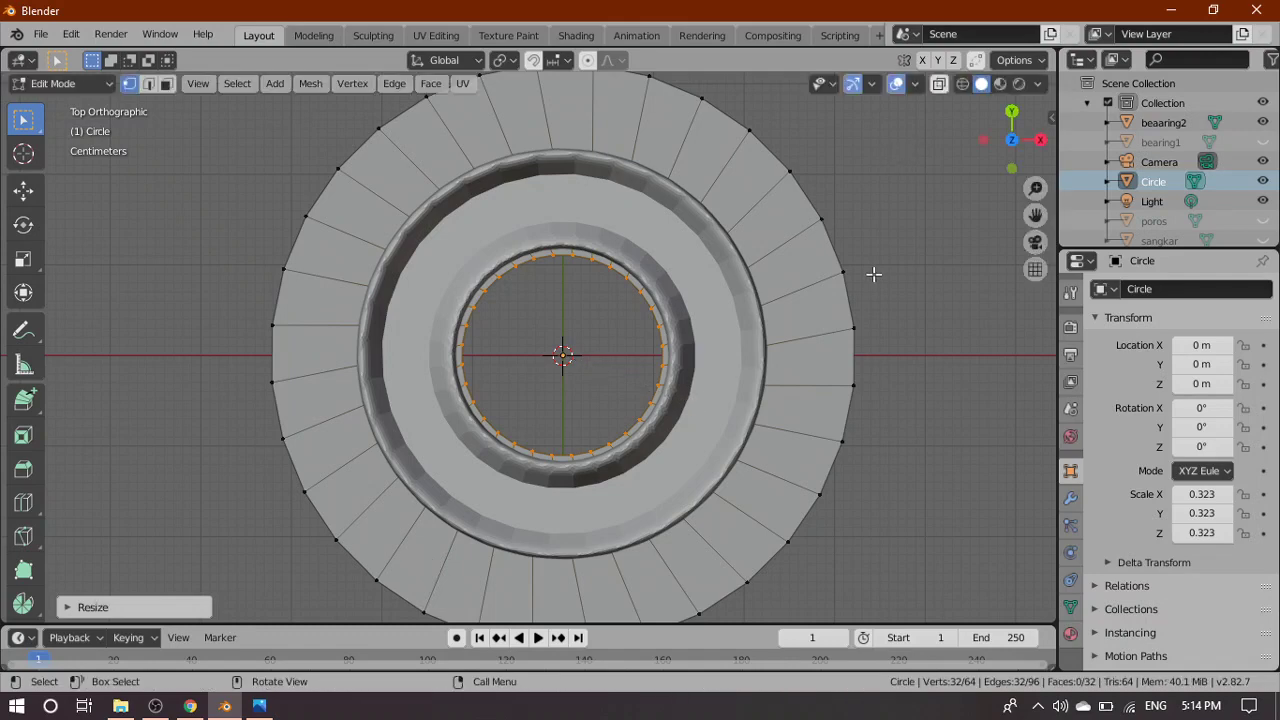
# In bottom wireframe view, scale the inner rim by about 1.066 to match the bearing ring's bore
pyautogui.press('`')
pyautogui.click(871, 374)
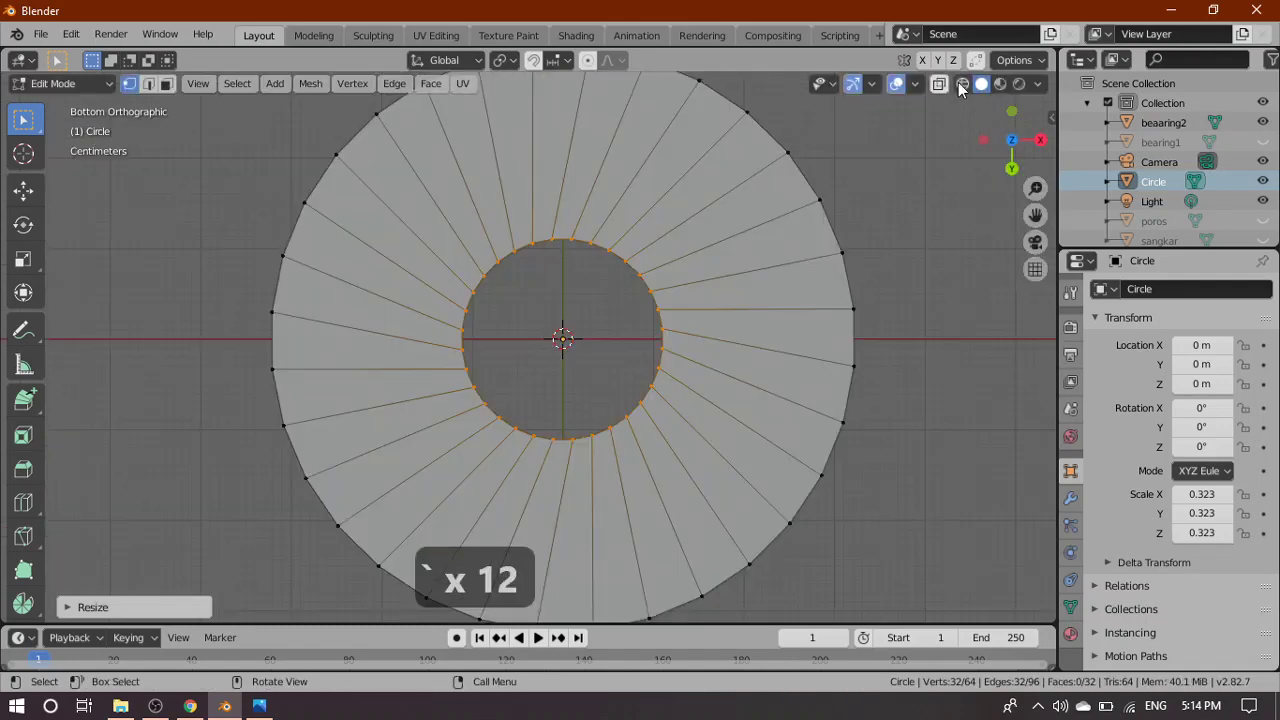
pyautogui.click(962, 84)
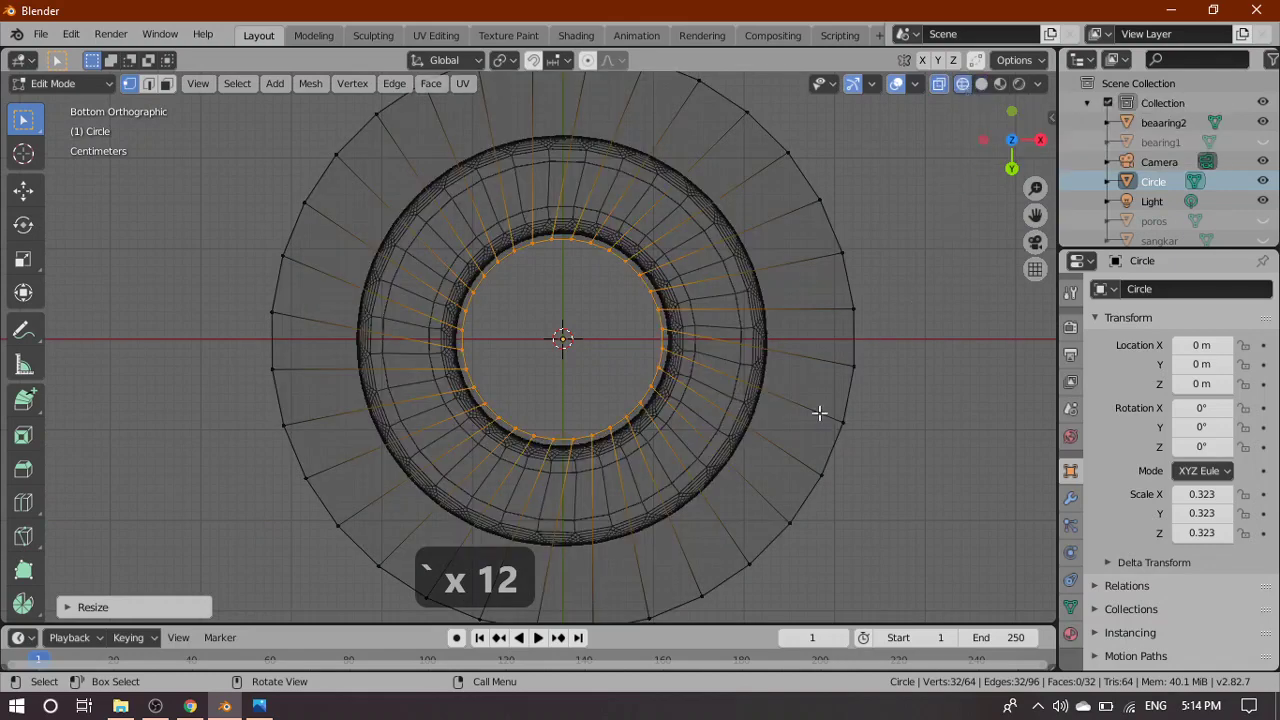
pyautogui.scroll(4, 700, 414)
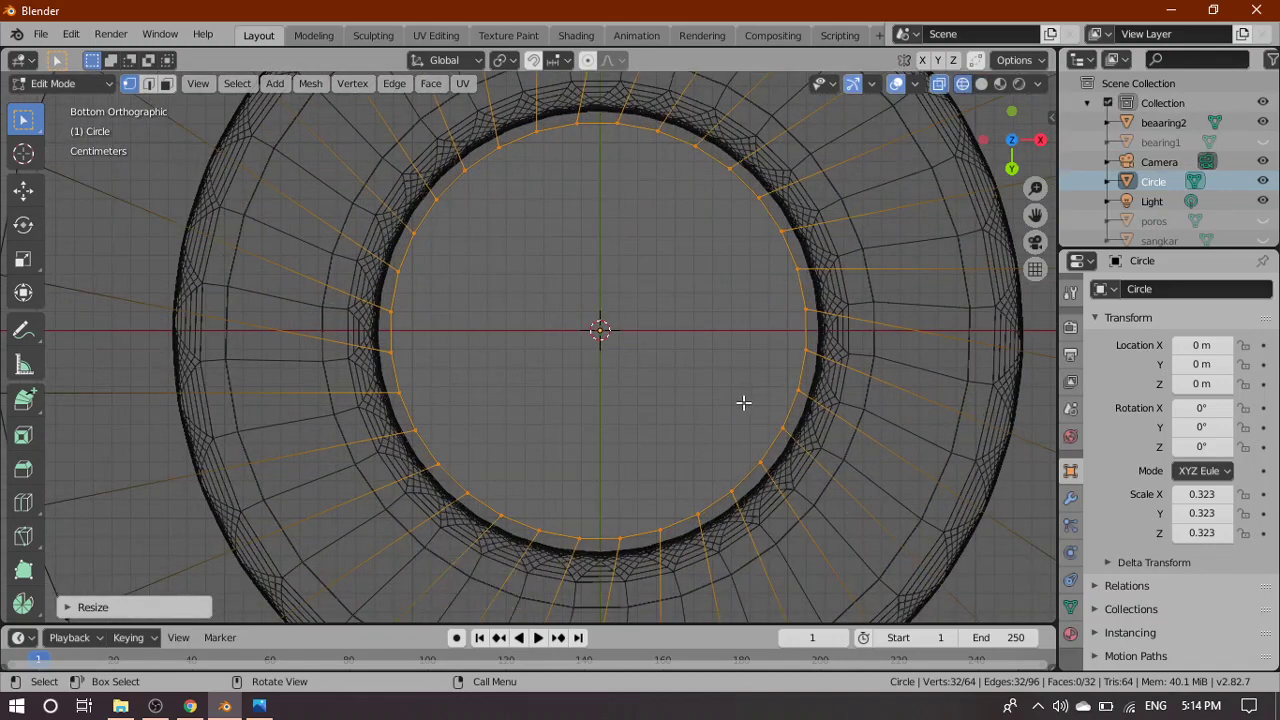
pyautogui.press('s')
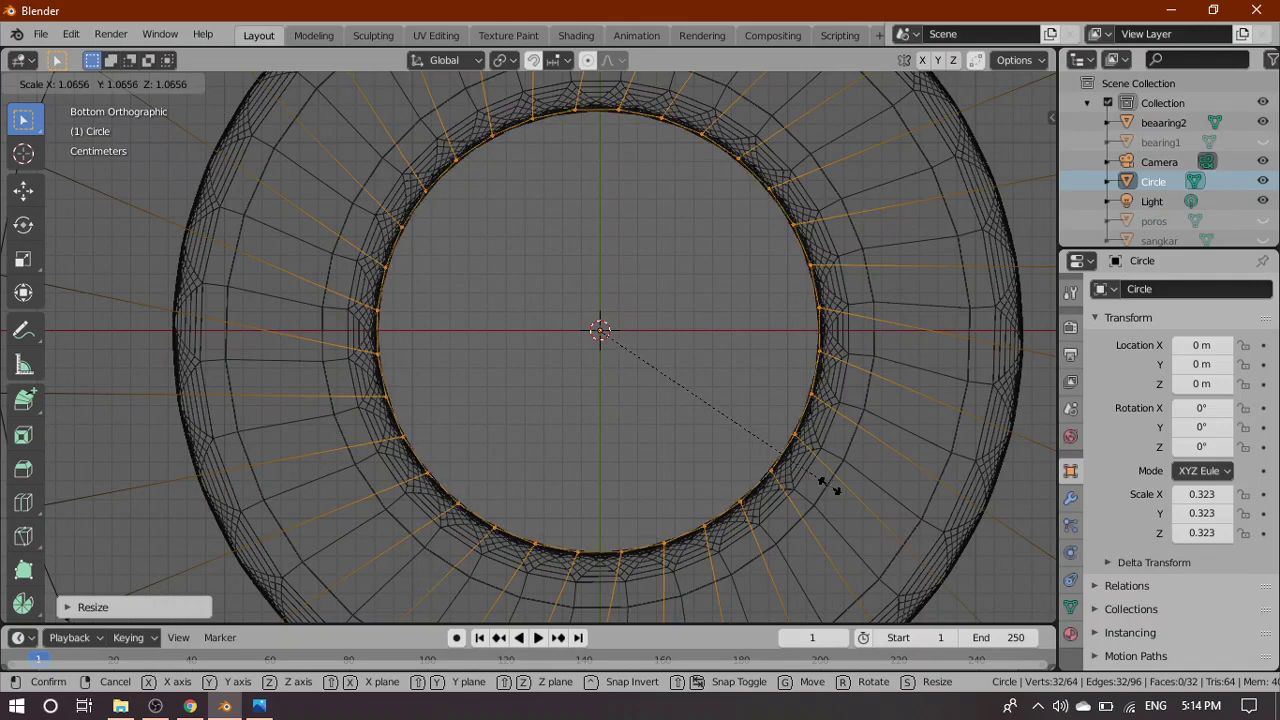
pyautogui.click(828, 485)
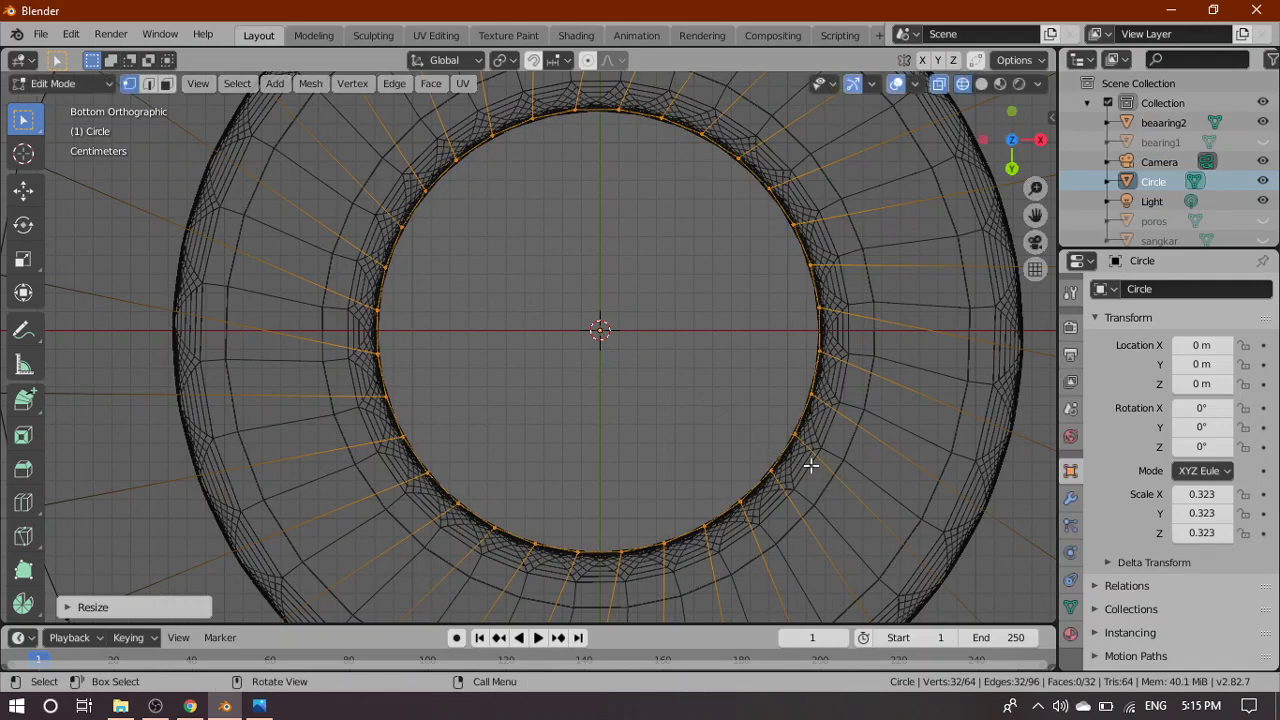
# Rotate the inner rim slightly around Z so the connecting edges run radially to the outer rim
pyautogui.scroll(-3, 812, 440)
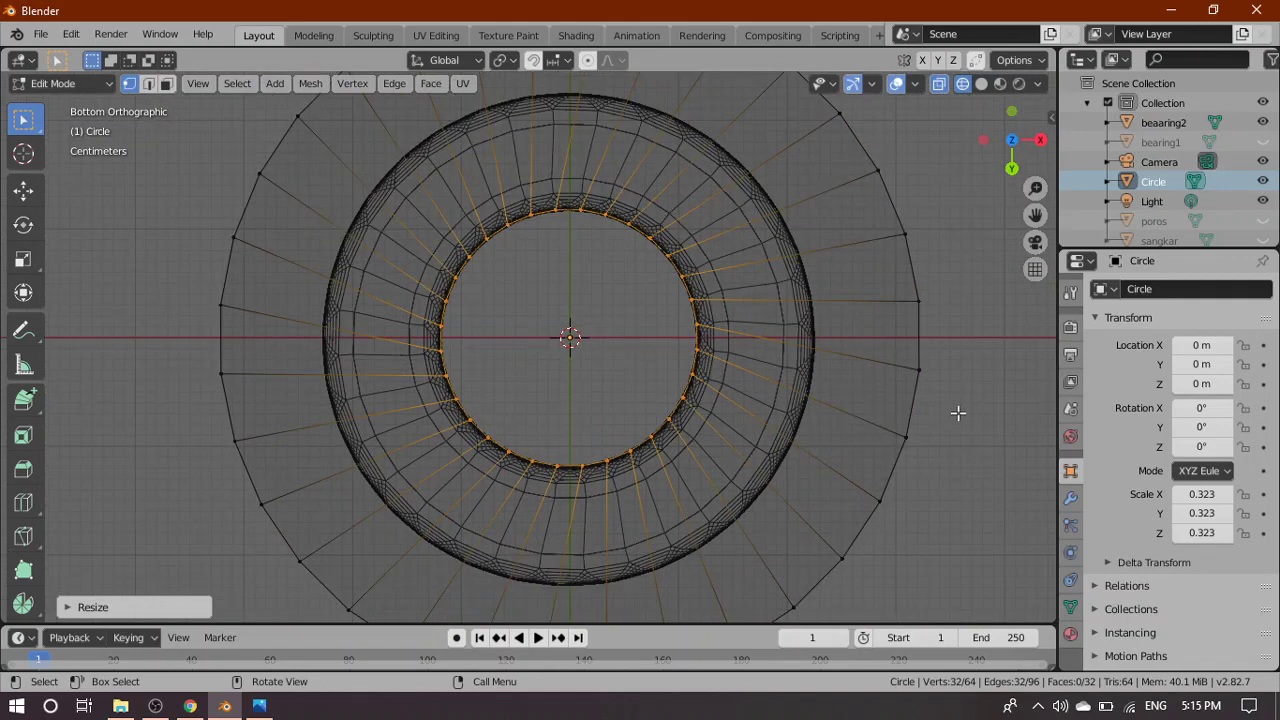
pyautogui.press('r')
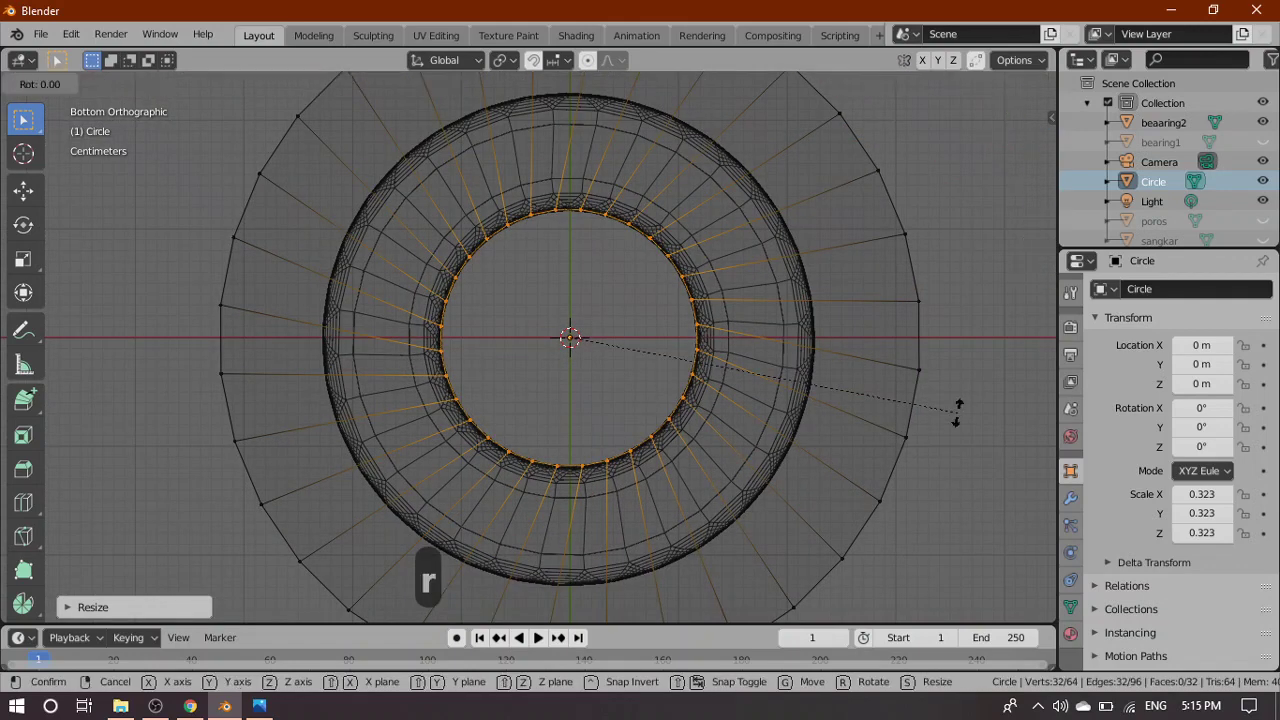
pyautogui.press('z')
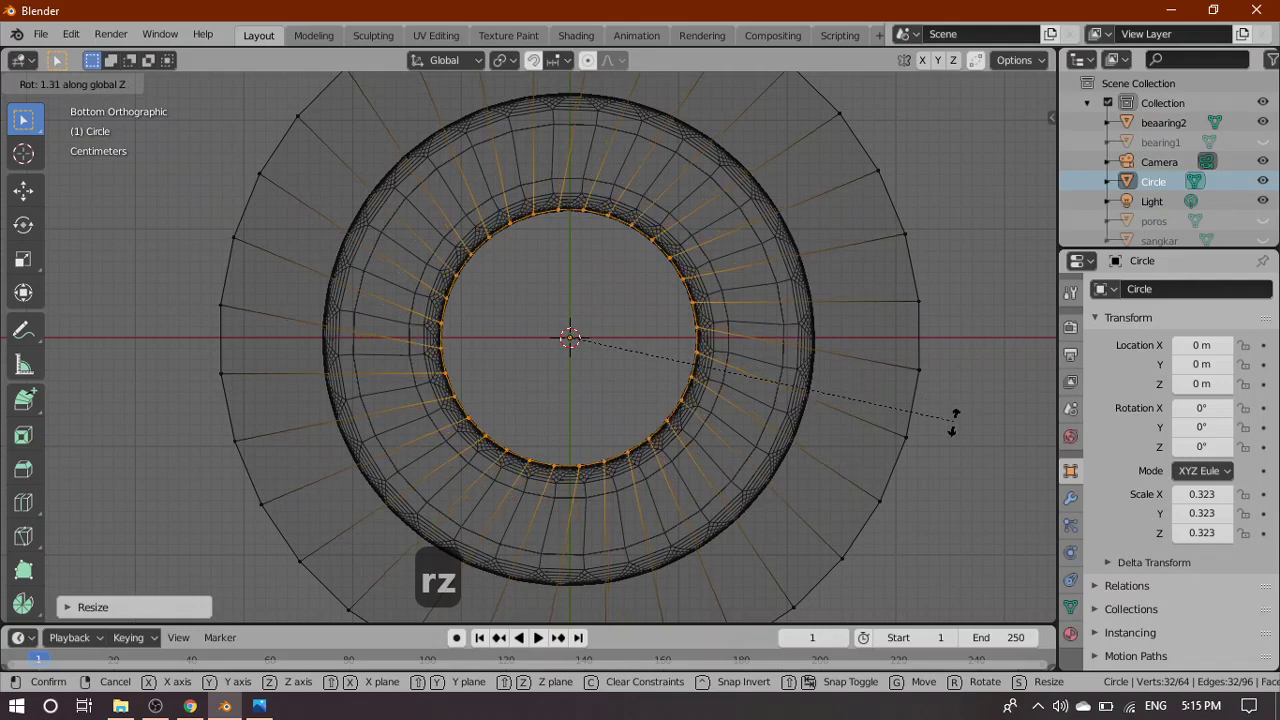
pyautogui.click(919, 479)
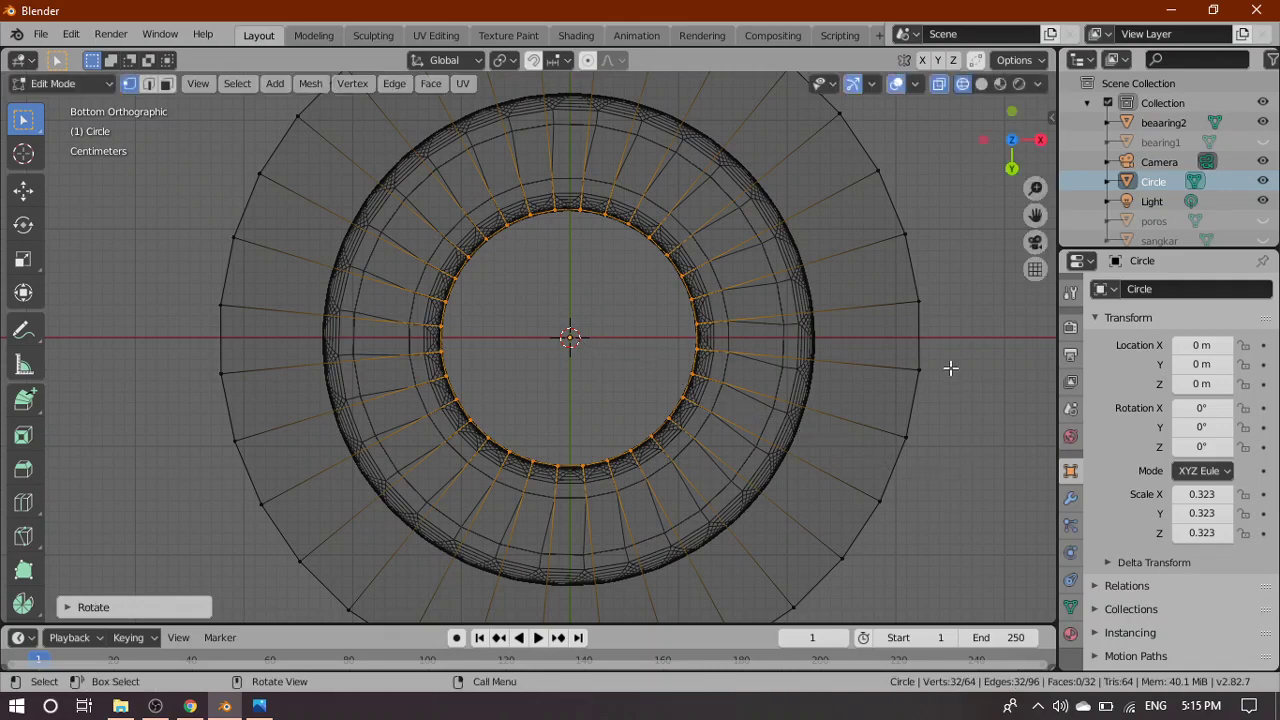
# In front view, select the entire flat ring and extrude it upward along Z by about 0.02 m
pyautogui.press('`')
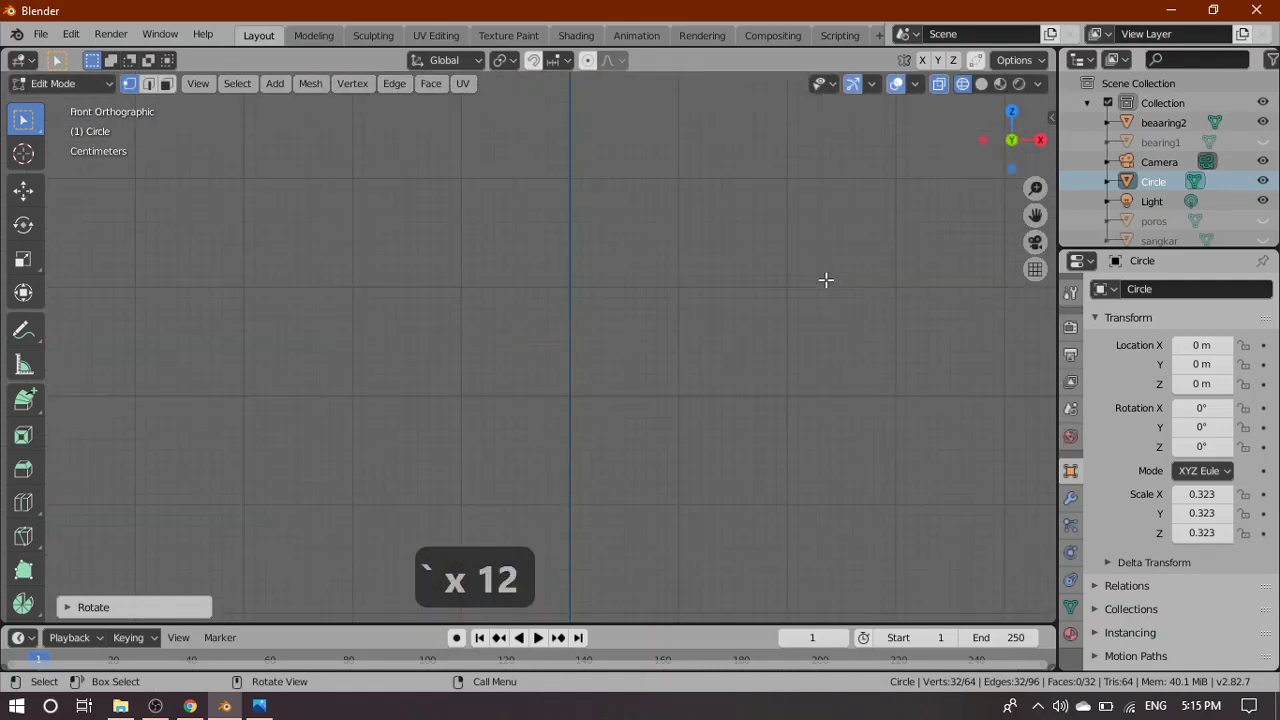
pyautogui.scroll(-15, 780, 390)
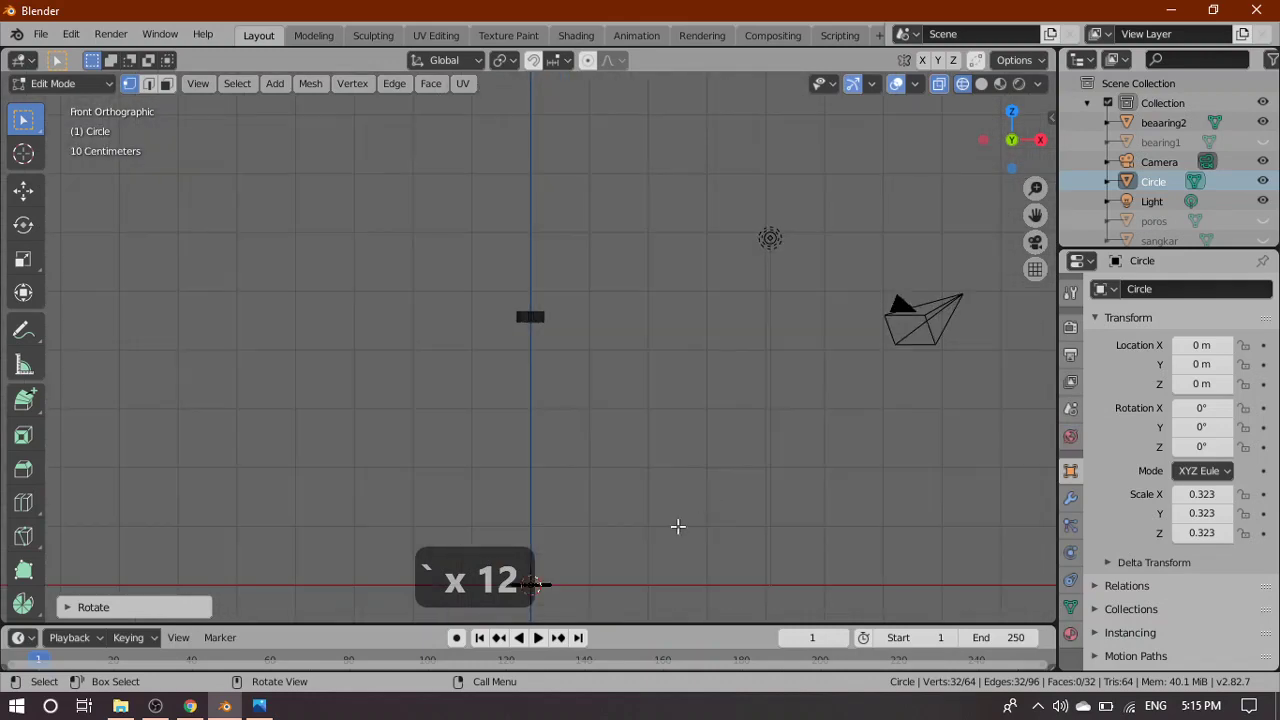
pyautogui.keyDown('shift'); pyautogui.moveTo(659, 537); pyautogui.dragTo(634, 437, button='middle'); pyautogui.keyUp('shift')
pyautogui.scroll(5, 700, 434)
pyautogui.keyDown('shift'); pyautogui.moveTo(757, 431); pyautogui.dragTo(662, 264, button='middle'); pyautogui.keyUp('shift')
pyautogui.scroll(1, 820, 493)
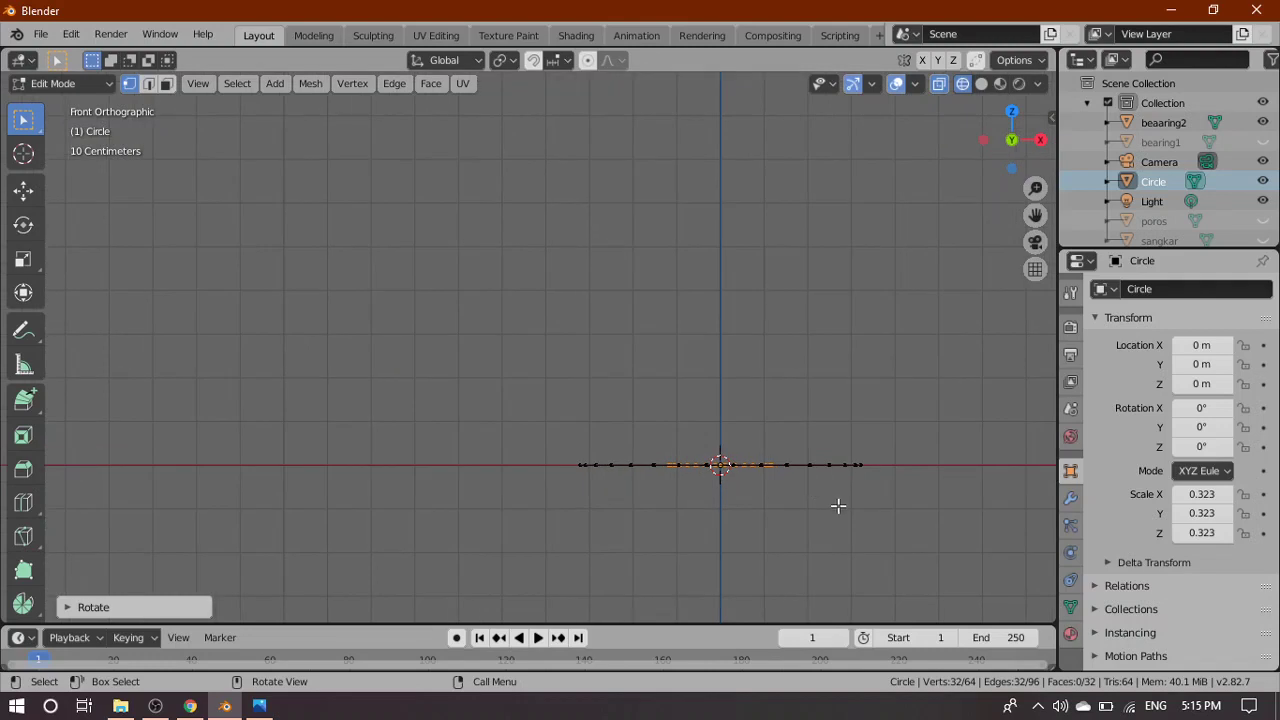
pyautogui.keyDown('shift'); pyautogui.moveTo(813, 499); pyautogui.dragTo(709, 480, button='middle'); pyautogui.keyUp('shift')
pyautogui.scroll(1, 697, 483)
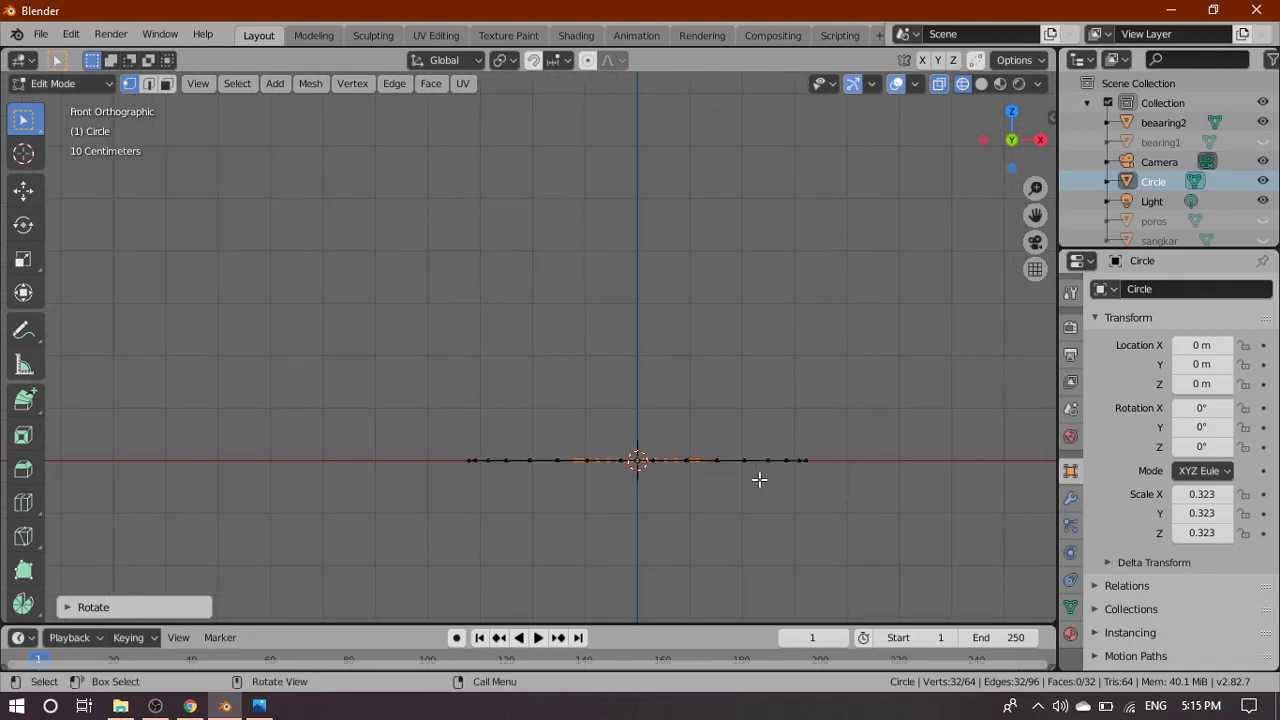
pyautogui.scroll(1, 770, 490)
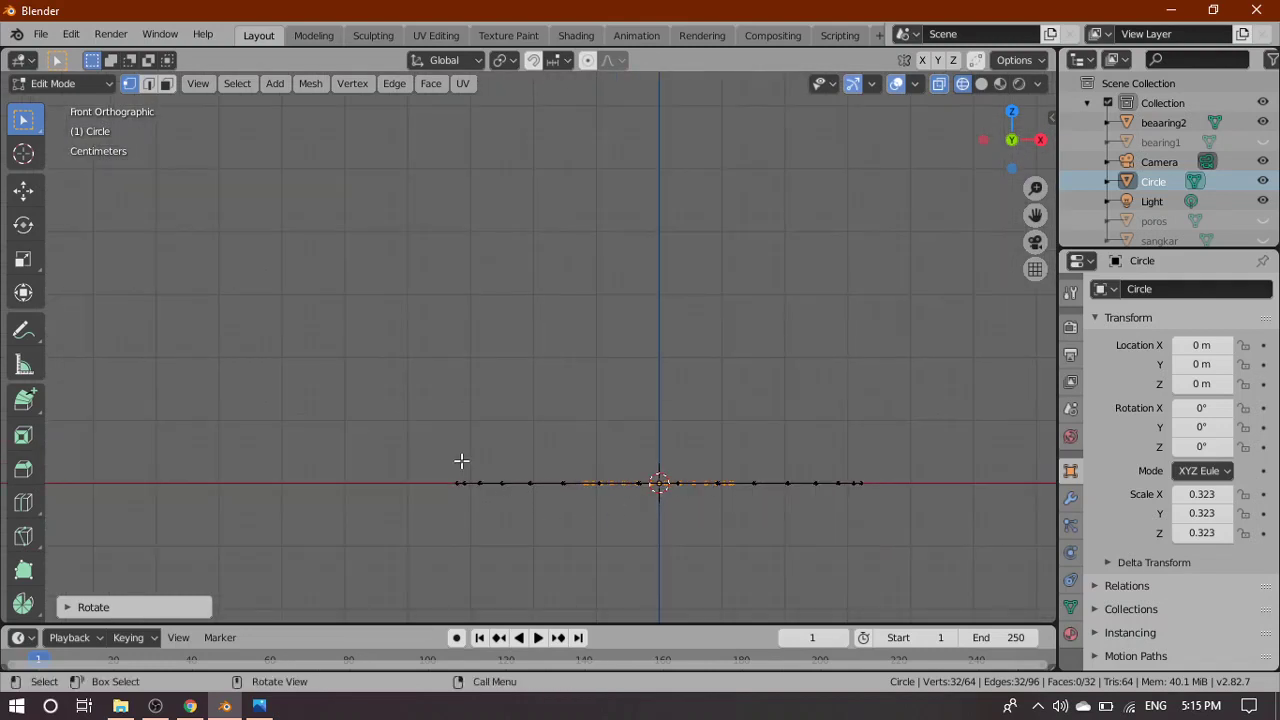
pyautogui.press('a')
pyautogui.scroll(1, 804, 530)
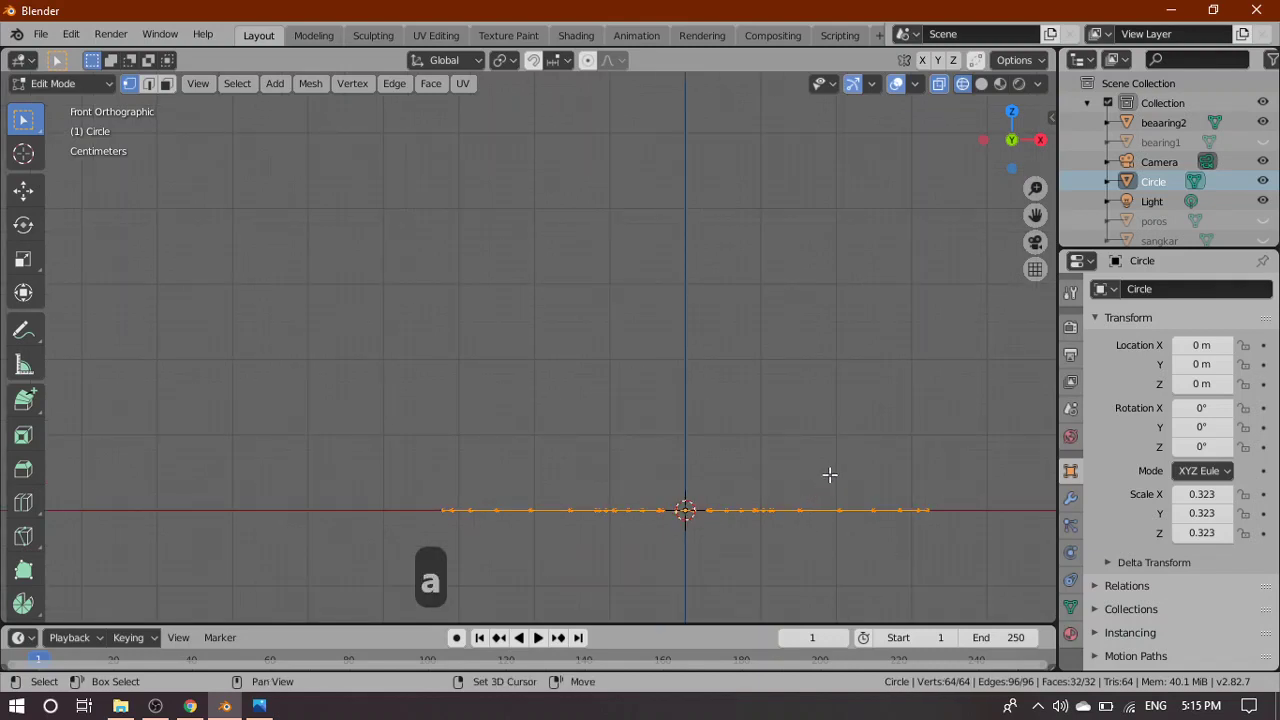
pyautogui.keyDown('shift'); pyautogui.moveTo(829, 474); pyautogui.dragTo(670, 392, button='middle'); pyautogui.keyUp('shift')
pyautogui.scroll(1, 580, 452)
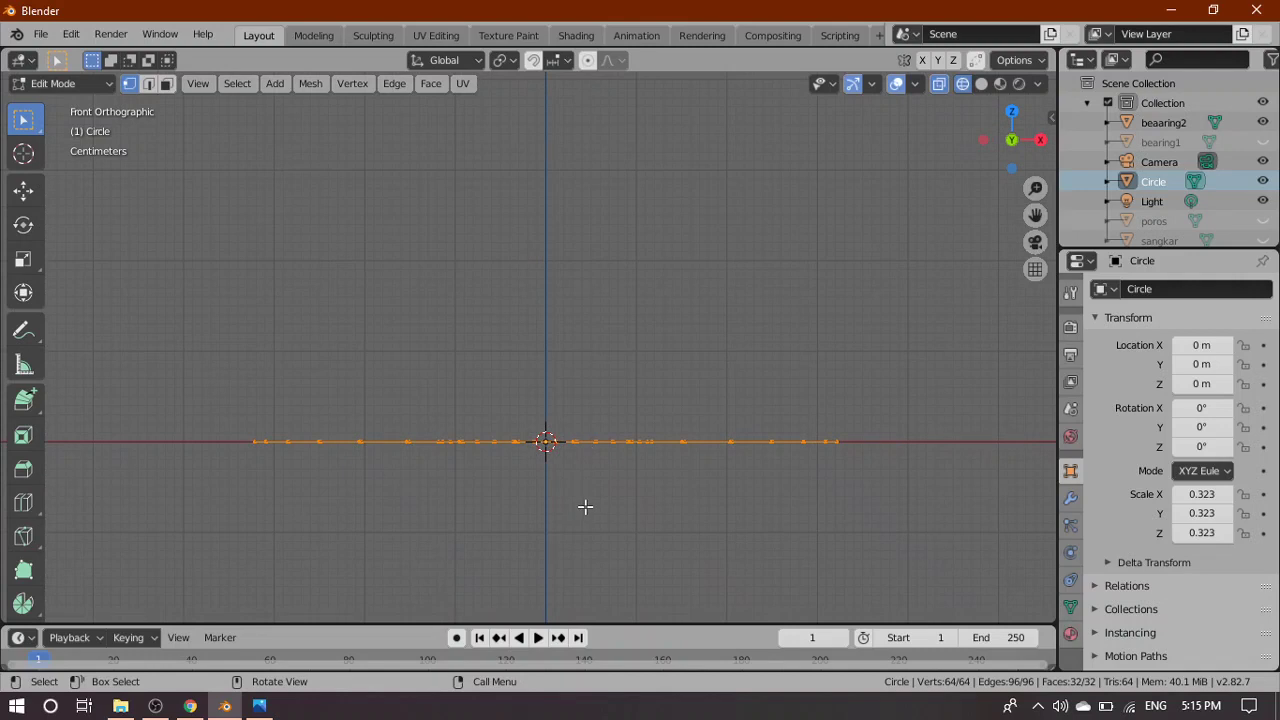
pyautogui.press('e')
pyautogui.press('z')
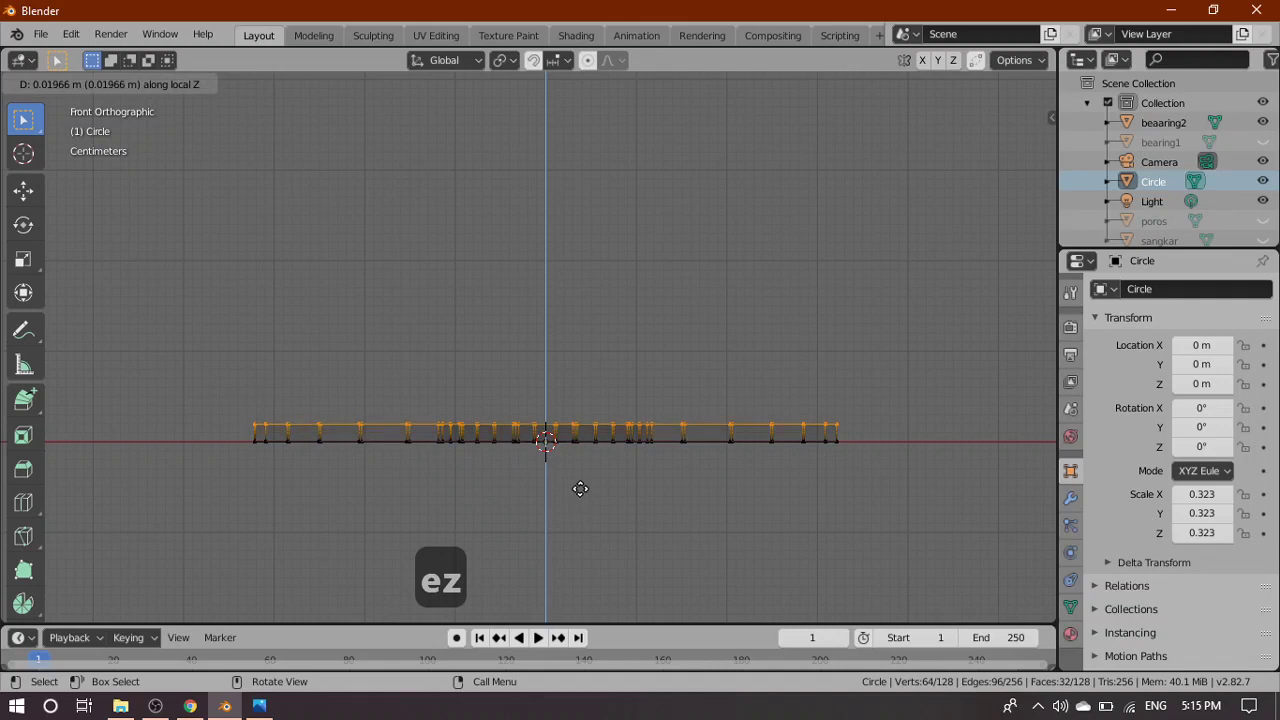
pyautogui.click(579, 485)
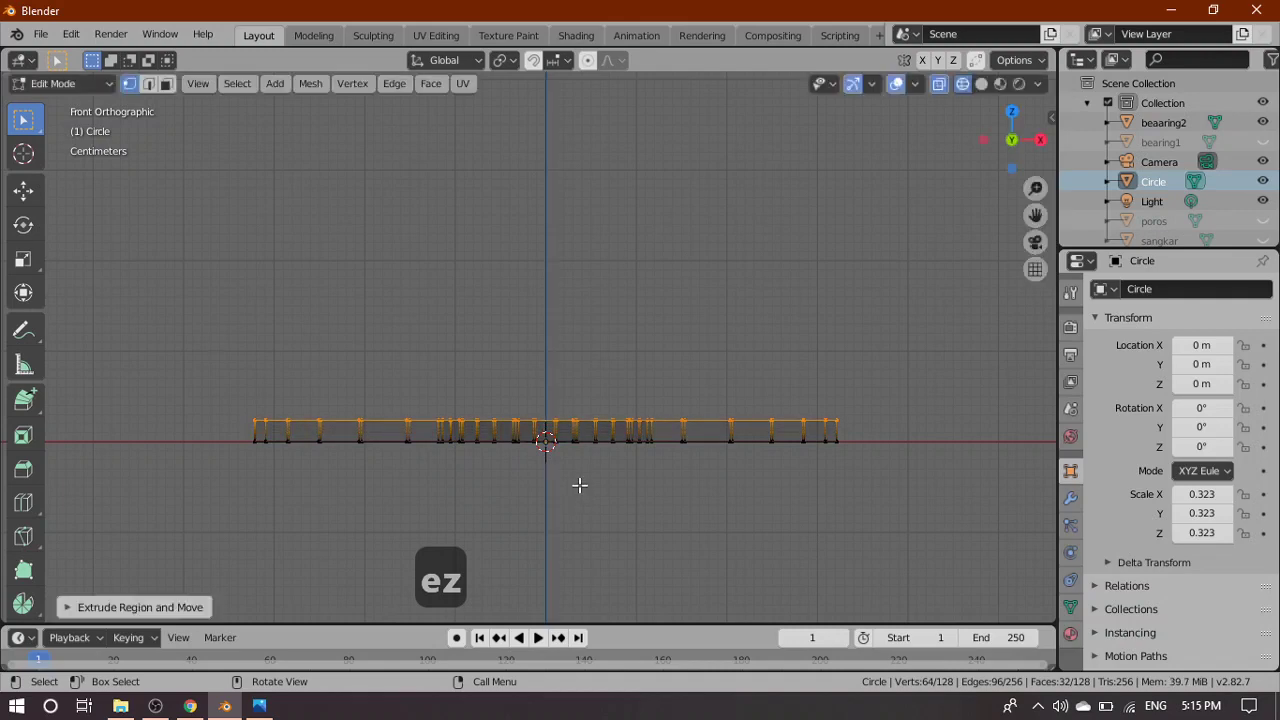
# Return to Object Mode in right view with solid shading and unhide poros
pyautogui.scroll(-2, 660, 480)
pyautogui.moveTo(674, 477); pyautogui.dragTo(725, 475, button='middle')
pyautogui.scroll(-4, 629, 514)
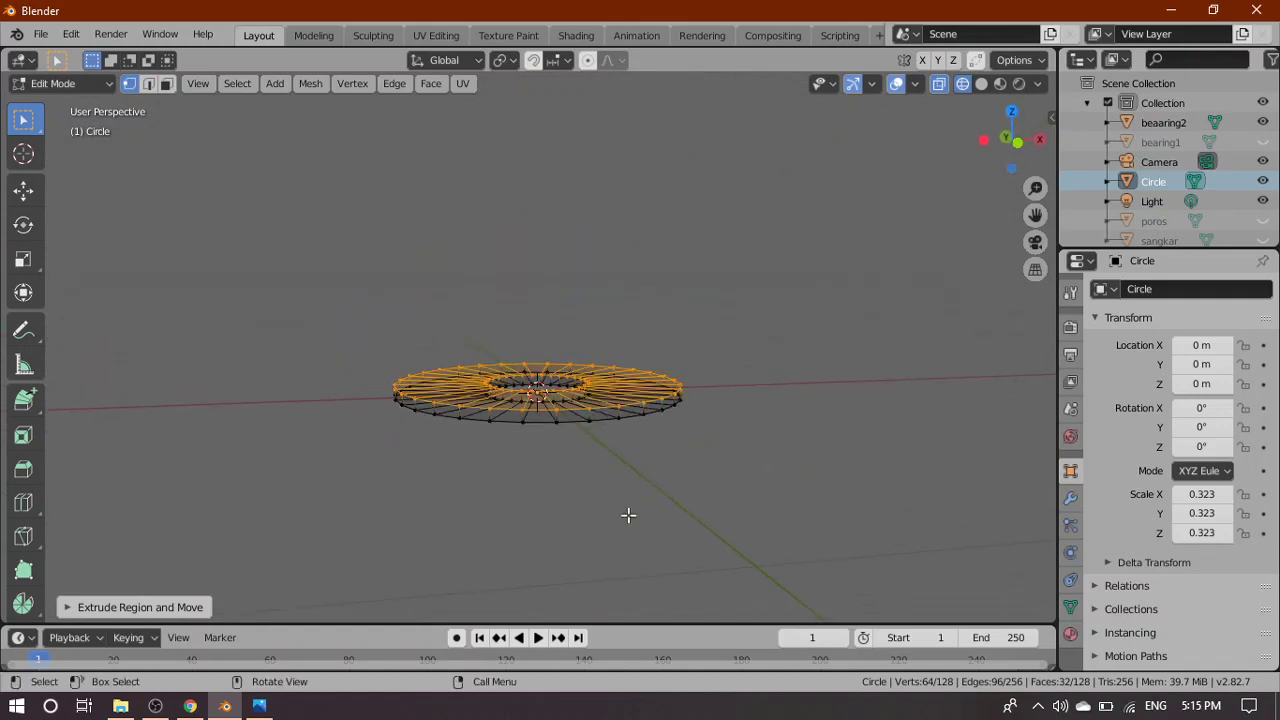
pyautogui.scroll(3, 621, 454)
pyautogui.scroll(-2, 845, 377)
pyautogui.scroll(-2, 845, 377)
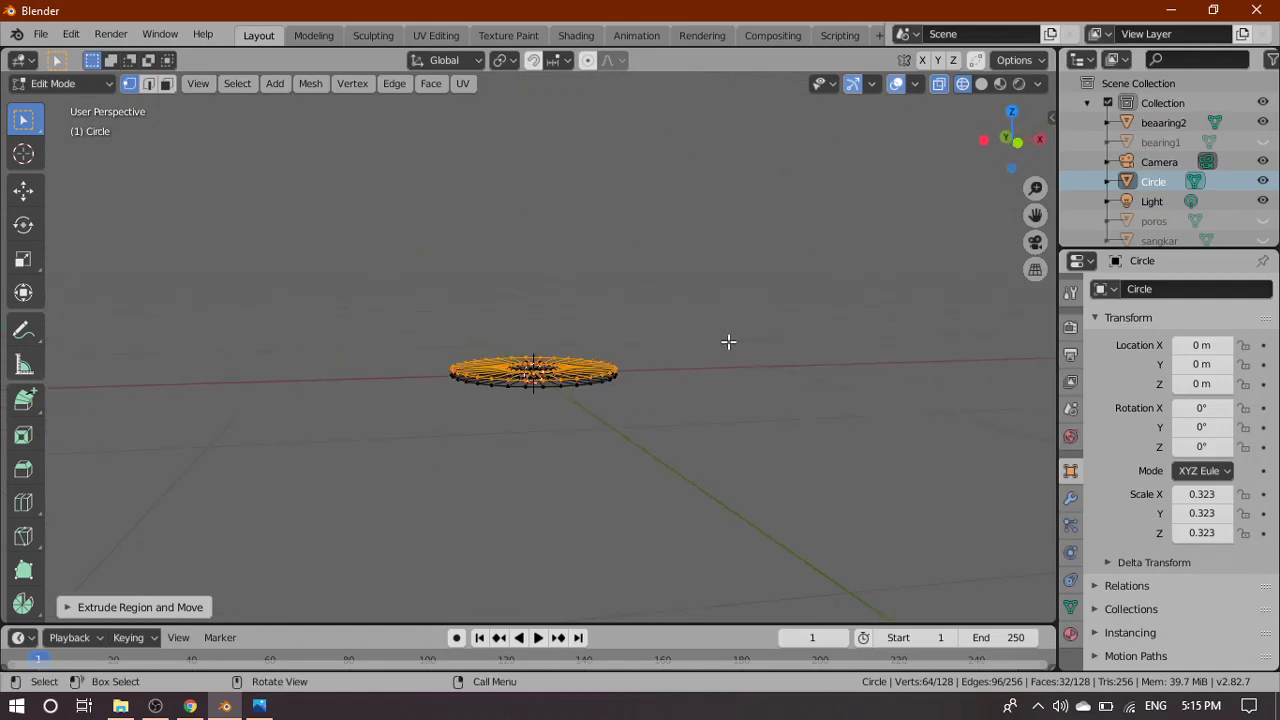
pyautogui.moveTo(777, 297); pyautogui.dragTo(752, 331, button='middle')
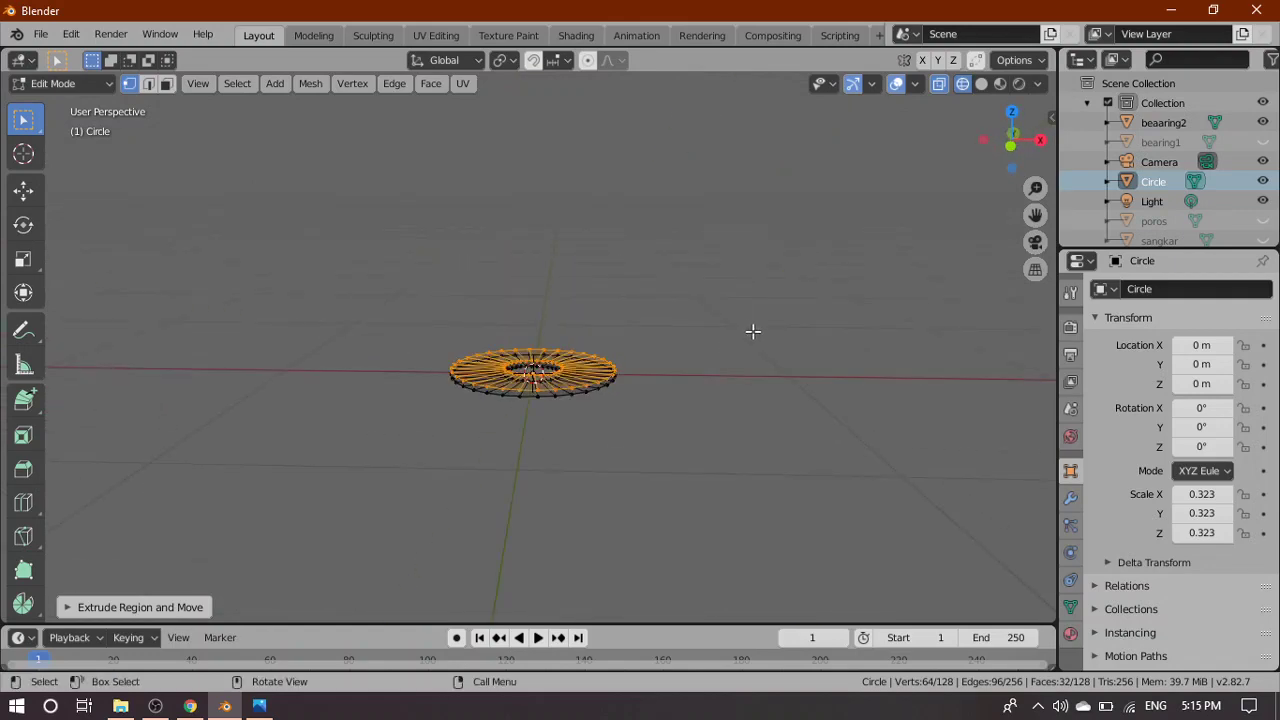
pyautogui.press('`')
pyautogui.click(884, 330)
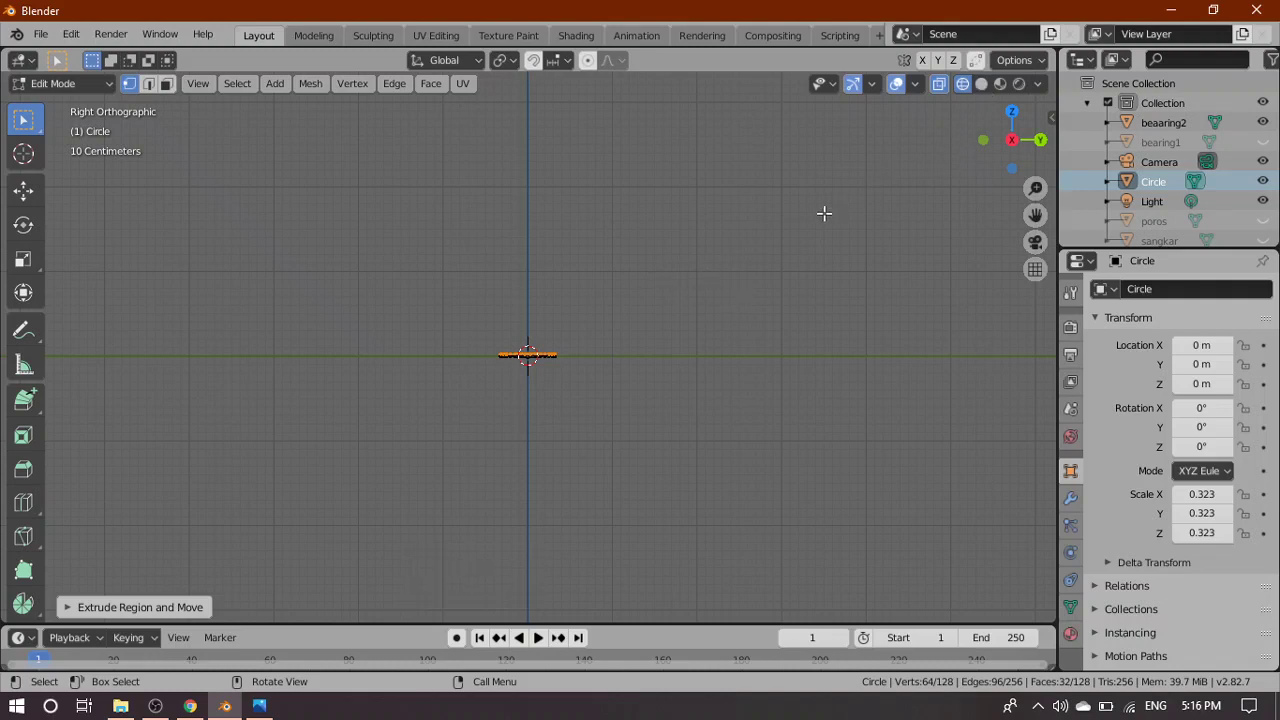
pyautogui.press('Tab')
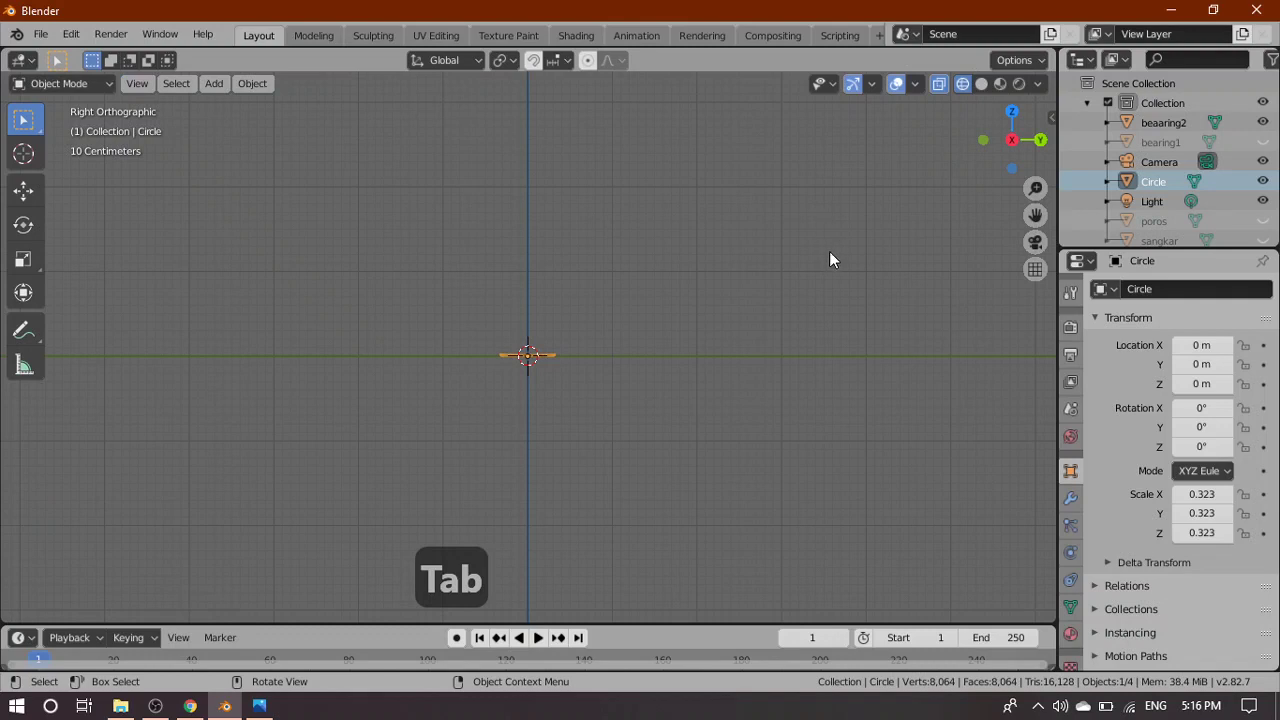
pyautogui.click(981, 84)
pyautogui.scroll(-5, 766, 314)
pyautogui.scroll(1, 663, 337)
pyautogui.scroll(-1, 663, 337)
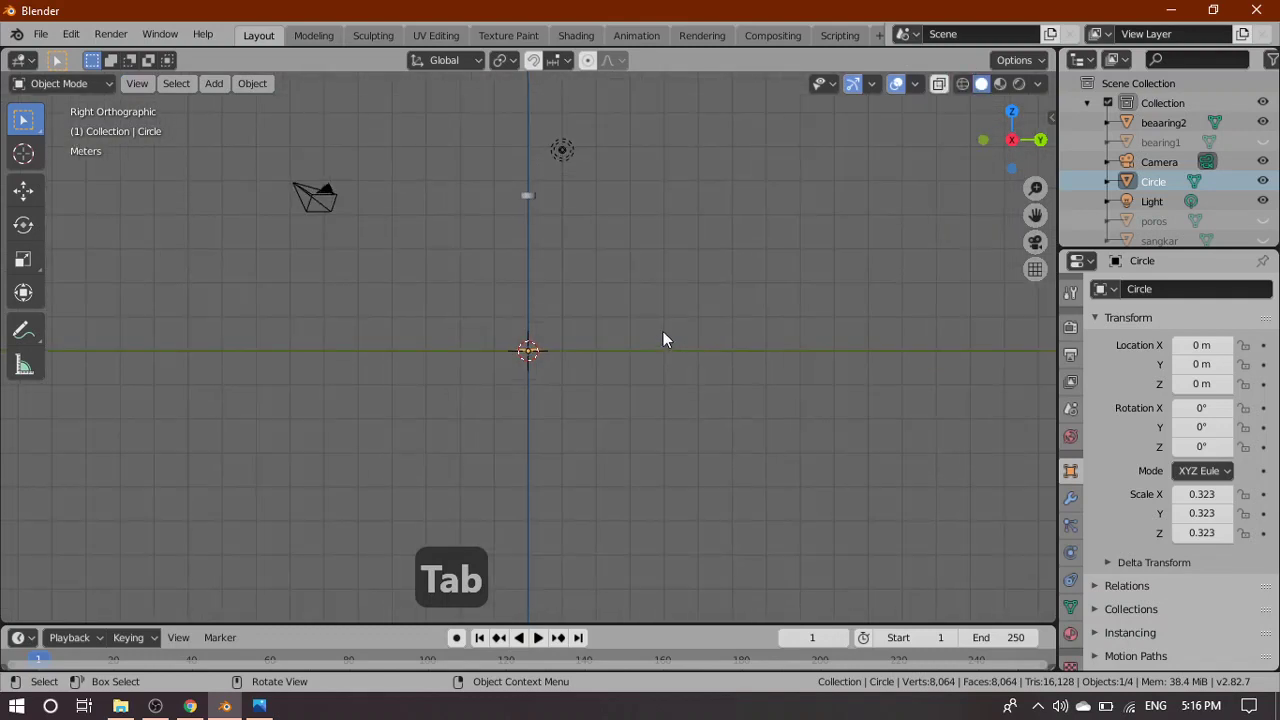
pyautogui.click(1263, 221)
# Move the flat ring disc up along Z to about 4.42 m, just below the upper bearing
pyautogui.scroll(6, 603, 376)
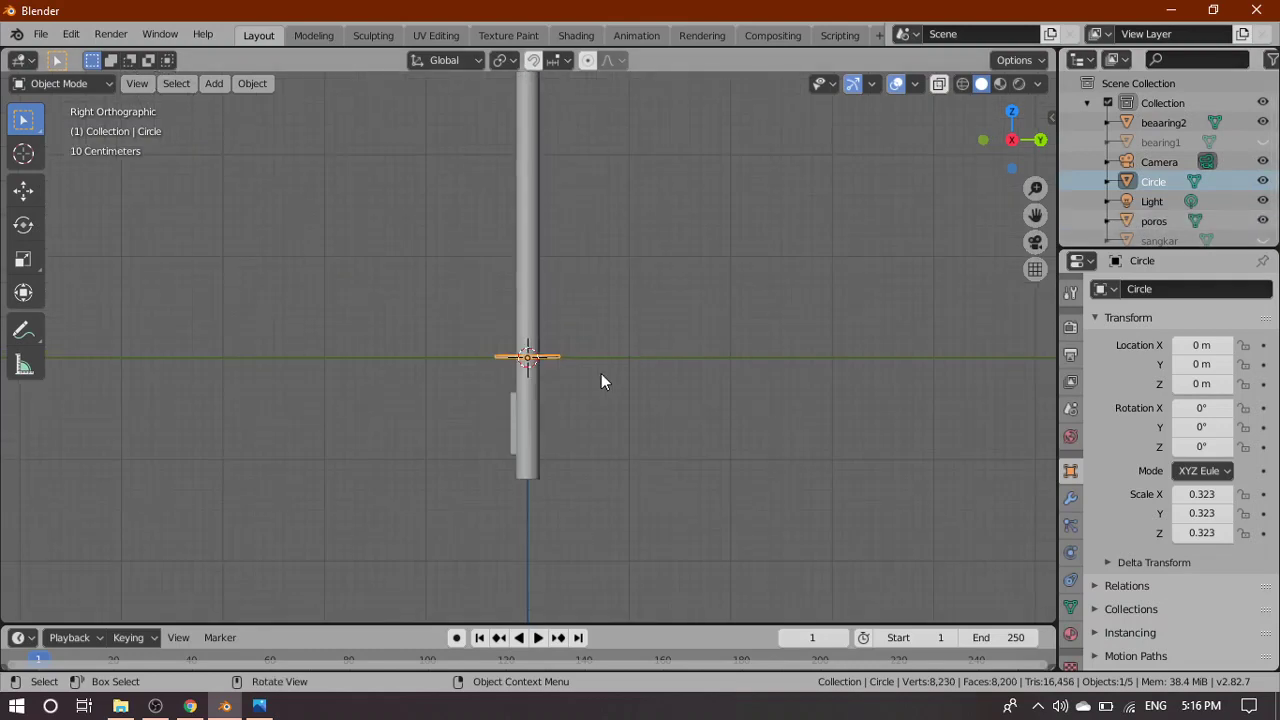
pyautogui.scroll(-4, 615, 350)
pyautogui.keyDown('shift'); pyautogui.moveTo(634, 253); pyautogui.dragTo(626, 377, button='middle'); pyautogui.keyUp('shift')
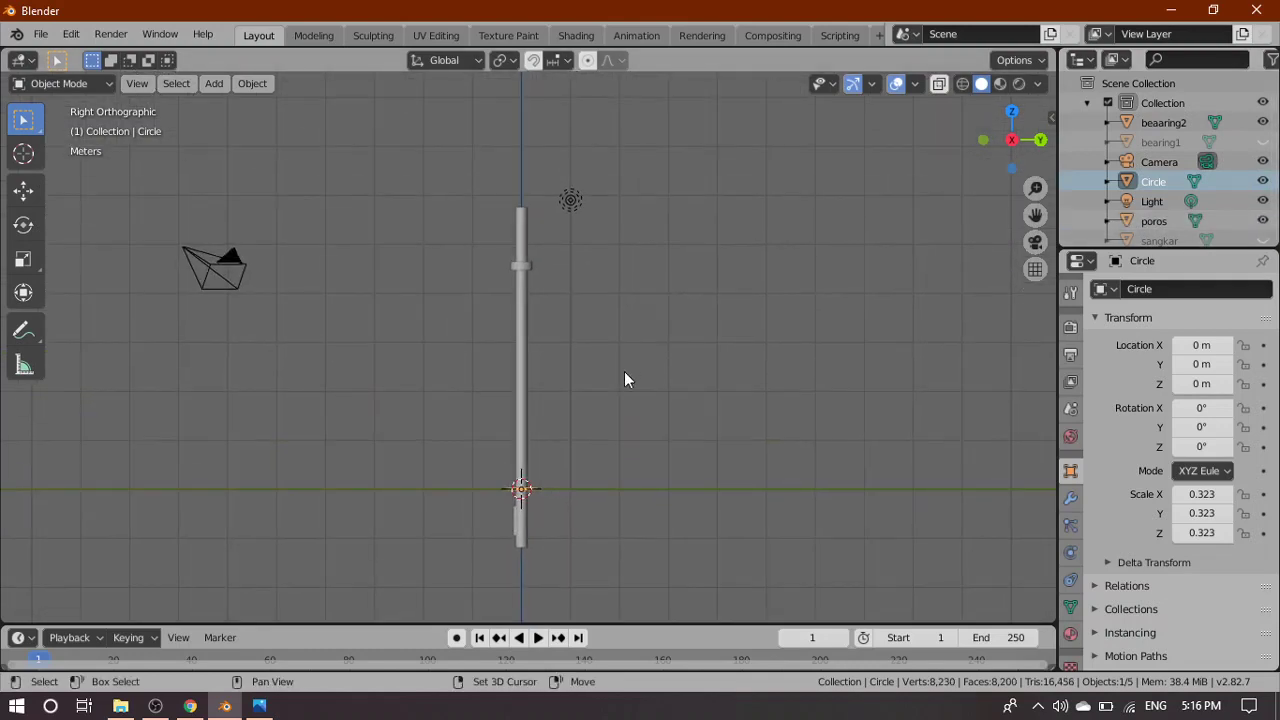
pyautogui.press('g')
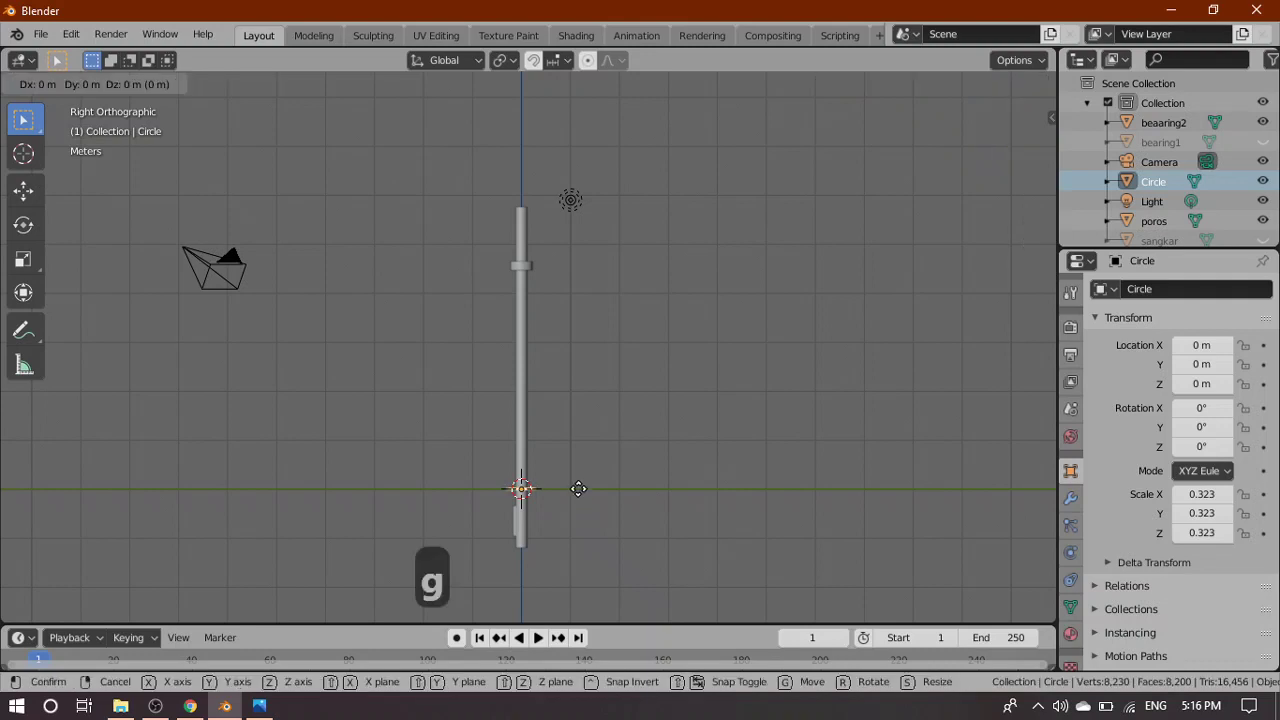
pyautogui.press('z')
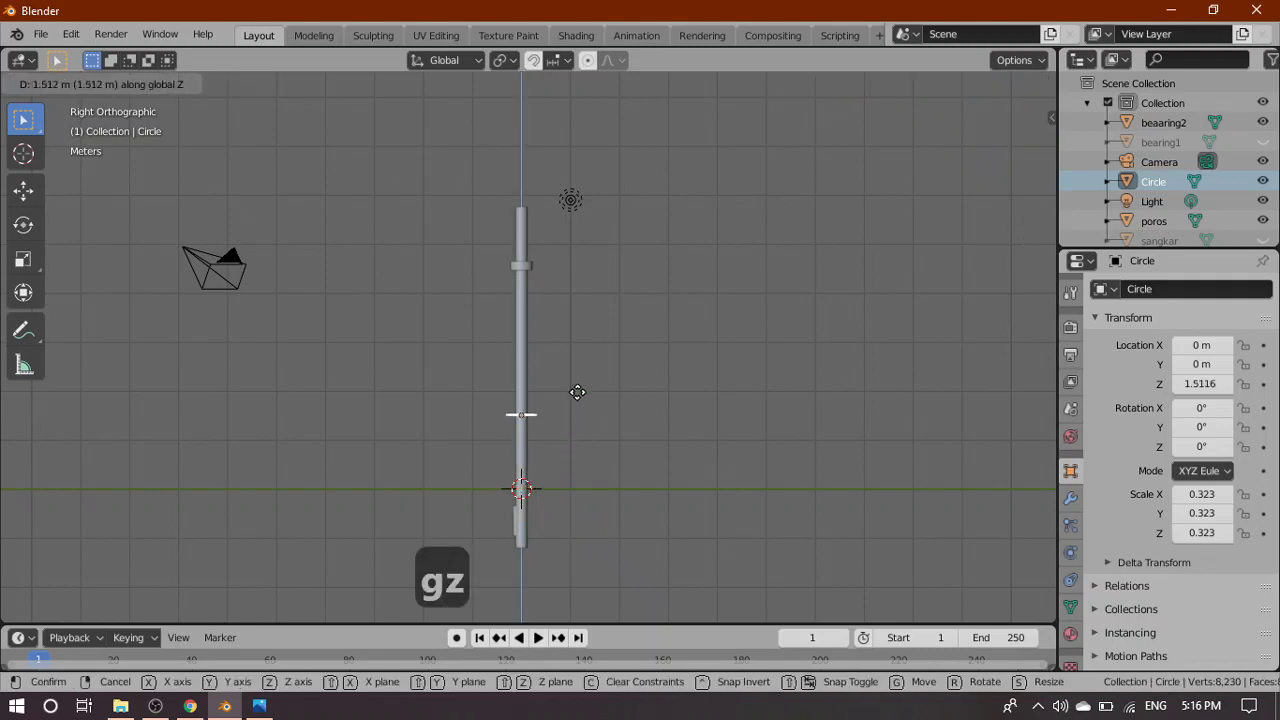
pyautogui.click(600, 271)
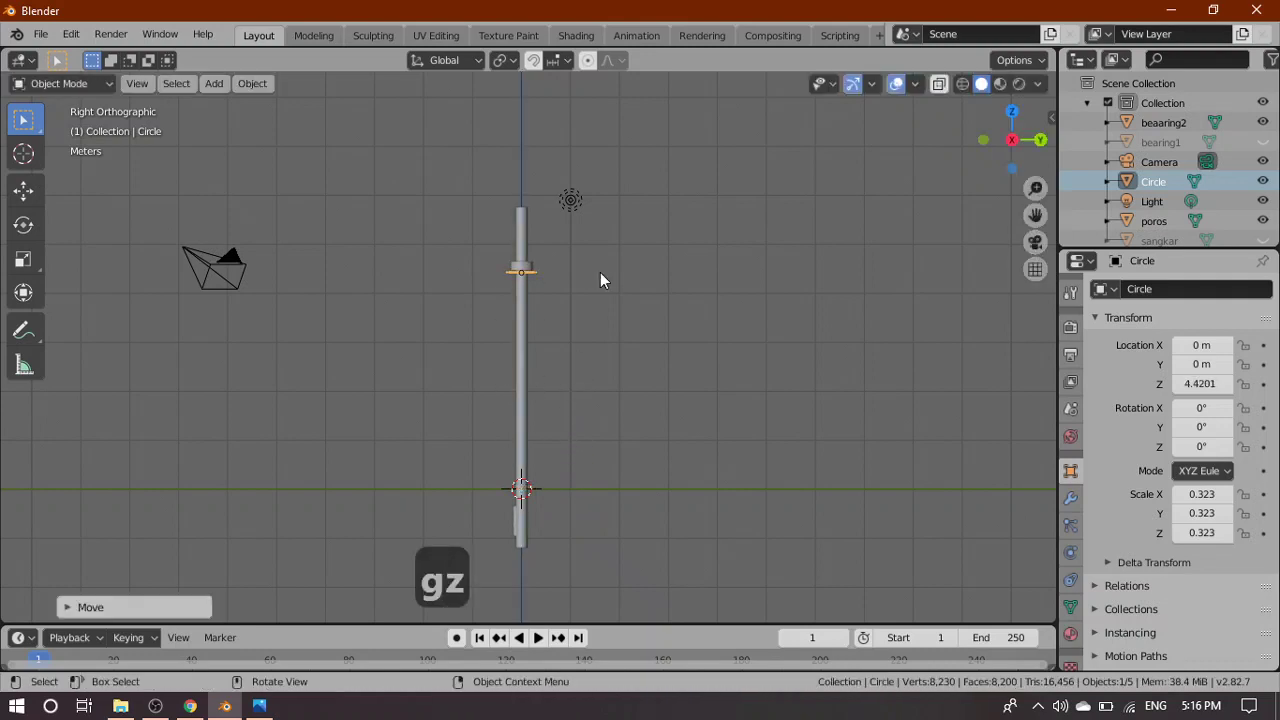
# Raise the ring disc along Z by about 0.026 m so it meets the upper bearing's underside
pyautogui.scroll(8, 554, 259)
pyautogui.keyDown('shift'); pyautogui.moveTo(727, 181); pyautogui.dragTo(707, 336, button='middle'); pyautogui.keyUp('shift')
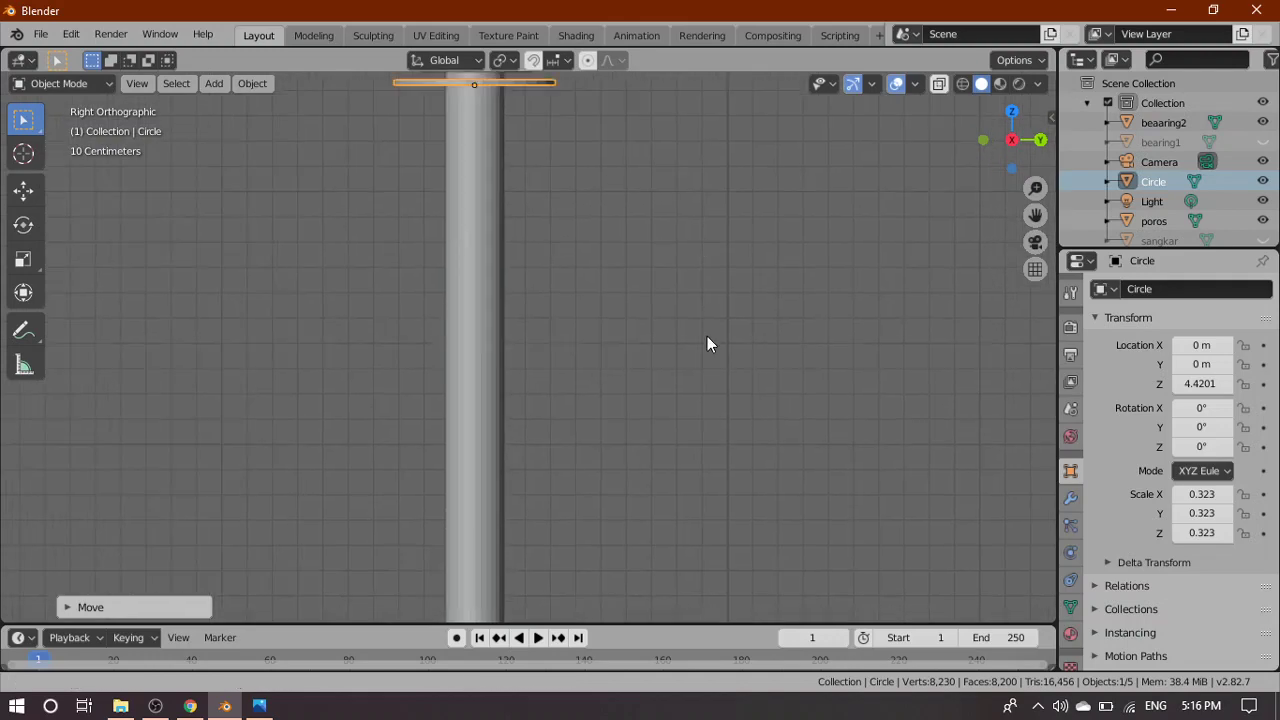
pyautogui.scroll(3, 543, 257)
pyautogui.keyDown('shift'); pyautogui.moveTo(622, 151); pyautogui.dragTo(631, 285, button='middle'); pyautogui.keyUp('shift')
pyautogui.scroll(3, 603, 251)
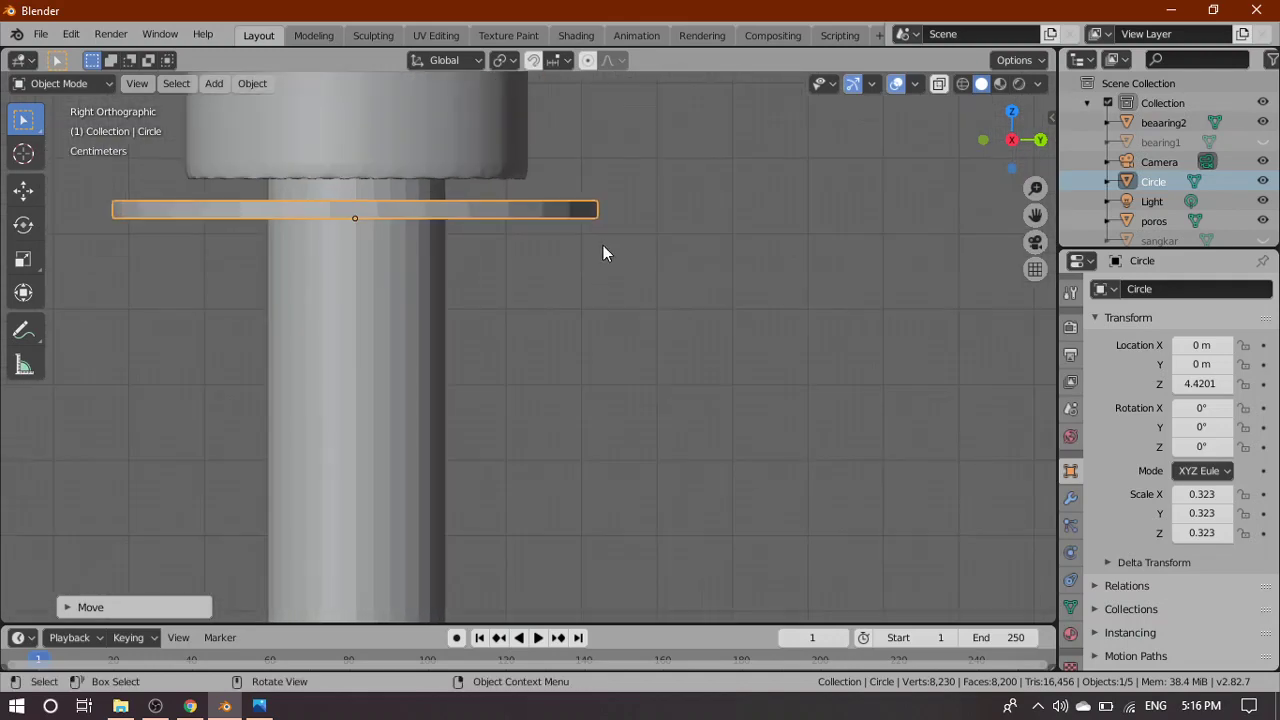
pyautogui.keyDown('shift'); pyautogui.moveTo(643, 151); pyautogui.dragTo(709, 307, button='middle'); pyautogui.keyUp('shift')
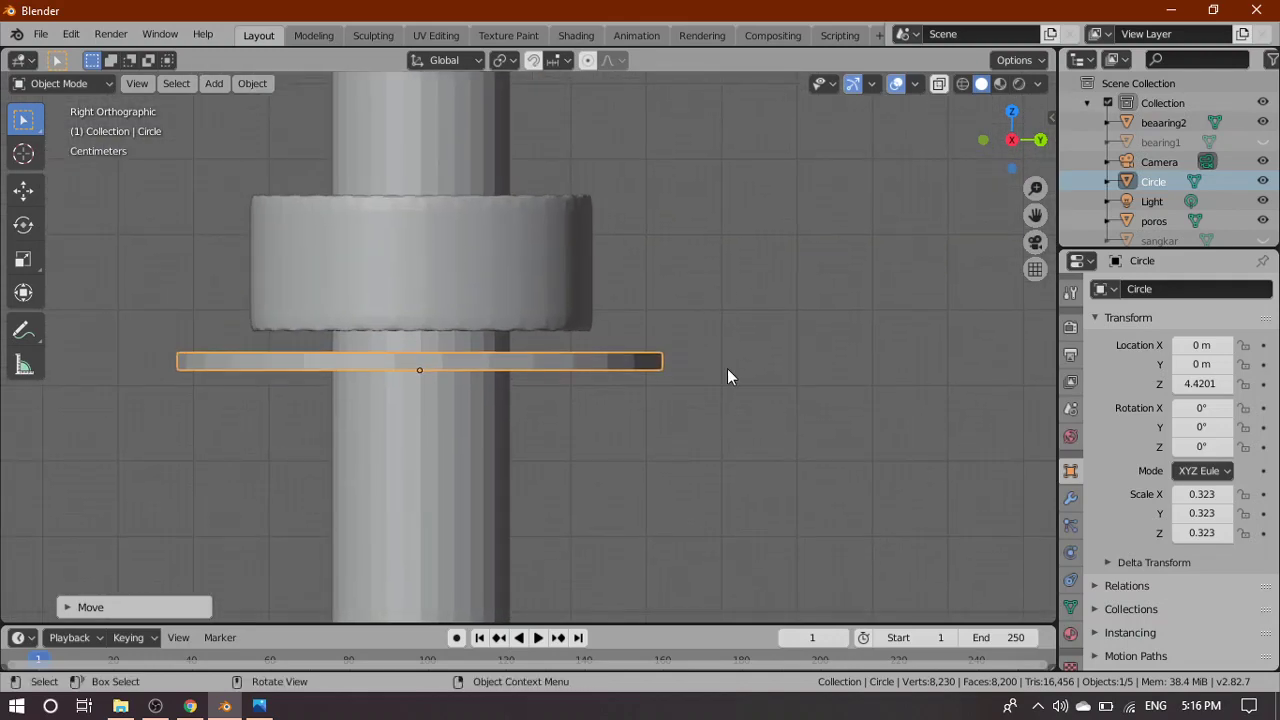
pyautogui.press('g')
pyautogui.press('z')
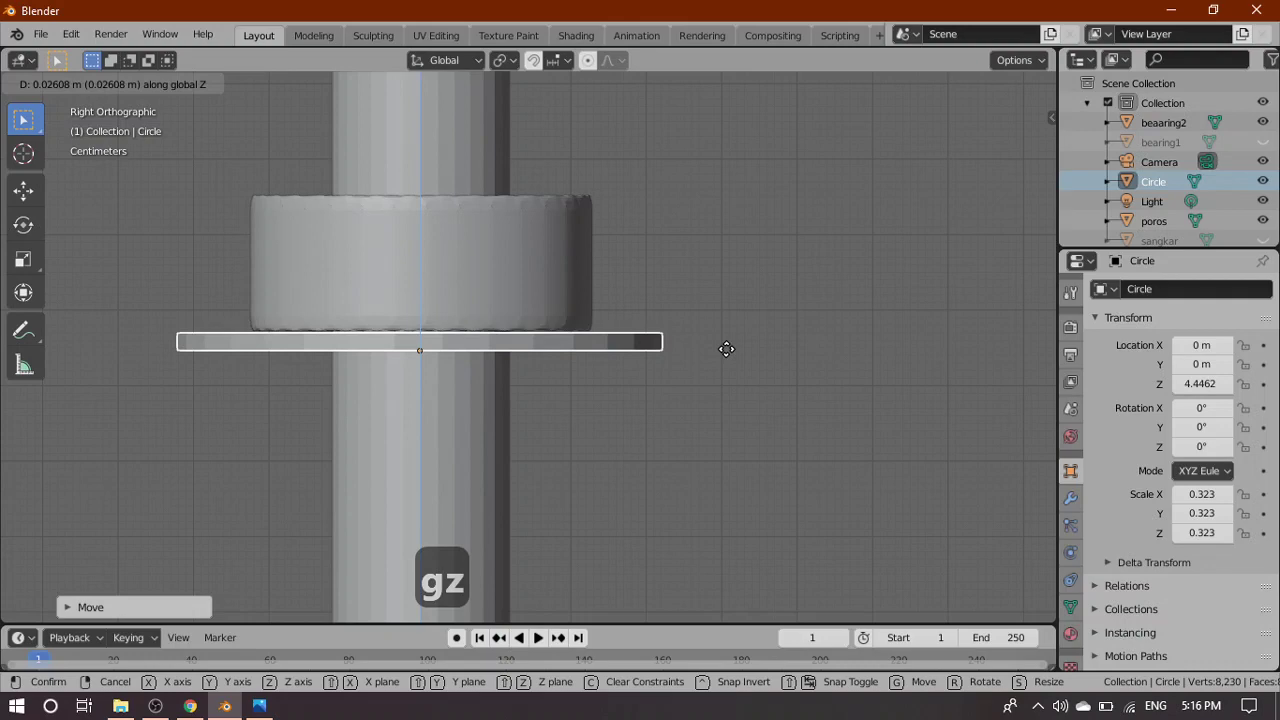
pyautogui.click(726, 349)
pyautogui.moveTo(726, 349); pyautogui.dragTo(777, 391, button='middle')
pyautogui.scroll(-5, 700, 238)
pyautogui.scroll(5, 702, 220)
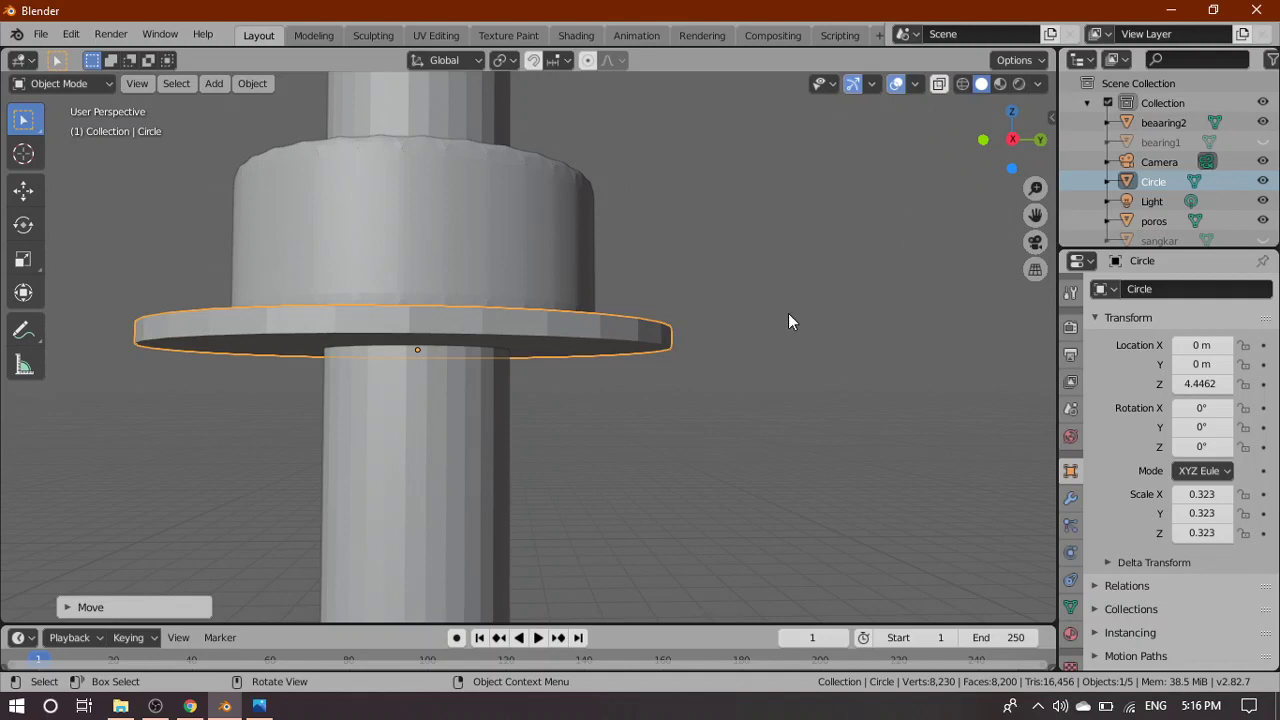
# Lower the ring disc along Z to about 4.4 m, leaving a small gap under the upper bearing, and deselect it
pyautogui.press('g')
pyautogui.press('z')
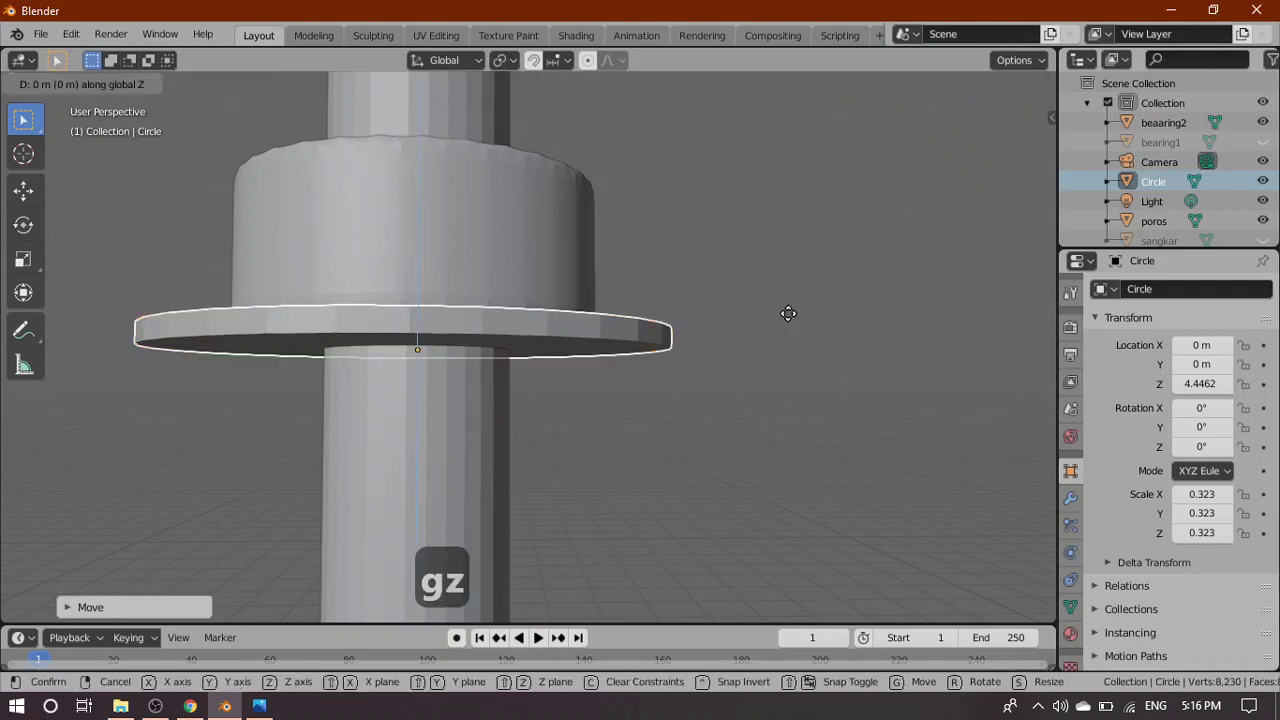
pyautogui.click(790, 349)
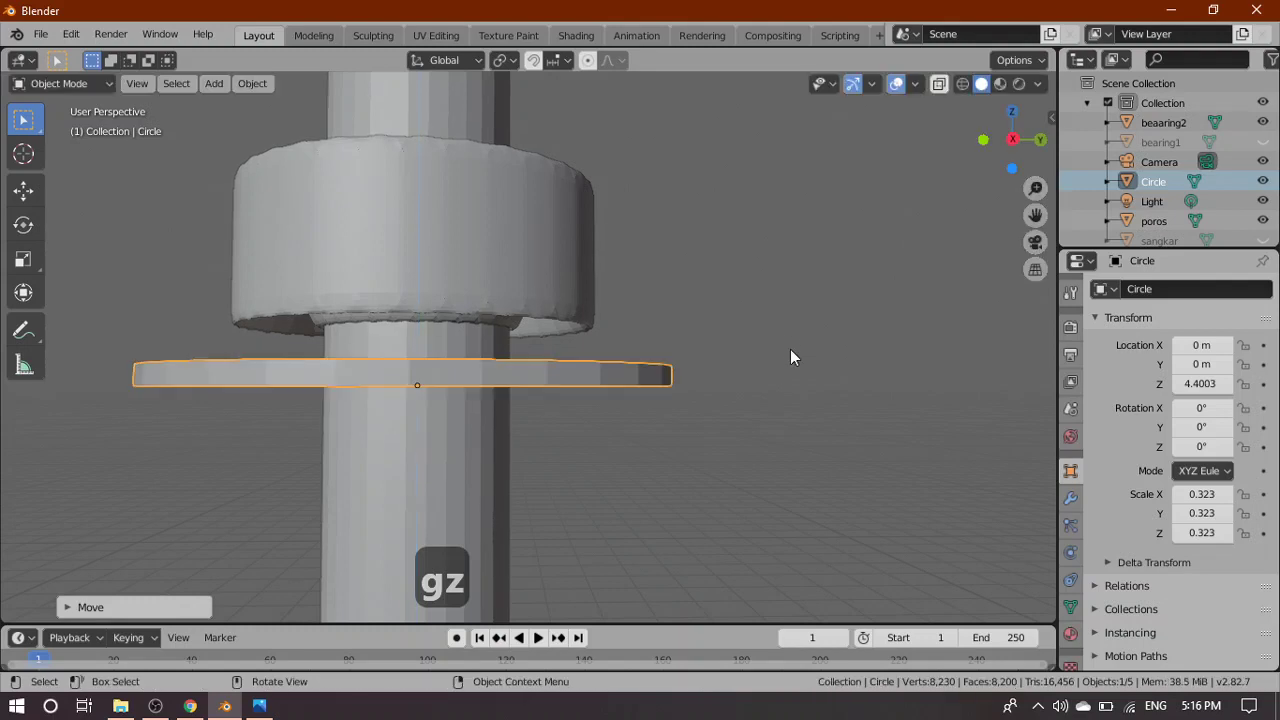
pyautogui.scroll(-6, 792, 355)
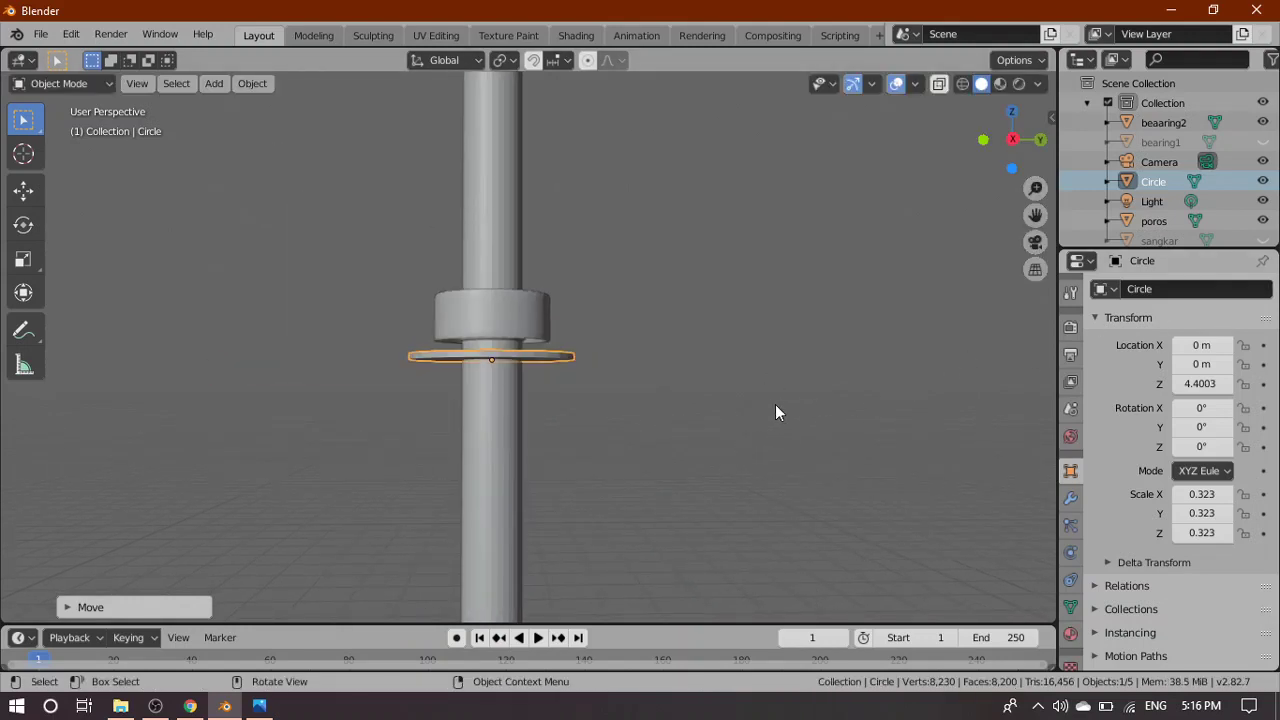
pyautogui.scroll(-5, 774, 409)
pyautogui.click(776, 370)
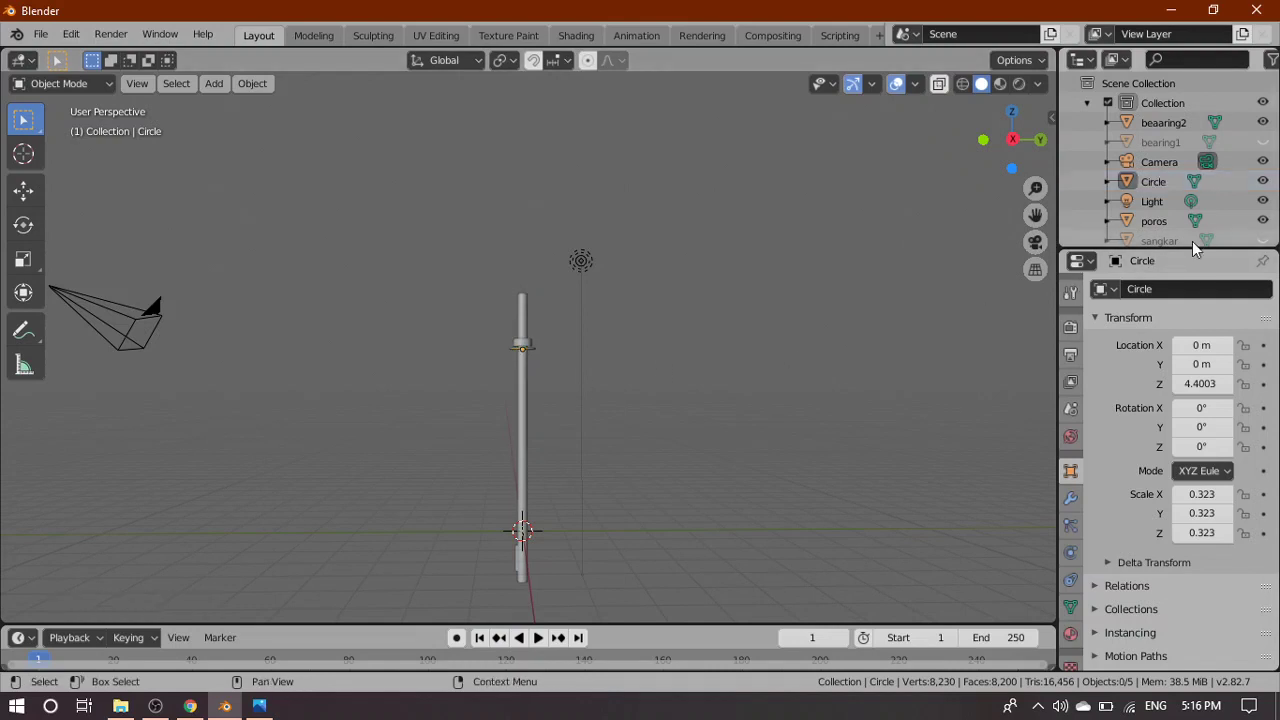
# Unhide bearing1 and sangkar and inspect the assembled rotor from several angles
pyautogui.click(1262, 142)
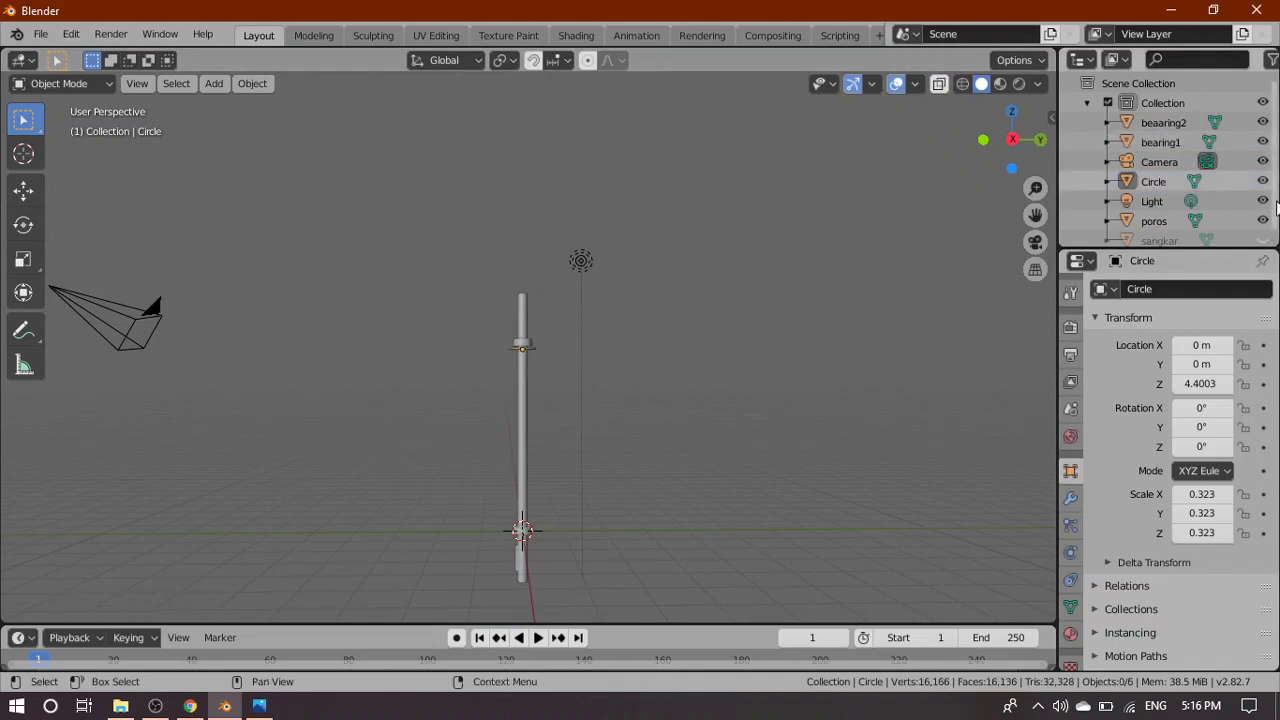
pyautogui.click(1262, 241)
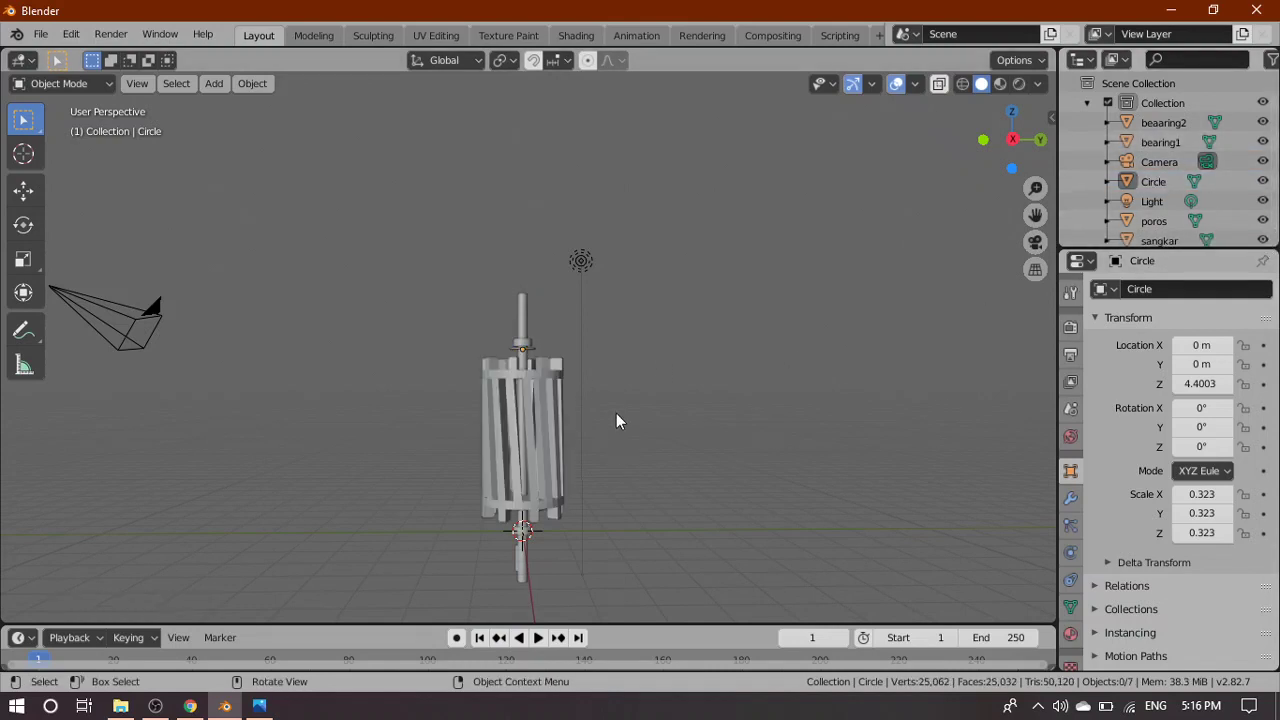
pyautogui.moveTo(606, 443); pyautogui.dragTo(551, 518, button='middle')
pyautogui.scroll(3, 551, 518)
pyautogui.moveTo(622, 431); pyautogui.dragTo(606, 541, button='middle')
pyautogui.scroll(-2, 606, 541)
# In right view, hide beaaring2 and sangkar, keeping bearing1 shown around the lower part of poros
pyautogui.press('`')
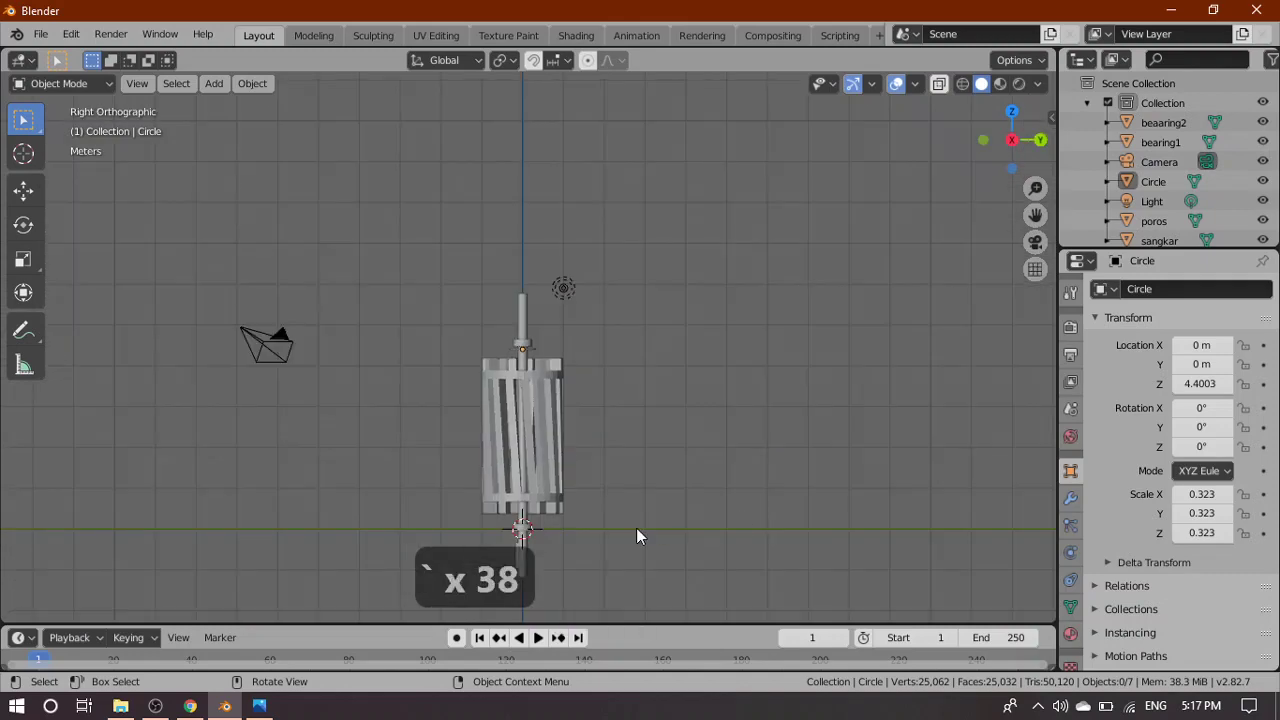
pyautogui.keyDown('shift'); pyautogui.moveTo(634, 536); pyautogui.dragTo(648, 392, button='middle'); pyautogui.keyUp('shift')
pyautogui.scroll(3, 635, 354)
pyautogui.scroll(1, 636, 356)
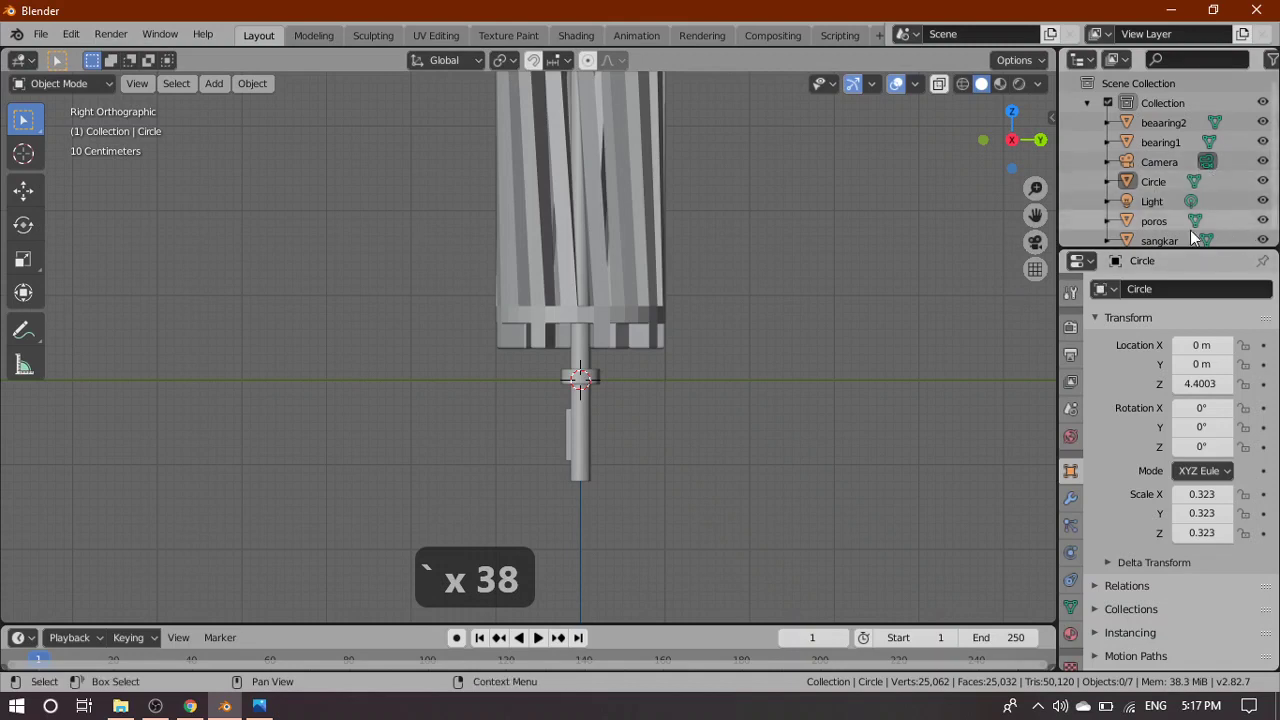
pyautogui.click(1262, 122)
pyautogui.click(1263, 142)
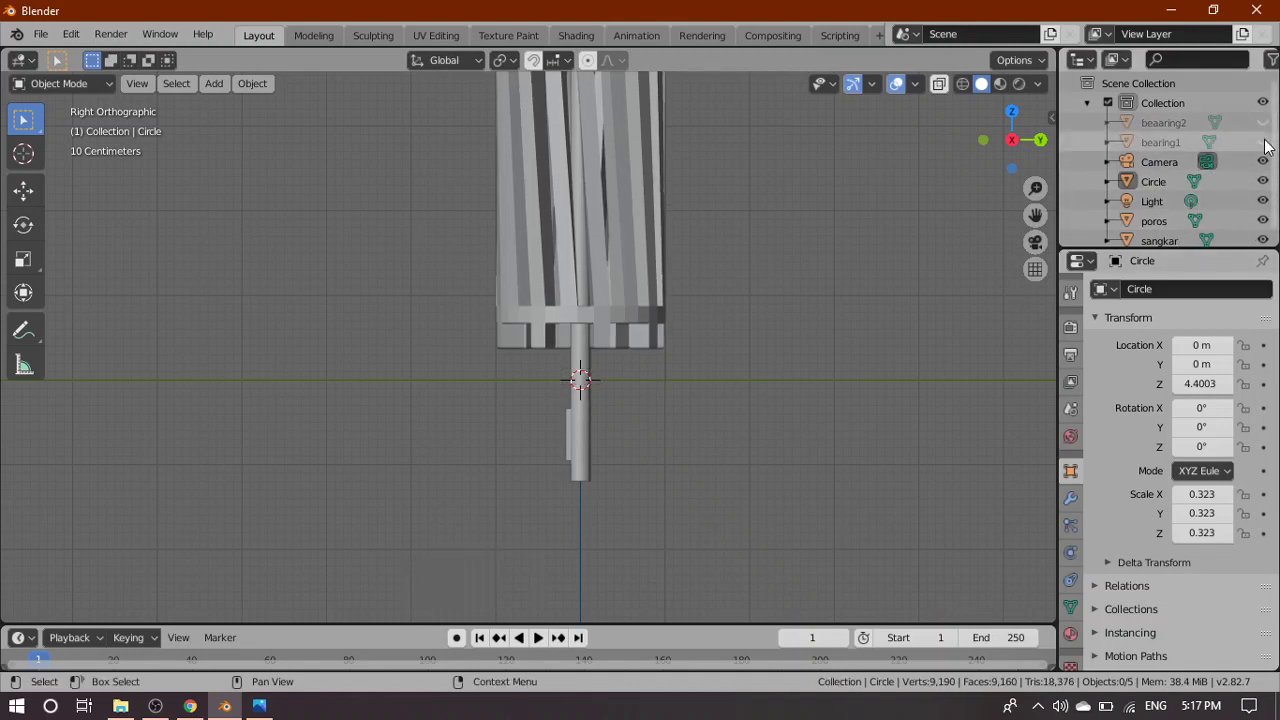
pyautogui.click(1263, 241)
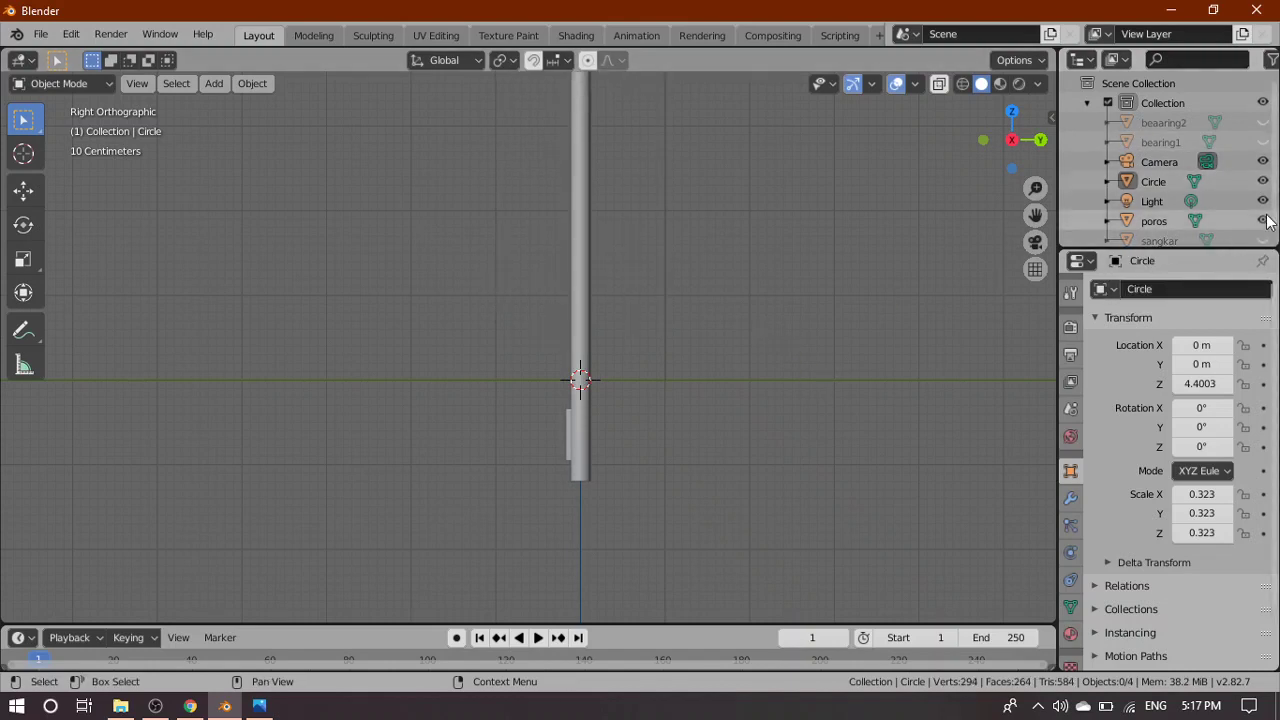
pyautogui.click(1263, 142)
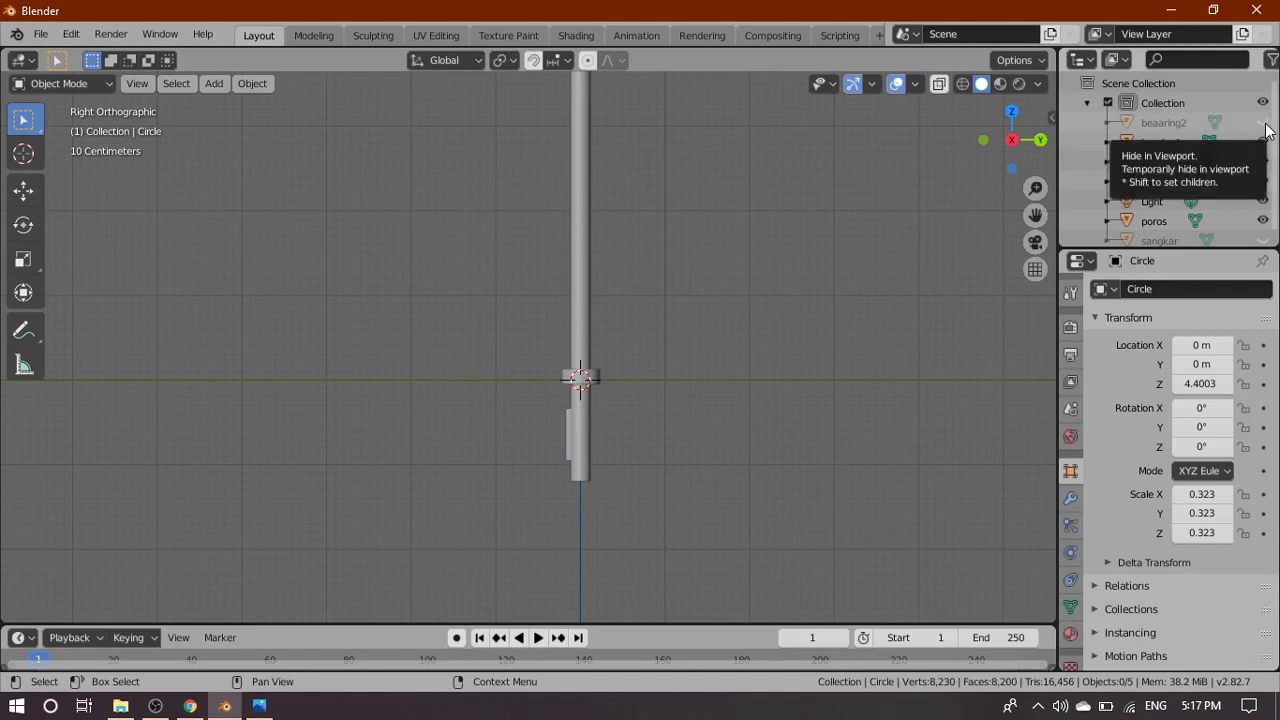
# Add a torus mesh at the origin around bearing1 and hide poros
pyautogui.scroll(6, 743, 417)
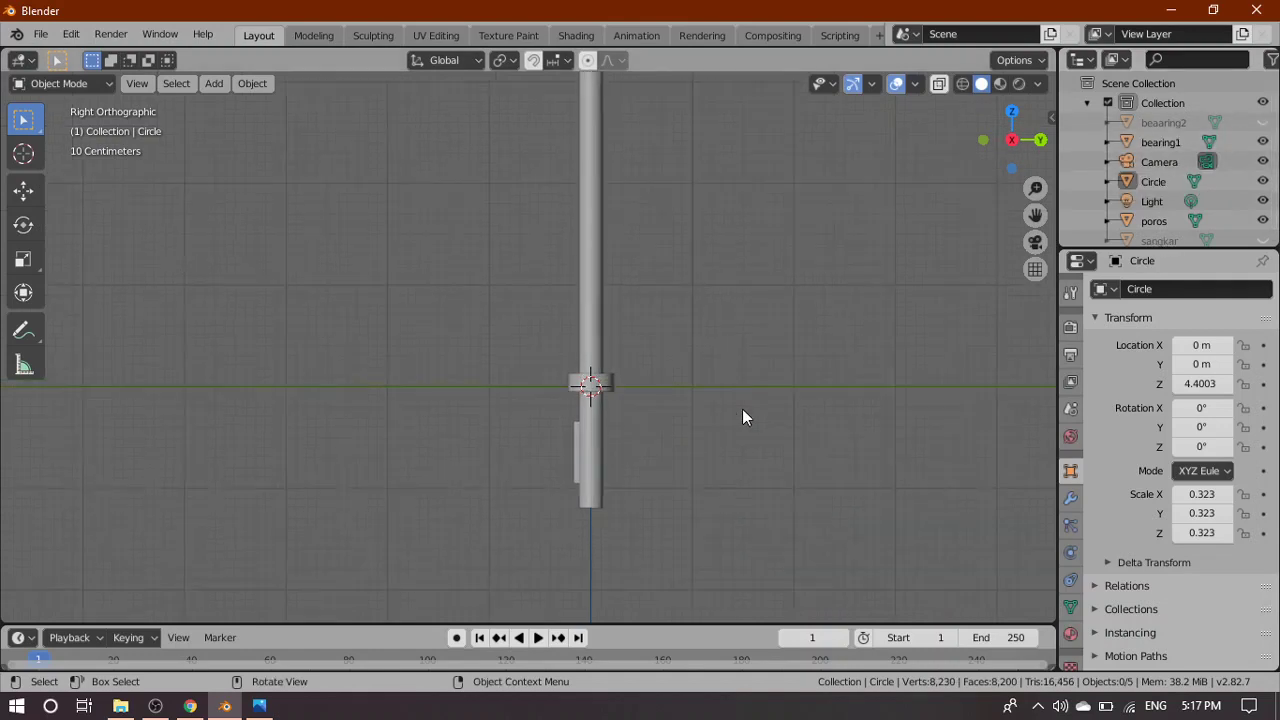
pyautogui.keyDown('shift'); pyautogui.moveTo(844, 478); pyautogui.dragTo(686, 460, button='middle'); pyautogui.keyUp('shift')
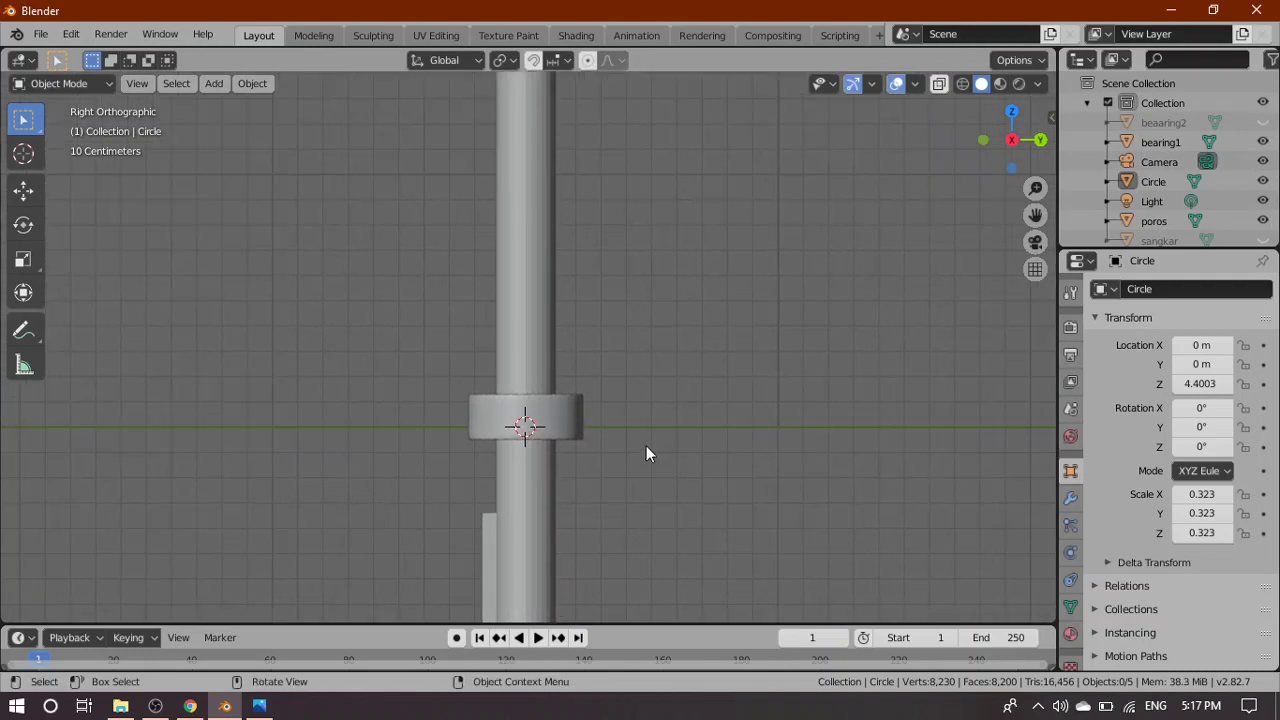
pyautogui.hotkey('shift', 'a')
pyautogui.moveTo(661, 314)
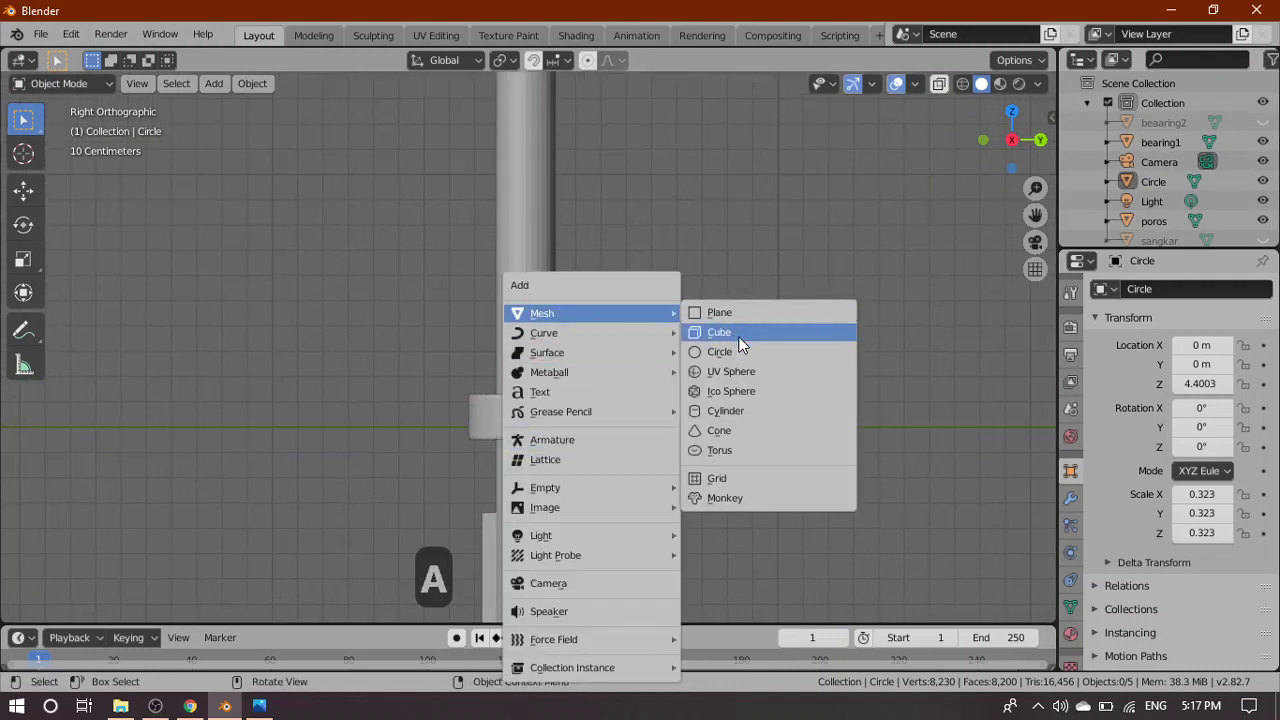
pyautogui.click(754, 451)
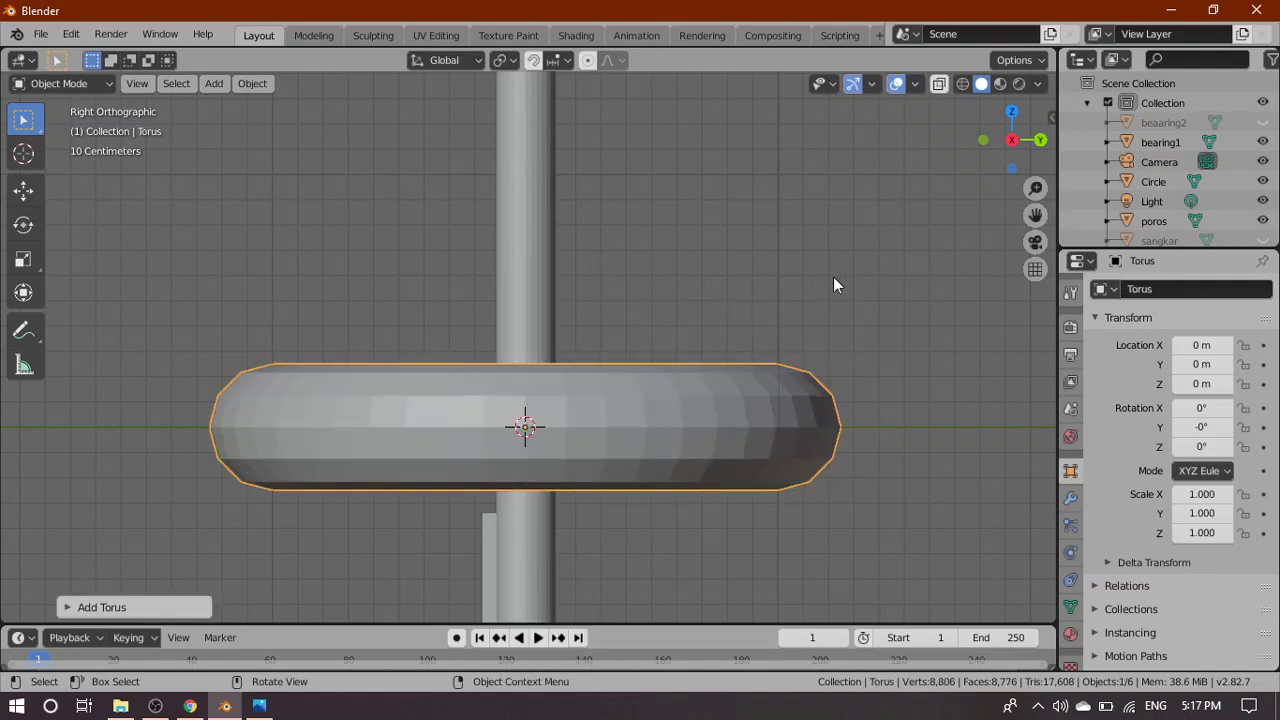
pyautogui.click(1262, 221)
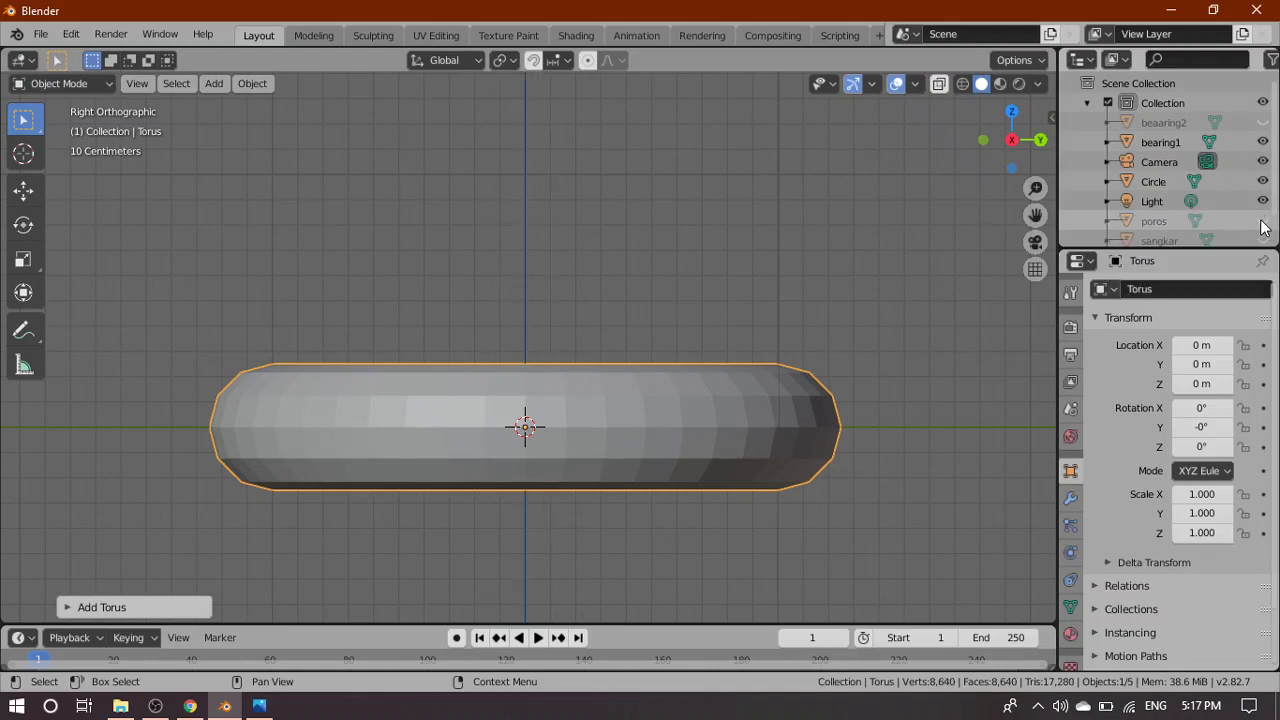
# In bottom view, scale the torus uniformly to about 0.083 so it fits inside bearing1's bore, and enter Edit Mode
pyautogui.press('`')
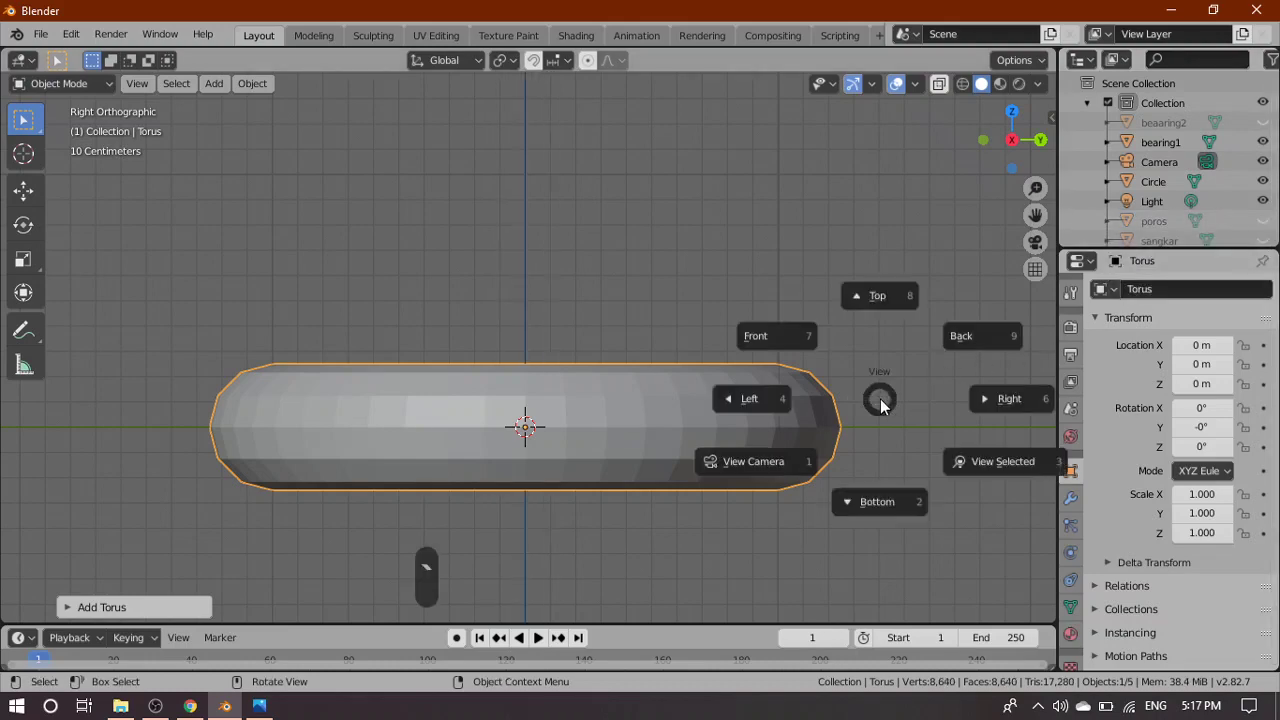
pyautogui.click(889, 508)
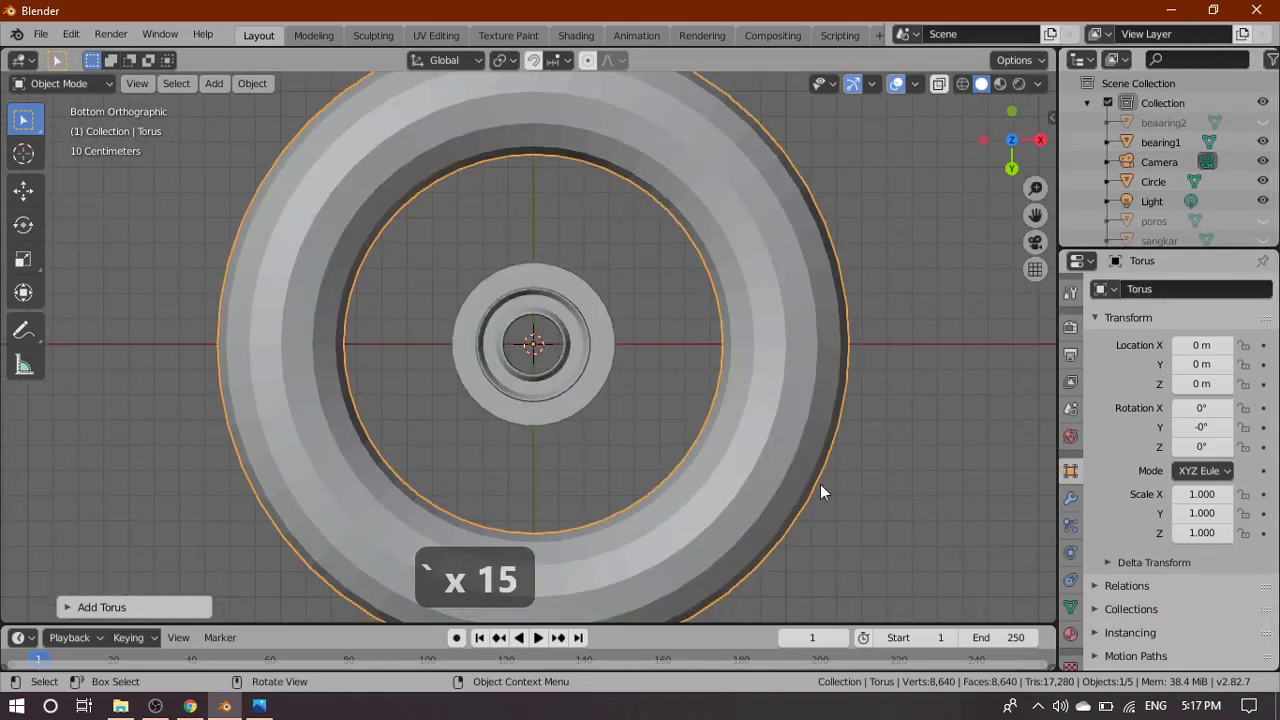
pyautogui.press('s')
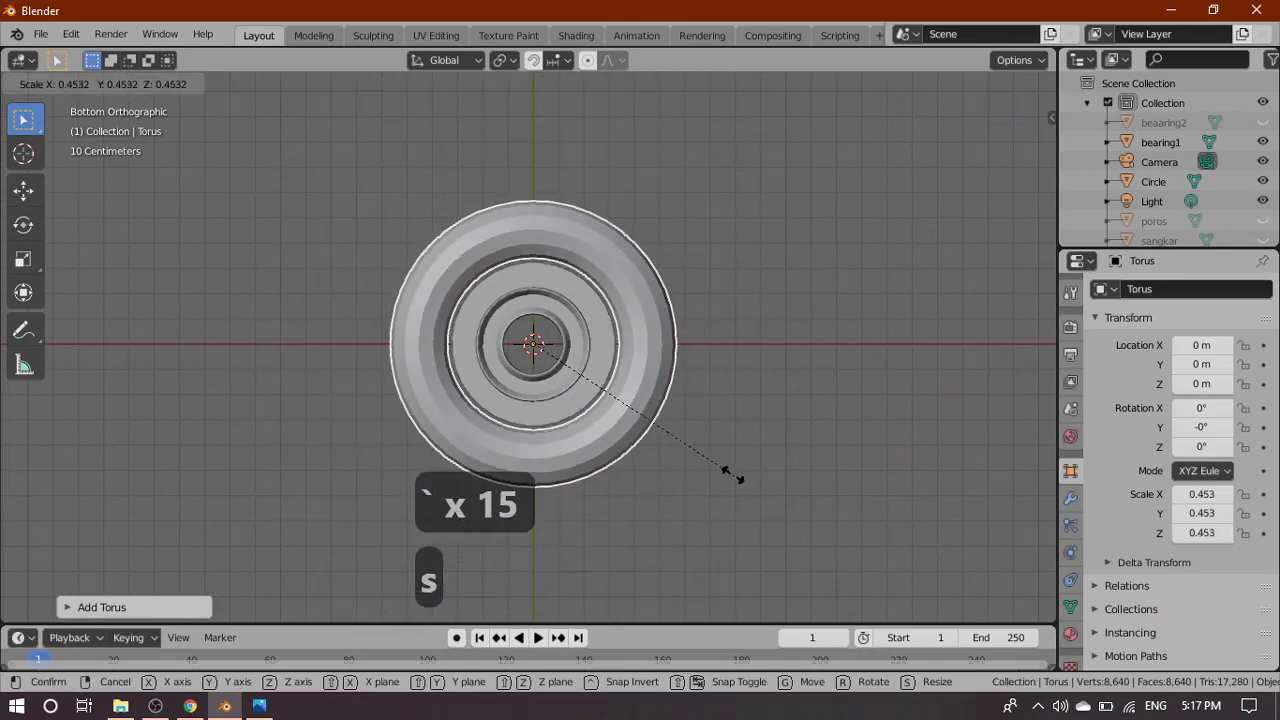
pyautogui.click(728, 471)
pyautogui.scroll(5, 544, 404)
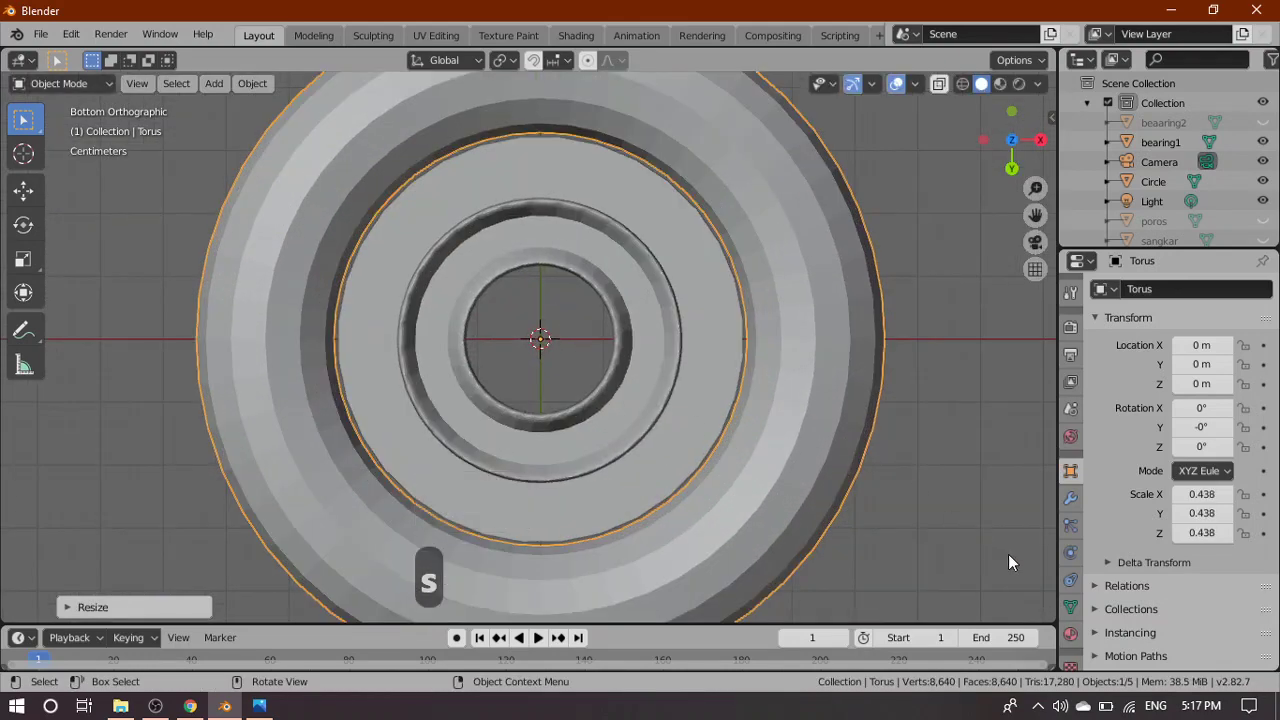
pyautogui.press('s')
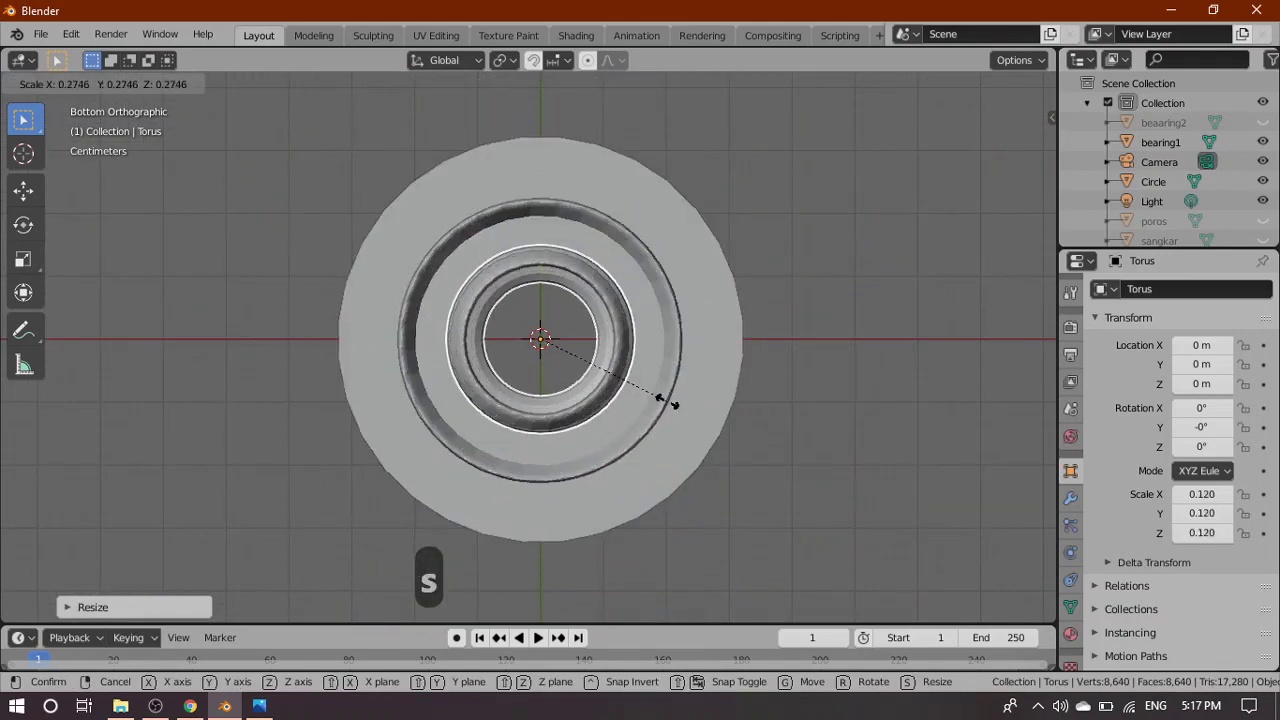
pyautogui.click(680, 421)
pyautogui.scroll(4, 680, 421)
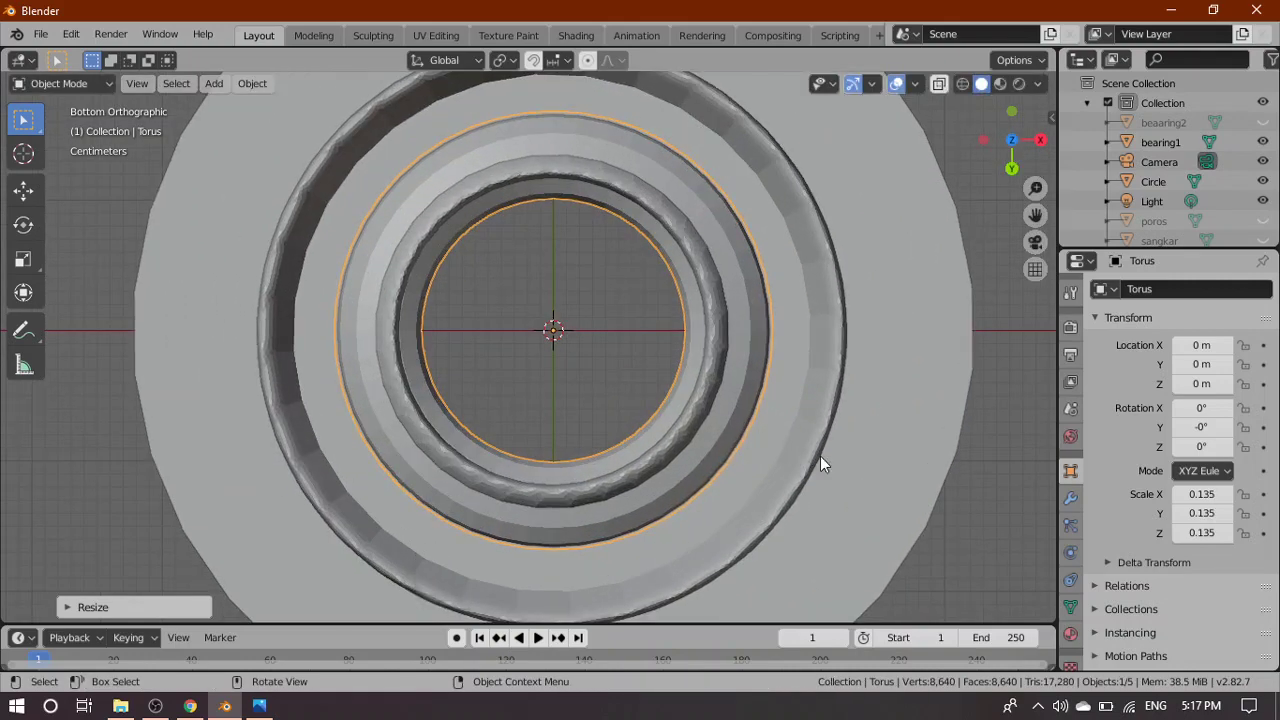
pyautogui.press('s')
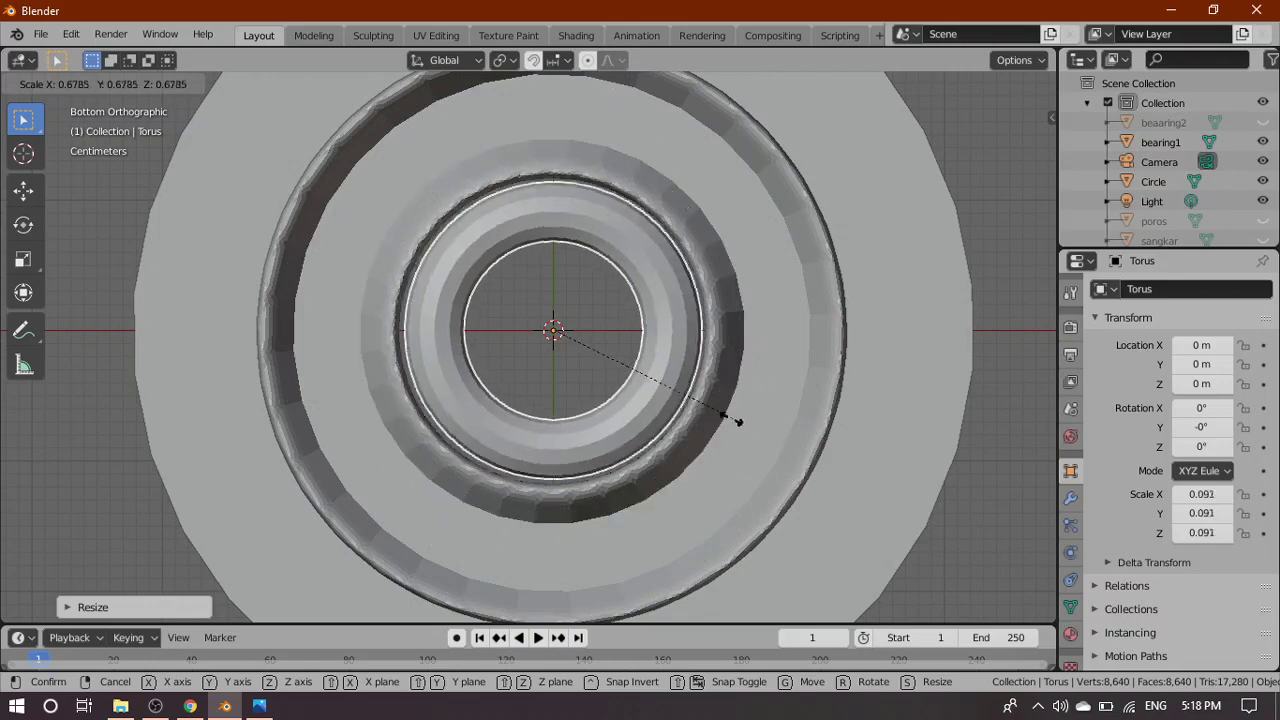
pyautogui.click(731, 404)
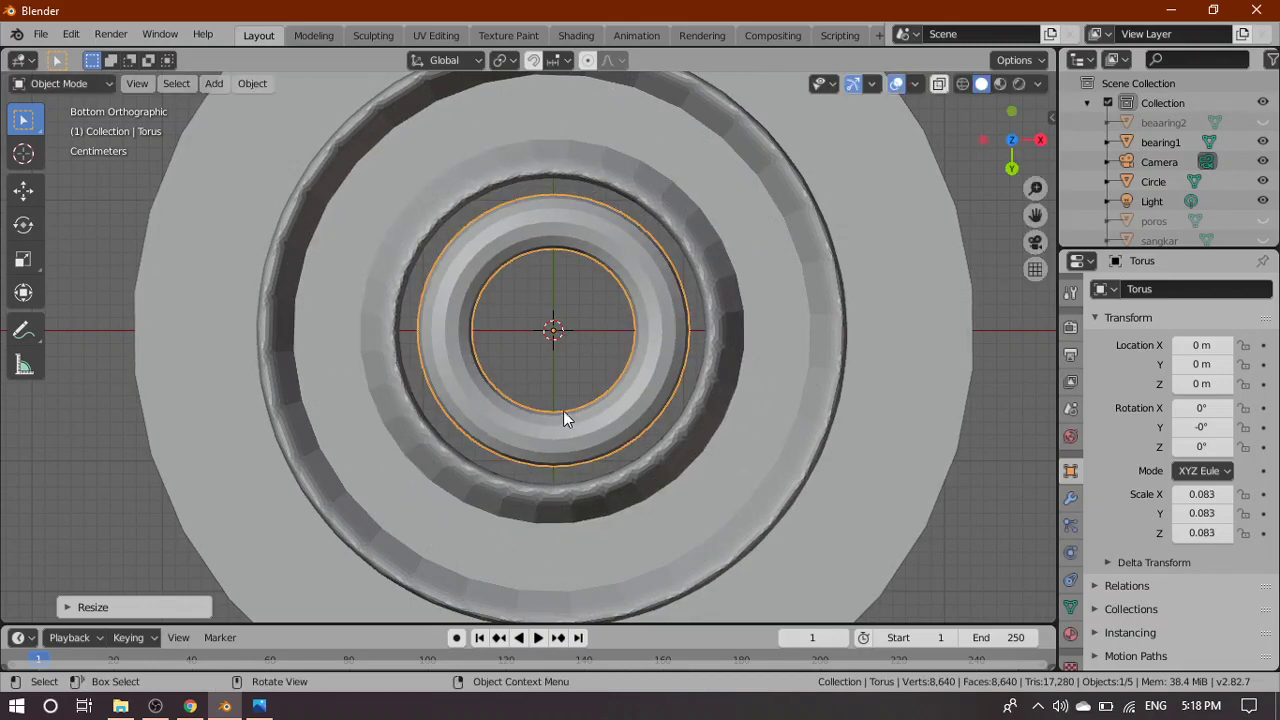
pyautogui.press('Tab')
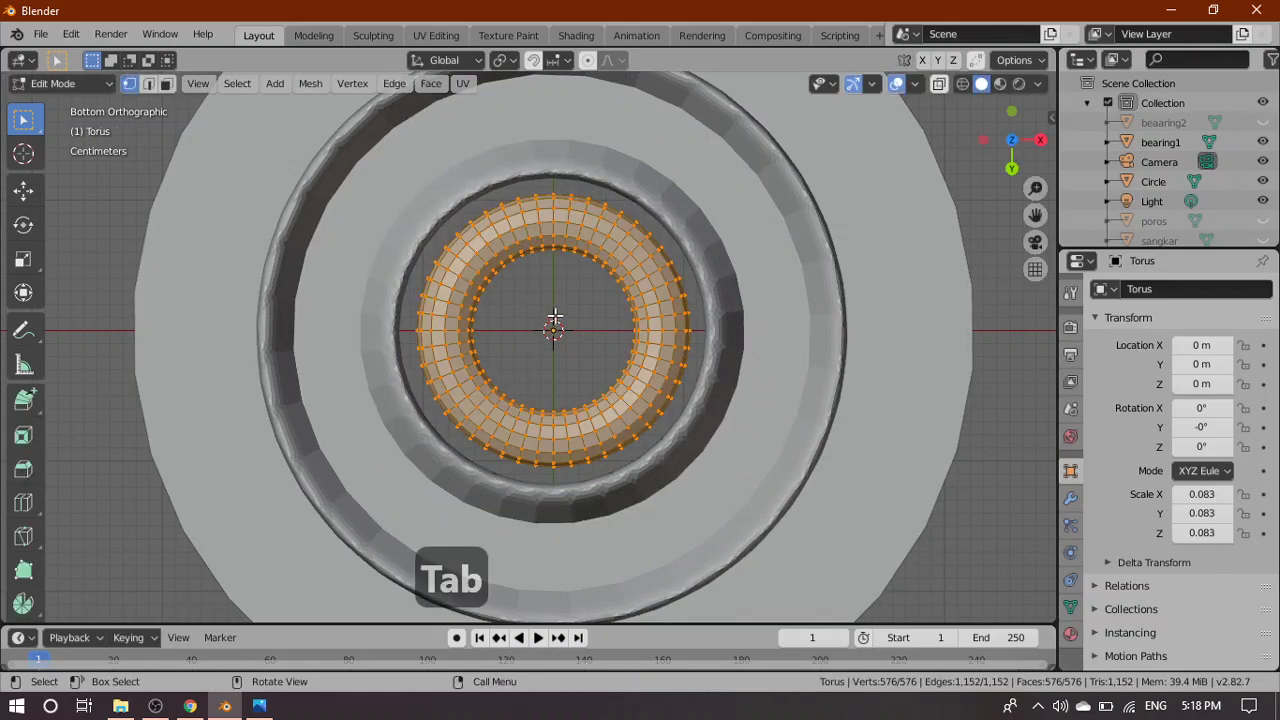
# Display the torus and bearing1 in wireframe and clear the torus's vertex selection
pyautogui.click(962, 84)
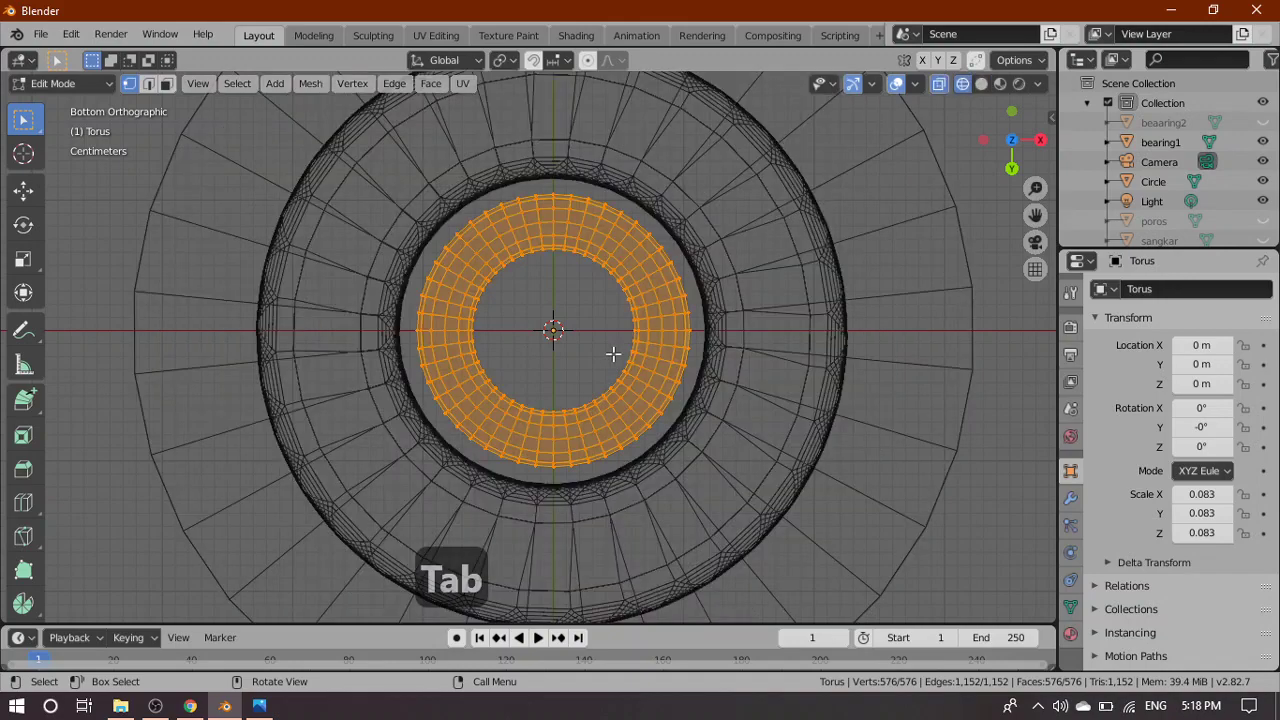
pyautogui.scroll(2, 594, 353)
pyautogui.scroll(1, 594, 353)
pyautogui.scroll(-4, 598, 346)
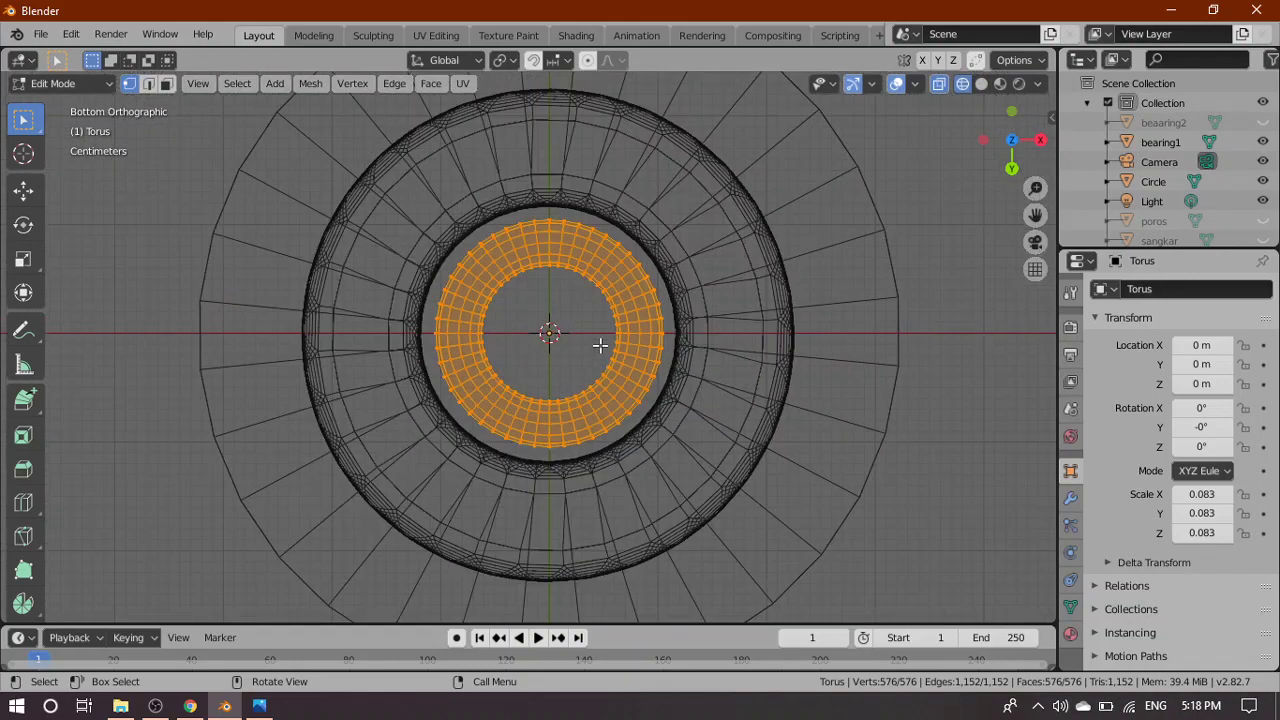
pyautogui.scroll(1, 616, 346)
pyautogui.hotkey('alt', 'a')
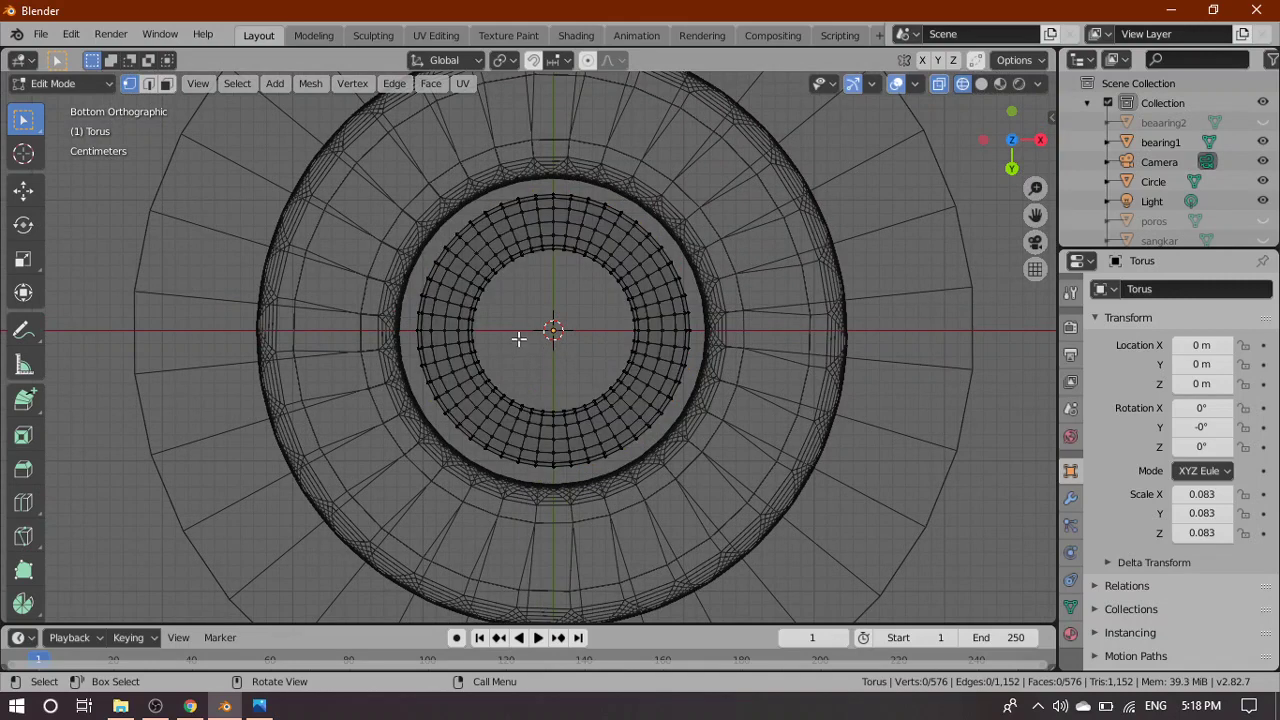
# Box-select the two innermost vertex rings along the upper arc of the torus's inner rim
pyautogui.scroll(1, 534, 326)
pyautogui.scroll(1, 530, 308)
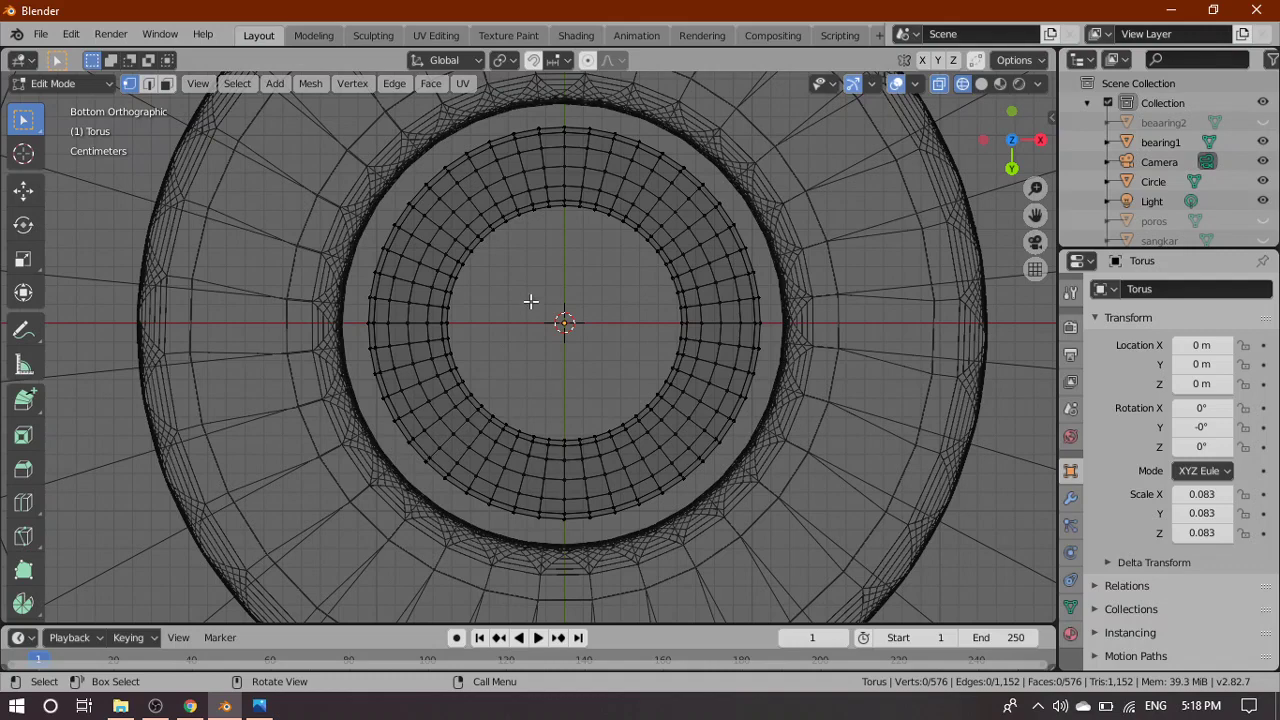
pyautogui.scroll(1, 503, 310)
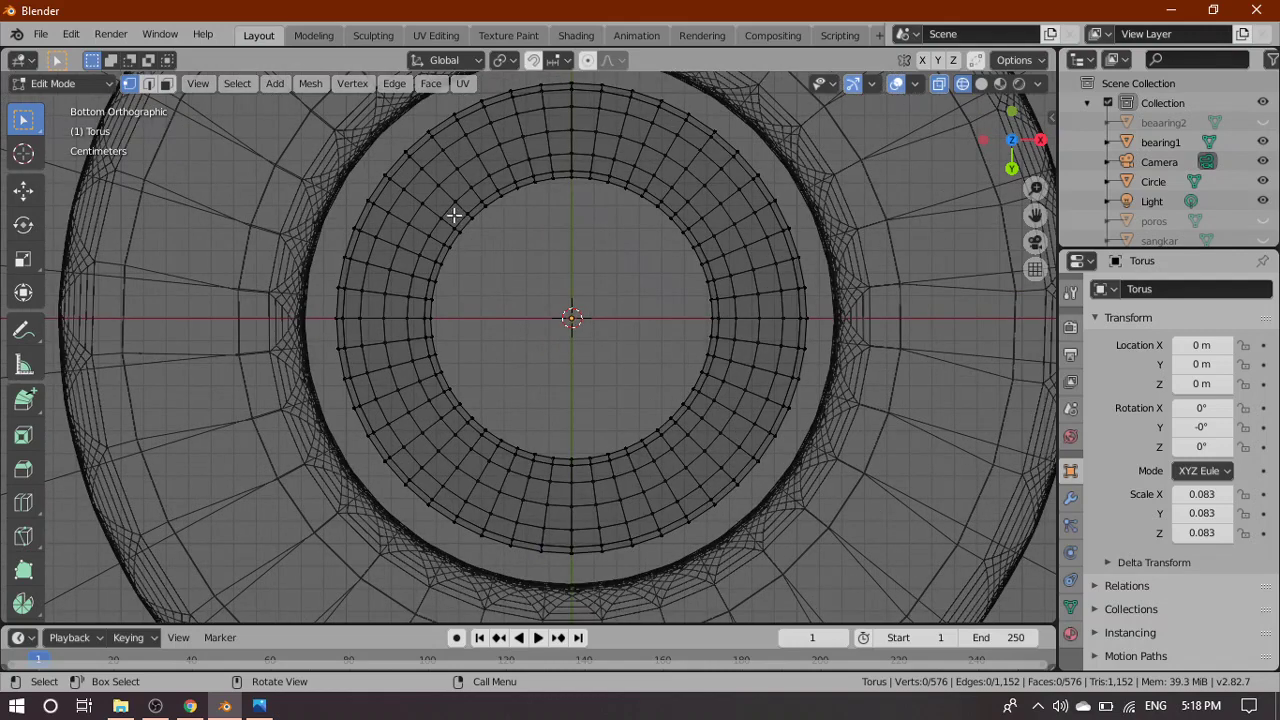
pyautogui.moveTo(454, 215); pyautogui.dragTo(479, 276)
pyautogui.moveTo(438, 238); pyautogui.dragTo(446, 359)
pyautogui.moveTo(487, 184); pyautogui.dragTo(537, 236)
pyautogui.keyDown('shift'); pyautogui.moveTo(506, 177); pyautogui.dragTo(694, 262); pyautogui.keyUp('shift')
pyautogui.keyDown('shift'); pyautogui.click(670, 217); pyautogui.keyUp('shift')
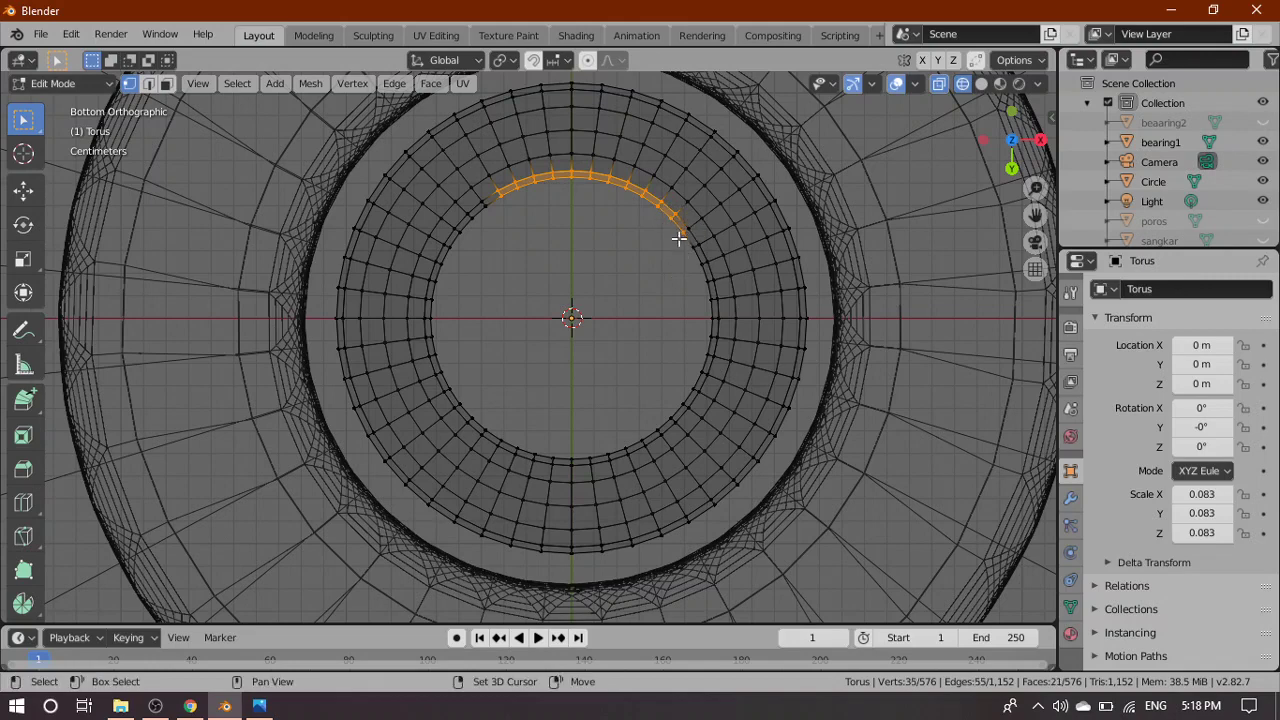
# Extend the selection along the right-hand arc of the torus's inner rim, including the missed vertices
pyautogui.keyDown('shift'); pyautogui.moveTo(675, 231); pyautogui.dragTo(705, 275); pyautogui.keyUp('shift')
pyautogui.keyDown('shift'); pyautogui.click(688, 230); pyautogui.keyUp('shift')
pyautogui.keyDown('shift'); pyautogui.moveTo(691, 257); pyautogui.dragTo(653, 441); pyautogui.keyUp('shift')
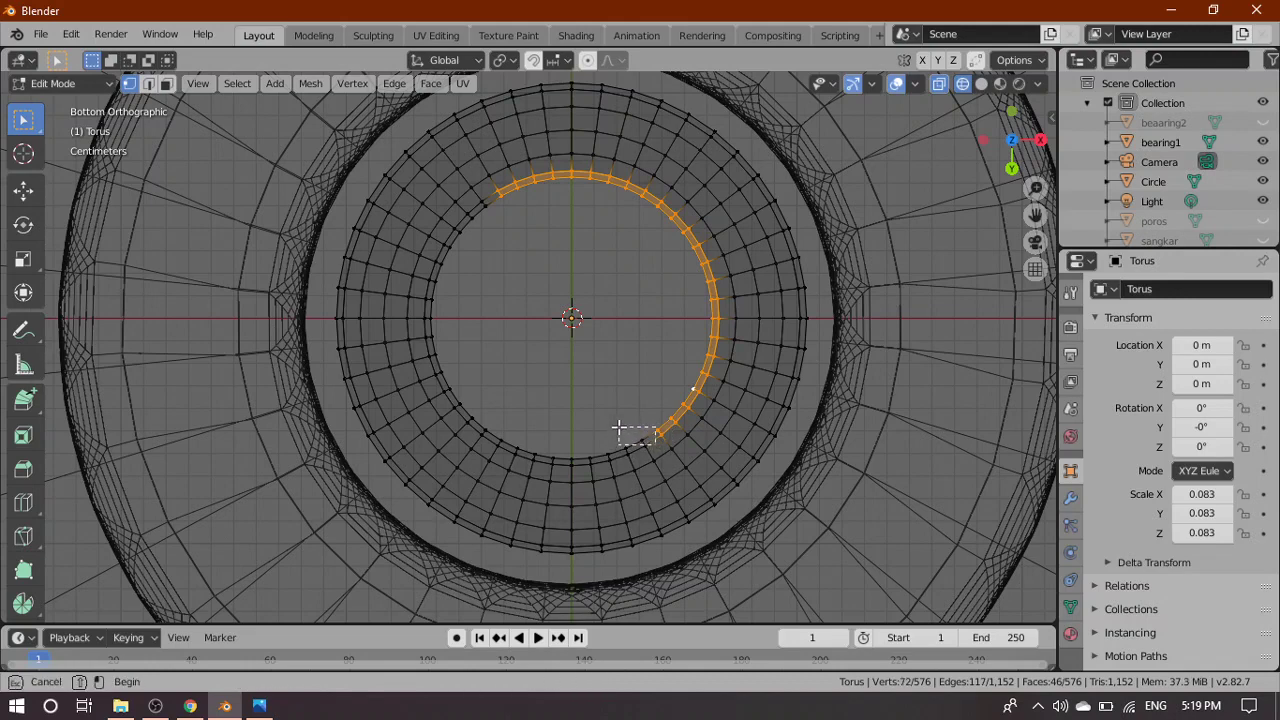
pyautogui.keyDown('shift'); pyautogui.click(641, 445); pyautogui.keyUp('shift')
pyautogui.keyDown('shift'); pyautogui.click(648, 447); pyautogui.keyUp('shift')
# Add the vertices along the lower arc of the torus's inner rim to the selection
pyautogui.scroll(4, 670, 490)
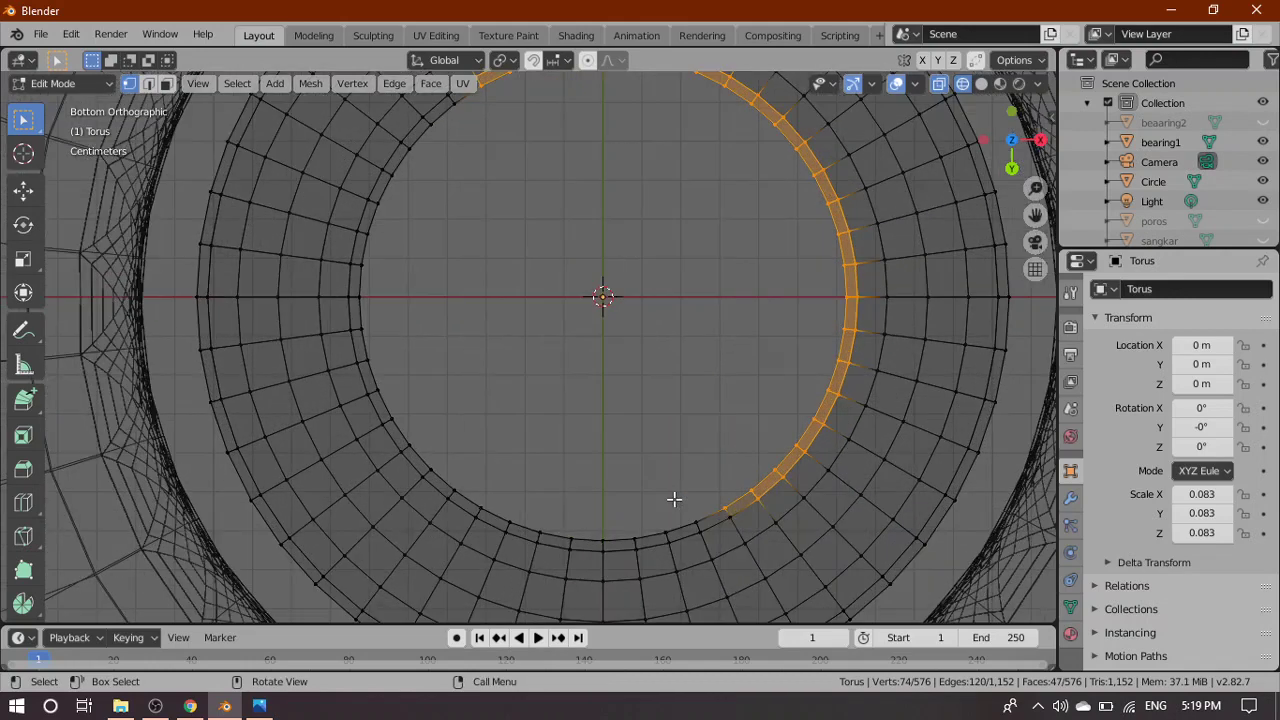
pyautogui.moveTo(787, 558)
pyautogui.keyDown('shift'); pyautogui.mouseDown()
pyautogui.moveTo(666, 575)
pyautogui.moveTo(645, 522)
pyautogui.mouseUp(); pyautogui.keyUp('shift')
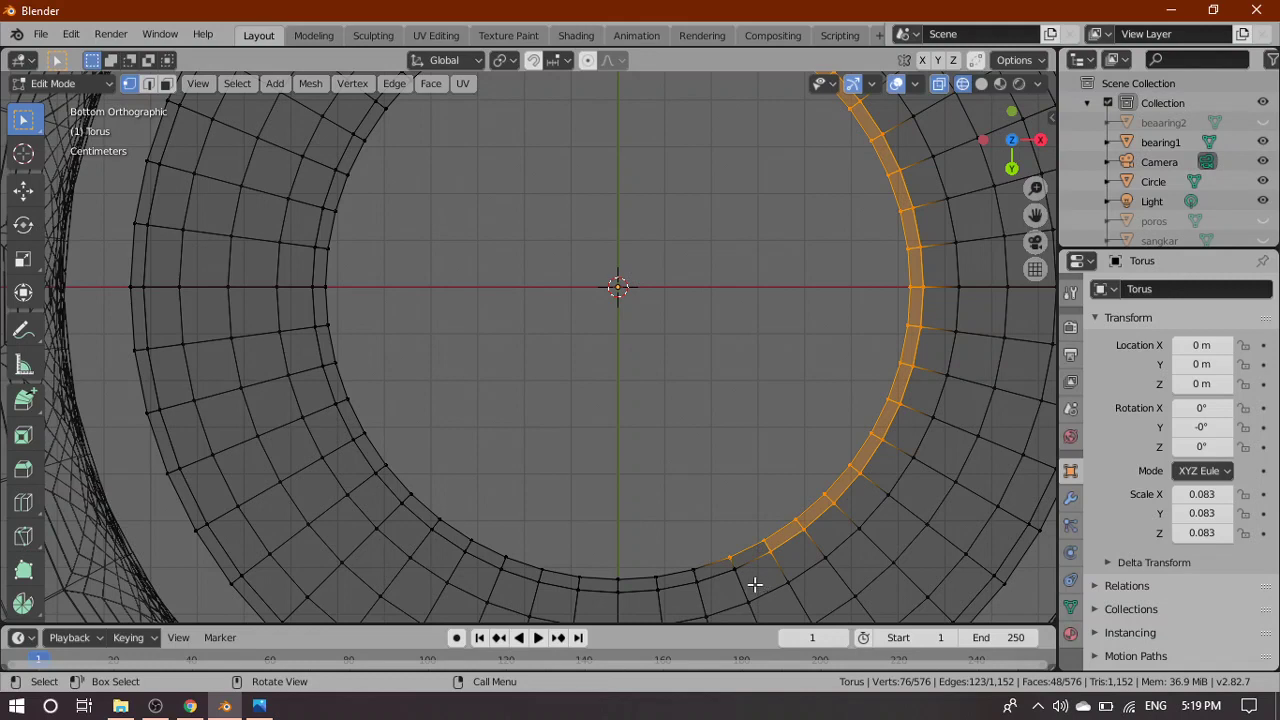
pyautogui.keyDown('shift'); pyautogui.moveTo(755, 584); pyautogui.dragTo(463, 480); pyautogui.keyUp('shift')
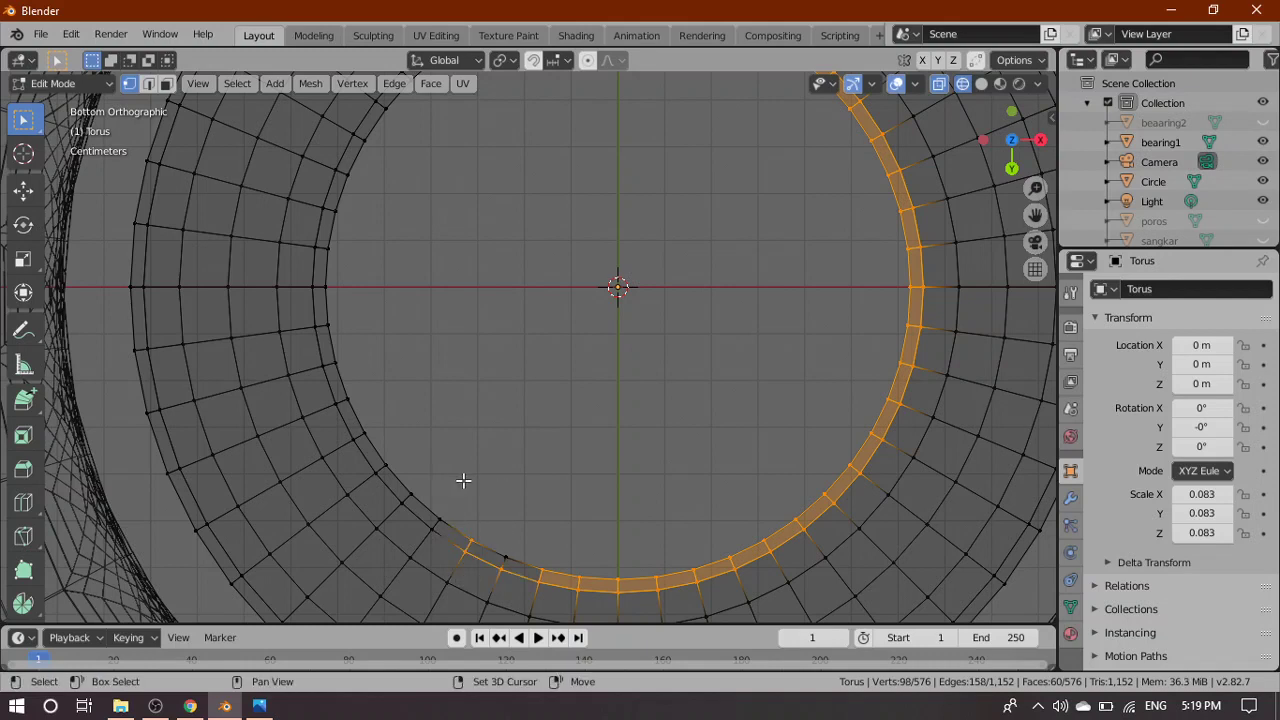
pyautogui.keyDown('shift'); pyautogui.click(504, 557); pyautogui.keyUp('shift')
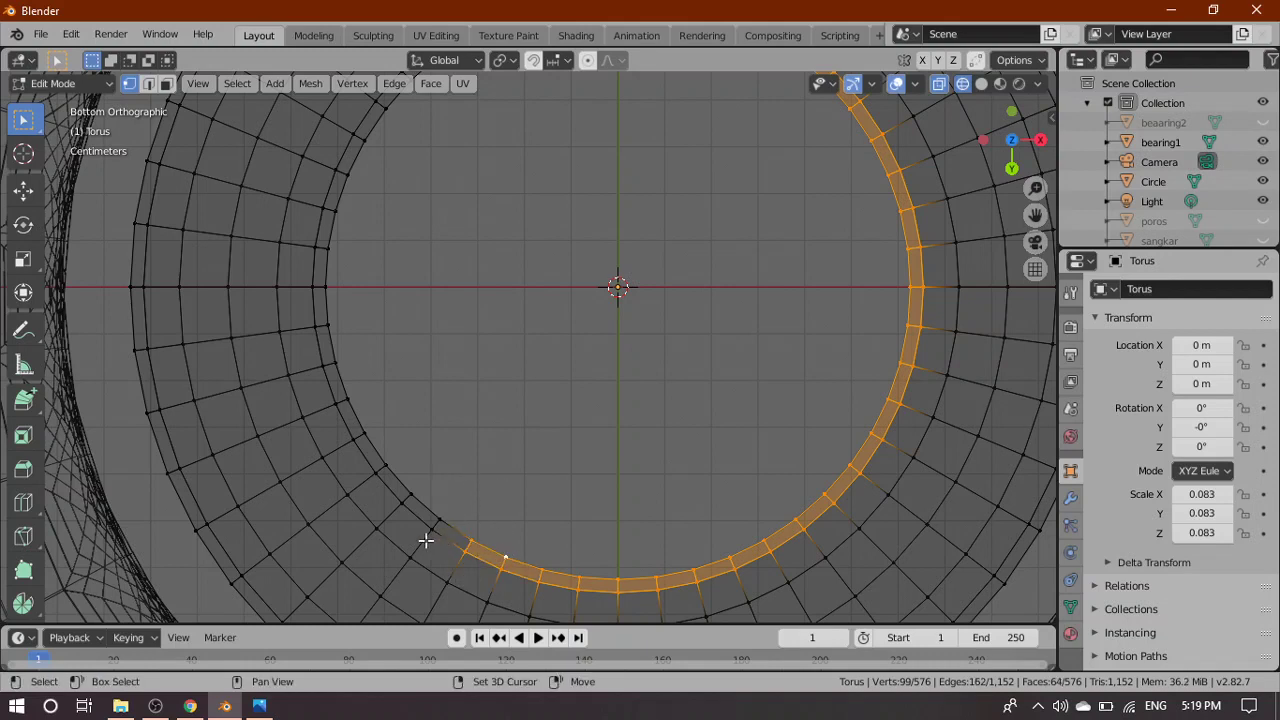
pyautogui.keyDown('shift'); pyautogui.moveTo(434, 537); pyautogui.dragTo(457, 459); pyautogui.keyUp('shift')
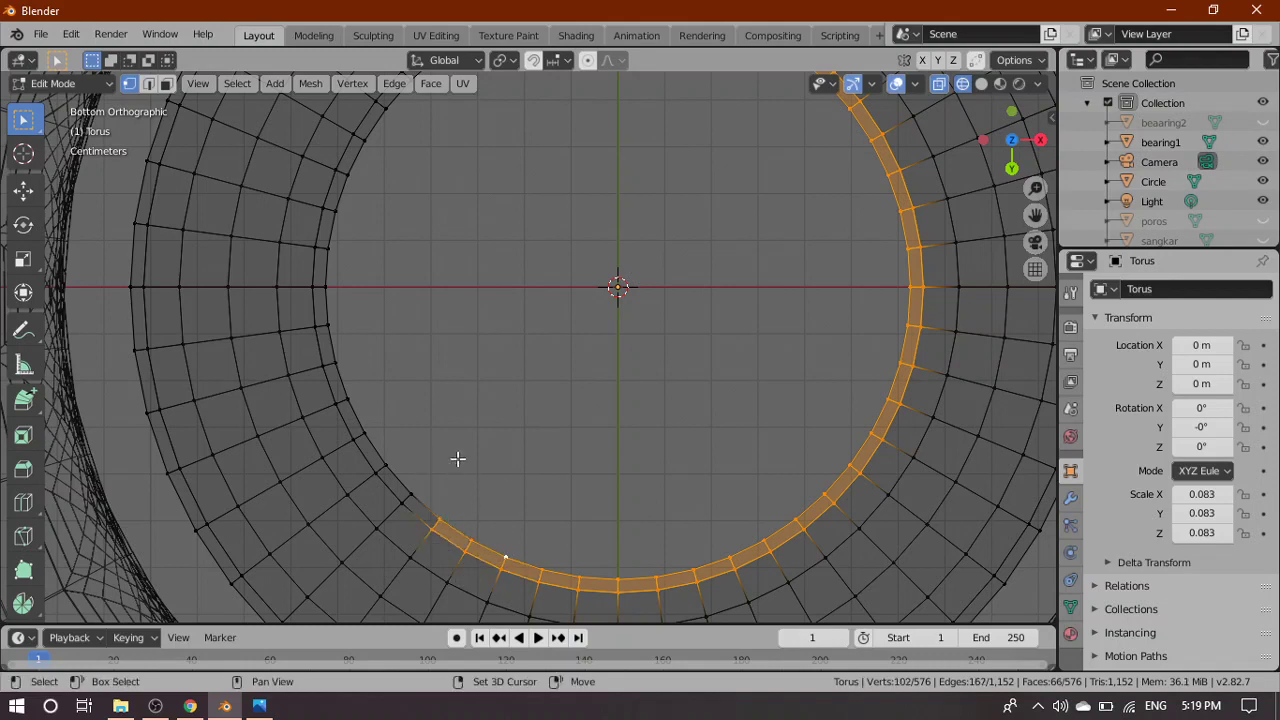
# Add the inner-rim vertices along the torus's left-hand arc up to just above the X axis
pyautogui.keyDown('shift'); pyautogui.click(398, 489); pyautogui.keyUp('shift')
pyautogui.keyDown('shift'); pyautogui.moveTo(323, 400); pyautogui.dragTo(408, 486); pyautogui.keyUp('shift')
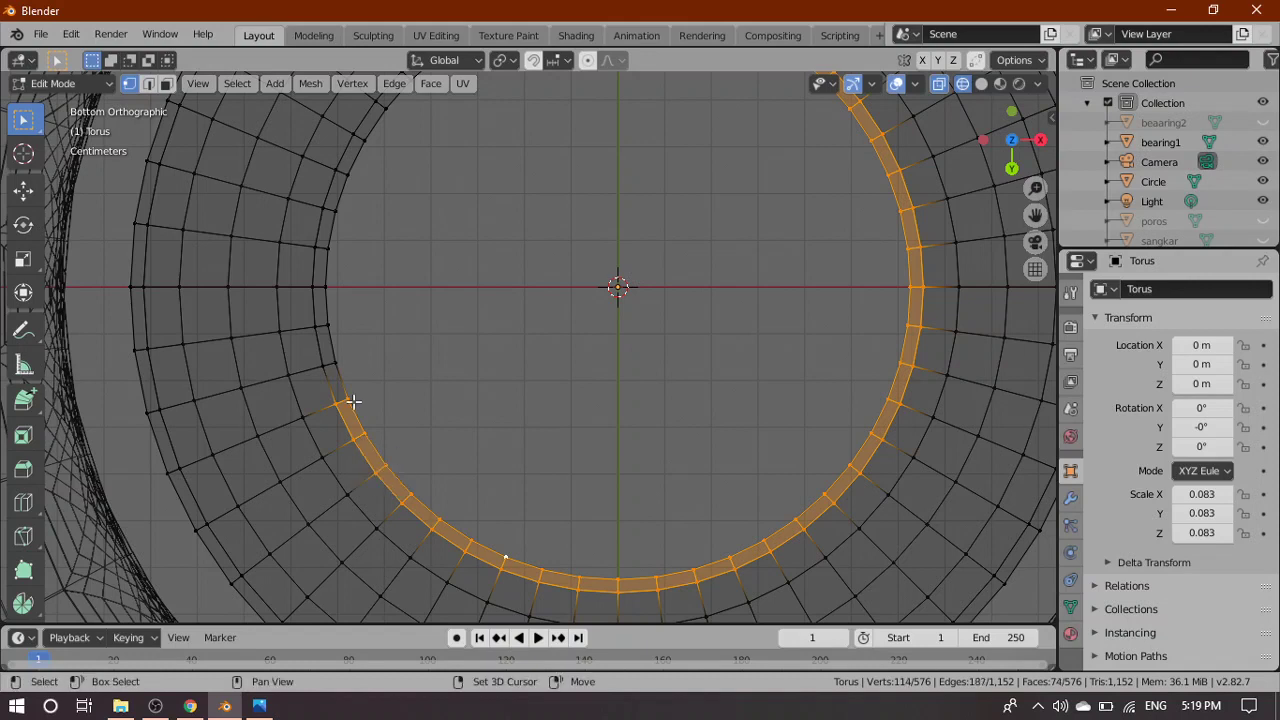
pyautogui.keyDown('shift'); pyautogui.moveTo(297, 274); pyautogui.dragTo(360, 372); pyautogui.keyUp('shift')
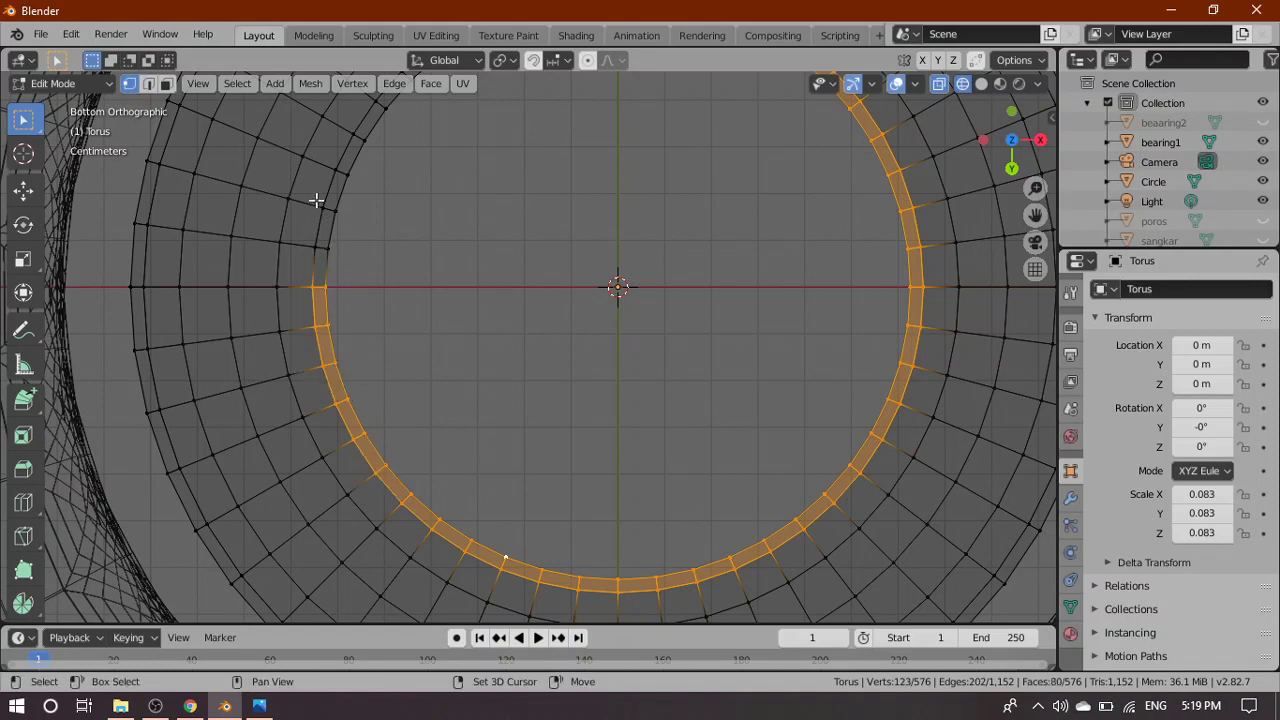
pyautogui.keyDown('shift'); pyautogui.moveTo(316, 201); pyautogui.dragTo(364, 300); pyautogui.keyUp('shift')
pyautogui.keyDown('shift'); pyautogui.click(320, 243); pyautogui.keyUp('shift')
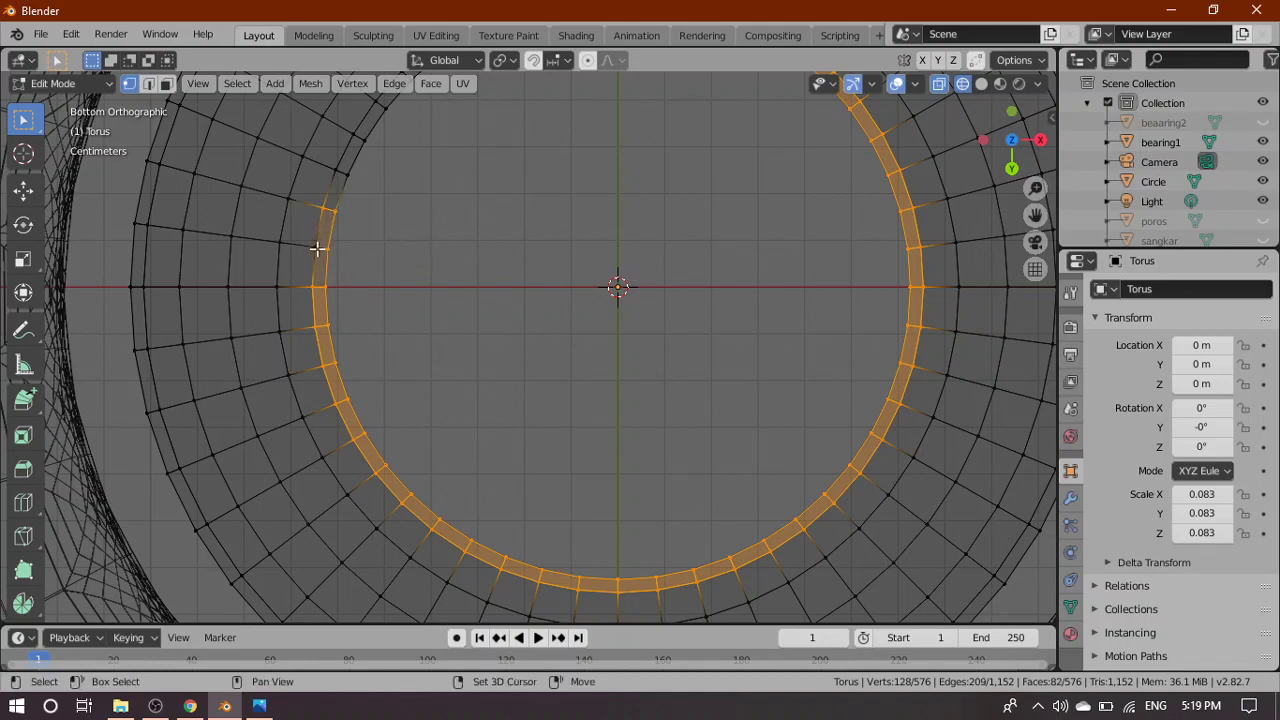
pyautogui.keyDown('shift'); pyautogui.click(317, 248); pyautogui.keyUp('shift')
# Select the remaining upper-left inner-rim vertices to close the selected loop around the torus's hole
pyautogui.keyDown('shift'); pyautogui.moveTo(503, 206); pyautogui.dragTo(489, 320, button='middle'); pyautogui.keyUp('shift')
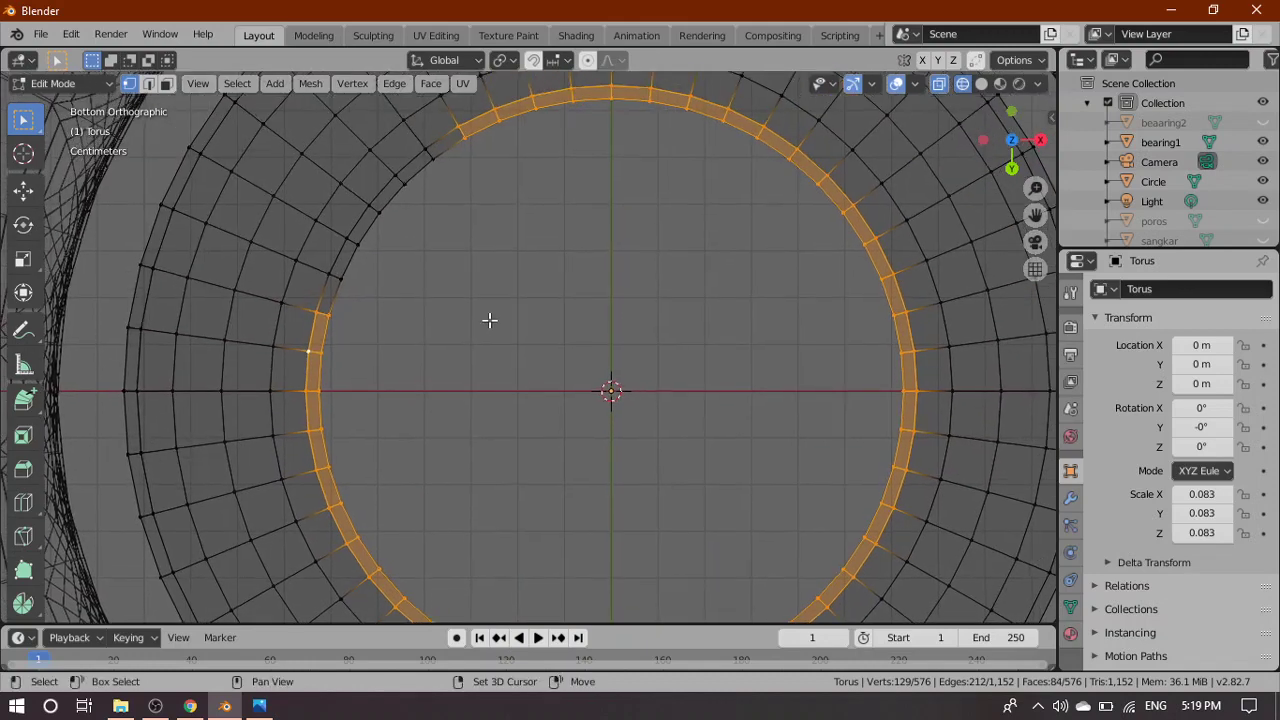
pyautogui.keyDown('shift'); pyautogui.moveTo(314, 251); pyautogui.dragTo(329, 275); pyautogui.keyUp('shift')
pyautogui.keyDown('shift'); pyautogui.moveTo(340, 219); pyautogui.dragTo(421, 231); pyautogui.keyUp('shift')
pyautogui.keyDown('shift'); pyautogui.moveTo(410, 138); pyautogui.dragTo(526, 226); pyautogui.keyUp('shift')
pyautogui.scroll(-3, 669, 323)
pyautogui.scroll(-2, 672, 325)
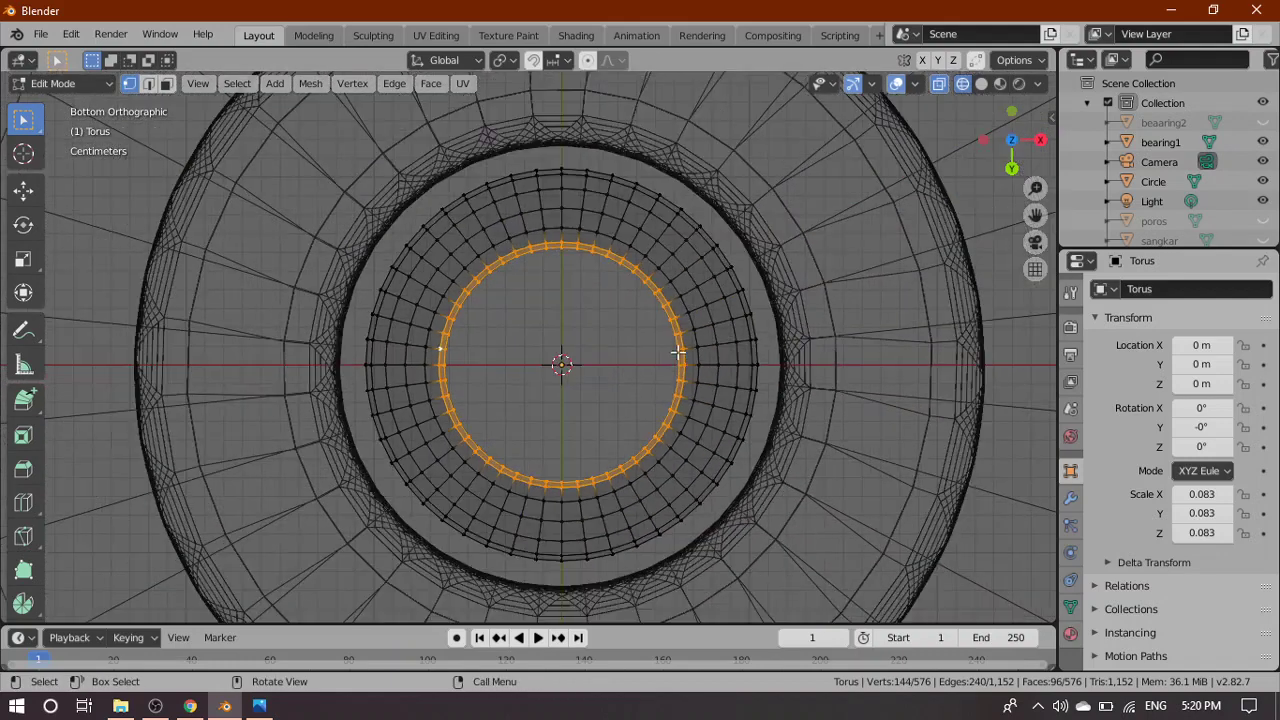
pyautogui.scroll(-3, 670, 367)
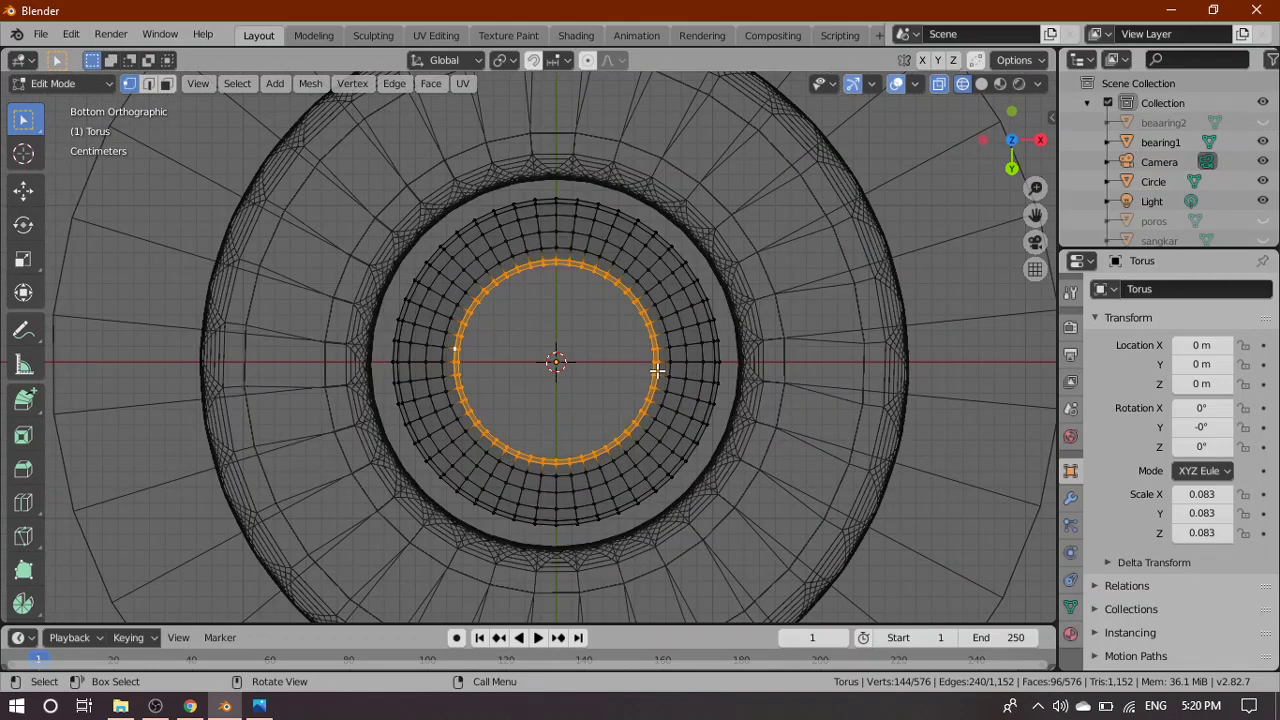
pyautogui.scroll(1, 656, 370)
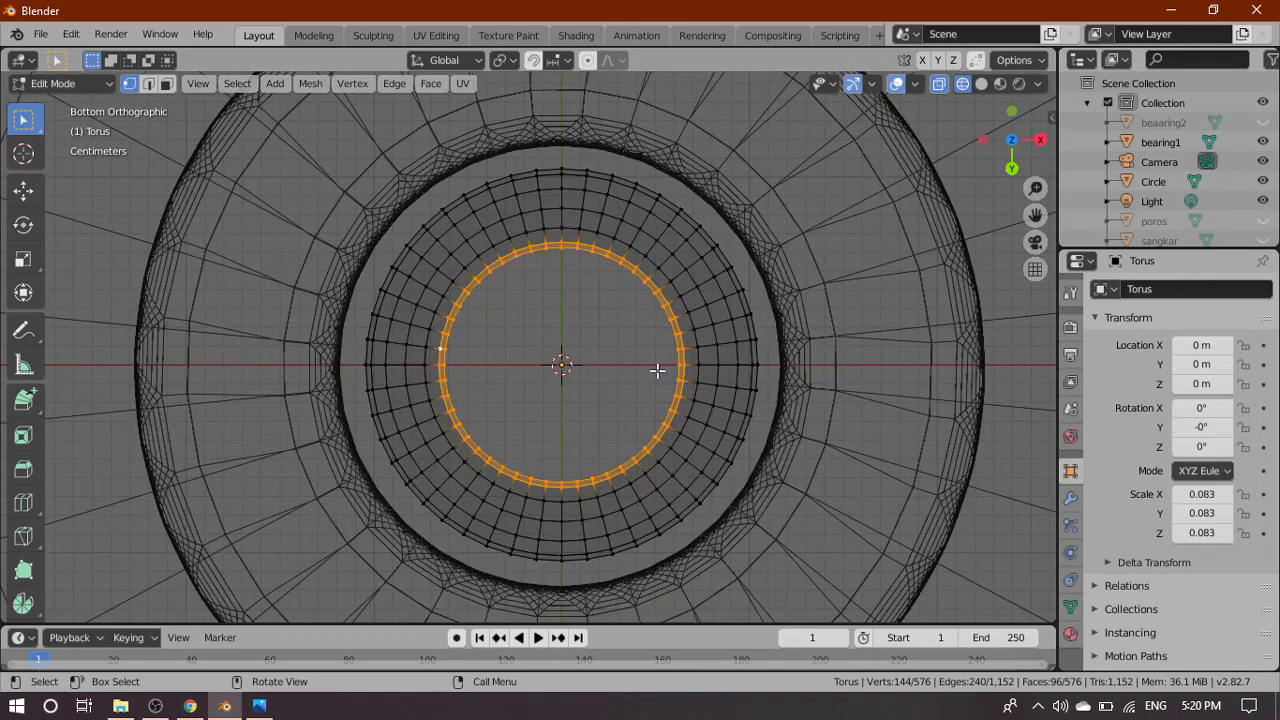
# In bottom view, scale the selected inner rim outward by about 1.16 to widen the torus's hole
pyautogui.press('`')
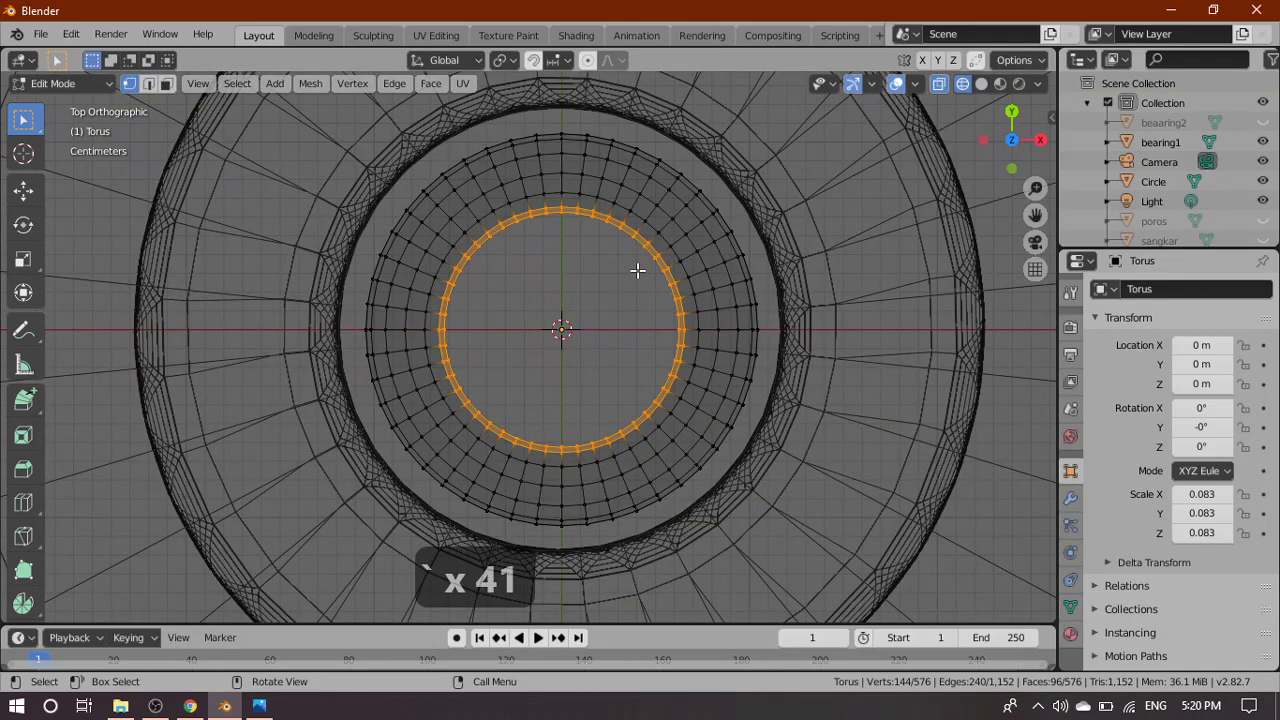
pyautogui.press('`')
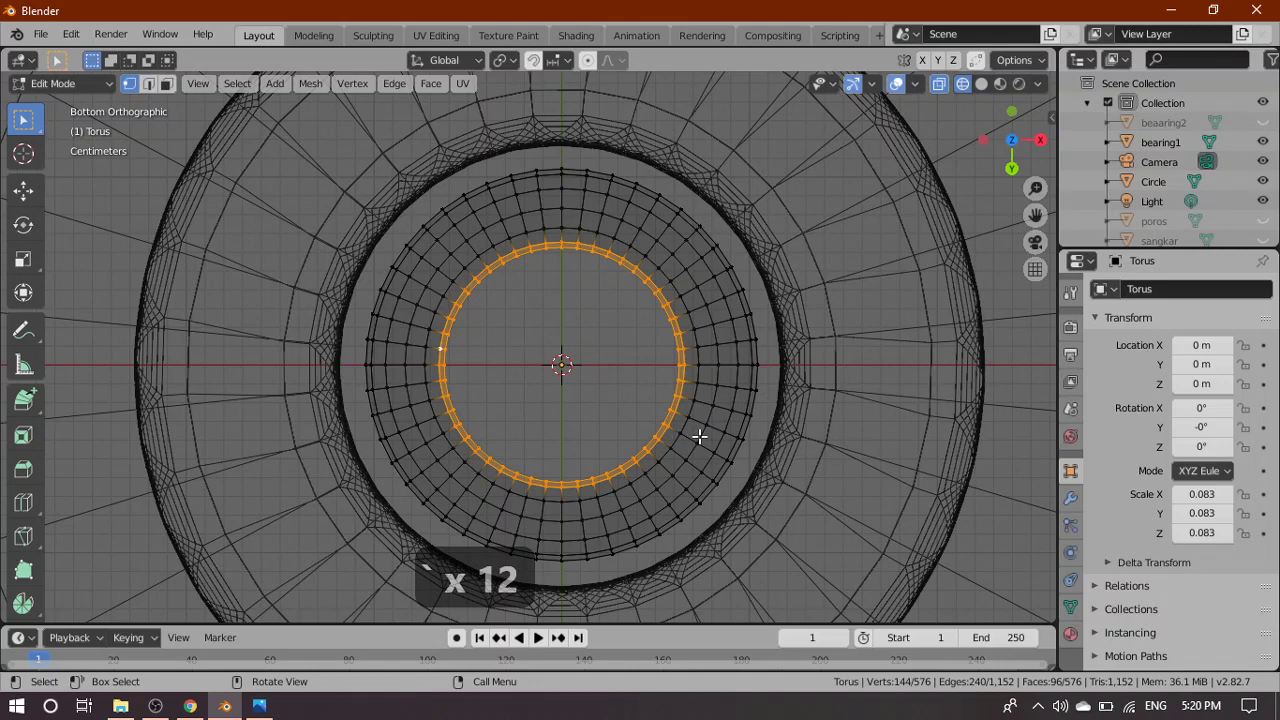
pyautogui.press('s')
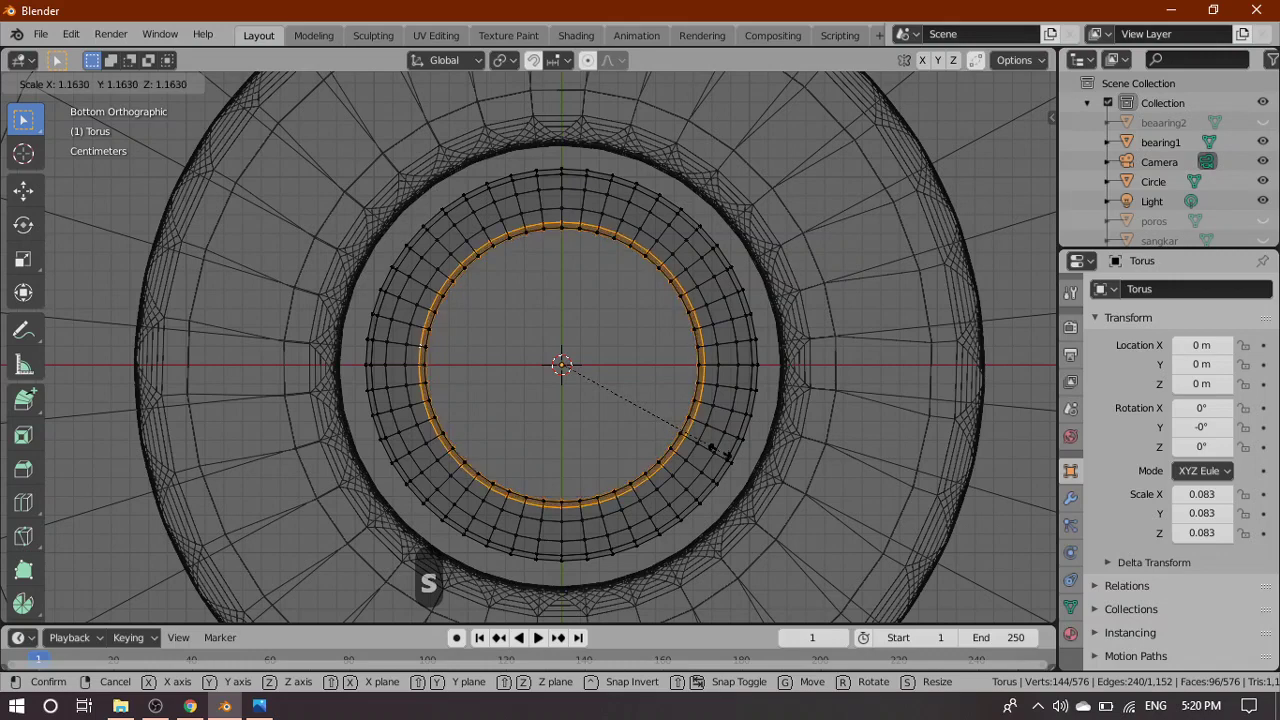
pyautogui.click(718, 450)
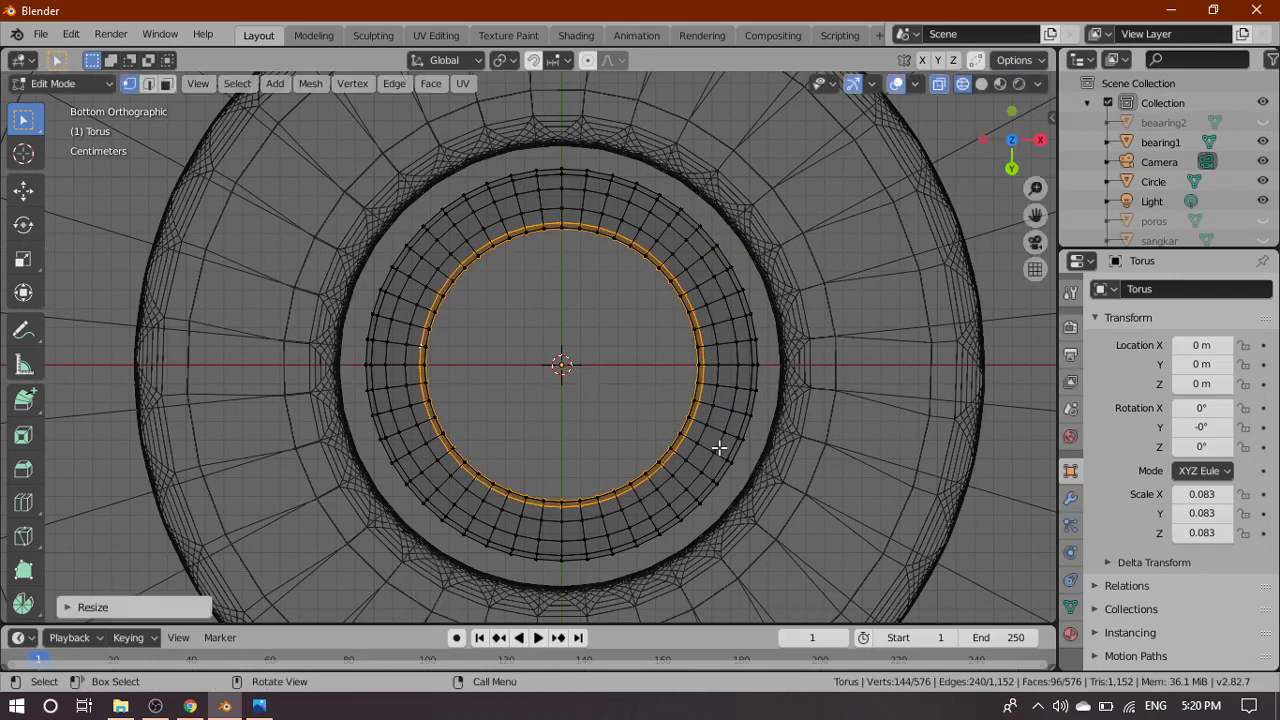
# Switch to solid shading and examine the widened torus inside bearing1 from an angle and from below
pyautogui.click(981, 84)
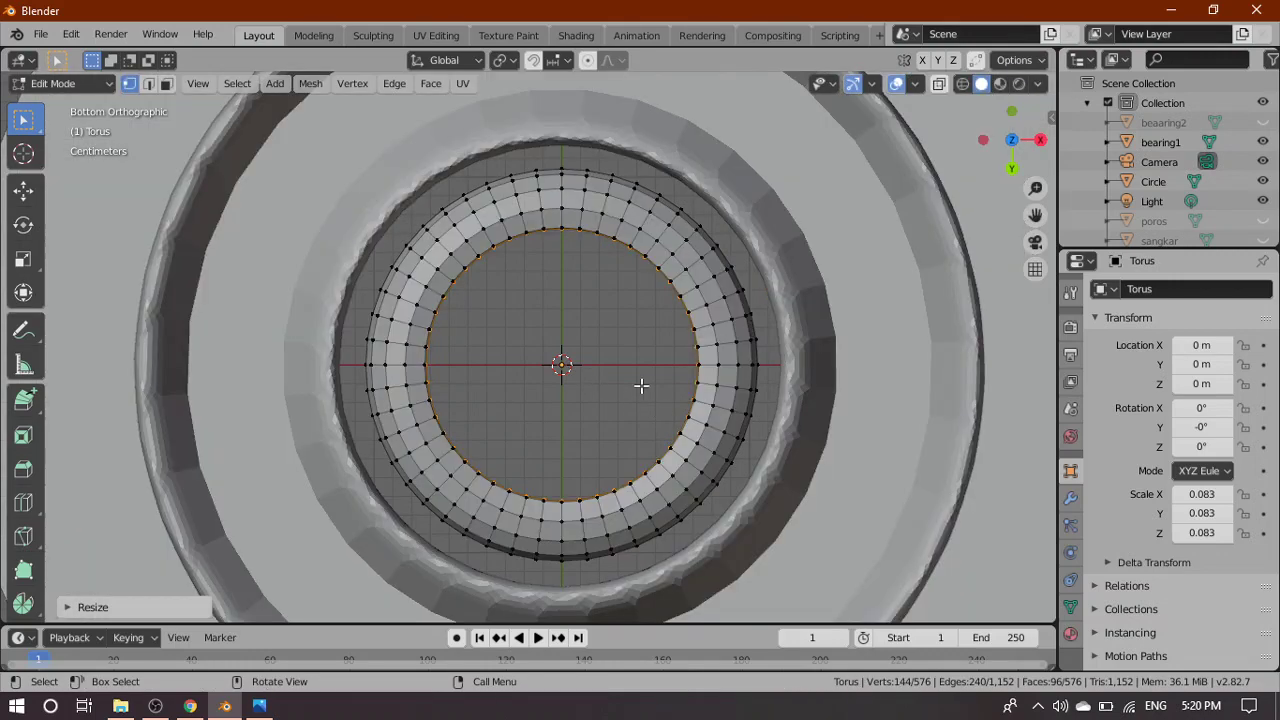
pyautogui.scroll(3, 609, 406)
pyautogui.moveTo(606, 400); pyautogui.dragTo(536, 311, button='middle')
pyautogui.scroll(4, 596, 395)
pyautogui.scroll(5, 594, 390)
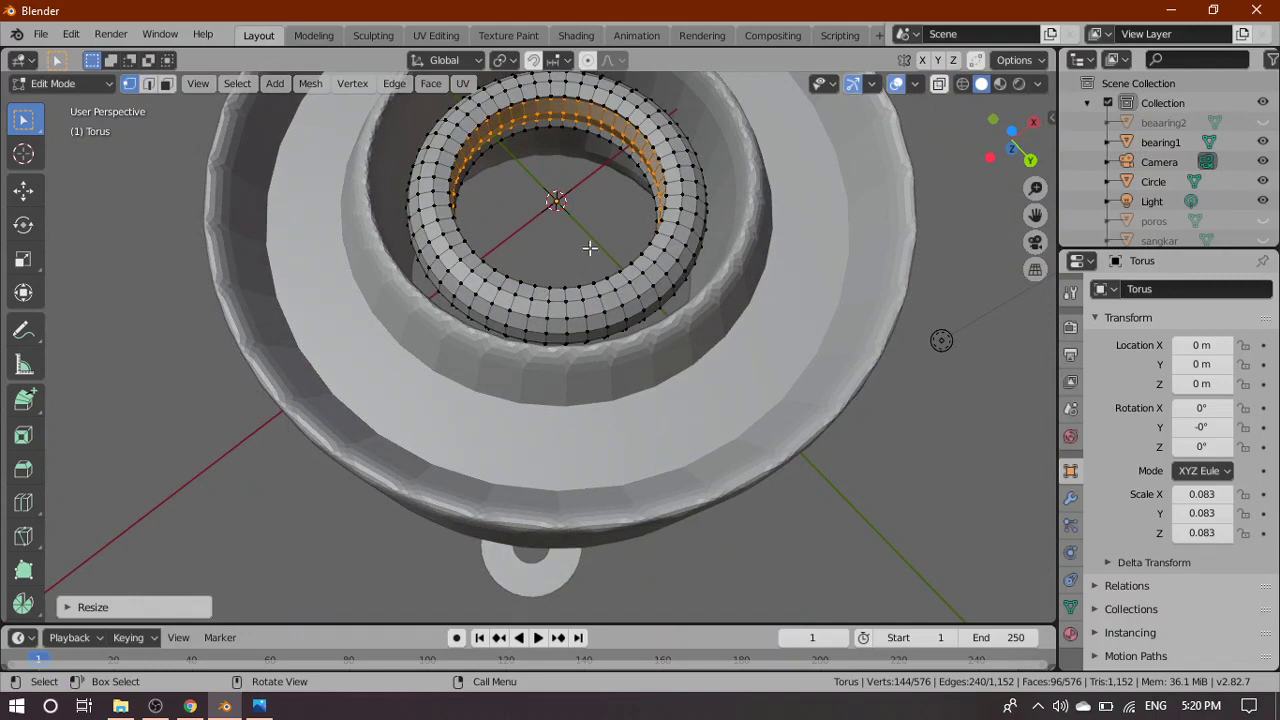
pyautogui.scroll(5, 590, 248)
pyautogui.scroll(-5, 737, 131)
pyautogui.moveTo(558, 173); pyautogui.dragTo(528, 223, button='middle')
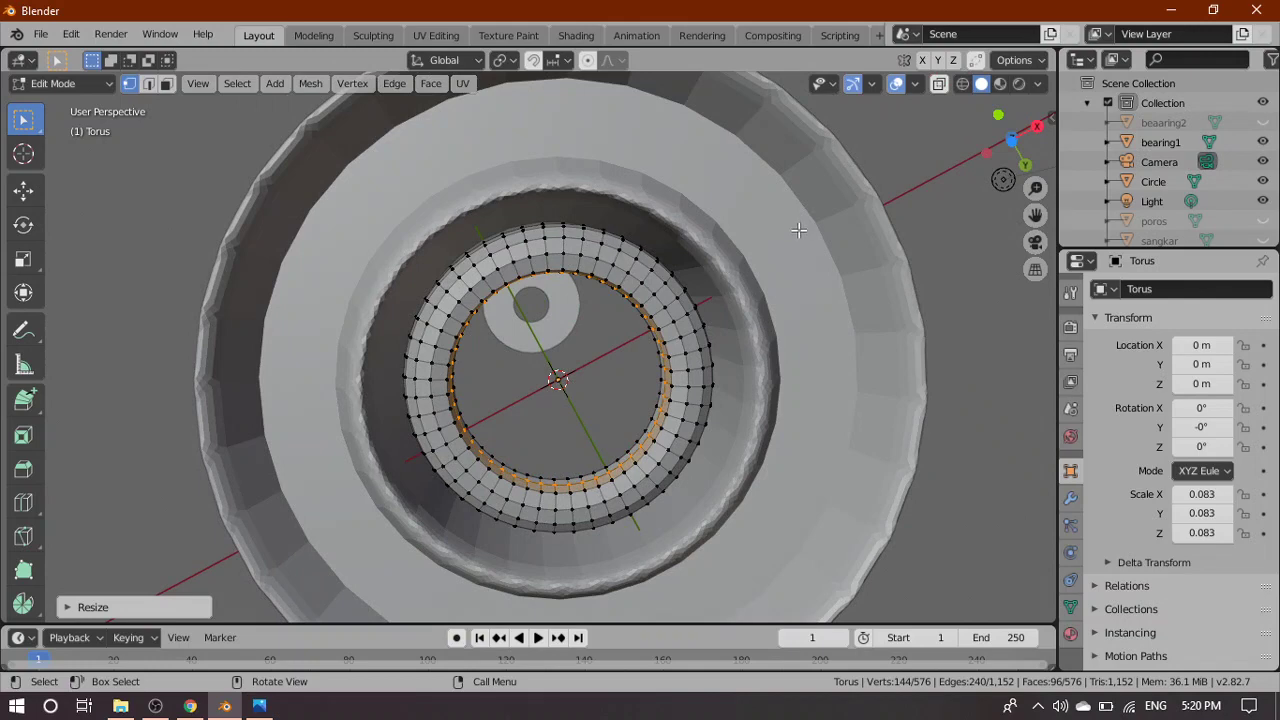
pyautogui.press('`')
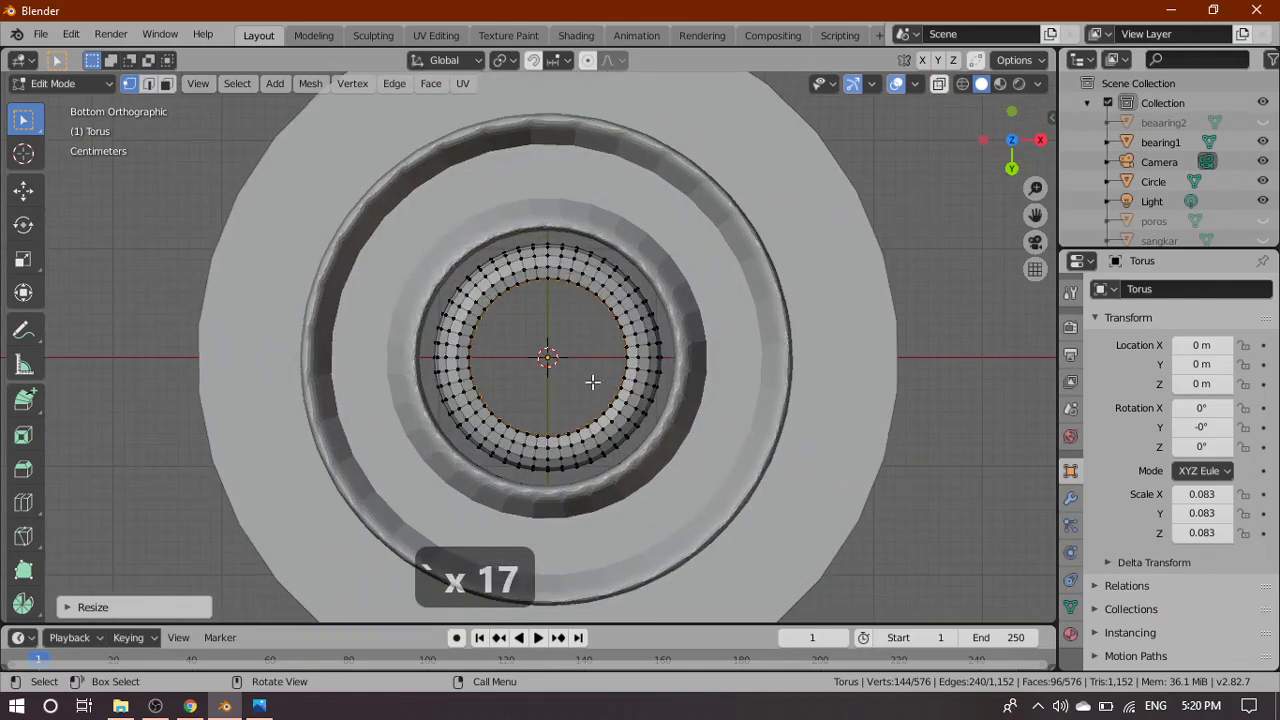
pyautogui.scroll(2, 592, 382)
pyautogui.scroll(2, 583, 360)
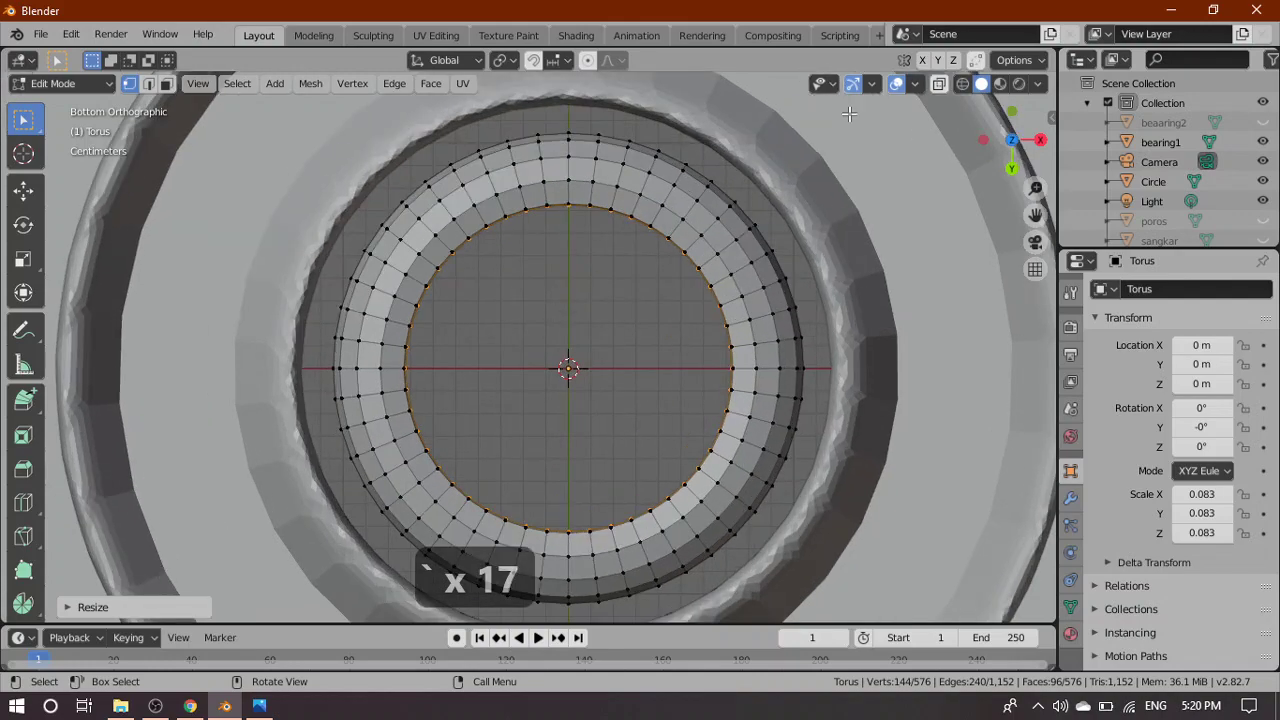
# Try scaling the whole torus down within bearing1's bore, and undo both the scaling and the full vertex selection
pyautogui.click(962, 83)
pyautogui.scroll(-3, 712, 285)
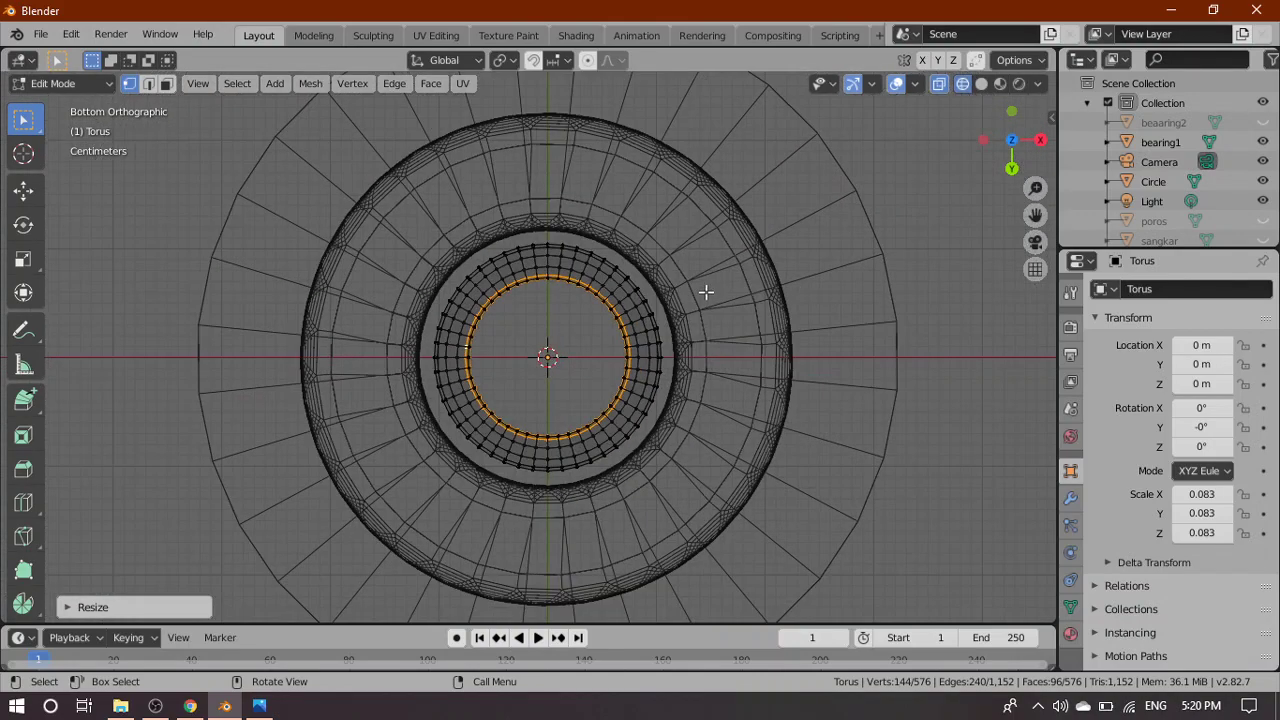
pyautogui.press('a')
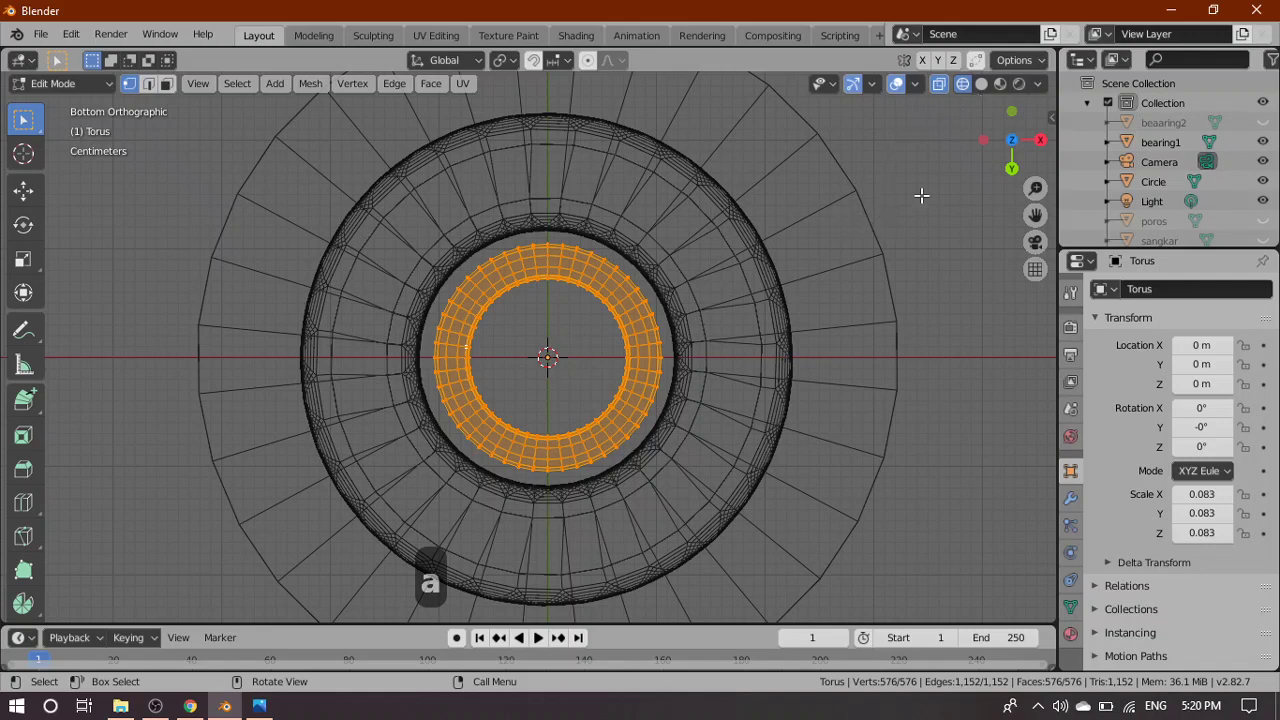
pyautogui.click(980, 84)
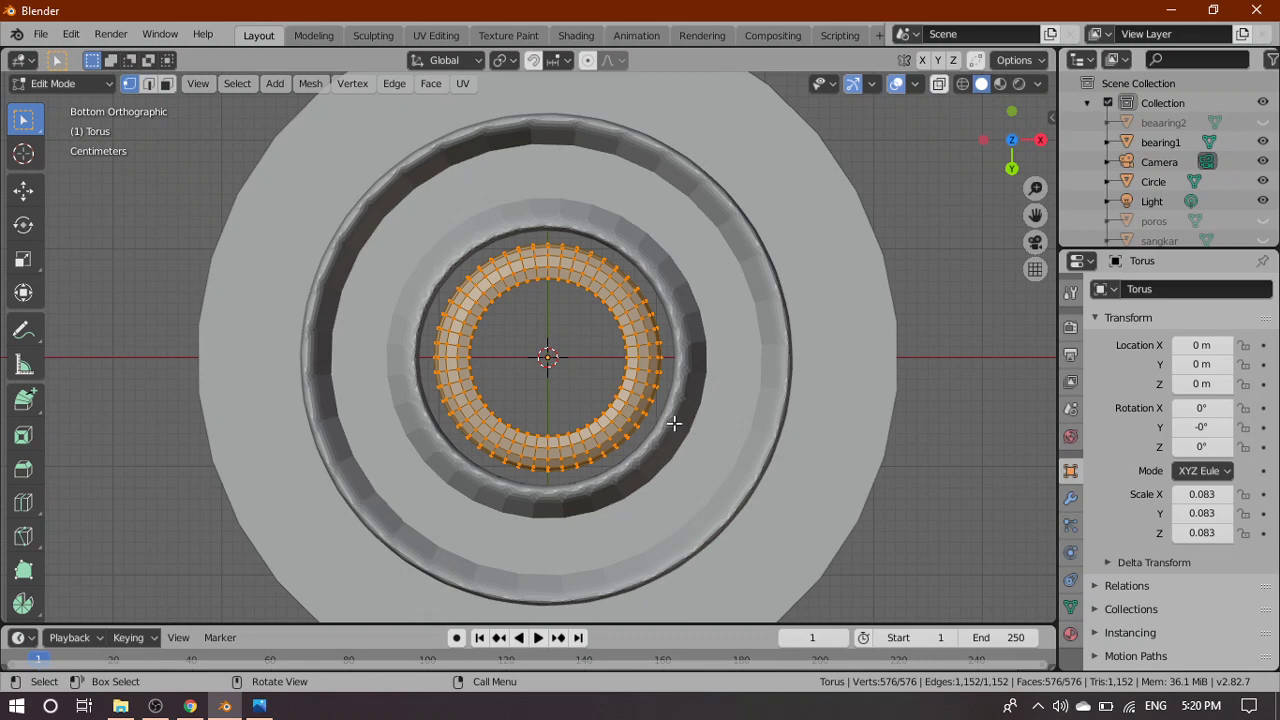
pyautogui.press('s')
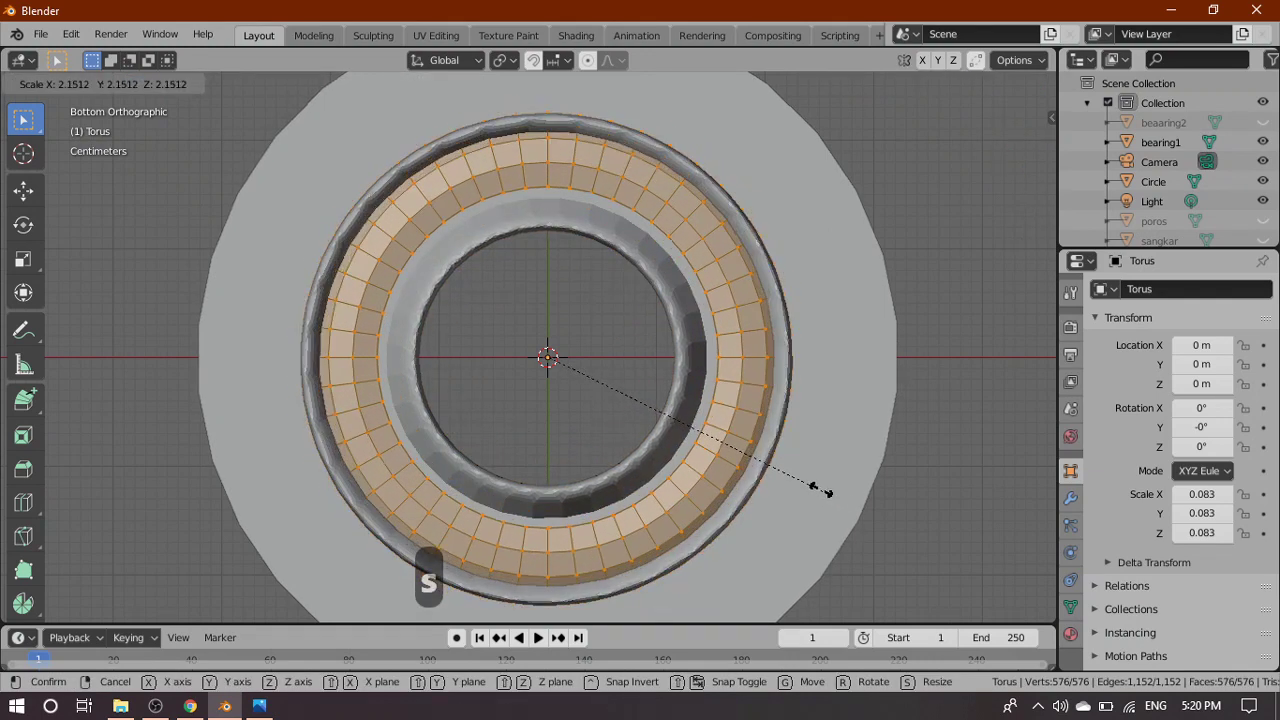
pyautogui.click(669, 392)
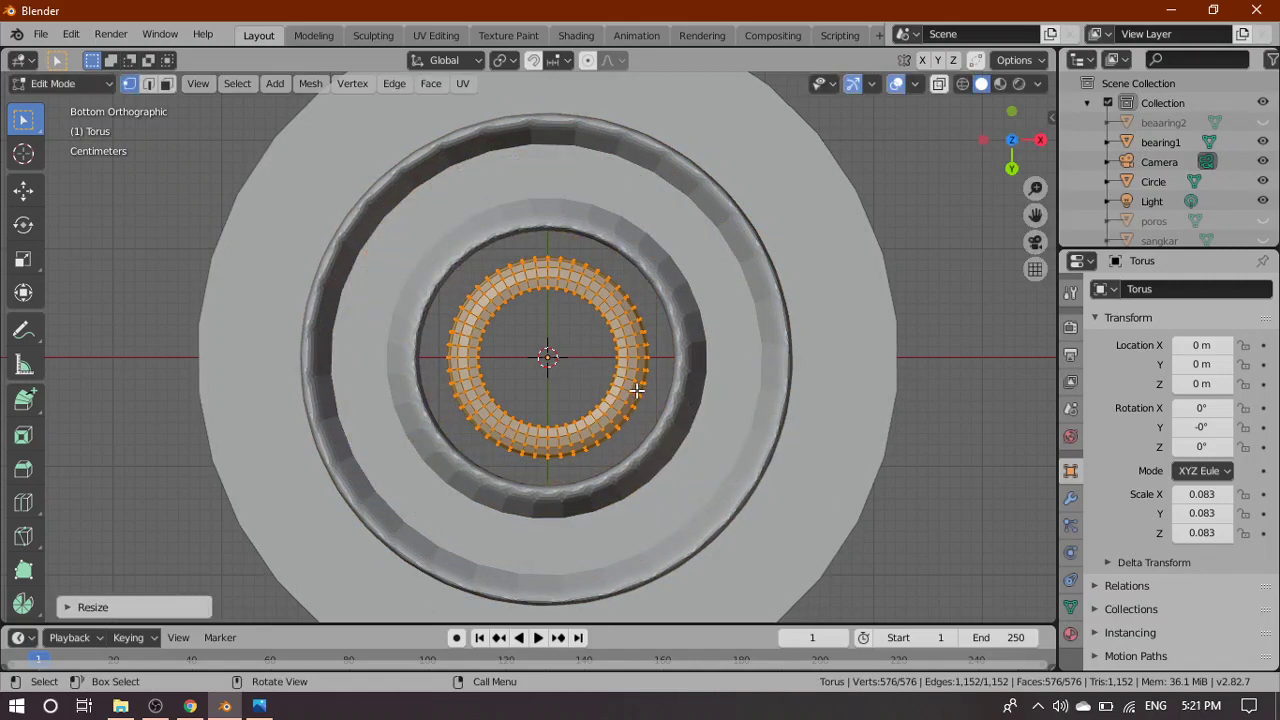
pyautogui.scroll(5, 648, 394)
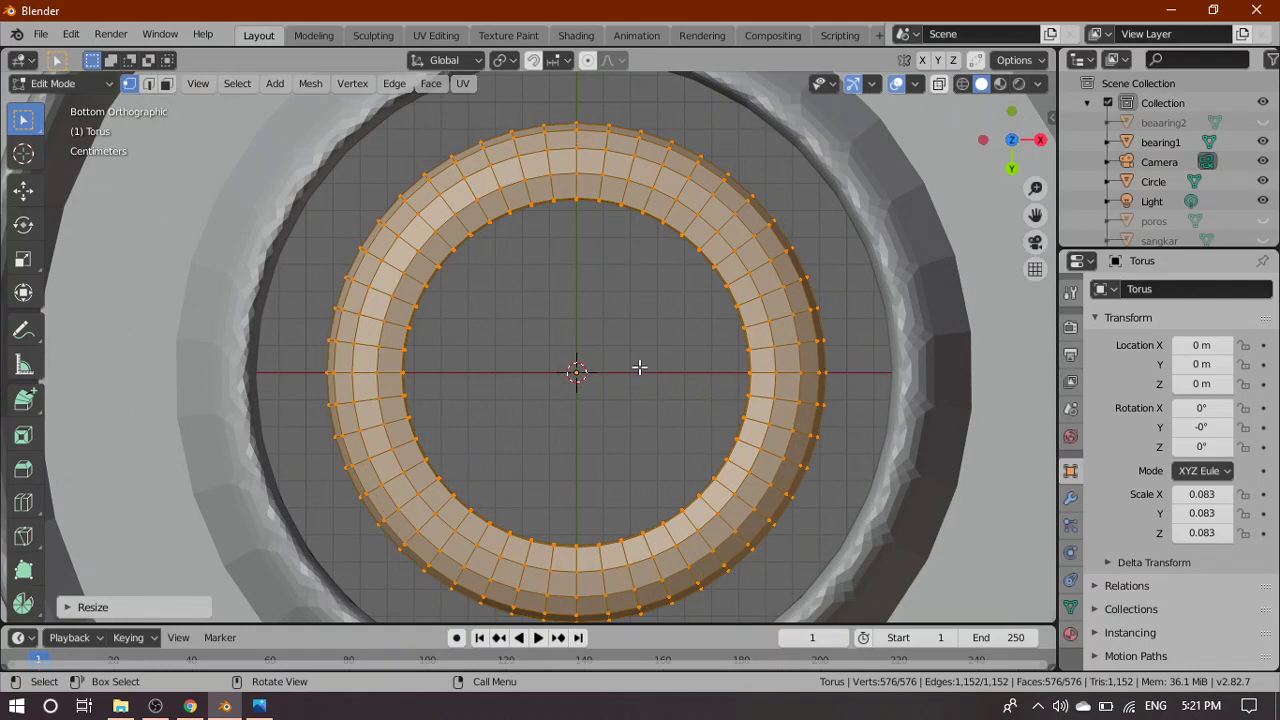
pyautogui.hotkey('ctrl', 'z')
pyautogui.hotkey('ctrl', 'z')
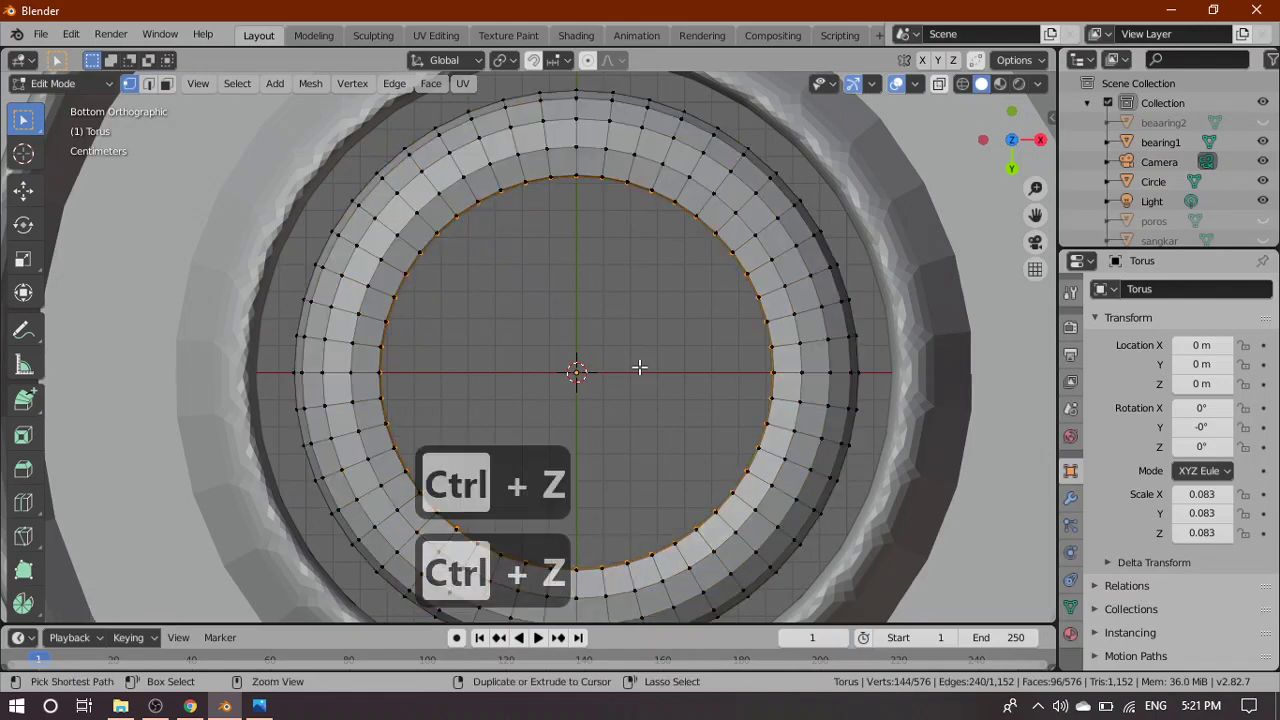
# Undo the outward scaling of the torus's inner rim and clear the vertex selection
pyautogui.hotkey('ctrl', 'z')
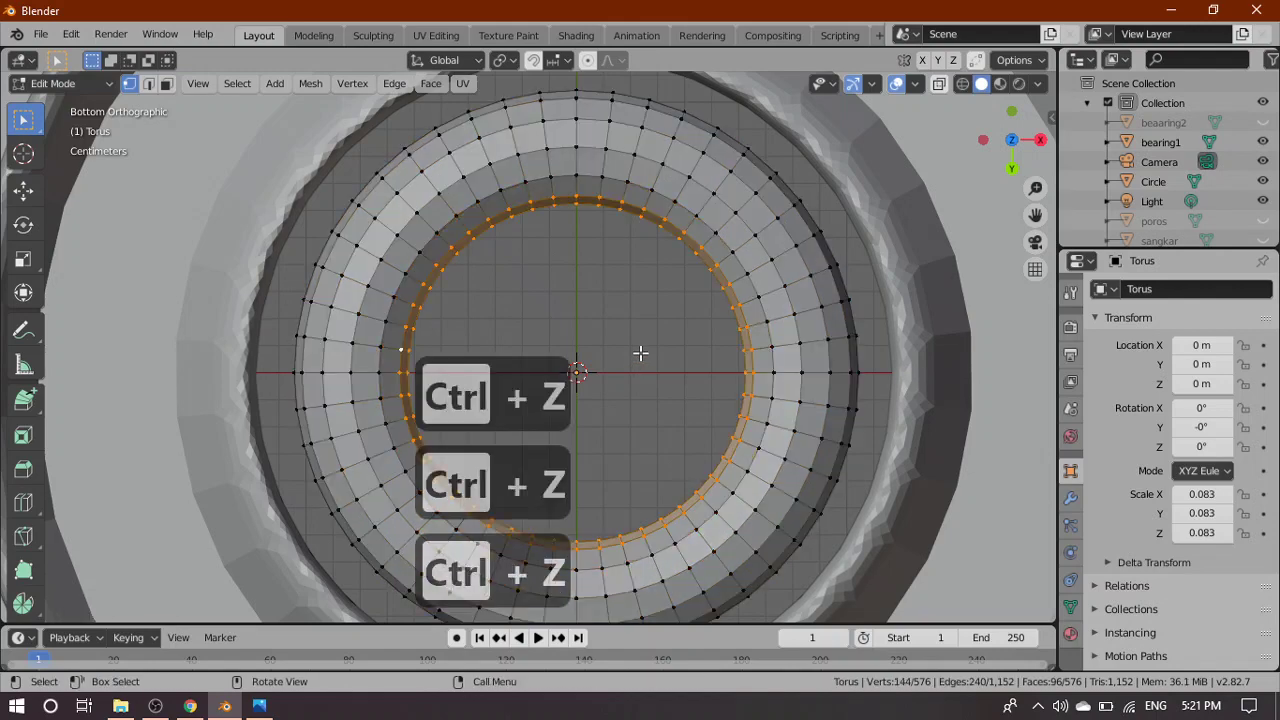
pyautogui.click(640, 353)
pyautogui.scroll(-2, 642, 351)
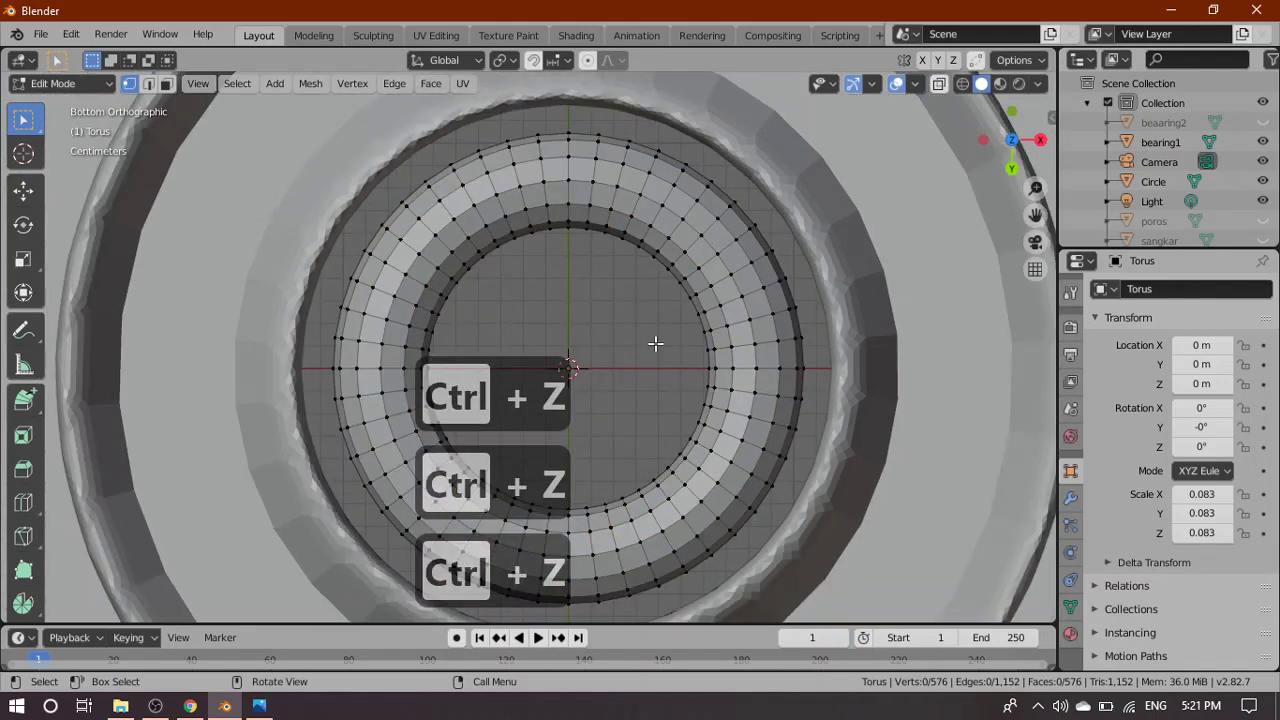
# Select the whole torus mesh and try scaling it along the X axis, then cancel the scaling
pyautogui.press('a')
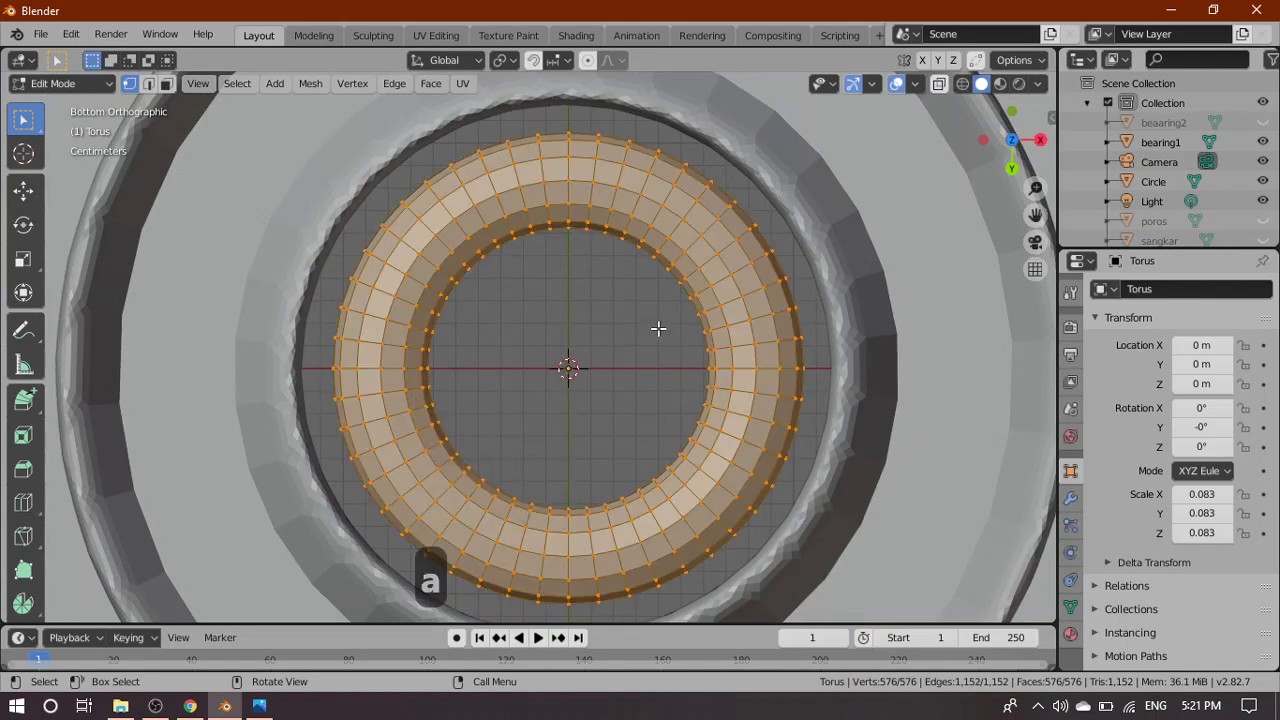
pyautogui.press('s')
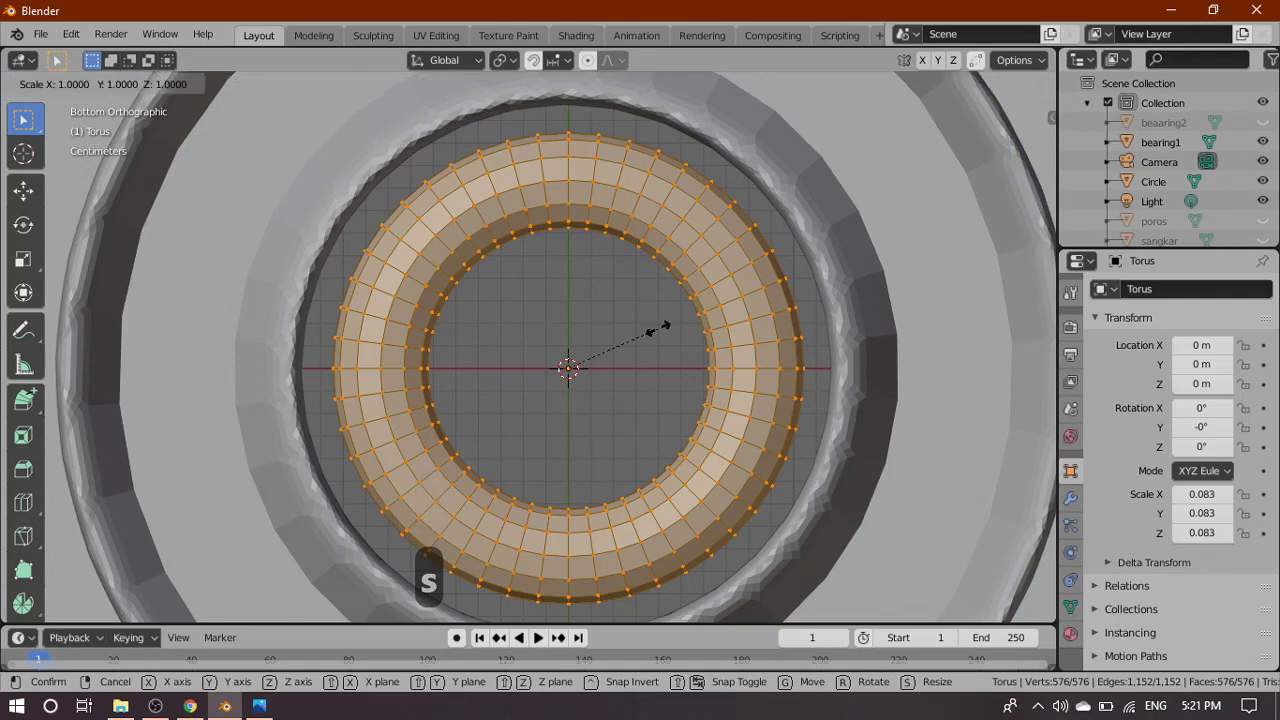
pyautogui.press('x')
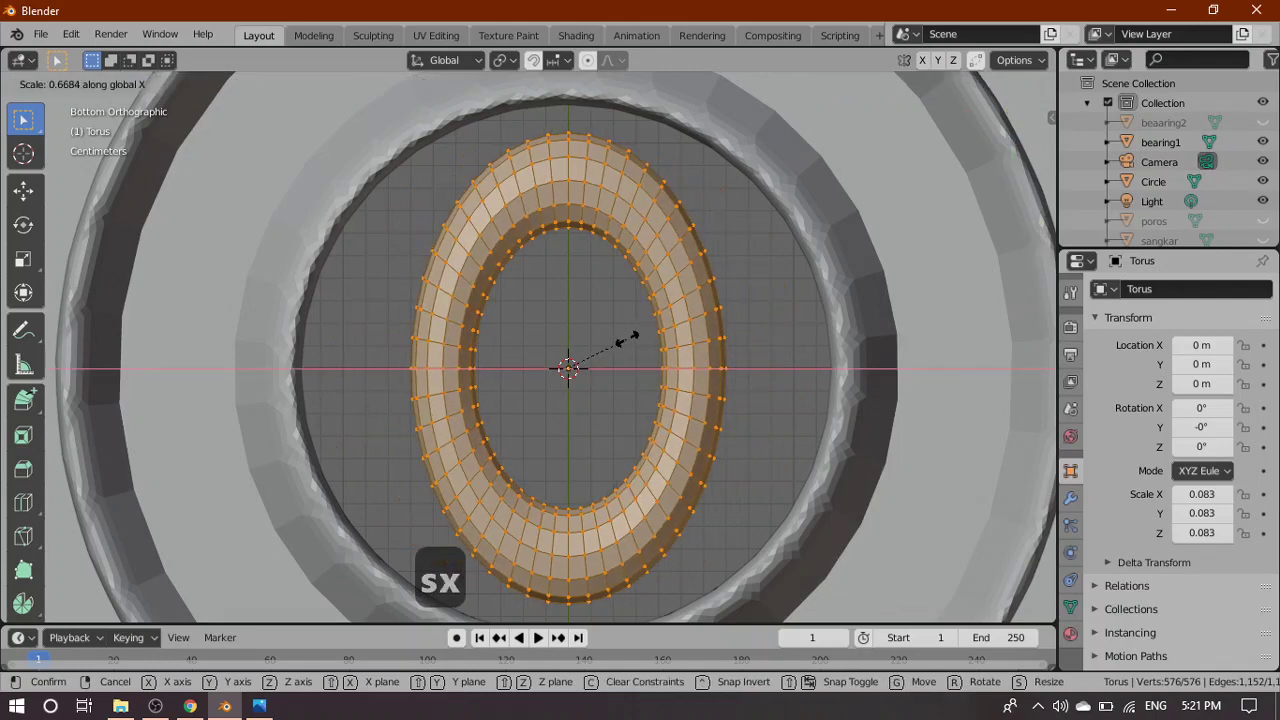
pyautogui.rightClick(633, 336)
pyautogui.scroll(-4, 645, 340)
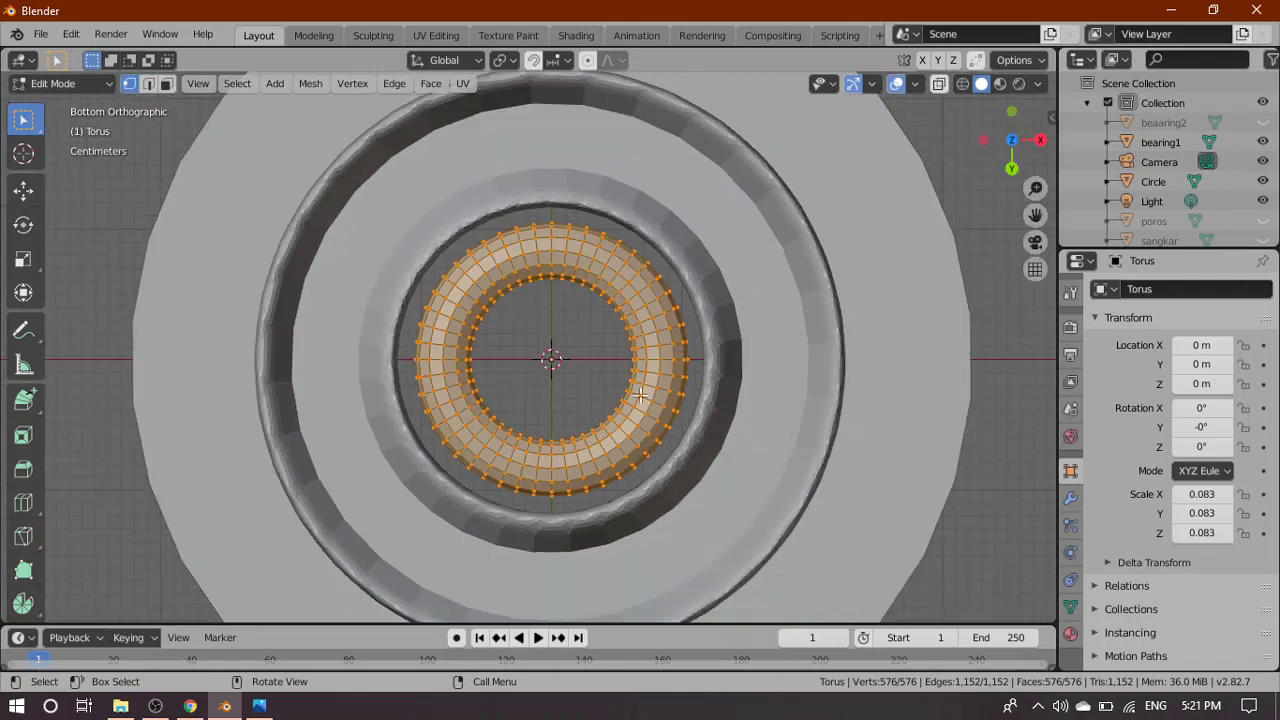
# Scale the whole torus mesh up to about 2.4 times its size, over bearing1's ring groove
pyautogui.press('s')
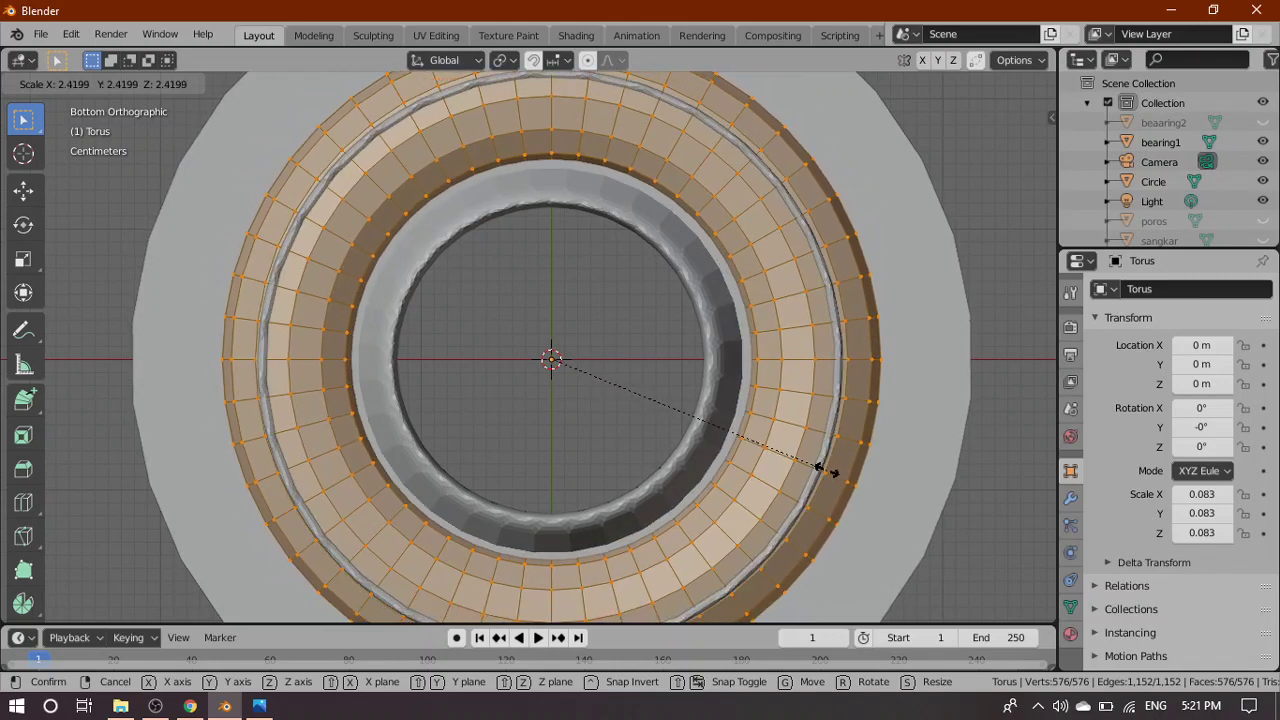
pyautogui.click(821, 467)
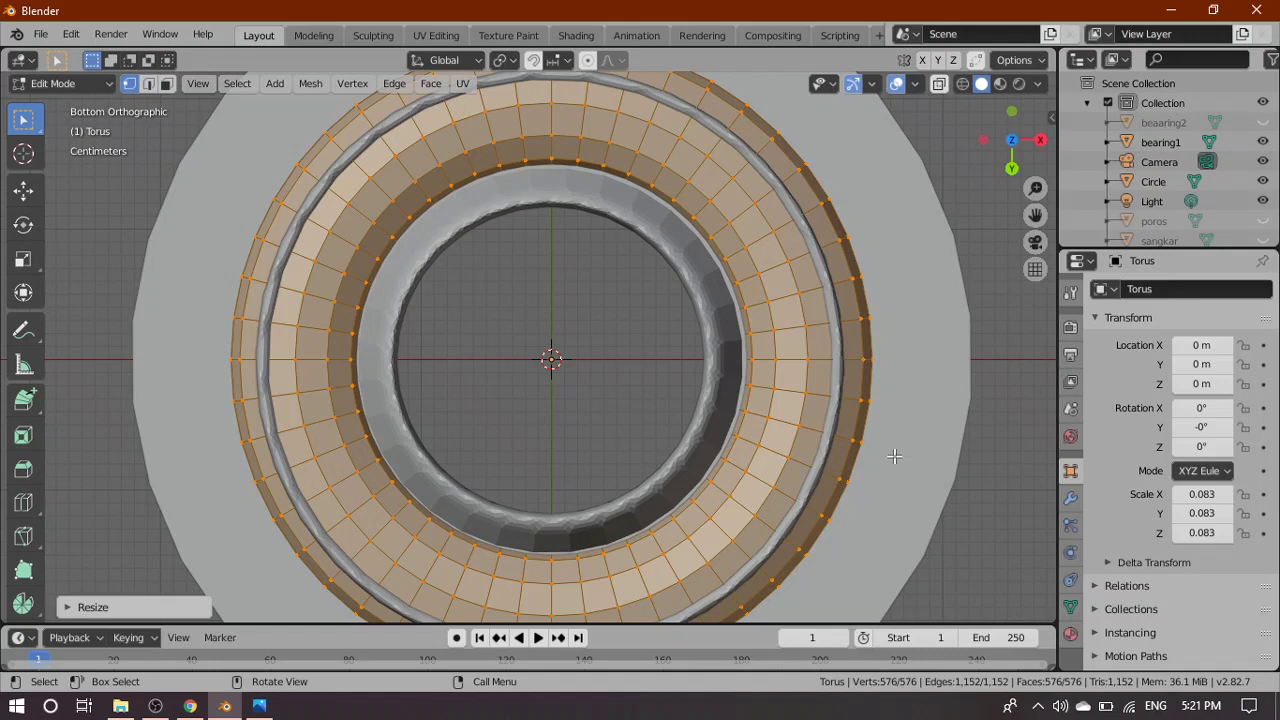
pyautogui.scroll(-1, 894, 456)
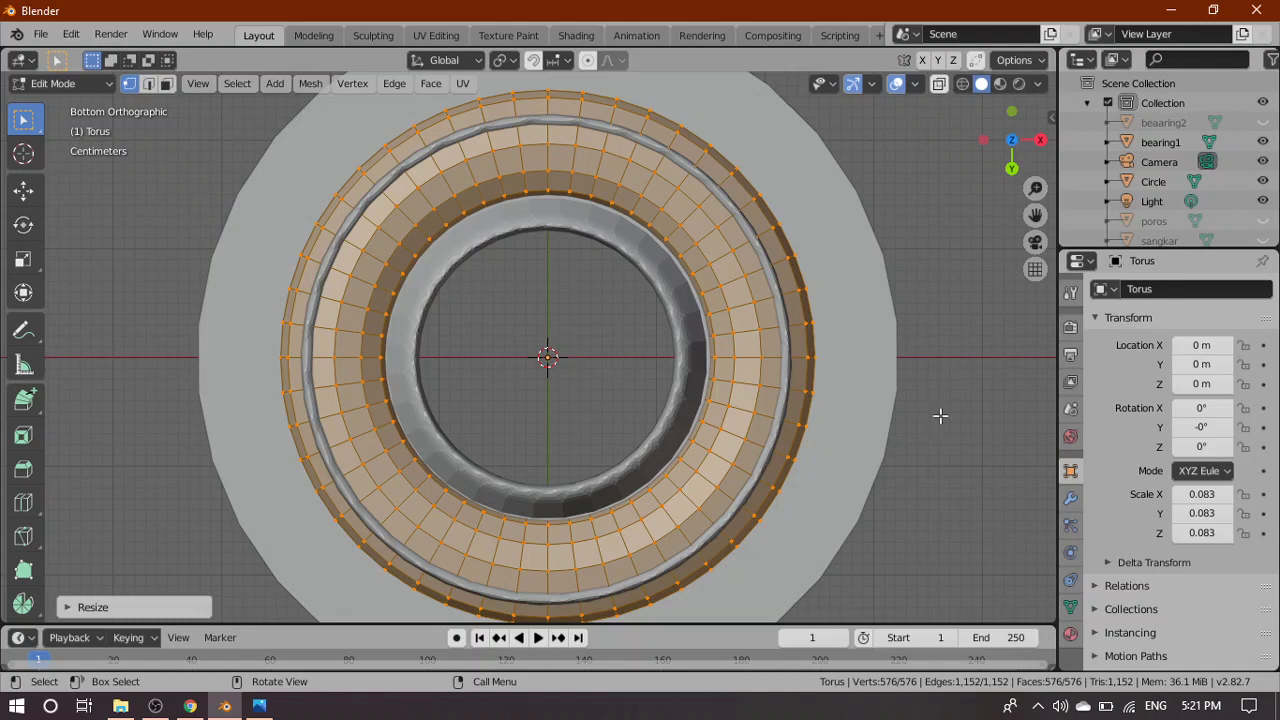
# Try squashing the torus to about 0.78 along Y and about 0.76 along X, and discard both scalings
pyautogui.press('s')
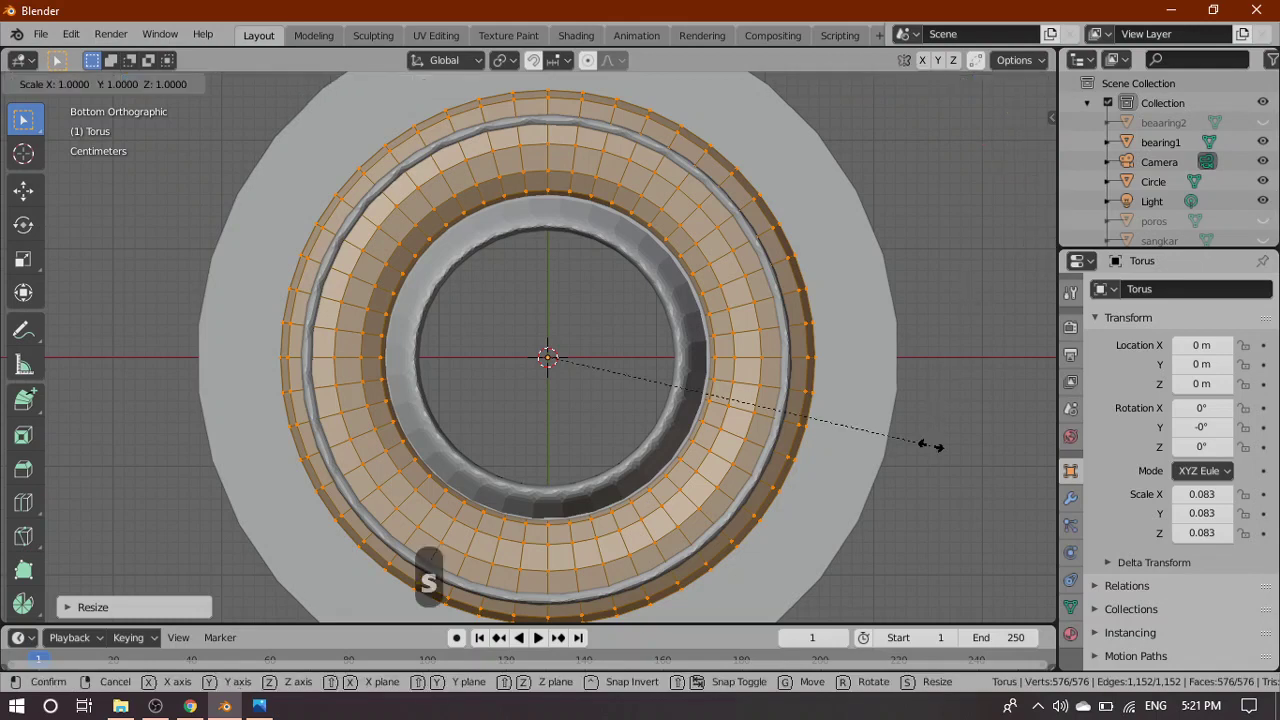
pyautogui.press('x')
pyautogui.press('y')
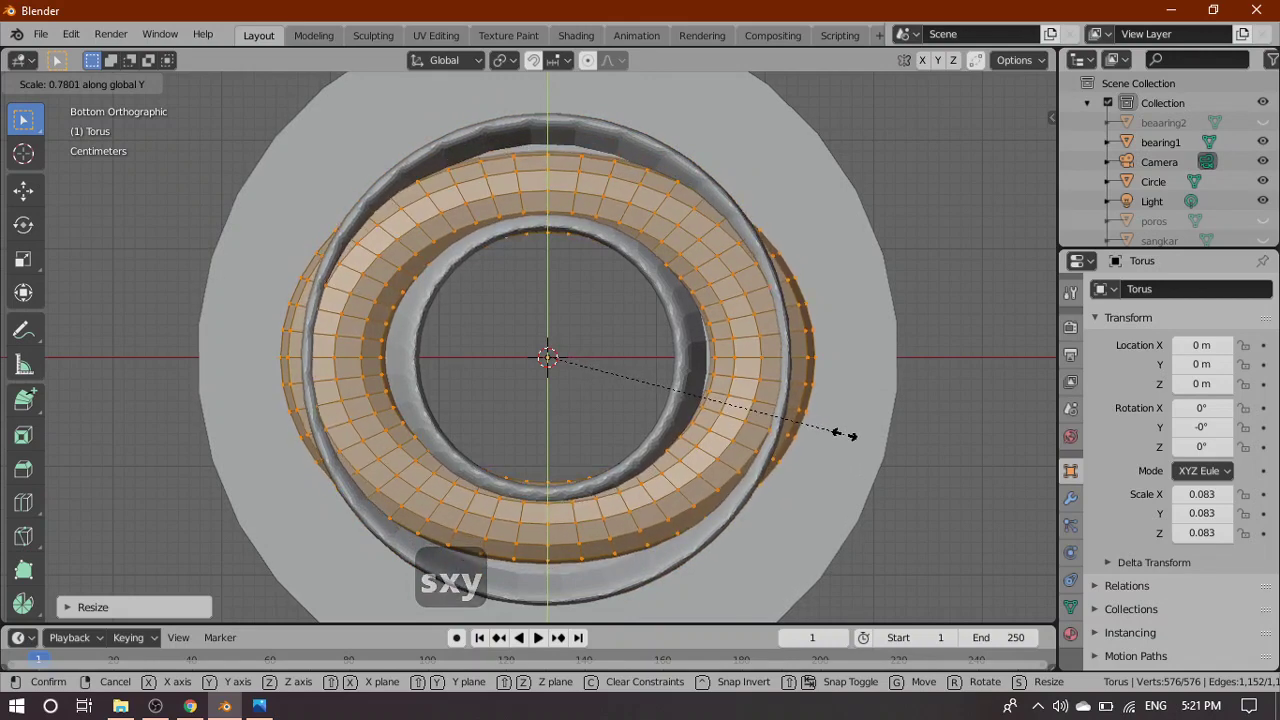
pyautogui.click(845, 435)
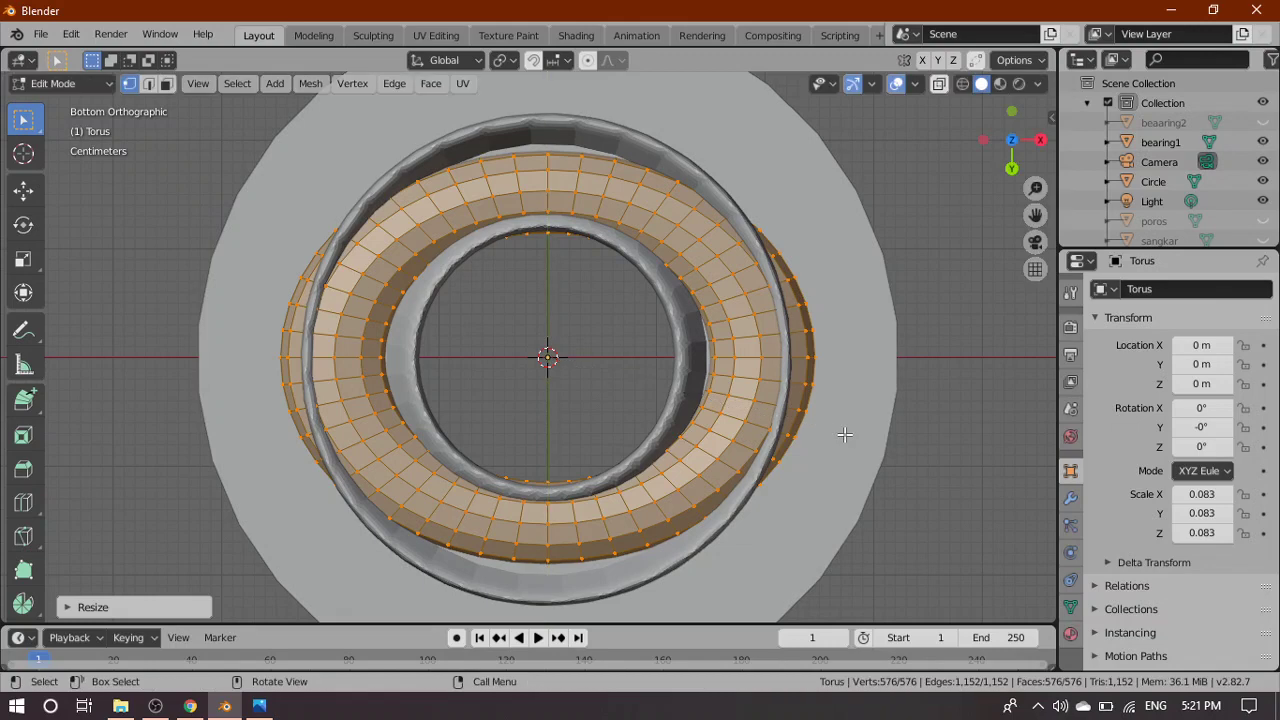
pyautogui.press('s')
pyautogui.press('x')
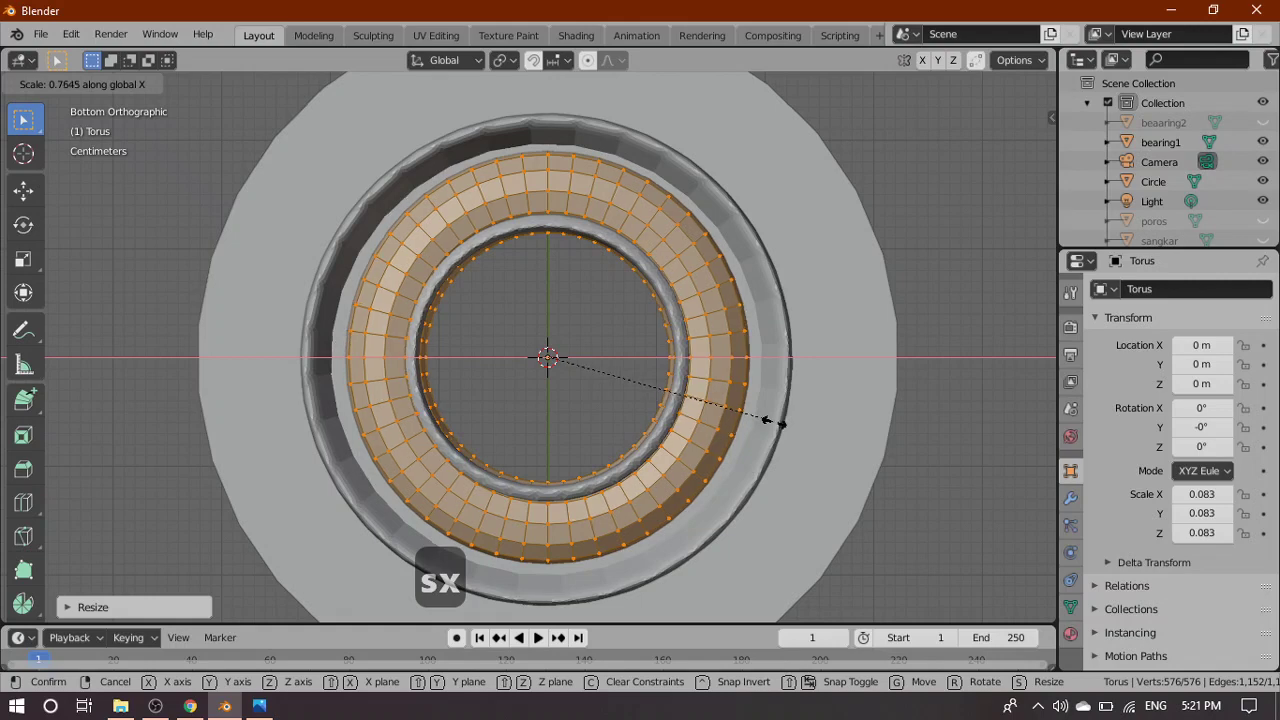
pyautogui.click(860, 435)
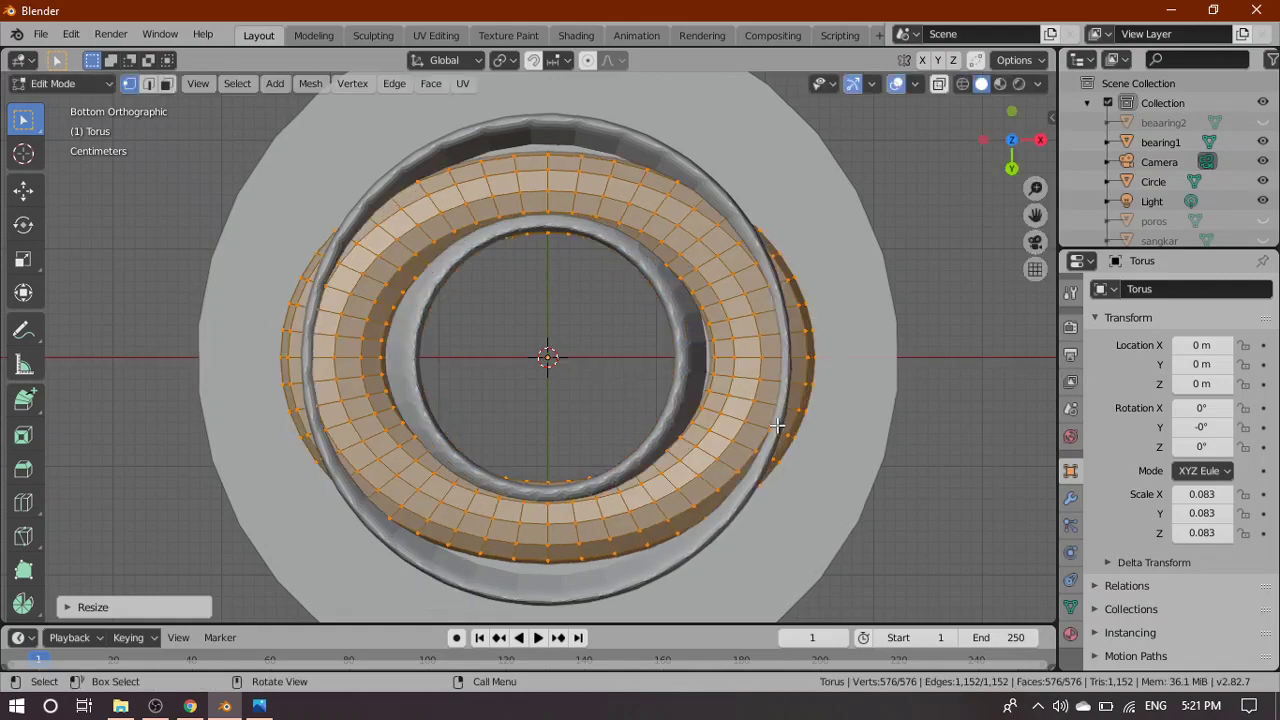
pyautogui.hotkey('ctrl', 'z')
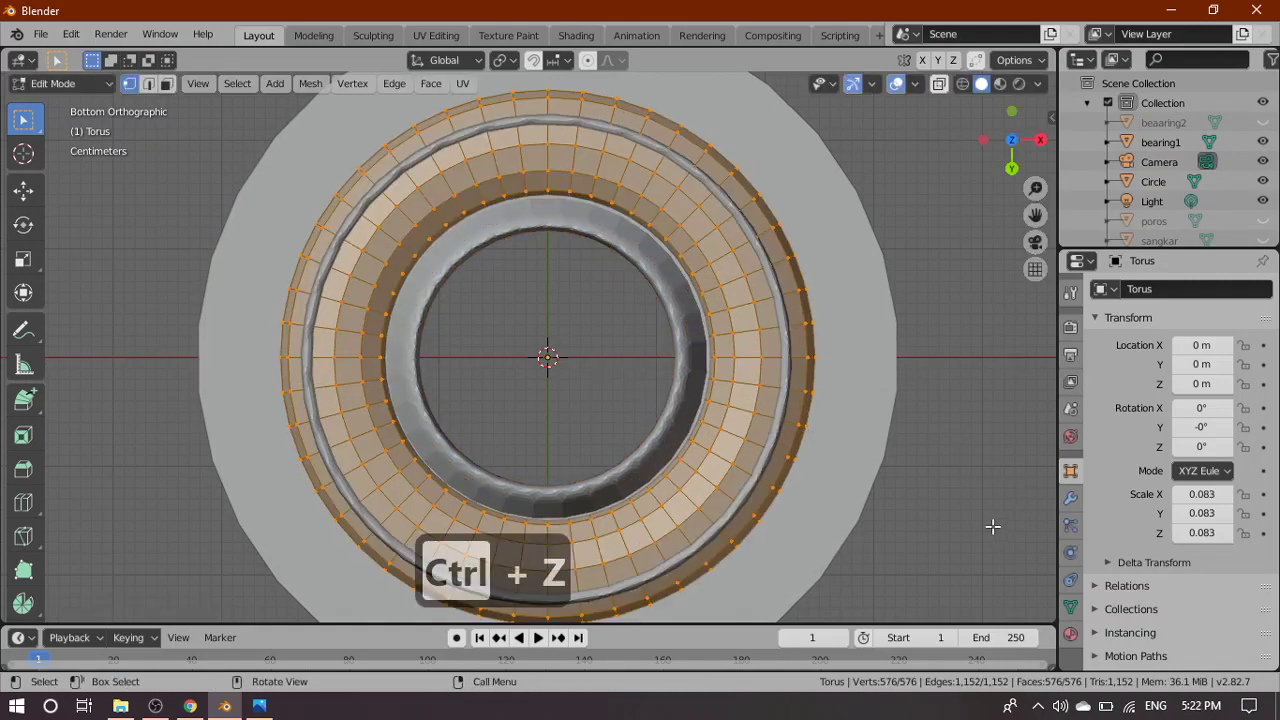
# Scale the whole torus mesh down to about 0.29 of its size, inside bearing1's bore
pyautogui.press('s')
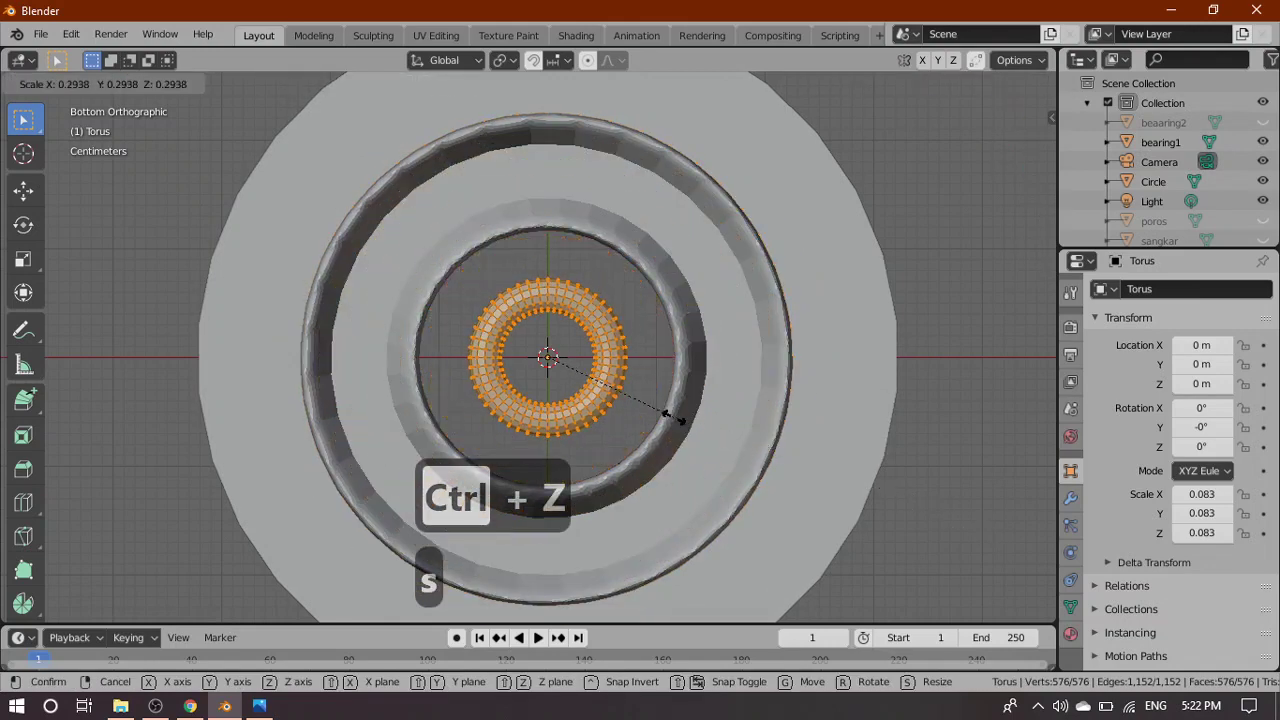
pyautogui.click(675, 420)
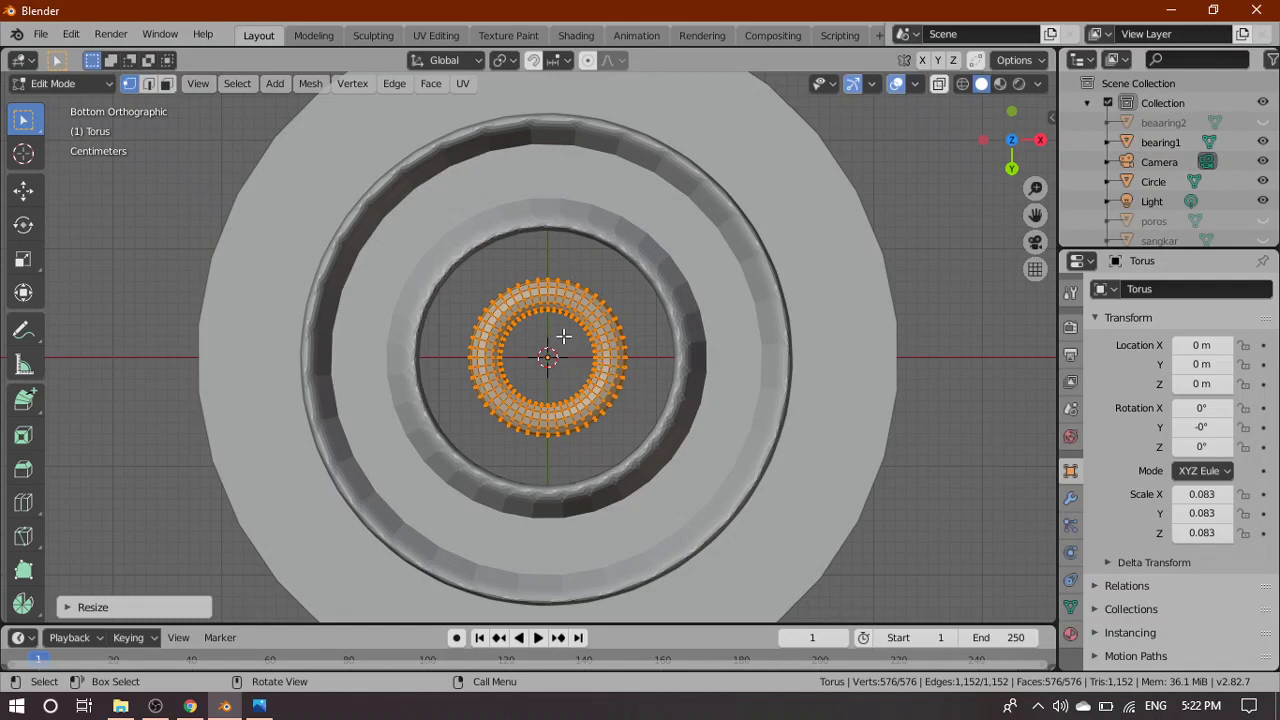
# Return to Object Mode, delete the torus, and add a mesh circle at the origin
pyautogui.press('Tab')
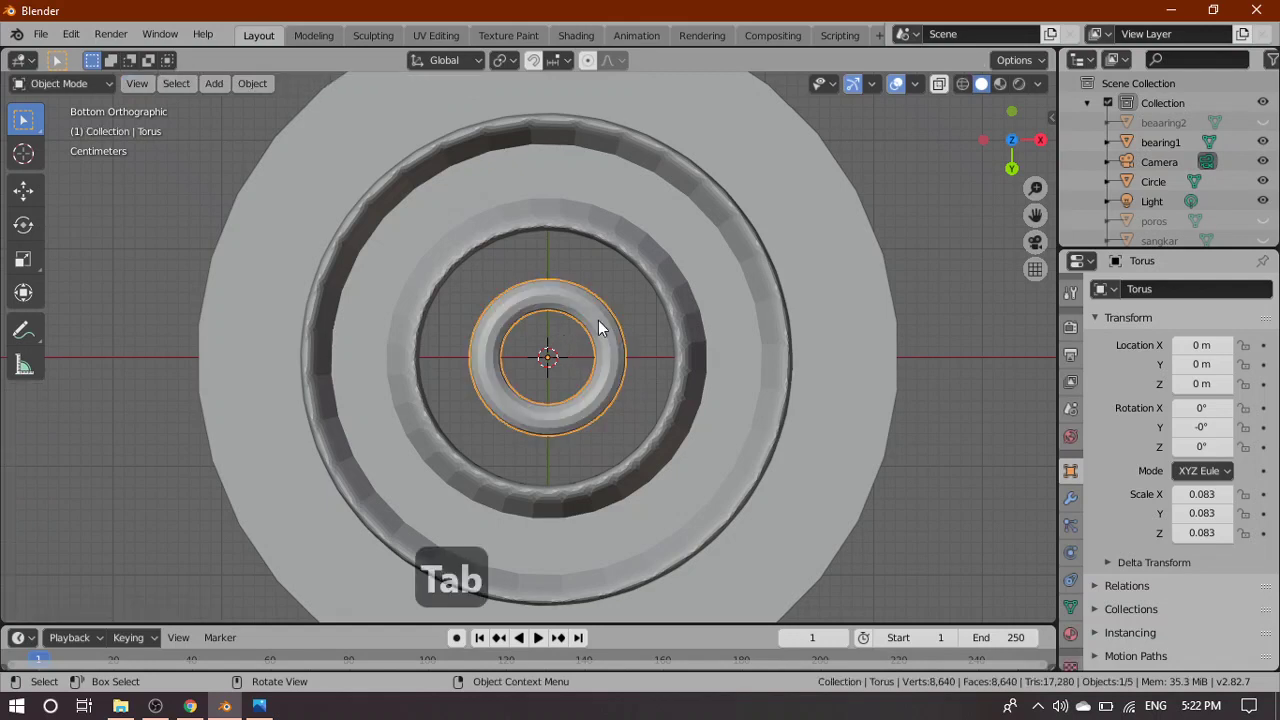
pyautogui.press('Delete')
pyautogui.scroll(-2, 600, 330)
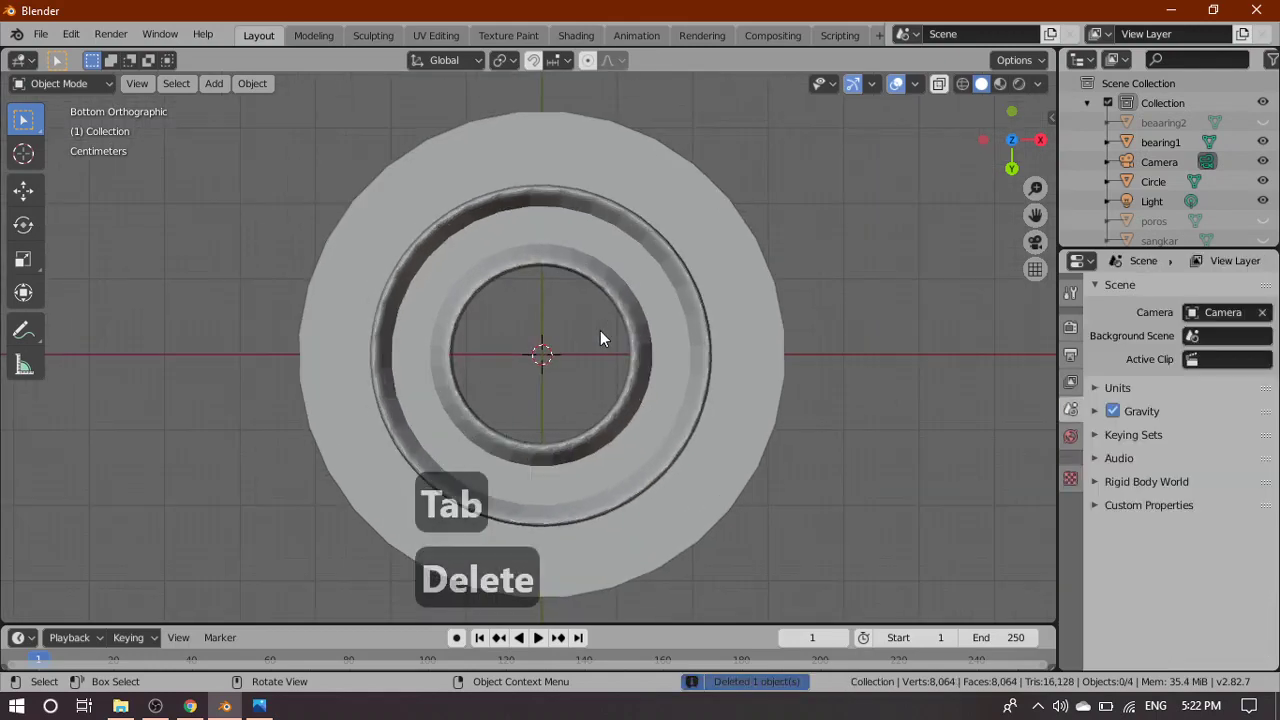
pyautogui.hotkey('shift', 'a')
pyautogui.moveTo(602, 334)
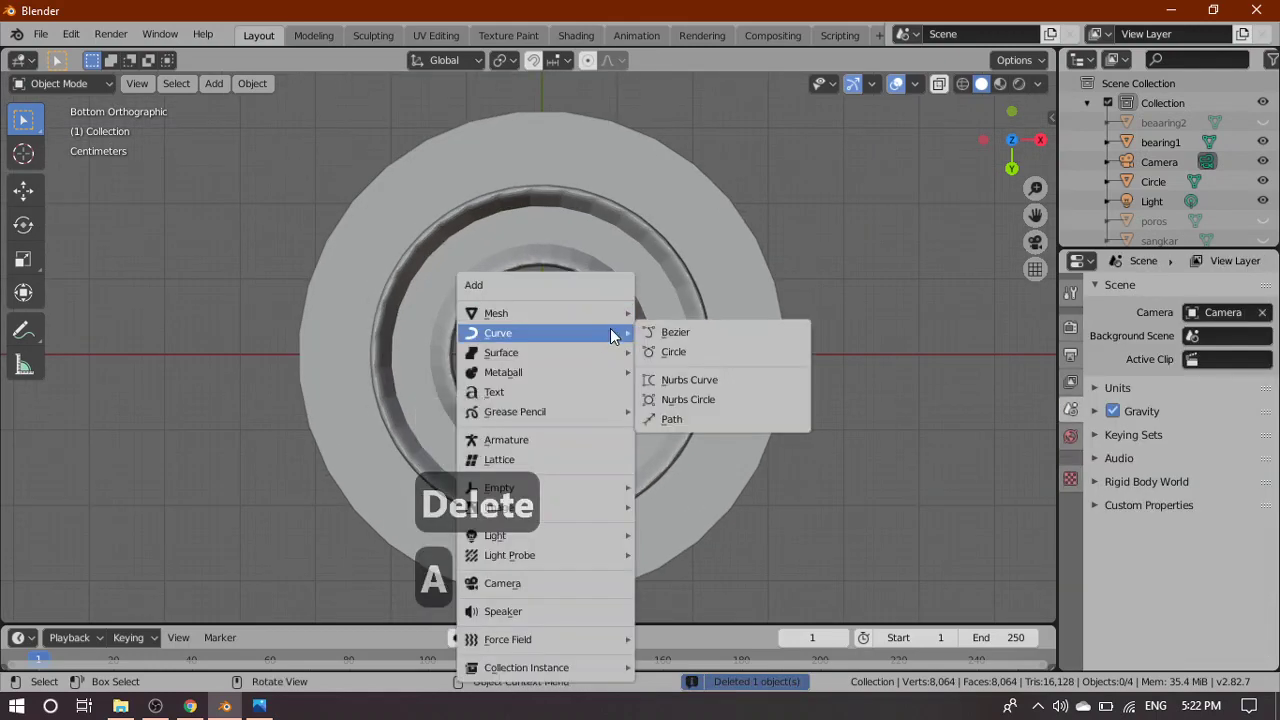
pyautogui.moveTo(622, 314)
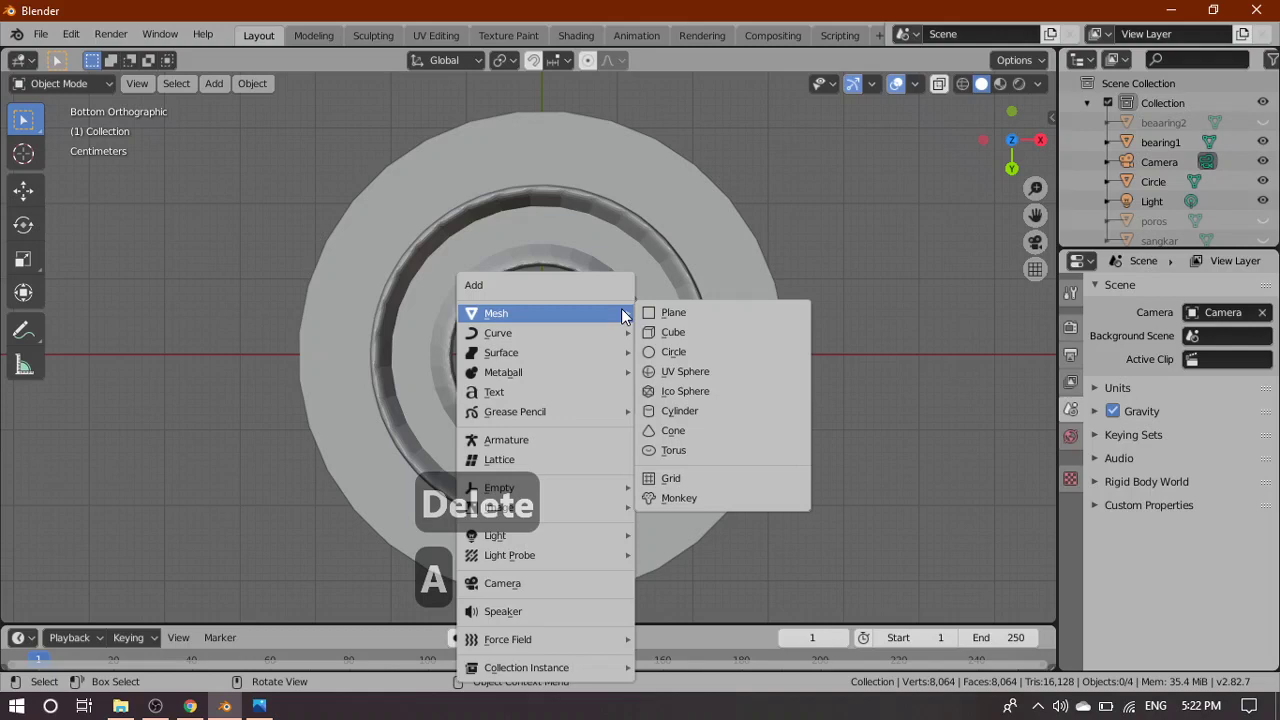
pyautogui.click(684, 354)
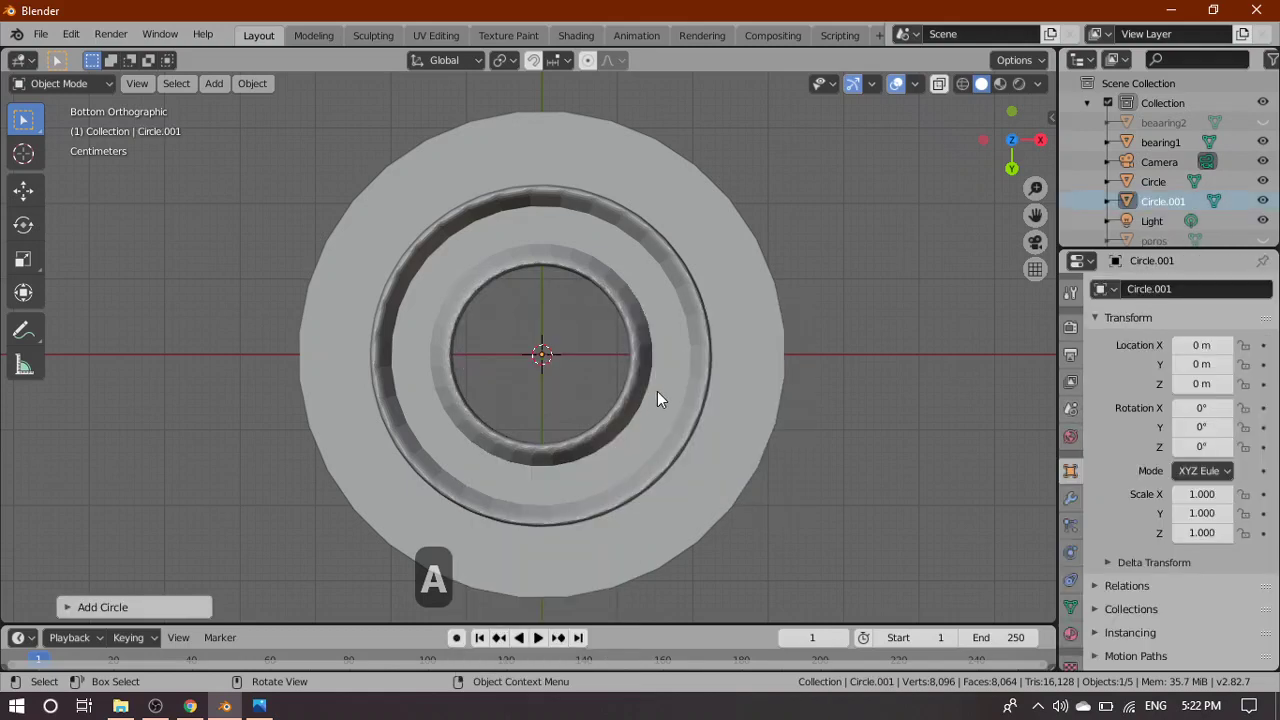
# In bottom view, scale the new circle down to 0.290, just inside the large outer disc's edge
pyautogui.press('`')
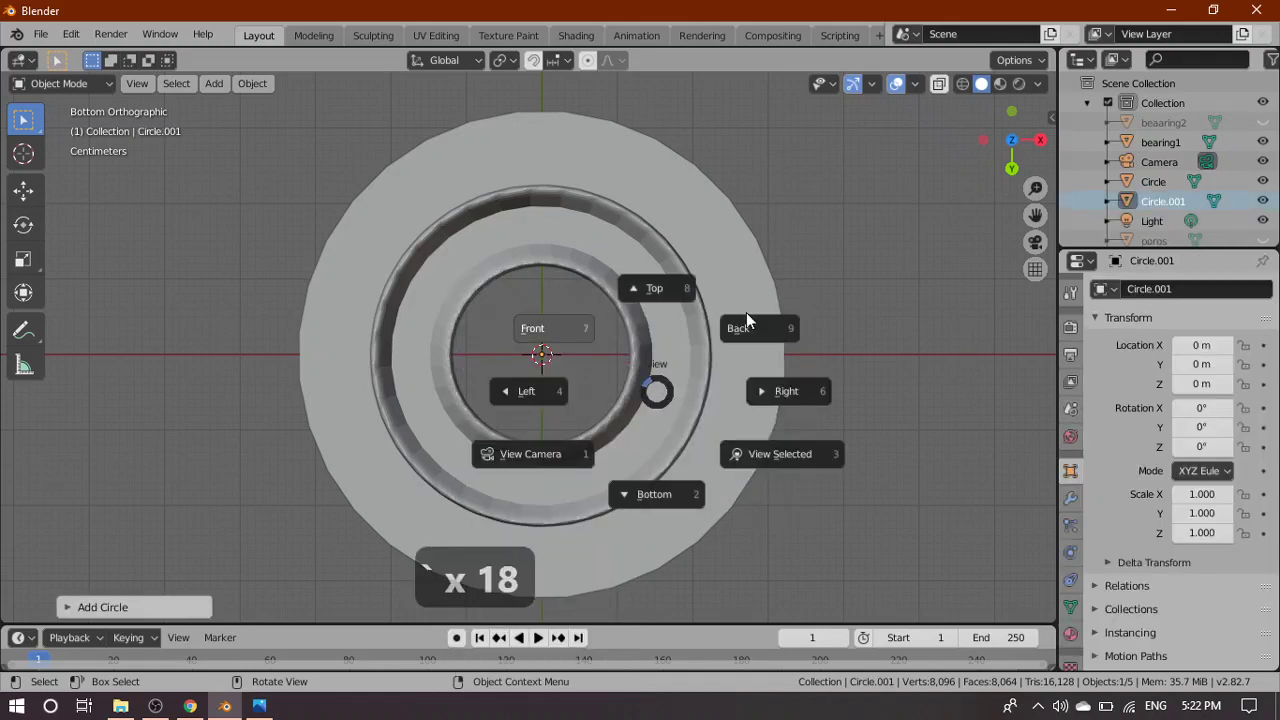
pyautogui.click(807, 379)
pyautogui.scroll(-4, 805, 427)
pyautogui.scroll(1, 795, 436)
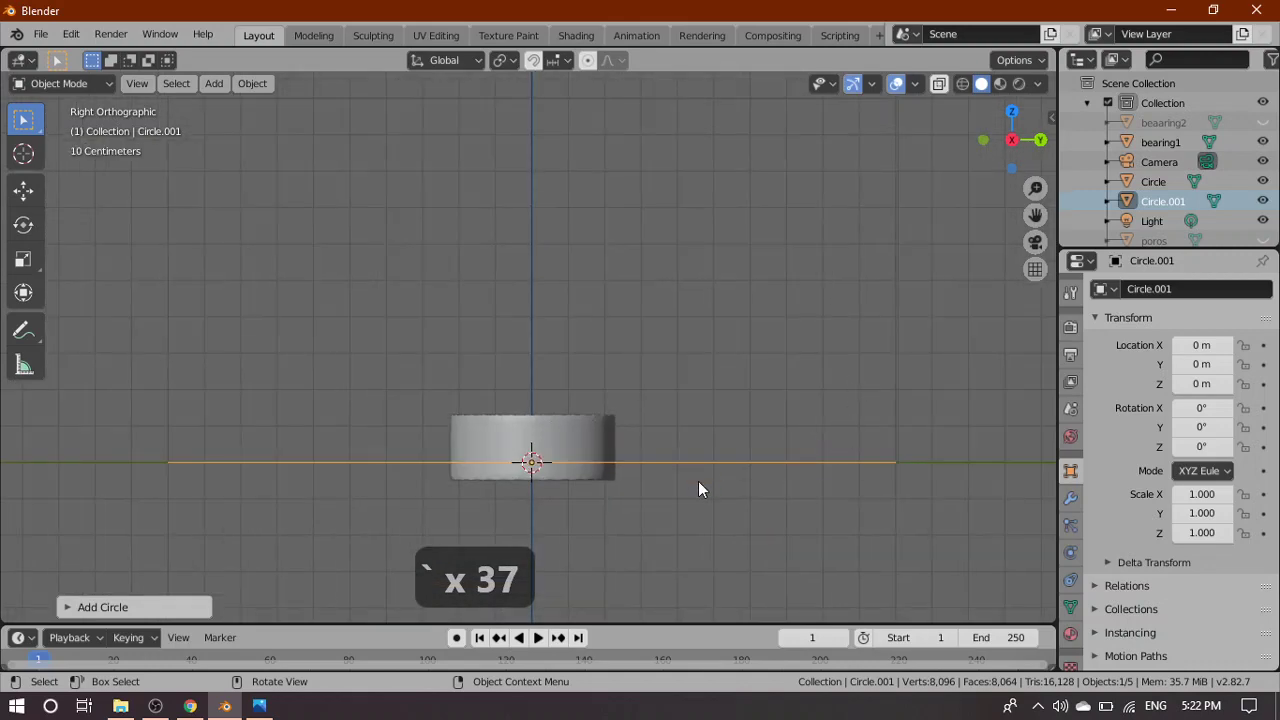
pyautogui.press('`')
pyautogui.click(719, 602)
pyautogui.scroll(-2, 745, 548)
pyautogui.scroll(1, 784, 534)
pyautogui.scroll(1, 791, 536)
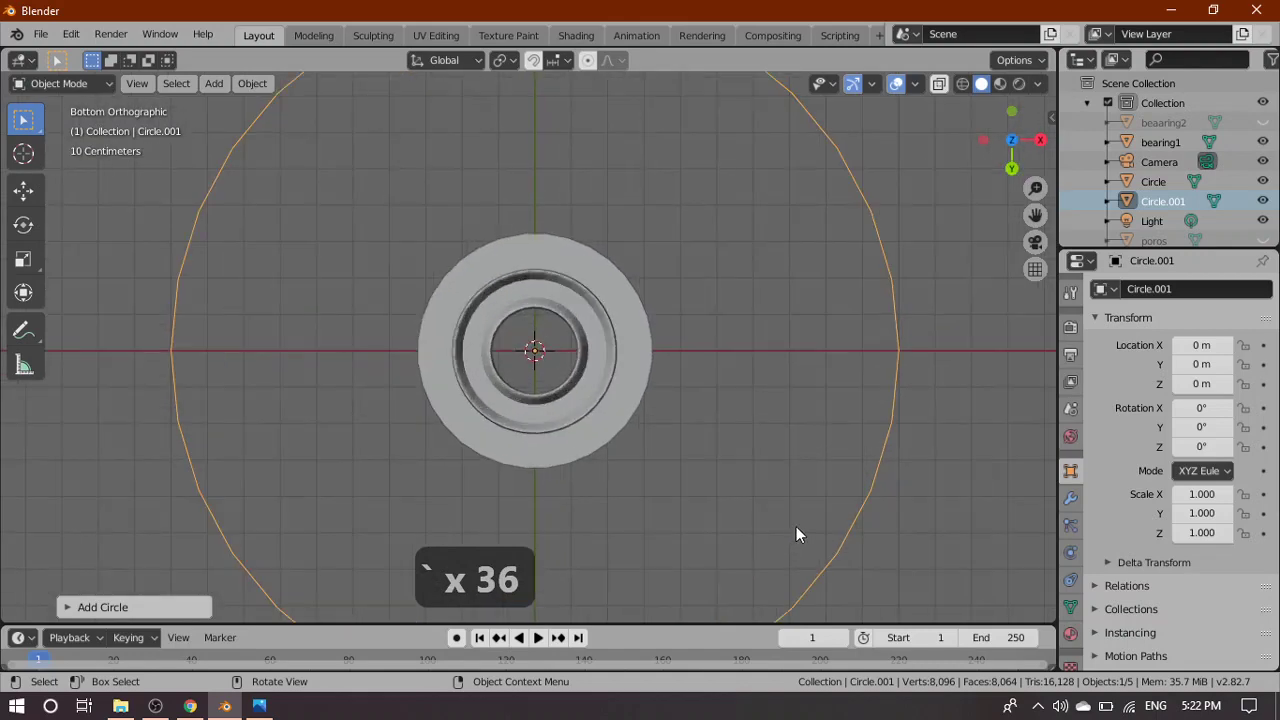
pyautogui.press('s')
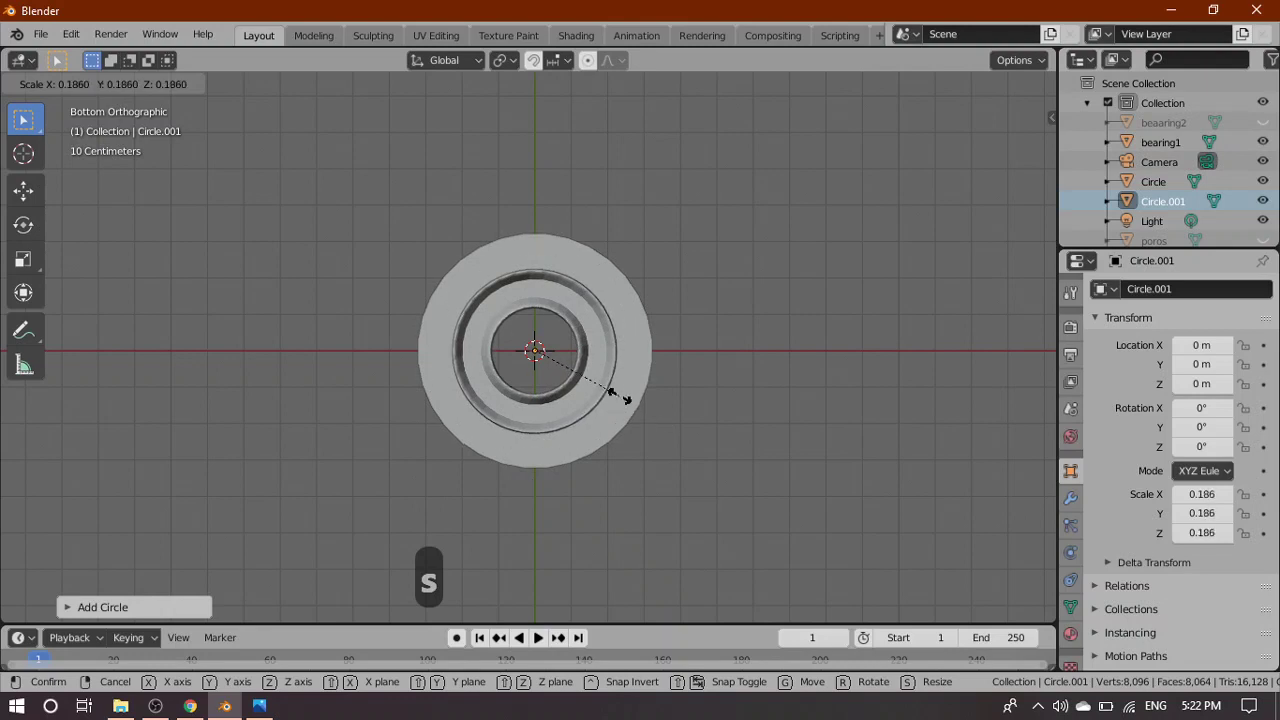
pyautogui.click(660, 421)
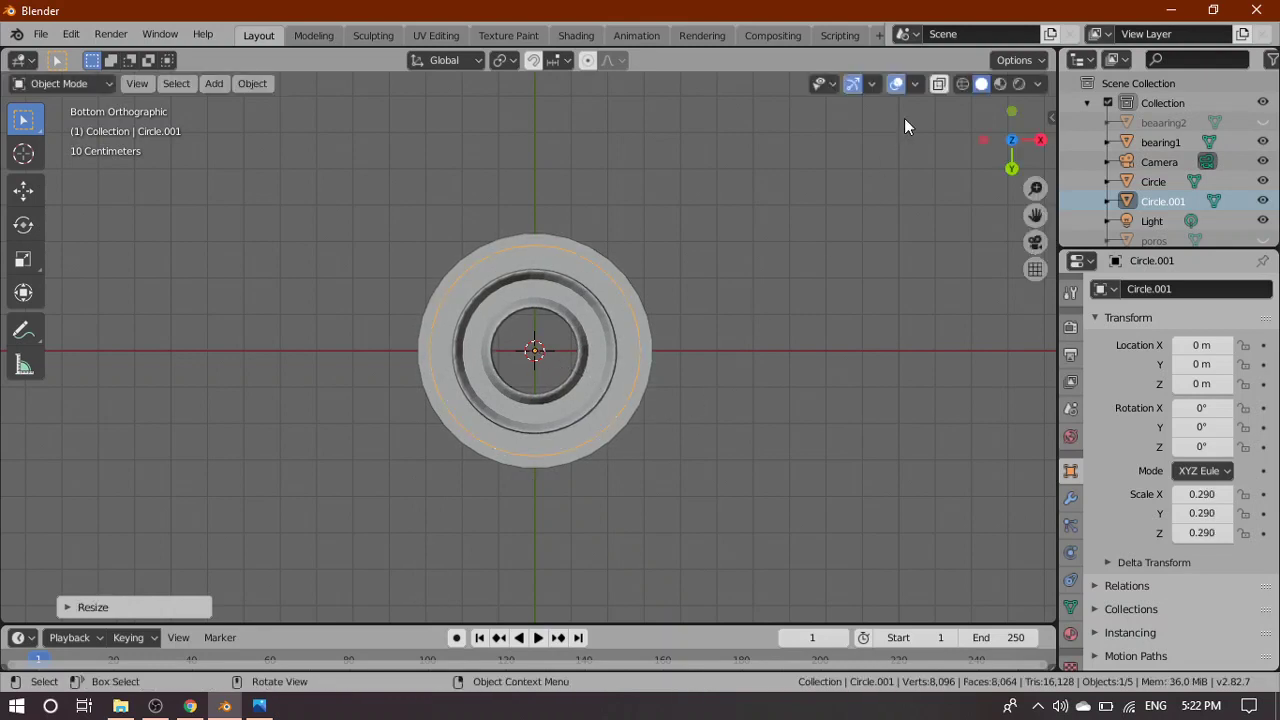
# Switch to wireframe shading and scale the circle down to 0.190, between bearing1's inner and outer rings
pyautogui.click(962, 84)
pyautogui.scroll(4, 613, 474)
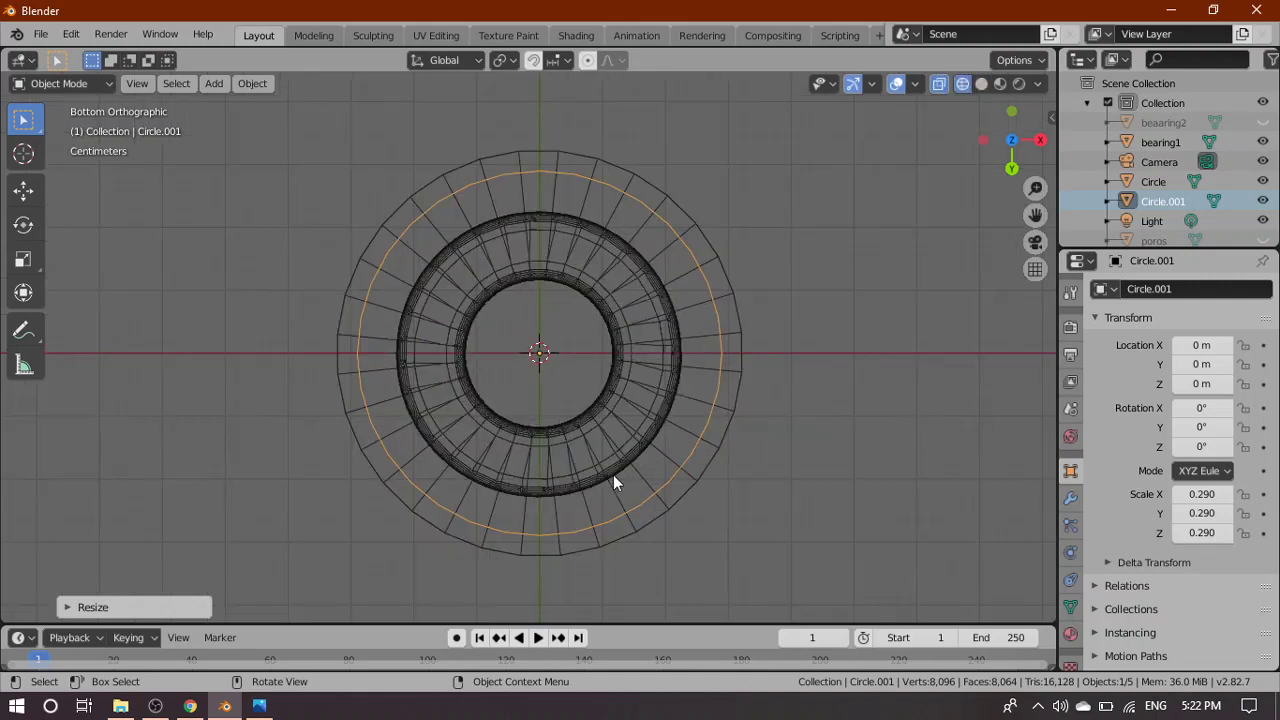
pyautogui.scroll(1, 660, 476)
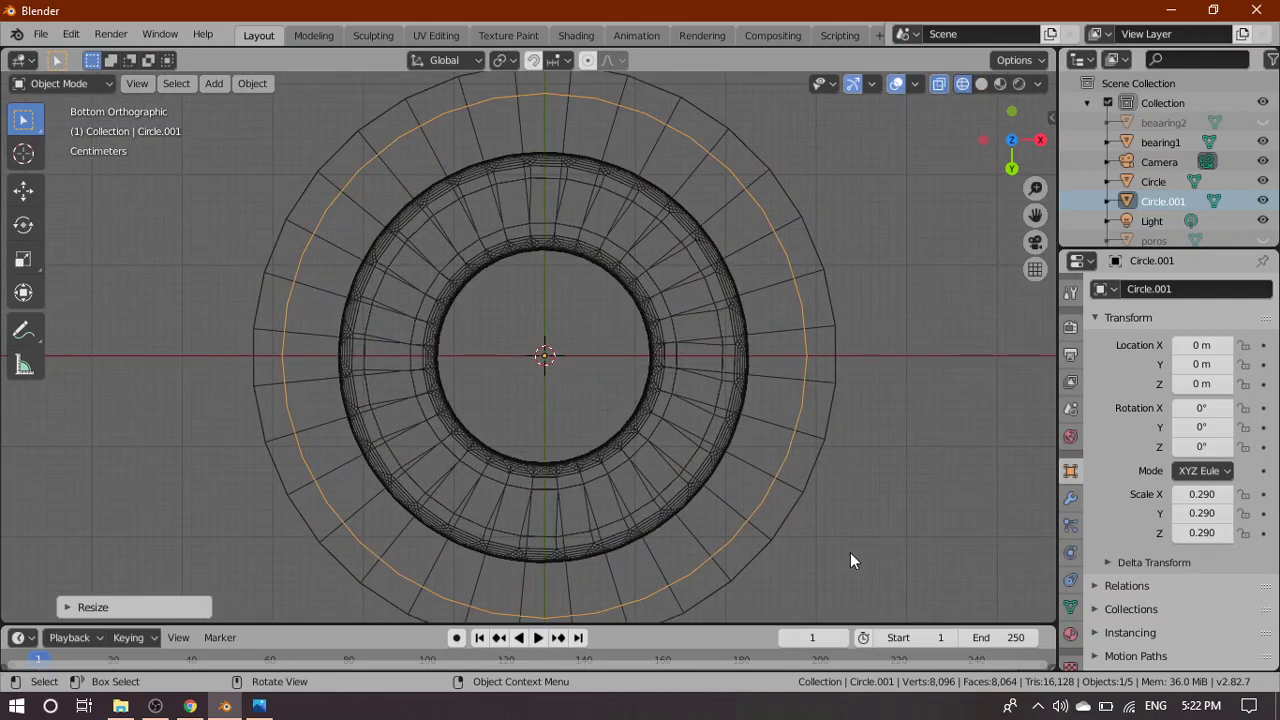
pyautogui.press('s')
pyautogui.click(744, 487)
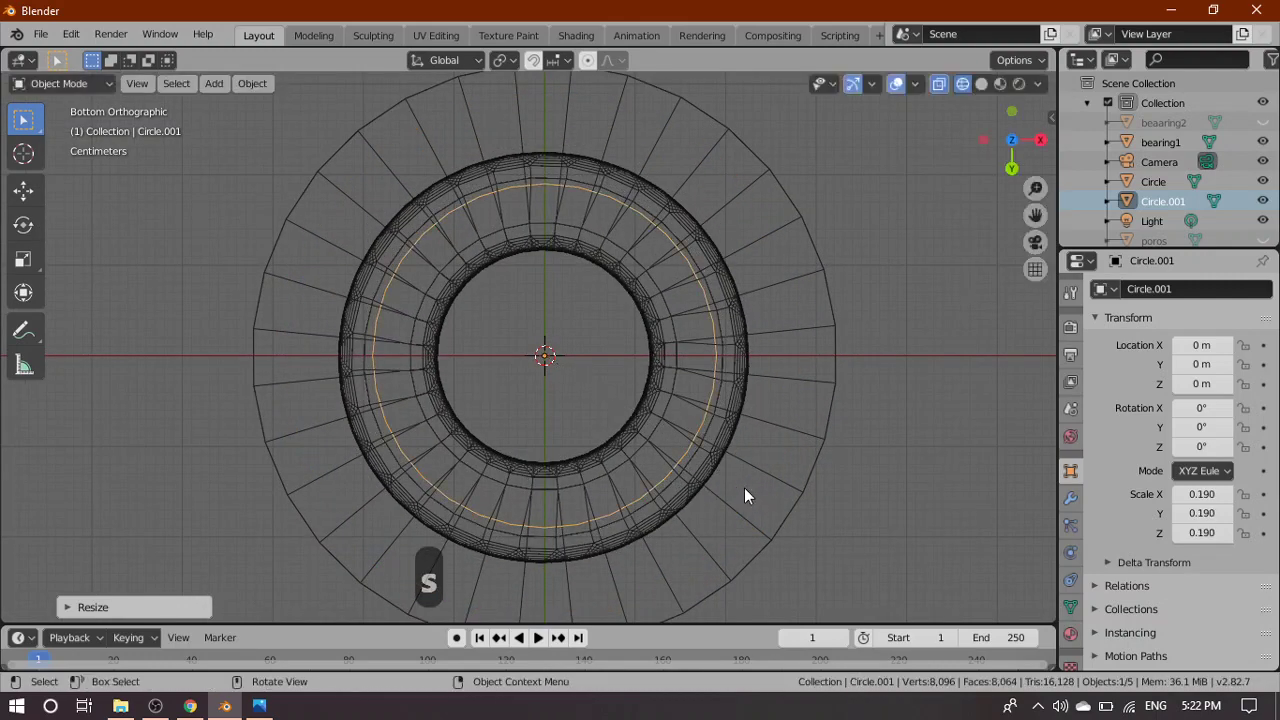
# Examine the circle's position against bearing1 in solid and wireframe shading, from an angle below and in right view
pyautogui.click(981, 84)
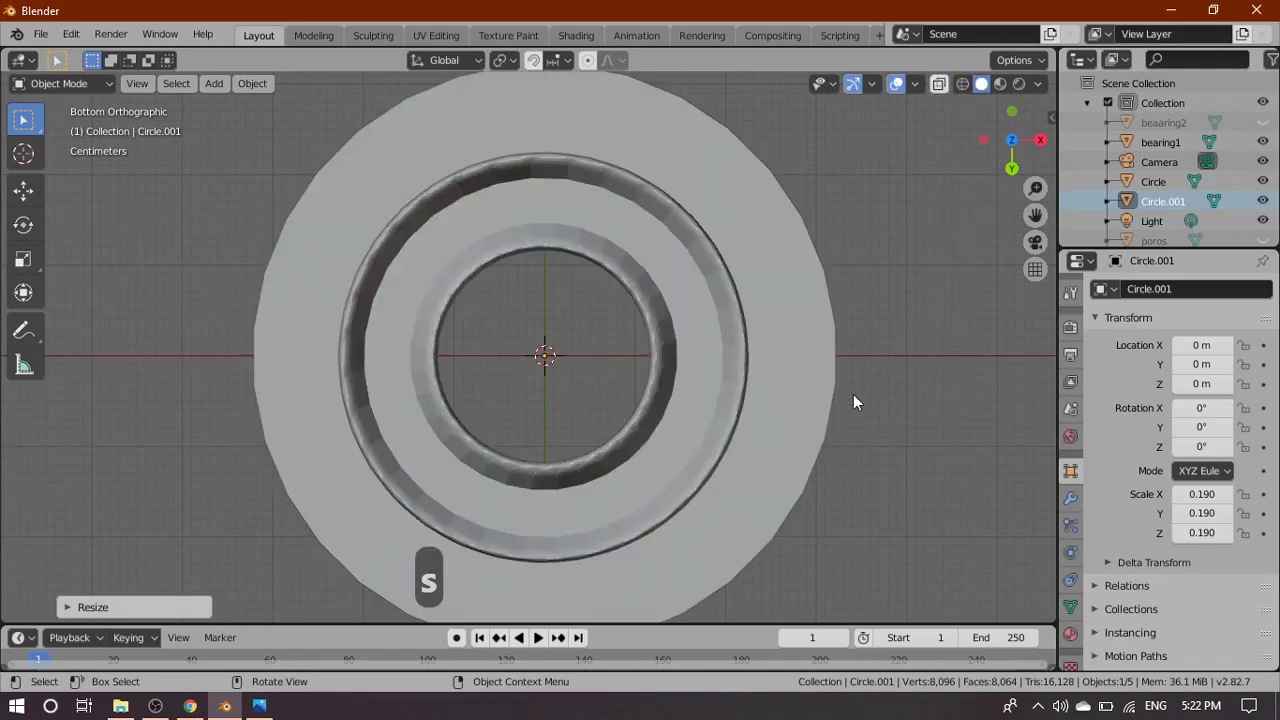
pyautogui.click(962, 84)
pyautogui.scroll(-2, 844, 304)
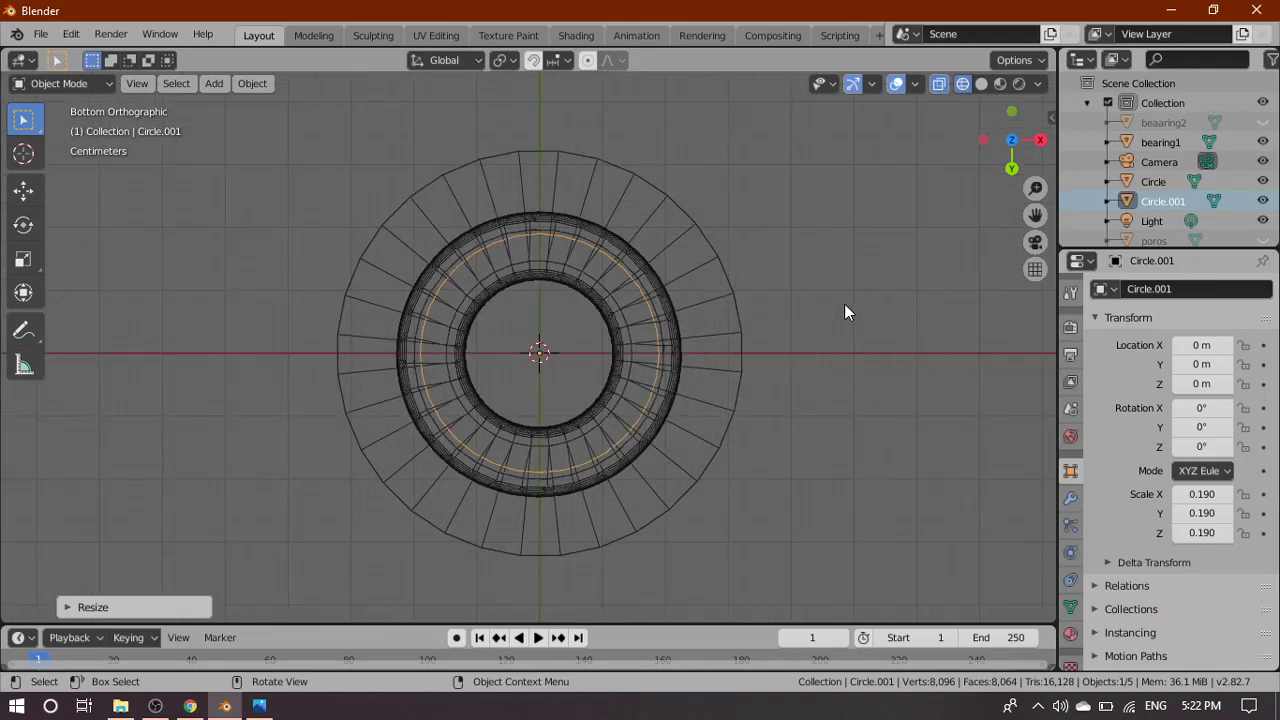
pyautogui.click(982, 84)
pyautogui.moveTo(836, 216)
pyautogui.mouseDown(button='middle')
pyautogui.moveTo(847, 457)
pyautogui.moveTo(920, 237)
pyautogui.moveTo(923, 330)
pyautogui.mouseUp(button='middle')
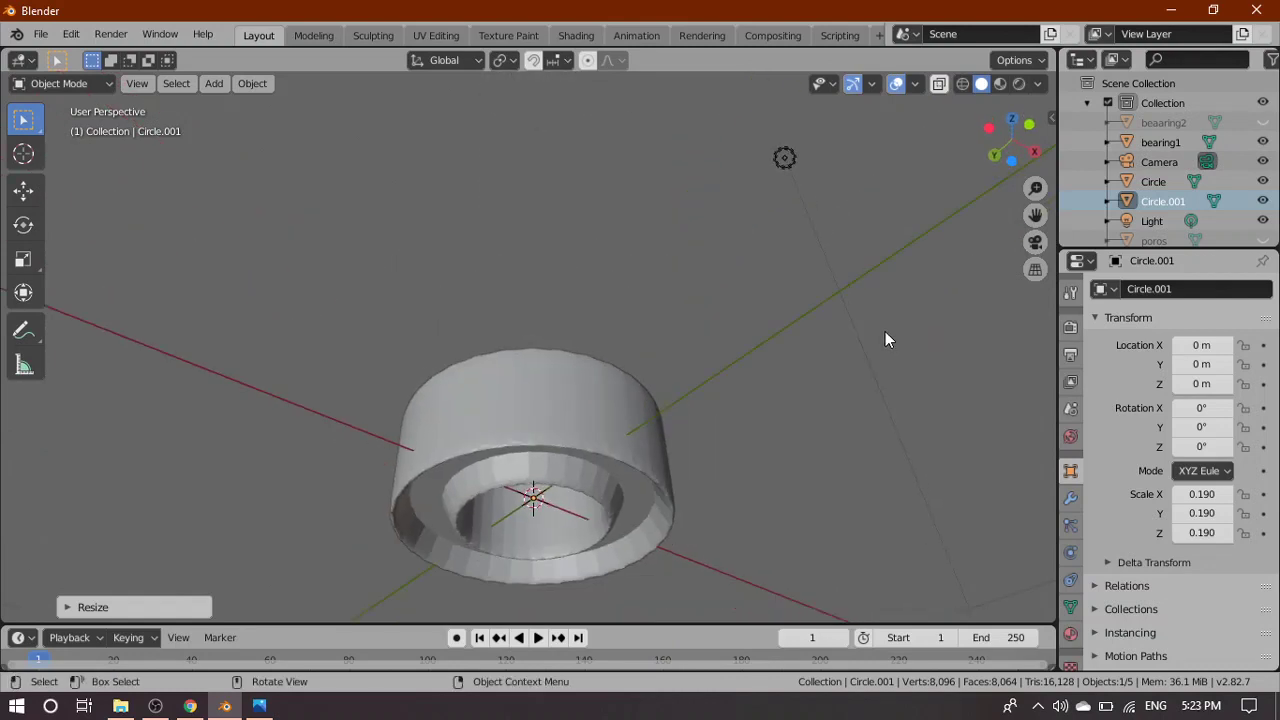
pyautogui.press('`')
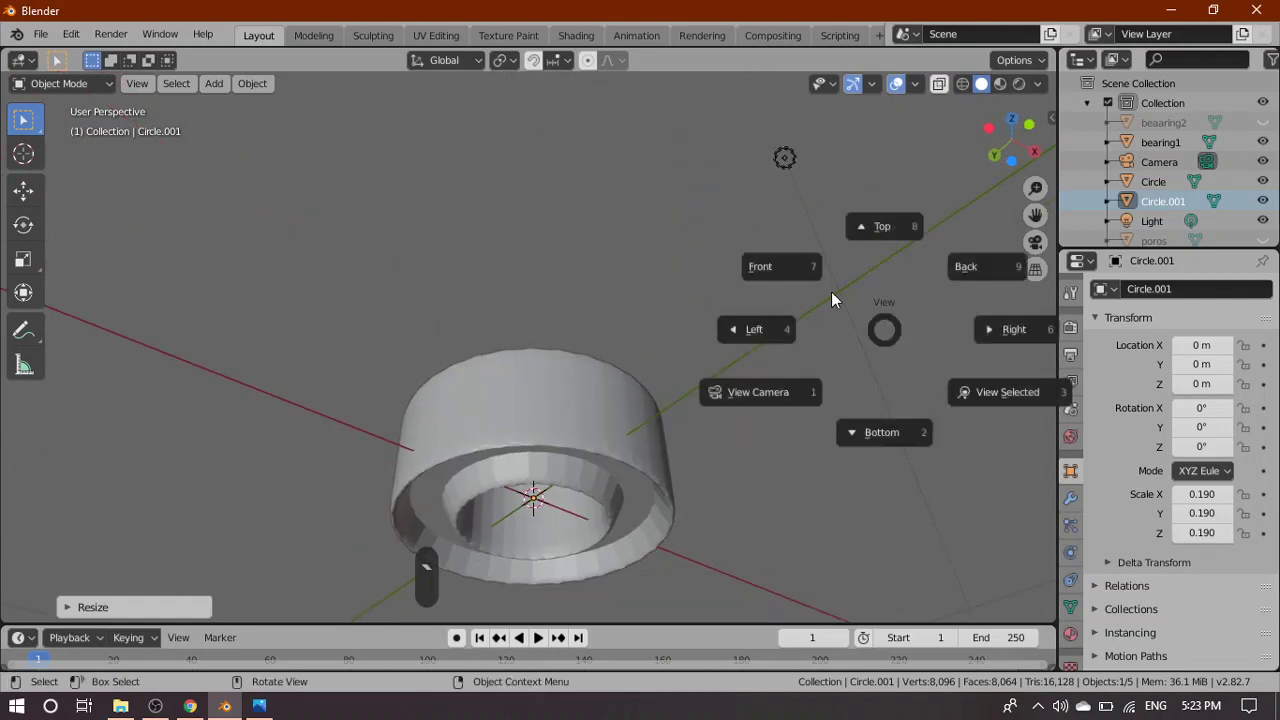
pyautogui.click(988, 337)
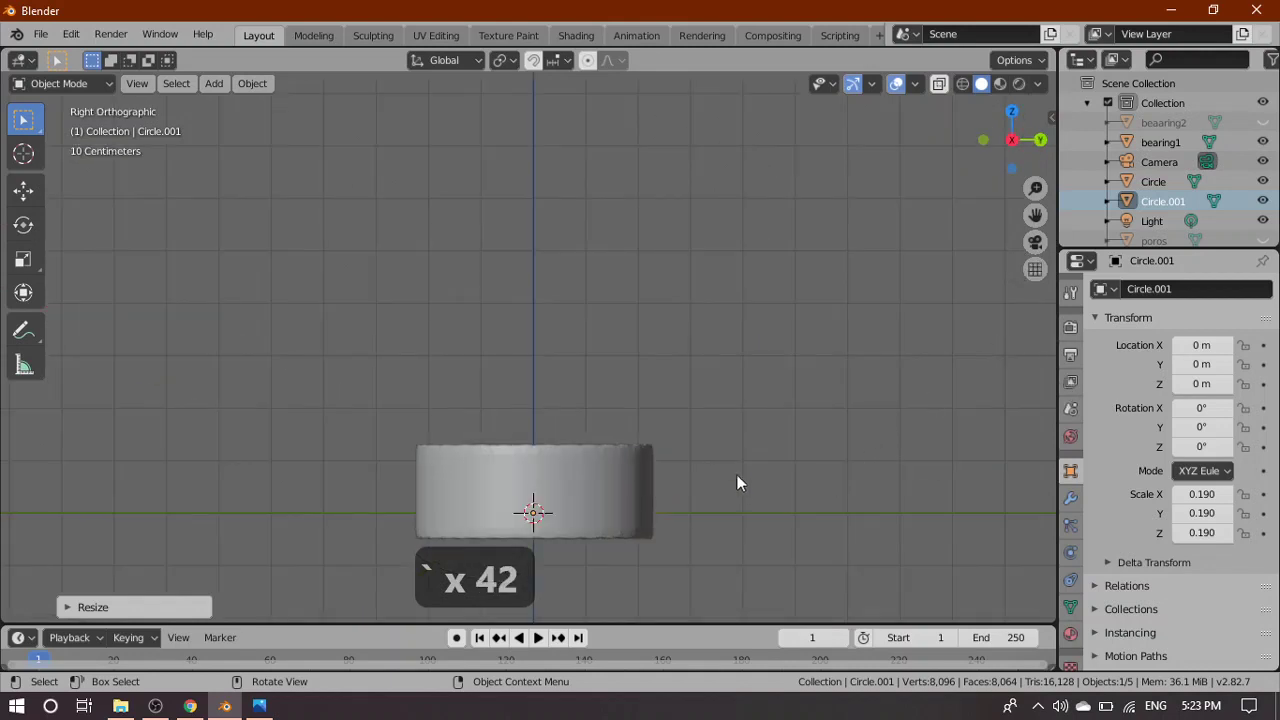
# Move the circle down along Z to about -0.061 m, just below bearing1's lower face
pyautogui.press('g')
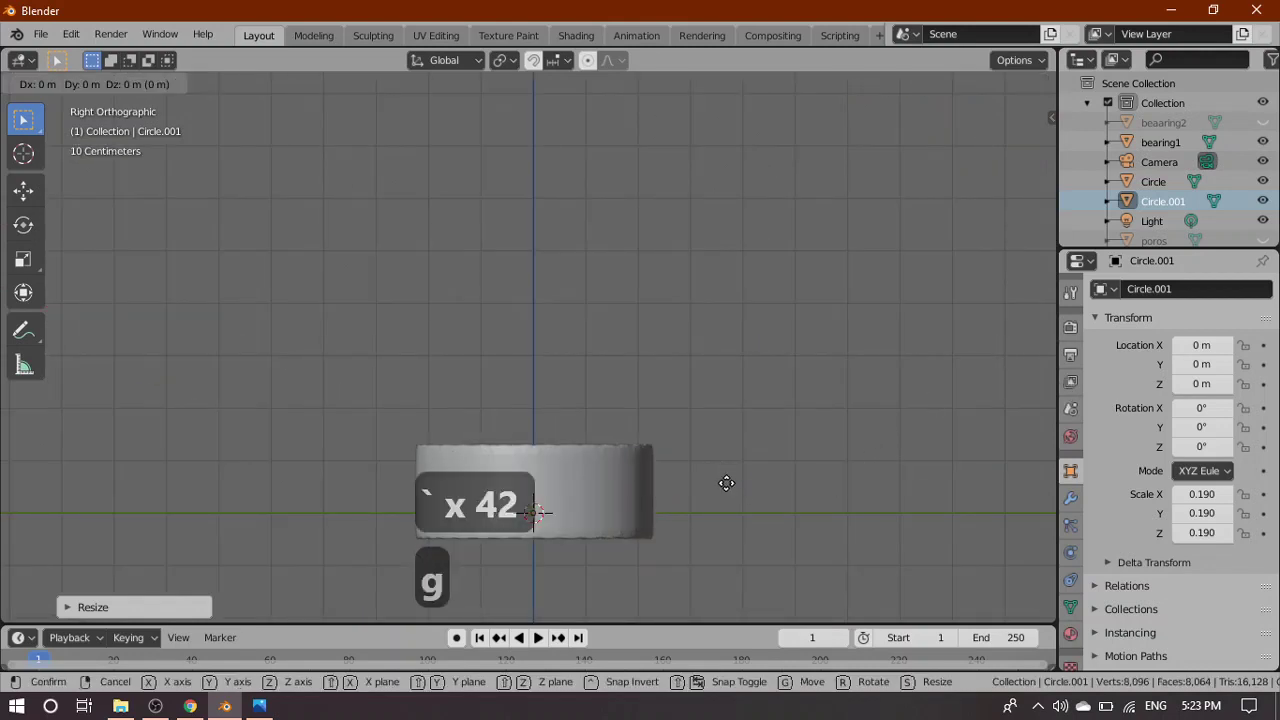
pyautogui.press('z')
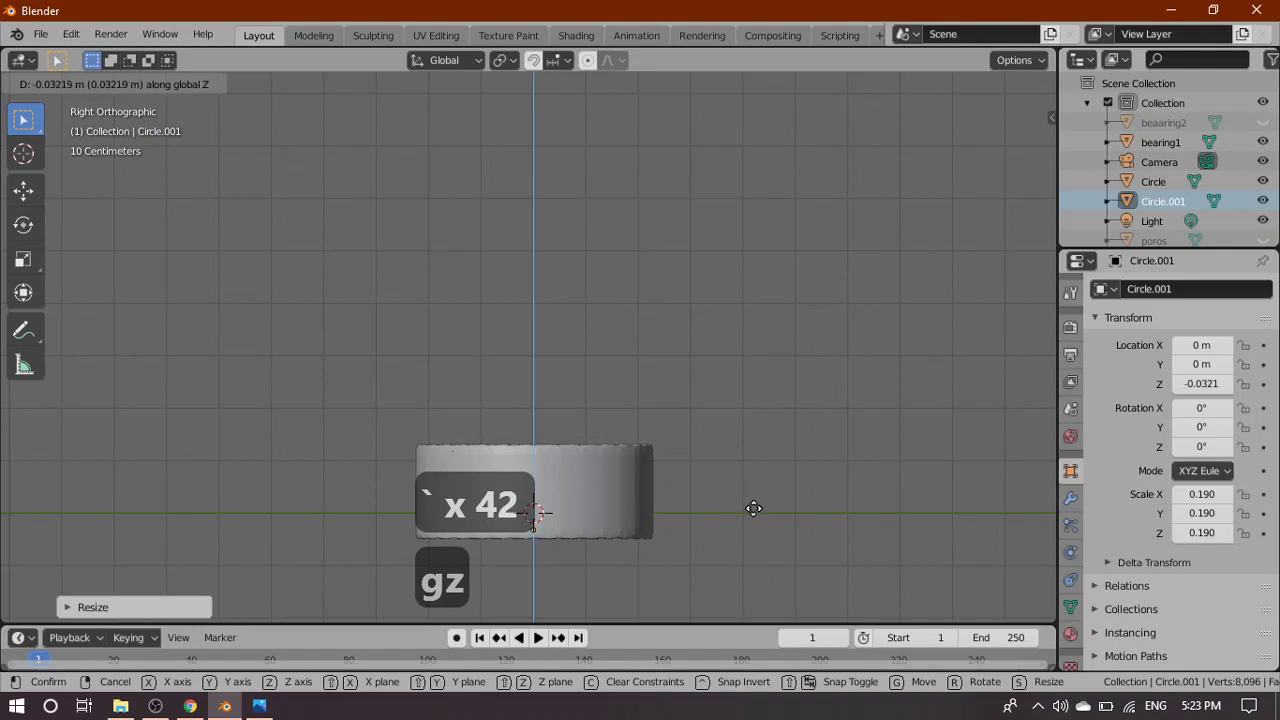
pyautogui.click(759, 515)
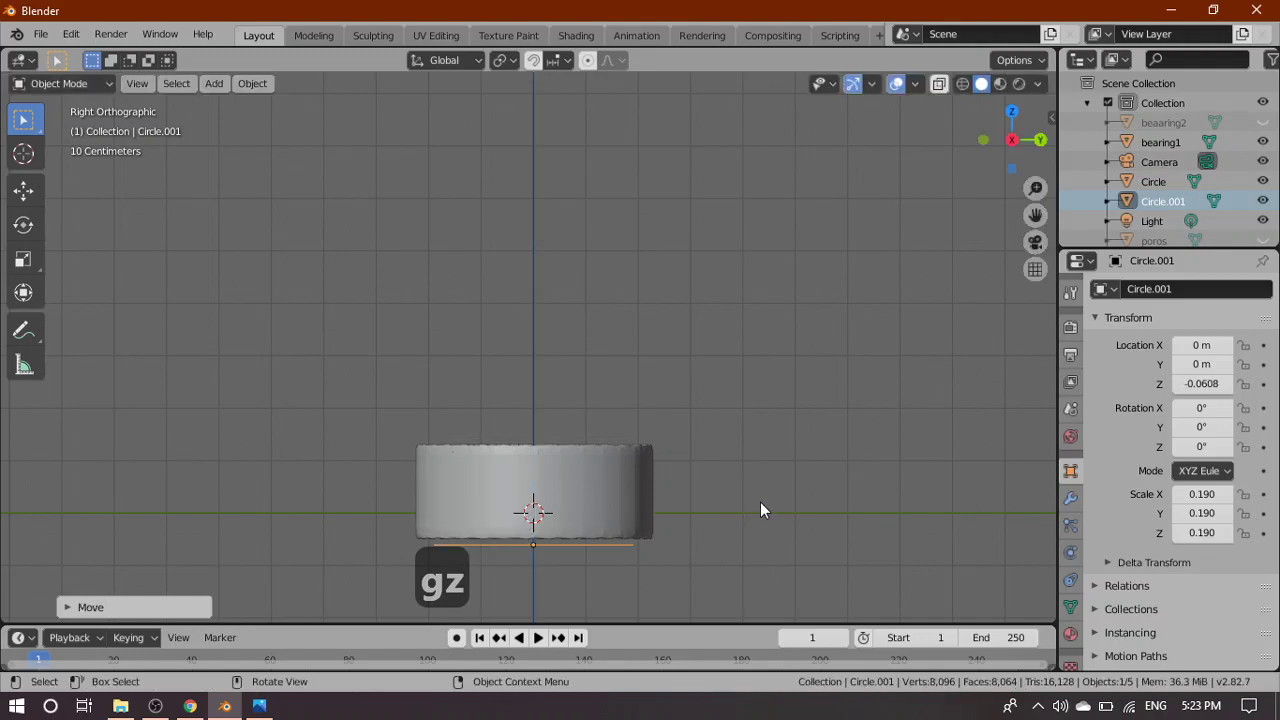
# In bottom view, scale the circle up to 0.195 so it meets the inner edge of bearing1's outer ring
pyautogui.press('`')
pyautogui.moveTo(815, 581); pyautogui.dragTo(669, 474, button='middle')
pyautogui.scroll(6, 674, 450)
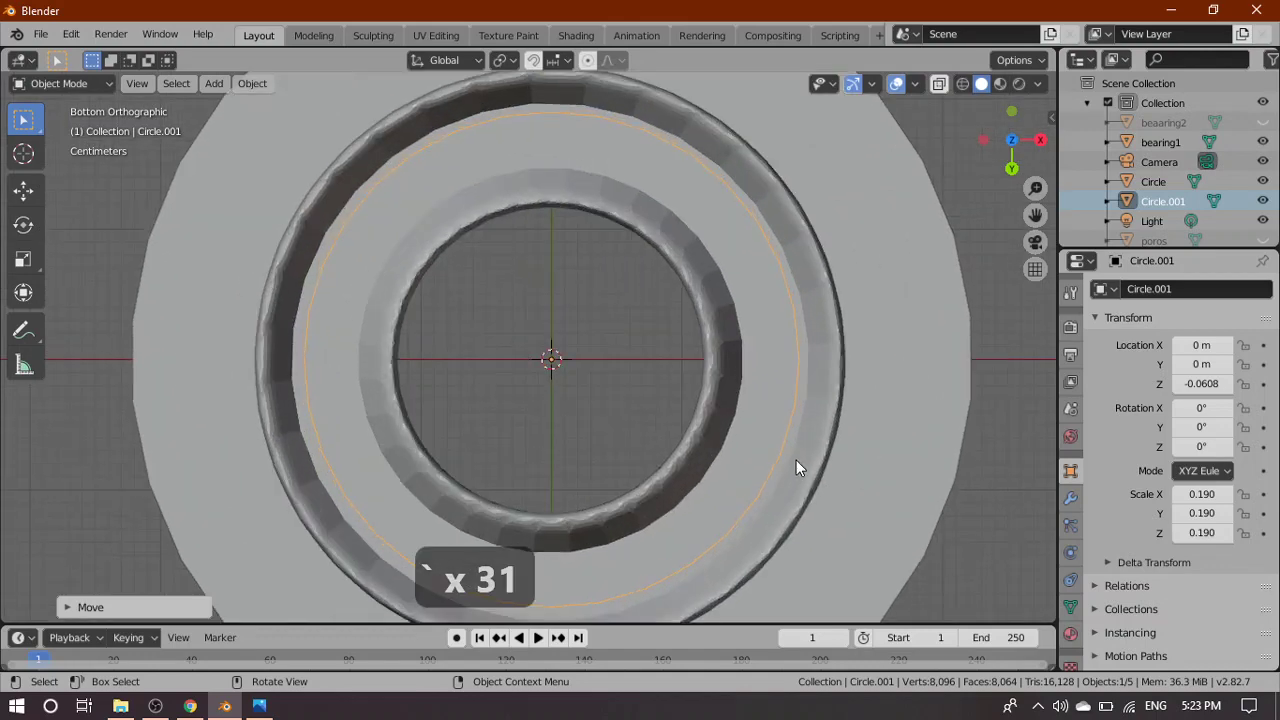
pyautogui.press('s')
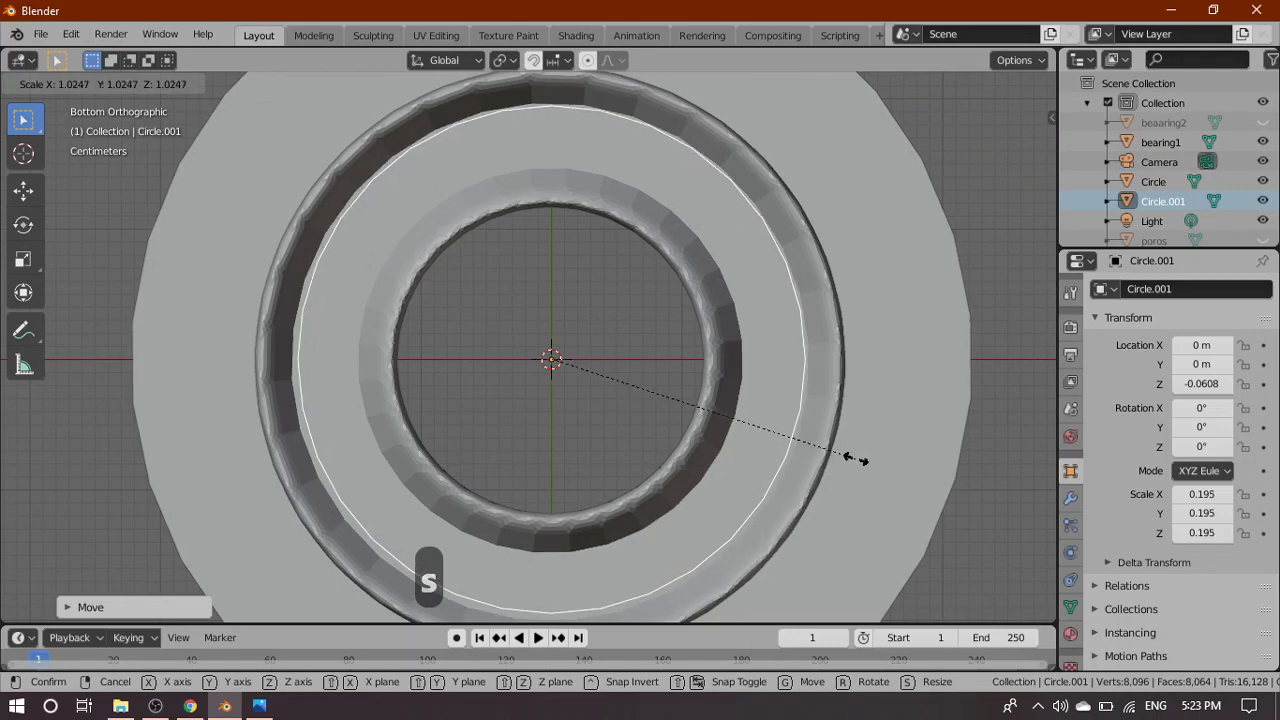
pyautogui.click(855, 460)
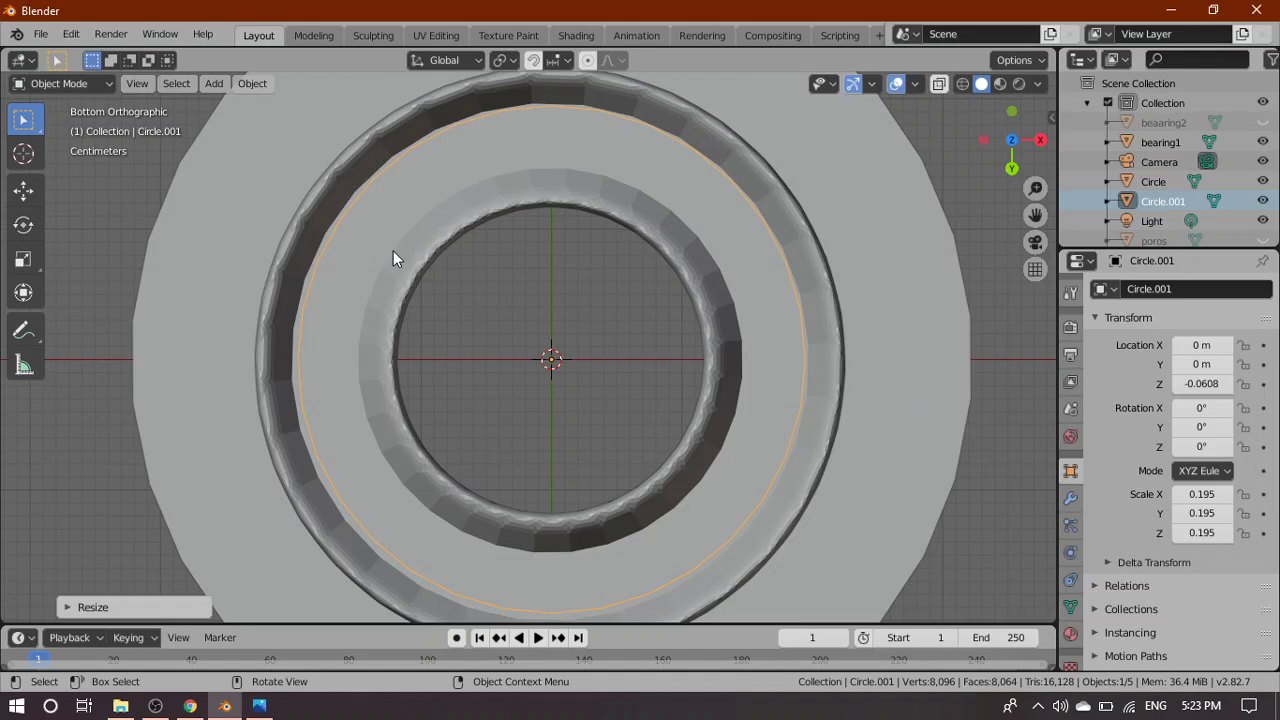
# In Edit Mode, select all the circle's vertices and extrude them to the centre with Extrude to Cursor
pyautogui.press('Tab')
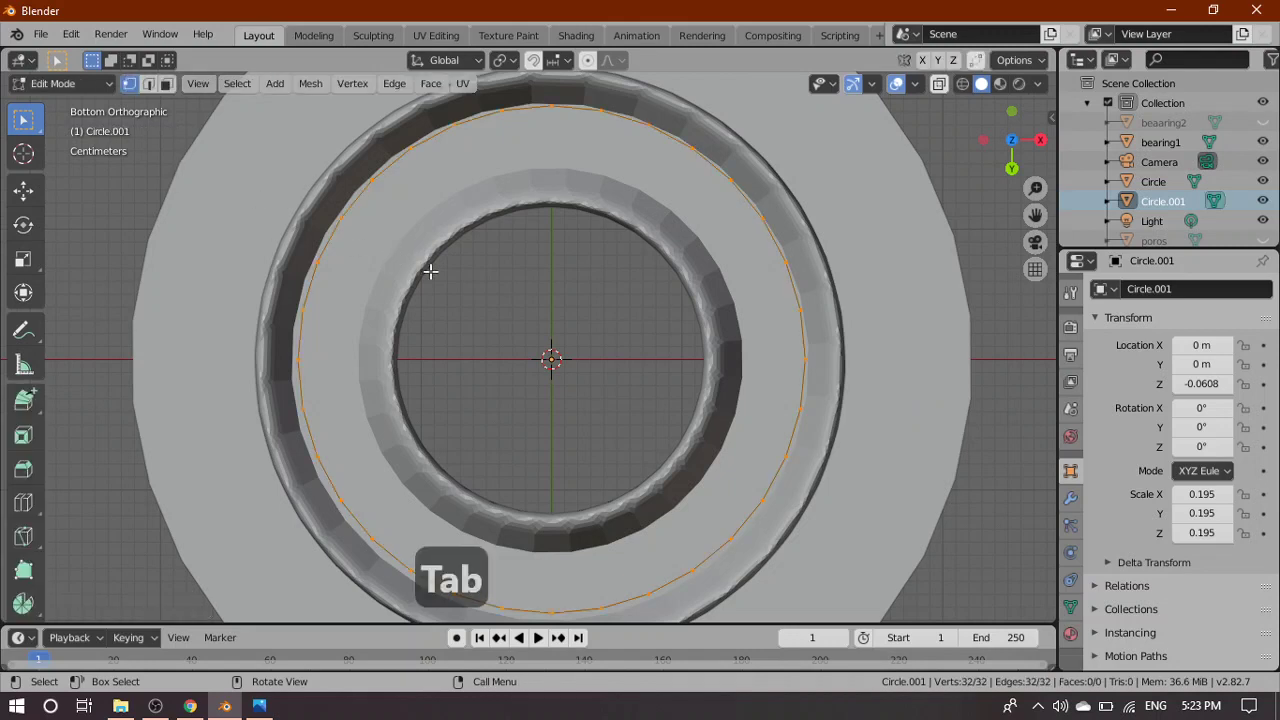
pyautogui.press('a')
pyautogui.press('1')
pyautogui.press('a')
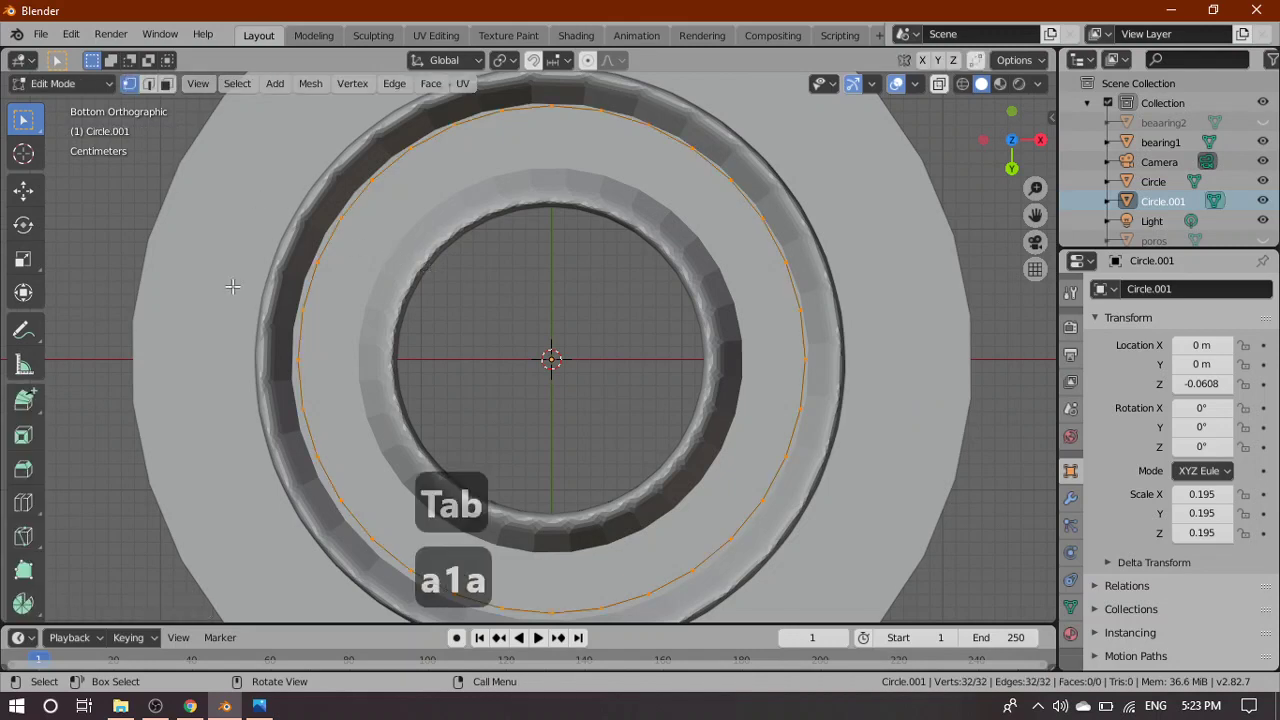
pyautogui.click(24, 399)
pyautogui.scroll(2, 562, 375)
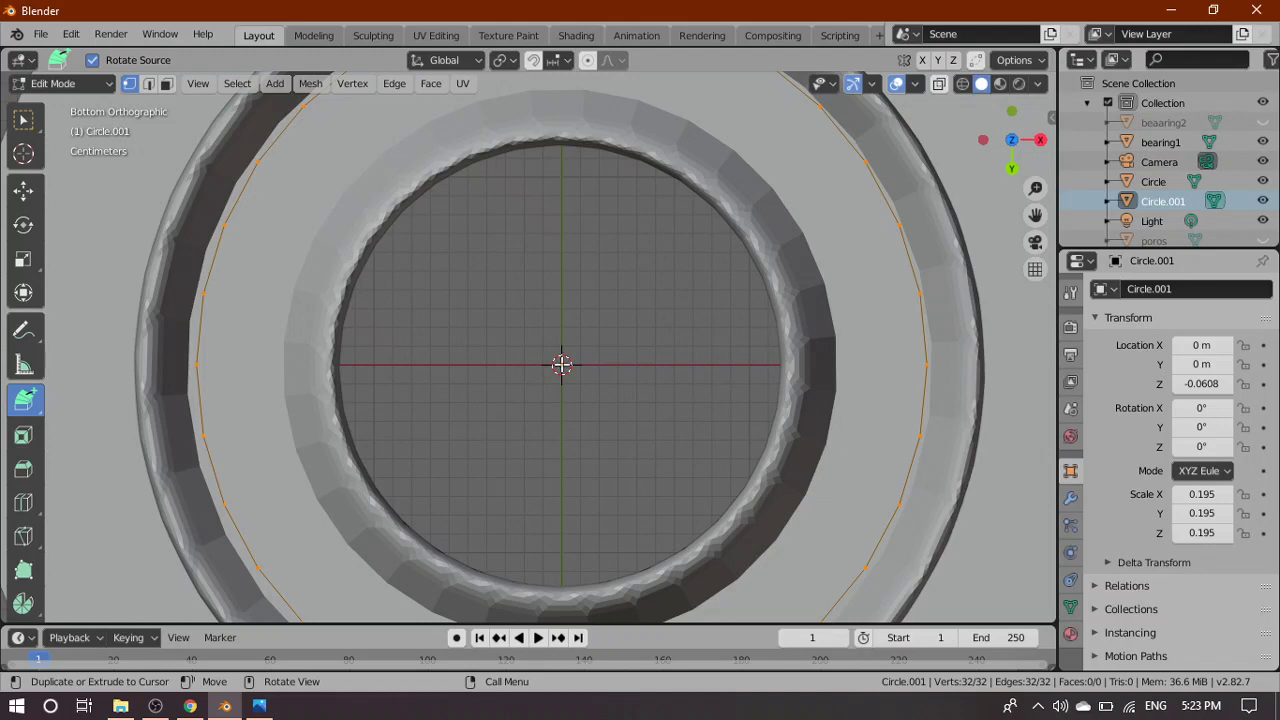
pyautogui.click(561, 364)
pyautogui.scroll(-2, 561, 364)
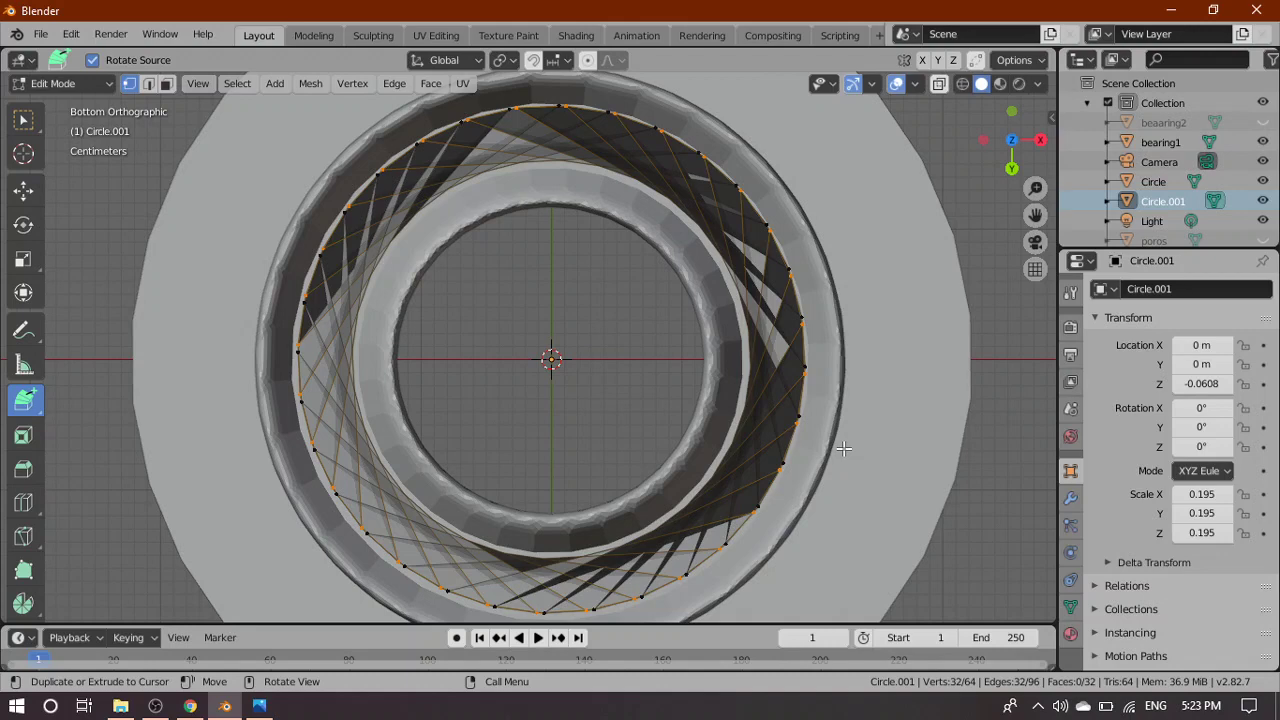
# Rotate the extruded loop, scale it to about 0.776 to meet bearing1's inner ring, and rotate it about 11.8° so the connecting edges run radially
pyautogui.press('r')
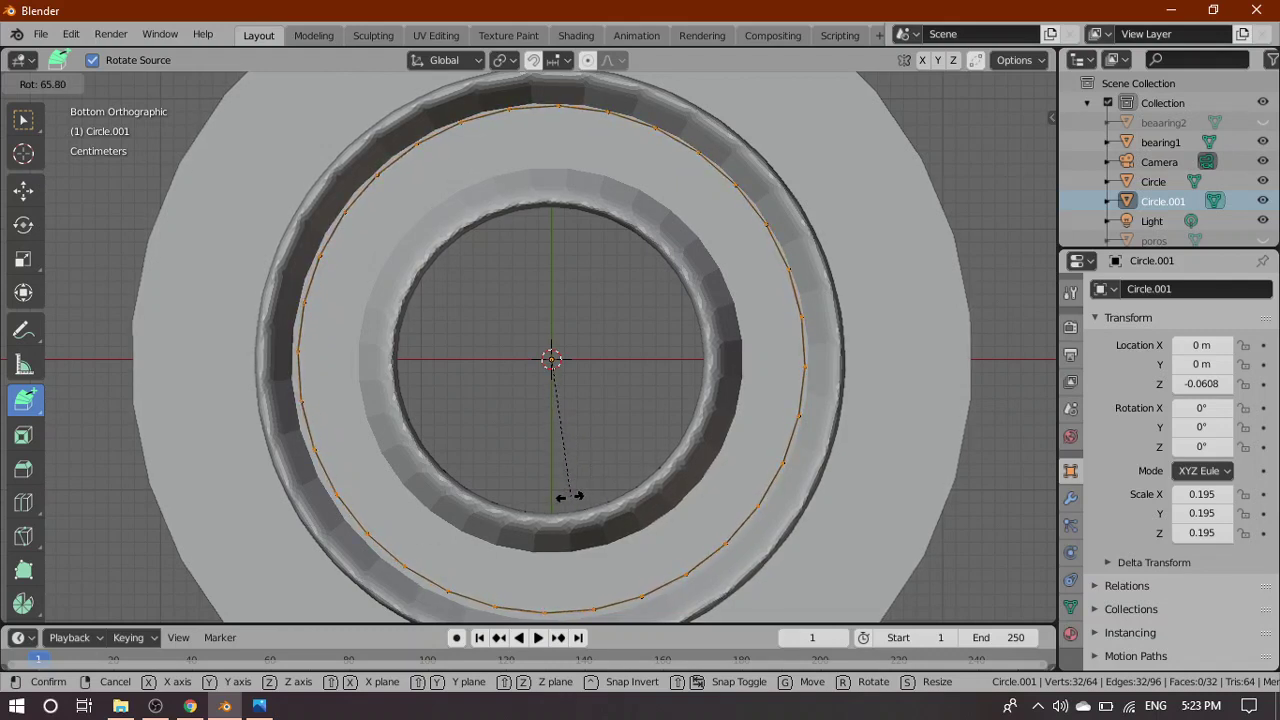
pyautogui.click(572, 500)
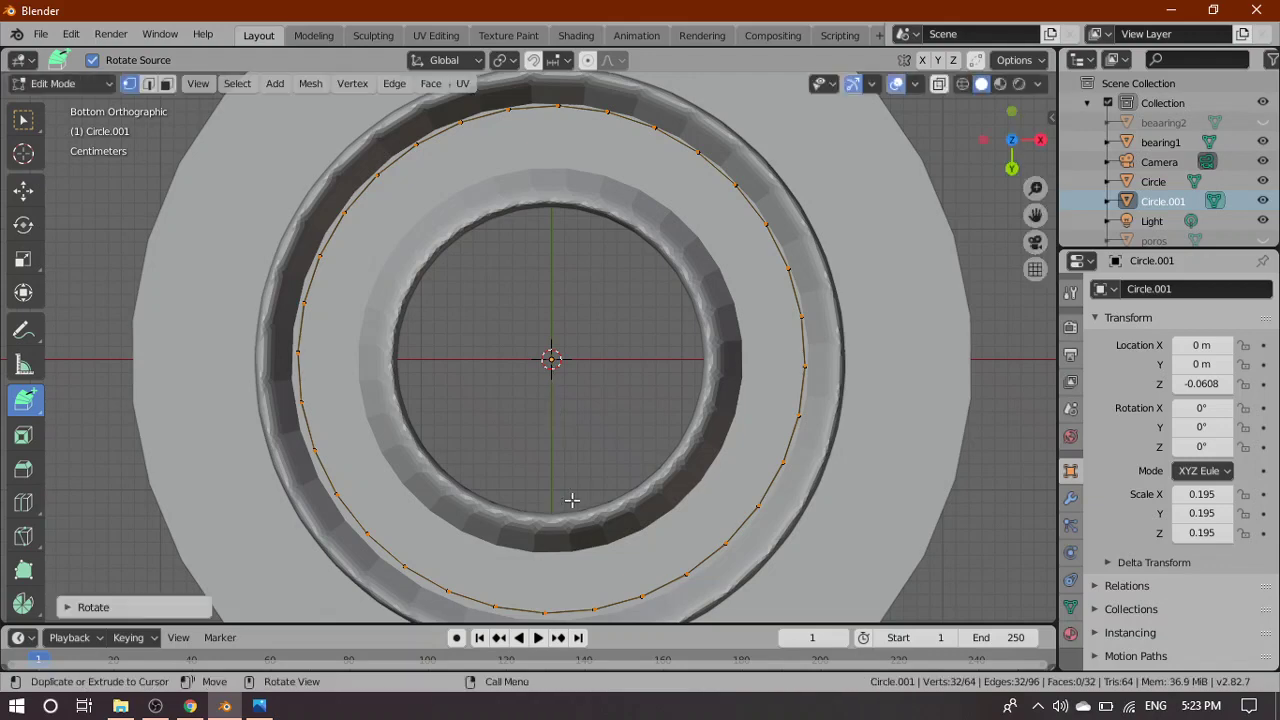
pyautogui.press('s')
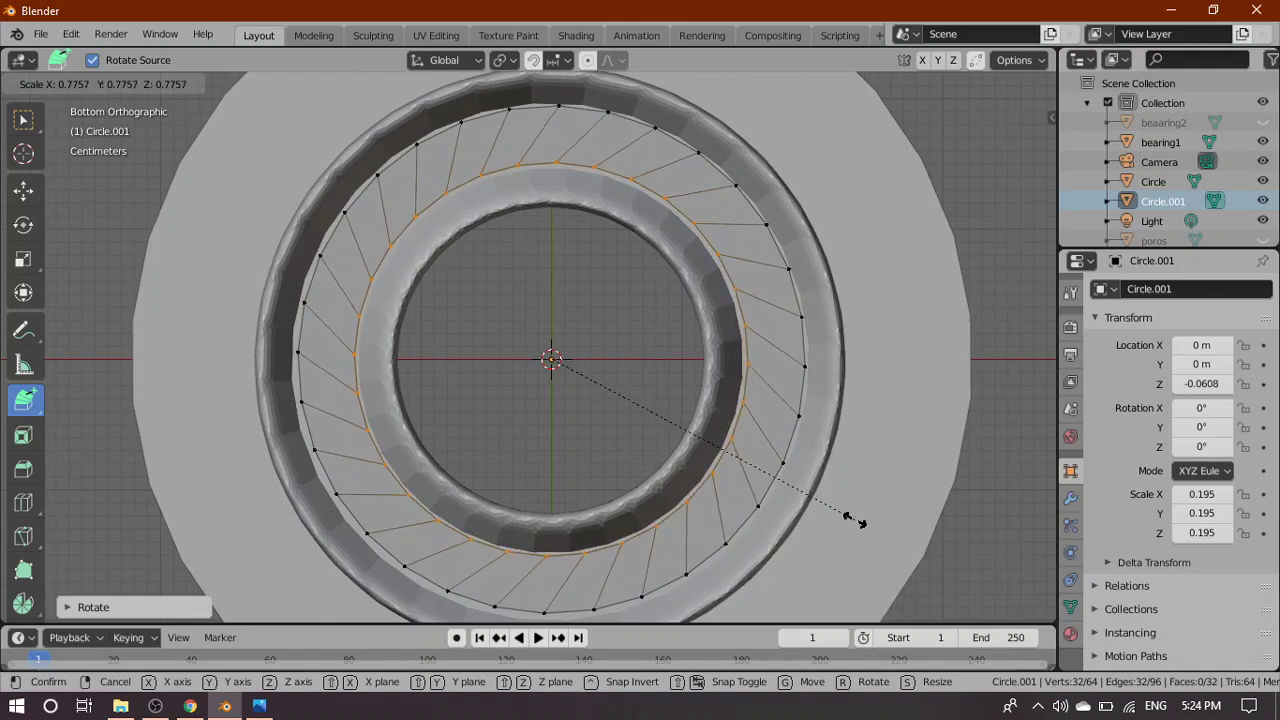
pyautogui.click(850, 518)
pyautogui.press('r')
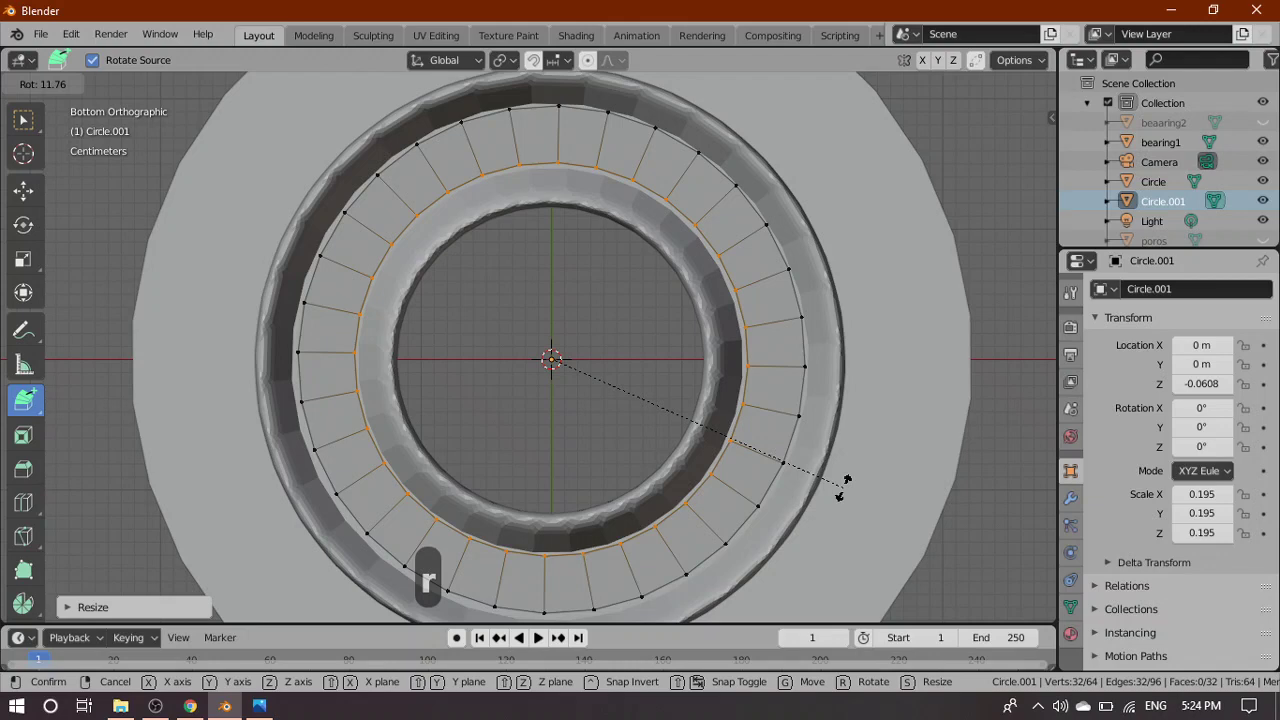
pyautogui.click(846, 481)
# In right view, box-select the flat ring's vertices and try to extrude them about 0.019 m down along Z
pyautogui.scroll(-2, 920, 488)
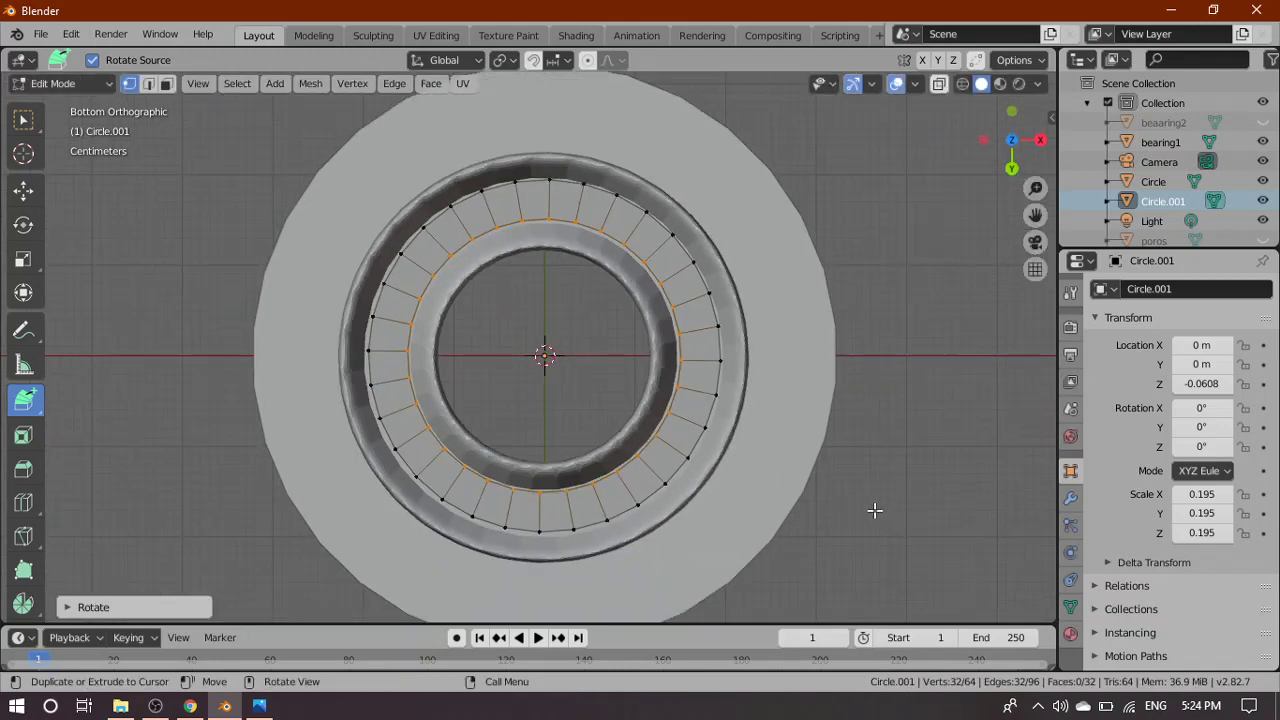
pyautogui.press('`')
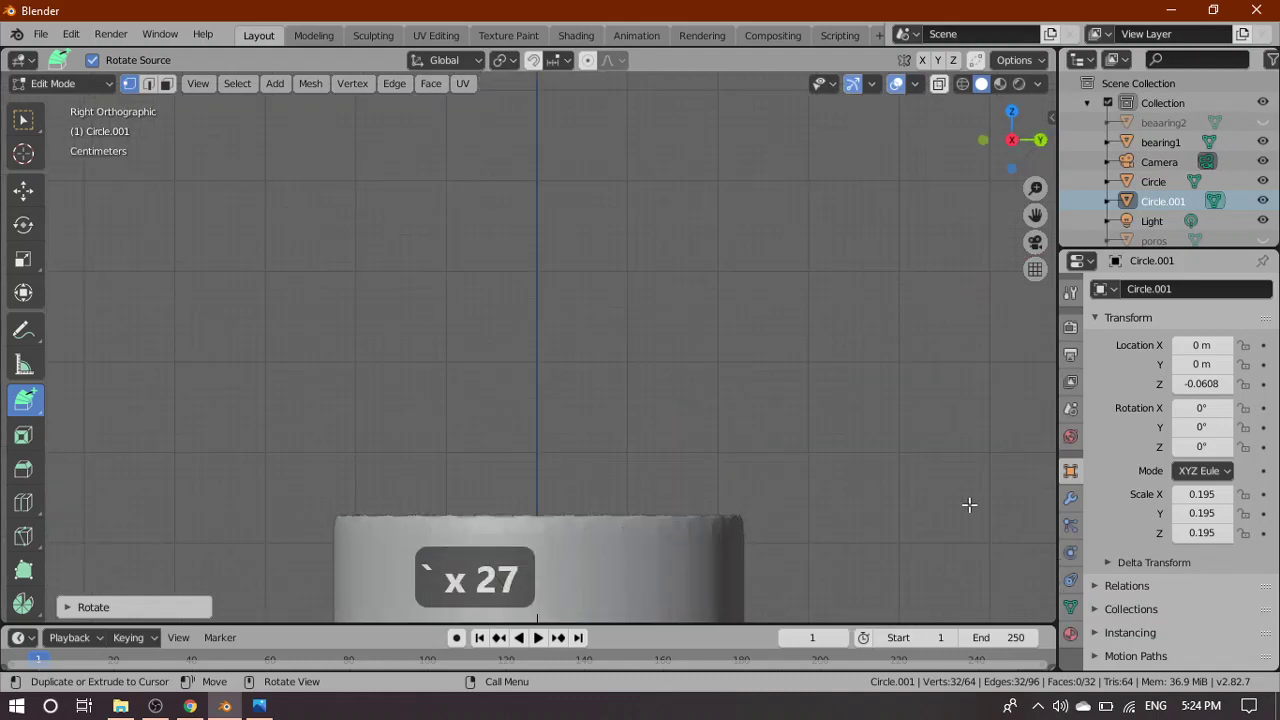
pyautogui.scroll(-3, 731, 537)
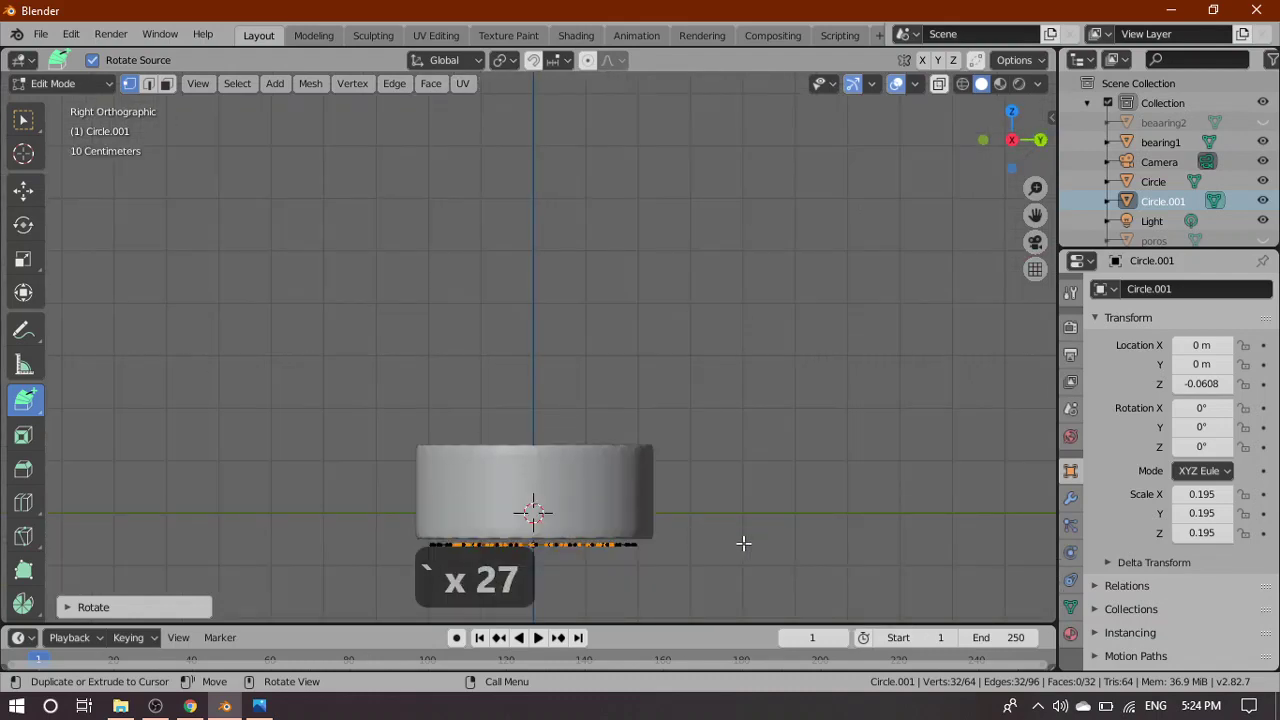
pyautogui.keyDown('shift'); pyautogui.moveTo(743, 543); pyautogui.dragTo(799, 347, button='middle'); pyautogui.keyUp('shift')
pyautogui.scroll(5, 710, 415)
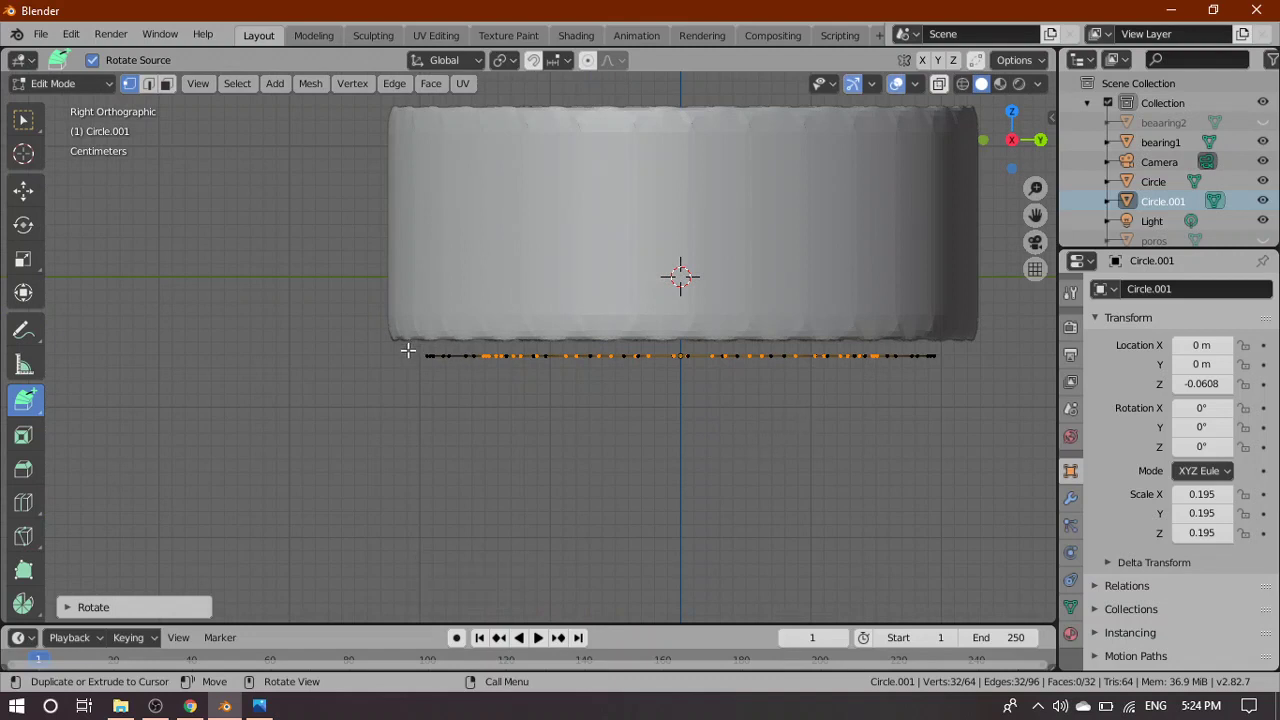
pyautogui.press('w')
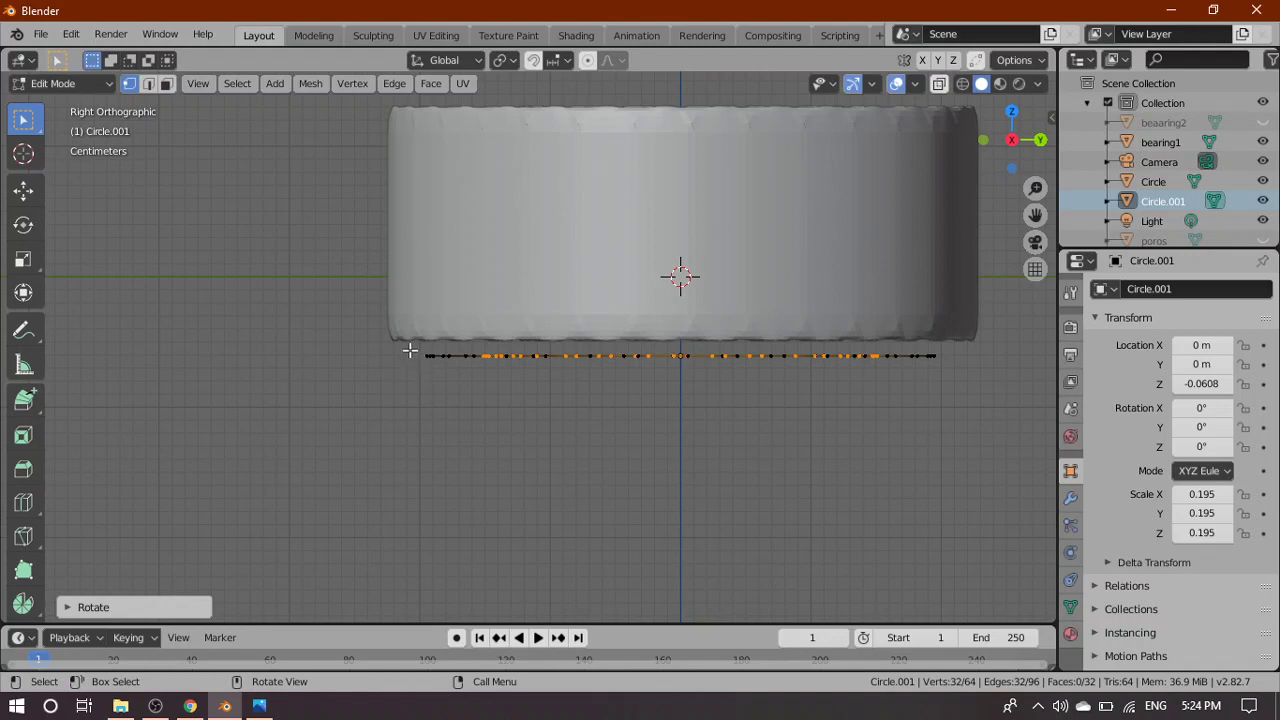
pyautogui.moveTo(410, 350); pyautogui.dragTo(963, 396)
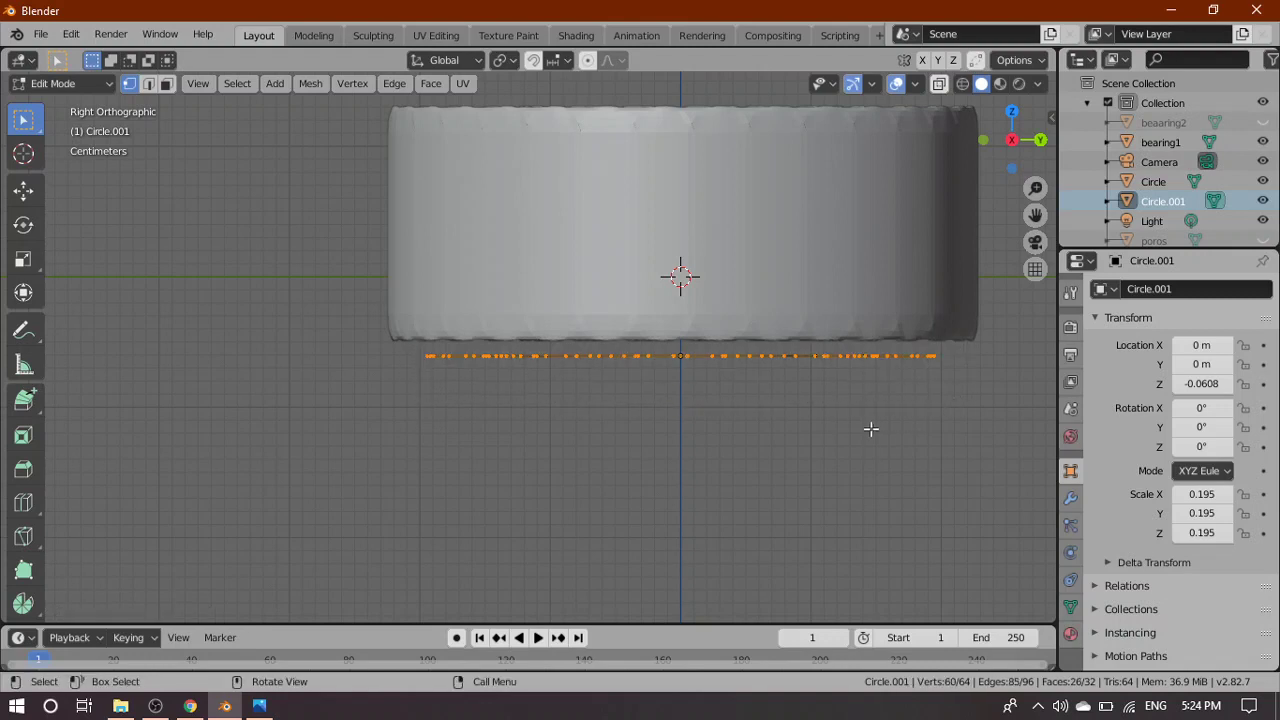
pyautogui.press('e')
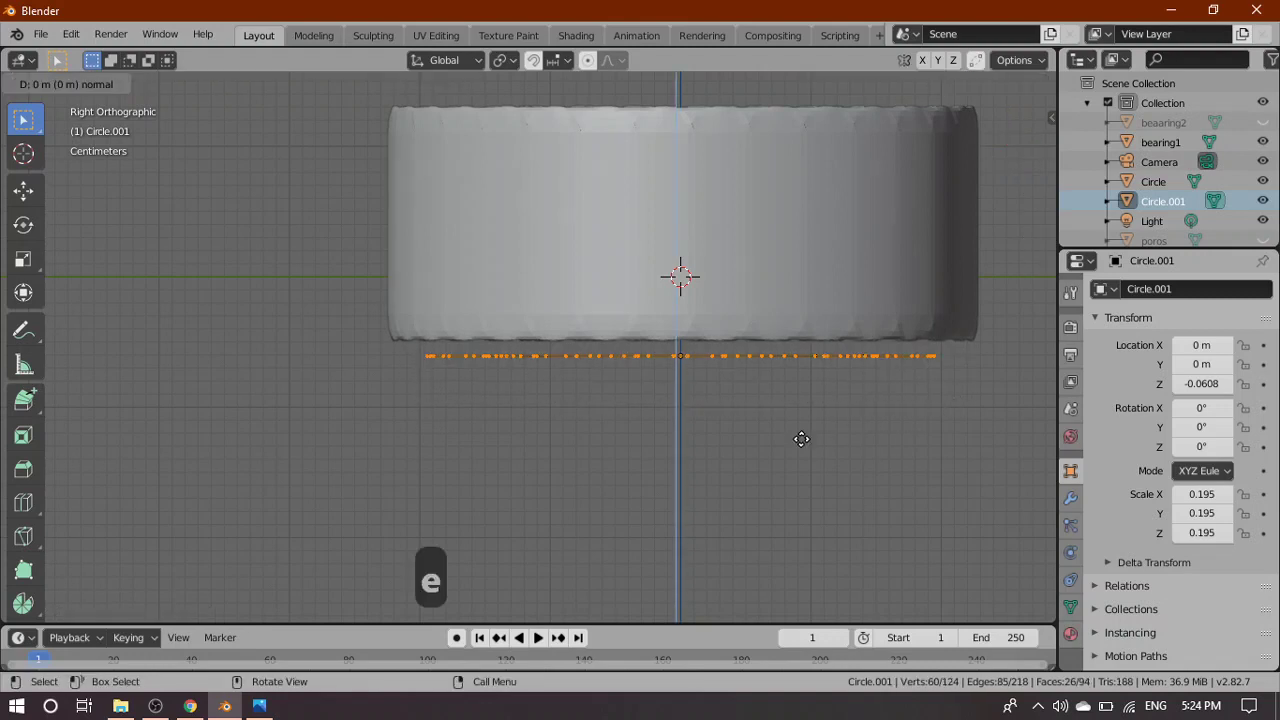
pyautogui.press('z')
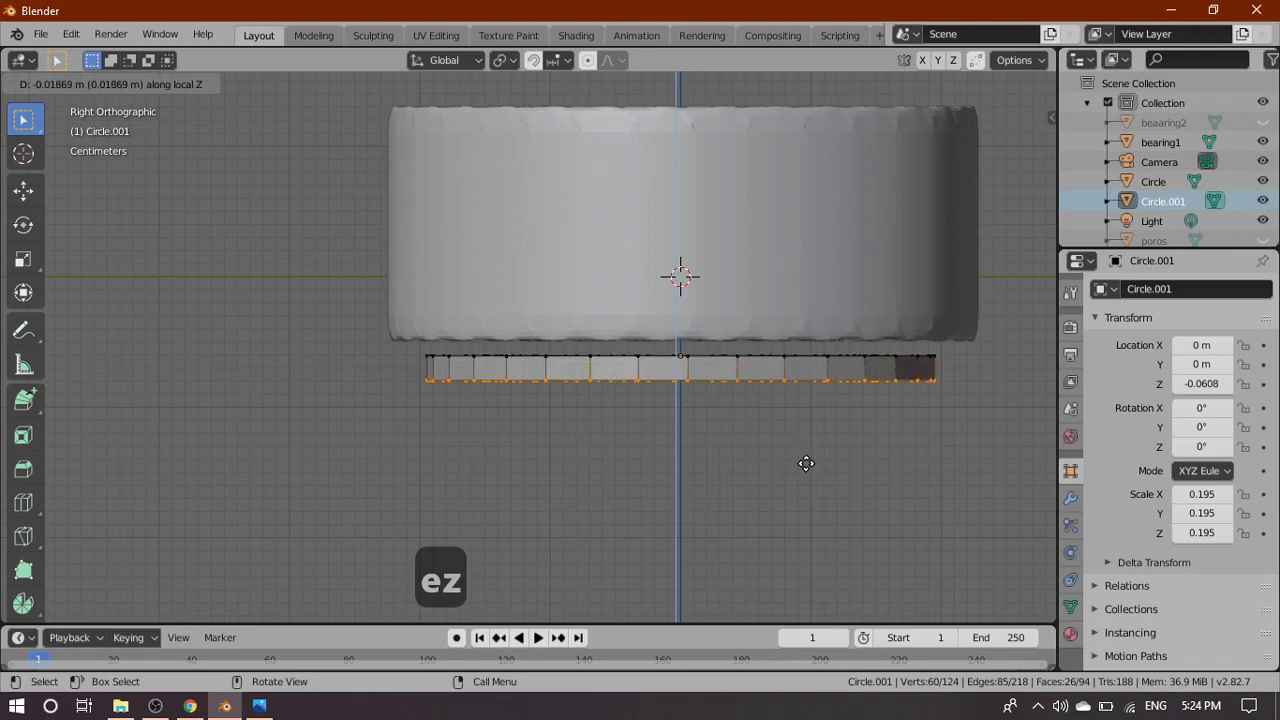
pyautogui.click(806, 463)
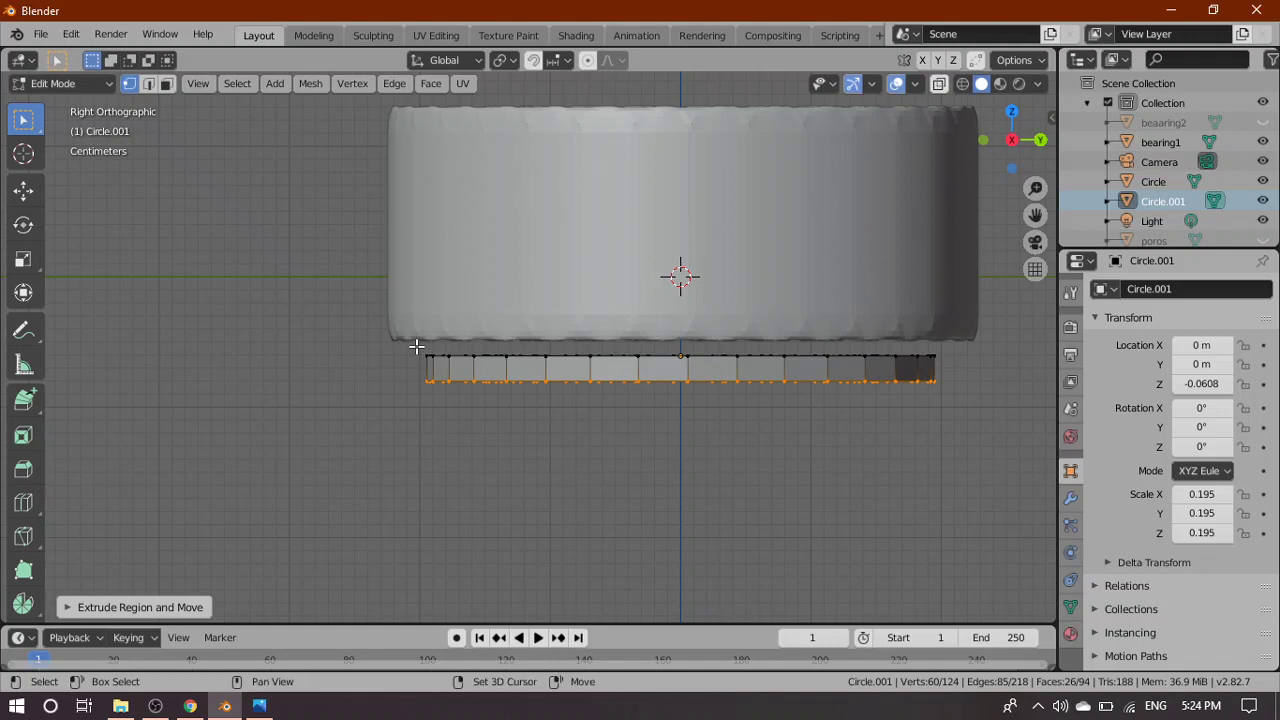
# Select the extruded ring in edge mode, inspect it at an angle, and undo the selection changes and the extrusion
pyautogui.moveTo(416, 347); pyautogui.dragTo(986, 360)
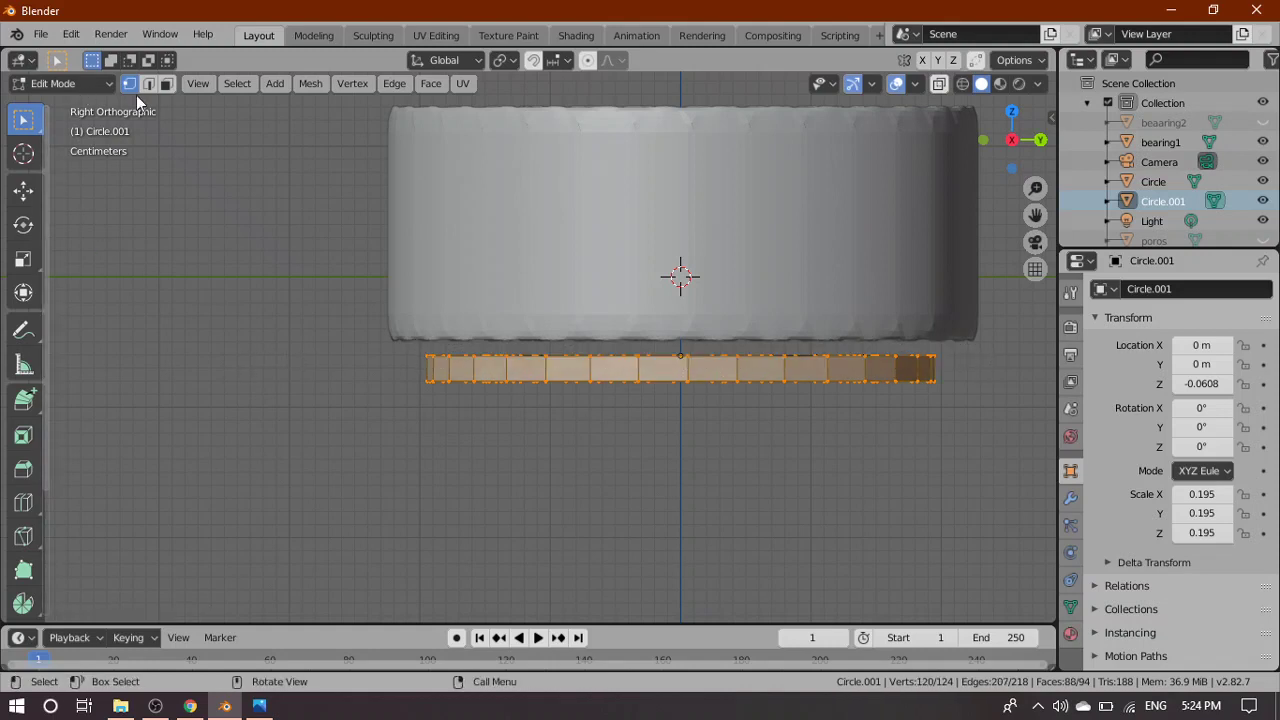
pyautogui.press('2')
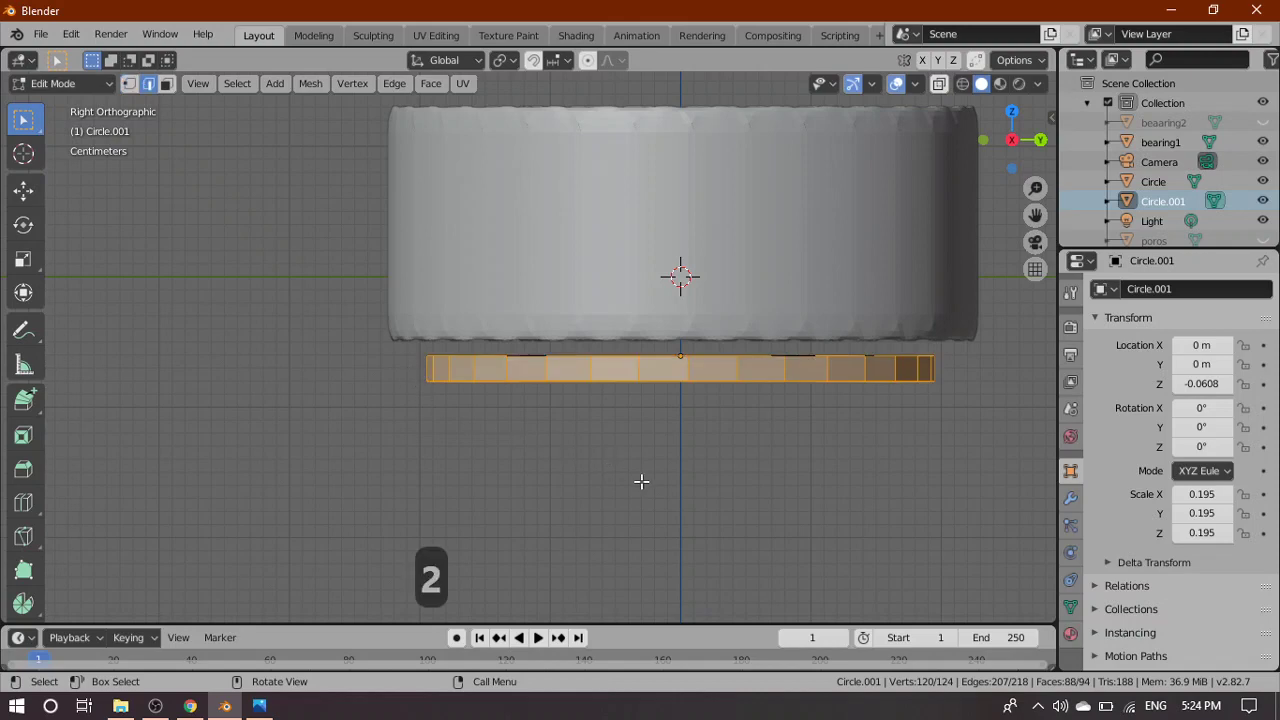
pyautogui.moveTo(731, 451)
pyautogui.mouseDown(button='middle')
pyautogui.moveTo(740, 467)
pyautogui.moveTo(760, 460)
pyautogui.moveTo(734, 460)
pyautogui.moveTo(722, 405)
pyautogui.moveTo(728, 460)
pyautogui.mouseUp(button='middle')
pyautogui.hotkey('ctrl', 'z')
pyautogui.hotkey('ctrl', 'z')
pyautogui.hotkey('ctrl', 'z')
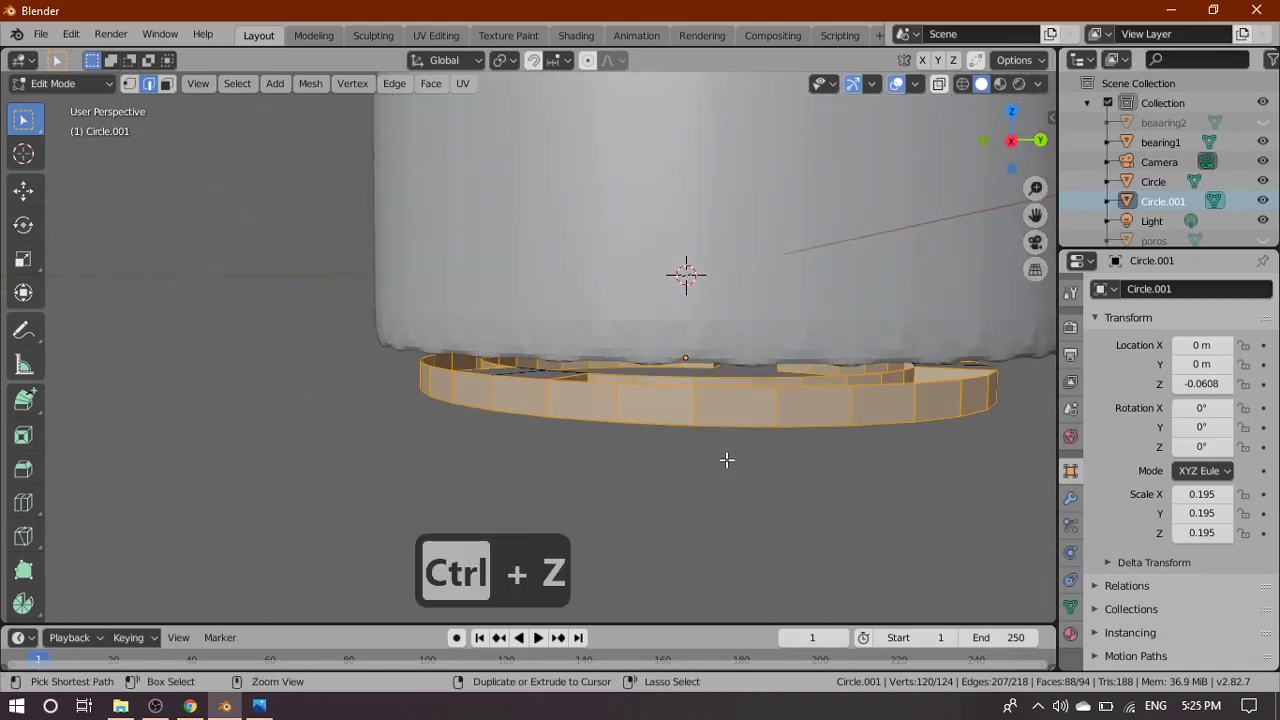
# Select the whole flat ring and, in right view, extrude it about 0.024 m down along Z
pyautogui.moveTo(724, 459); pyautogui.dragTo(751, 457, button='middle')
pyautogui.press('a')
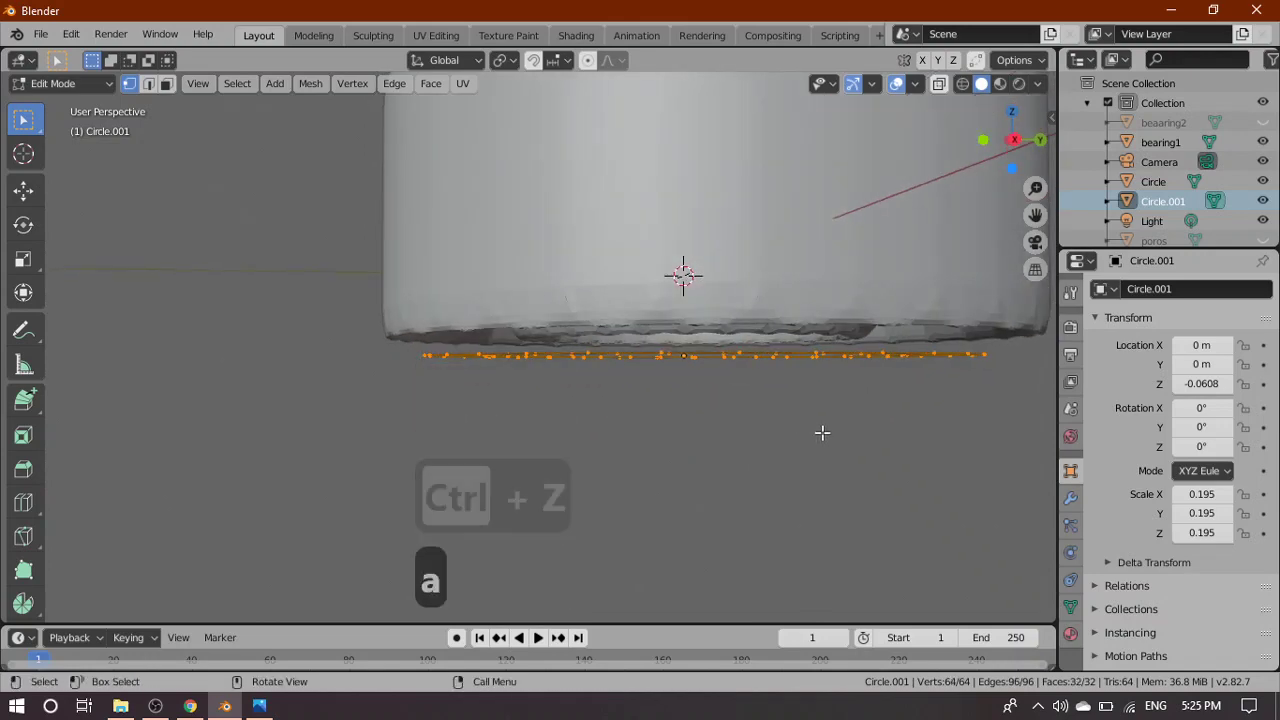
pyautogui.press('`')
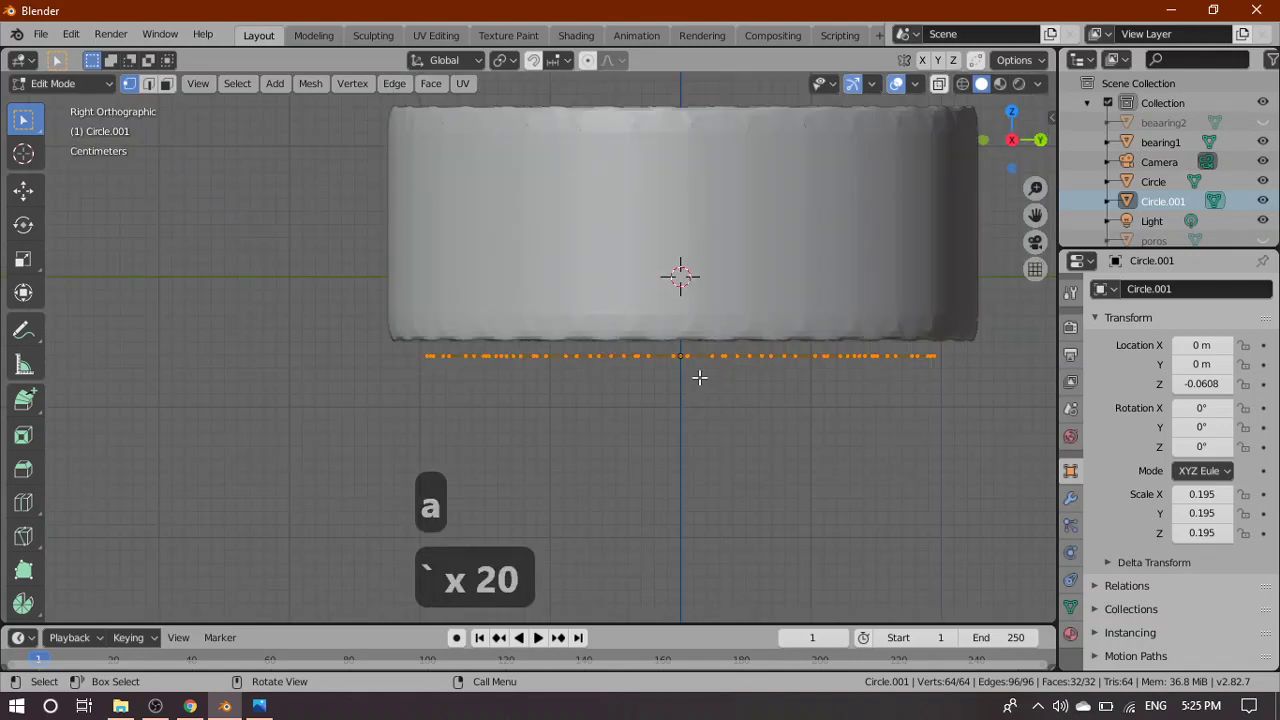
pyautogui.scroll(2, 700, 377)
pyautogui.press('e')
pyautogui.press('z')
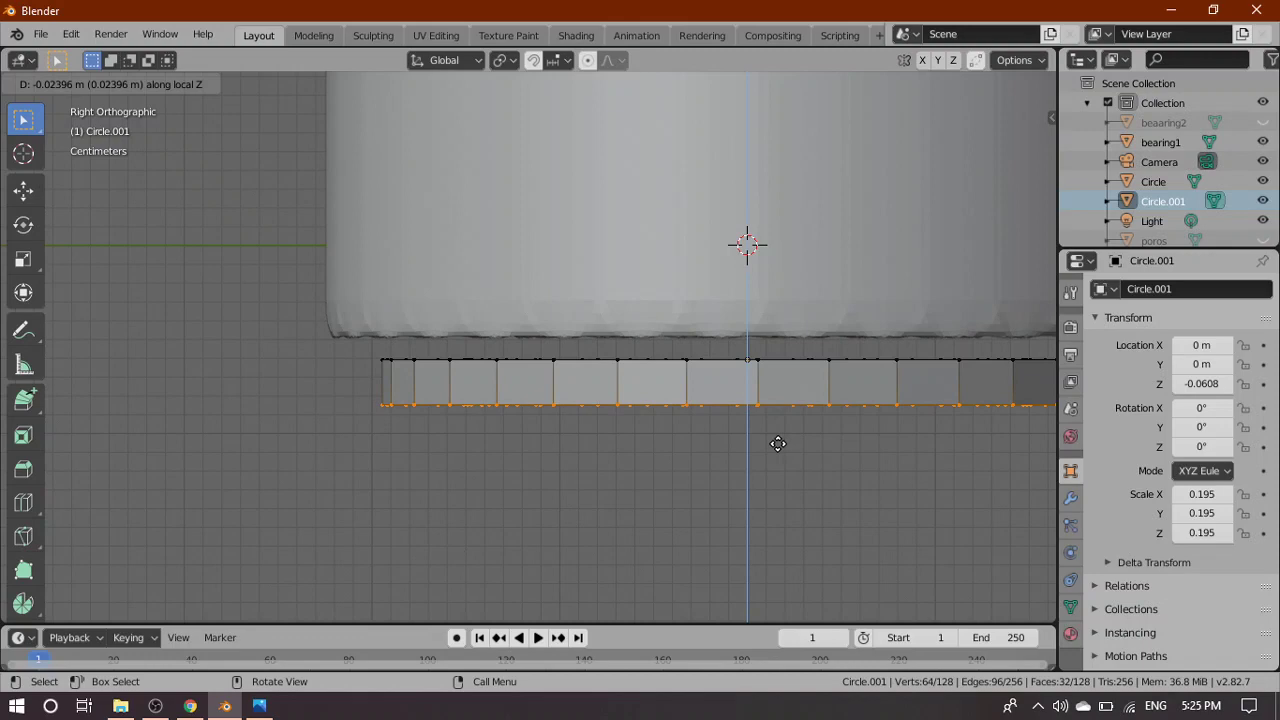
pyautogui.click(778, 443)
# Switch to wireframe shading, select the whole ring mesh, and move it up about 0.046 m along Z into bearing1's lower end
pyautogui.click(962, 84)
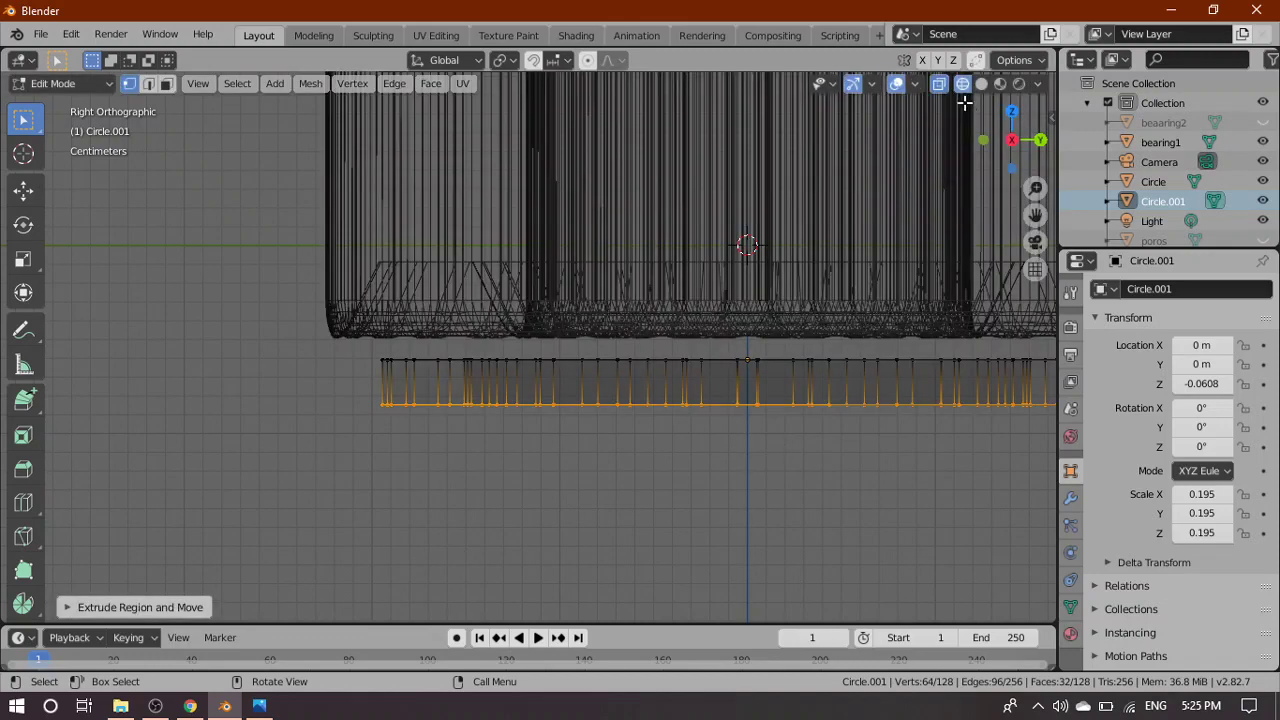
pyautogui.scroll(-2, 669, 396)
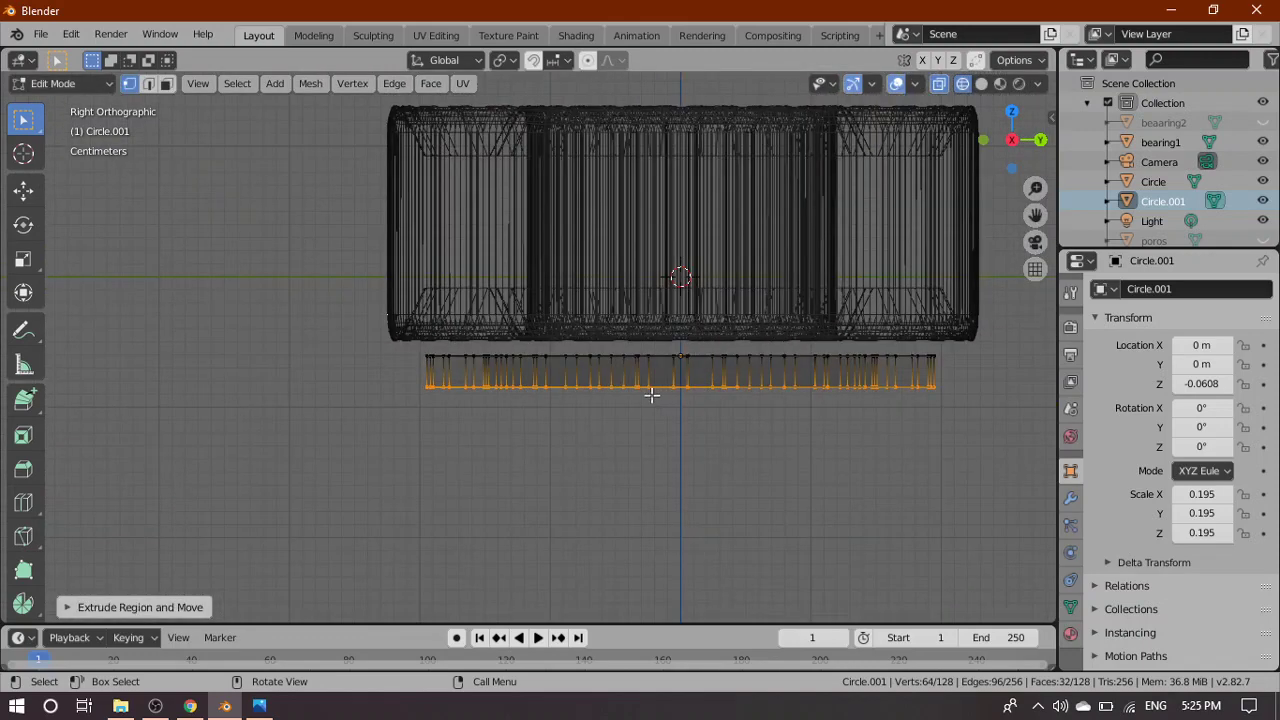
pyautogui.press('a')
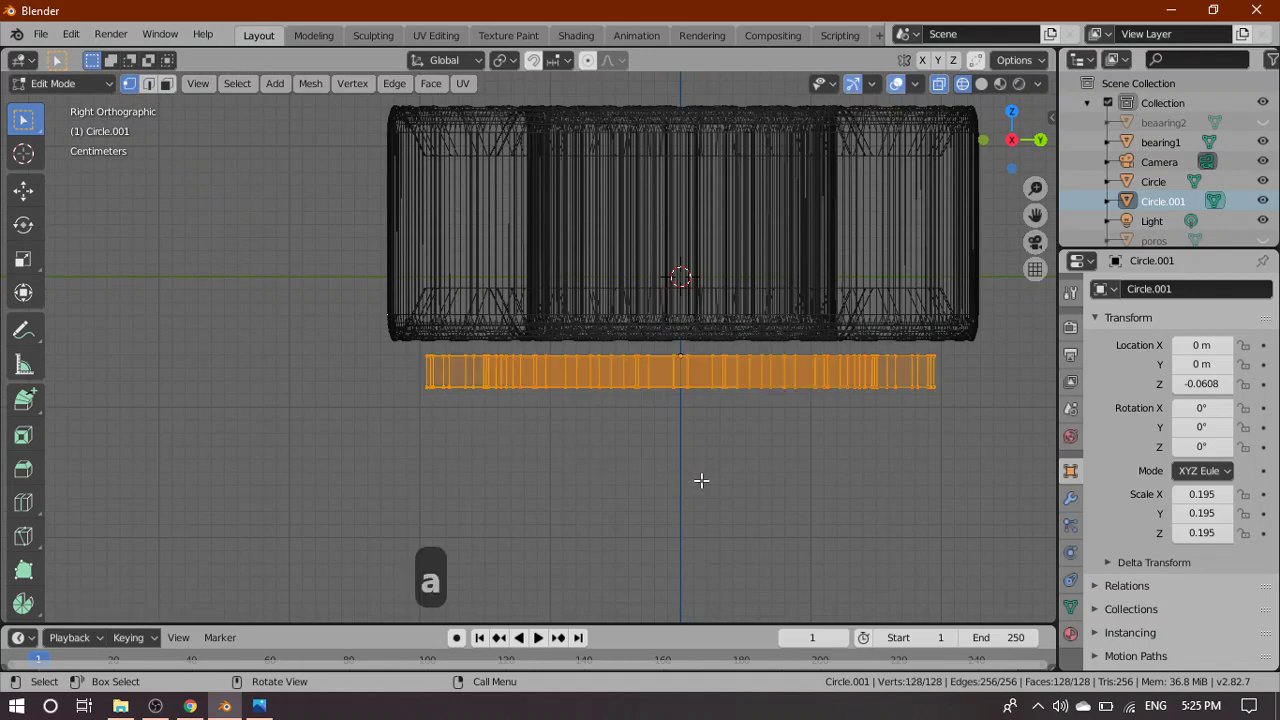
pyautogui.press('g')
pyautogui.press('z')
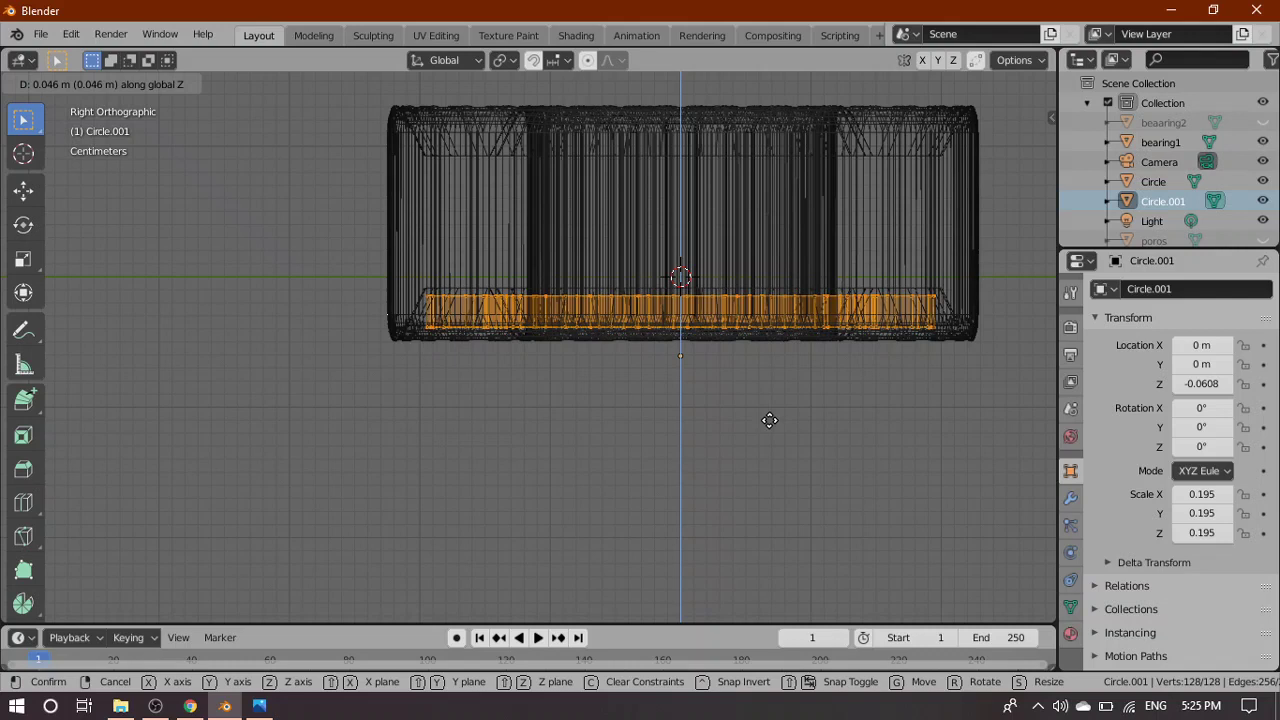
pyautogui.click(769, 420)
# Scale the ring by about 1.58 along Z so its underside reaches bearing1's lower edge
pyautogui.press('s')
pyautogui.press('z')
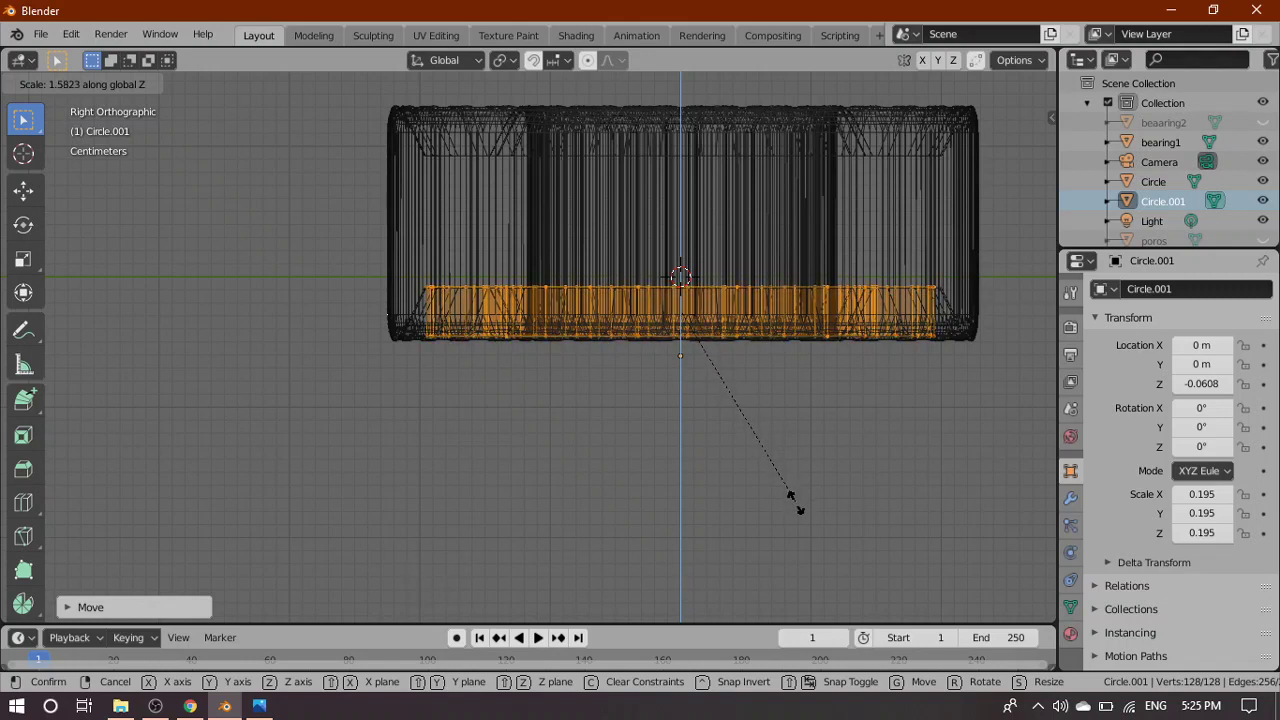
pyautogui.click(795, 507)
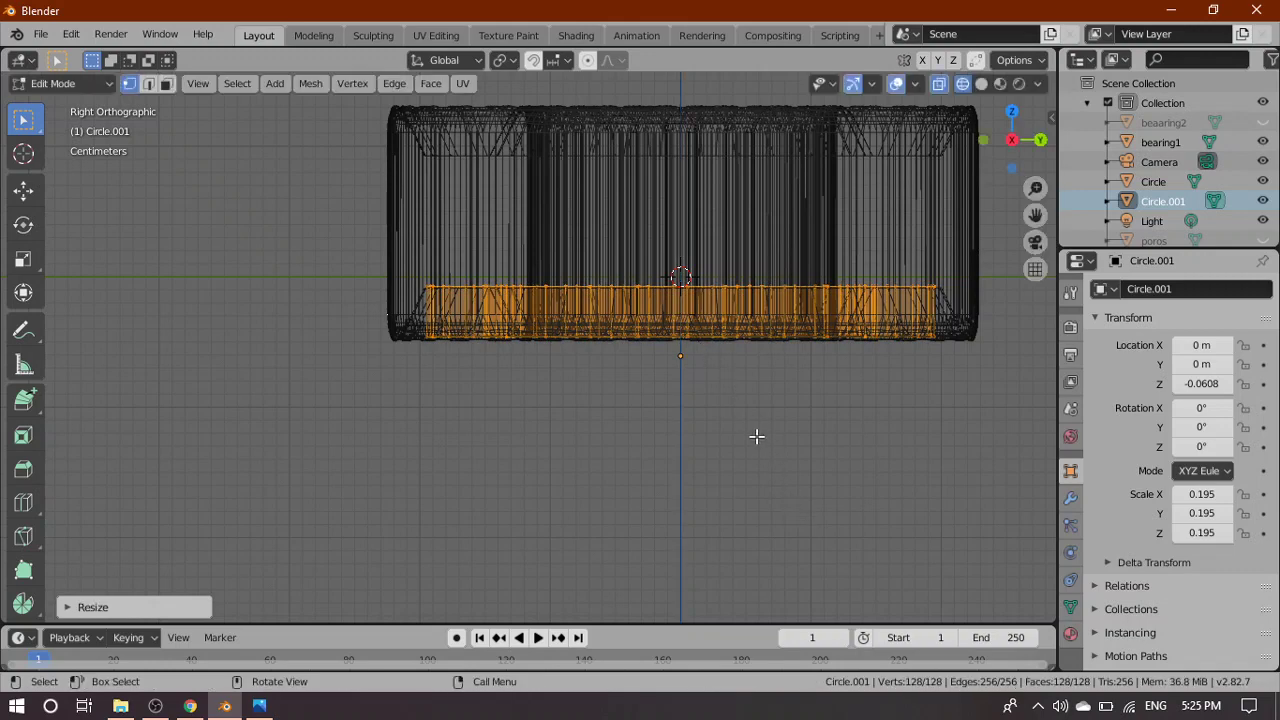
# Move the ring about 0.003 m down along Z and scale it slightly along Z to align with bearing1's lower edge
pyautogui.press('g')
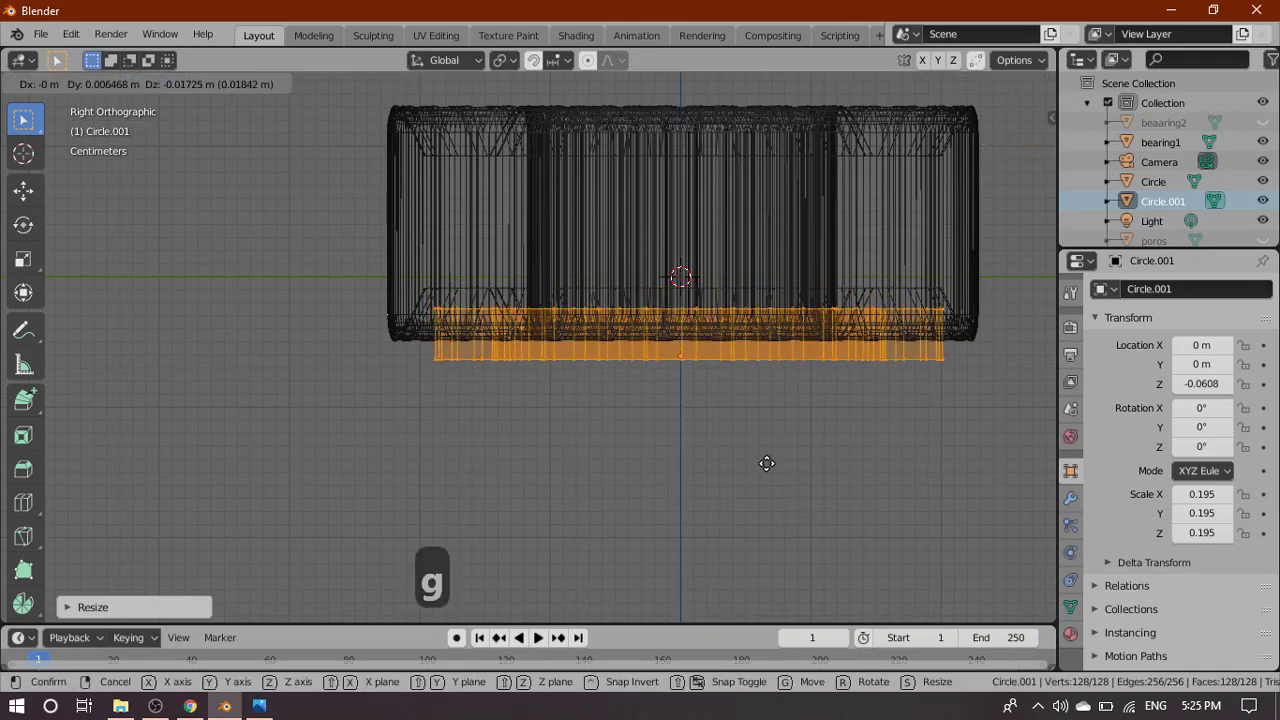
pyautogui.rightClick(763, 466)
pyautogui.press('g')
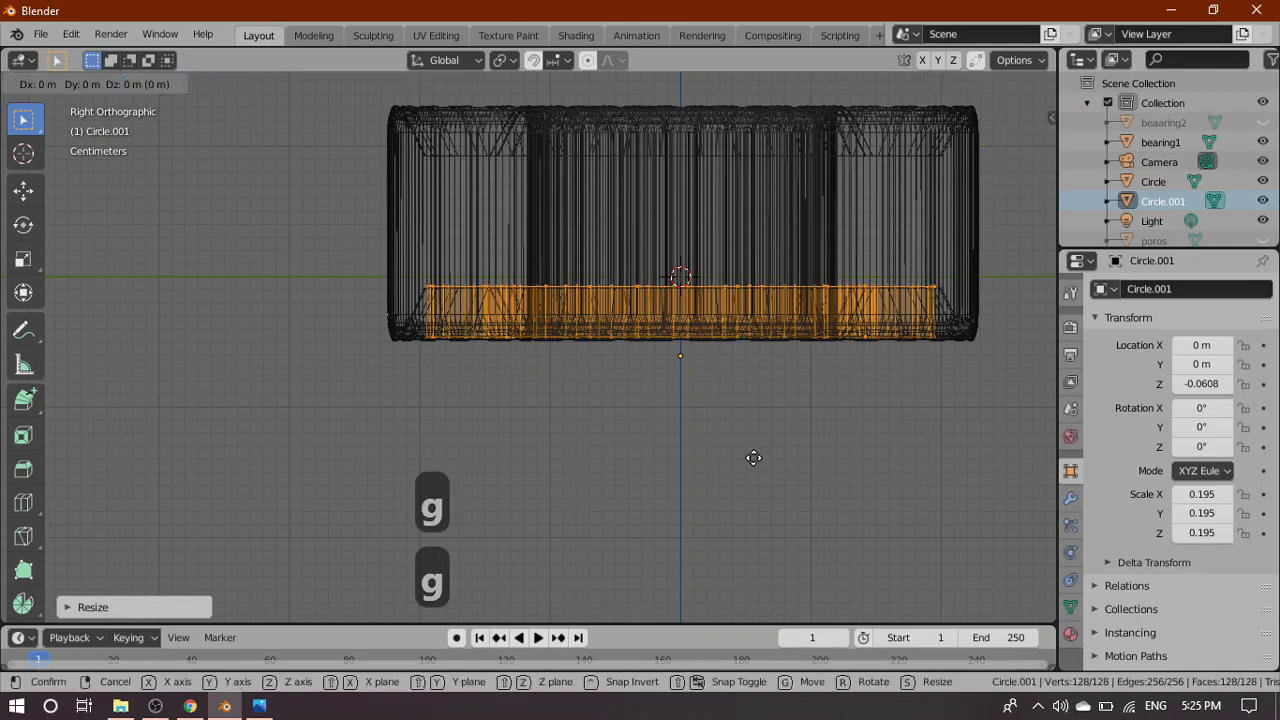
pyautogui.press('z')
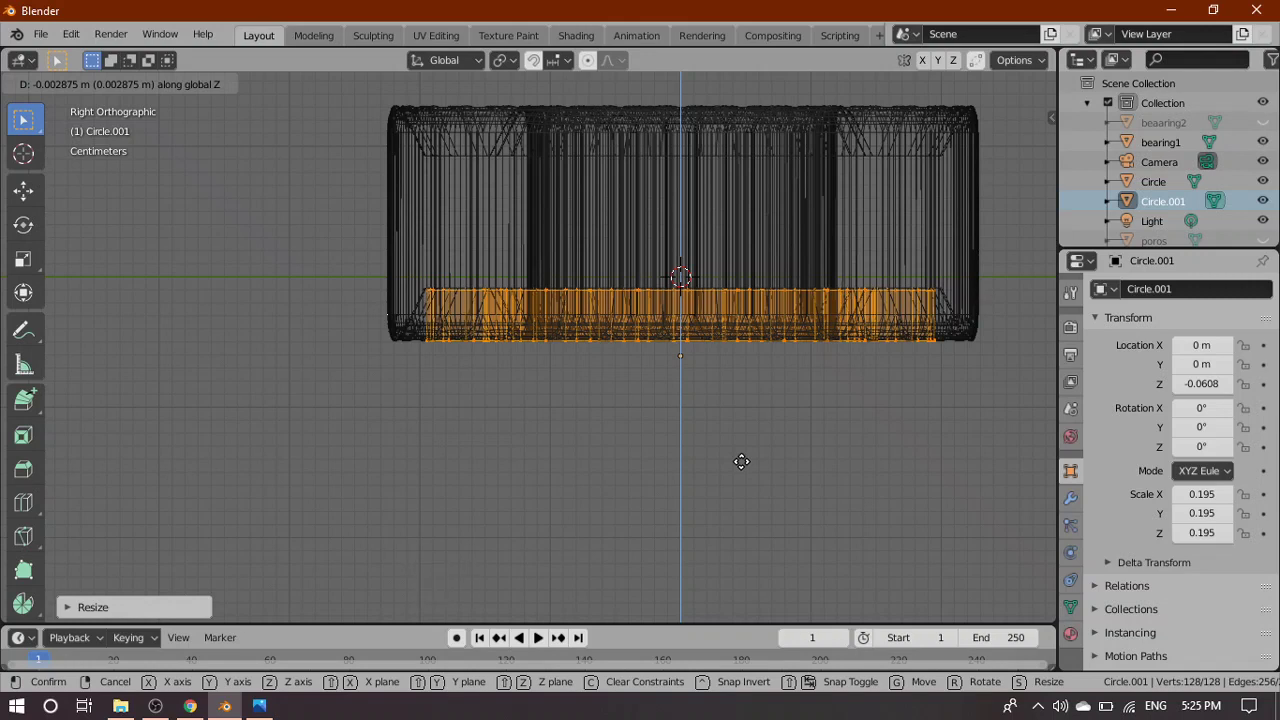
pyautogui.click(741, 461)
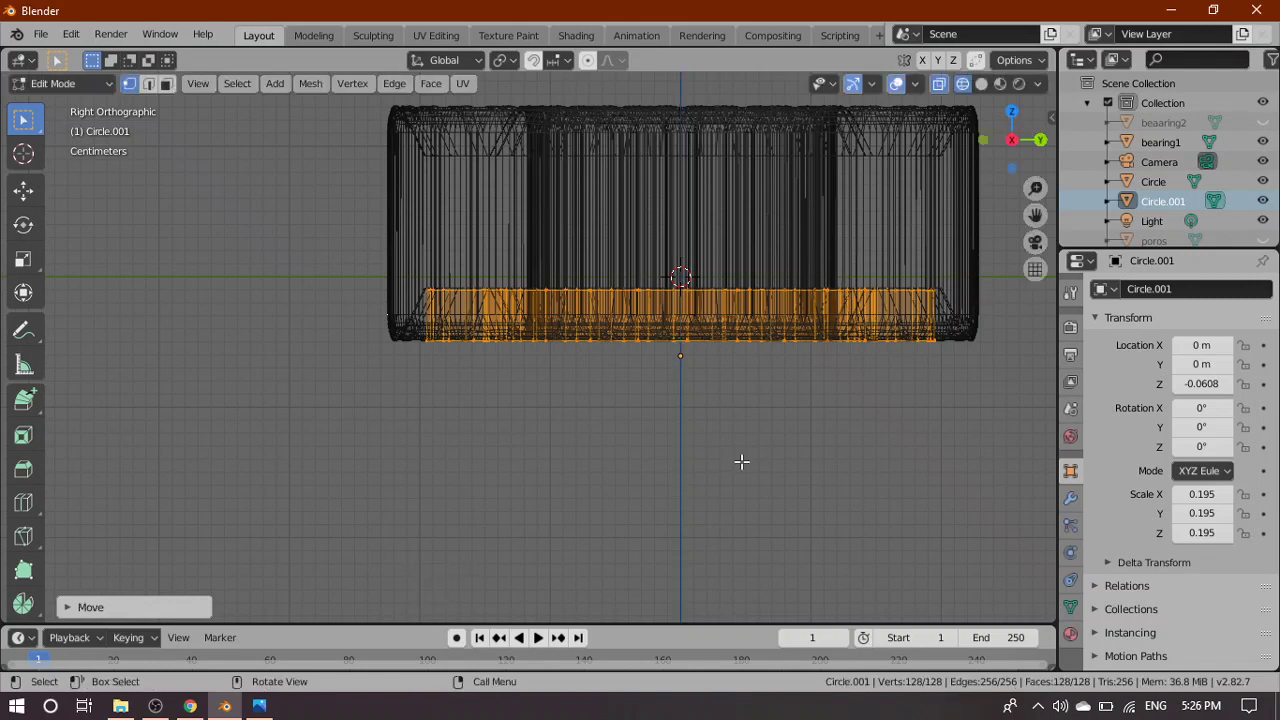
pyautogui.press('s')
pyautogui.press('z')
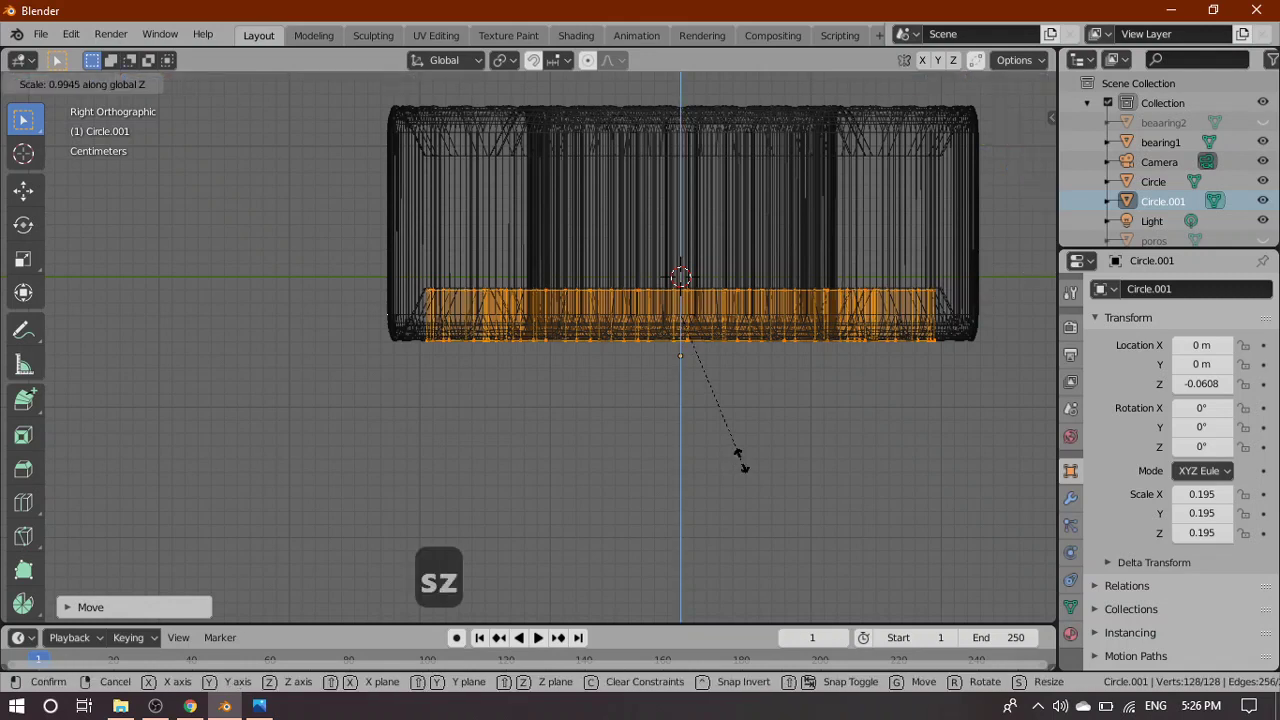
pyautogui.click(742, 468)
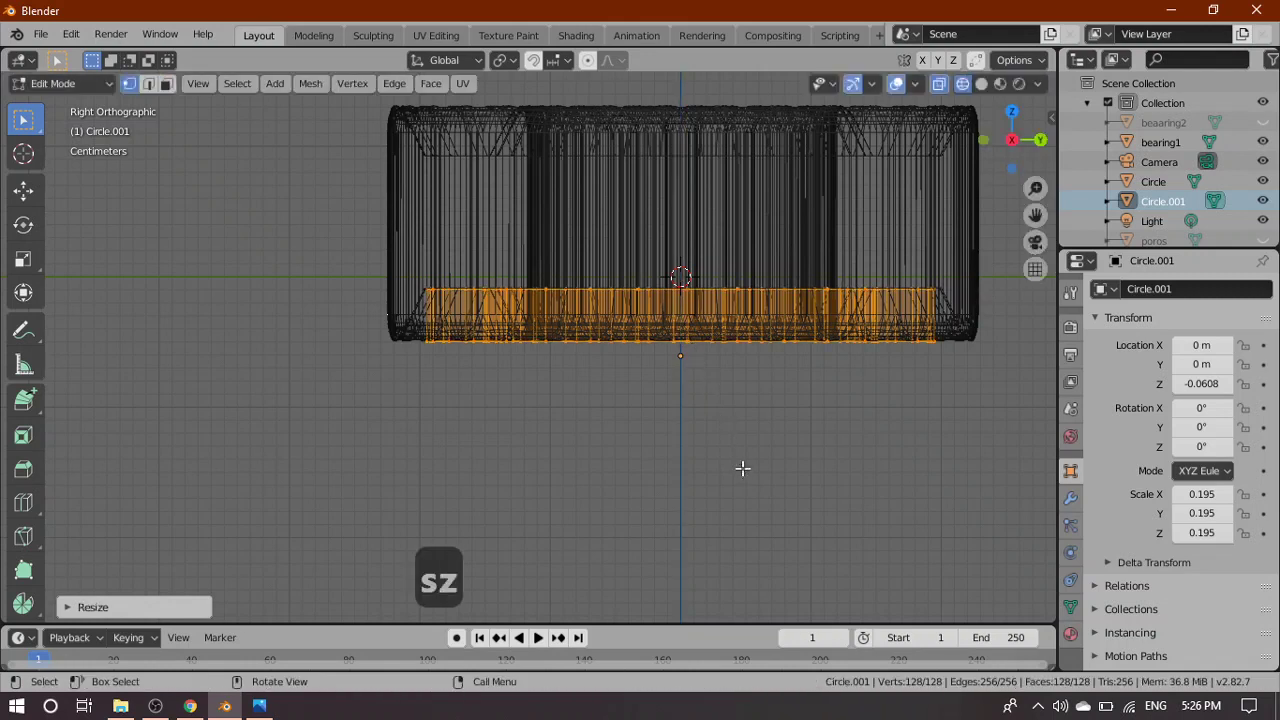
# Move the ring about 0.03 m down along Z so it protrudes below bearing1, and check it from below in solid shading
pyautogui.press('g')
pyautogui.press('z')
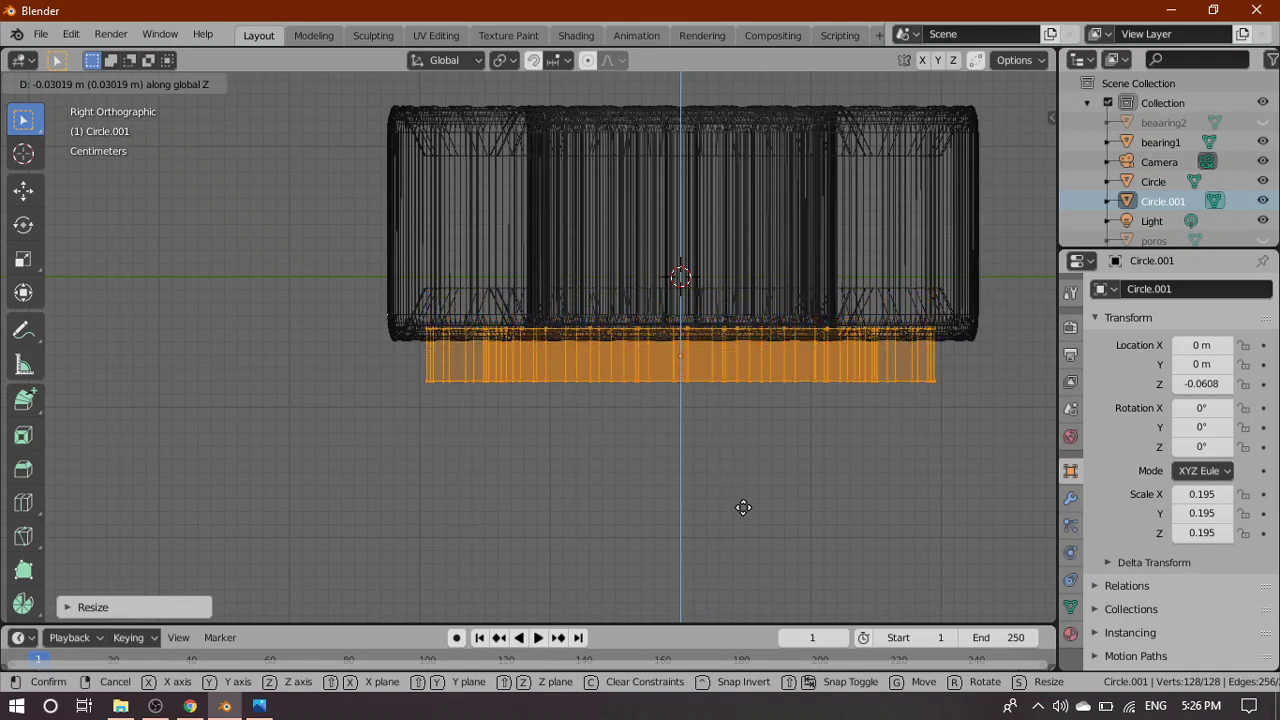
pyautogui.click(743, 507)
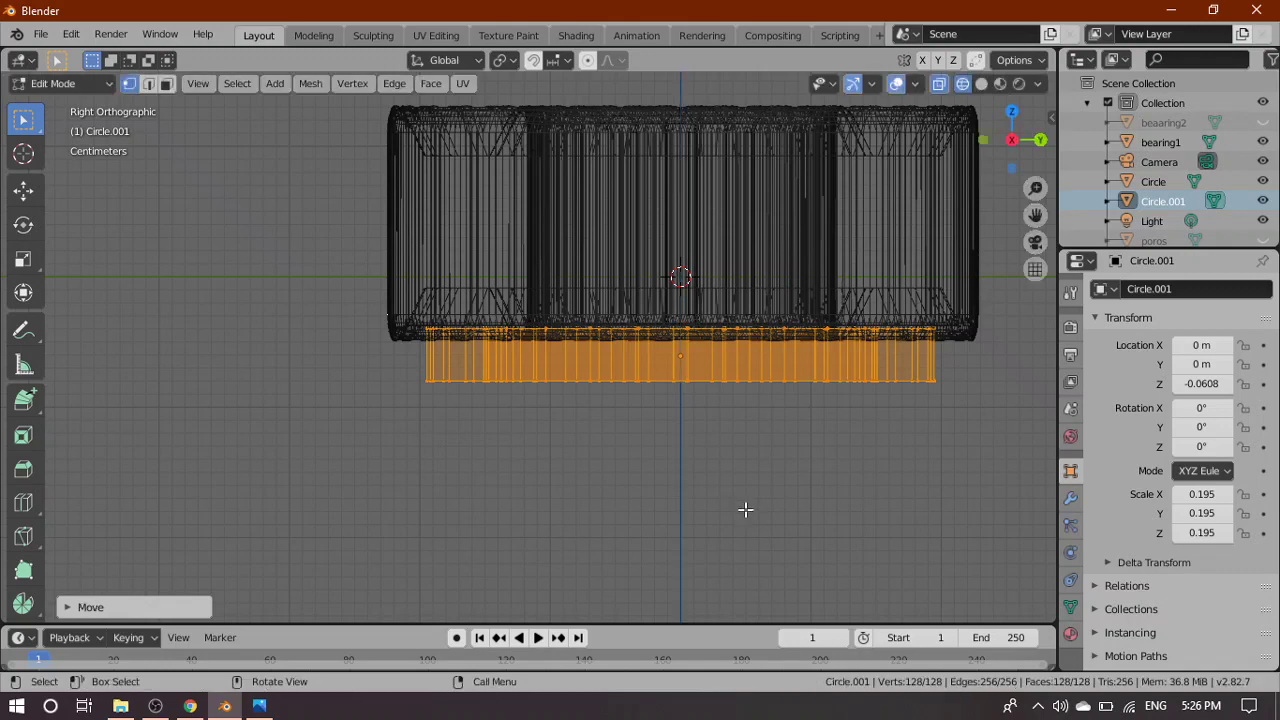
pyautogui.click(982, 84)
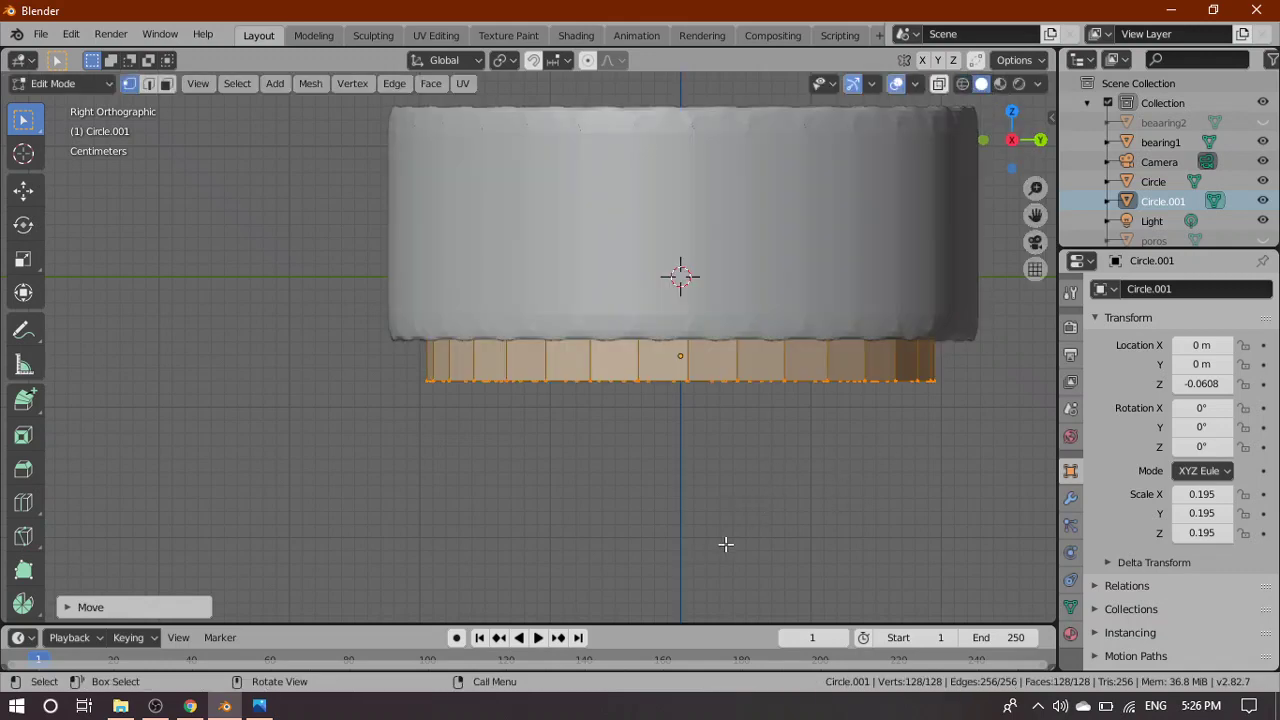
pyautogui.scroll(-2, 726, 541)
pyautogui.scroll(4, 731, 537)
pyautogui.moveTo(623, 534); pyautogui.dragTo(698, 468, button='middle')
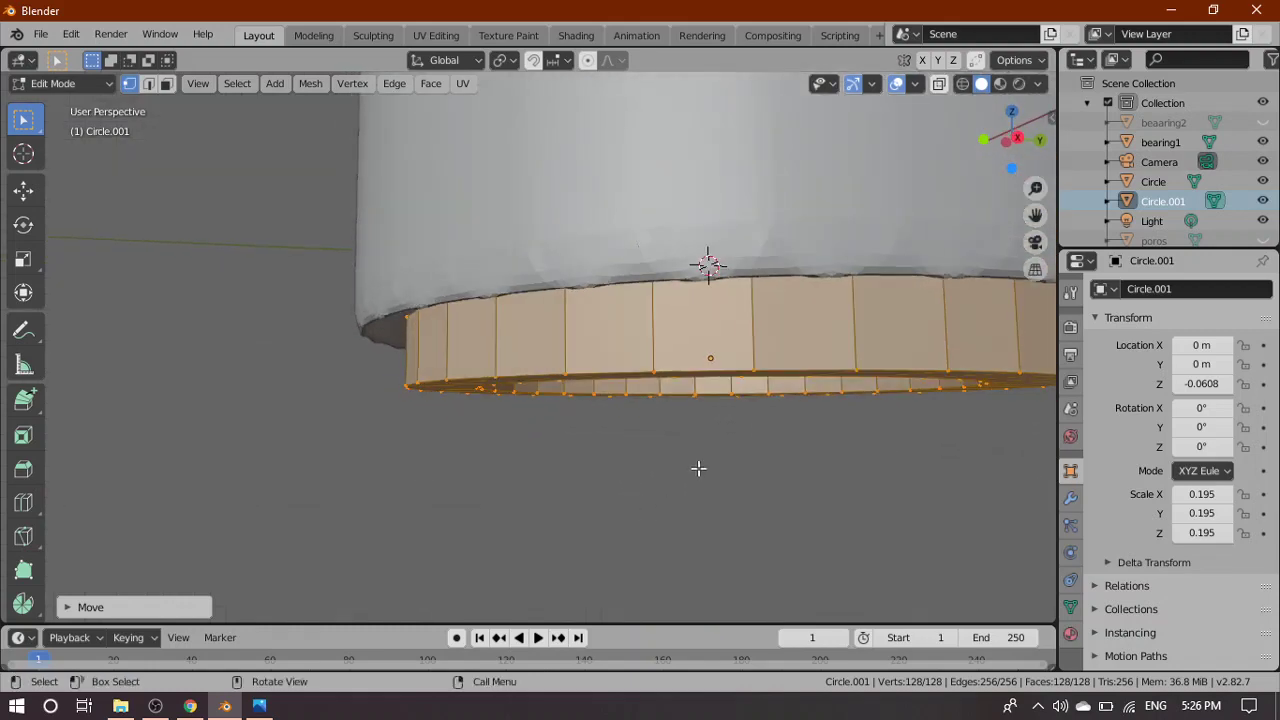
# Hide bearing1 and, in right view with wireframe shading, select the whole ring mesh in edge mode
pyautogui.click(1263, 142)
pyautogui.press('`')
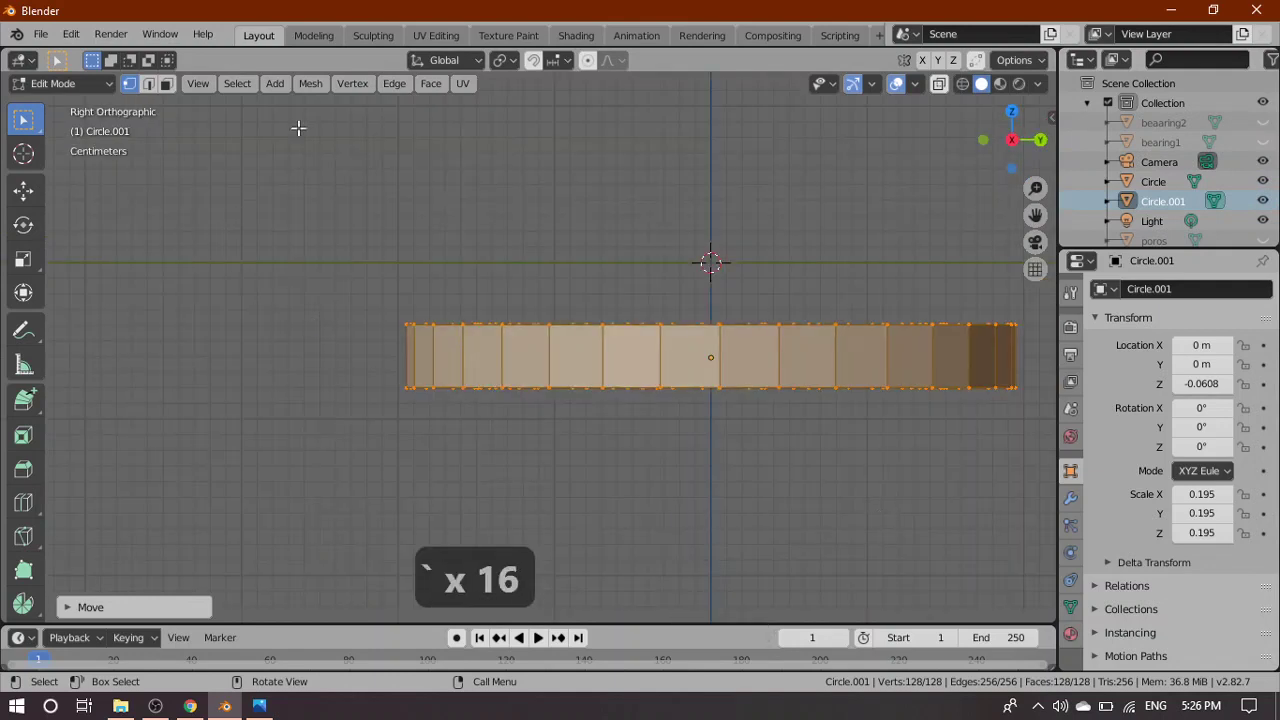
pyautogui.click(962, 85)
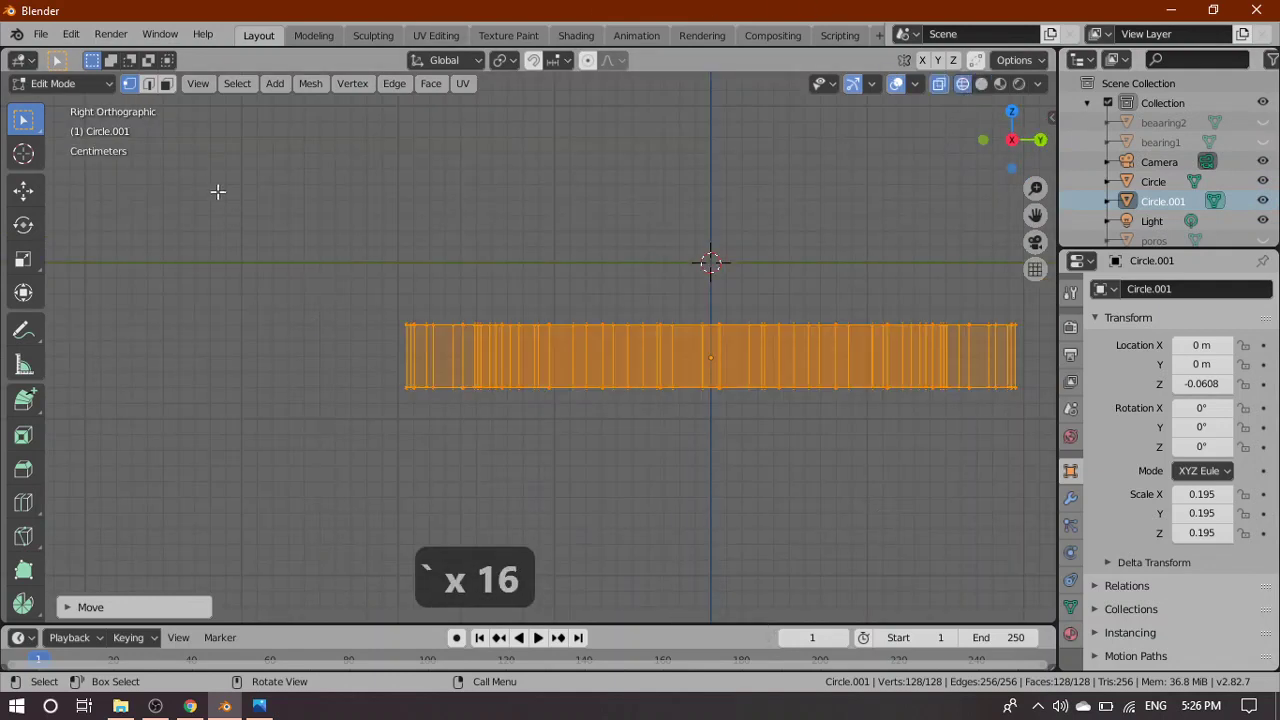
pyautogui.press('1')
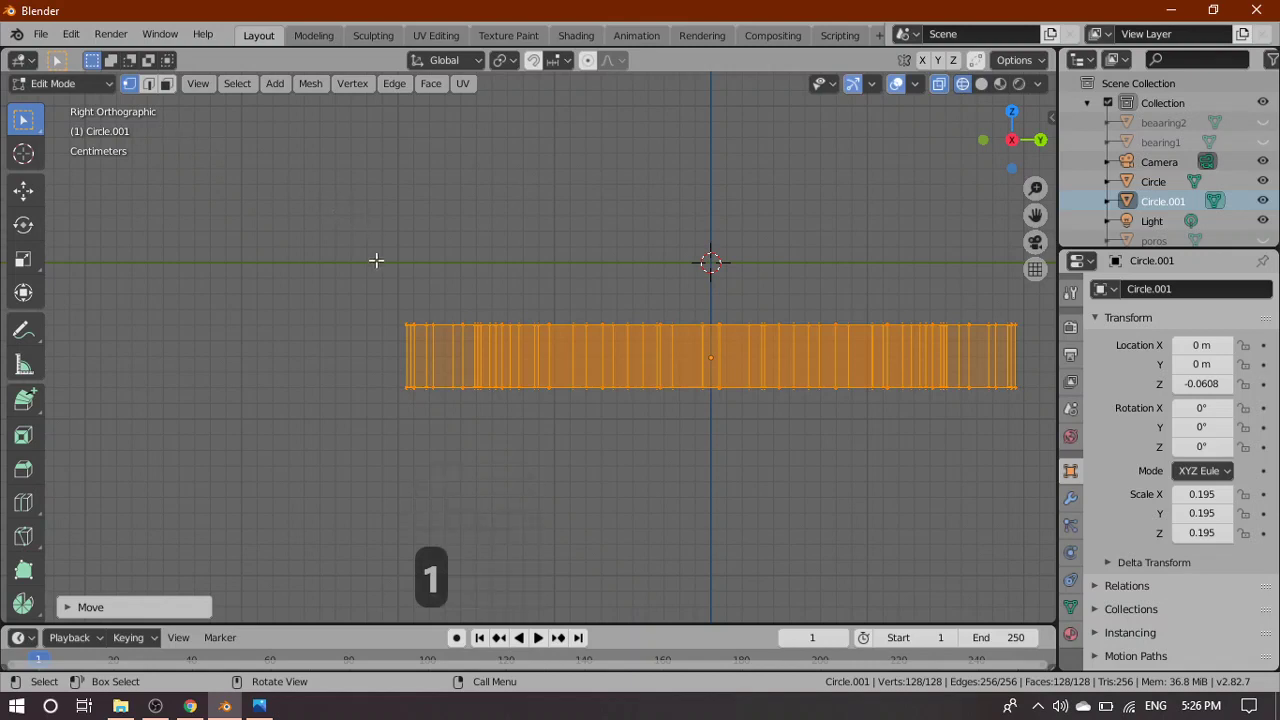
pyautogui.moveTo(373, 293); pyautogui.dragTo(352, 213)
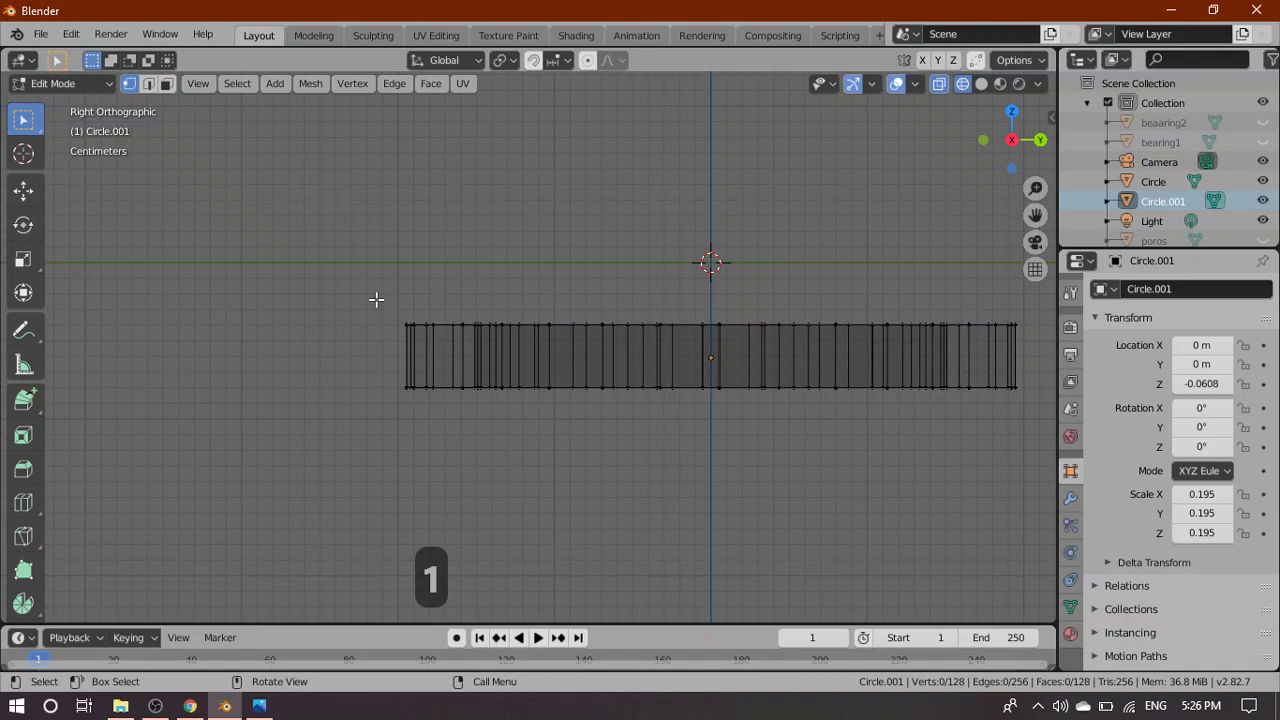
pyautogui.moveTo(376, 299); pyautogui.dragTo(1036, 350)
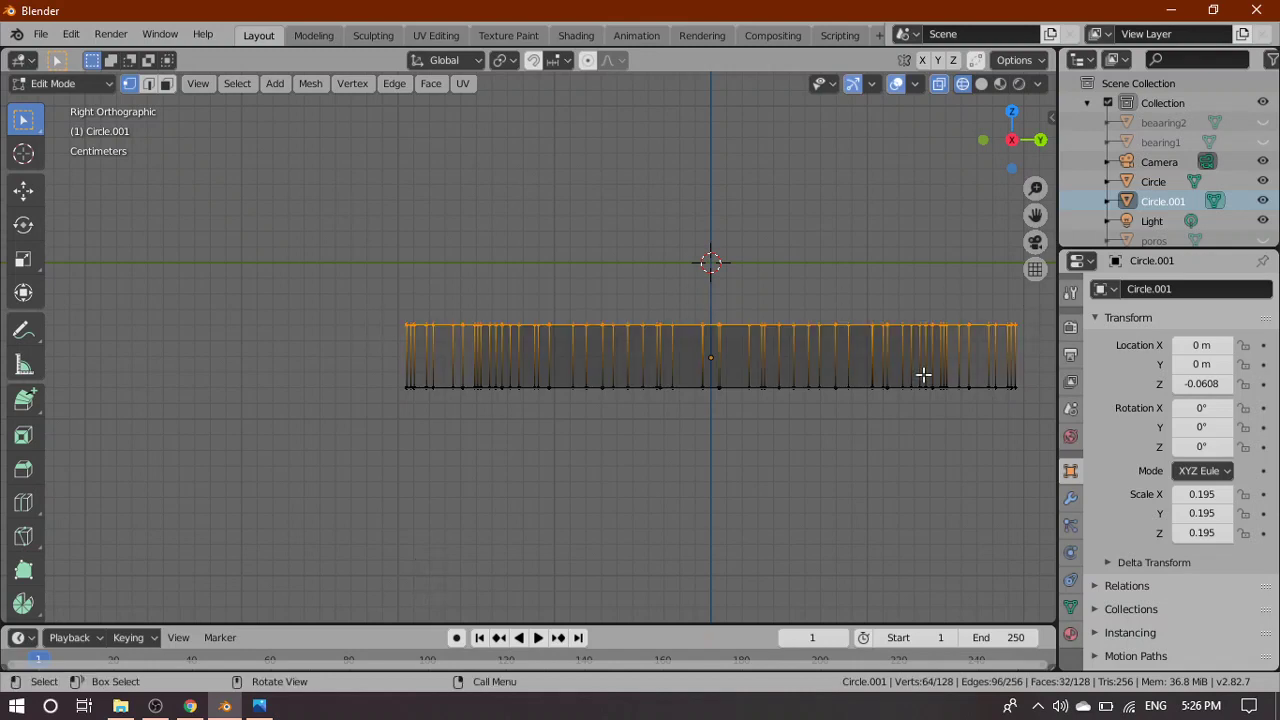
pyautogui.moveTo(385, 377); pyautogui.dragTo(1014, 426)
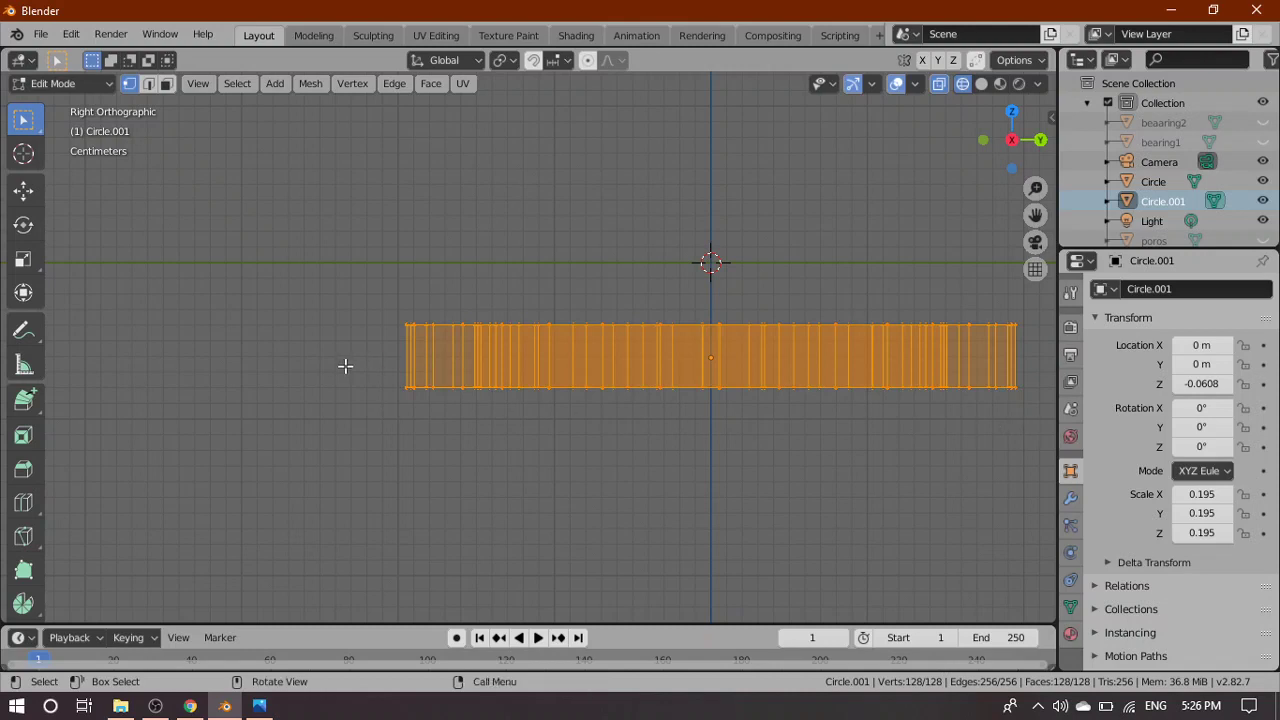
pyautogui.press('2')
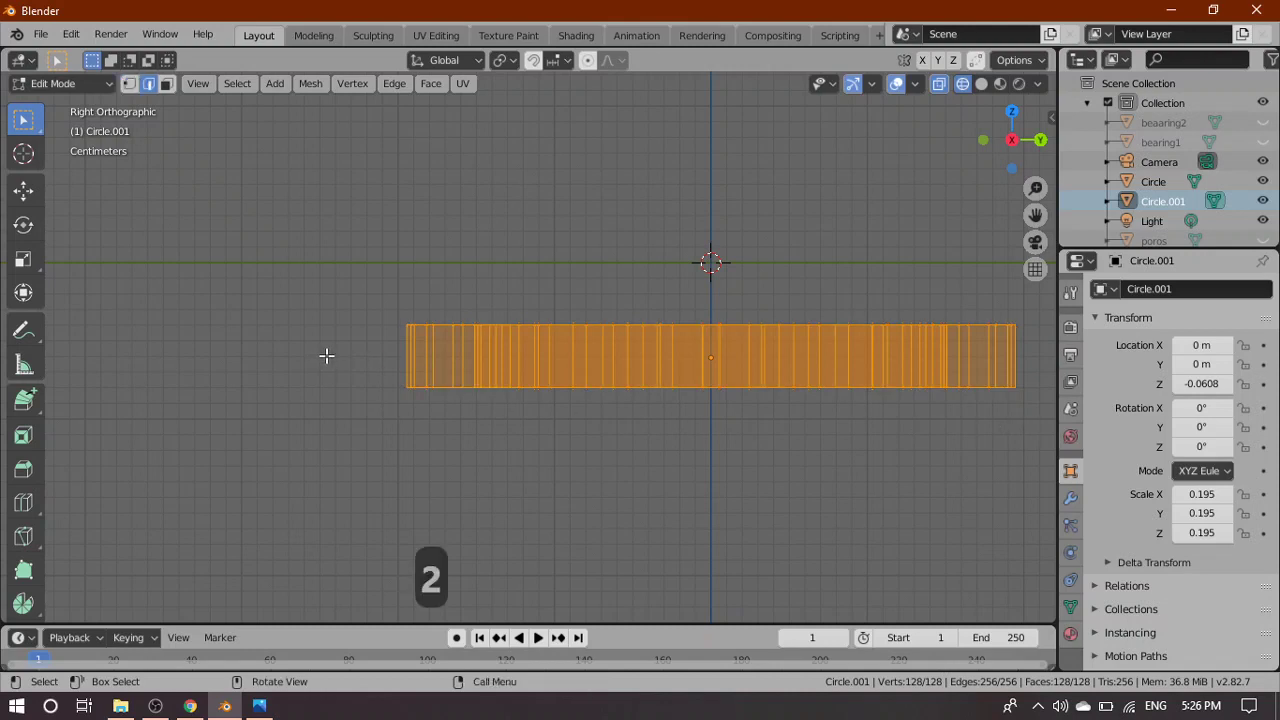
# Try a bevel on all the ring's edges with a 0.0463 m offset and 8 segments, and undo it
pyautogui.click(24, 467)
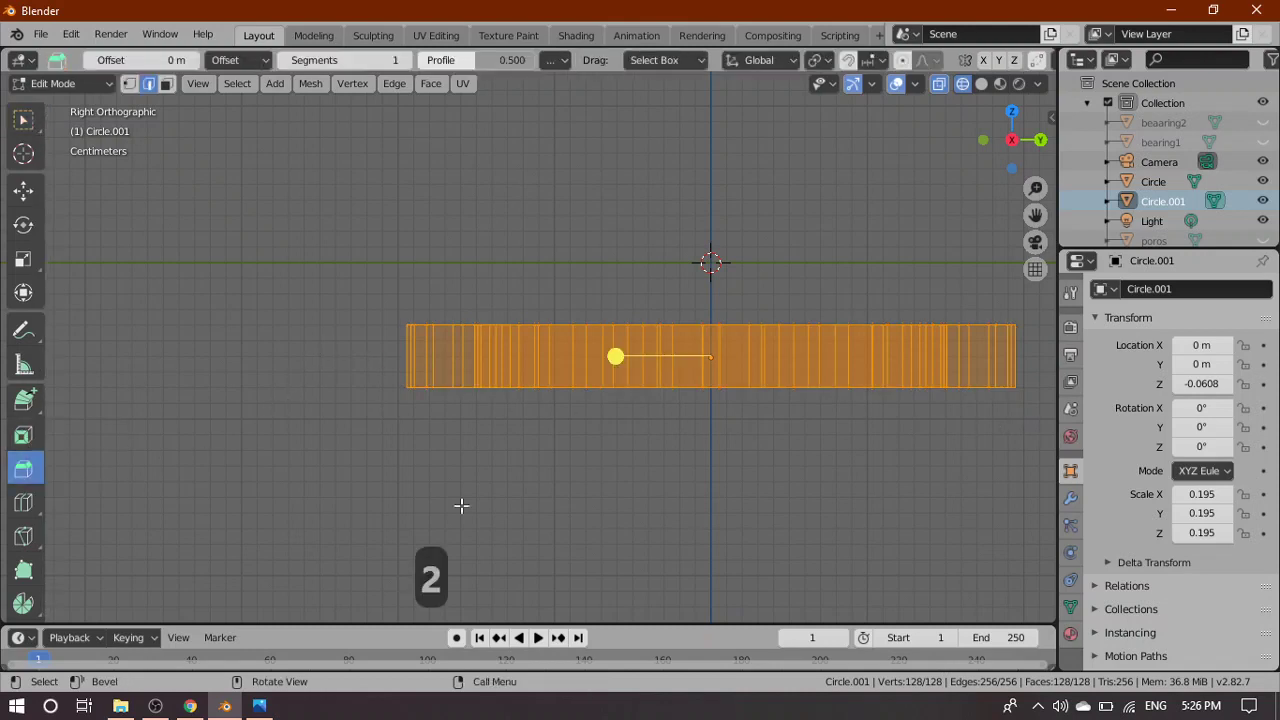
pyautogui.moveTo(761, 454); pyautogui.dragTo(760, 486, button='middle')
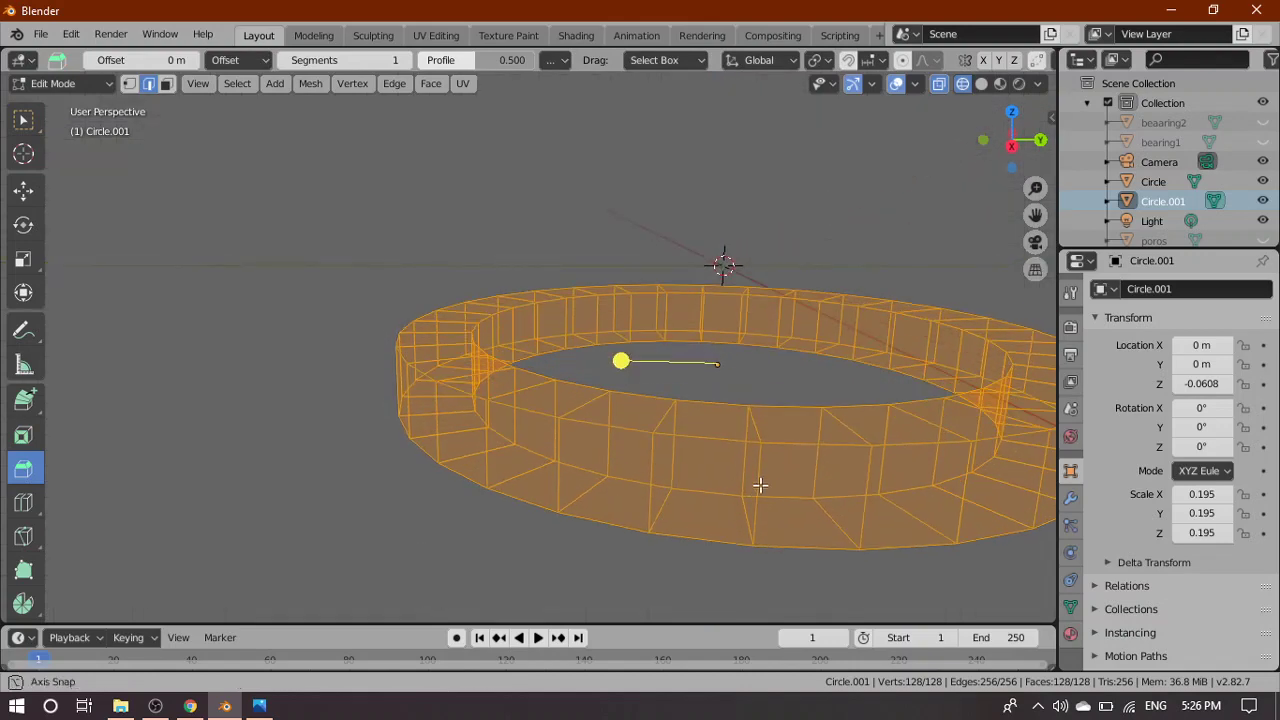
pyautogui.moveTo(620, 361)
pyautogui.mouseDown()
pyautogui.moveTo(631, 363)
pyautogui.moveTo(608, 377)
pyautogui.moveTo(581, 347)
pyautogui.moveTo(587, 366)
pyautogui.moveTo(597, 330)
pyautogui.moveTo(626, 357)
pyautogui.moveTo(599, 351)
pyautogui.mouseUp()
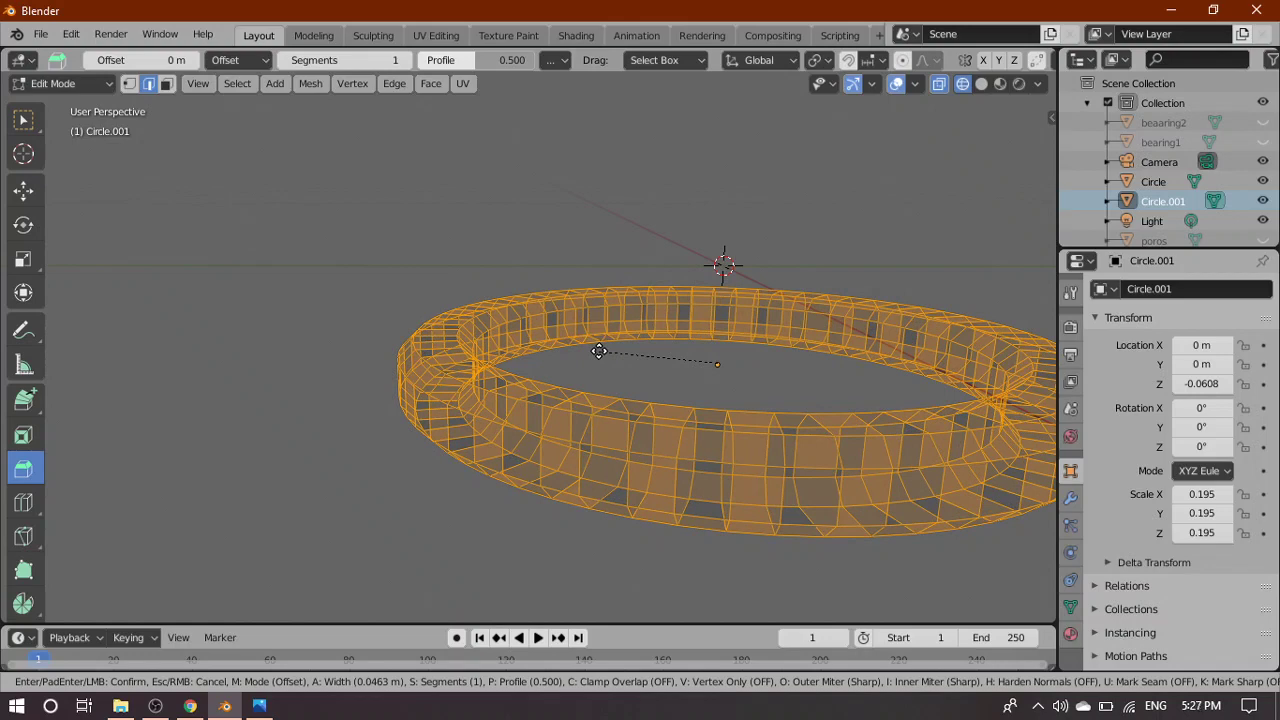
pyautogui.moveTo(599, 351); pyautogui.dragTo(599, 351)
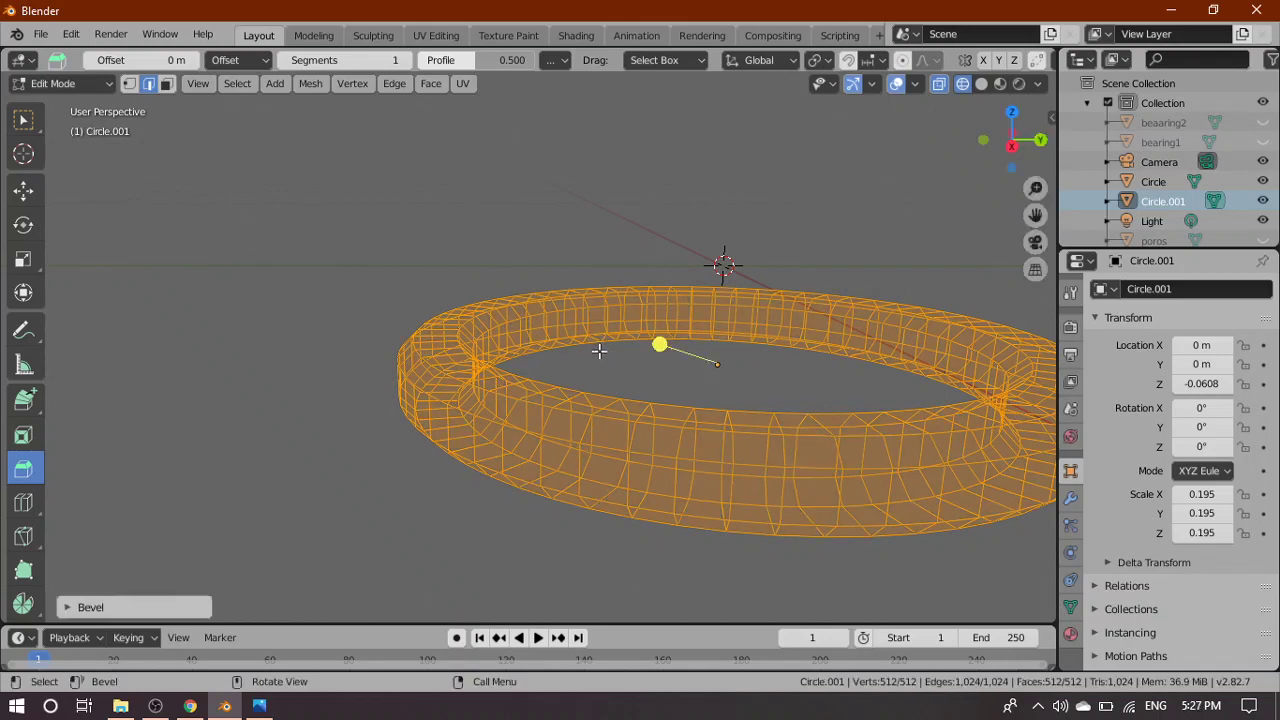
pyautogui.click(74, 608)
pyautogui.click(287, 395)
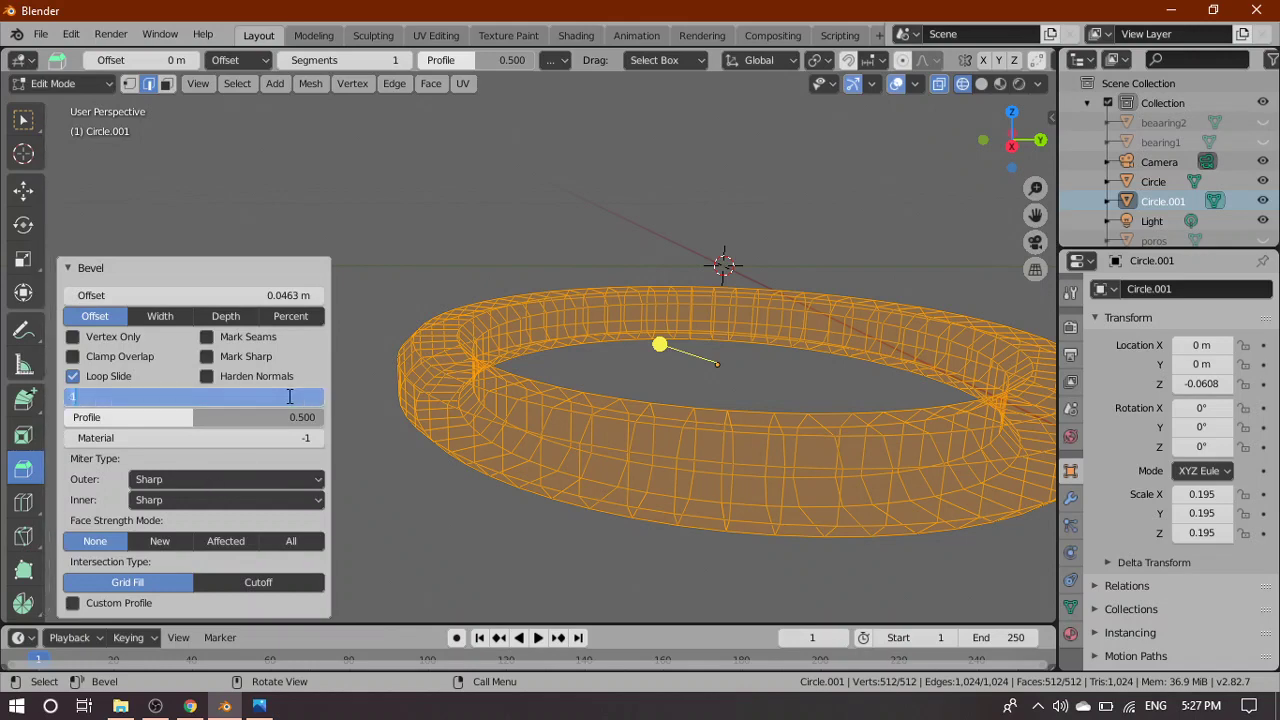
pyautogui.write('8')
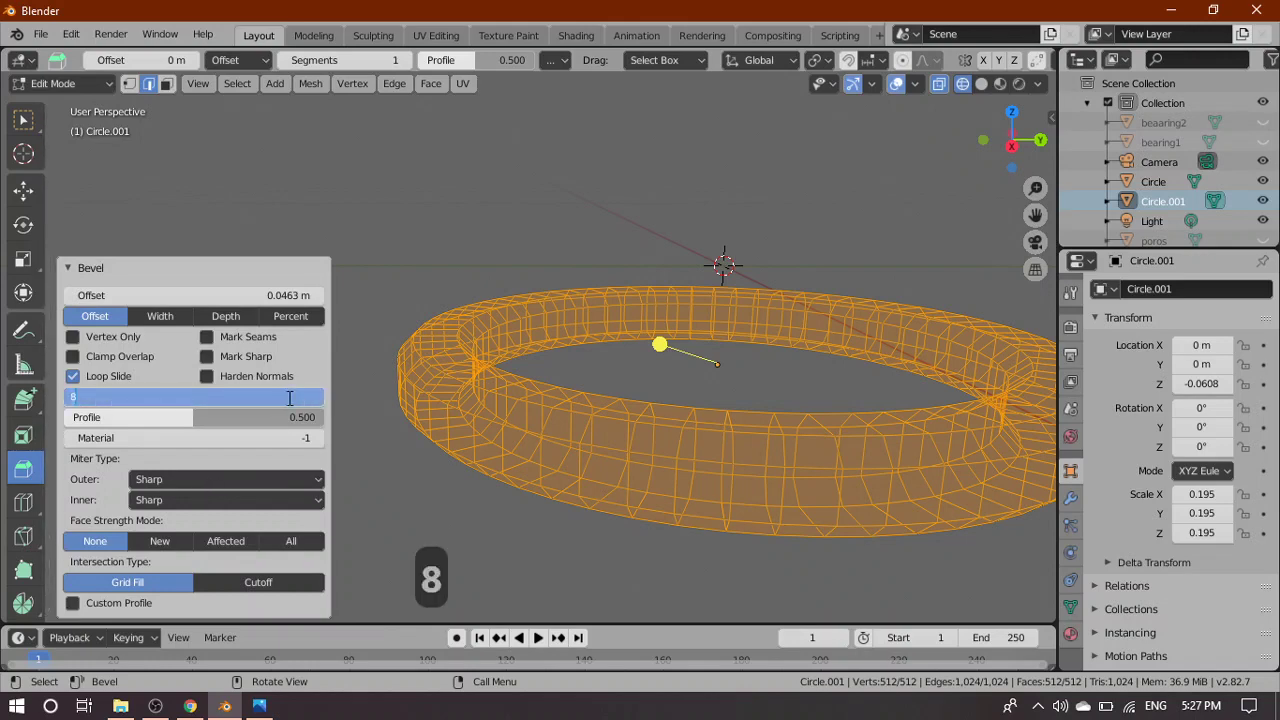
pyautogui.click(262, 460)
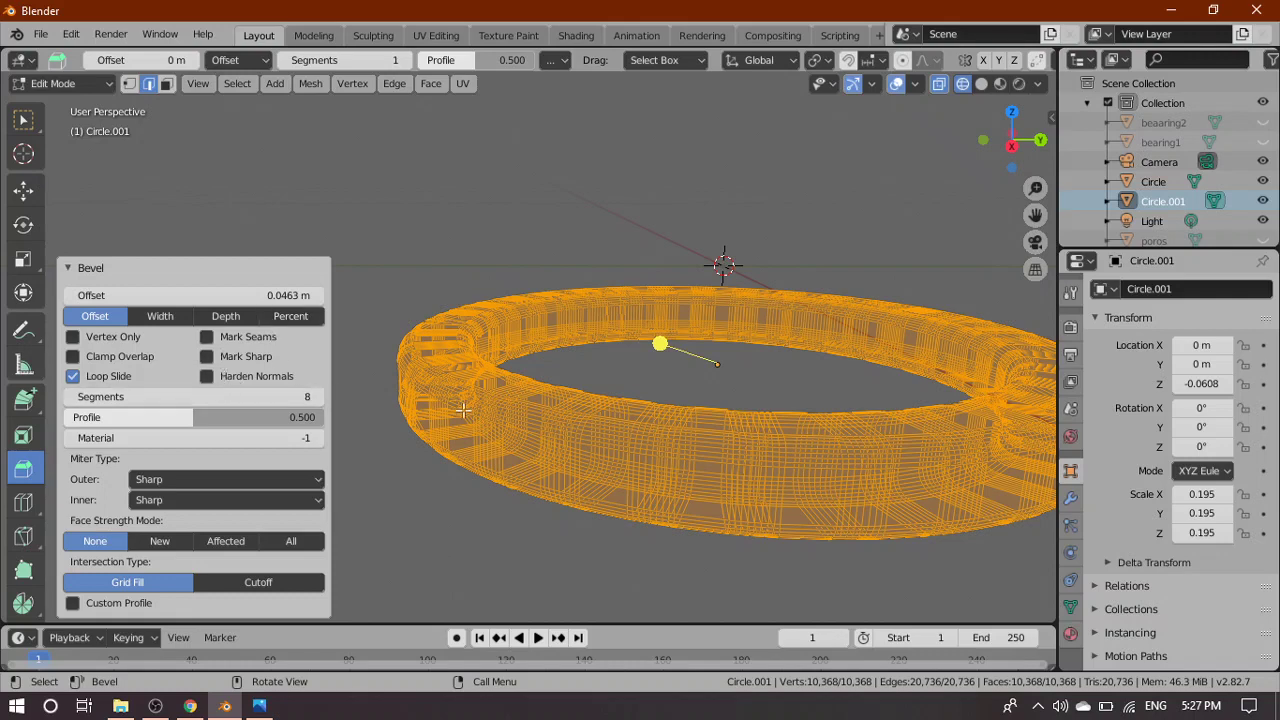
pyautogui.hotkey('ctrl', 'z')
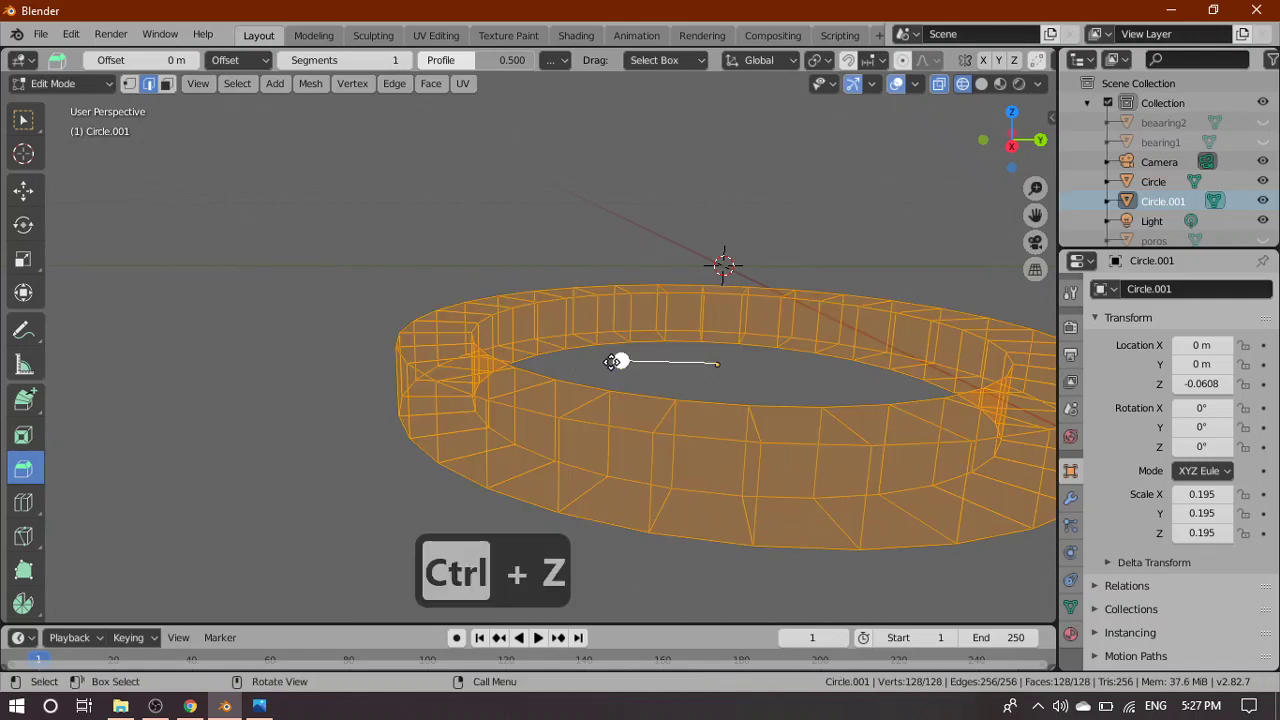
# Bevel all the ring's edges with an offset of about 0.0568 m and 8 segments, and return to the Select Box tool
pyautogui.hotkey('ctrl', 'b')
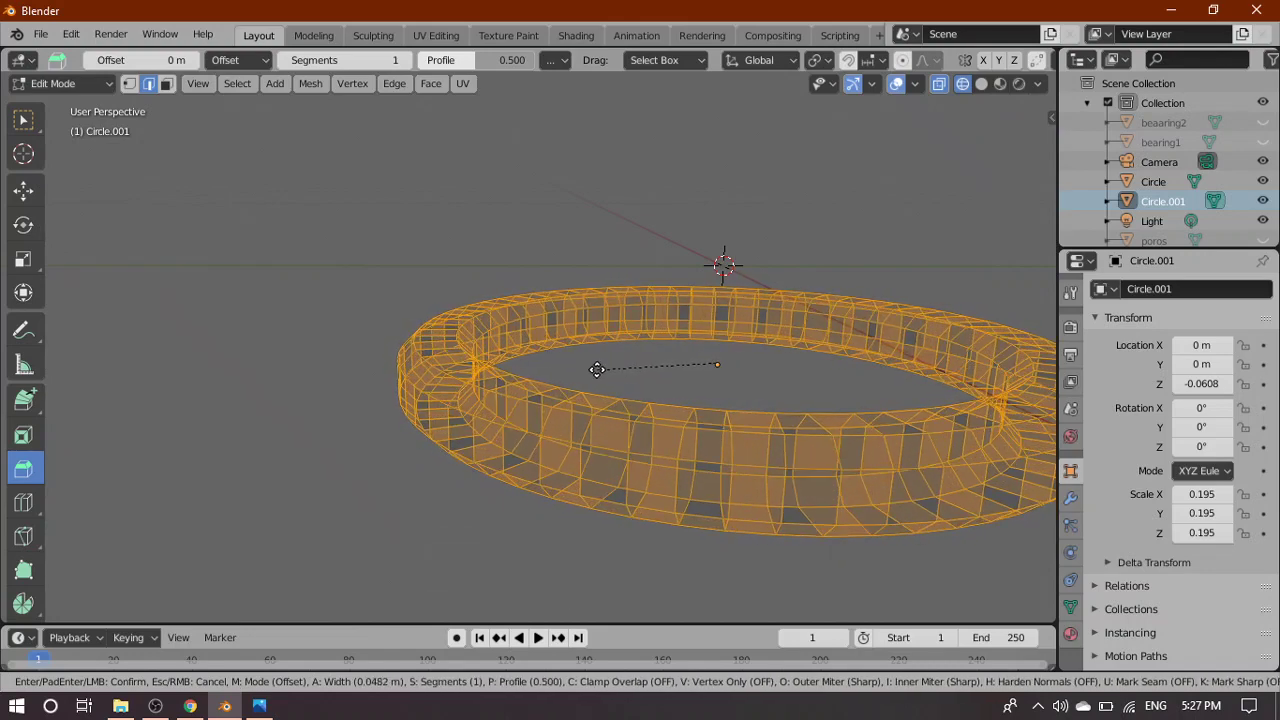
pyautogui.click(594, 367)
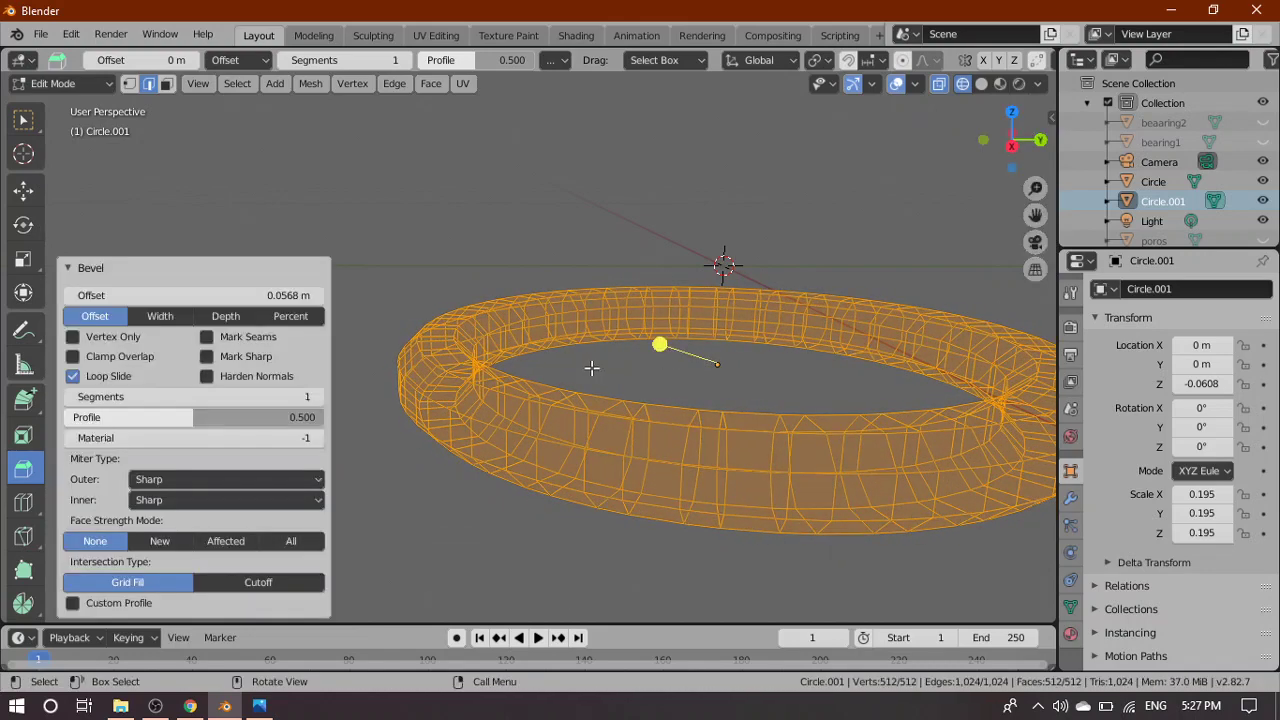
pyautogui.click(269, 398)
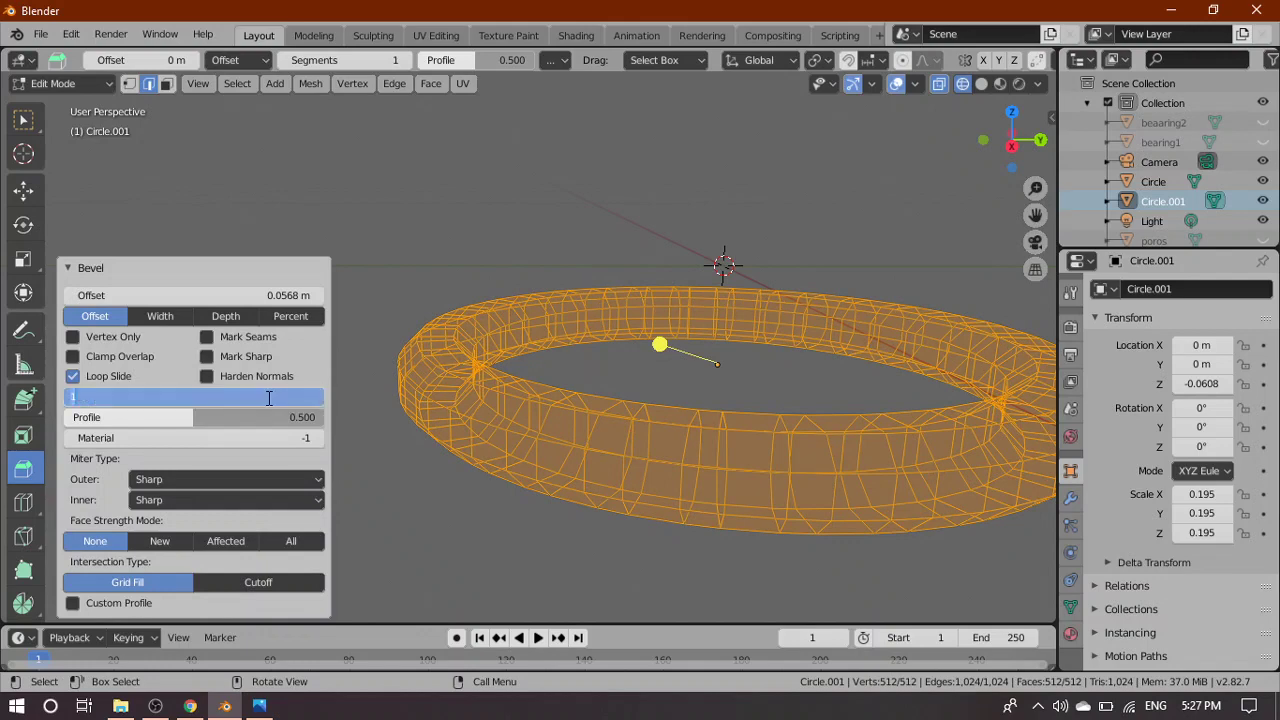
pyautogui.write('8')
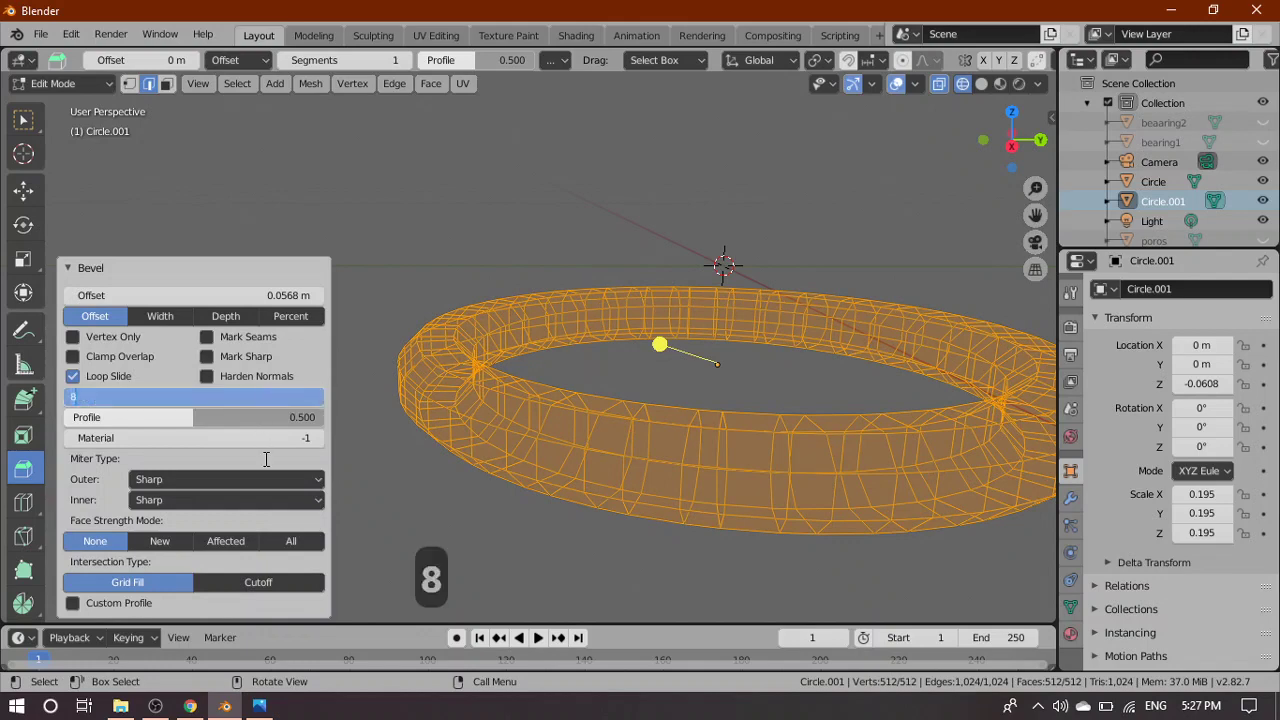
pyautogui.click(266, 460)
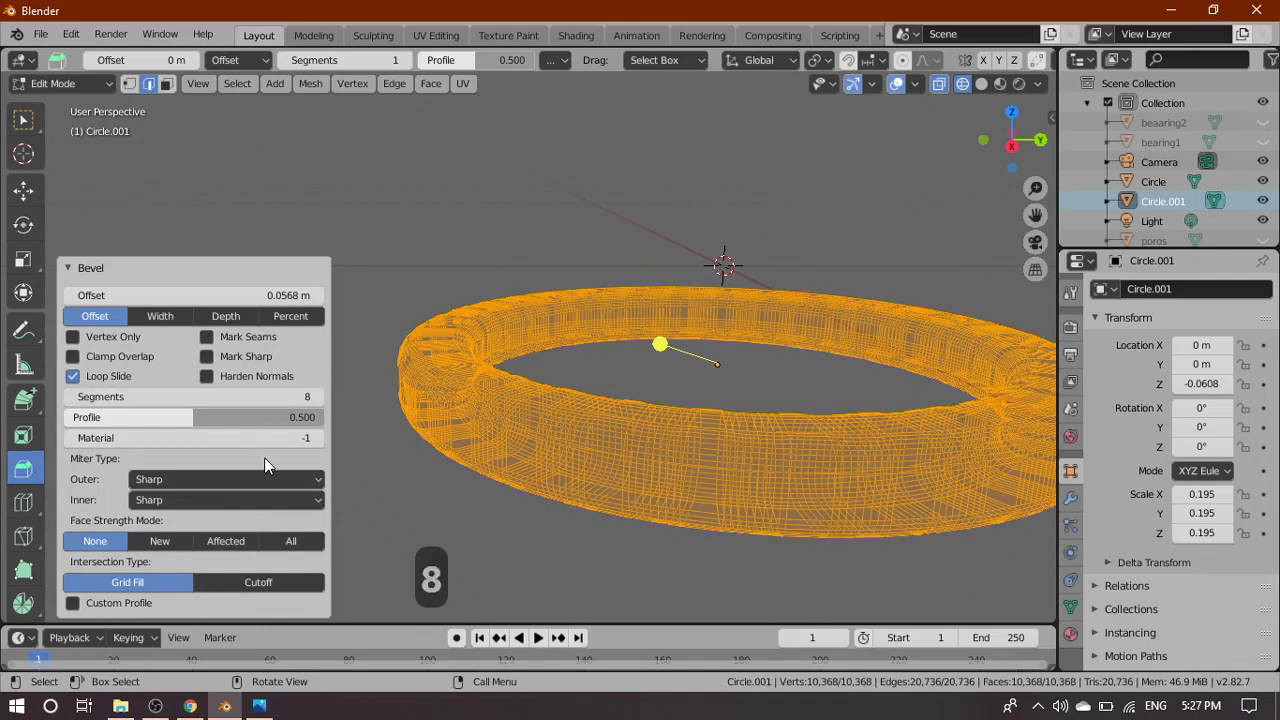
pyautogui.click(66, 268)
pyautogui.click(24, 119)
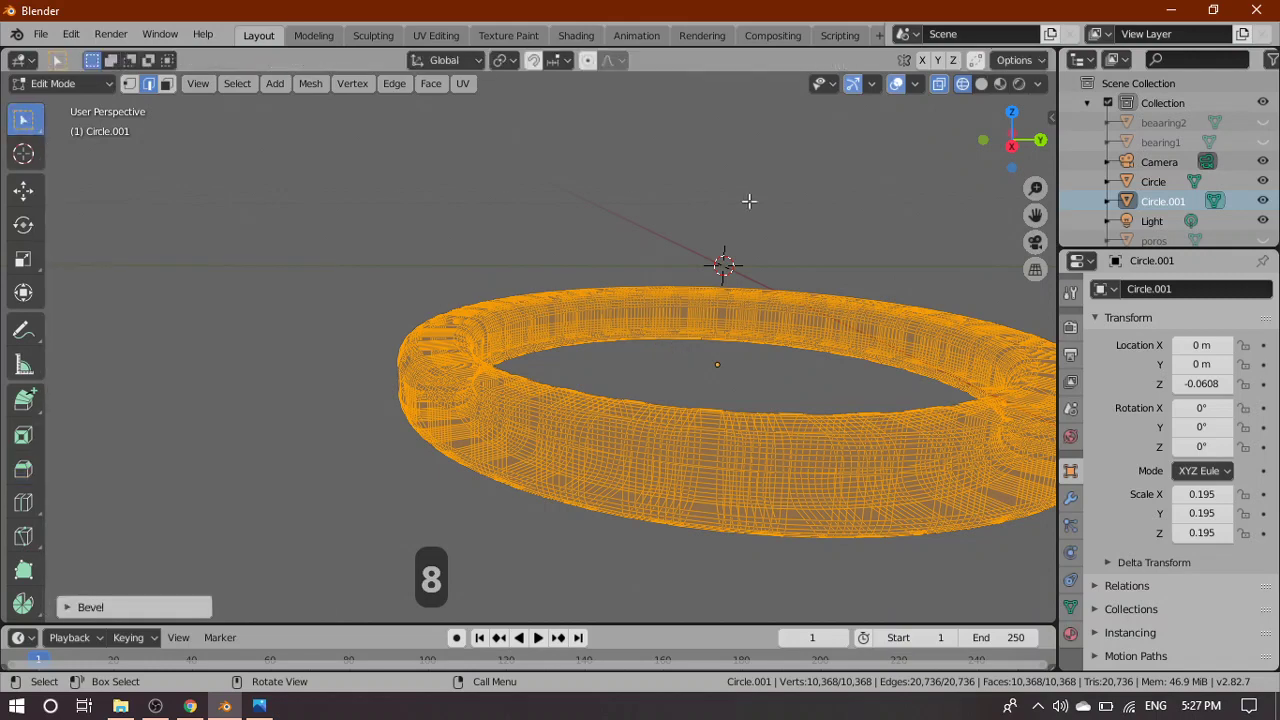
# Switch to solid shading, inspect the beveled ring from below, and return to right view
pyautogui.click(980, 83)
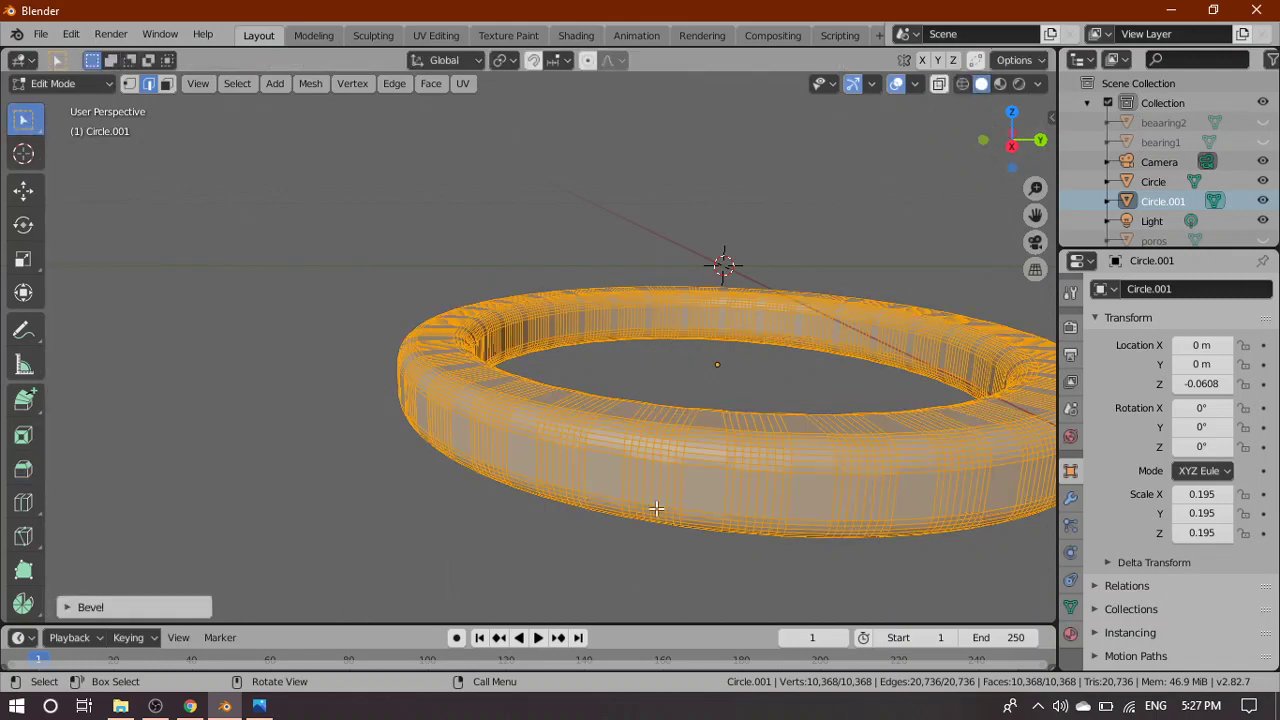
pyautogui.moveTo(582, 558)
pyautogui.mouseDown(button='middle')
pyautogui.moveTo(631, 477)
pyautogui.moveTo(640, 505)
pyautogui.moveTo(649, 491)
pyautogui.mouseUp(button='middle')
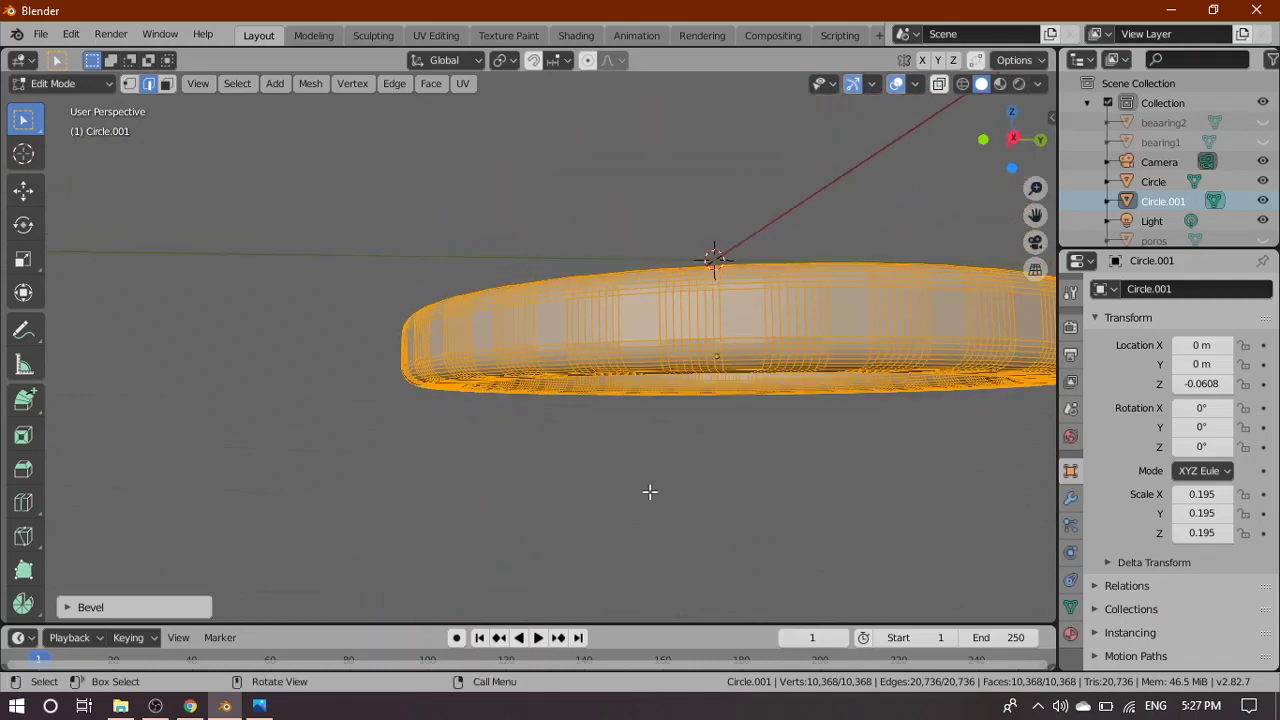
pyautogui.press('`')
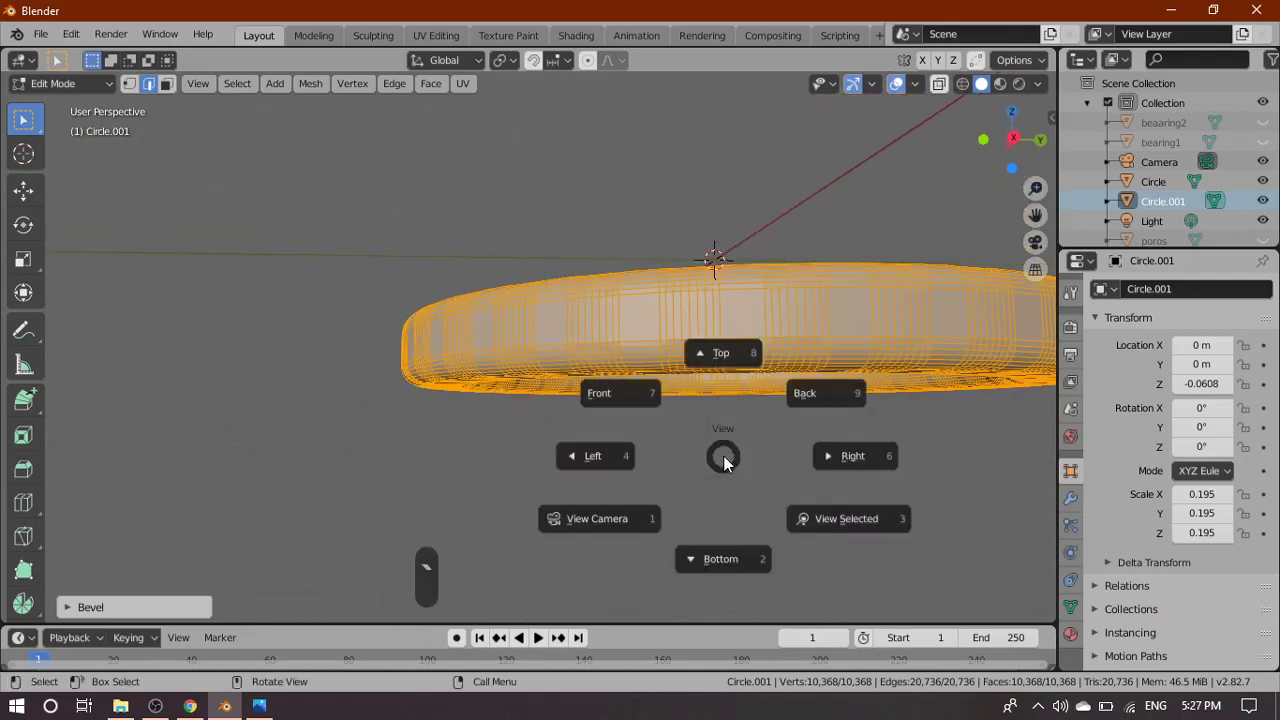
pyautogui.click(866, 452)
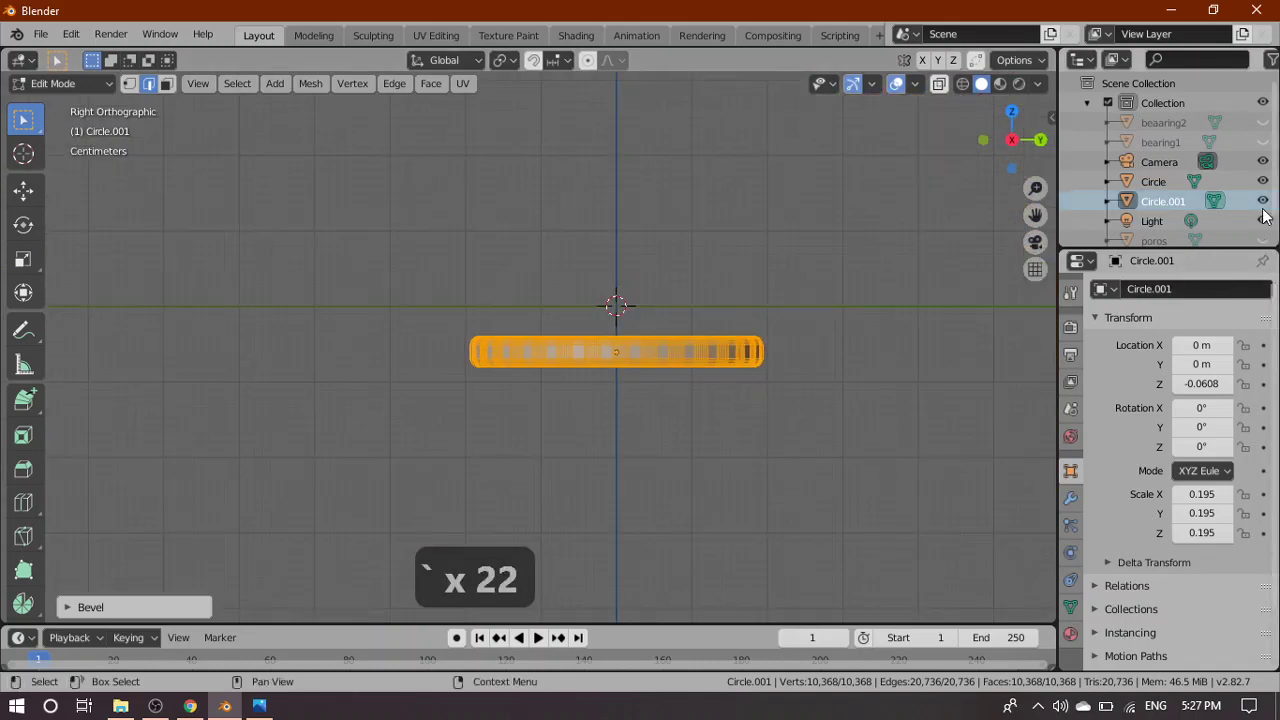
# Unhide bearing1, switch to wireframe shading and return the ring to Object Mode
pyautogui.click(1262, 142)
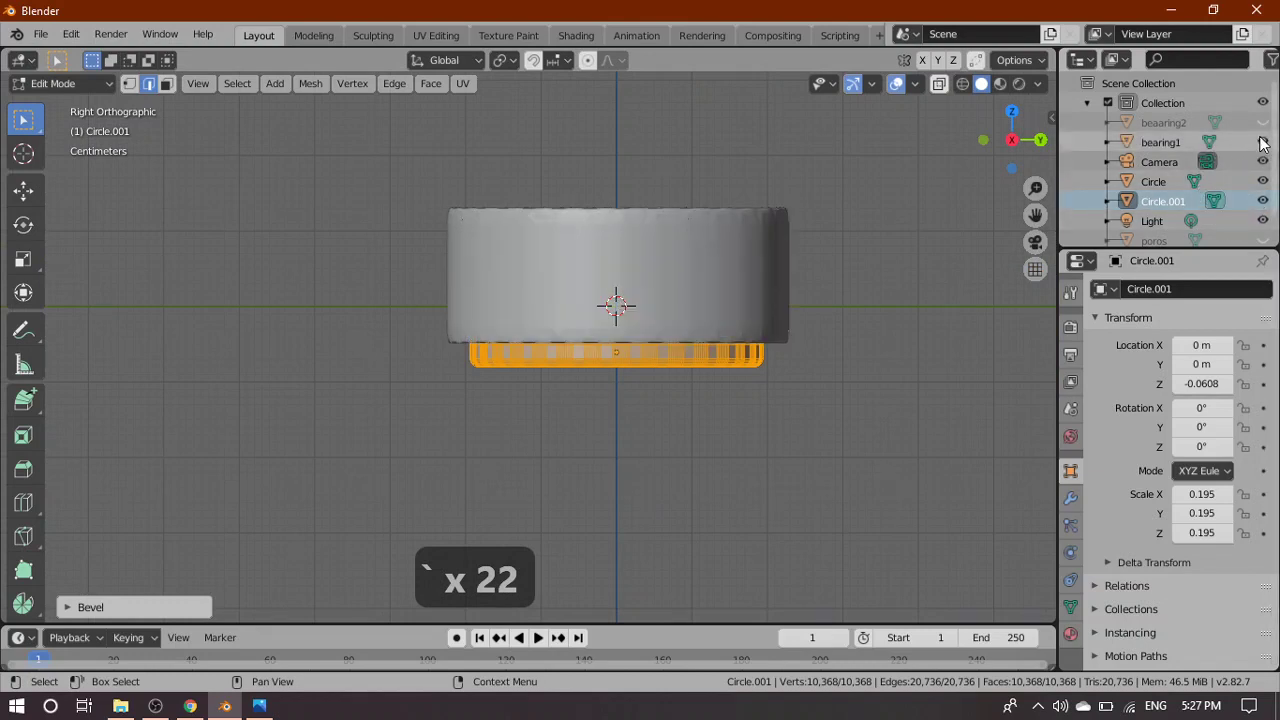
pyautogui.click(963, 83)
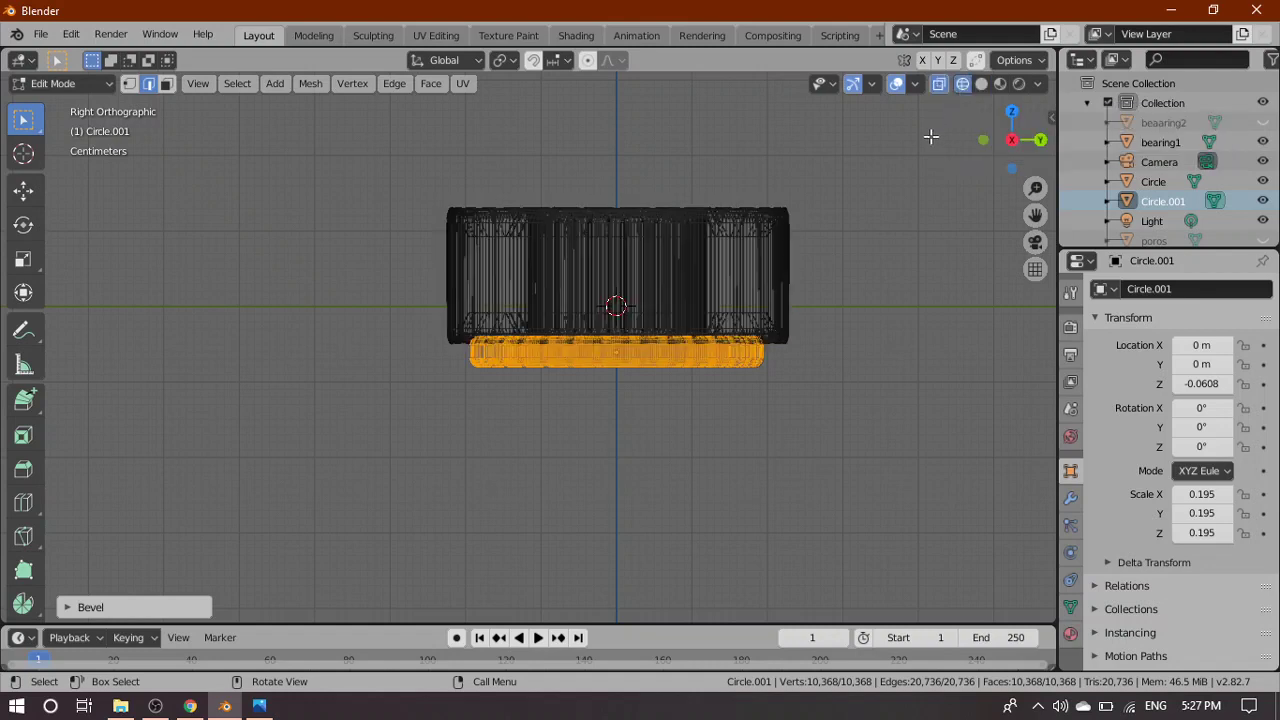
pyautogui.press('Tab')
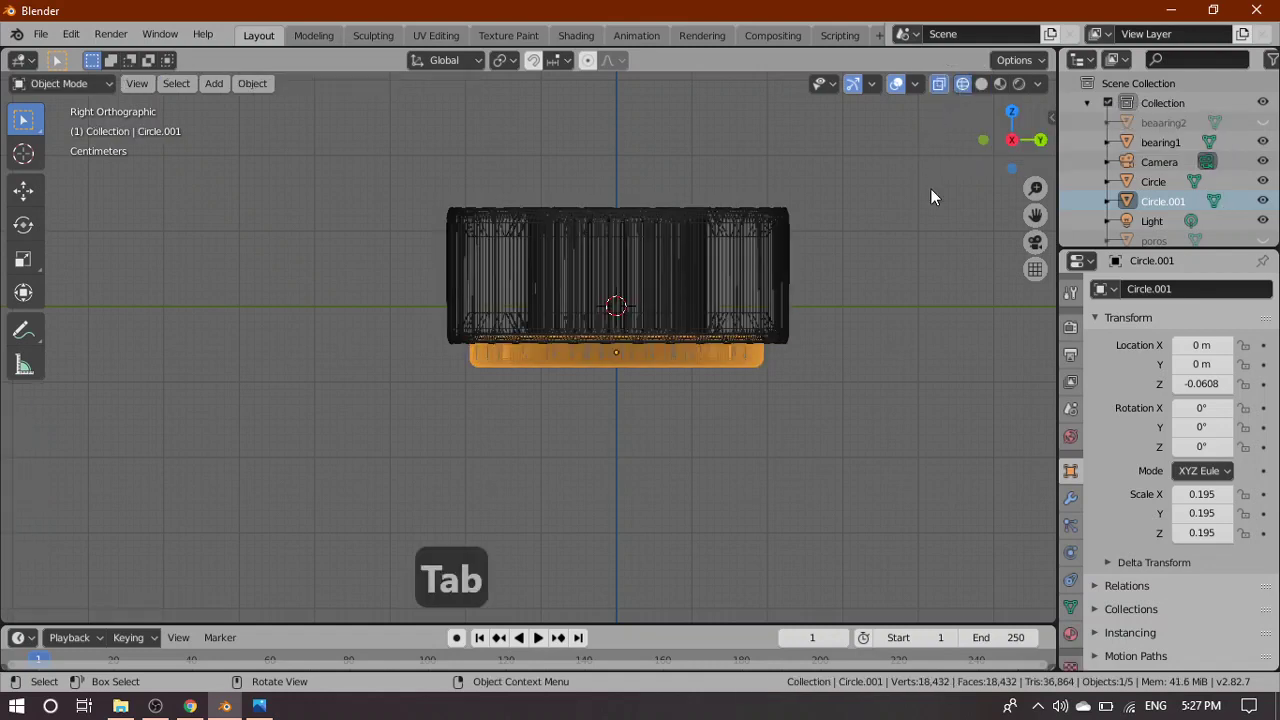
# Move the ring up about 0.0306 m along Z so it sits inside bearing1's lower end
pyautogui.scroll(3, 800, 388)
pyautogui.scroll(5, 826, 380)
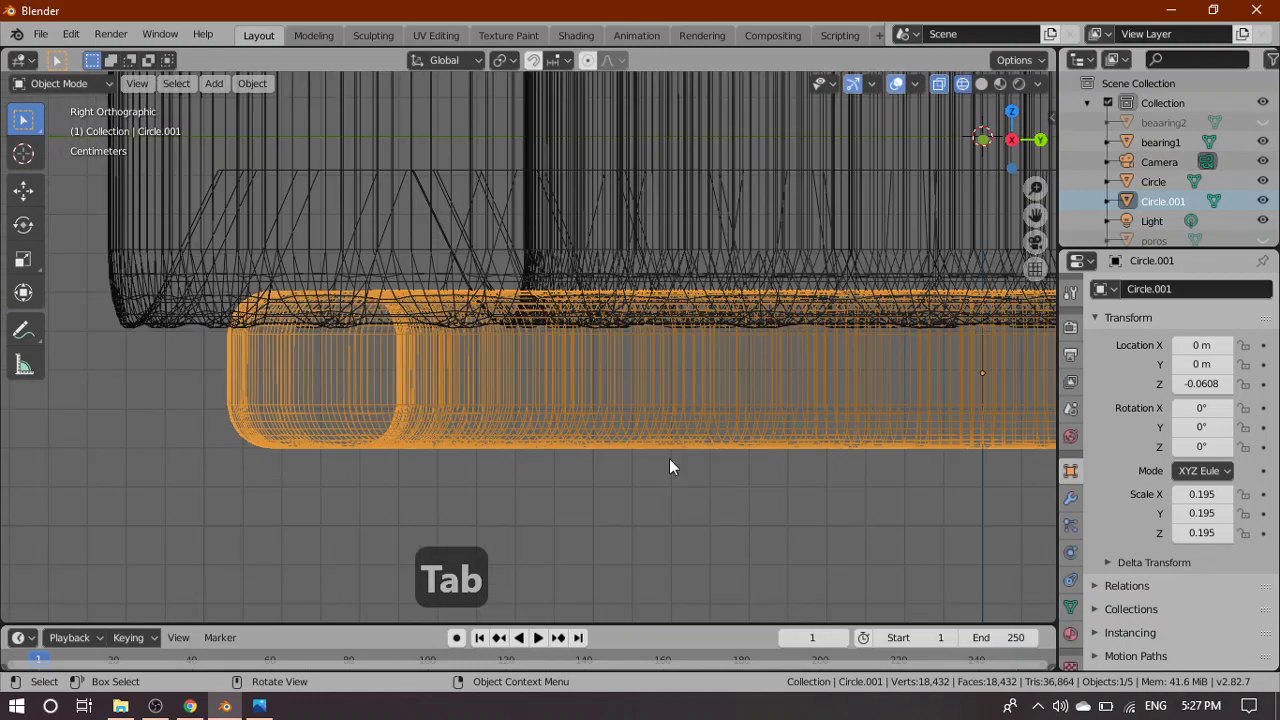
pyautogui.press('g')
pyautogui.press('z')
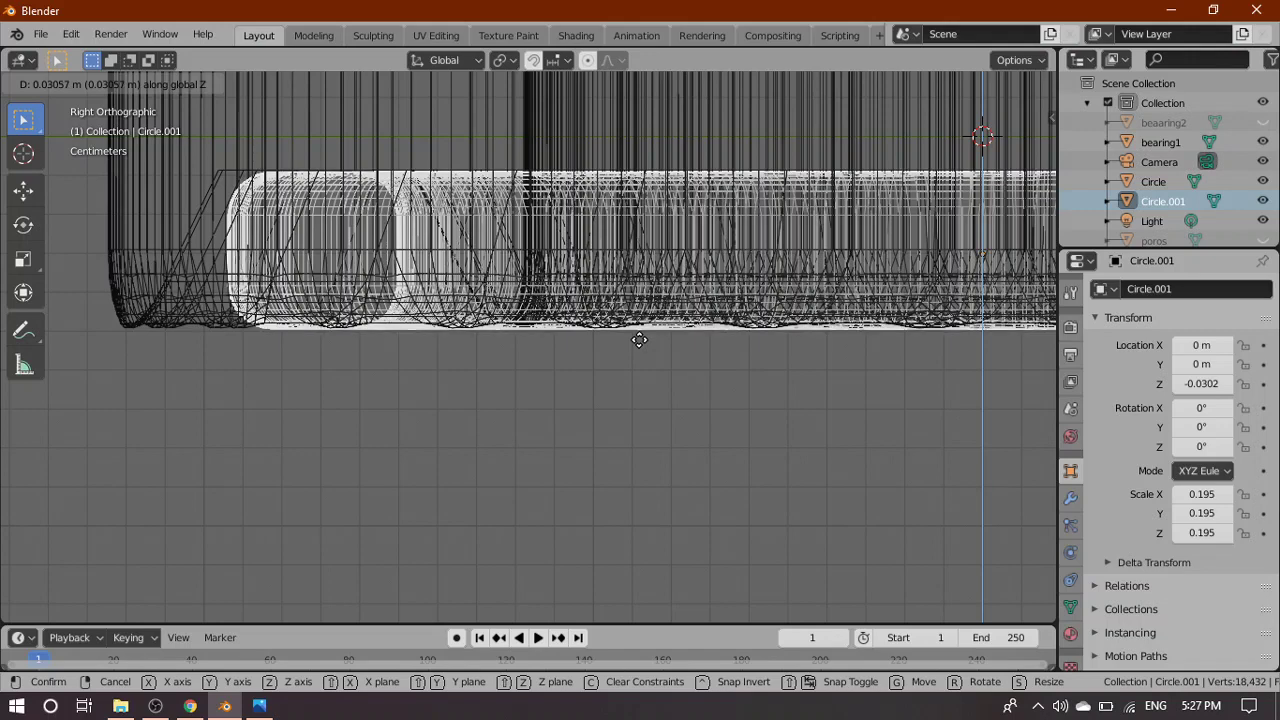
pyautogui.click(639, 340)
# Duplicate the ring and move the copy up about 0.1427 m along Z into bearing1's upper end
pyautogui.scroll(-4, 680, 365)
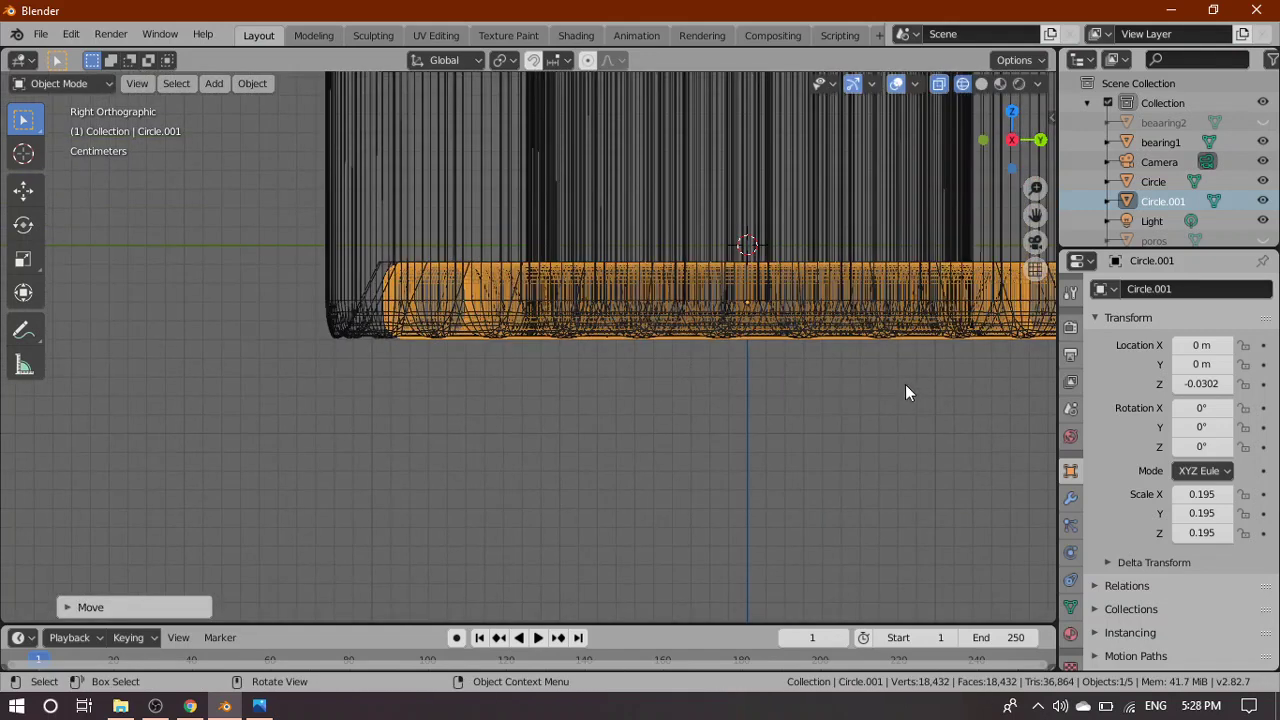
pyautogui.keyDown('shift'); pyautogui.moveTo(878, 370); pyautogui.dragTo(740, 557, button='middle'); pyautogui.keyUp('shift')
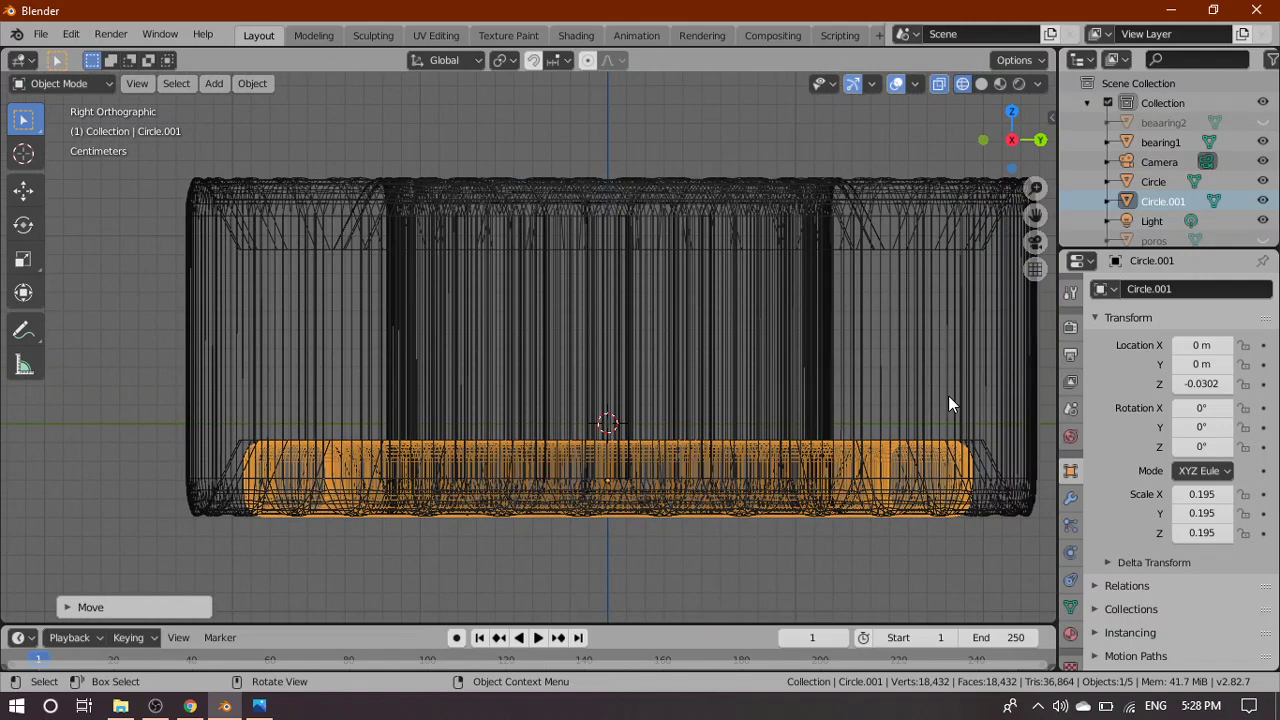
pyautogui.hotkey('shift', 'd')
pyautogui.rightClick(998, 234)
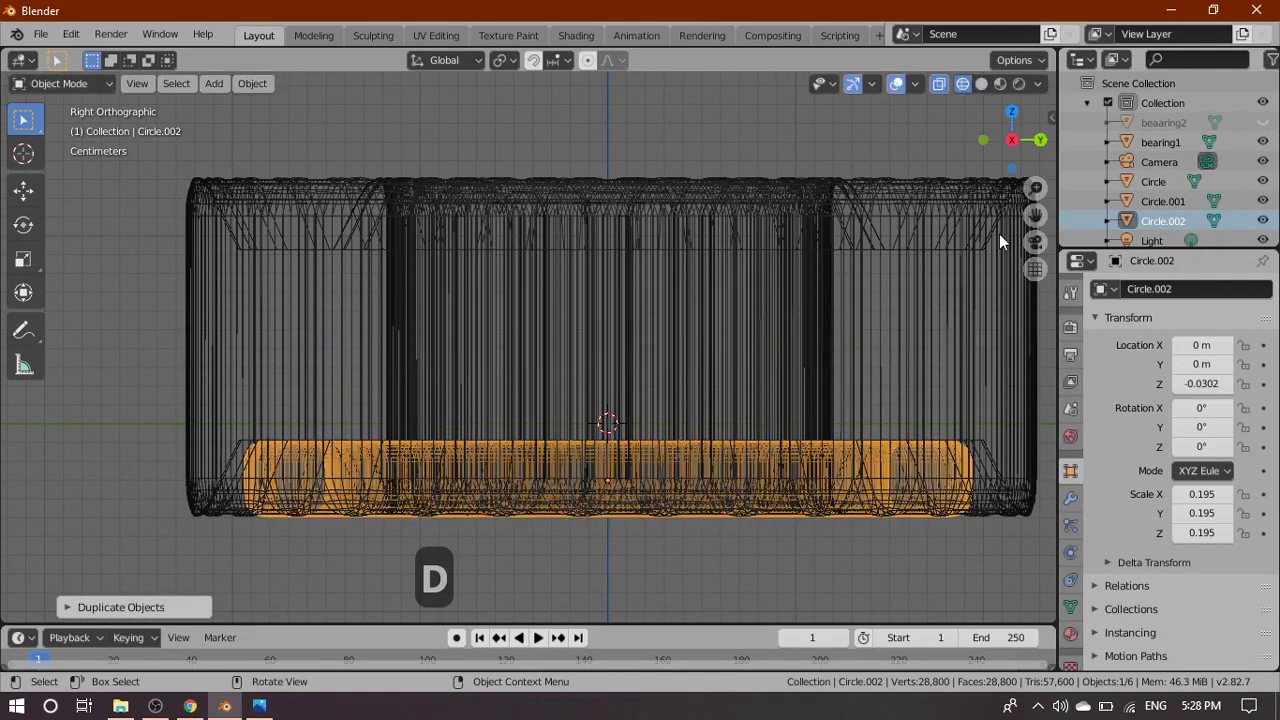
pyautogui.press('g')
pyautogui.press('z')
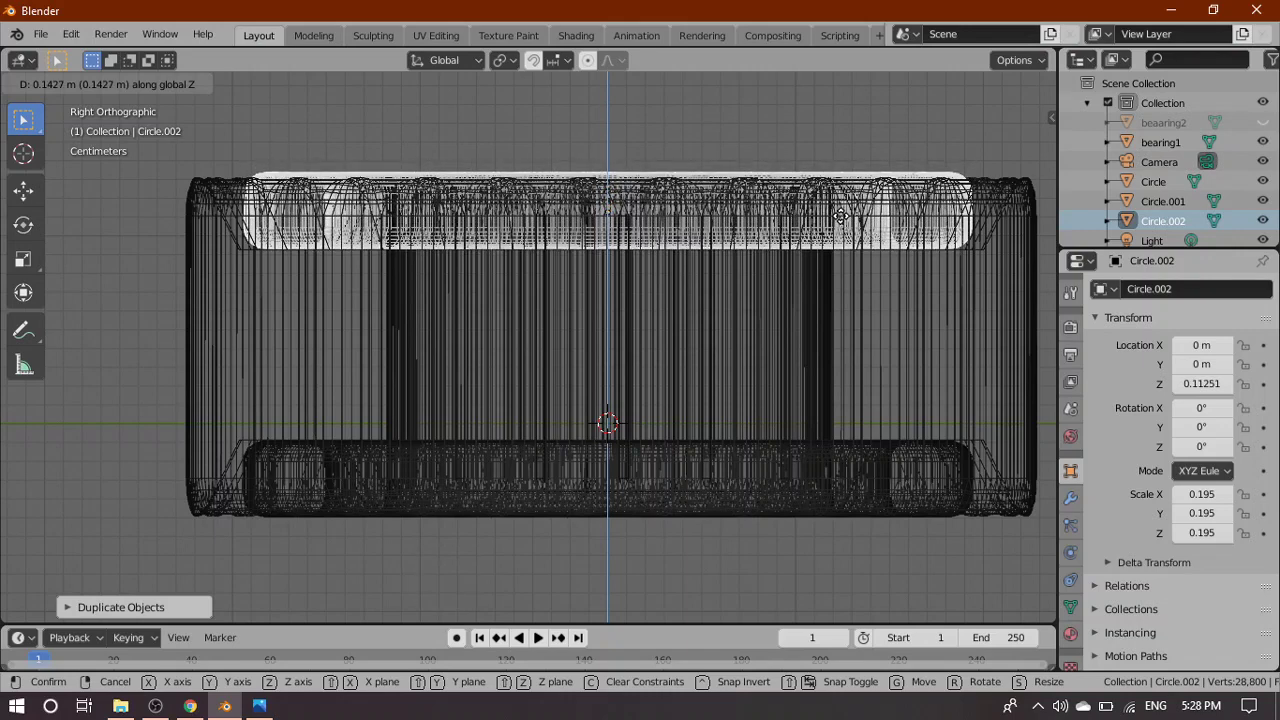
pyautogui.click(841, 216)
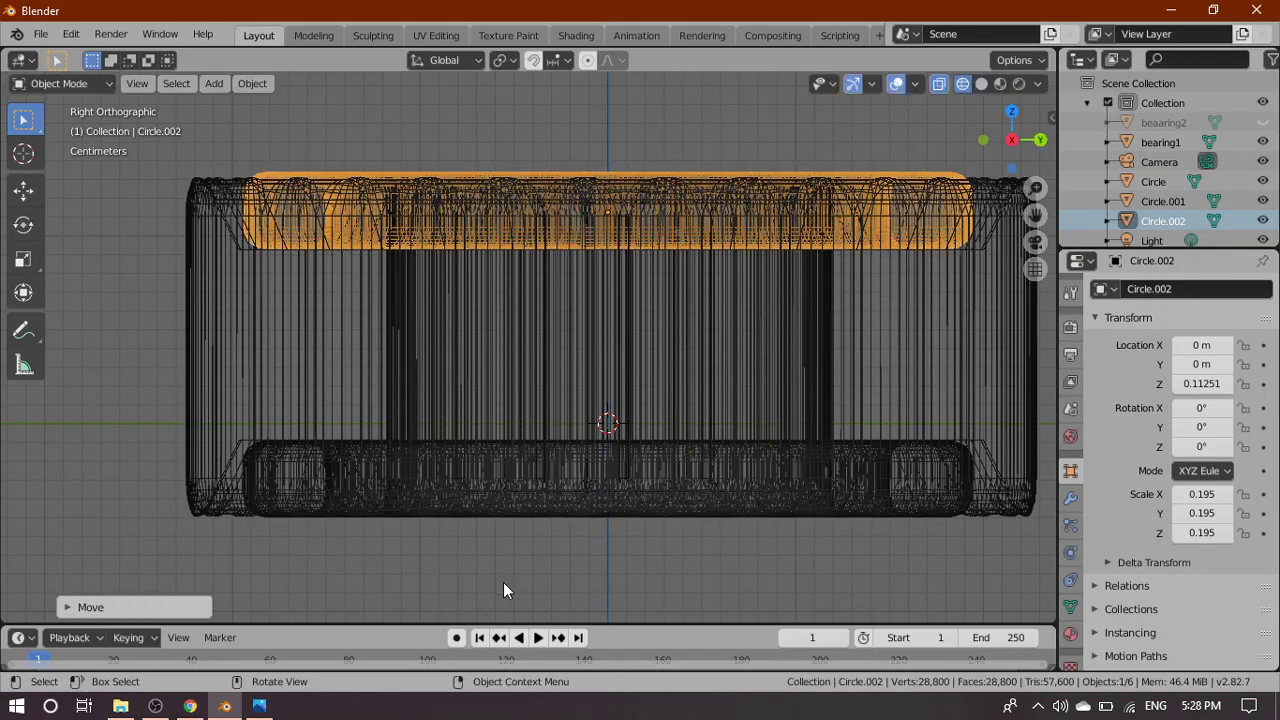
# In solid shading, select both the upper and lower rings of bearing1 and duplicate them in place
pyautogui.click(981, 84)
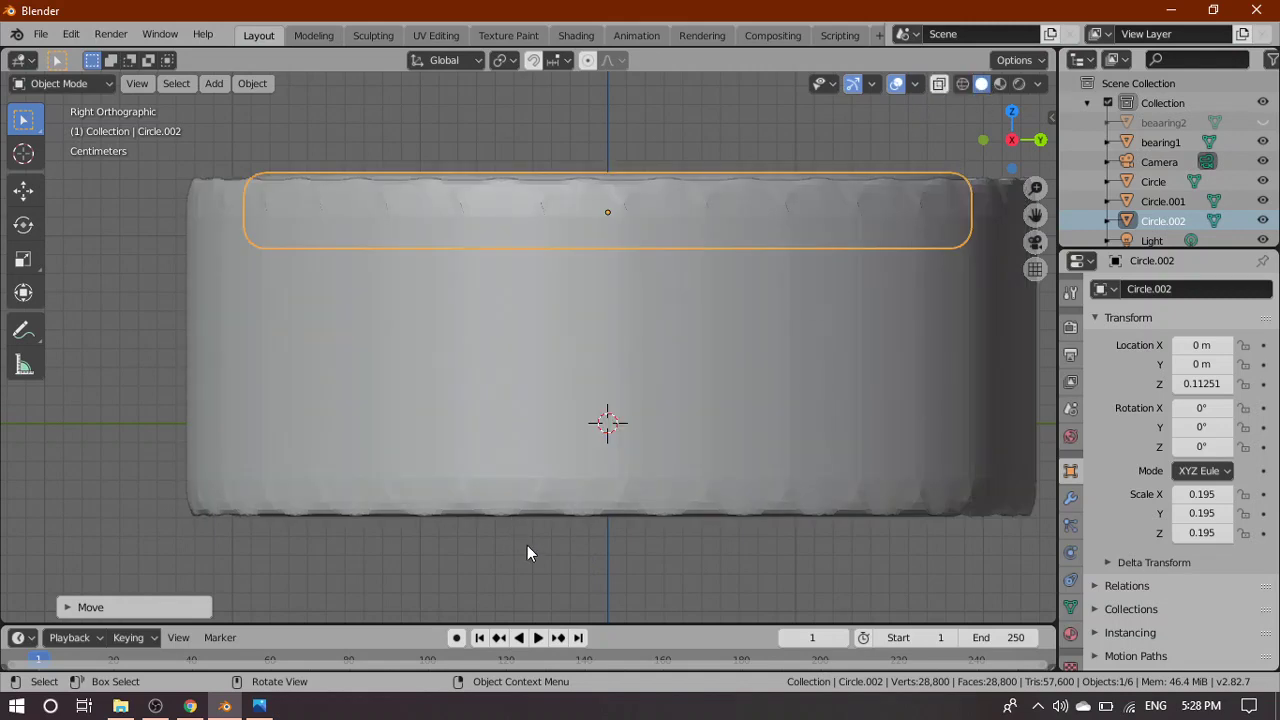
pyautogui.moveTo(534, 560); pyautogui.dragTo(480, 427, button='middle')
pyautogui.scroll(-5, 532, 557)
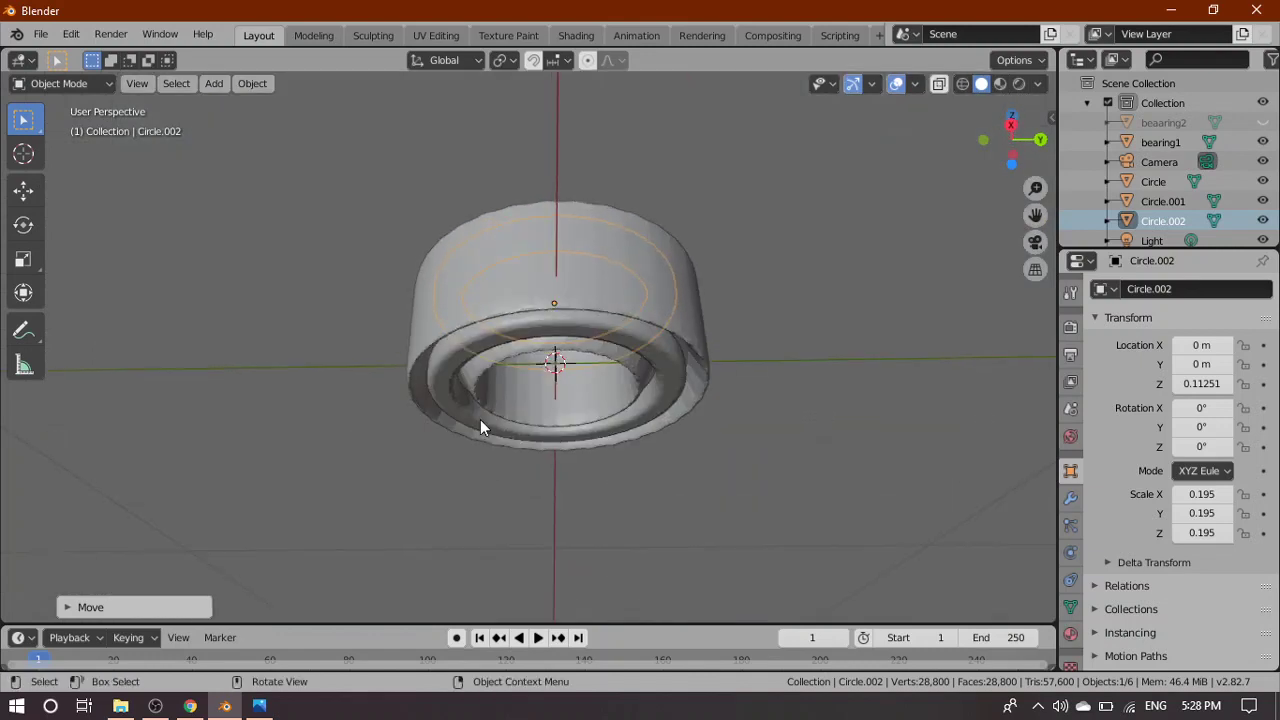
pyautogui.keyDown('shift'); pyautogui.click(464, 346); pyautogui.keyUp('shift')
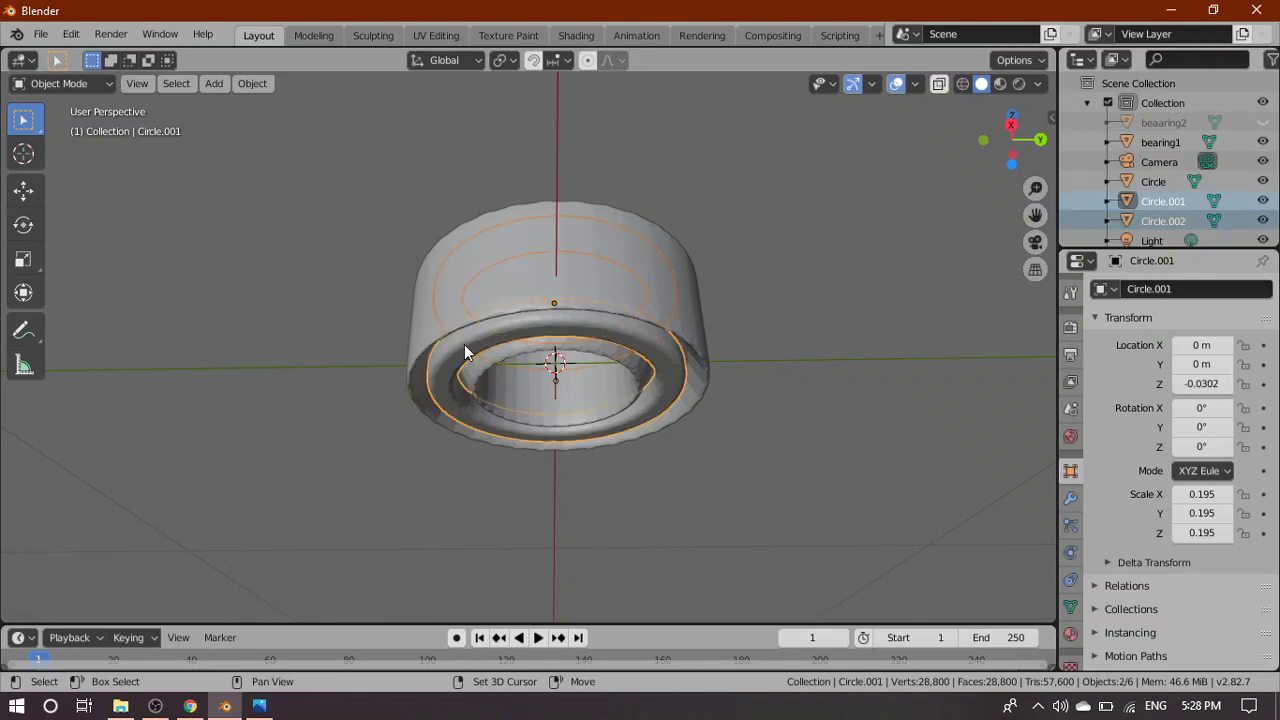
pyautogui.moveTo(754, 320); pyautogui.dragTo(766, 397, button='middle')
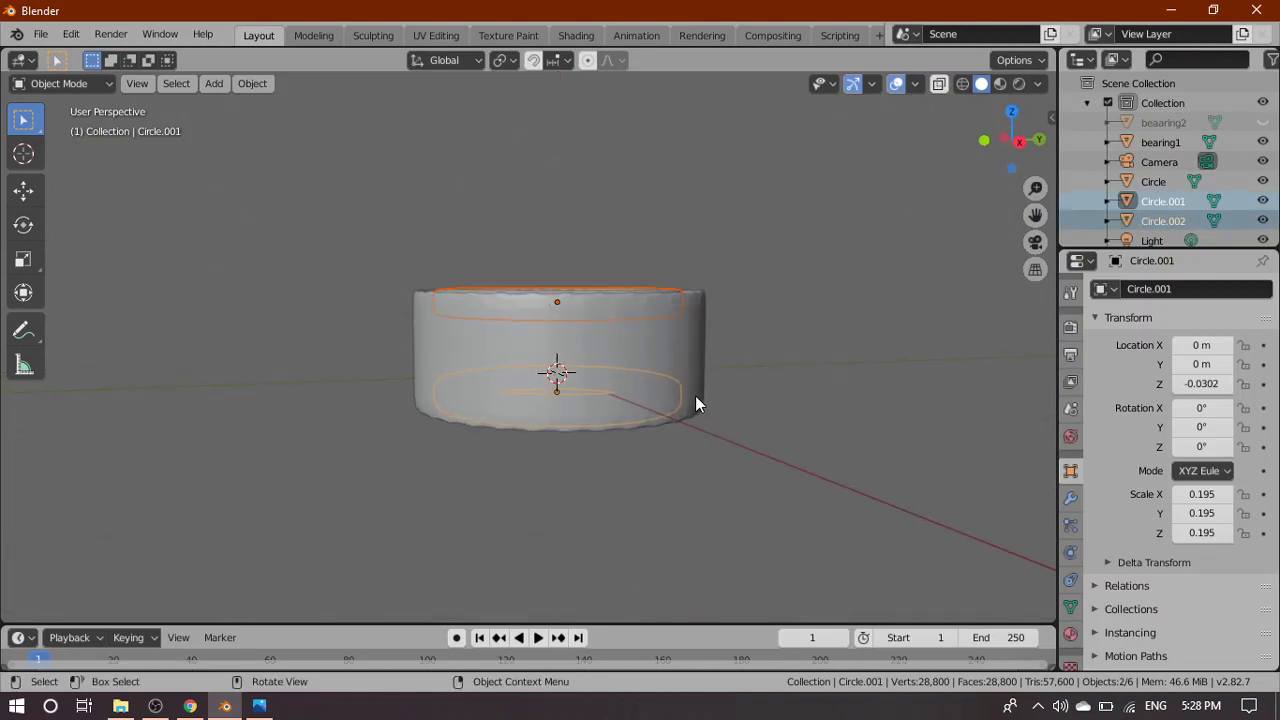
pyautogui.hotkey('shift', 'd')
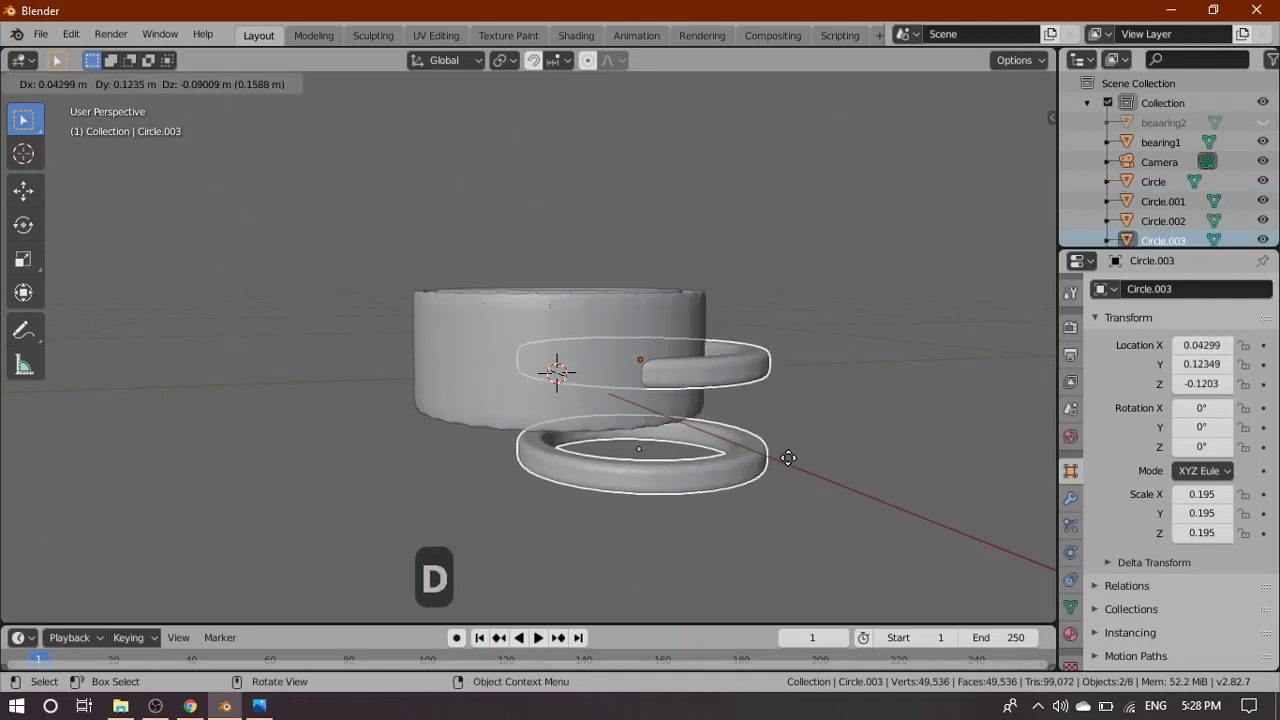
pyautogui.rightClick(795, 460)
# Unhide beaaring2 and, in right view, move the two duplicated rings up along Z to beaaring2, with the lower ring at about Z 4.4611 m
pyautogui.scroll(-2, 797, 450)
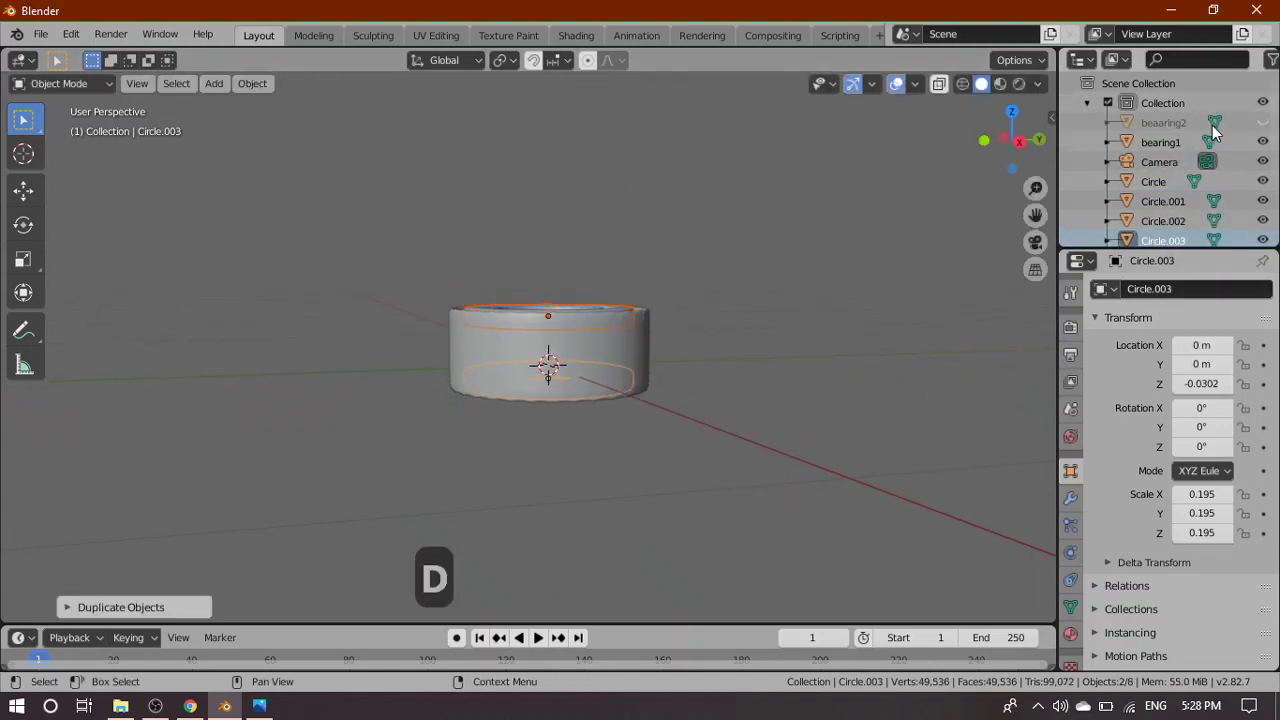
pyautogui.click(1262, 122)
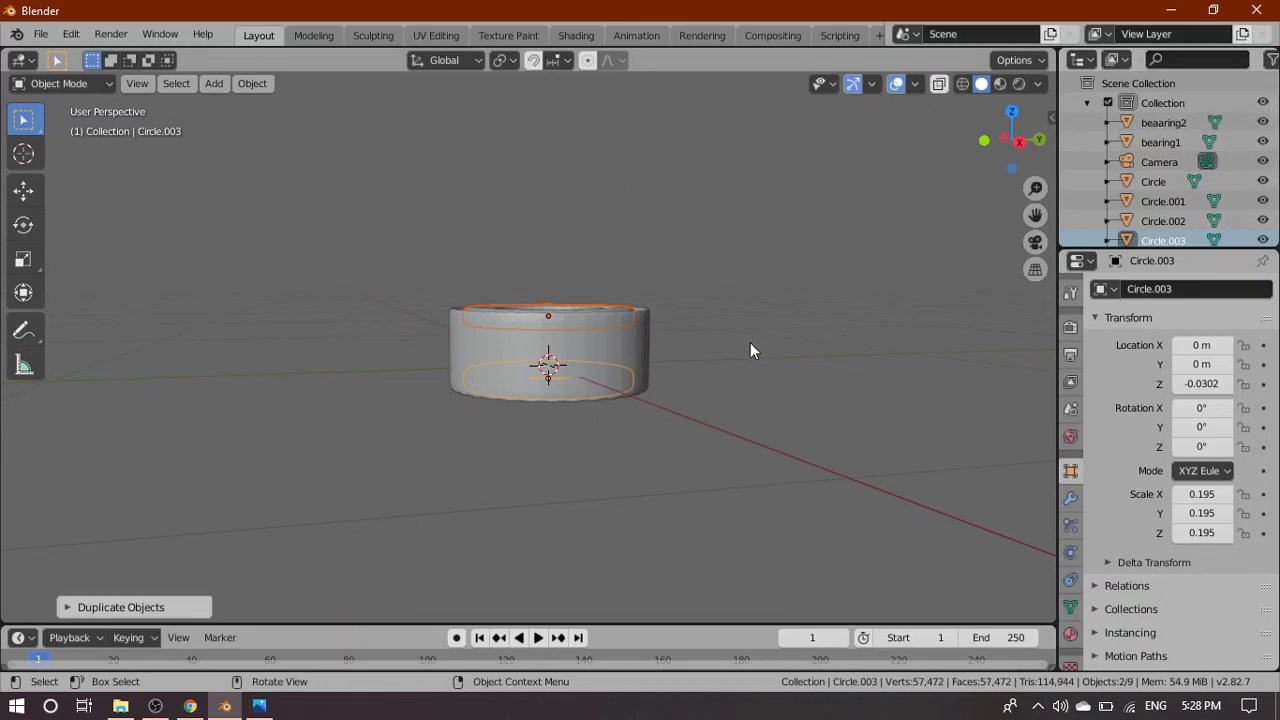
pyautogui.press('`')
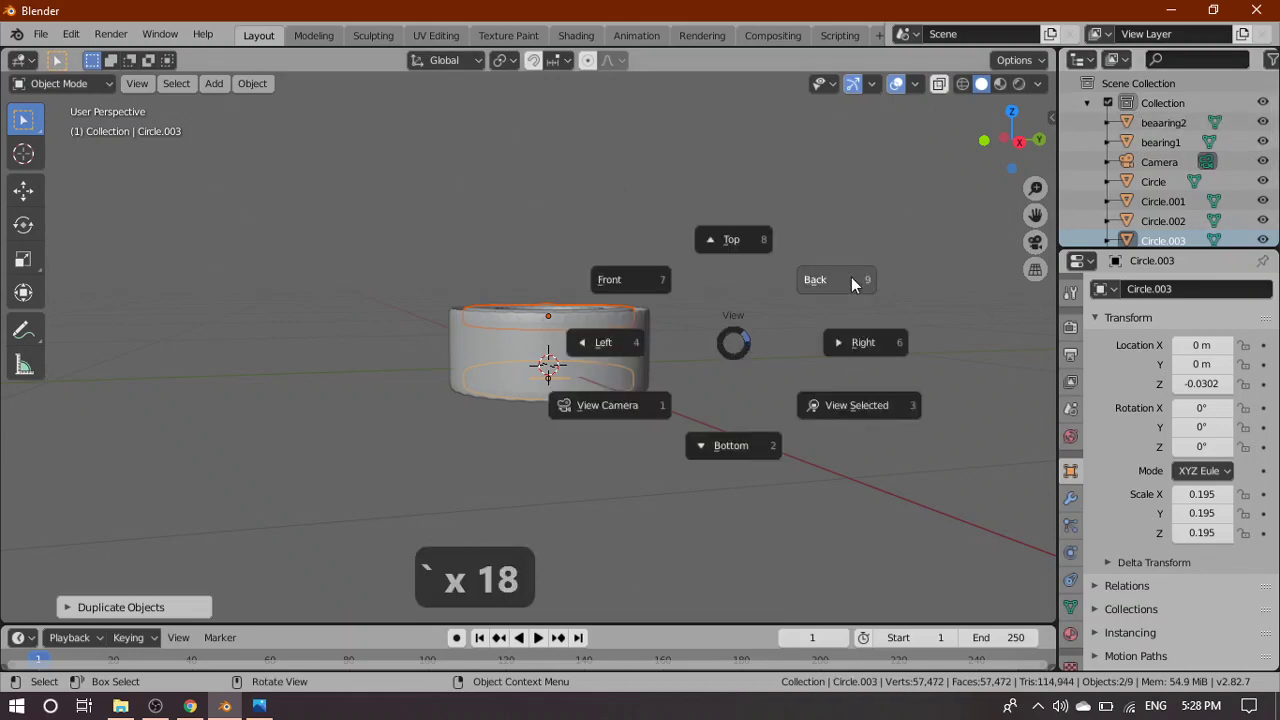
pyautogui.click(873, 335)
pyautogui.scroll(-6, 755, 353)
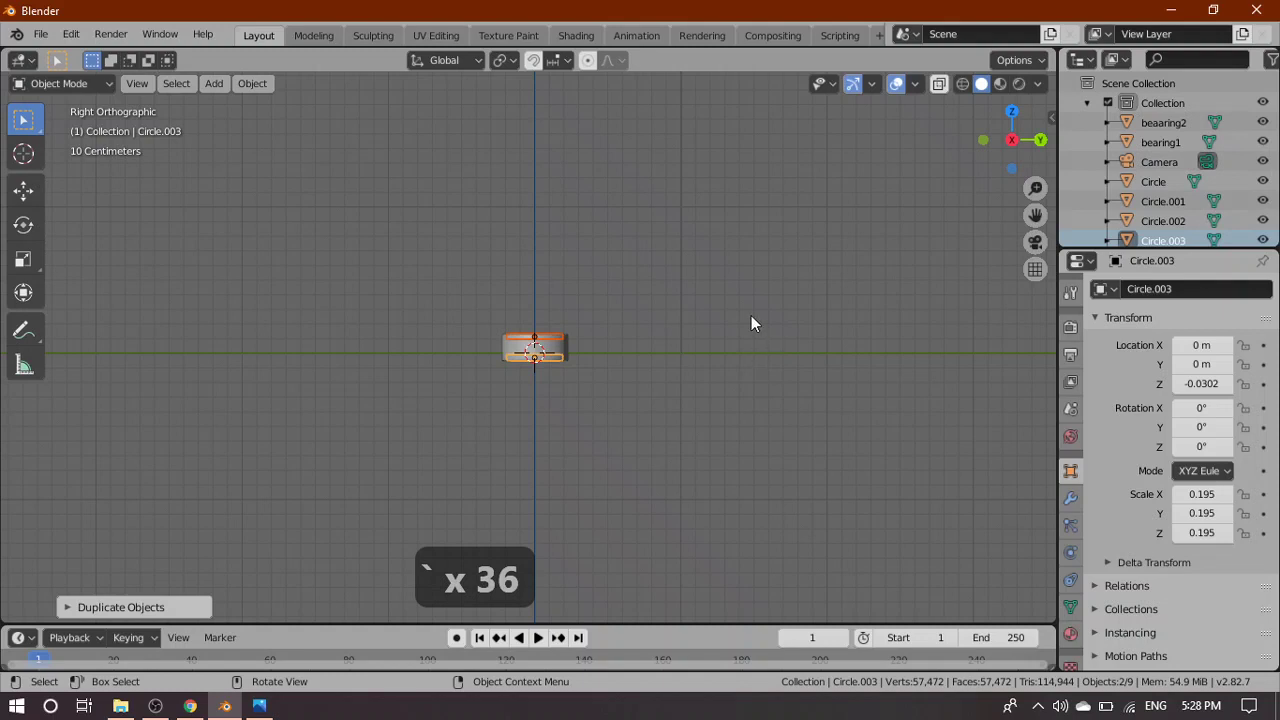
pyautogui.keyDown('shift'); pyautogui.moveTo(751, 315); pyautogui.dragTo(734, 498, button='middle'); pyautogui.keyUp('shift')
pyautogui.scroll(-3, 722, 470)
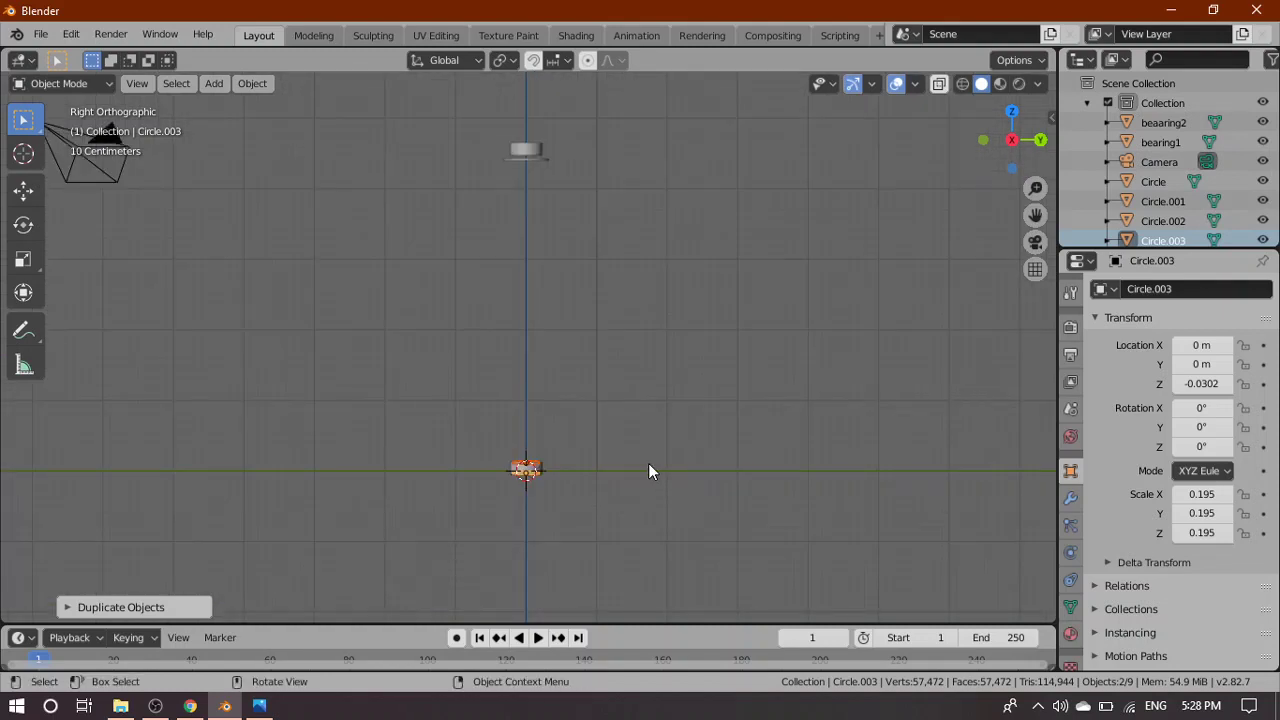
pyautogui.press('g')
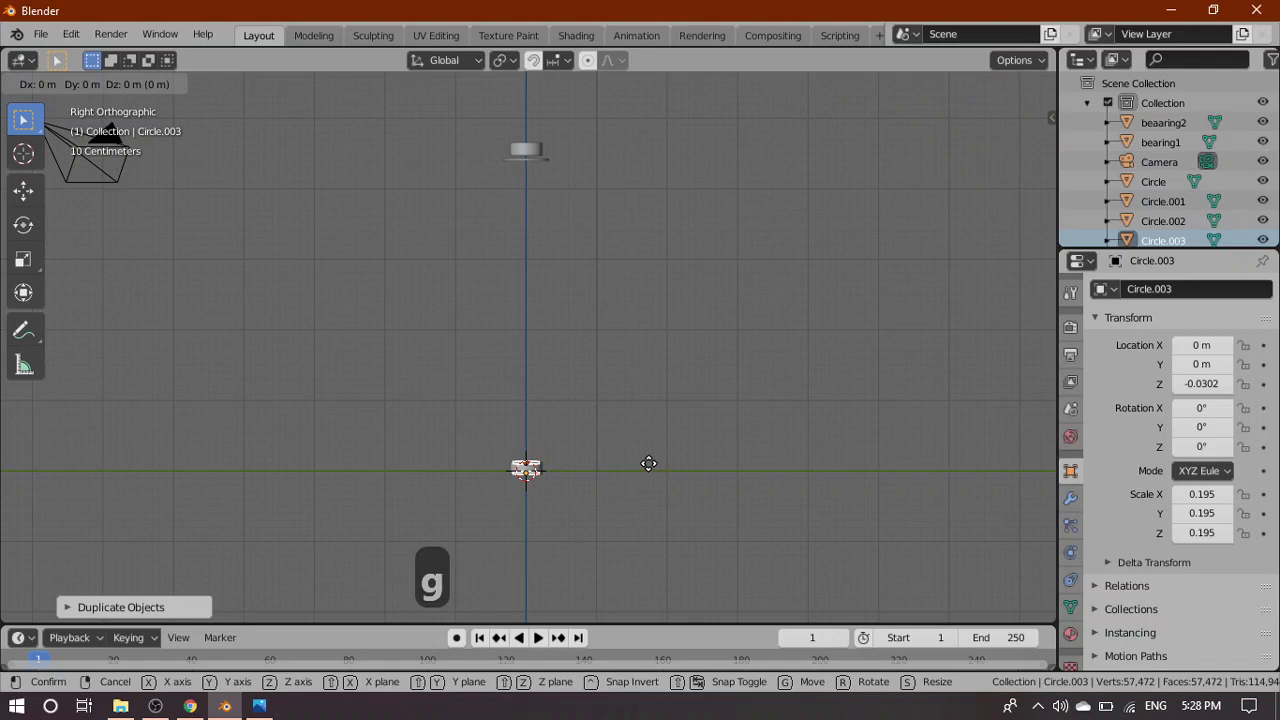
pyautogui.press('z')
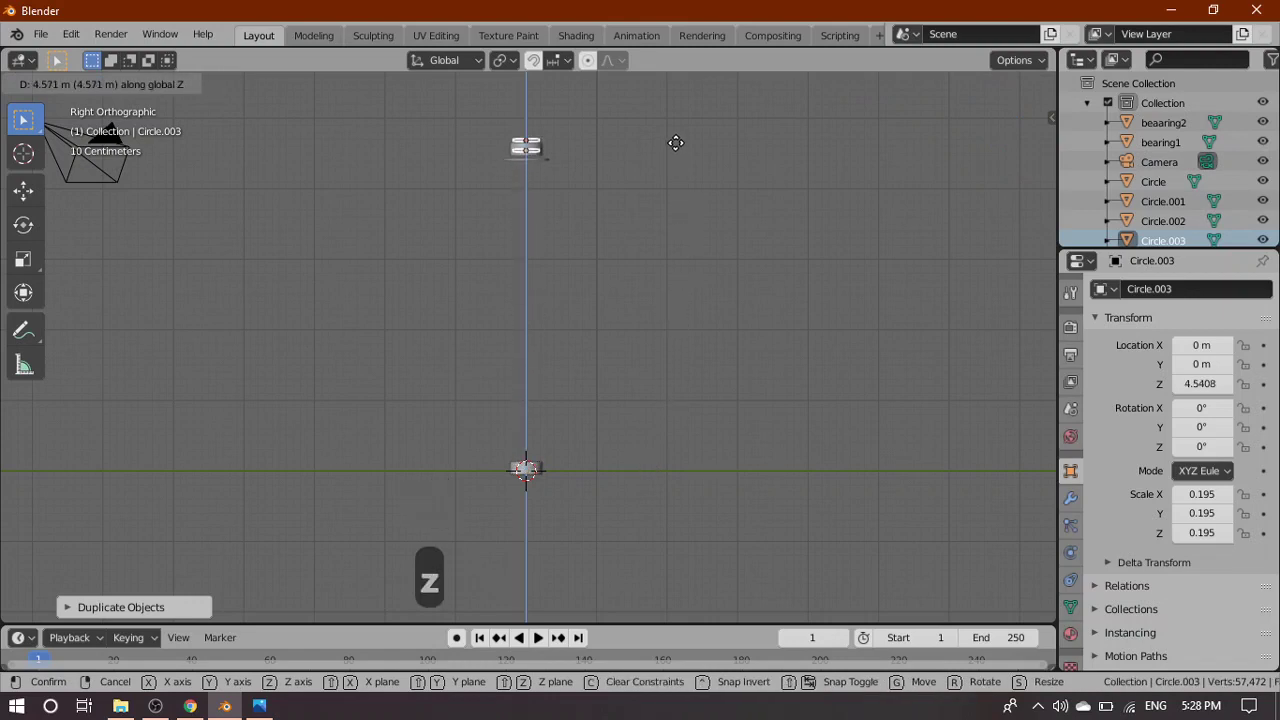
pyautogui.click(633, 177)
# In wireframe shading, raise the two duplicated rings about 0.0302 m along Z to fit both ends of beaaring2
pyautogui.keyDown('shift'); pyautogui.moveTo(607, 160); pyautogui.dragTo(598, 439, button='middle'); pyautogui.keyUp('shift')
pyautogui.scroll(8, 541, 455)
pyautogui.keyDown('shift'); pyautogui.moveTo(567, 532); pyautogui.dragTo(611, 195, button='middle'); pyautogui.keyUp('shift')
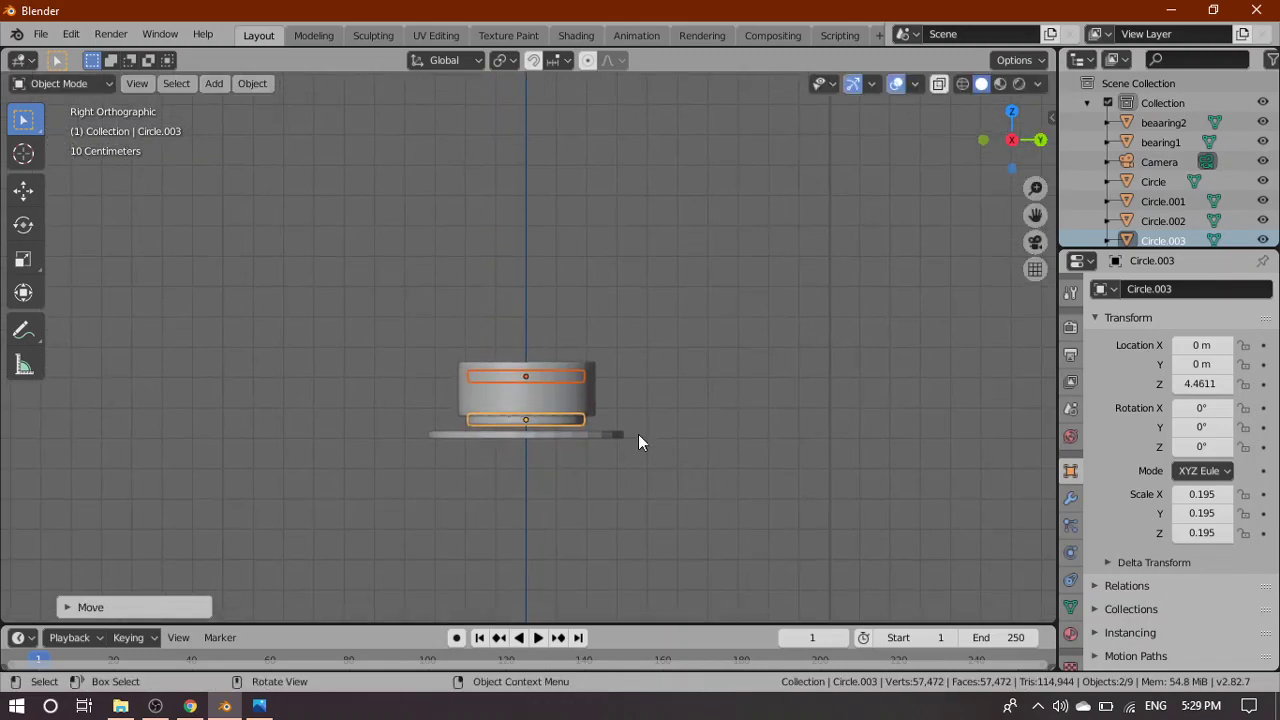
pyautogui.scroll(4, 700, 445)
pyautogui.scroll(3, 730, 410)
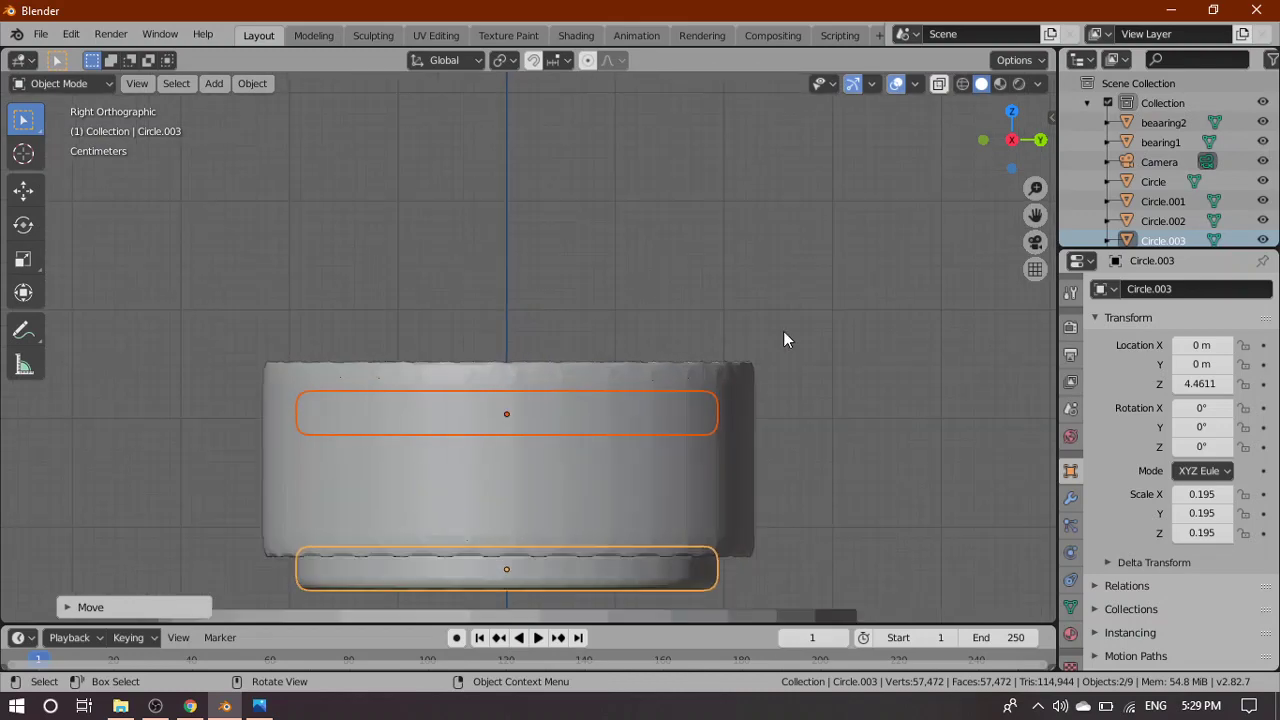
pyautogui.click(963, 84)
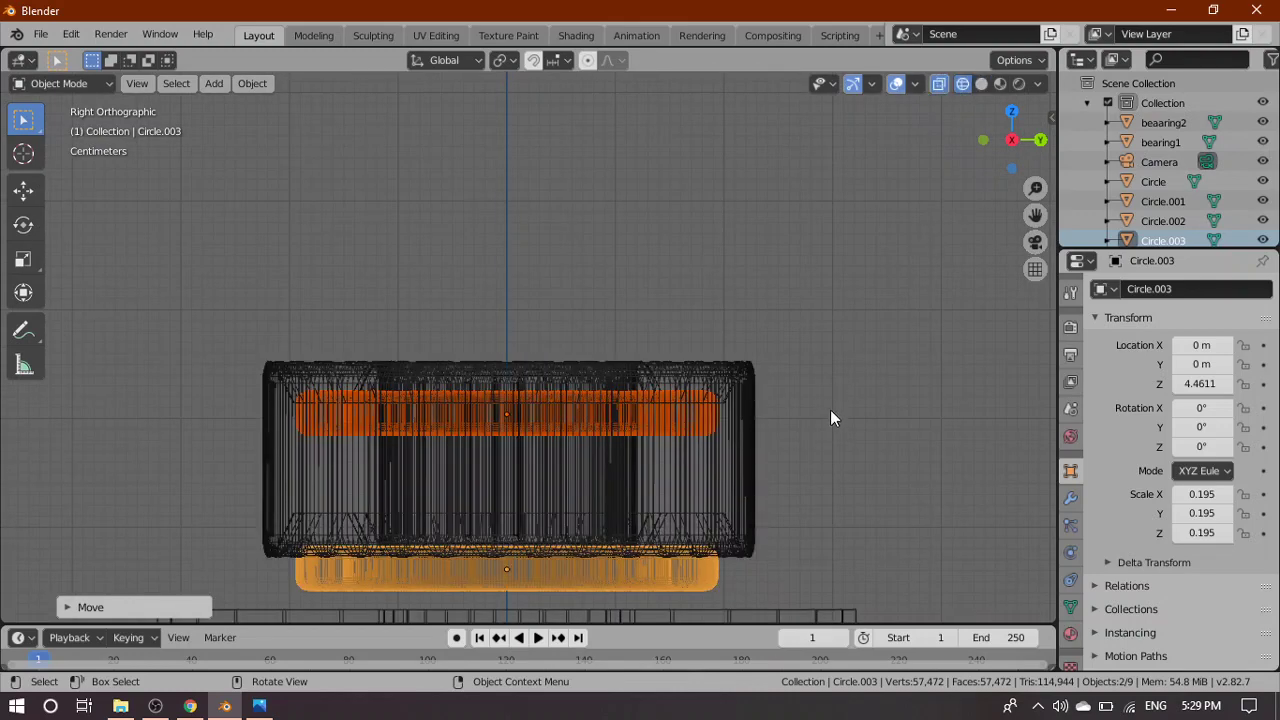
pyautogui.scroll(5, 789, 497)
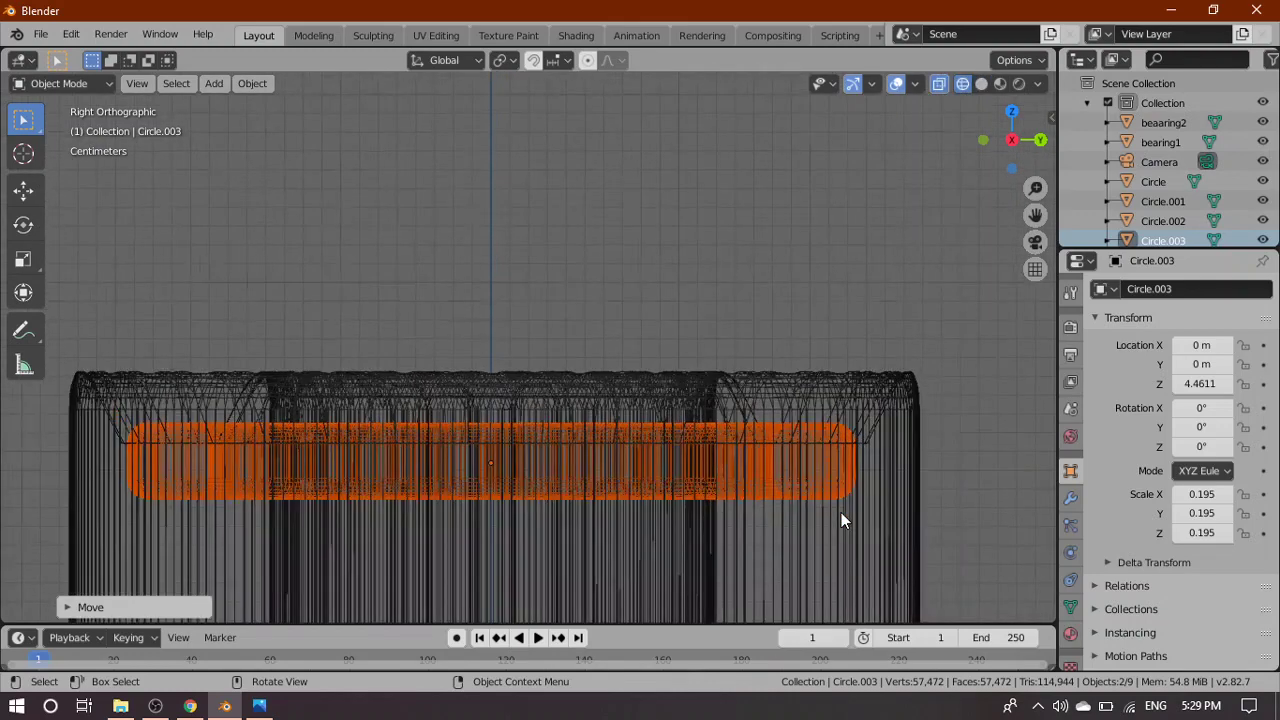
pyautogui.press('g')
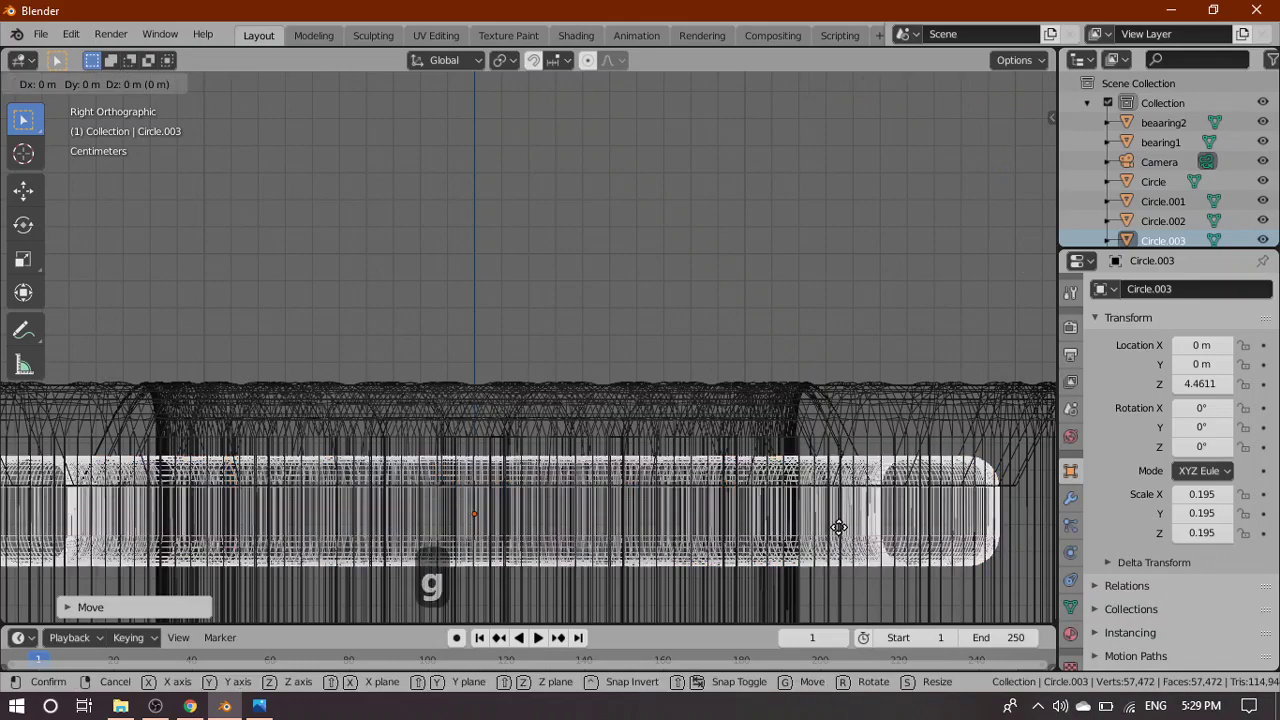
pyautogui.press('z')
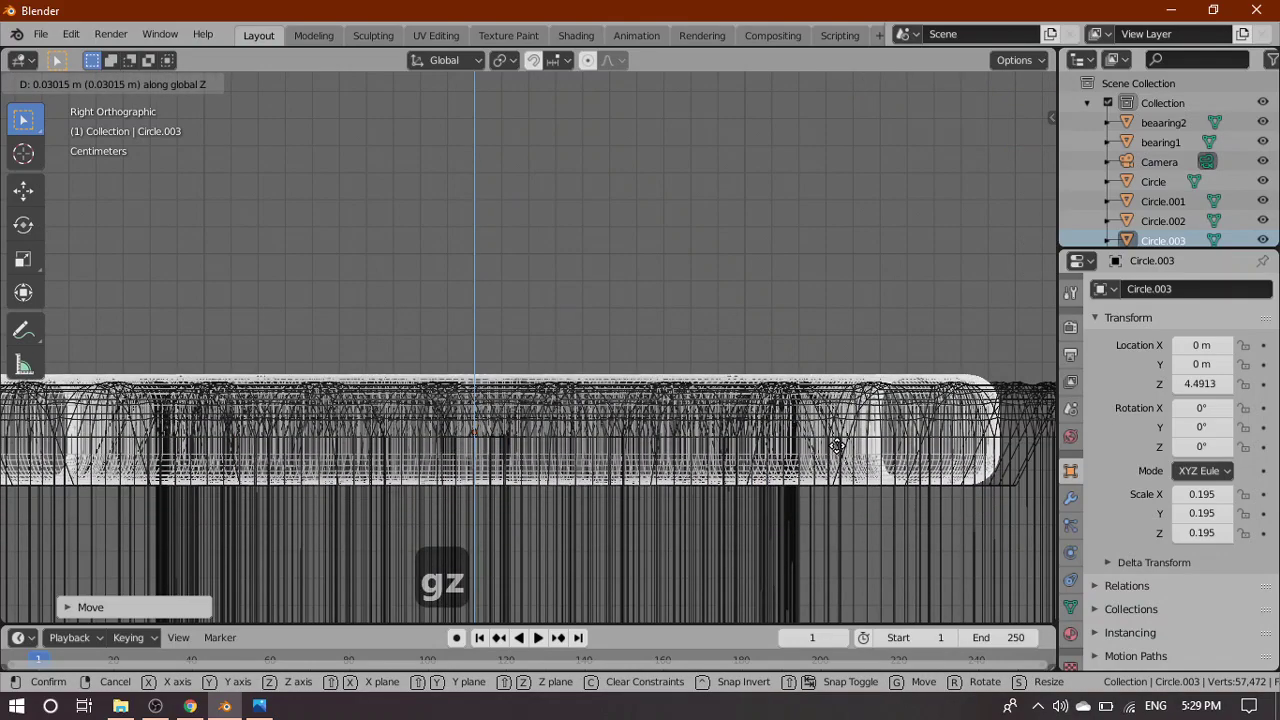
pyautogui.click(837, 445)
# Switch back to solid shading, deselect the rings, and select beaaring2 after checking the flat disc below it
pyautogui.scroll(-4, 818, 449)
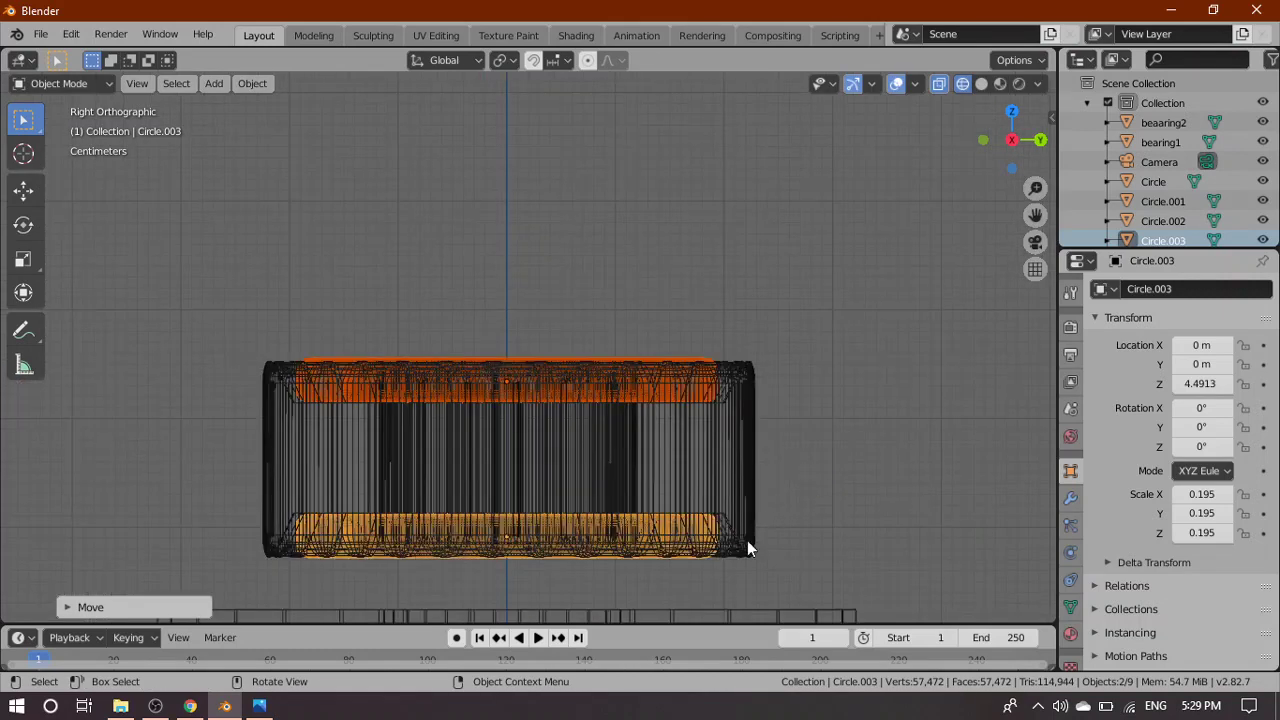
pyautogui.keyDown('shift'); pyautogui.moveTo(814, 532); pyautogui.dragTo(859, 367, button='middle'); pyautogui.keyUp('shift')
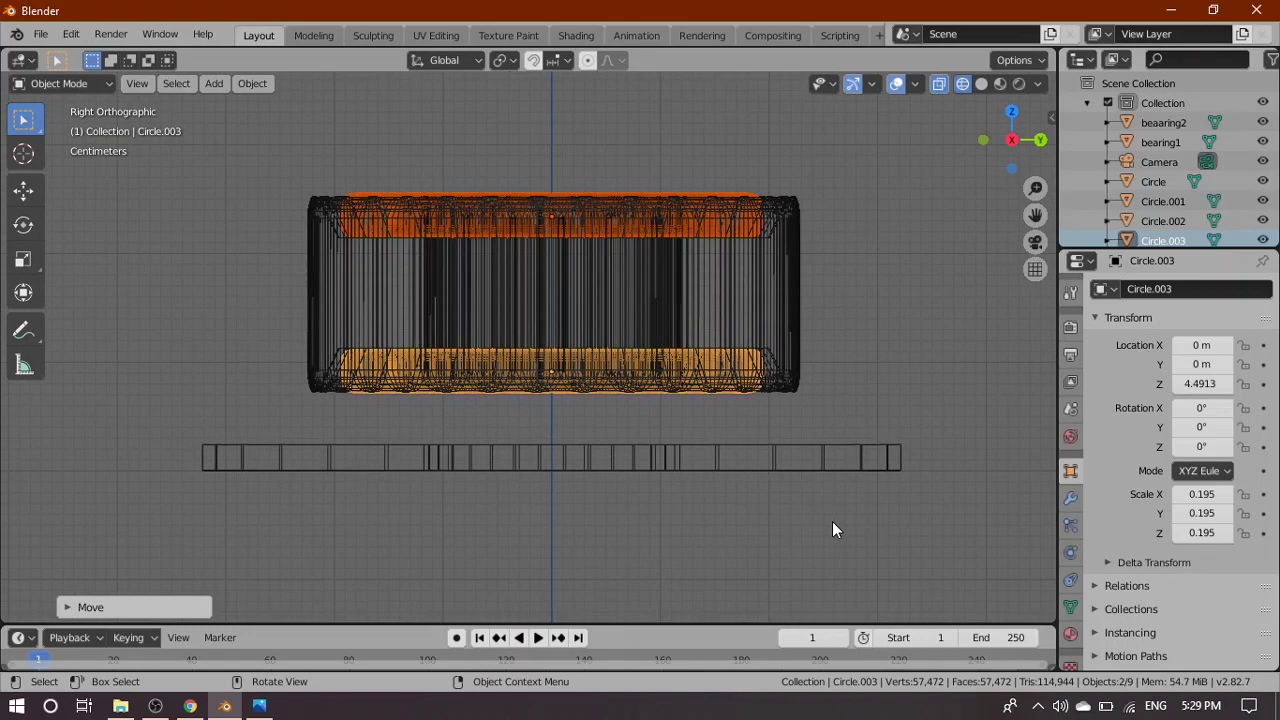
pyautogui.click(981, 83)
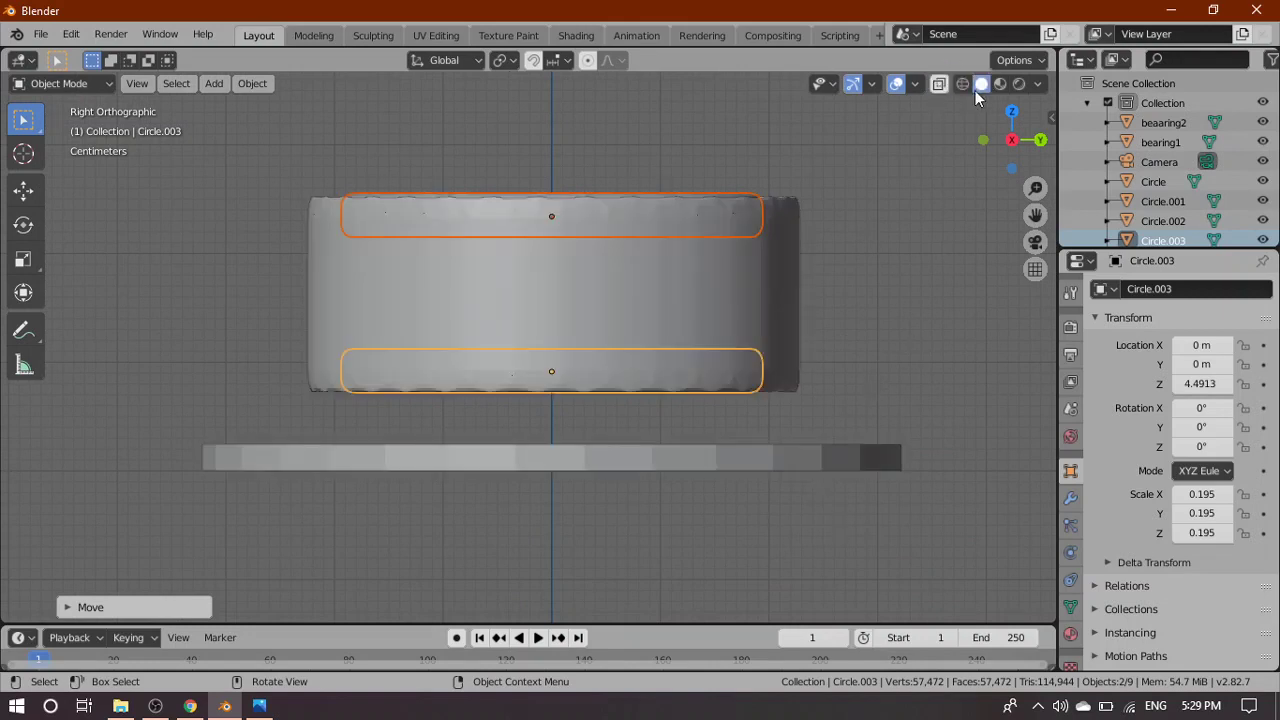
pyautogui.click(996, 326)
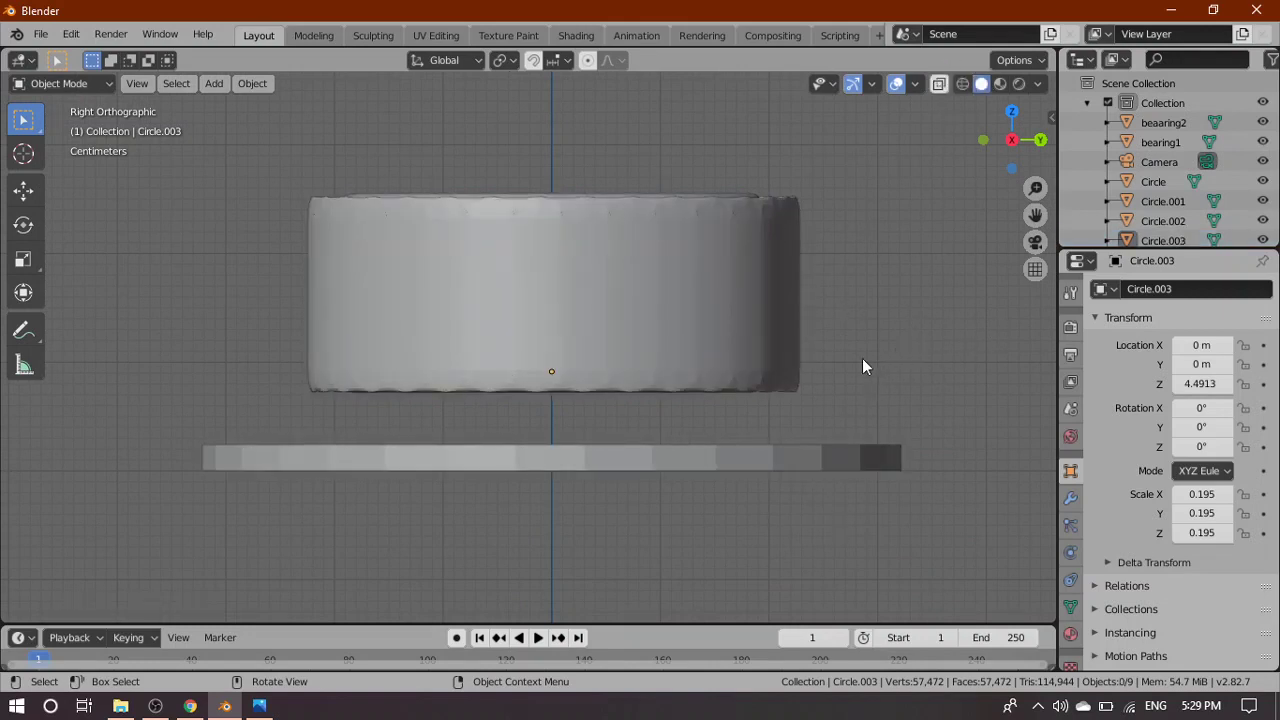
pyautogui.click(671, 288)
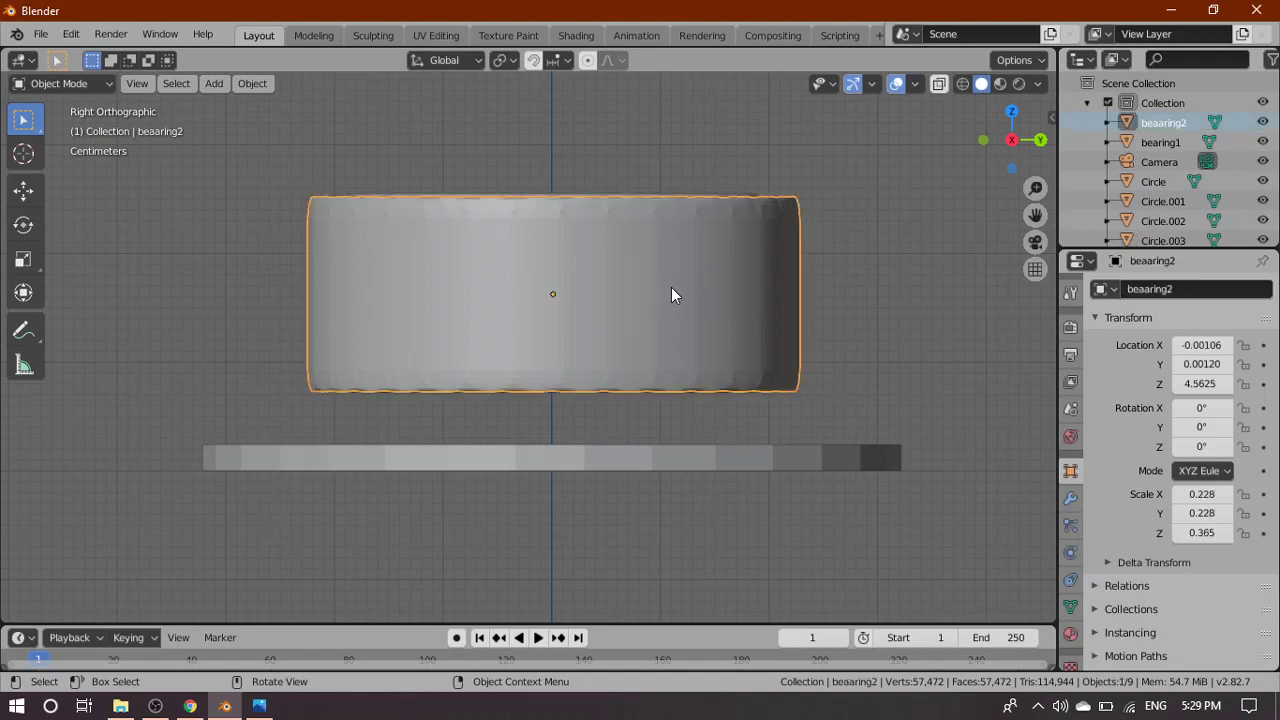
pyautogui.click(611, 467)
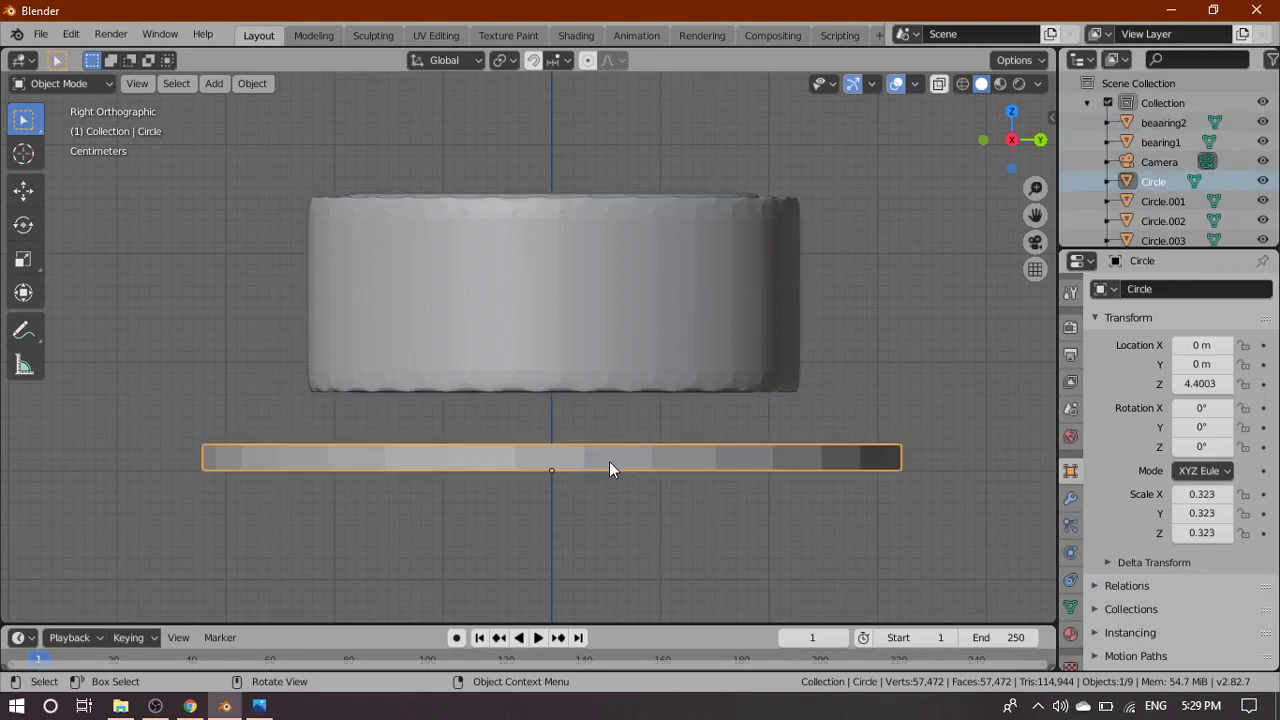
pyautogui.click(584, 313)
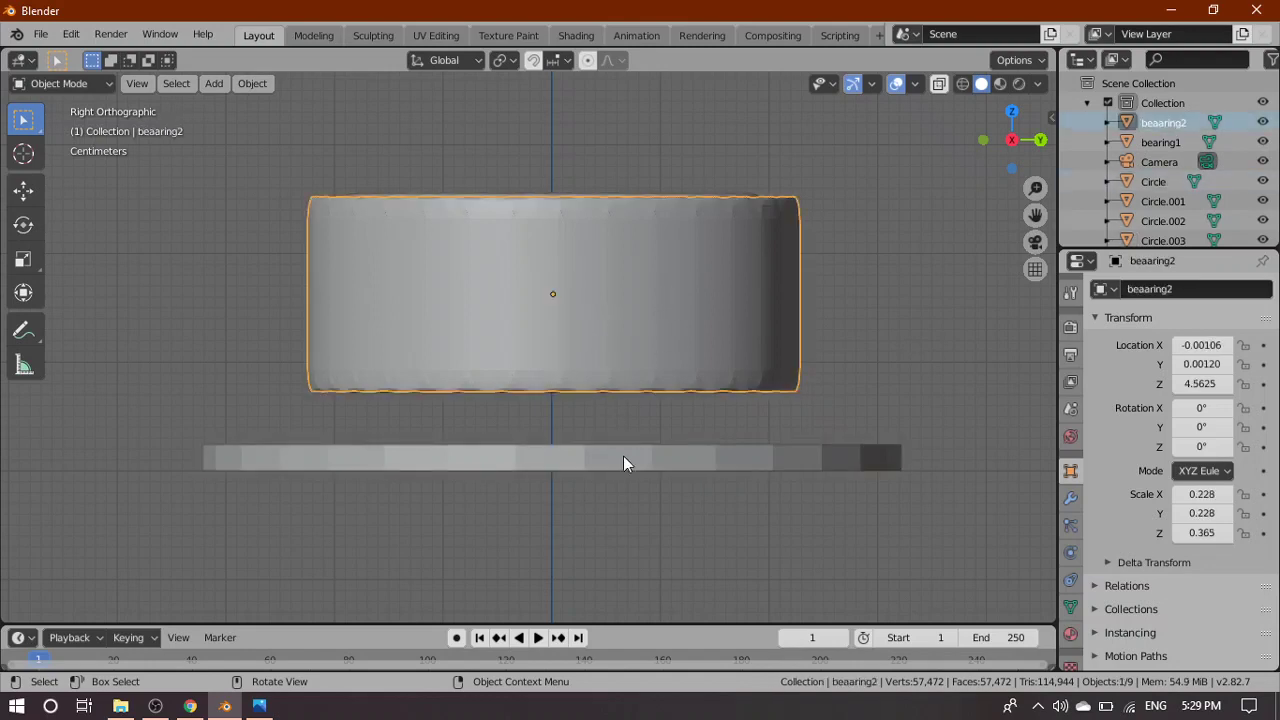
# Select the flat disc below beaaring2 and rename it to "piring hitam"
pyautogui.click(623, 456)
pyautogui.click(624, 320)
pyautogui.click(657, 460)
pyautogui.click(657, 326)
pyautogui.click(675, 456)
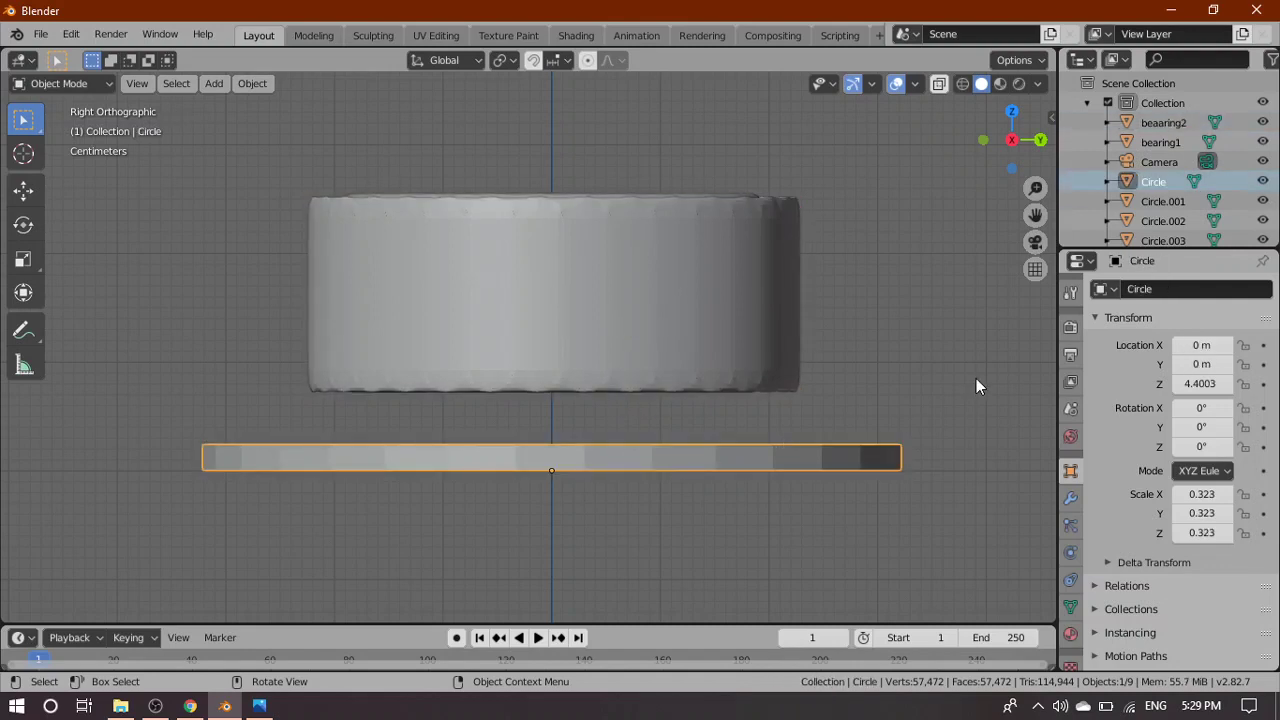
pyautogui.rightClick(1152, 188)
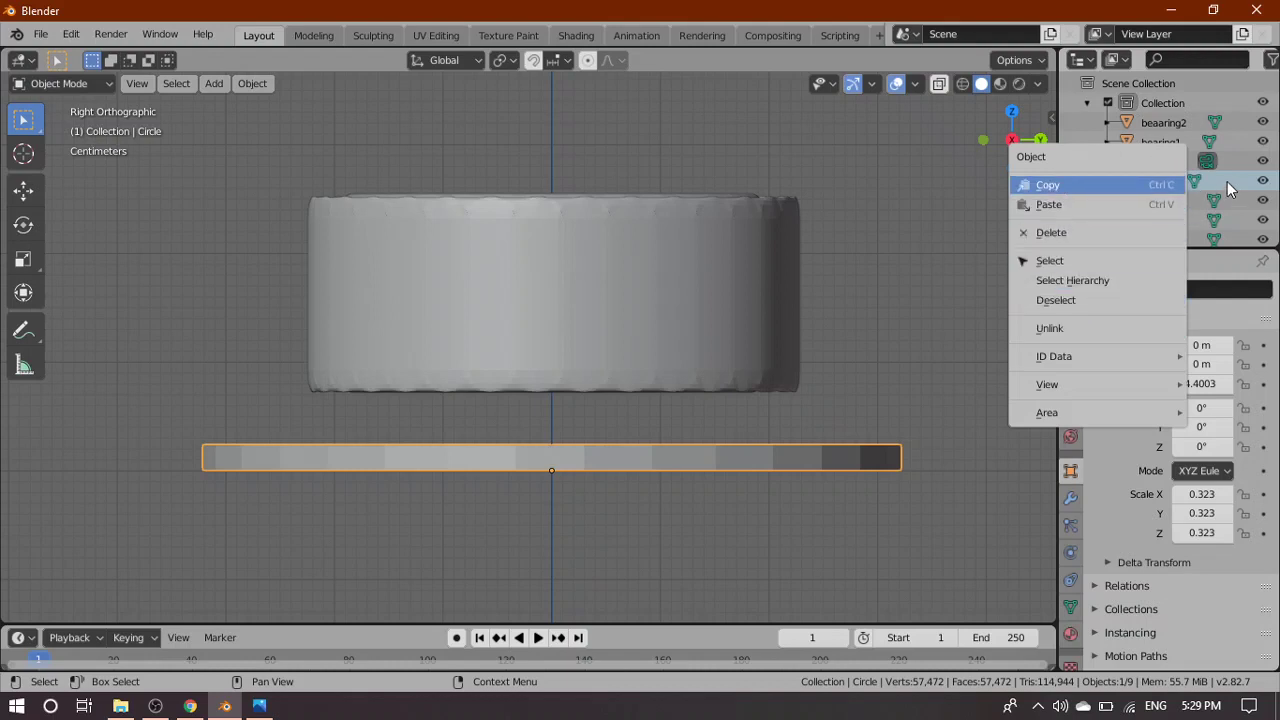
pyautogui.doubleClick(1152, 181)
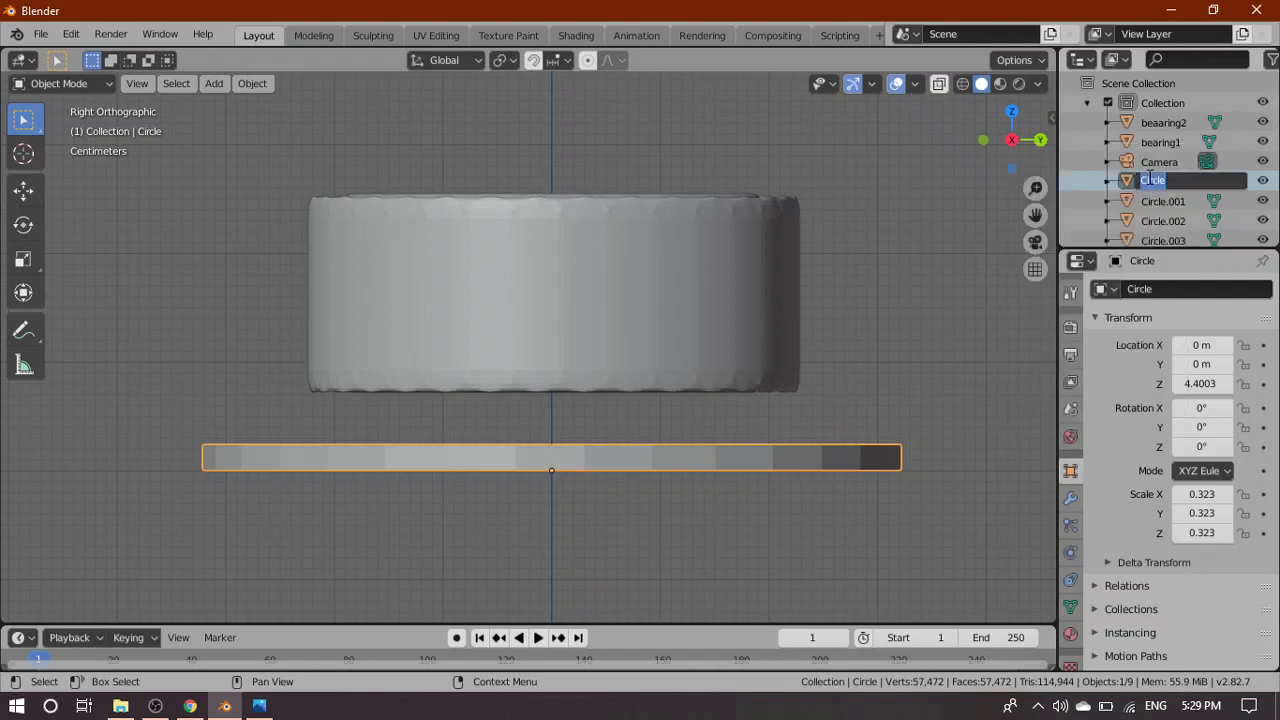
pyautogui.write('piring')
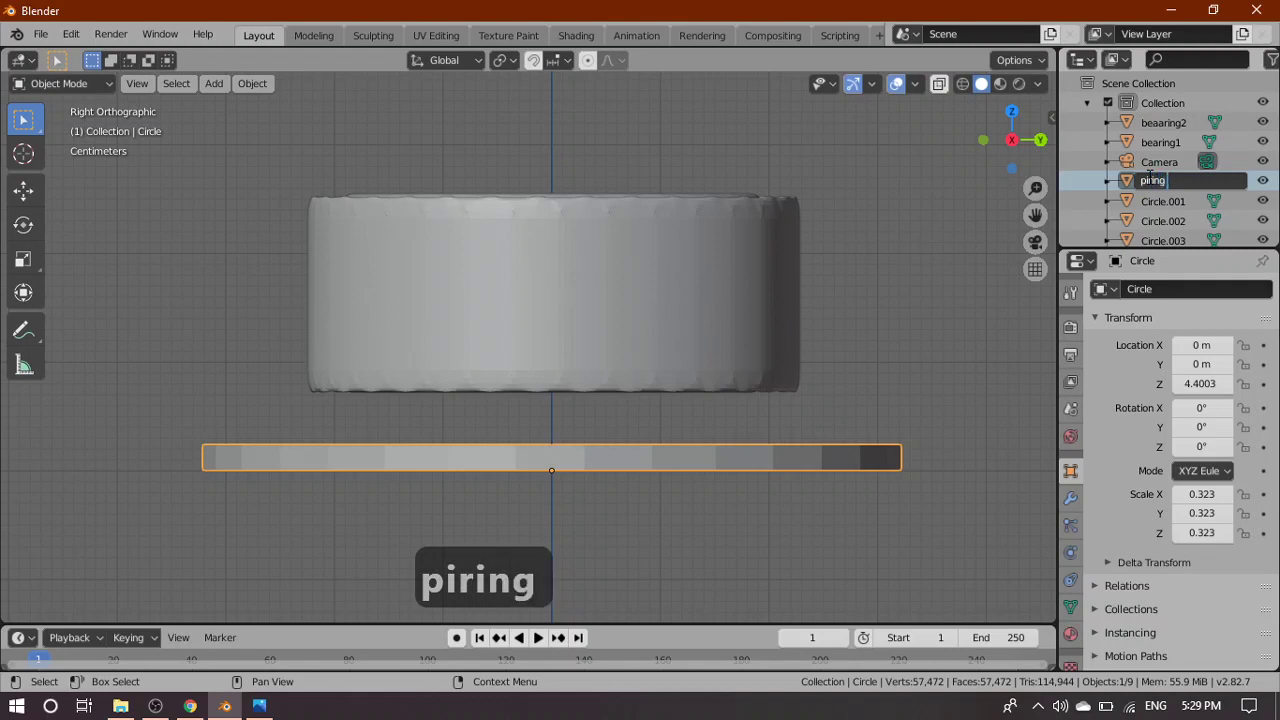
pyautogui.write(' hitam')
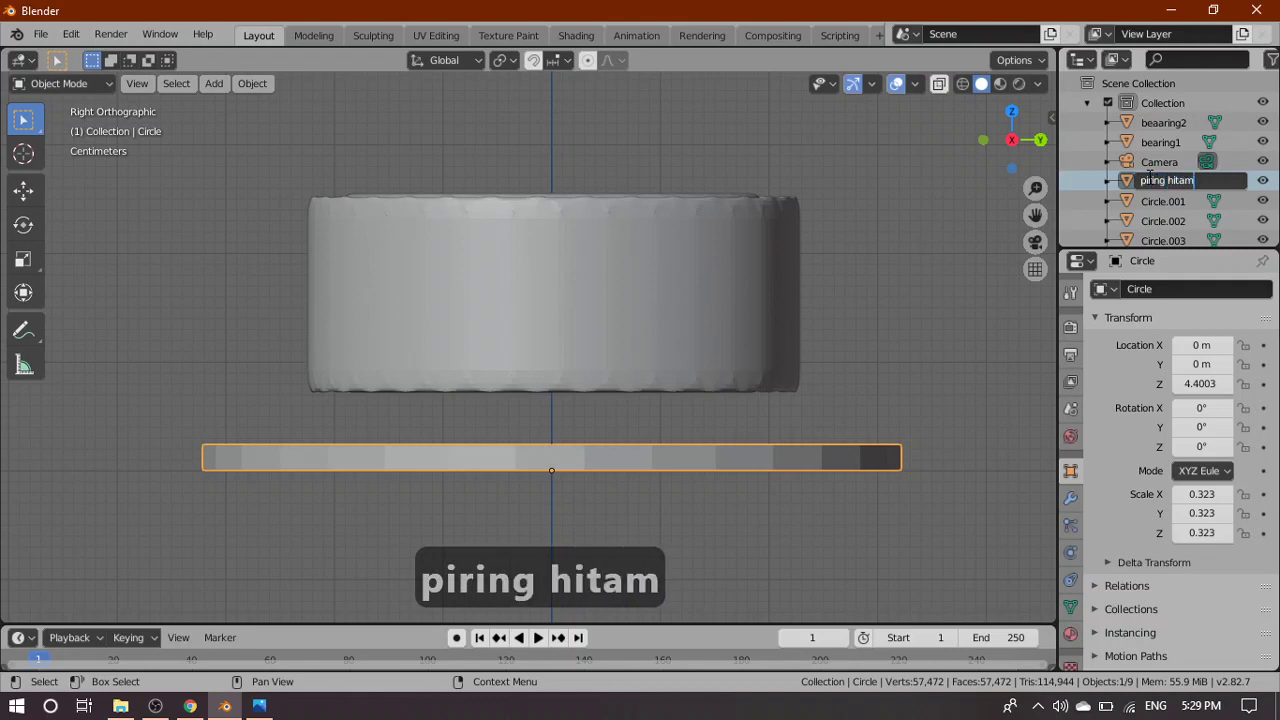
pyautogui.press('Return')
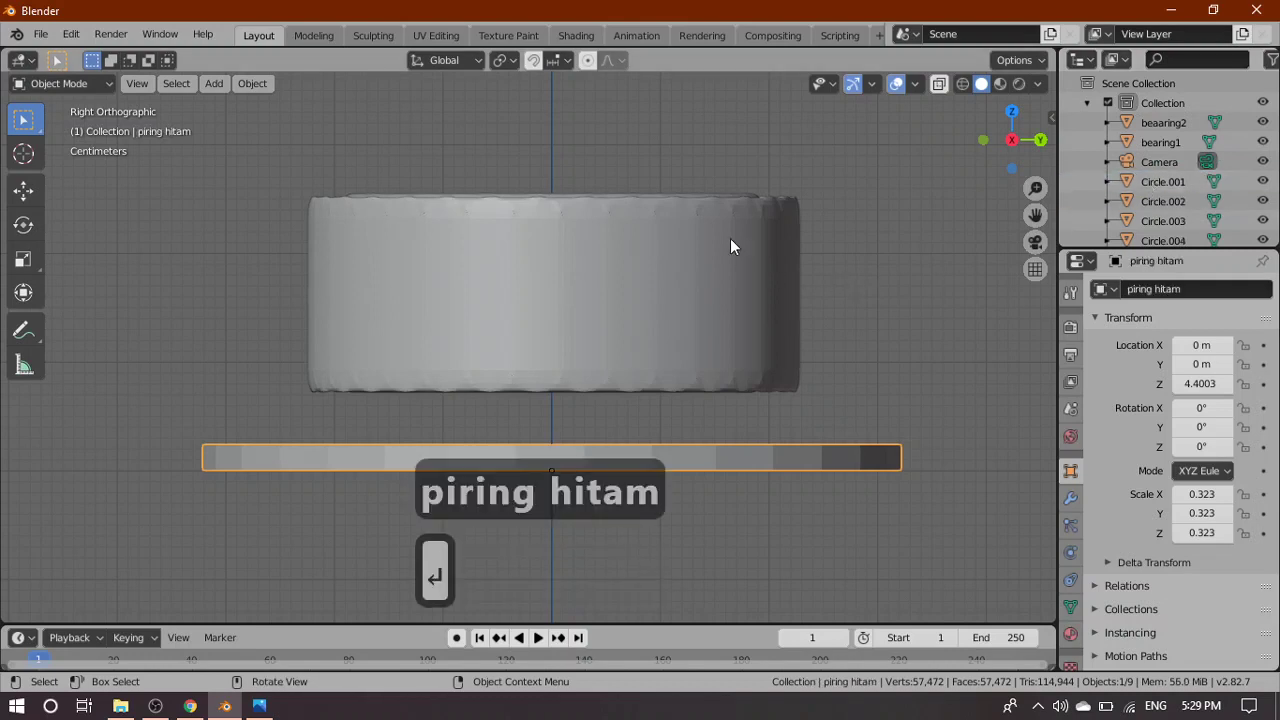
# Select the upper ring of beaaring2 and rename it to "karet1"
pyautogui.moveTo(709, 223); pyautogui.dragTo(721, 275, button='middle')
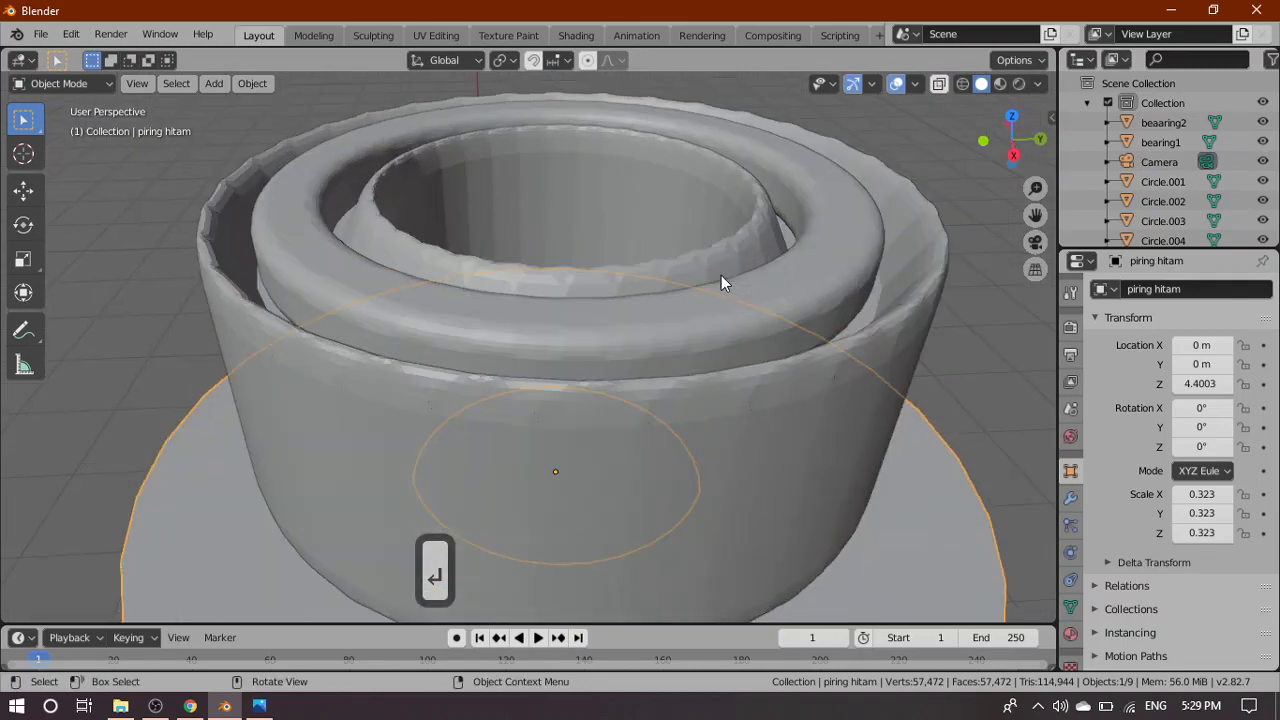
pyautogui.click(795, 295)
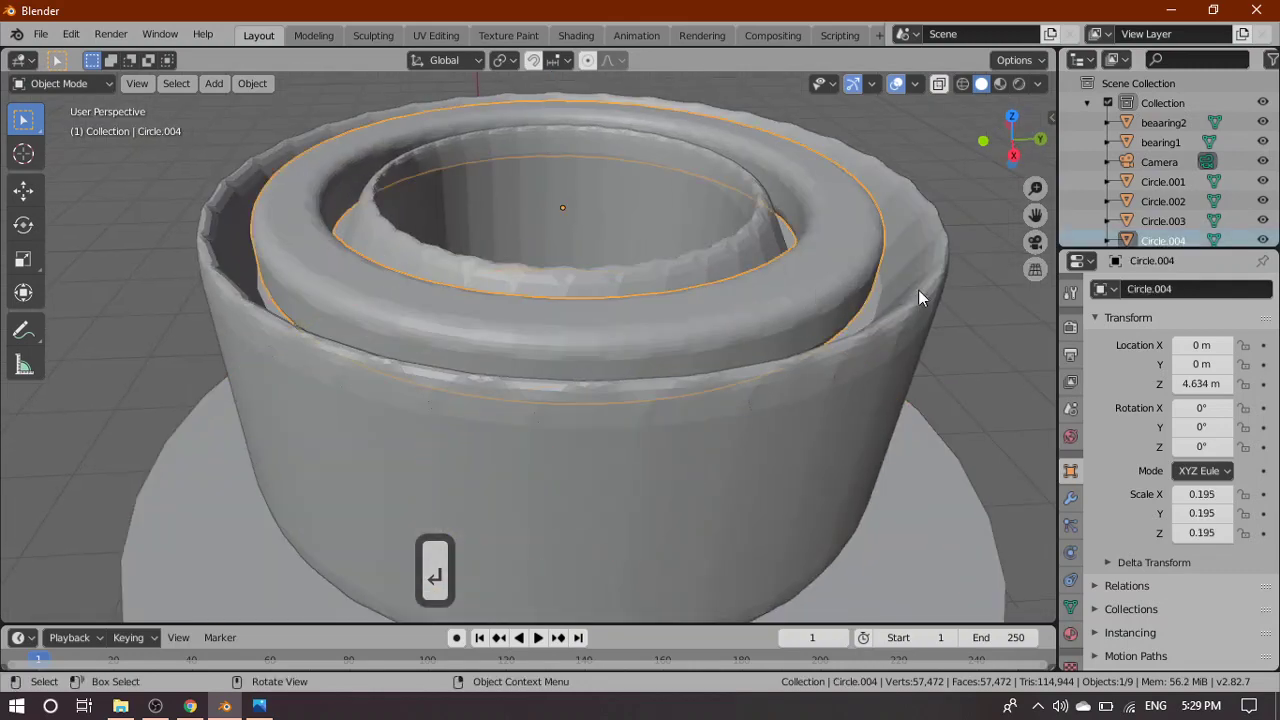
pyautogui.doubleClick(1183, 238)
pyautogui.write('karet')
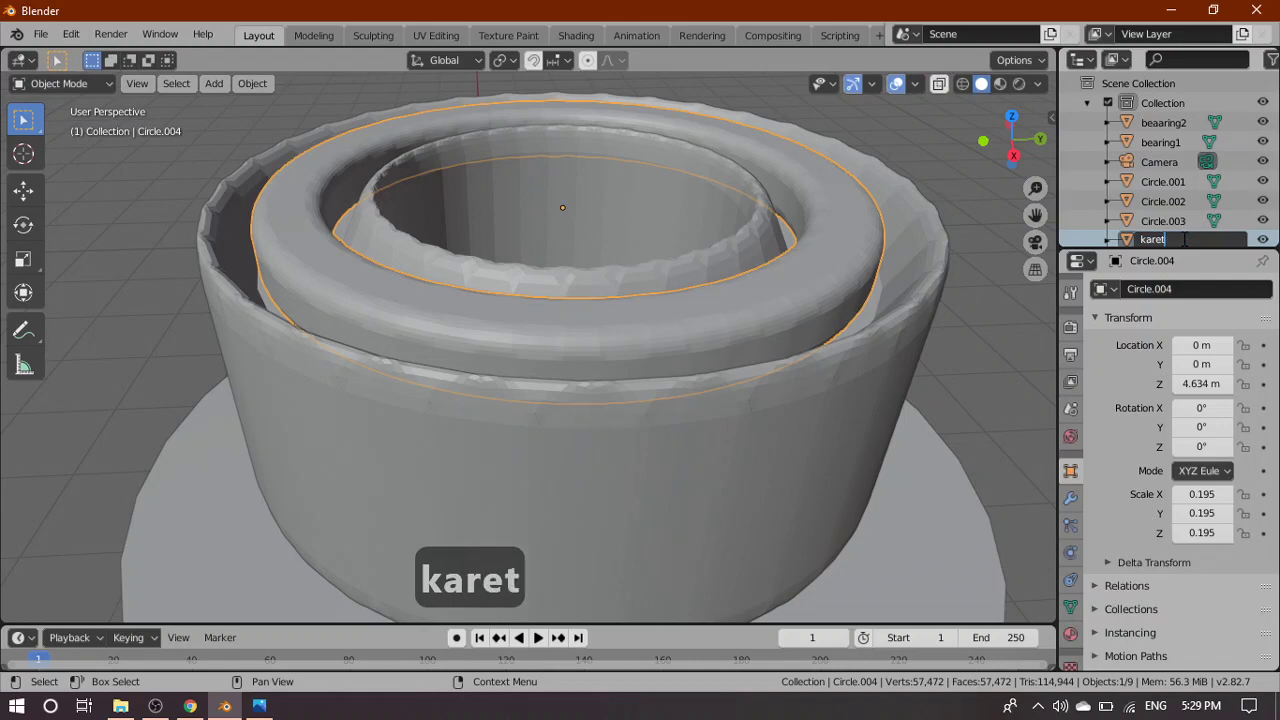
pyautogui.write('1')
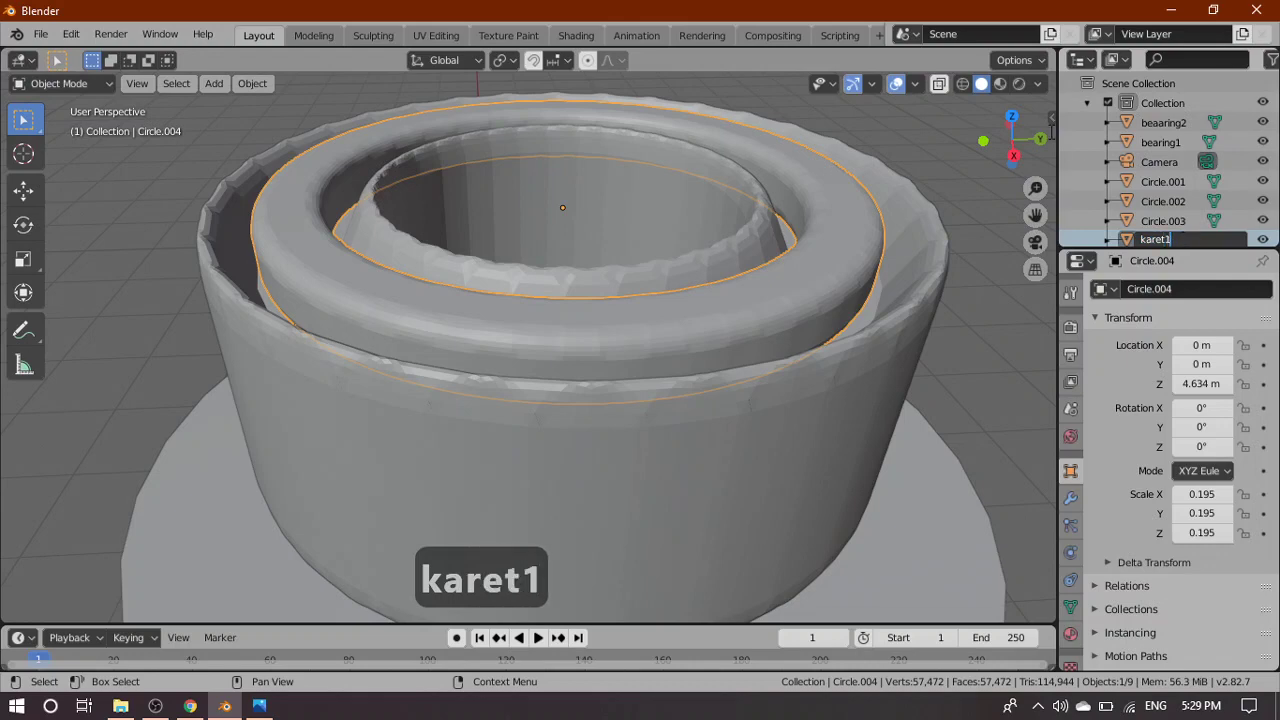
pyautogui.press('Return')
# Select the lower ring of beaaring2 and rename it to "karet2"
pyautogui.moveTo(916, 436); pyautogui.dragTo(870, 383, button='middle')
pyautogui.click(764, 362)
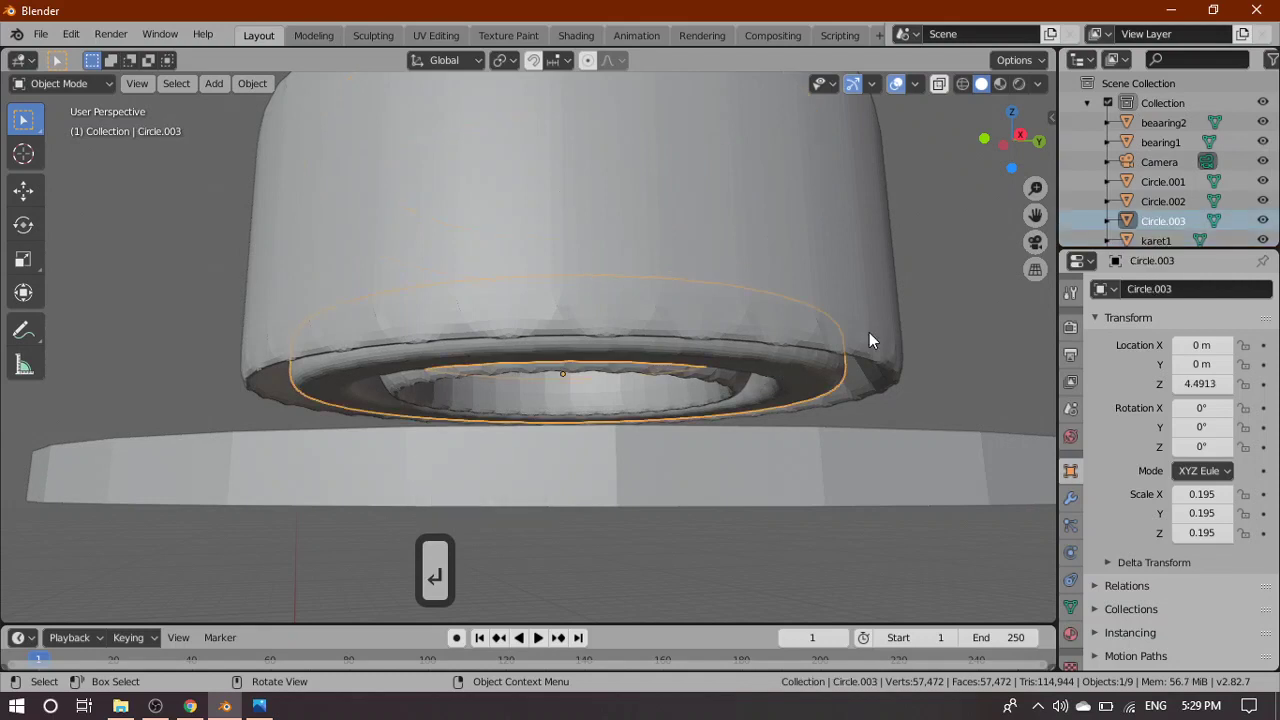
pyautogui.doubleClick(1170, 219)
pyautogui.write('karet')
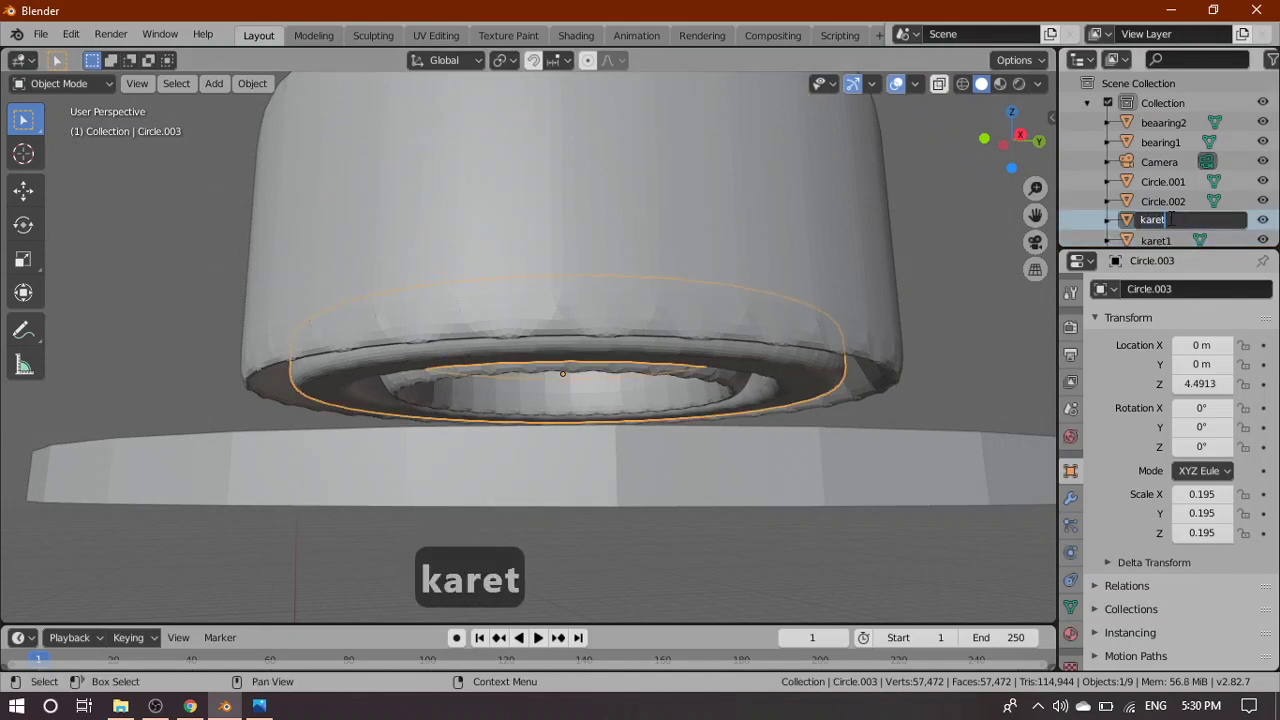
pyautogui.write('2')
pyautogui.press('Return')
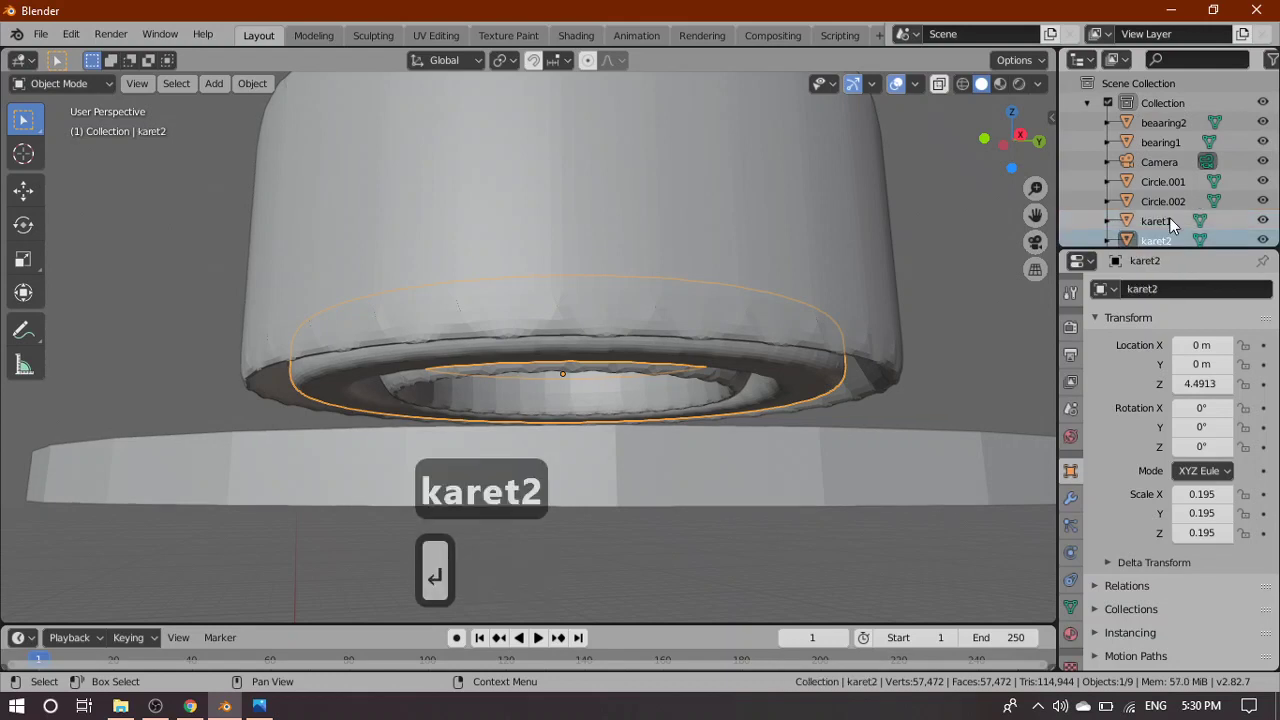
# Rename the upper ring of bearing1, Circle.002, to "karet3"
pyautogui.scroll(-6, 900, 420)
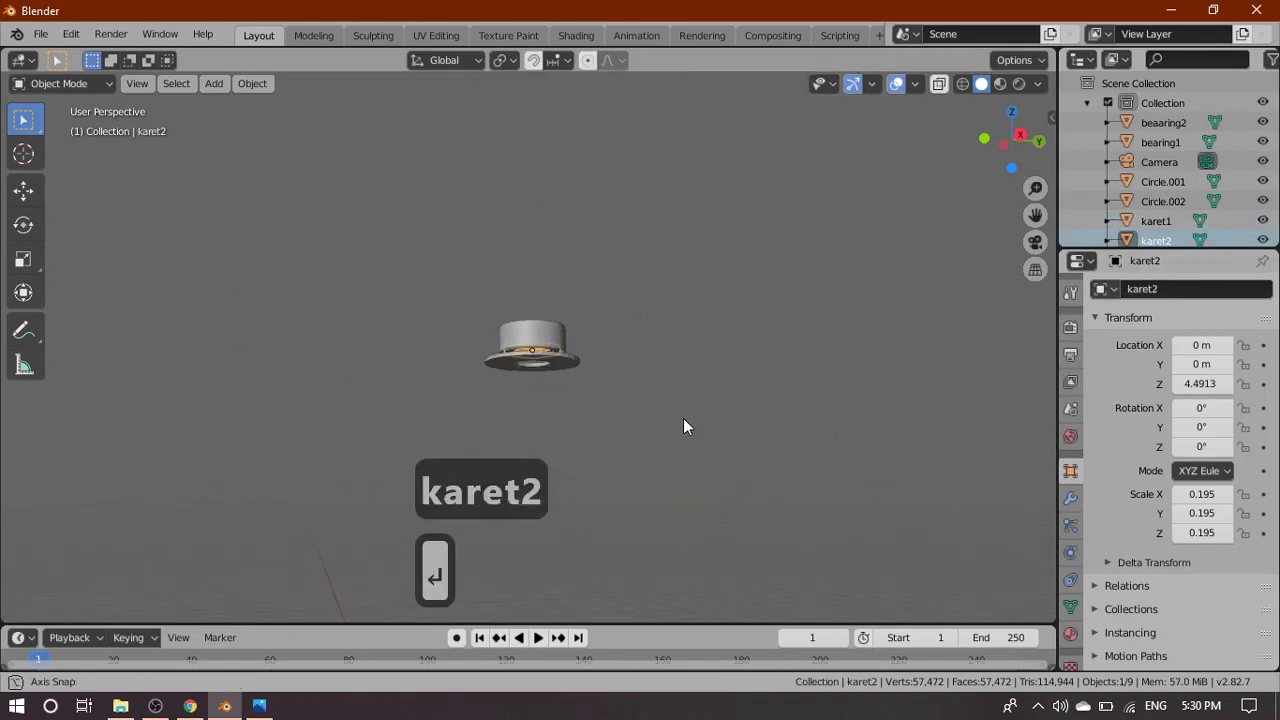
pyautogui.moveTo(686, 426); pyautogui.dragTo(632, 527, button='middle')
pyautogui.keyDown('shift'); pyautogui.moveTo(812, 165); pyautogui.dragTo(820, 80, button='middle'); pyautogui.keyUp('shift')
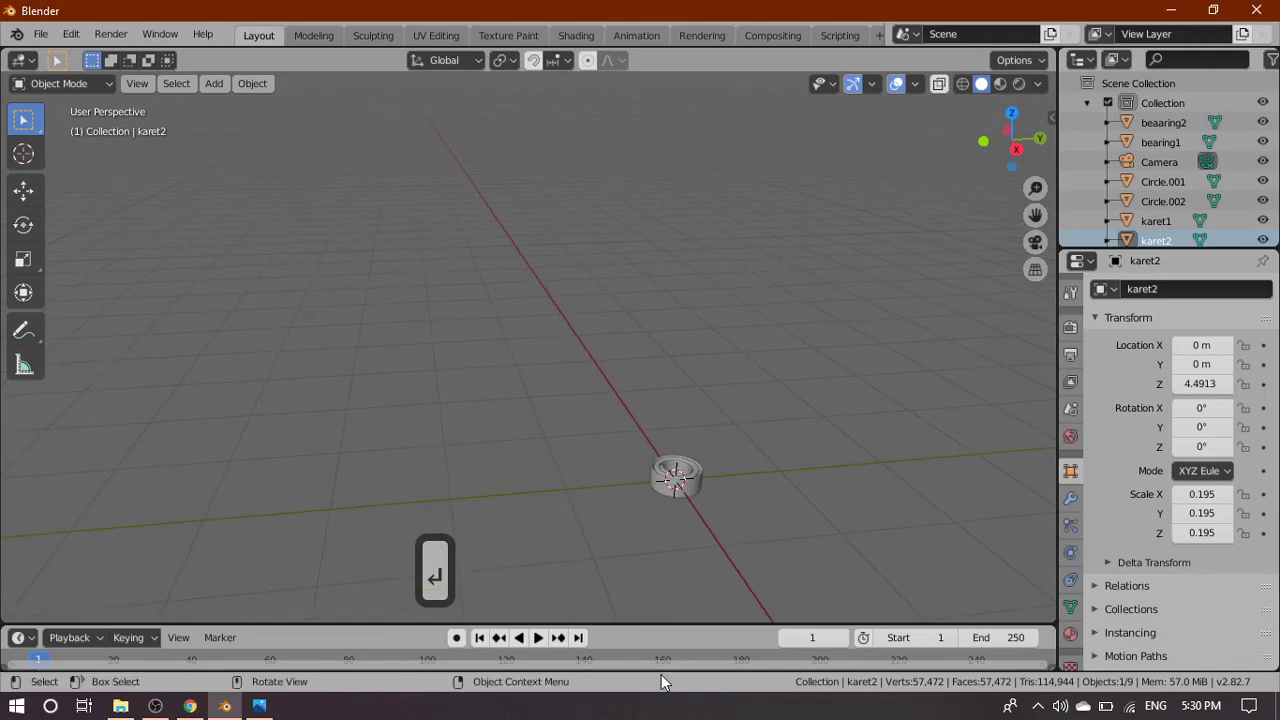
pyautogui.scroll(1, 700, 650)
pyautogui.scroll(4, 751, 514)
pyautogui.keyDown('shift'); pyautogui.moveTo(783, 600); pyautogui.dragTo(590, 355, button='middle'); pyautogui.keyUp('shift')
pyautogui.scroll(5, 812, 549)
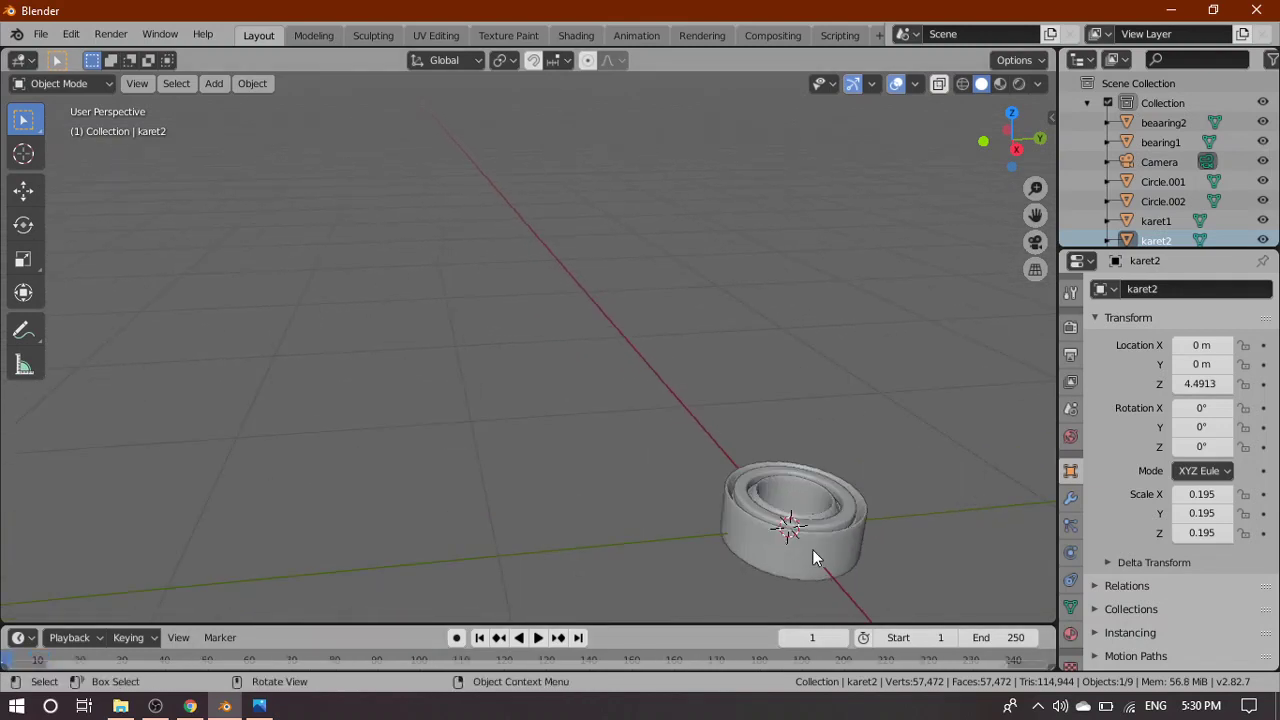
pyautogui.keyDown('shift'); pyautogui.moveTo(812, 549); pyautogui.dragTo(520, 360, button='middle'); pyautogui.keyUp('shift')
pyautogui.scroll(3, 835, 592)
pyautogui.keyDown('shift'); pyautogui.moveTo(835, 592); pyautogui.dragTo(727, 479, button='middle'); pyautogui.keyUp('shift')
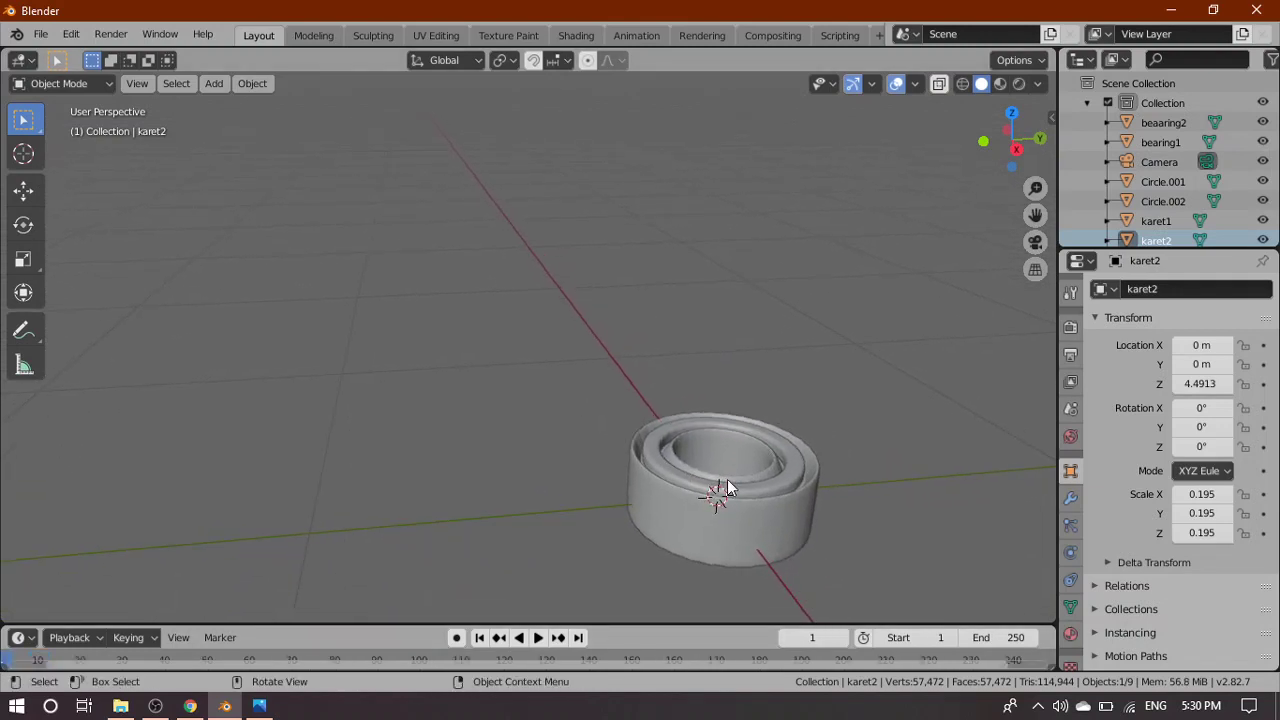
pyautogui.scroll(2, 727, 479)
pyautogui.scroll(2, 925, 557)
pyautogui.click(1162, 200)
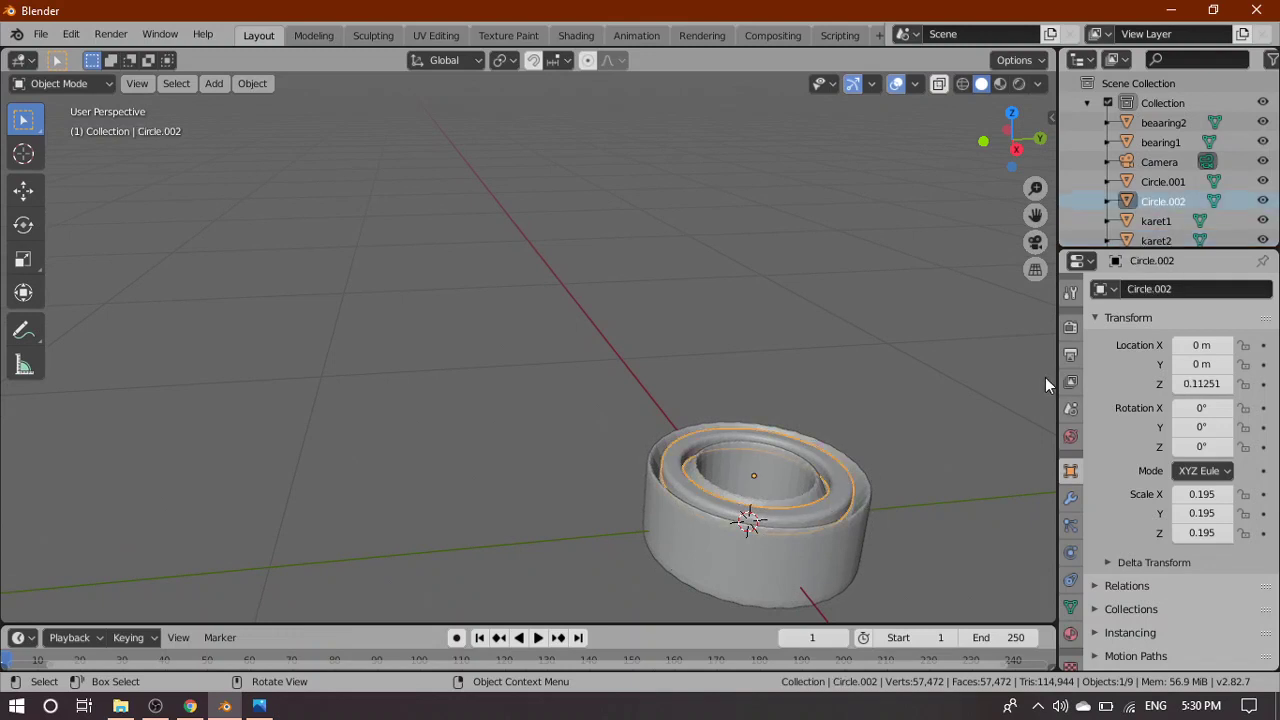
pyautogui.doubleClick(1162, 200)
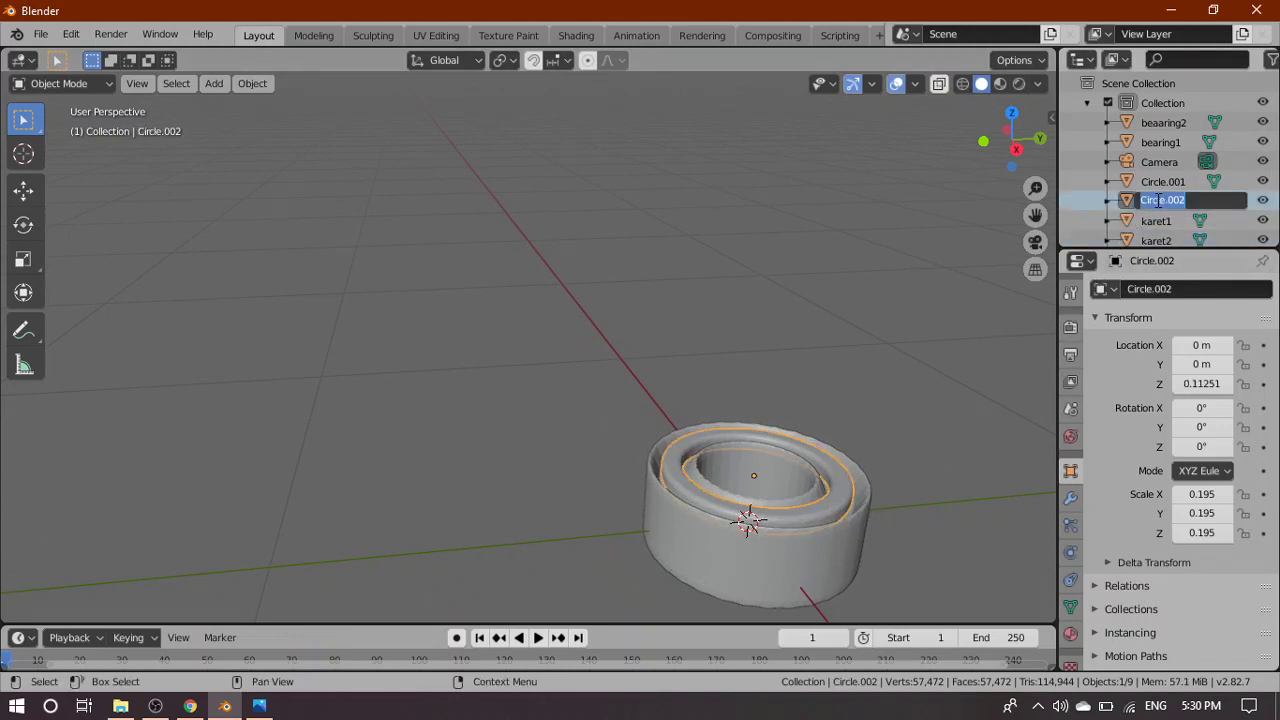
pyautogui.write('karet3')
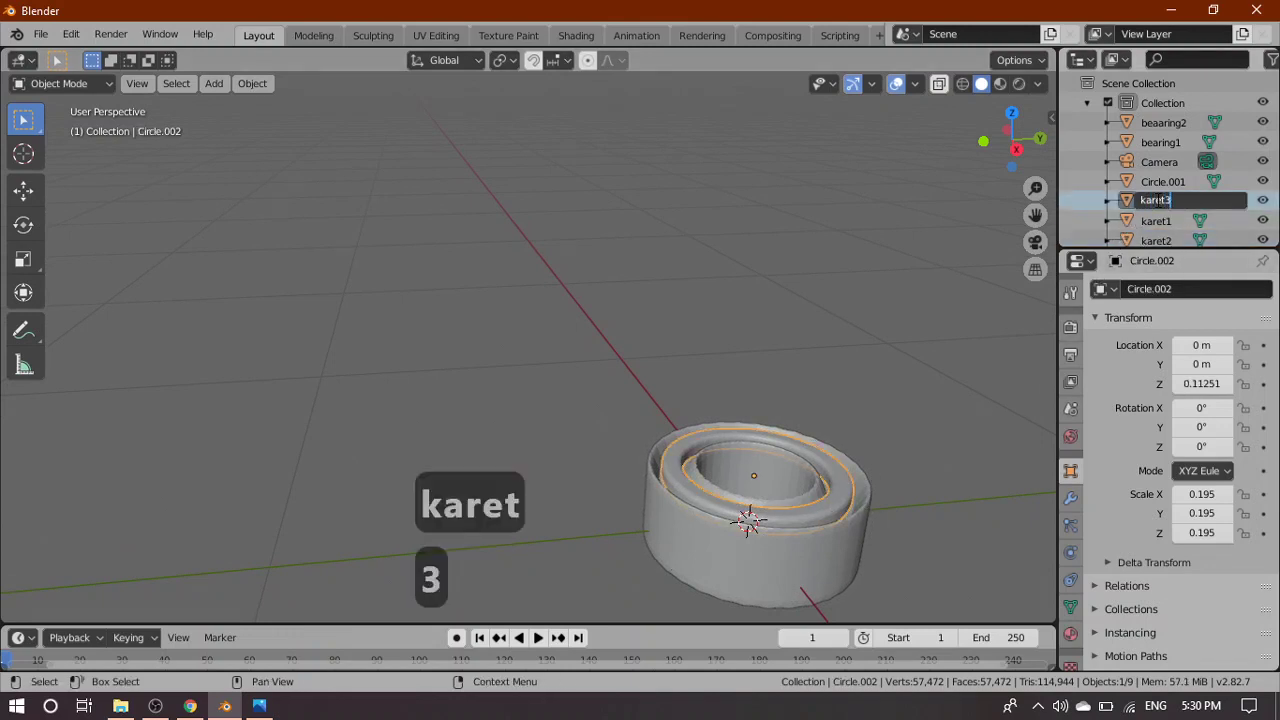
pyautogui.press('Return')
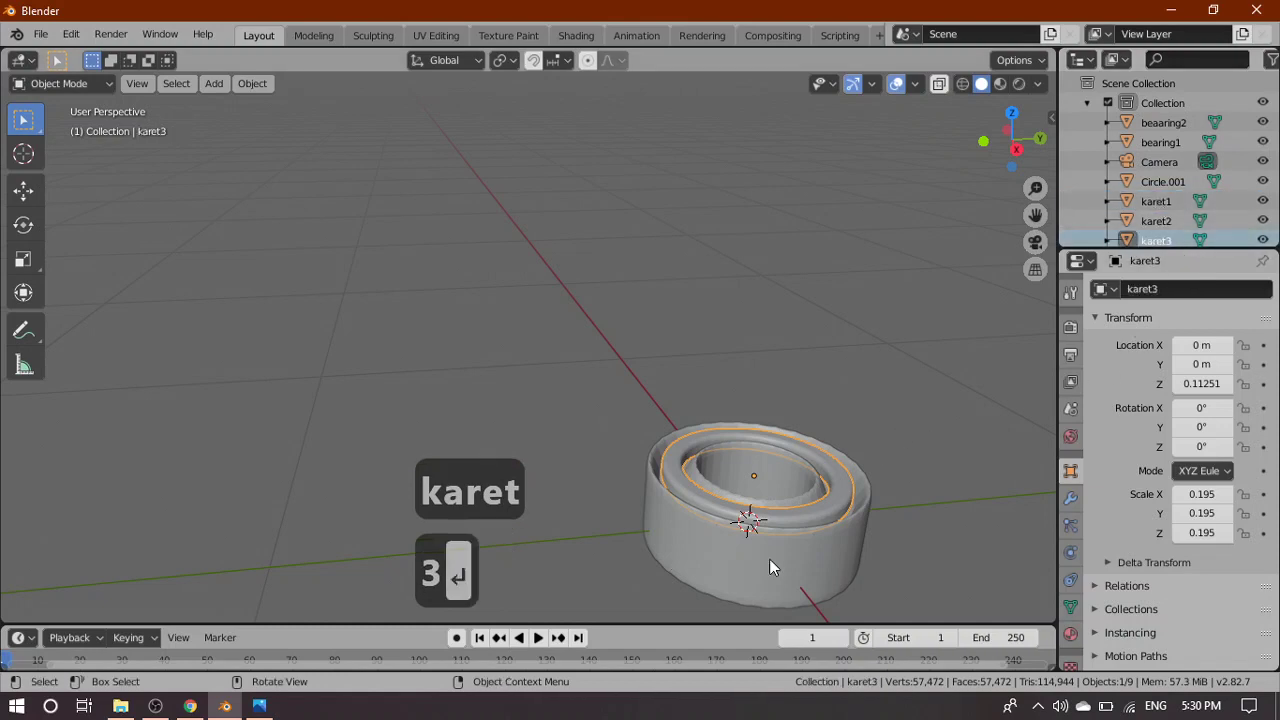
# Select the lower ring on the underside of bearing1 and rename it to "karet4"
pyautogui.moveTo(769, 558); pyautogui.dragTo(731, 566, button='middle')
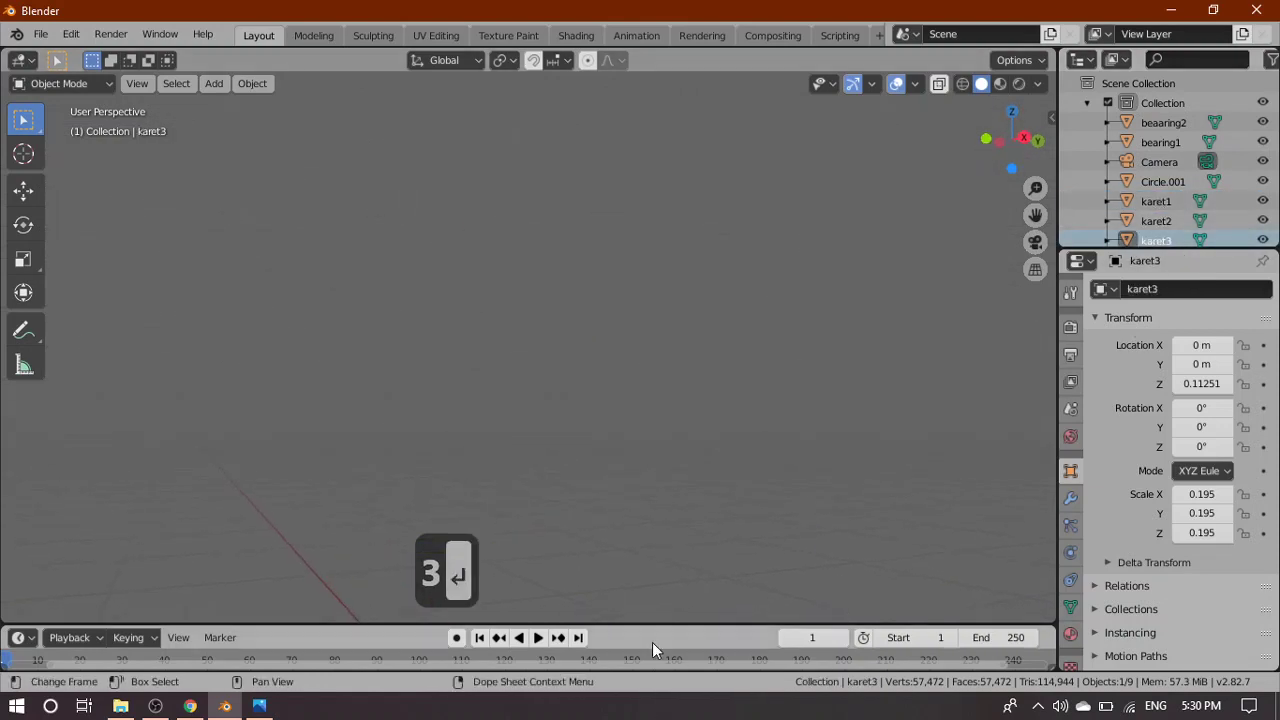
pyautogui.keyDown('shift'); pyautogui.moveTo(802, 368); pyautogui.dragTo(580, 594, button='middle'); pyautogui.keyUp('shift')
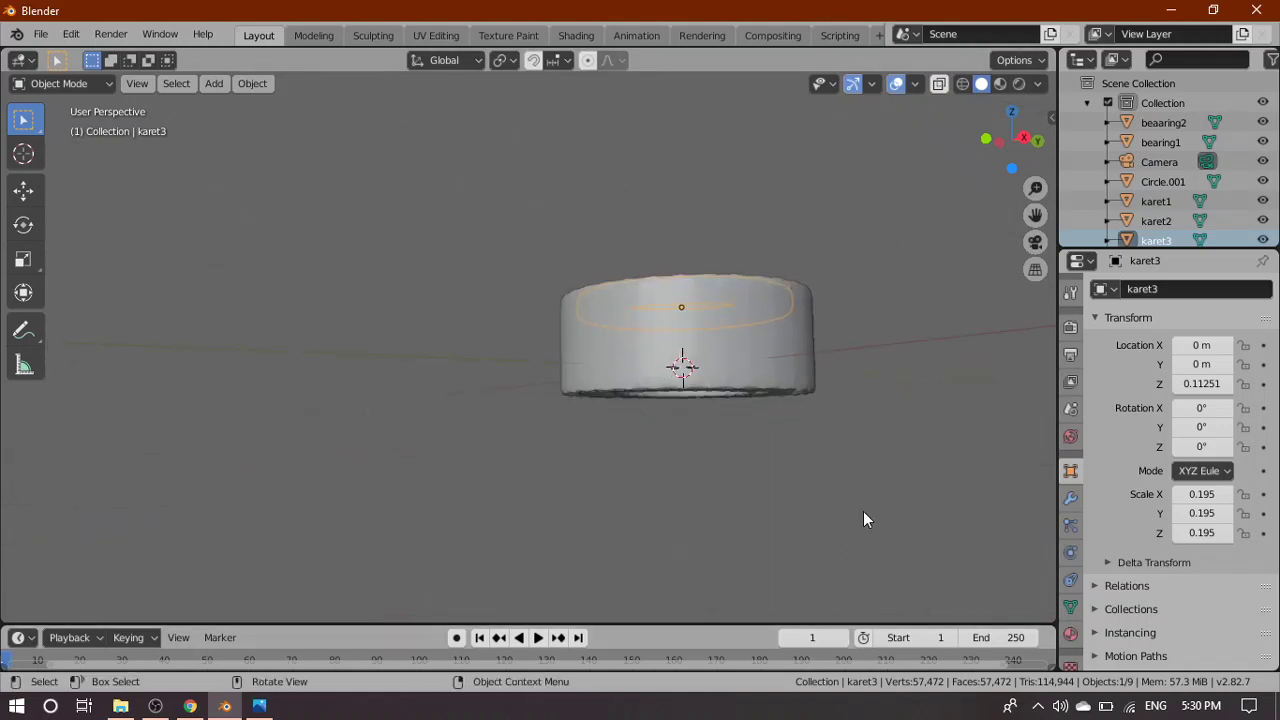
pyautogui.moveTo(866, 517); pyautogui.dragTo(48, 381, button='middle')
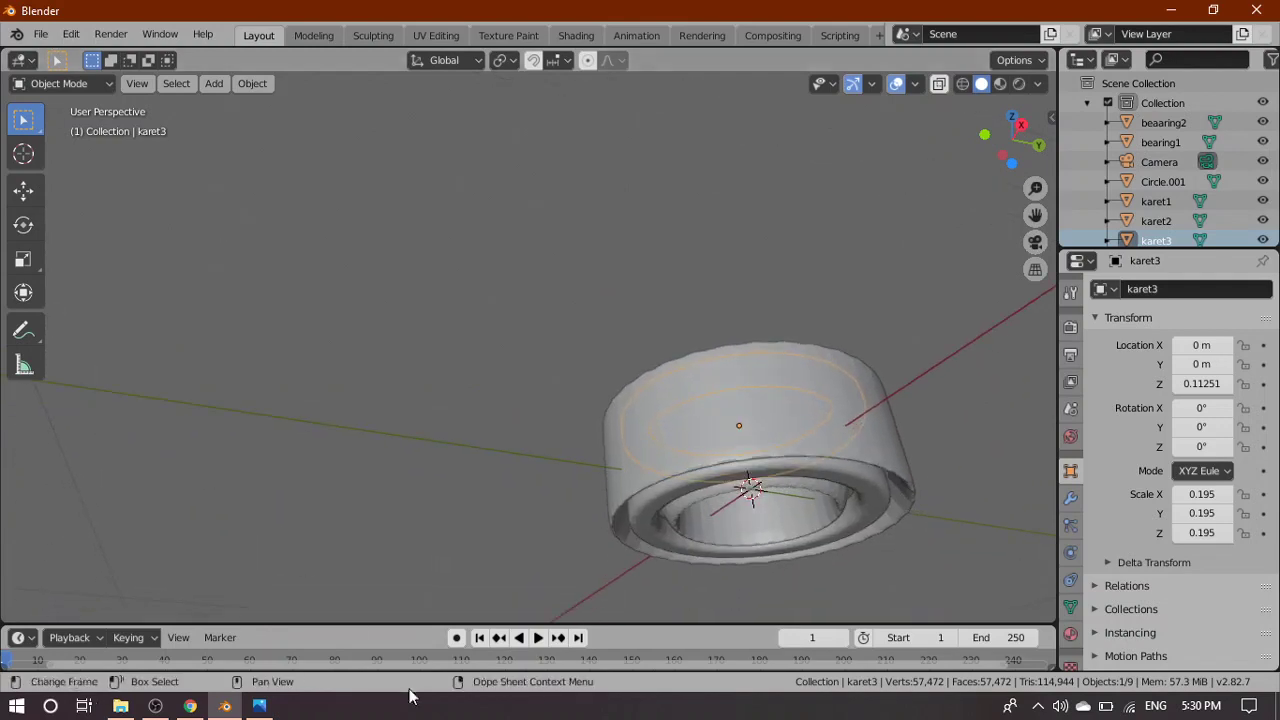
pyautogui.click(643, 516)
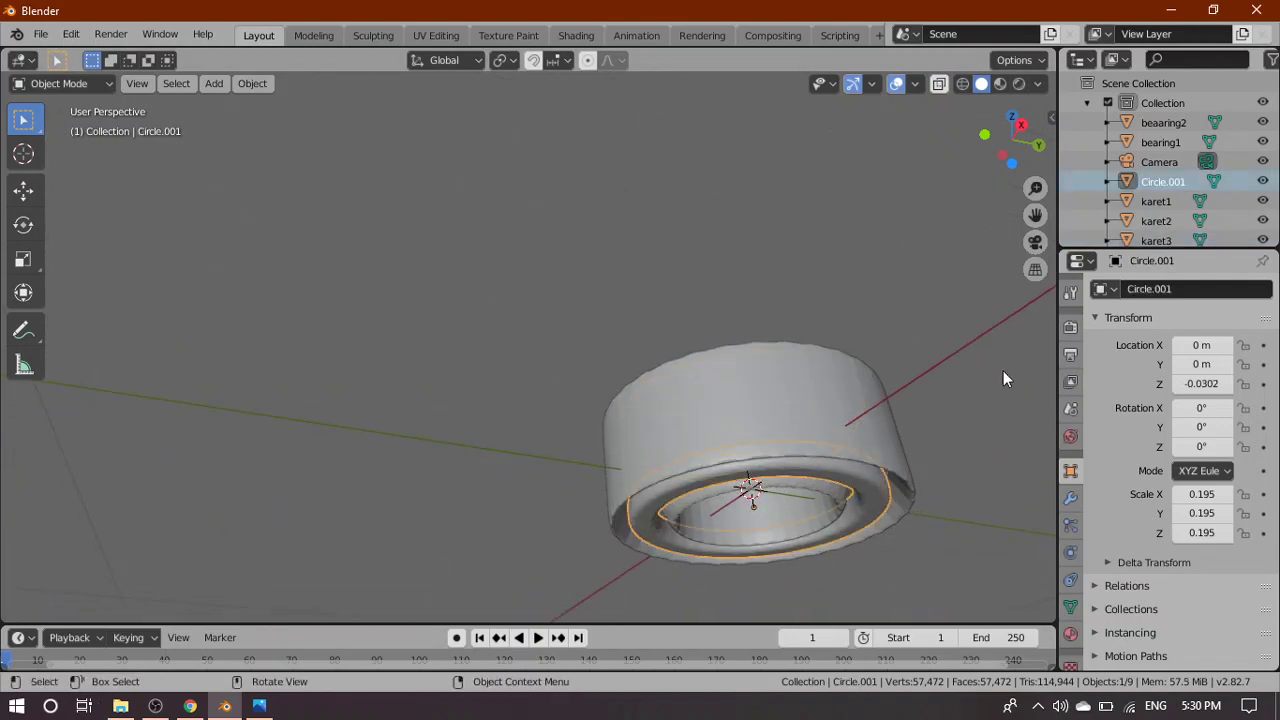
pyautogui.doubleClick(1160, 179)
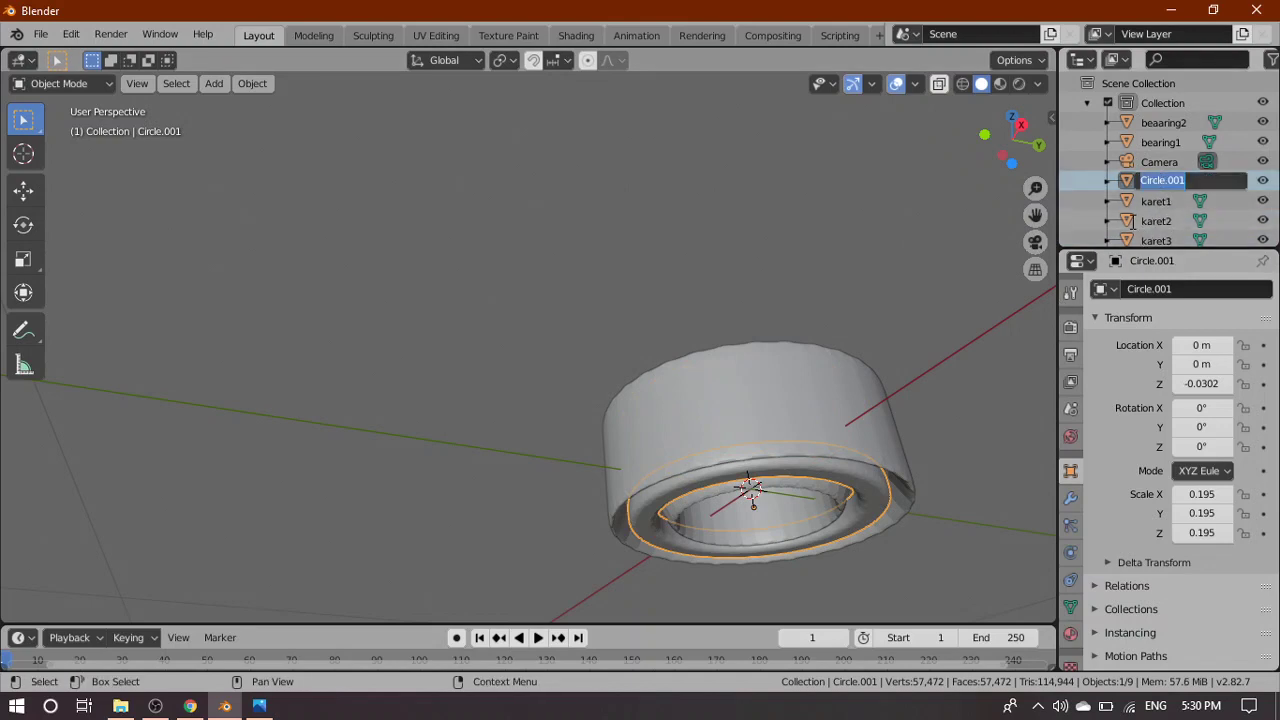
pyautogui.write('karet')
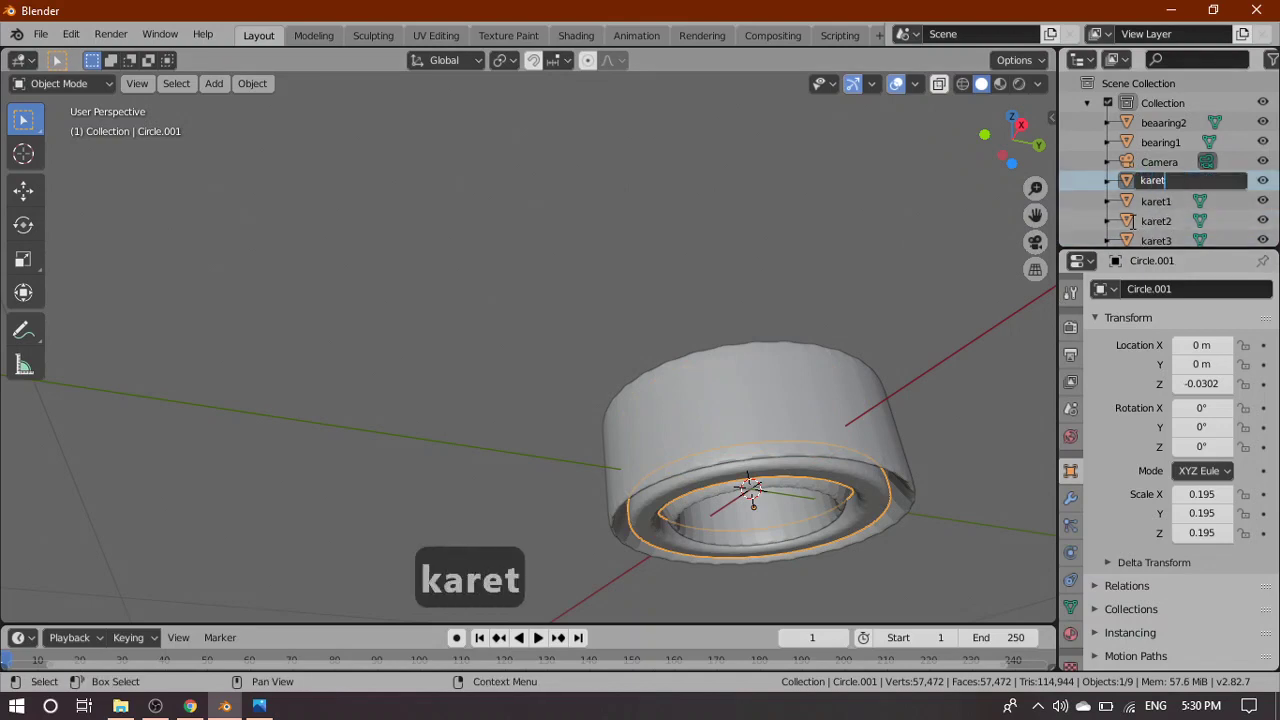
pyautogui.write('4')
pyautogui.press('Return')
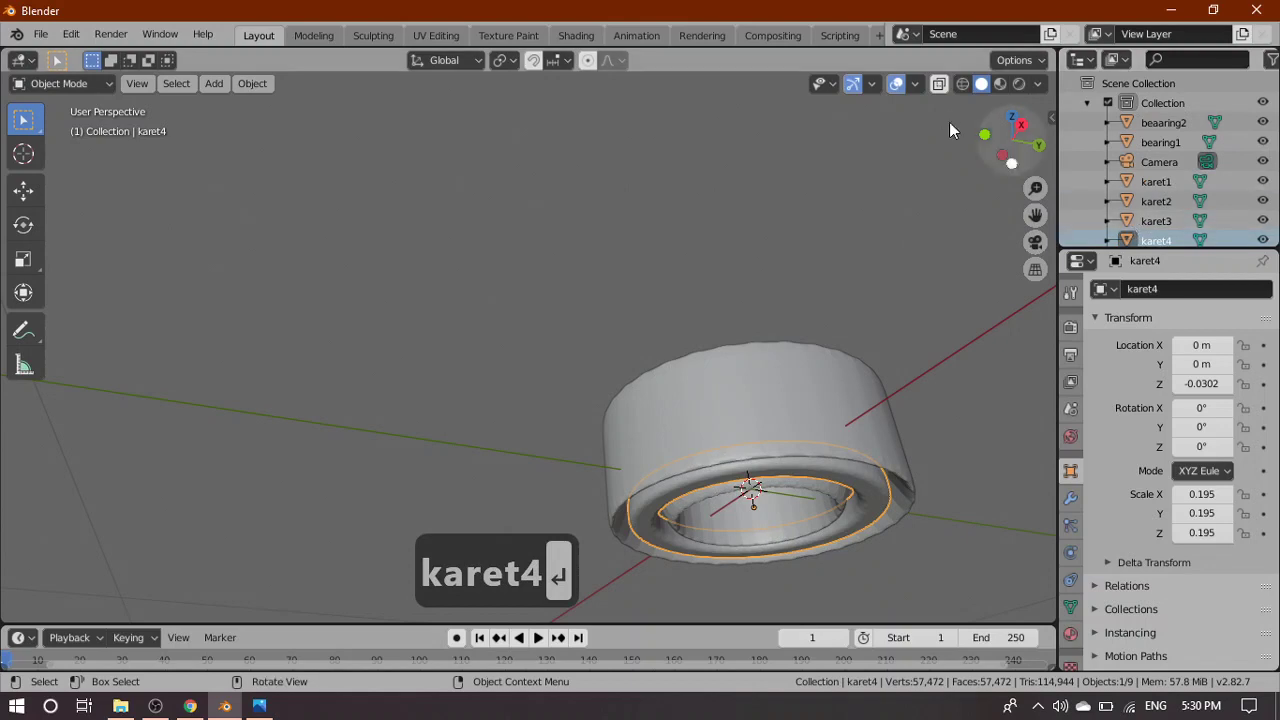
# Select piring hitam and, in right view, raise it along Z to about 4.4259 m, just below beaaring2
pyautogui.scroll(-8, 887, 408)
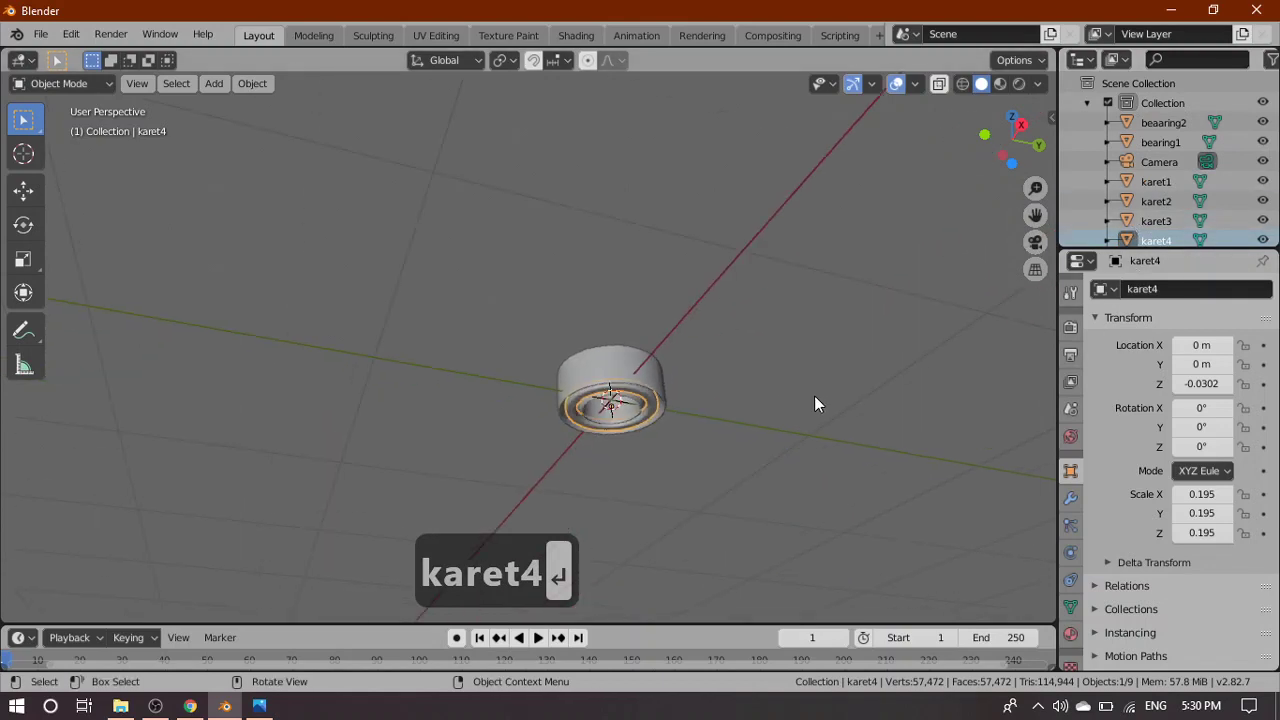
pyautogui.moveTo(571, 297); pyautogui.dragTo(781, 428, button='middle')
pyautogui.scroll(3, 543, 178)
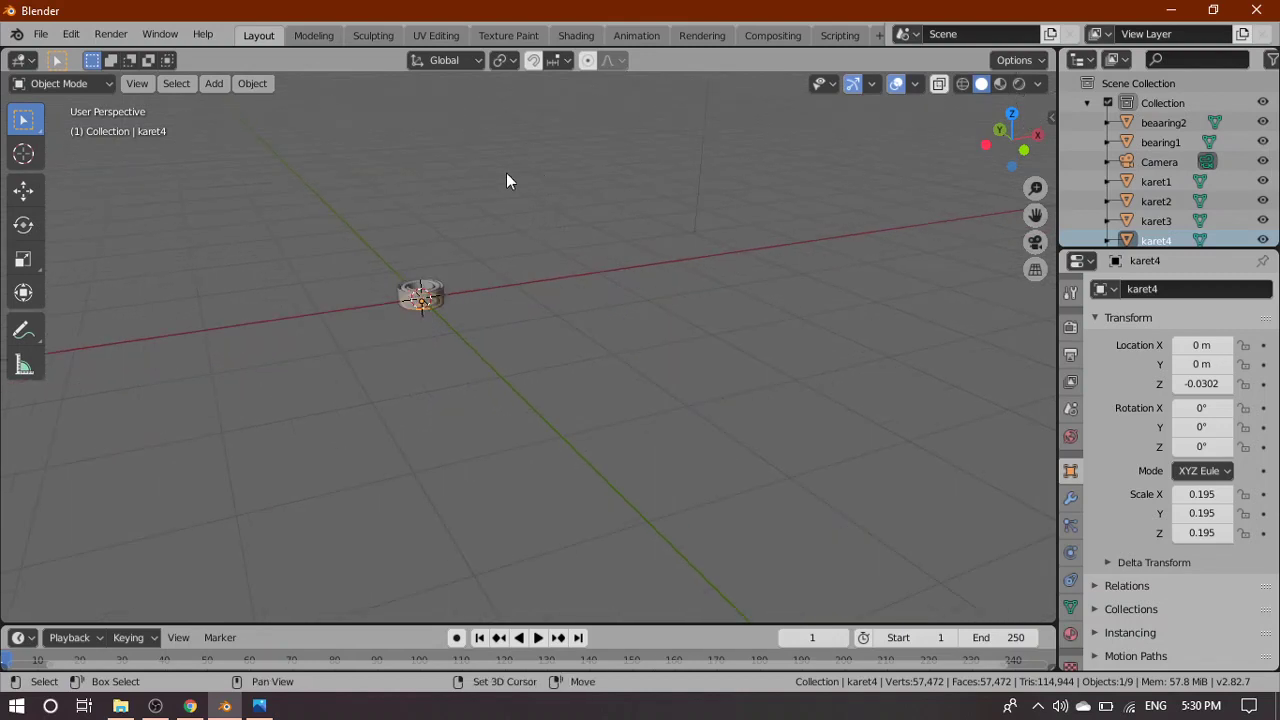
pyautogui.keyDown('shift'); pyautogui.moveTo(506, 172); pyautogui.dragTo(642, 480, button='middle'); pyautogui.keyUp('shift')
pyautogui.click(625, 412)
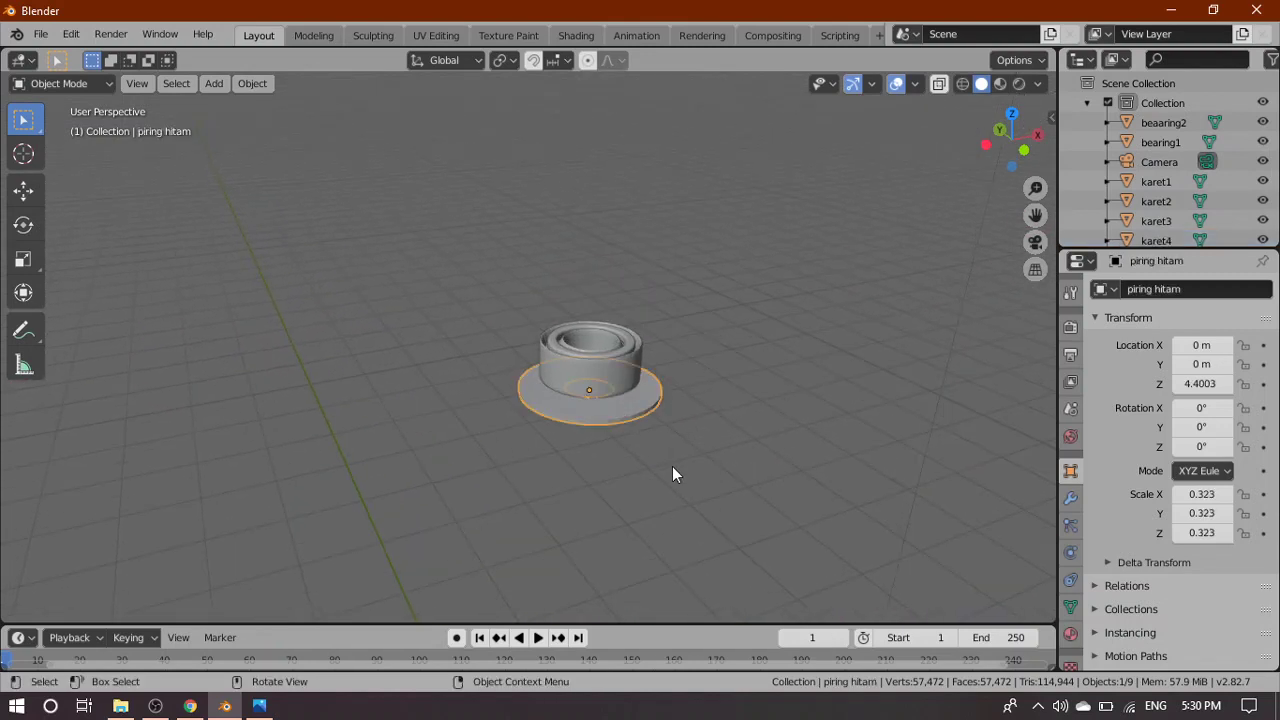
pyautogui.press('`')
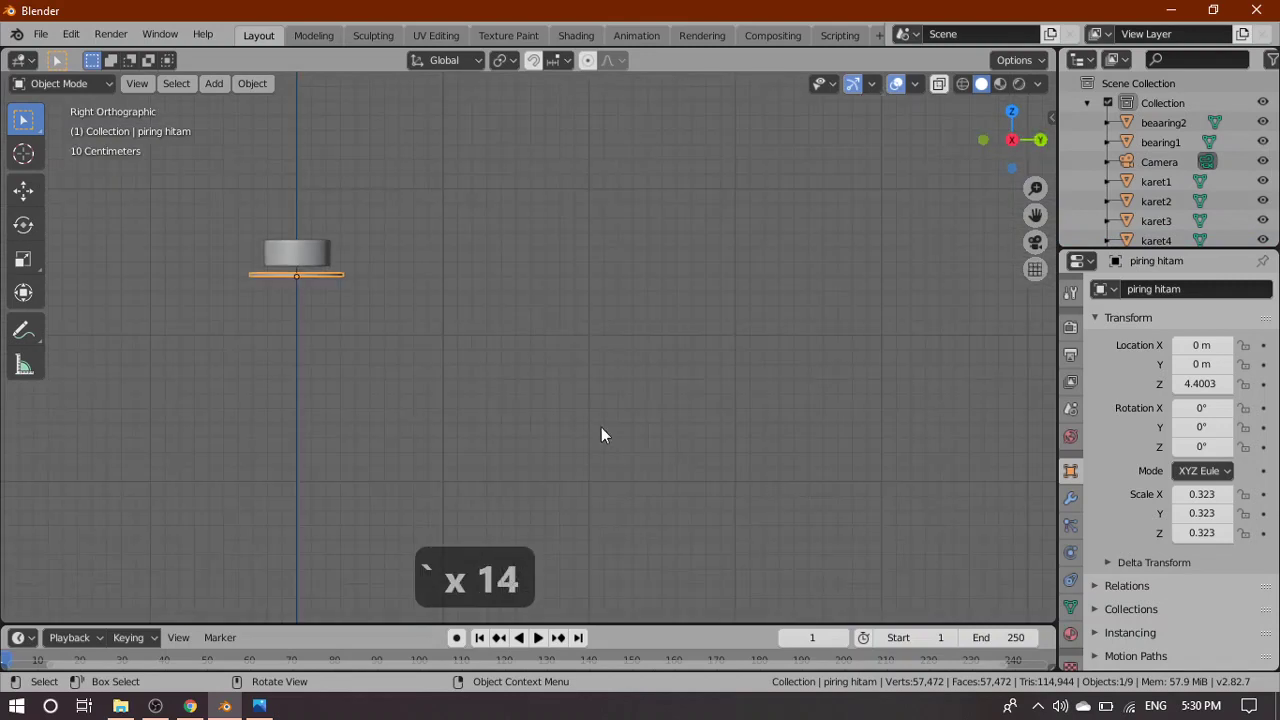
pyautogui.press('g')
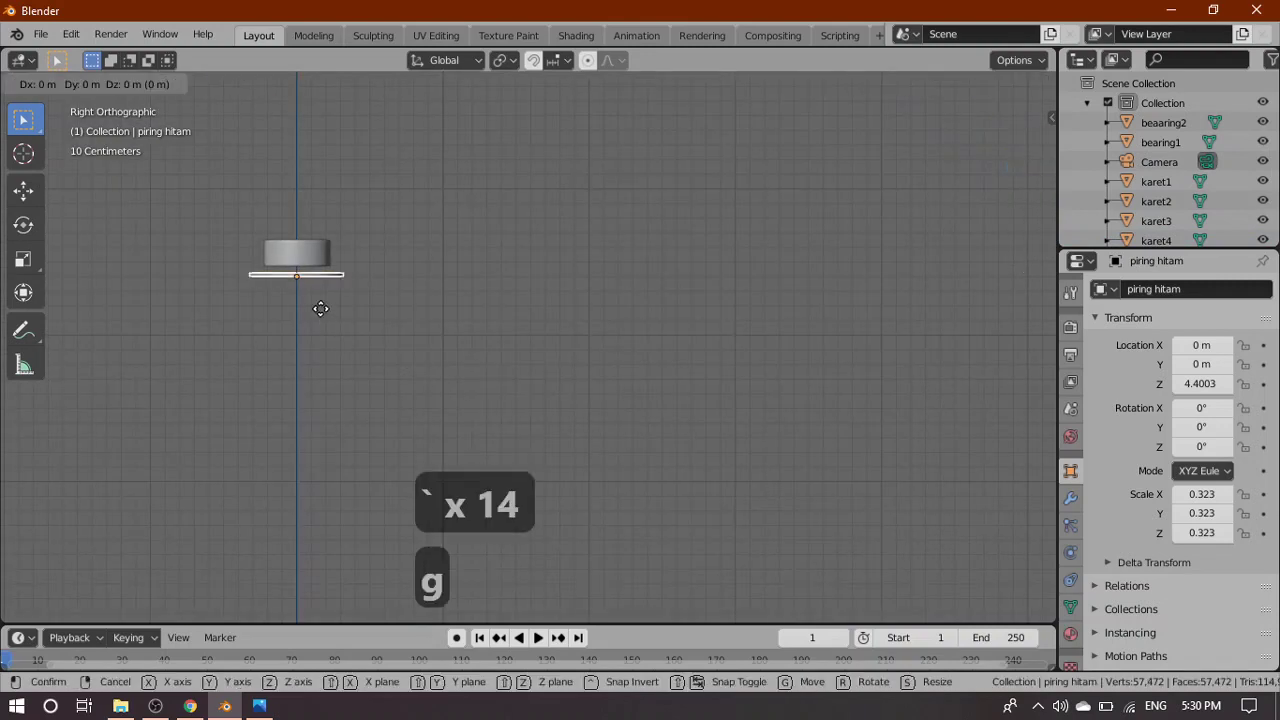
pyautogui.press('z')
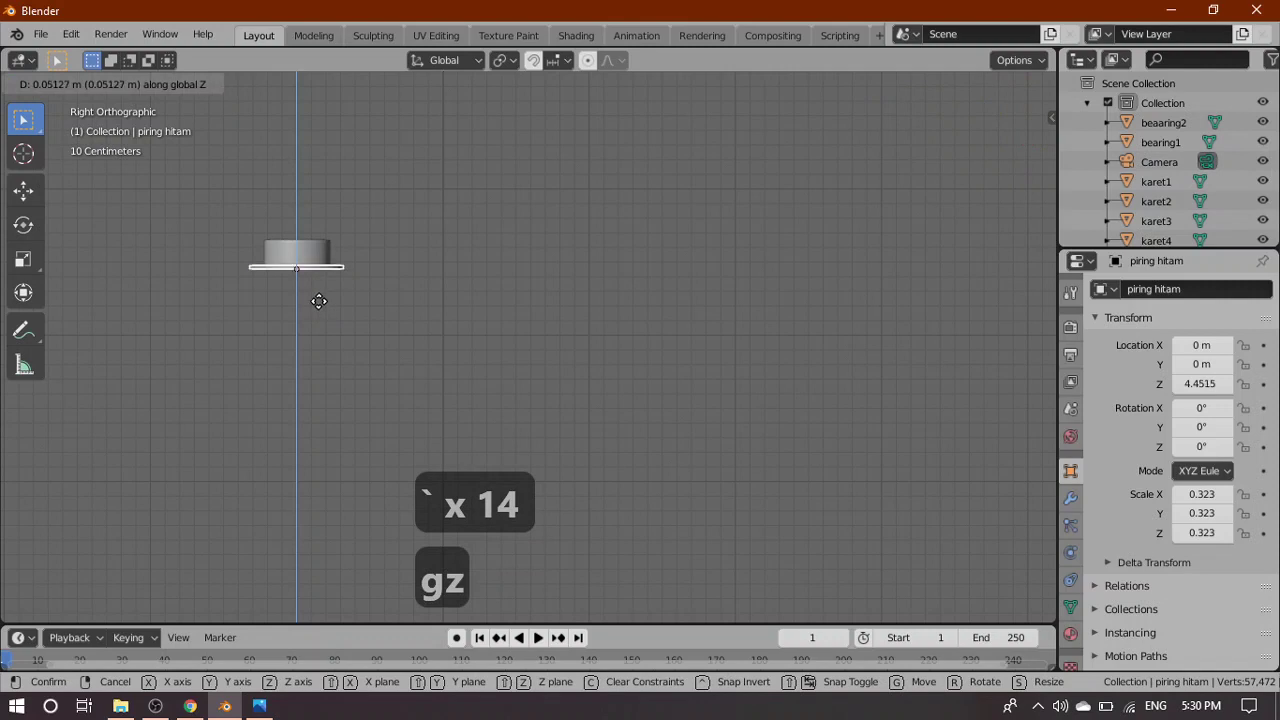
pyautogui.click(318, 305)
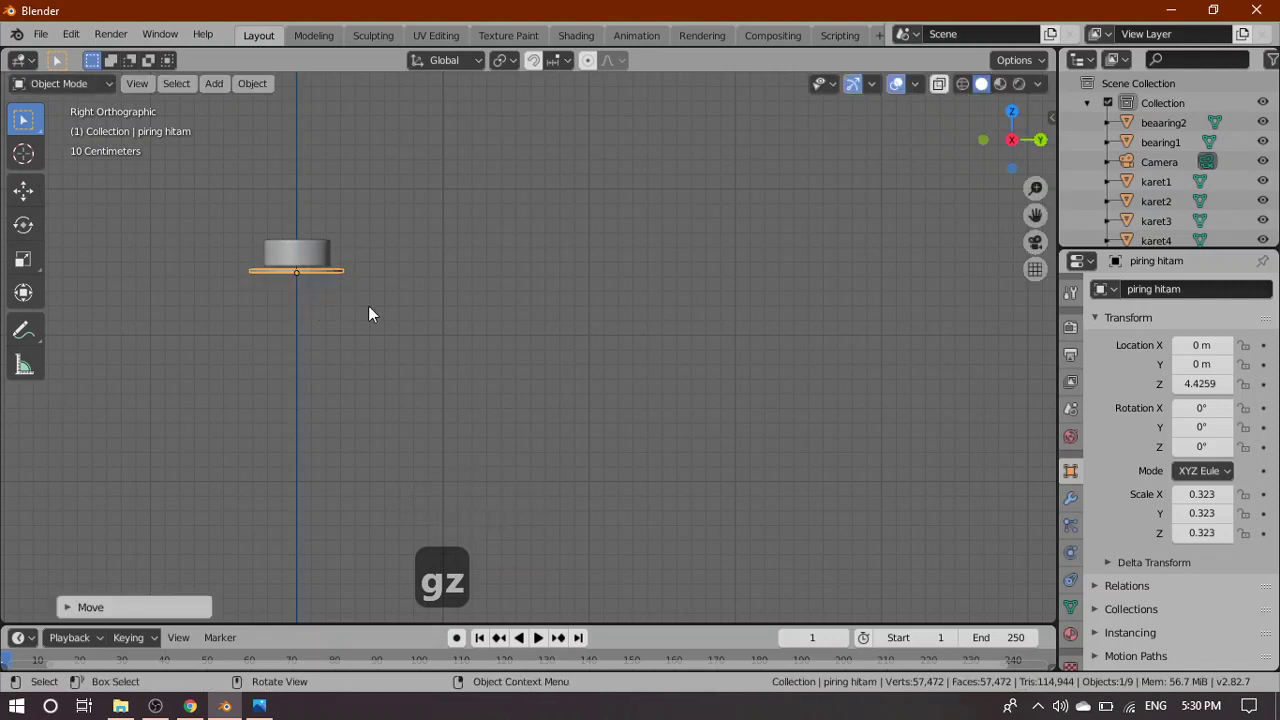
# Unhide the poros shaft and the sangkar cage so they show together with the bearings and the disc
pyautogui.scroll(-5, 508, 320)
pyautogui.keyDown('shift'); pyautogui.moveTo(528, 422); pyautogui.dragTo(535, 357, button='middle'); pyautogui.keyUp('shift')
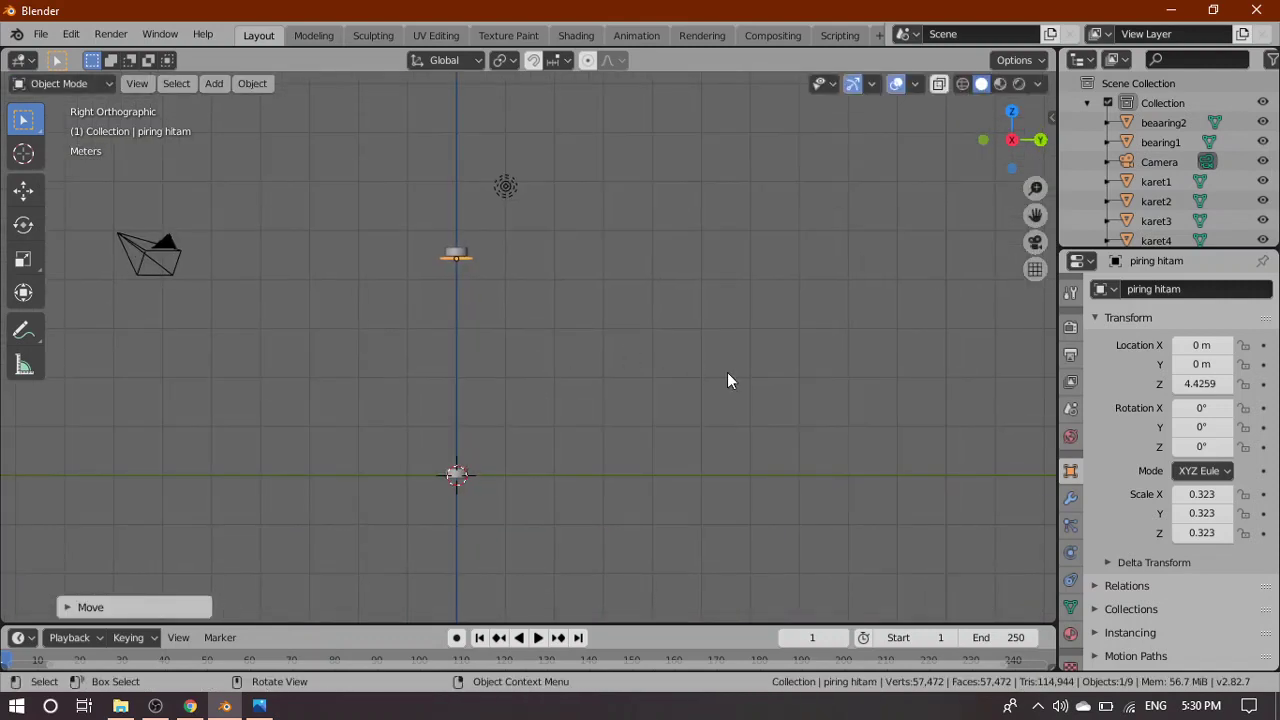
pyautogui.scroll(-3, 1230, 173)
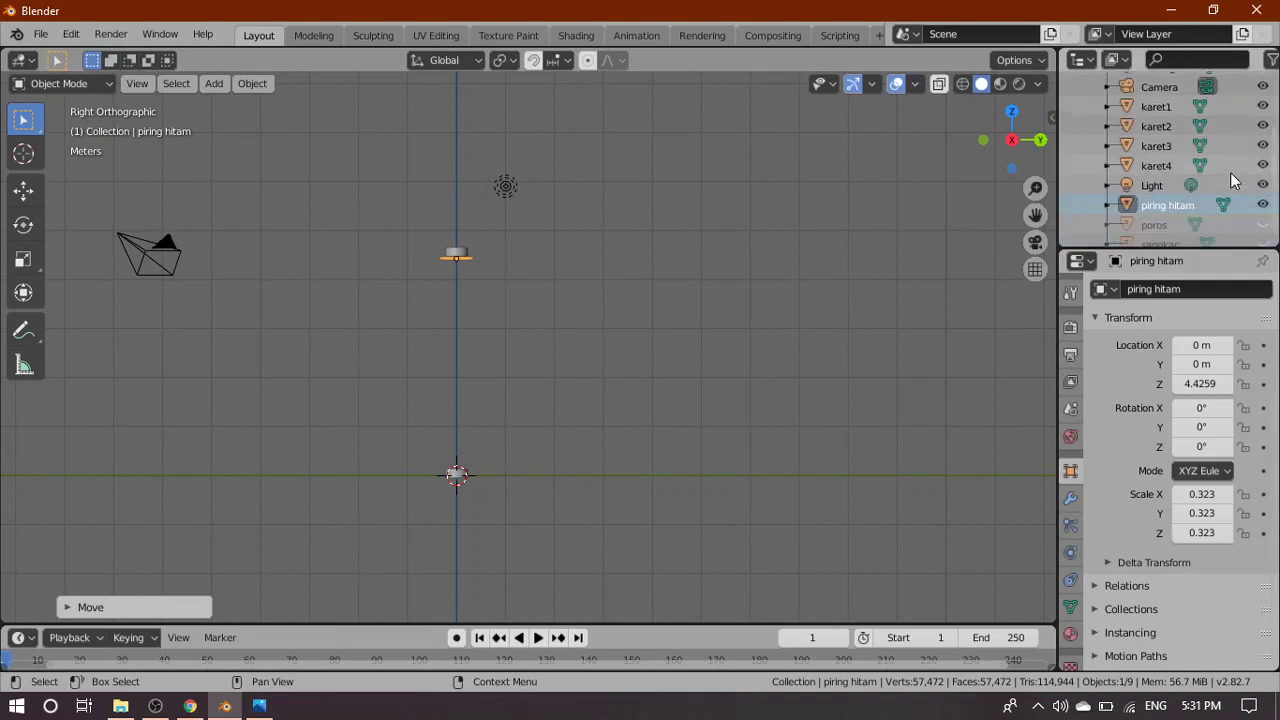
pyautogui.click(1262, 225)
pyautogui.click(1262, 243)
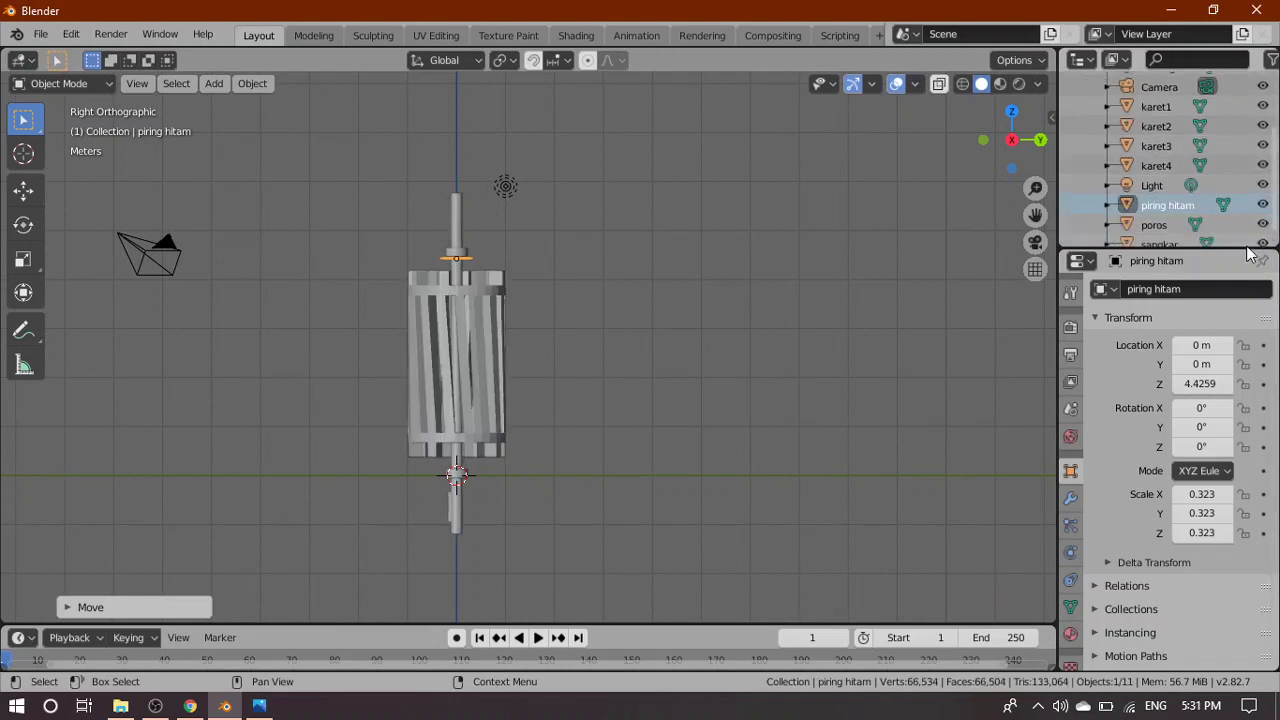
pyautogui.scroll(-1, 1230, 212)
pyautogui.scroll(5, 1236, 196)
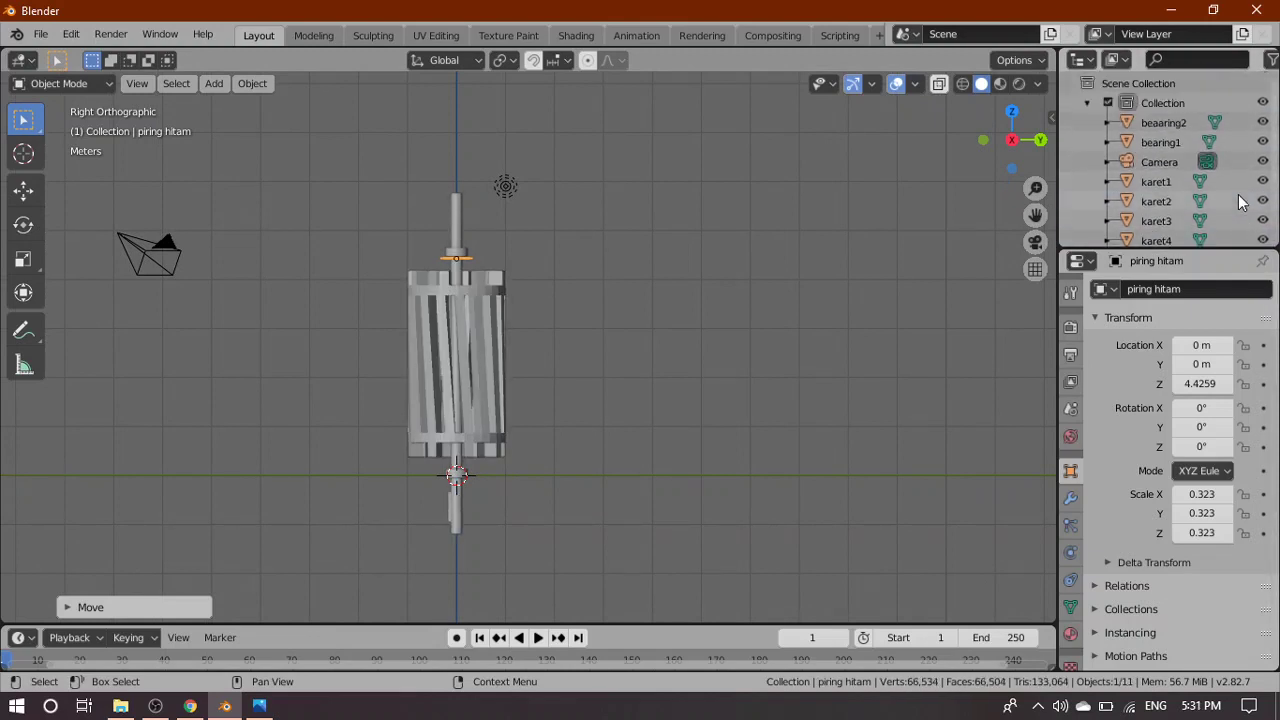
pyautogui.moveTo(753, 410); pyautogui.dragTo(583, 420, button='middle')
pyautogui.scroll(4, 583, 420)
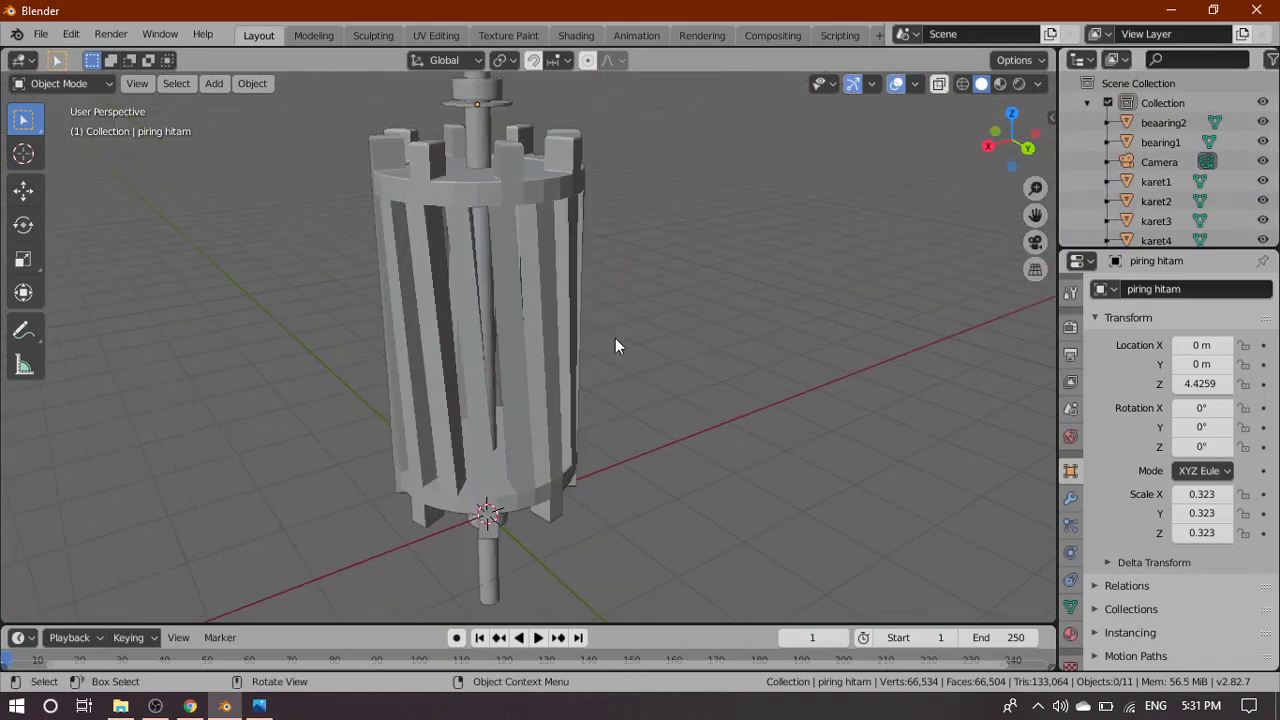
pyautogui.moveTo(614, 343); pyautogui.dragTo(602, 253, button='middle')
pyautogui.moveTo(236, 351); pyautogui.dragTo(329, 409, button='middle')
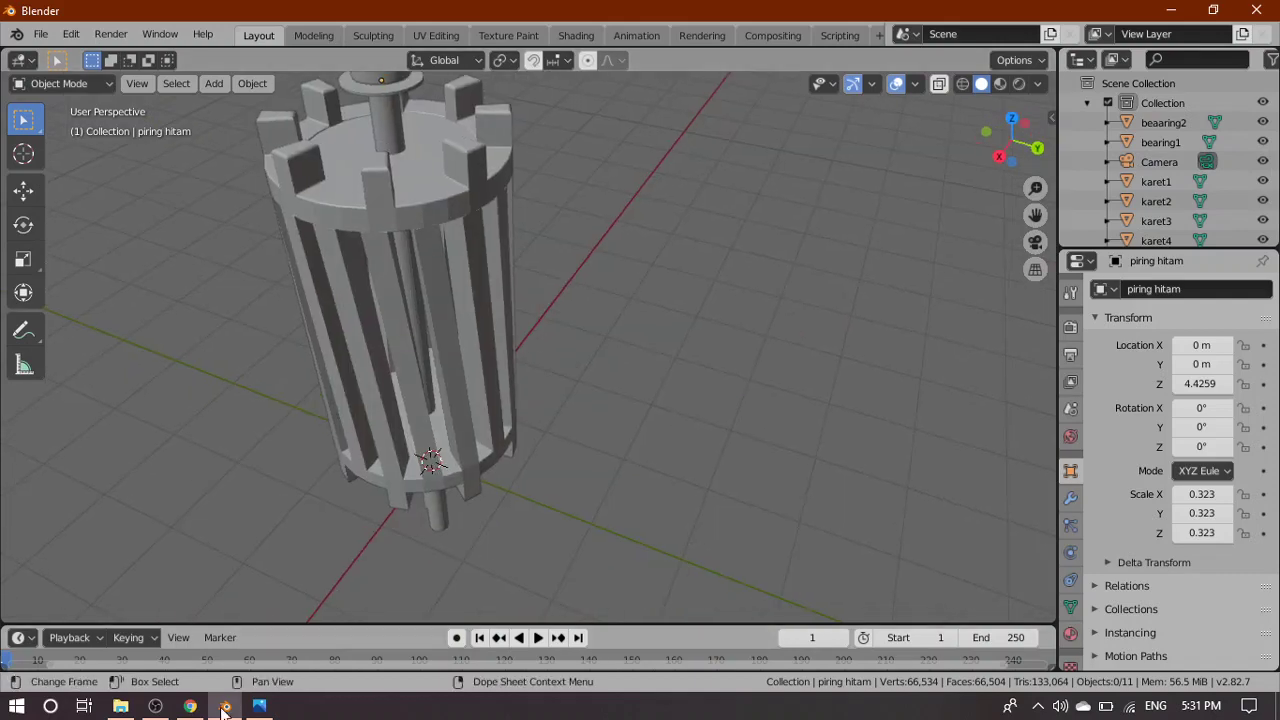
pyautogui.click(155, 706)
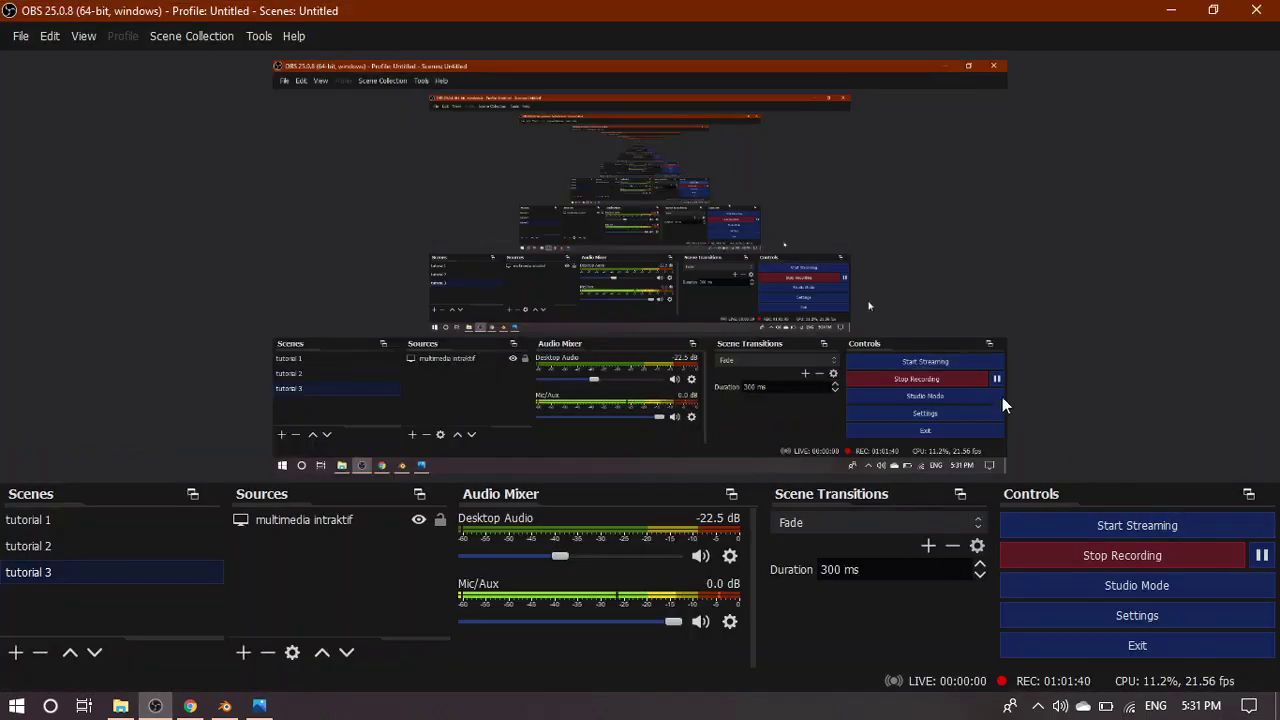